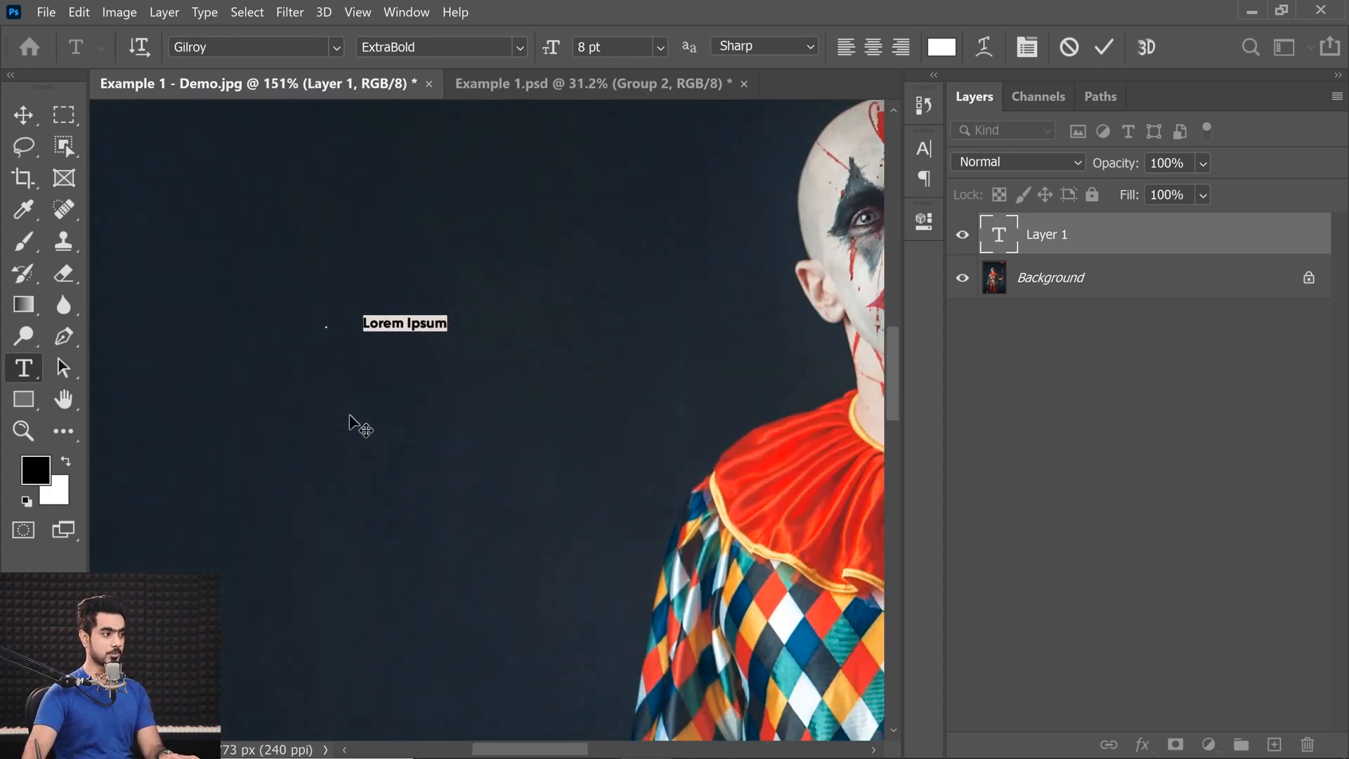
Commit the first text line, add a second placeholder line below it, and set its left margin indent to 0 pt.
{"action": "left_click", "coordinate": [27, 336]}
{"action": "left_click", "coordinate": [26, 366]}
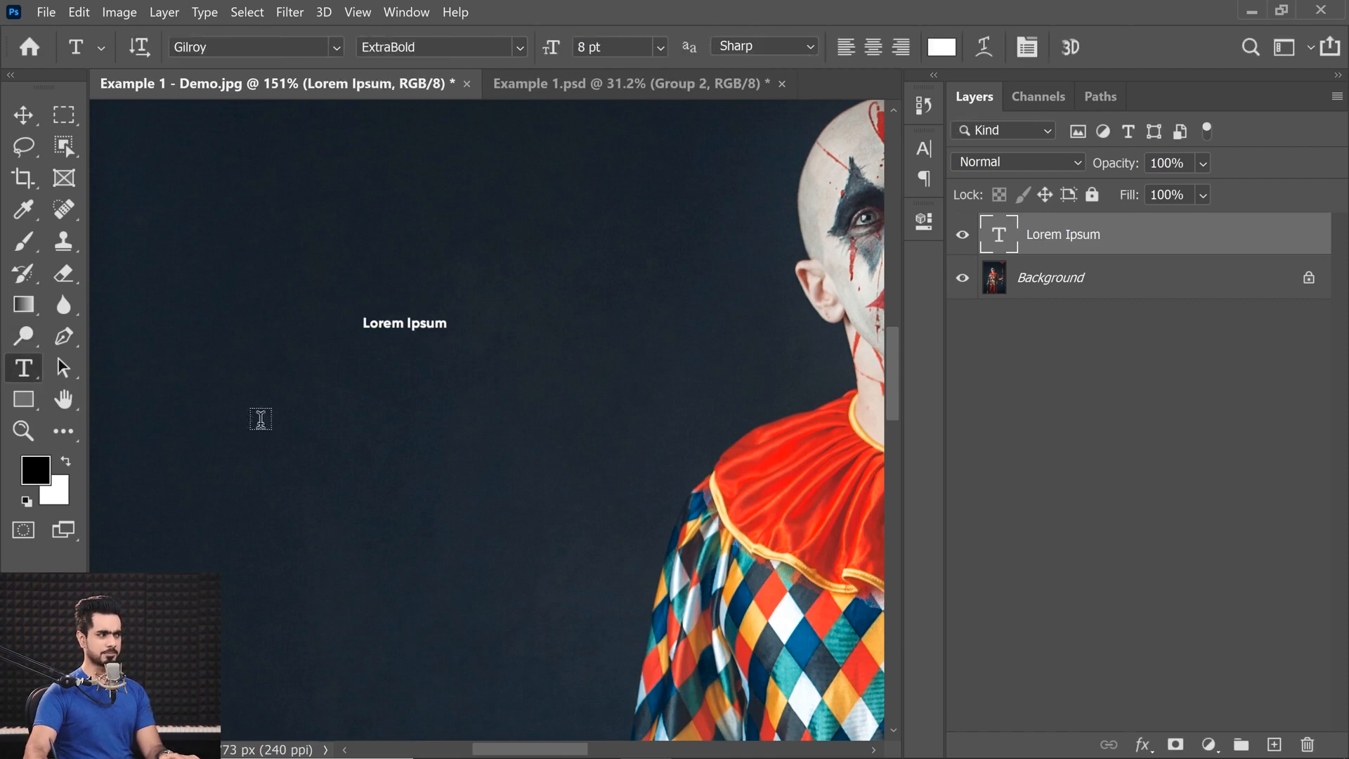
{"action": "left_click", "coordinate": [366, 430]}
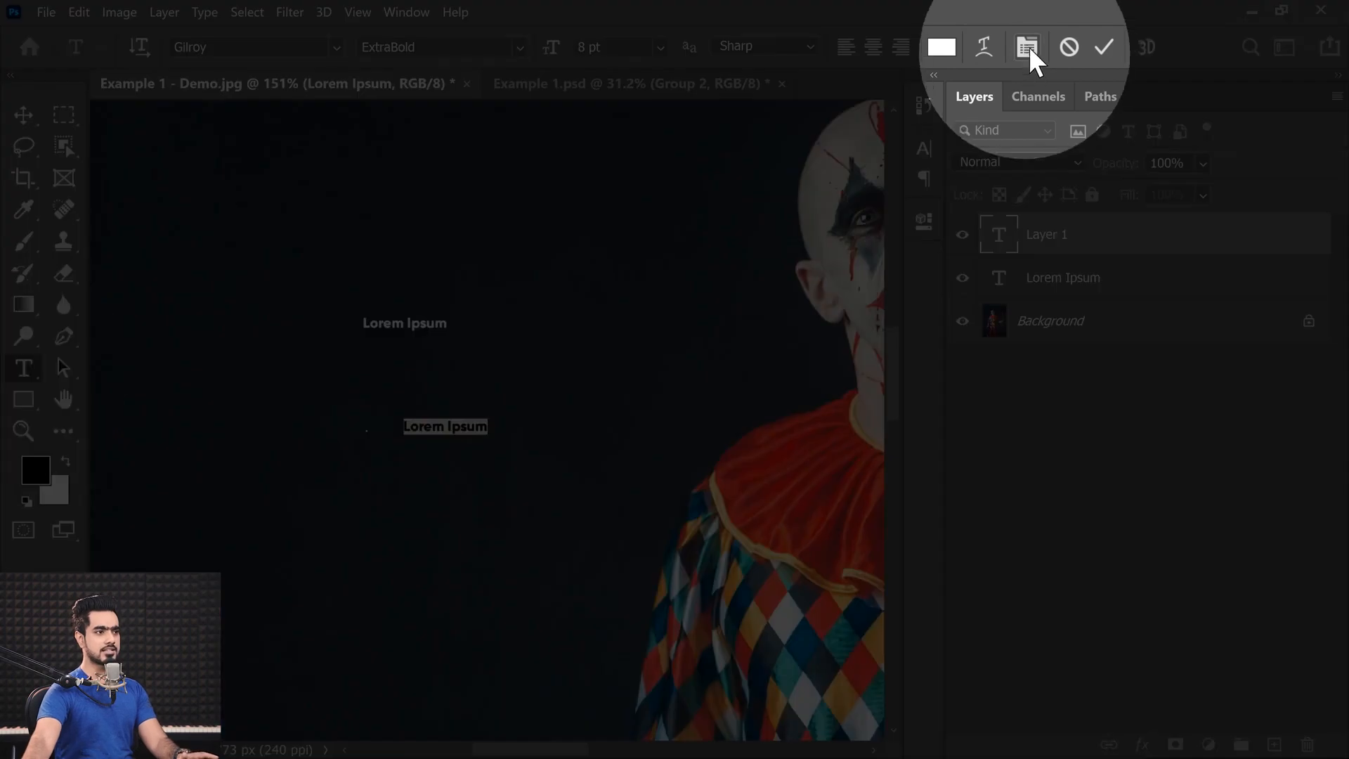
{"action": "left_click", "coordinate": [1027, 48]}
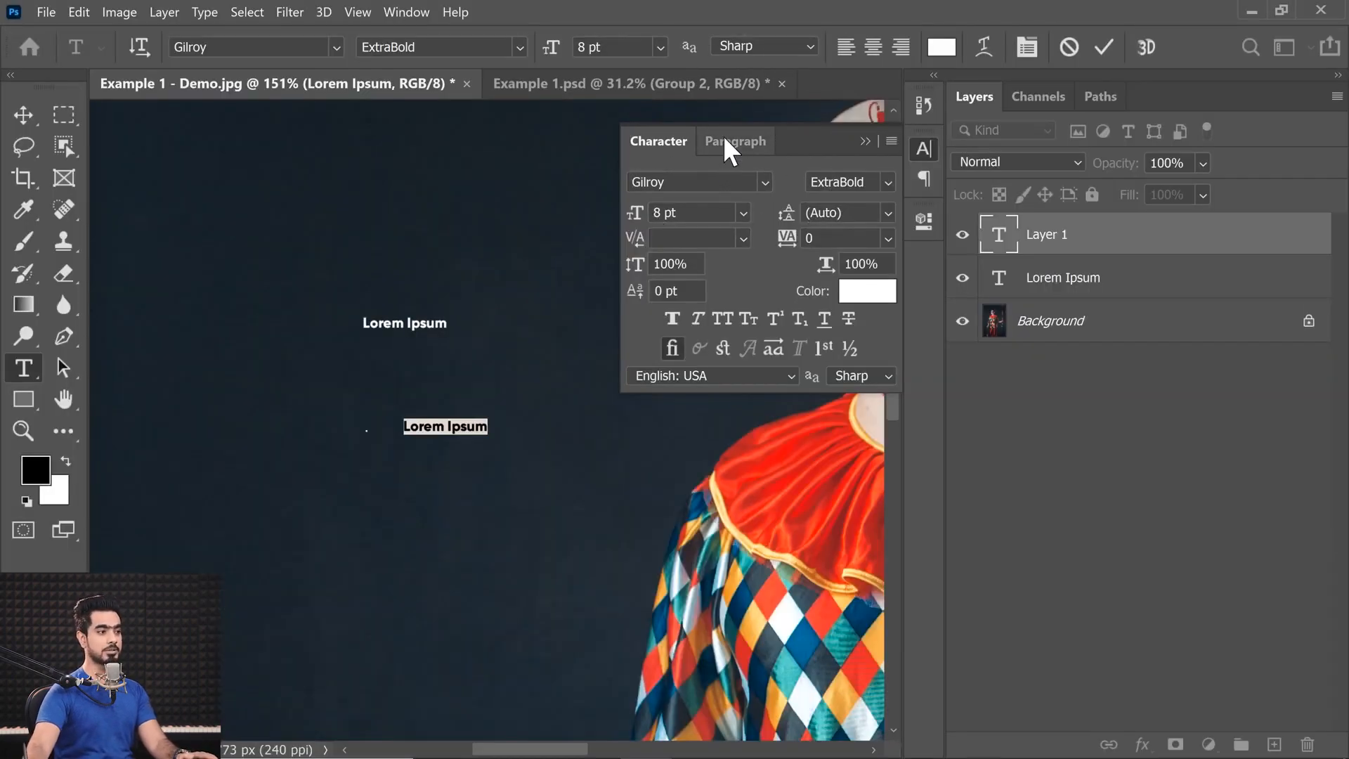
{"action": "left_click", "coordinate": [735, 143]}
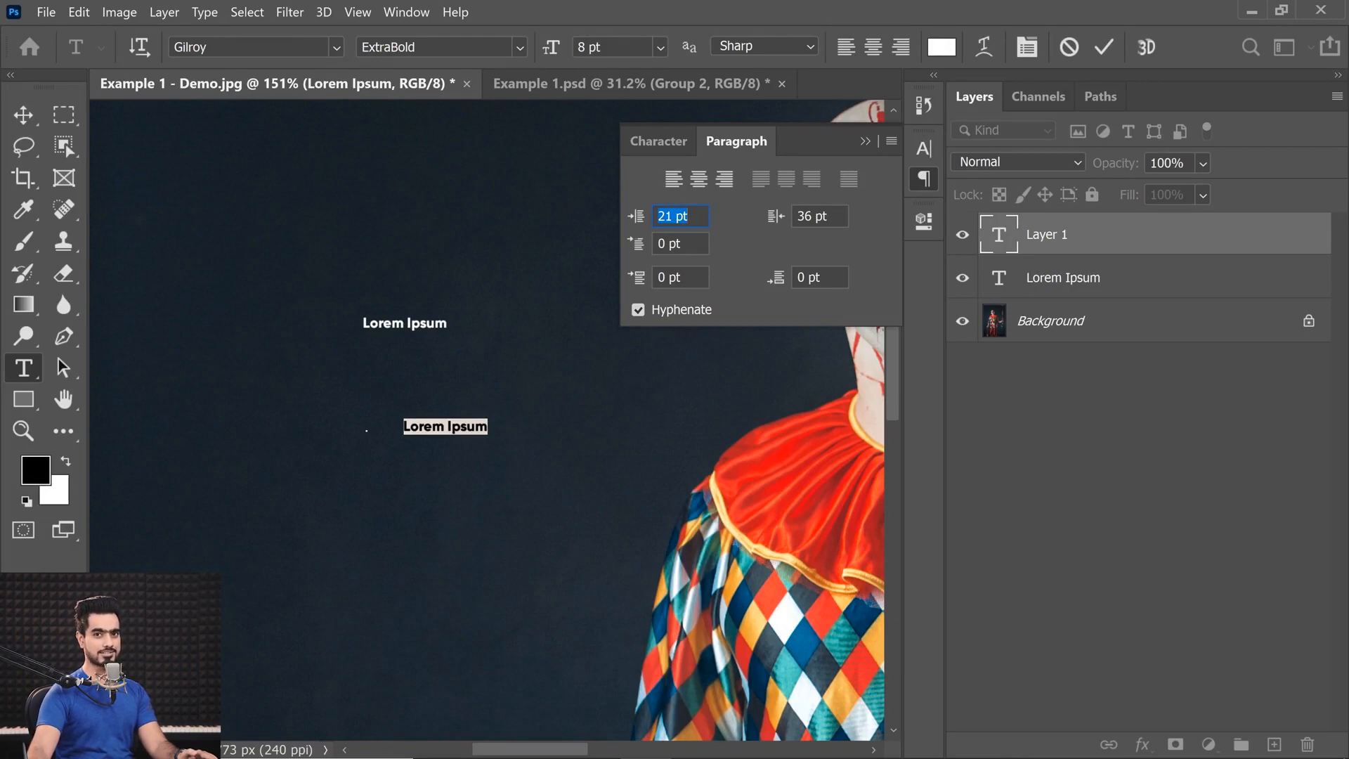
{"action": "type", "text": "0"}
{"action": "key", "text": "Return"}
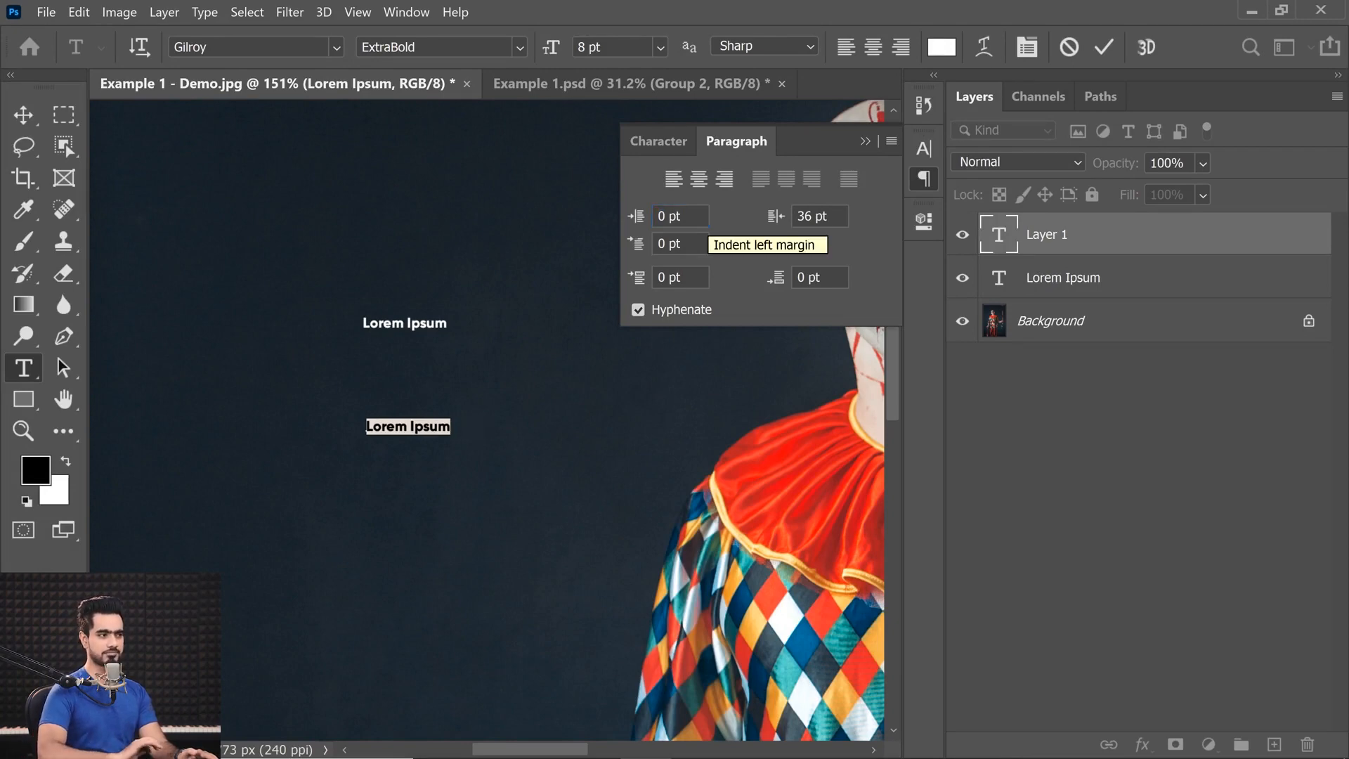
Set the second text line's right margin indent to 0 pt and turn off hyphenation.
{"action": "left_click", "coordinate": [831, 216]}
{"action": "left_click_drag", "start_coordinate": [831, 216], "coordinate": [758, 222]}
{"action": "type", "text": "0"}
{"action": "key", "text": "Return"}
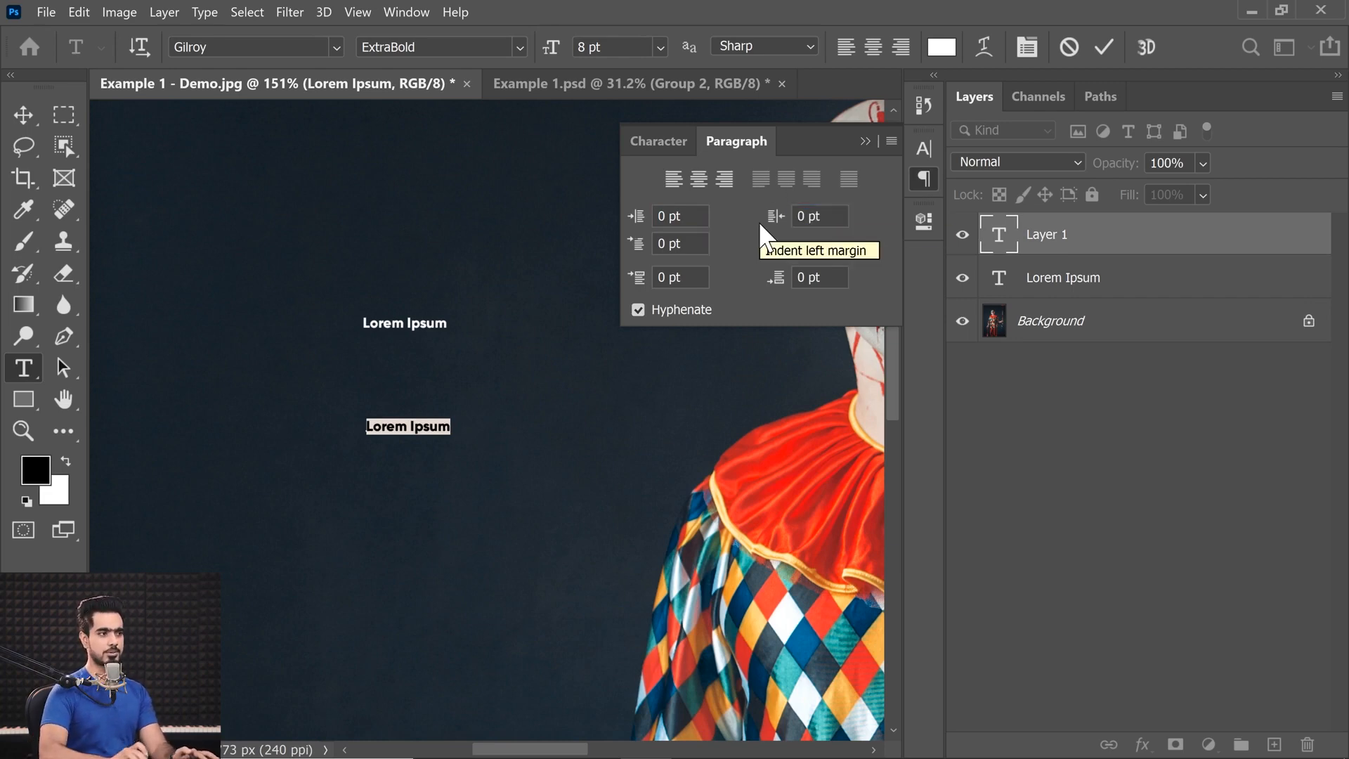
{"action": "left_click", "coordinate": [665, 310]}
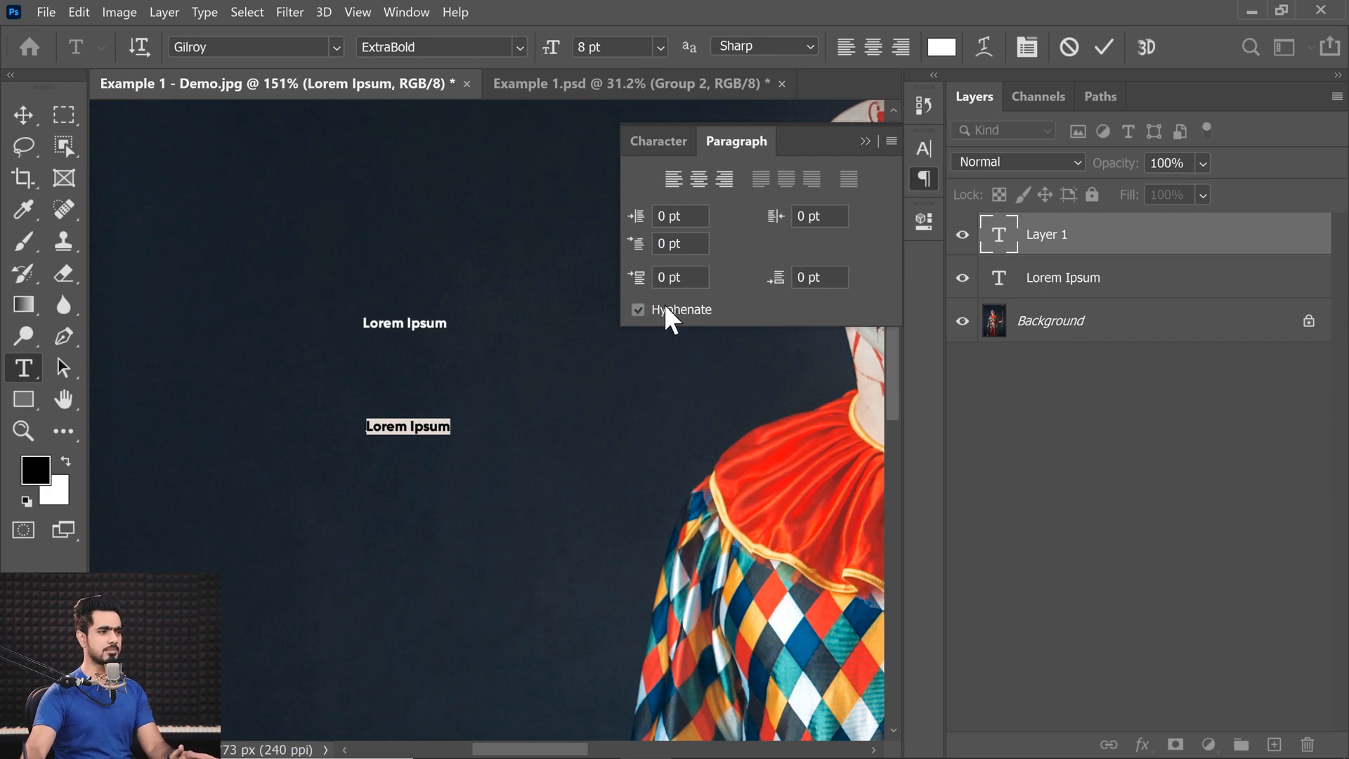
Reset the paragraph settings and the character settings of the second text line to their defaults.
{"action": "left_click", "coordinate": [892, 140]}
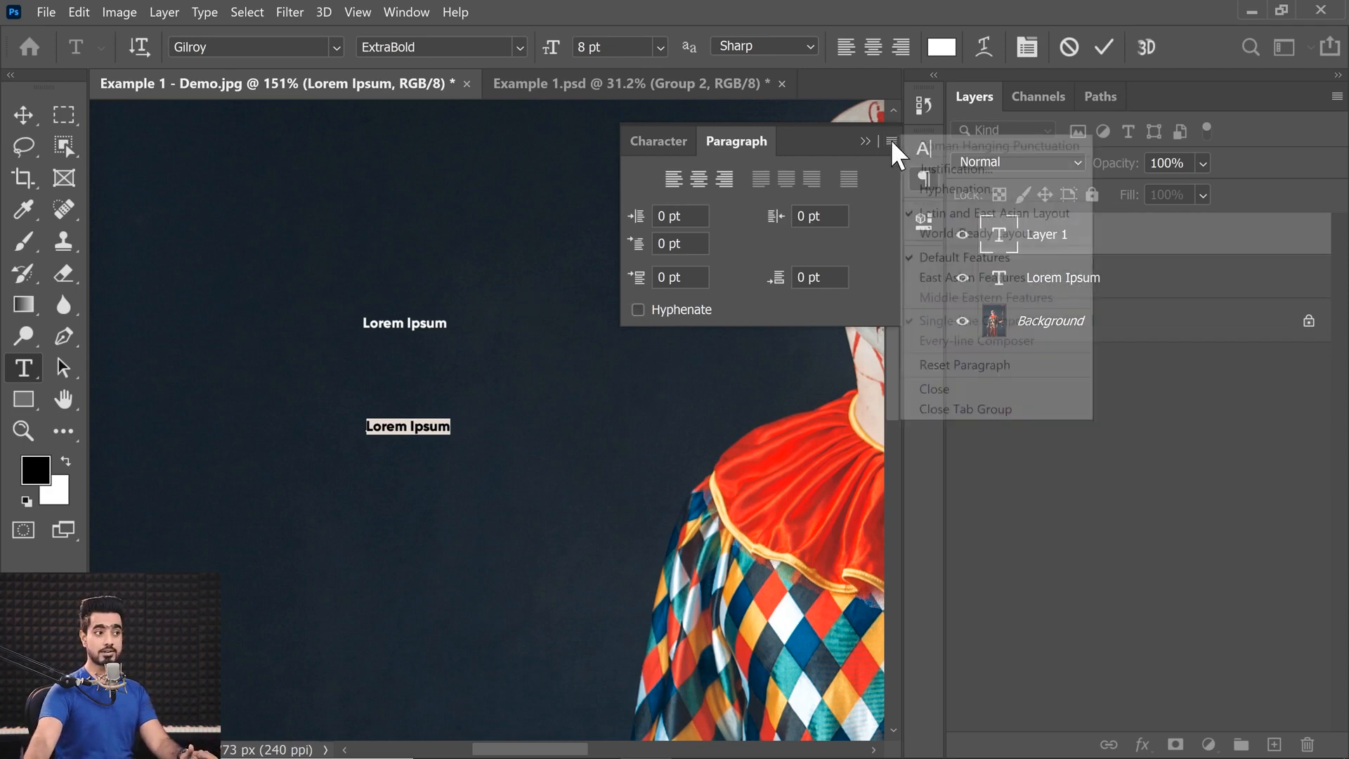
{"action": "left_click", "coordinate": [967, 365]}
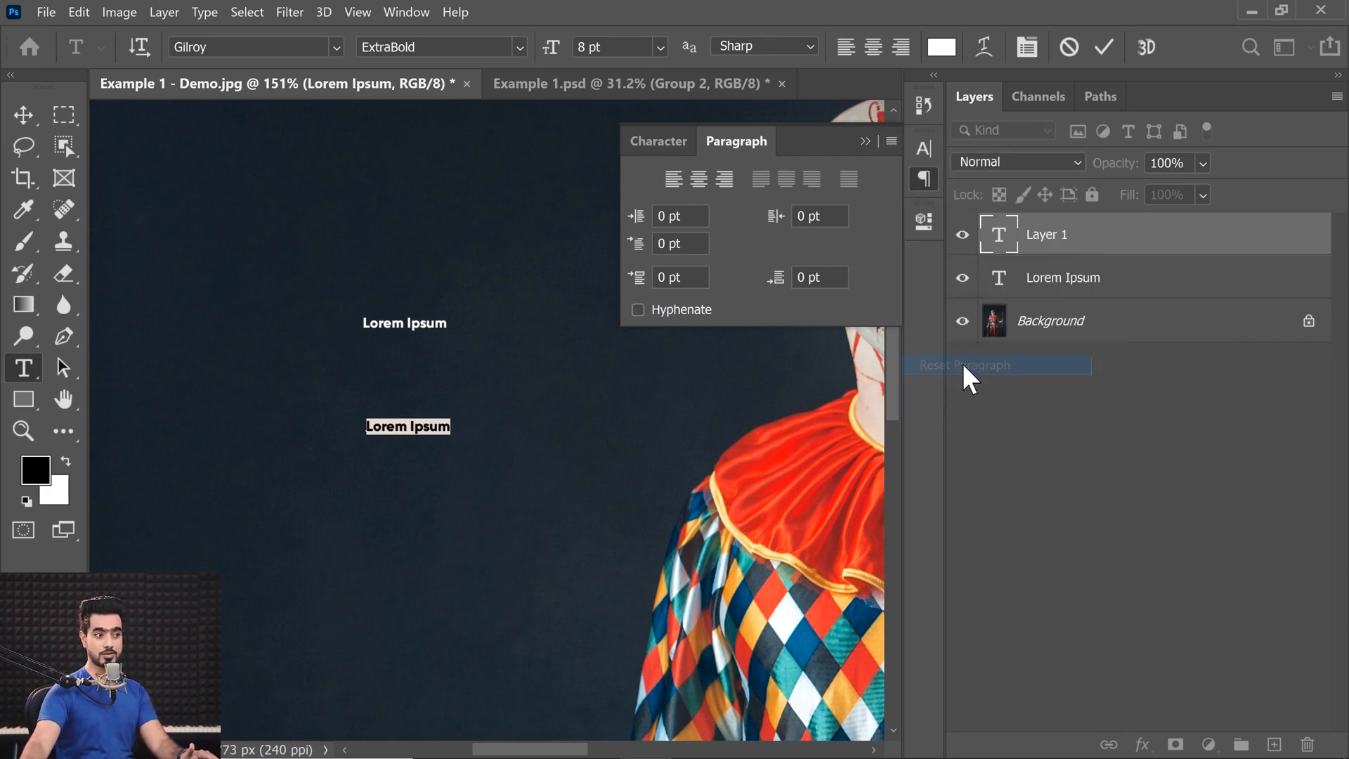
{"action": "left_click", "coordinate": [658, 142]}
{"action": "left_click", "coordinate": [892, 140]}
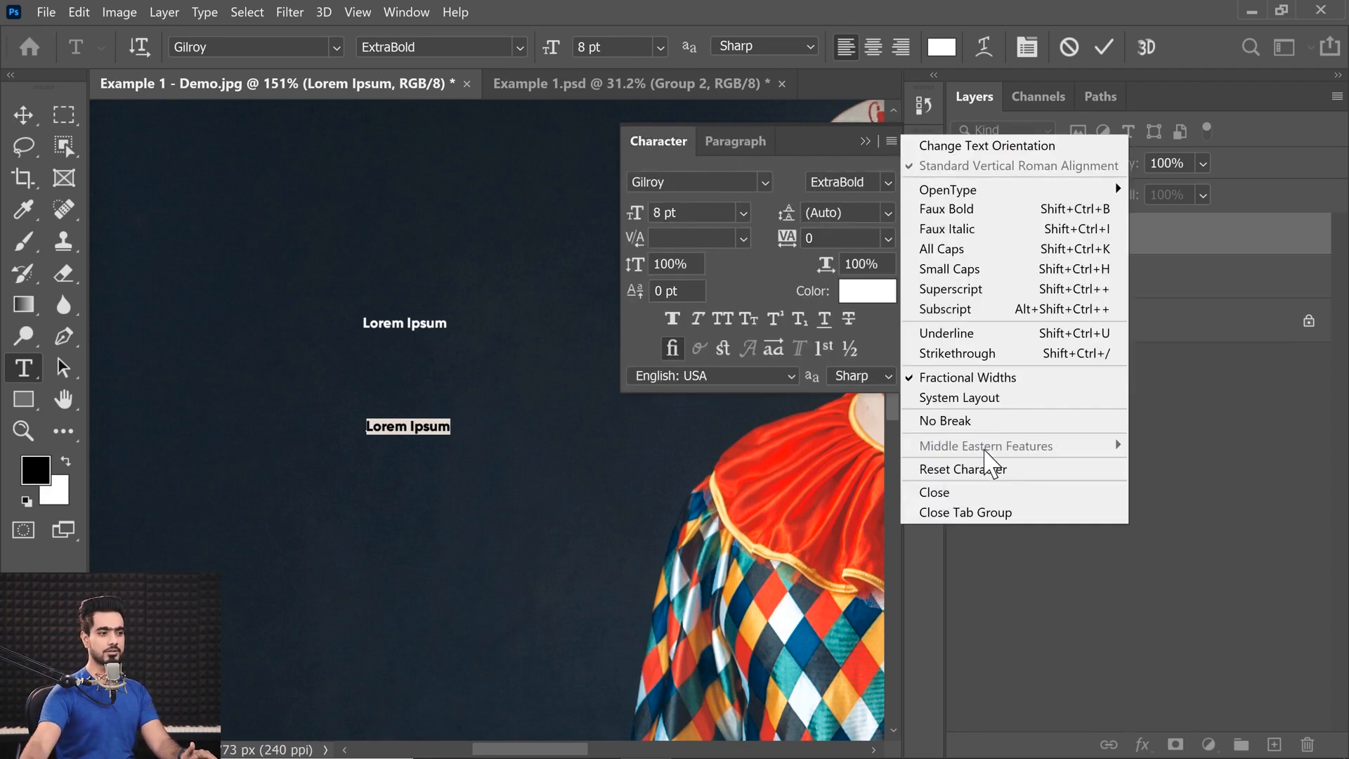
{"action": "left_click", "coordinate": [968, 469]}
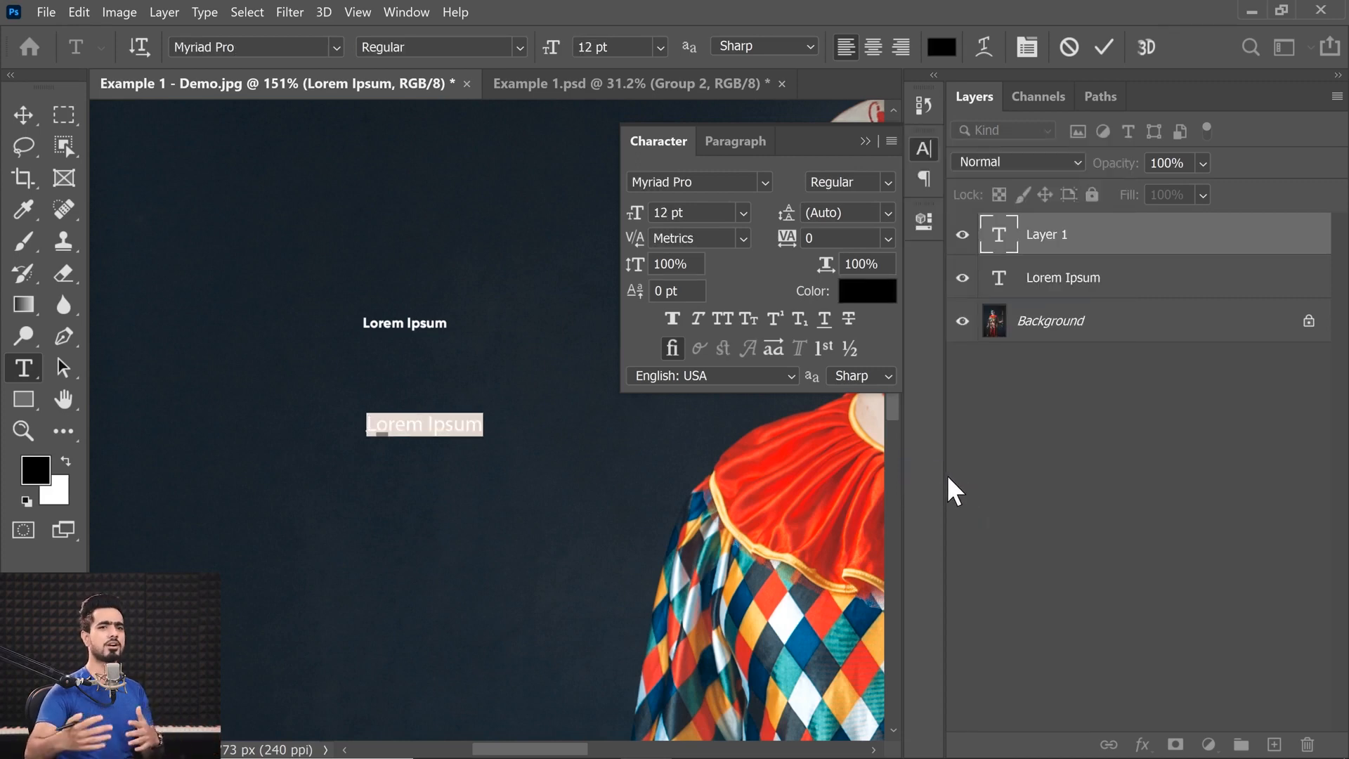
Delete both Lorem Ipsum text layers so that only the Background layer remains.
{"action": "left_click", "coordinate": [1156, 277], "text": "shift"}
{"action": "left_click_drag", "start_coordinate": [1205, 275], "coordinate": [1307, 745]}
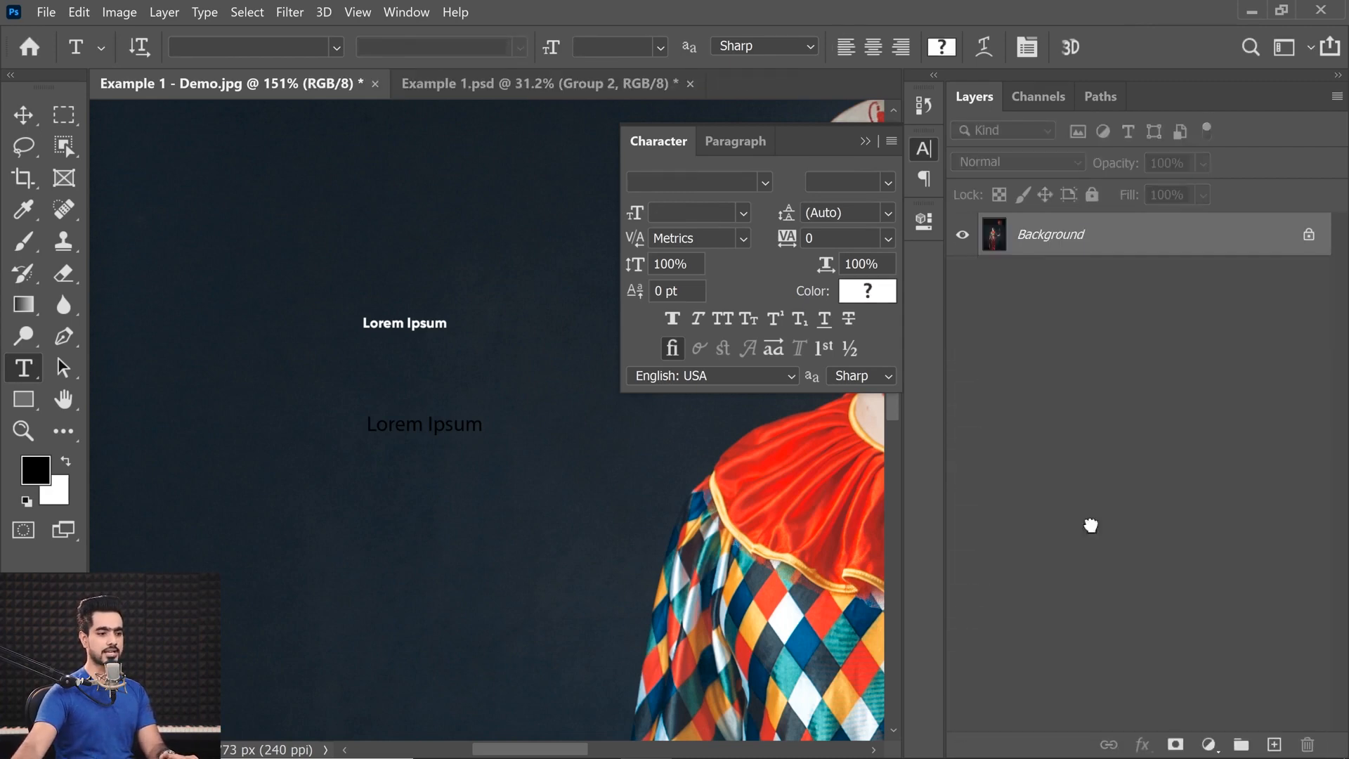
{"action": "left_click", "coordinate": [864, 141]}
{"action": "key", "text": "ctrl+0"}
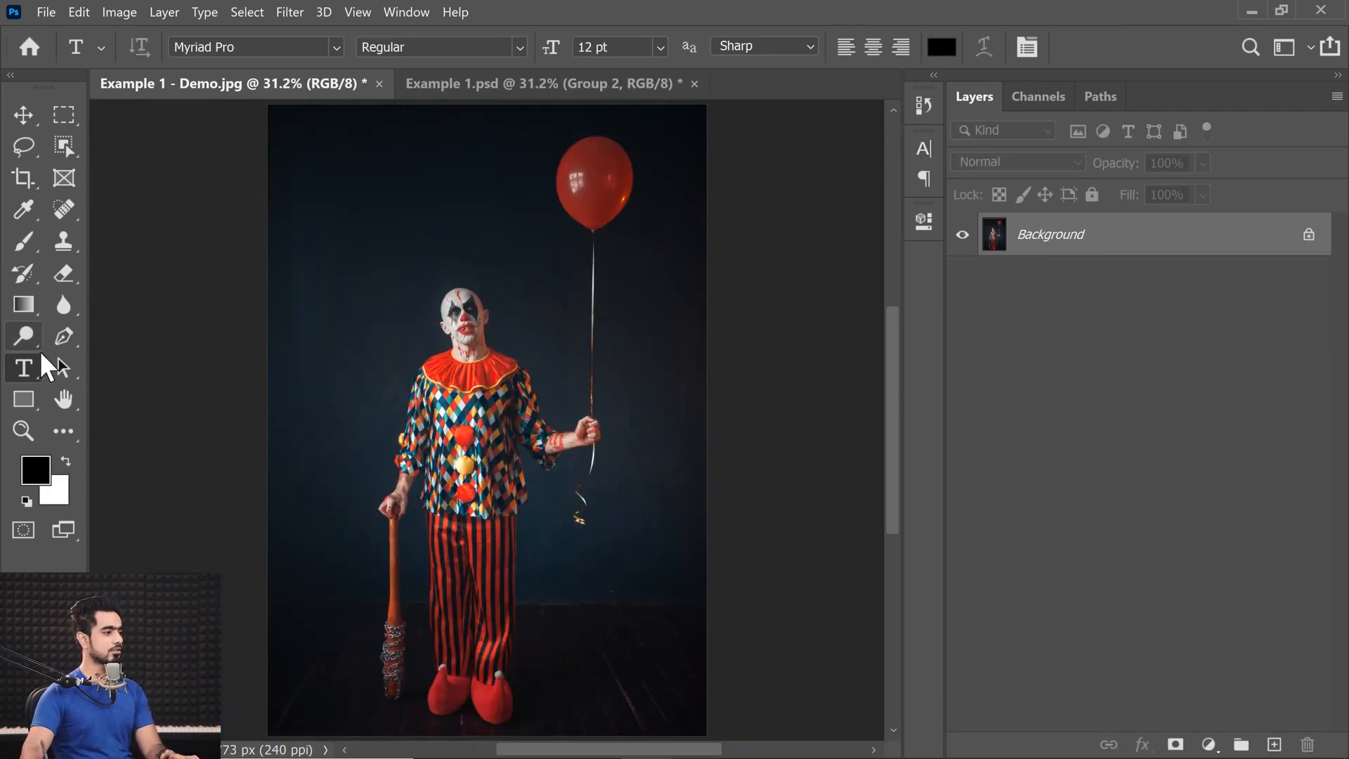
Place a placeholder text line beside the clown's head to check the type settings, and delete its layer.
{"action": "left_click", "coordinate": [374, 309]}
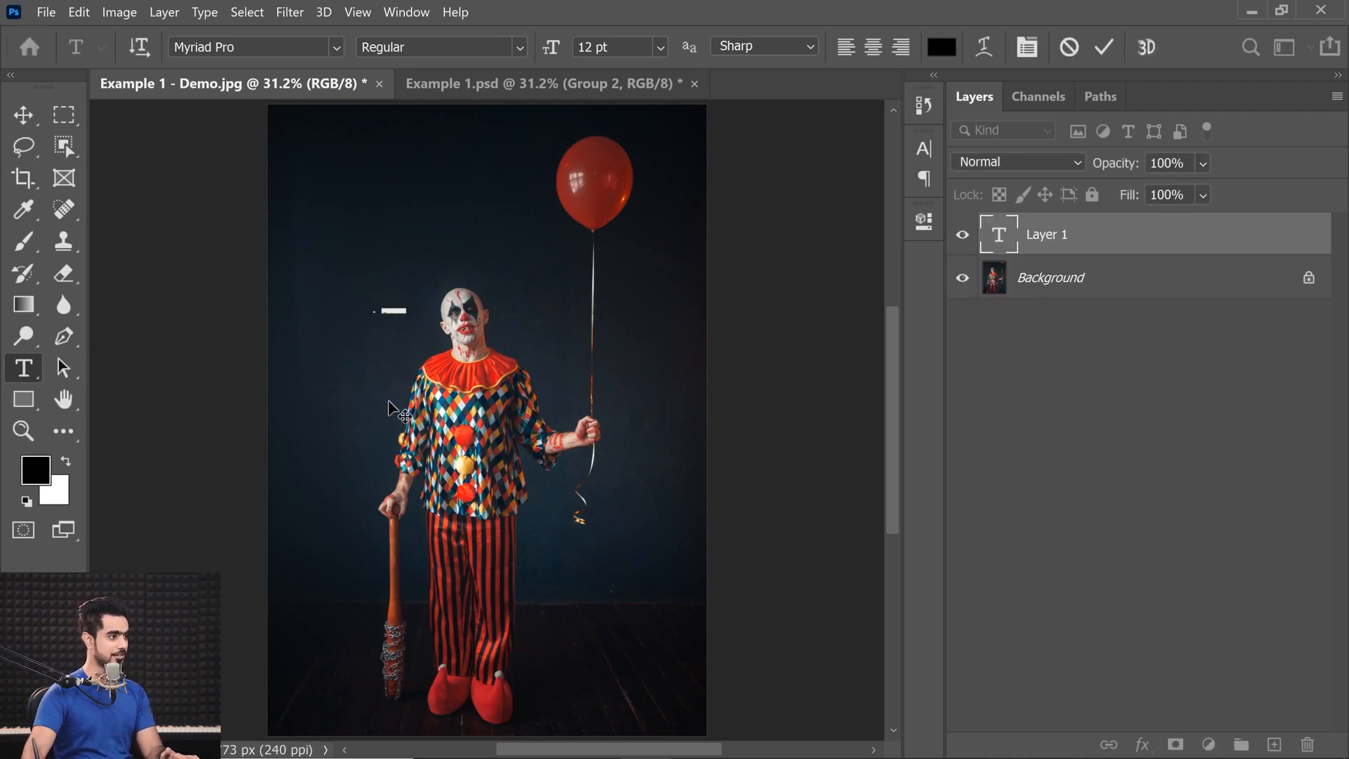
{"action": "left_click", "coordinate": [26, 113]}
{"action": "left_click_drag", "start_coordinate": [383, 310], "coordinate": [497, 319]}
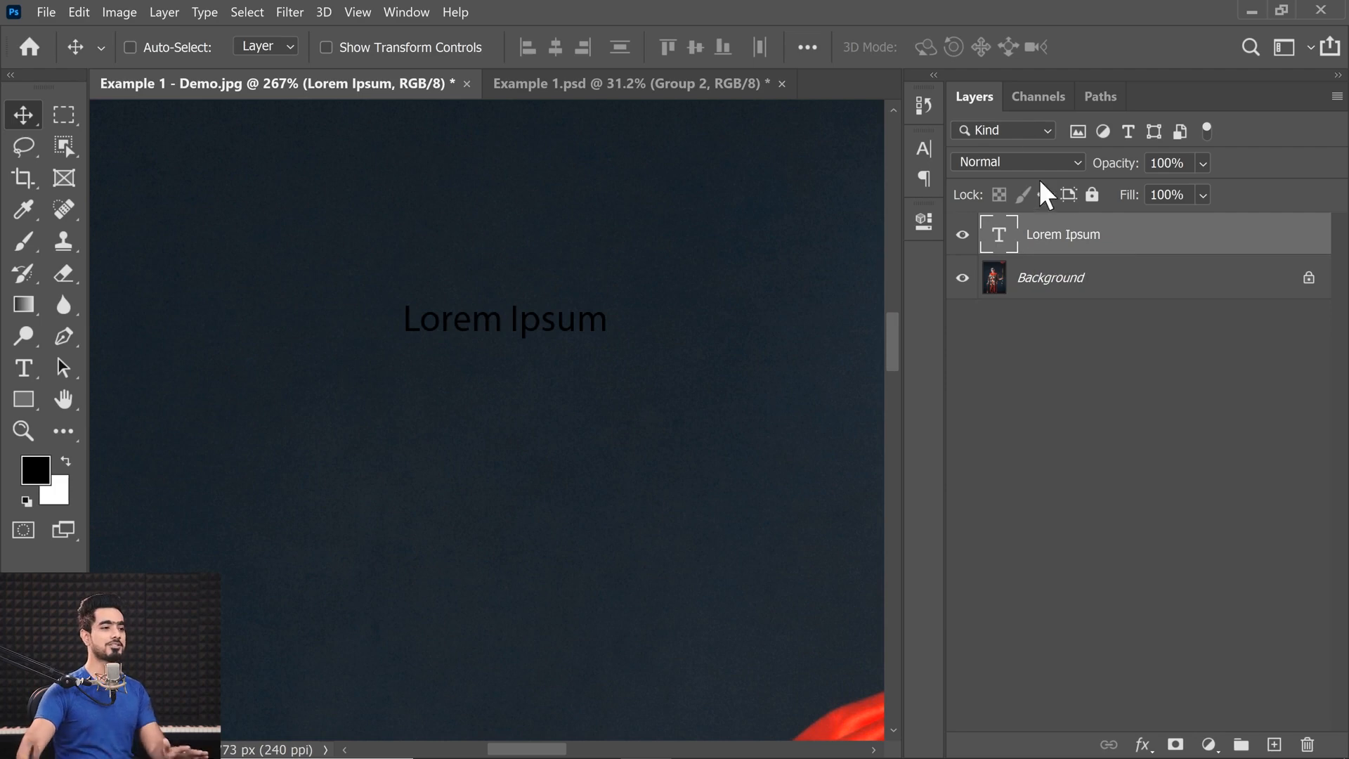
{"action": "left_click_drag", "start_coordinate": [1171, 235], "coordinate": [1308, 744]}
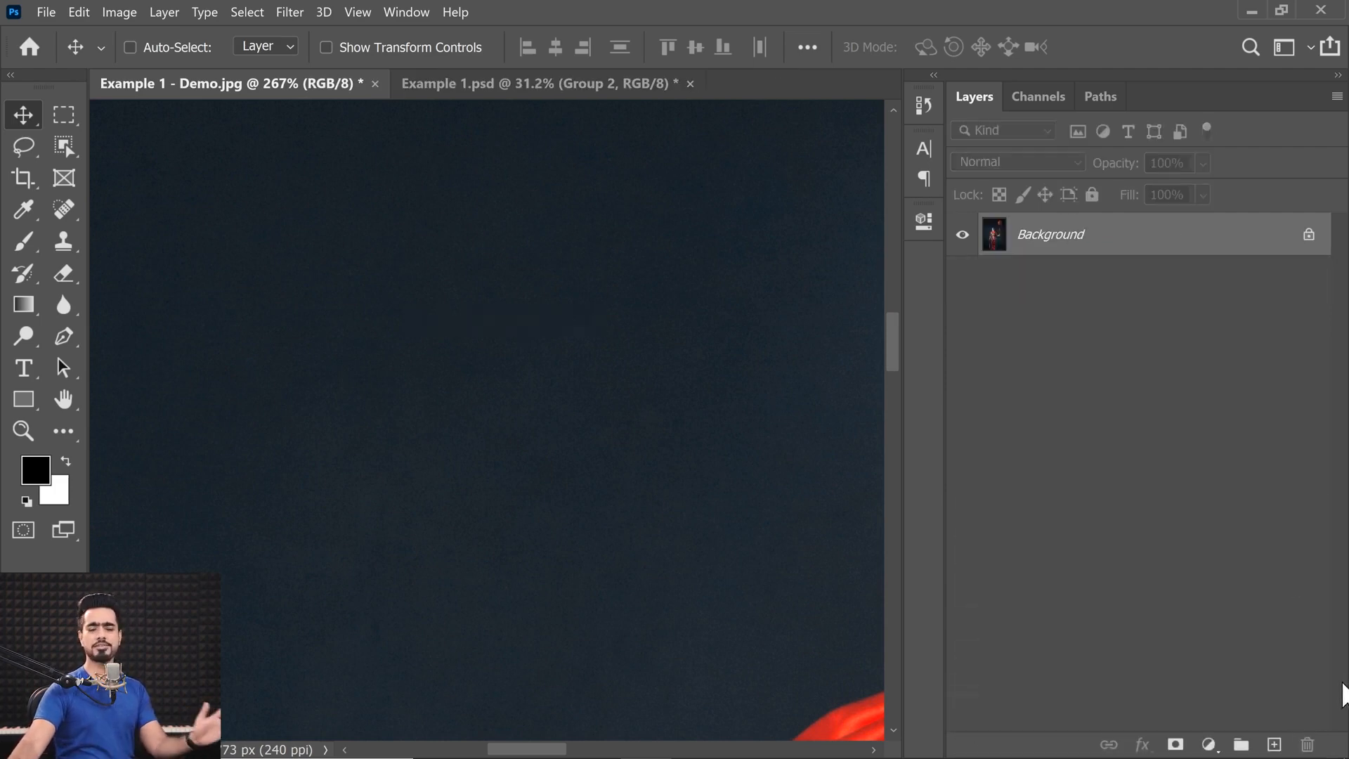
Reset the Type tool to its default settings with Reset Tool.
{"action": "left_click", "coordinate": [25, 369]}
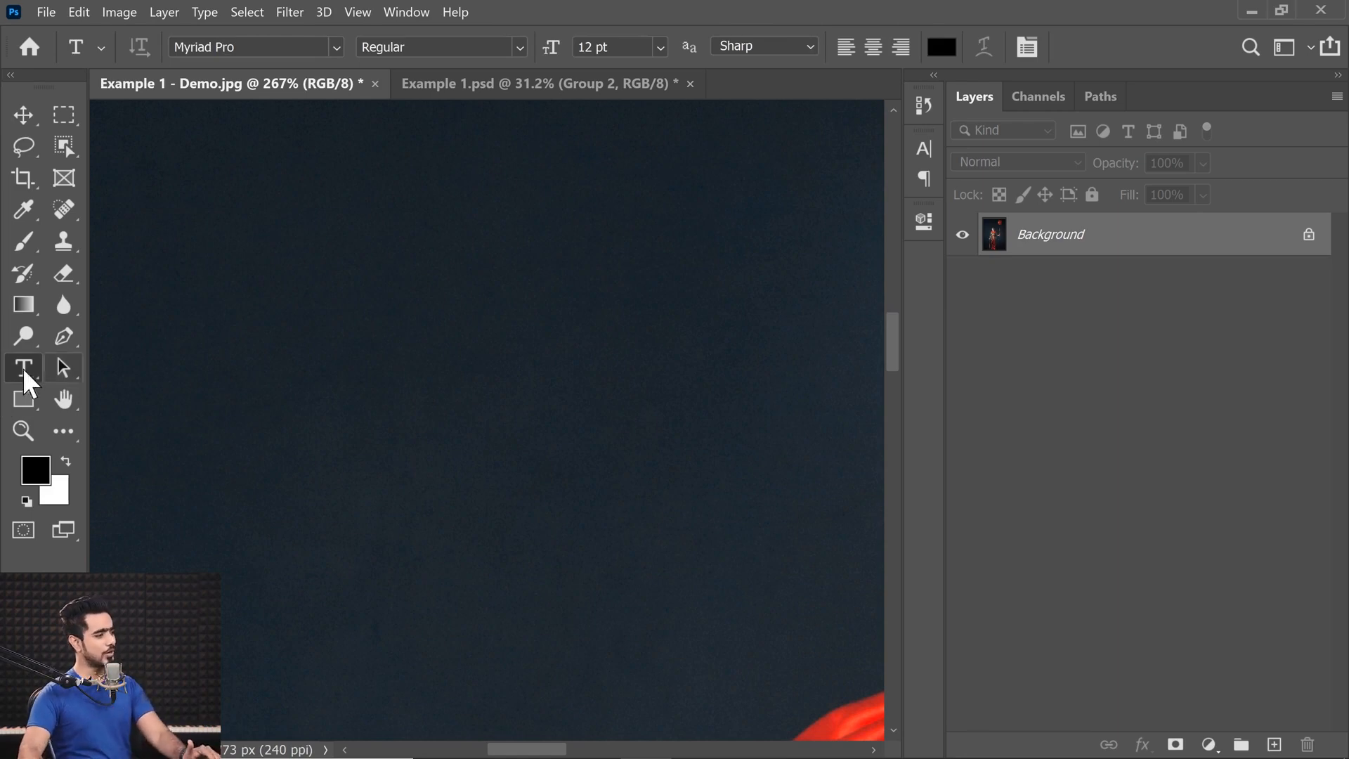
{"action": "left_click", "coordinate": [102, 47]}
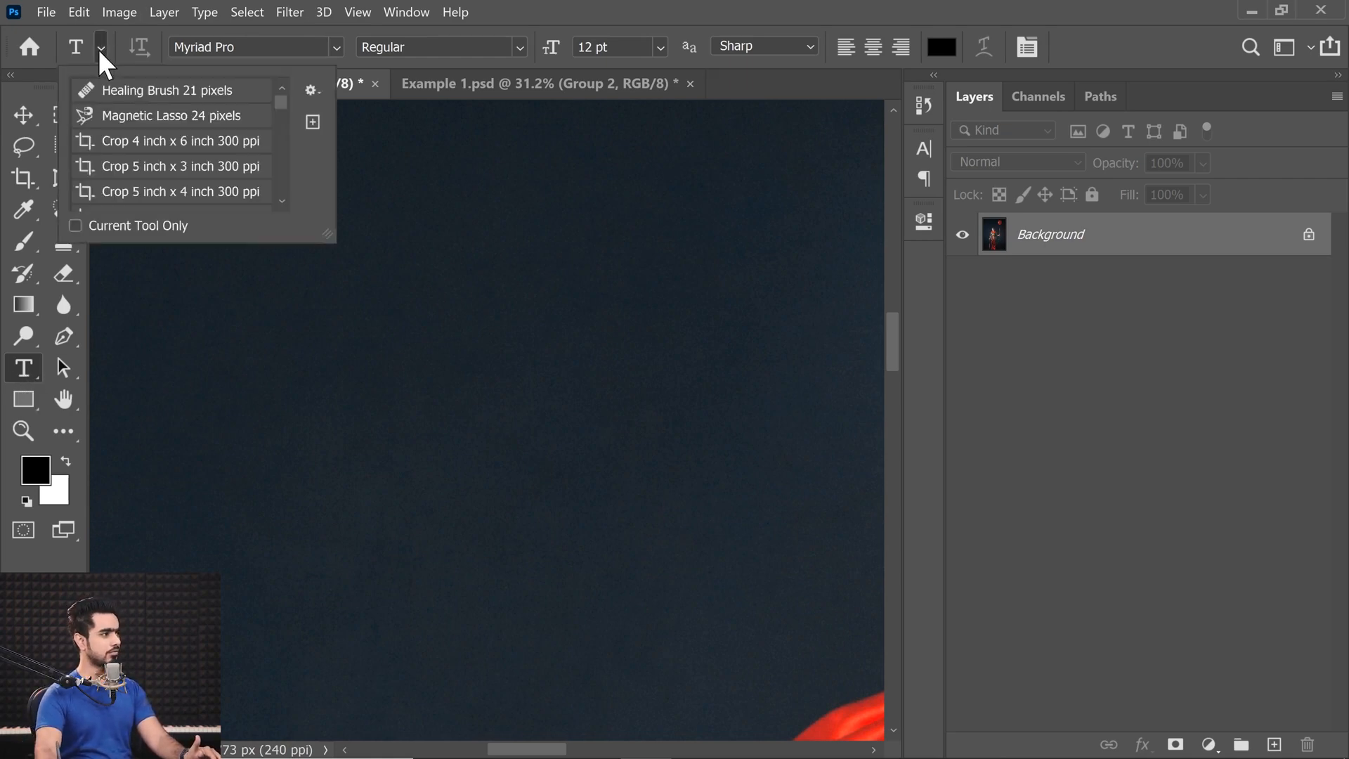
{"action": "left_click", "coordinate": [312, 90]}
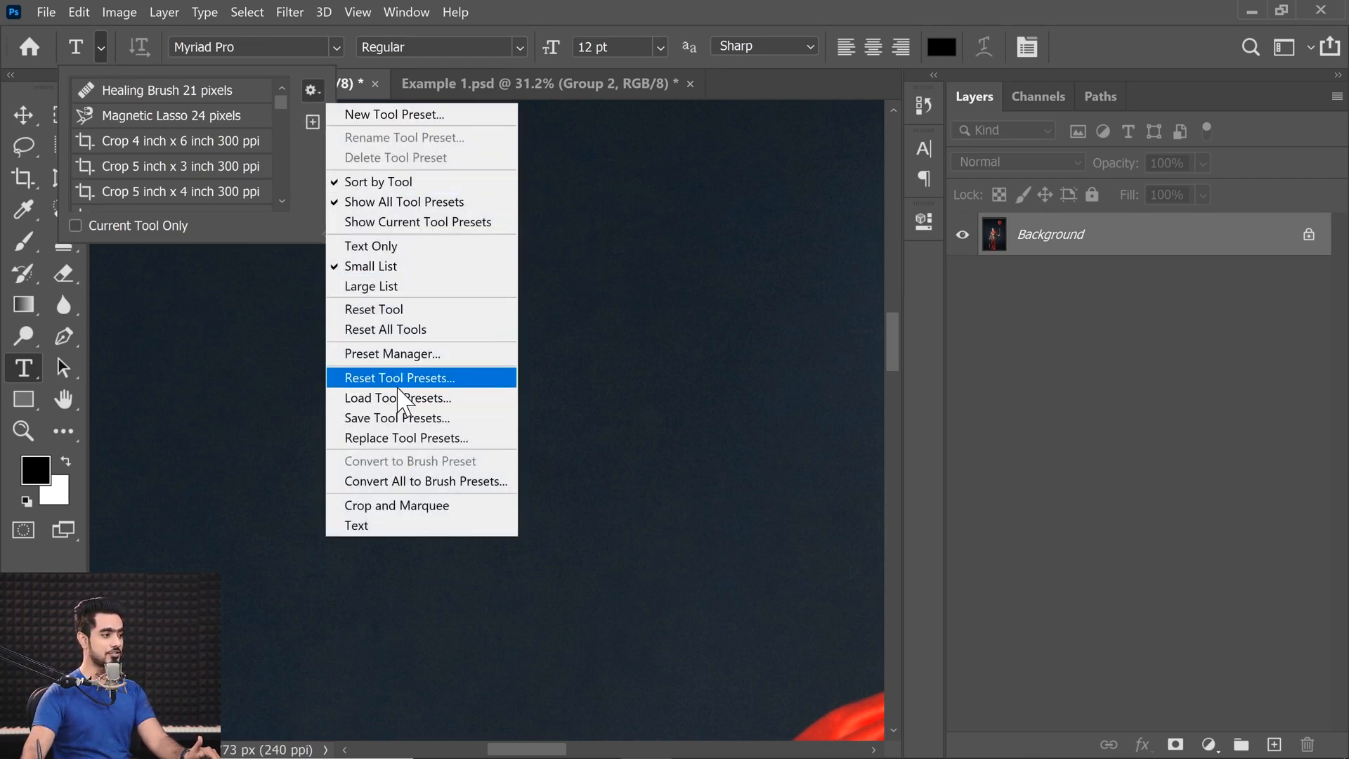
{"action": "left_click", "coordinate": [398, 315]}
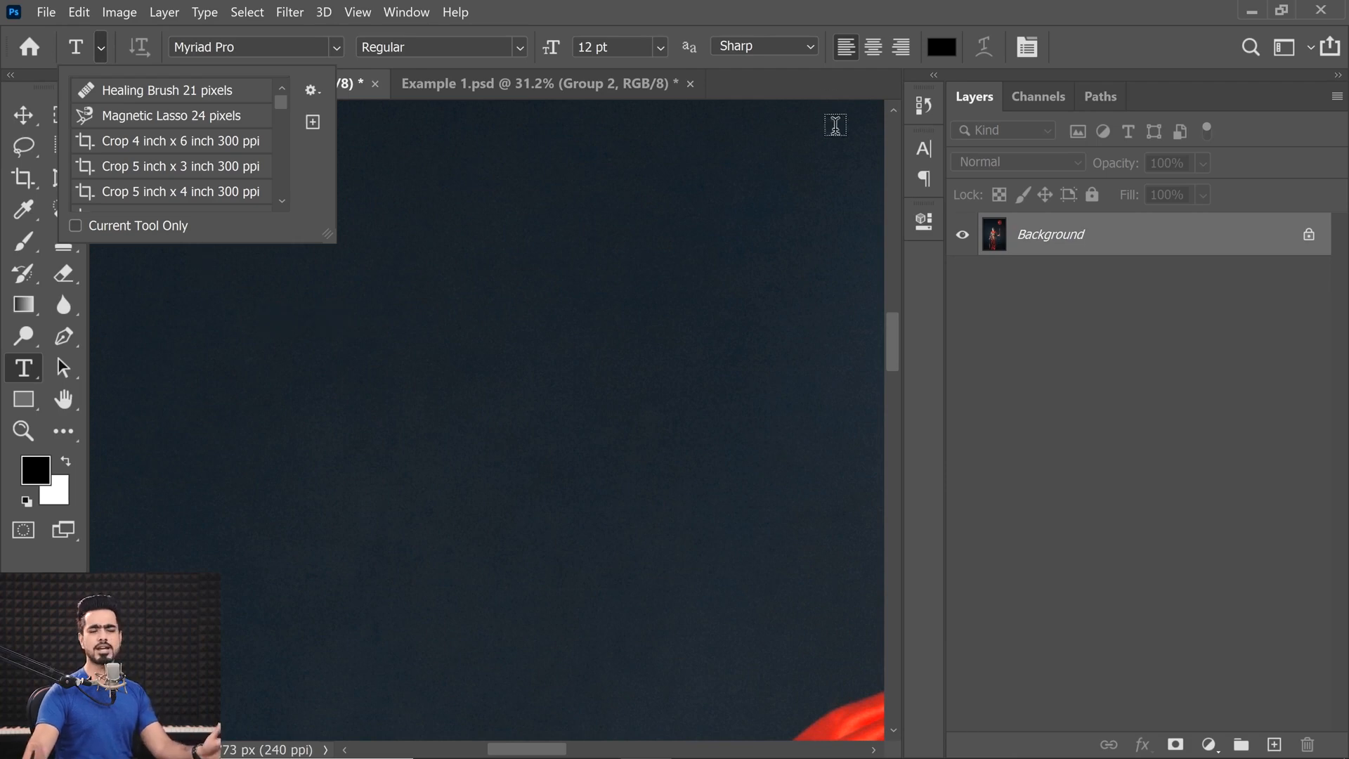
With no text layer in the document, reset the Type tool's character and paragraph defaults.
{"action": "left_click", "coordinate": [1028, 48]}
{"action": "left_click", "coordinate": [888, 141]}
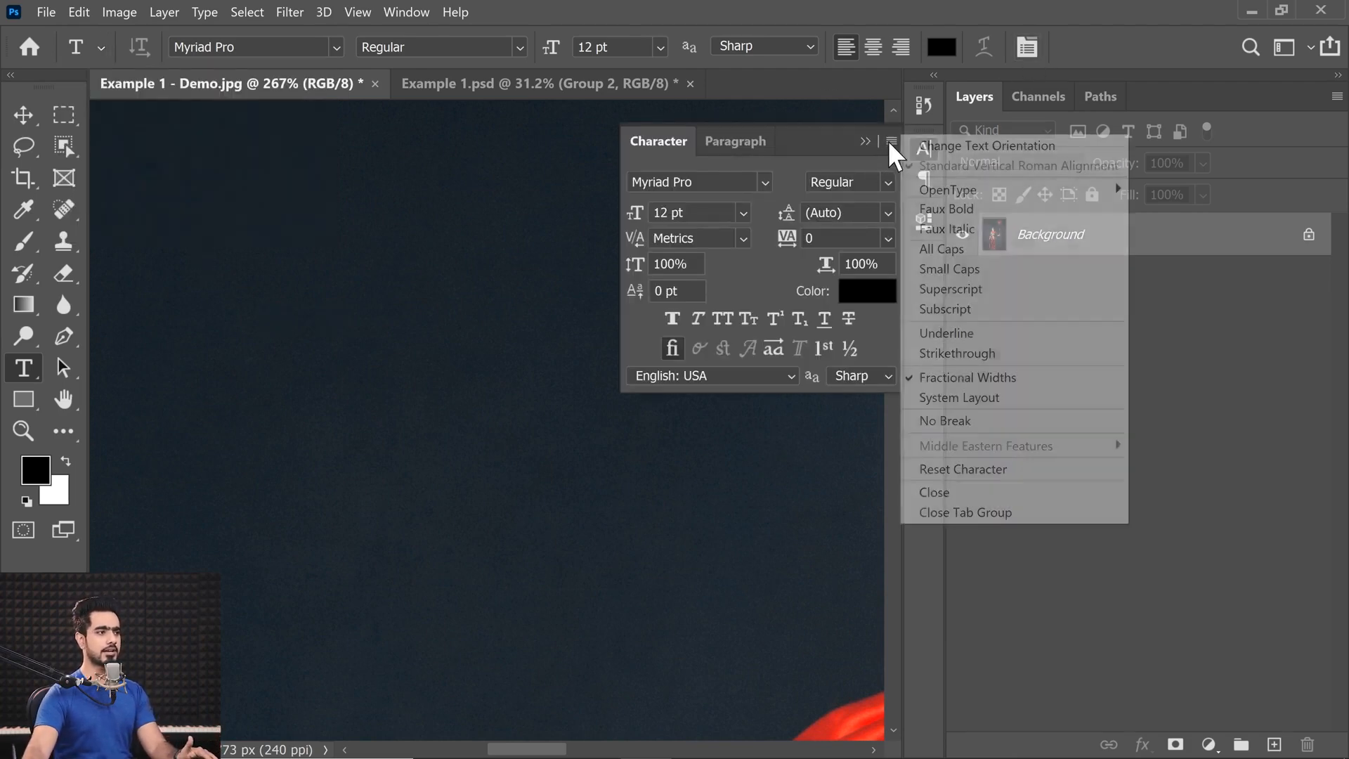
{"action": "left_click", "coordinate": [970, 468]}
{"action": "left_click", "coordinate": [745, 144]}
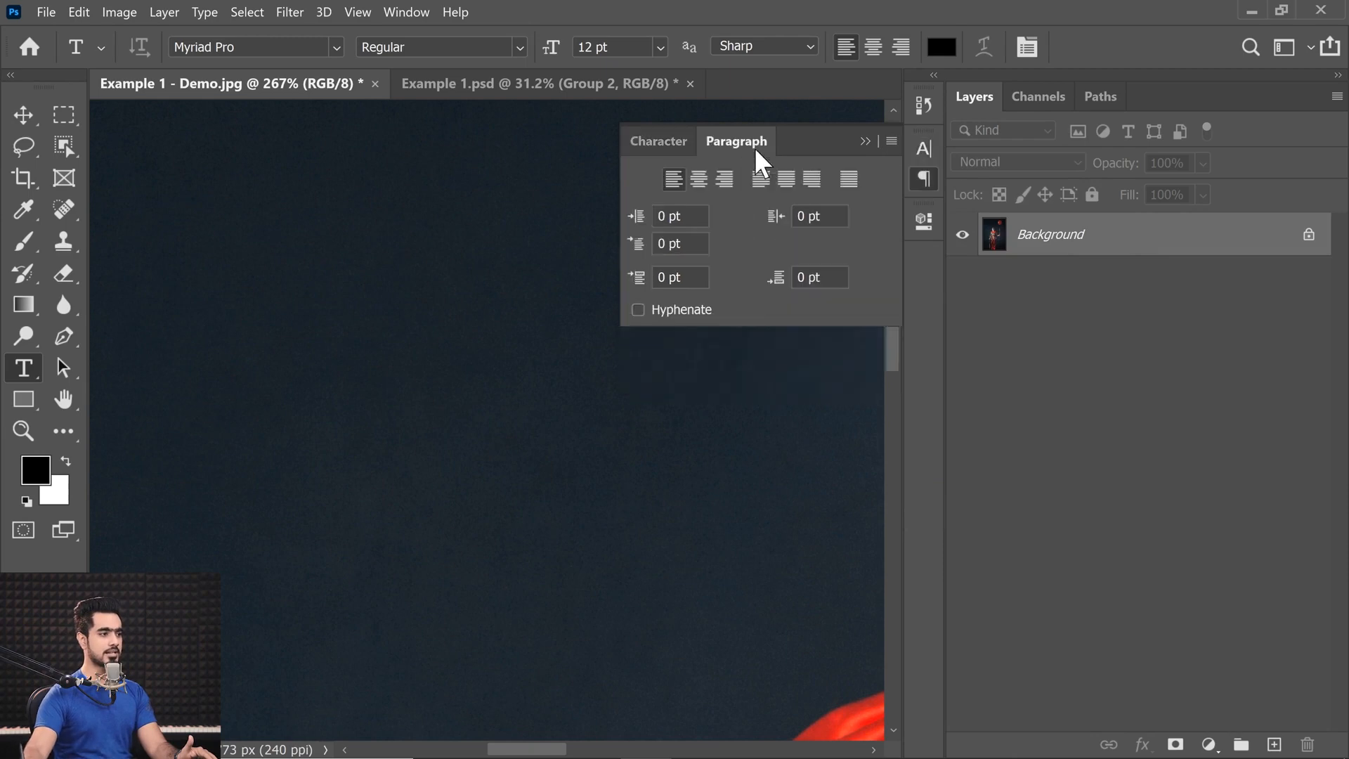
{"action": "left_click", "coordinate": [888, 141]}
{"action": "left_click", "coordinate": [978, 372]}
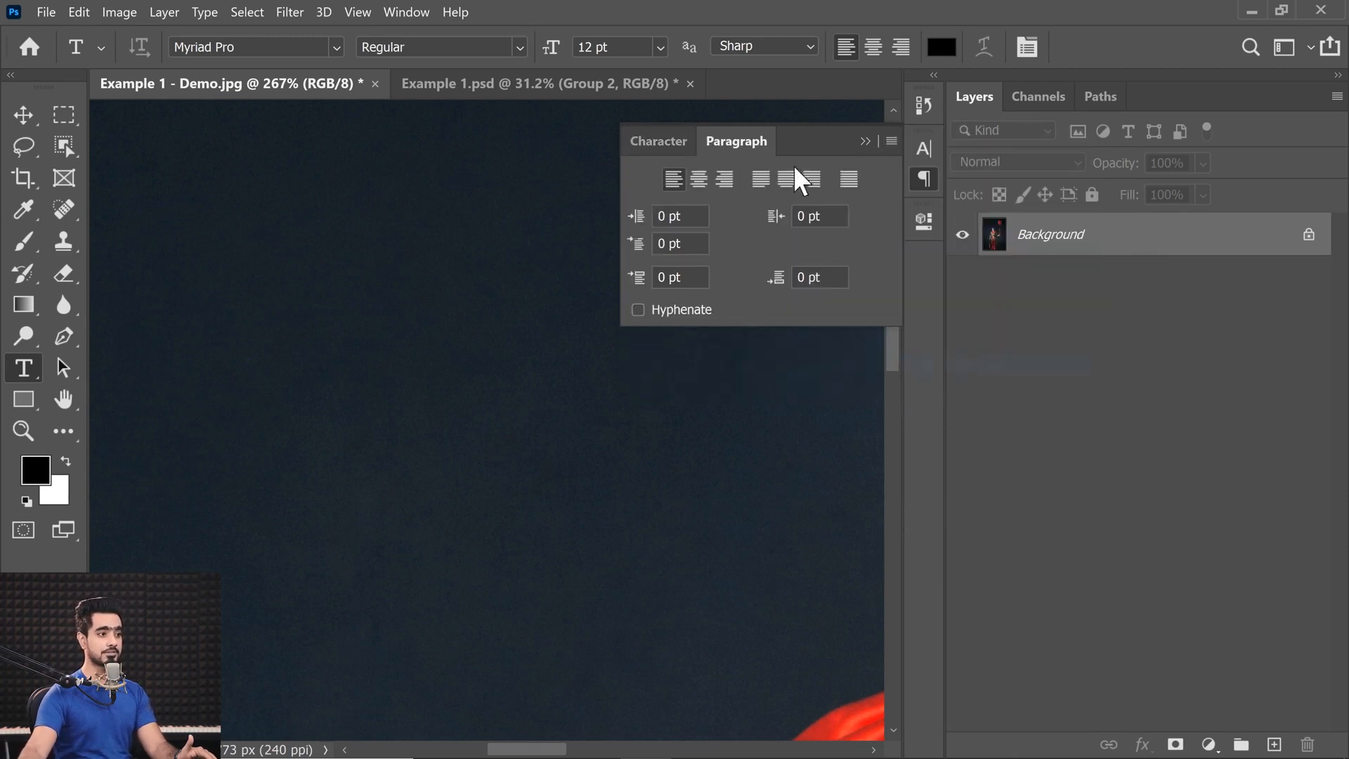
{"action": "left_click", "coordinate": [865, 142]}
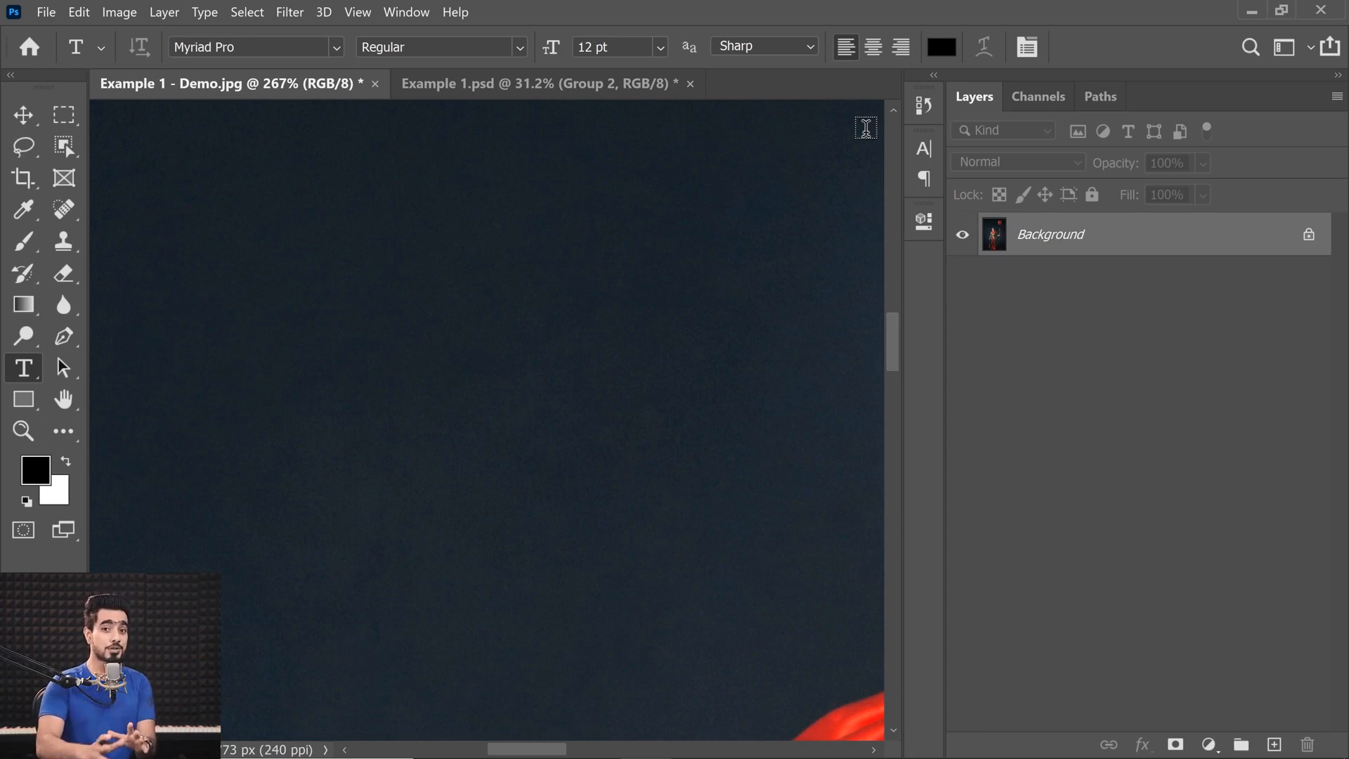
Add a point text layer reading "CLOWN" in the dark area beside the clown's head.
{"action": "key", "text": "ctrl+0"}
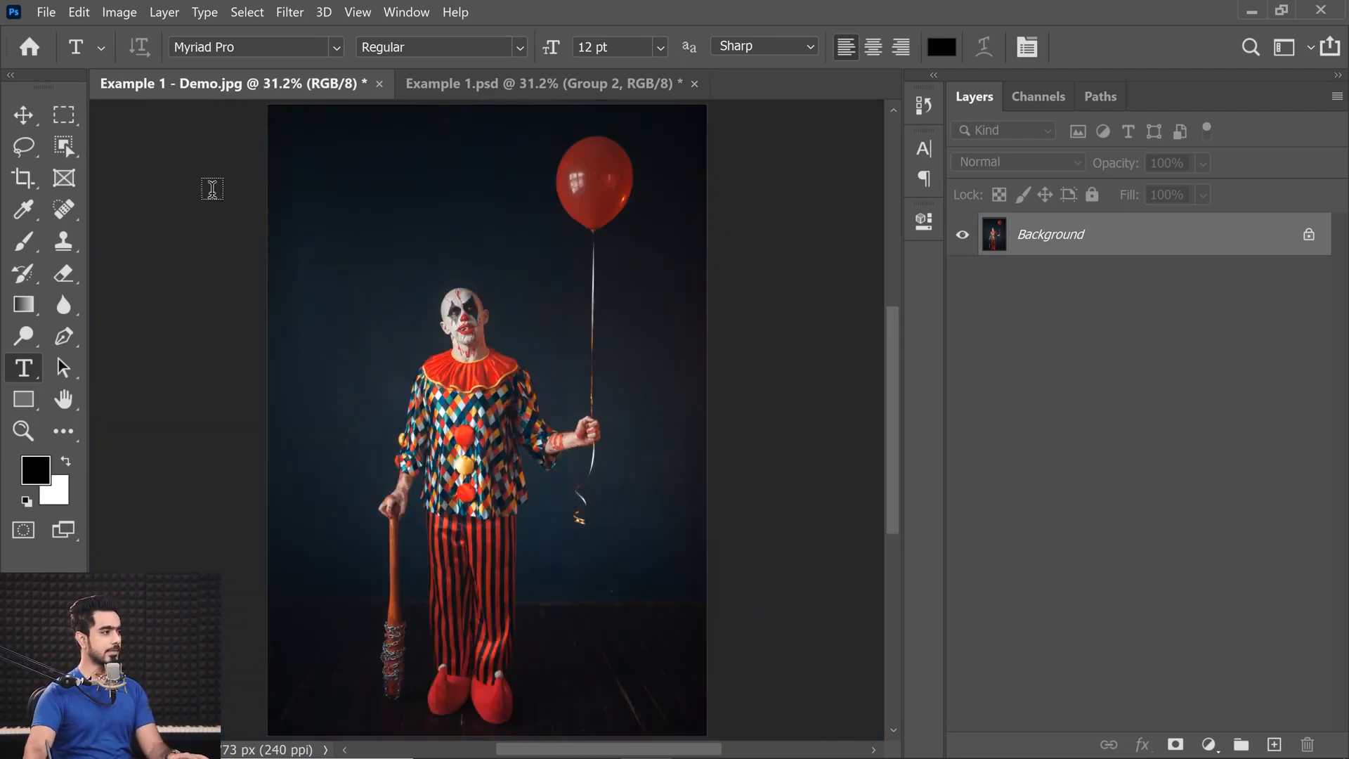
{"action": "left_click", "coordinate": [374, 313]}
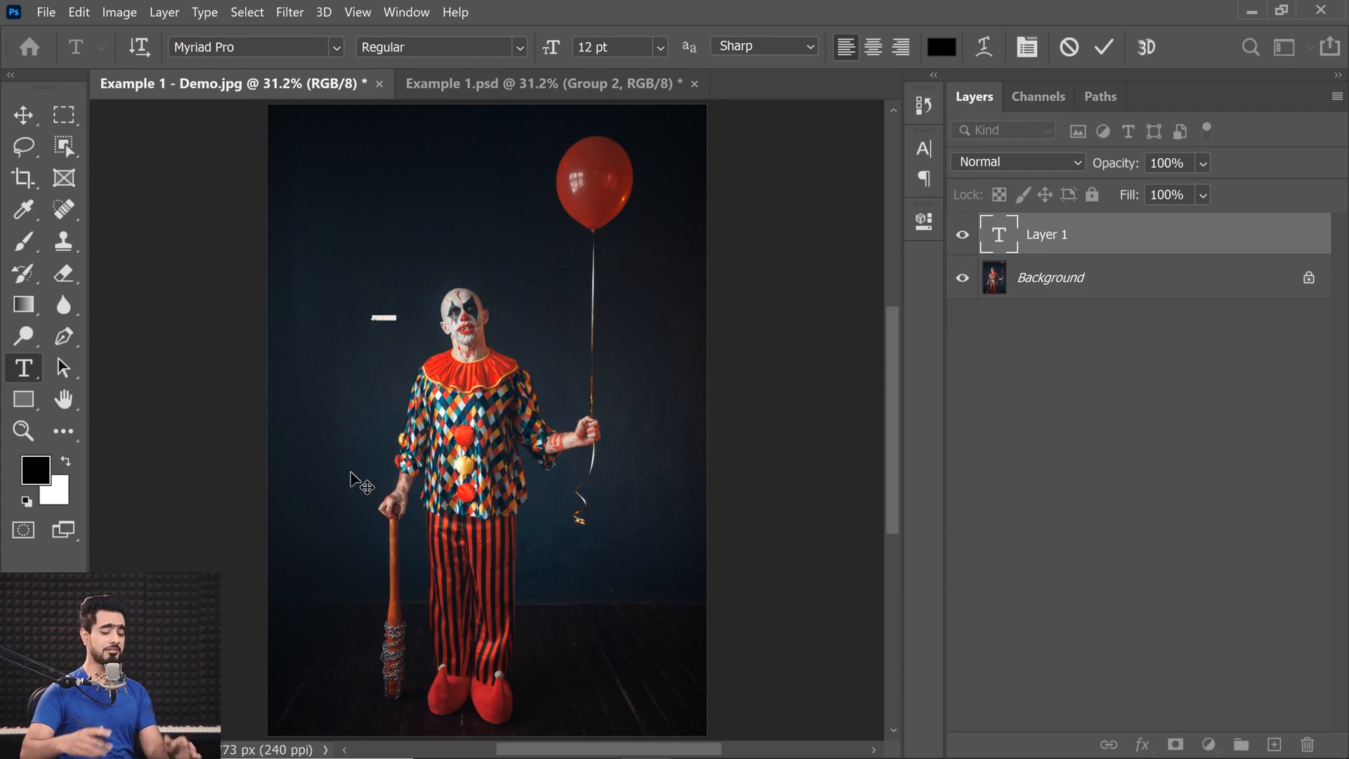
{"action": "key", "text": "BackSpace"}
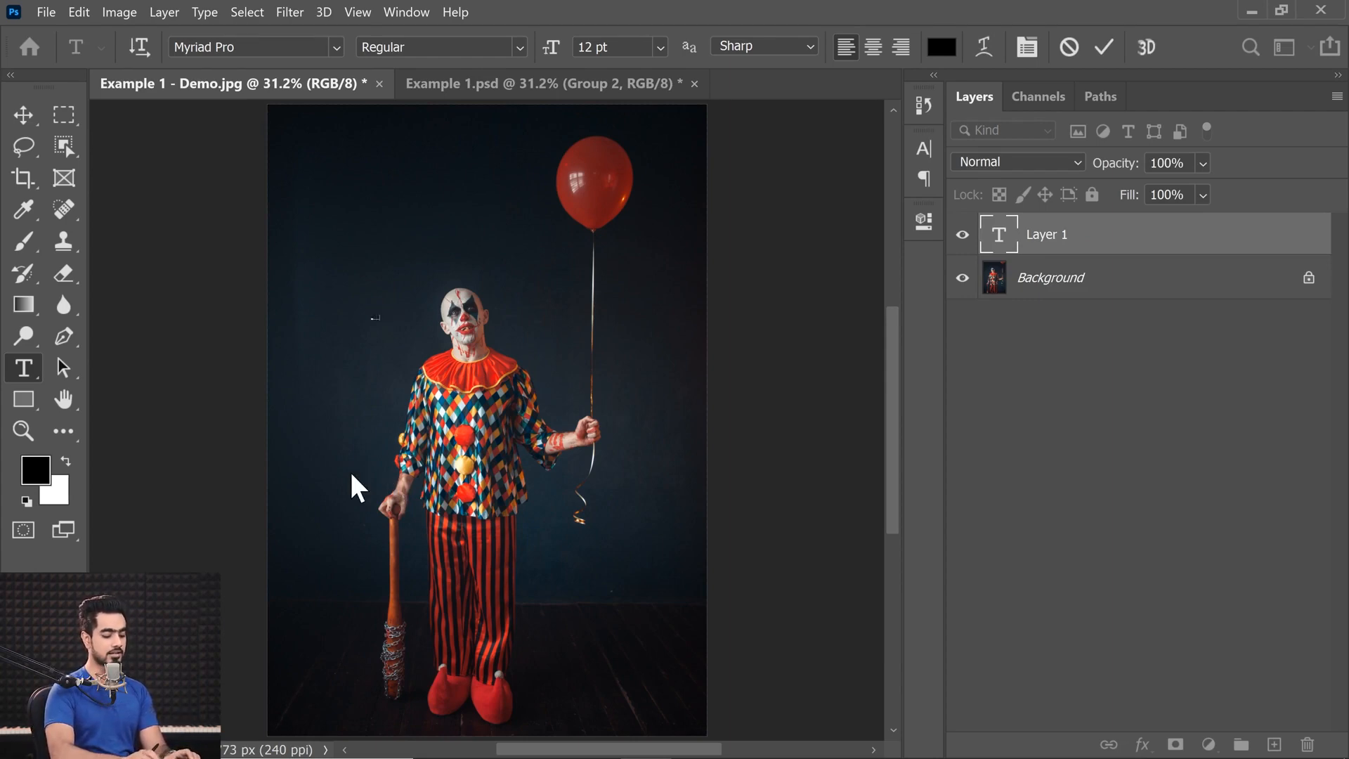
{"action": "left_click", "coordinate": [24, 112]}
Enlarge the CLOWN text with Free Transform so it stretches from beside the clown's neck past the balloon string.
{"action": "key", "text": "ctrl+t"}
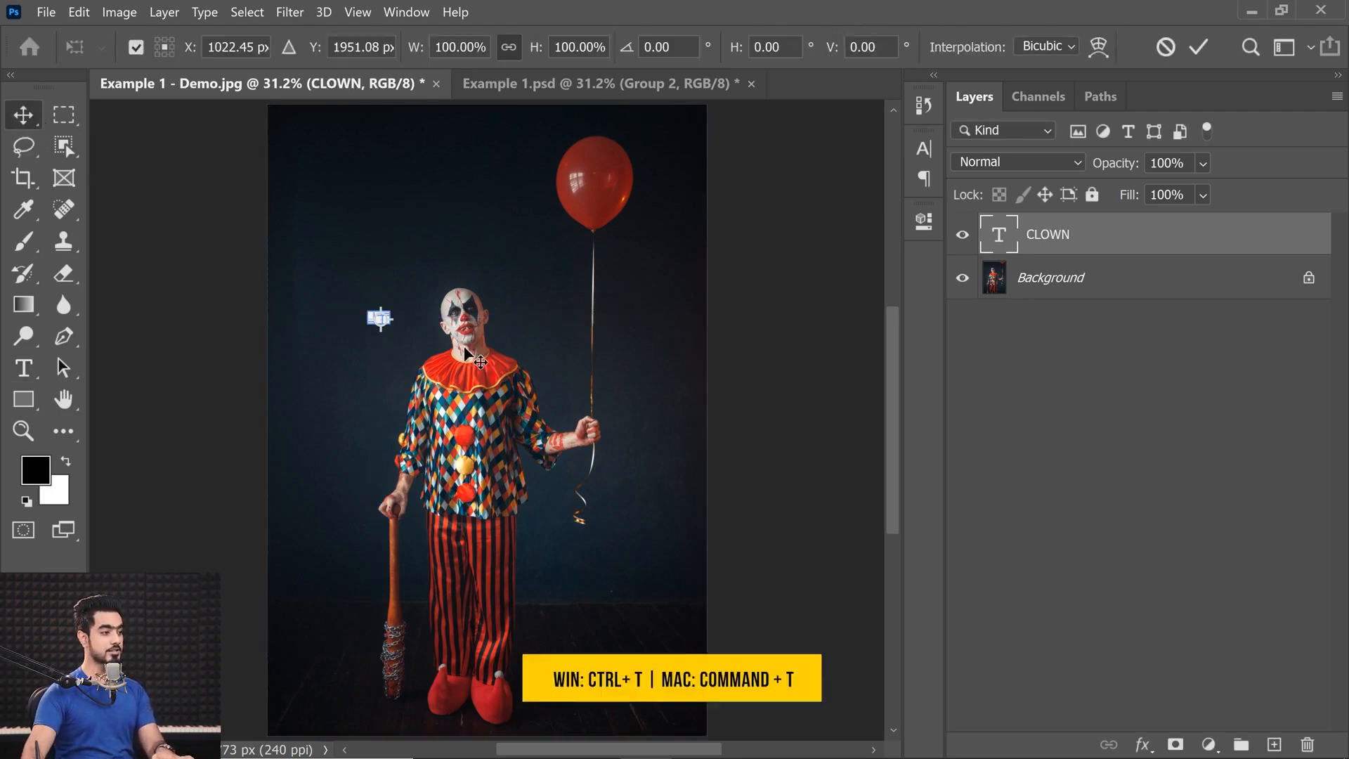
{"action": "left_click_drag", "start_coordinate": [384, 322], "coordinate": [657, 485]}
{"action": "key", "text": "Return"}
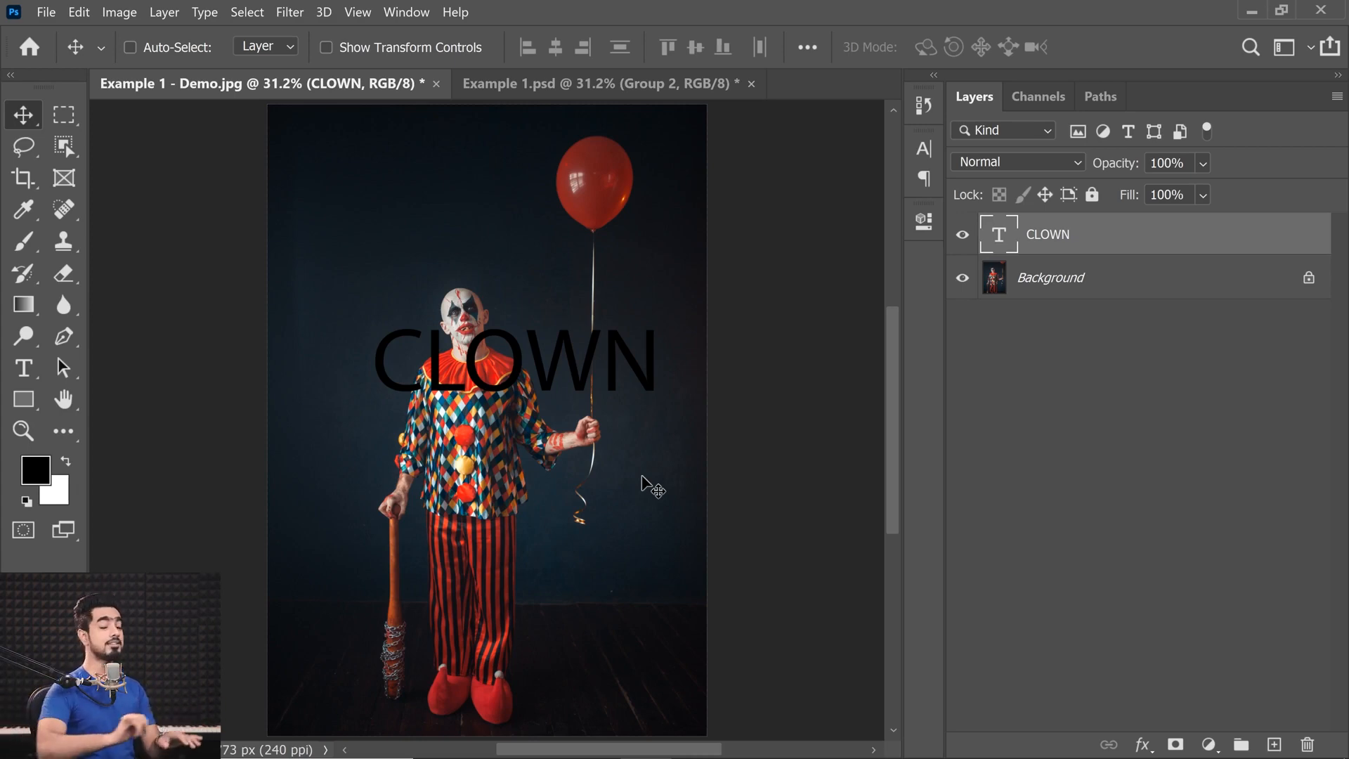
Highlight the letters of the CLOWN text on the canvas with the Type tool, and leave text editing.
{"action": "key", "text": "ctrl+space"}
{"action": "left_click_drag", "start_coordinate": [484, 379], "coordinate": [613, 319]}
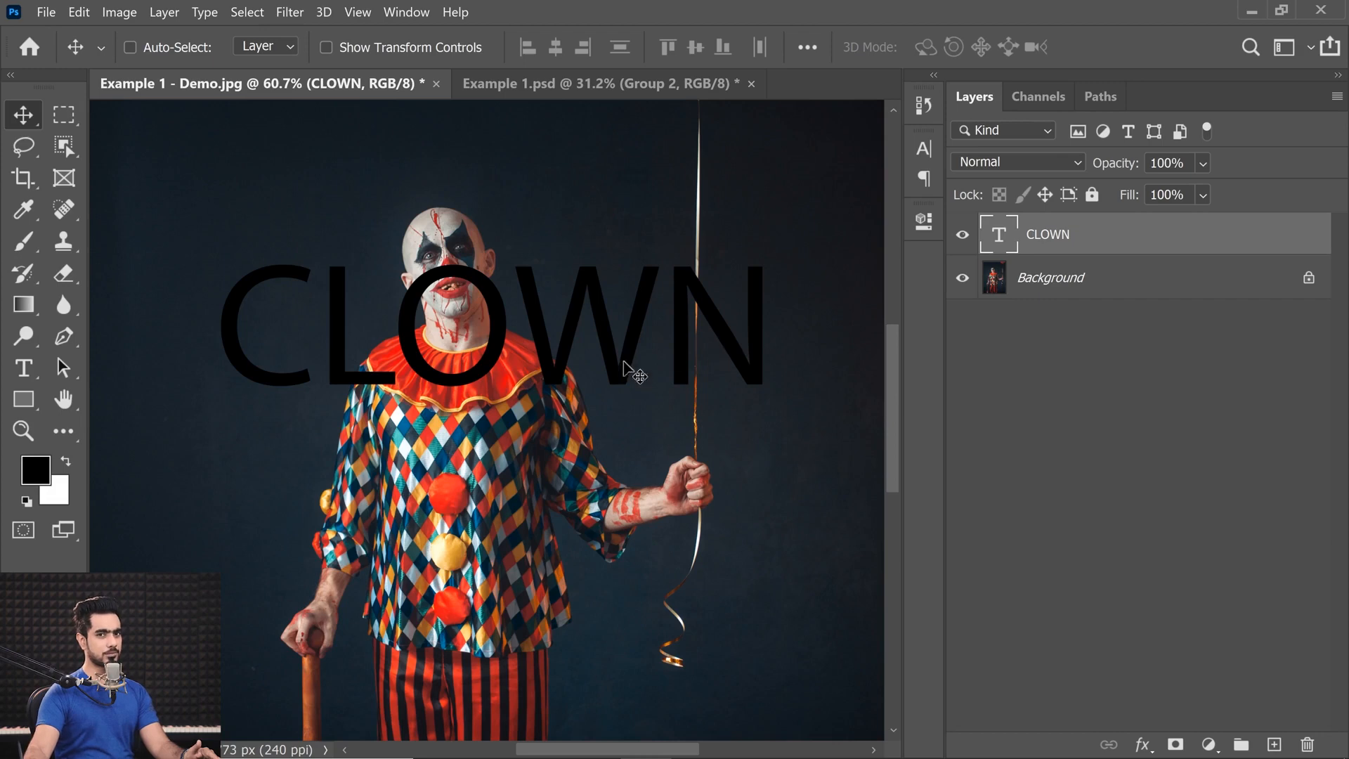
{"action": "left_click", "coordinate": [23, 368]}
{"action": "left_click_drag", "start_coordinate": [222, 320], "coordinate": [713, 324]}
{"action": "left_click", "coordinate": [17, 121]}
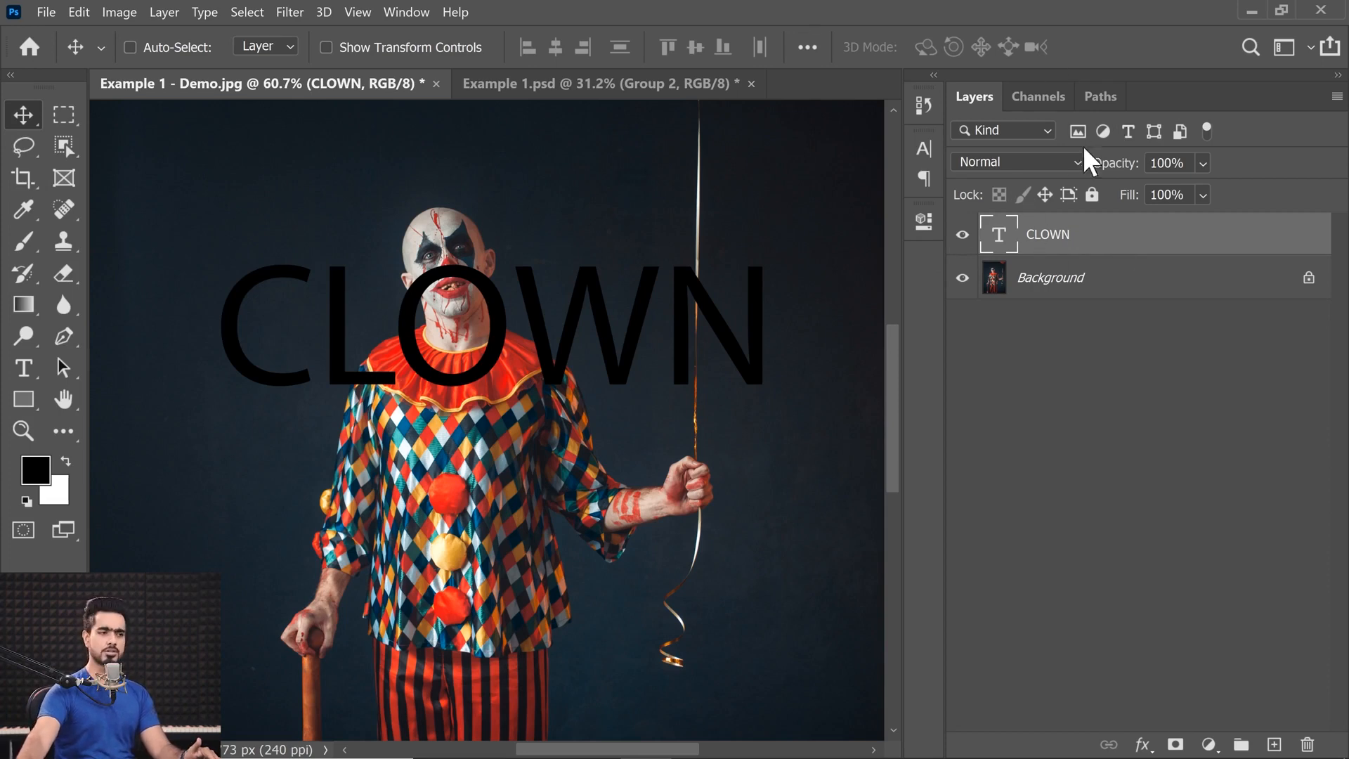
Select all of the CLOWN layer's text and change its font to Gilroy ExtraBold.
{"action": "double_click", "coordinate": [999, 234]}
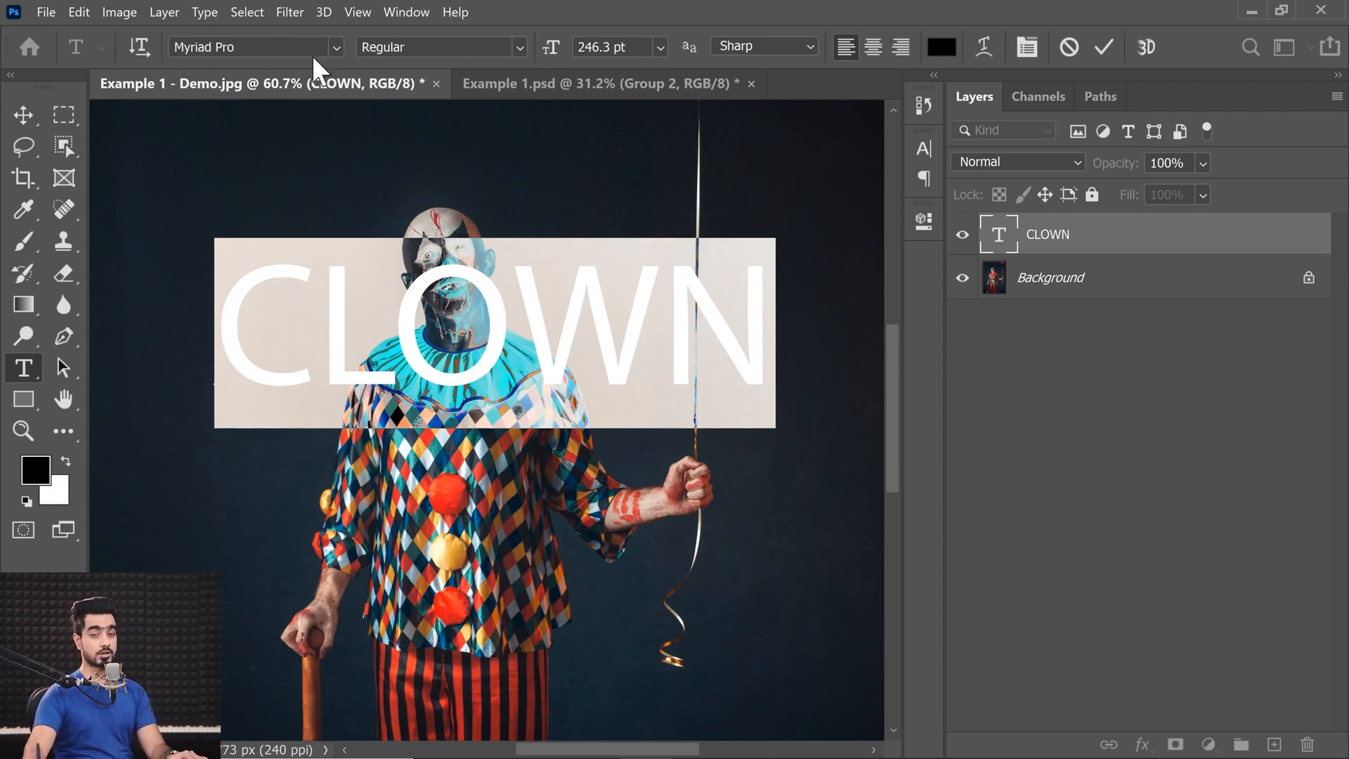
{"action": "left_click", "coordinate": [333, 43]}
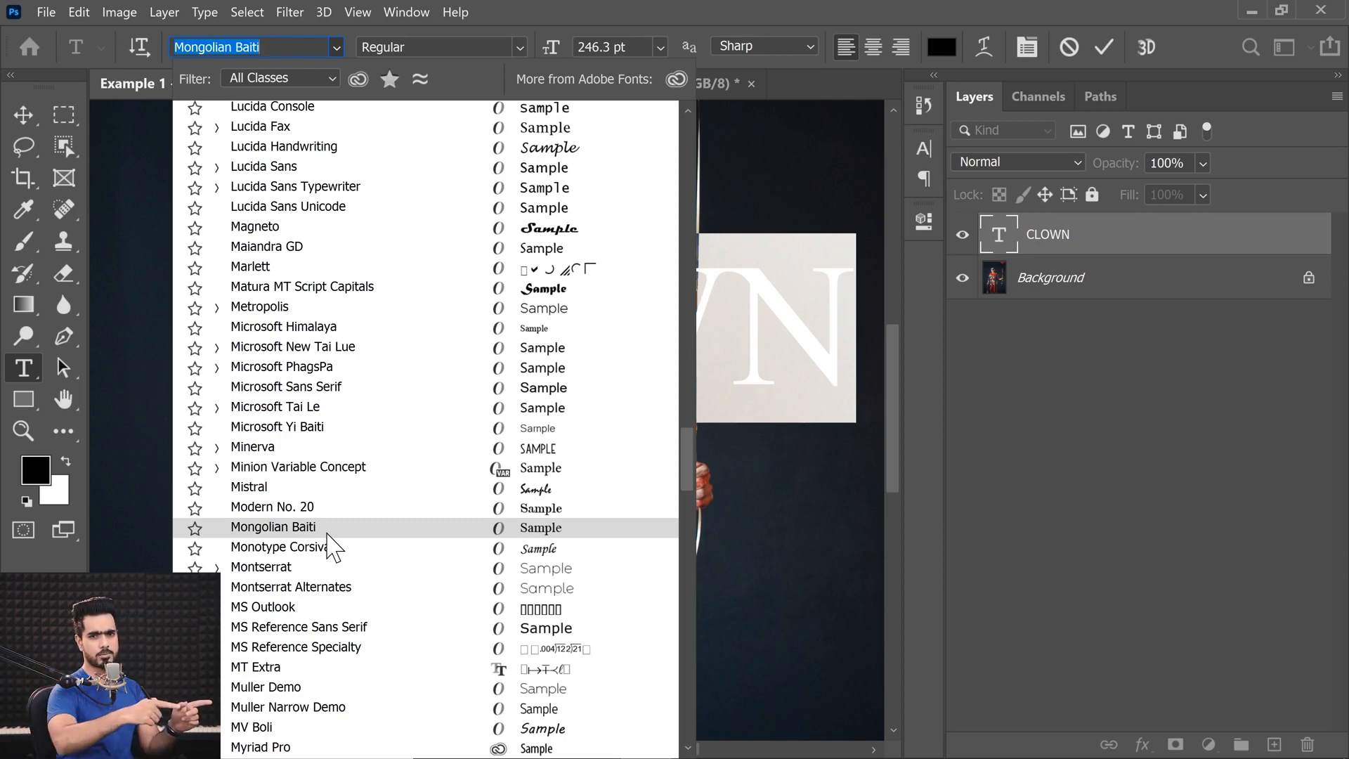
{"action": "type", "text": "gil"}
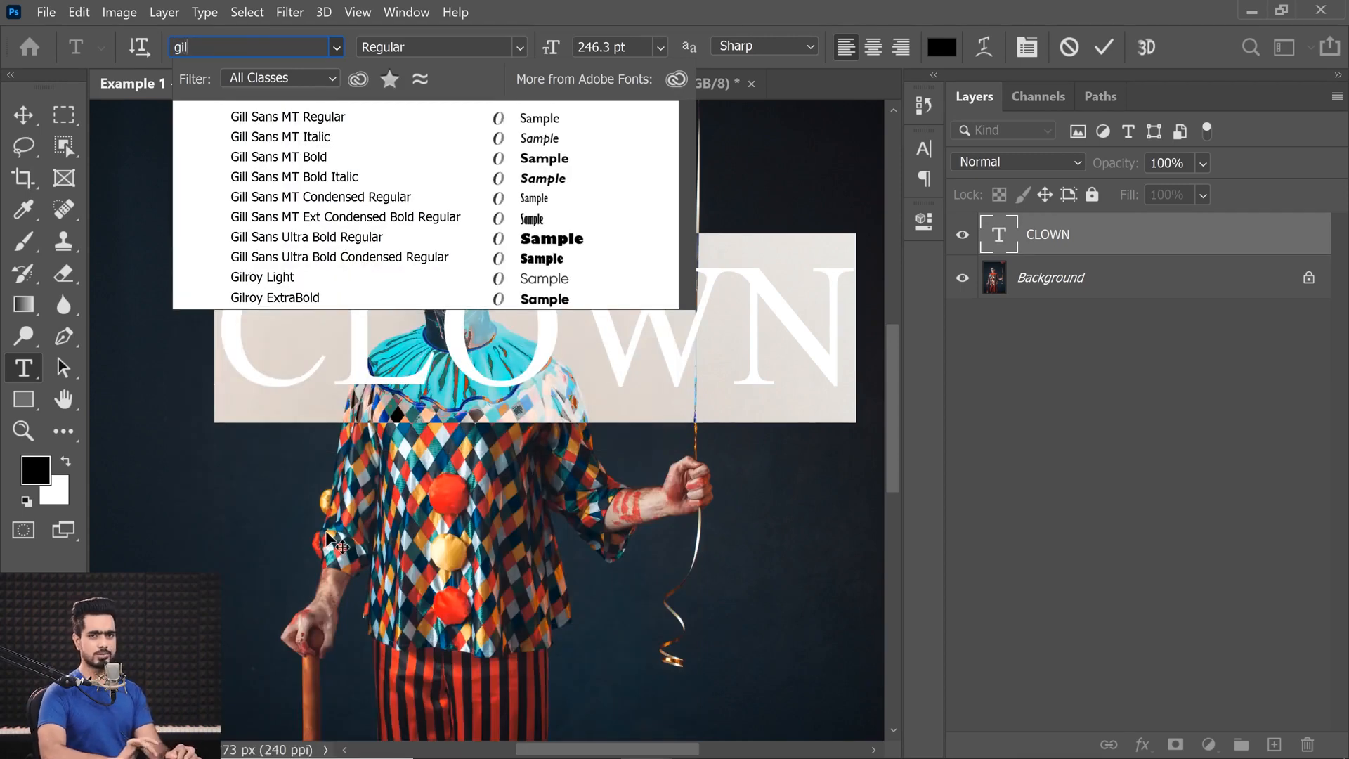
{"action": "left_click", "coordinate": [330, 299]}
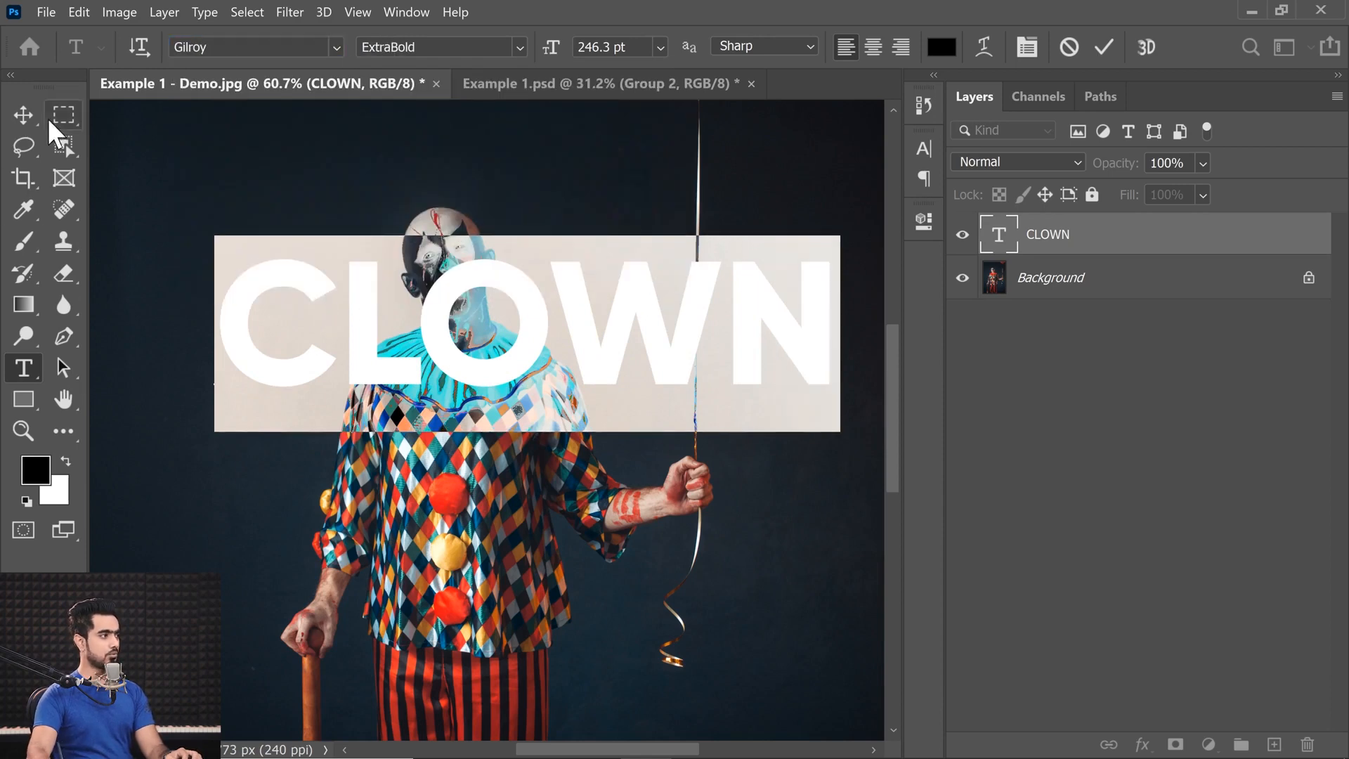
Move the CLOWN text so its letter O surrounds the clown's mouth and neck.
{"action": "left_click", "coordinate": [26, 113]}
{"action": "left_click_drag", "start_coordinate": [590, 318], "coordinate": [584, 314]}
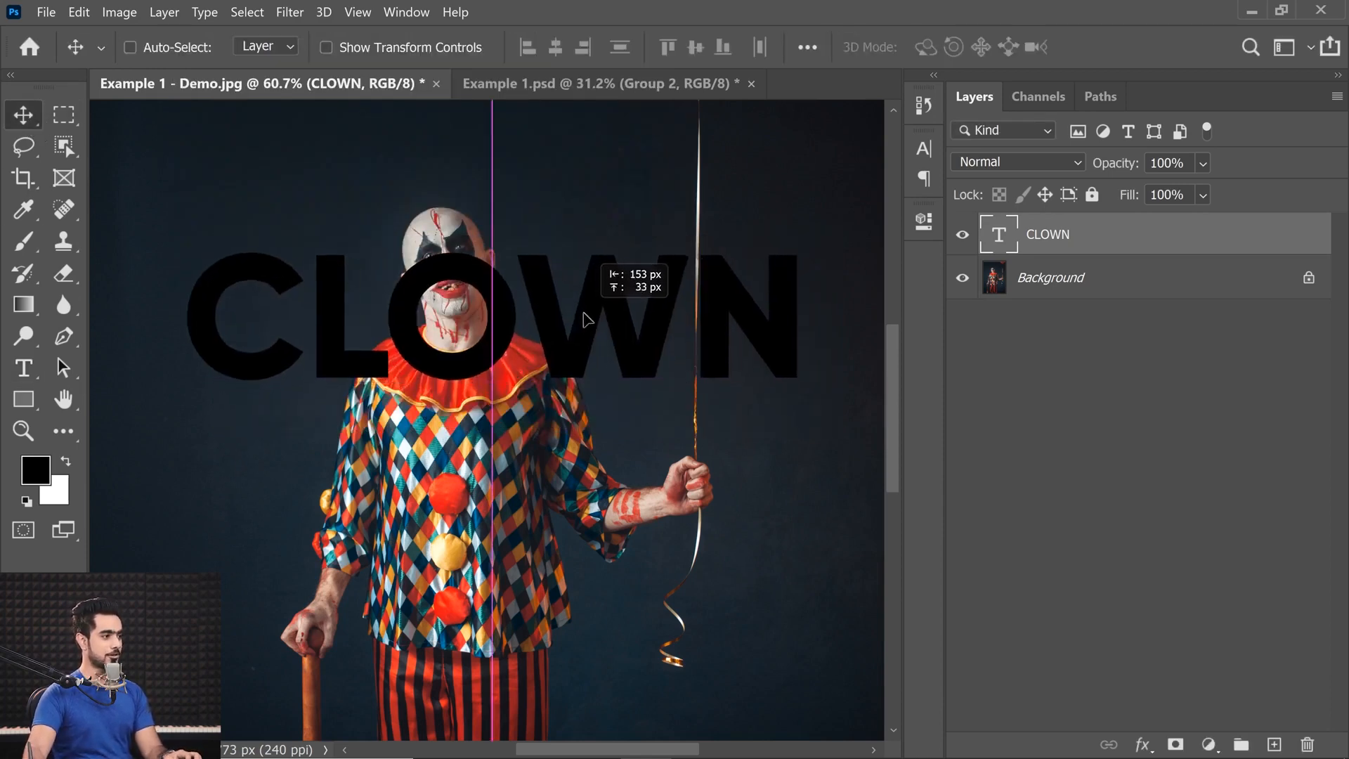
{"action": "scroll", "coordinate": [584, 314], "scroll_direction": "up", "scroll_amount": 5}
{"action": "left_click_drag", "start_coordinate": [539, 266], "coordinate": [515, 278]}
{"action": "scroll", "coordinate": [536, 284], "scroll_direction": "down", "scroll_amount": 5}
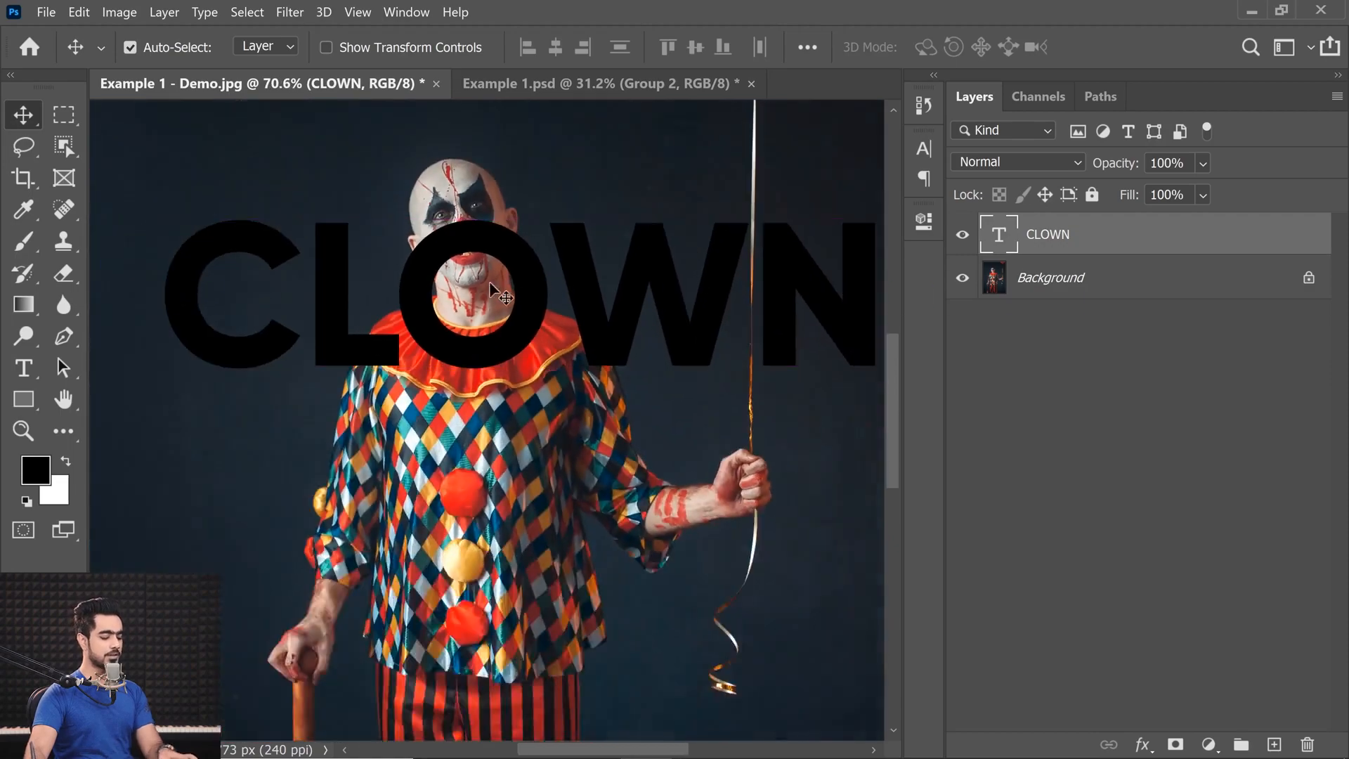
Enlarge the CLOWN text to about 268 pt with Free Transform, scaling around a reference point placed inside the letter O.
{"action": "key", "text": "ctrl+t"}
{"action": "key", "text": "ctrl+0"}
{"action": "left_click_drag", "start_coordinate": [763, 377], "coordinate": [814, 392]}
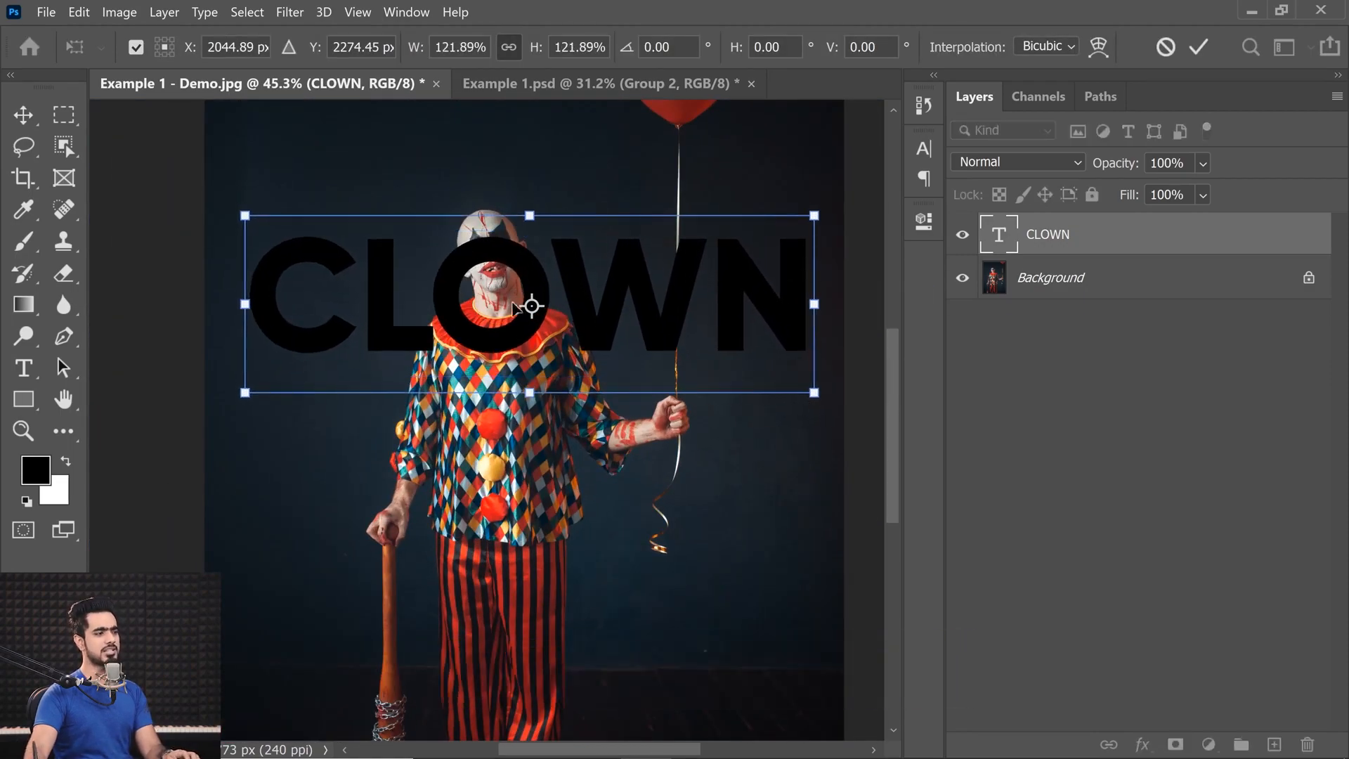
{"action": "key", "text": "ctrl+z"}
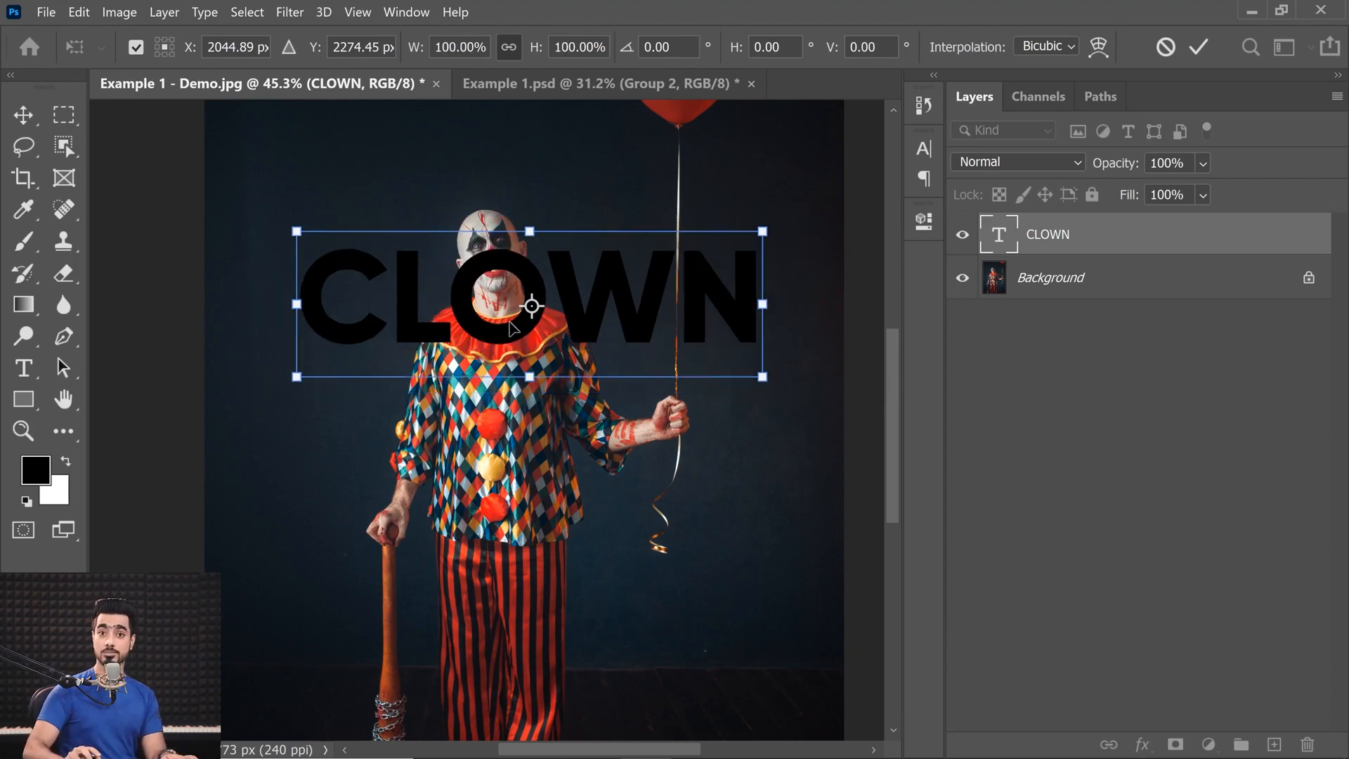
{"action": "left_click_drag", "start_coordinate": [527, 306], "coordinate": [373, 155]}
{"action": "left_click_drag", "start_coordinate": [449, 216], "coordinate": [443, 254]}
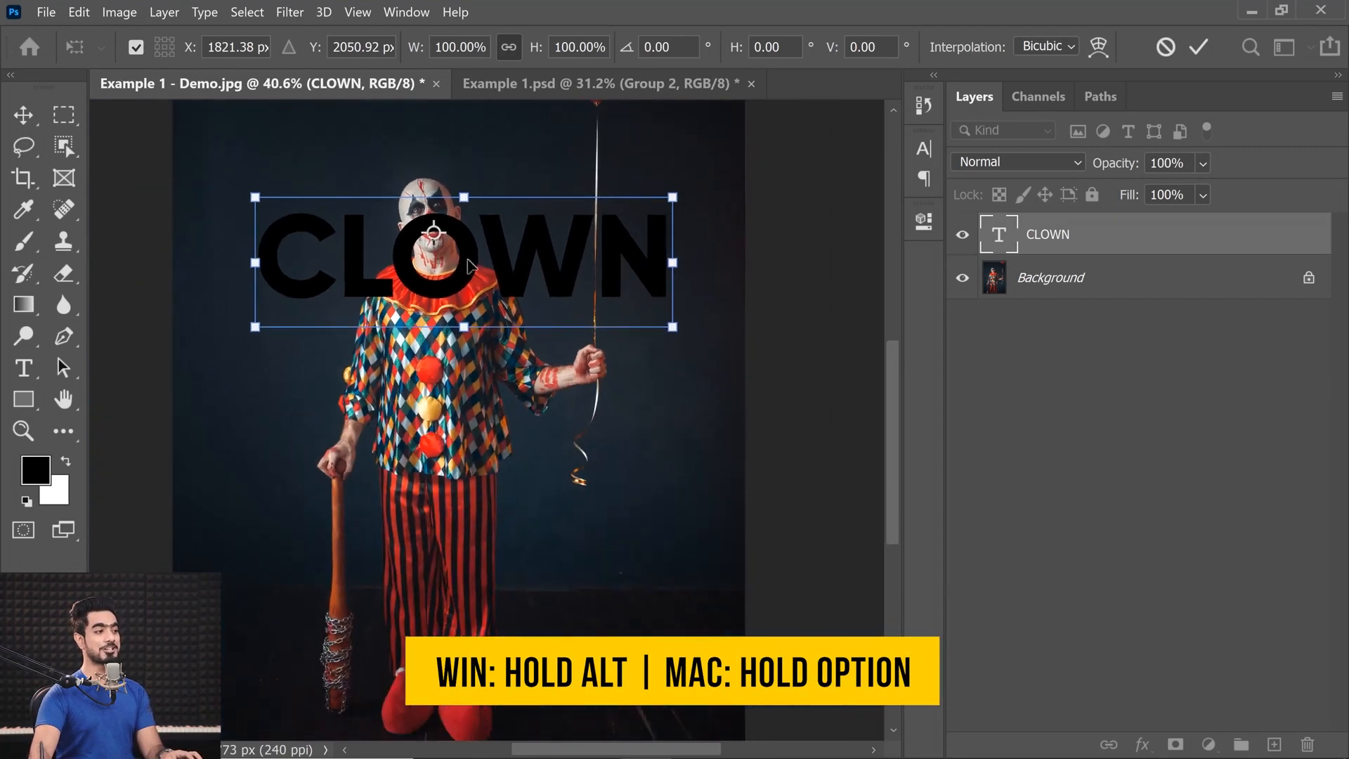
{"action": "left_click_drag", "start_coordinate": [669, 329], "coordinate": [699, 338]}
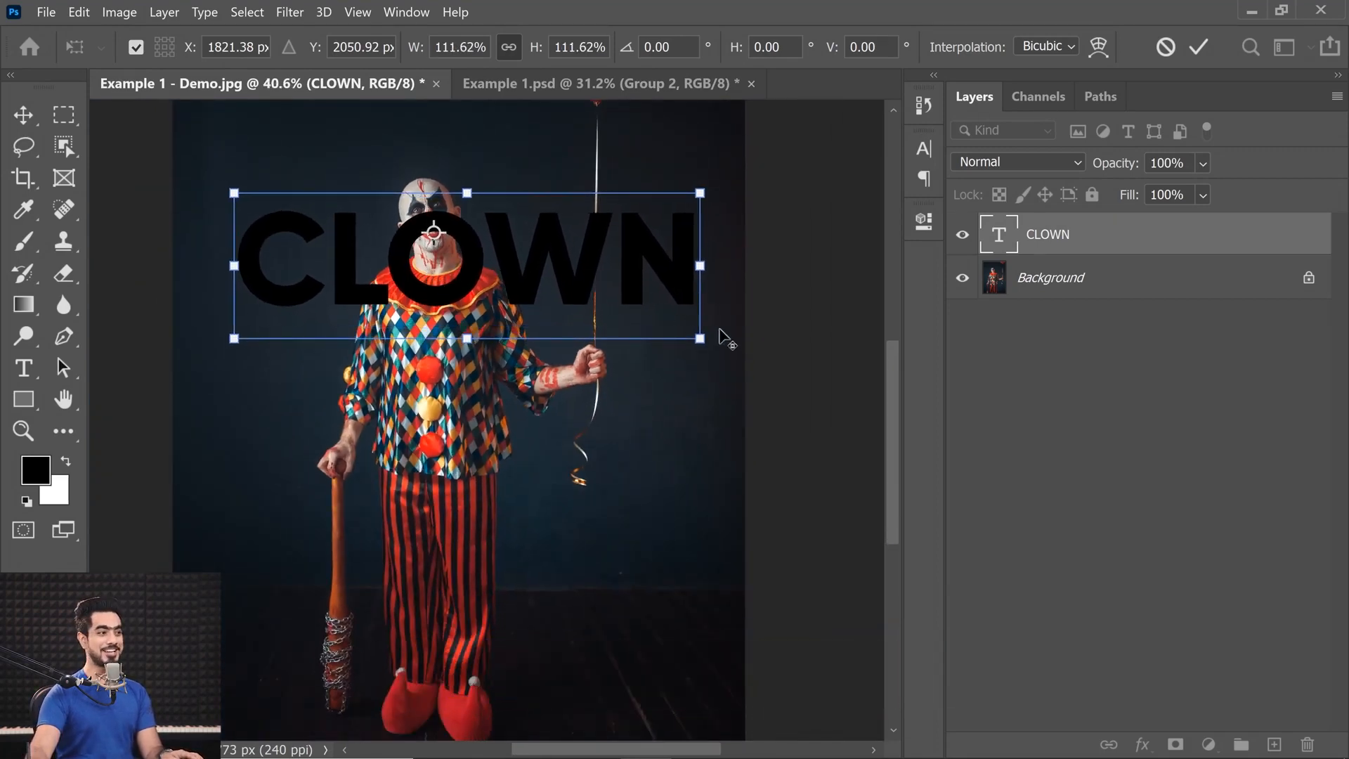
{"action": "mouse_move", "coordinate": [699, 339]}
{"action": "left_mouse_down"}
{"action": "mouse_move", "coordinate": [709, 350]}
{"action": "mouse_move", "coordinate": [674, 321]}
{"action": "mouse_move", "coordinate": [700, 344]}
{"action": "left_mouse_up"}
{"action": "key", "text": "Return"}
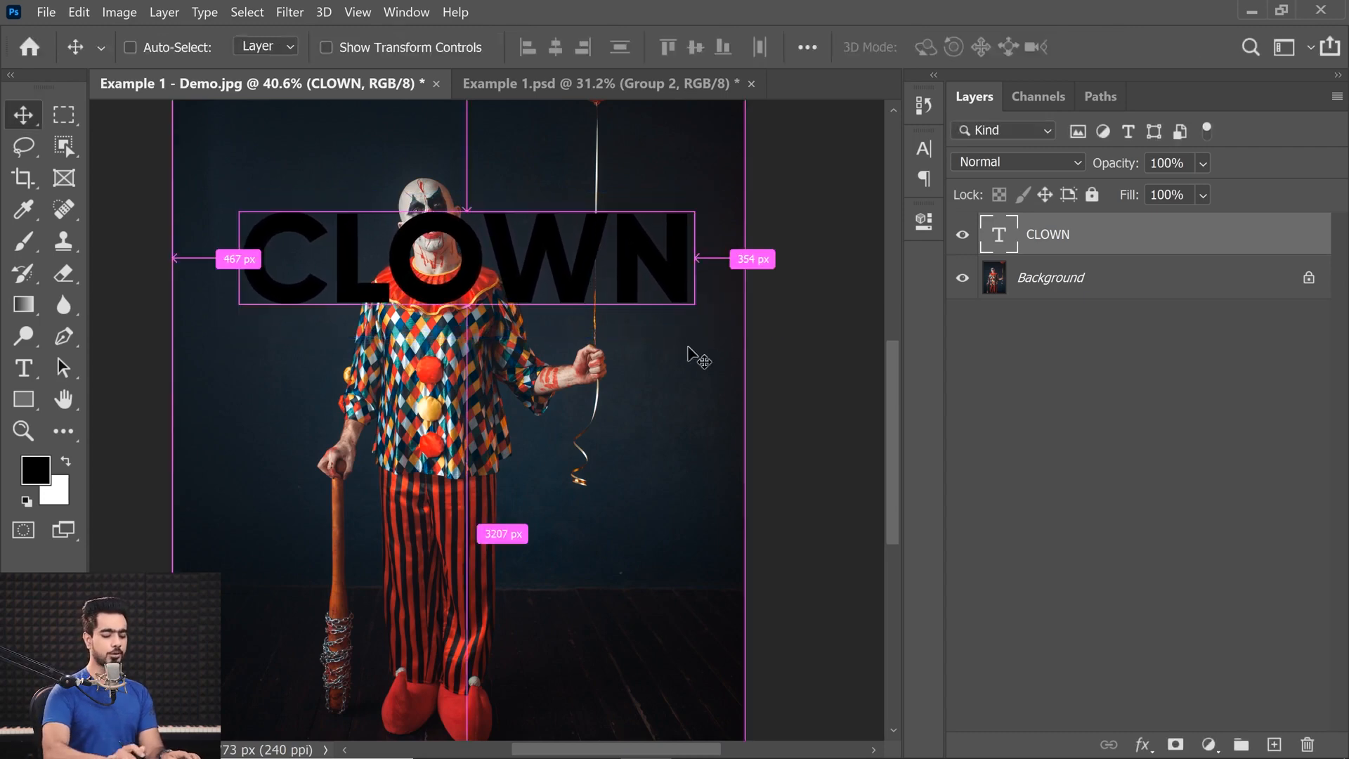
Change the color of all the CLOWN text to white and return to the Move tool.
{"action": "key", "text": "ctrl+0"}
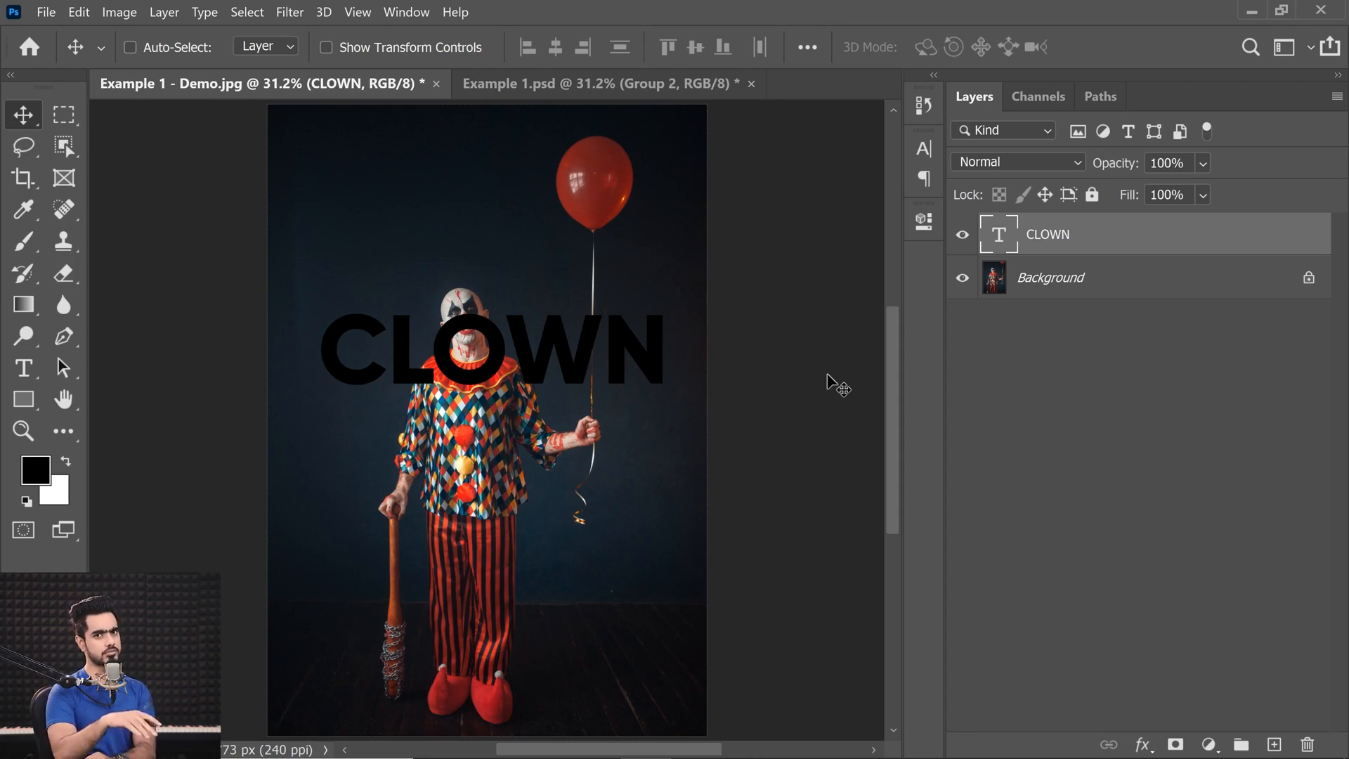
{"action": "double_click", "coordinate": [999, 234]}
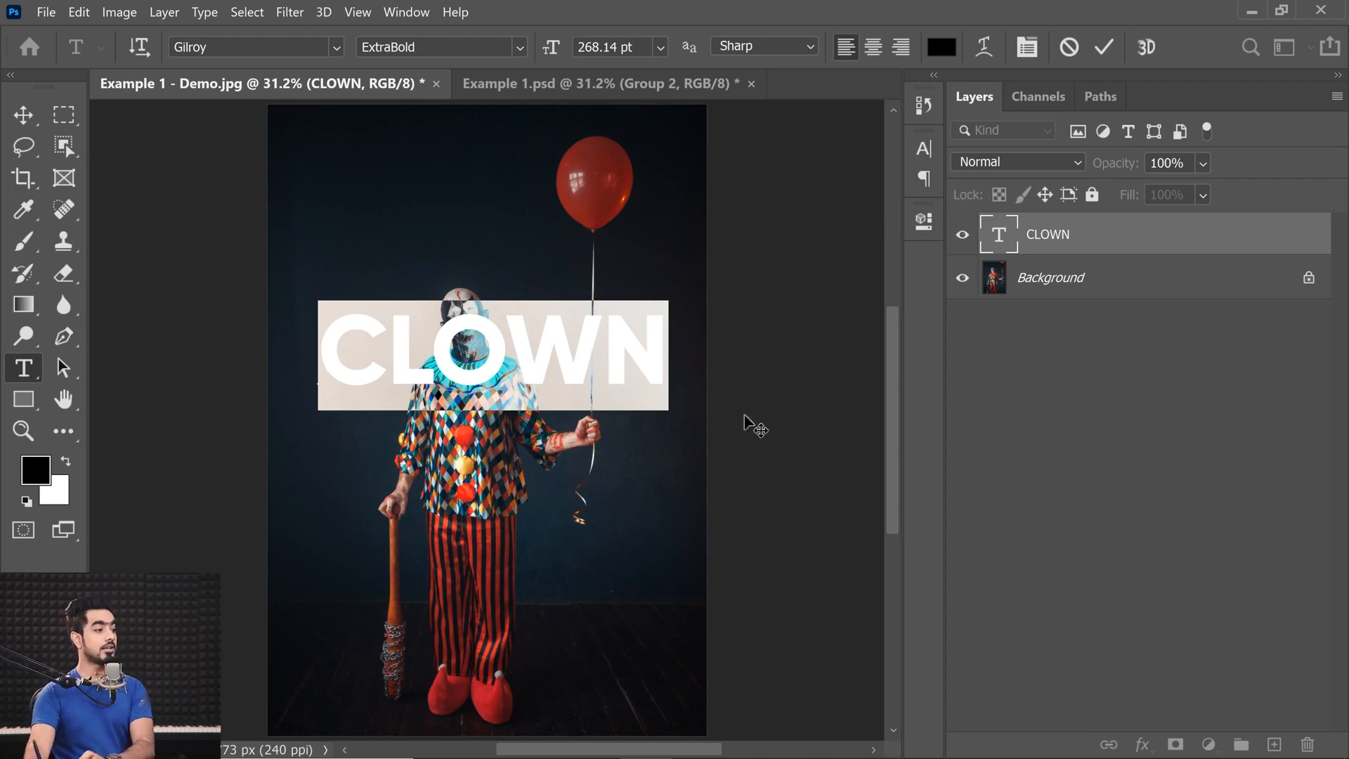
{"action": "left_click", "coordinate": [942, 48]}
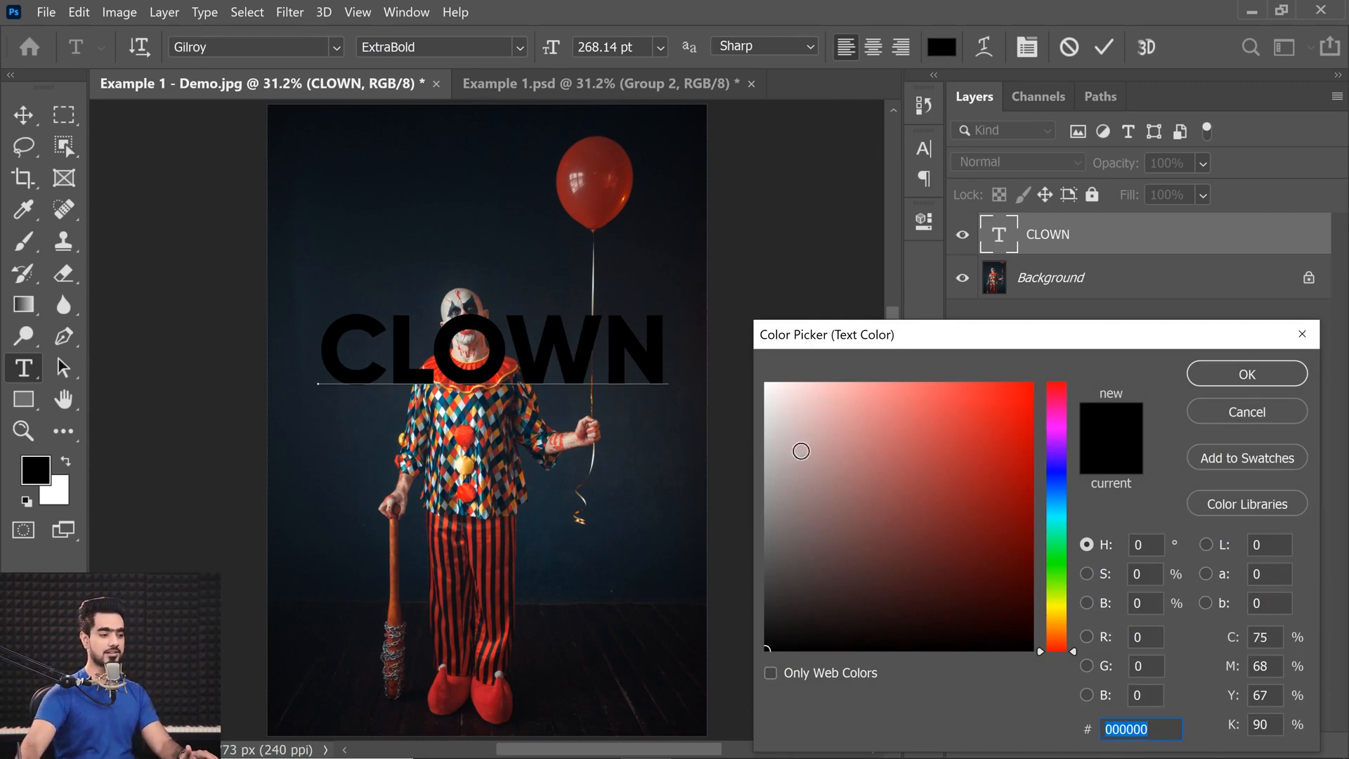
{"action": "left_click_drag", "start_coordinate": [789, 458], "coordinate": [536, 216]}
{"action": "left_click", "coordinate": [1211, 365]}
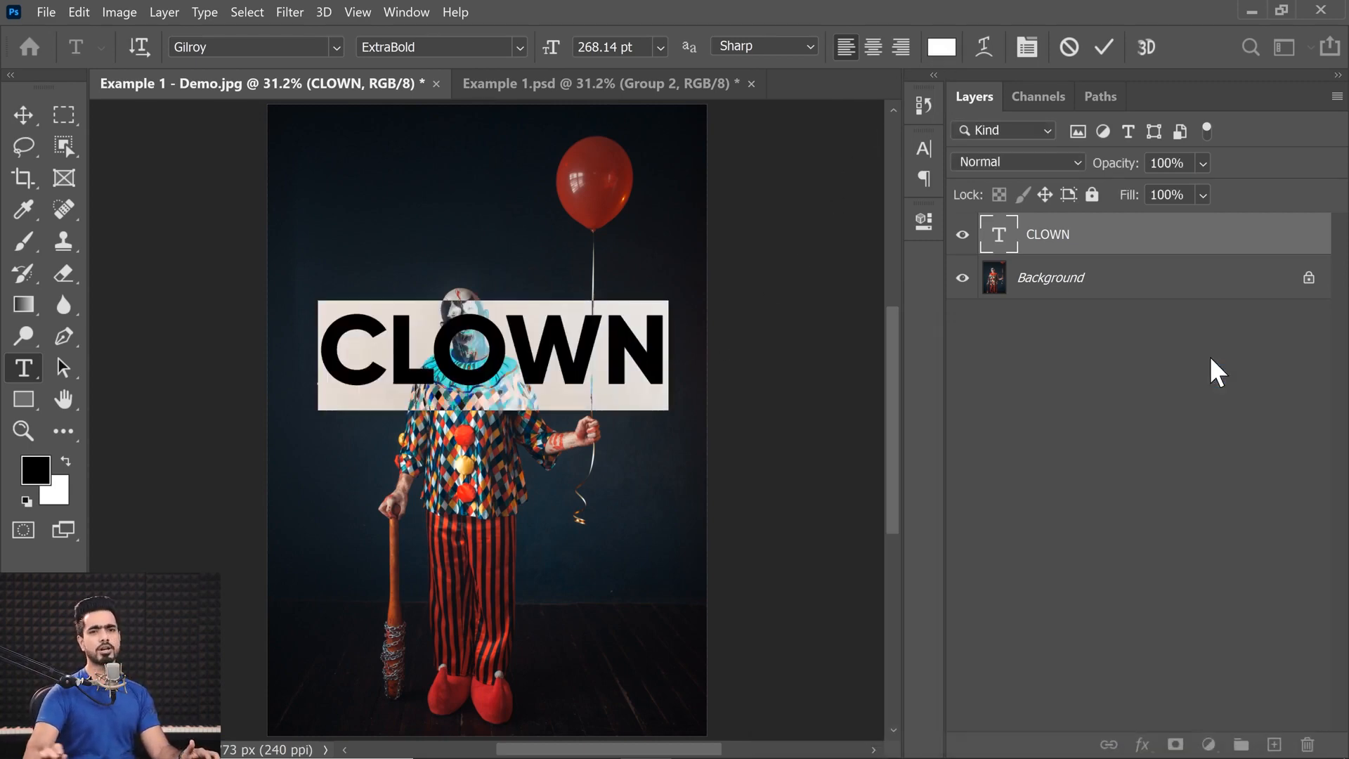
{"action": "left_click", "coordinate": [23, 116]}
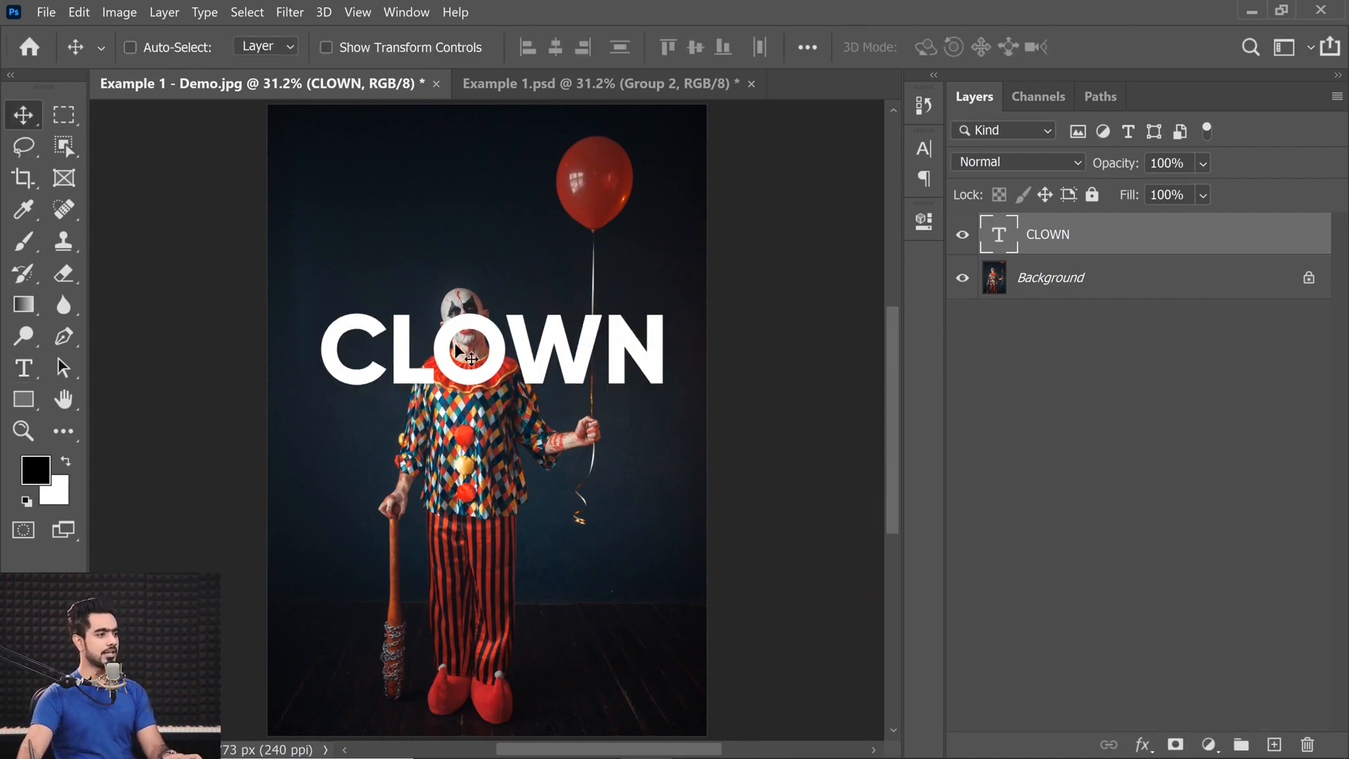
Select the Background layer and hide the CLOWN text layer.
{"action": "scroll", "coordinate": [497, 273], "scroll_direction": "up", "scroll_amount": 6}
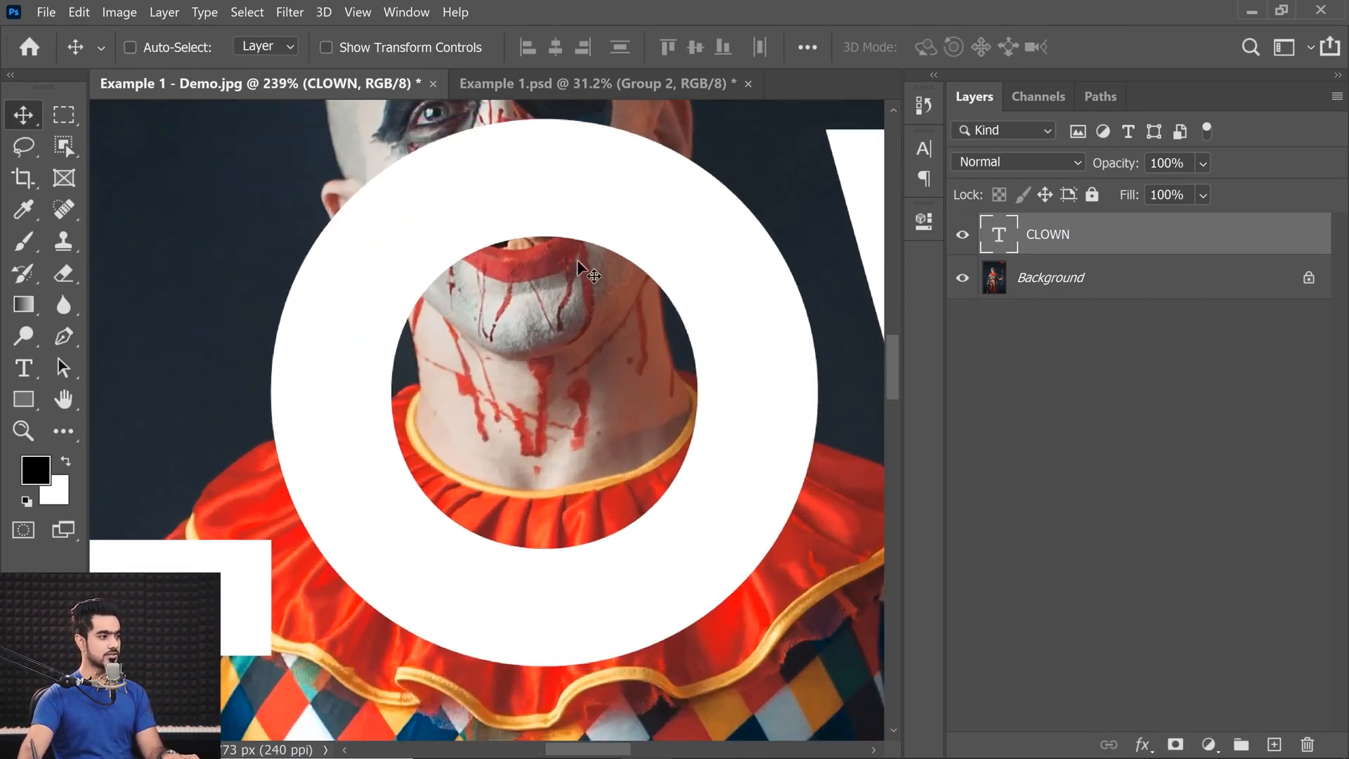
{"action": "scroll", "coordinate": [571, 239], "scroll_direction": "down", "scroll_amount": 5}
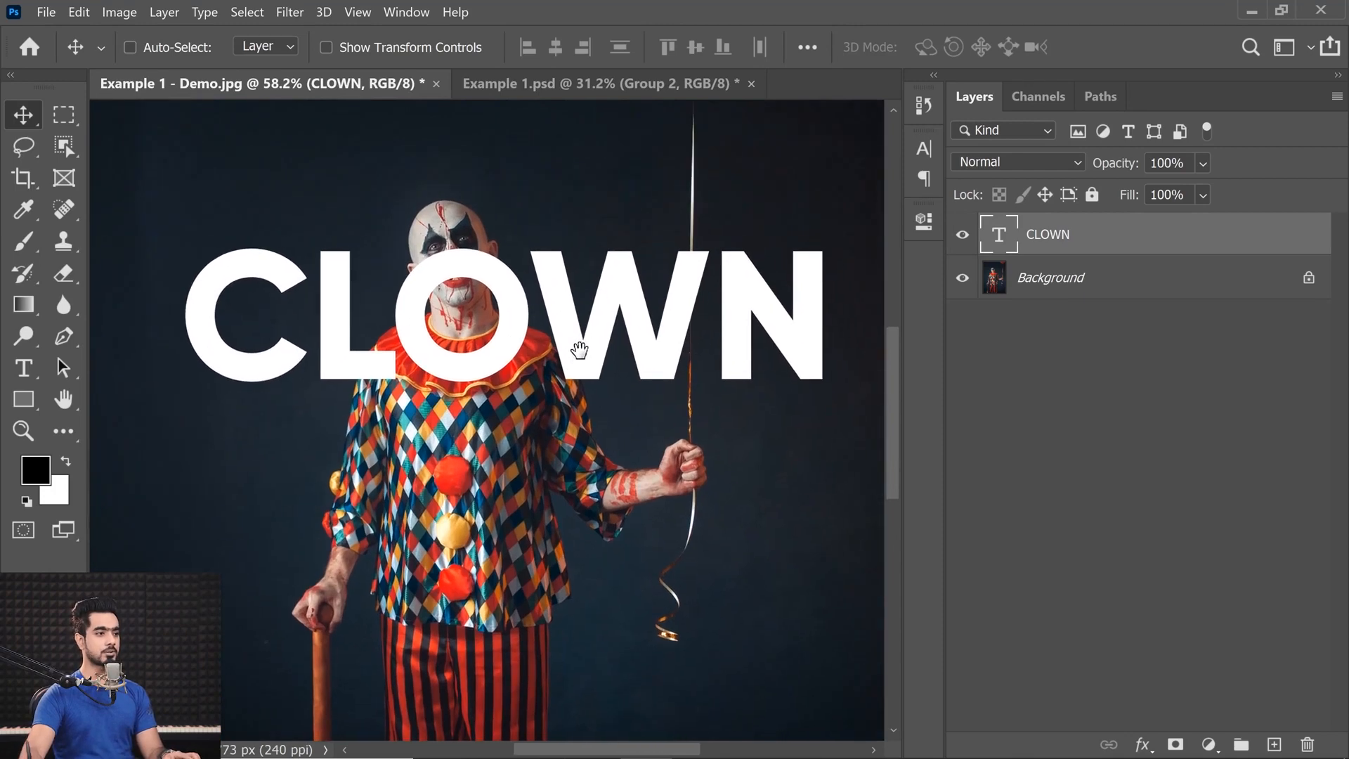
{"action": "left_click", "coordinate": [1051, 282]}
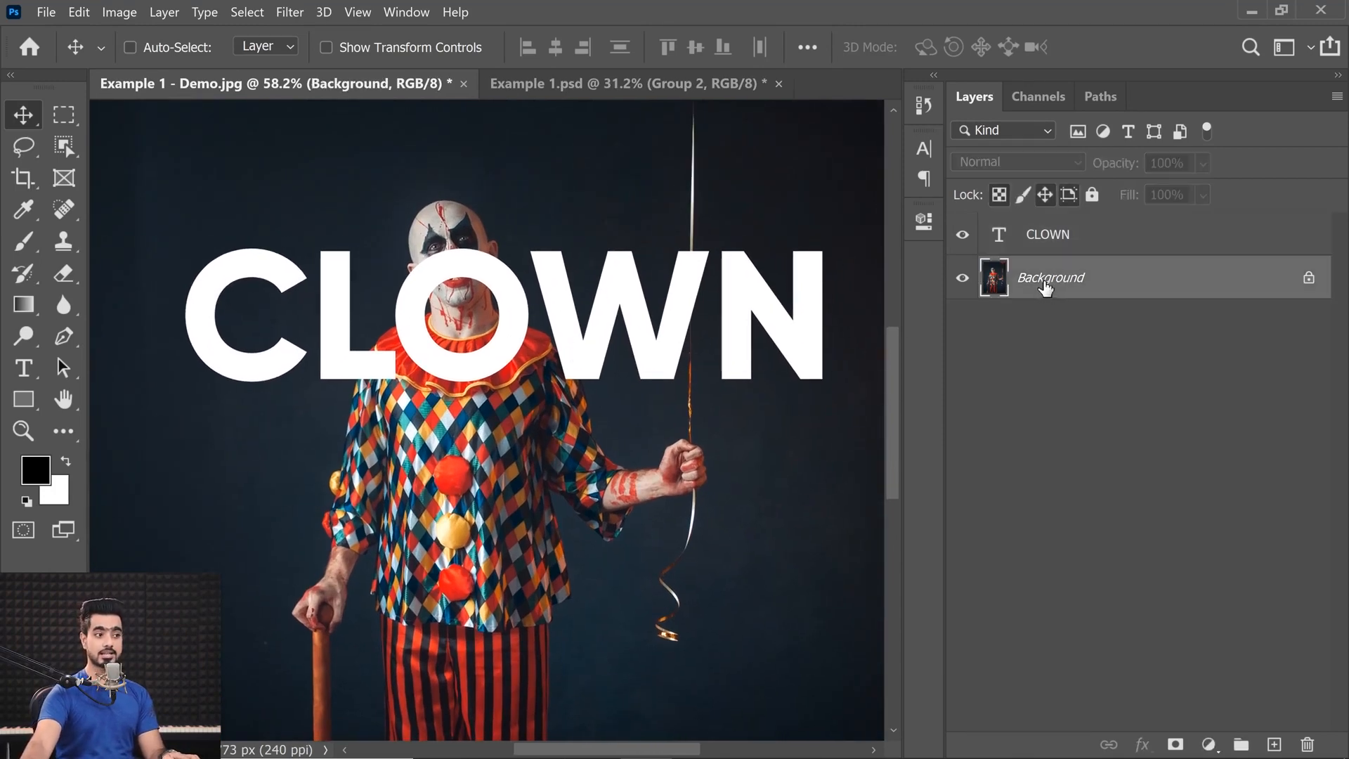
{"action": "left_click", "coordinate": [962, 236]}
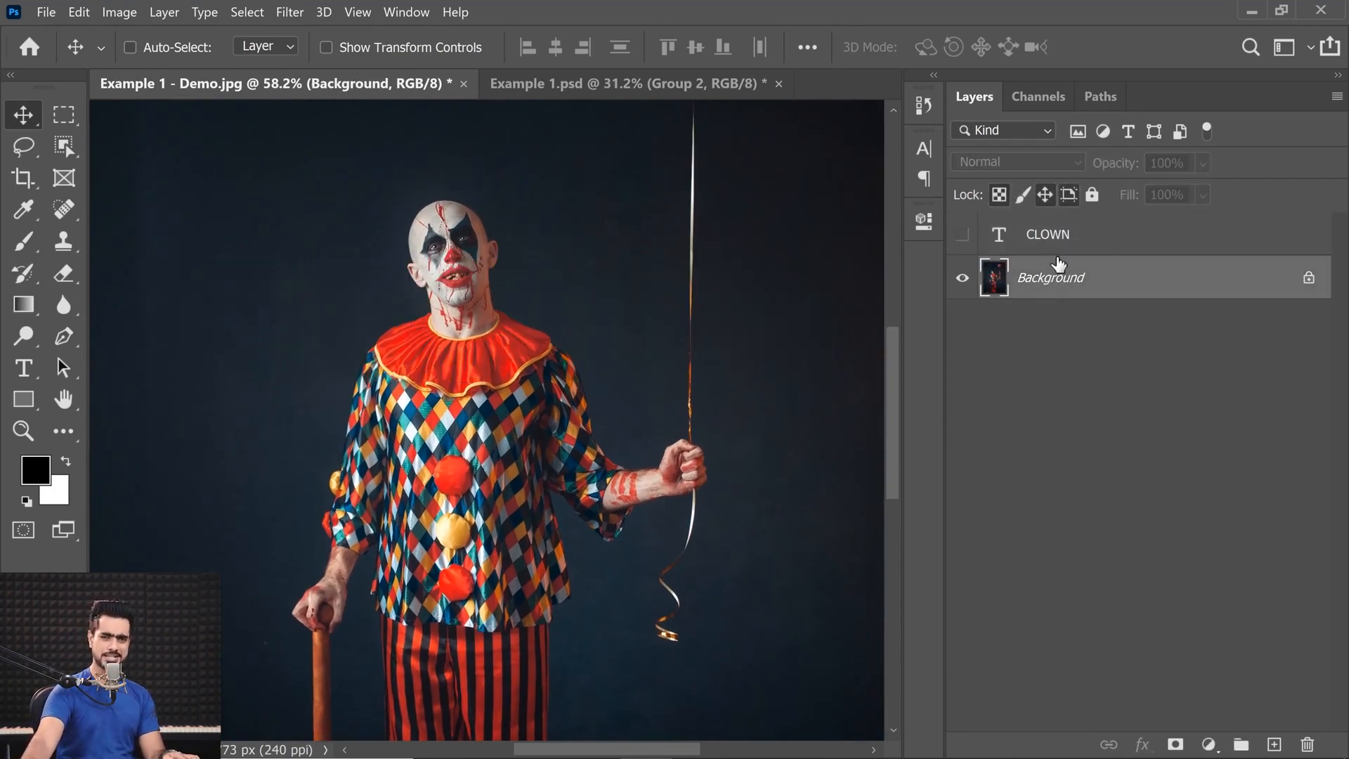
Select the clown on the Background layer using the Quick Selection tool's Select Subject command.
{"action": "left_click", "coordinate": [60, 149]}
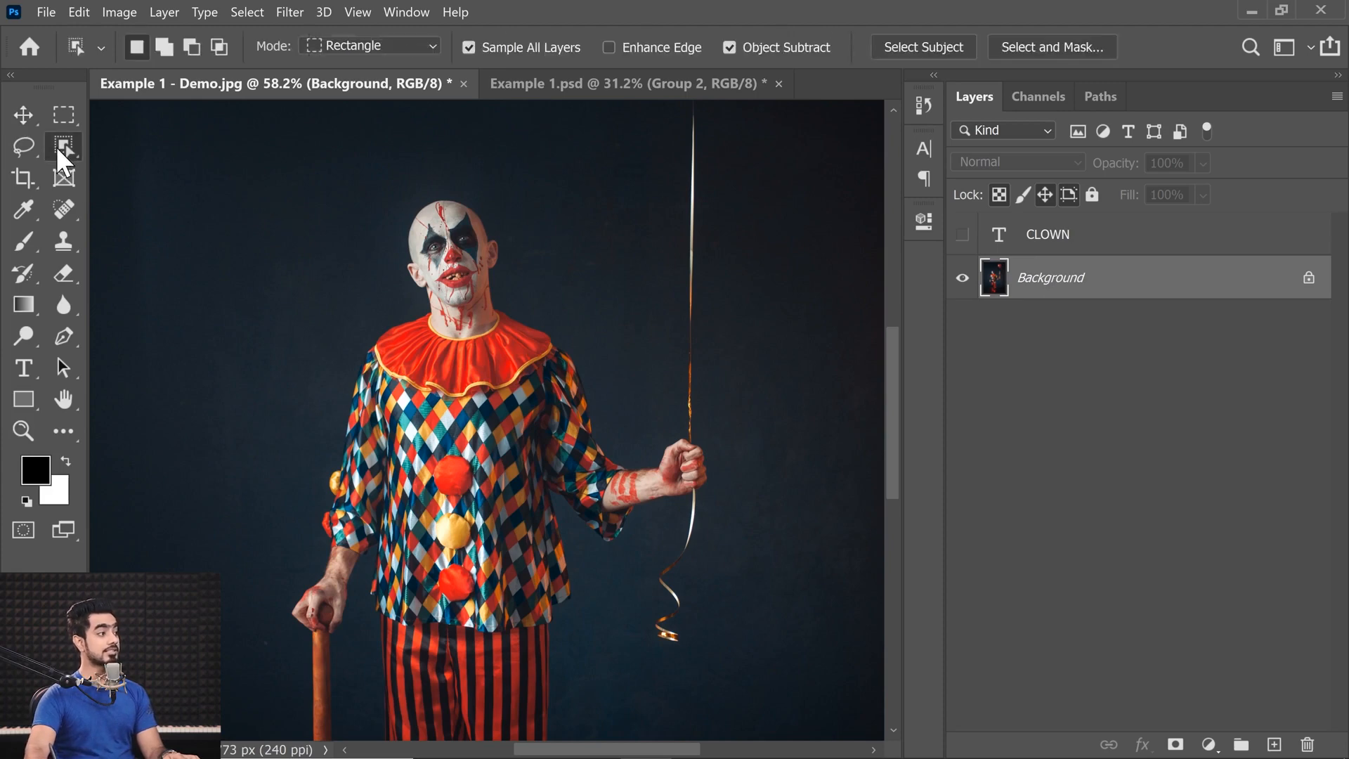
{"action": "right_click", "coordinate": [58, 149]}
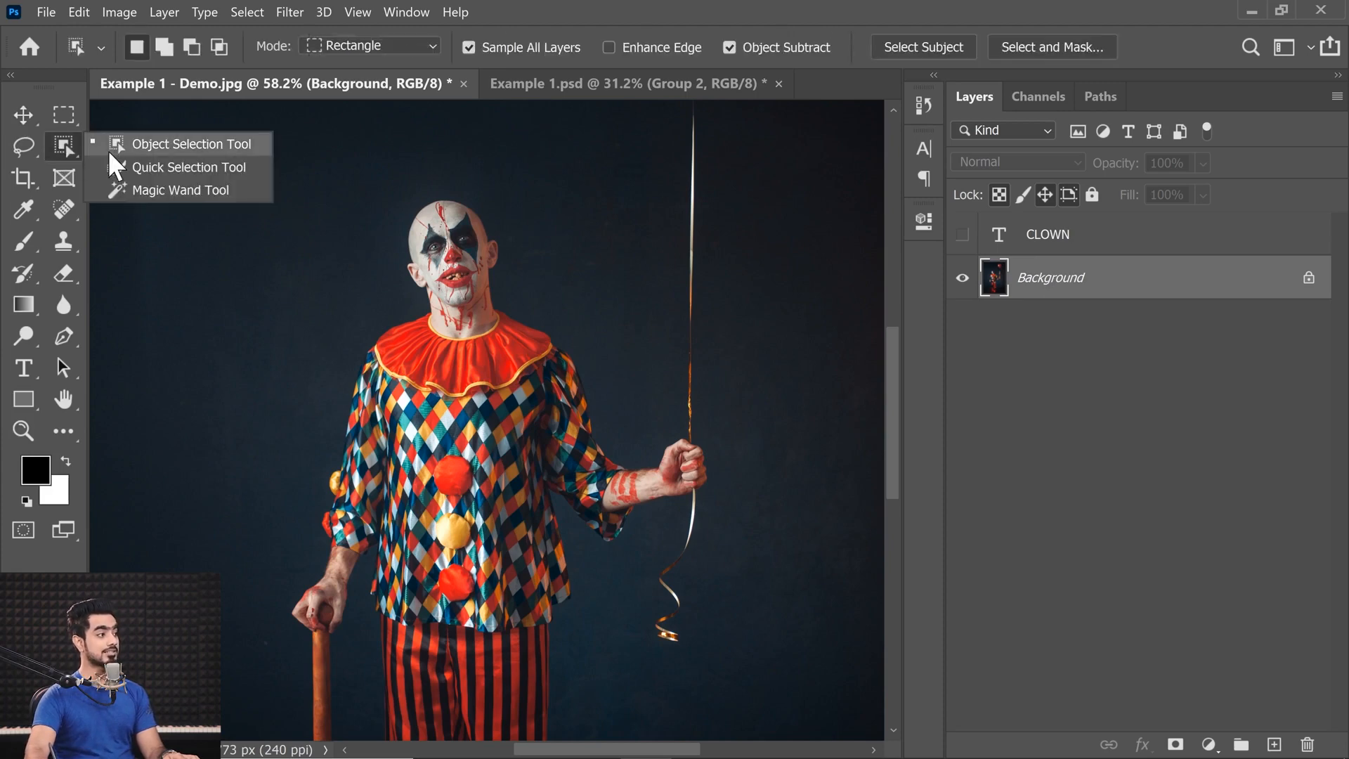
{"action": "left_click", "coordinate": [151, 167]}
{"action": "left_click", "coordinate": [682, 57]}
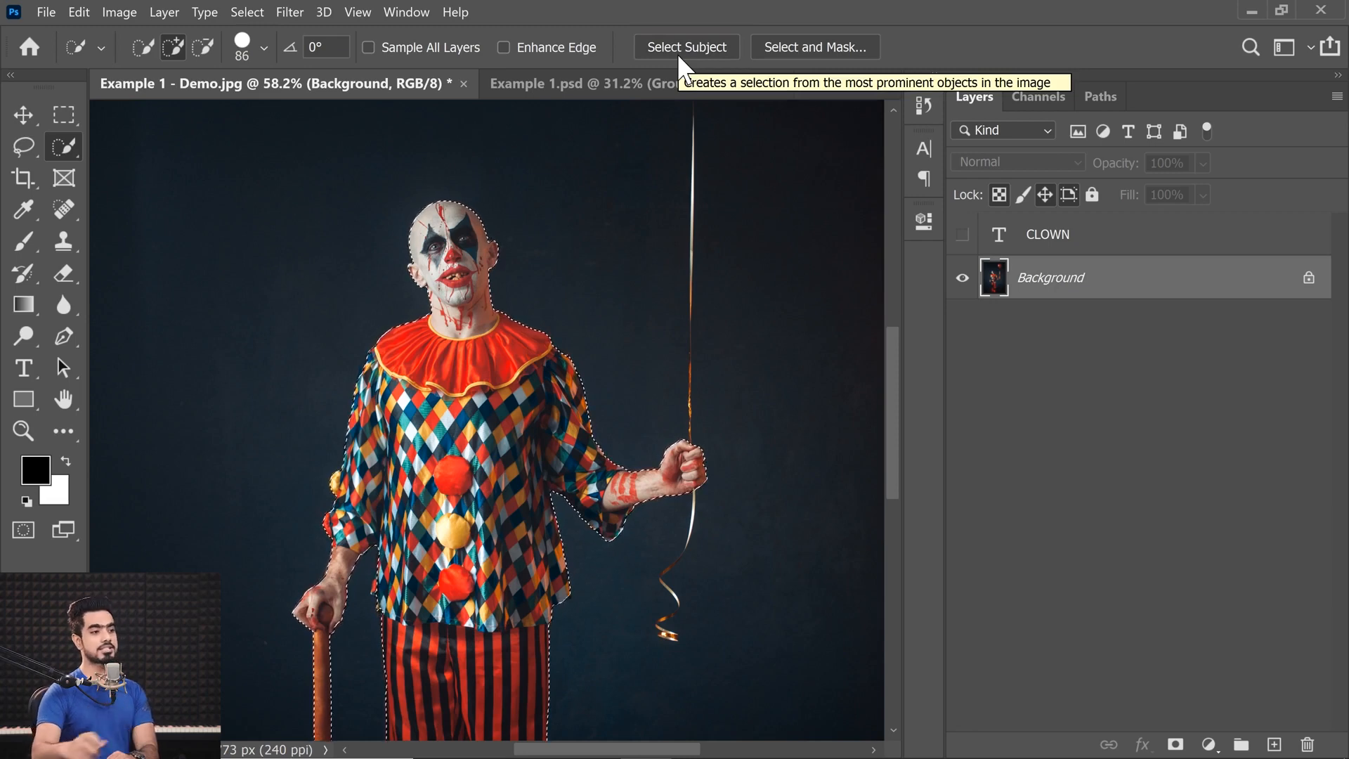
Show the CLOWN layer and add an inverted layer mask from the selection, hiding the letters over the clown.
{"action": "left_click", "coordinate": [1030, 242]}
{"action": "left_click", "coordinate": [963, 236]}
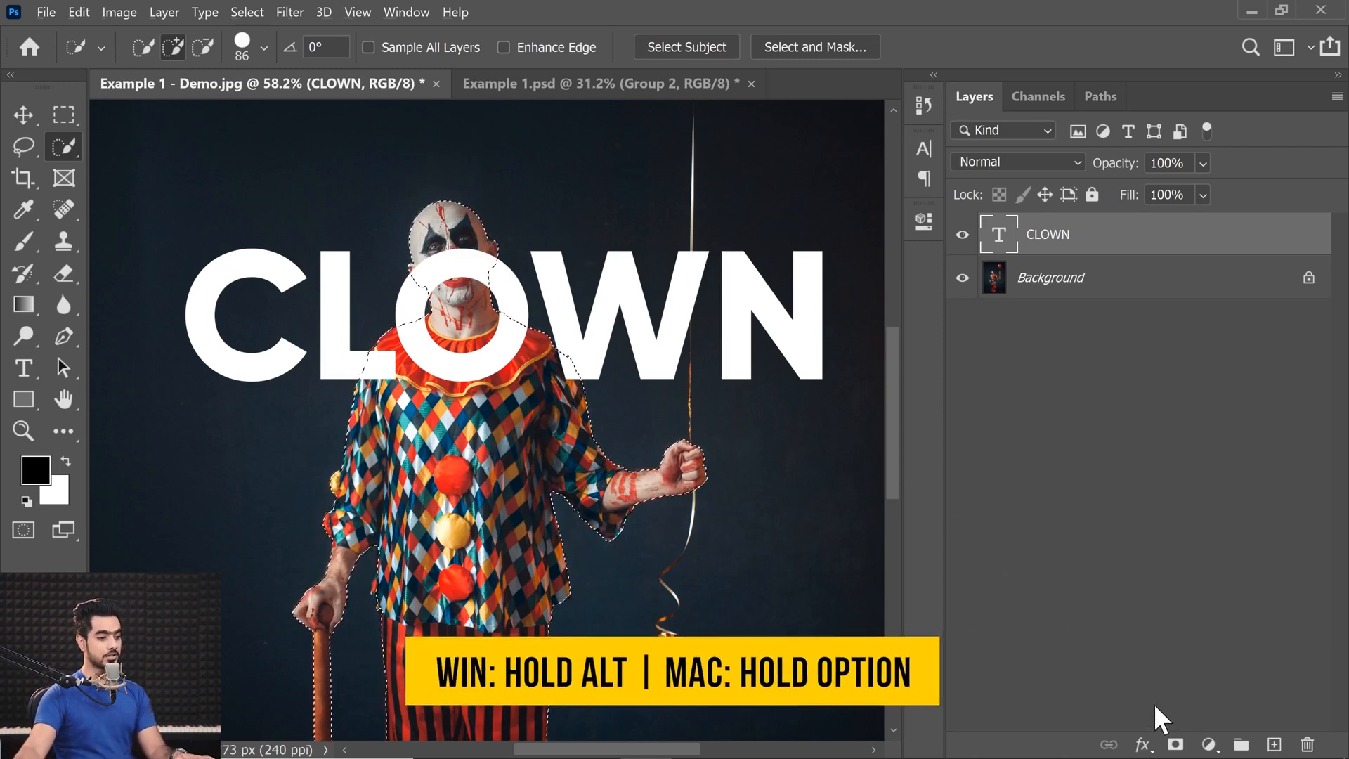
{"action": "left_click", "coordinate": [1174, 742], "text": "alt"}
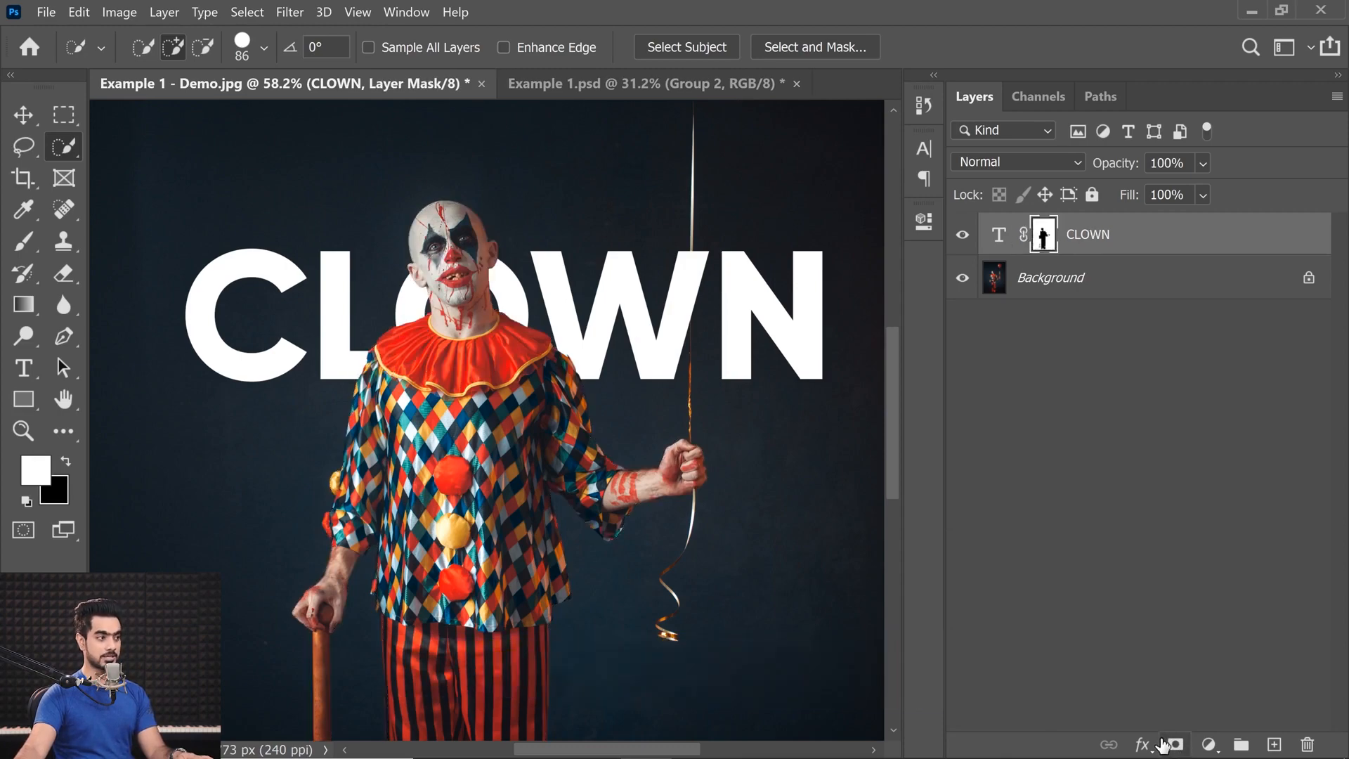
Enlarge the layer thumbnails so the CLOWN layer's mask is easier to see.
{"action": "left_click_drag", "start_coordinate": [439, 339], "coordinate": [468, 341]}
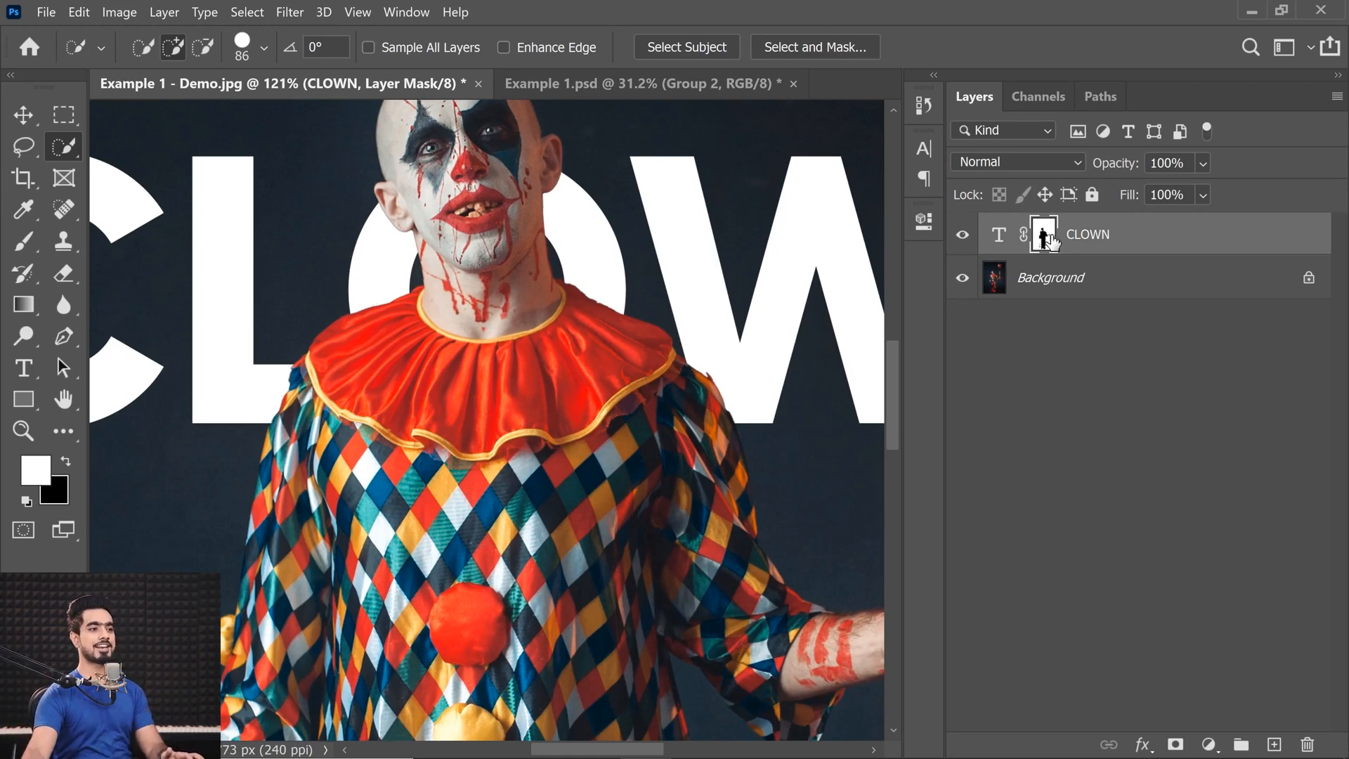
{"action": "right_click", "coordinate": [1070, 360]}
{"action": "left_click", "coordinate": [1100, 408]}
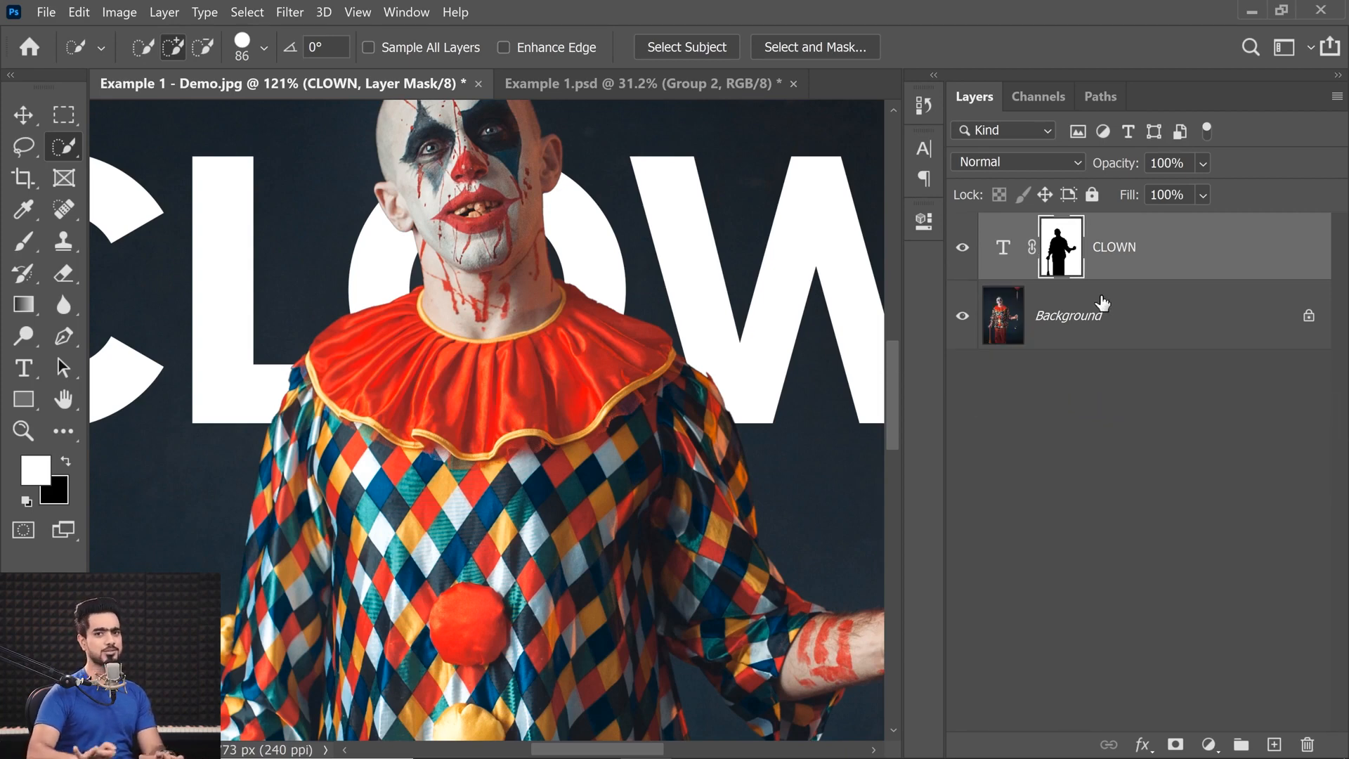
Set up the Brush tool with a soft round tip of about 347 px and target the CLOWN layer's mask.
{"action": "left_click", "coordinate": [23, 241]}
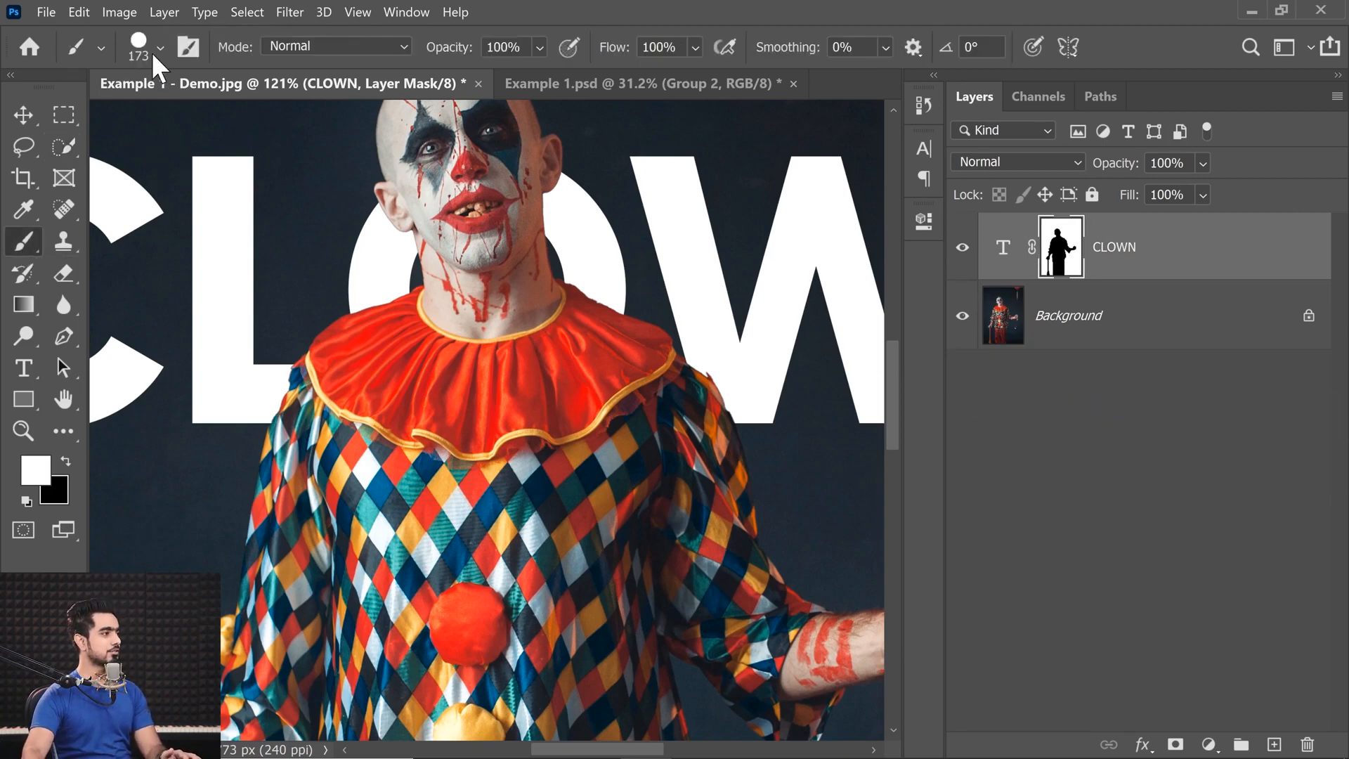
{"action": "left_click", "coordinate": [159, 49]}
{"action": "left_click", "coordinate": [137, 239]}
{"action": "left_click", "coordinate": [978, 414]}
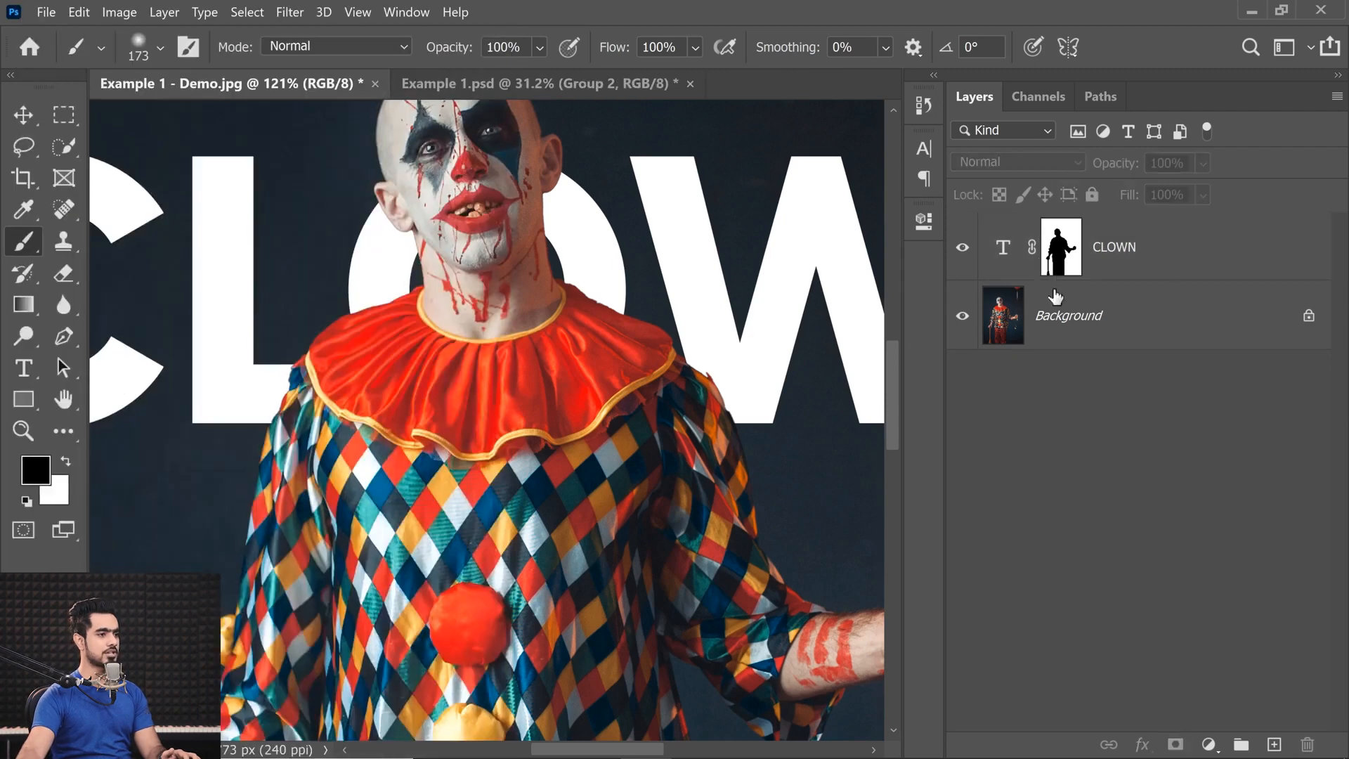
{"action": "left_click", "coordinate": [1070, 250]}
{"action": "left_click_drag", "start_coordinate": [493, 296], "coordinate": [597, 297]}
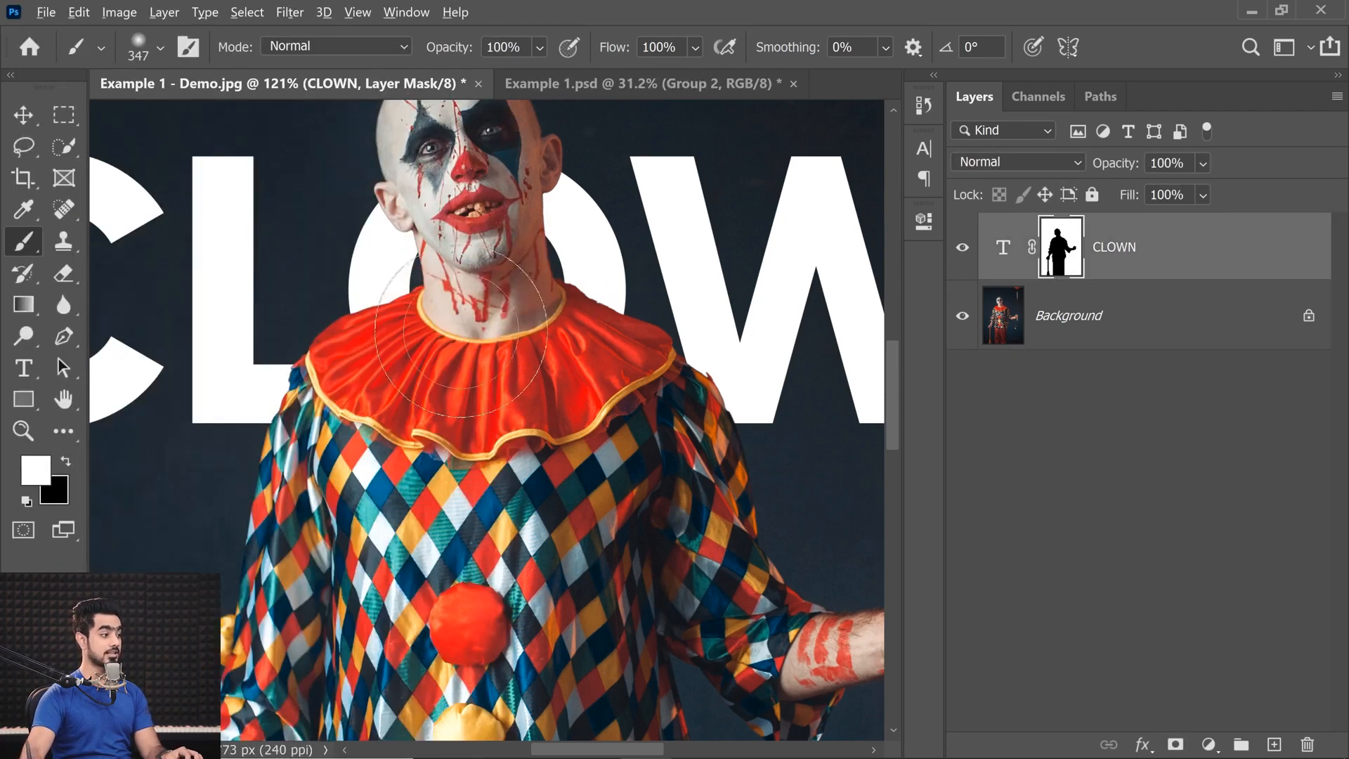
Paint white on the CLOWN mask over the clown's collar and shoulders, revealing the lower letters while keeping the head in front.
{"action": "mouse_move", "coordinate": [447, 336]}
{"action": "left_mouse_down"}
{"action": "mouse_move", "coordinate": [374, 320]}
{"action": "mouse_move", "coordinate": [479, 328]}
{"action": "left_mouse_up"}
{"action": "left_click_drag", "start_coordinate": [459, 305], "coordinate": [381, 311]}
{"action": "mouse_move", "coordinate": [373, 299]}
{"action": "left_mouse_down"}
{"action": "mouse_move", "coordinate": [488, 398]}
{"action": "mouse_move", "coordinate": [594, 379]}
{"action": "mouse_move", "coordinate": [656, 300]}
{"action": "mouse_move", "coordinate": [672, 306]}
{"action": "mouse_move", "coordinate": [636, 394]}
{"action": "mouse_move", "coordinate": [701, 290]}
{"action": "left_mouse_up"}
{"action": "left_click_drag", "start_coordinate": [643, 372], "coordinate": [617, 373]}
{"action": "mouse_move", "coordinate": [505, 407]}
{"action": "left_mouse_down"}
{"action": "mouse_move", "coordinate": [539, 410]}
{"action": "mouse_move", "coordinate": [556, 389]}
{"action": "mouse_move", "coordinate": [530, 382]}
{"action": "mouse_move", "coordinate": [539, 394]}
{"action": "mouse_move", "coordinate": [492, 353]}
{"action": "mouse_move", "coordinate": [534, 390]}
{"action": "mouse_move", "coordinate": [549, 353]}
{"action": "mouse_move", "coordinate": [593, 410]}
{"action": "mouse_move", "coordinate": [645, 425]}
{"action": "mouse_move", "coordinate": [720, 364]}
{"action": "mouse_move", "coordinate": [715, 341]}
{"action": "mouse_move", "coordinate": [728, 398]}
{"action": "mouse_move", "coordinate": [775, 449]}
{"action": "mouse_move", "coordinate": [783, 410]}
{"action": "mouse_move", "coordinate": [464, 445]}
{"action": "mouse_move", "coordinate": [370, 407]}
{"action": "mouse_move", "coordinate": [404, 400]}
{"action": "mouse_move", "coordinate": [351, 421]}
{"action": "mouse_move", "coordinate": [437, 437]}
{"action": "mouse_move", "coordinate": [415, 422]}
{"action": "left_mouse_up"}
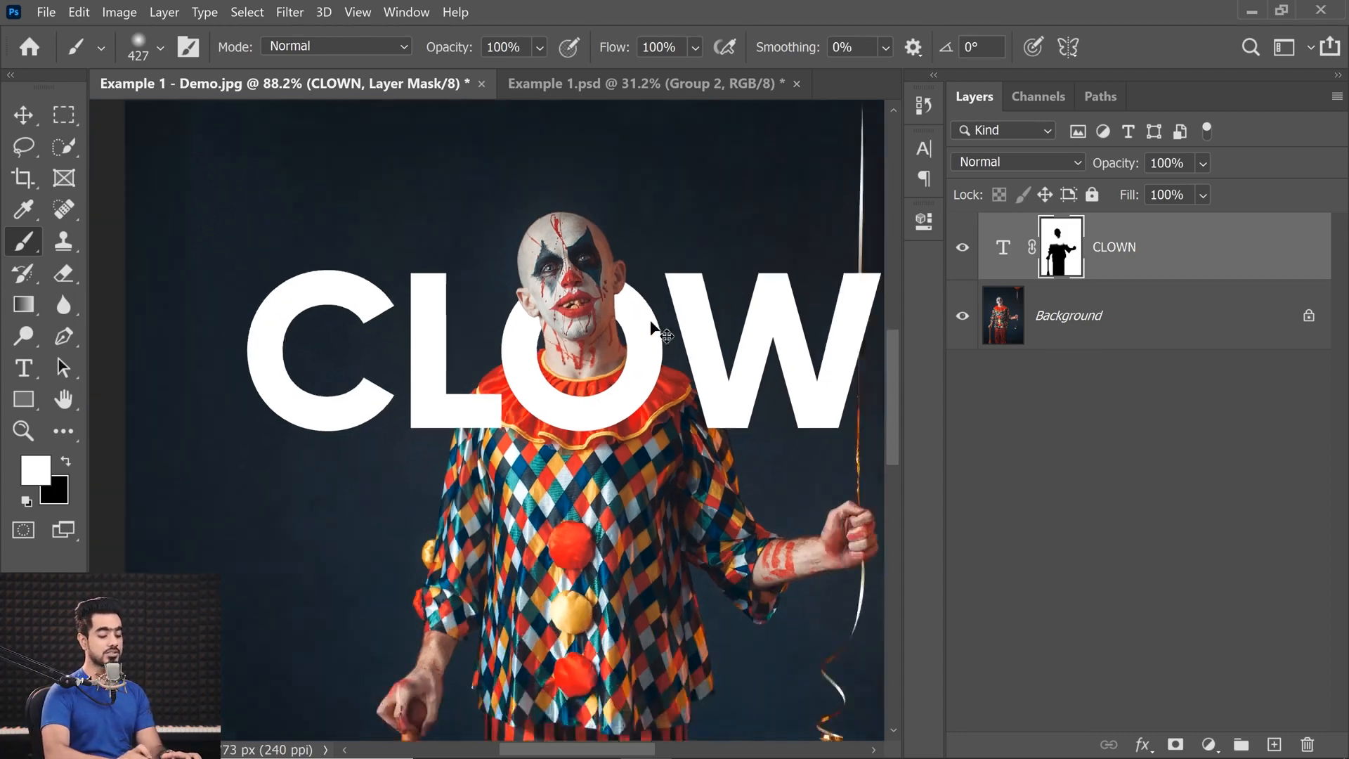
Set up the Gradient tool with the foreground-to-transparent preset and black as the foreground color.
{"action": "key", "text": "ctrl+0"}
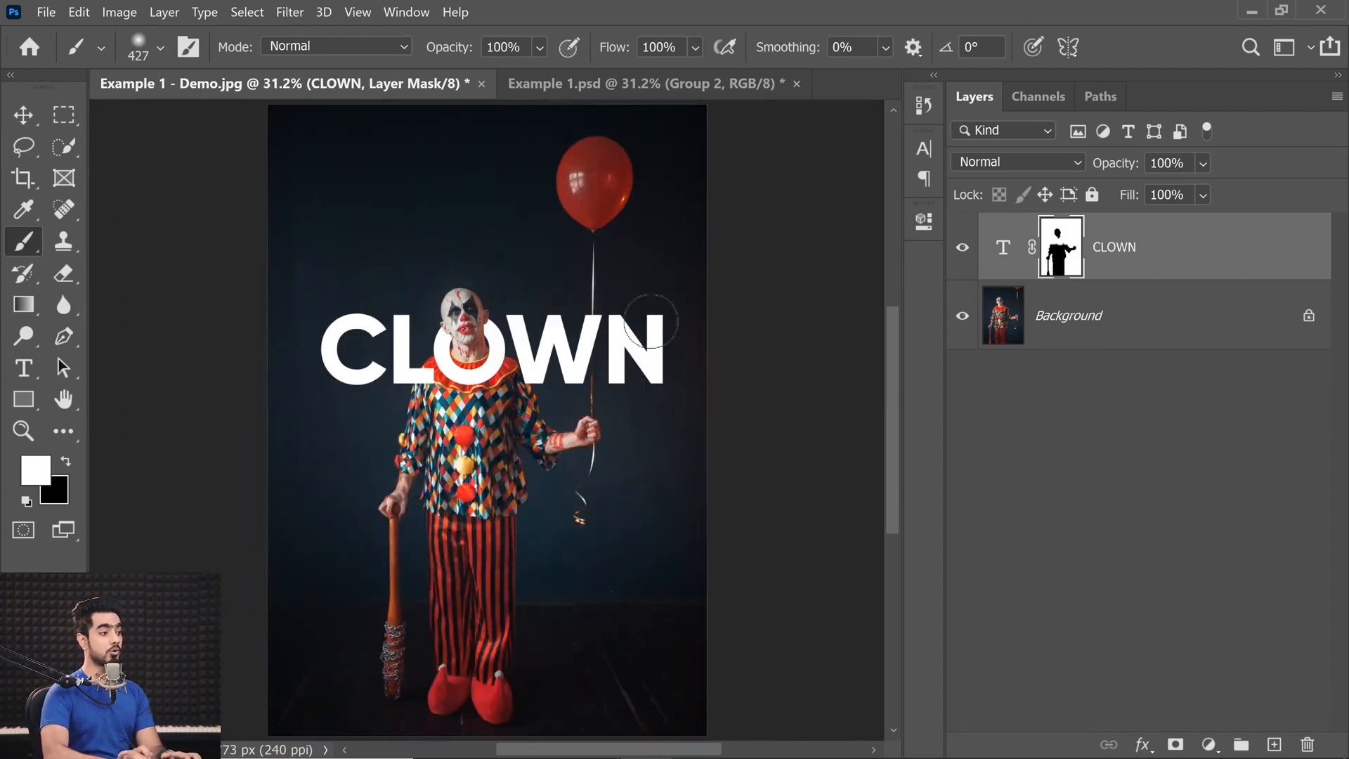
{"action": "mouse_move", "coordinate": [506, 364]}
{"action": "left_mouse_down"}
{"action": "mouse_move", "coordinate": [532, 354]}
{"action": "mouse_move", "coordinate": [516, 373]}
{"action": "left_mouse_up"}
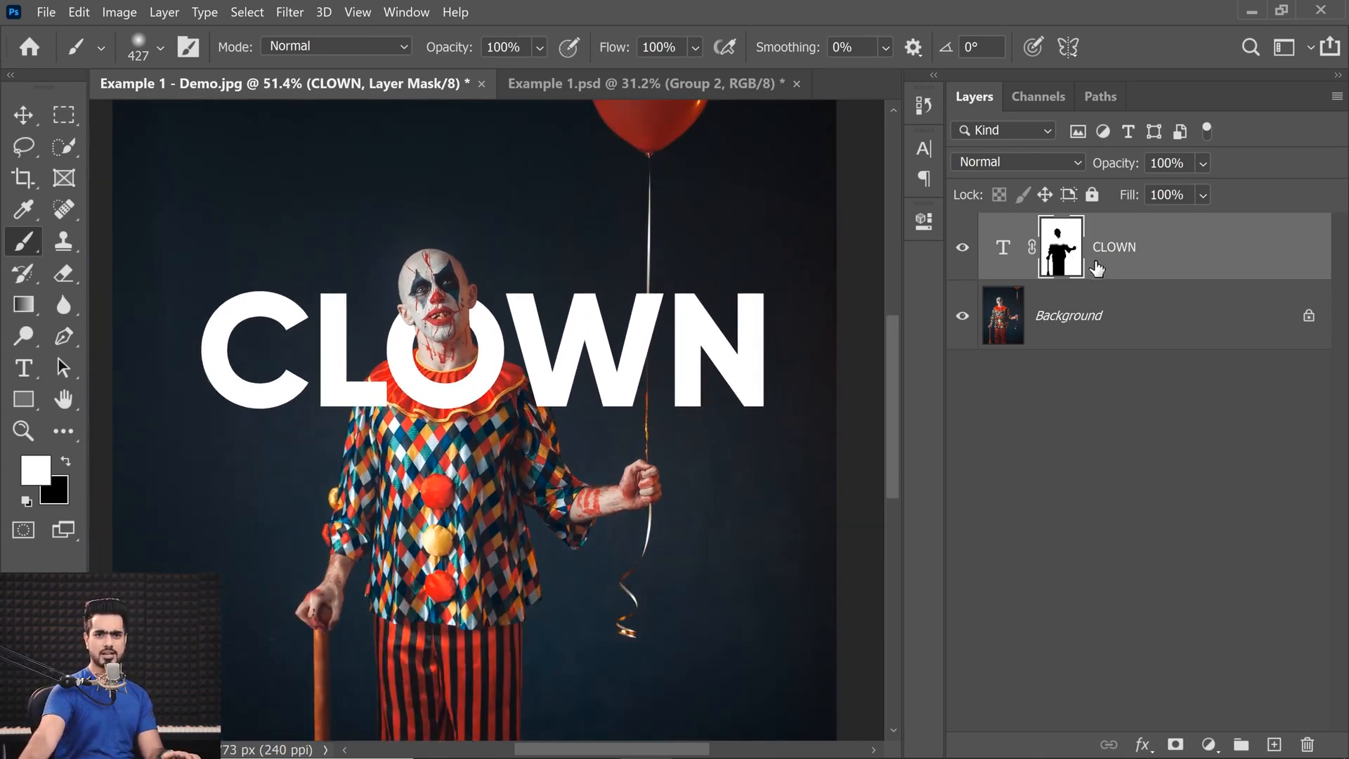
{"action": "left_click", "coordinate": [24, 306]}
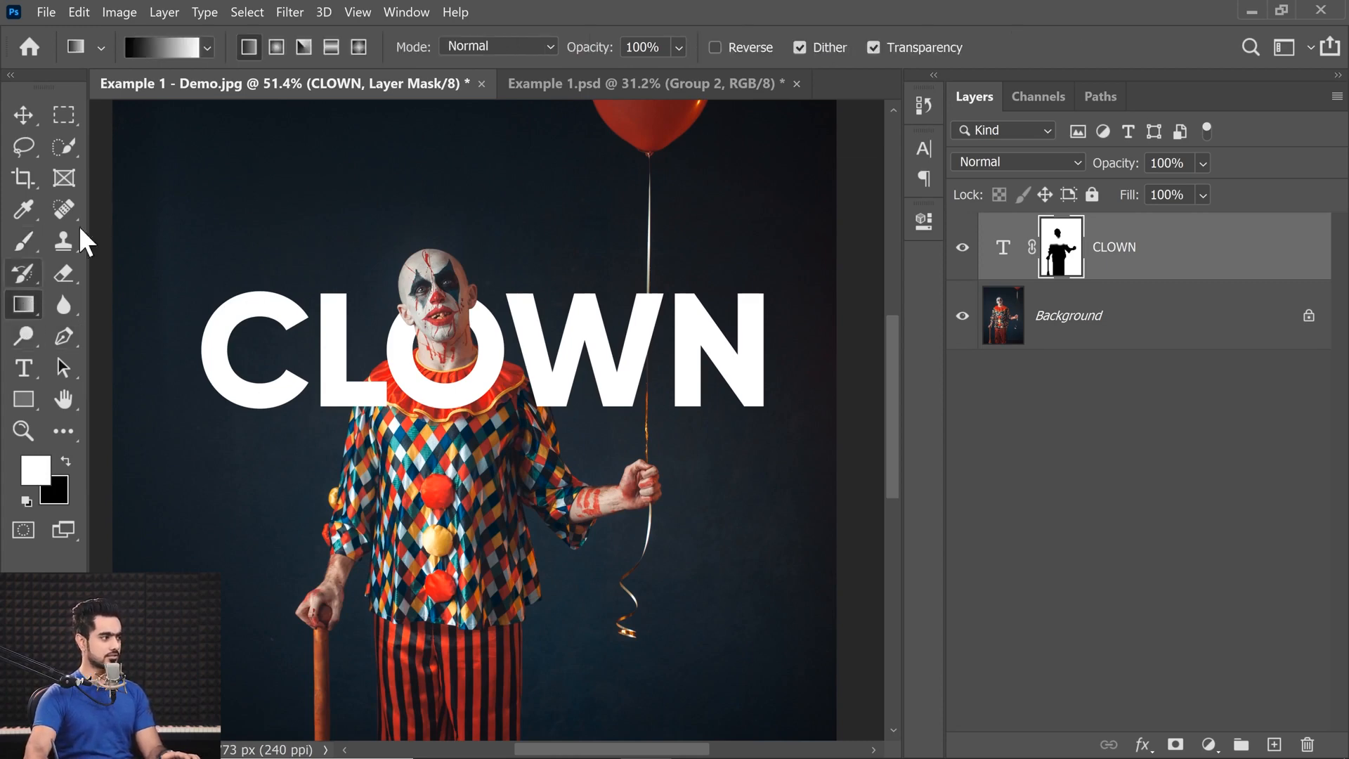
{"action": "left_click", "coordinate": [208, 48]}
{"action": "left_click", "coordinate": [92, 120]}
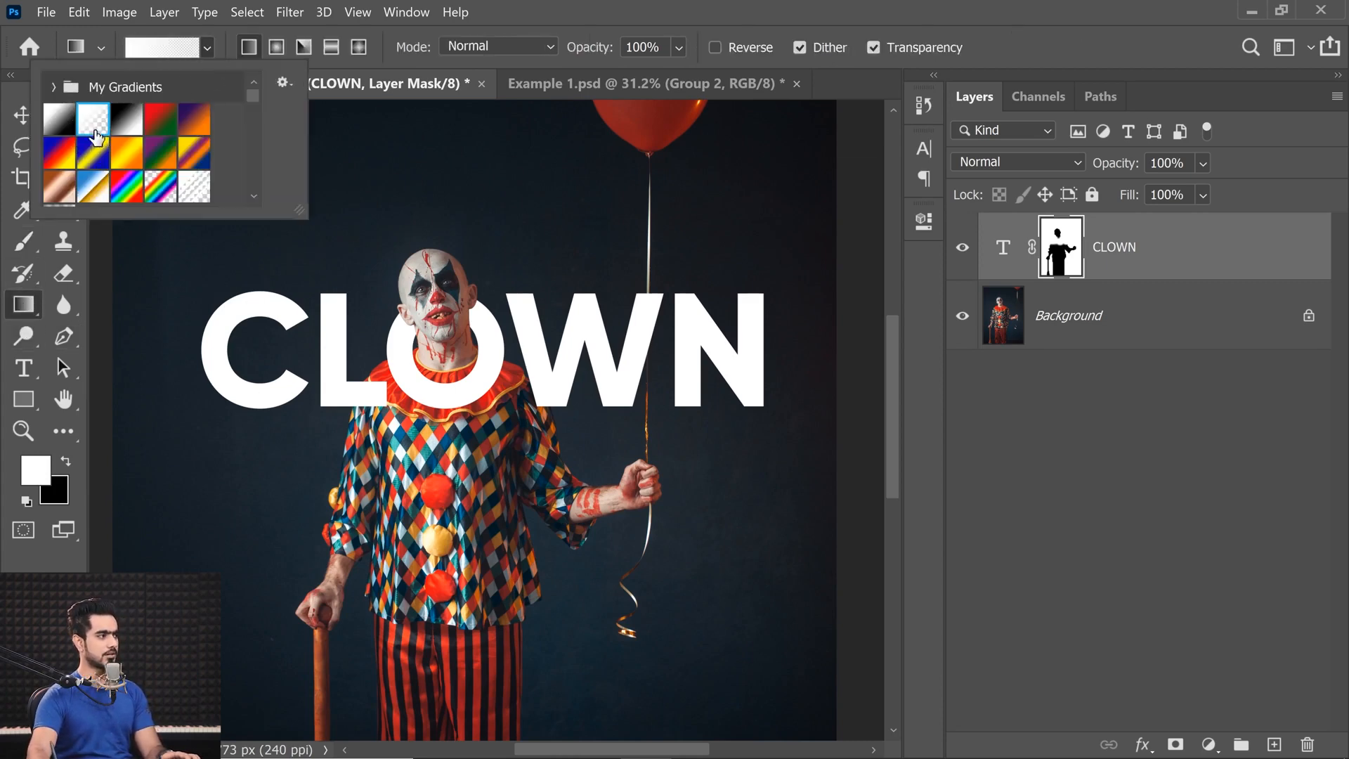
{"action": "left_click", "coordinate": [585, 25]}
{"action": "left_click", "coordinate": [66, 461]}
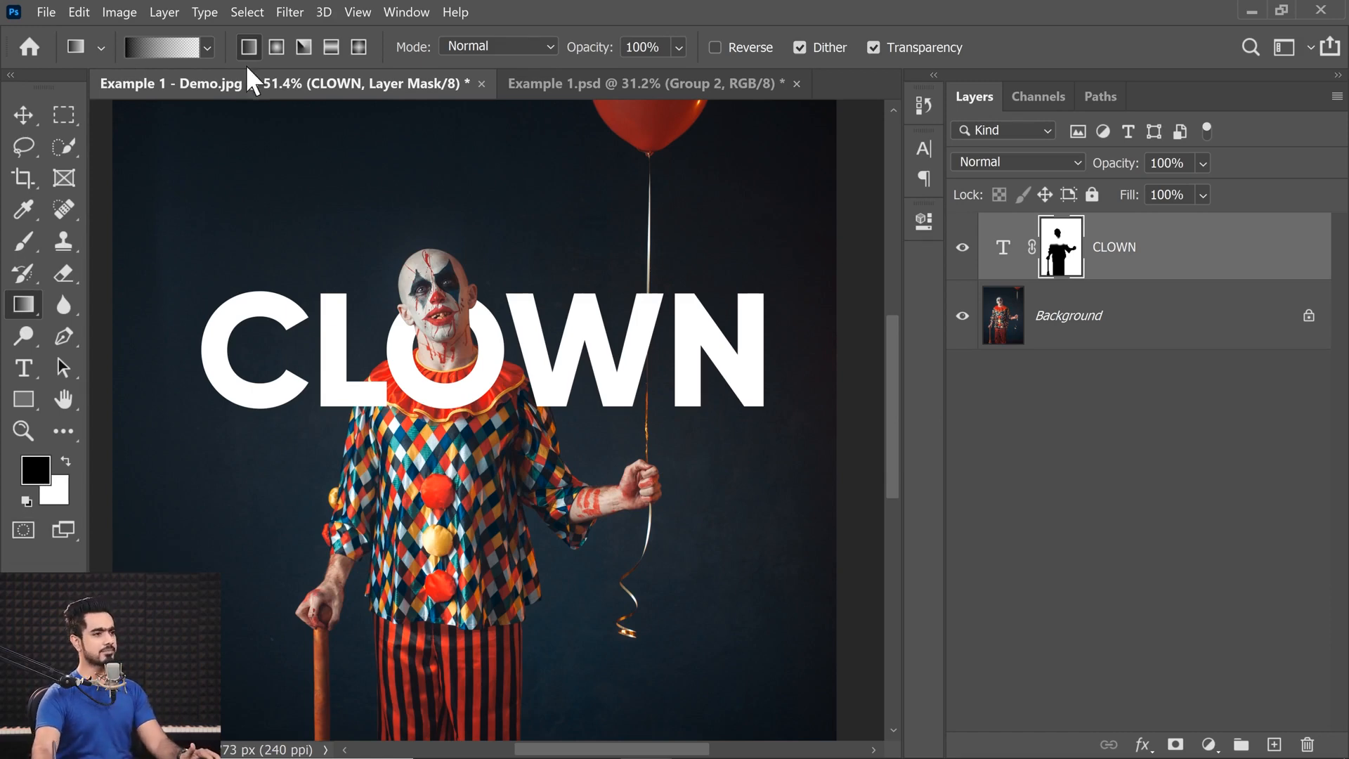
Try fading the tops of the CLOWN letters with a vertical black gradient on the mask, view the mask alone, and undo the gradient.
{"action": "mouse_move", "coordinate": [573, 249]}
{"action": "left_mouse_down"}
{"action": "mouse_move", "coordinate": [571, 344]}
{"action": "mouse_move", "coordinate": [532, 458]}
{"action": "left_mouse_up"}
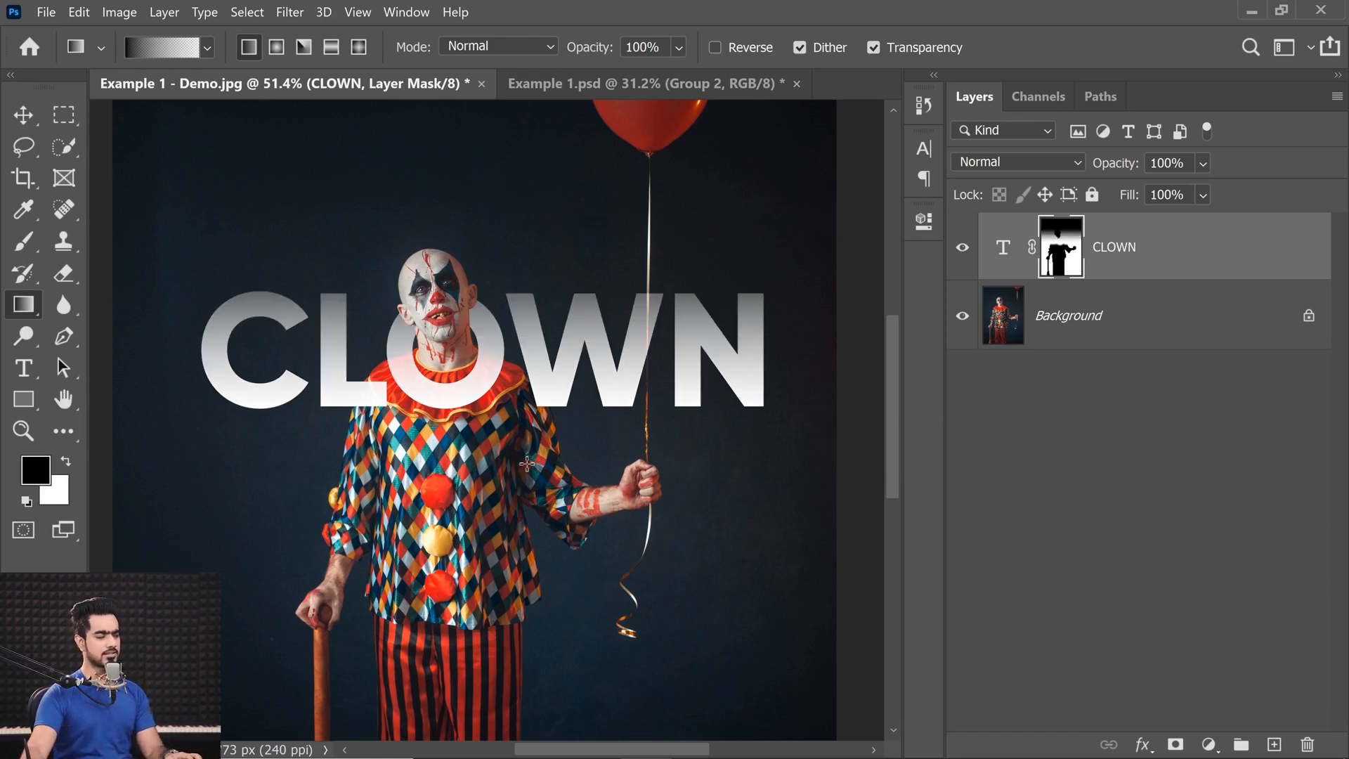
{"action": "left_click", "coordinate": [1068, 259], "text": "alt"}
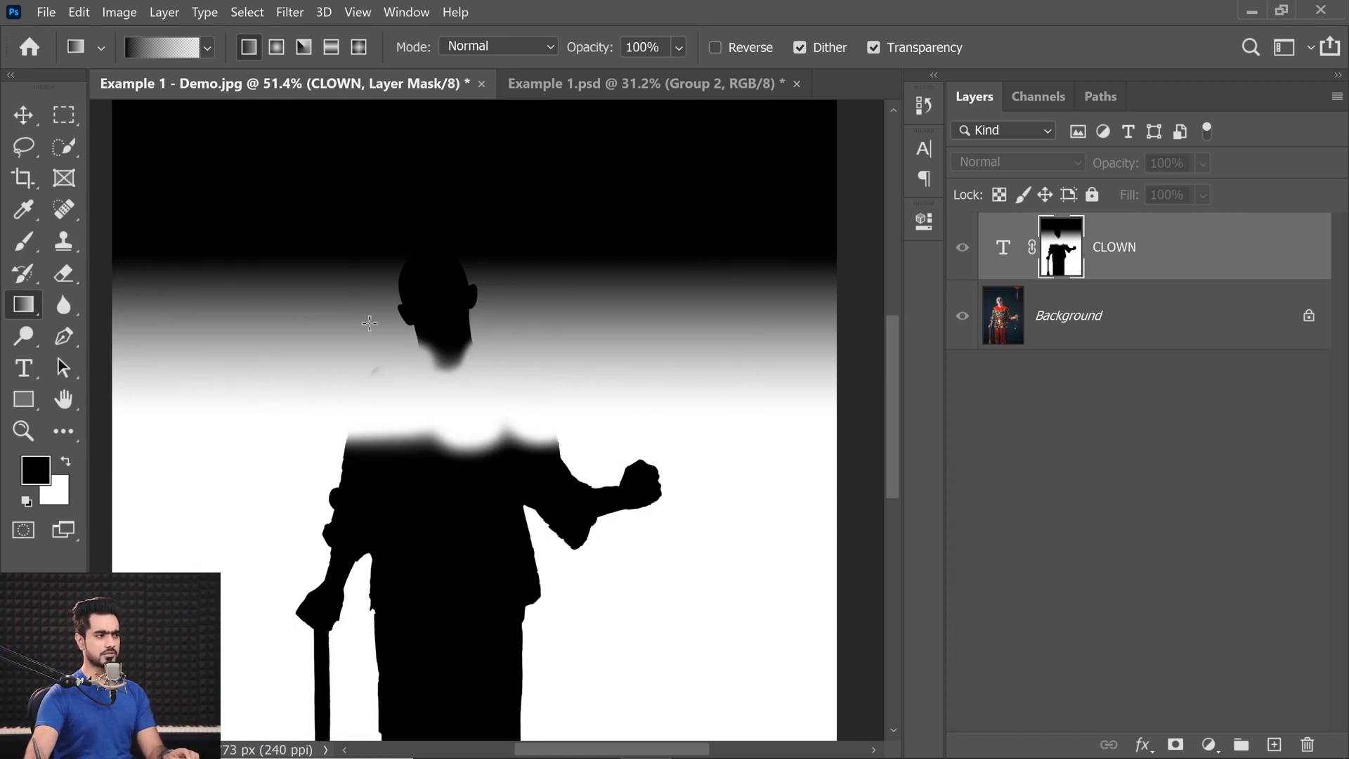
{"action": "key", "text": "ctrl+z"}
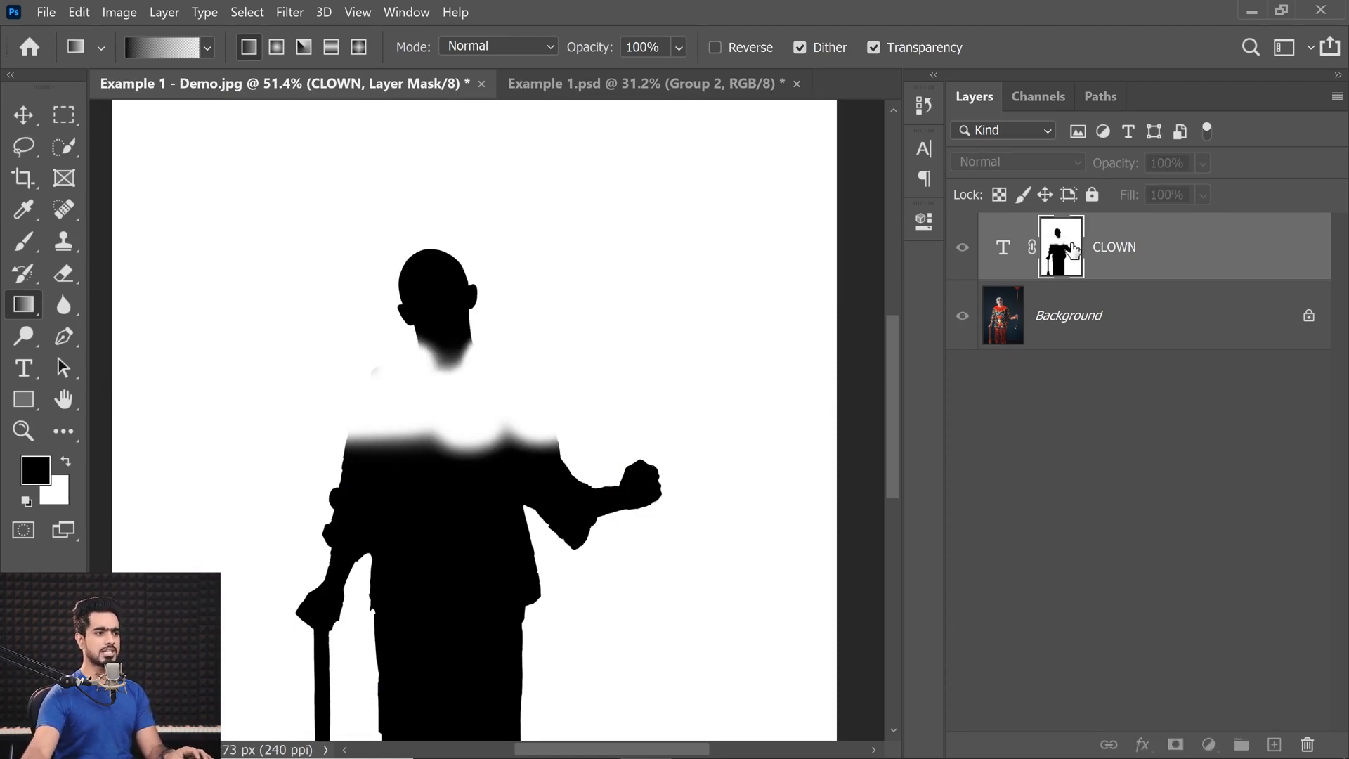
Leave the mask view, place the CLOWN layer in a group, and add a layer mask to that group.
{"action": "left_click", "coordinate": [1074, 249], "text": "alt"}
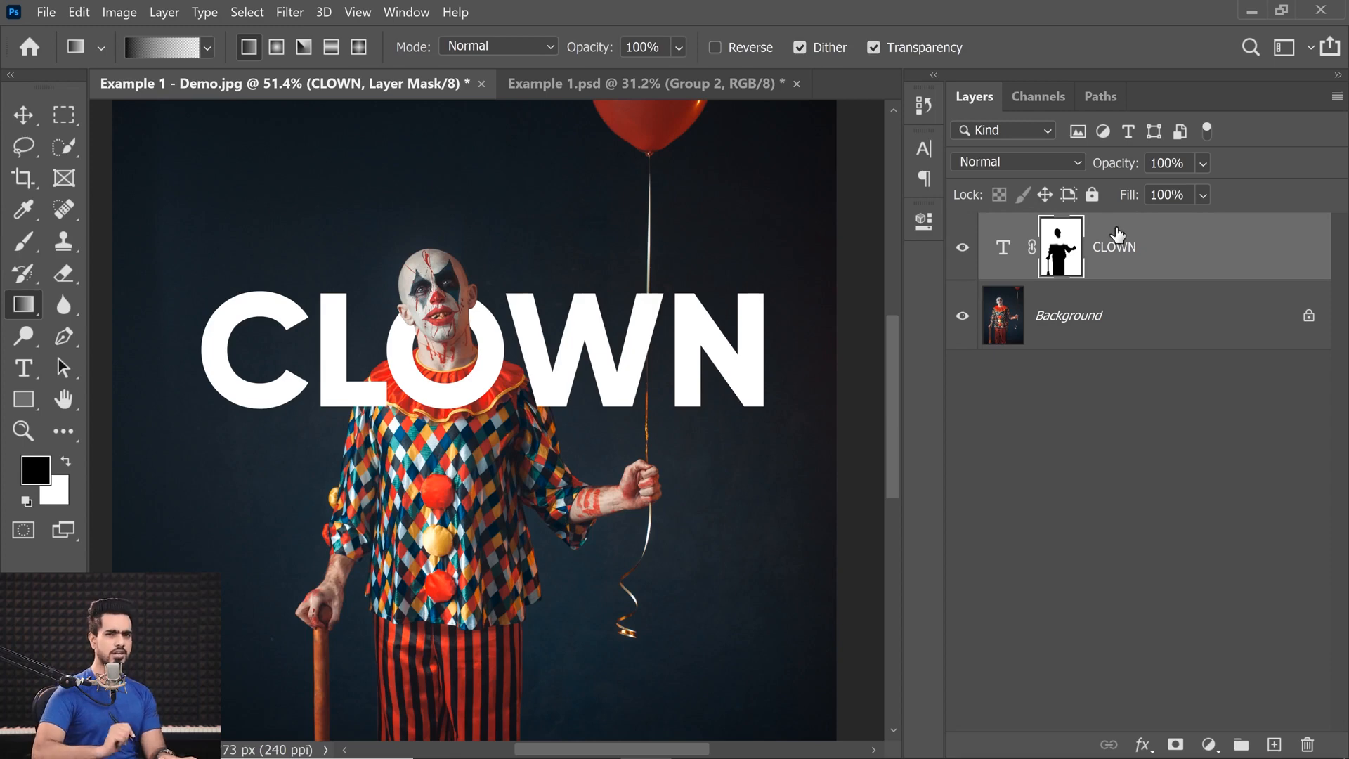
{"action": "key", "text": "ctrl+g"}
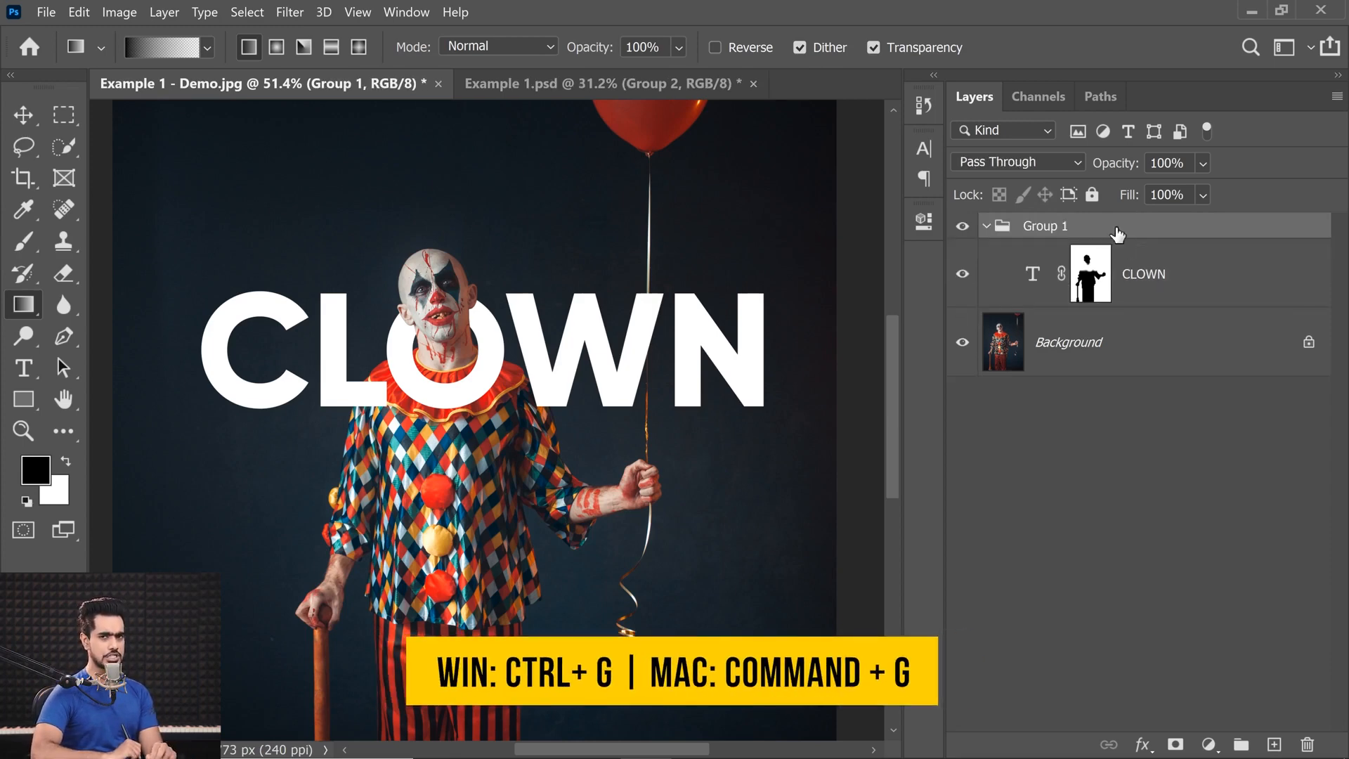
{"action": "left_click", "coordinate": [987, 226]}
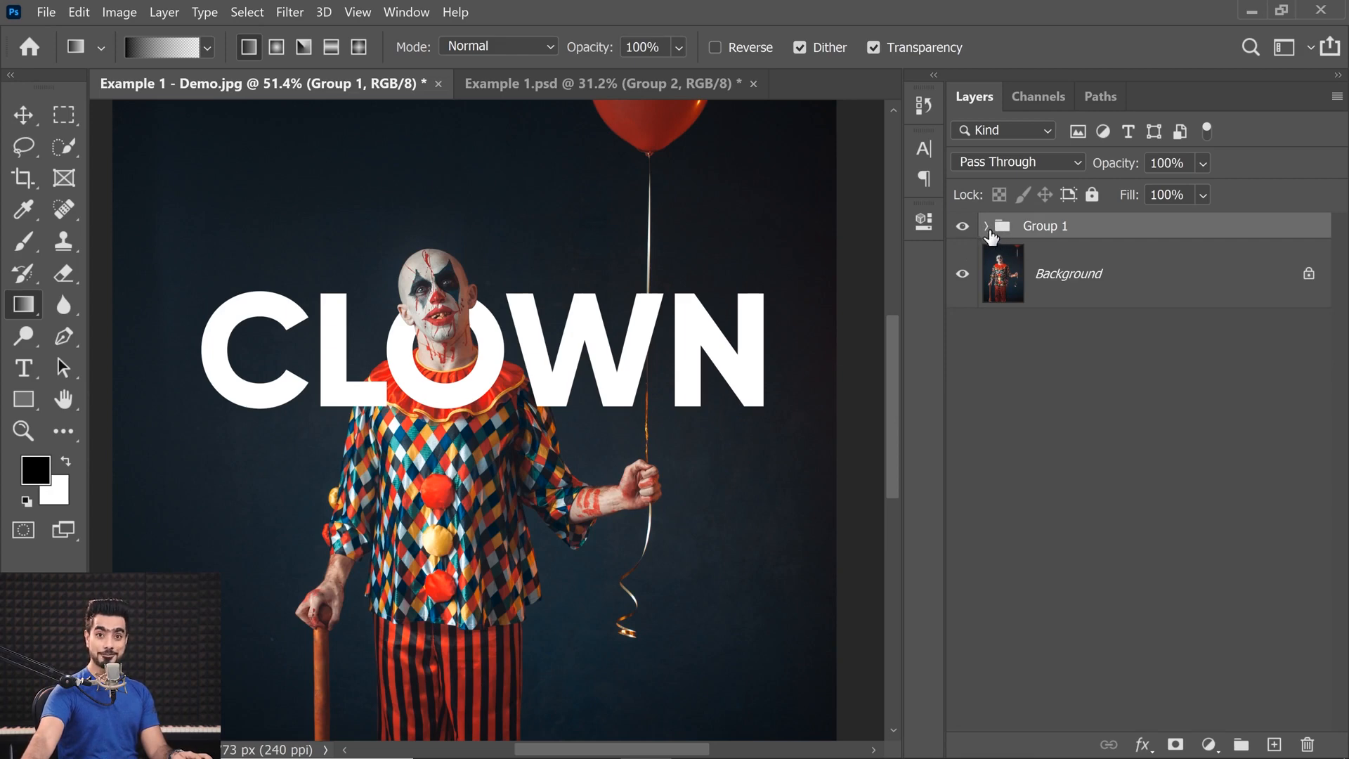
{"action": "left_click", "coordinate": [1176, 745]}
{"action": "left_click", "coordinate": [521, 310]}
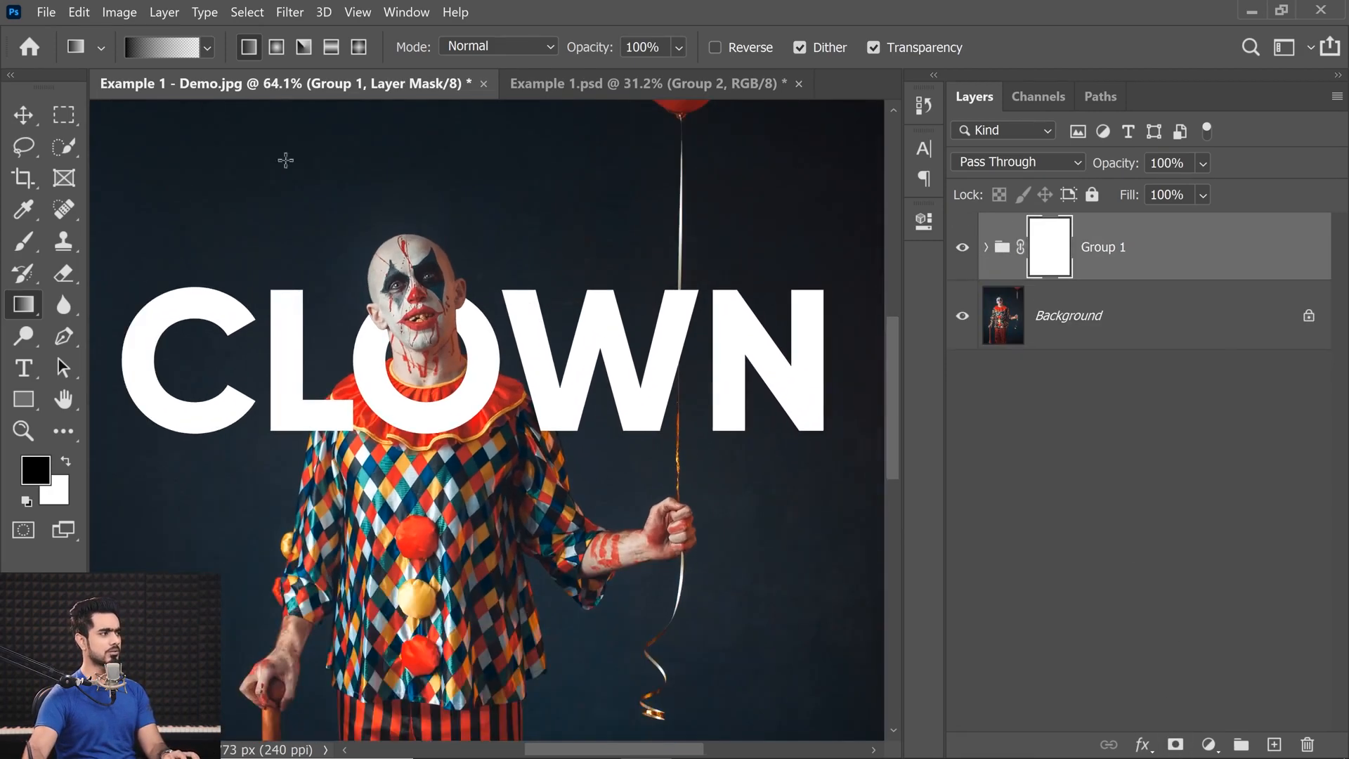
Draw a vertical black-to-white gradient on the group's mask so the tops of the CLOWN letters fade out.
{"action": "left_click", "coordinate": [207, 48]}
{"action": "left_click", "coordinate": [62, 125]}
{"action": "left_click_drag", "start_coordinate": [572, 235], "coordinate": [575, 436]}
{"action": "left_click_drag", "start_coordinate": [556, 248], "coordinate": [577, 445]}
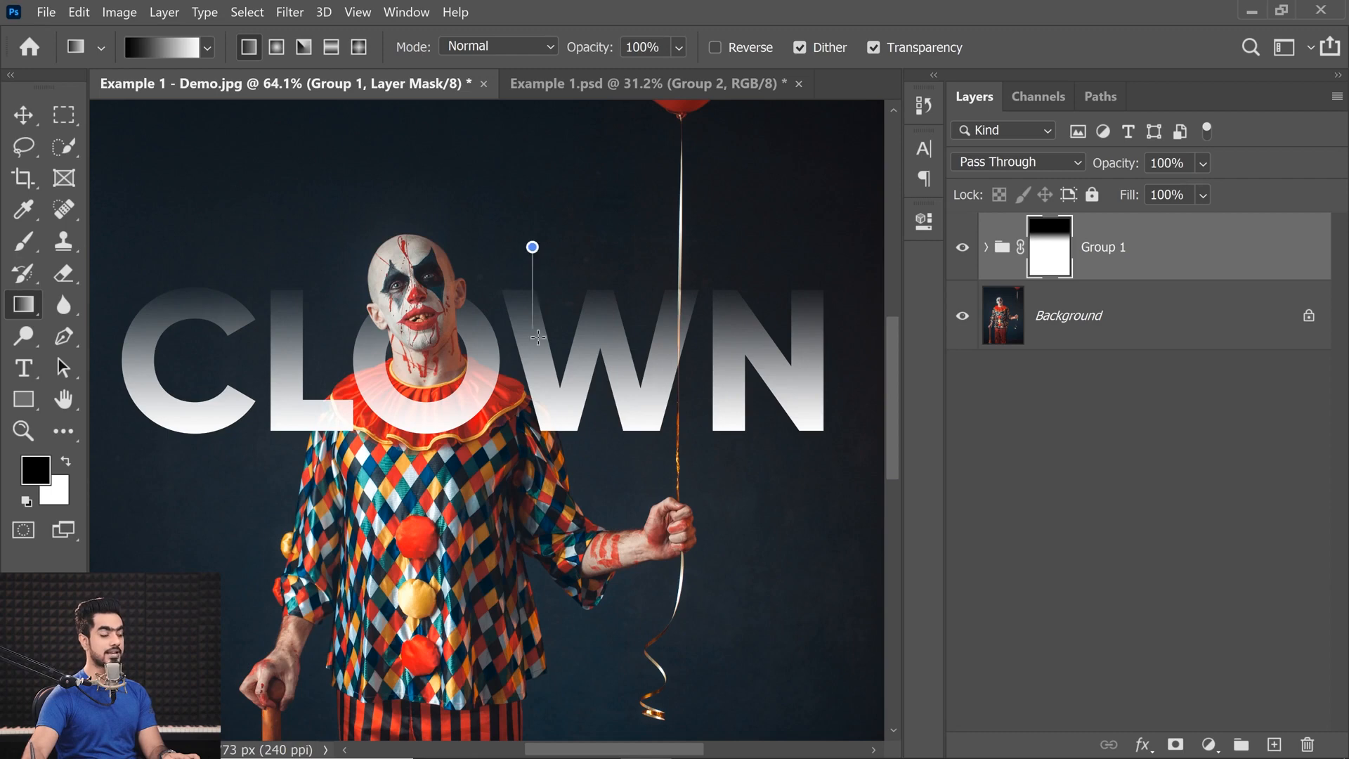
{"action": "left_click_drag", "start_coordinate": [546, 426], "coordinate": [546, 427]}
{"action": "left_click_drag", "start_coordinate": [527, 248], "coordinate": [545, 431]}
{"action": "left_click_drag", "start_coordinate": [515, 234], "coordinate": [531, 321]}
{"action": "left_click_drag", "start_coordinate": [541, 419], "coordinate": [541, 420]}
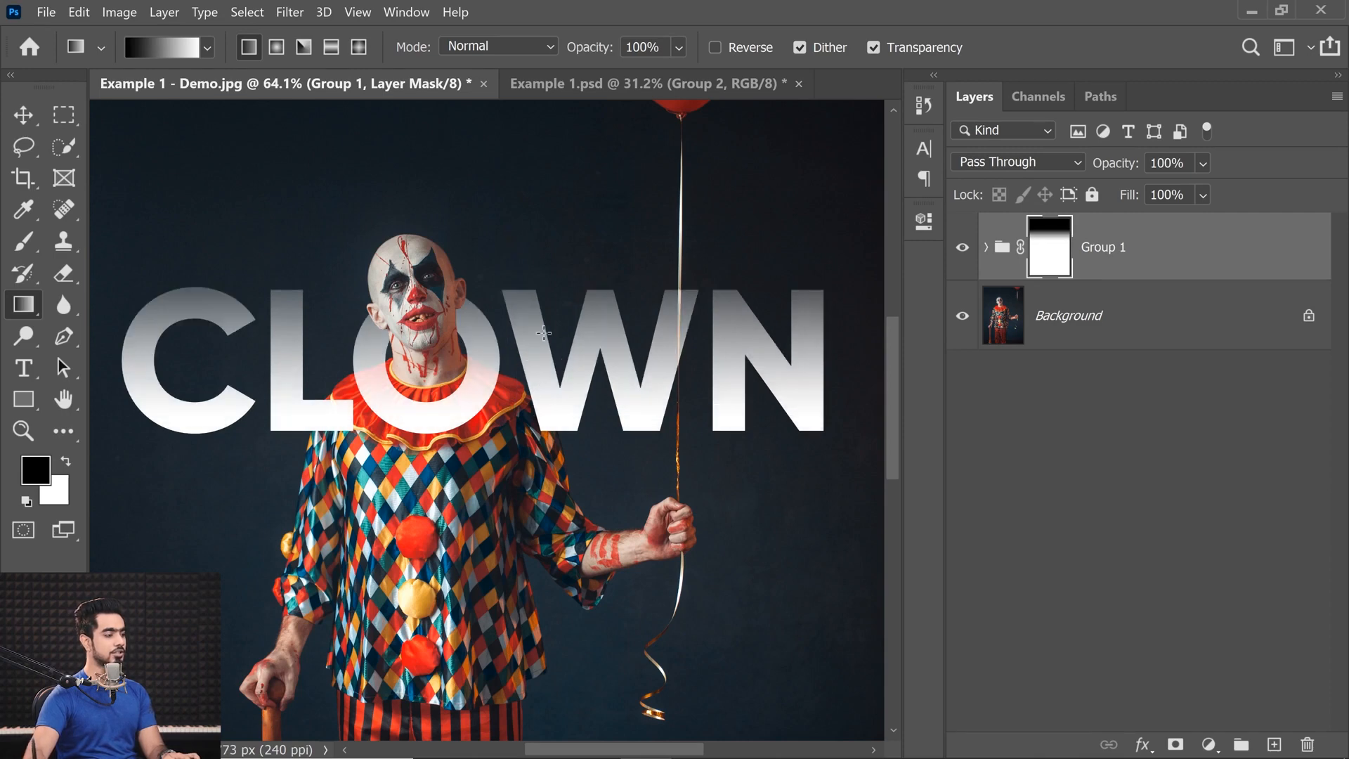
{"action": "key", "text": "ctrl+0"}
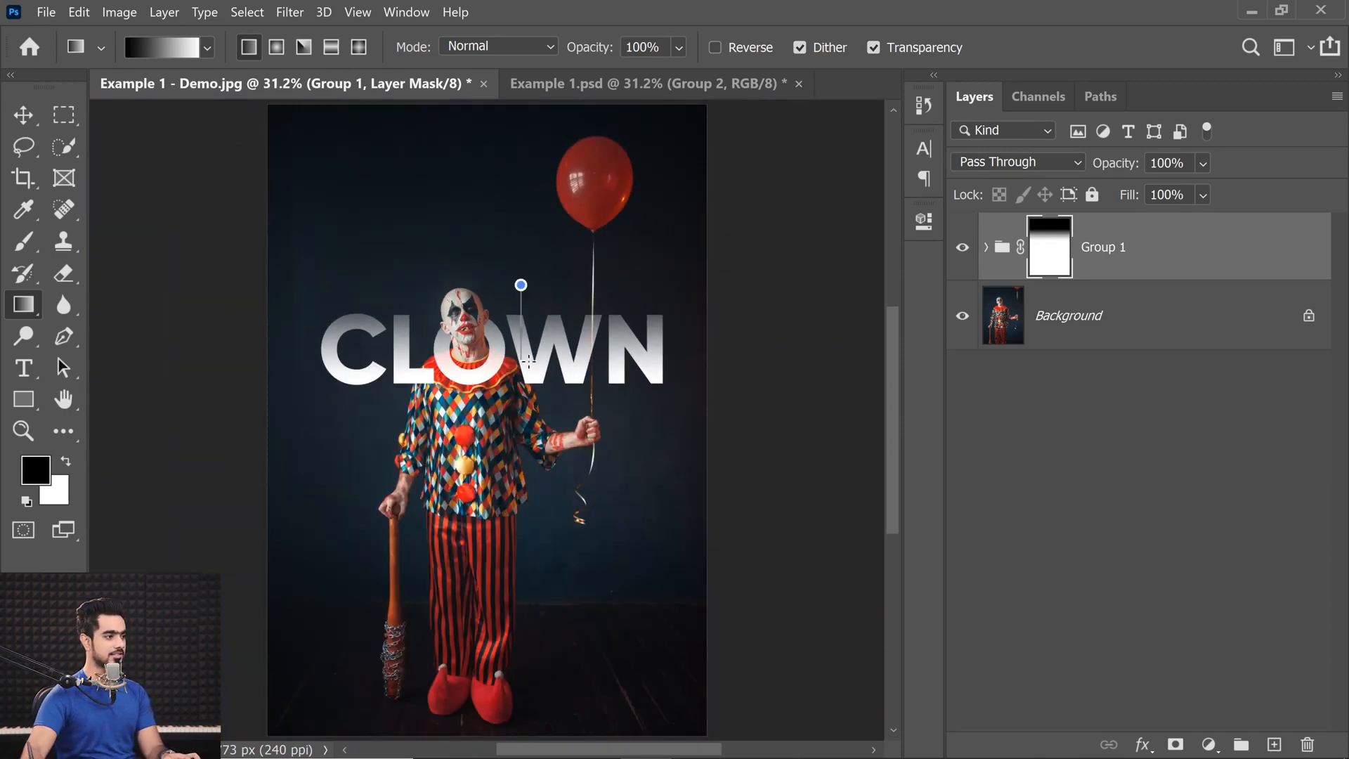
{"action": "left_click_drag", "start_coordinate": [526, 391], "coordinate": [528, 396]}
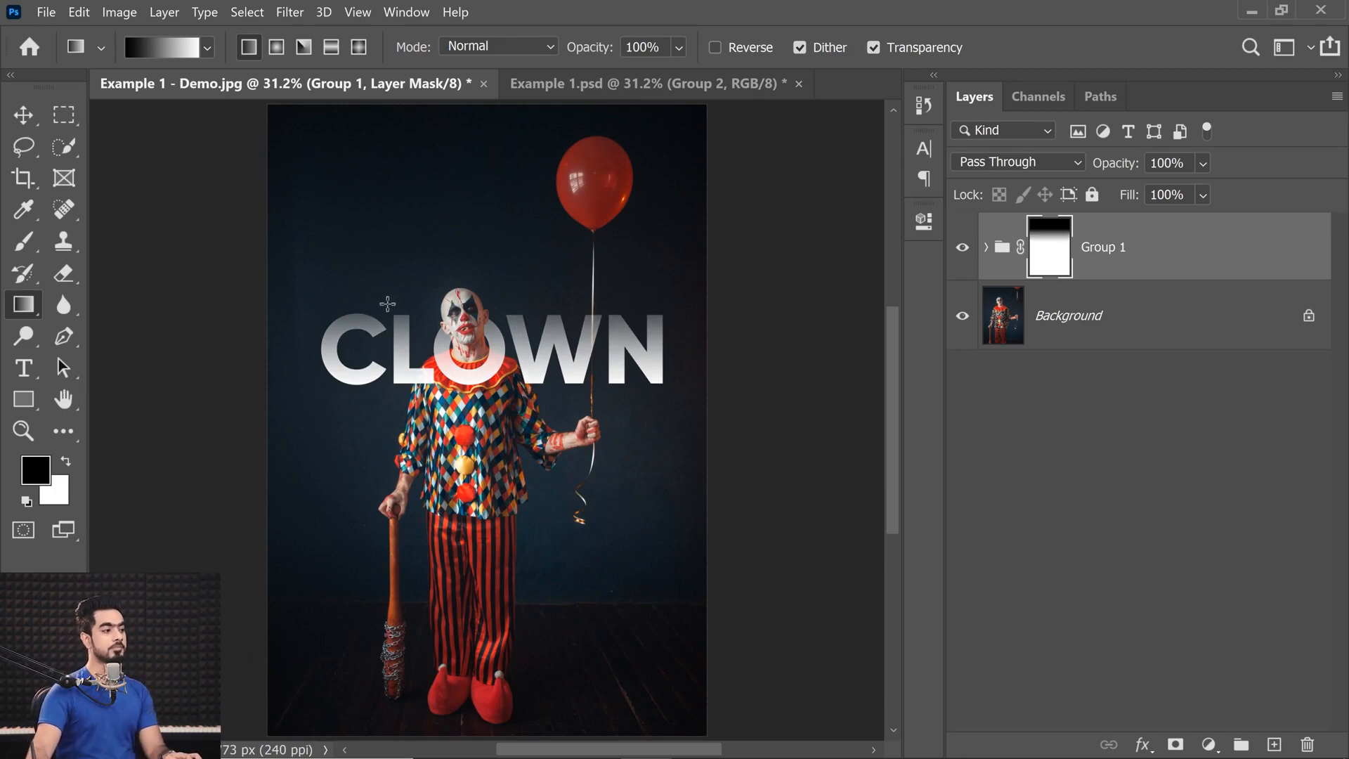
Add the text THE in white Gilroy ExtraBold above the CLOWN title.
{"action": "left_click", "coordinate": [460, 295], "text": "ctrl"}
{"action": "left_click_drag", "start_coordinate": [406, 362], "coordinate": [409, 418]}
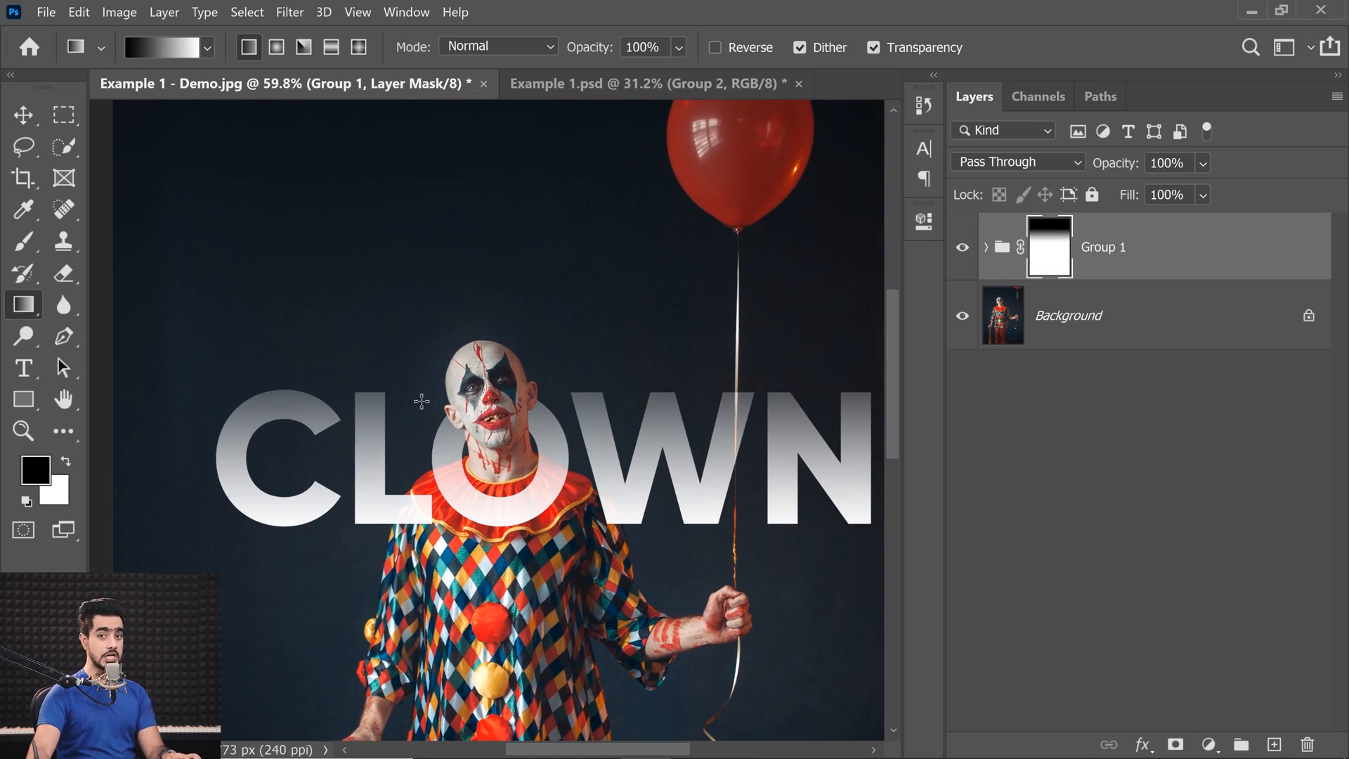
{"action": "left_click", "coordinate": [22, 363]}
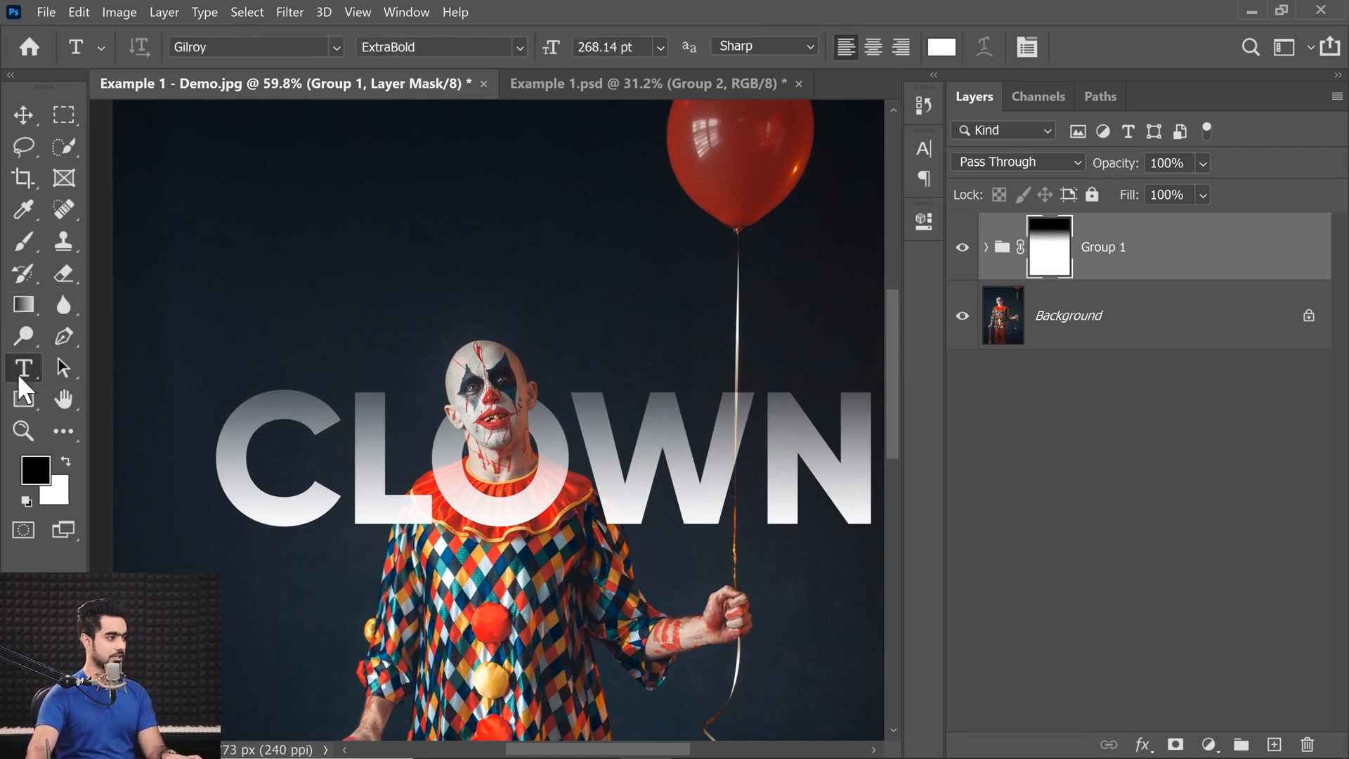
{"action": "left_click", "coordinate": [290, 326]}
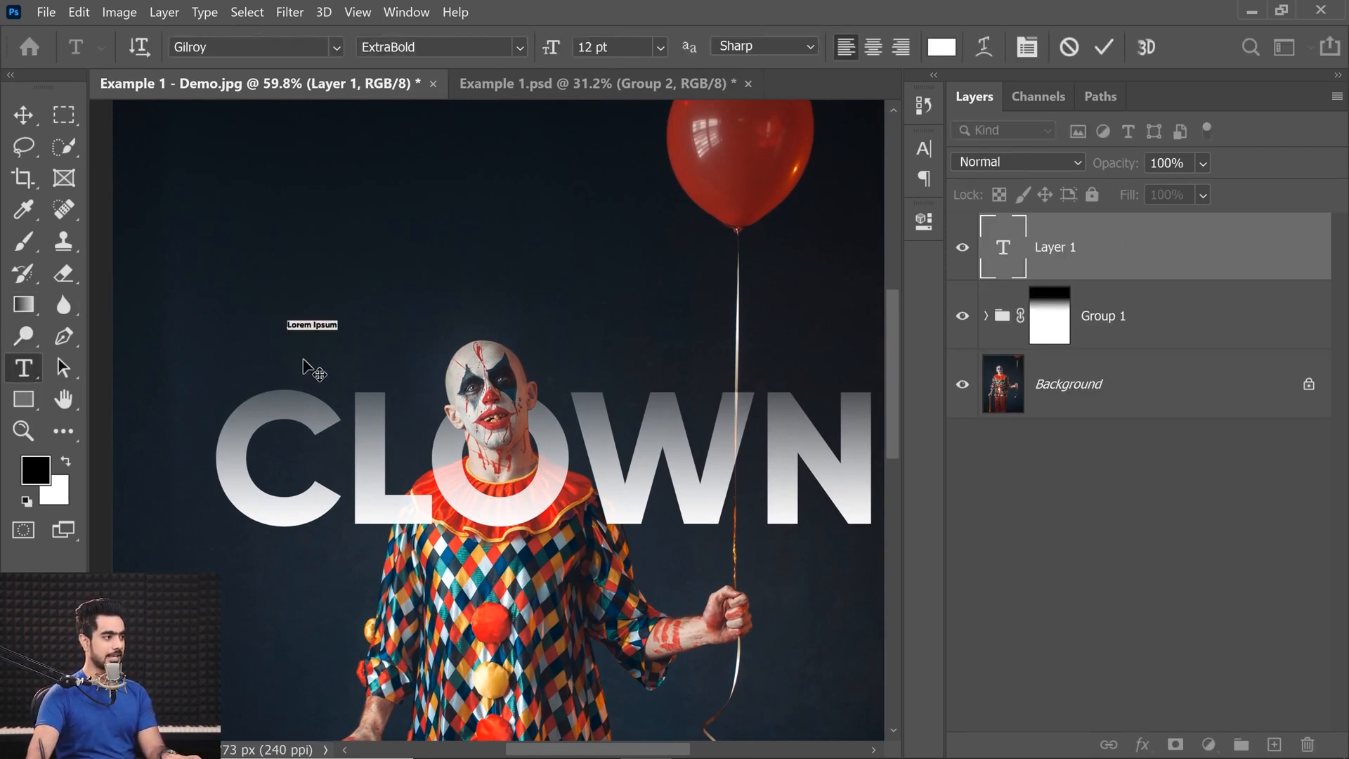
{"action": "type", "text": "JHE"}
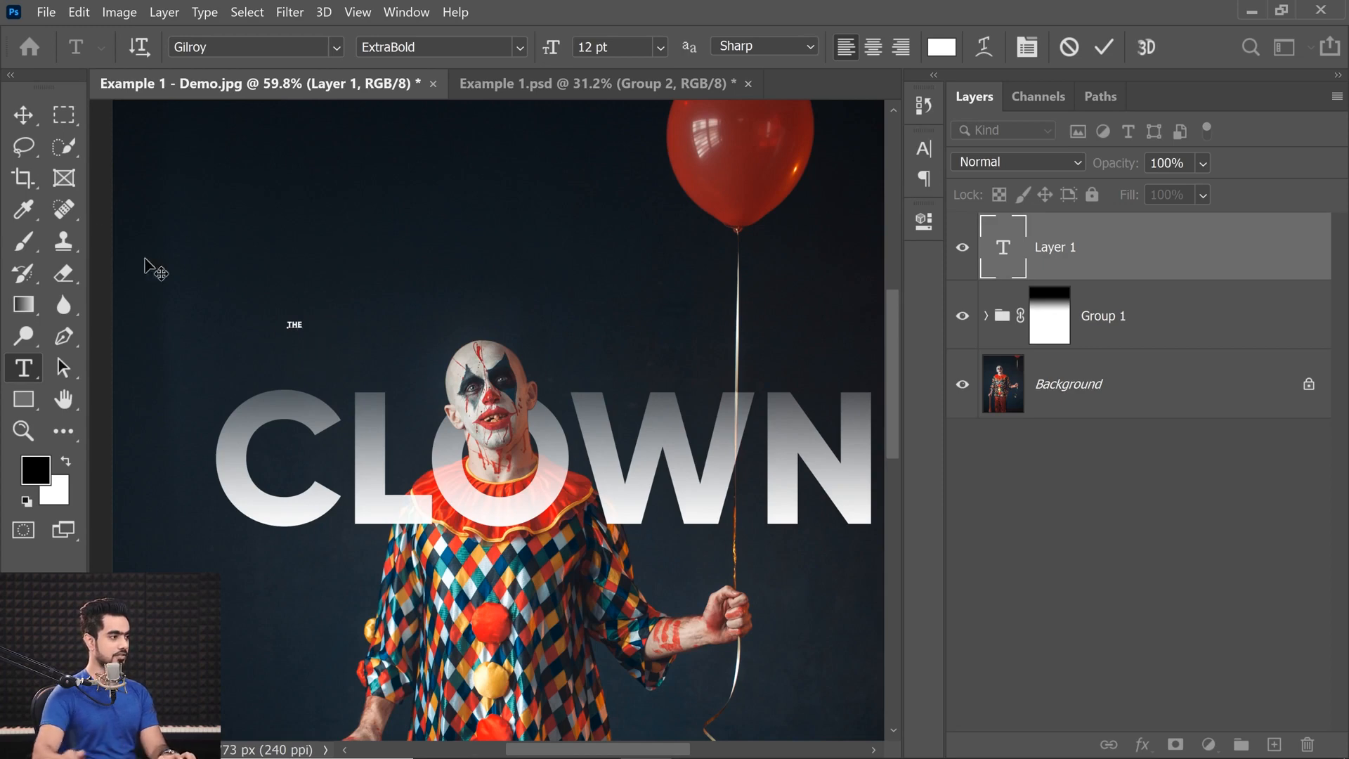
{"action": "left_click", "coordinate": [23, 115]}
Enlarge the THE text with Free Transform and nudge it down to sit just above the first letters of CLOWN.
{"action": "key", "text": "ctrl+t"}
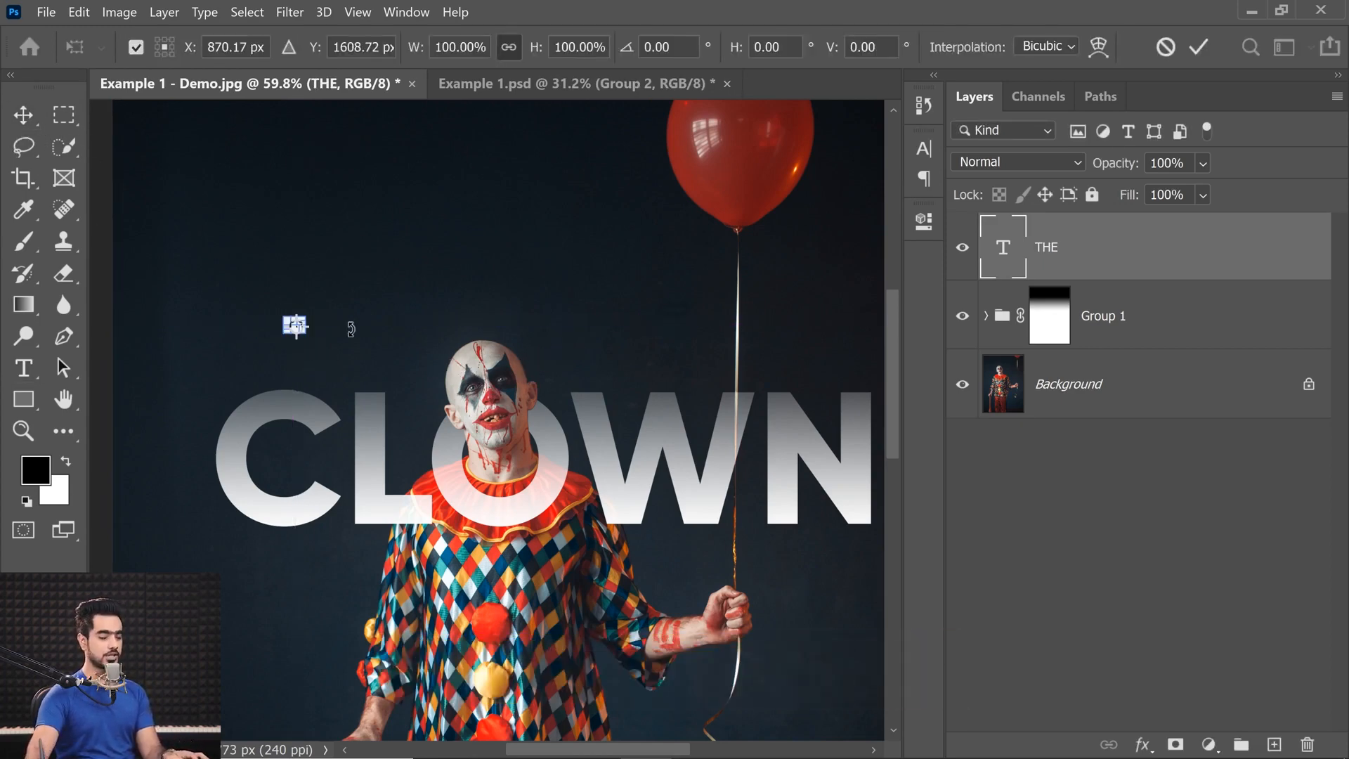
{"action": "left_click_drag", "start_coordinate": [336, 302], "coordinate": [402, 281]}
{"action": "key", "text": "Return"}
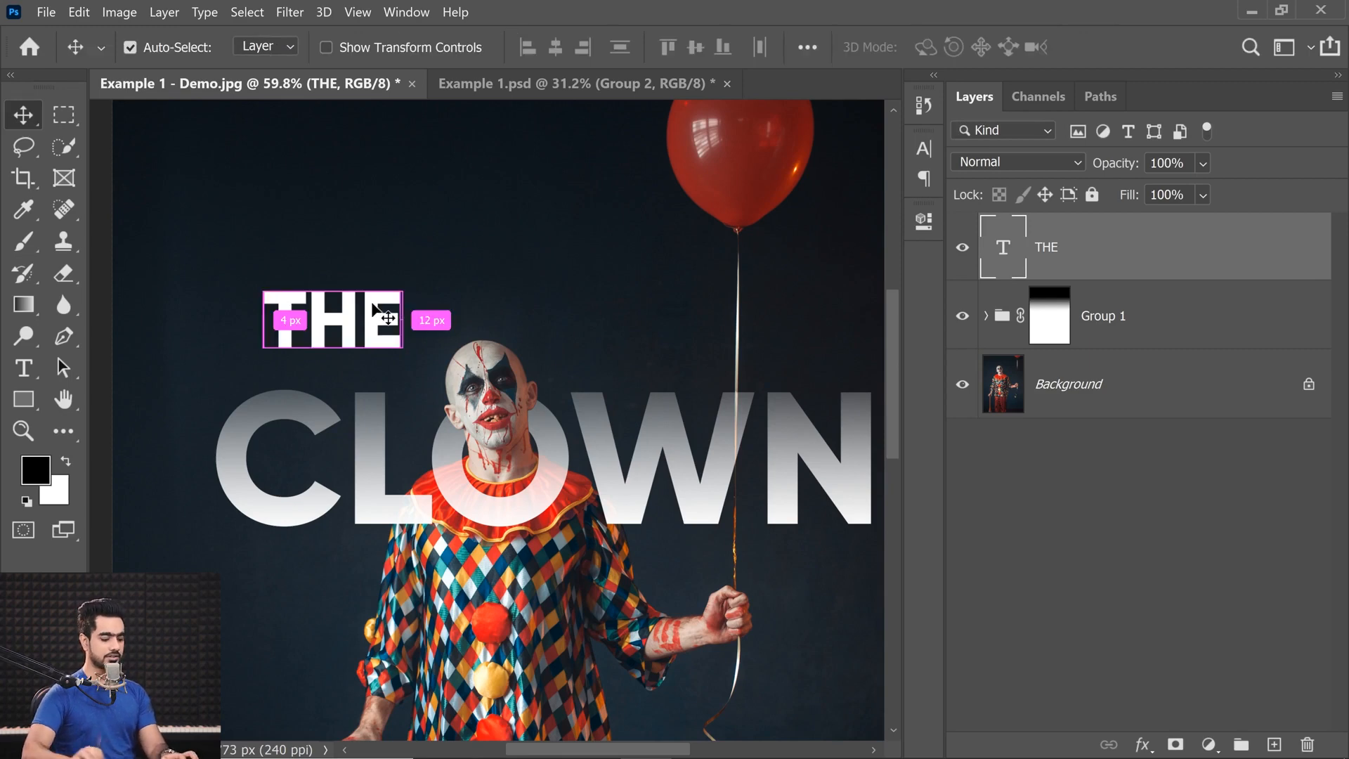
{"action": "key", "text": "ctrl+t"}
{"action": "key", "text": "Down"}
{"action": "key", "text": "Down"}
{"action": "key", "text": "Down"}
{"action": "key", "text": "Down"}
{"action": "key", "text": "Down"}
{"action": "key", "text": "Down"}
{"action": "key", "text": "Down"}
{"action": "key", "text": "Down"}
{"action": "key", "text": "Down"}
{"action": "key", "text": "Down"}
{"action": "key", "text": "Down"}
{"action": "key", "text": "Down"}
{"action": "key", "text": "Down"}
{"action": "key", "text": "Down"}
{"action": "key", "text": "Down"}
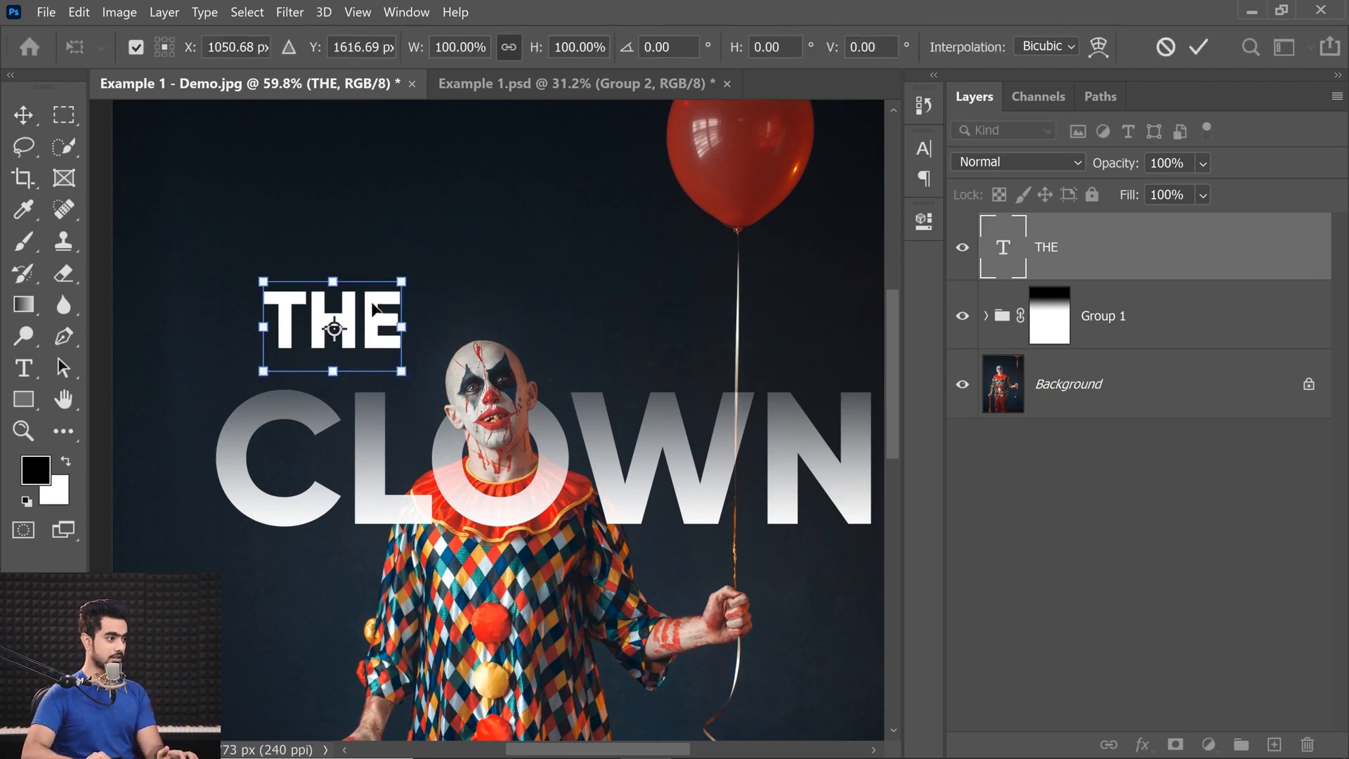
{"action": "key", "text": "Down"}
{"action": "key", "text": "Down"}
{"action": "key", "text": "Down"}
{"action": "key", "text": "Down"}
{"action": "key", "text": "Down"}
{"action": "key", "text": "Down"}
{"action": "key", "text": "Down"}
{"action": "key", "text": "Down"}
{"action": "key", "text": "Down"}
{"action": "key", "text": "Down"}
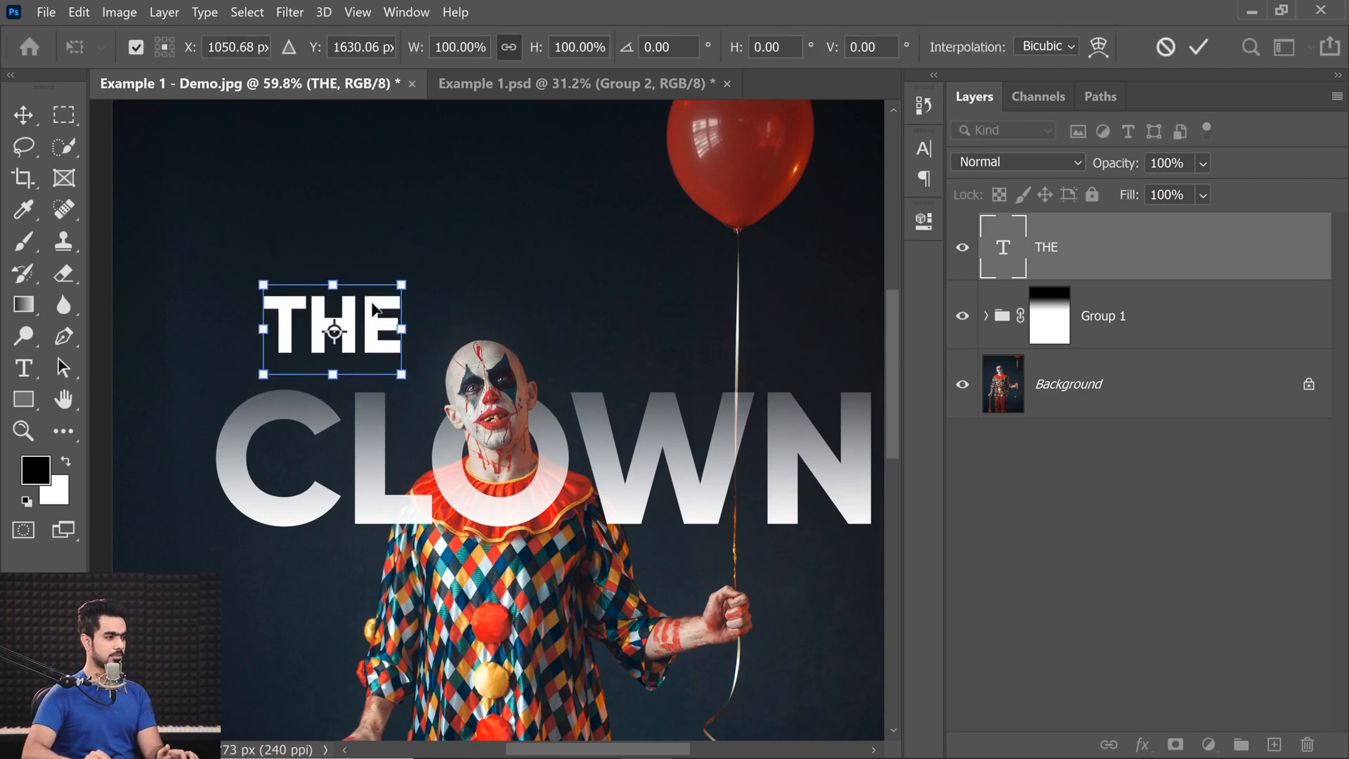
{"action": "key", "text": "Return"}
Add a layer mask to the THE layer and fade the tops of its letters with a vertical black-to-white gradient.
{"action": "key", "text": "ctrl+space"}
{"action": "mouse_move", "coordinate": [524, 364]}
{"action": "left_mouse_down"}
{"action": "mouse_move", "coordinate": [491, 373]}
{"action": "mouse_move", "coordinate": [504, 370]}
{"action": "left_mouse_up"}
{"action": "mouse_move", "coordinate": [535, 342]}
{"action": "left_mouse_down"}
{"action": "mouse_move", "coordinate": [442, 369]}
{"action": "mouse_move", "coordinate": [468, 385]}
{"action": "mouse_move", "coordinate": [542, 343]}
{"action": "left_mouse_up"}
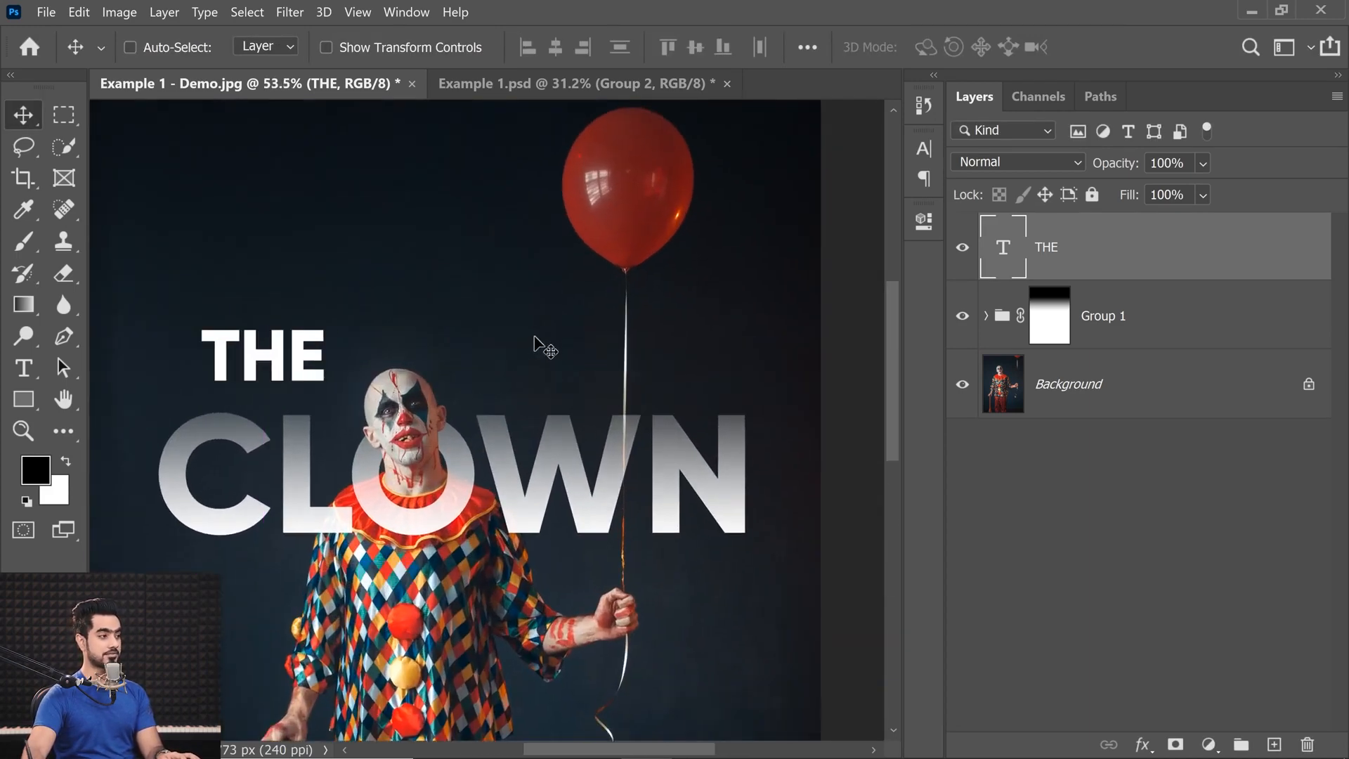
{"action": "left_click", "coordinate": [1176, 744]}
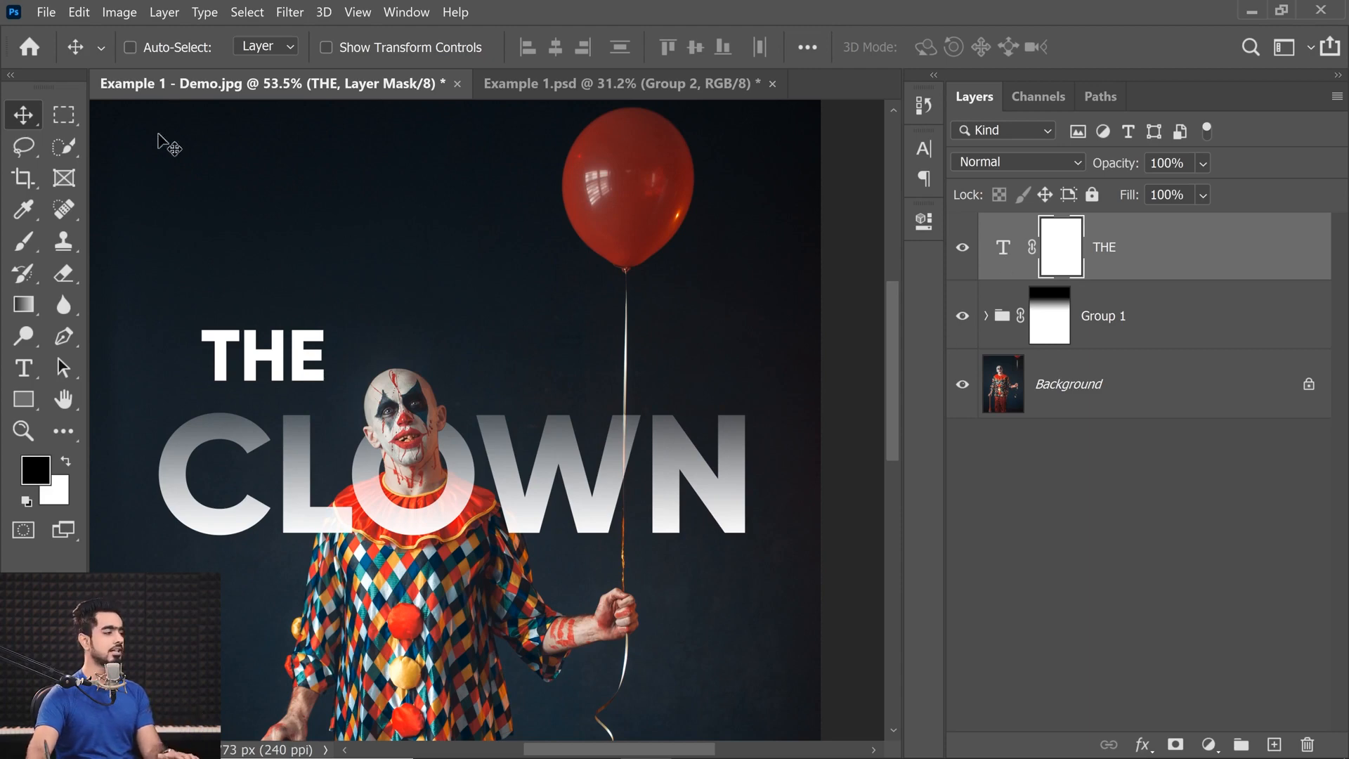
{"action": "left_click", "coordinate": [24, 304]}
{"action": "left_click_drag", "start_coordinate": [251, 404], "coordinate": [269, 304]}
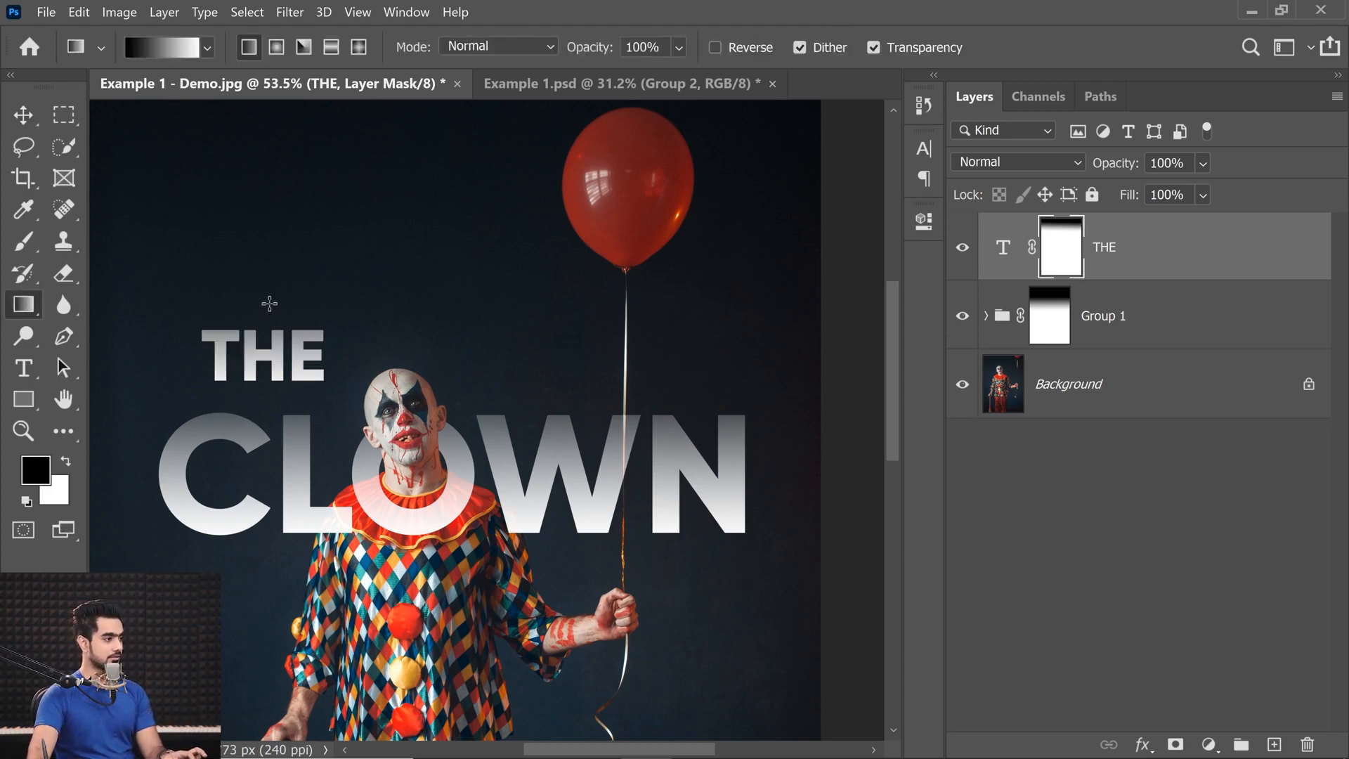
{"action": "left_click_drag", "start_coordinate": [279, 380], "coordinate": [281, 383]}
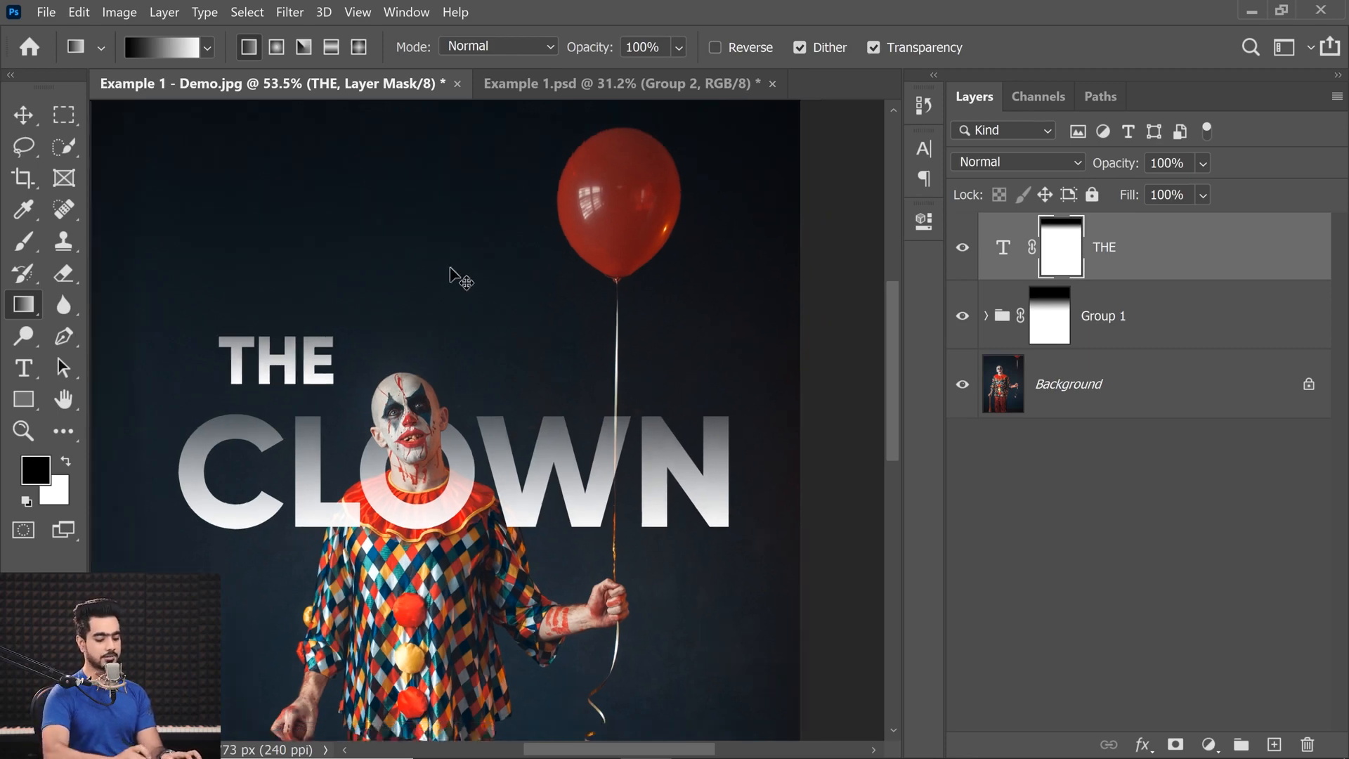
Redraw the vertical gradient on the THE layer's mask to fine-tune the fade at the top of the letters.
{"action": "key", "text": "ctrl+0"}
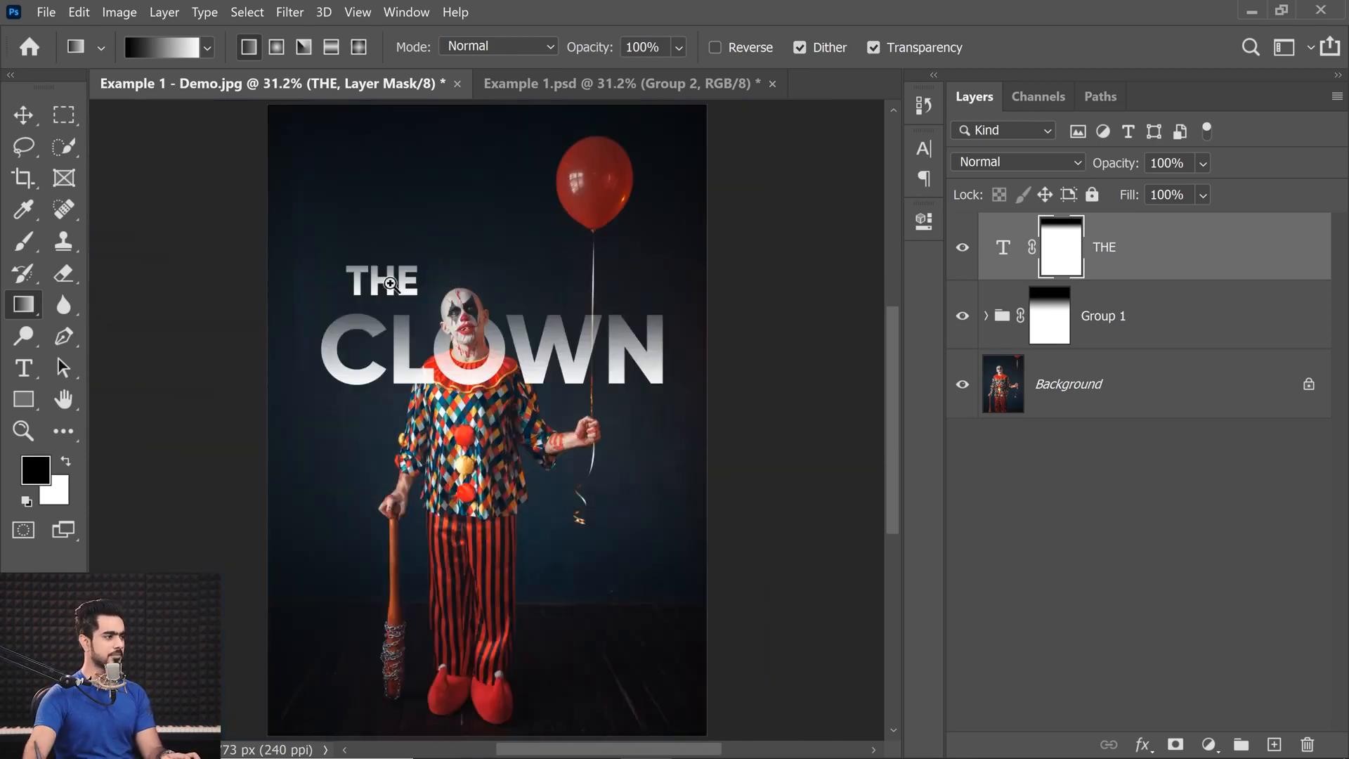
{"action": "scroll", "coordinate": [397, 278], "scroll_direction": "up", "scroll_amount": 3}
{"action": "left_click_drag", "start_coordinate": [383, 196], "coordinate": [392, 351]}
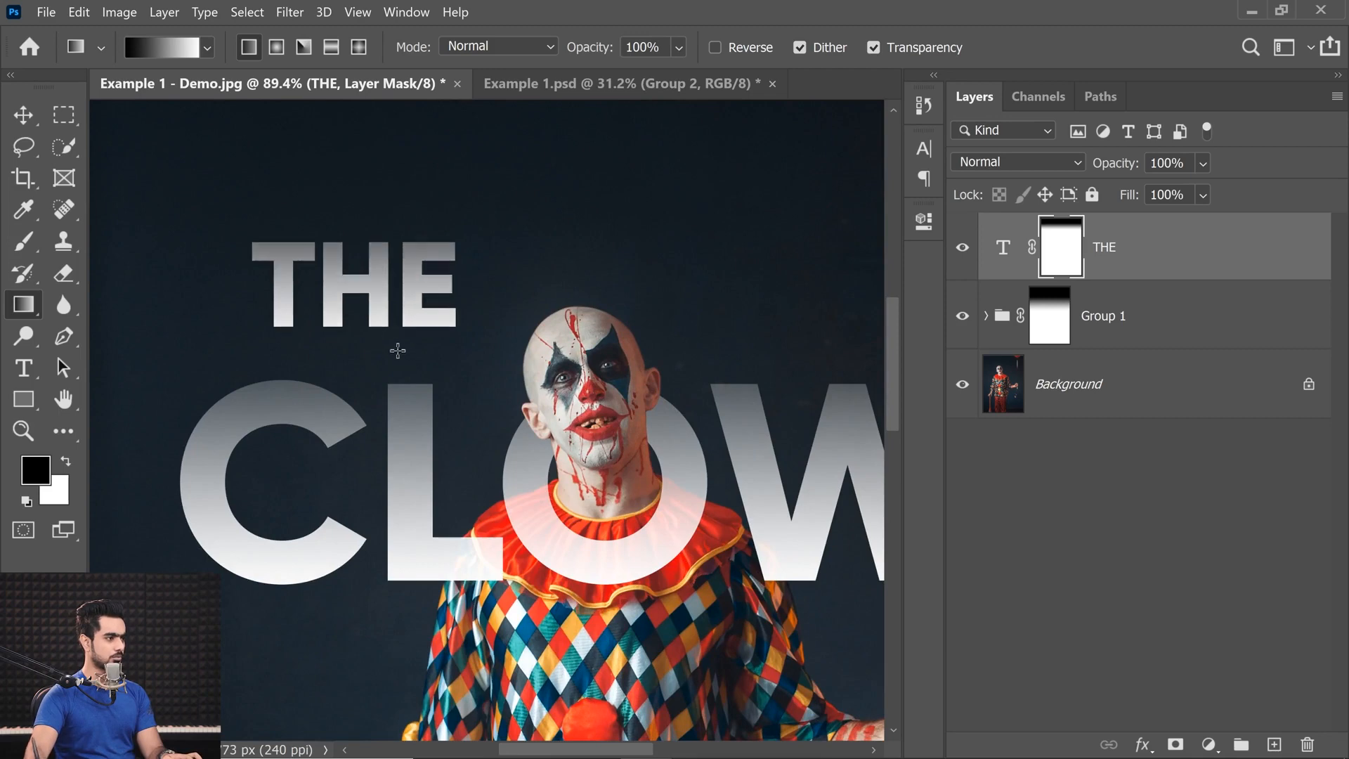
{"action": "key", "text": "ctrl+0"}
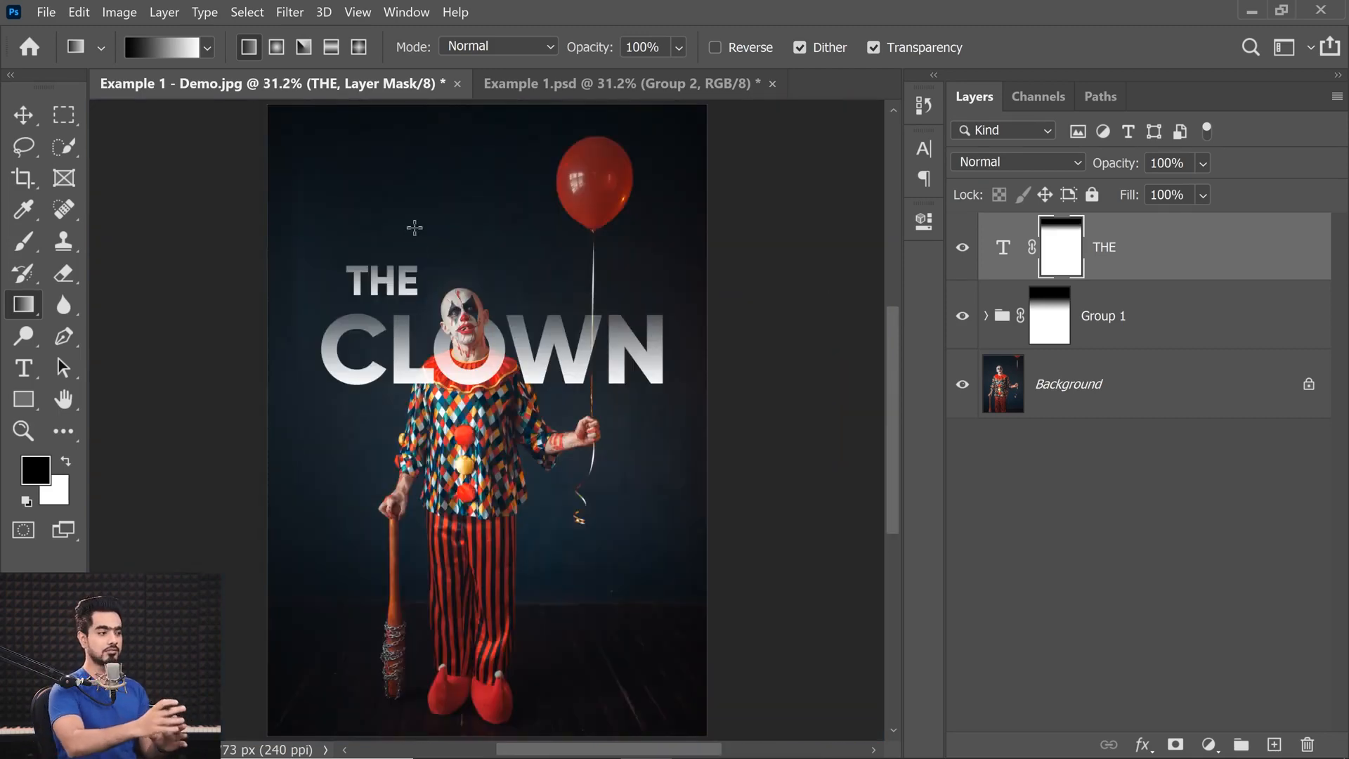
{"action": "left_click_drag", "start_coordinate": [396, 295], "coordinate": [405, 322]}
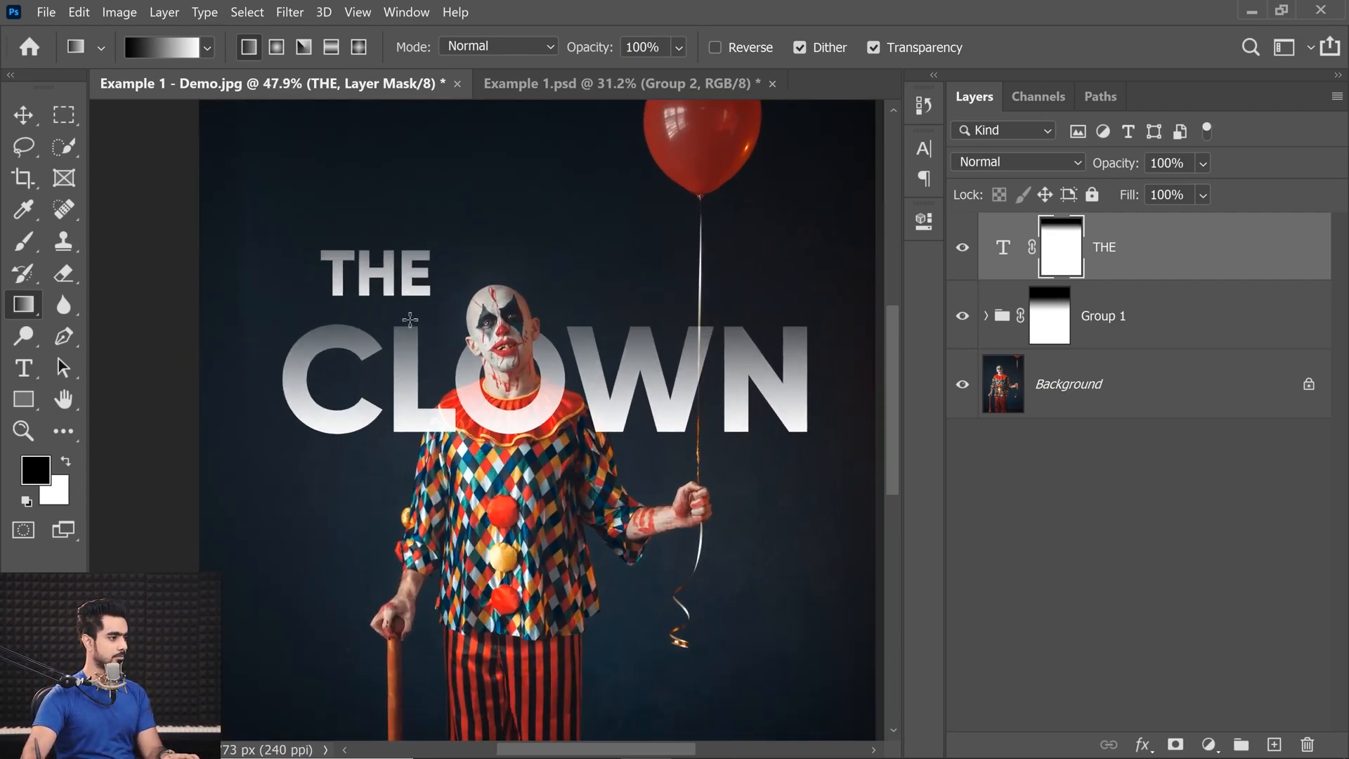
{"action": "mouse_move", "coordinate": [431, 274]}
{"action": "left_mouse_down"}
{"action": "mouse_move", "coordinate": [398, 271]}
{"action": "mouse_move", "coordinate": [439, 285]}
{"action": "left_mouse_up"}
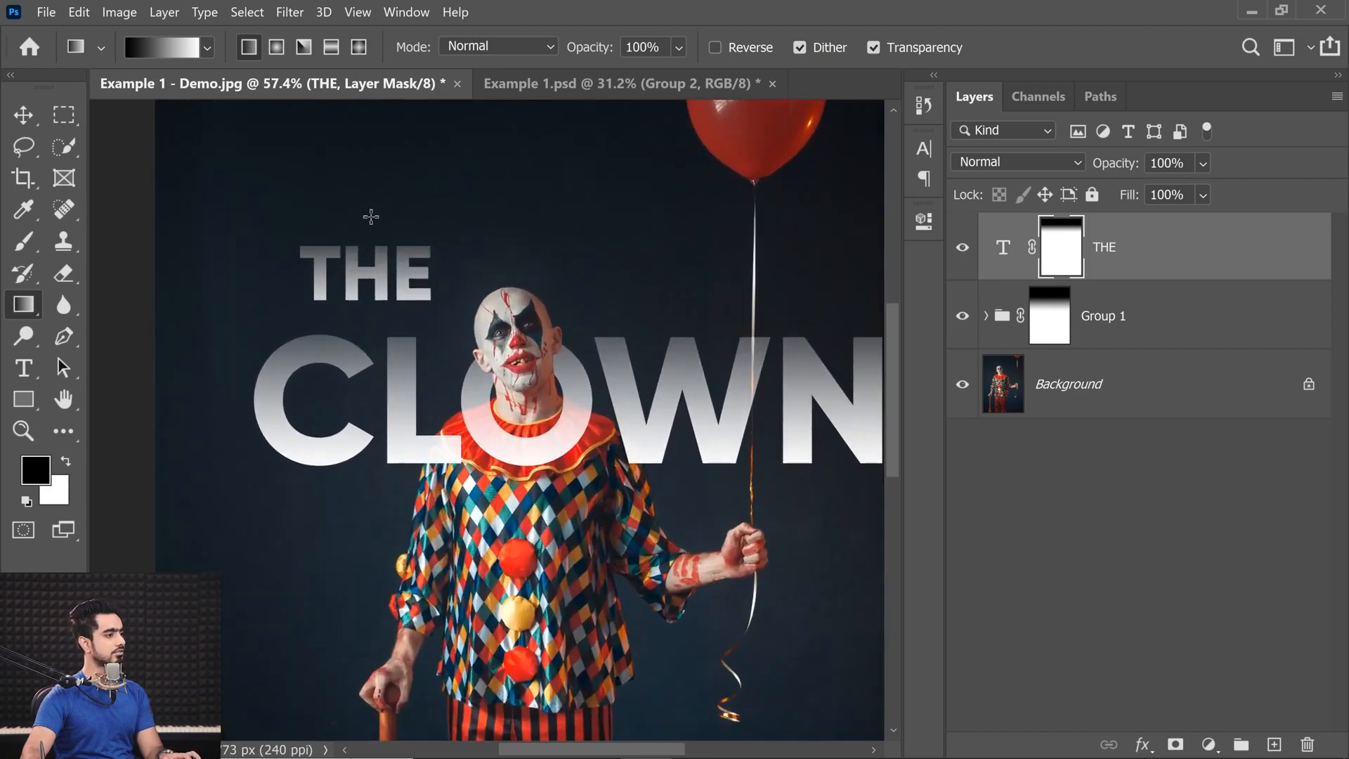
Unlink the THE layer's mask from its text and shift only the mask slightly upward with Free Transform.
{"action": "left_click", "coordinate": [1035, 250]}
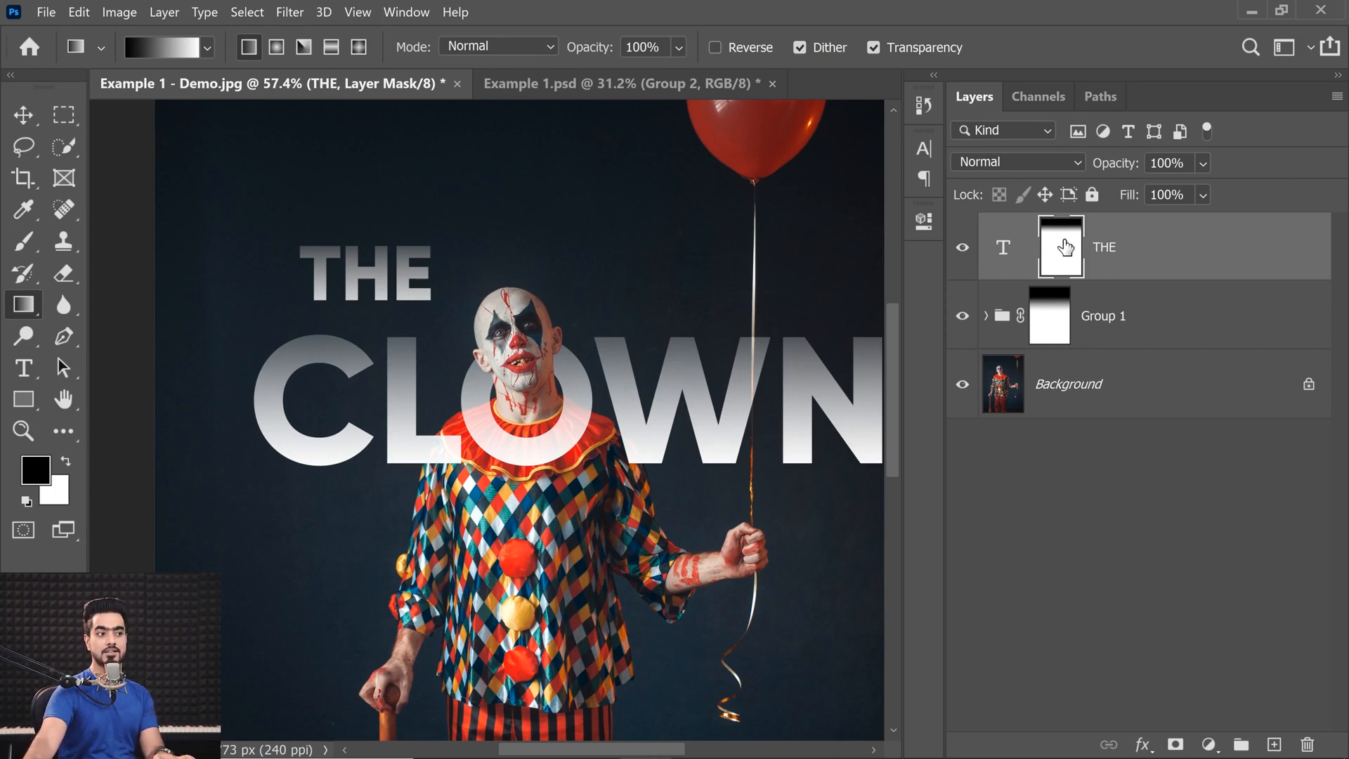
{"action": "key", "text": "ctrl+t"}
{"action": "left_click_drag", "start_coordinate": [331, 289], "coordinate": [330, 287]}
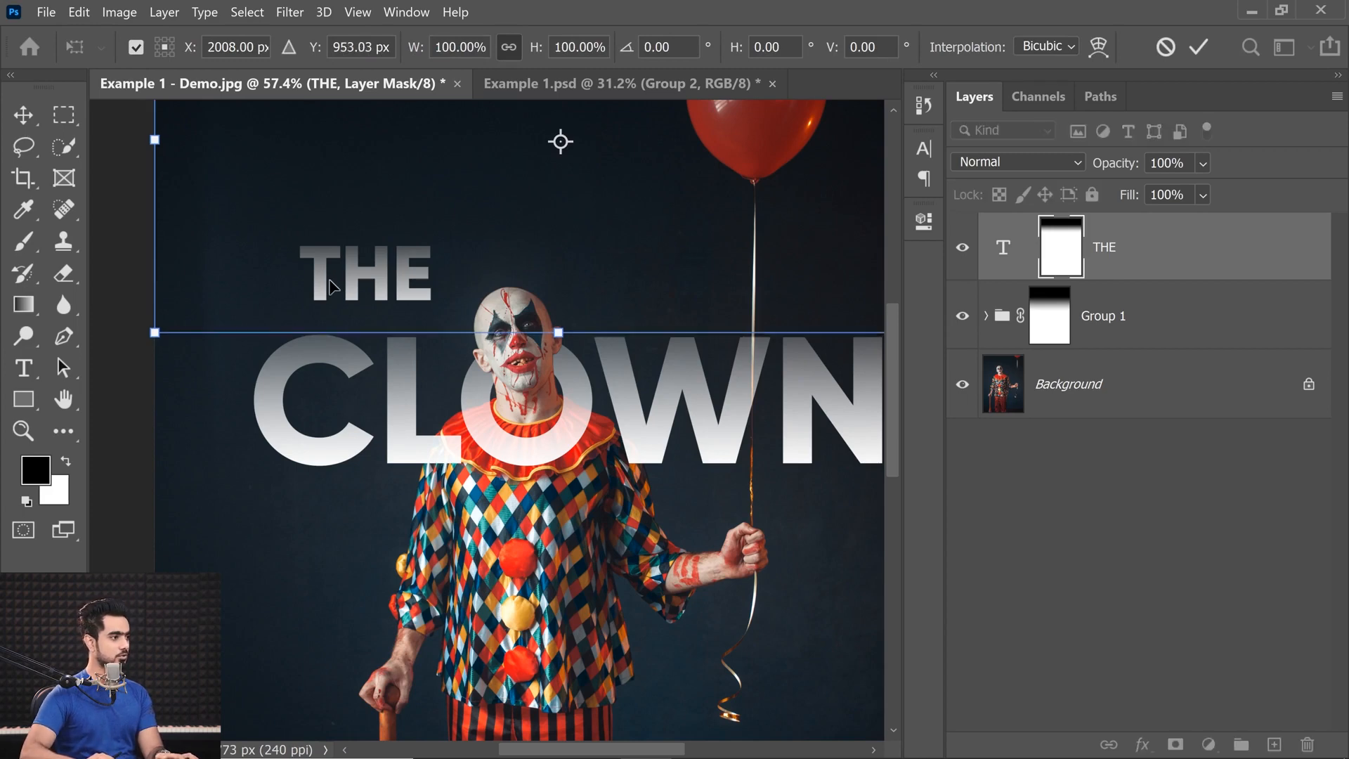
{"action": "key", "text": "Return"}
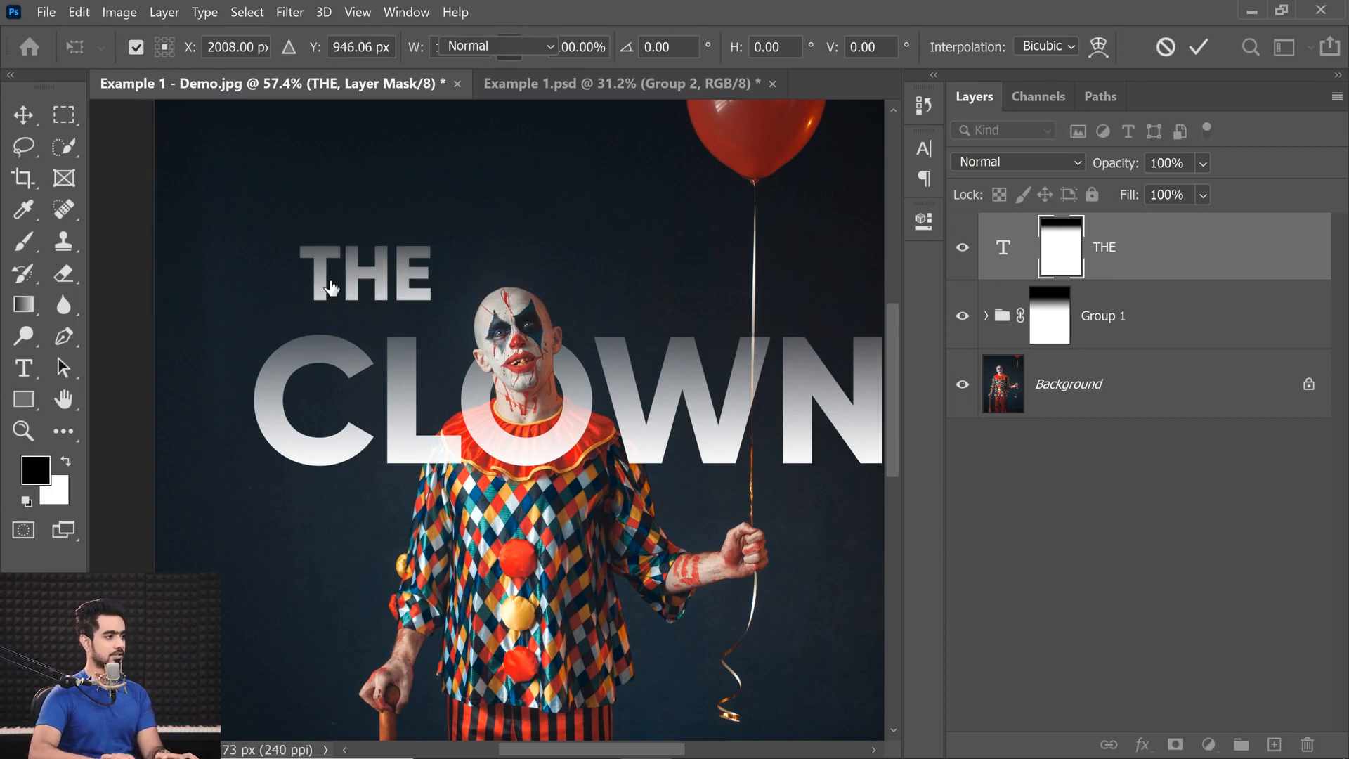
{"action": "key", "text": "g"}
Compare the whole image with the finished poster in Example 1.psd and return to Example 1 - Demo.jpg.
{"action": "key", "text": "ctrl+0"}
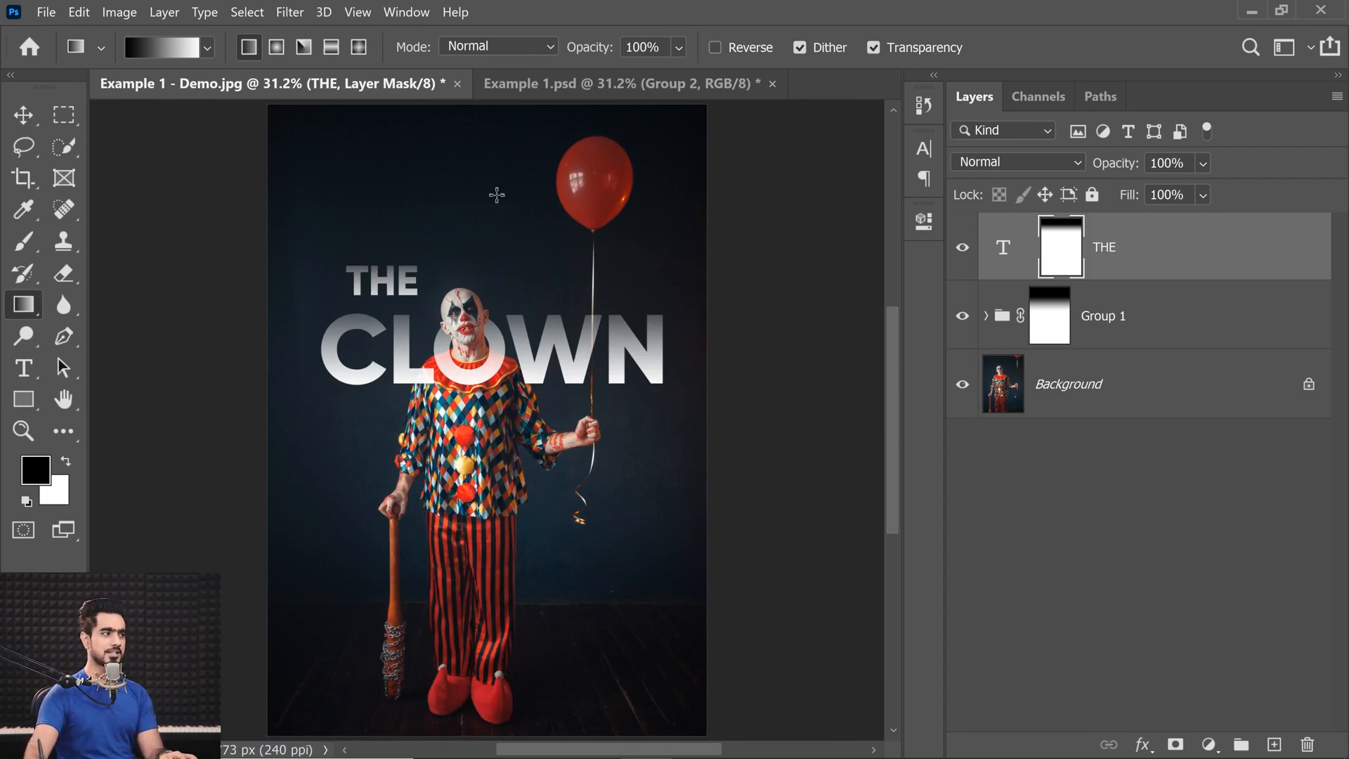
{"action": "left_click", "coordinate": [570, 82]}
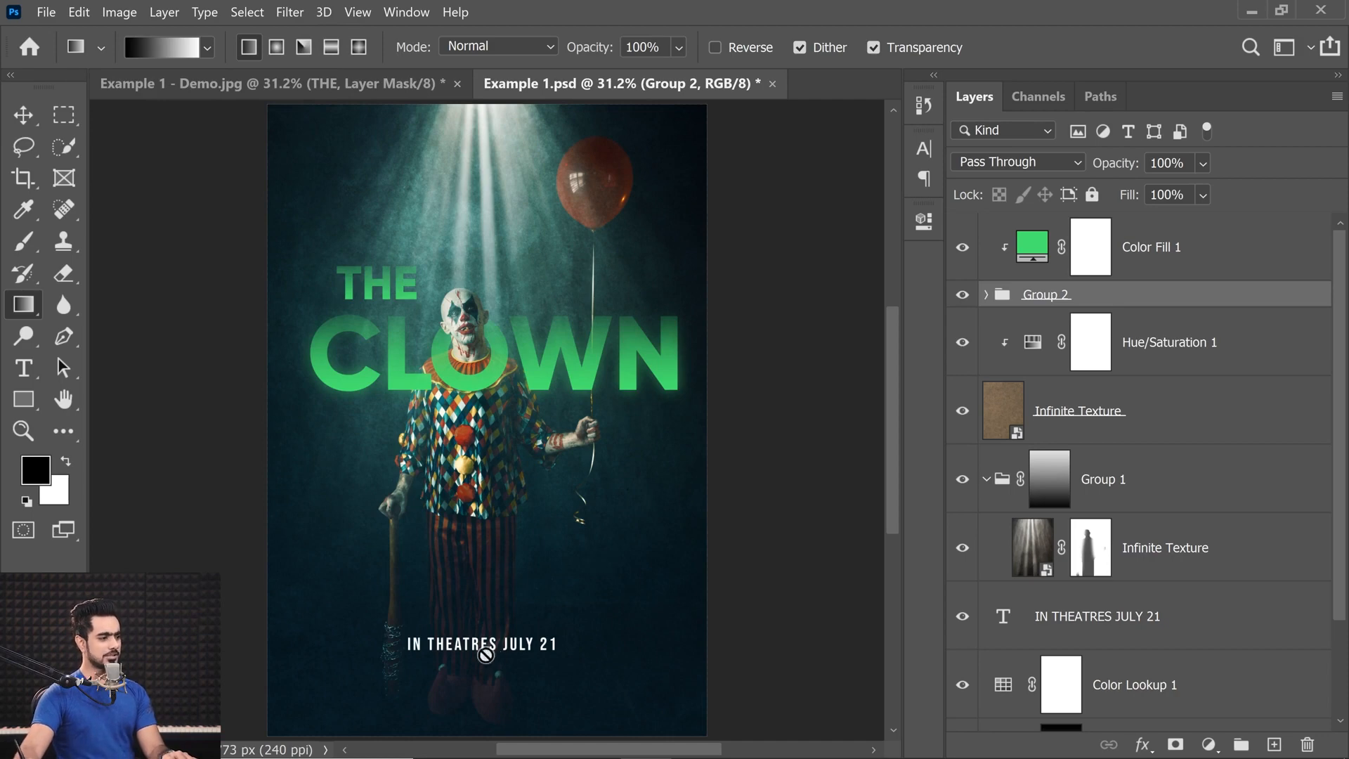
{"action": "left_click", "coordinate": [214, 84]}
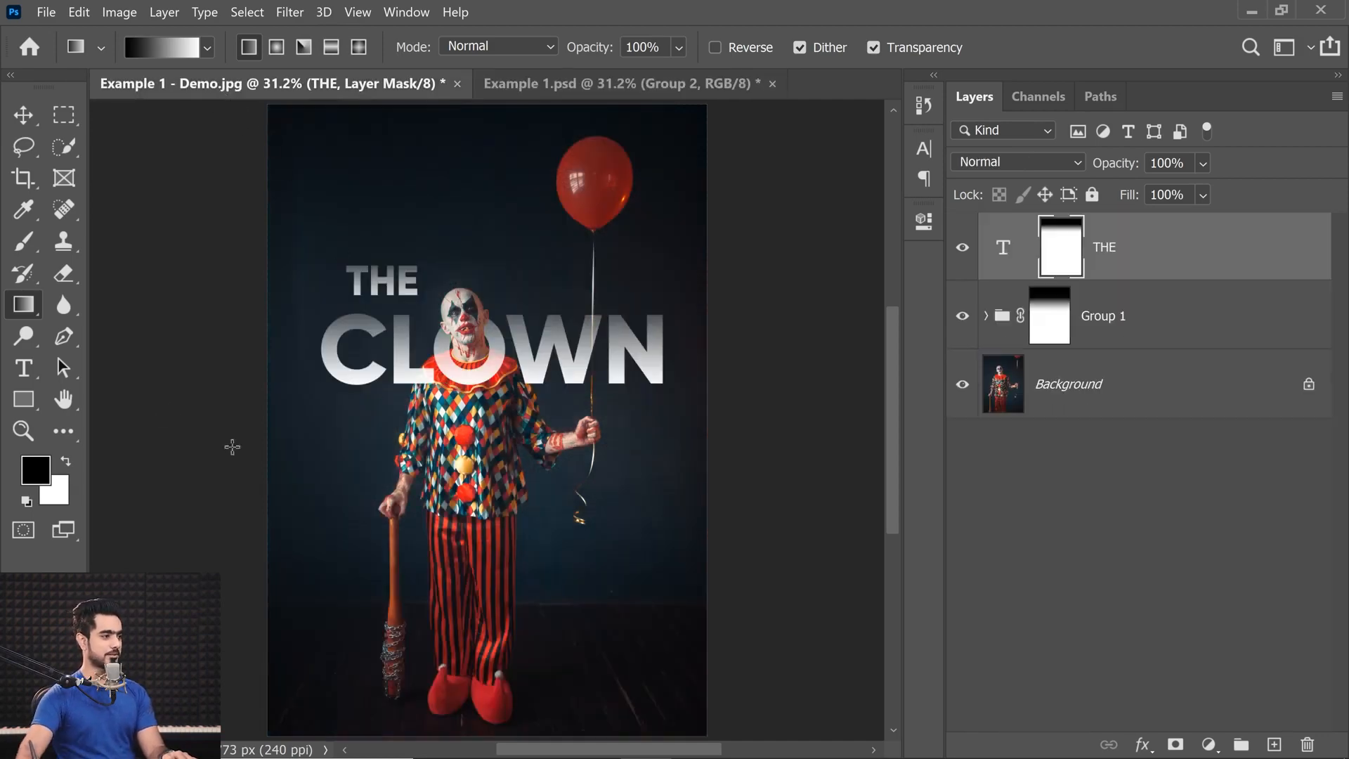
Try adding the text IN THEATRES JULY 21 over the clown's lower legs, and delete that text layer.
{"action": "left_click", "coordinate": [23, 368]}
{"action": "left_click", "coordinate": [485, 638]}
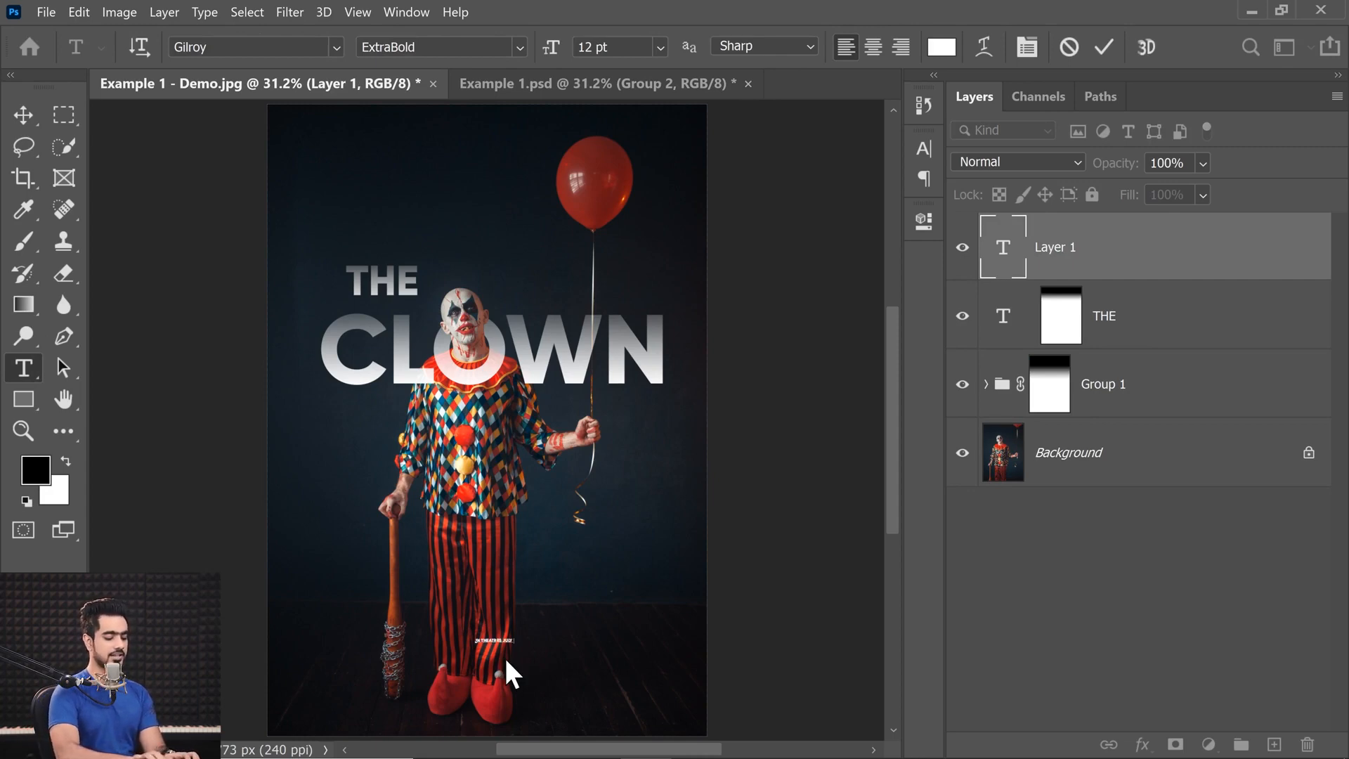
{"action": "left_click", "coordinate": [23, 115]}
{"action": "left_click_drag", "start_coordinate": [472, 515], "coordinate": [553, 597]}
{"action": "left_click_drag", "start_coordinate": [553, 597], "coordinate": [415, 379]}
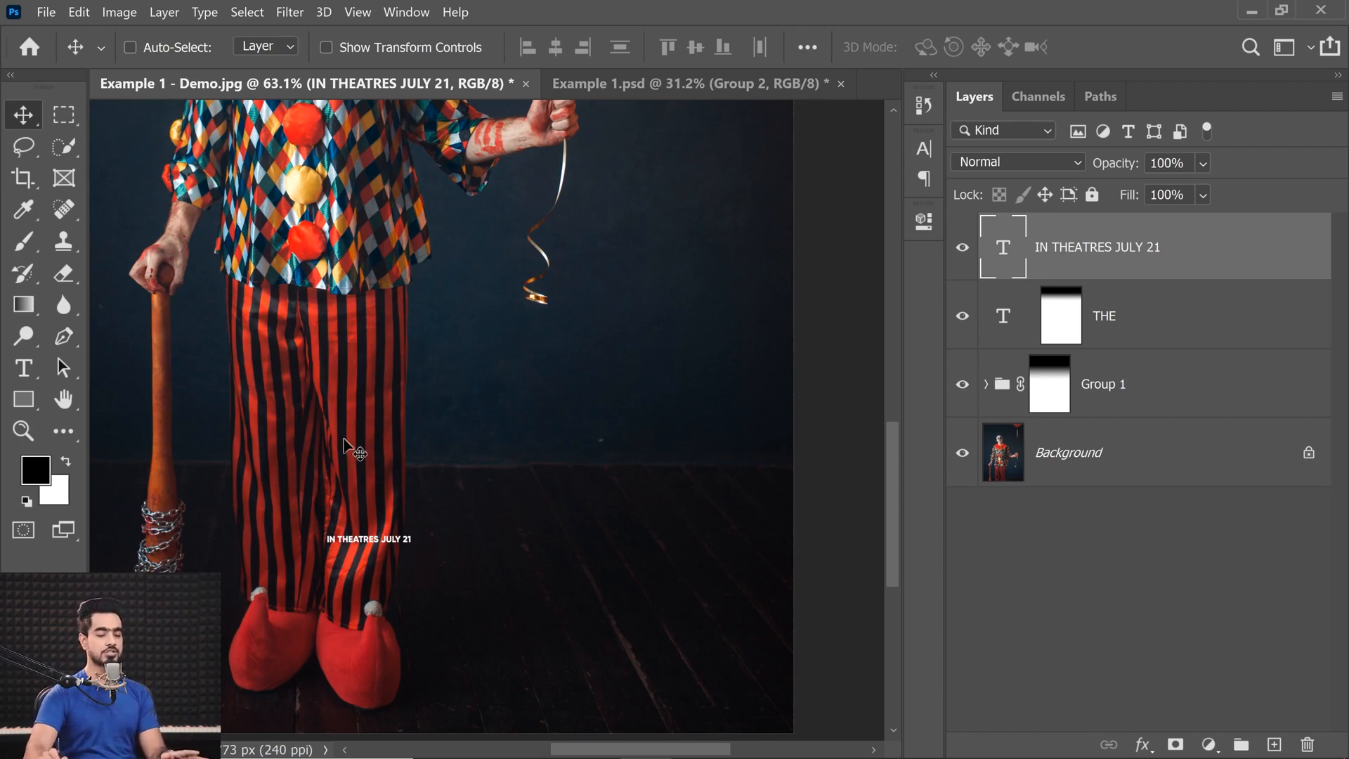
{"action": "left_click_drag", "start_coordinate": [1145, 242], "coordinate": [1308, 744]}
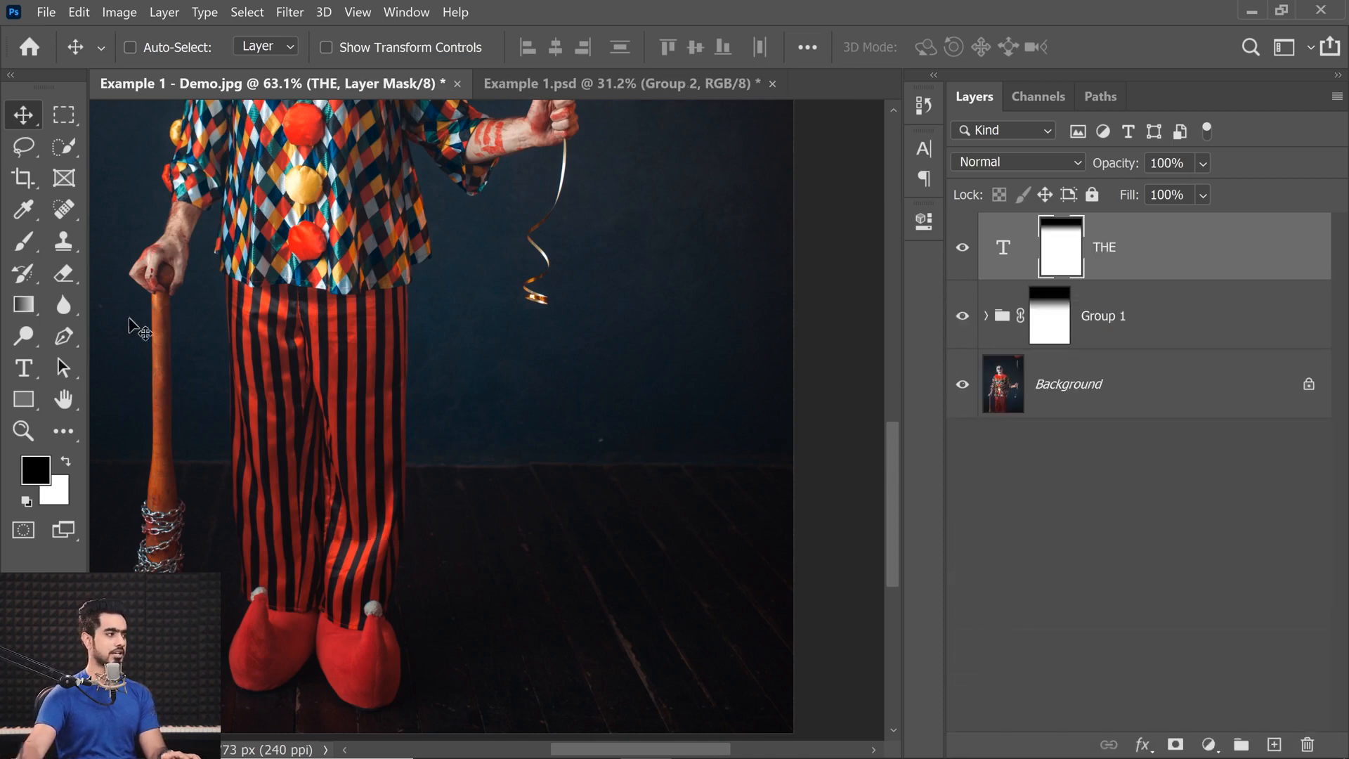
Add a new text line reading IN THEATRES JULY 21 over the clown's lower legs.
{"action": "left_click", "coordinate": [21, 372]}
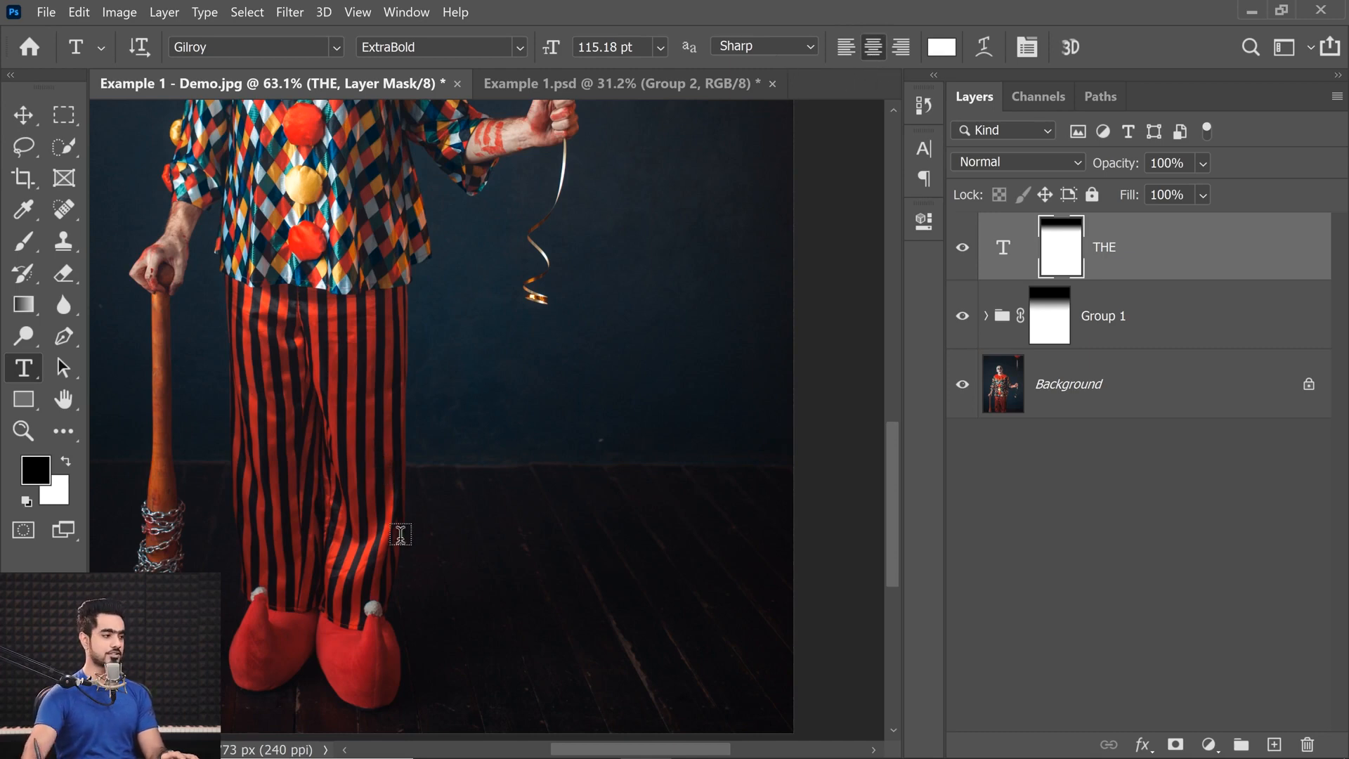
{"action": "left_click", "coordinate": [367, 552]}
{"action": "type", "text": "IN THEATRE"}
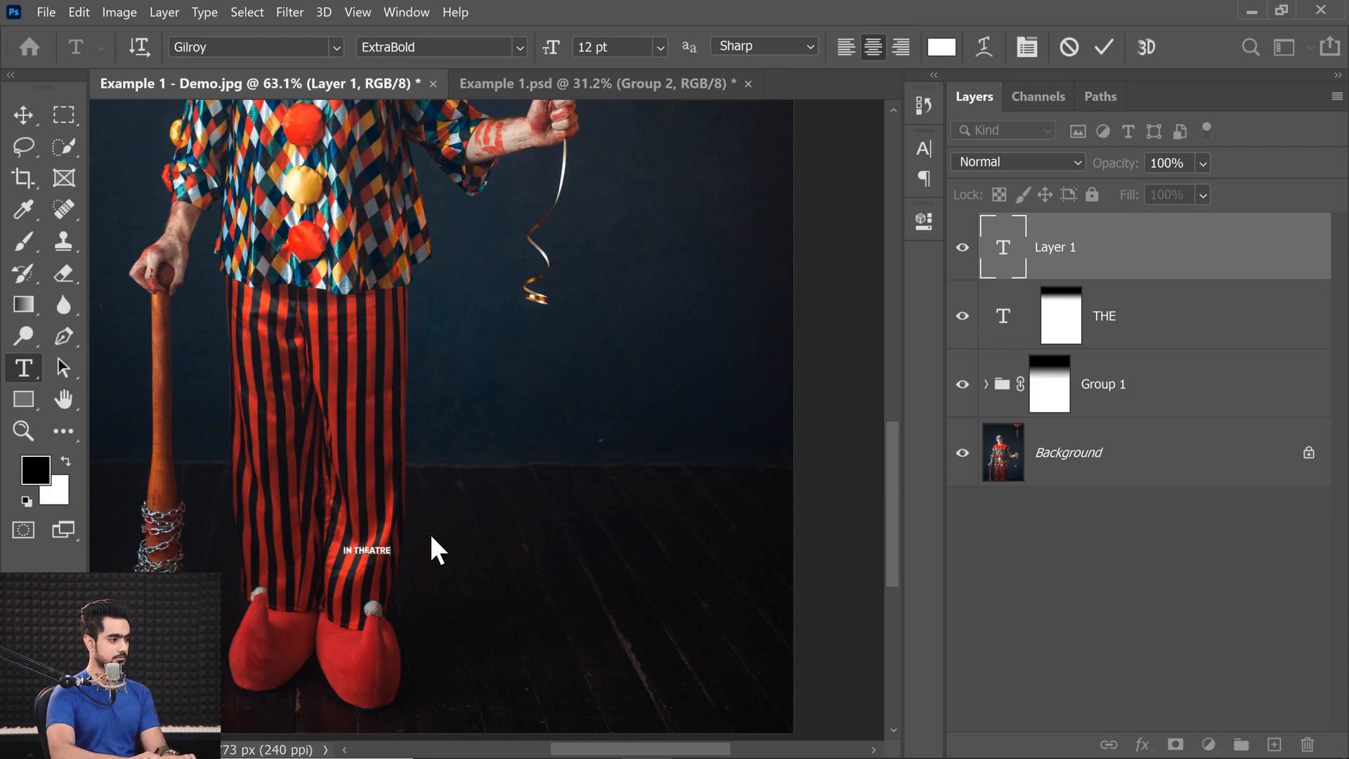
{"action": "type", "text": "S JULY 21"}
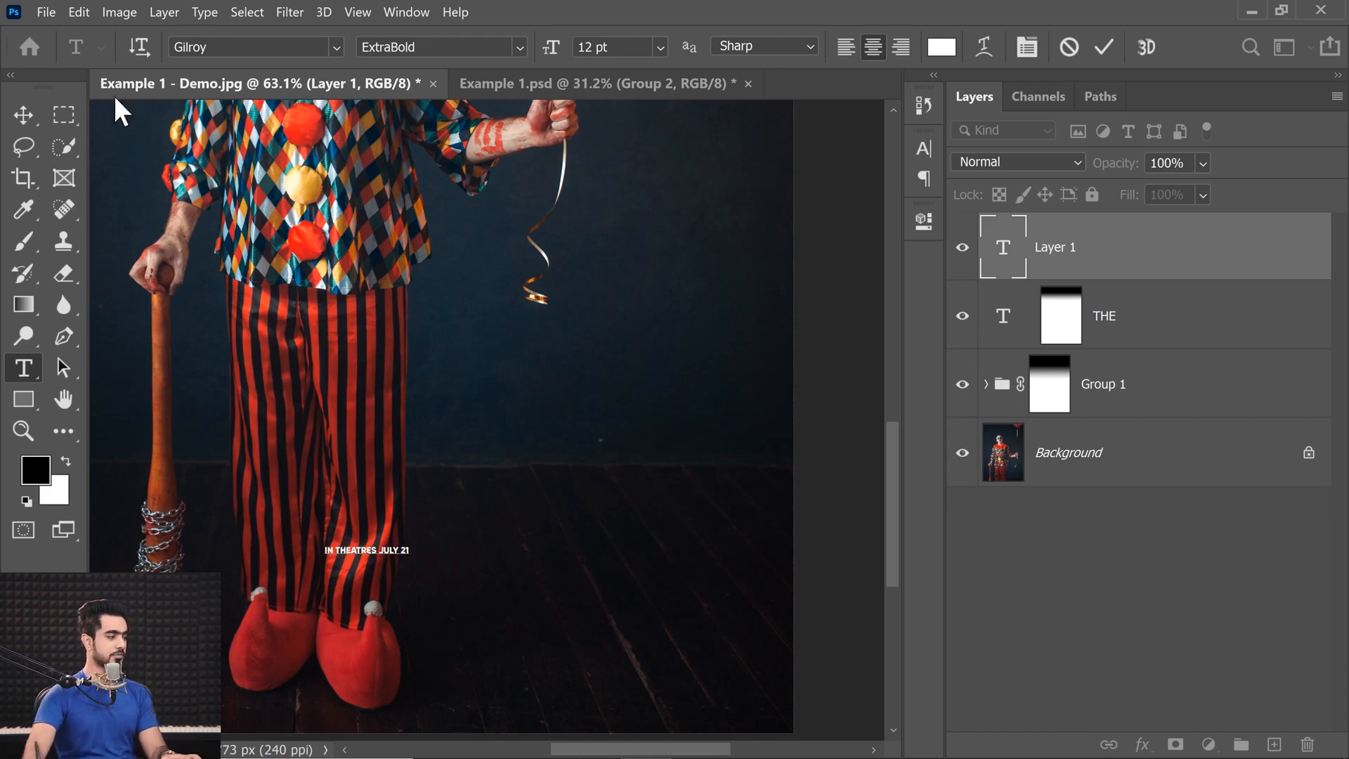
Change the font of the whole IN THEATRES JULY 21 line to Bebas Neue Bold.
{"action": "key", "text": "ctrl+a"}
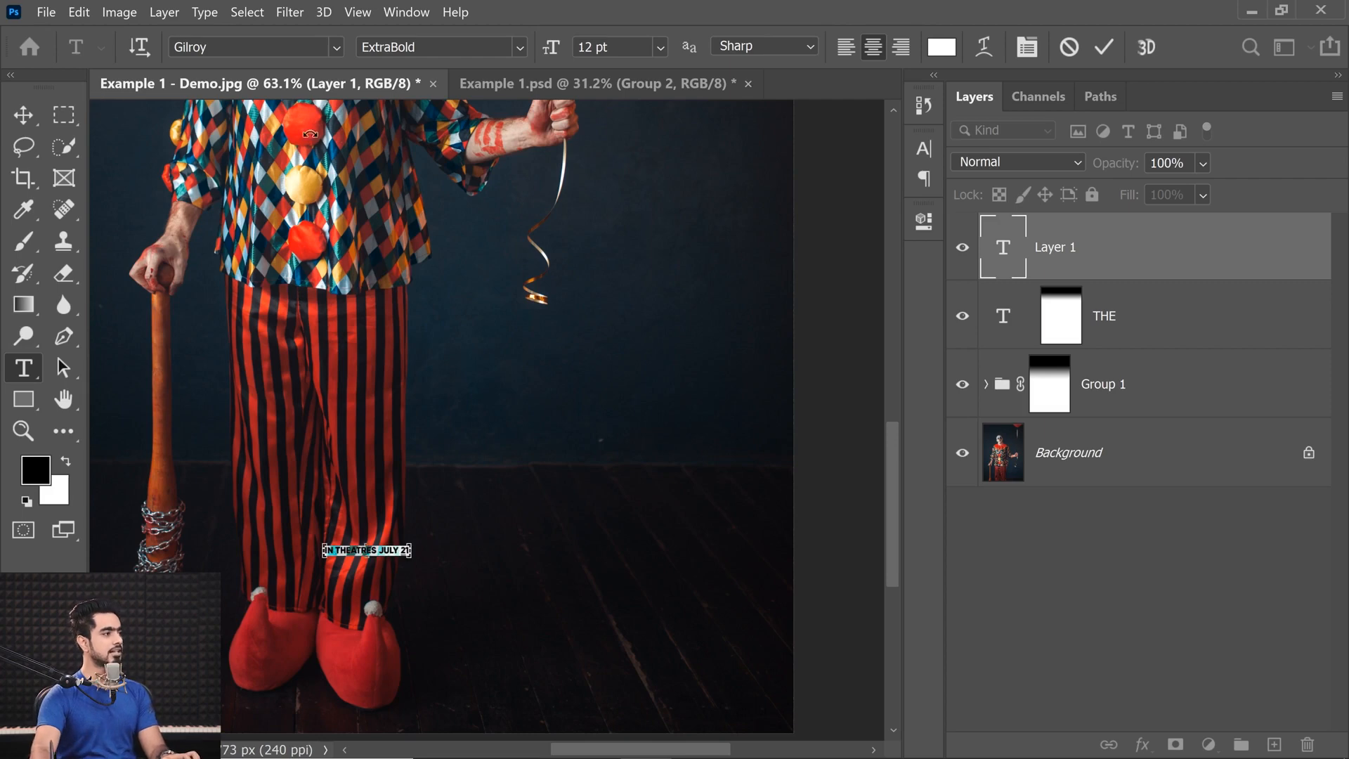
{"action": "left_click", "coordinate": [221, 50]}
{"action": "type", "text": "Bebas Neue"}
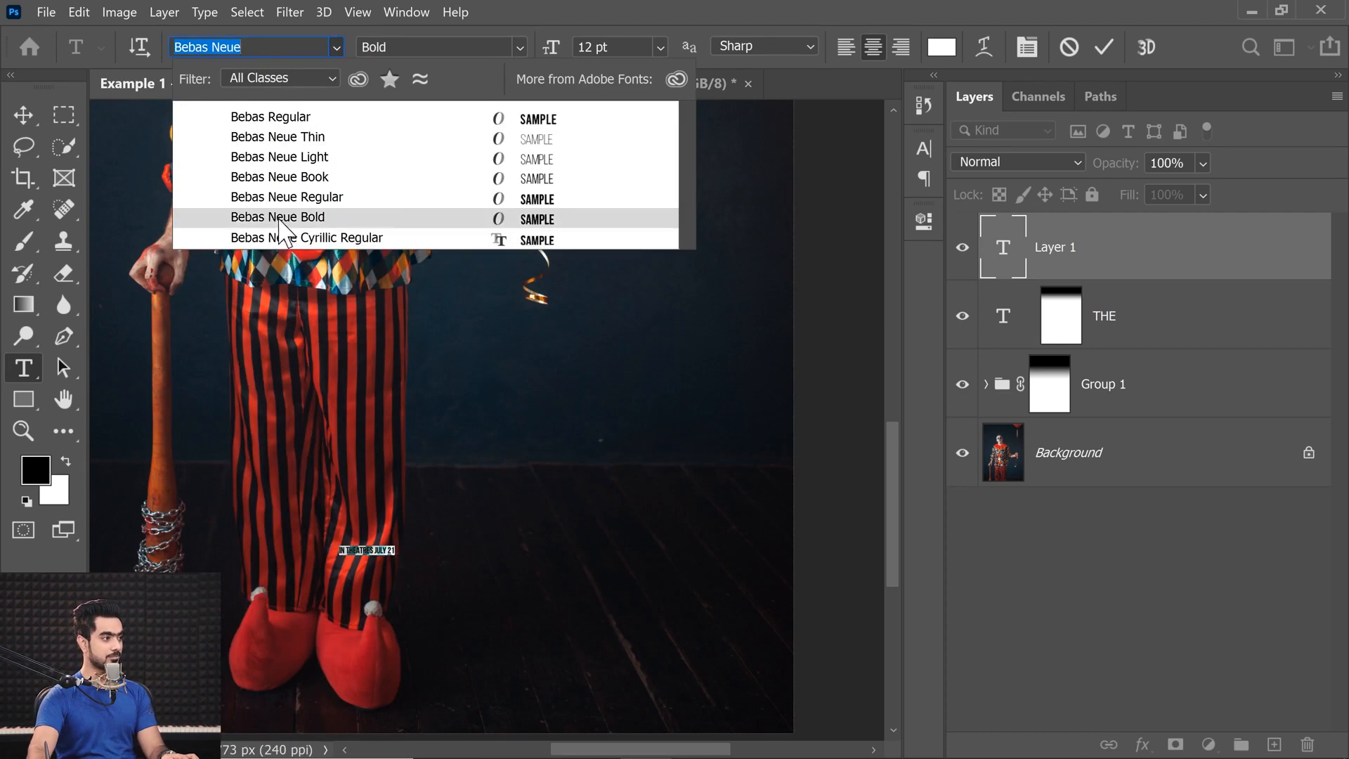
{"action": "left_click", "coordinate": [285, 217]}
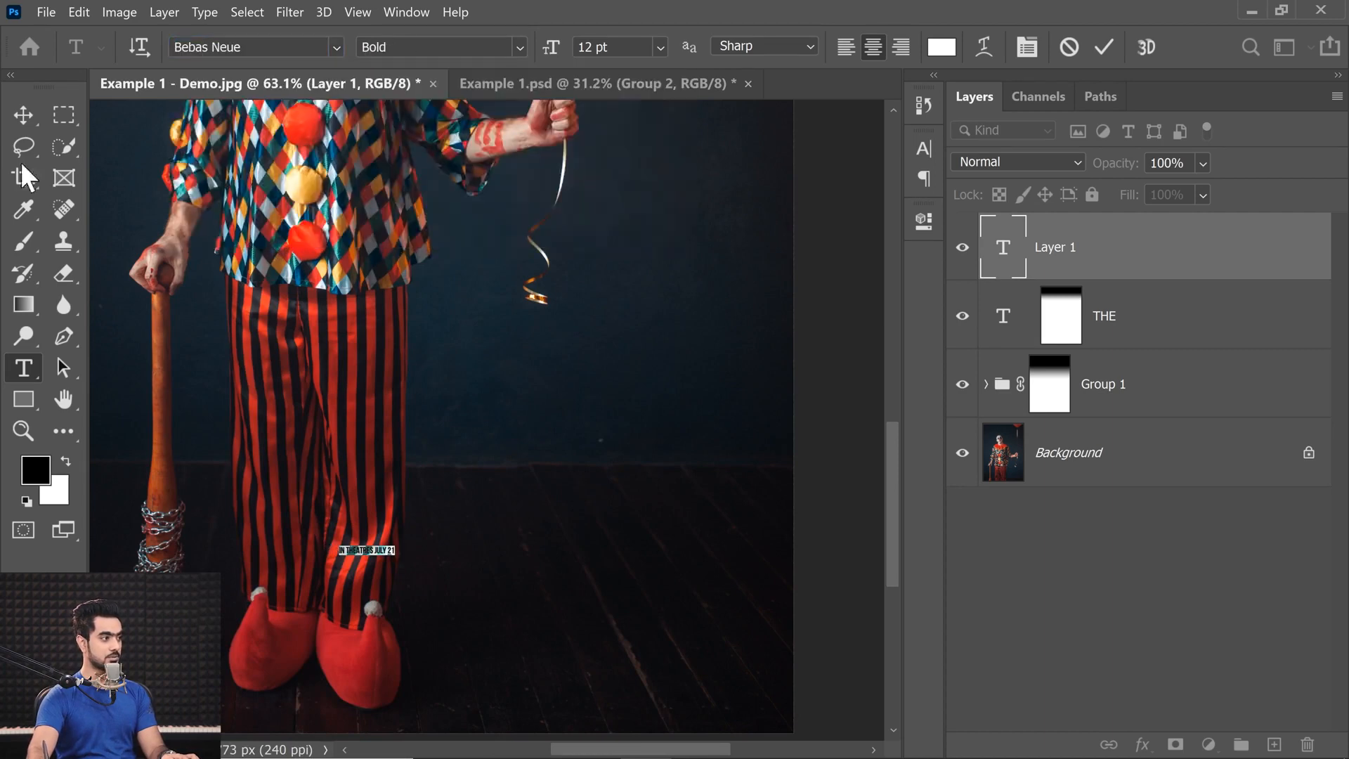
Enlarge the IN THEATRES JULY 21 text to about 544% with Free Transform.
{"action": "left_click", "coordinate": [24, 116]}
{"action": "key", "text": "ctrl+t"}
{"action": "left_click_drag", "start_coordinate": [401, 567], "coordinate": [515, 614]}
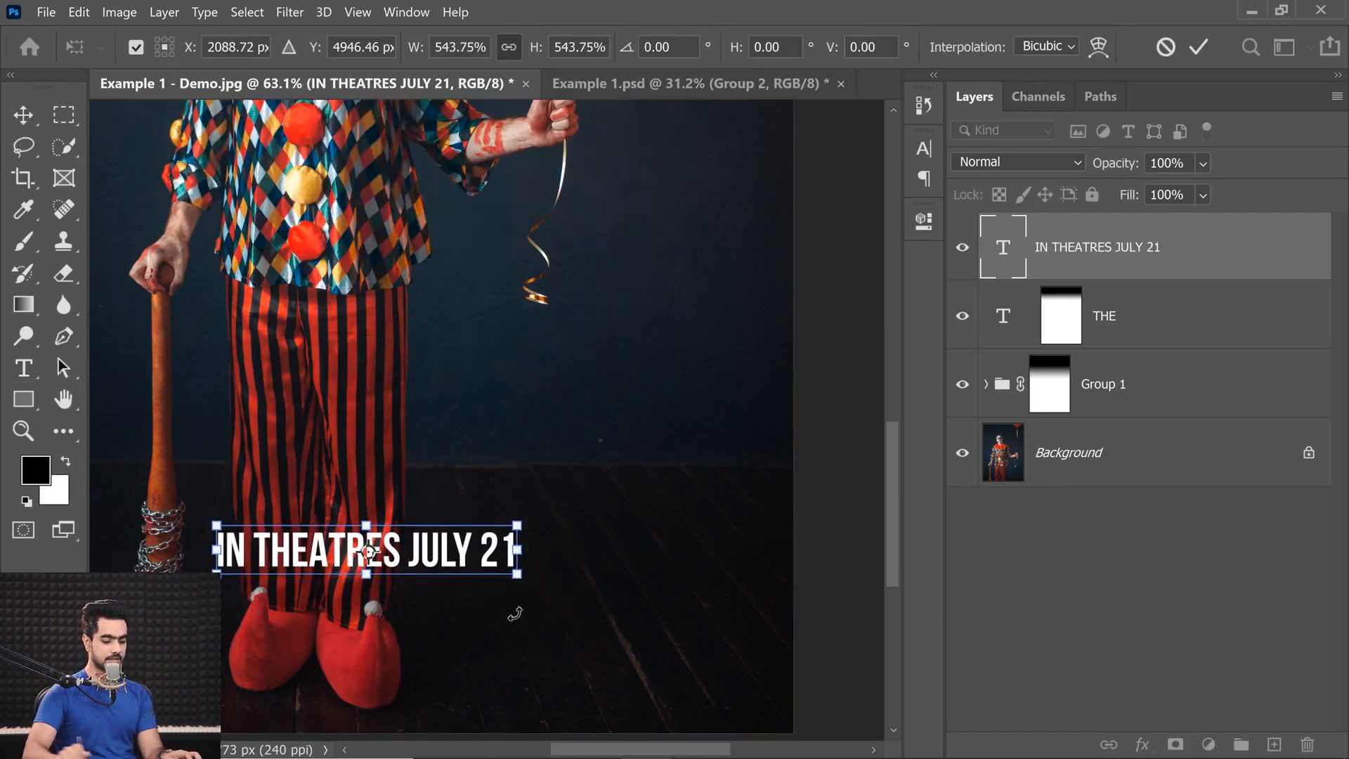
{"action": "key", "text": "Return"}
{"action": "key", "text": "ctrl+0"}
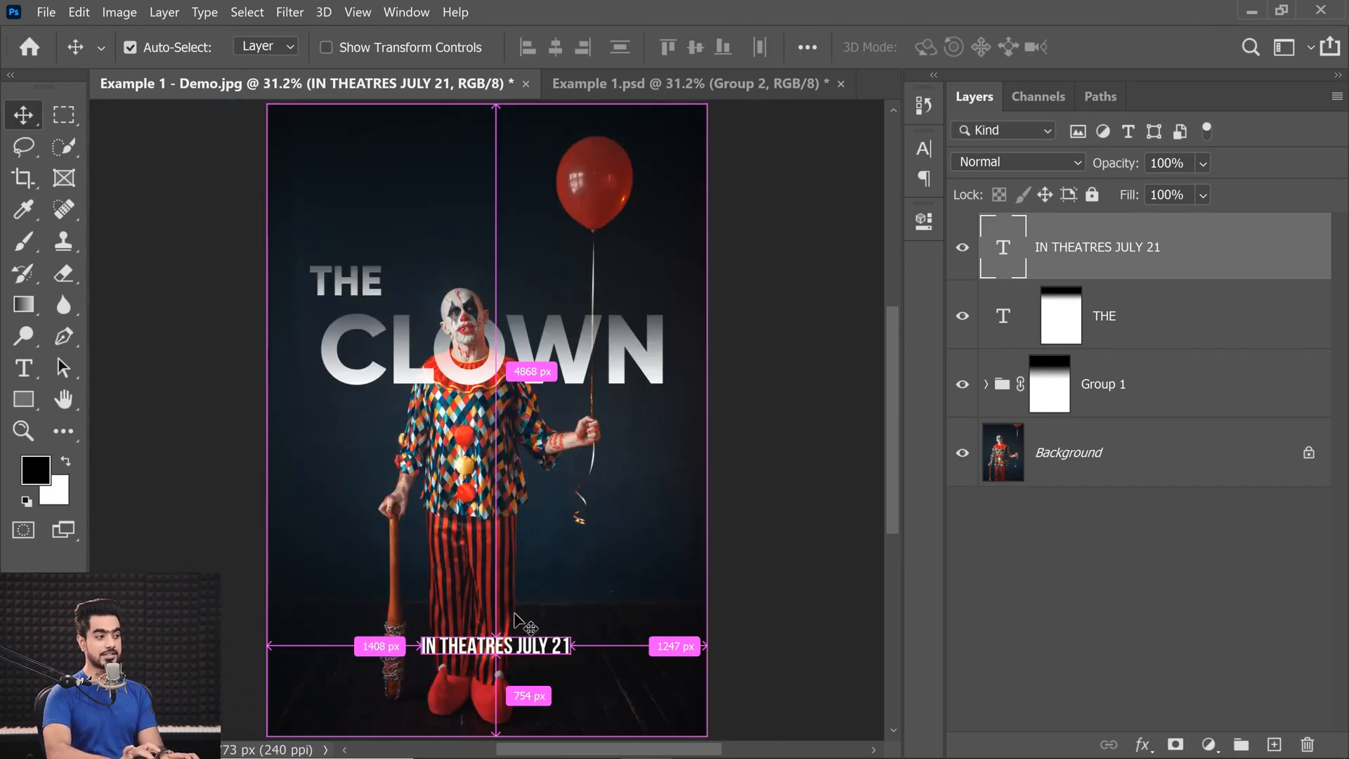
Centre the IN THEATRES JULY 21 text horizontally on the canvas and clear the selection.
{"action": "key", "text": "ctrl+a"}
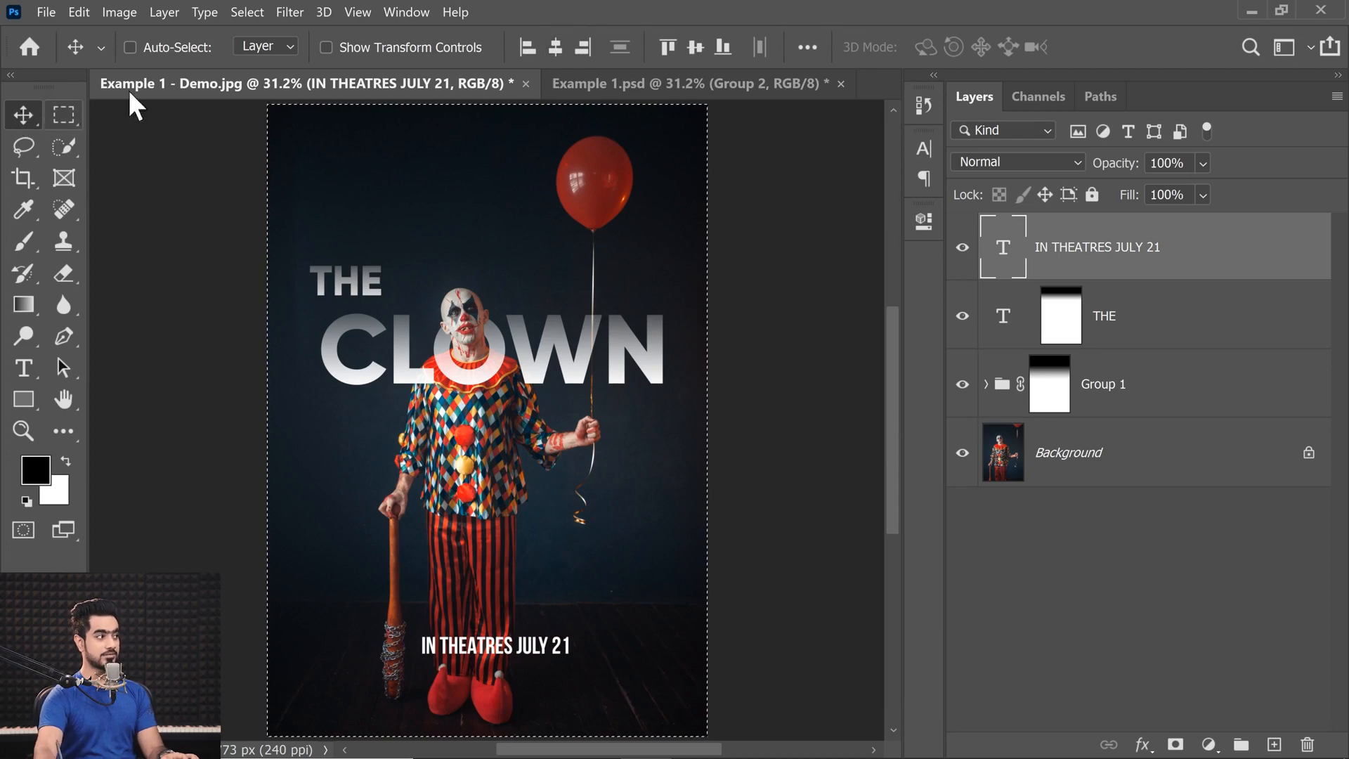
{"action": "left_click", "coordinate": [555, 48]}
{"action": "key", "text": "ctrl+d"}
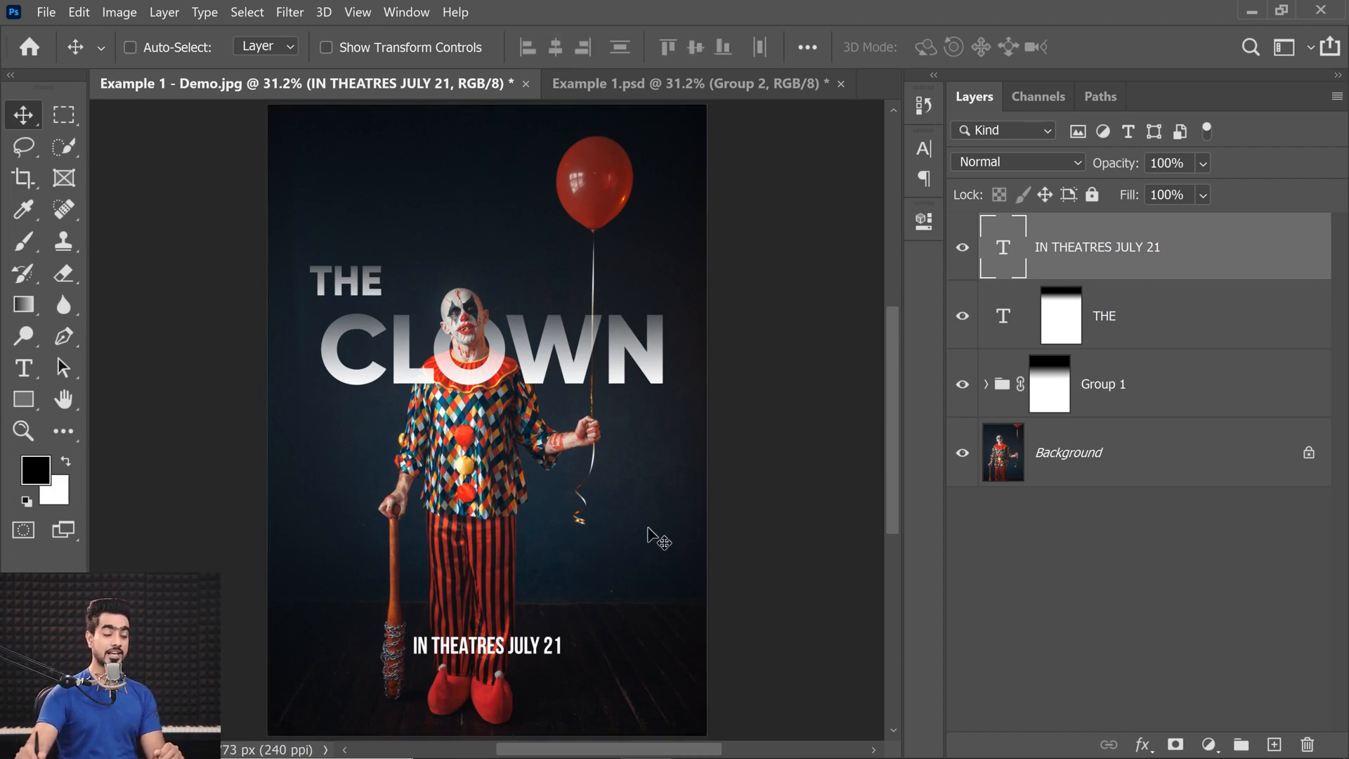
Try replacing the date in the theatre line with NOVEMBER 20, and undo the text edit.
{"action": "left_click", "coordinate": [36, 370]}
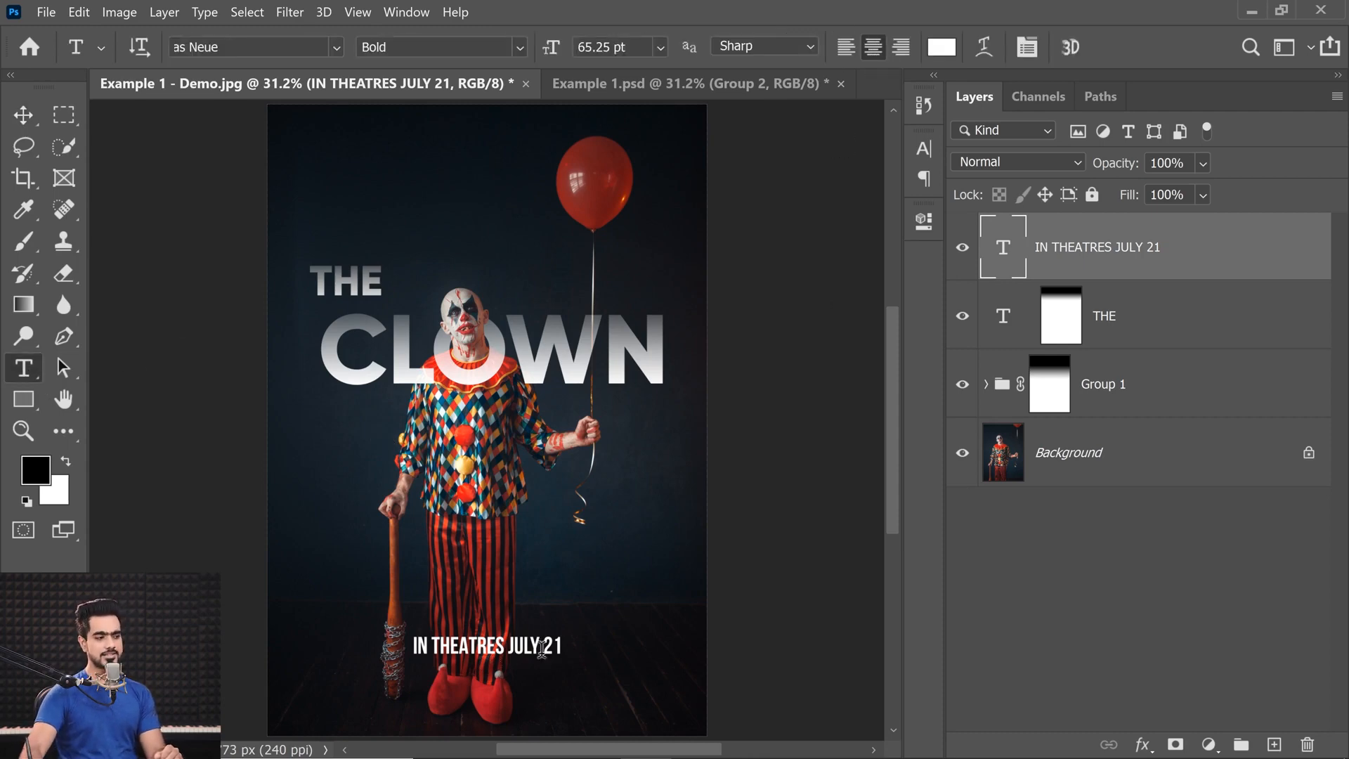
{"action": "double_click", "coordinate": [1007, 255]}
{"action": "left_click", "coordinate": [511, 647]}
{"action": "left_click_drag", "start_coordinate": [511, 647], "coordinate": [586, 630]}
{"action": "type", "text": "N"}
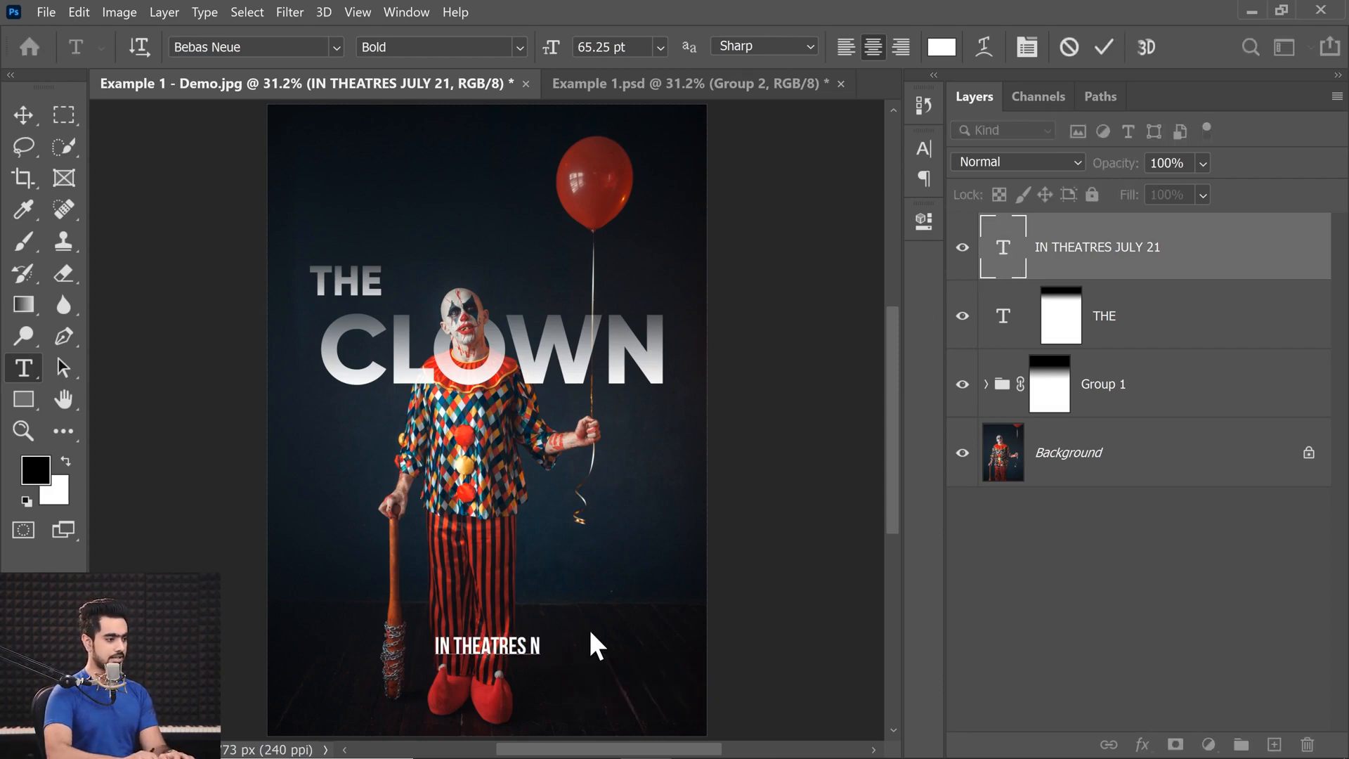
{"action": "type", "text": "OVEMBE"}
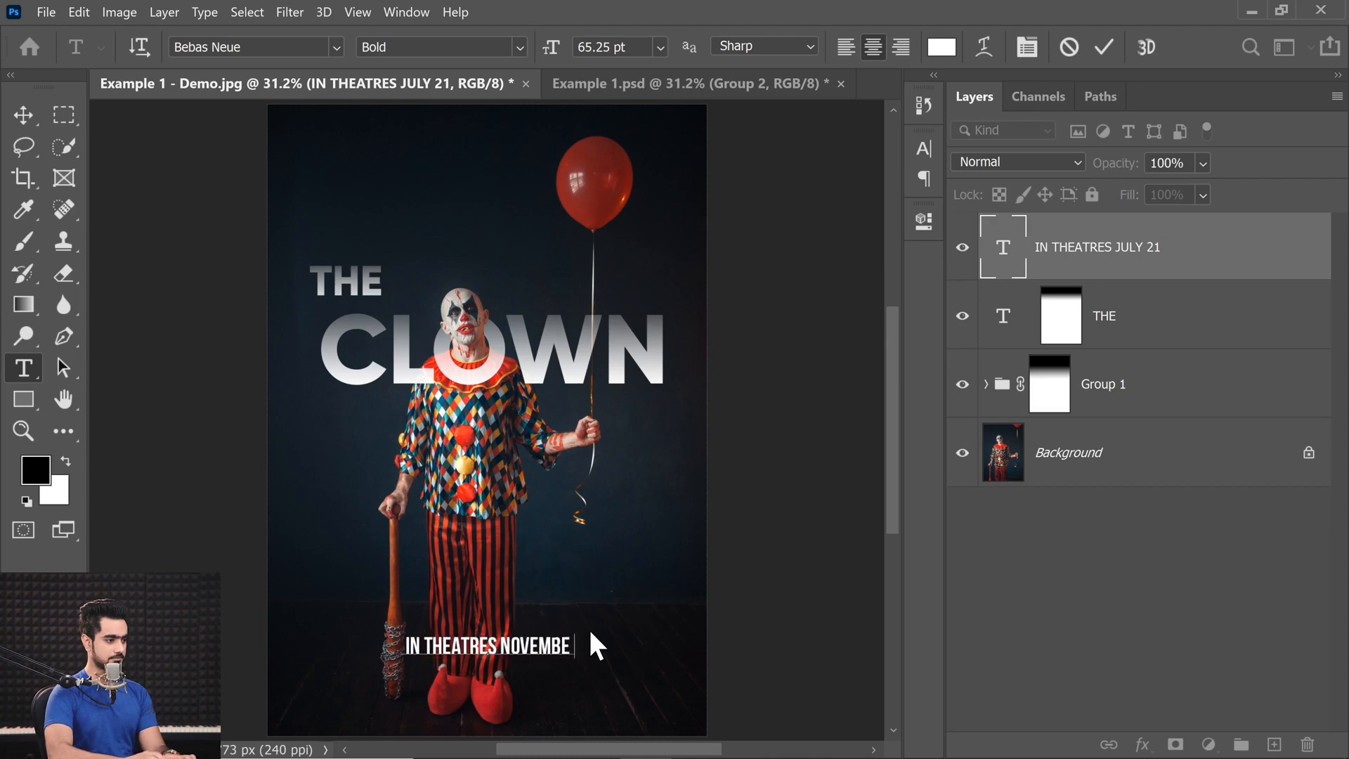
{"action": "type", "text": "R 20"}
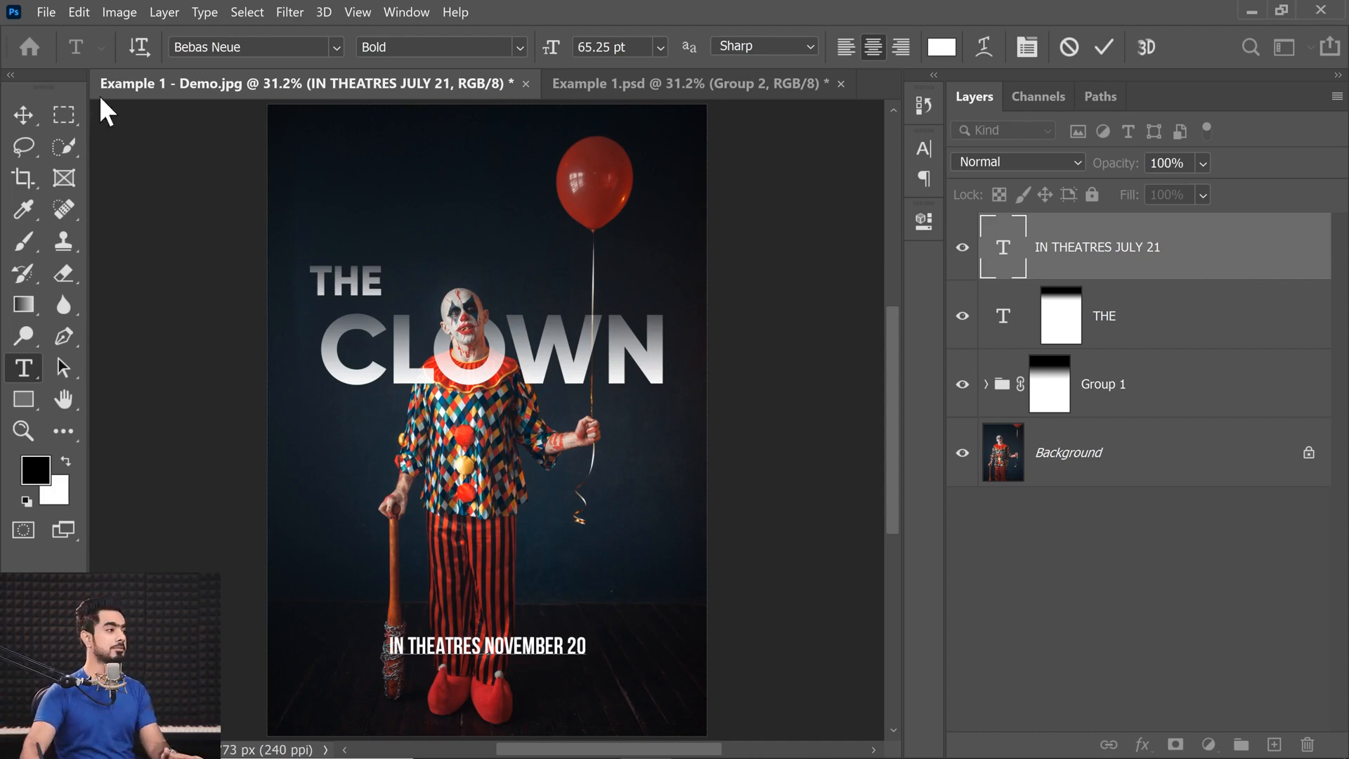
{"action": "left_click", "coordinate": [23, 116]}
{"action": "key", "text": "ctrl+z"}
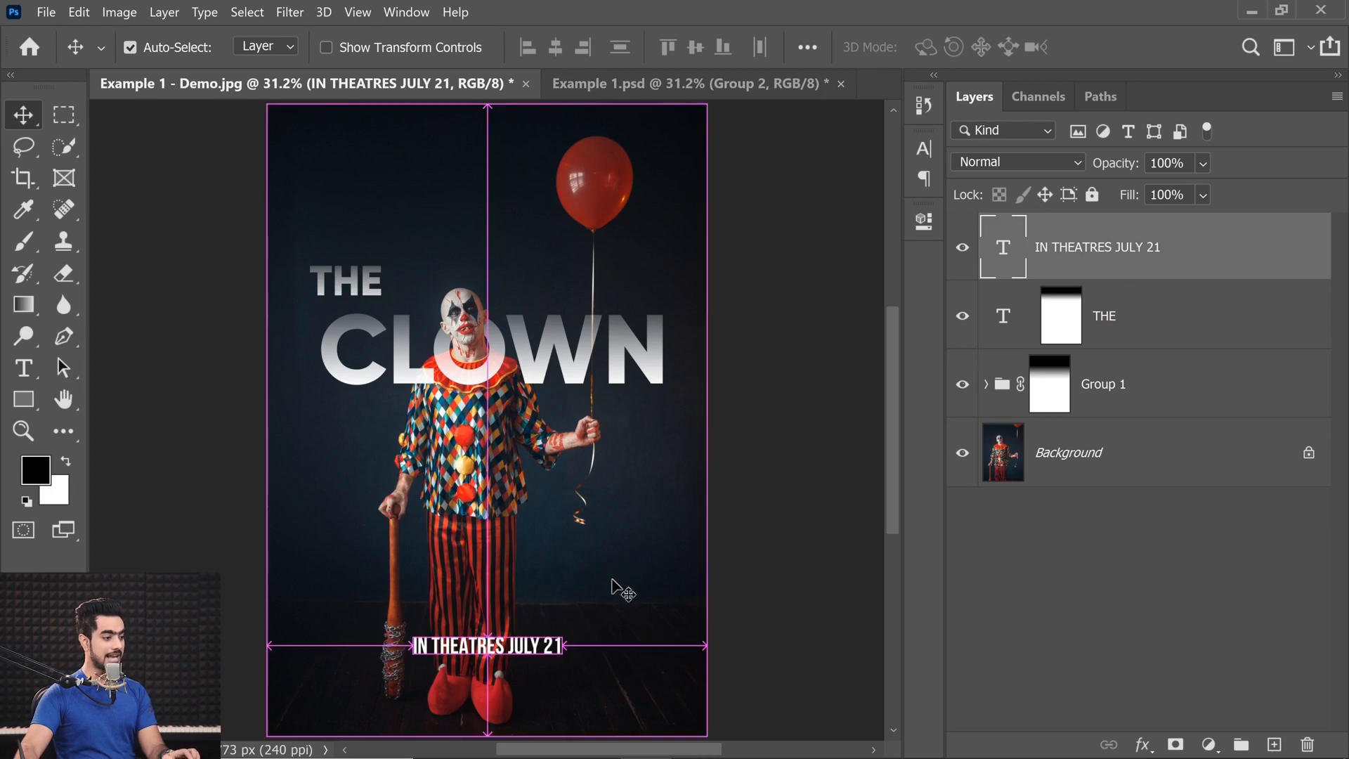
Left-align the paragraph of the IN THEATRES JULY 21 text and centre the layer horizontally on the canvas.
{"action": "double_click", "coordinate": [1014, 258]}
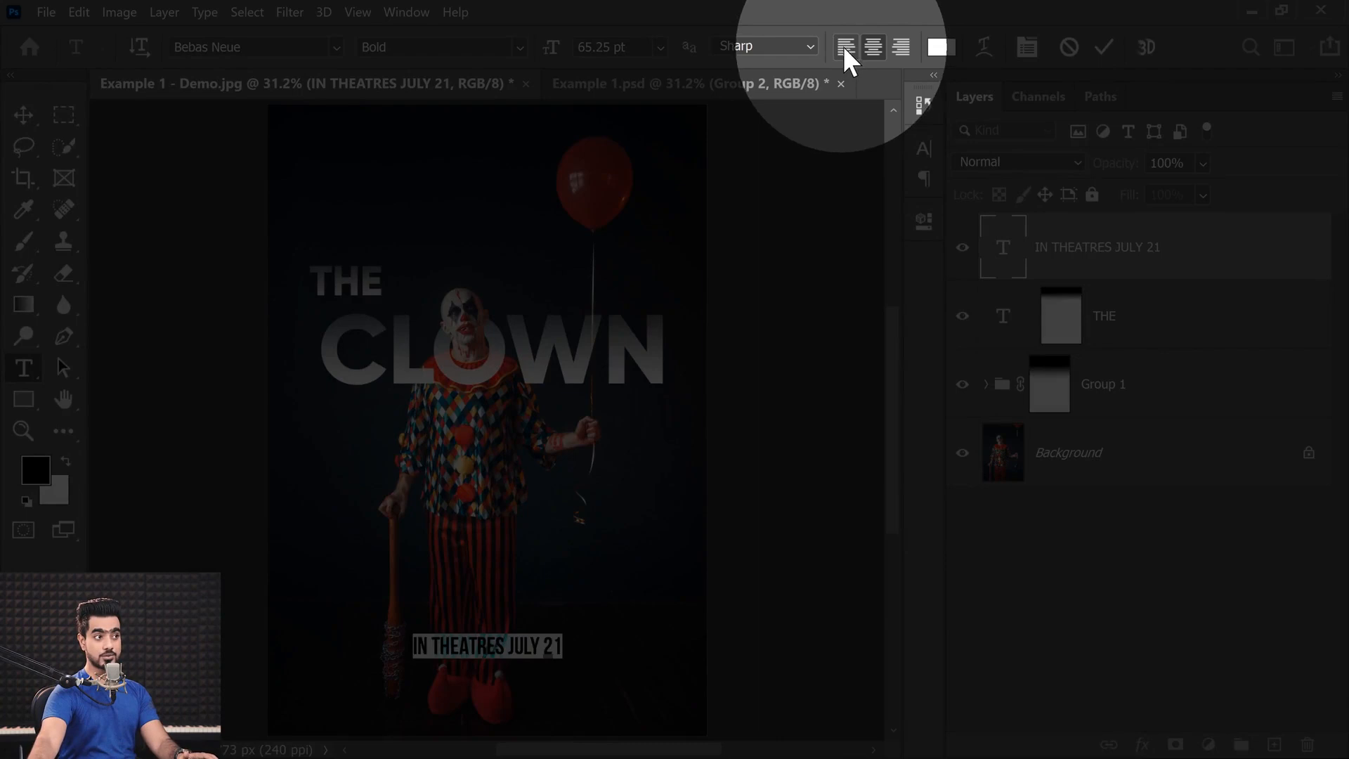
{"action": "left_click", "coordinate": [846, 47]}
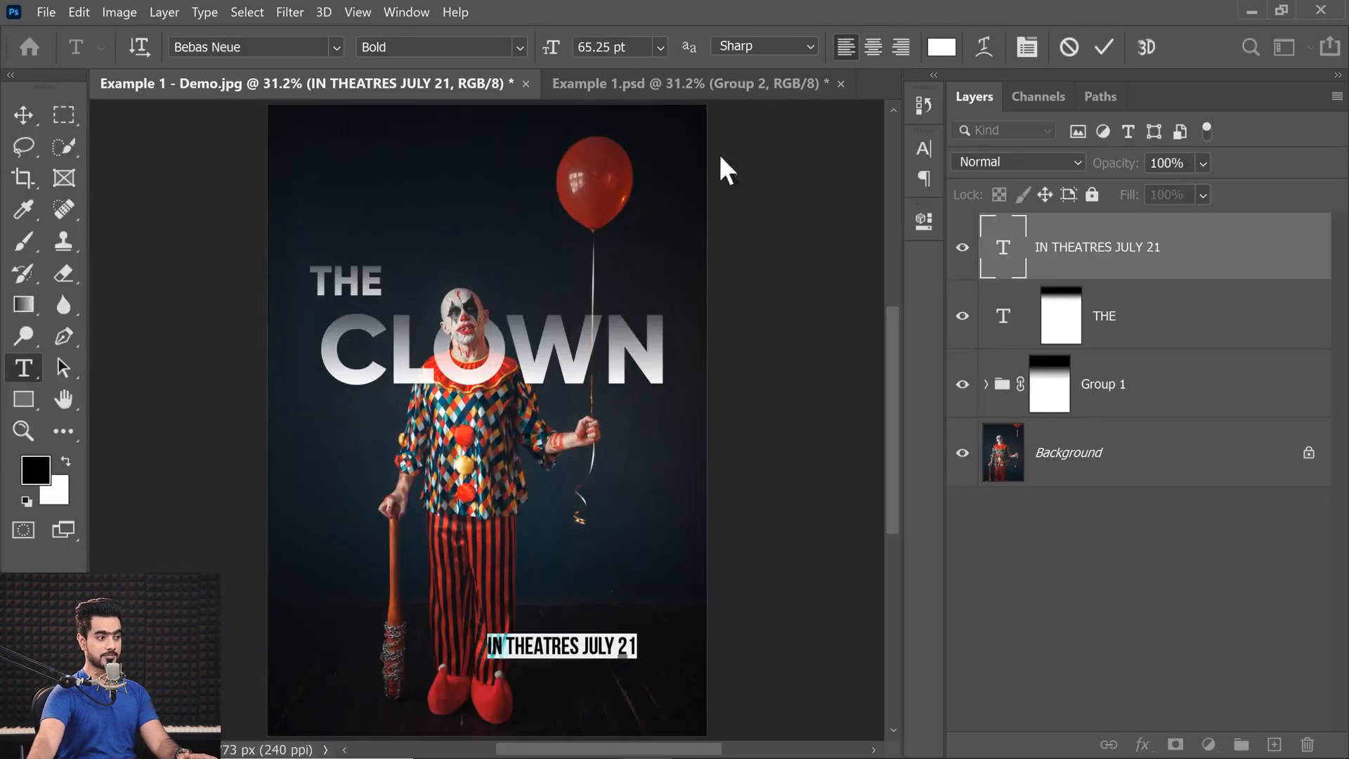
{"action": "key", "text": "ctrl"}
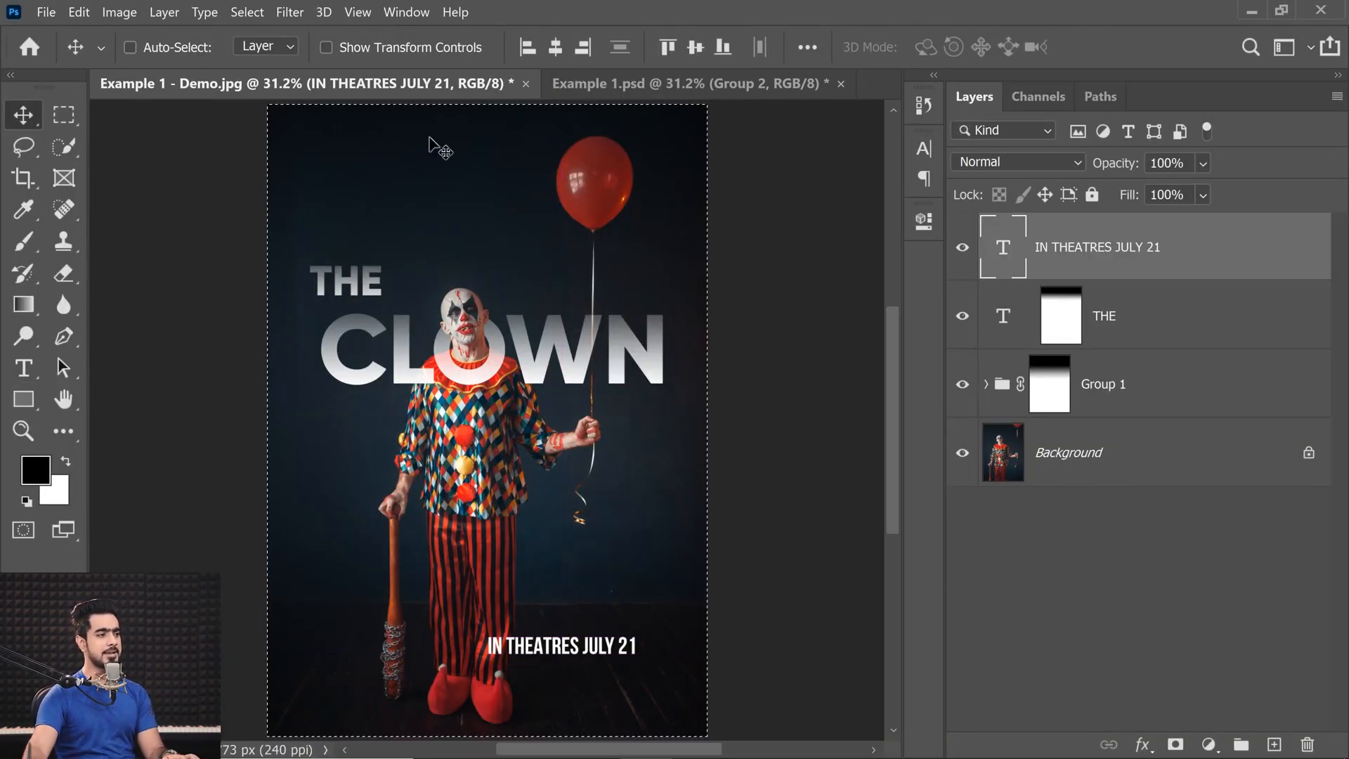
{"action": "left_click", "coordinate": [555, 46]}
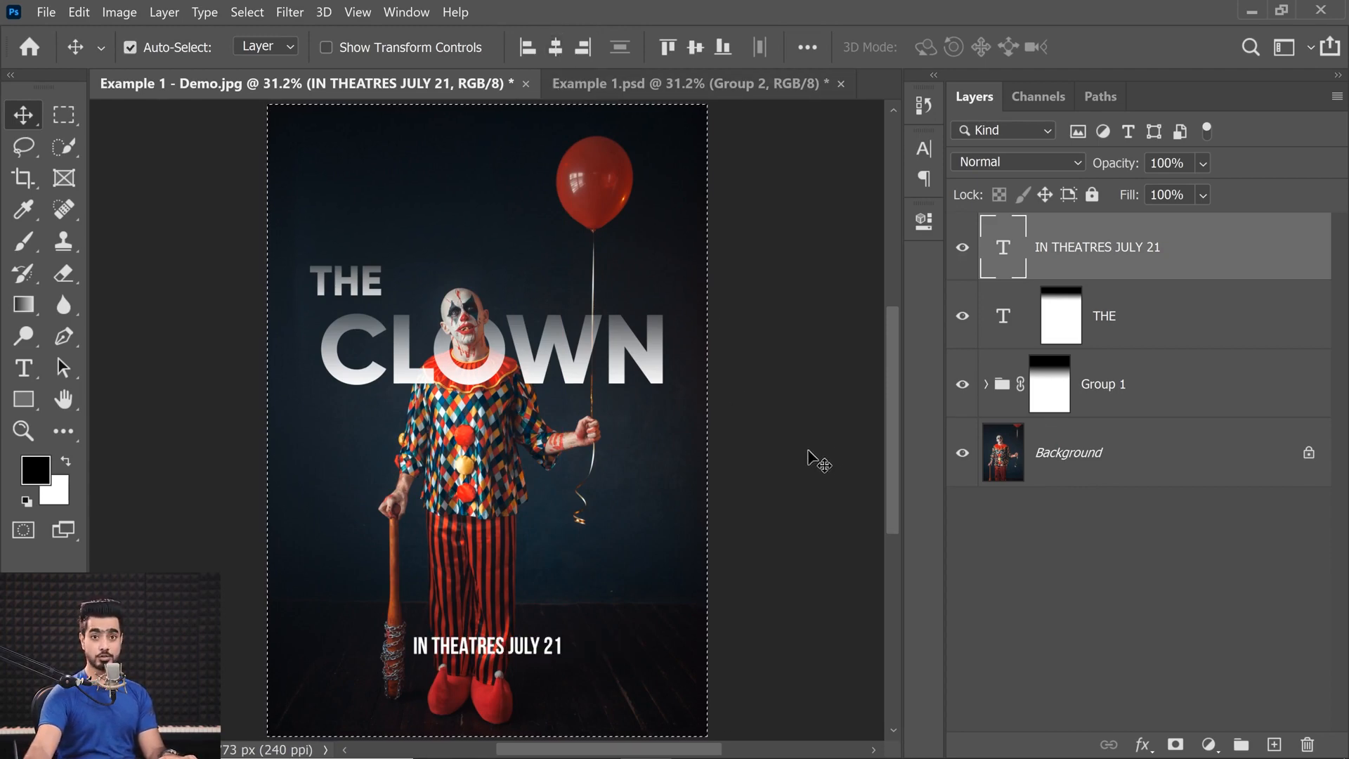
{"action": "key", "text": "ctrl+d"}
Replace the date in the left-aligned theatre line with NOVEMBER 21 2020 2iurg to test how the text grows.
{"action": "double_click", "coordinate": [1004, 247]}
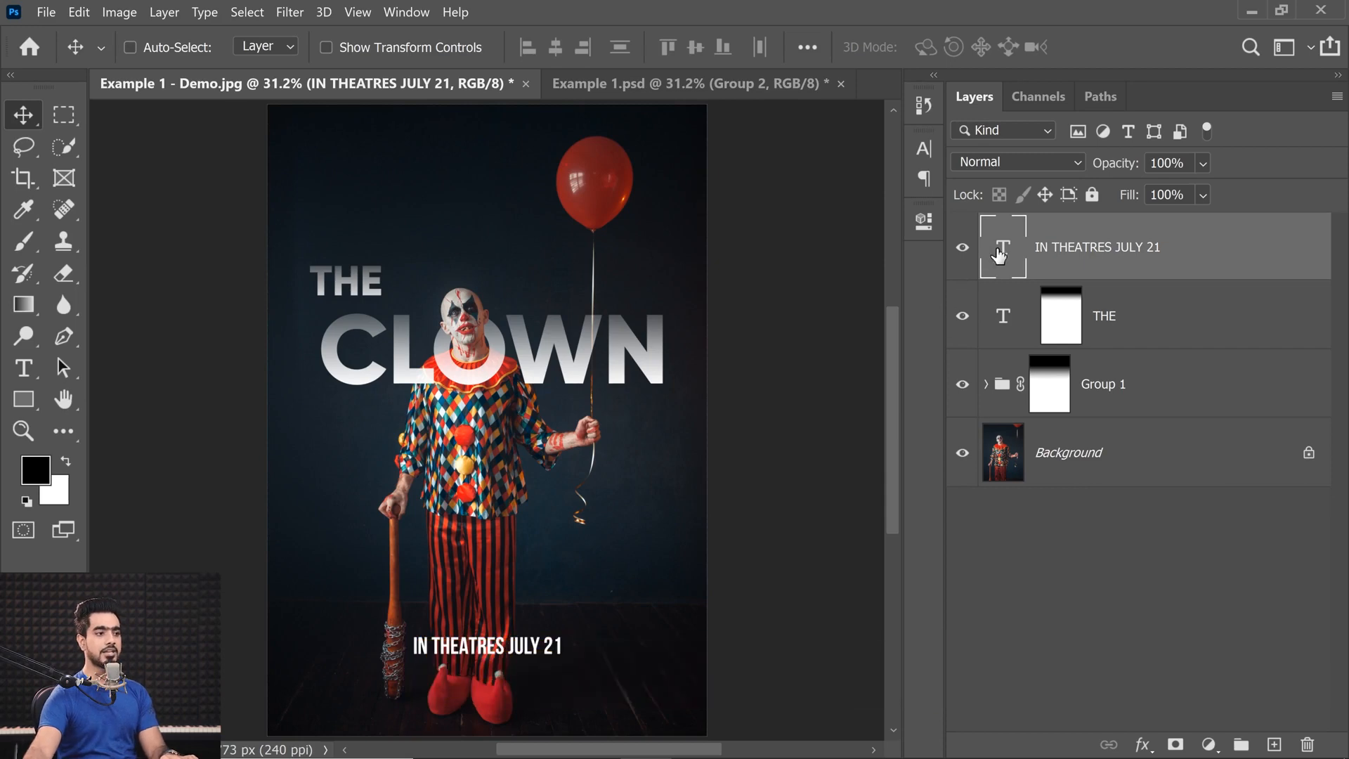
{"action": "left_click", "coordinate": [513, 644]}
{"action": "left_click_drag", "start_coordinate": [512, 644], "coordinate": [613, 630]}
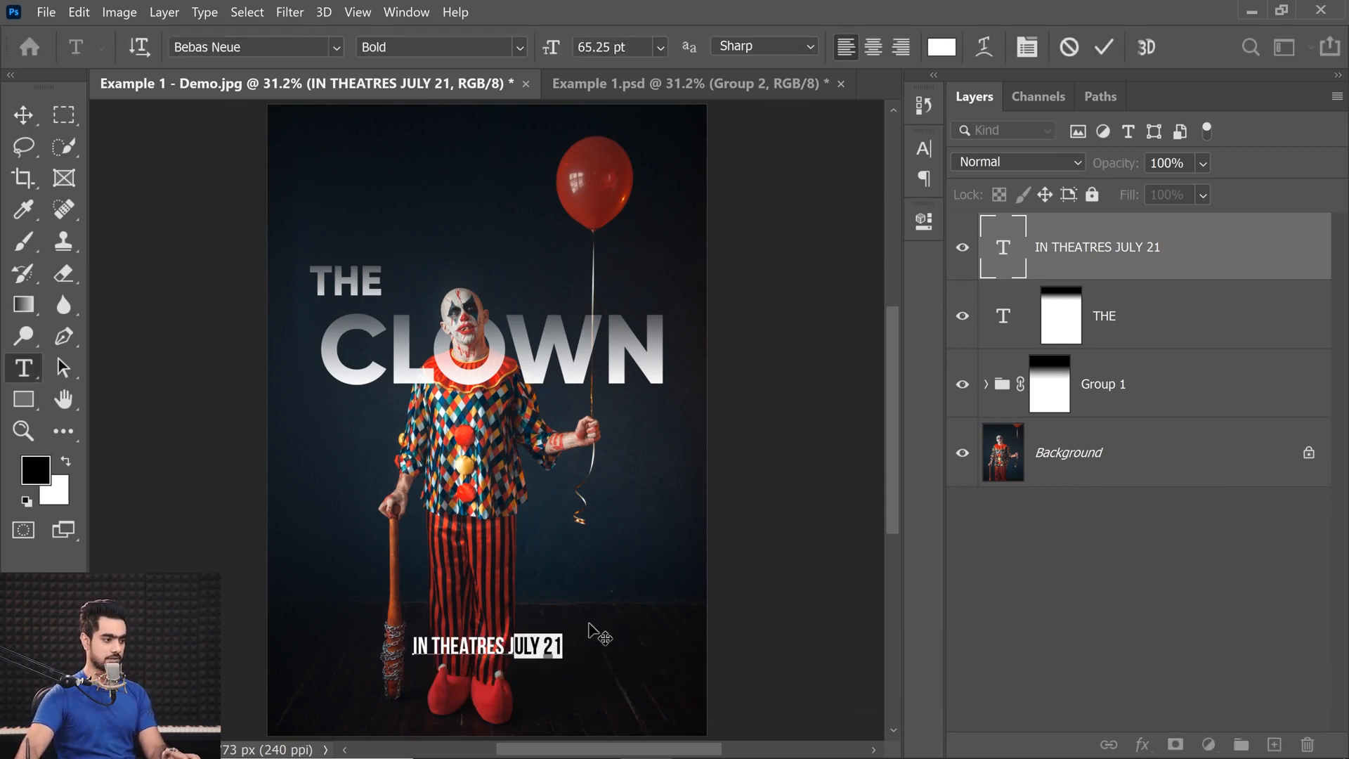
{"action": "key", "text": "BackSpace"}
{"action": "type", "text": "NOVE"}
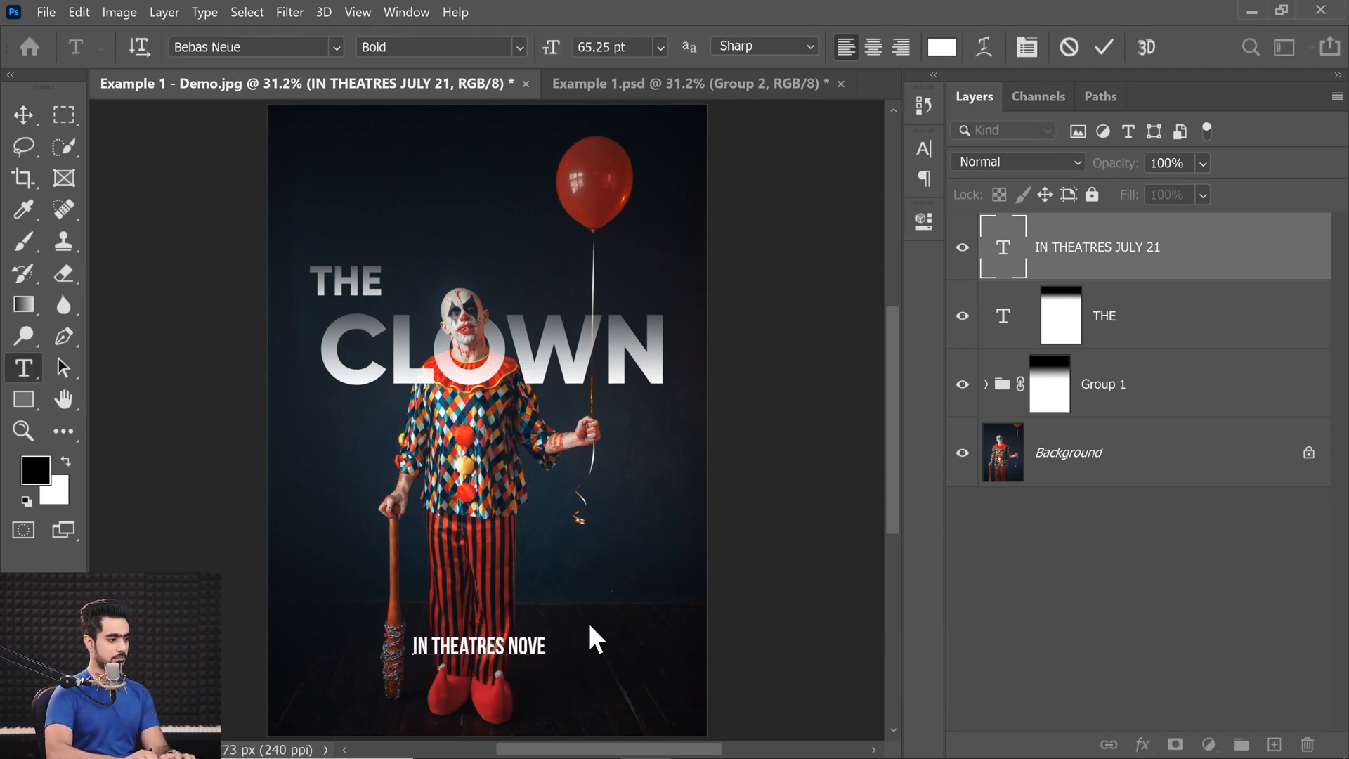
{"action": "type", "text": "MBER 21 2020 2IURG"}
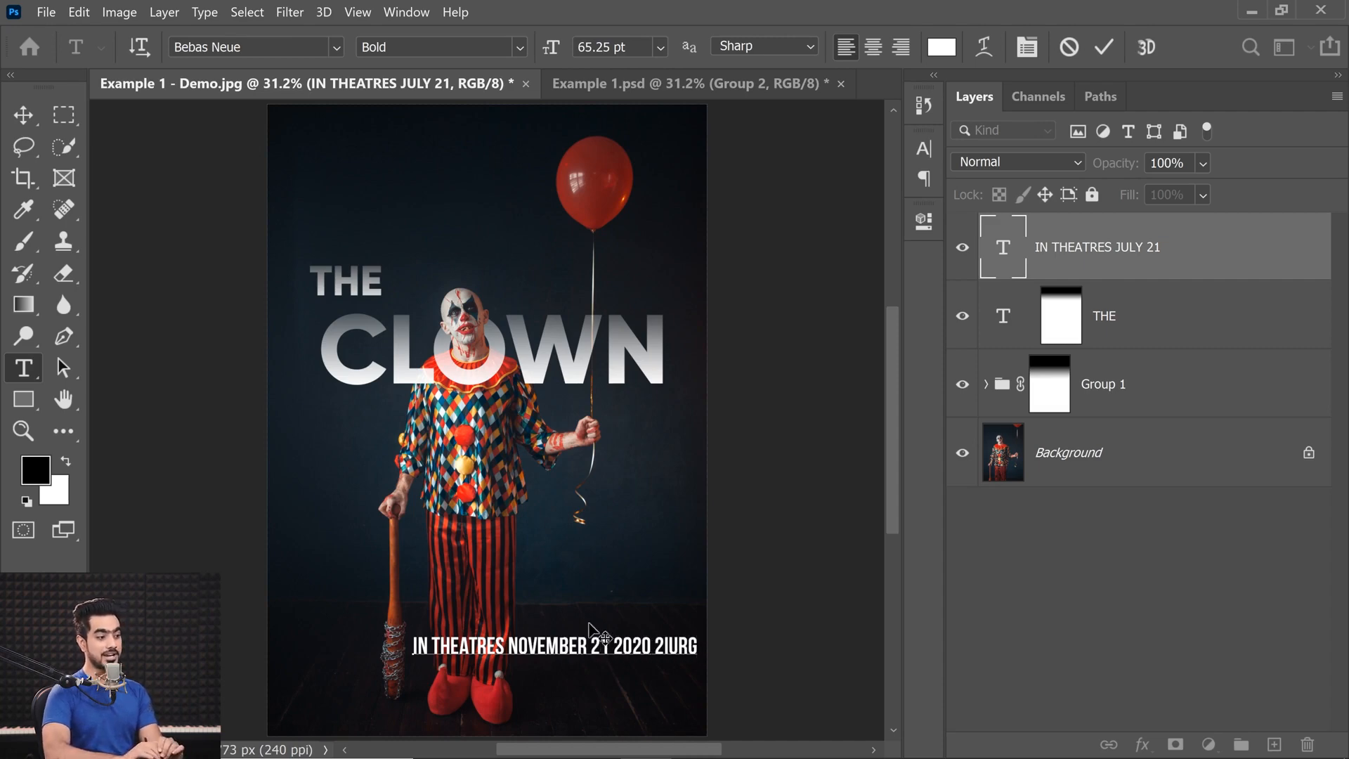
{"action": "left_click", "coordinate": [22, 111]}
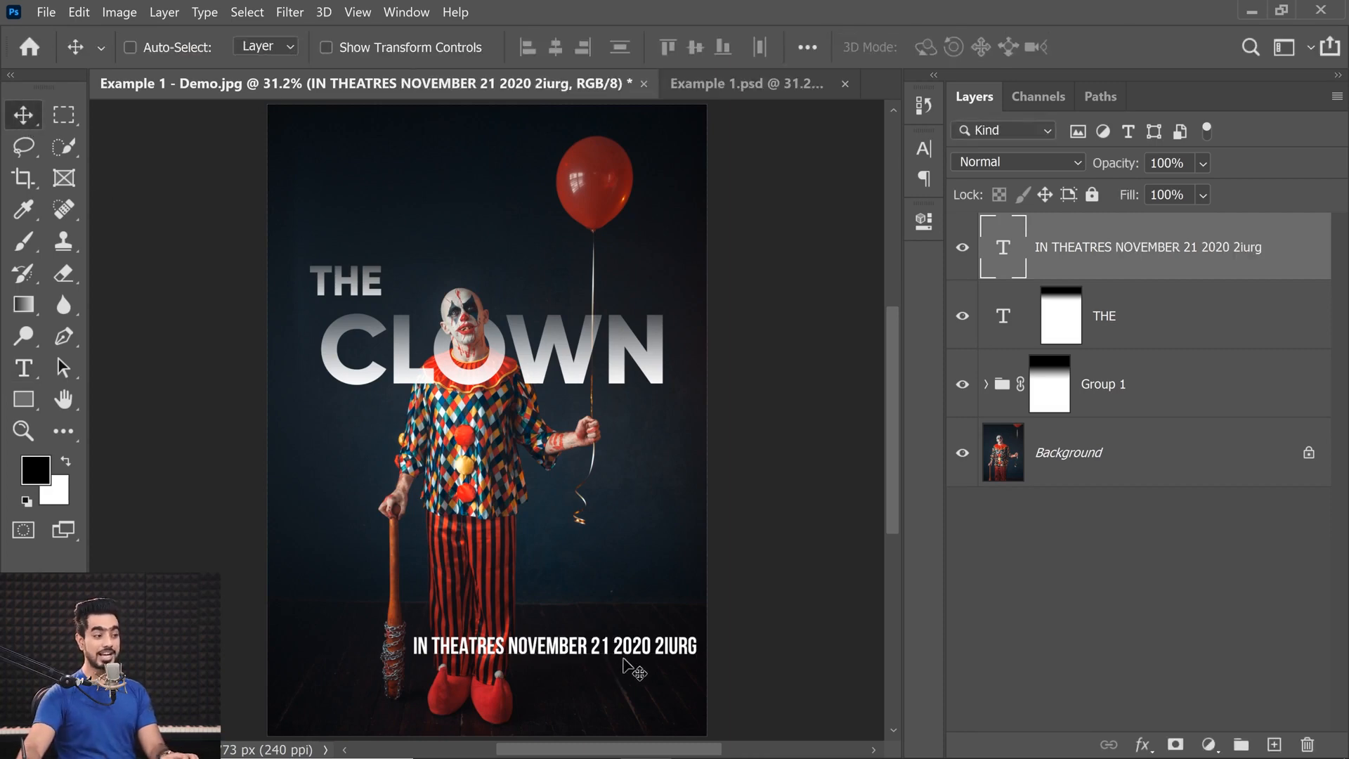
Try centring the lengthened theatre line on the canvas, and undo back to IN THEATRES JULY 21.
{"action": "key", "text": "ctrl+a"}
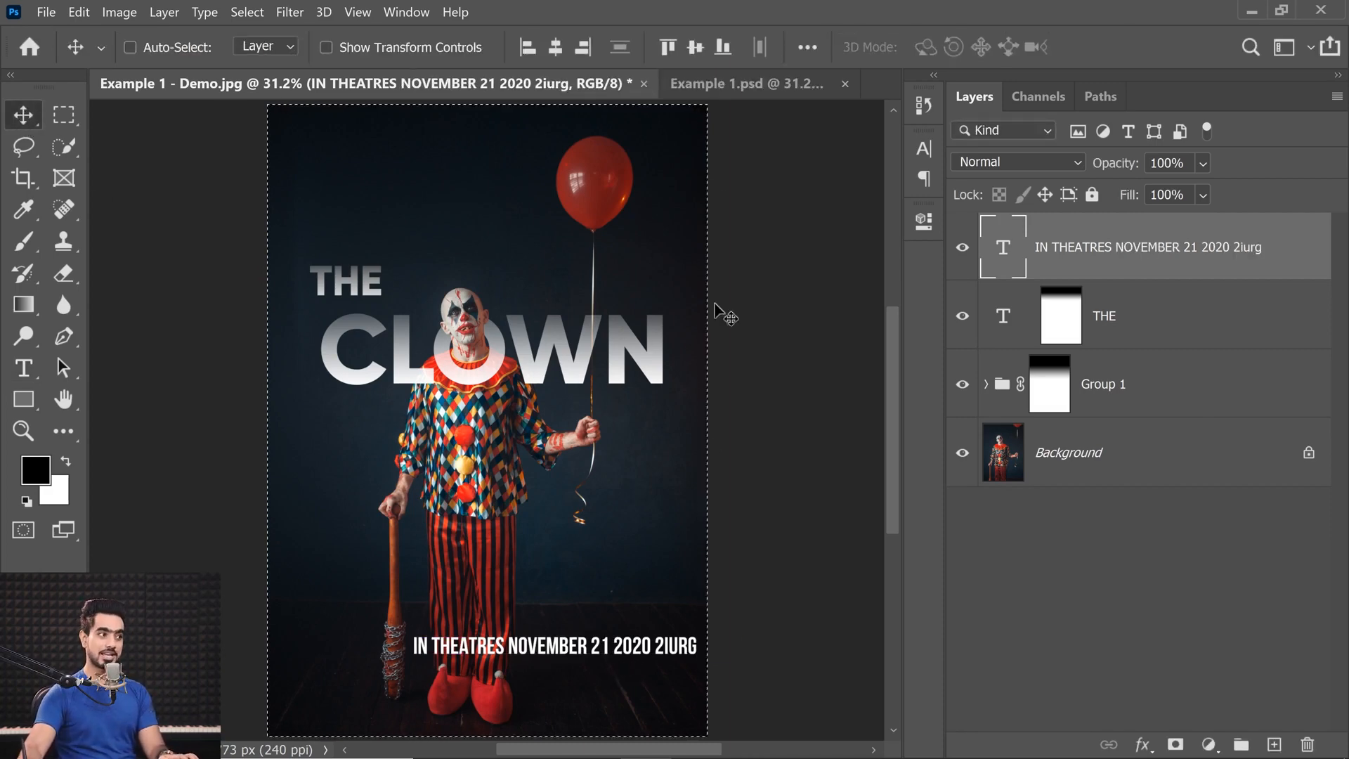
{"action": "left_click", "coordinate": [552, 50]}
{"action": "key", "text": "ctrl+d"}
{"action": "key", "text": "ctrl+z"}
{"action": "key", "text": "ctrl+z"}
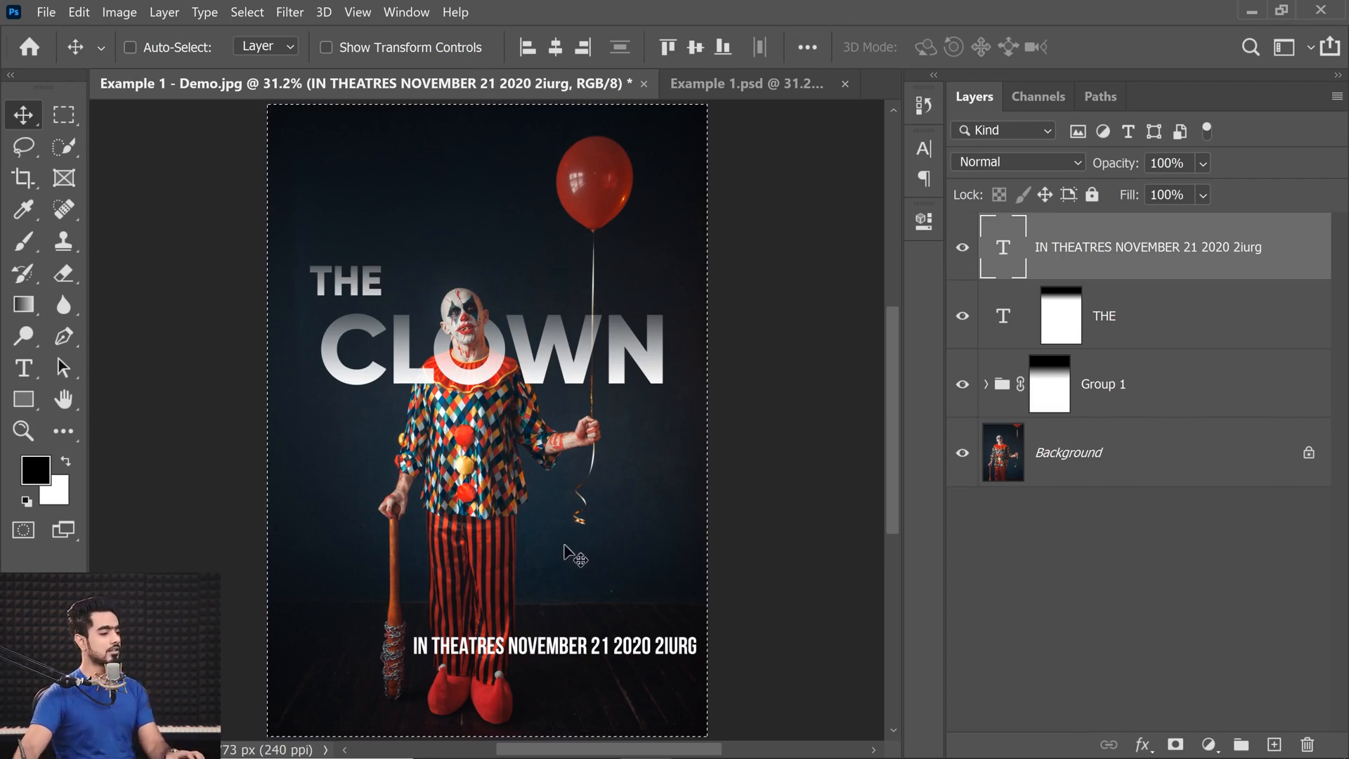
{"action": "key", "text": "ctrl+z"}
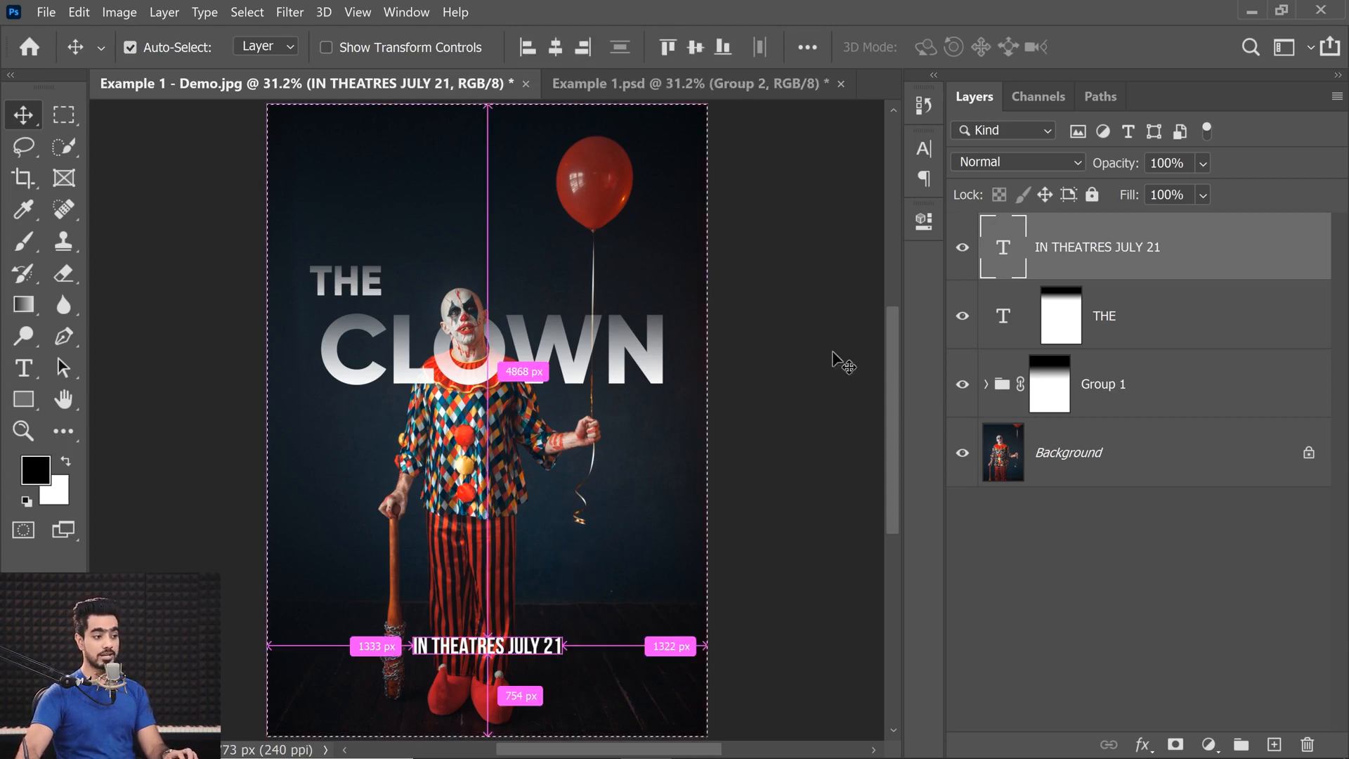
Set the IN THEATRES JULY 21 text to centre alignment and centre it horizontally on the canvas.
{"action": "double_click", "coordinate": [1003, 248]}
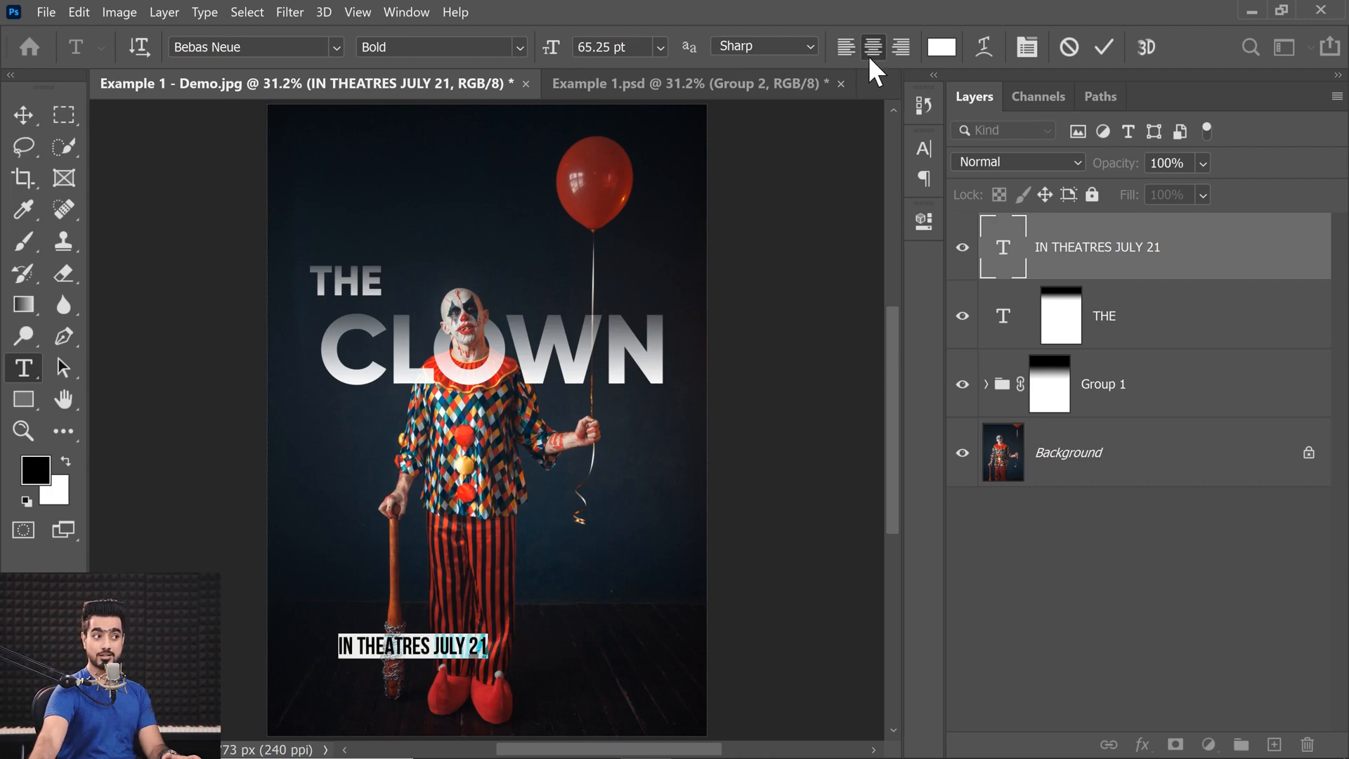
{"action": "left_click", "coordinate": [25, 116]}
{"action": "key", "text": "ctrl+a"}
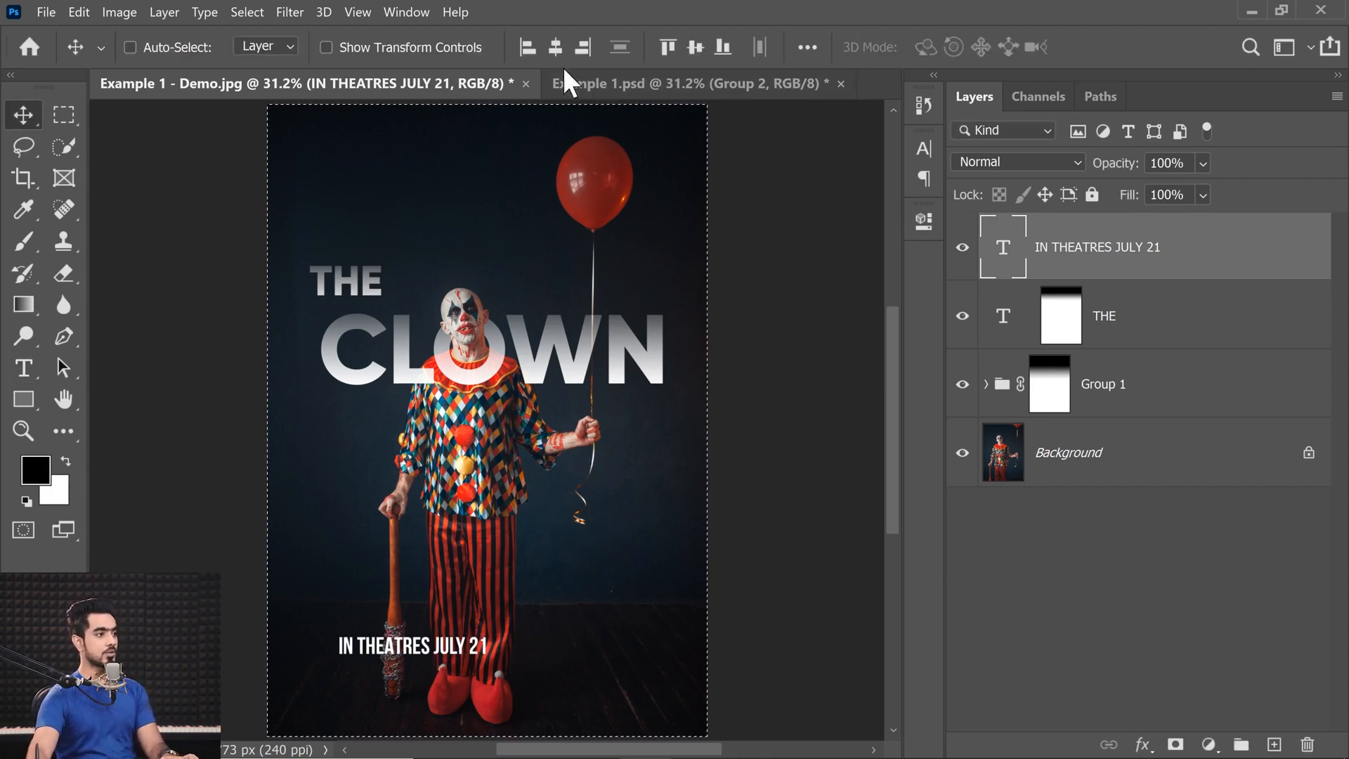
{"action": "left_click", "coordinate": [555, 47]}
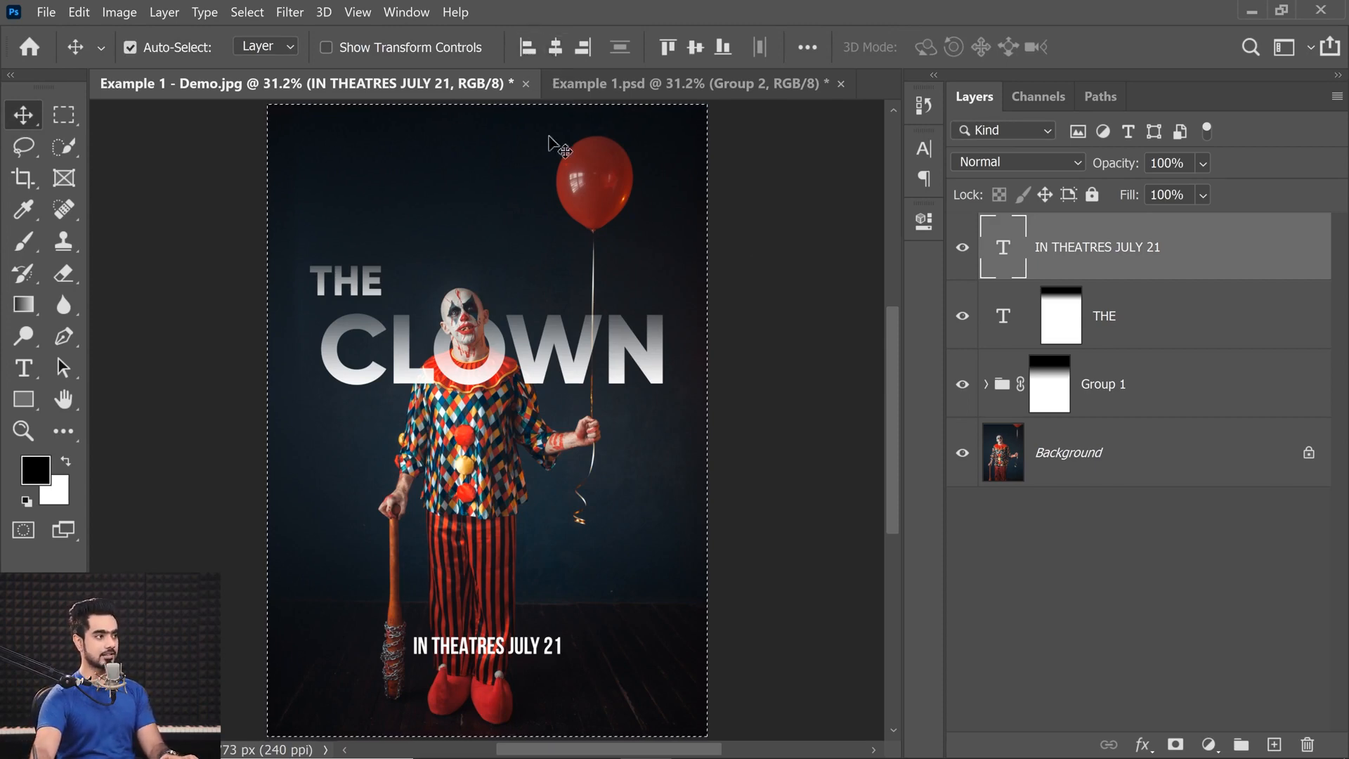
{"action": "key", "text": "ctrl+d"}
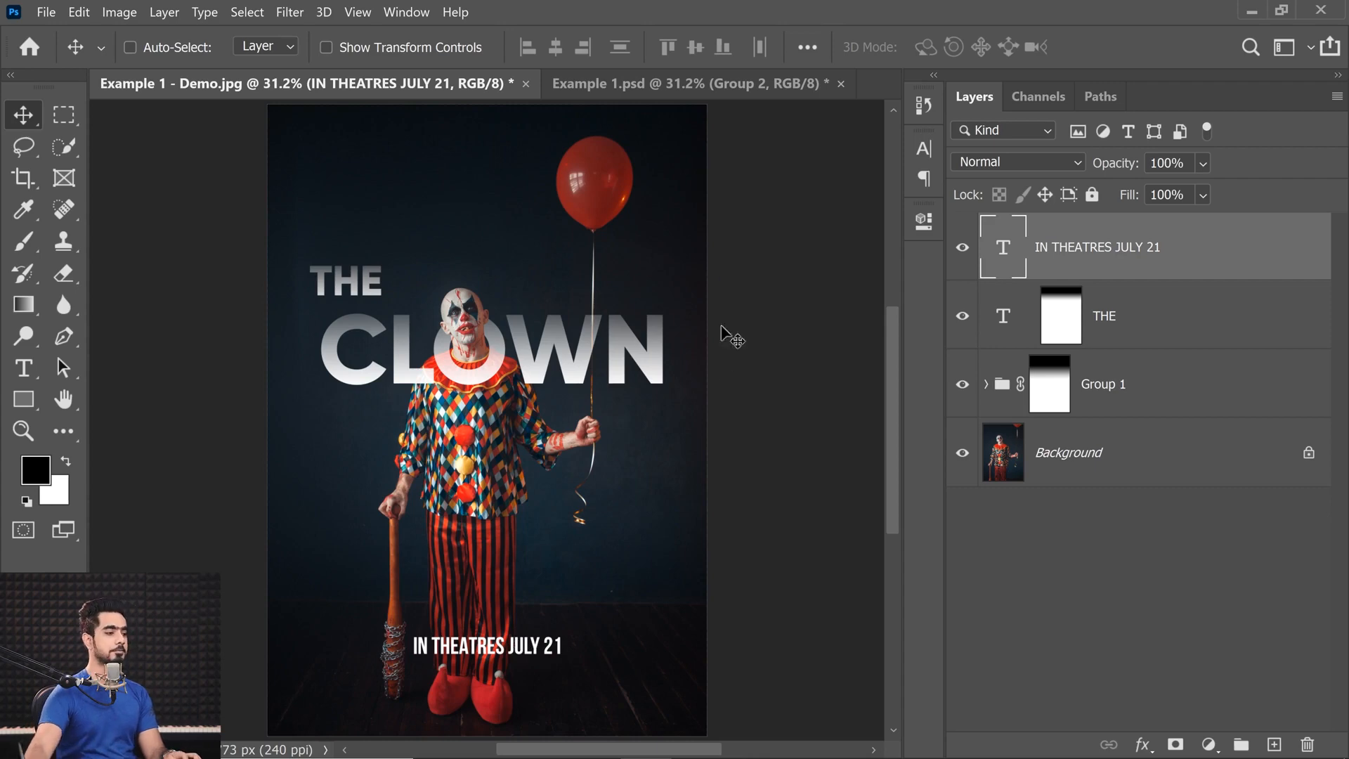
Widen the tracking between all letters of the IN THEATRES JULY 21 text by six increments.
{"action": "scroll", "coordinate": [520, 643], "scroll_direction": "up", "scroll_amount": 5}
{"action": "left_click", "coordinate": [393, 628], "text": "ctrl"}
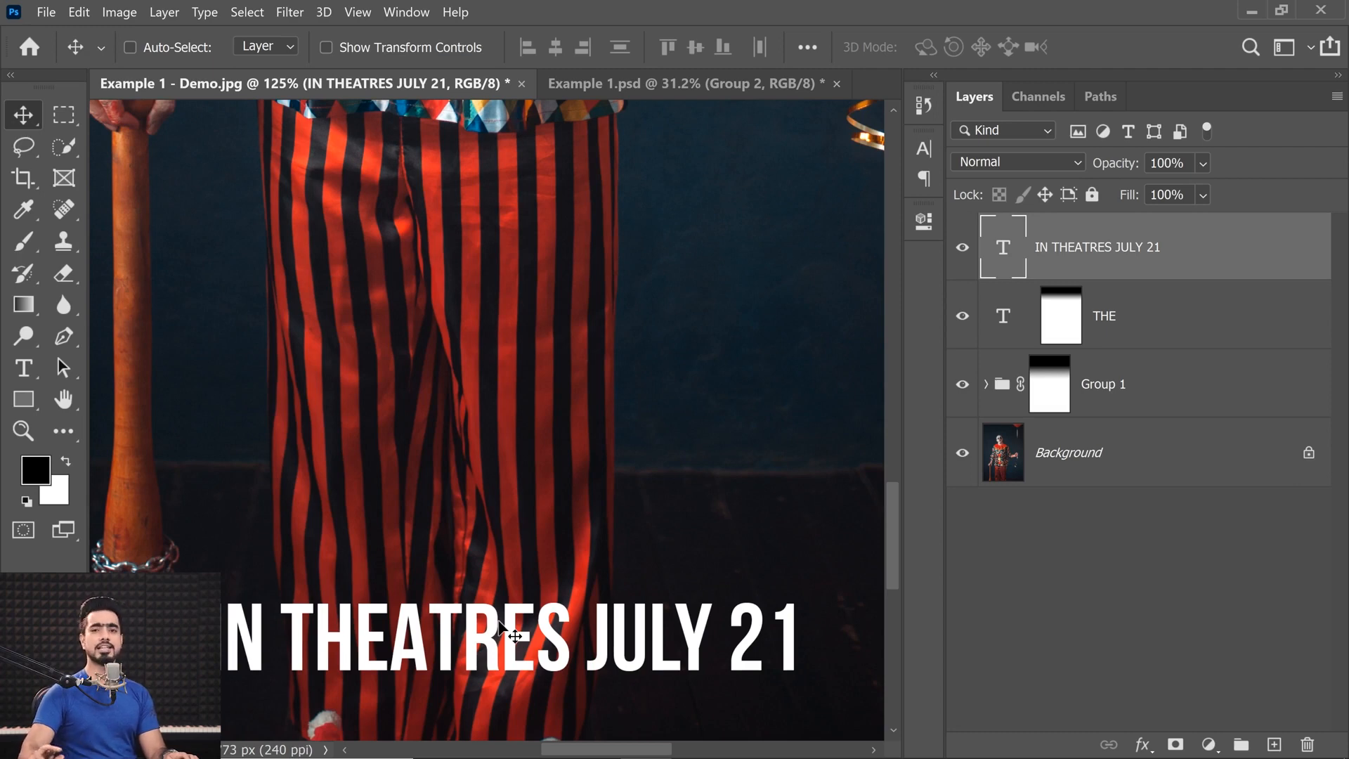
{"action": "double_click", "coordinate": [1007, 249]}
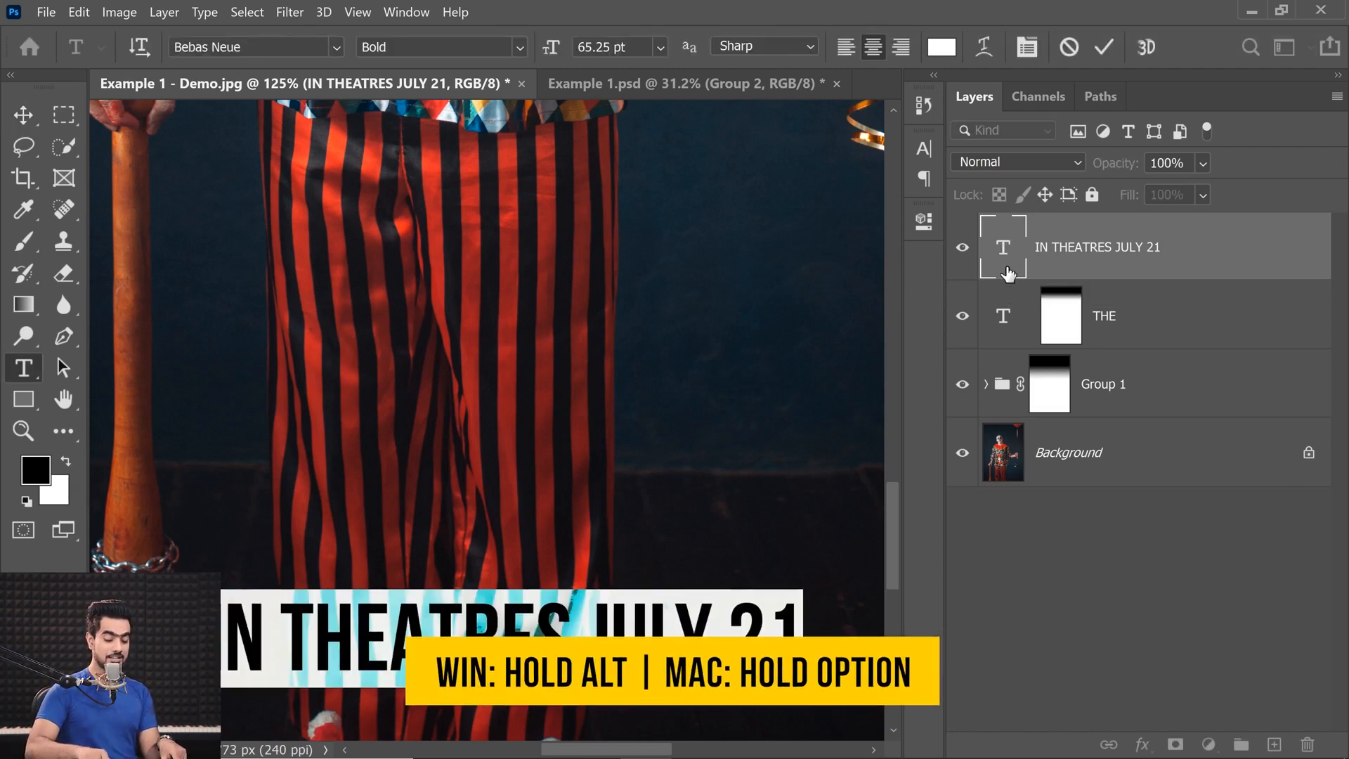
{"action": "key", "text": "alt+Right"}
{"action": "key", "text": "alt+Right"}
{"action": "key", "text": "alt+Right"}
{"action": "key", "text": "alt+Right"}
{"action": "key", "text": "alt+Right"}
{"action": "key", "text": "alt+Right"}
{"action": "key", "text": "alt+Right"}
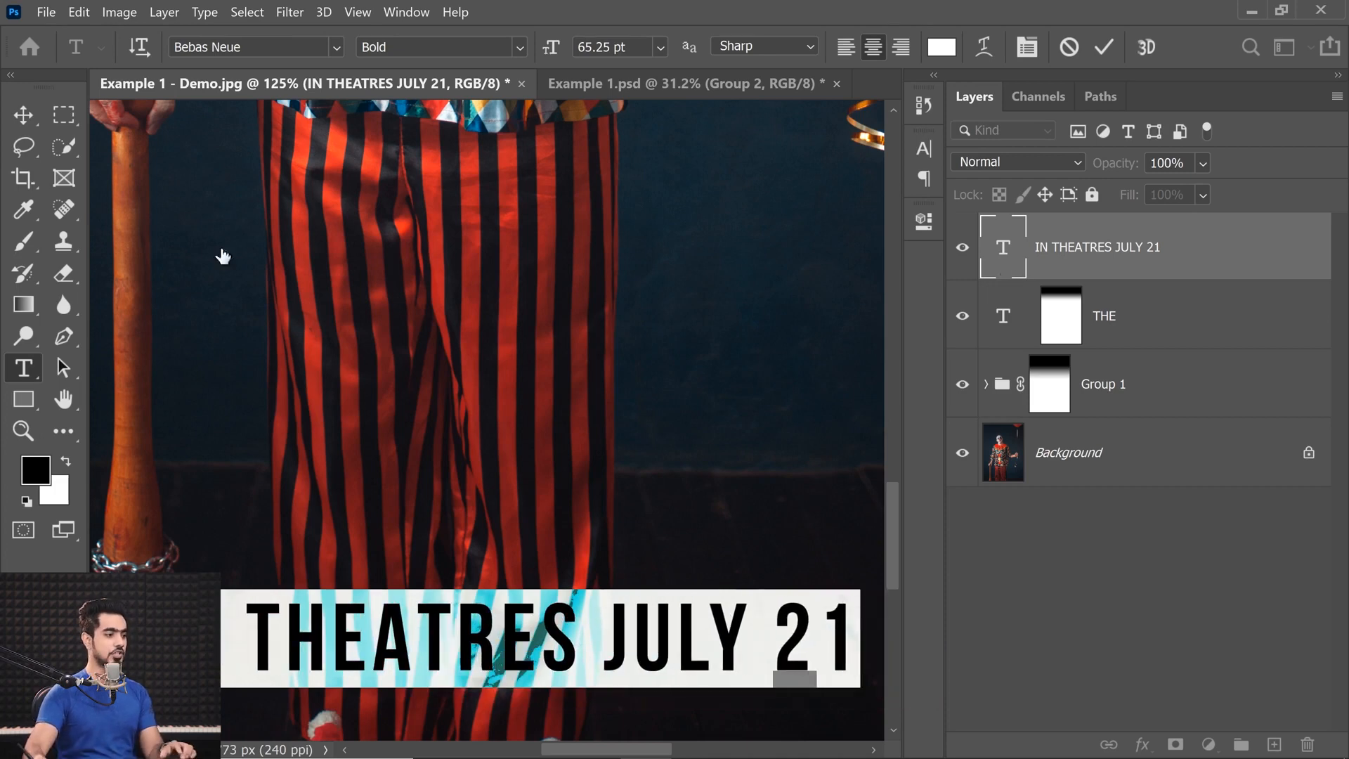
{"action": "left_click", "coordinate": [30, 112]}
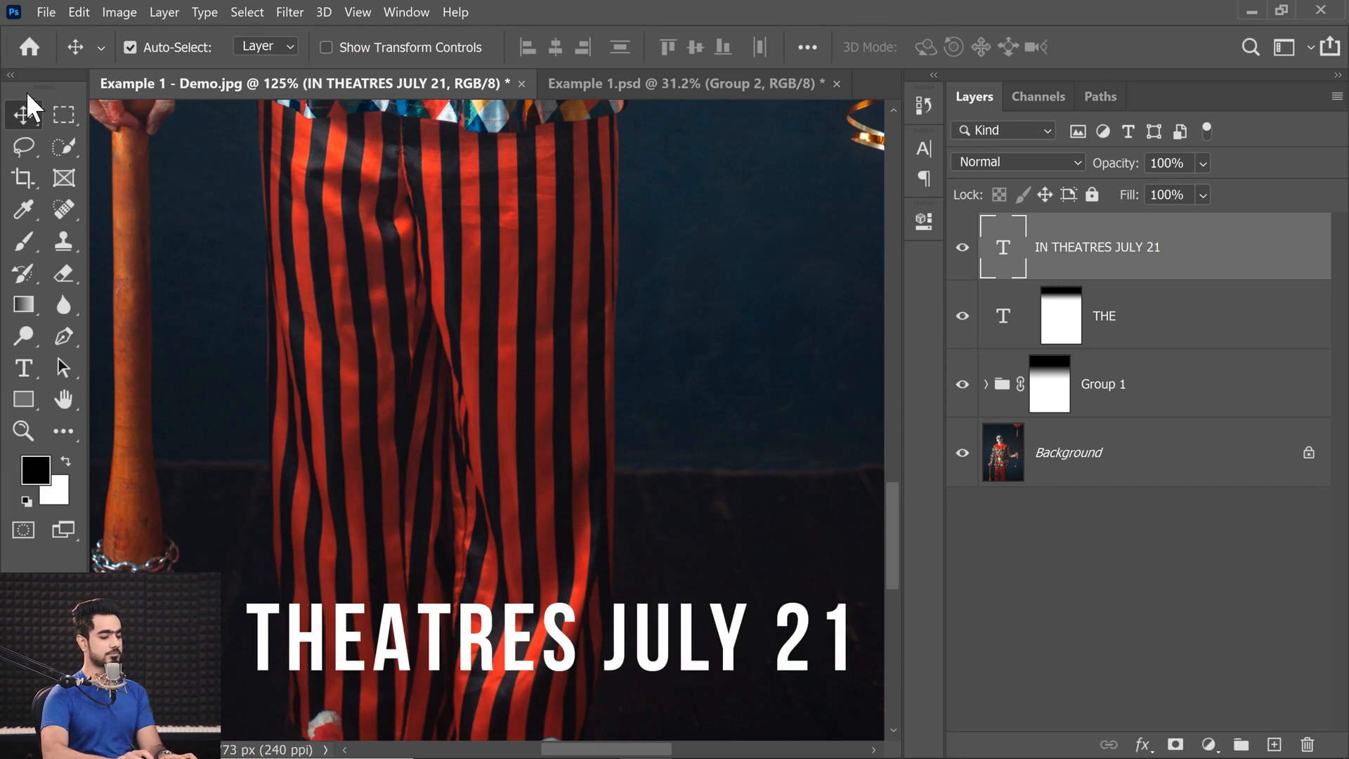
Scale the IN THEATRES JULY 21 text down slightly about its centre.
{"action": "key", "text": "ctrl+0"}
{"action": "key", "text": "ctrl+t"}
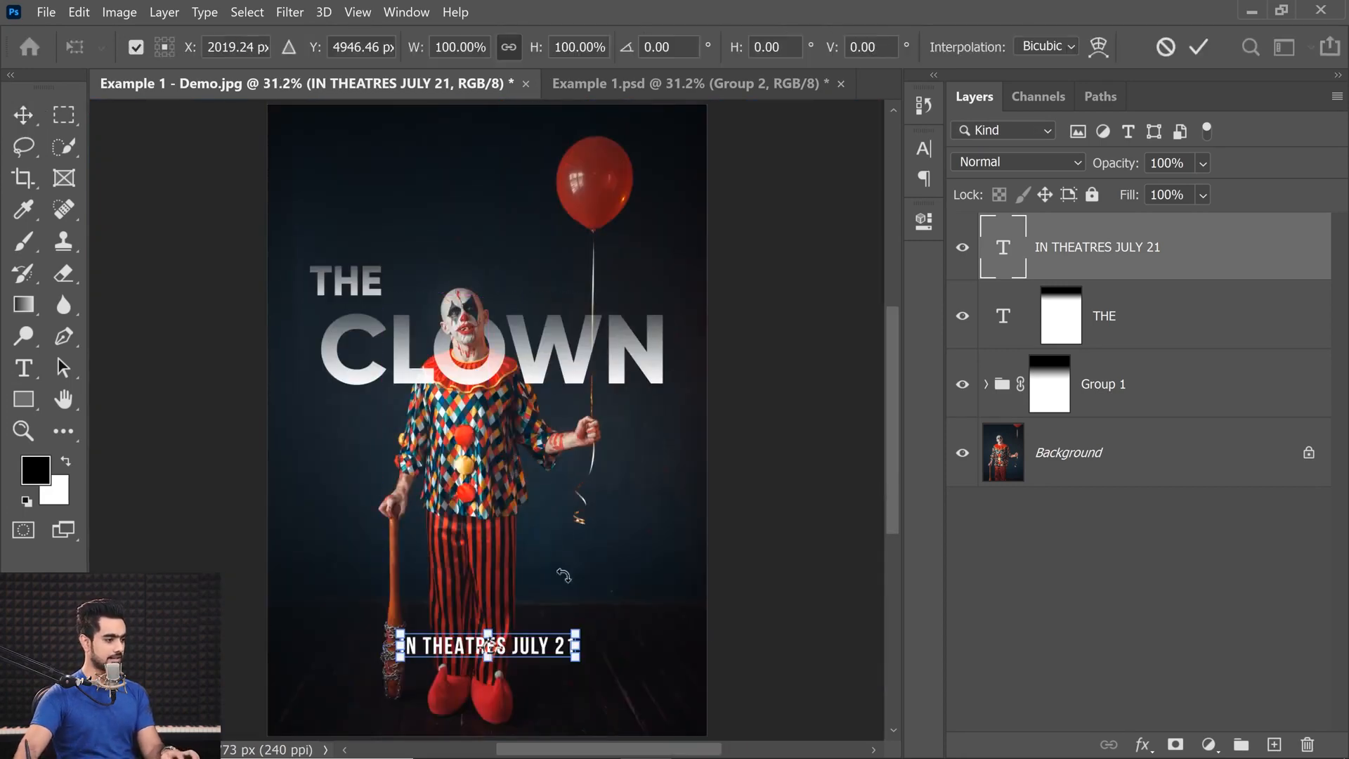
{"action": "left_click_drag", "start_coordinate": [577, 656], "coordinate": [561, 647]}
{"action": "key", "text": "Return"}
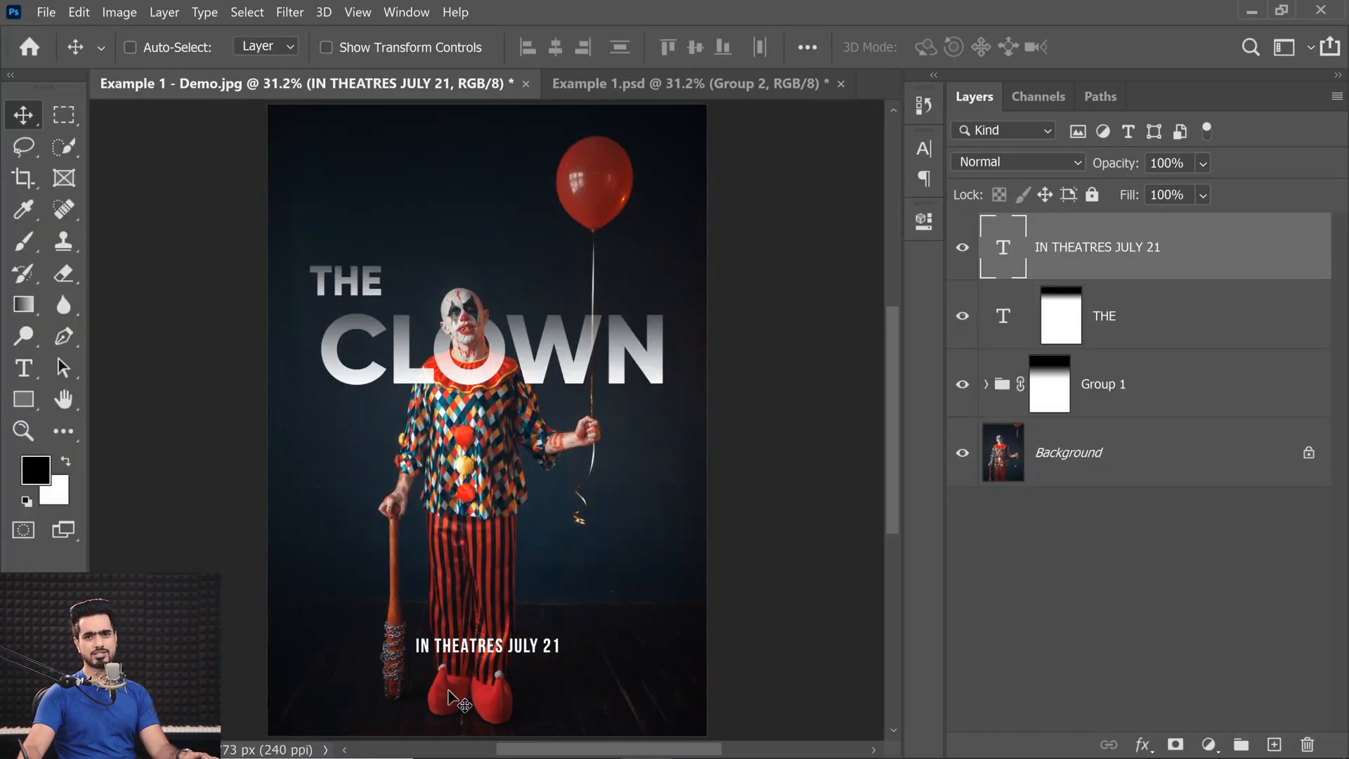
Add a Color Lookup adjustment layer directly above the Background using the FoggyNight.3DL 3D LUT.
{"action": "left_click", "coordinate": [1067, 457]}
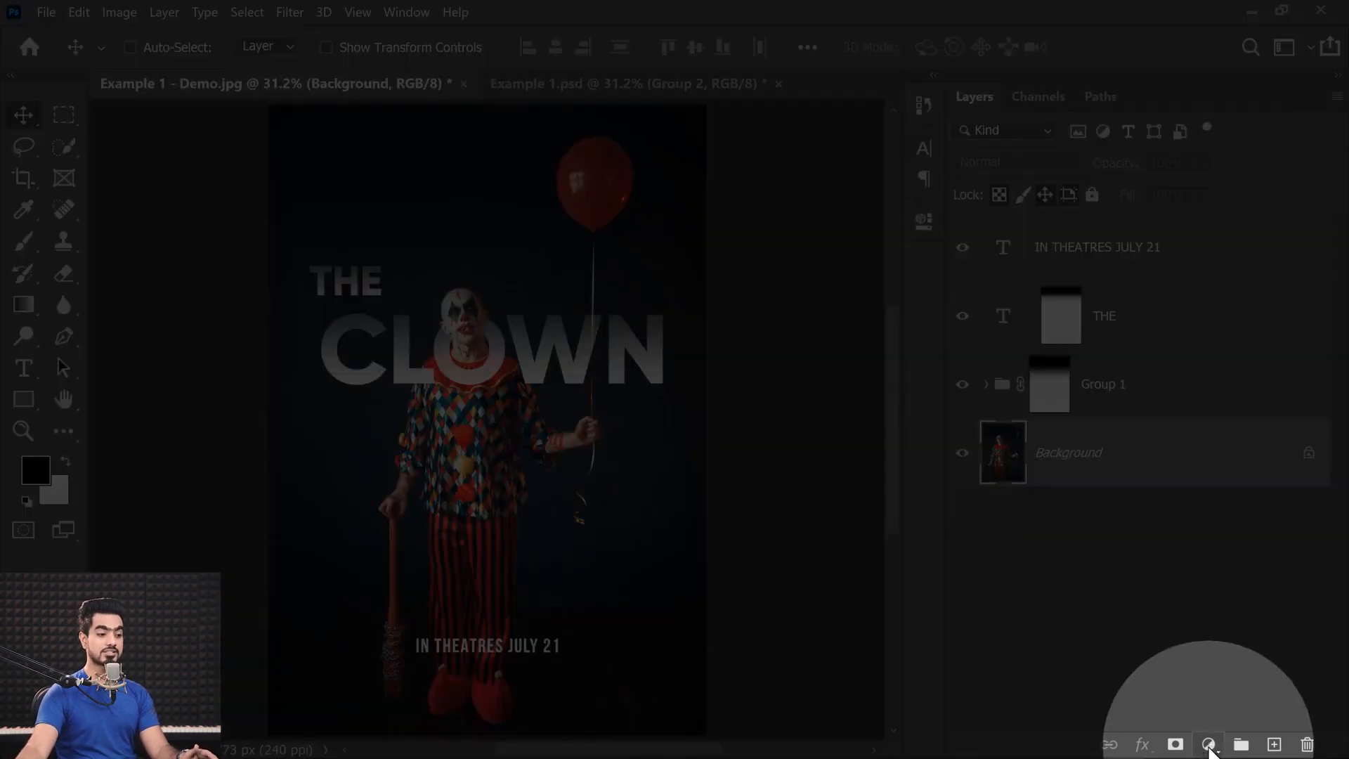
{"action": "left_click", "coordinate": [1211, 745]}
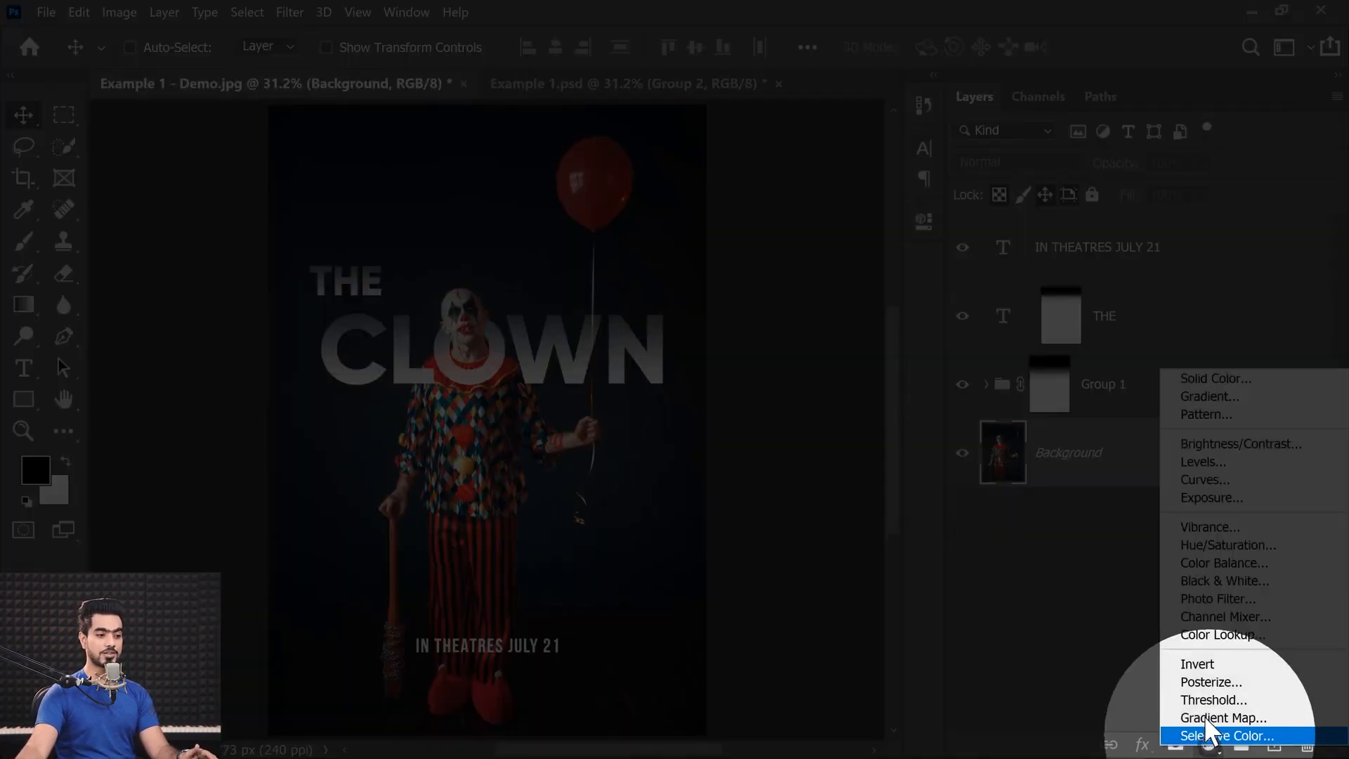
{"action": "left_click", "coordinate": [1209, 632]}
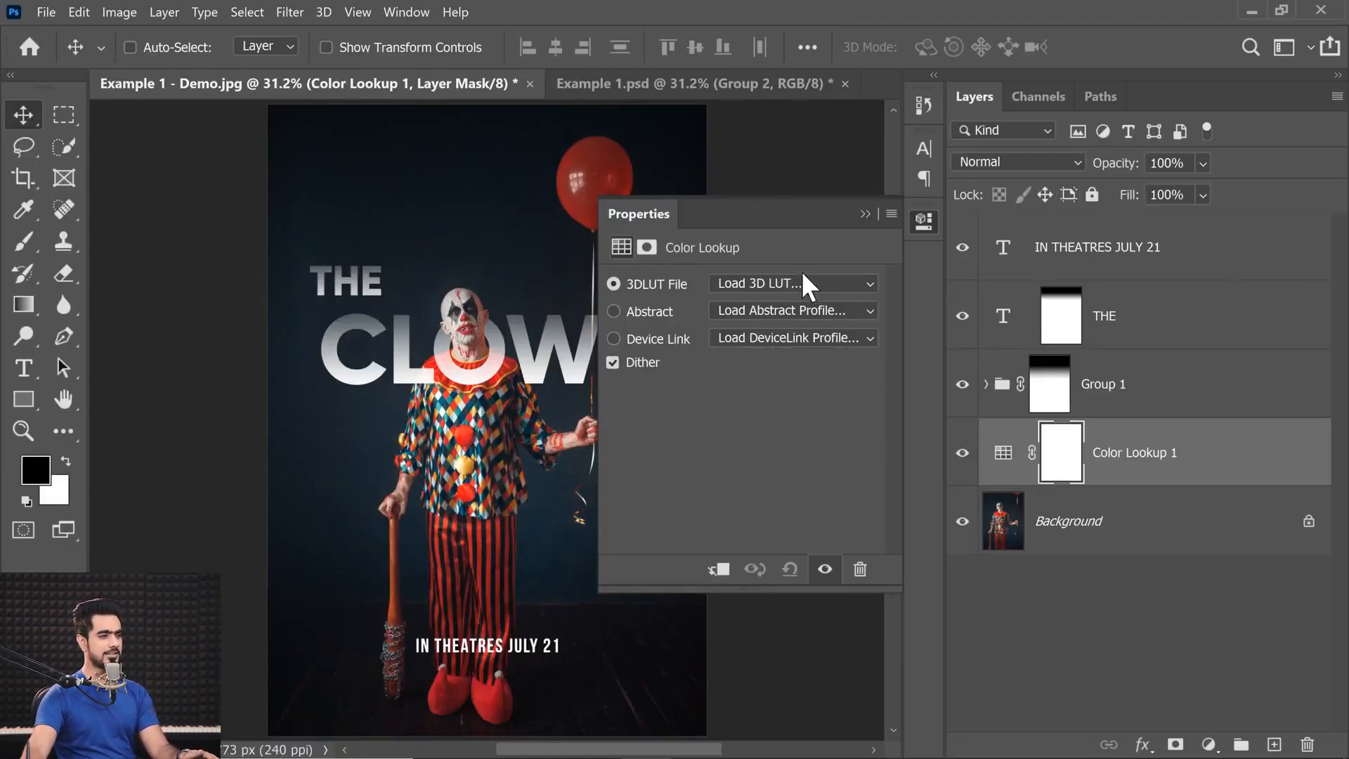
{"action": "left_click", "coordinate": [781, 281]}
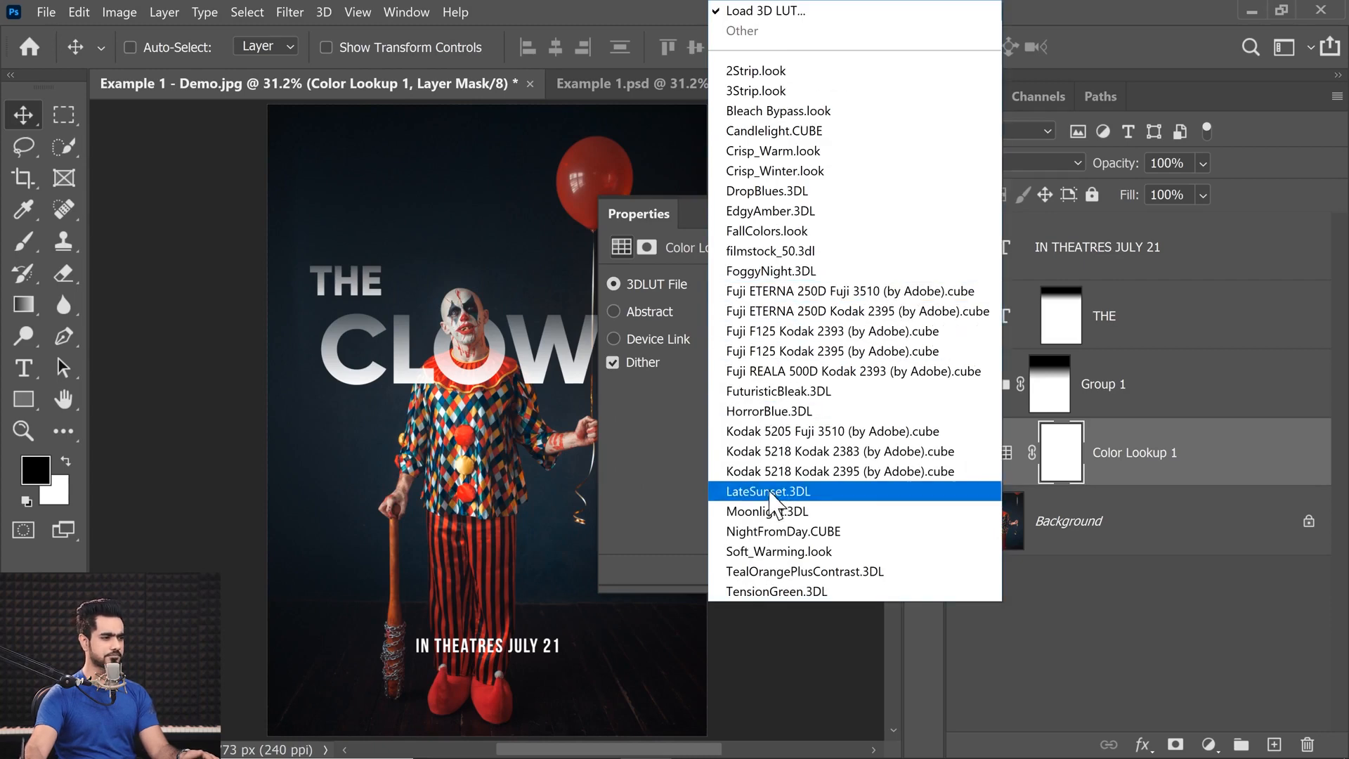
{"action": "left_click", "coordinate": [769, 271]}
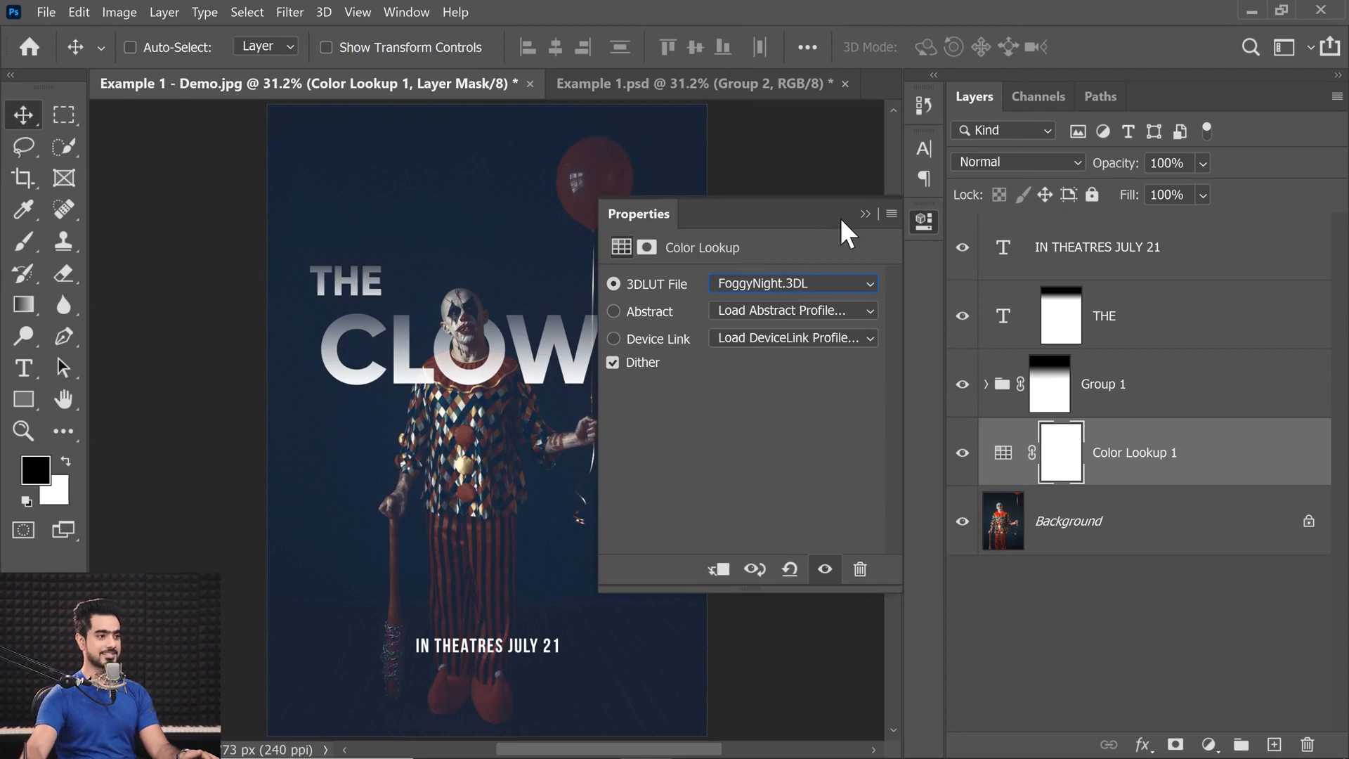
{"action": "left_click", "coordinate": [865, 214]}
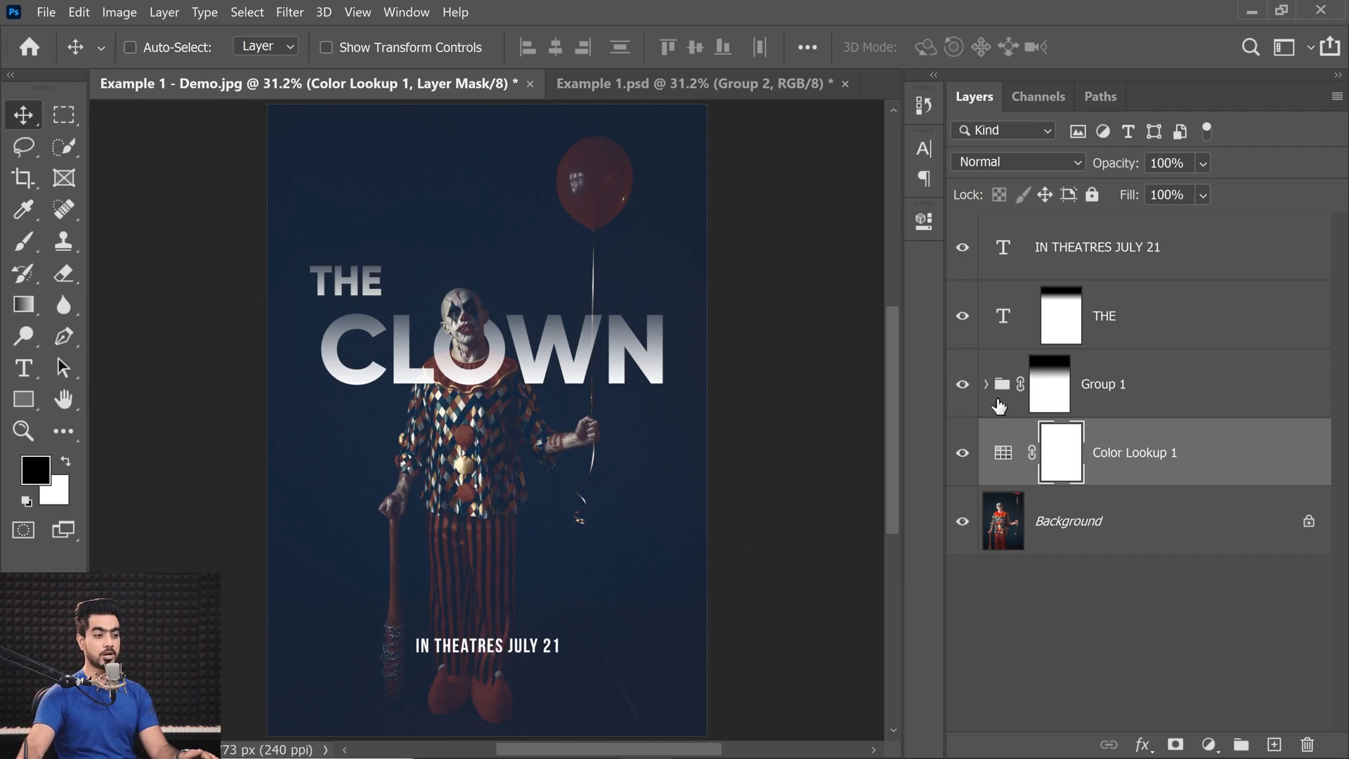
Fade the FoggyNight lookup's mask with a vertical black-to-white gradient so the effect applies only to the clown's lower body and floor.
{"action": "left_click", "coordinate": [24, 314]}
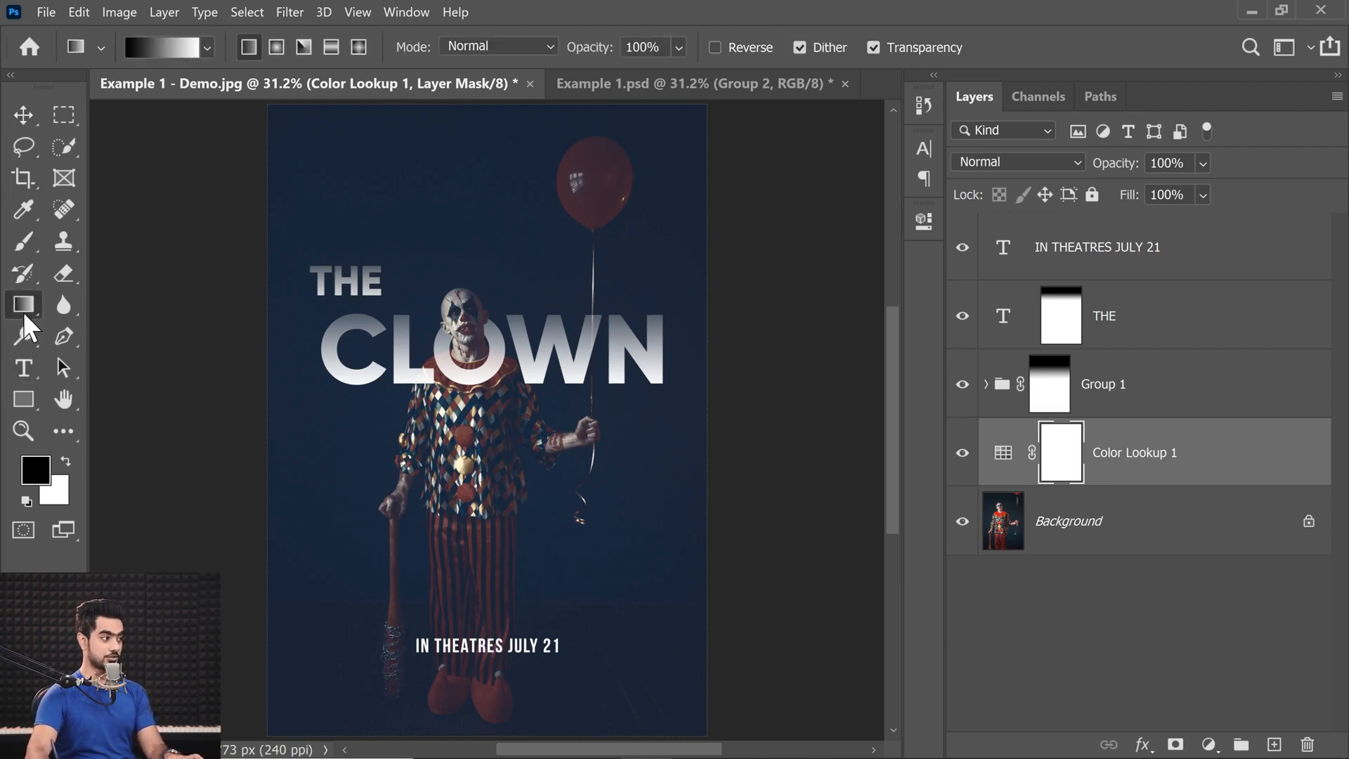
{"action": "left_click_drag", "start_coordinate": [487, 590], "coordinate": [500, 388]}
{"action": "left_click_drag", "start_coordinate": [471, 504], "coordinate": [484, 689]}
{"action": "left_click_drag", "start_coordinate": [492, 588], "coordinate": [484, 652]}
{"action": "left_click_drag", "start_coordinate": [473, 478], "coordinate": [493, 632]}
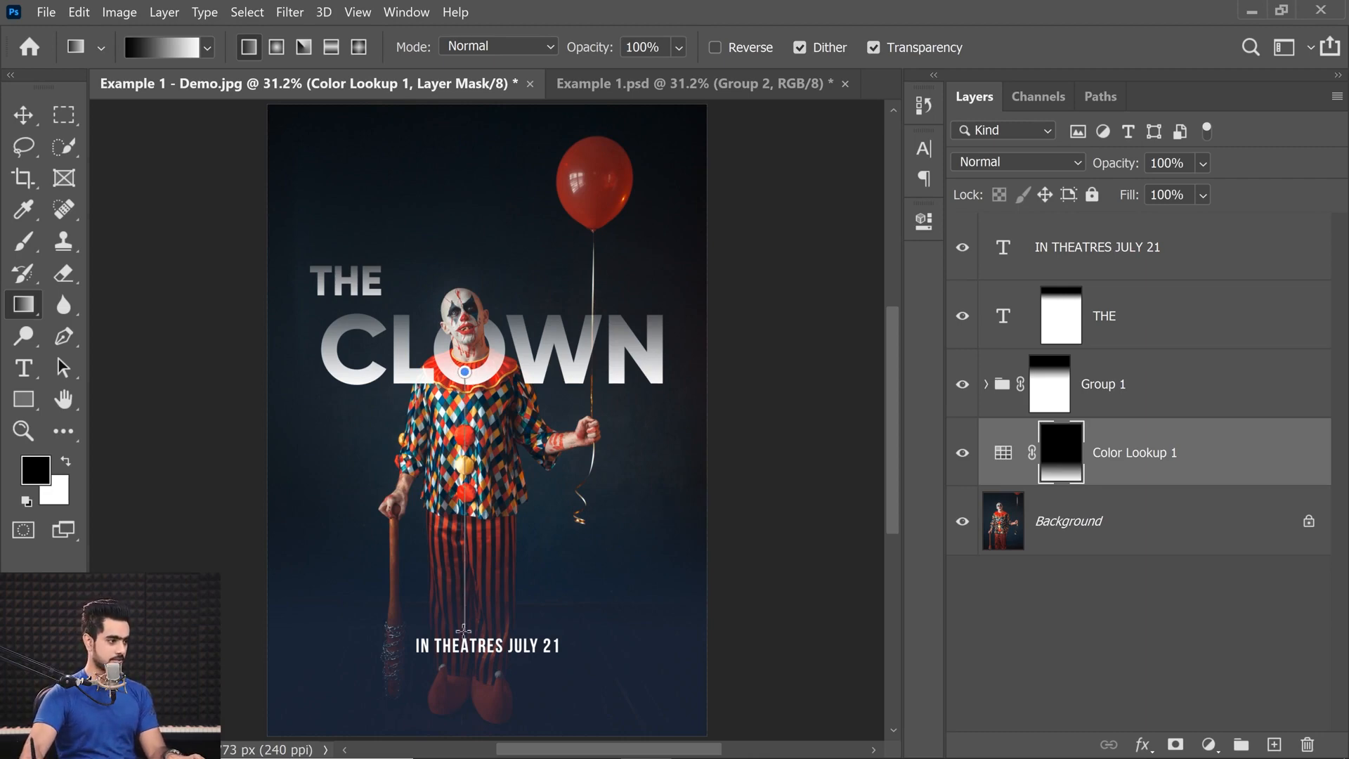
{"action": "left_click_drag", "start_coordinate": [464, 643], "coordinate": [465, 645]}
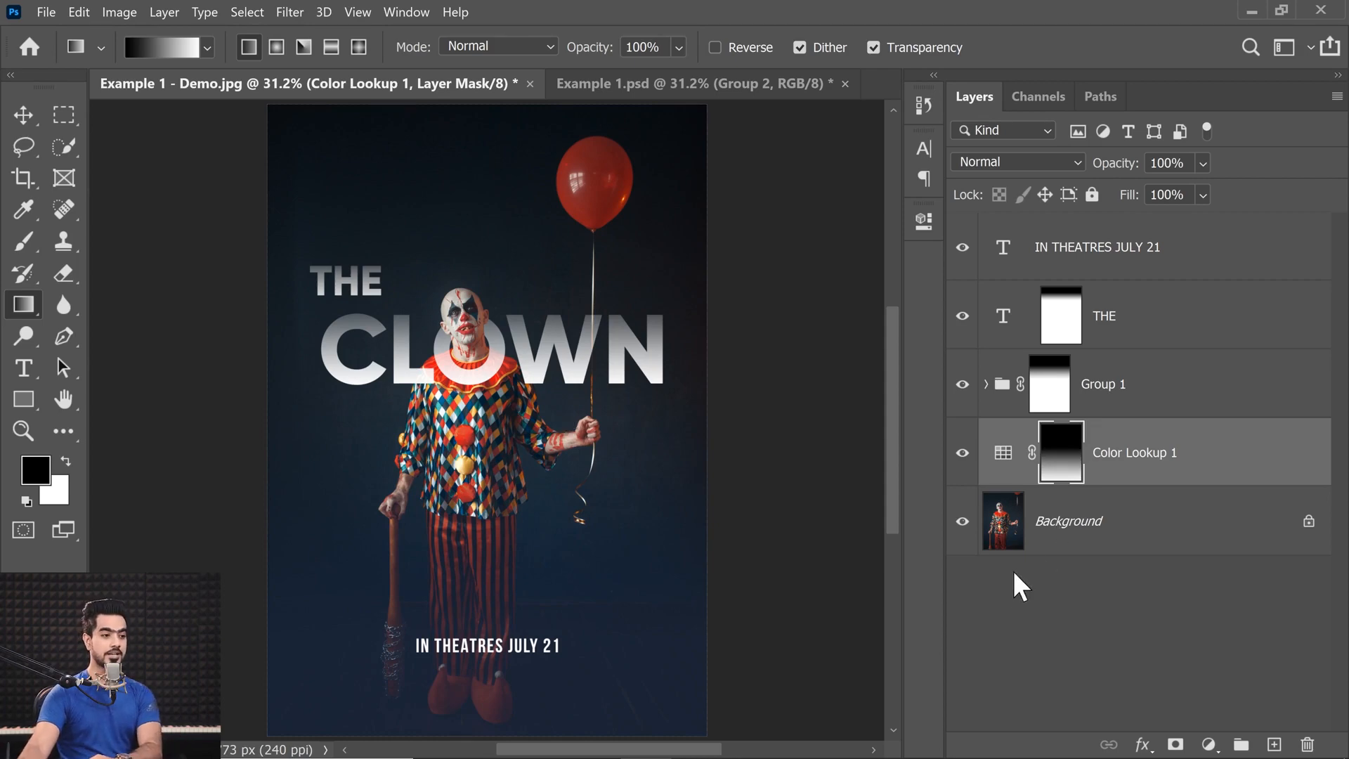
Add a second Color Lookup adjustment layer above the first using the TealOrangePlusContrast.3DL 3D LUT.
{"action": "left_click", "coordinate": [1209, 744]}
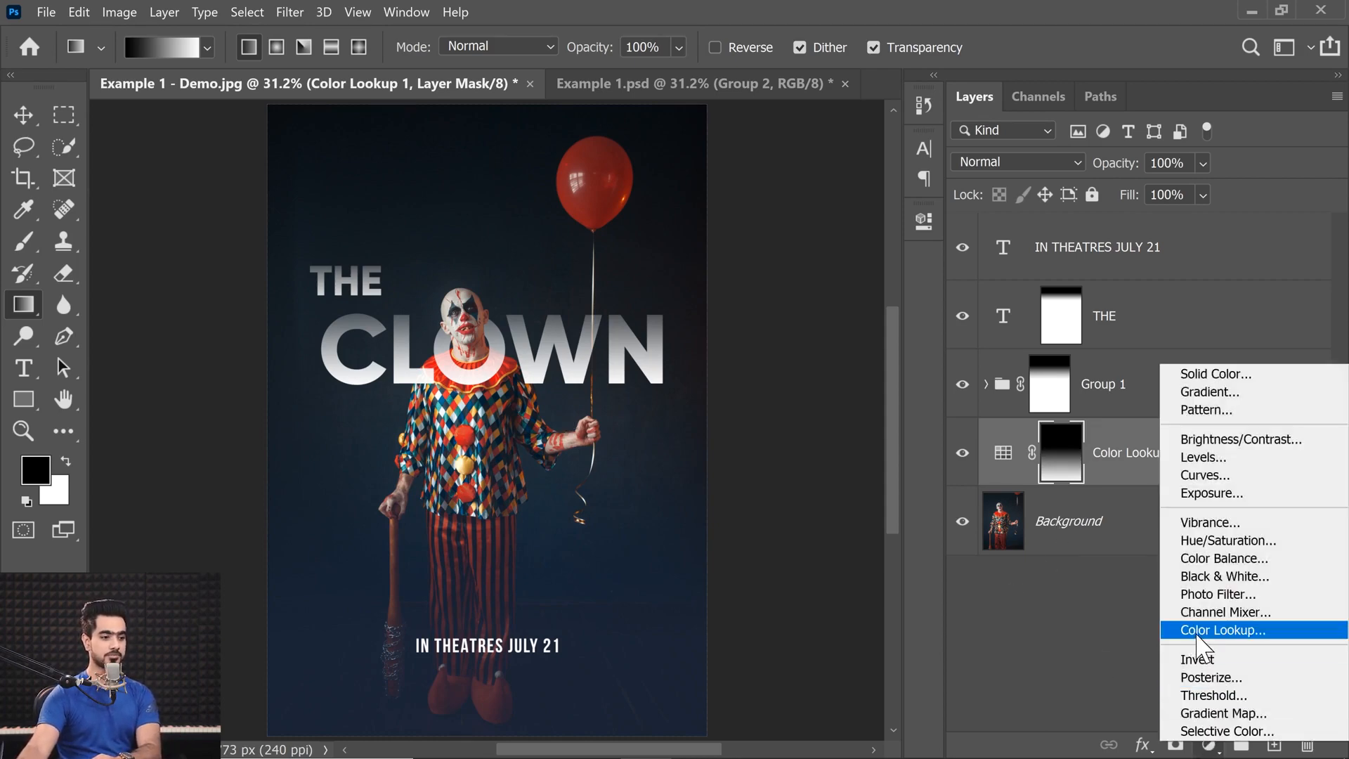
{"action": "left_click", "coordinate": [1203, 628]}
{"action": "left_click", "coordinate": [746, 283]}
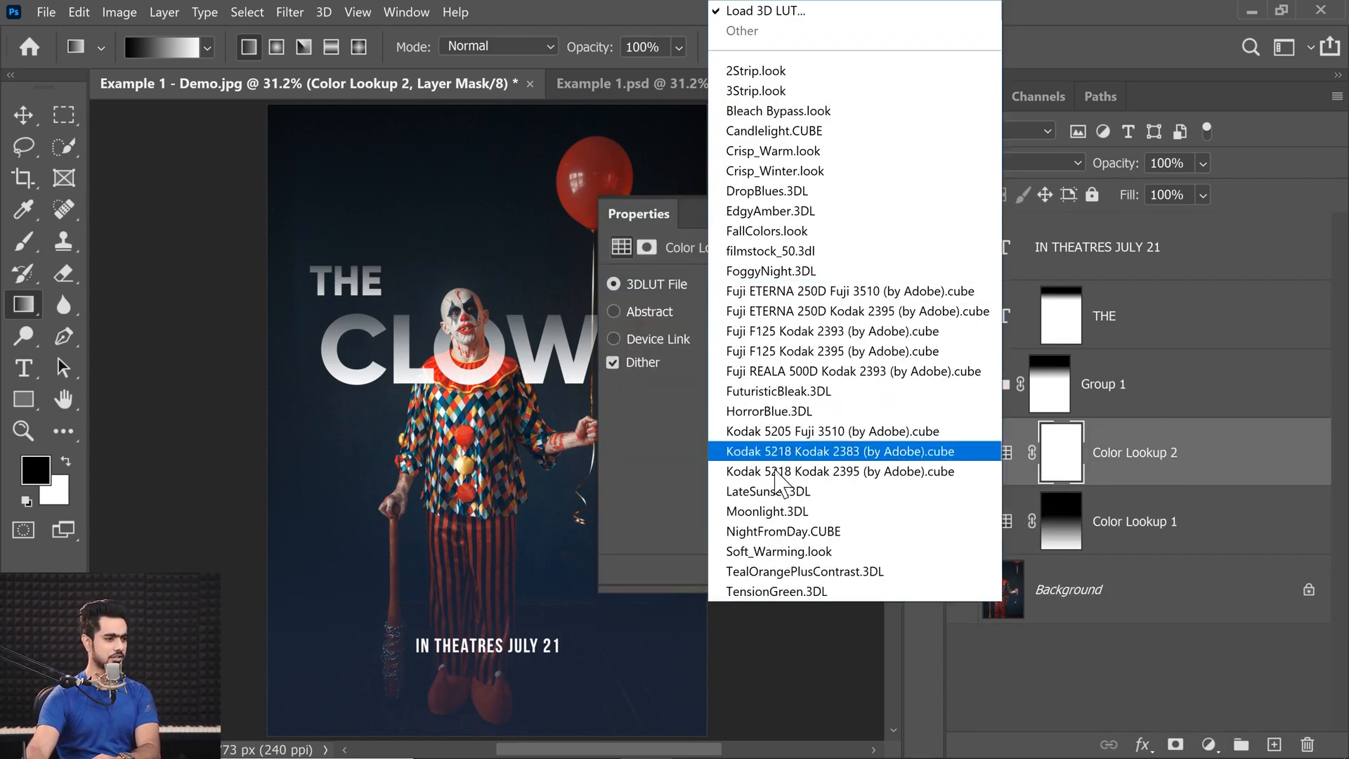
{"action": "left_click", "coordinate": [798, 572]}
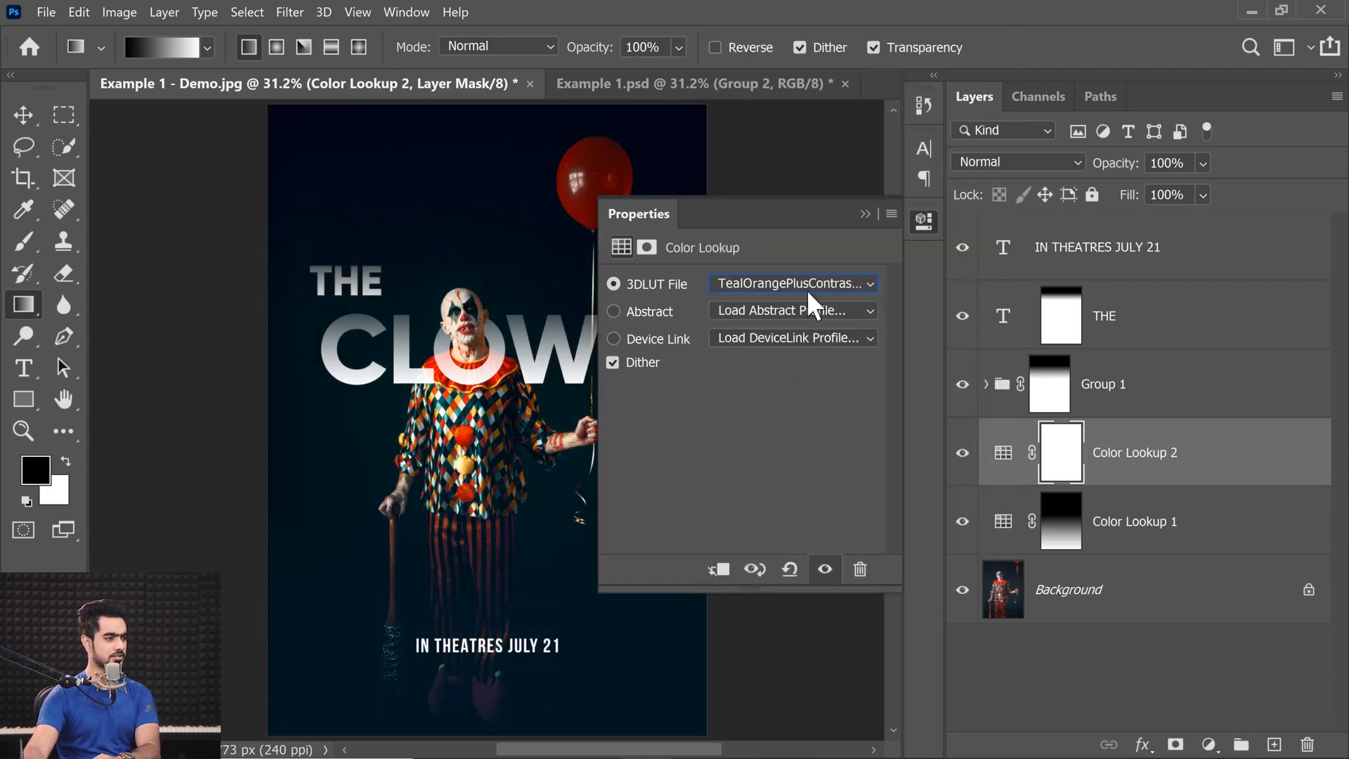
{"action": "left_click", "coordinate": [866, 214]}
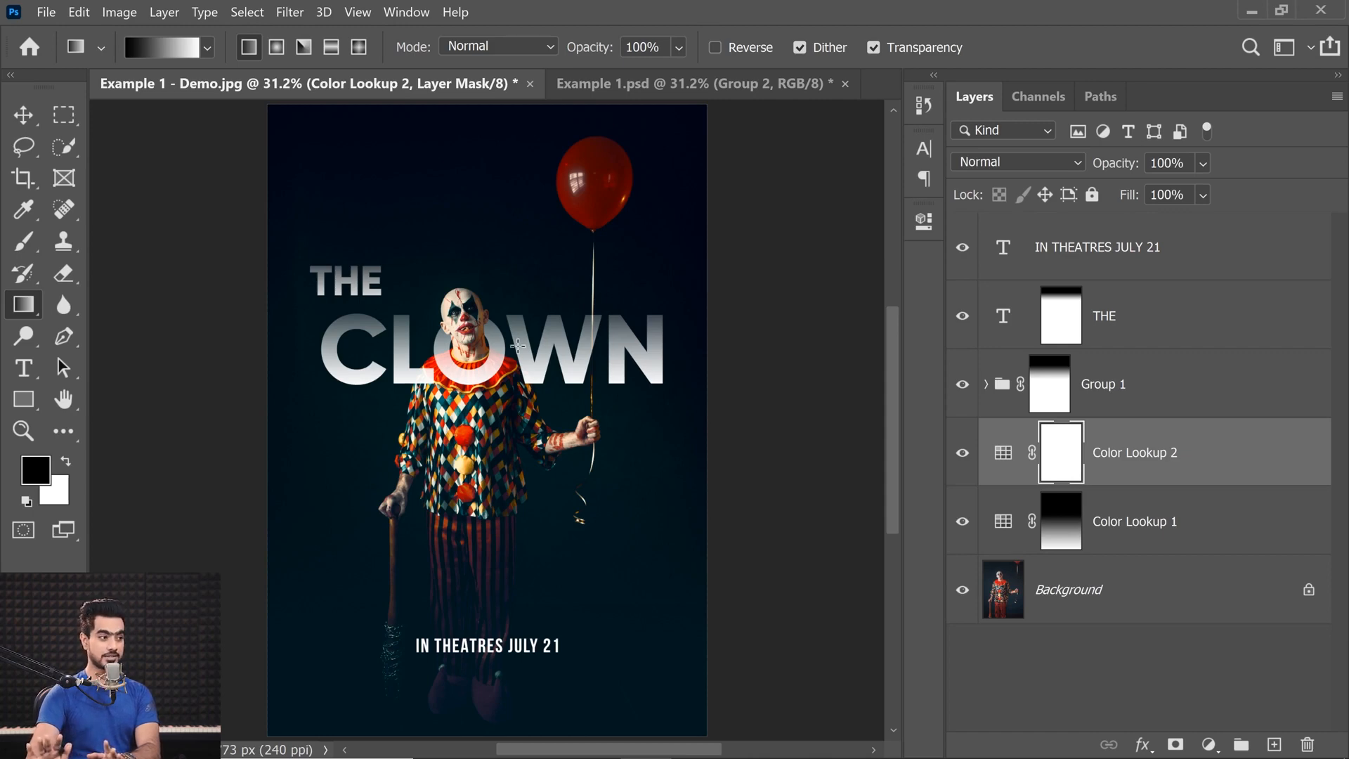
Examine the Color Lookup layers and layer stack in the finished Example 1.psd, and return to the Example 1 - Demo.jpg document.
{"action": "left_click", "coordinate": [608, 86]}
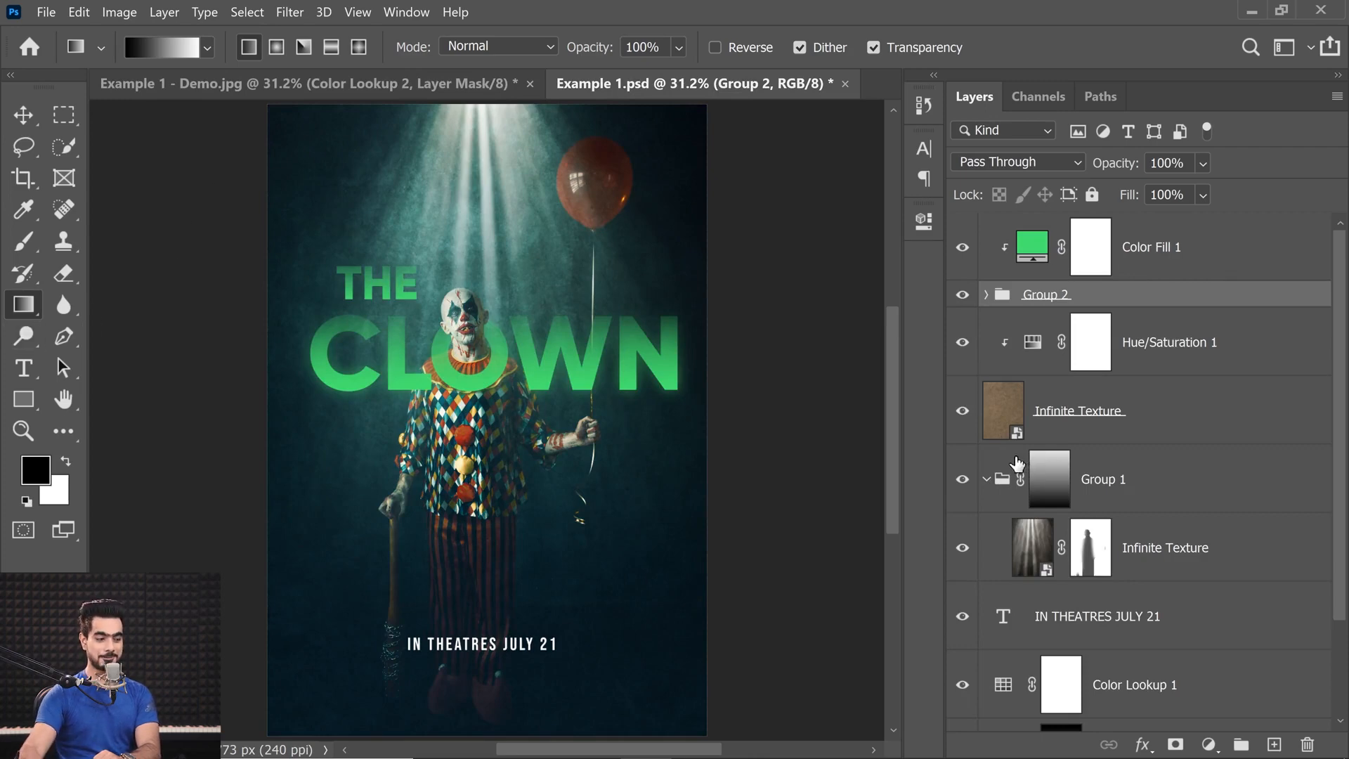
{"action": "scroll", "coordinate": [1340, 562], "scroll_direction": "down", "scroll_amount": 2}
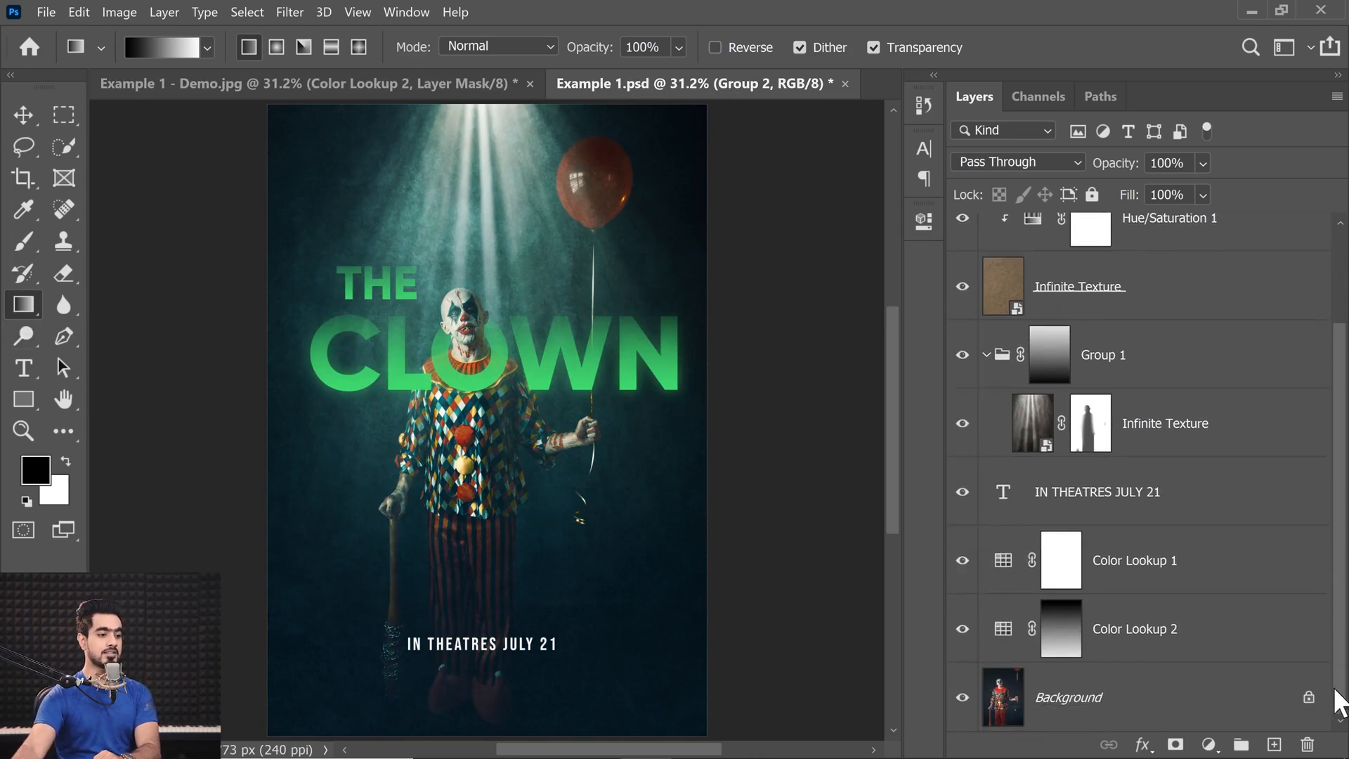
{"action": "left_click", "coordinate": [1156, 655]}
{"action": "left_click", "coordinate": [1145, 570]}
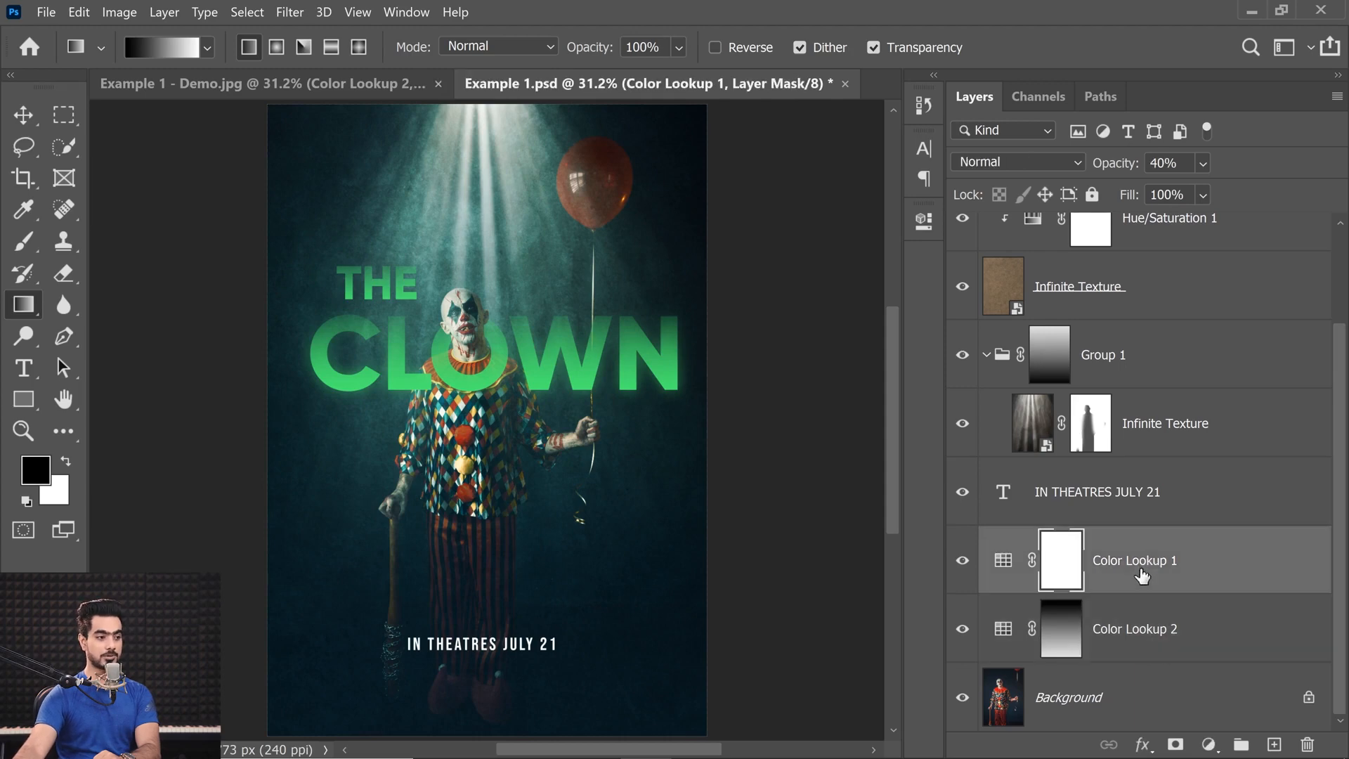
{"action": "scroll", "coordinate": [1334, 542], "scroll_direction": "up", "scroll_amount": 2}
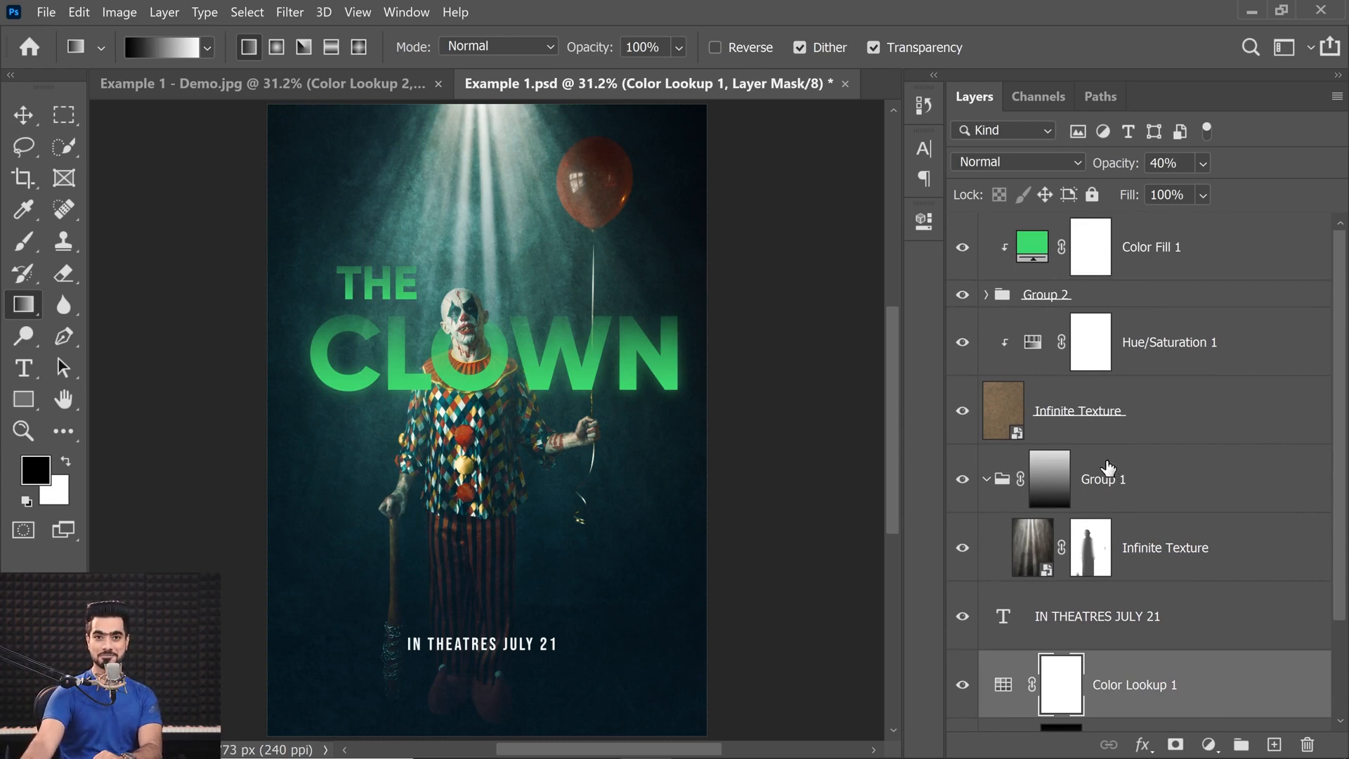
{"action": "left_click", "coordinate": [311, 83]}
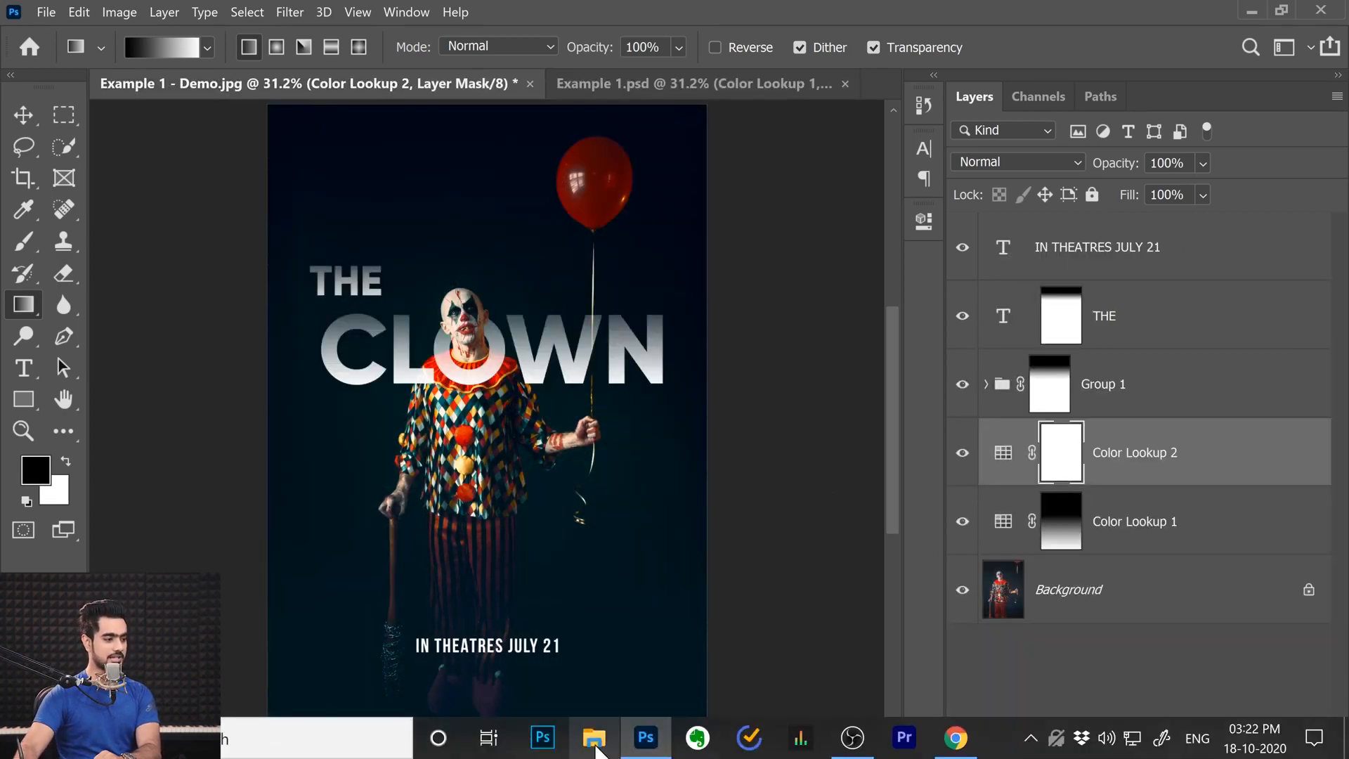
Place Texture 1.jpg above the Color Lookup layers, scale it to cover the whole poster and set its blend mode to Overlay.
{"action": "left_click", "coordinate": [593, 745]}
{"action": "left_click_drag", "start_coordinate": [412, 265], "coordinate": [520, 385]}
{"action": "scroll", "coordinate": [605, 554], "scroll_direction": "down", "scroll_amount": 2}
{"action": "mouse_move", "coordinate": [659, 580]}
{"action": "left_mouse_down"}
{"action": "mouse_move", "coordinate": [685, 597]}
{"action": "mouse_move", "coordinate": [714, 684]}
{"action": "mouse_move", "coordinate": [642, 598]}
{"action": "left_mouse_up"}
{"action": "left_click_drag", "start_coordinate": [702, 367], "coordinate": [656, 687]}
{"action": "key", "text": "Return"}
{"action": "key", "text": "g"}
{"action": "key", "text": "ctrl+0"}
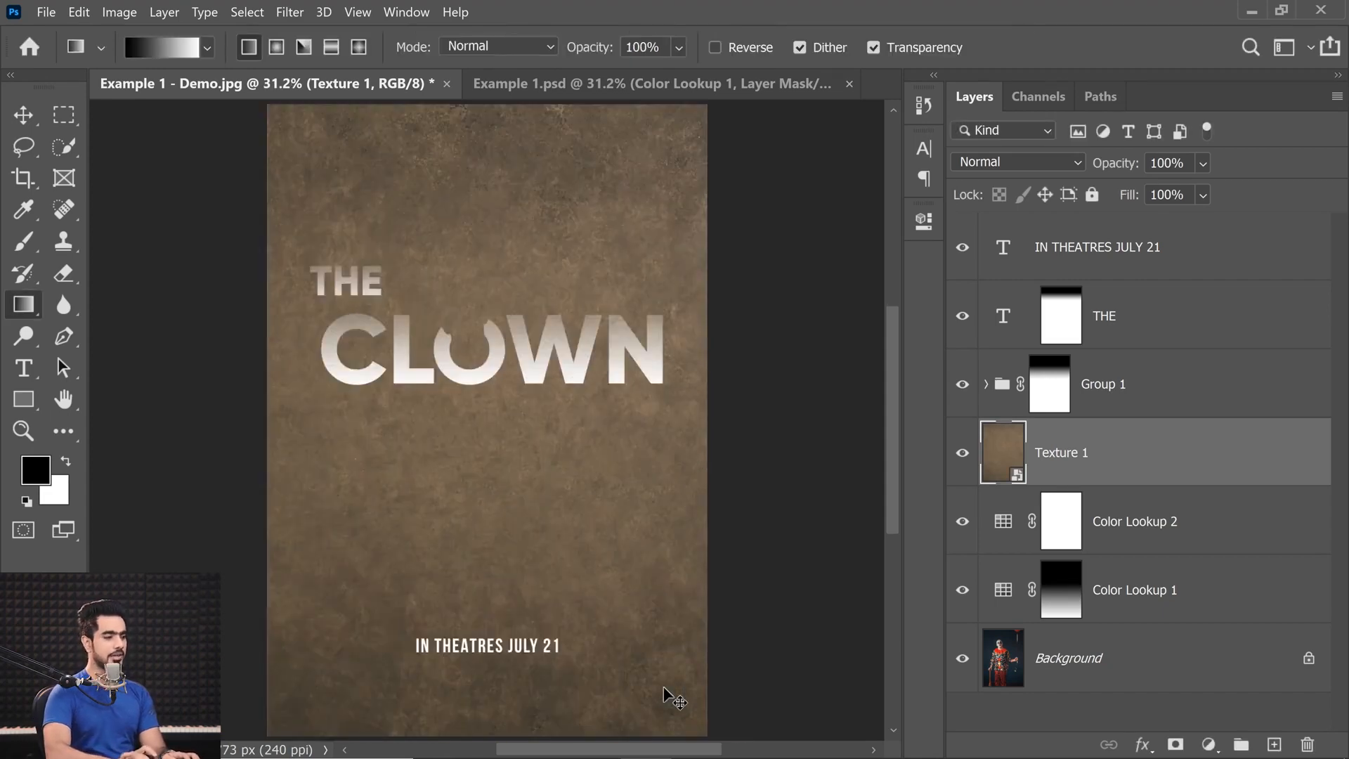
{"action": "left_click", "coordinate": [969, 164]}
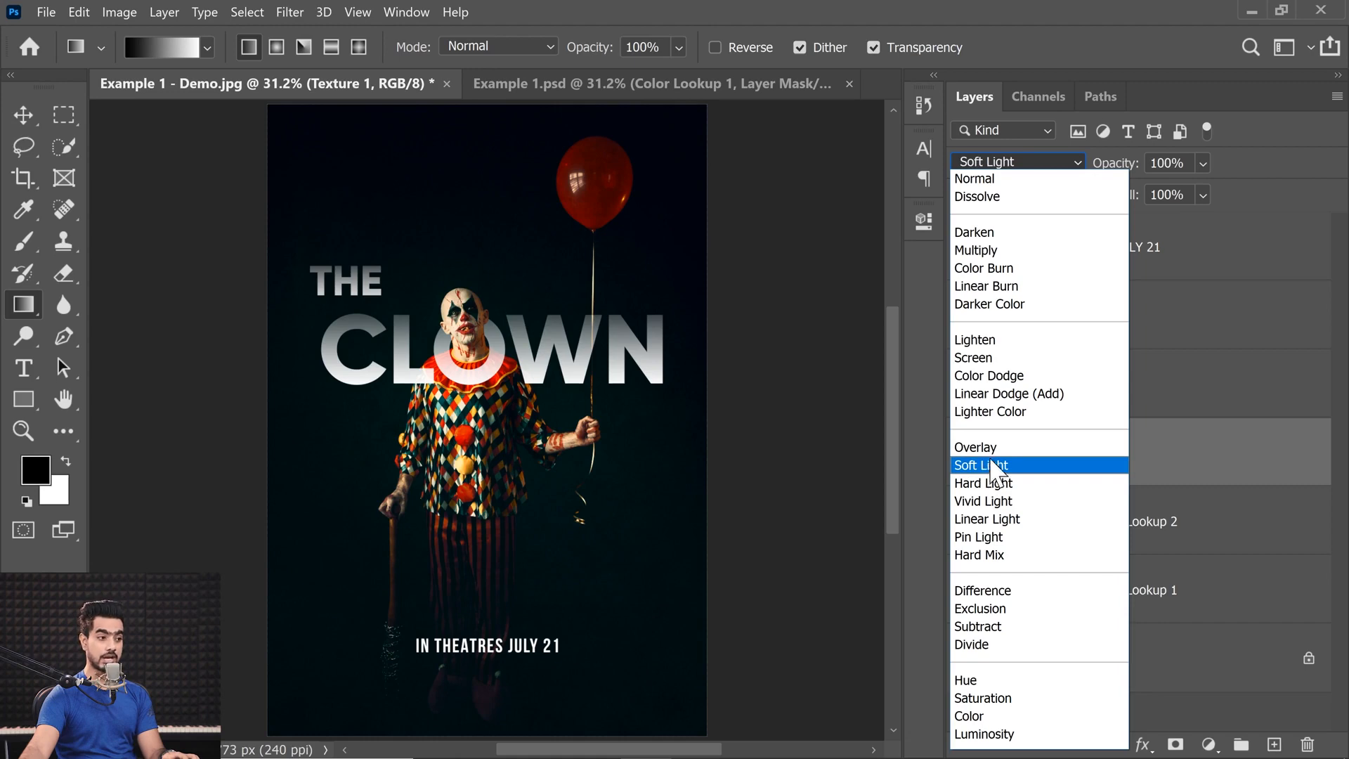
{"action": "left_click", "coordinate": [989, 449]}
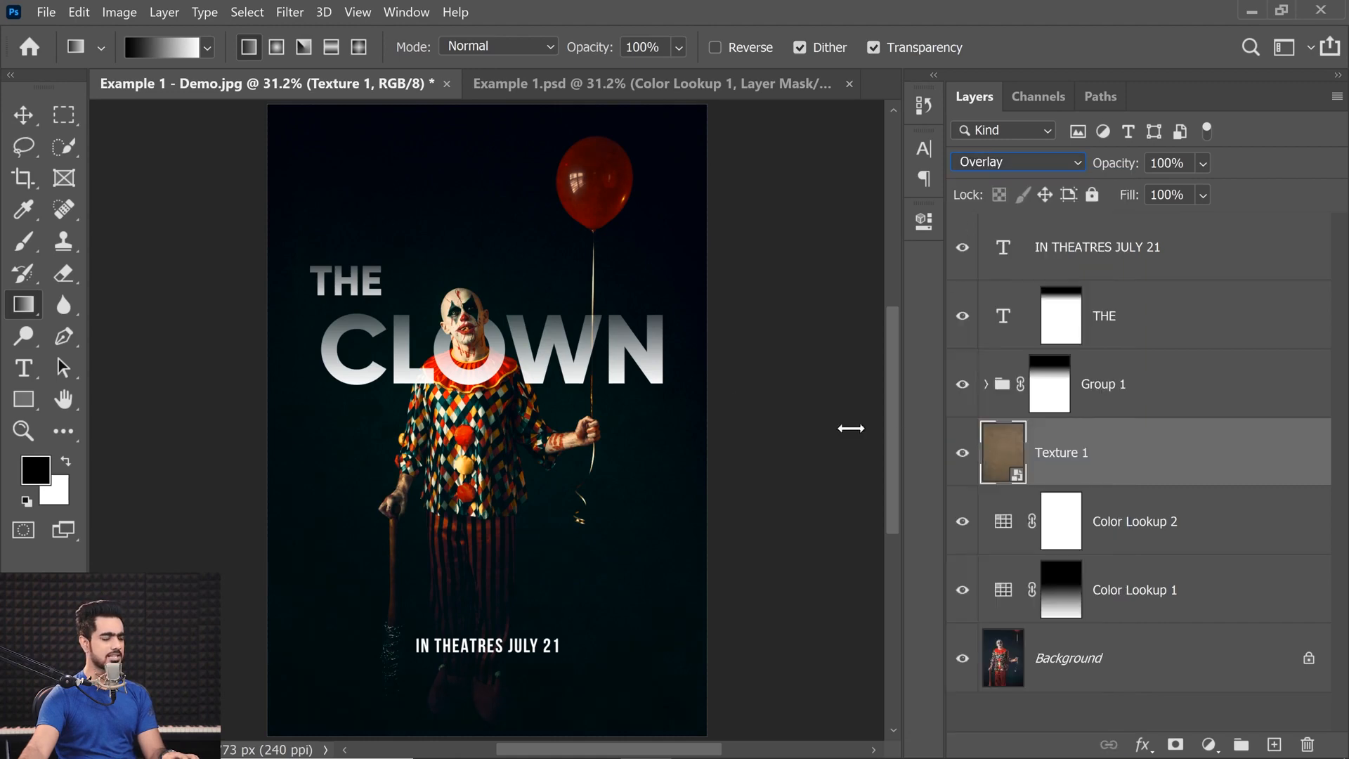
Add a Curves adjustment layer above Texture 1 and raise the curve slightly to brighten the poster image.
{"action": "left_click_drag", "start_coordinate": [452, 234], "coordinate": [465, 282]}
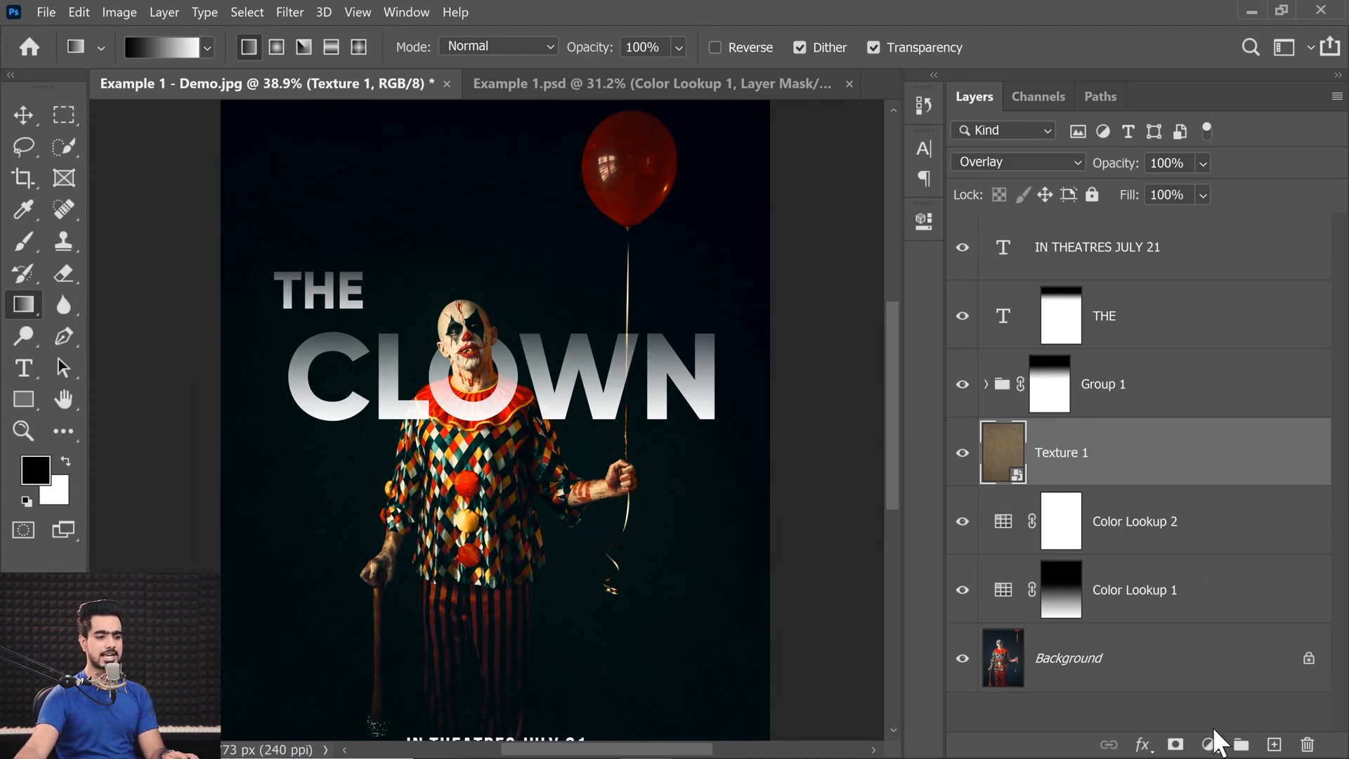
{"action": "left_click", "coordinate": [1209, 746]}
{"action": "left_click", "coordinate": [1220, 471]}
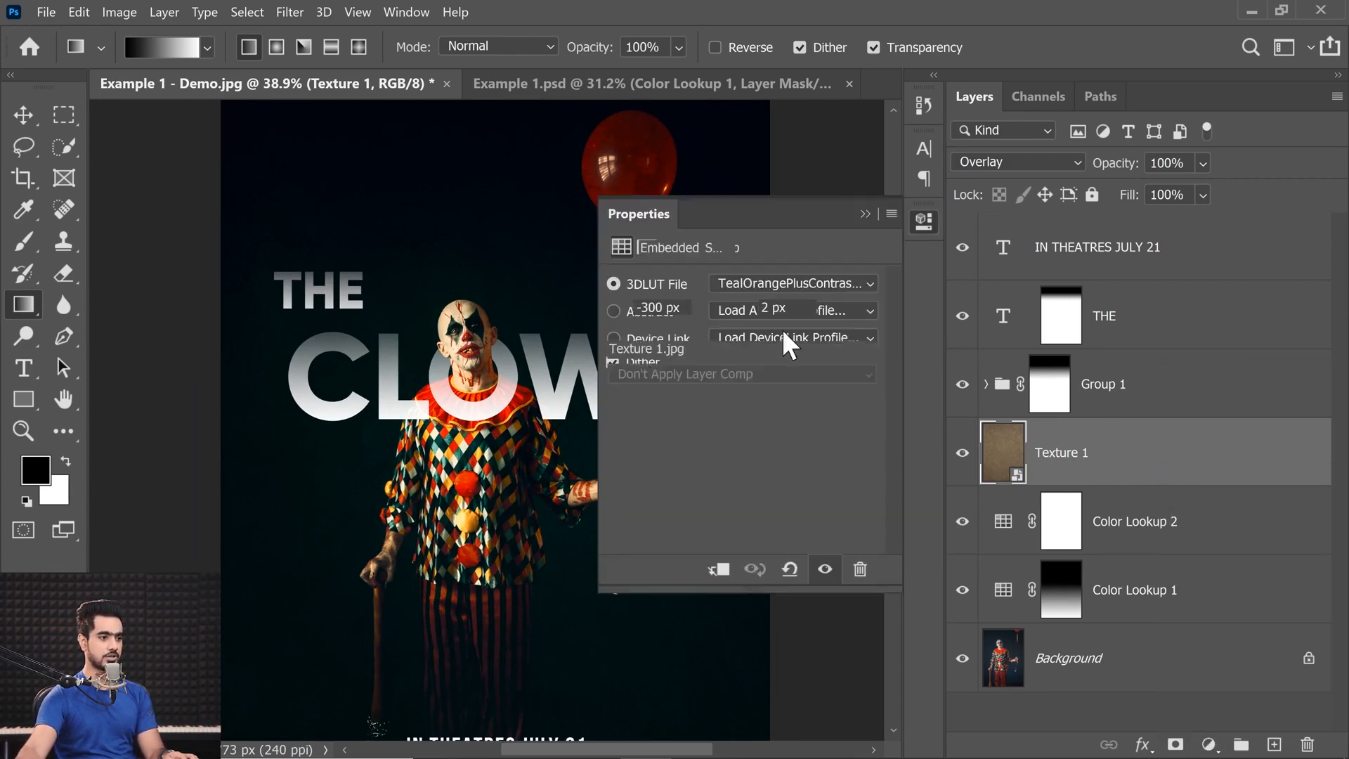
{"action": "left_click_drag", "start_coordinate": [782, 402], "coordinate": [767, 400]}
{"action": "left_click_drag", "start_coordinate": [388, 614], "coordinate": [436, 594]}
{"action": "left_click_drag", "start_coordinate": [443, 563], "coordinate": [590, 323]}
{"action": "left_click_drag", "start_coordinate": [337, 542], "coordinate": [277, 560]}
{"action": "left_click", "coordinate": [865, 214]}
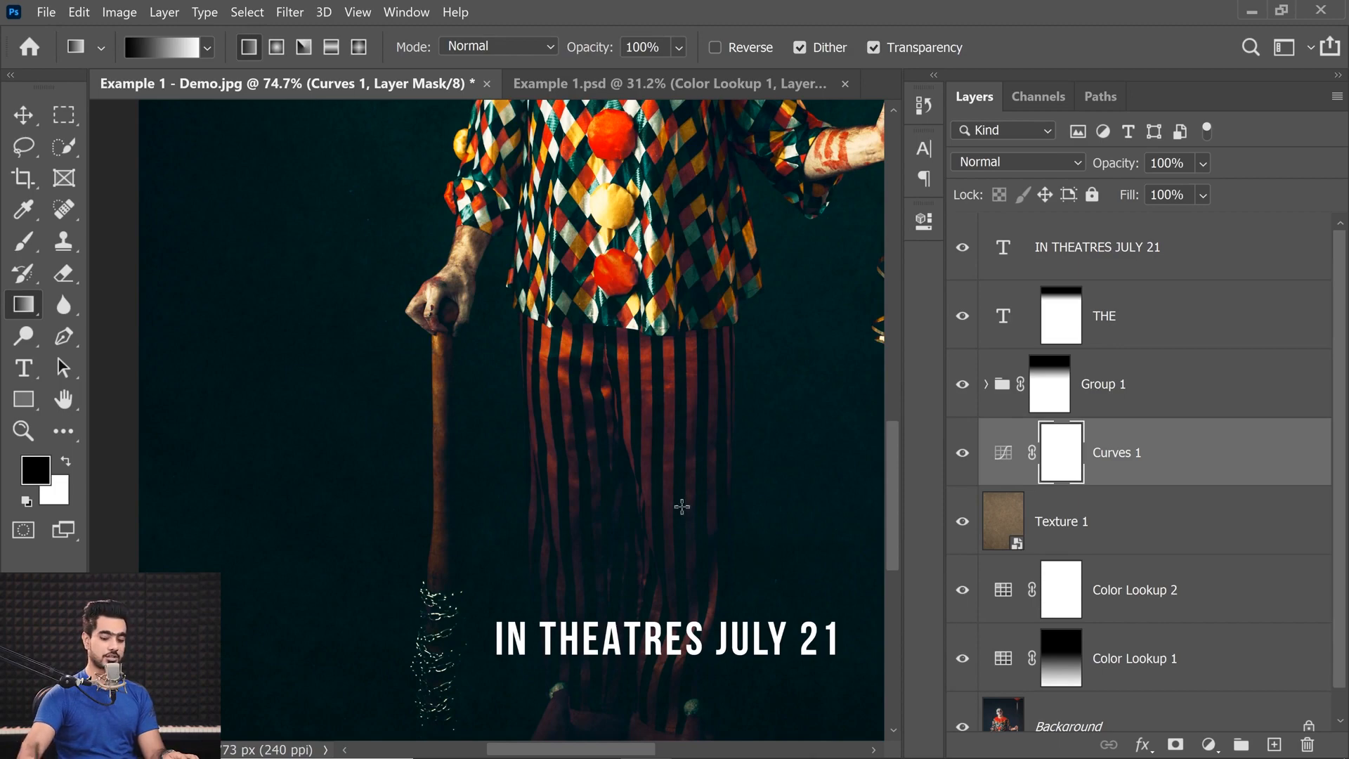
Place Texture 2.jpg above the Curves layer and stretch it over most of the poster, about 46% wide and 51% high.
{"action": "key", "text": "ctrl+0"}
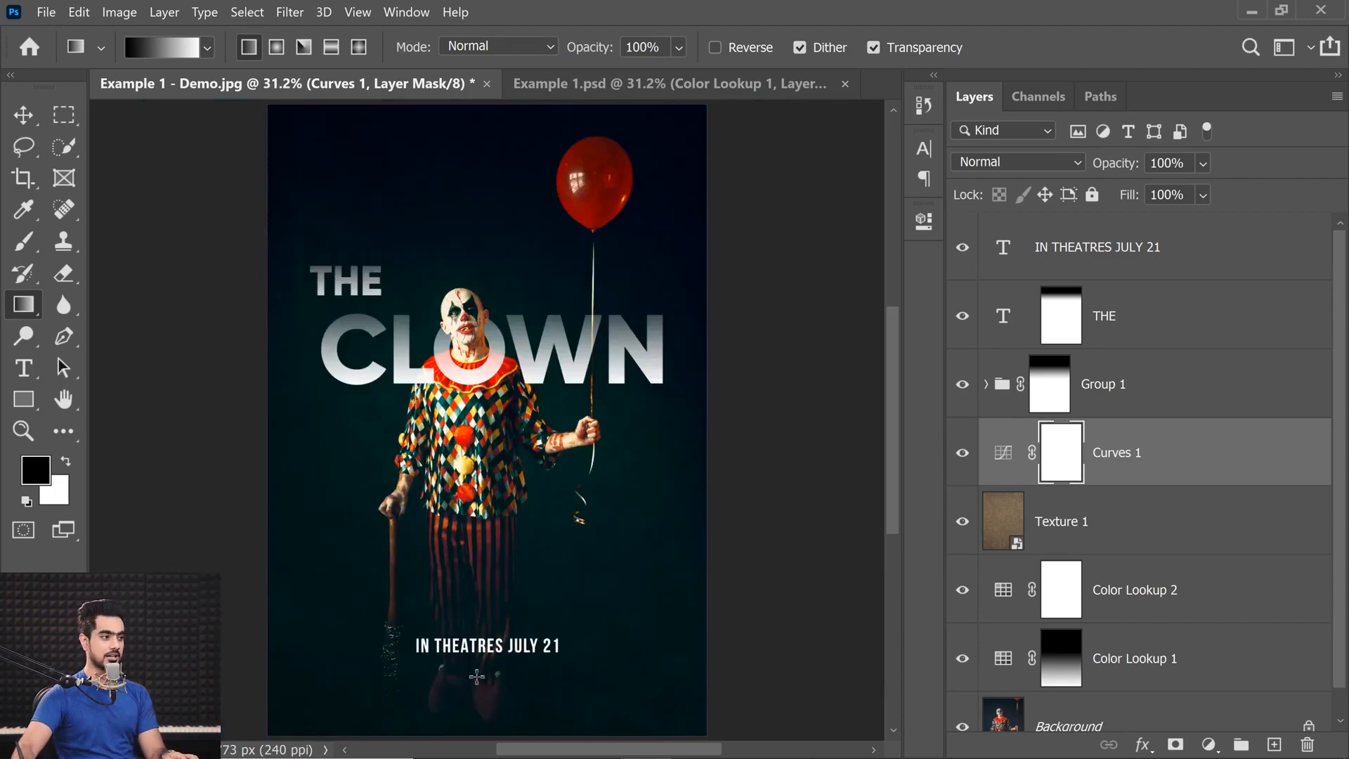
{"action": "left_click", "coordinate": [593, 737]}
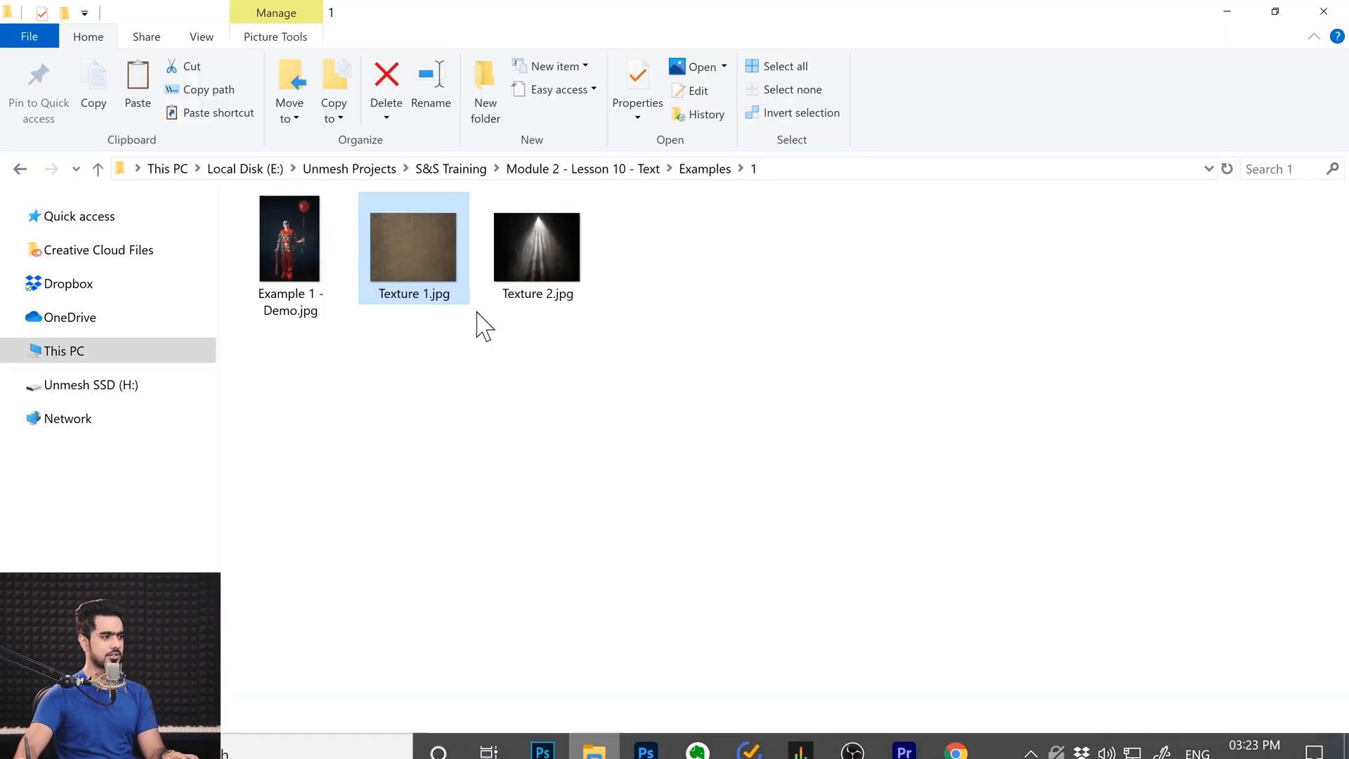
{"action": "left_click", "coordinate": [527, 244]}
{"action": "left_click_drag", "start_coordinate": [531, 251], "coordinate": [513, 390]}
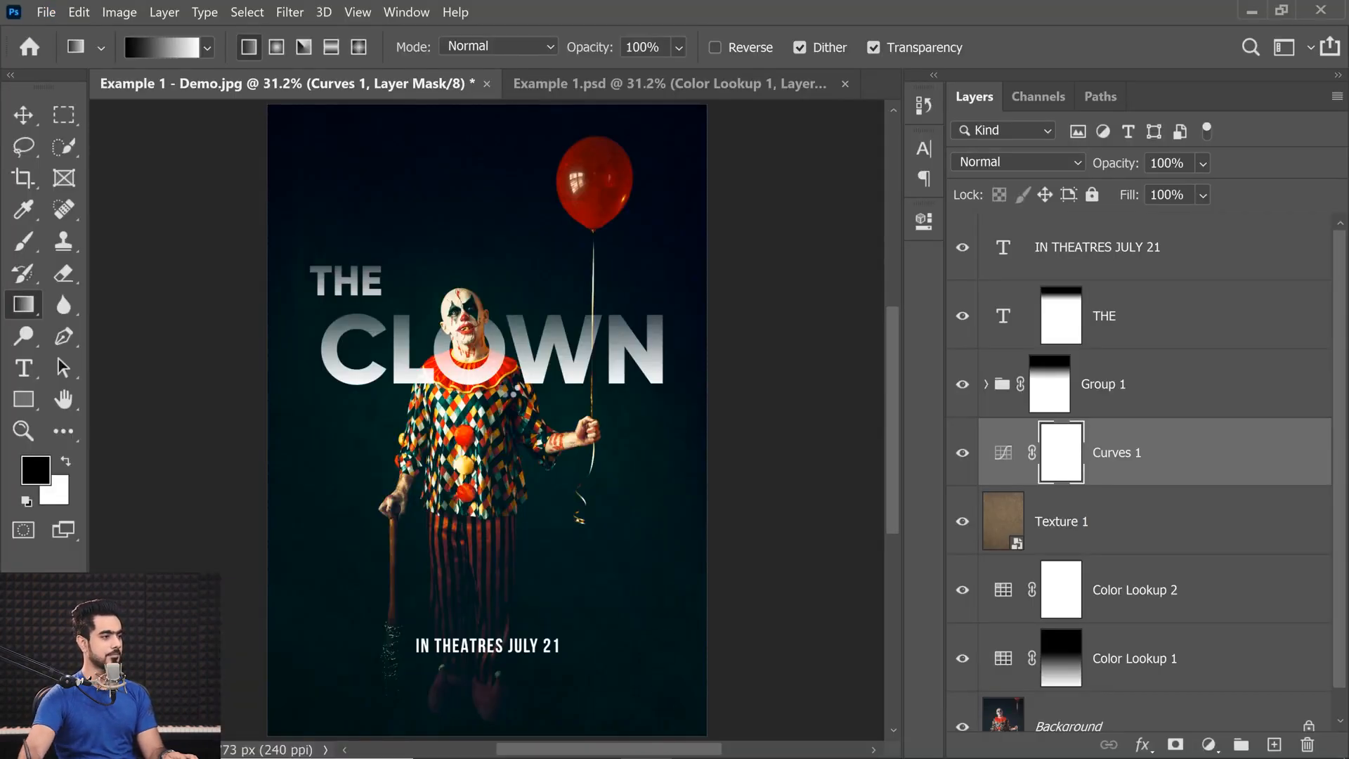
{"action": "left_click_drag", "start_coordinate": [705, 595], "coordinate": [823, 687]}
{"action": "scroll", "coordinate": [565, 474], "scroll_direction": "down", "scroll_amount": 2}
{"action": "left_click_drag", "start_coordinate": [754, 627], "coordinate": [811, 685]}
{"action": "left_click_drag", "start_coordinate": [602, 416], "coordinate": [573, 341]}
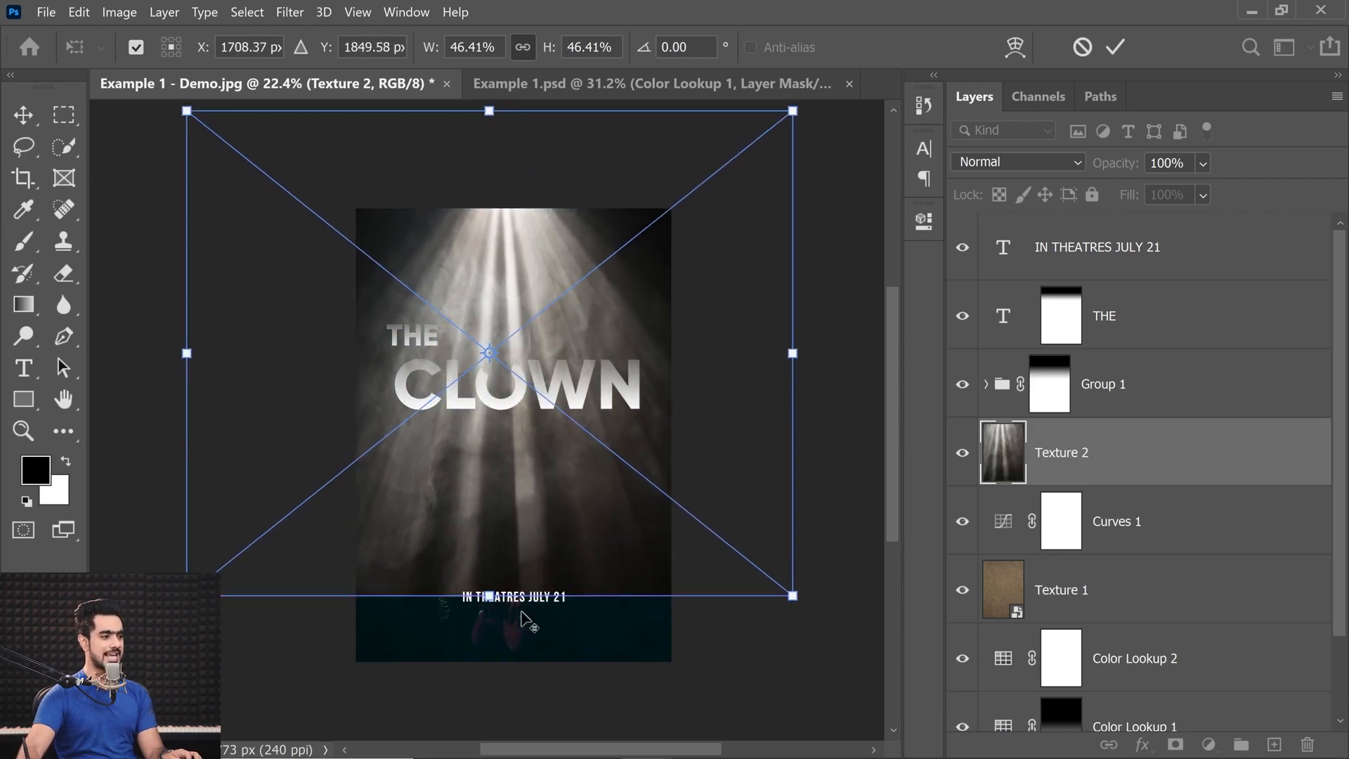
{"action": "left_click_drag", "start_coordinate": [523, 614], "coordinate": [492, 647]}
{"action": "key", "text": "Return"}
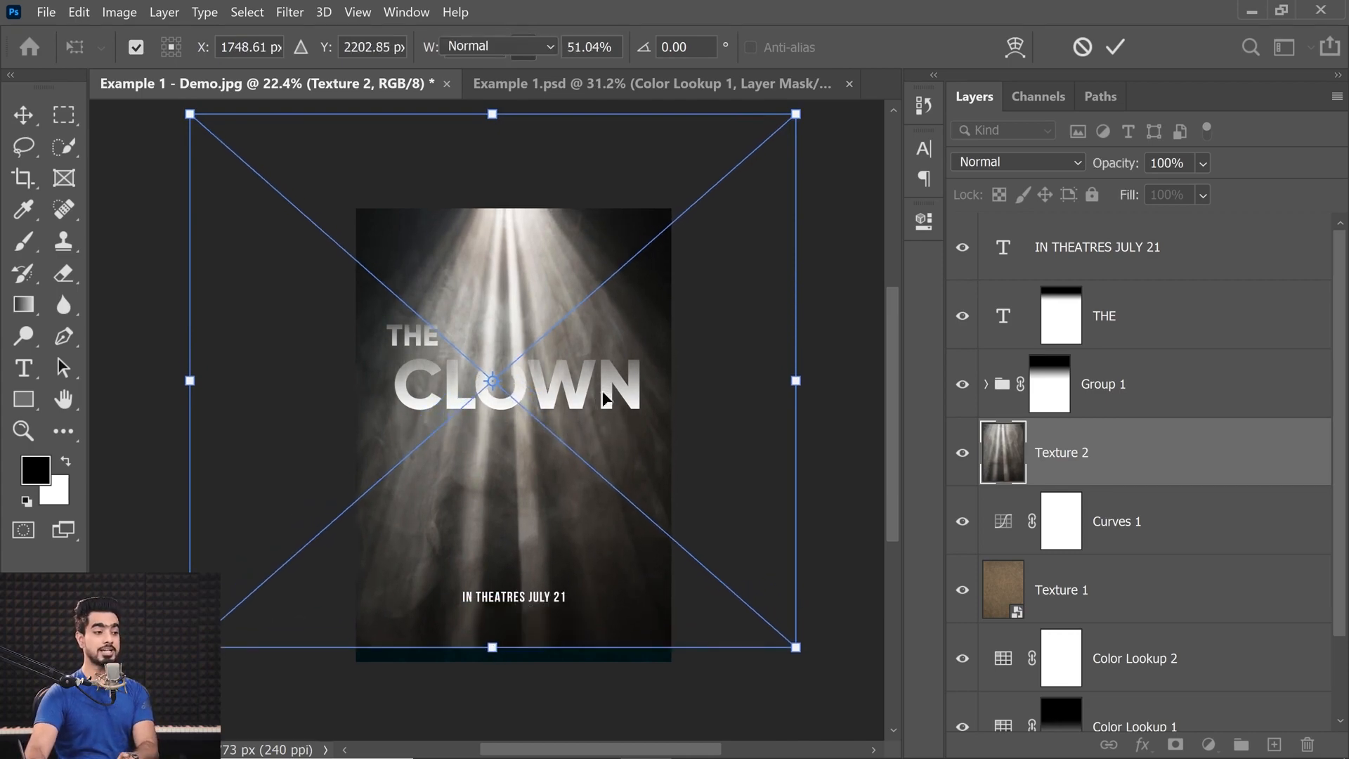
Set the Texture 2 light-ray layer's blend mode to Screen and add a layer mask to it.
{"action": "left_click", "coordinate": [989, 163]}
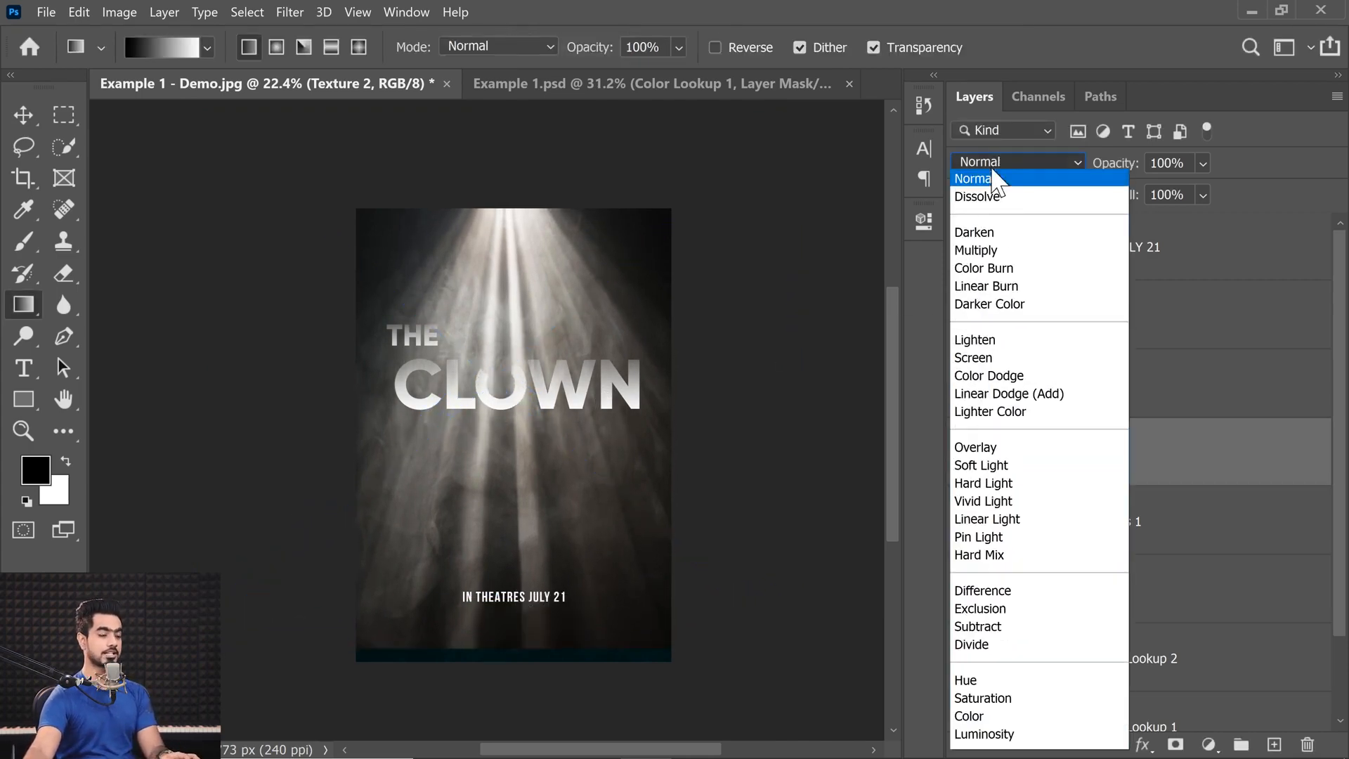
{"action": "left_click", "coordinate": [982, 358]}
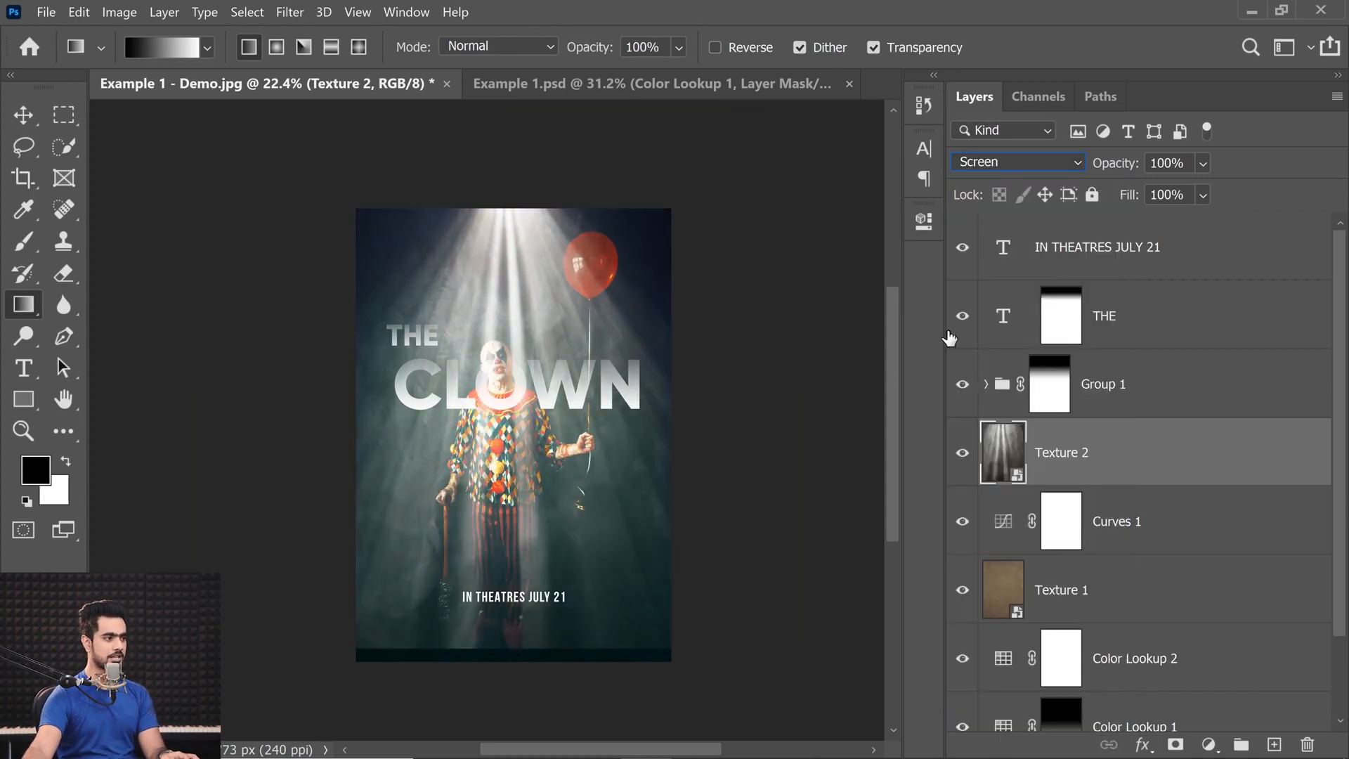
{"action": "key", "text": "ctrl+0"}
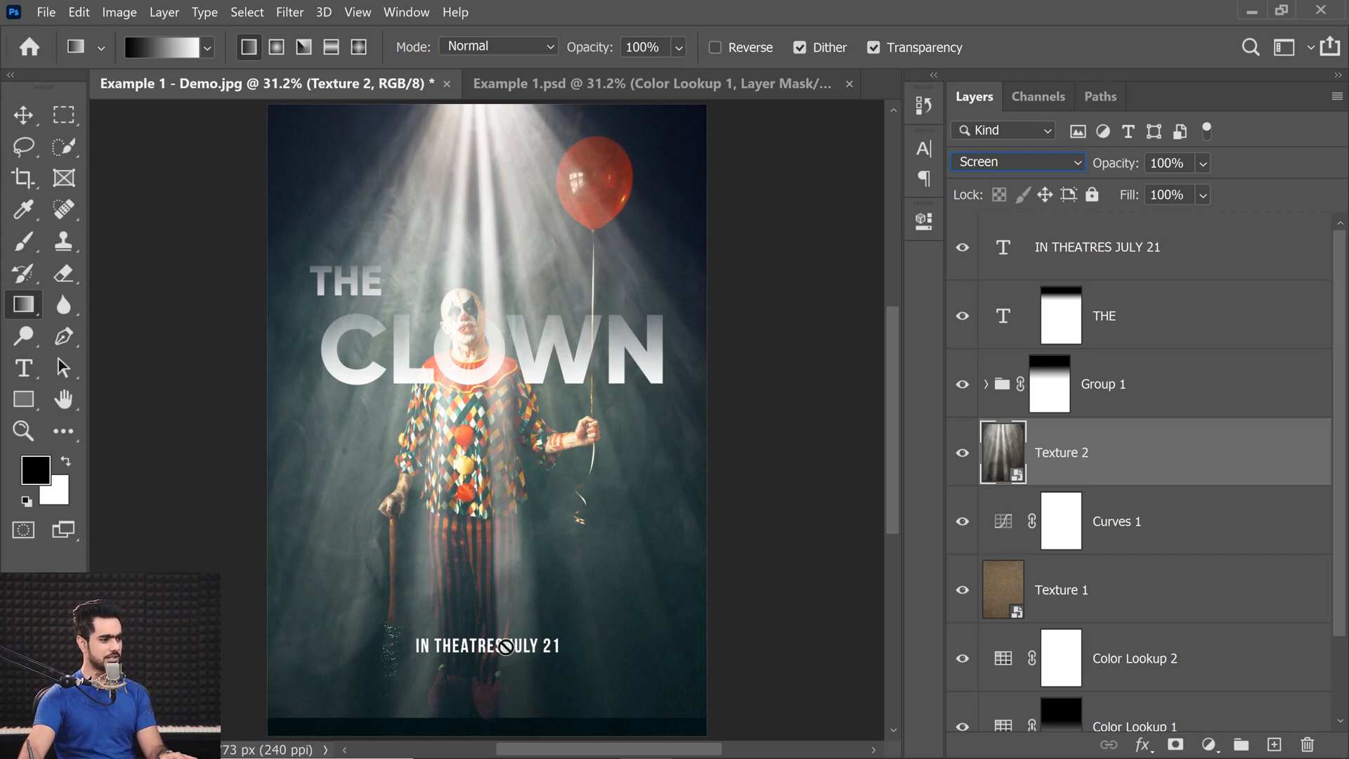
{"action": "left_click", "coordinate": [1175, 747]}
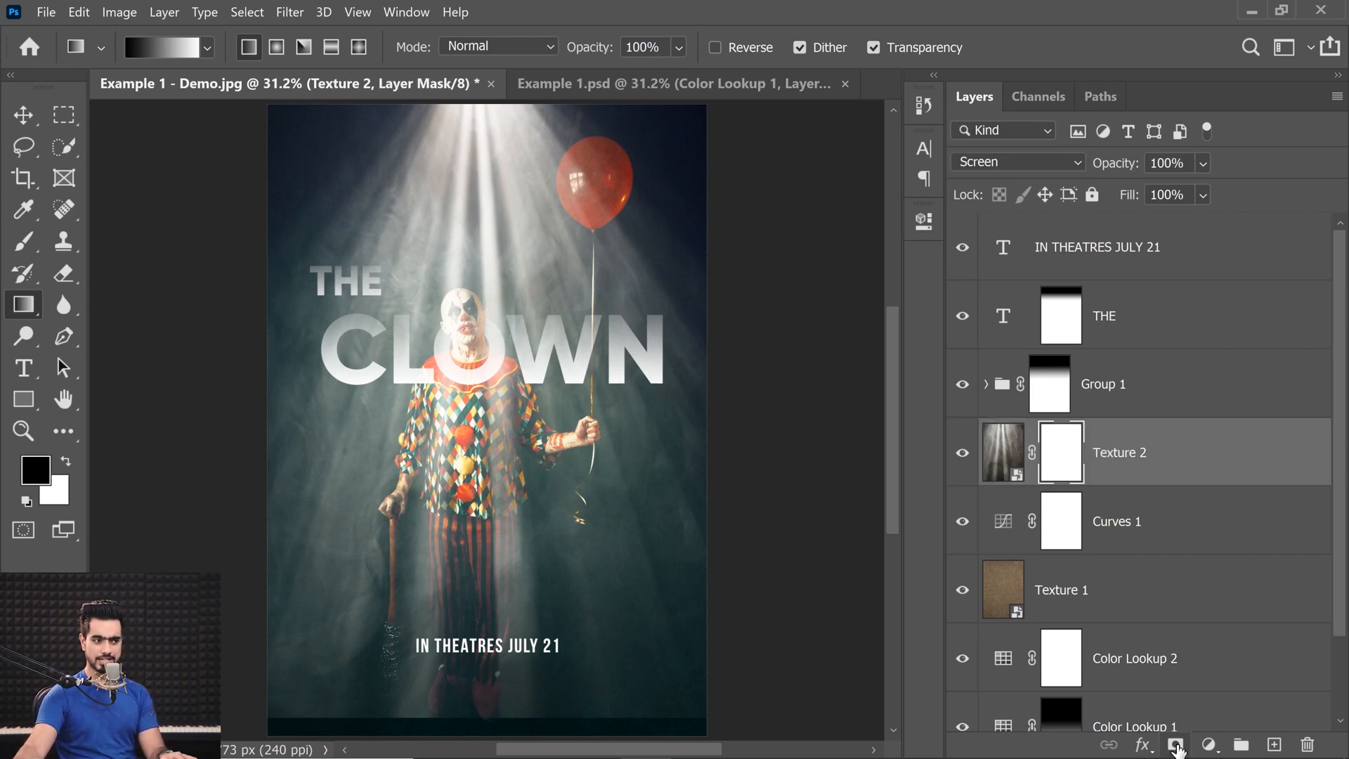
{"action": "mouse_move", "coordinate": [502, 355]}
{"action": "left_mouse_down"}
{"action": "mouse_move", "coordinate": [515, 631]}
{"action": "mouse_move", "coordinate": [449, 149]}
{"action": "left_mouse_up"}
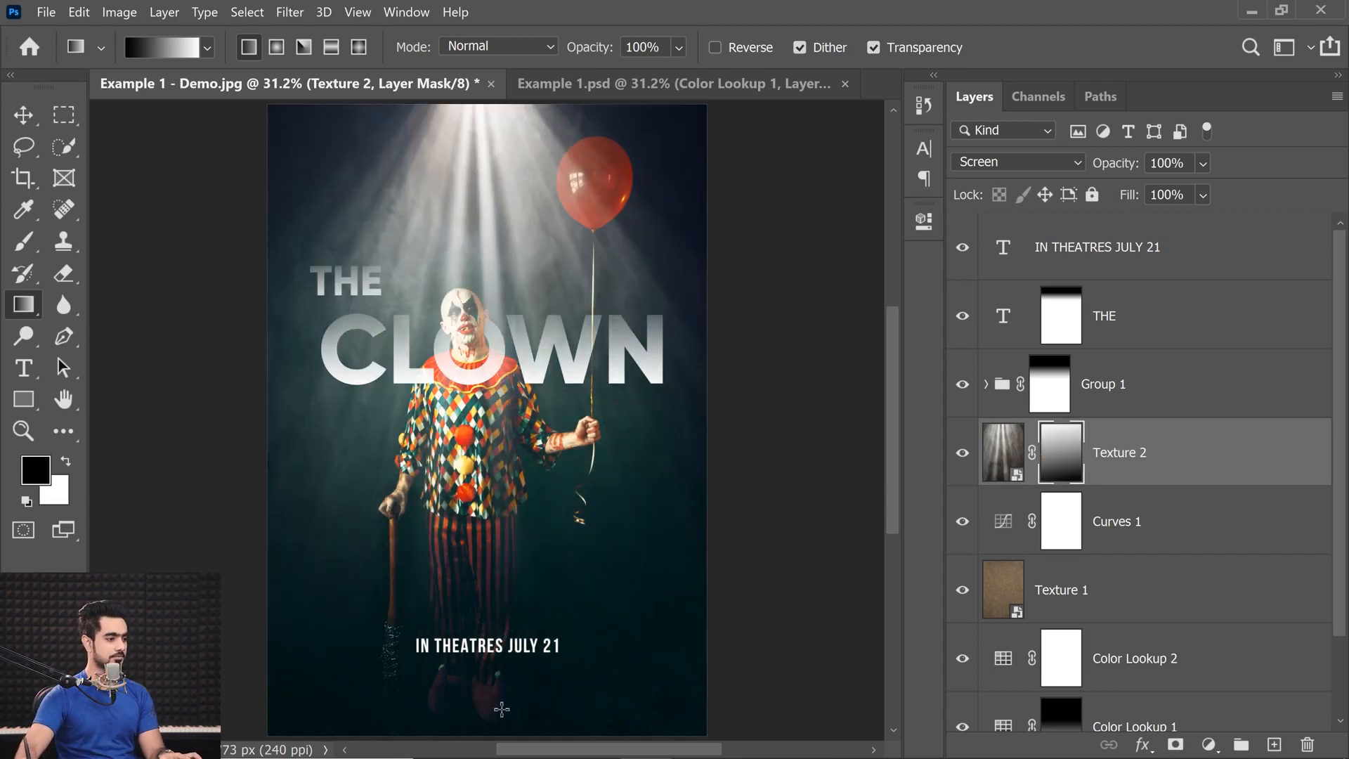
{"action": "key", "text": "ctrl+z"}
{"action": "key", "text": "ctrl+z"}
Draw a black-to-white gradient upward from the clown's feet on the Texture 2 mask to fade the light rays over the lower poster.
{"action": "left_click_drag", "start_coordinate": [542, 735], "coordinate": [558, 593]}
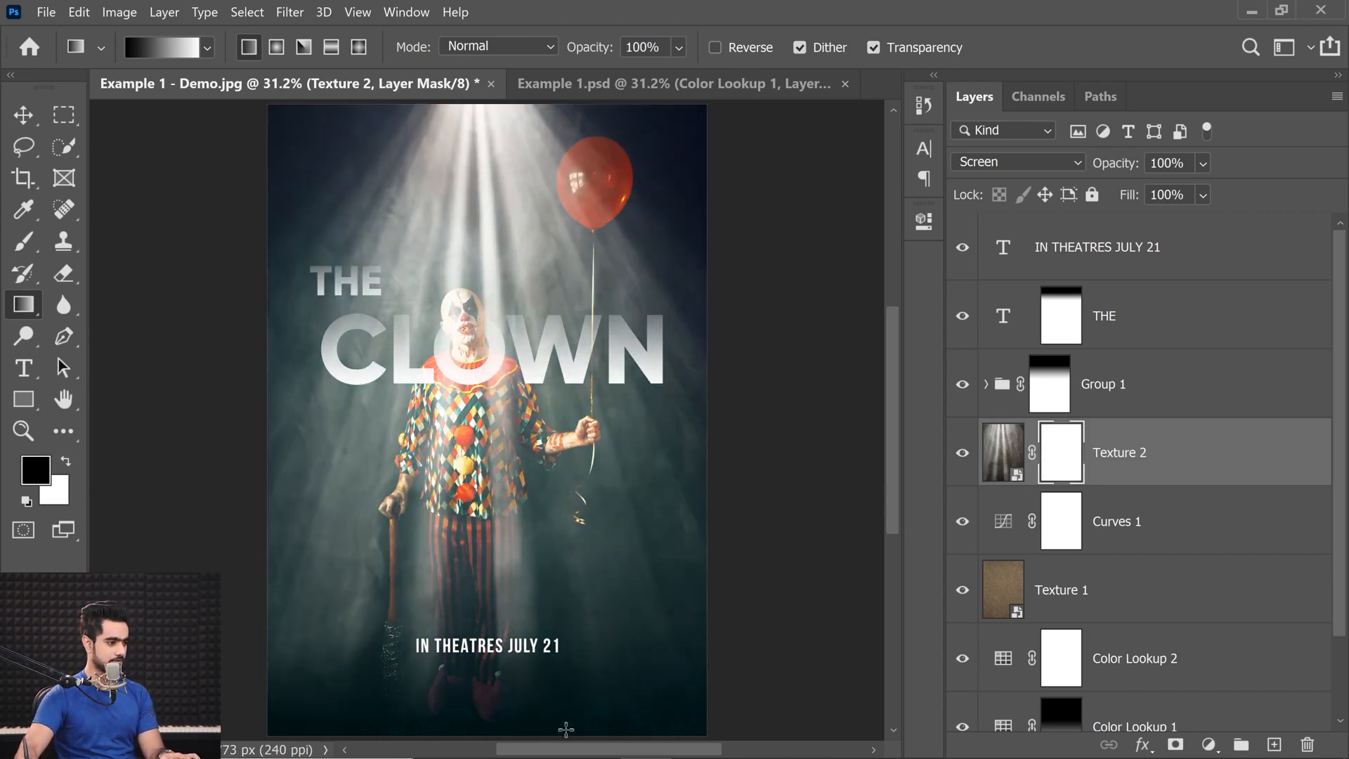
{"action": "left_click_drag", "start_coordinate": [523, 718], "coordinate": [477, 186]}
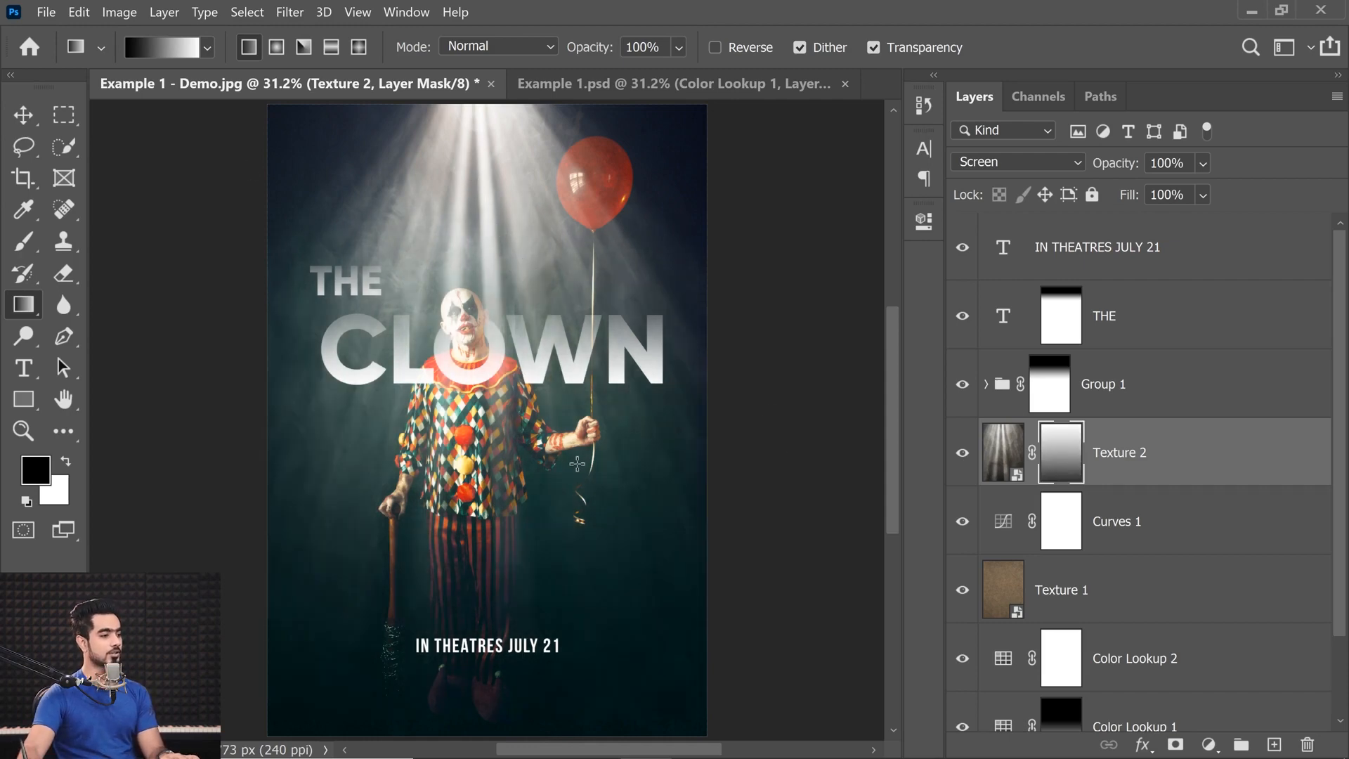
Compare the poster with Texture 1 hidden and shown, and add a Hue/Saturation adjustment layer clipped to Texture 1.
{"action": "left_click", "coordinate": [1071, 595]}
{"action": "left_click", "coordinate": [962, 594]}
{"action": "left_click", "coordinate": [959, 597]}
{"action": "left_click", "coordinate": [959, 600]}
{"action": "left_click", "coordinate": [959, 597]}
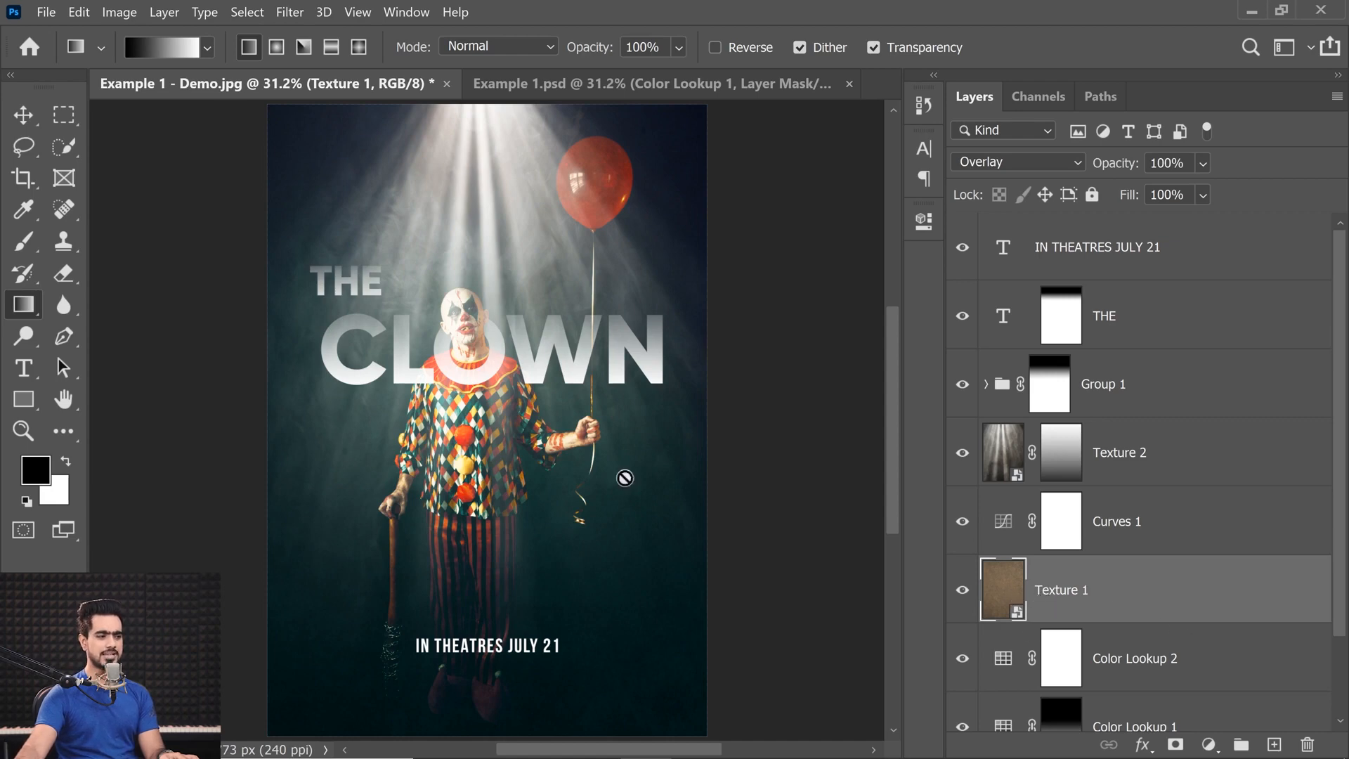
{"action": "left_click", "coordinate": [1210, 745]}
{"action": "left_click", "coordinate": [1207, 548]}
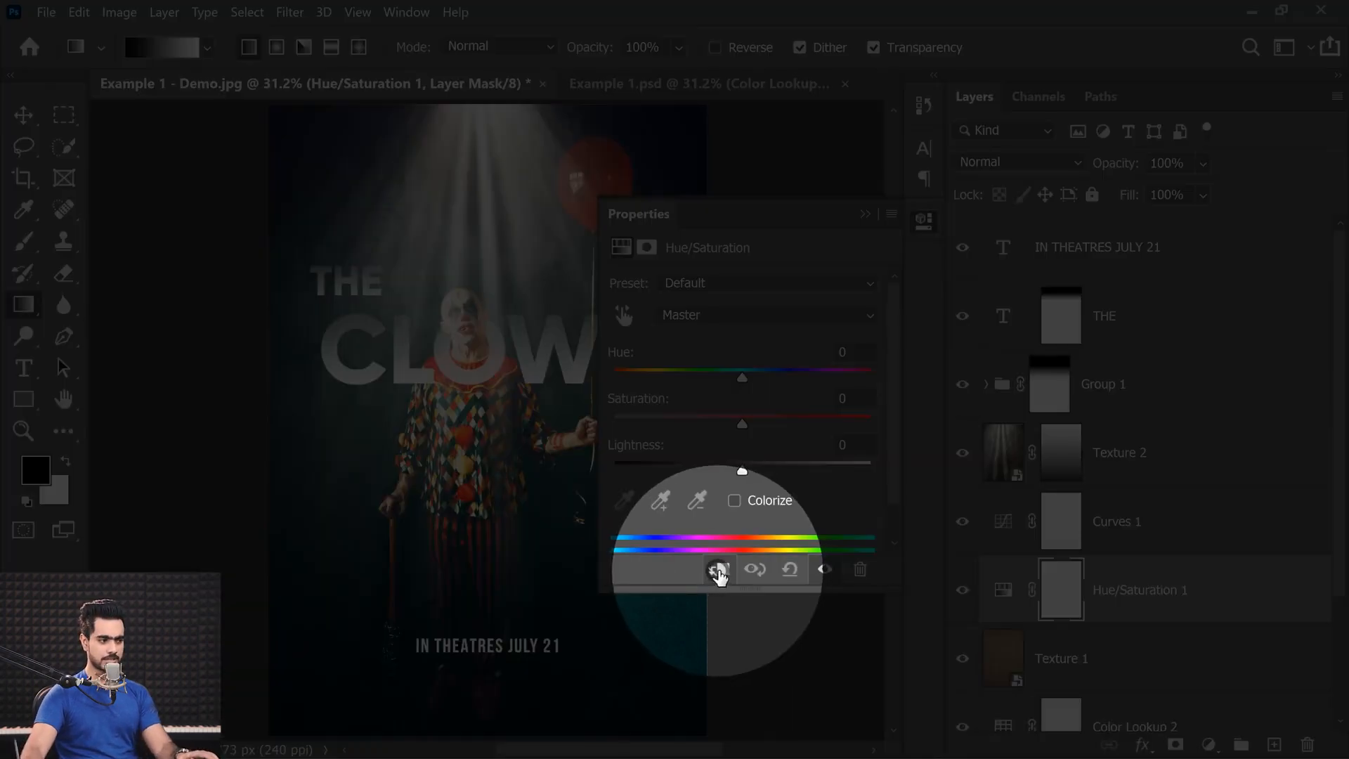
{"action": "left_click", "coordinate": [720, 571]}
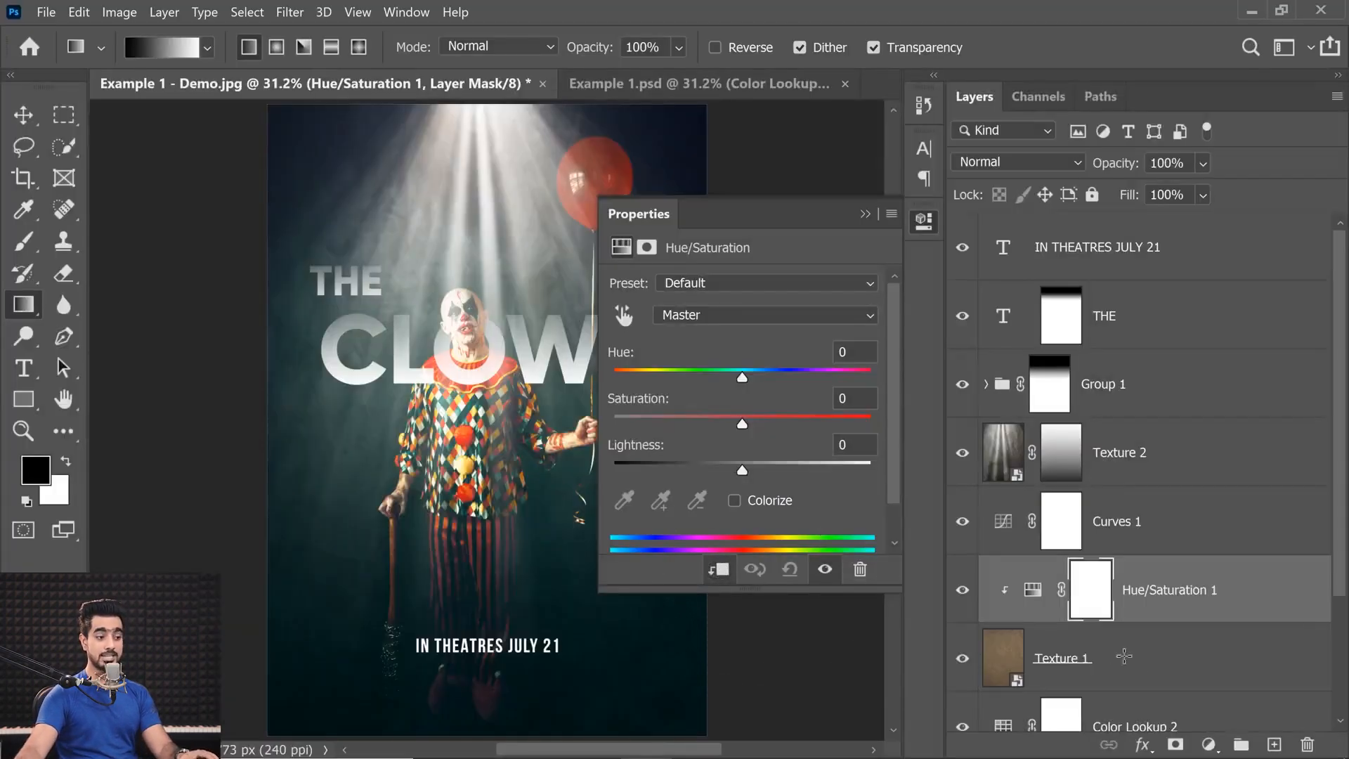
Turn on Colorize in the clipped Hue/Saturation adjustment and set its hue to 179.
{"action": "left_click", "coordinate": [734, 500]}
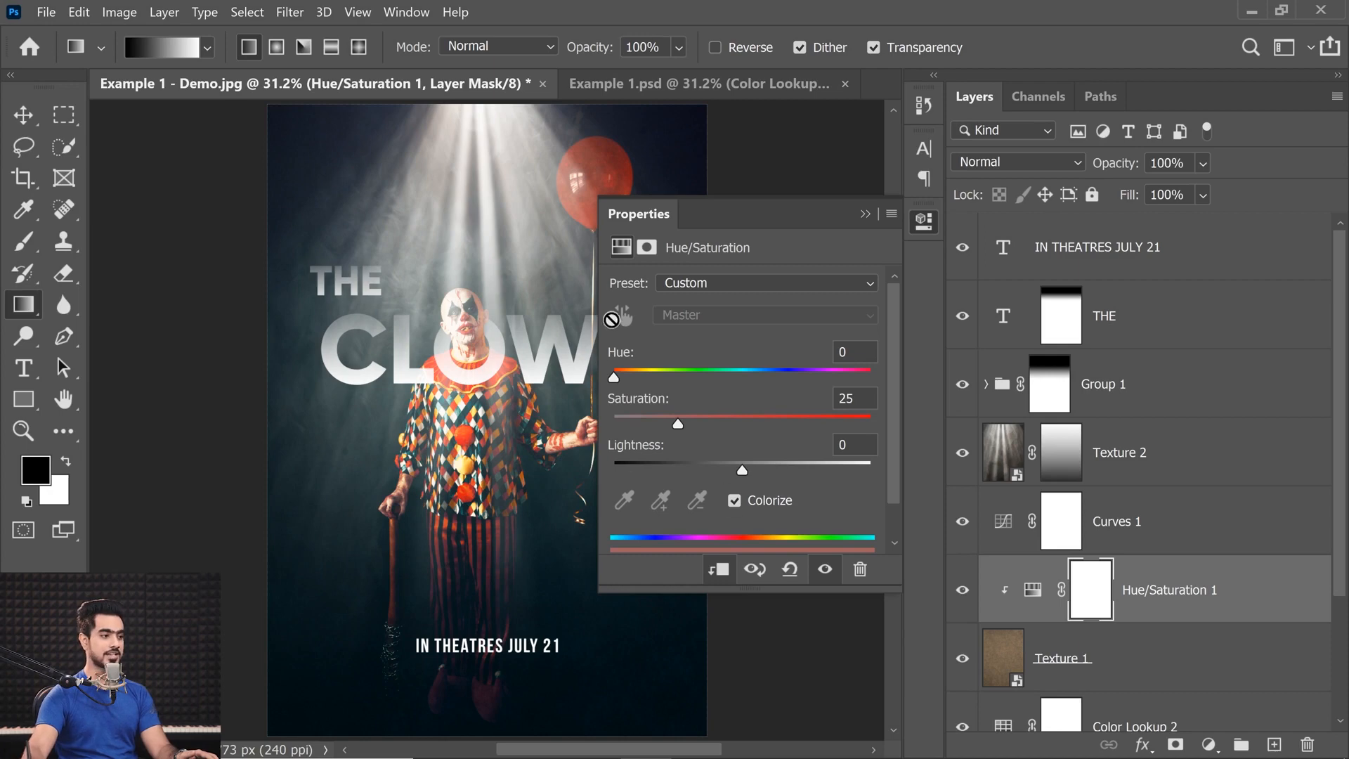
{"action": "left_click_drag", "start_coordinate": [614, 378], "coordinate": [741, 379]}
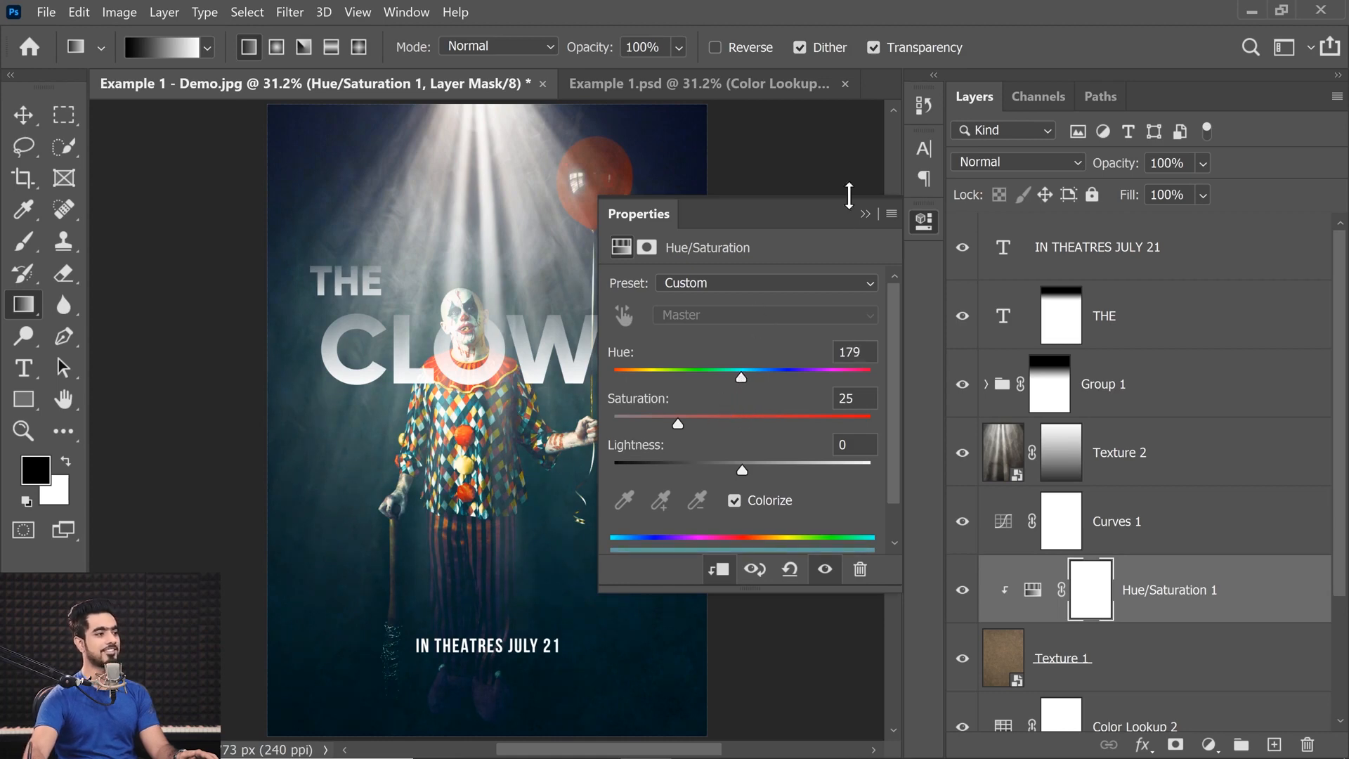
{"action": "left_click", "coordinate": [865, 214]}
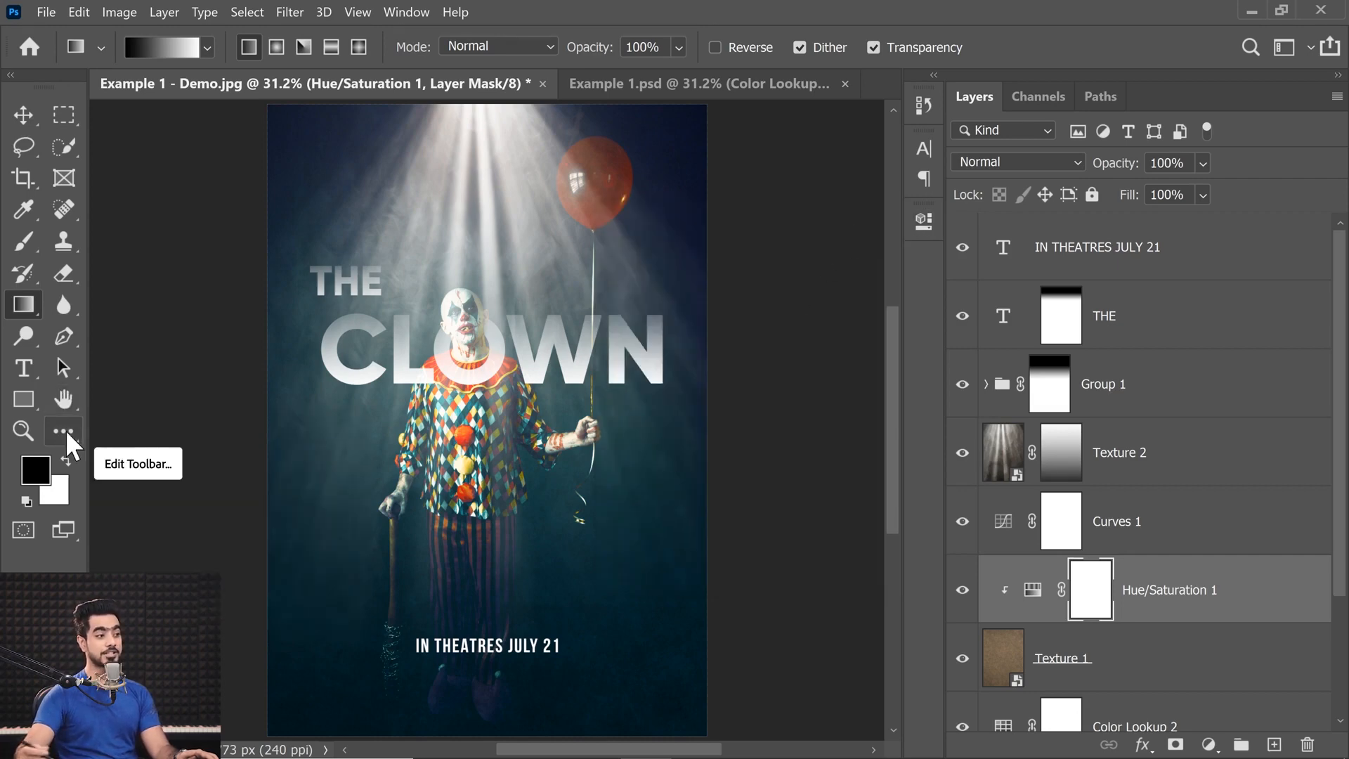
Compare the poster without and with both Color Lookup layers and lower the Color Lookup 2 opacity to 40%.
{"action": "left_click_drag", "start_coordinate": [1340, 540], "coordinate": [1340, 696]}
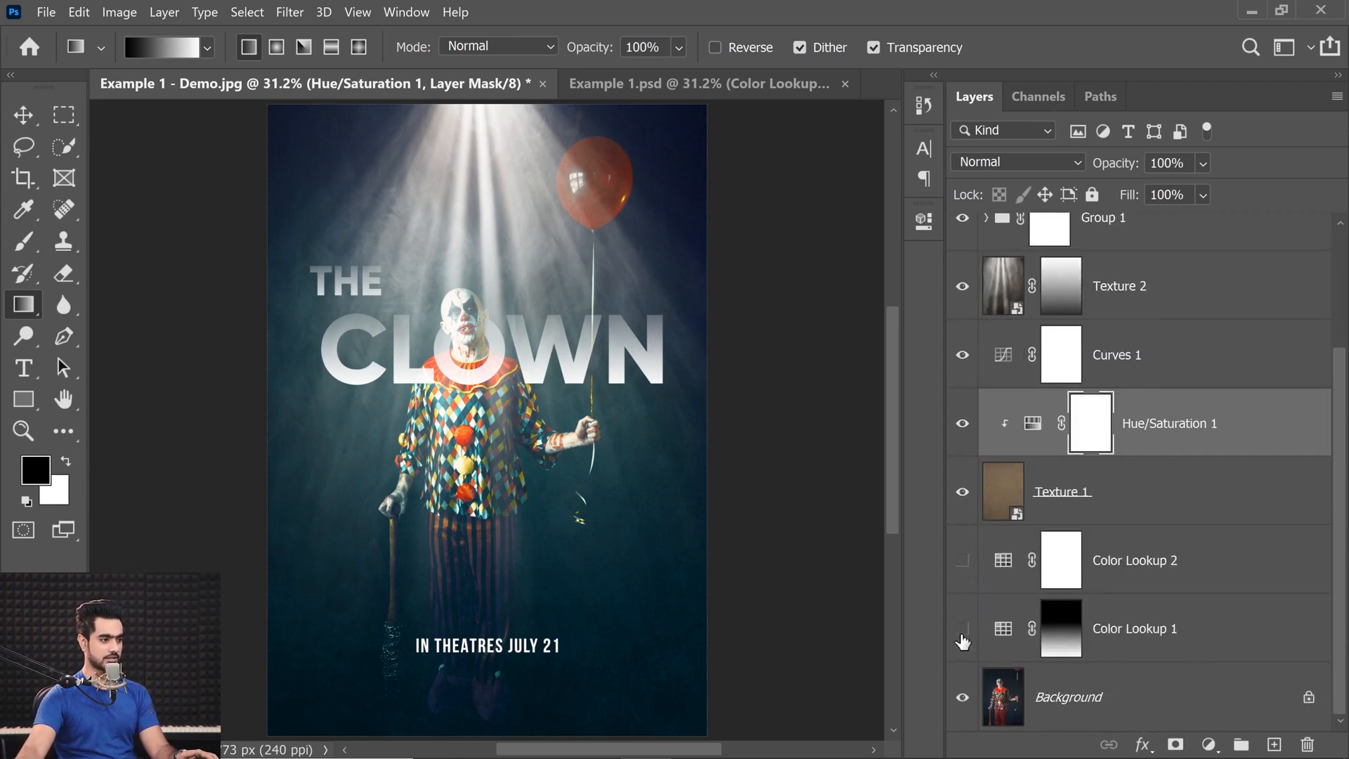
{"action": "left_click", "coordinate": [963, 629]}
{"action": "left_click_drag", "start_coordinate": [962, 651], "coordinate": [963, 560]}
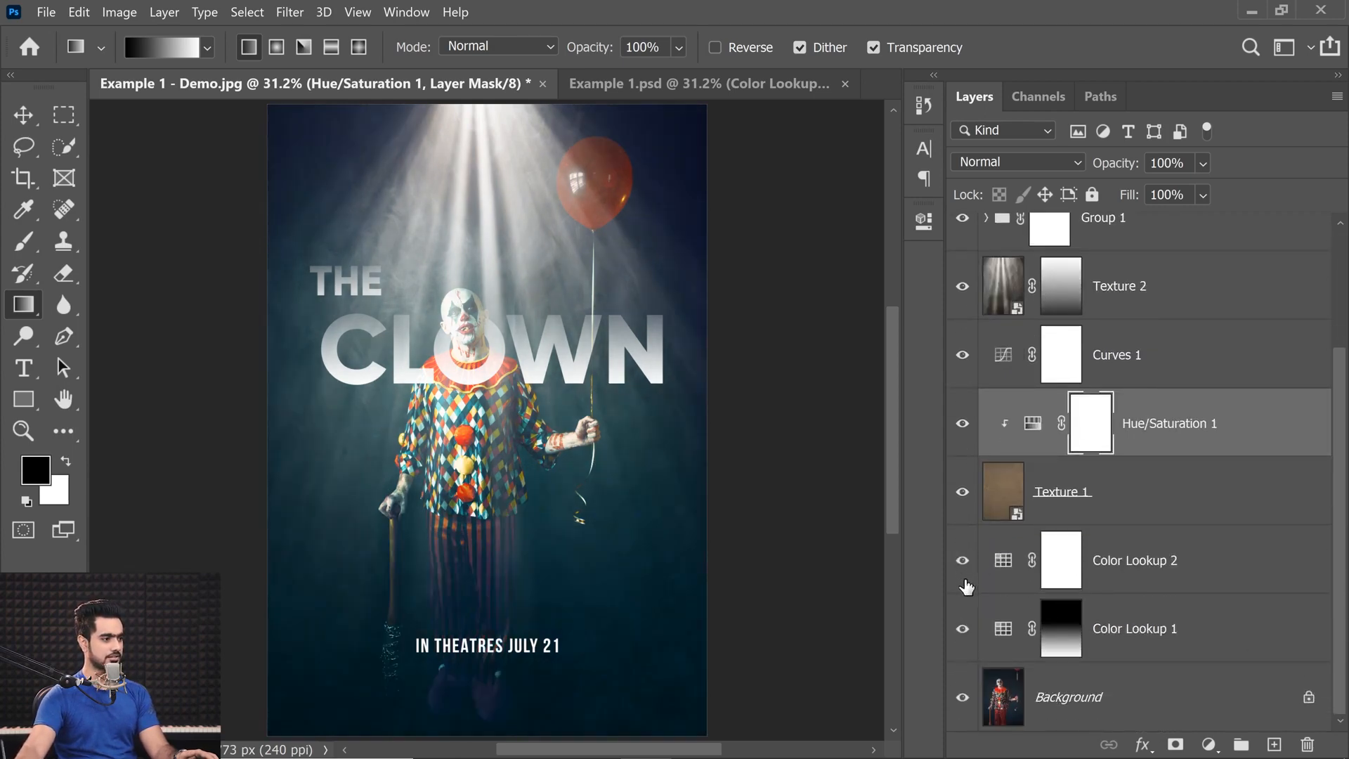
{"action": "left_click", "coordinate": [1085, 580]}
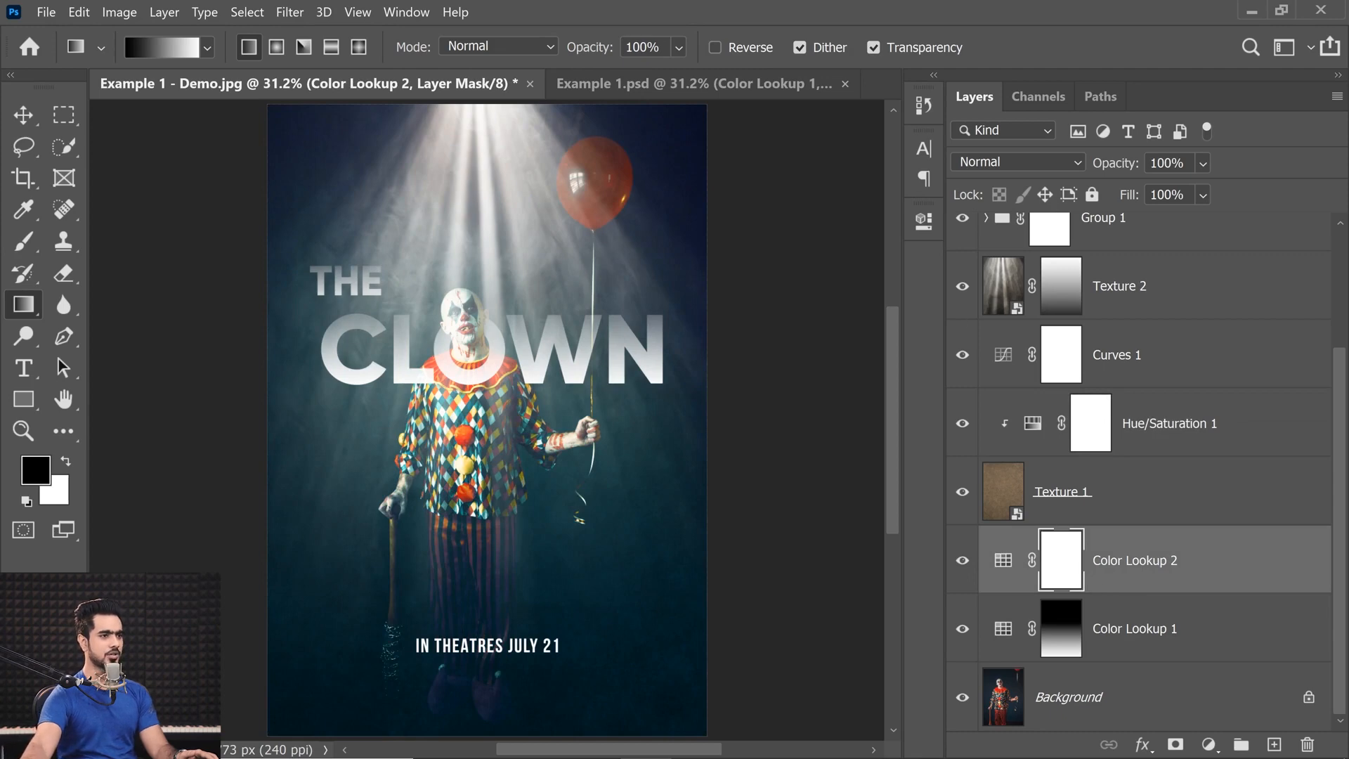
{"action": "type", "text": "40"}
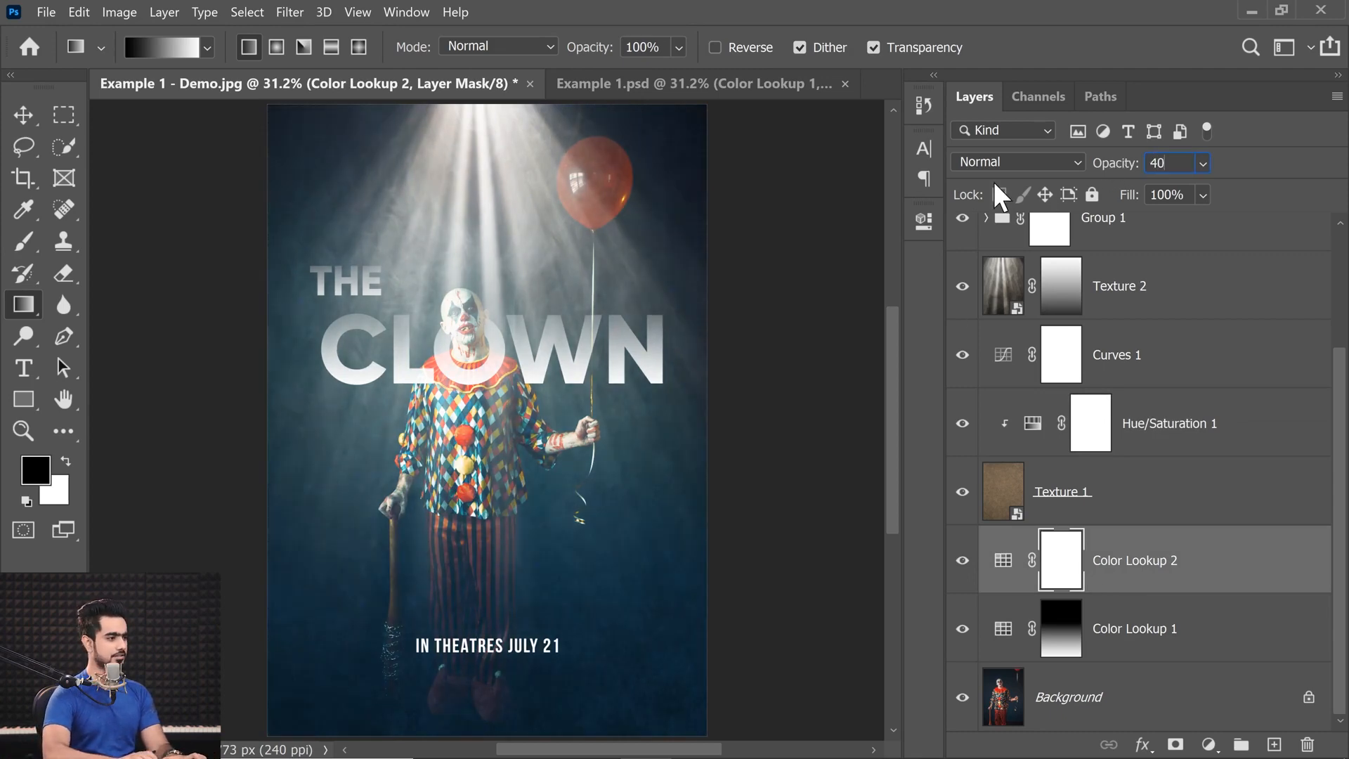
{"action": "key", "text": "Return"}
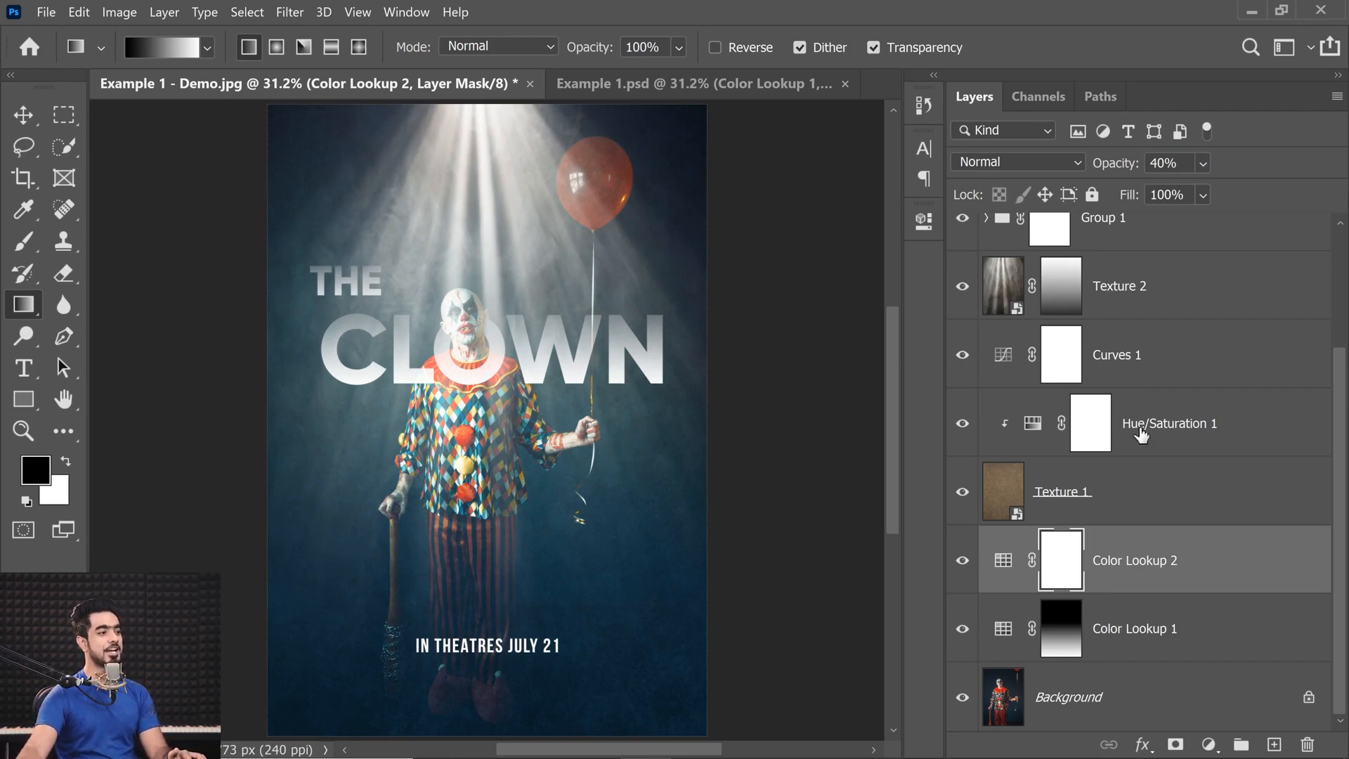
Put the Texture 2 layer into its own group named Lighting Texture and add a layer mask to the group.
{"action": "scroll", "coordinate": [1153, 408], "scroll_direction": "up", "scroll_amount": 2}
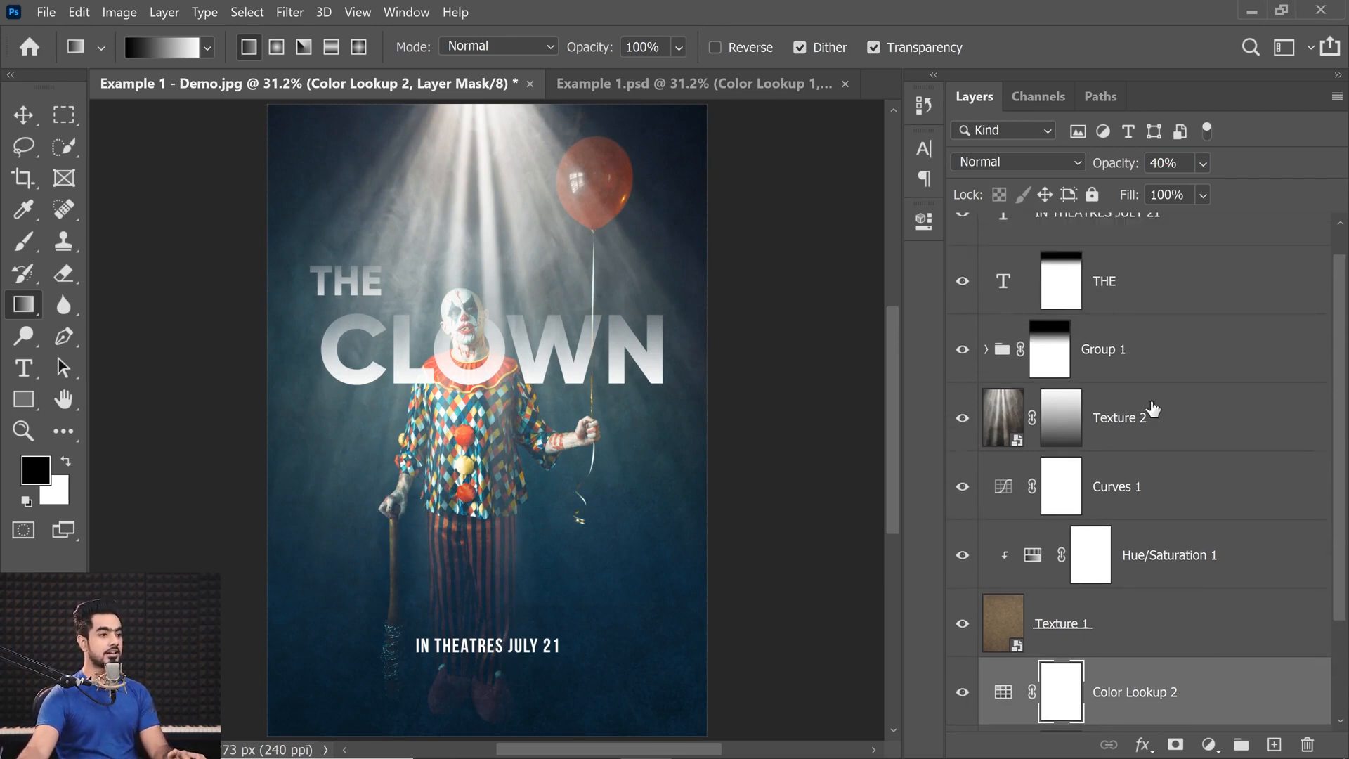
{"action": "left_click", "coordinate": [962, 419]}
{"action": "left_click", "coordinate": [960, 422]}
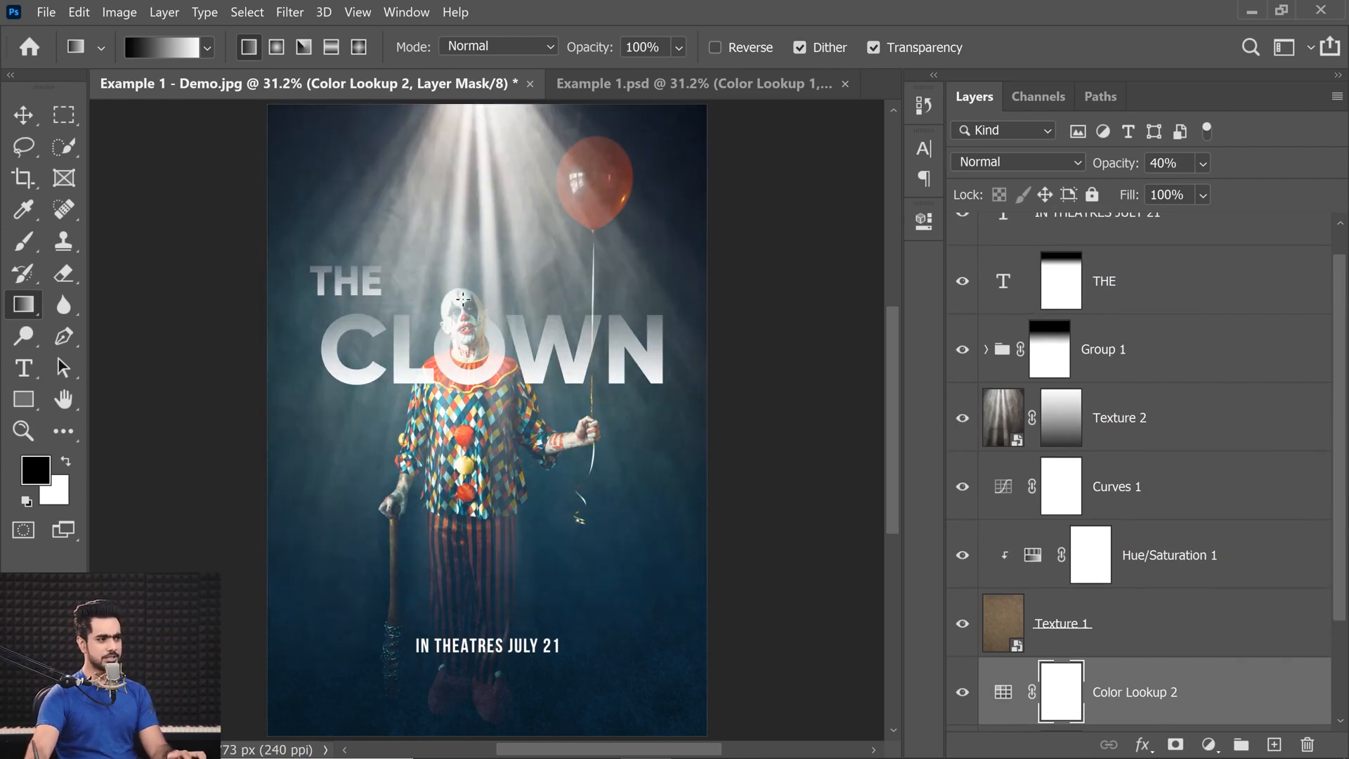
{"action": "scroll", "coordinate": [460, 300], "scroll_direction": "up", "scroll_amount": 5}
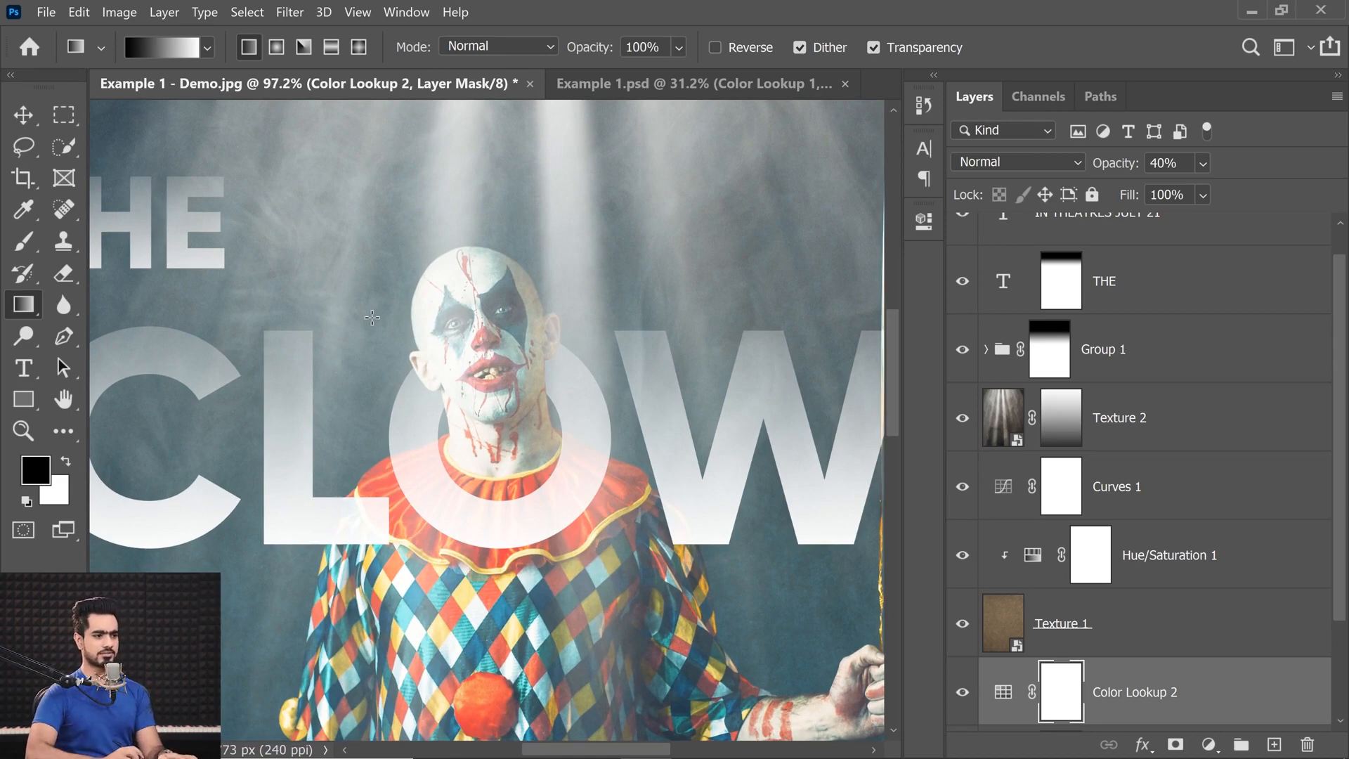
{"action": "left_click", "coordinate": [1142, 424]}
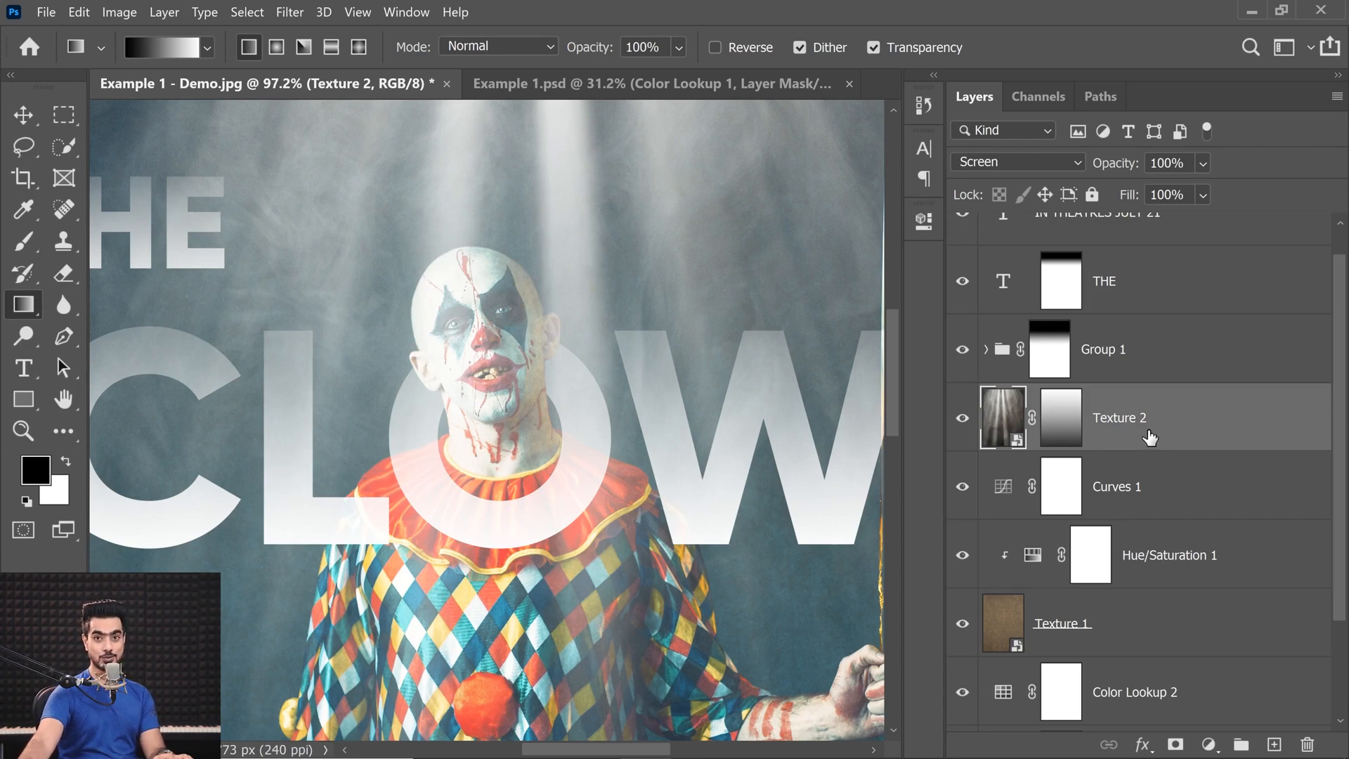
{"action": "key", "text": "ctrl+g"}
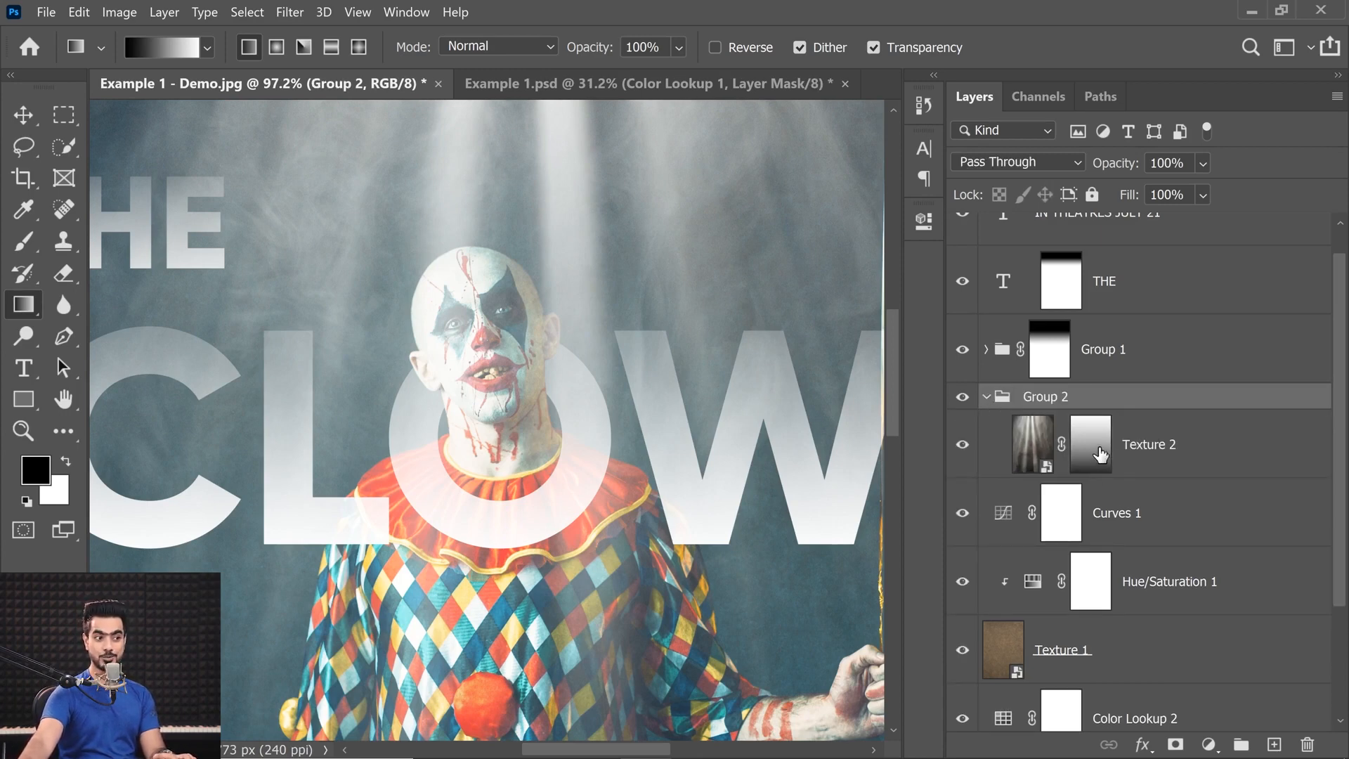
{"action": "left_click", "coordinate": [985, 399]}
{"action": "double_click", "coordinate": [1047, 398]}
{"action": "type", "text": "L"}
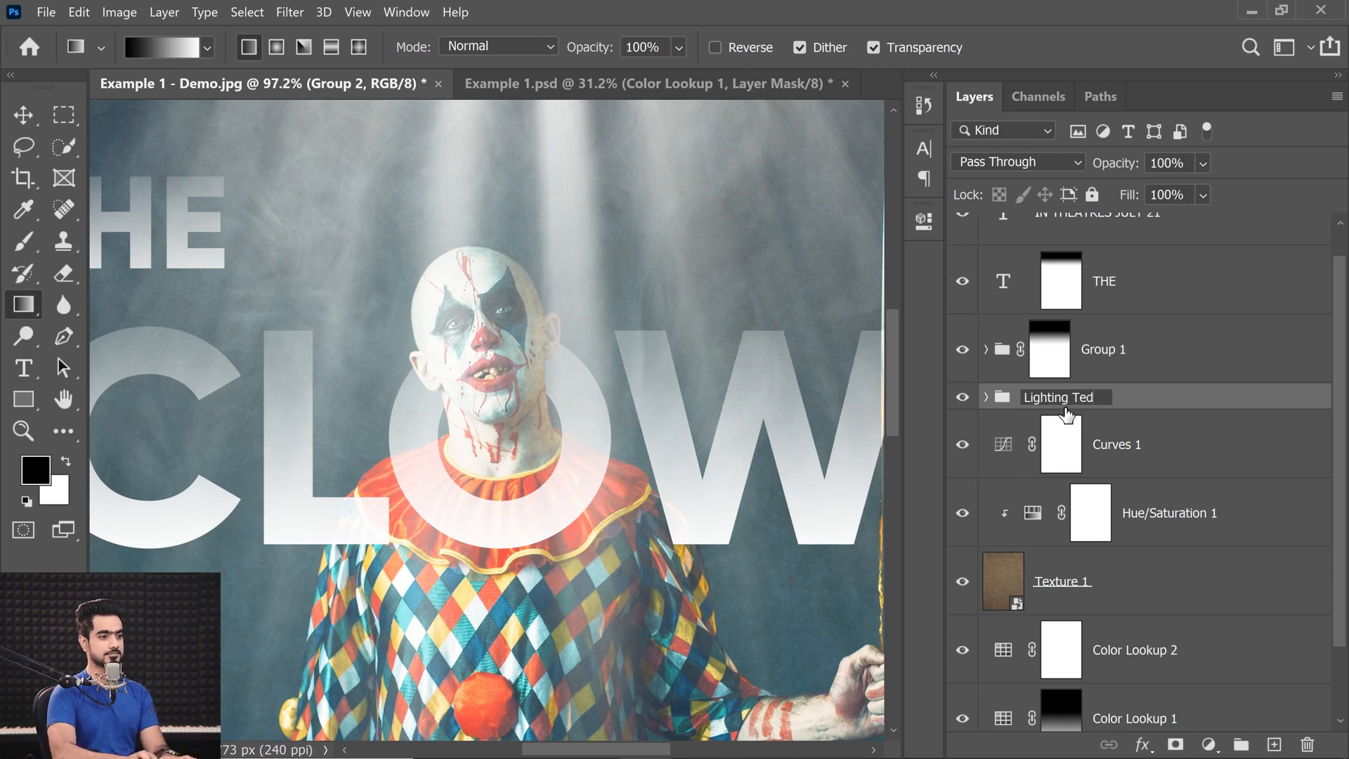
{"action": "type", "text": "ighting Texture"}
{"action": "key", "text": "Return"}
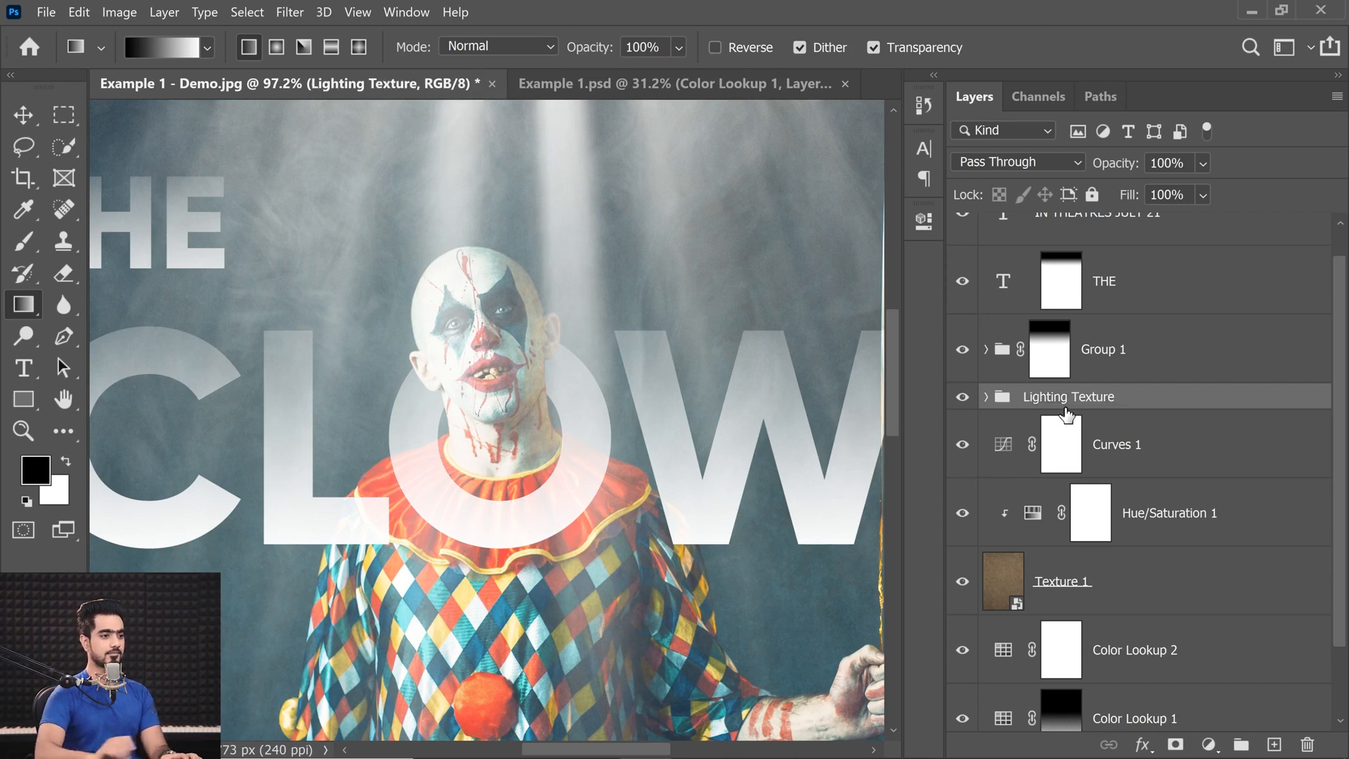
{"action": "left_click", "coordinate": [1174, 746]}
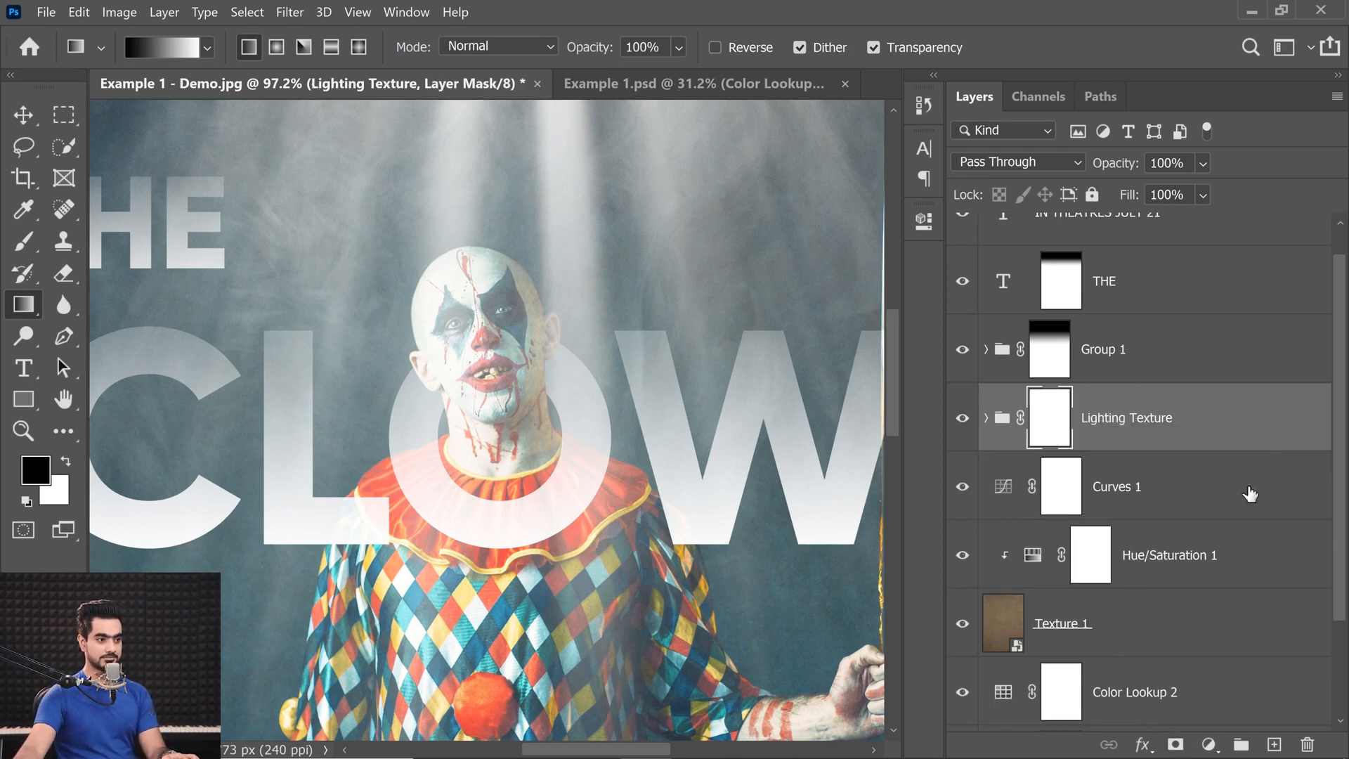
Show only the Background layer, select the clown with Select Subject and turn all the other layers back on.
{"action": "left_click_drag", "start_coordinate": [1343, 466], "coordinate": [1334, 663]}
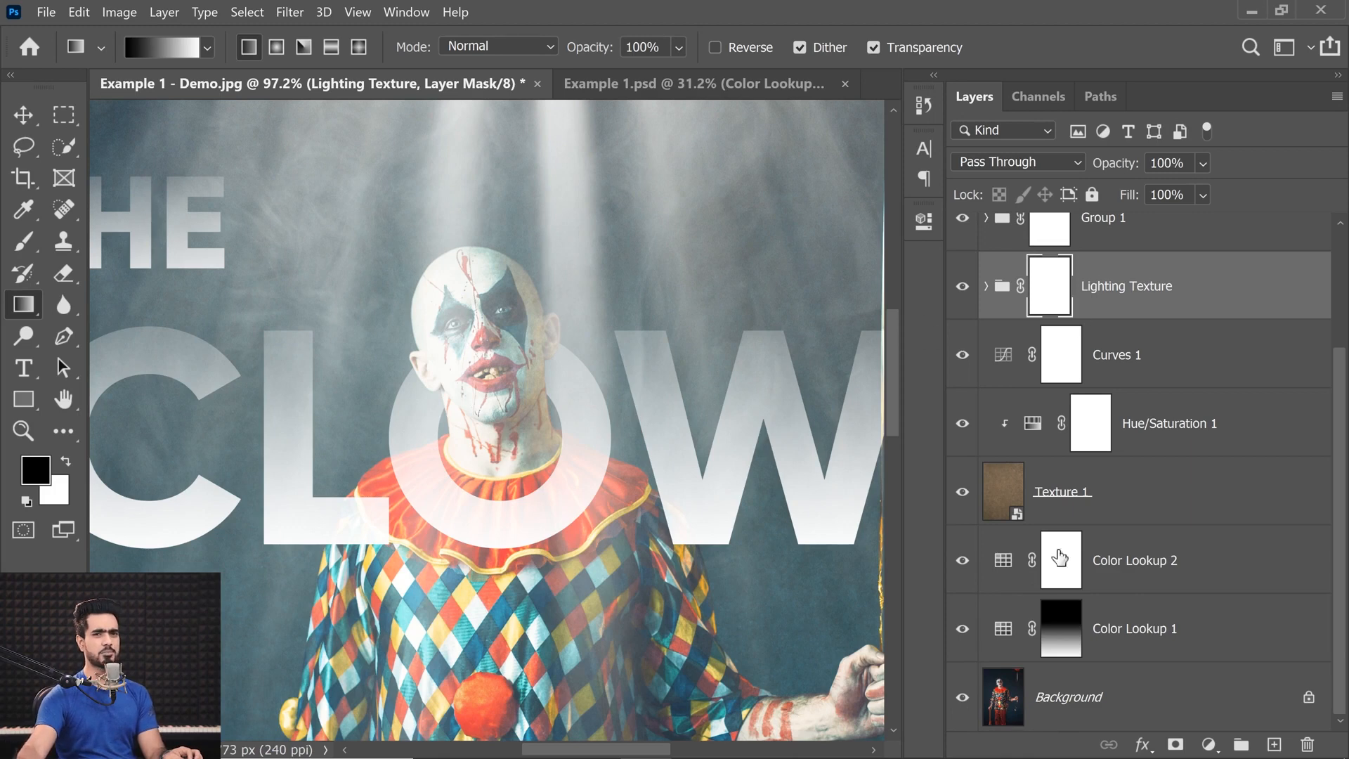
{"action": "left_click", "coordinate": [963, 701], "text": "alt"}
{"action": "left_click", "coordinate": [1033, 709]}
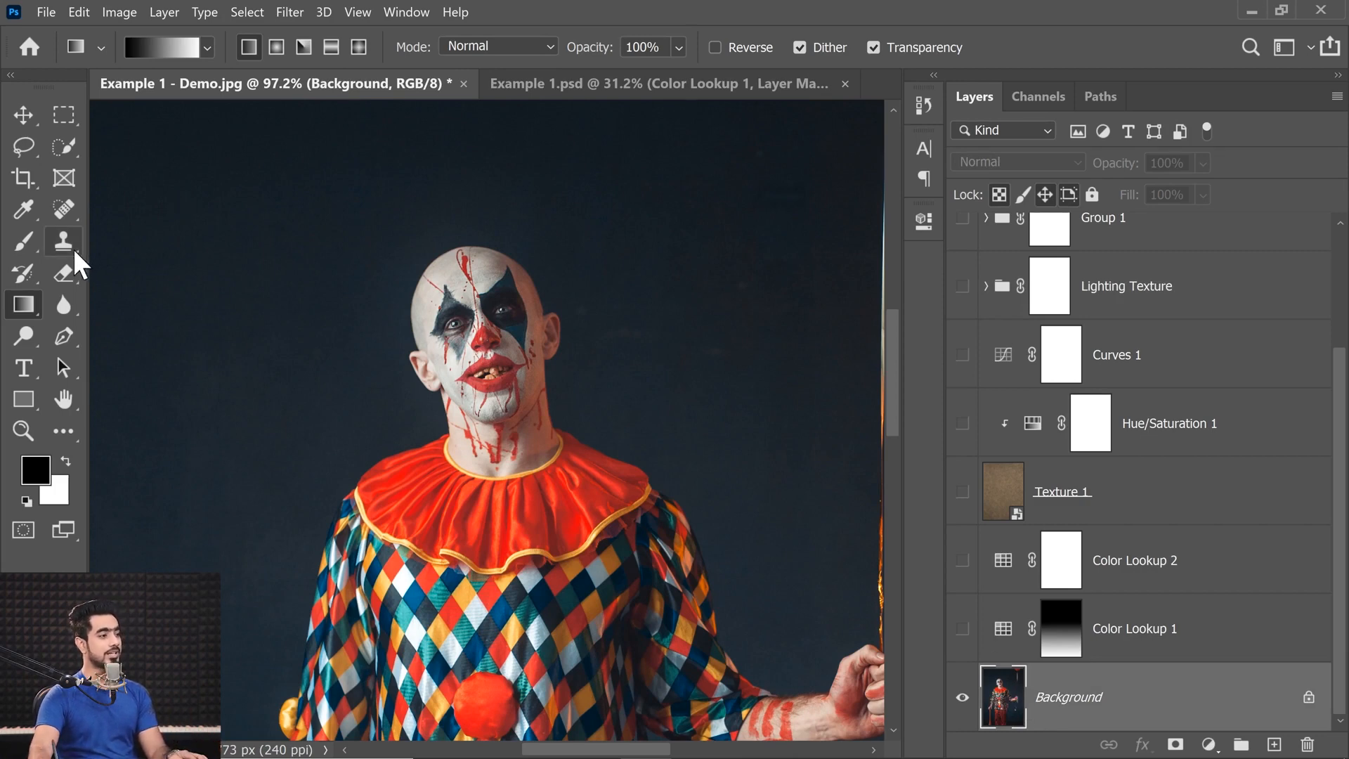
{"action": "left_click", "coordinate": [76, 146]}
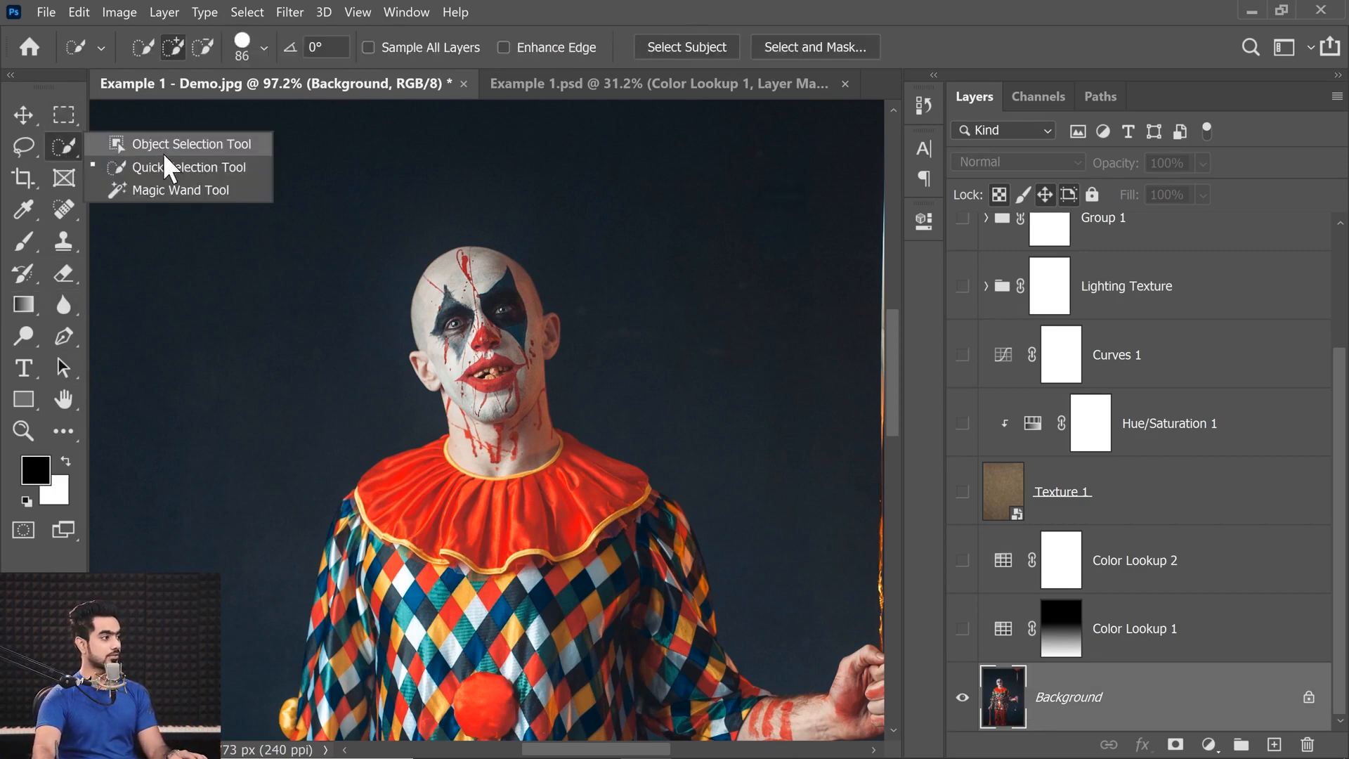
{"action": "left_click", "coordinate": [171, 145]}
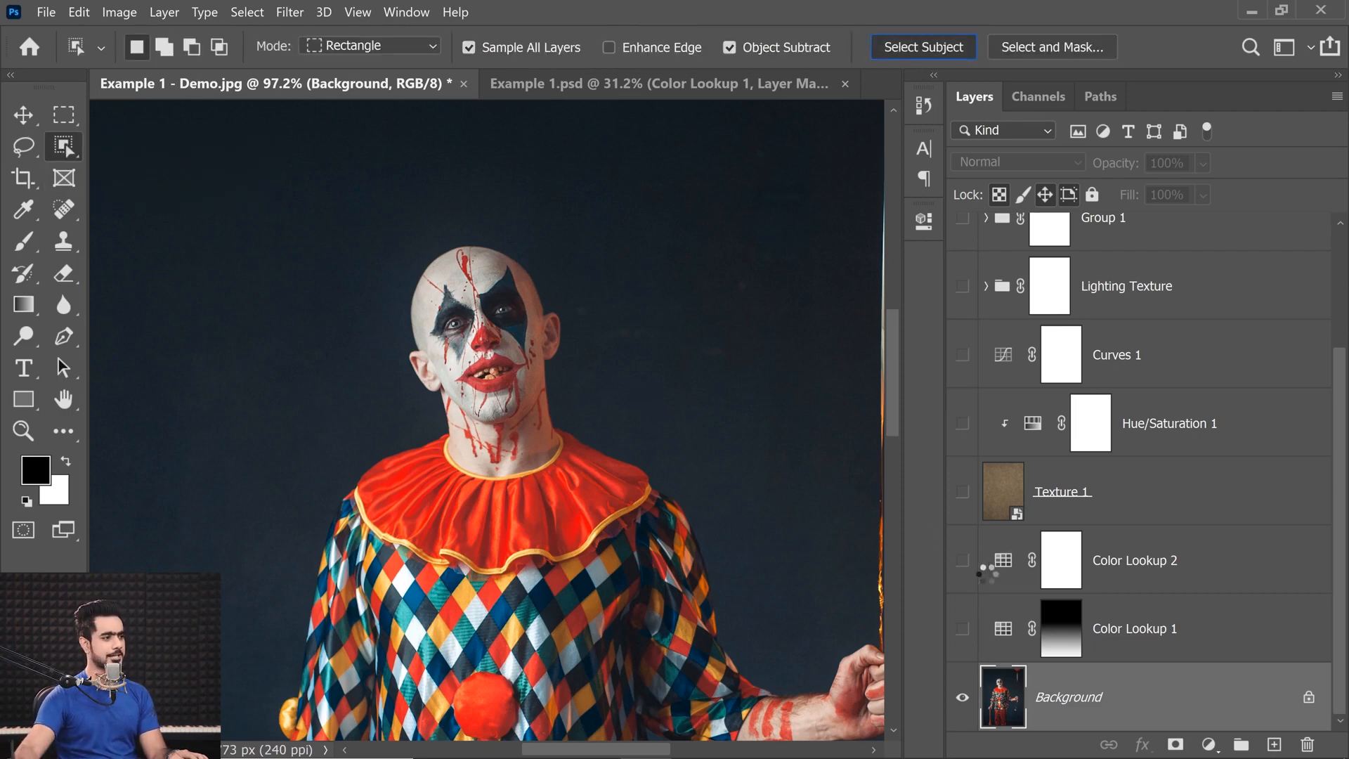
{"action": "left_click", "coordinate": [963, 703], "text": "alt"}
Fill the clown selection with black on the Lighting Texture group's mask to remove the rays from him, and clear the selection.
{"action": "scroll", "coordinate": [1320, 507], "scroll_direction": "up", "scroll_amount": 3}
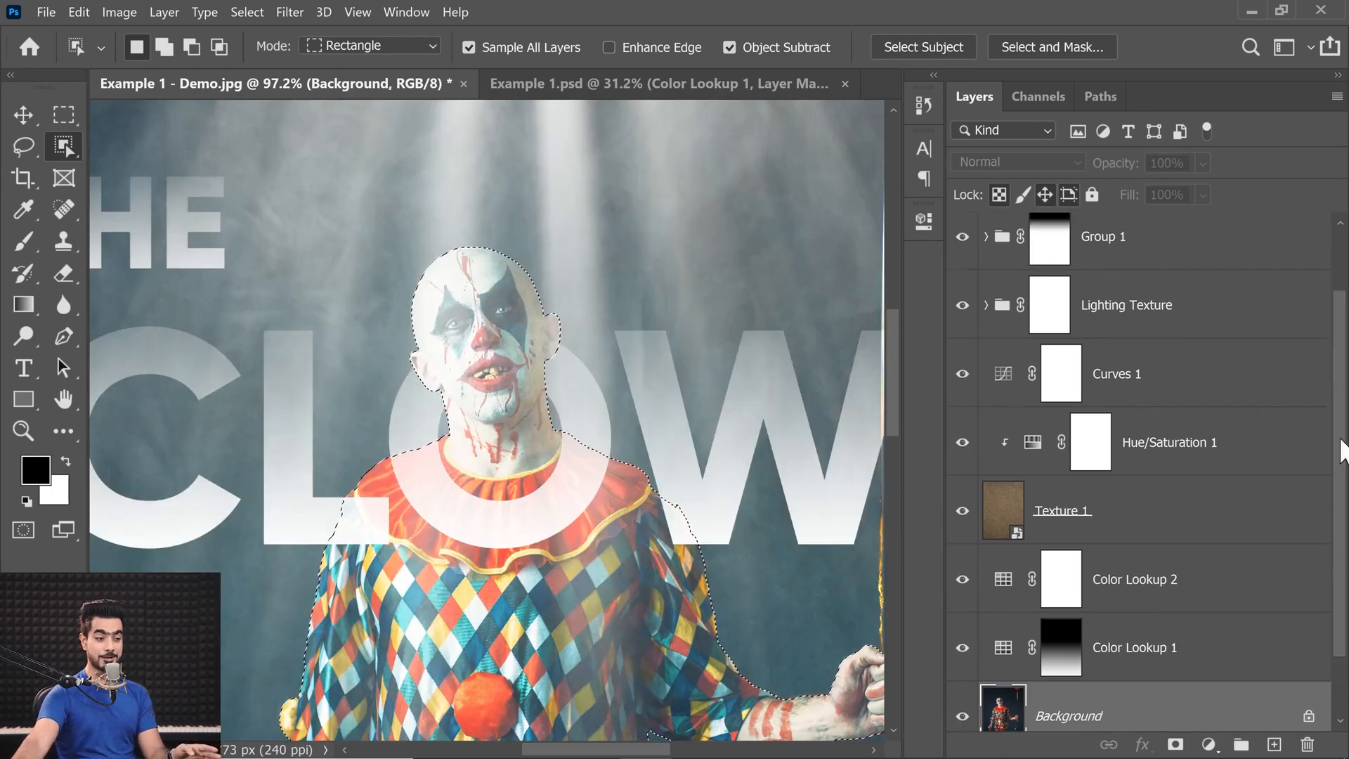
{"action": "left_click", "coordinate": [1056, 456]}
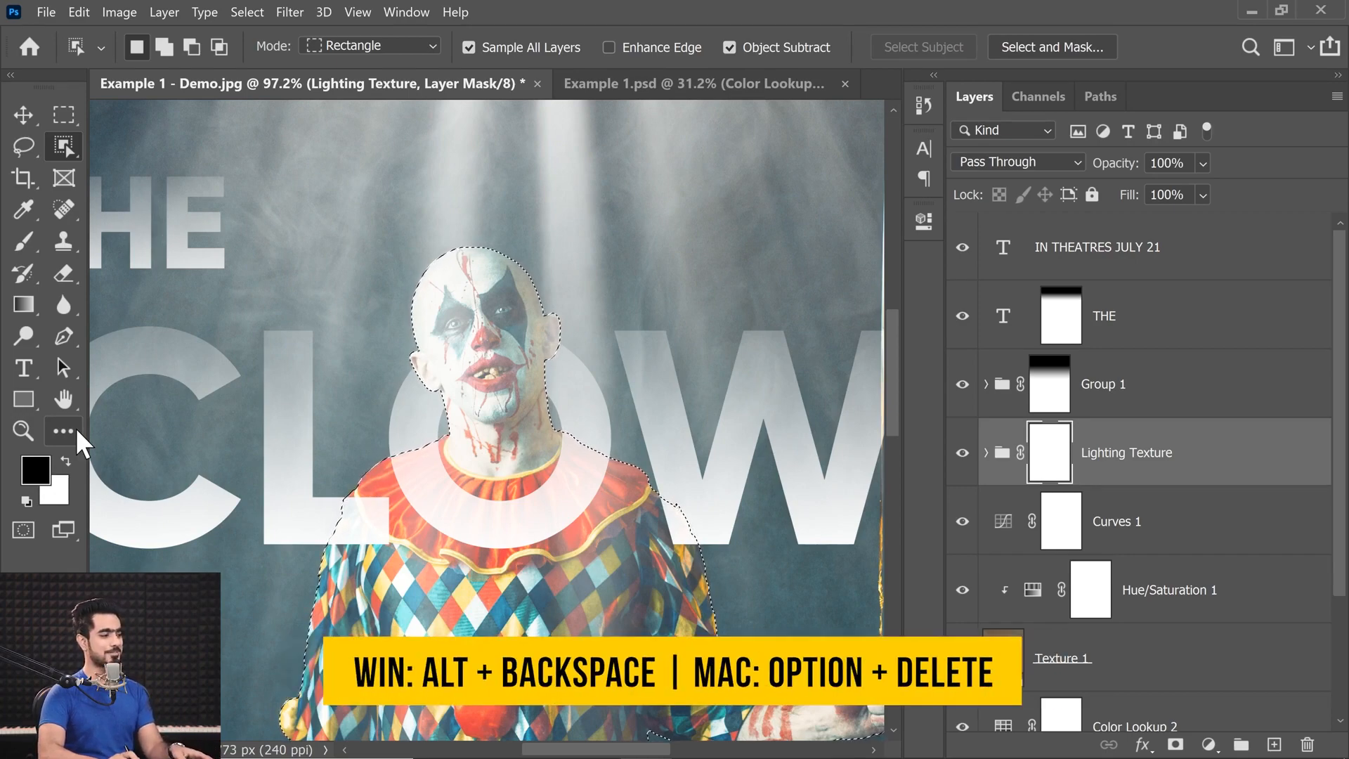
{"action": "key", "text": "alt+BackSpace"}
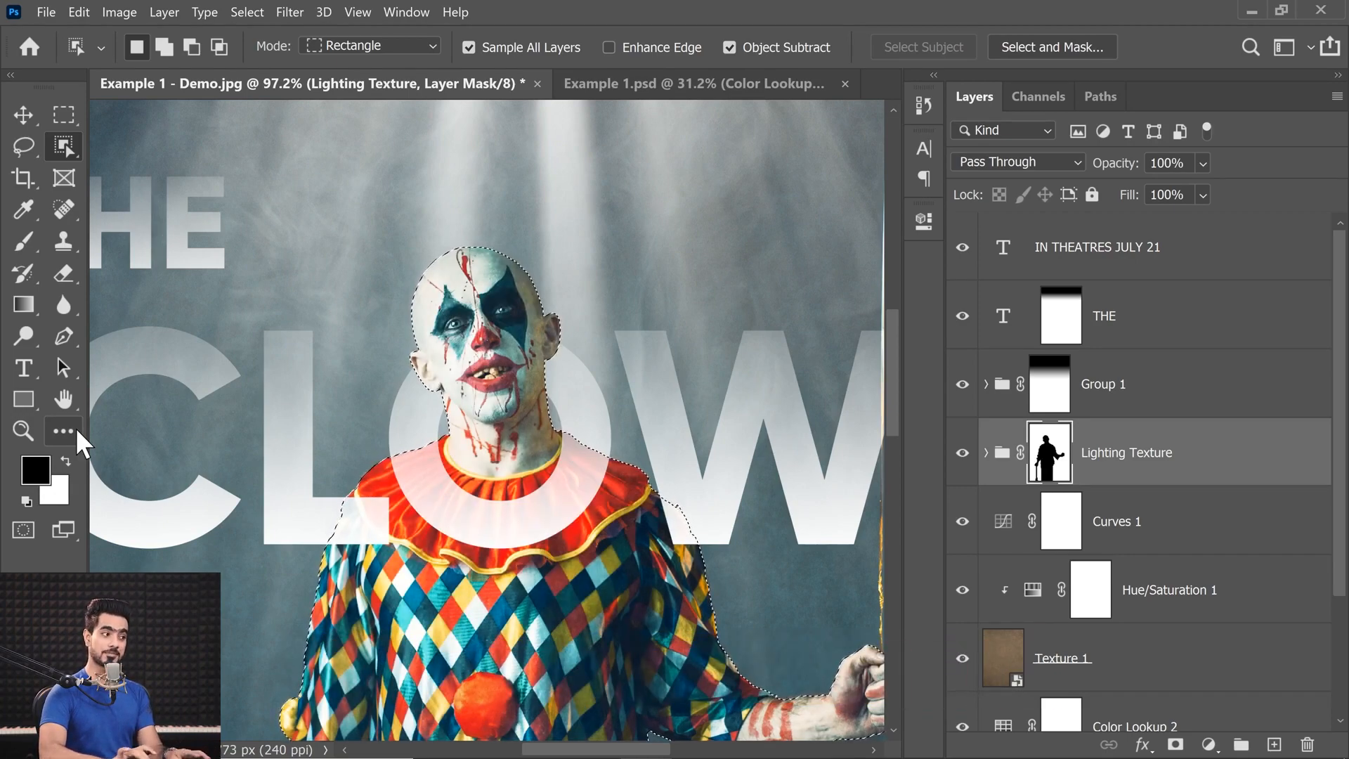
{"action": "left_click_drag", "start_coordinate": [553, 420], "coordinate": [549, 354]}
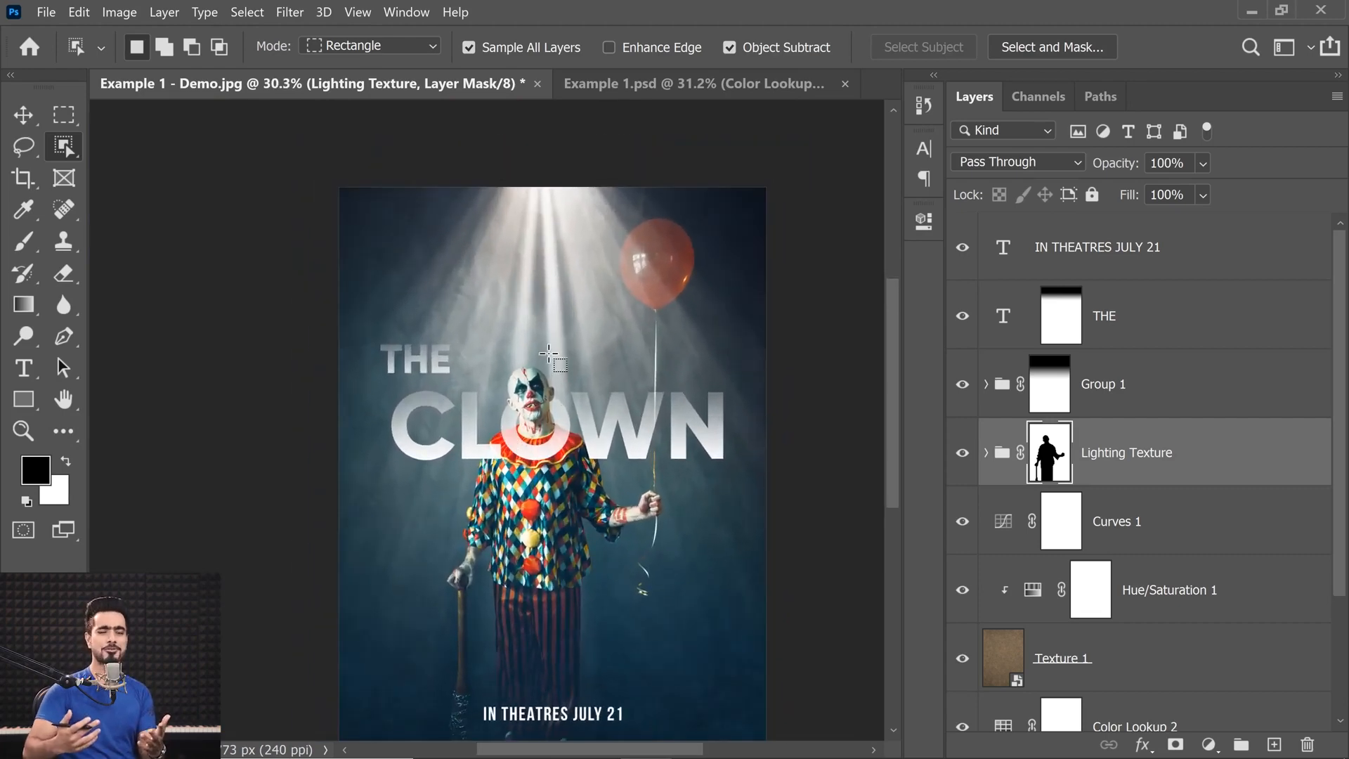
{"action": "left_click_drag", "start_coordinate": [549, 405], "coordinate": [587, 416]}
Paint white with a soft brush at 20% flow on the Lighting Texture mask along the top edge of the clown's head.
{"action": "left_click_drag", "start_coordinate": [459, 284], "coordinate": [463, 412]}
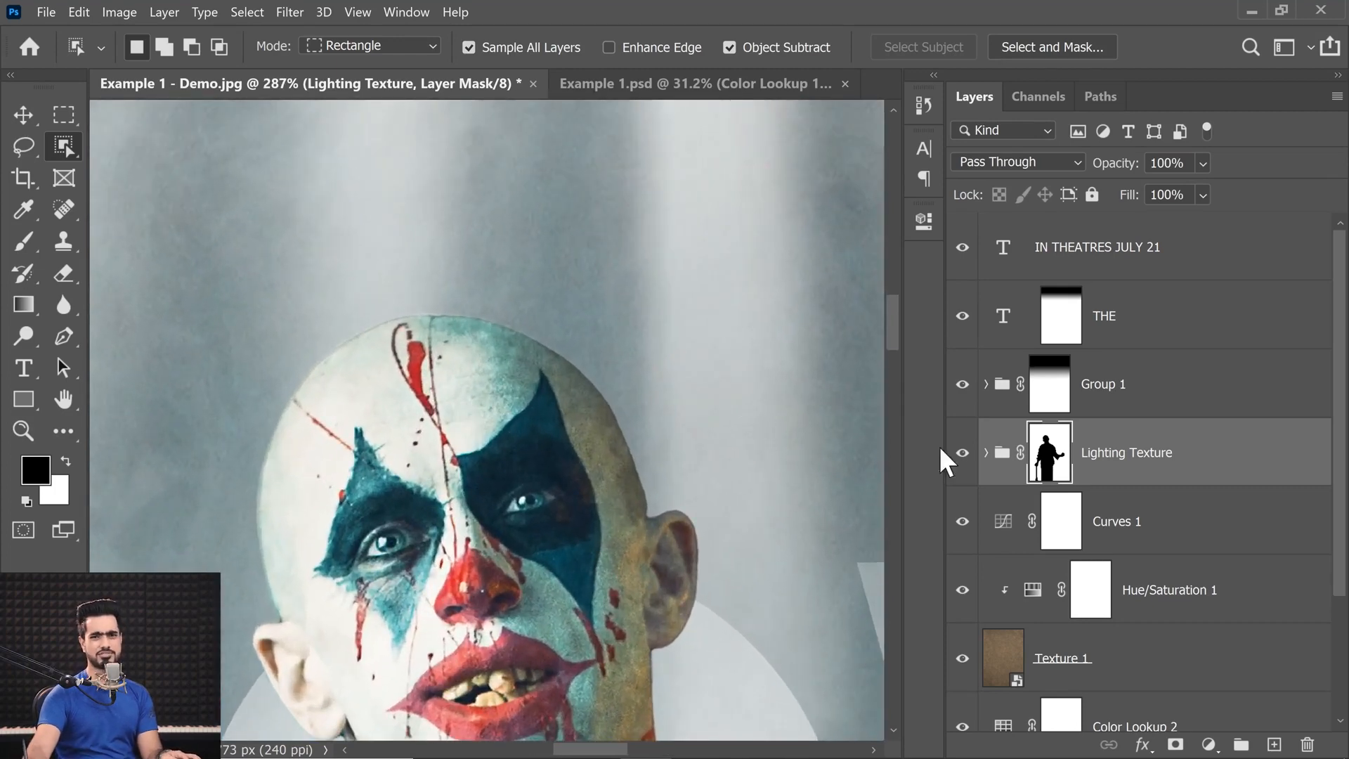
{"action": "left_click", "coordinate": [23, 241]}
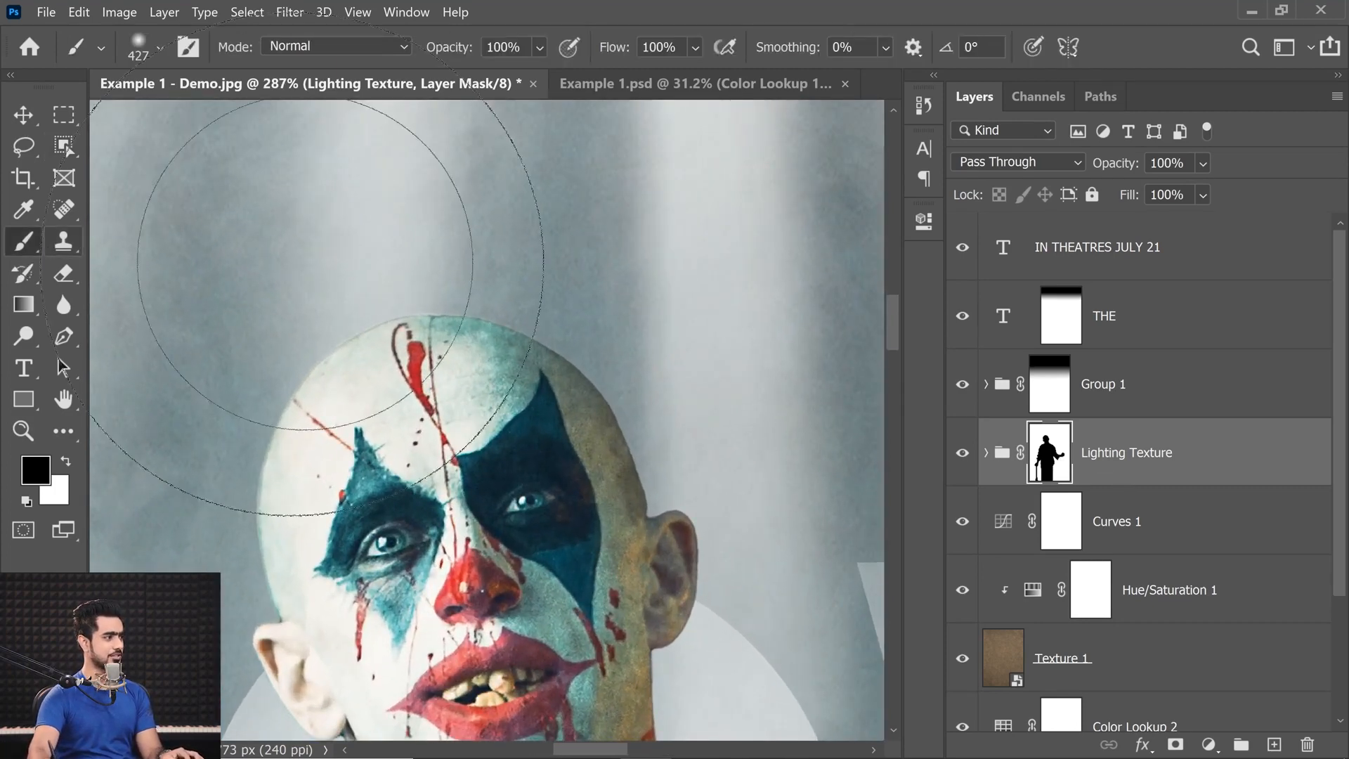
{"action": "scroll", "coordinate": [526, 315], "scroll_direction": "up", "scroll_amount": 1}
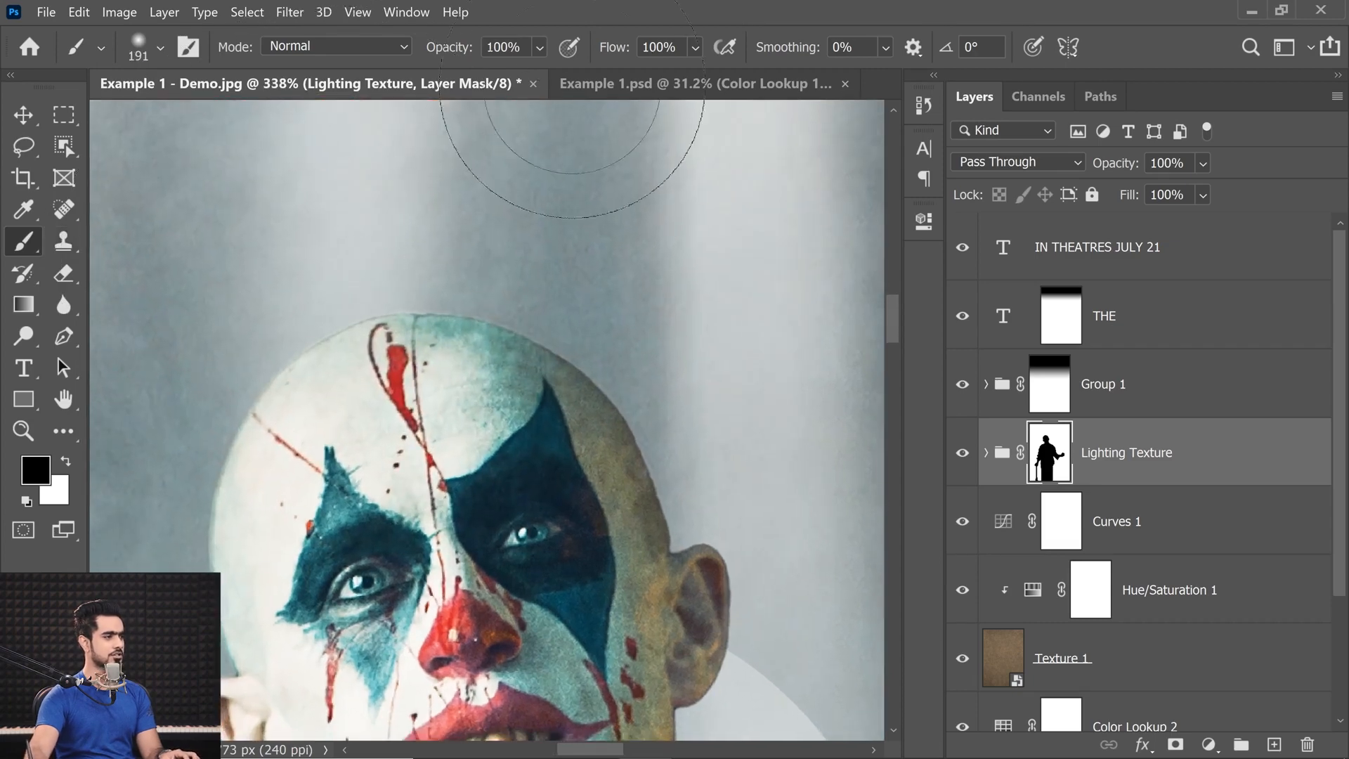
{"action": "type", "text": "20"}
{"action": "key", "text": "Return"}
{"action": "left_click_drag", "start_coordinate": [346, 249], "coordinate": [221, 249]}
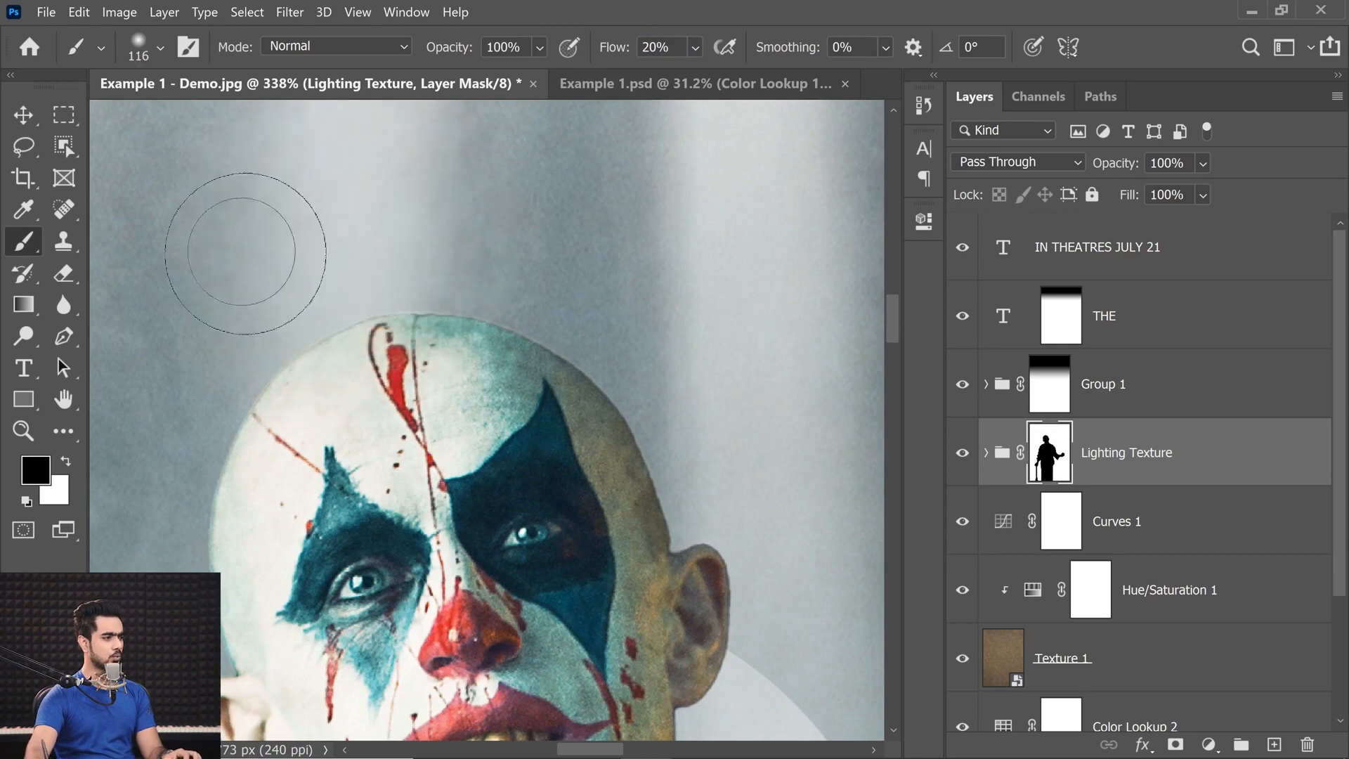
{"action": "key", "text": "x"}
{"action": "mouse_move", "coordinate": [406, 274]}
{"action": "left_mouse_down"}
{"action": "mouse_move", "coordinate": [445, 275]}
{"action": "mouse_move", "coordinate": [250, 268]}
{"action": "left_mouse_up"}
{"action": "mouse_move", "coordinate": [415, 305]}
{"action": "left_mouse_down"}
{"action": "mouse_move", "coordinate": [404, 313]}
{"action": "mouse_move", "coordinate": [485, 313]}
{"action": "mouse_move", "coordinate": [472, 305]}
{"action": "left_mouse_up"}
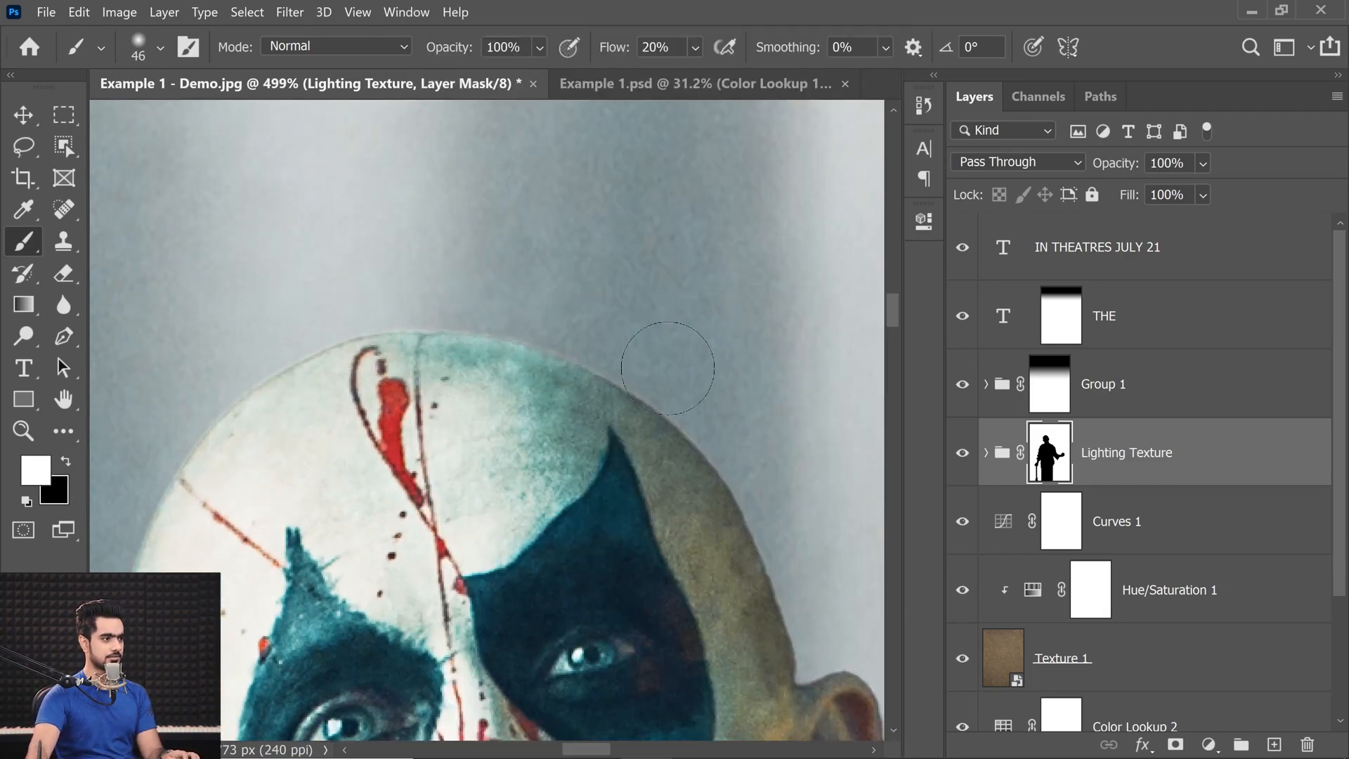
Clean up the Lighting Texture mask in white around the sides of the clown's head and beside his ears.
{"action": "left_click_drag", "start_coordinate": [338, 307], "coordinate": [521, 286]}
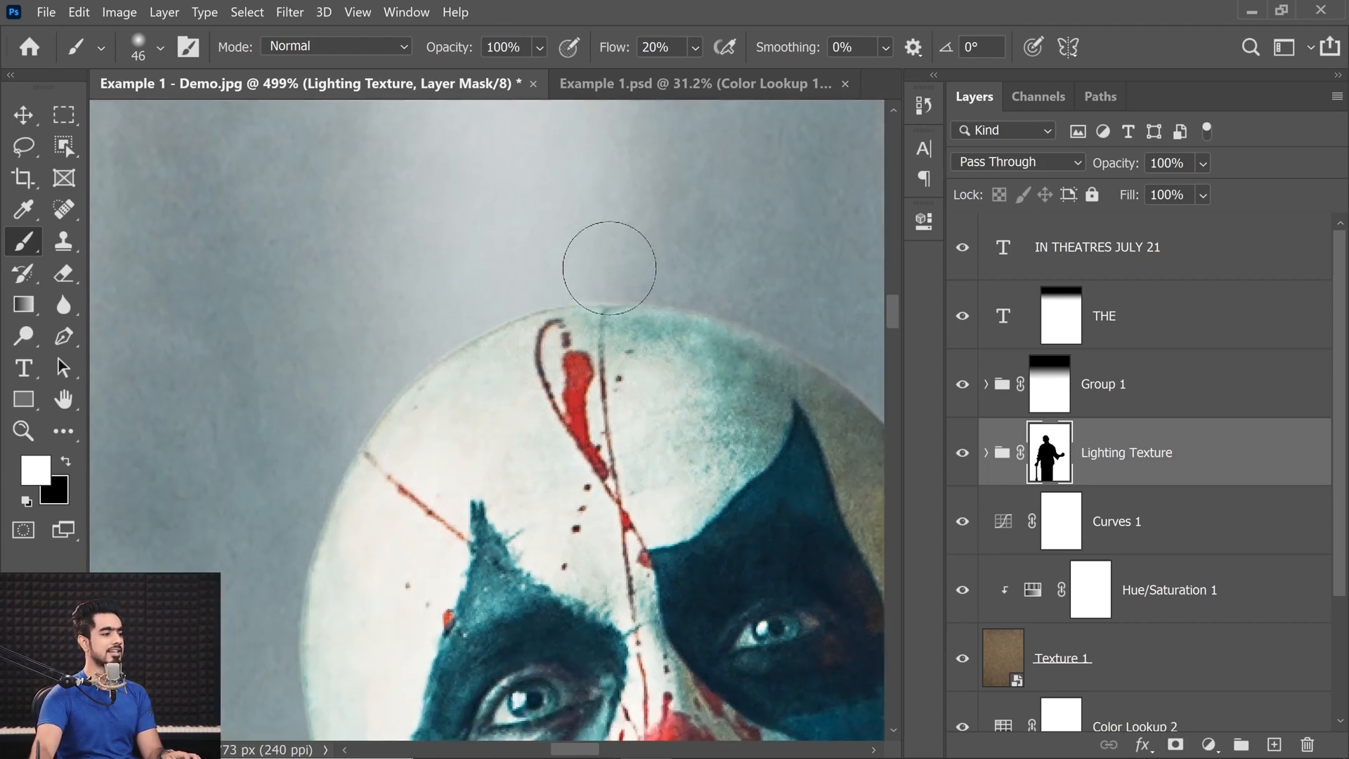
{"action": "left_click_drag", "start_coordinate": [337, 417], "coordinate": [386, 241]}
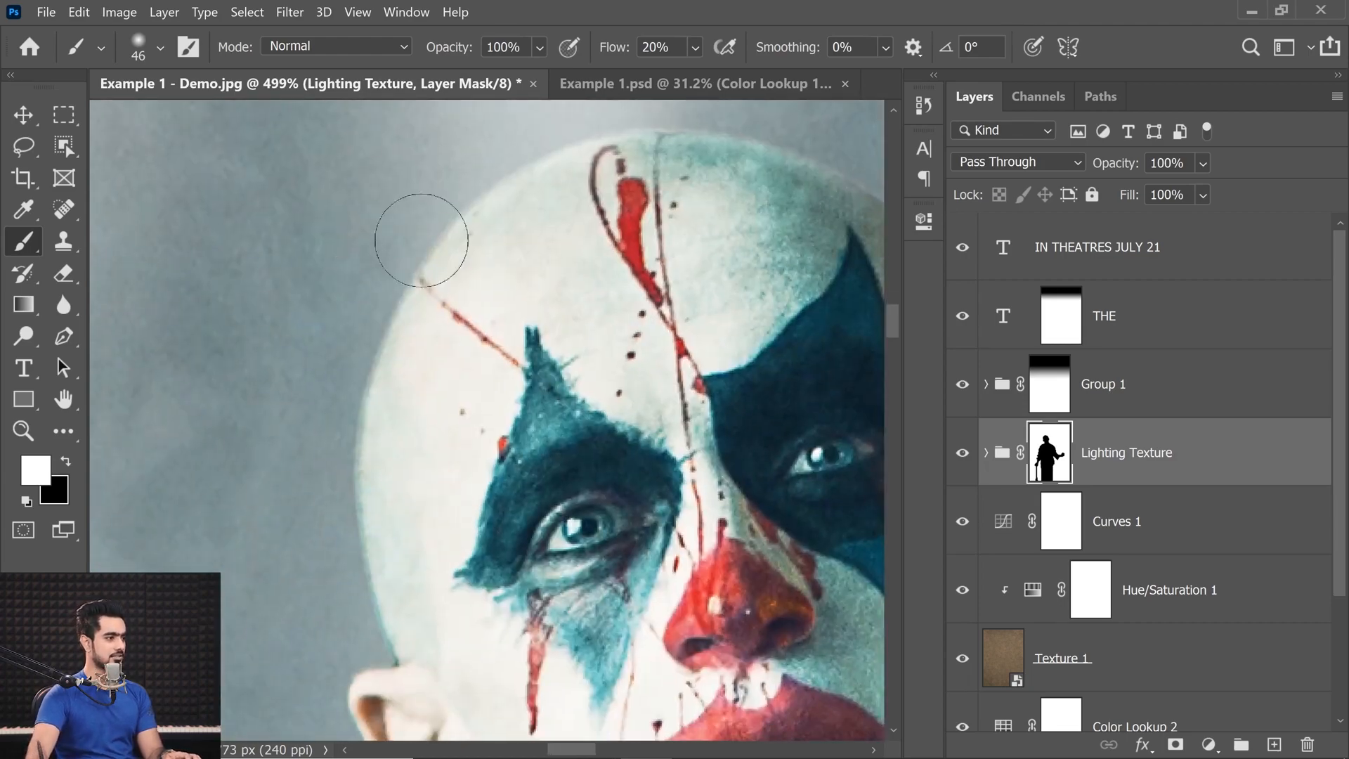
{"action": "mouse_move", "coordinate": [480, 319]}
{"action": "left_mouse_down"}
{"action": "mouse_move", "coordinate": [223, 293]}
{"action": "mouse_move", "coordinate": [151, 257]}
{"action": "left_mouse_up"}
{"action": "mouse_move", "coordinate": [454, 352]}
{"action": "left_mouse_down"}
{"action": "mouse_move", "coordinate": [542, 506]}
{"action": "mouse_move", "coordinate": [534, 536]}
{"action": "left_mouse_up"}
{"action": "left_click_drag", "start_coordinate": [402, 310], "coordinate": [390, 313]}
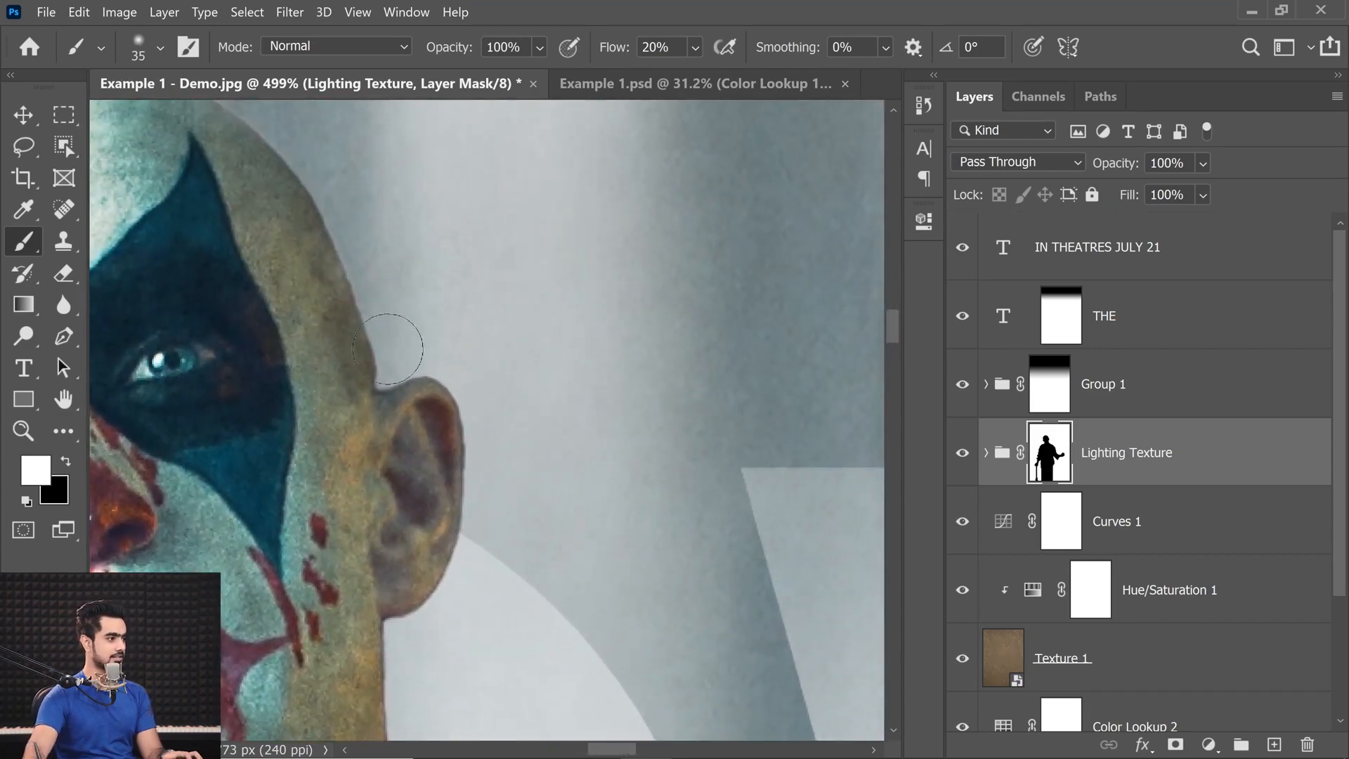
{"action": "left_click_drag", "start_coordinate": [302, 445], "coordinate": [816, 415]}
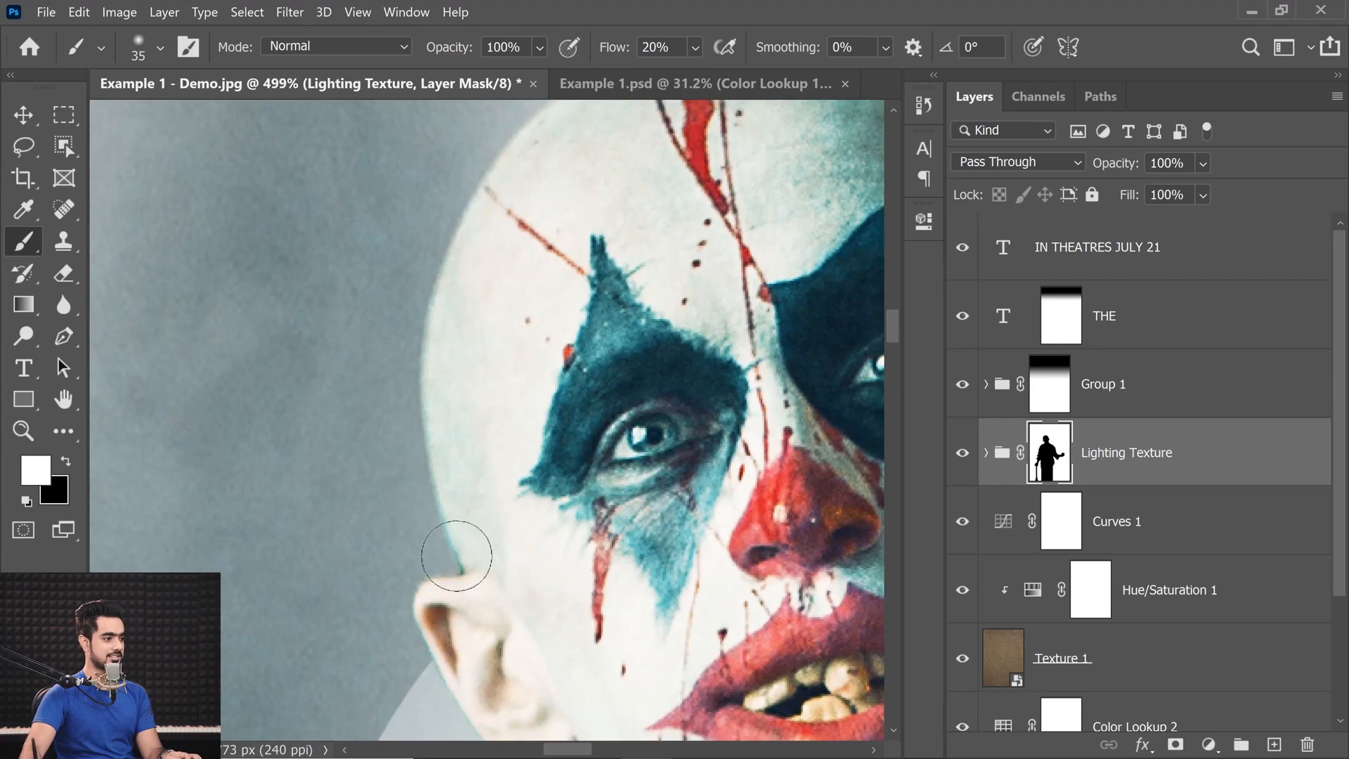
{"action": "left_click_drag", "start_coordinate": [419, 536], "coordinate": [267, 245]}
{"action": "mouse_move", "coordinate": [295, 425]}
{"action": "left_mouse_down"}
{"action": "mouse_move", "coordinate": [336, 451]}
{"action": "mouse_move", "coordinate": [286, 470]}
{"action": "mouse_move", "coordinate": [310, 475]}
{"action": "mouse_move", "coordinate": [296, 473]}
{"action": "mouse_move", "coordinate": [478, 403]}
{"action": "left_mouse_up"}
Continue refining the Lighting Texture mask in white along the clown's neck, collar and shoulder edges.
{"action": "right_click", "coordinate": [336, 460], "text": "ctrl"}
{"action": "left_click", "coordinate": [304, 471]}
{"action": "left_click_drag", "start_coordinate": [518, 428], "coordinate": [555, 431]}
{"action": "left_click_drag", "start_coordinate": [362, 497], "coordinate": [507, 426]}
{"action": "mouse_move", "coordinate": [418, 454]}
{"action": "left_mouse_down"}
{"action": "mouse_move", "coordinate": [316, 526]}
{"action": "mouse_move", "coordinate": [323, 566]}
{"action": "left_mouse_up"}
{"action": "left_click_drag", "start_coordinate": [548, 381], "coordinate": [160, 383]}
{"action": "left_click_drag", "start_coordinate": [540, 355], "coordinate": [766, 357]}
{"action": "mouse_move", "coordinate": [350, 372]}
{"action": "left_mouse_down"}
{"action": "mouse_move", "coordinate": [386, 413]}
{"action": "mouse_move", "coordinate": [371, 458]}
{"action": "left_mouse_up"}
{"action": "mouse_move", "coordinate": [481, 506]}
{"action": "left_mouse_down"}
{"action": "mouse_move", "coordinate": [476, 519]}
{"action": "mouse_move", "coordinate": [683, 577]}
{"action": "left_mouse_up"}
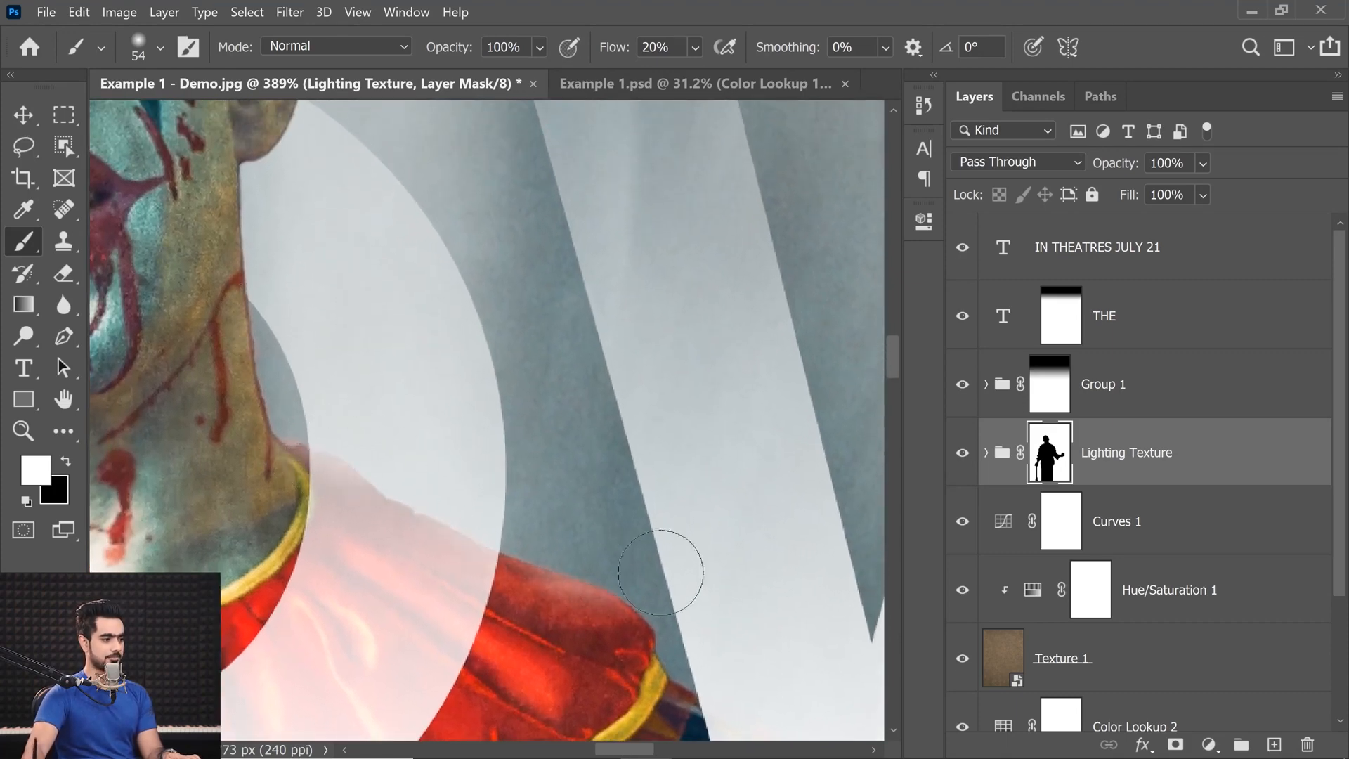
{"action": "left_click_drag", "start_coordinate": [573, 563], "coordinate": [407, 343]}
{"action": "left_click_drag", "start_coordinate": [591, 516], "coordinate": [554, 523]}
{"action": "mouse_move", "coordinate": [473, 522]}
{"action": "left_mouse_down"}
{"action": "mouse_move", "coordinate": [464, 503]}
{"action": "mouse_move", "coordinate": [485, 491]}
{"action": "mouse_move", "coordinate": [448, 482]}
{"action": "mouse_move", "coordinate": [440, 327]}
{"action": "left_mouse_up"}
{"action": "left_click_drag", "start_coordinate": [440, 327], "coordinate": [449, 327]}
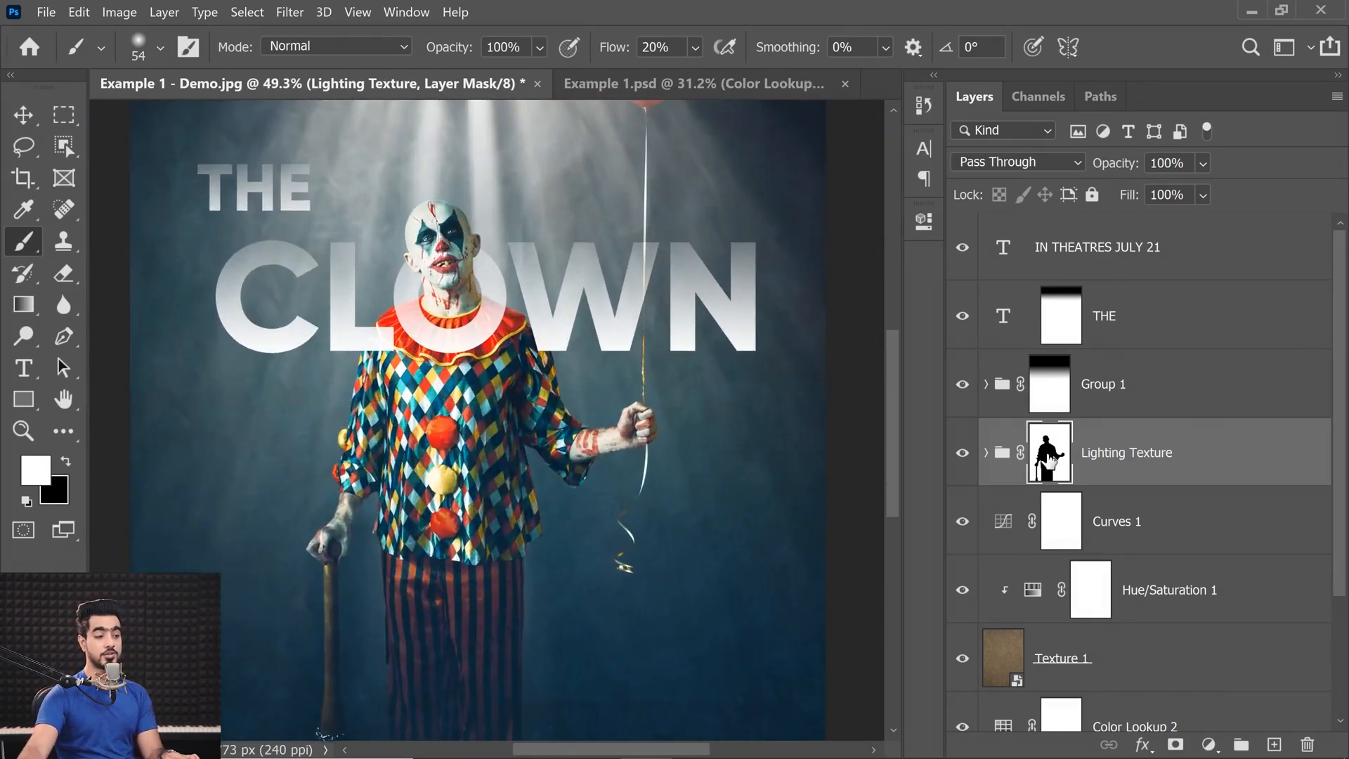
Set the Lighting Texture layer mask's density to 65%.
{"action": "double_click", "coordinate": [1050, 463]}
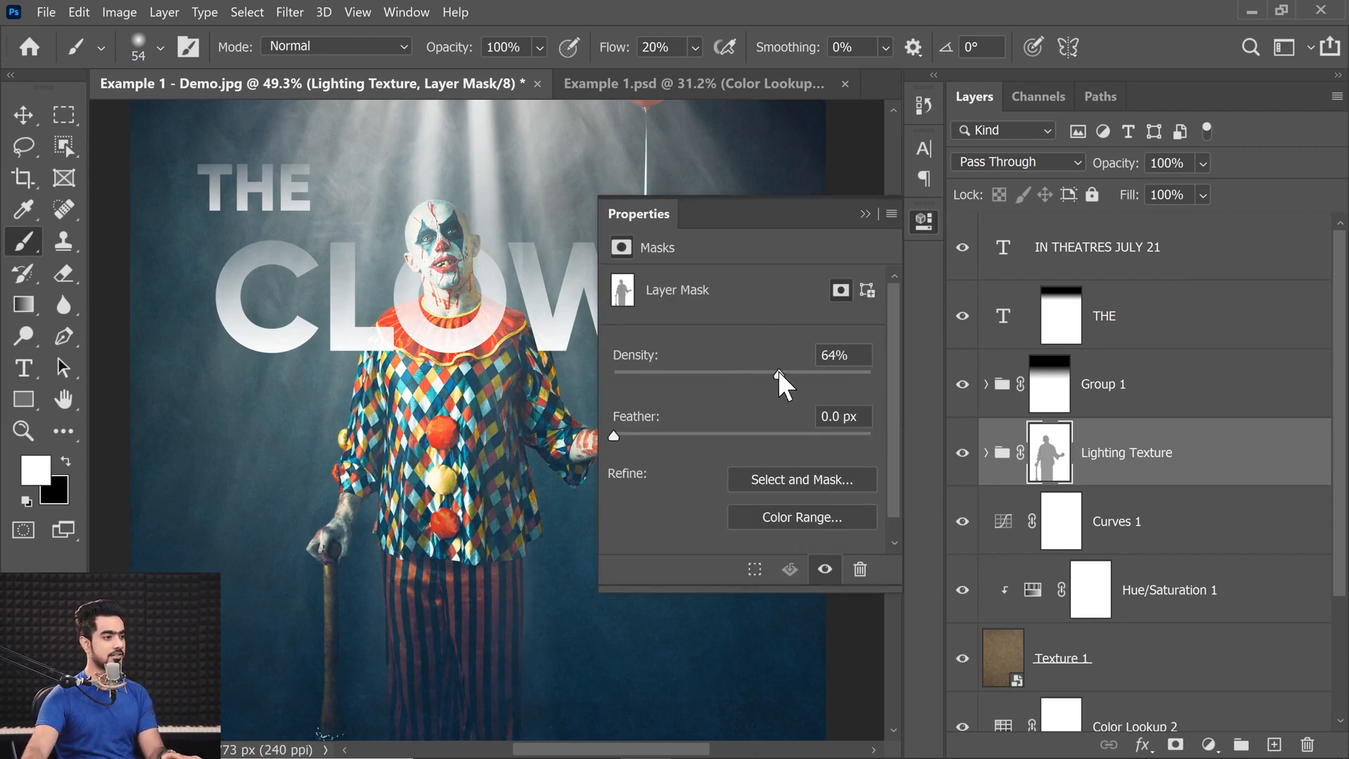
{"action": "left_click", "coordinate": [779, 373]}
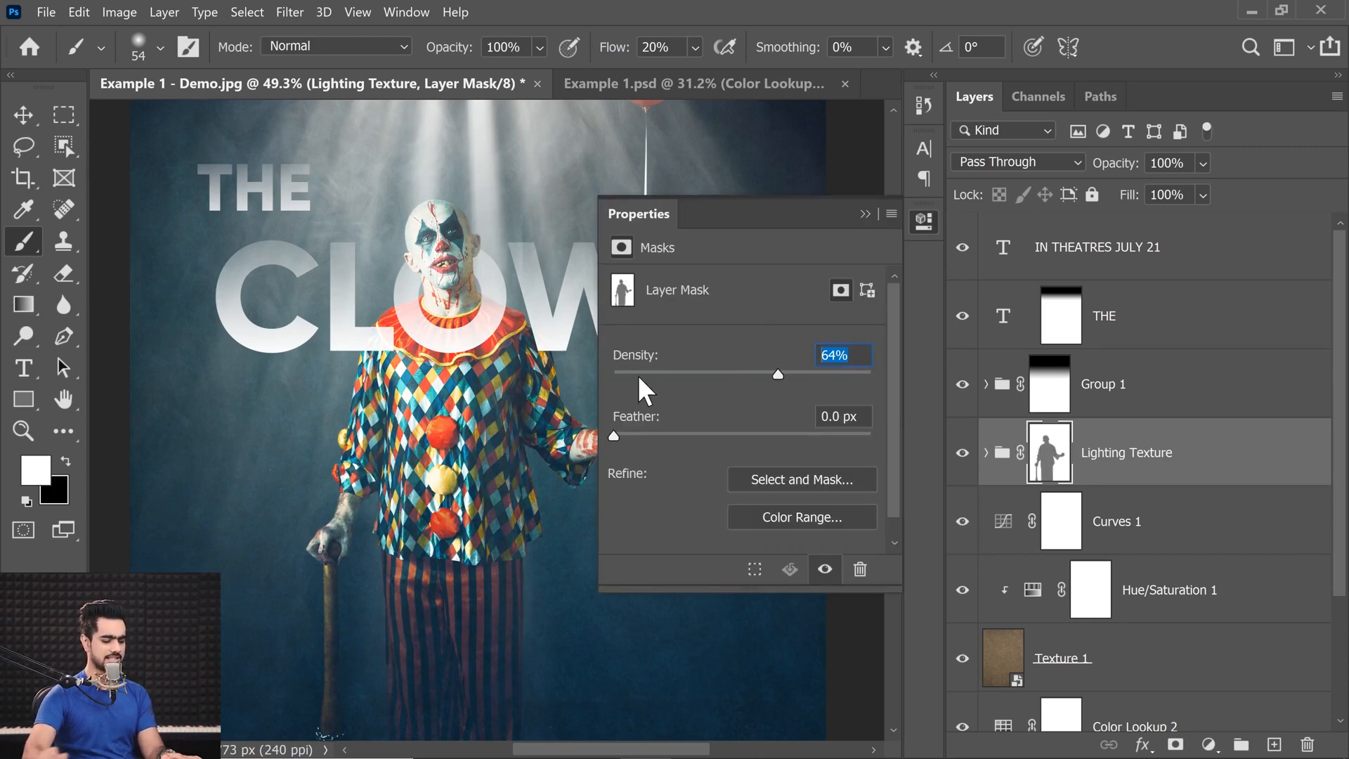
{"action": "type", "text": "65"}
{"action": "key", "text": "Return"}
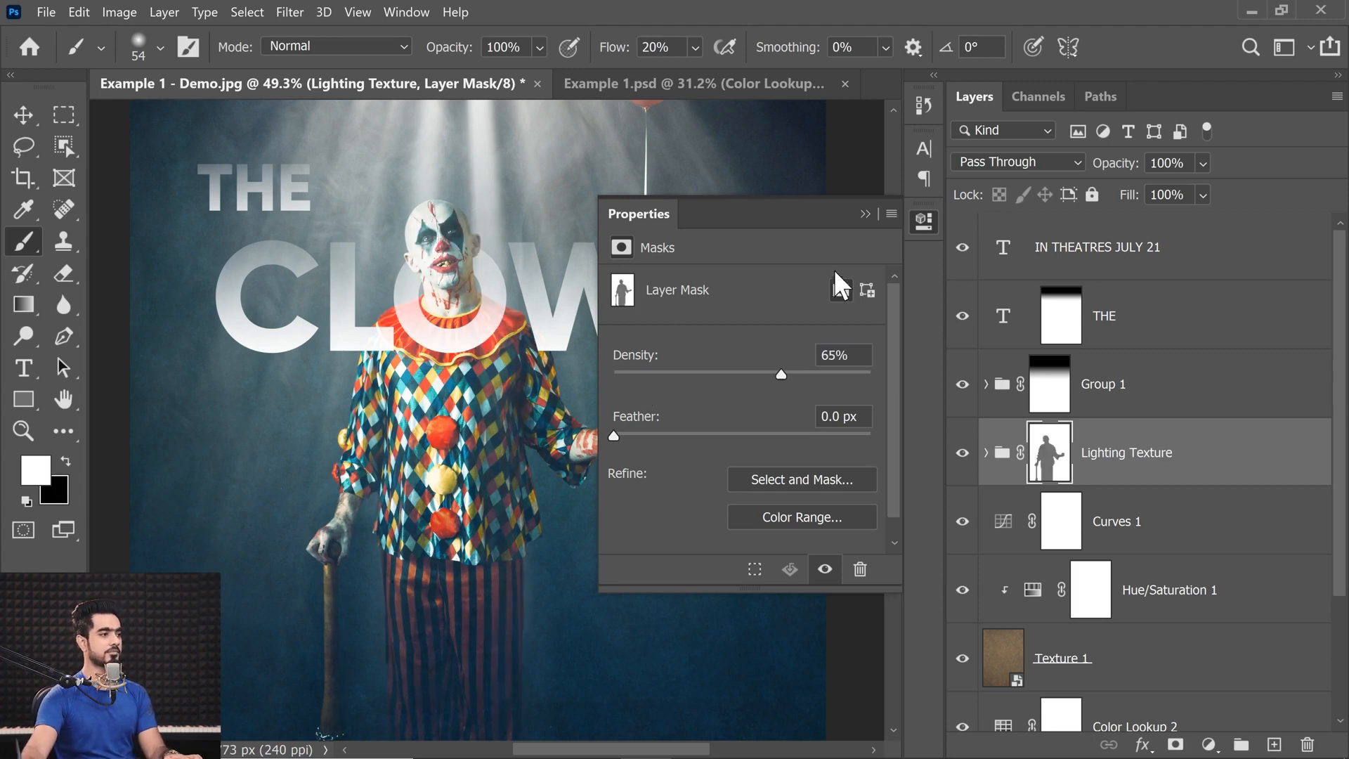
{"action": "left_click", "coordinate": [864, 215]}
Paint white with a large soft brush on the Lighting Texture mask over the clown's lower legs and shoes.
{"action": "left_click_drag", "start_coordinate": [542, 506], "coordinate": [528, 351]}
{"action": "left_click_drag", "start_coordinate": [426, 436], "coordinate": [759, 472]}
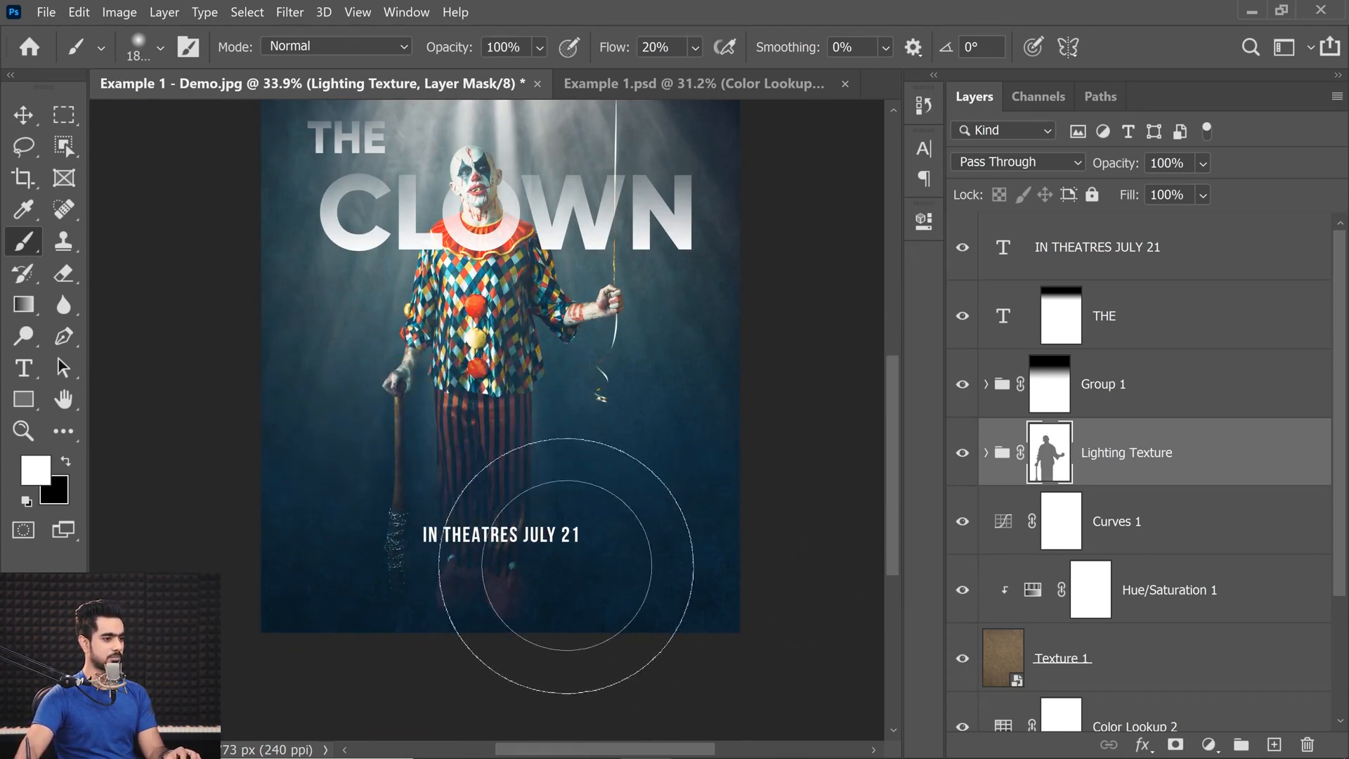
{"action": "key", "text": "x"}
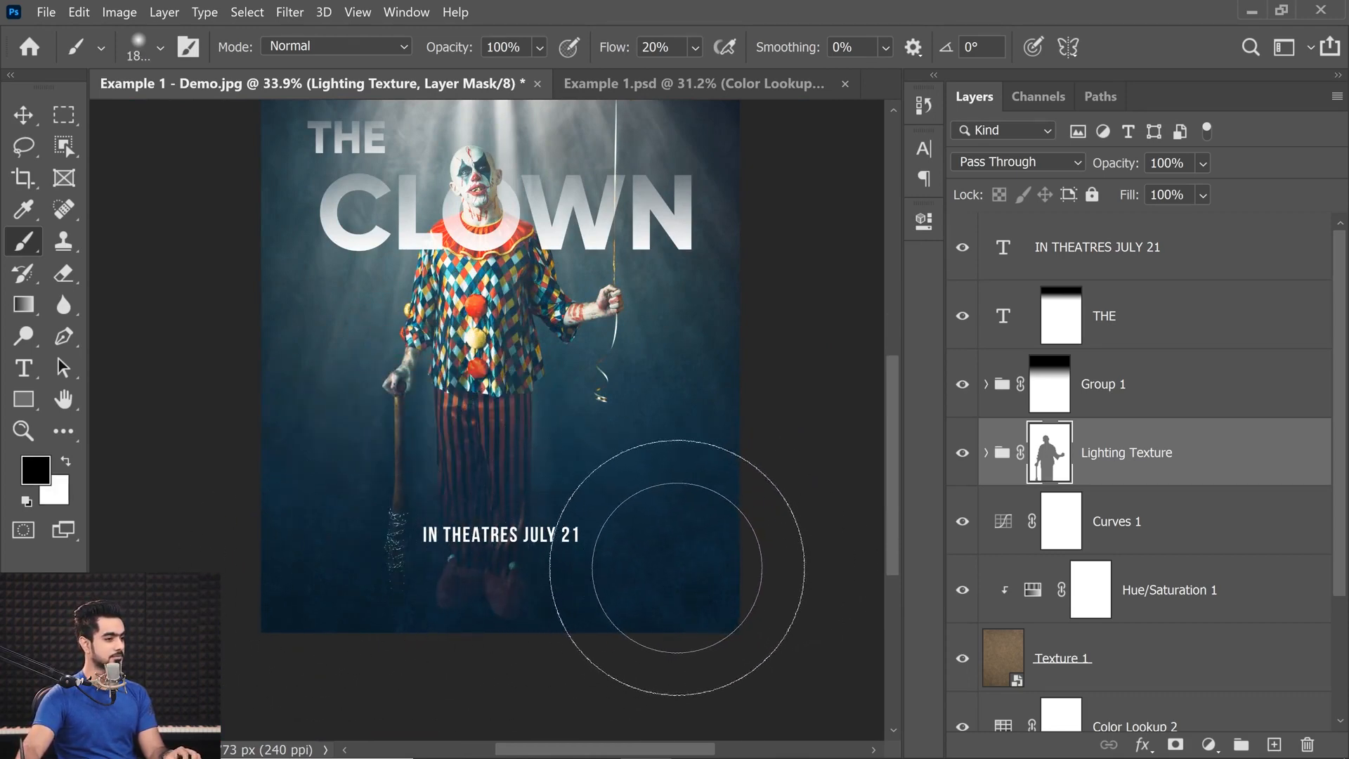
{"action": "key", "text": "x"}
{"action": "left_click_drag", "start_coordinate": [652, 541], "coordinate": [742, 432]}
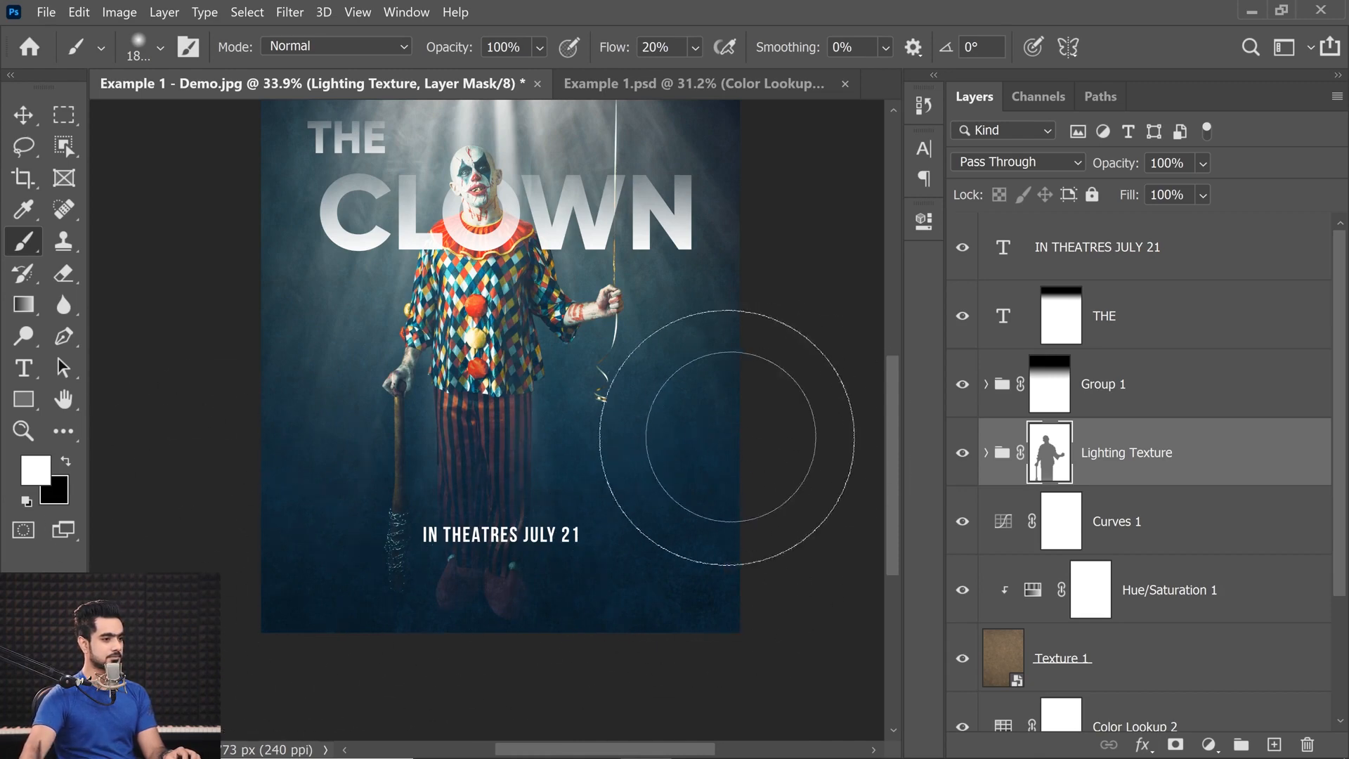
{"action": "left_click_drag", "start_coordinate": [671, 523], "coordinate": [279, 628]}
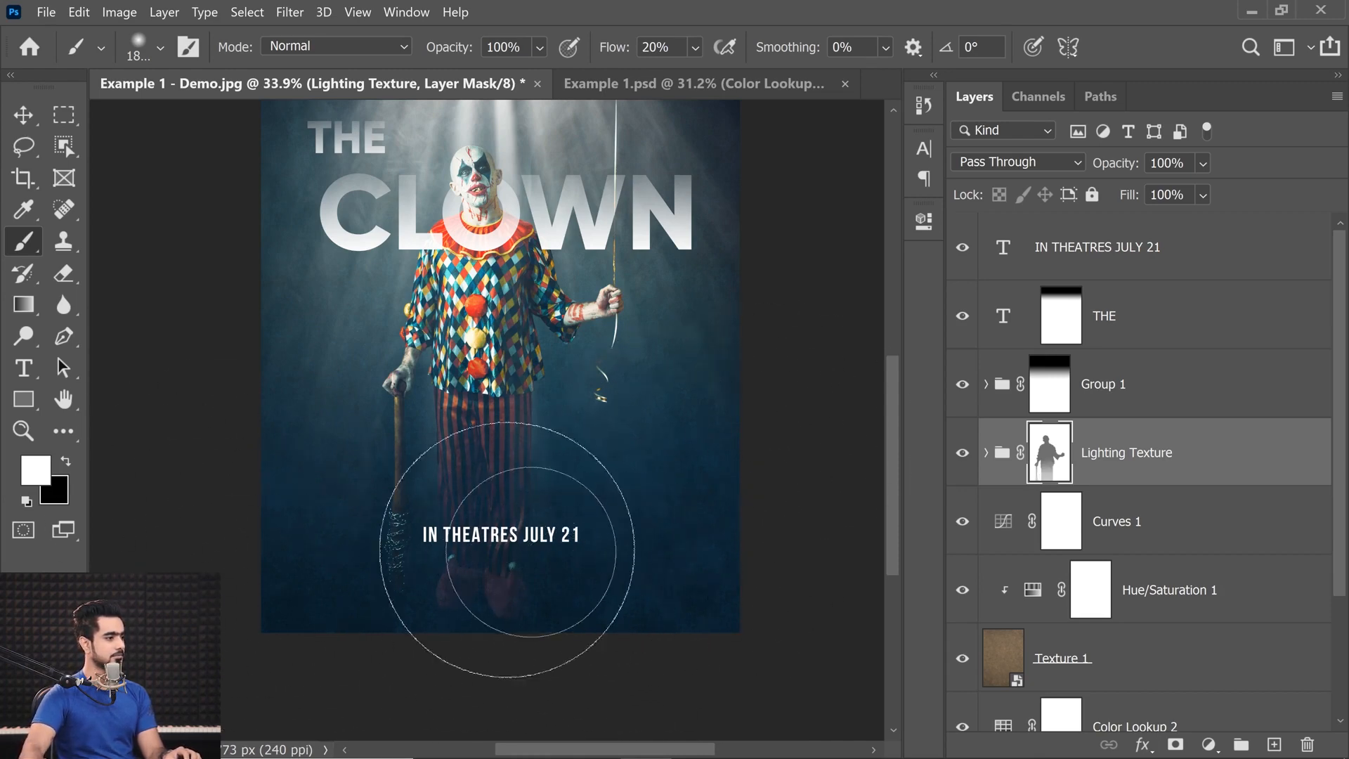
Shrink the brush and paint white on the Lighting Texture mask over the clown's balloon-side shoulder and arm.
{"action": "key", "text": "bracketleft"}
{"action": "key", "text": "bracketleft"}
{"action": "key", "text": "bracketleft"}
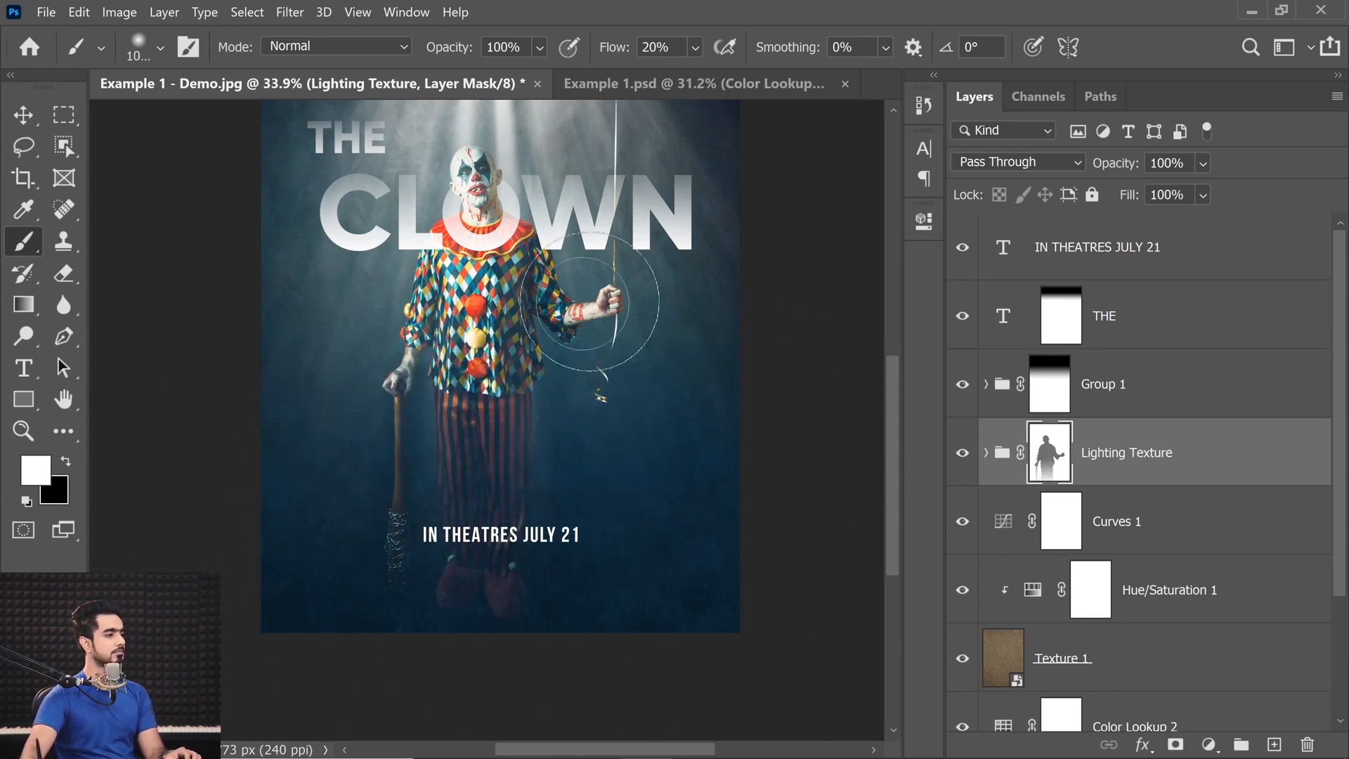
{"action": "left_click_drag", "start_coordinate": [544, 192], "coordinate": [562, 187]}
{"action": "left_click_drag", "start_coordinate": [544, 203], "coordinate": [556, 352]}
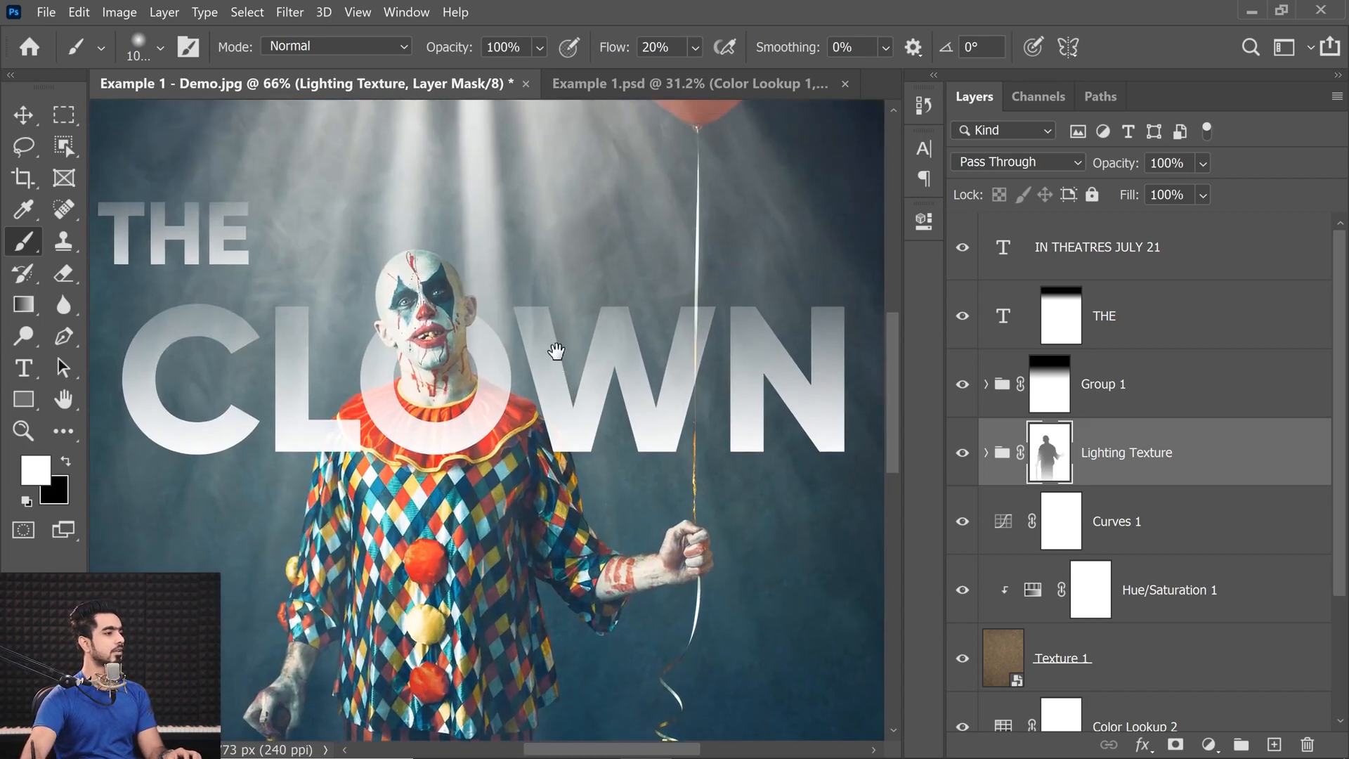
Set the brush flow to 50% and paint white on the Lighting Texture mask over the outer sides of the clown's torso and arms.
{"action": "left_click_drag", "start_coordinate": [618, 51], "coordinate": [701, 53]}
{"action": "type", "text": "56"}
{"action": "key", "text": "Return"}
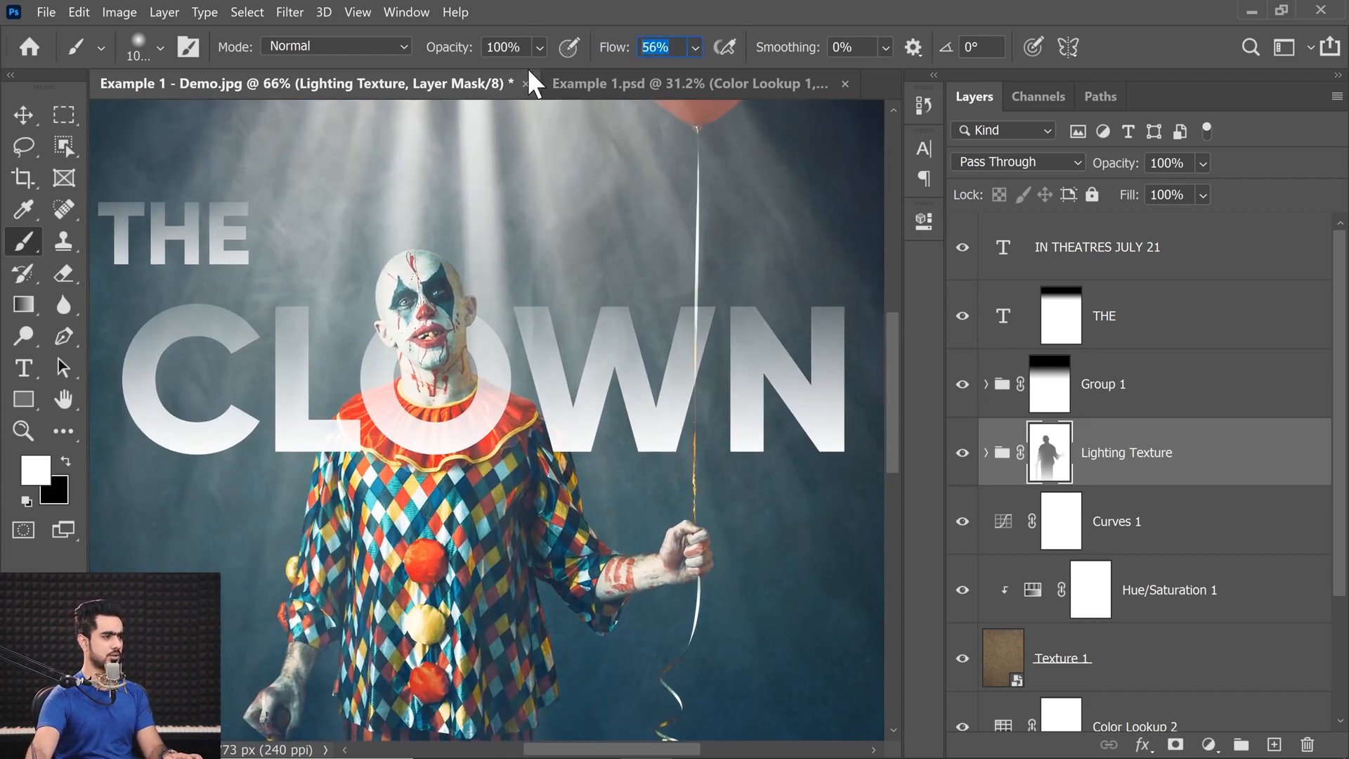
{"action": "left_click_drag", "start_coordinate": [356, 317], "coordinate": [140, 305]}
{"action": "mouse_move", "coordinate": [522, 258]}
{"action": "left_mouse_down"}
{"action": "mouse_move", "coordinate": [473, 262]}
{"action": "mouse_move", "coordinate": [516, 395]}
{"action": "mouse_move", "coordinate": [519, 724]}
{"action": "left_mouse_up"}
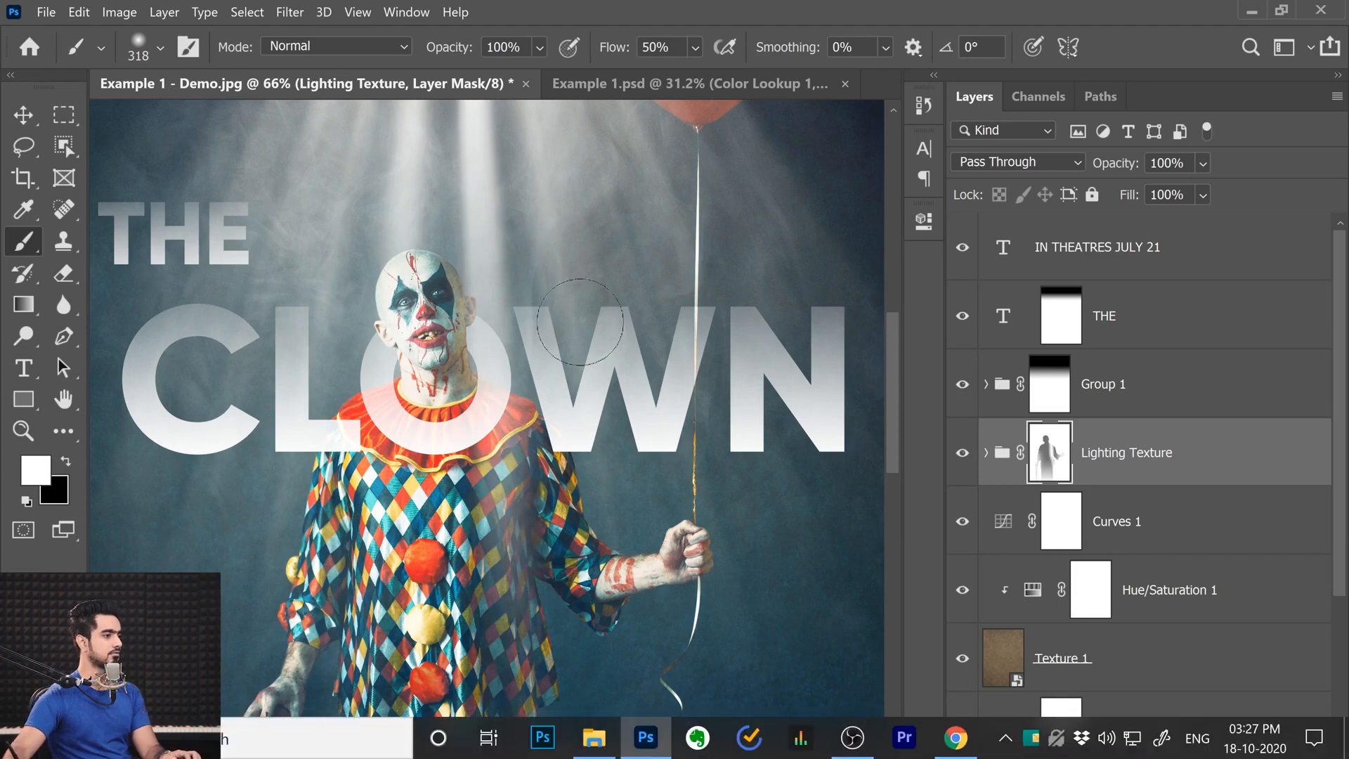
{"action": "left_click_drag", "start_coordinate": [628, 447], "coordinate": [611, 261]}
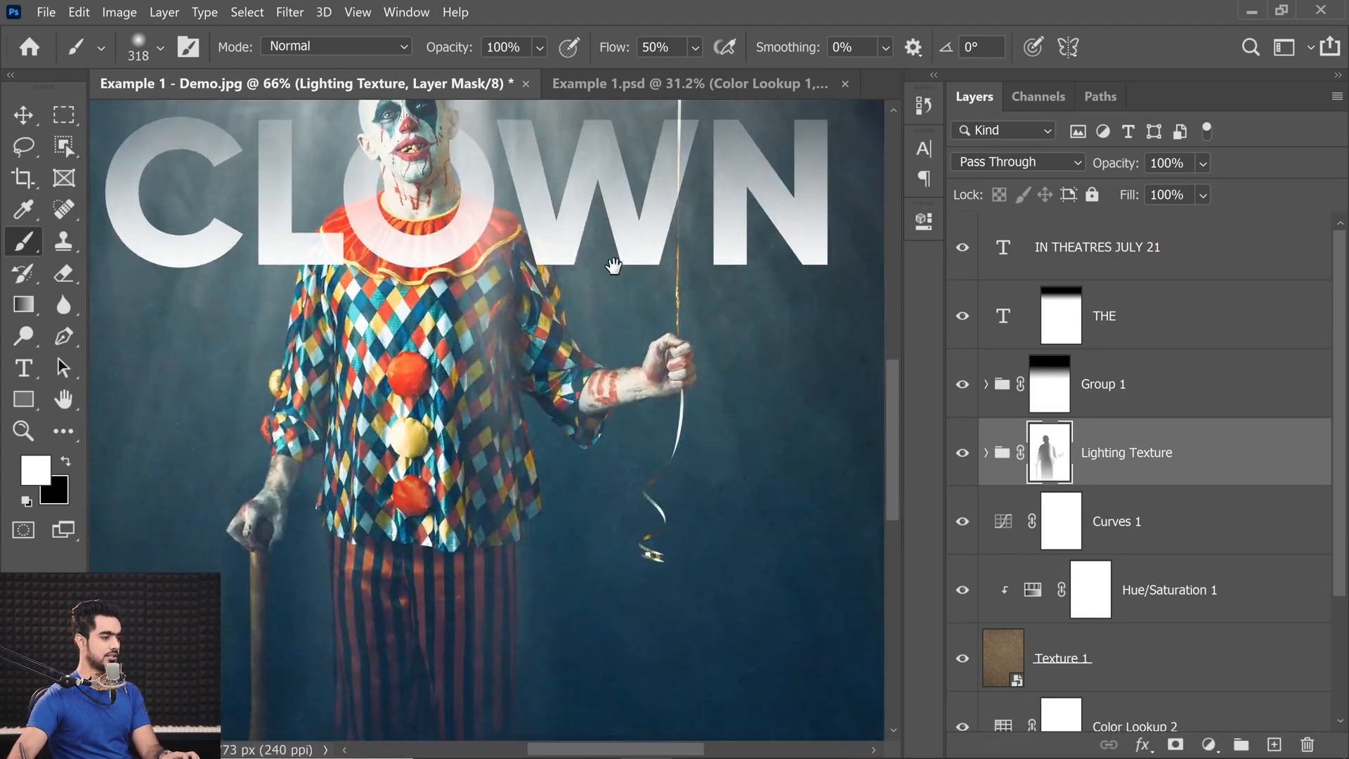
{"action": "left_click_drag", "start_coordinate": [496, 269], "coordinate": [532, 516]}
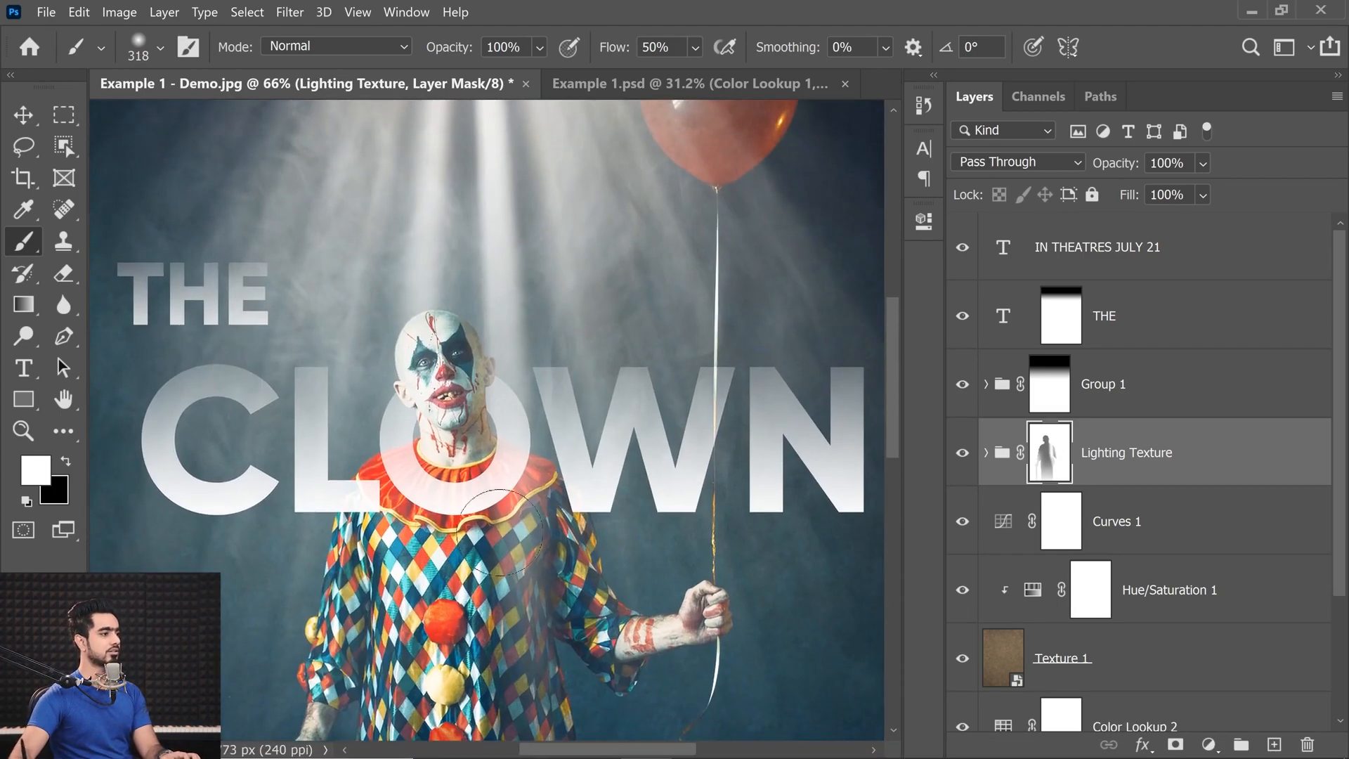
{"action": "left_click_drag", "start_coordinate": [384, 437], "coordinate": [431, 308]}
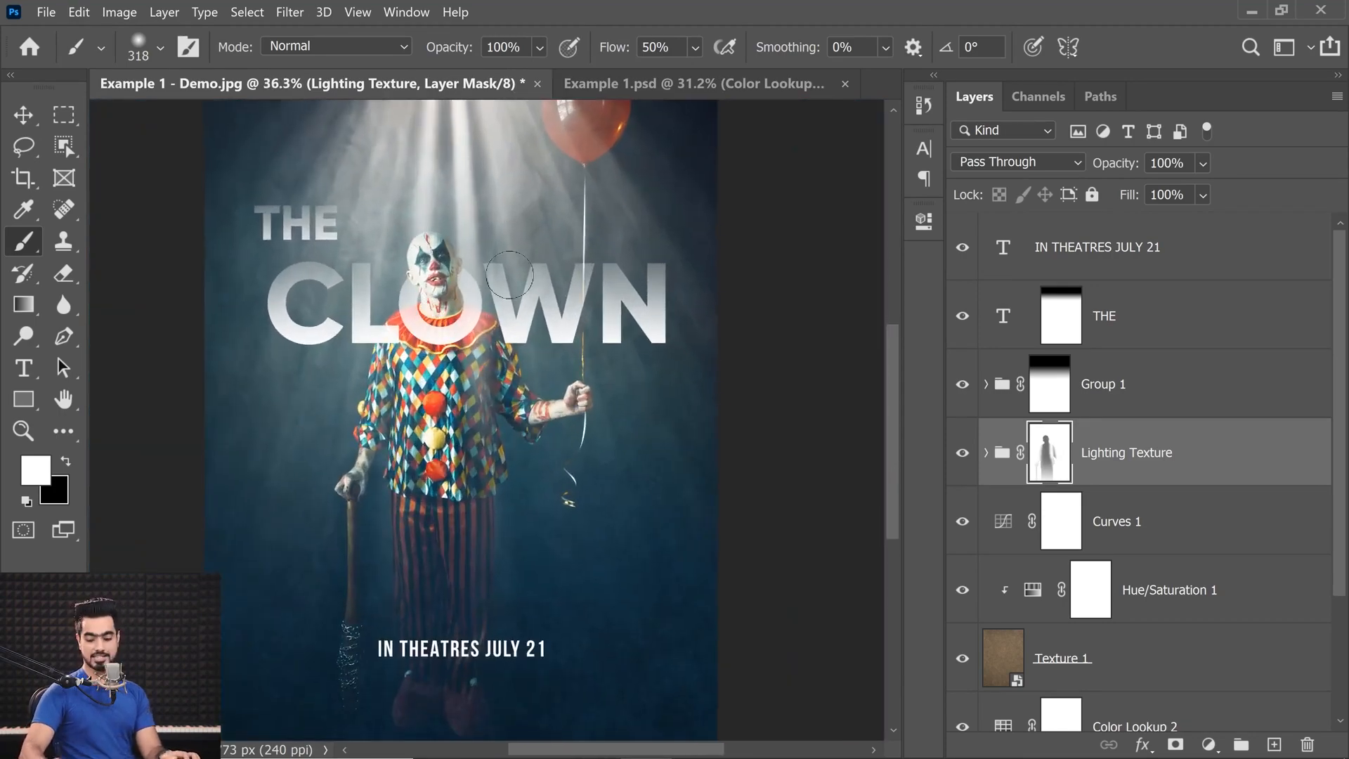
{"action": "key", "text": "ctrl+0"}
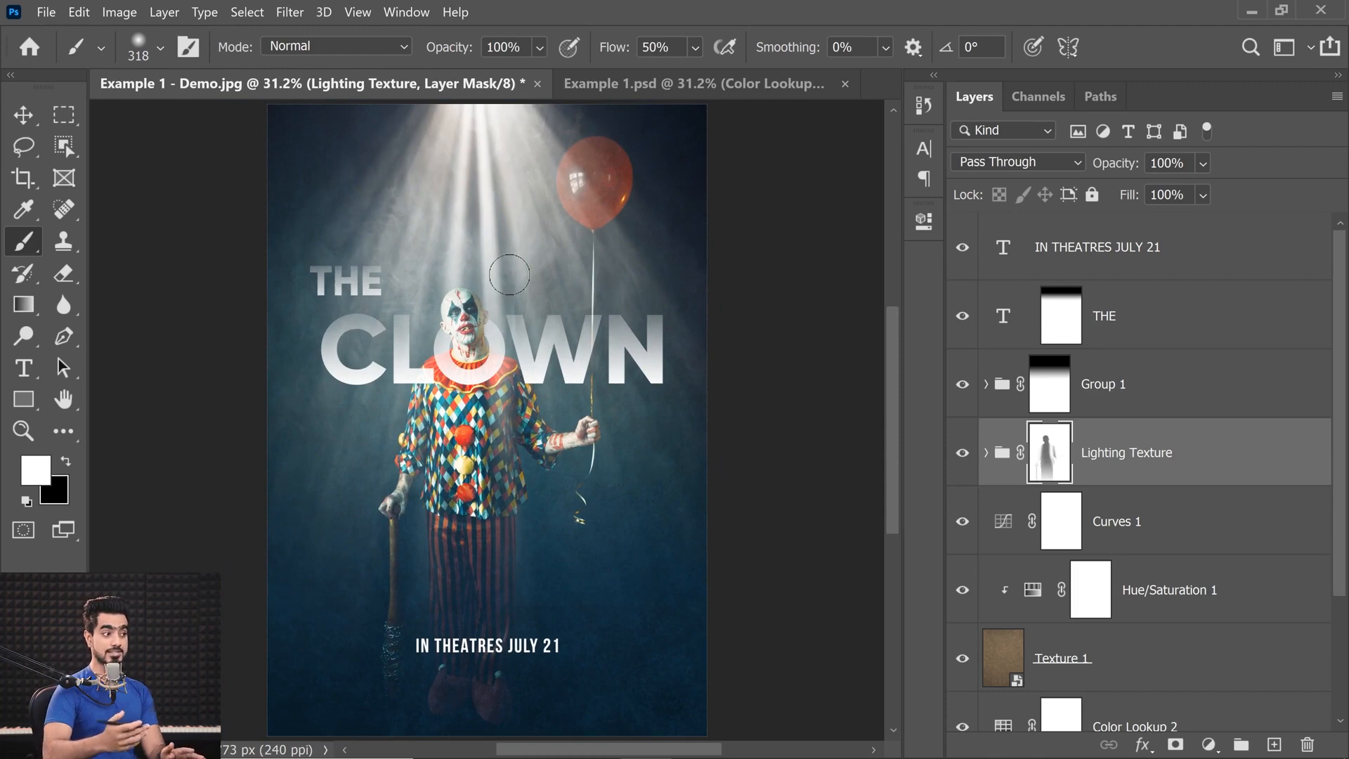
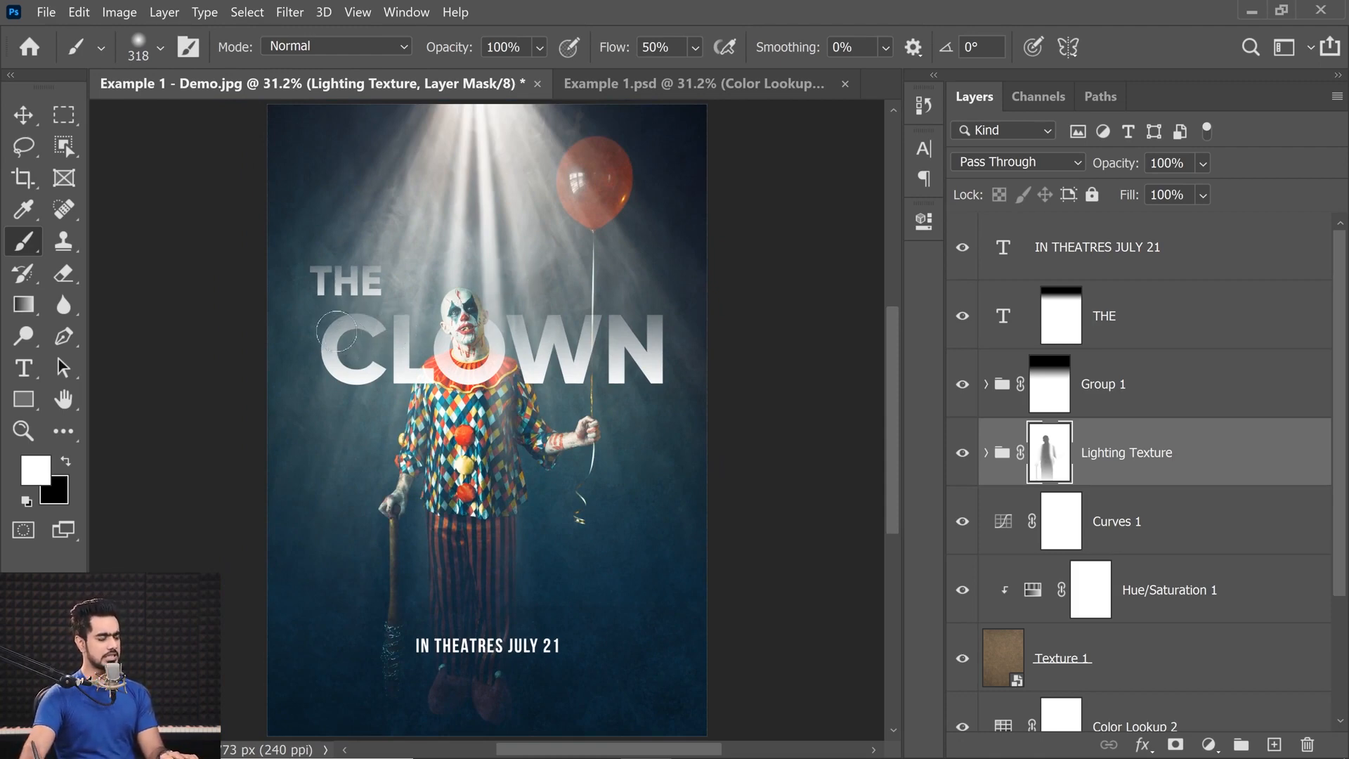
Rename Group 1, which holds the CLOWN title, as CLOWN.
{"action": "left_click", "coordinate": [484, 361]}
{"action": "left_click", "coordinate": [1225, 264]}
{"action": "key", "text": "x"}
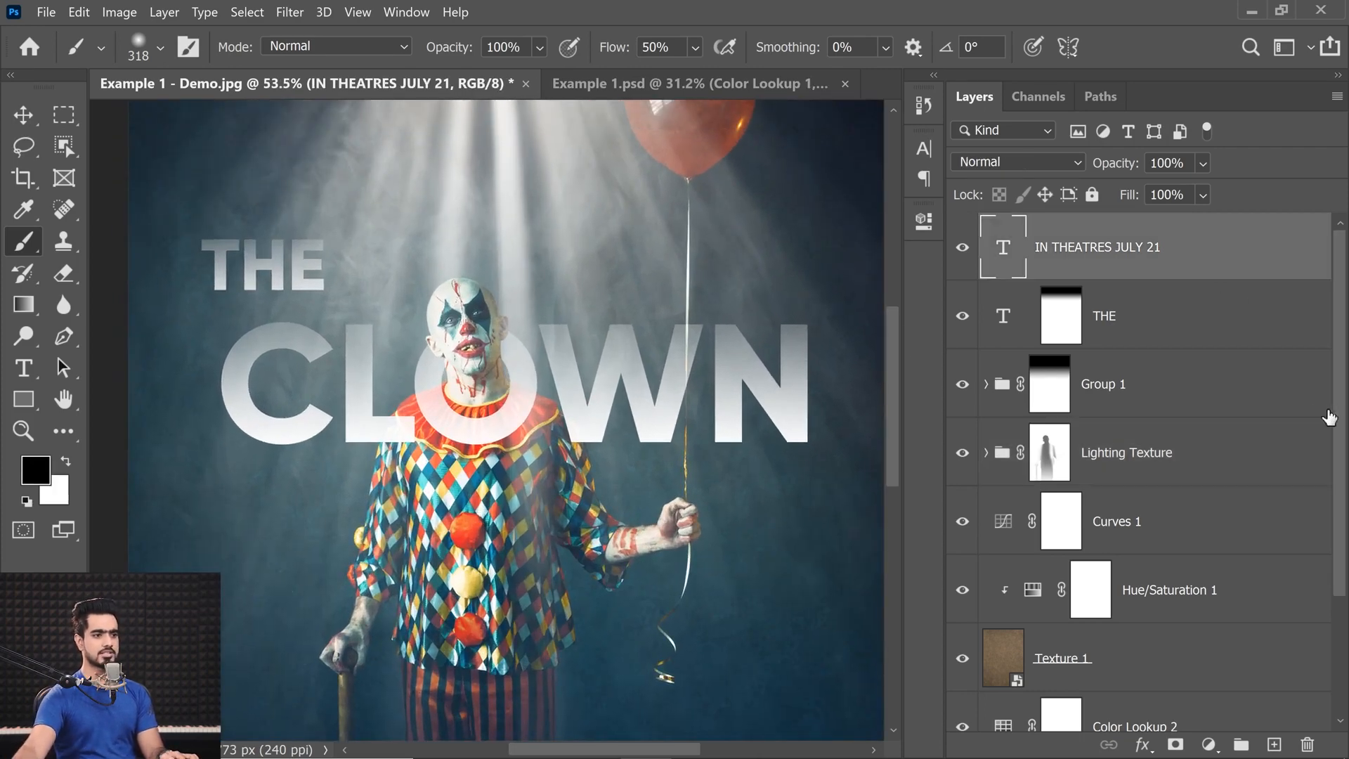
{"action": "left_click_drag", "start_coordinate": [1342, 369], "coordinate": [1326, 334]}
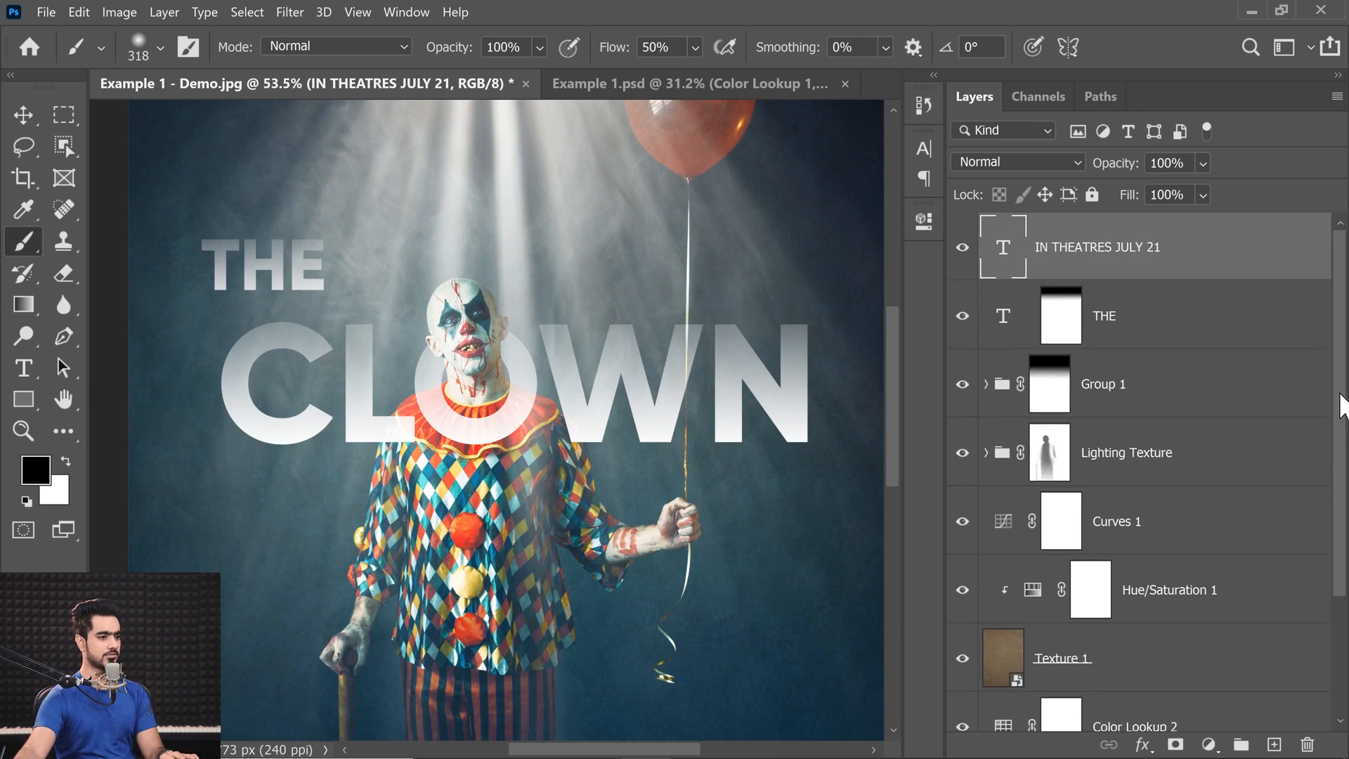
{"action": "left_click", "coordinate": [962, 317]}
{"action": "left_click", "coordinate": [964, 387]}
{"action": "left_click", "coordinate": [964, 387]}
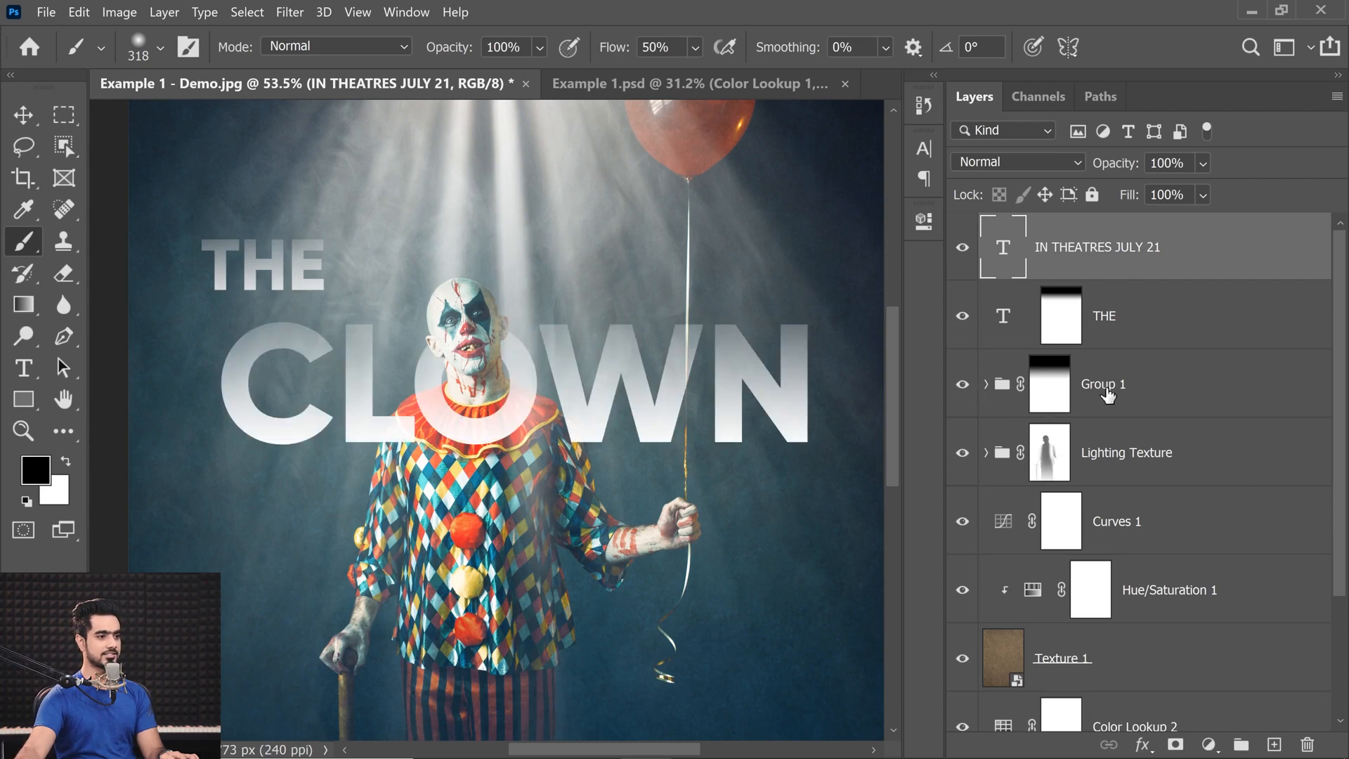
{"action": "double_click", "coordinate": [1102, 385]}
{"action": "type", "text": "CLOWN"}
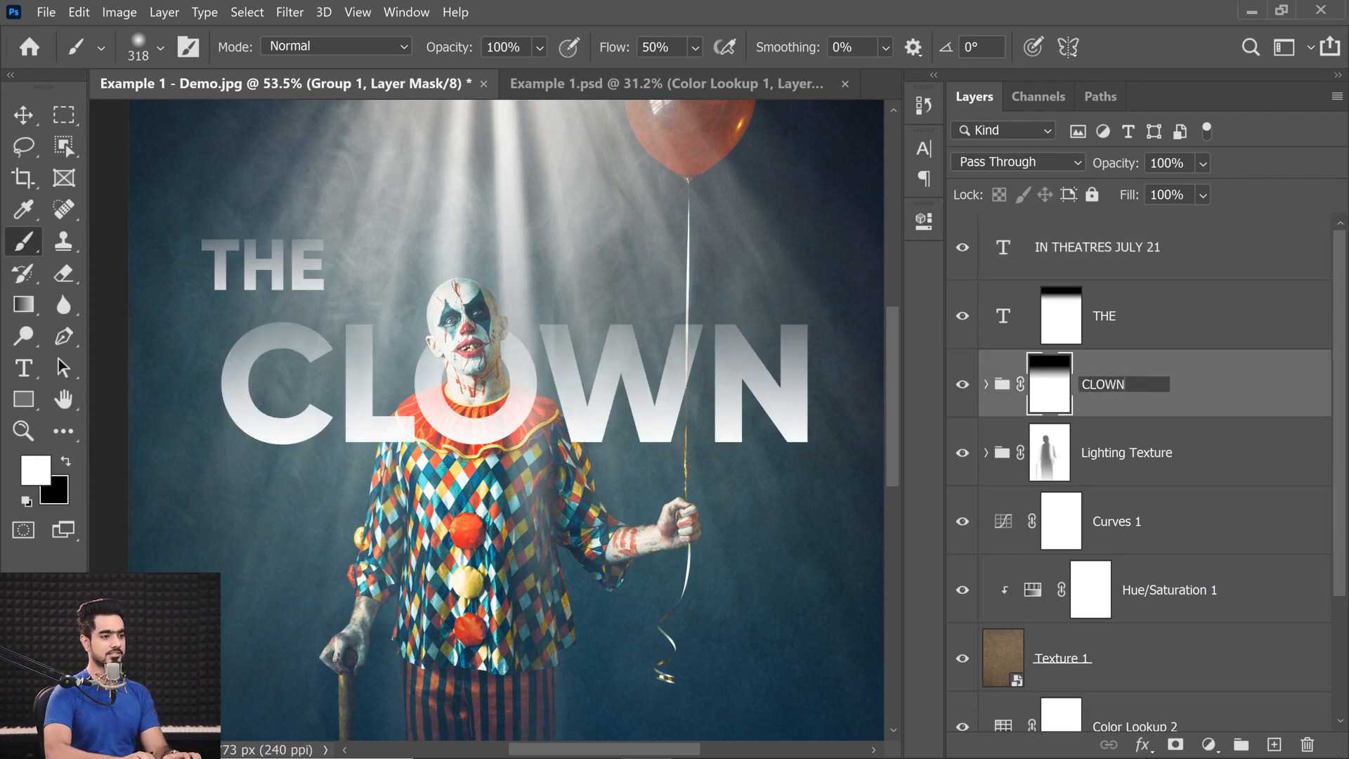
{"action": "key", "text": "Return"}
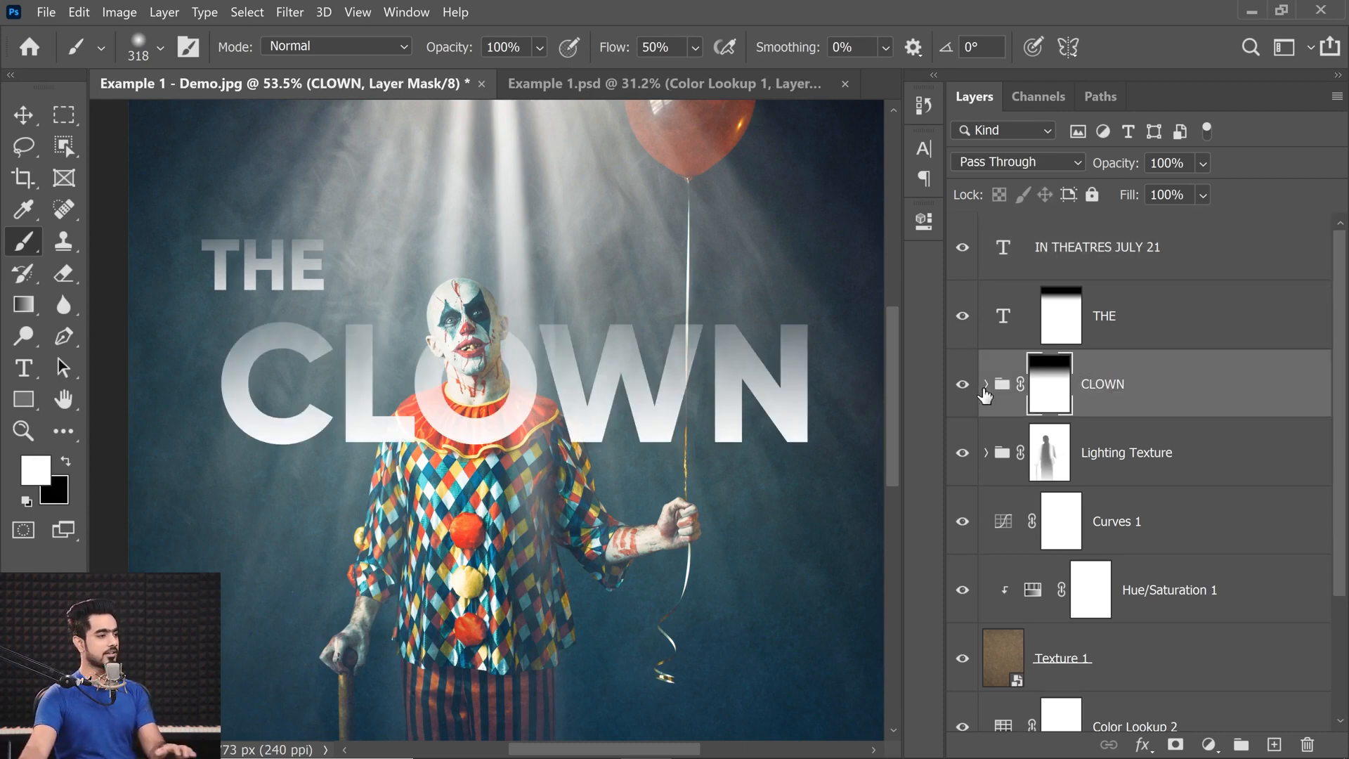
Transform the THE title layer and shift it sideways toward the clown's head, to X about 1028 px.
{"action": "left_click", "coordinate": [1088, 331]}
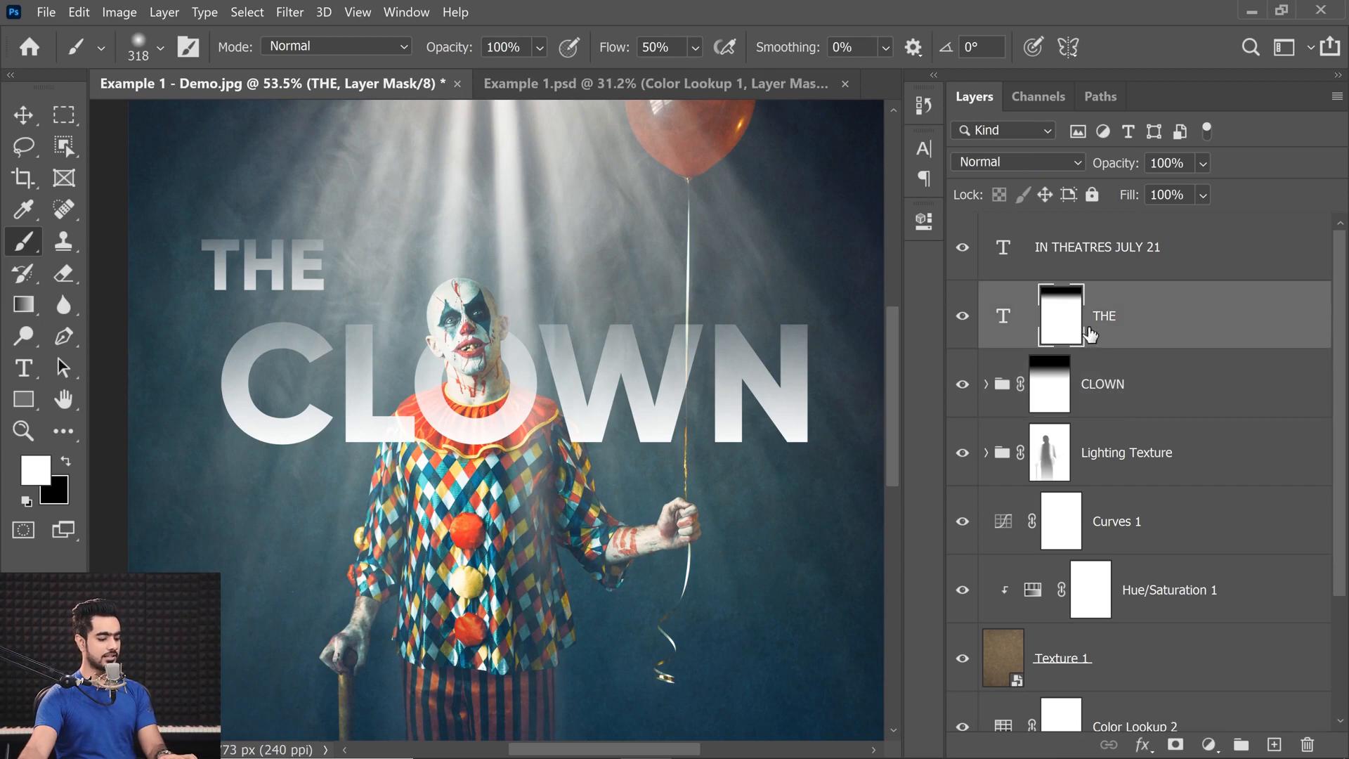
{"action": "left_click", "coordinate": [1004, 335]}
{"action": "key", "text": "ctrl+t"}
{"action": "left_click_drag", "start_coordinate": [298, 248], "coordinate": [347, 246]}
{"action": "key", "text": "Left"}
{"action": "key", "text": "Left"}
{"action": "key", "text": "Left"}
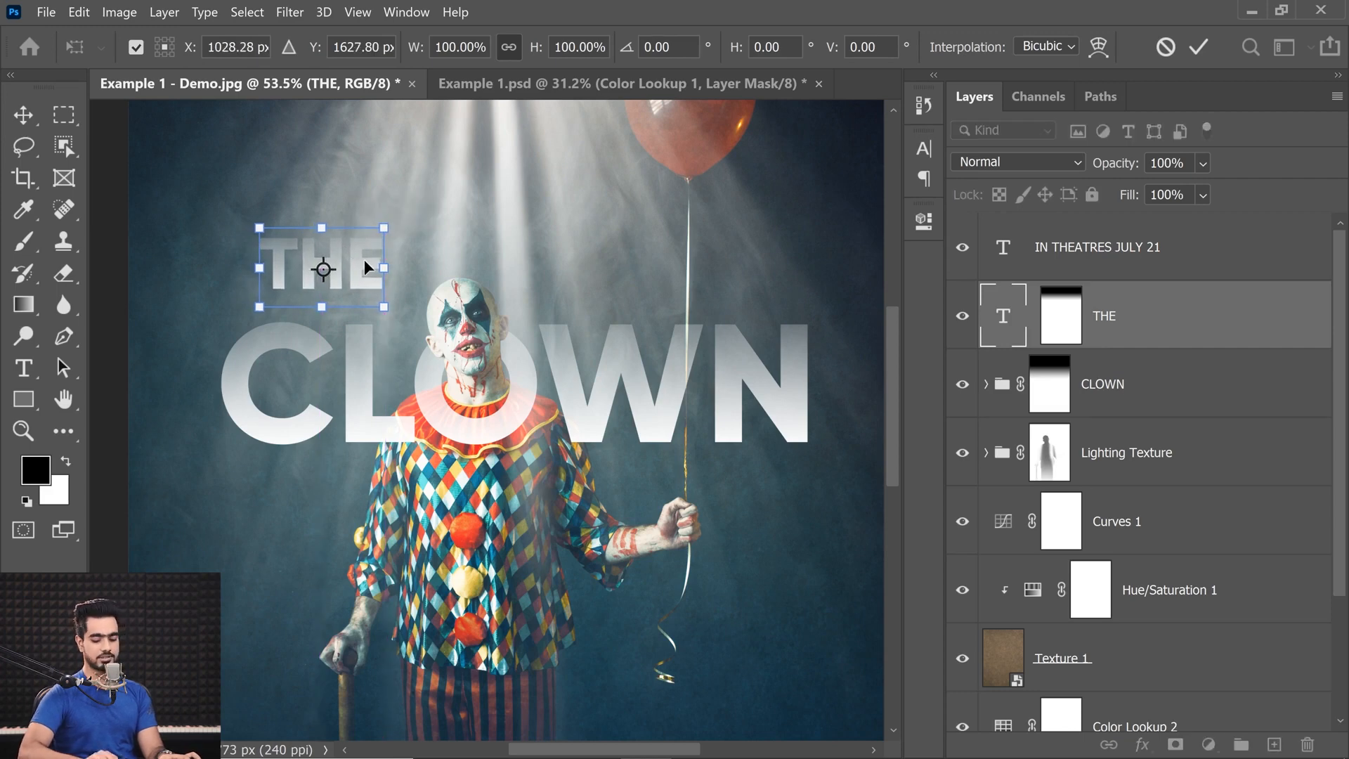
{"action": "key", "text": "Return"}
{"action": "key", "text": "b"}
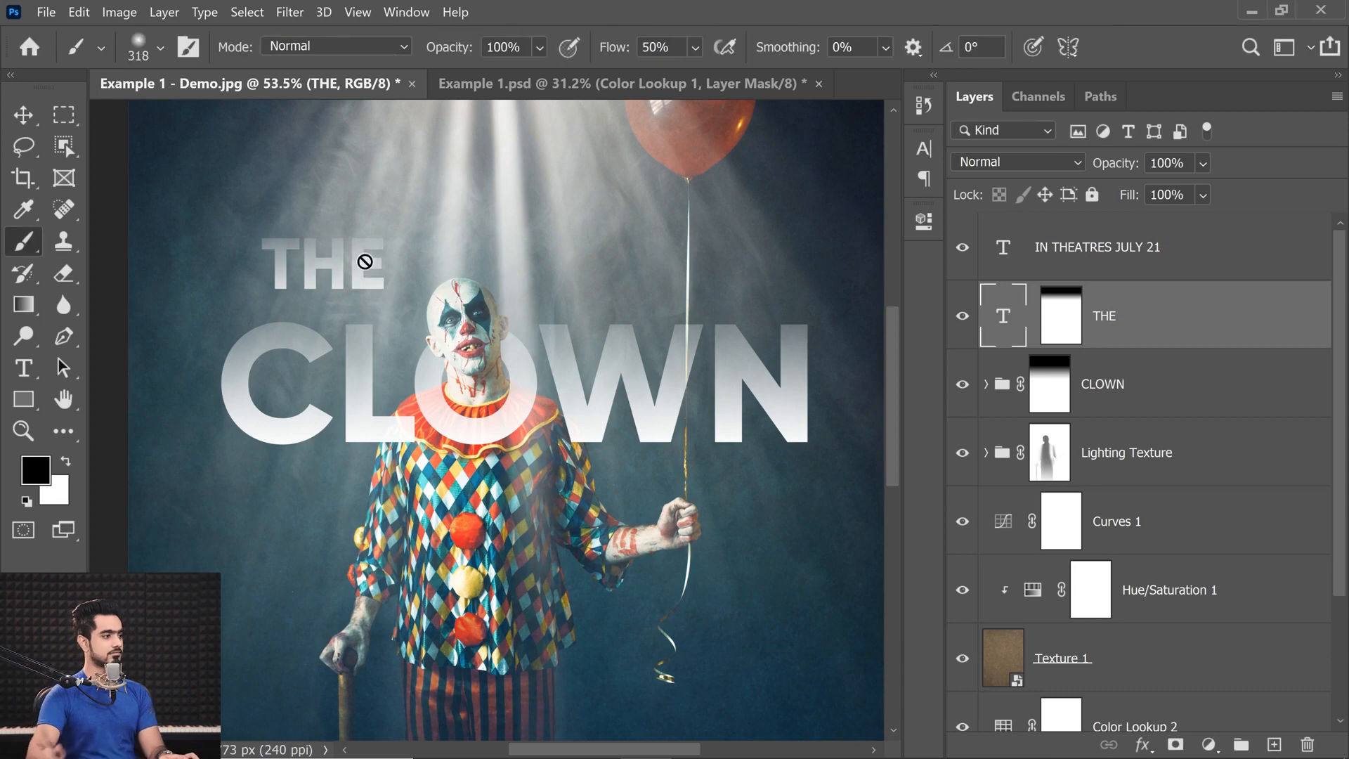
Scale the THE title up slightly from its top centre and check the whole poster.
{"action": "key", "text": "ctrl+t"}
{"action": "left_click_drag", "start_coordinate": [322, 269], "coordinate": [325, 228]}
{"action": "left_click_drag", "start_coordinate": [386, 307], "coordinate": [394, 319]}
{"action": "key", "text": "Return"}
{"action": "key", "text": "b"}
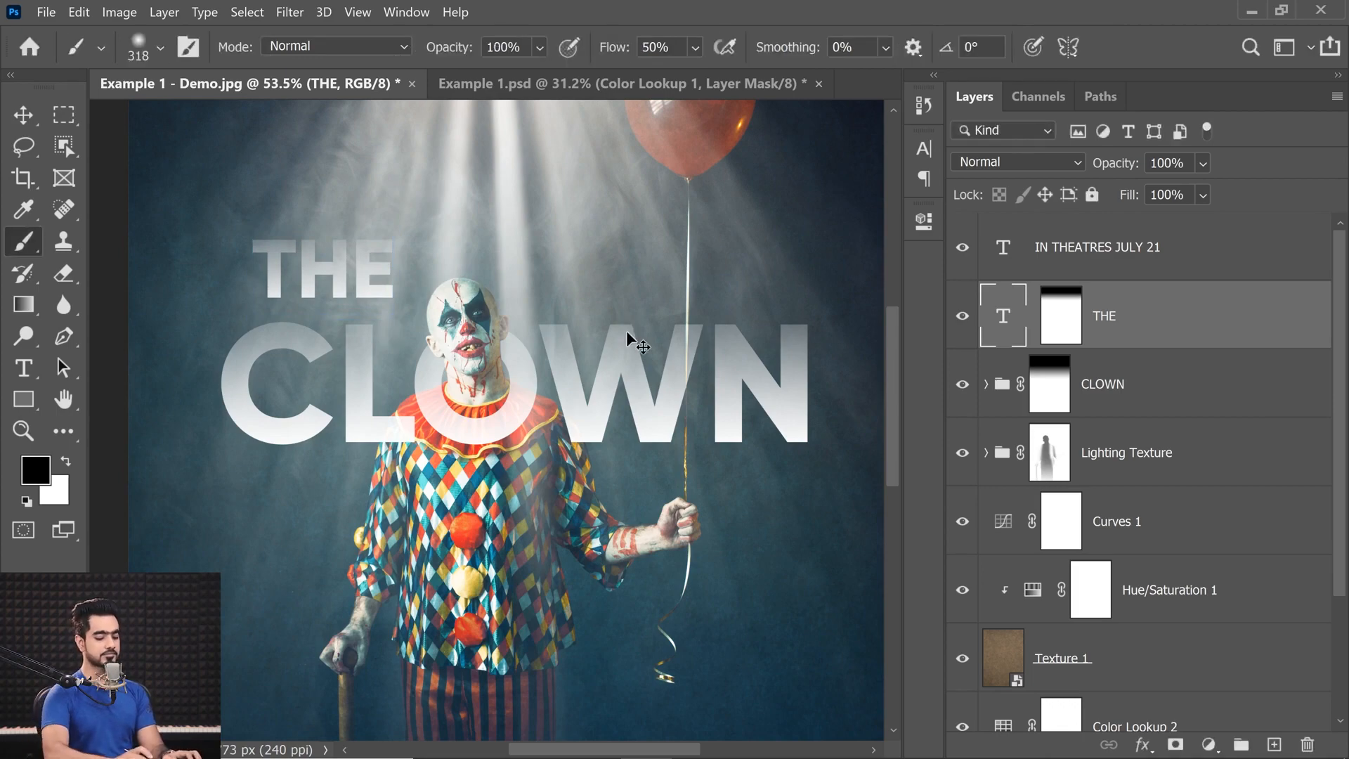
{"action": "key", "text": "ctrl+0"}
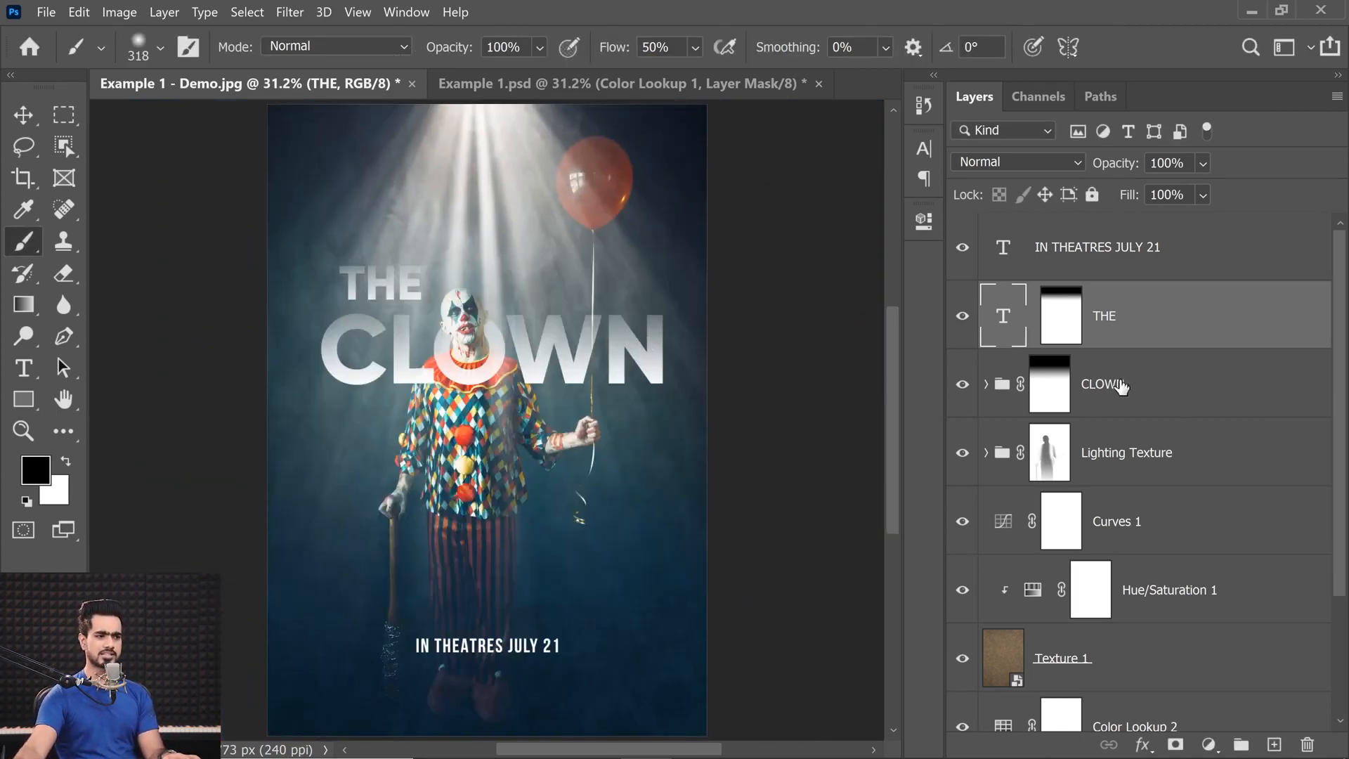
Group the THE text layer with the CLOWN group and name the new group Main Text.
{"action": "left_click", "coordinate": [987, 386]}
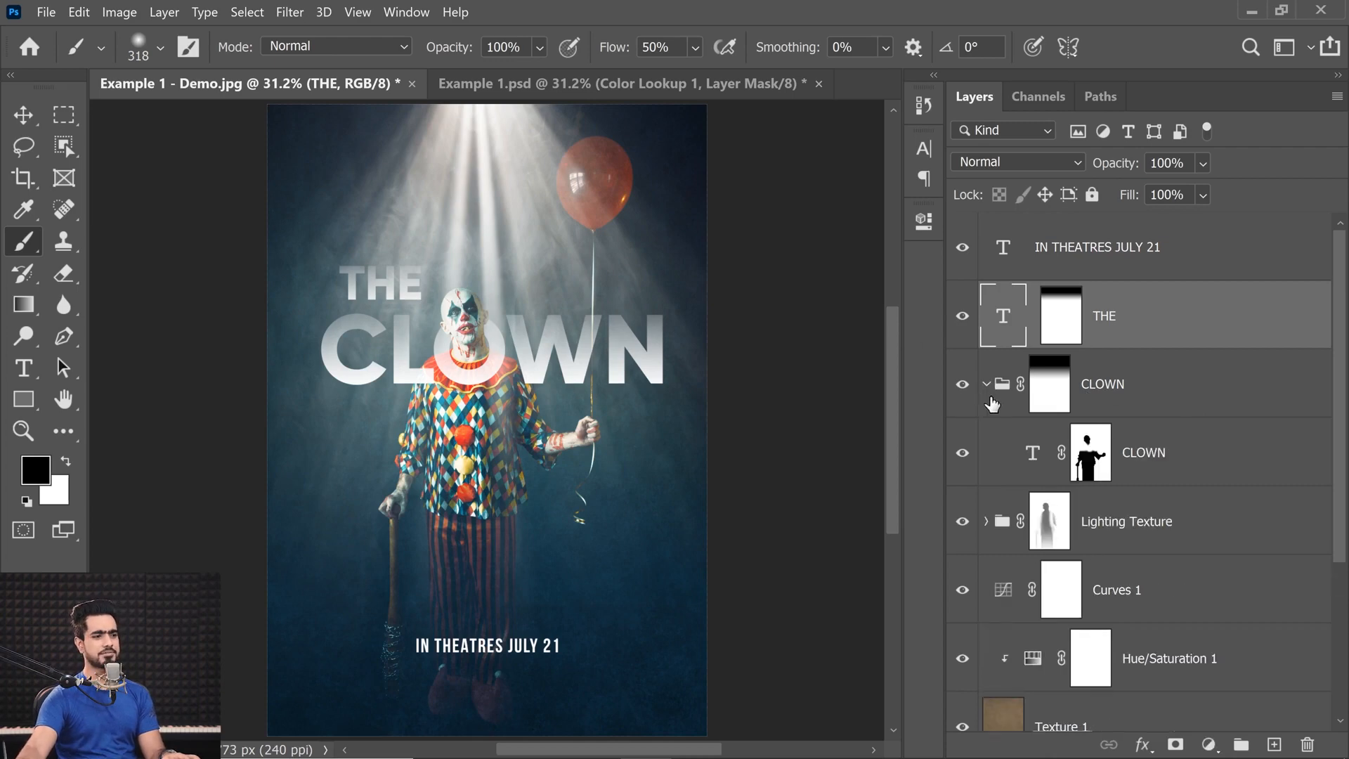
{"action": "left_click", "coordinate": [1034, 462]}
{"action": "key", "text": "x"}
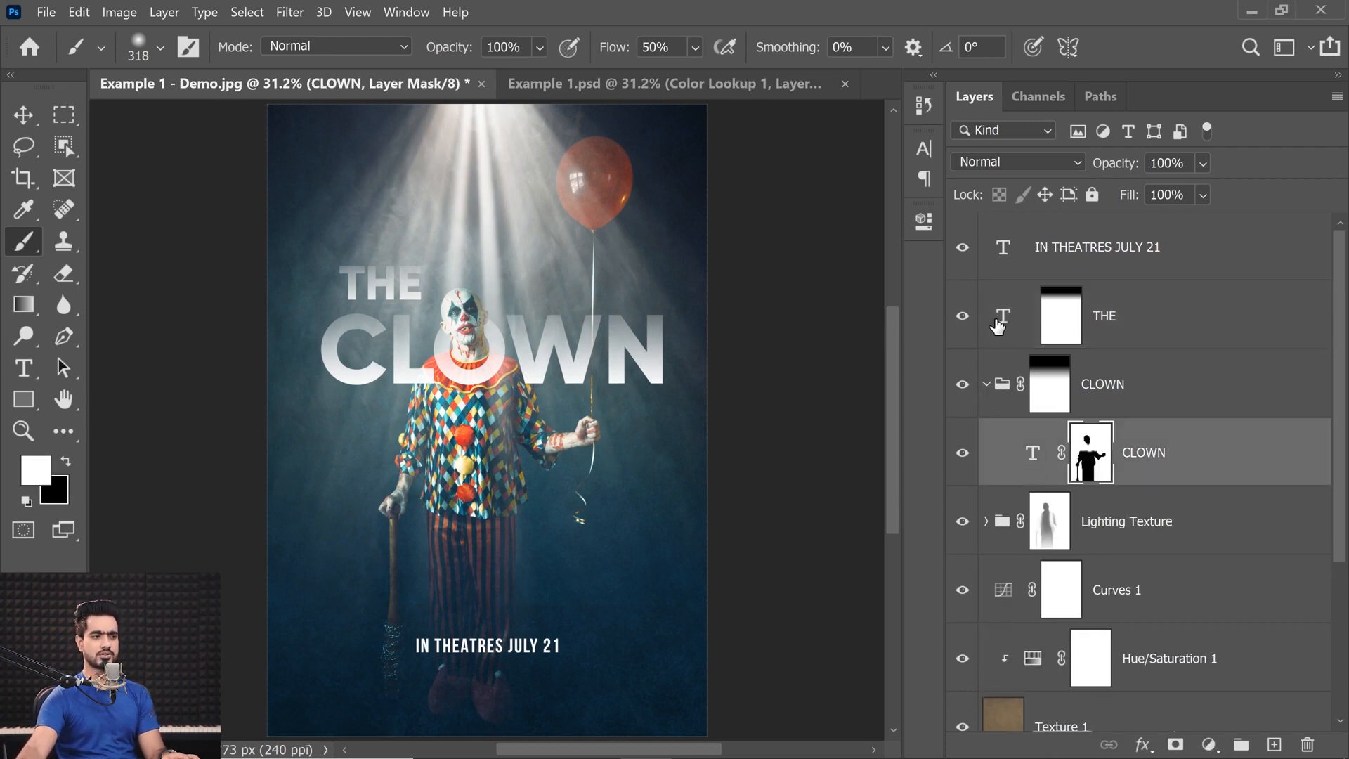
{"action": "left_click", "coordinate": [986, 387]}
{"action": "left_click", "coordinate": [1093, 383]}
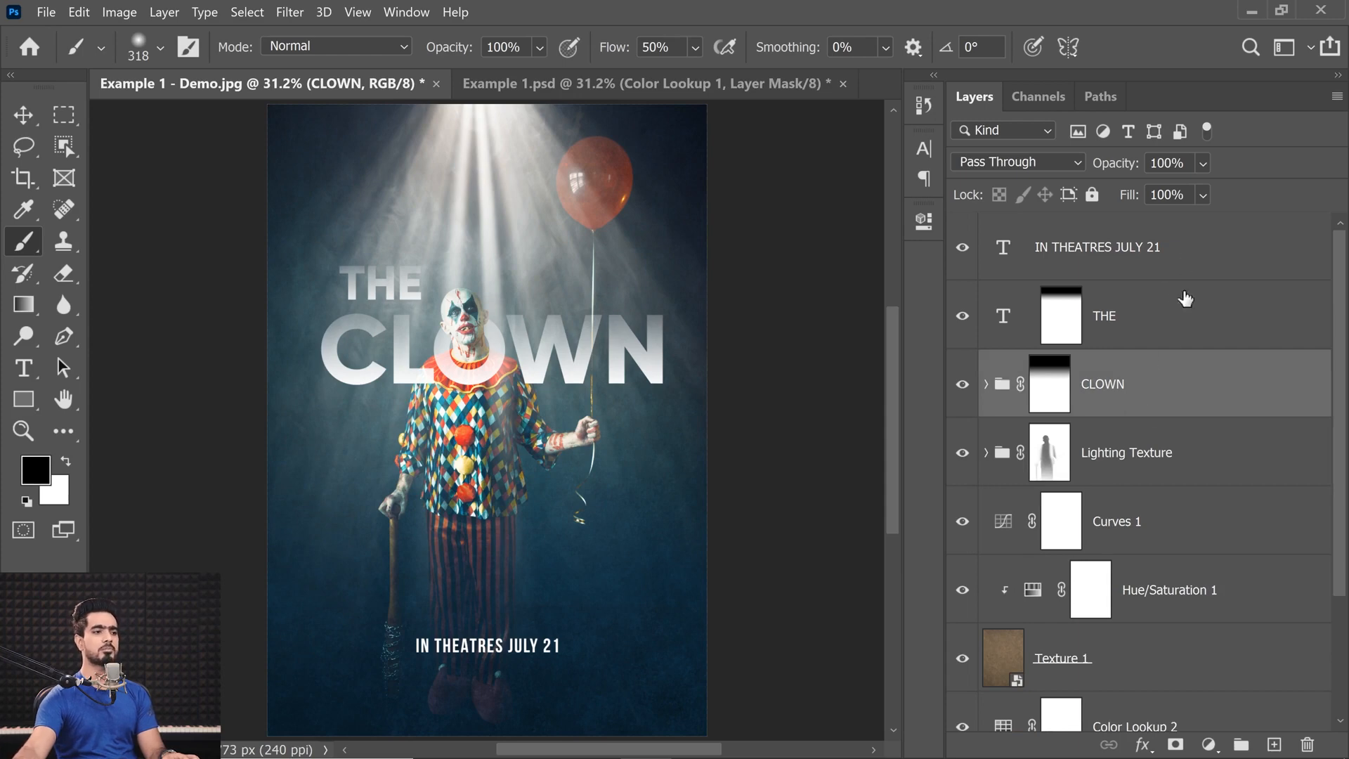
{"action": "left_click", "coordinate": [1160, 321]}
{"action": "key", "text": "x"}
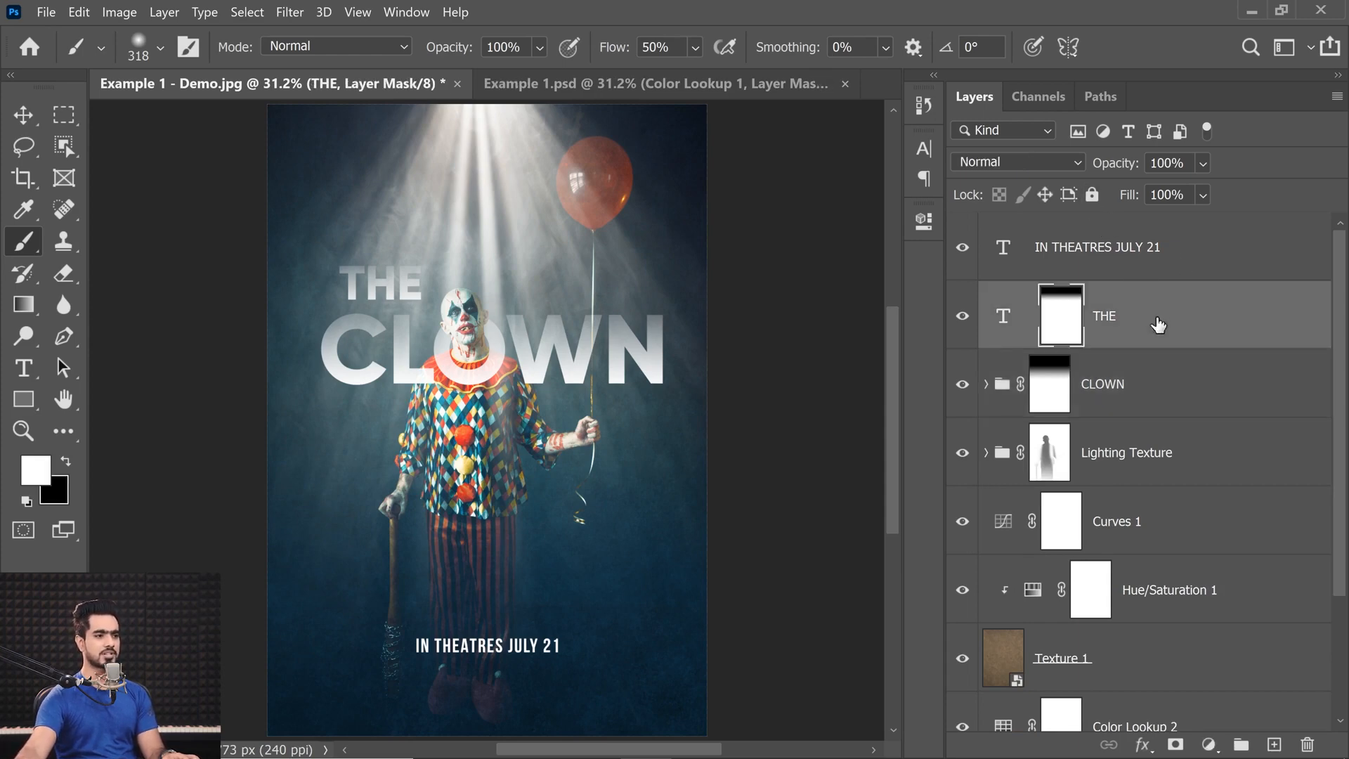
{"action": "left_click", "coordinate": [1170, 390], "text": "ctrl"}
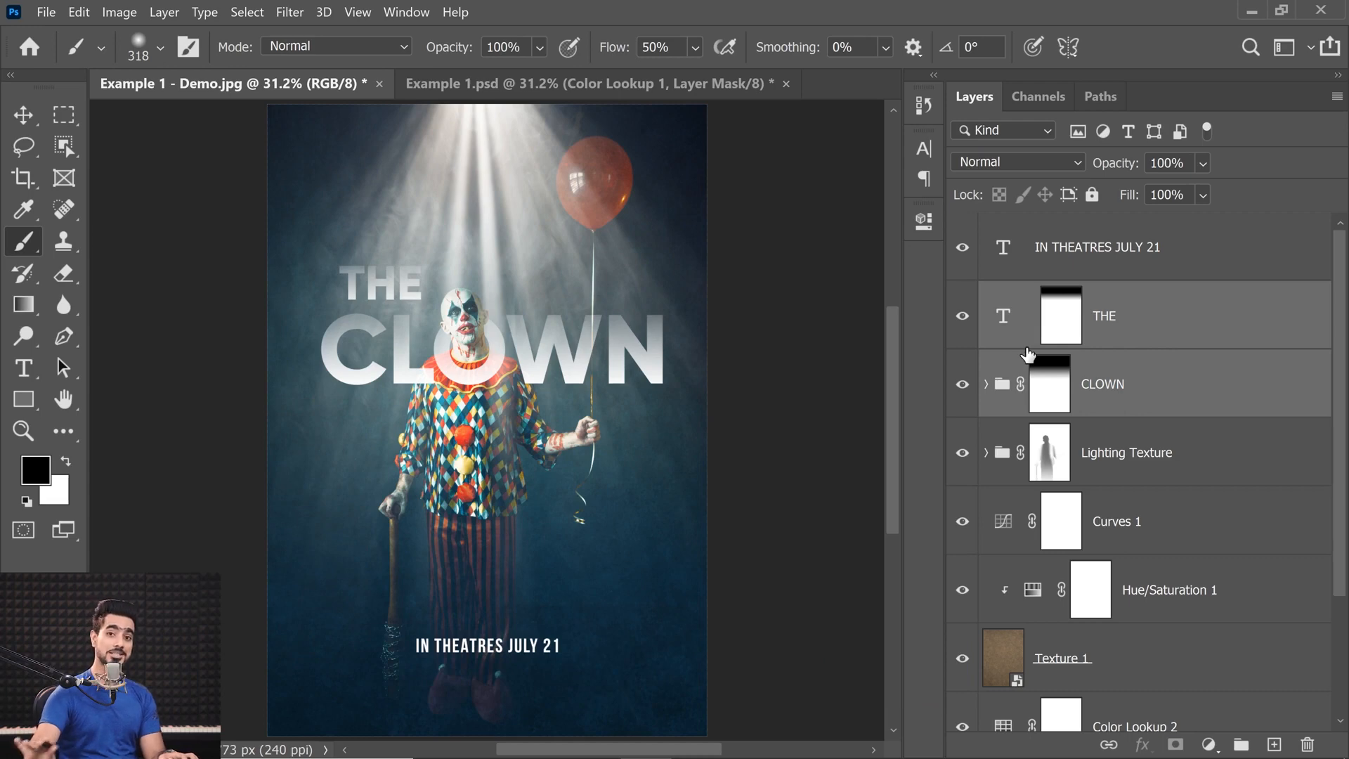
{"action": "key", "text": "ctrl+g"}
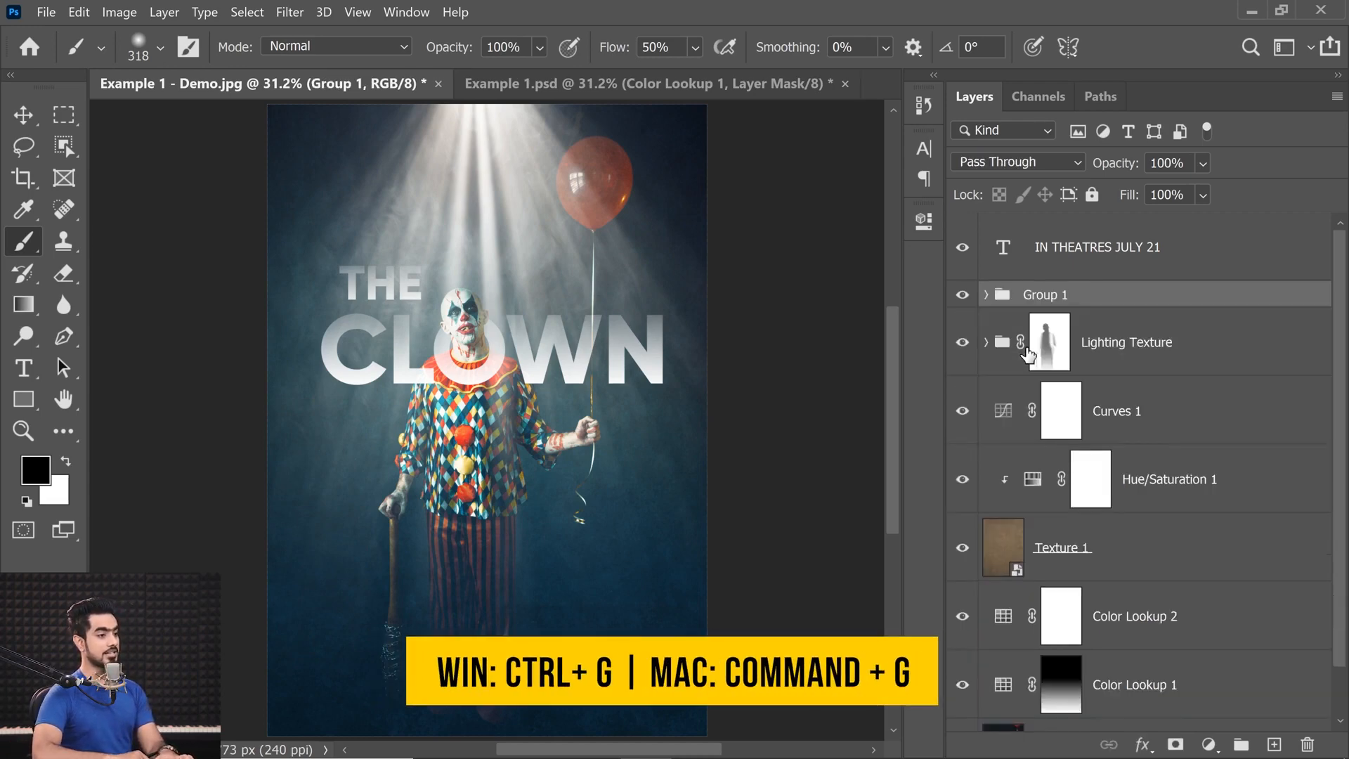
{"action": "double_click", "coordinate": [1045, 296]}
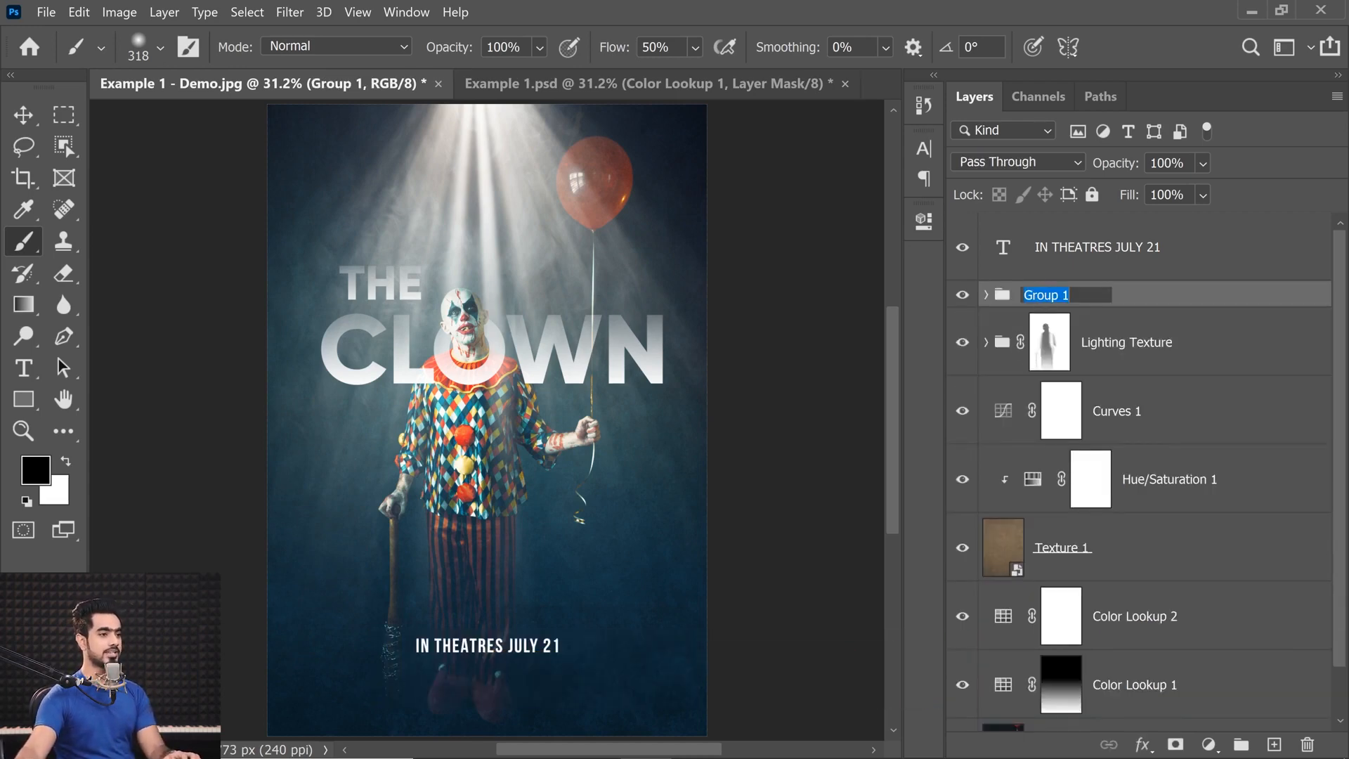
{"action": "type", "text": "Main Text"}
{"action": "key", "text": "Return"}
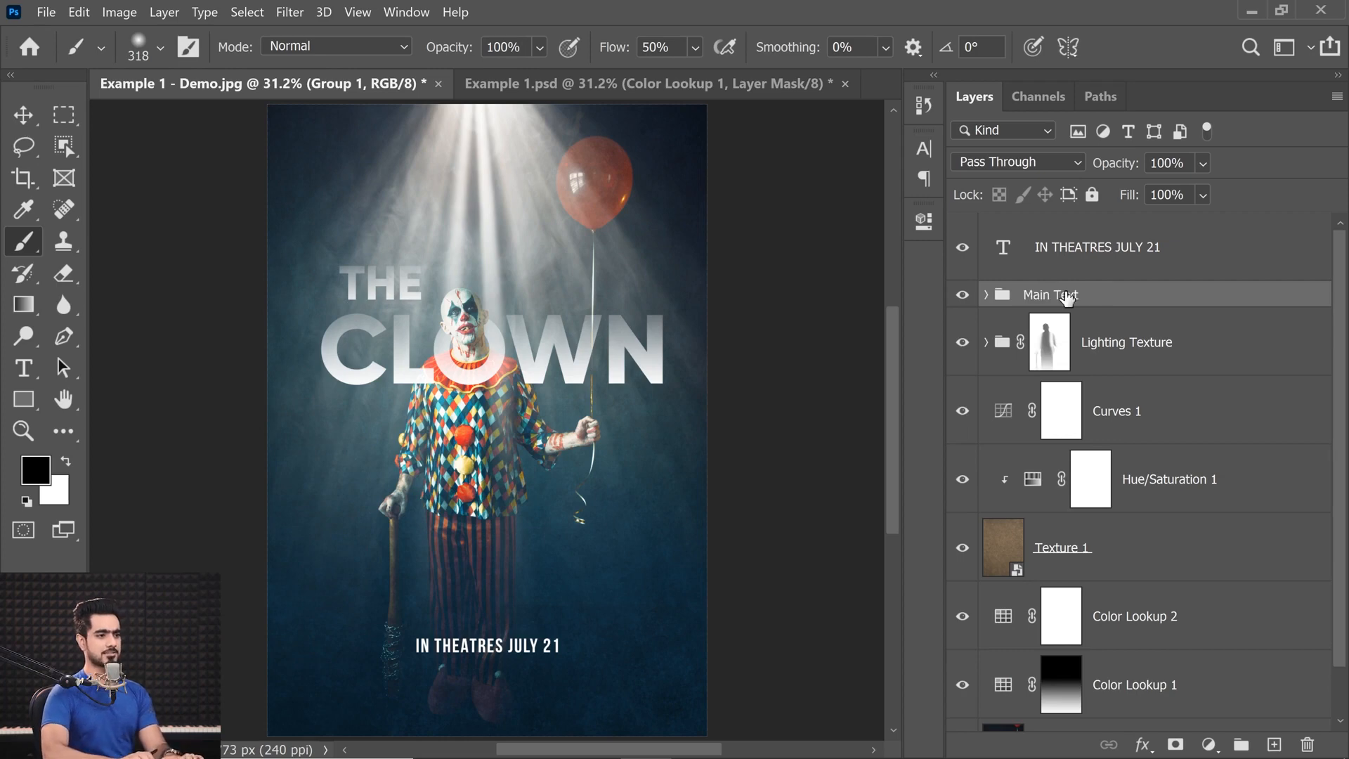
Group the IN THEATRES JULY 21 layer with the Main Text group and name the new group Text.
{"action": "left_click", "coordinate": [1082, 249]}
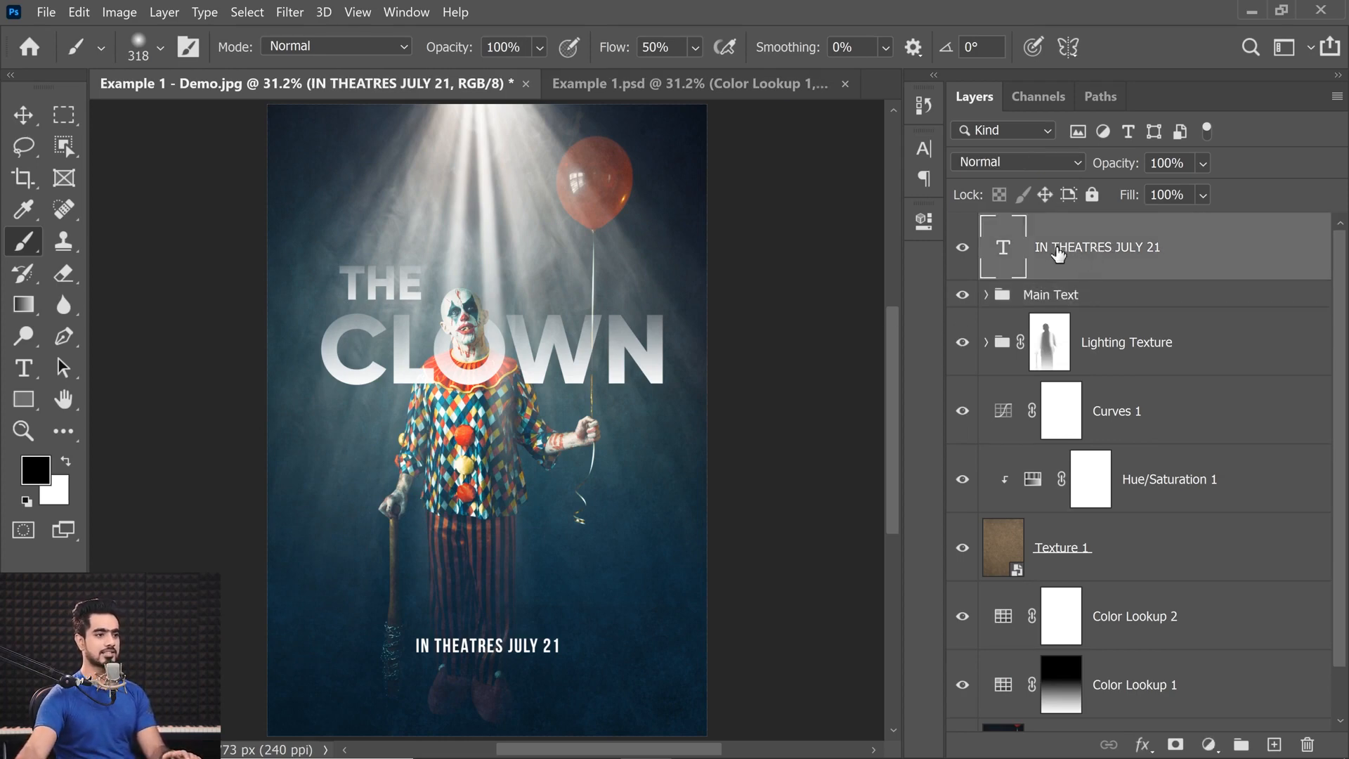
{"action": "left_click", "coordinate": [1085, 296], "text": "shift"}
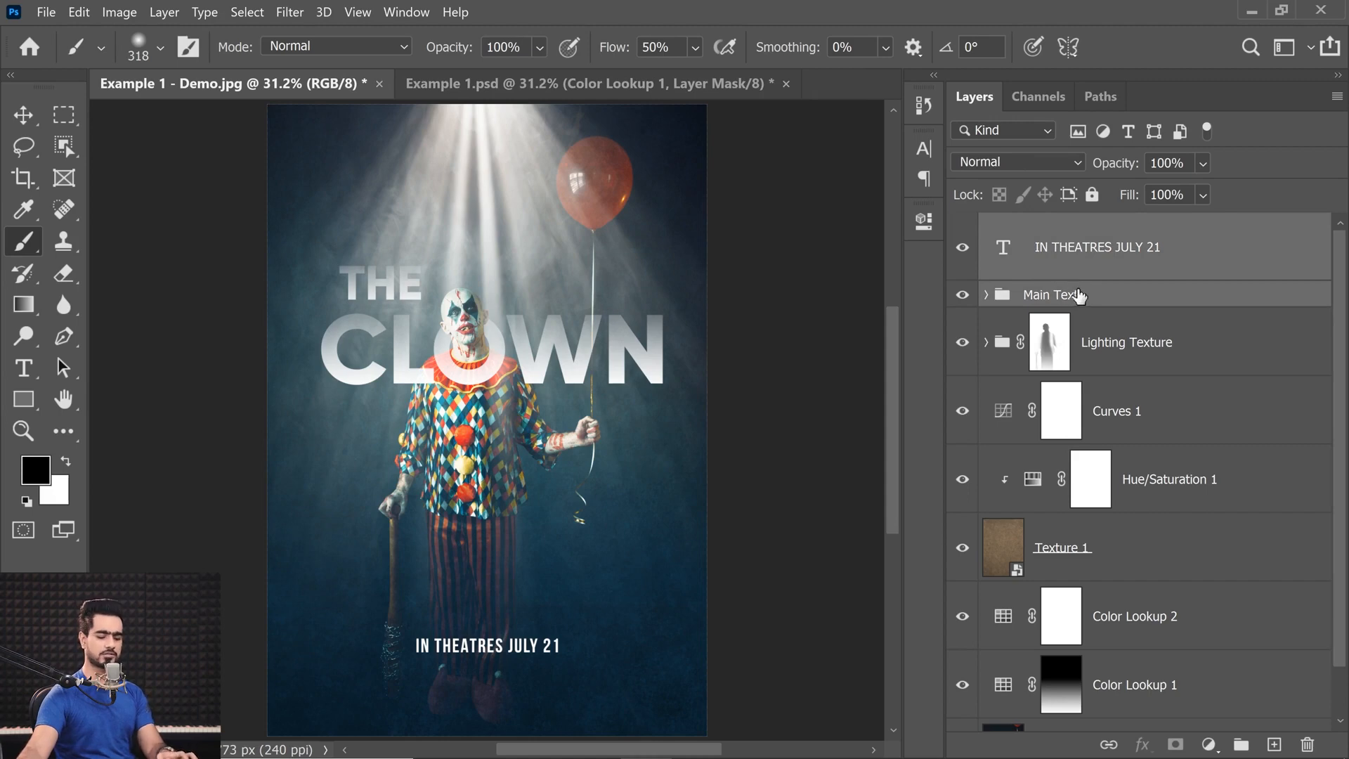
{"action": "key", "text": "ctrl+g"}
{"action": "double_click", "coordinate": [1040, 226]}
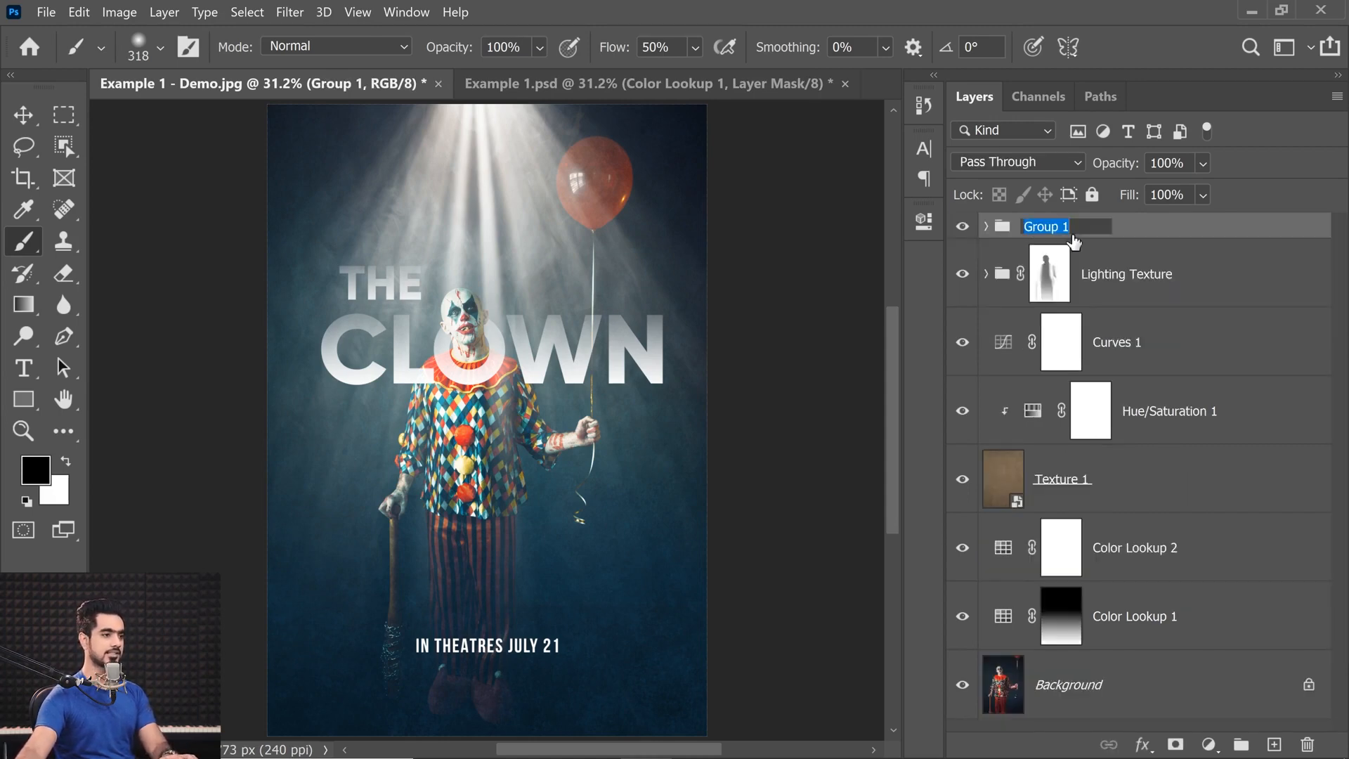
{"action": "type", "text": "Text"}
{"action": "key", "text": "Return"}
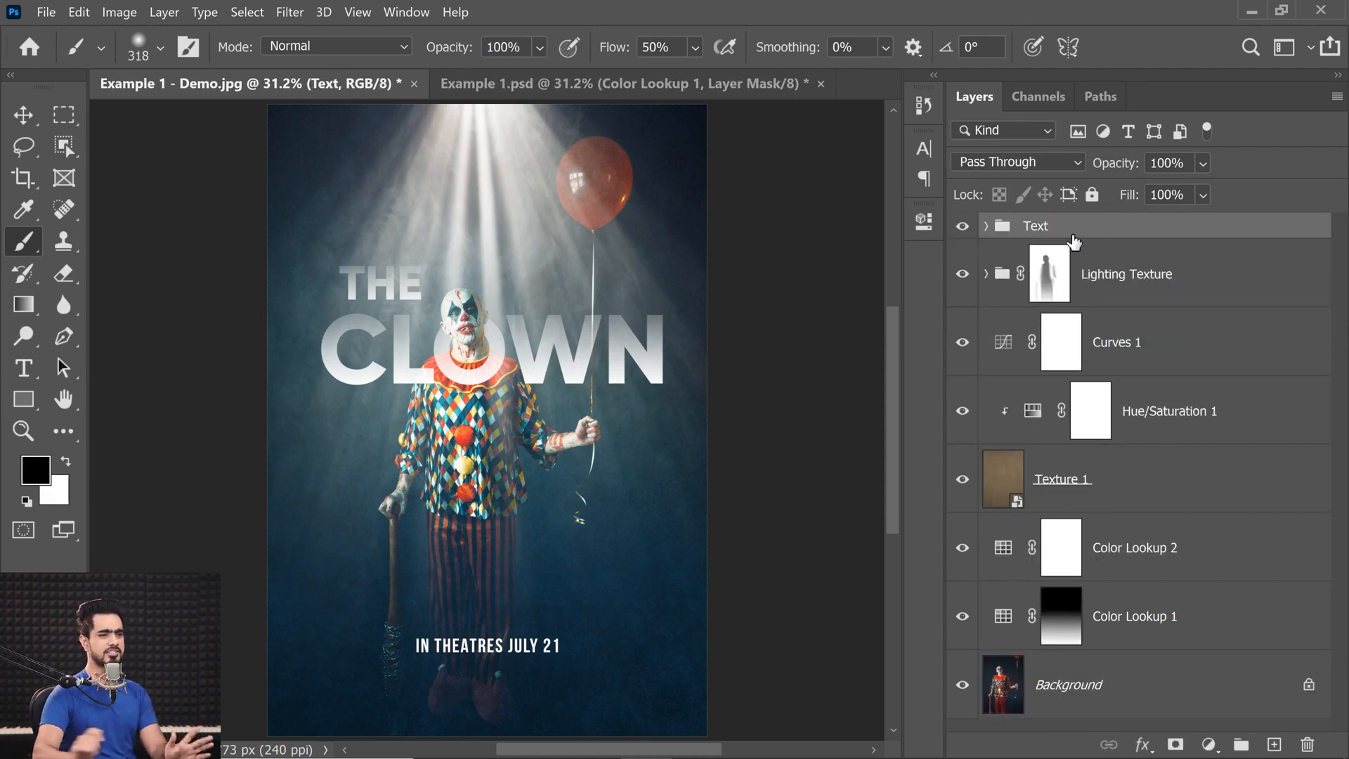
Add a bright green Solid Color fill layer above the Main Text group and clip it to that group.
{"action": "left_click", "coordinate": [987, 226]}
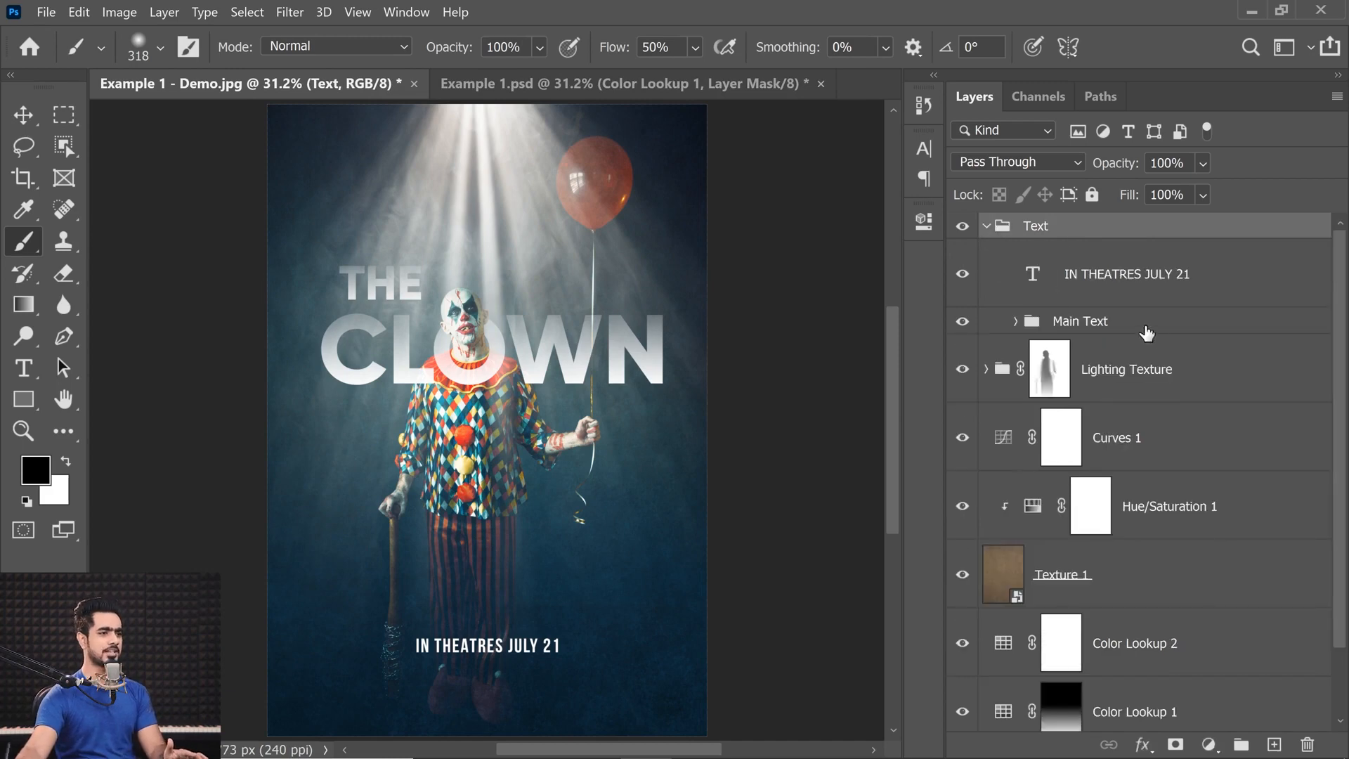
{"action": "left_click", "coordinate": [1068, 327]}
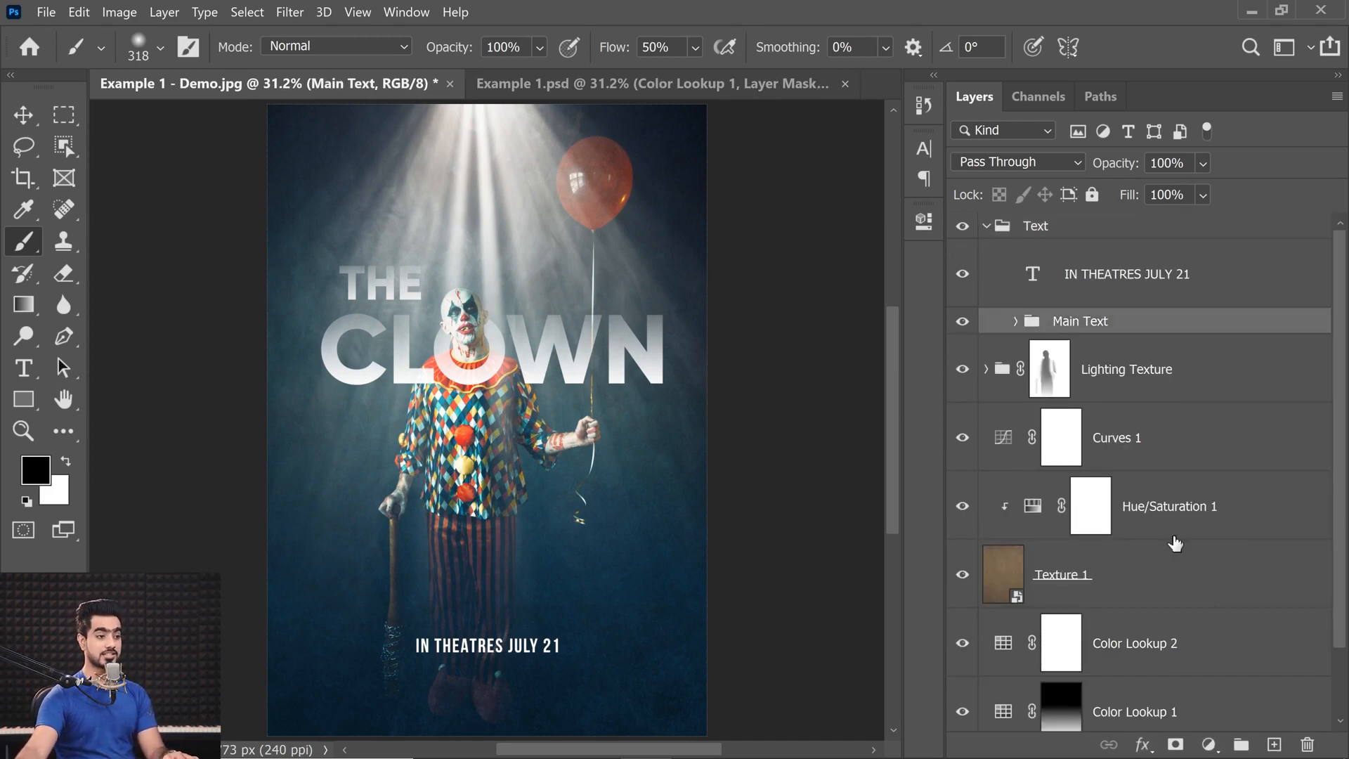
{"action": "left_click", "coordinate": [1208, 745]}
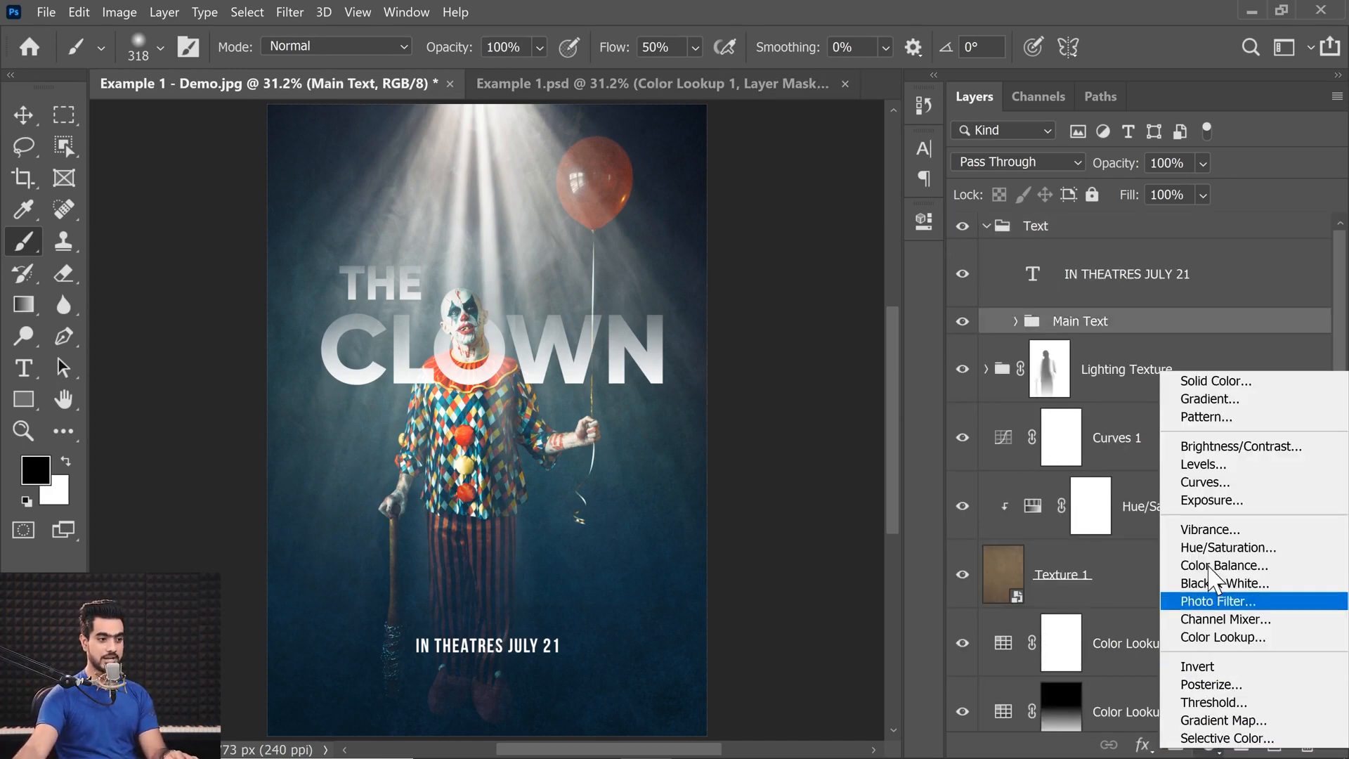
{"action": "left_click", "coordinate": [1203, 378]}
{"action": "left_click", "coordinate": [1059, 569]}
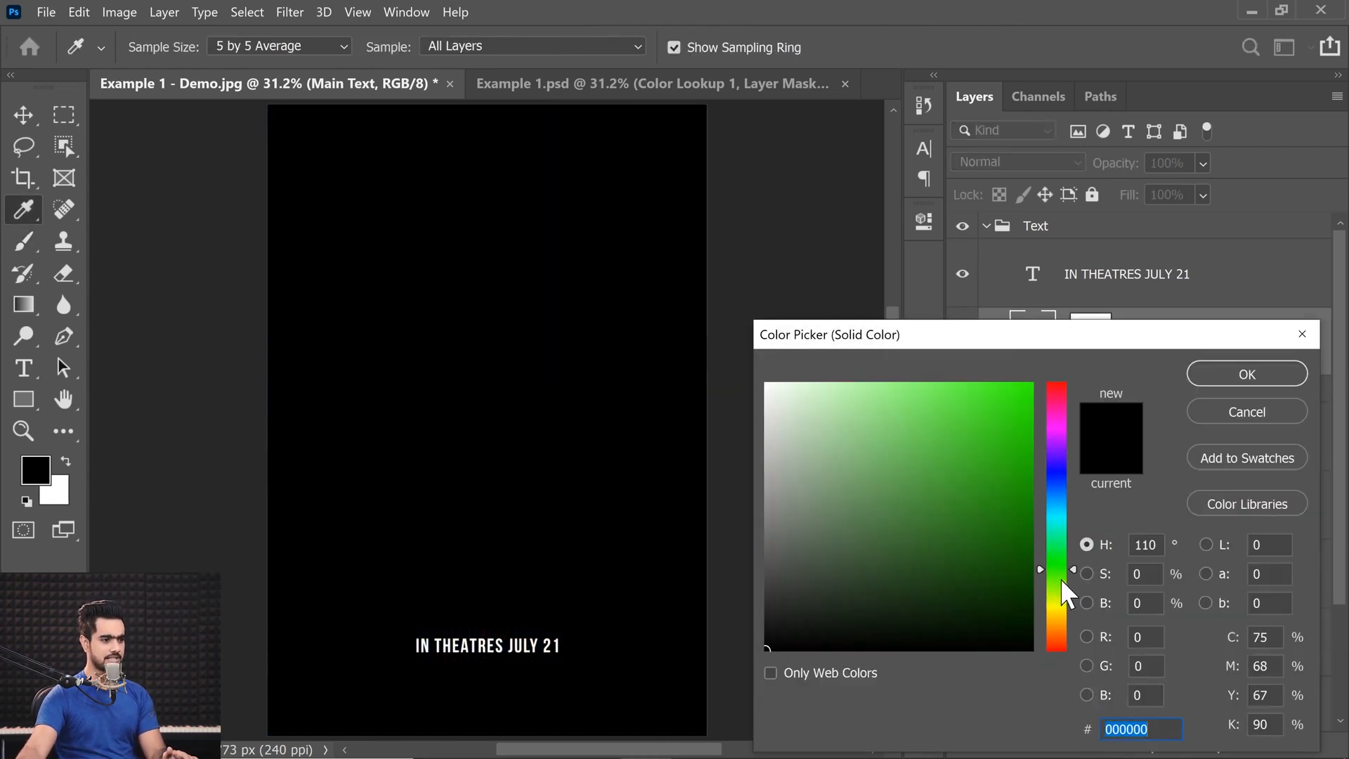
{"action": "left_click", "coordinate": [1058, 572]}
{"action": "mouse_move", "coordinate": [971, 429]}
{"action": "left_mouse_down"}
{"action": "mouse_move", "coordinate": [966, 381]}
{"action": "mouse_move", "coordinate": [983, 385]}
{"action": "left_mouse_up"}
{"action": "left_click", "coordinate": [1192, 376]}
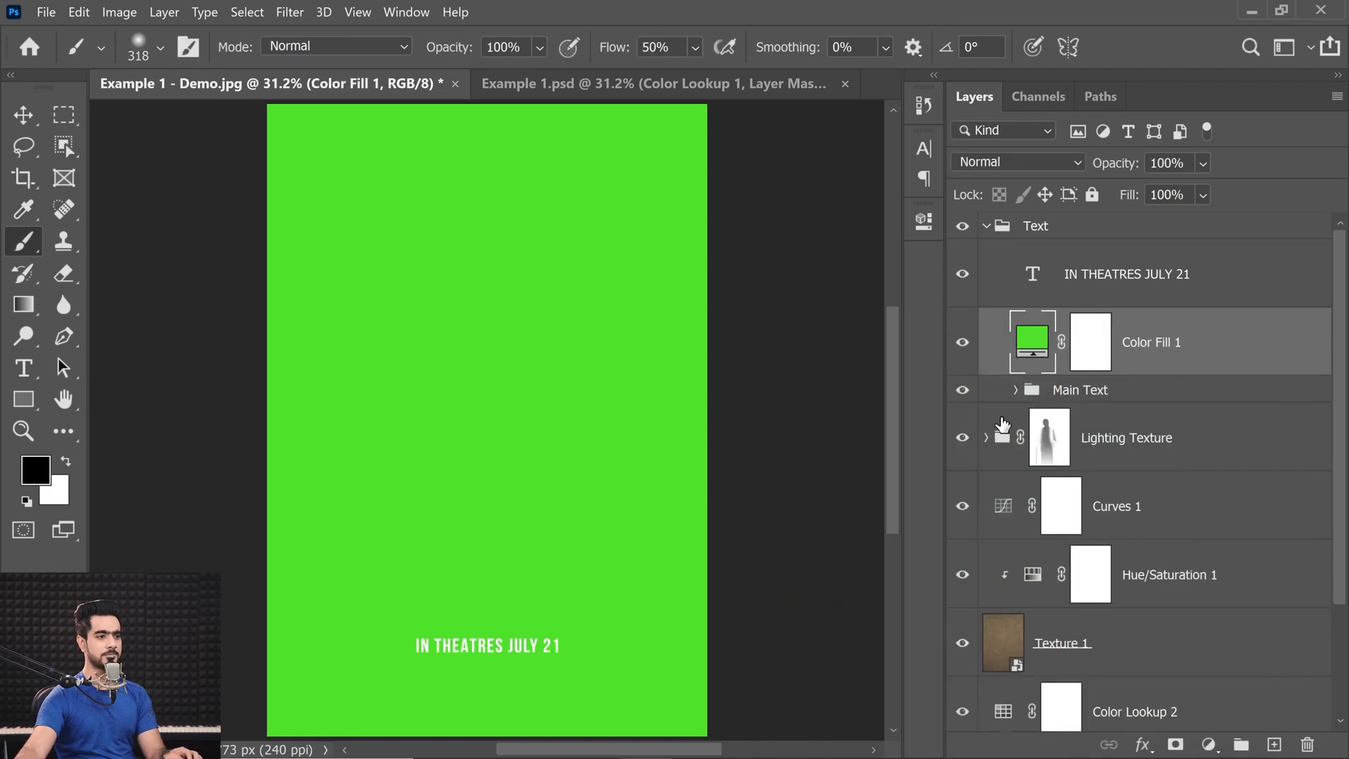
{"action": "left_click", "coordinate": [1138, 373], "text": "alt"}
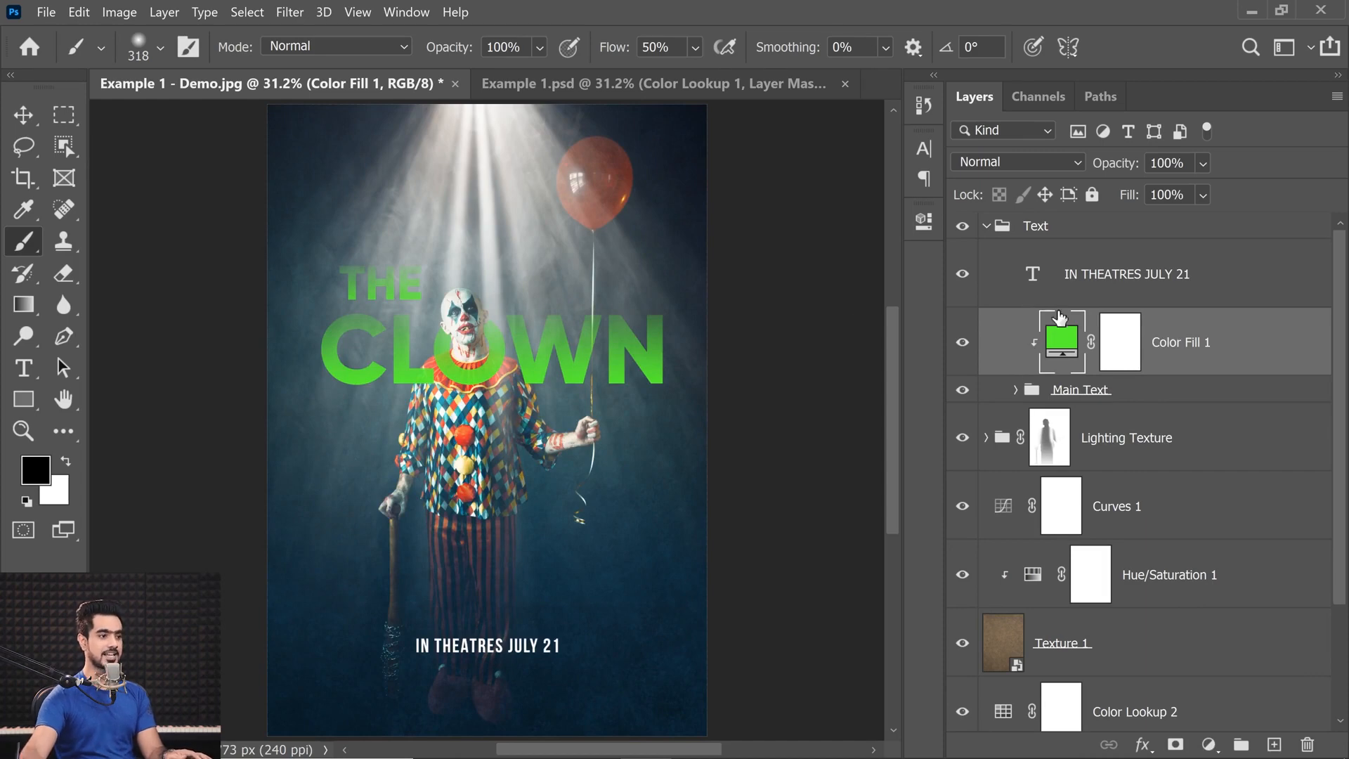
Change the clipped color fill over the titles to a bluish green, #51f383.
{"action": "double_click", "coordinate": [1055, 344]}
{"action": "mouse_move", "coordinate": [927, 392]}
{"action": "left_mouse_down"}
{"action": "mouse_move", "coordinate": [892, 392]}
{"action": "mouse_move", "coordinate": [924, 392]}
{"action": "left_mouse_up"}
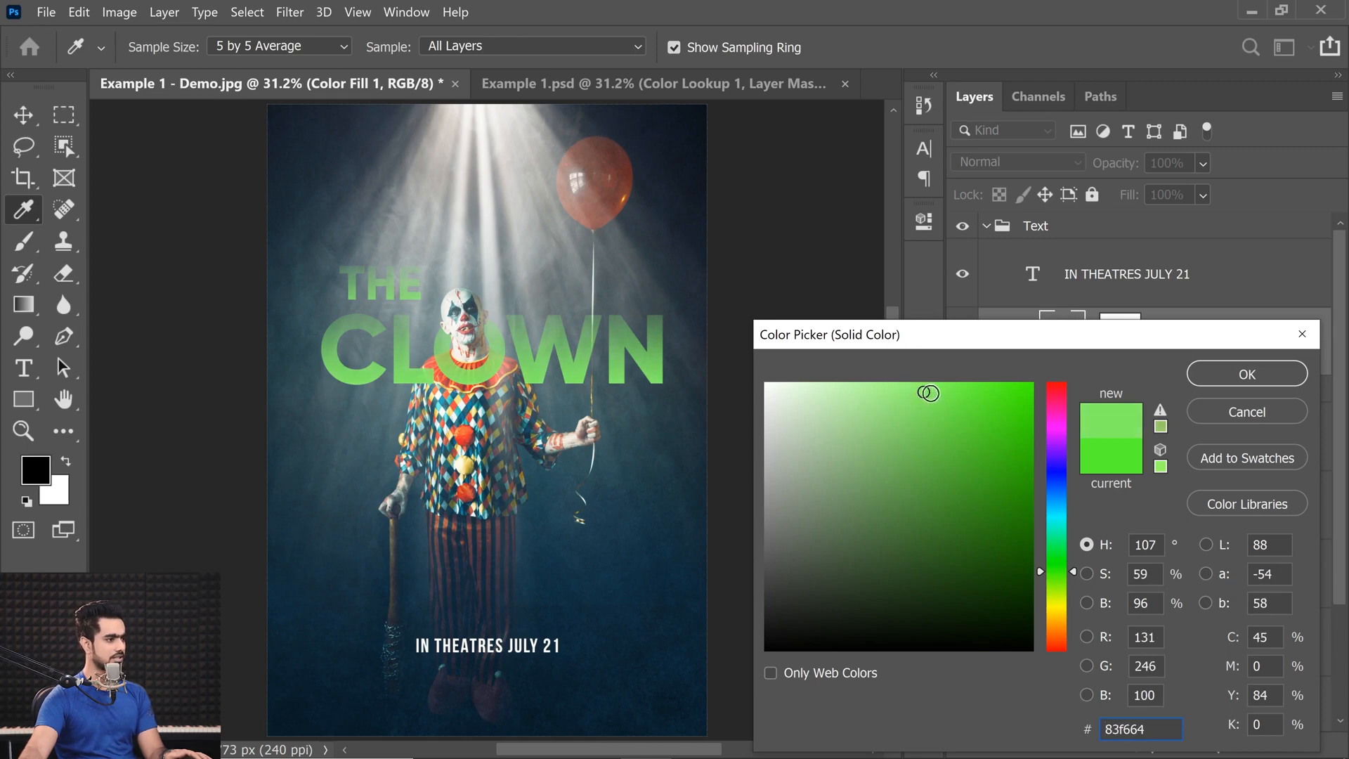
{"action": "left_click", "coordinate": [1230, 371]}
{"action": "double_click", "coordinate": [1075, 360]}
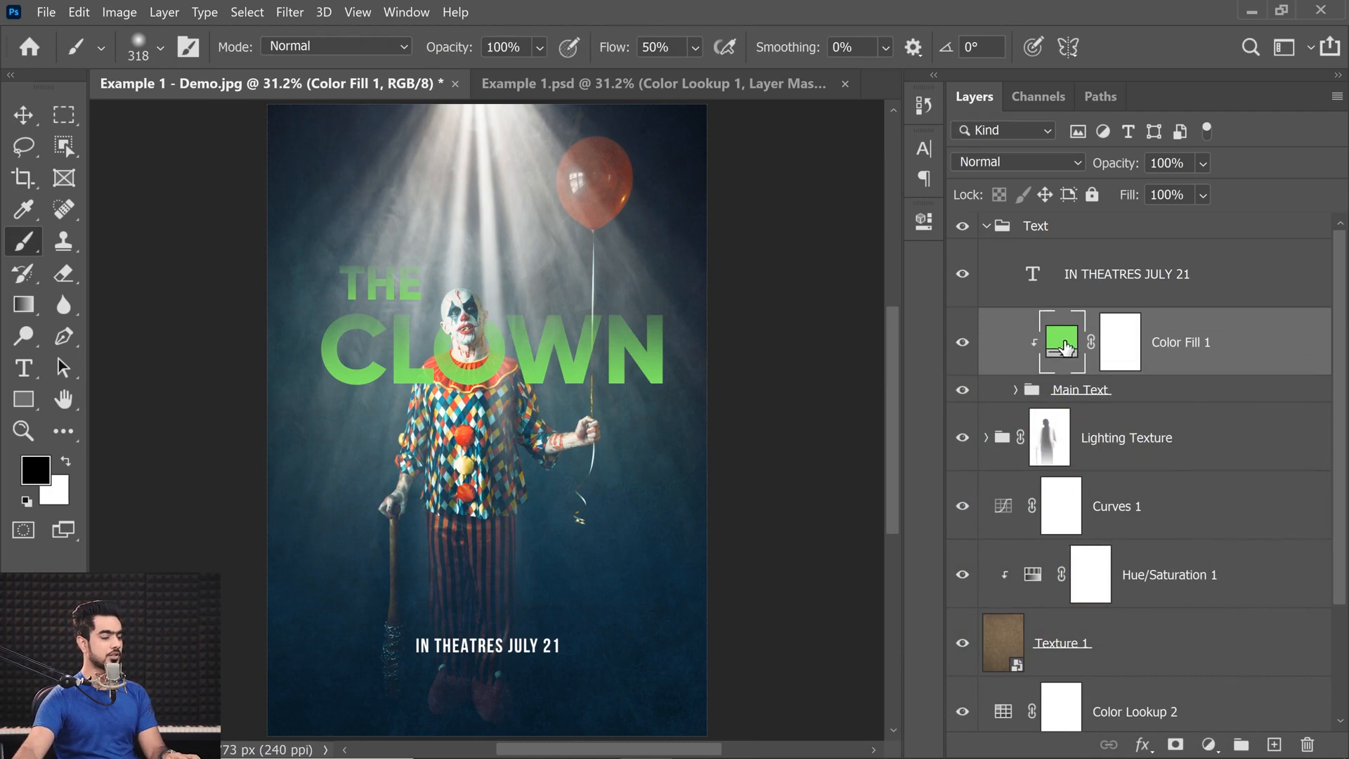
{"action": "mouse_move", "coordinate": [1075, 534]}
{"action": "left_mouse_down"}
{"action": "mouse_move", "coordinate": [1057, 524]}
{"action": "mouse_move", "coordinate": [1034, 369]}
{"action": "mouse_move", "coordinate": [1051, 543]}
{"action": "left_mouse_up"}
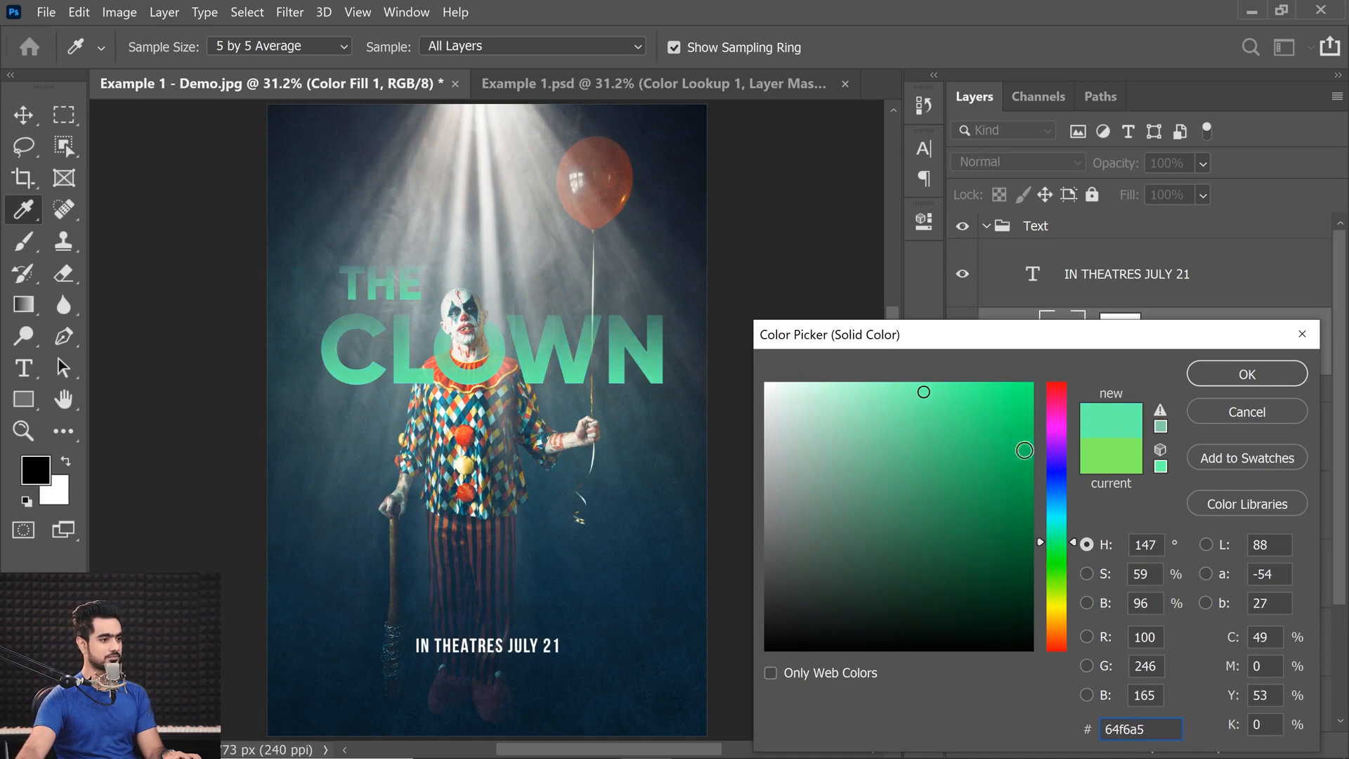
{"action": "left_click_drag", "start_coordinate": [1068, 538], "coordinate": [1072, 547]}
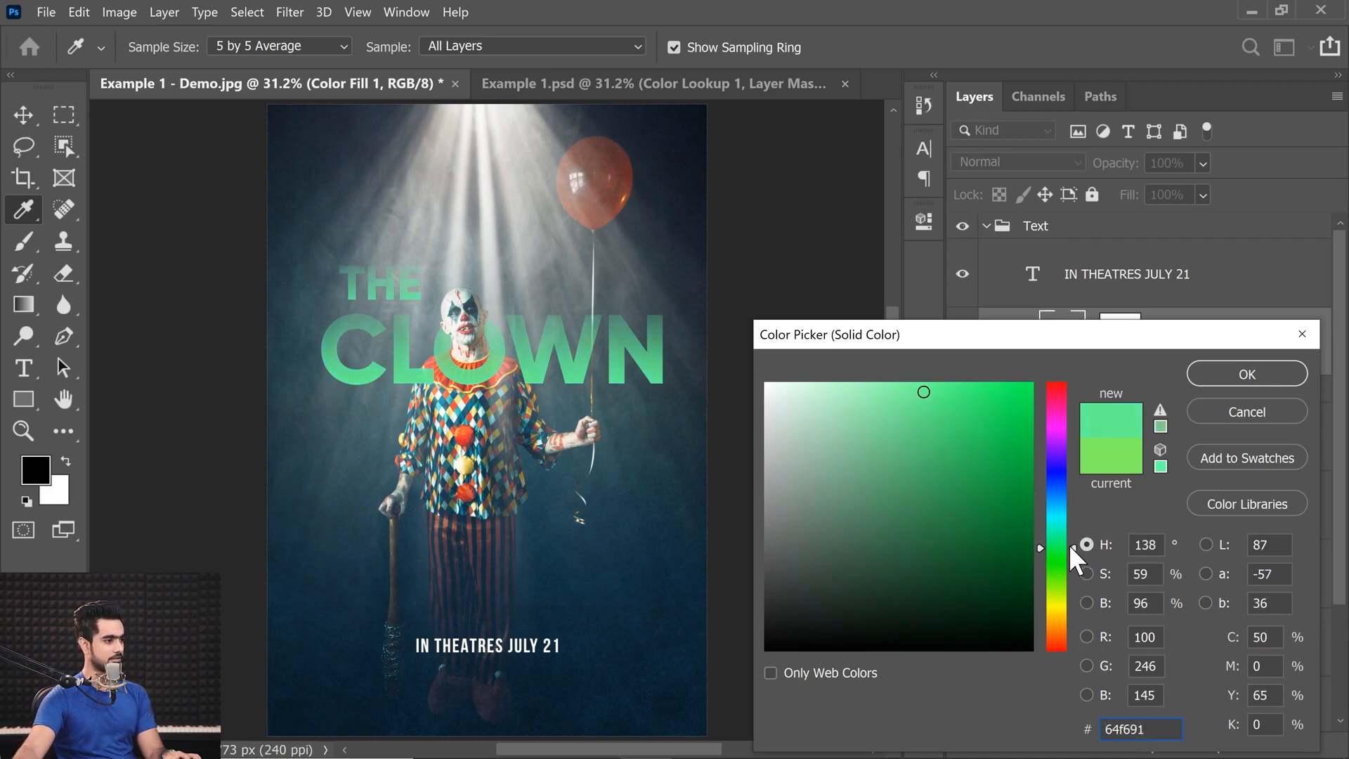
{"action": "left_click_drag", "start_coordinate": [946, 387], "coordinate": [942, 398]}
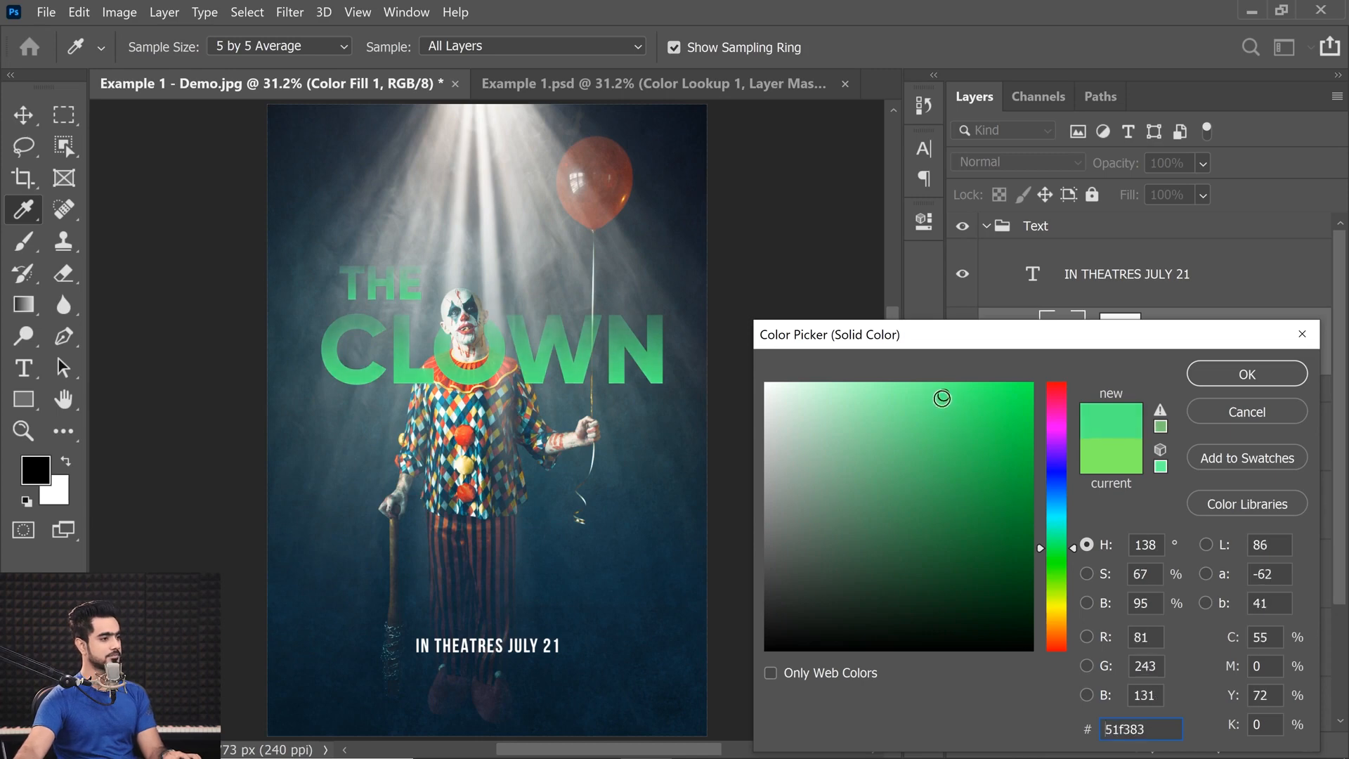
{"action": "left_click", "coordinate": [1228, 371]}
Expand the Main Text group to examine the masked THE and CLOWN title layers inside it.
{"action": "left_click_drag", "start_coordinate": [464, 338], "coordinate": [439, 380]}
{"action": "left_click_drag", "start_coordinate": [582, 373], "coordinate": [570, 397]}
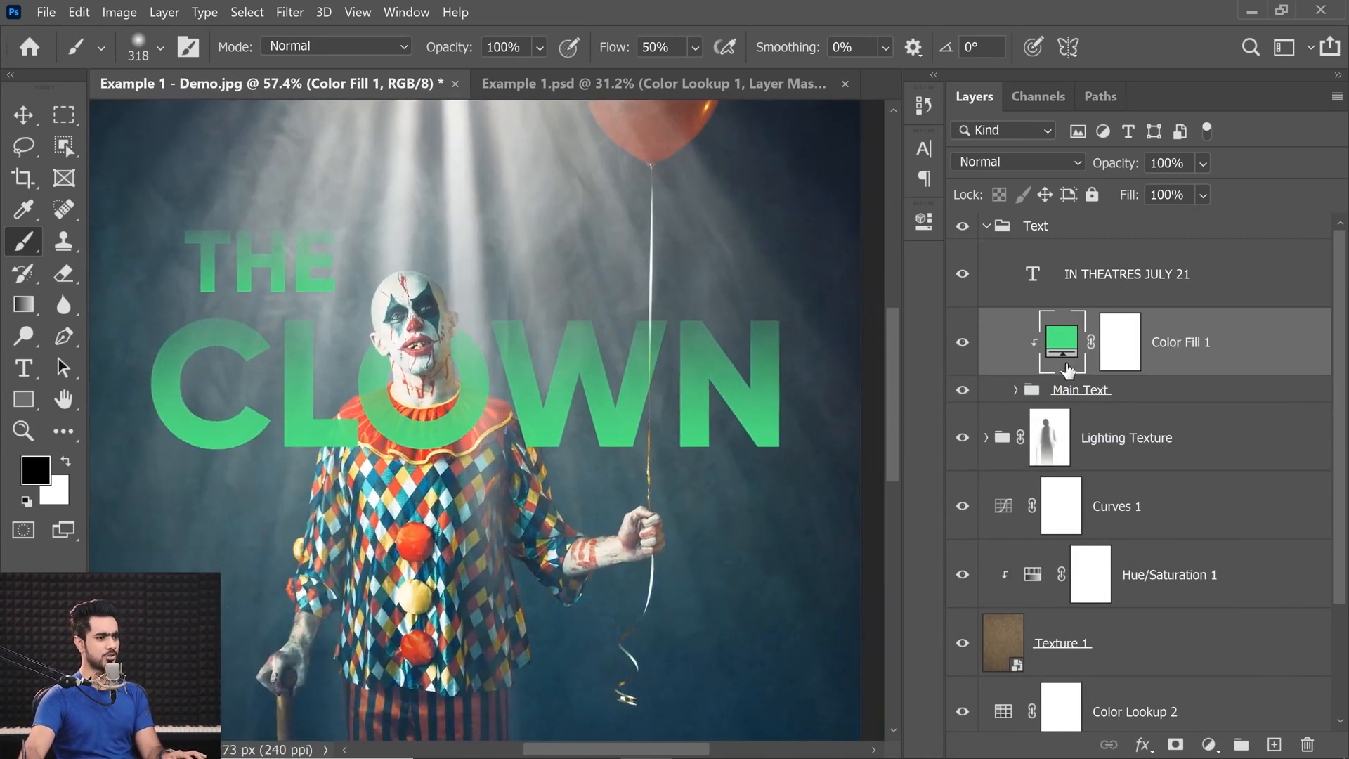
{"action": "left_click", "coordinate": [1016, 390]}
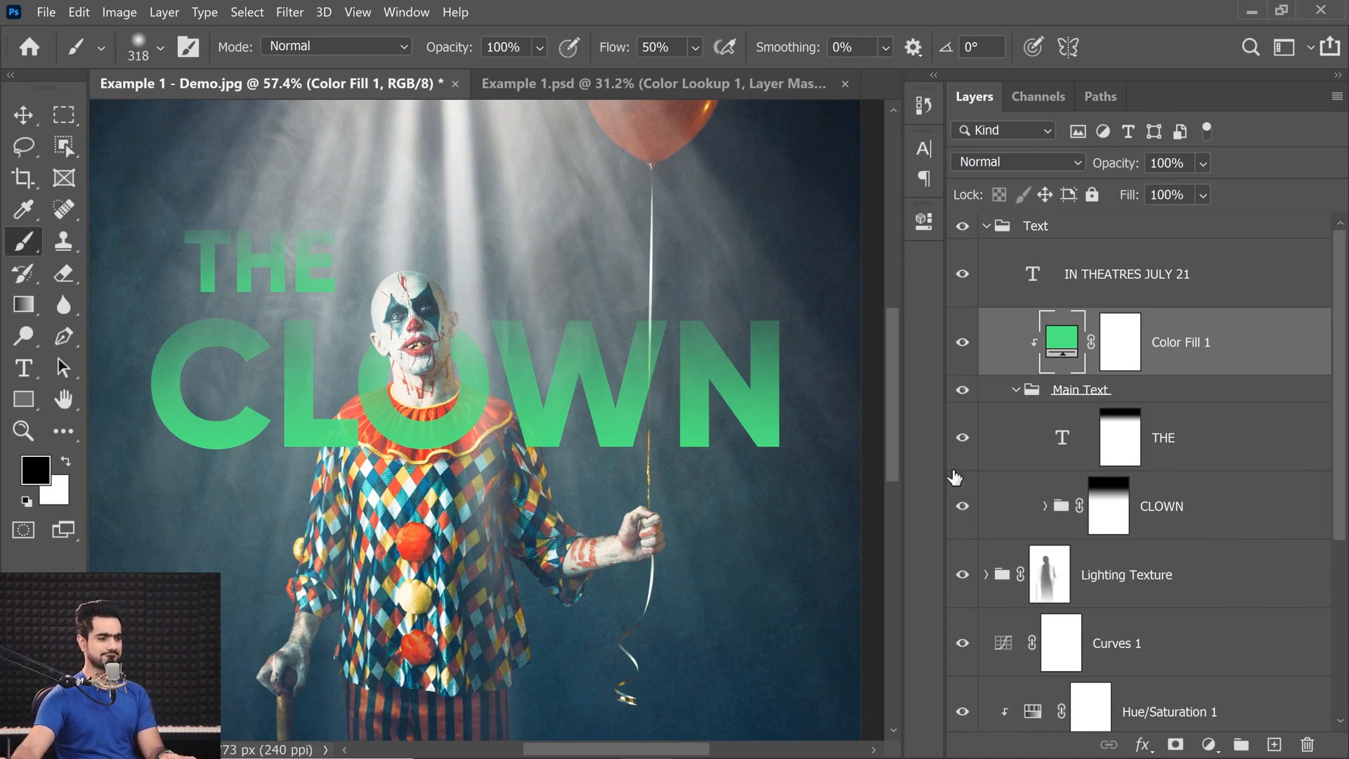
Add an Outer Glow layer style to the CLOWN text layer inside the CLOWN group.
{"action": "left_click", "coordinate": [1044, 506]}
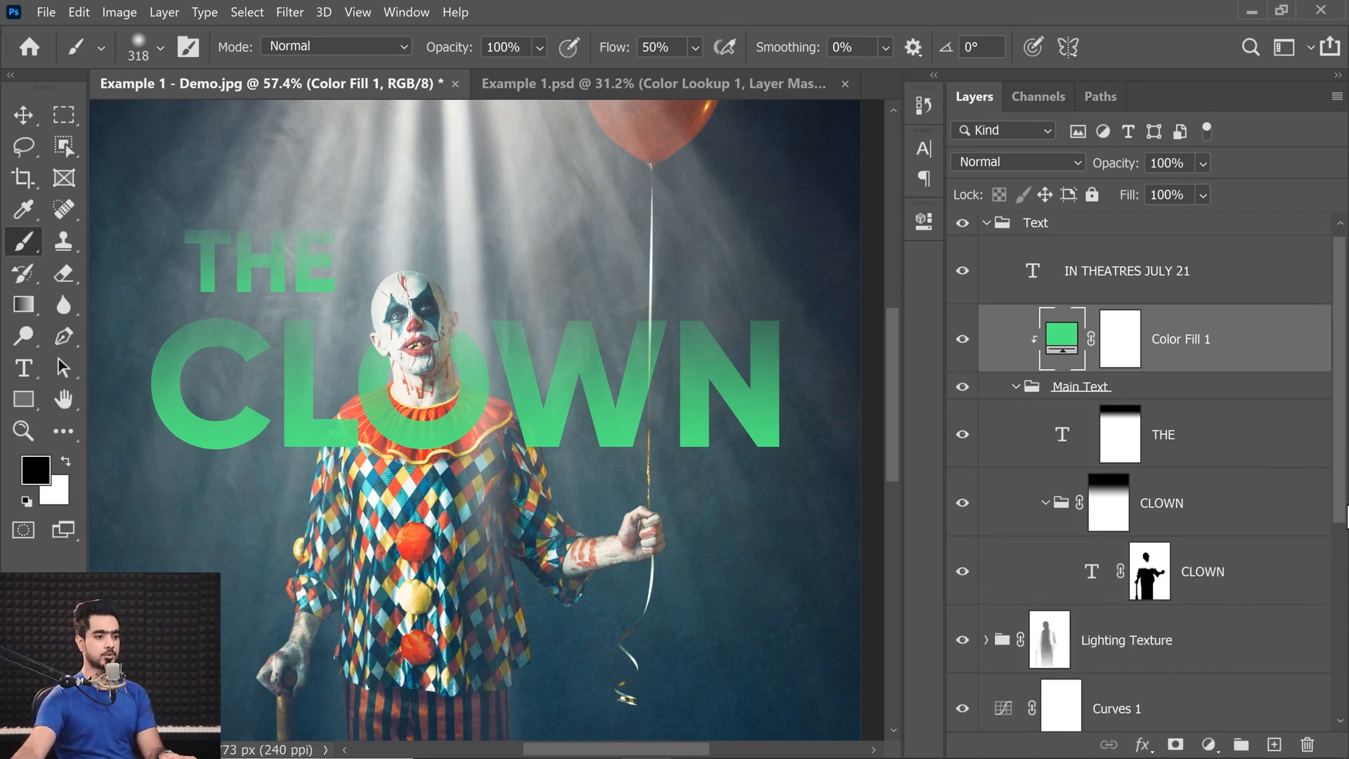
{"action": "scroll", "coordinate": [1321, 506], "scroll_direction": "down", "scroll_amount": 1}
{"action": "left_click", "coordinate": [1286, 543]}
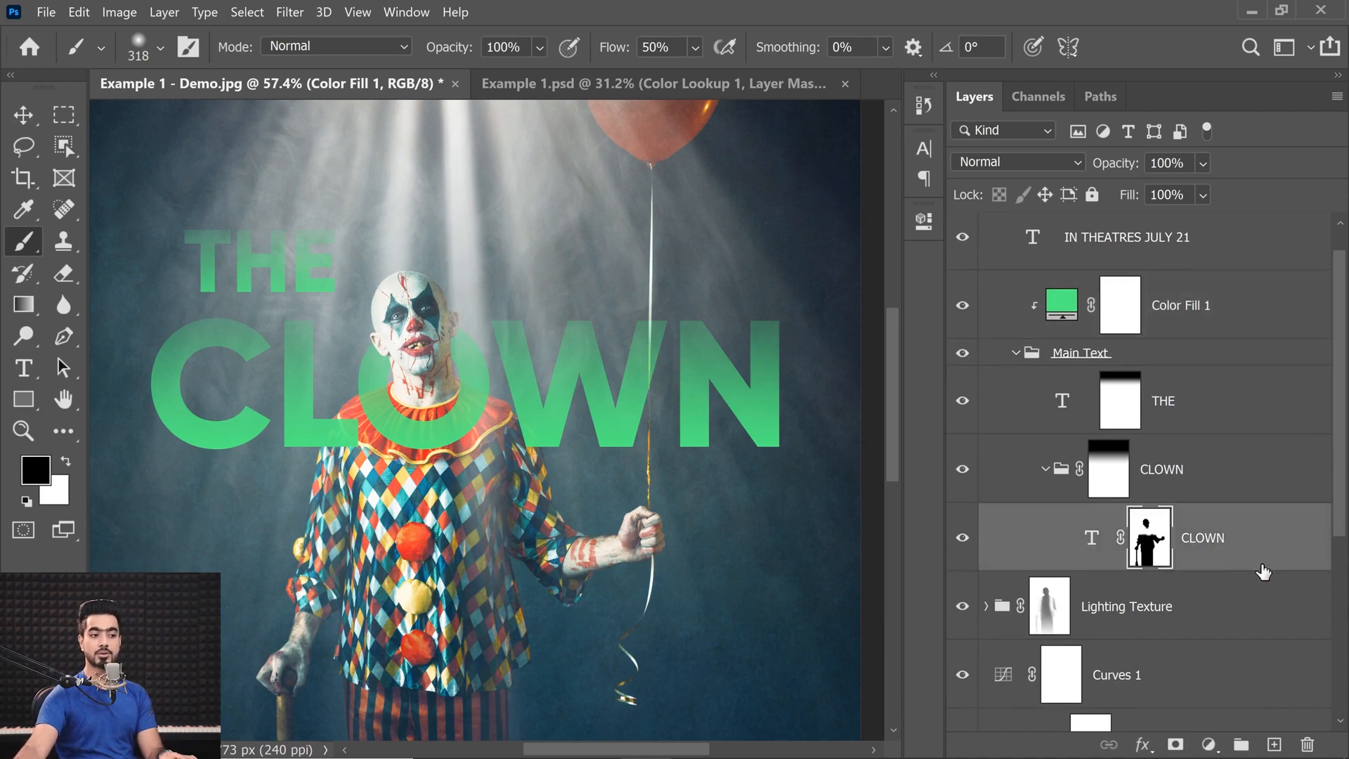
{"action": "double_click", "coordinate": [1281, 541]}
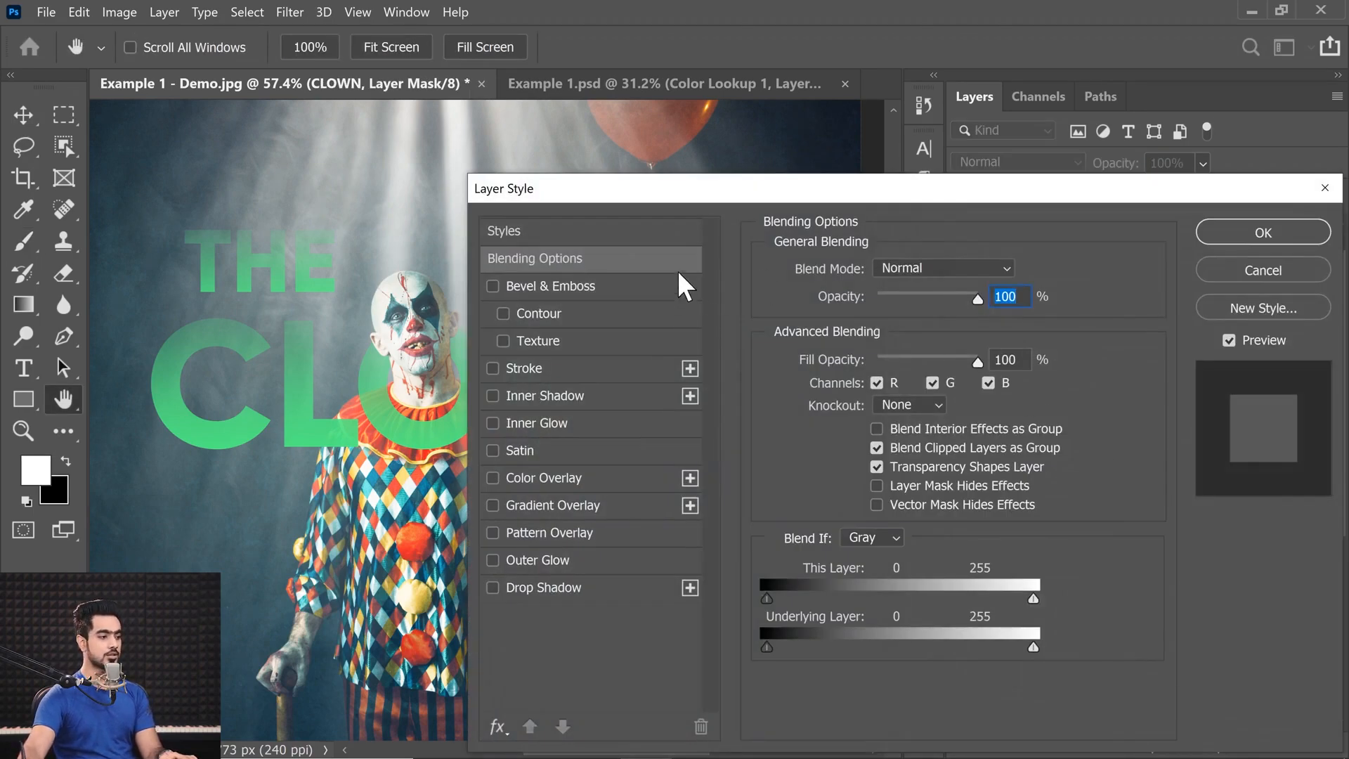
{"action": "left_click", "coordinate": [493, 560]}
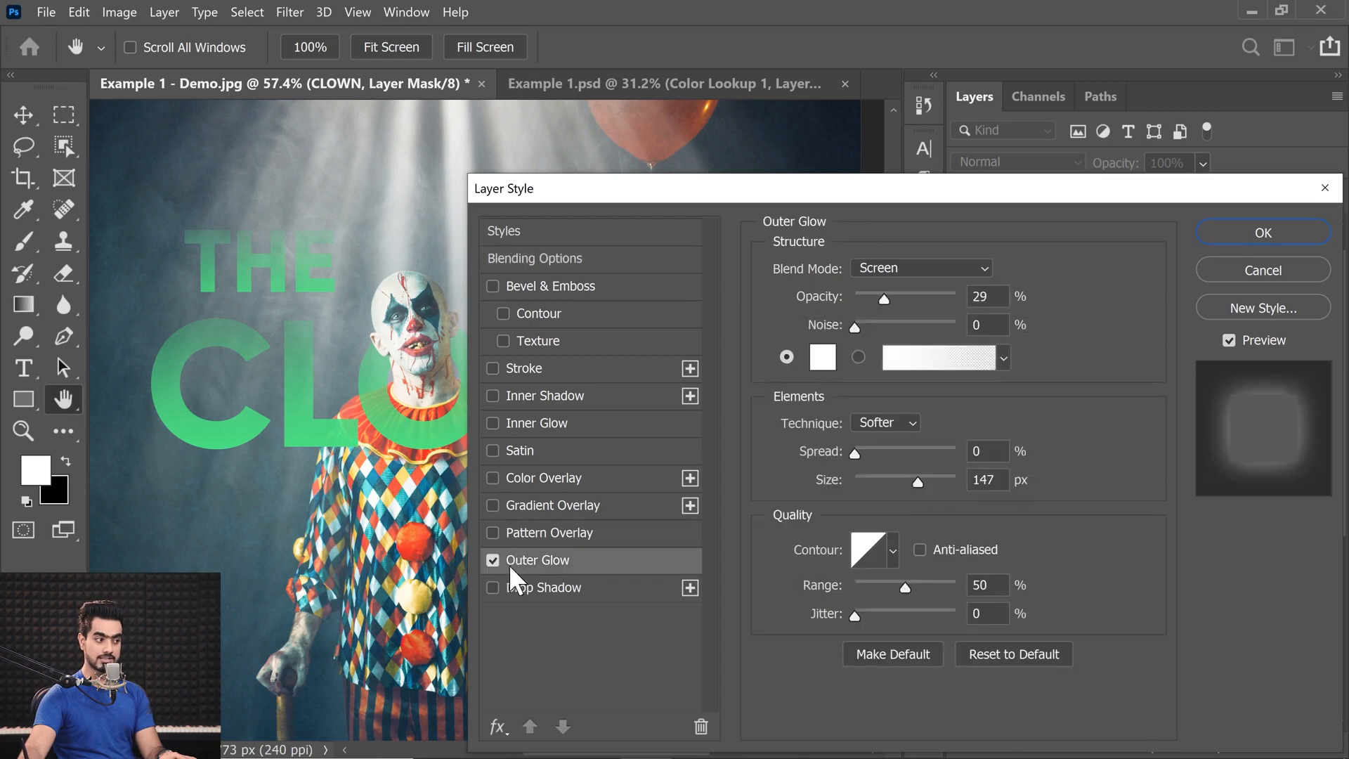
Set the CLOWN Outer Glow to 100% opacity and a size of 125 px.
{"action": "left_click_drag", "start_coordinate": [344, 439], "coordinate": [306, 439]}
{"action": "left_click_drag", "start_coordinate": [365, 450], "coordinate": [247, 461]}
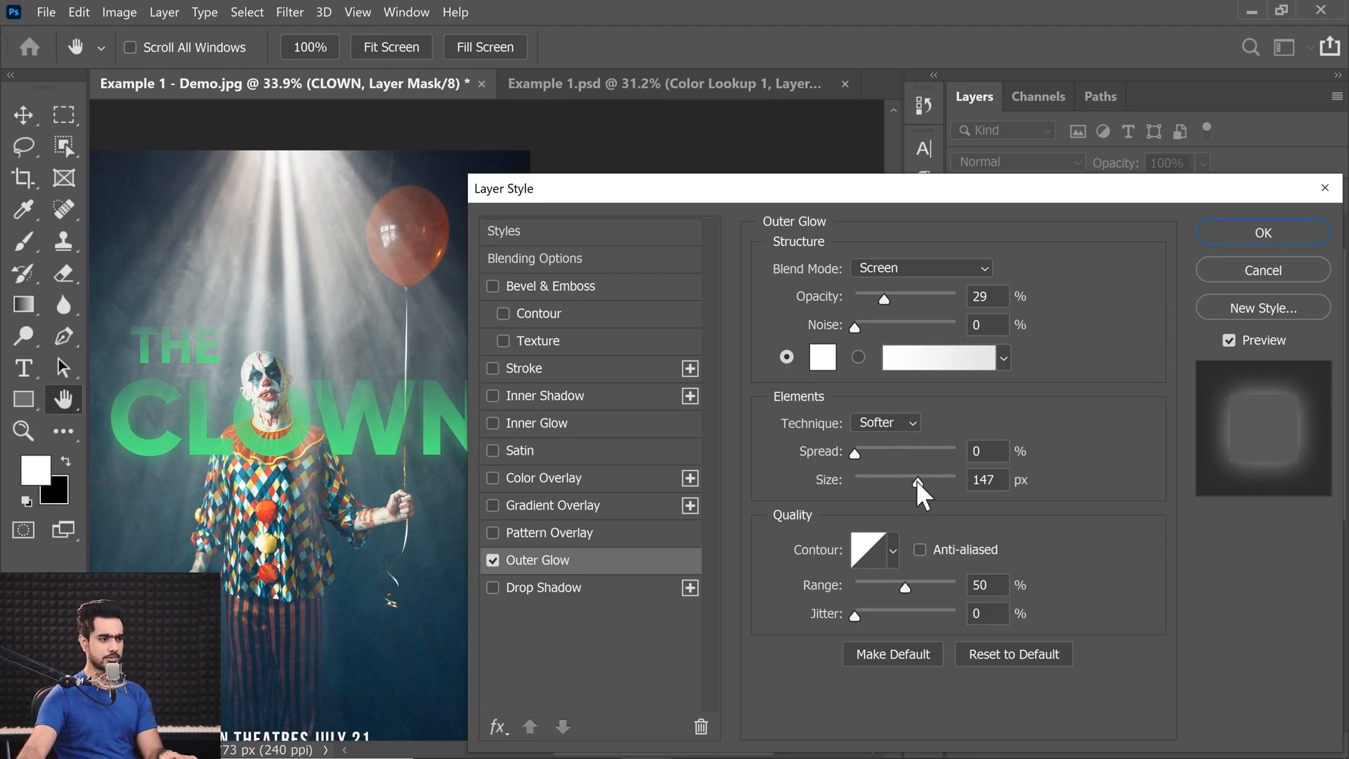
{"action": "left_click_drag", "start_coordinate": [918, 481], "coordinate": [824, 490]}
{"action": "left_click_drag", "start_coordinate": [887, 296], "coordinate": [972, 304]}
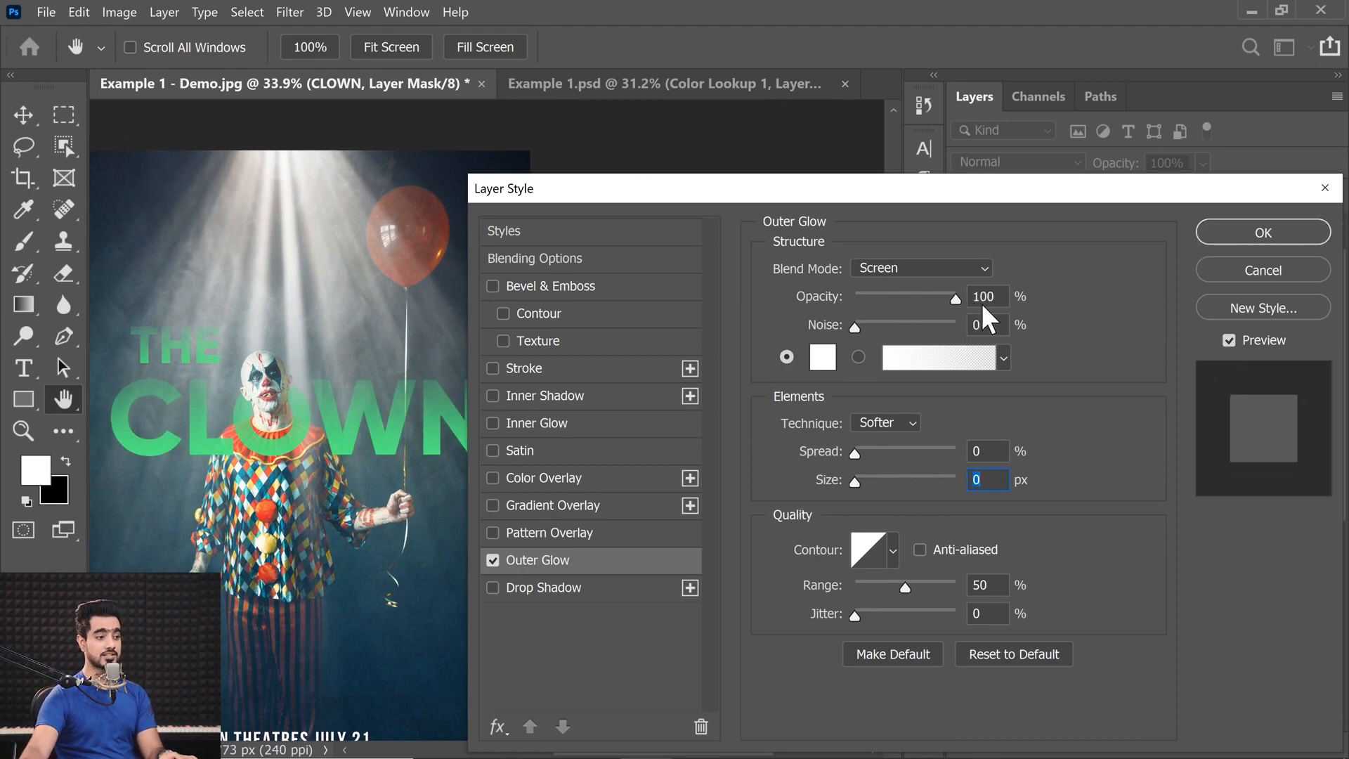
{"action": "left_click", "coordinate": [986, 304]}
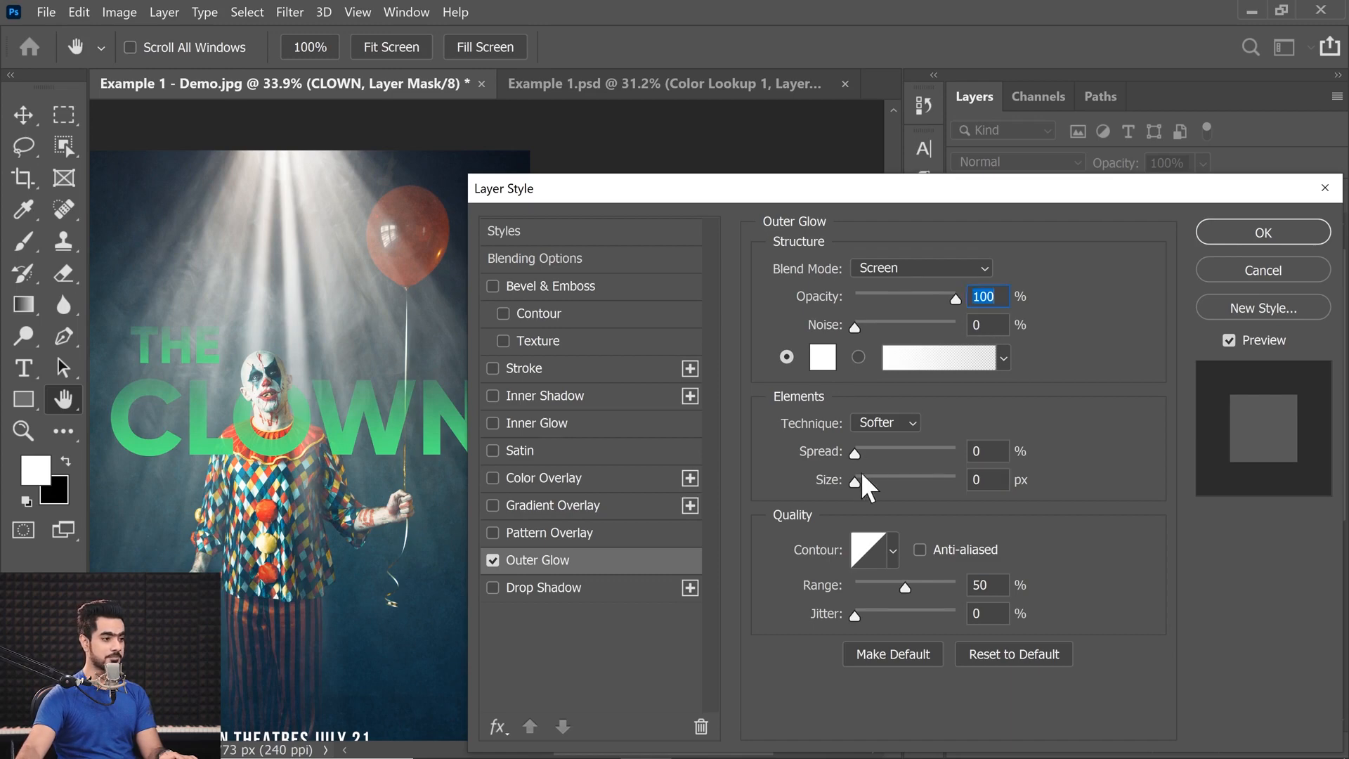
{"action": "left_click_drag", "start_coordinate": [855, 482], "coordinate": [909, 481]}
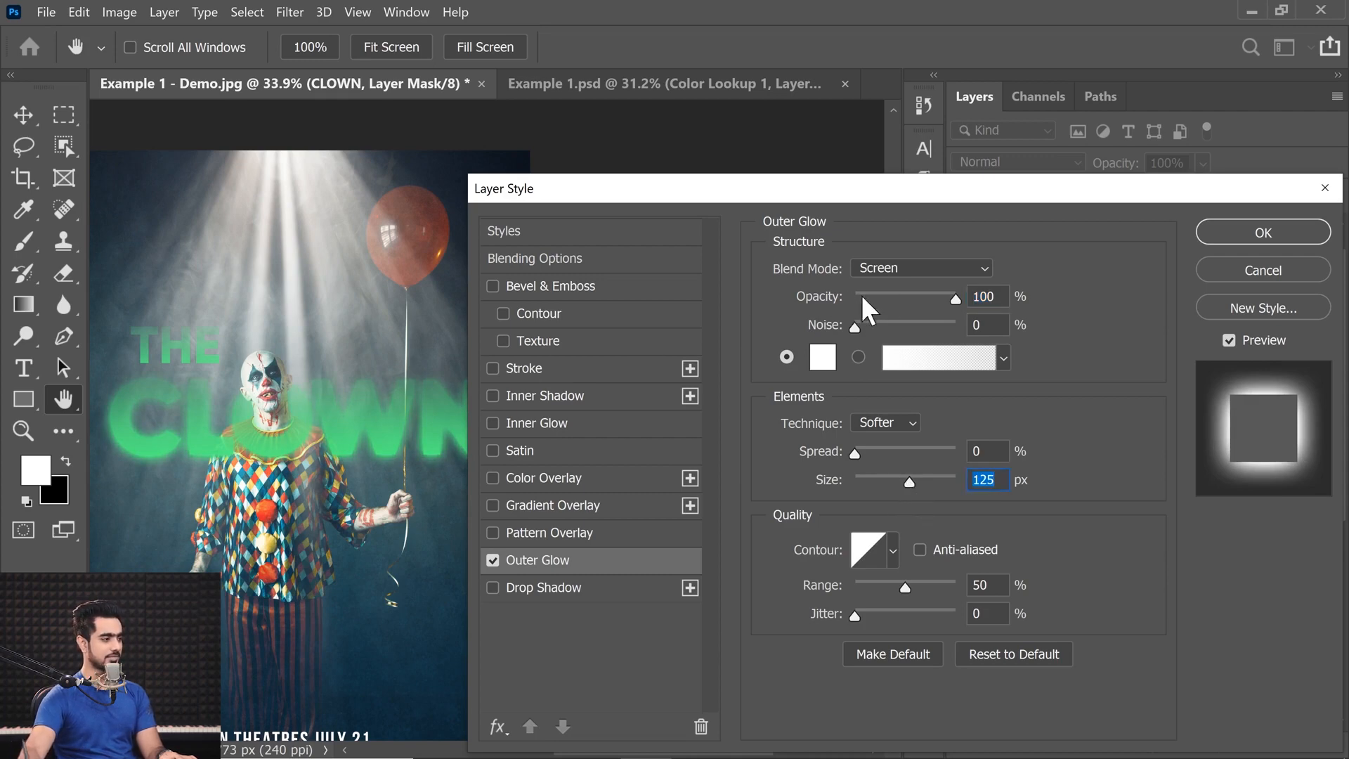
Reduce the CLOWN Outer Glow's opacity to 35% and apply the layer style.
{"action": "left_click_drag", "start_coordinate": [868, 295], "coordinate": [895, 296]}
{"action": "type", "text": "336"}
{"action": "left_click", "coordinate": [1202, 233]}
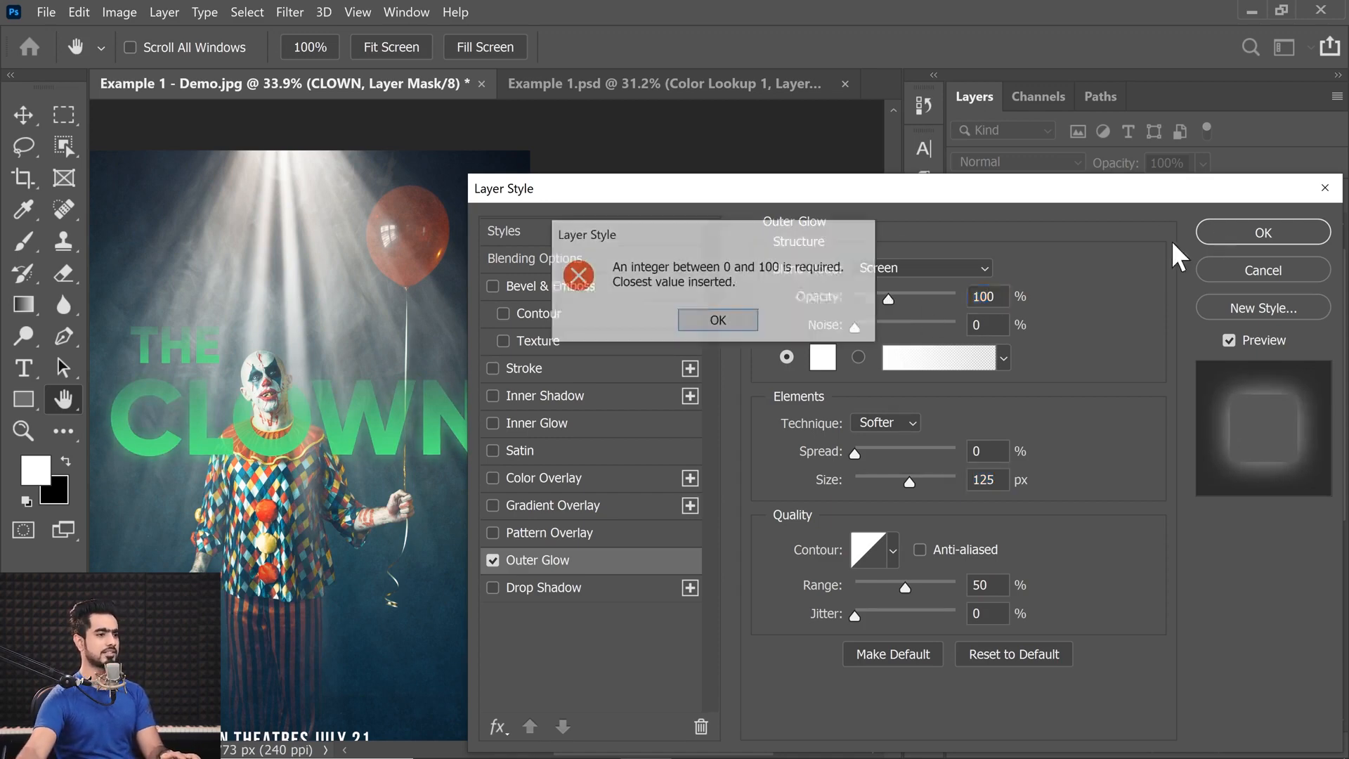
{"action": "left_click", "coordinate": [718, 321]}
{"action": "type", "text": "35"}
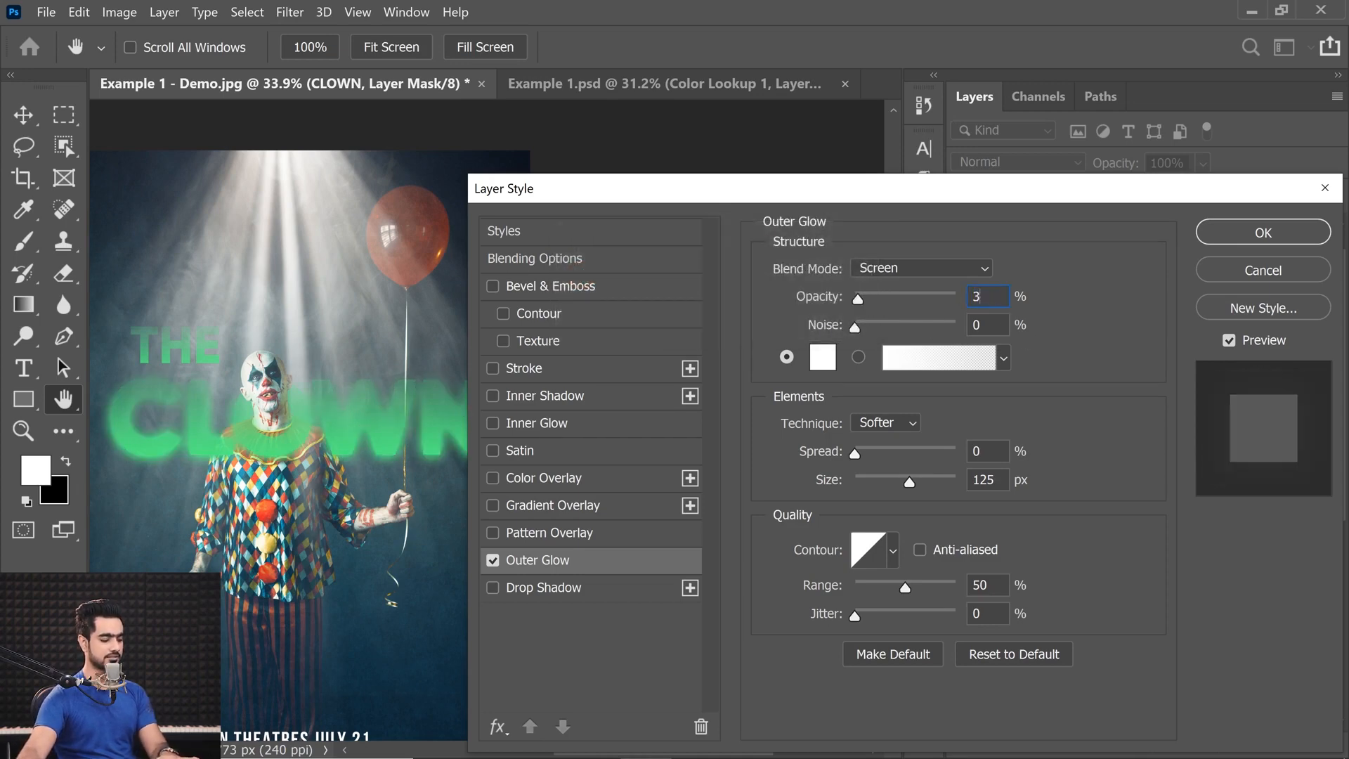
{"action": "left_click", "coordinate": [1195, 232]}
{"action": "key", "text": "b"}
{"action": "key", "text": "ctrl+0"}
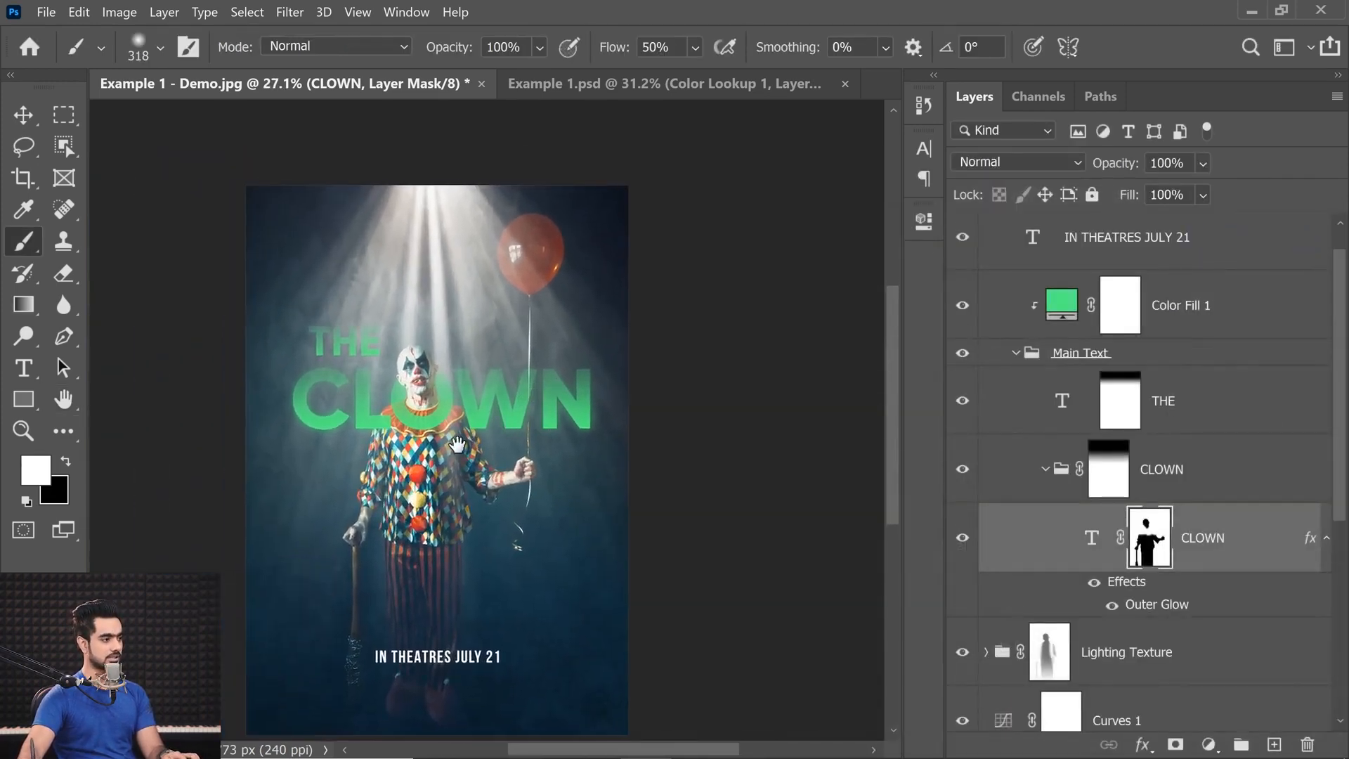
{"action": "left_click_drag", "start_coordinate": [373, 379], "coordinate": [509, 404]}
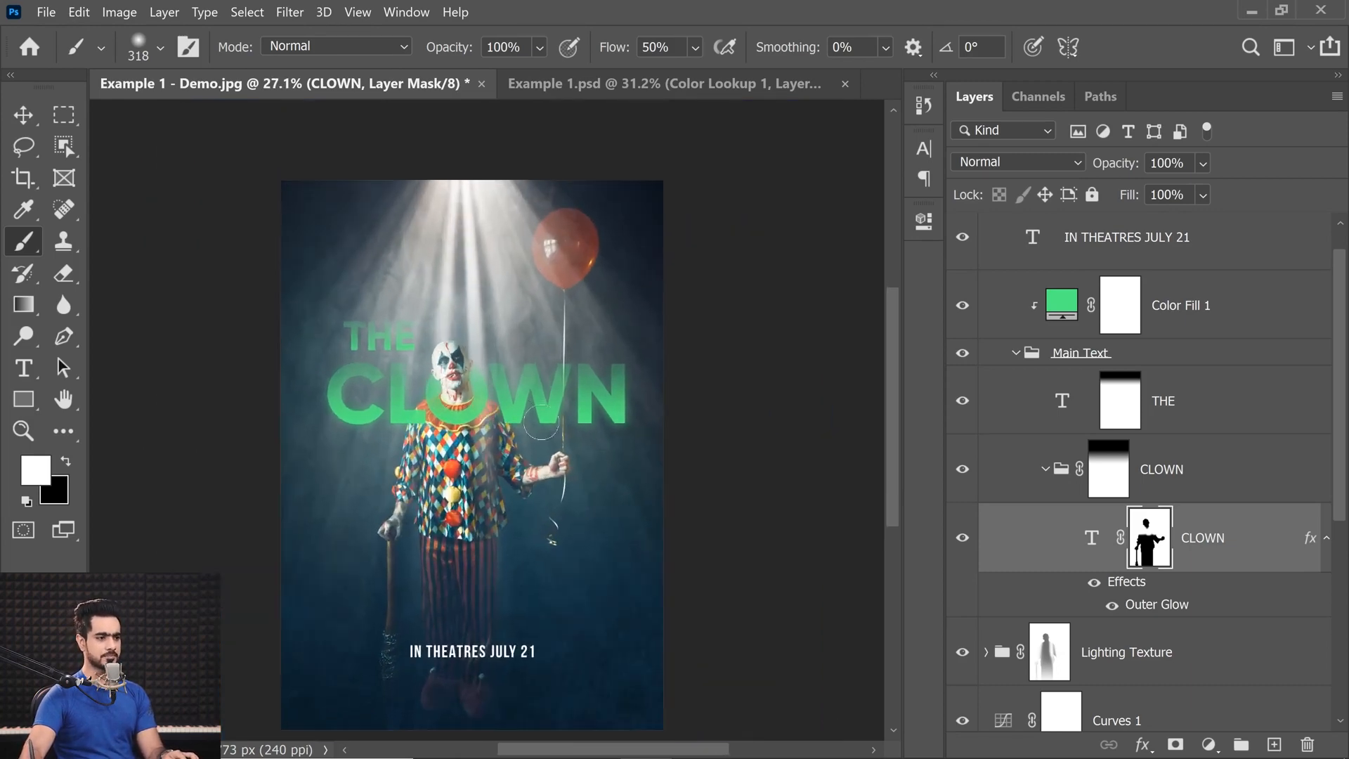
Try reduced densities between 0% and 44% on the CLOWN group's layer mask.
{"action": "left_click", "coordinate": [1117, 470]}
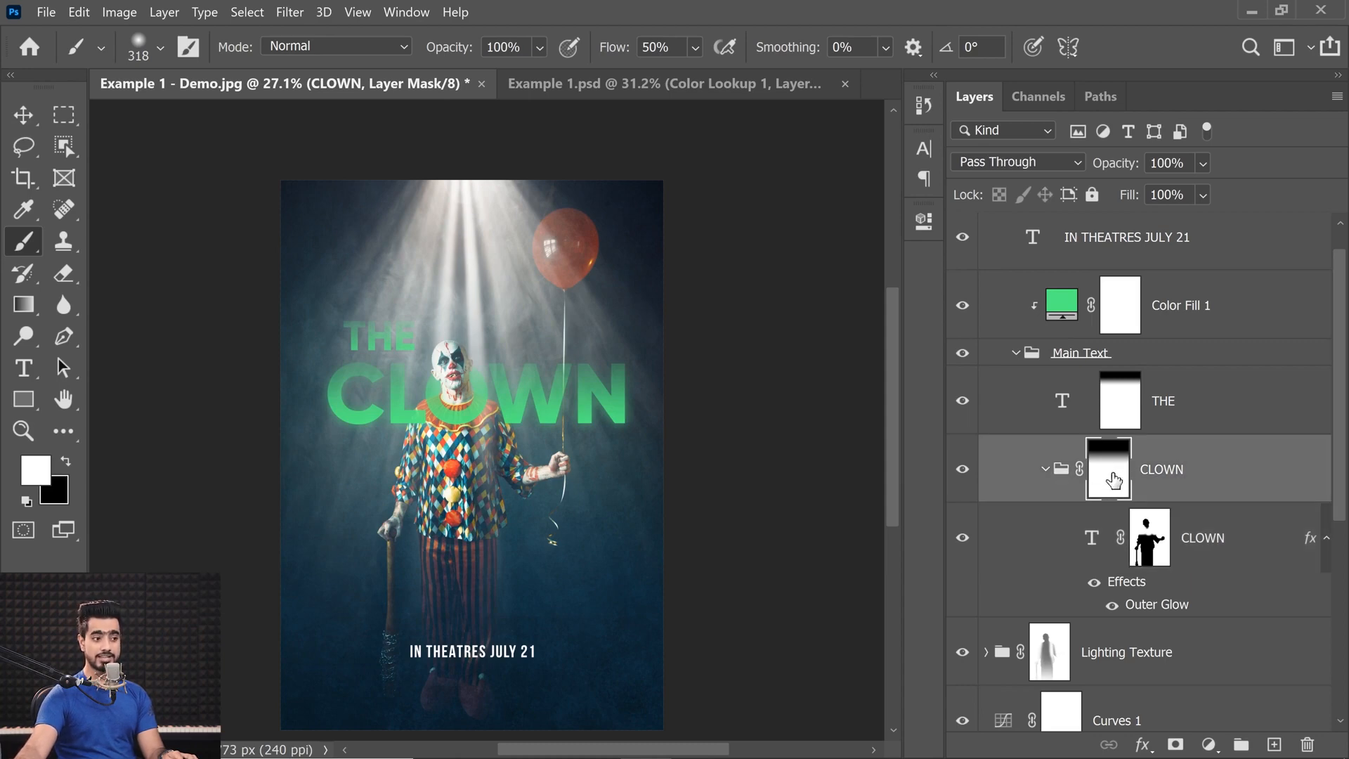
{"action": "left_click", "coordinate": [1111, 479], "text": "shift"}
{"action": "left_click", "coordinate": [1111, 479], "text": "shift"}
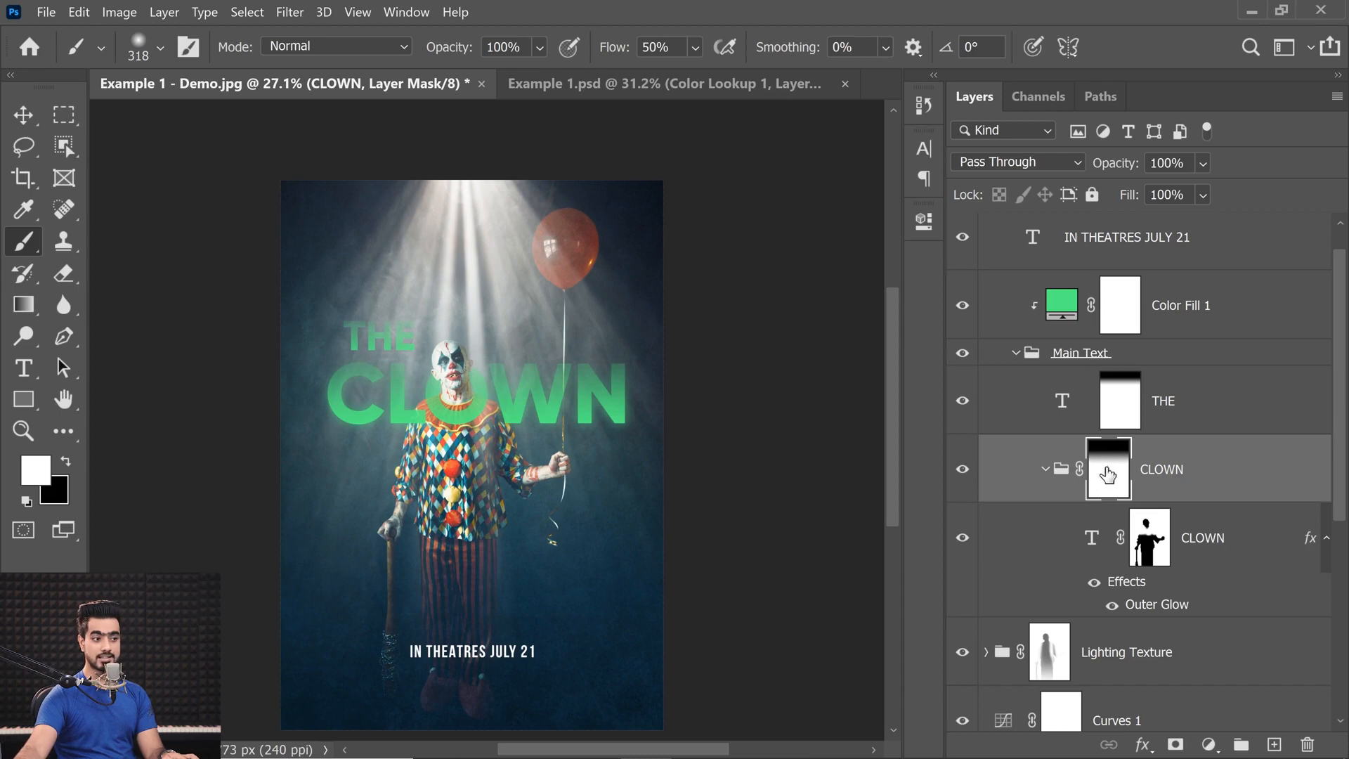
{"action": "left_click", "coordinate": [924, 221]}
{"action": "left_click", "coordinate": [654, 374]}
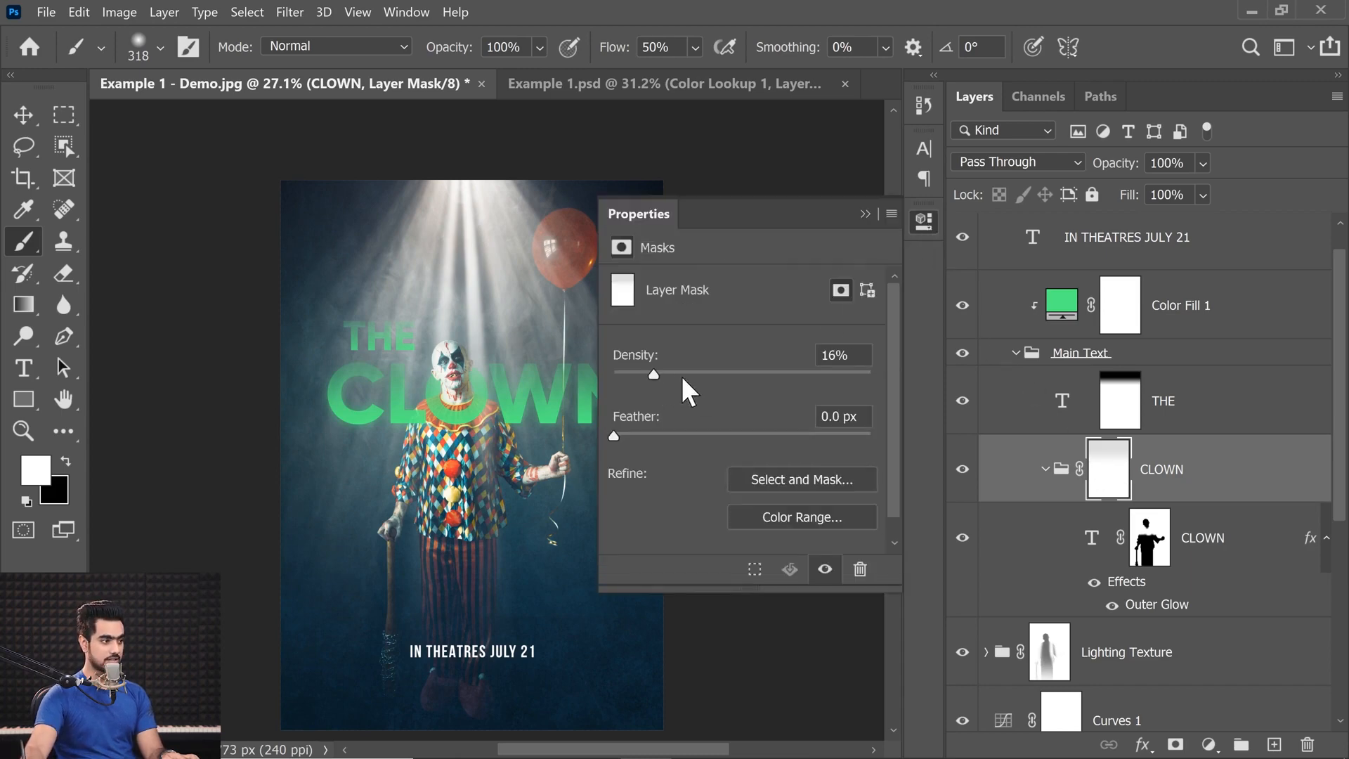
{"action": "left_click", "coordinate": [722, 374]}
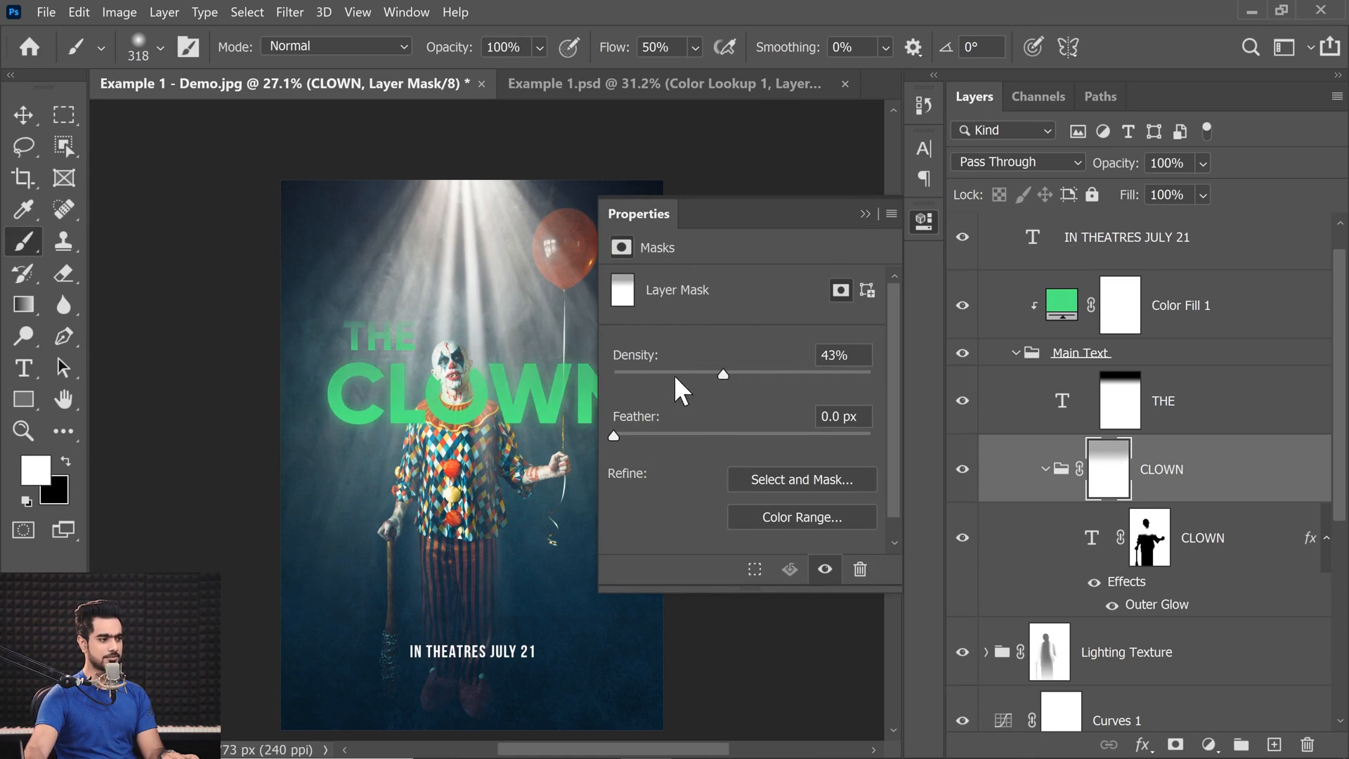
{"action": "left_click_drag", "start_coordinate": [652, 376], "coordinate": [592, 378]}
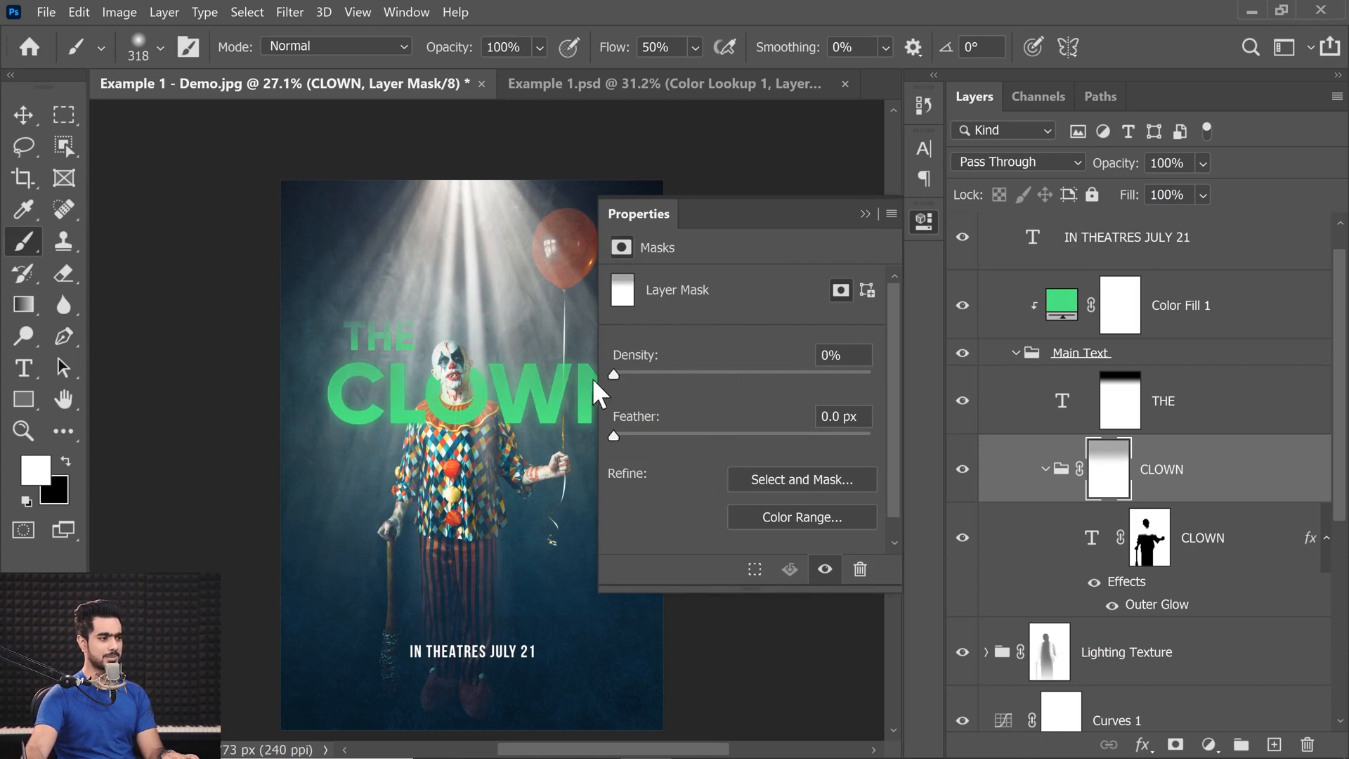
{"action": "left_click", "coordinate": [667, 374]}
{"action": "left_click", "coordinate": [726, 371]}
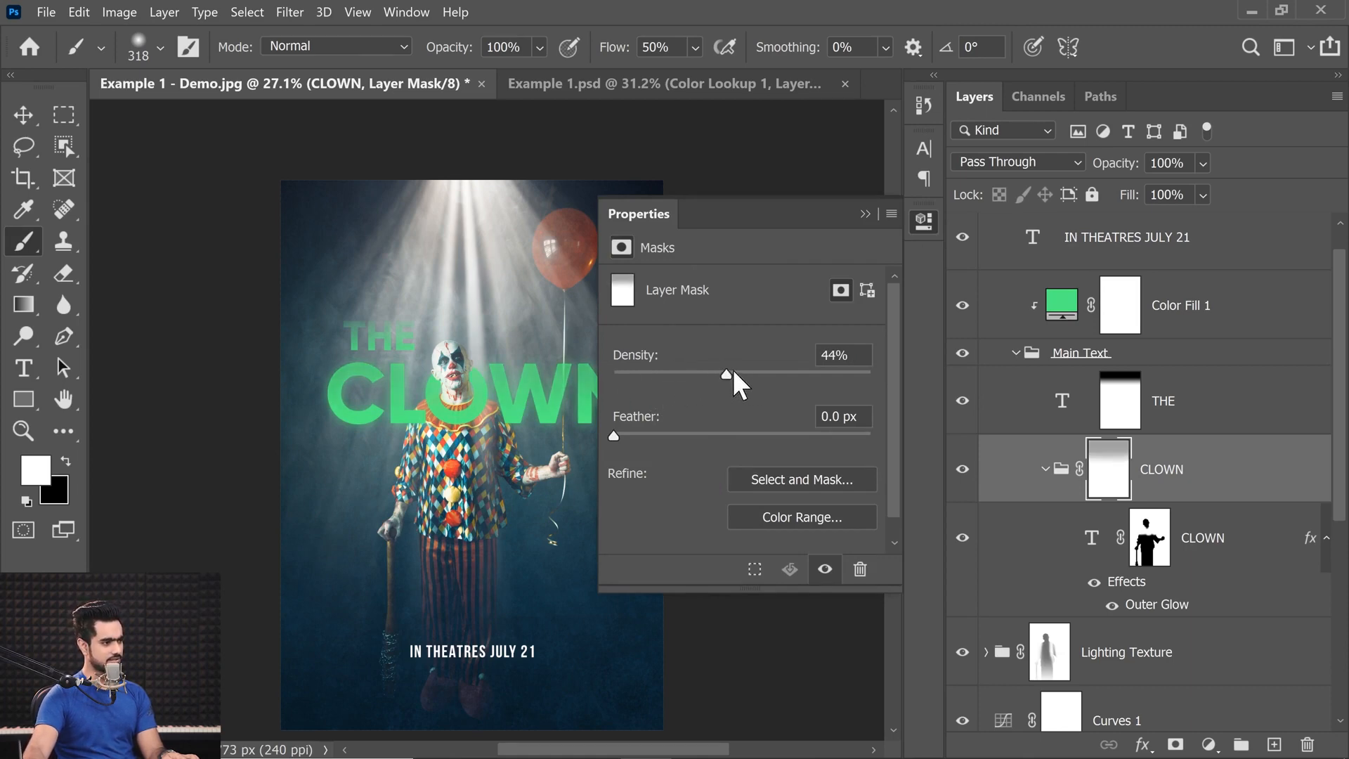
{"action": "mouse_move", "coordinate": [735, 369]}
{"action": "left_mouse_down"}
{"action": "mouse_move", "coordinate": [717, 373]}
{"action": "mouse_move", "coordinate": [728, 369]}
{"action": "left_mouse_up"}
{"action": "left_click", "coordinate": [864, 213]}
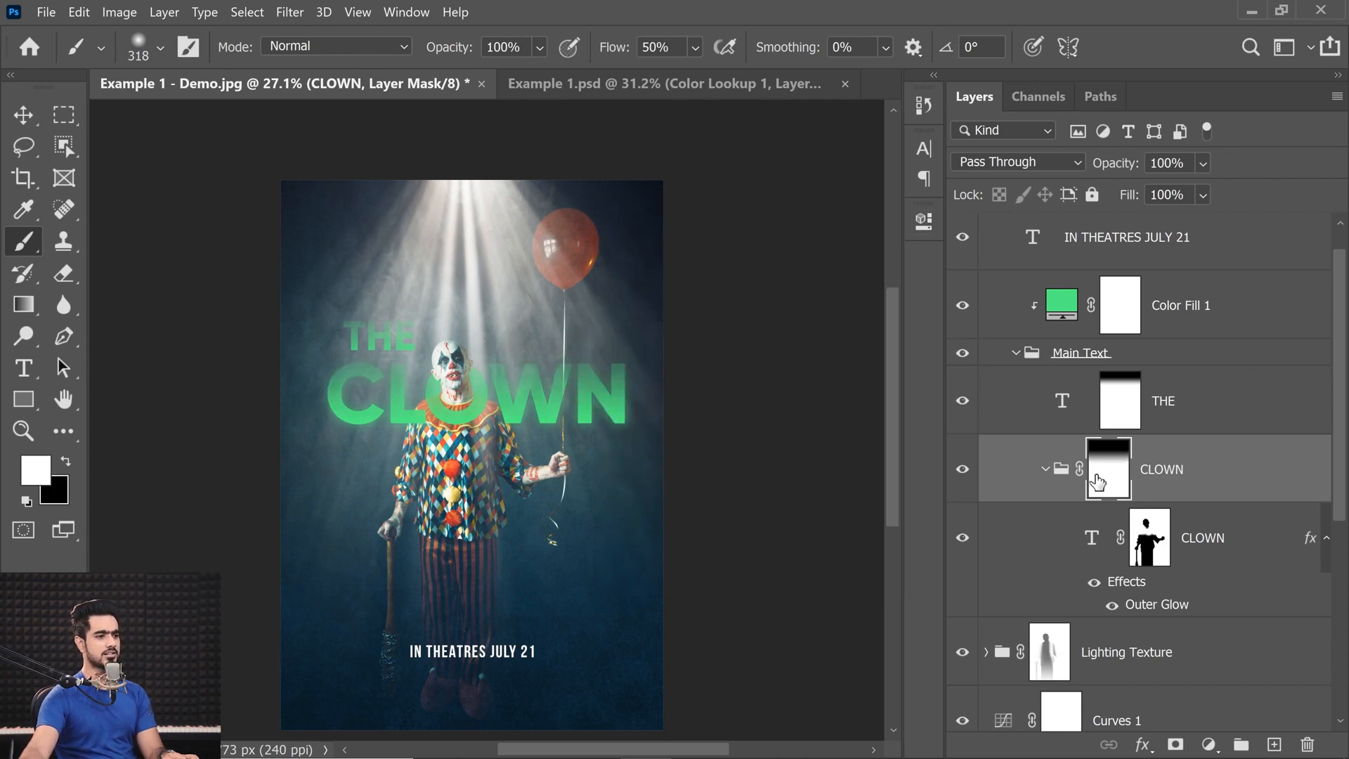
Redraw the white-to-black linear gradient upward on the CLOWN group's mask so only the tops of the letters fade softly.
{"action": "left_click", "coordinate": [17, 310]}
{"action": "left_click_drag", "start_coordinate": [409, 347], "coordinate": [427, 346]}
{"action": "mouse_move", "coordinate": [575, 310]}
{"action": "left_mouse_down"}
{"action": "mouse_move", "coordinate": [597, 460]}
{"action": "mouse_move", "coordinate": [584, 315]}
{"action": "left_mouse_up"}
{"action": "left_click_drag", "start_coordinate": [596, 424], "coordinate": [590, 325]}
{"action": "left_click_drag", "start_coordinate": [538, 401], "coordinate": [522, 400]}
{"action": "left_click_drag", "start_coordinate": [539, 413], "coordinate": [473, 410]}
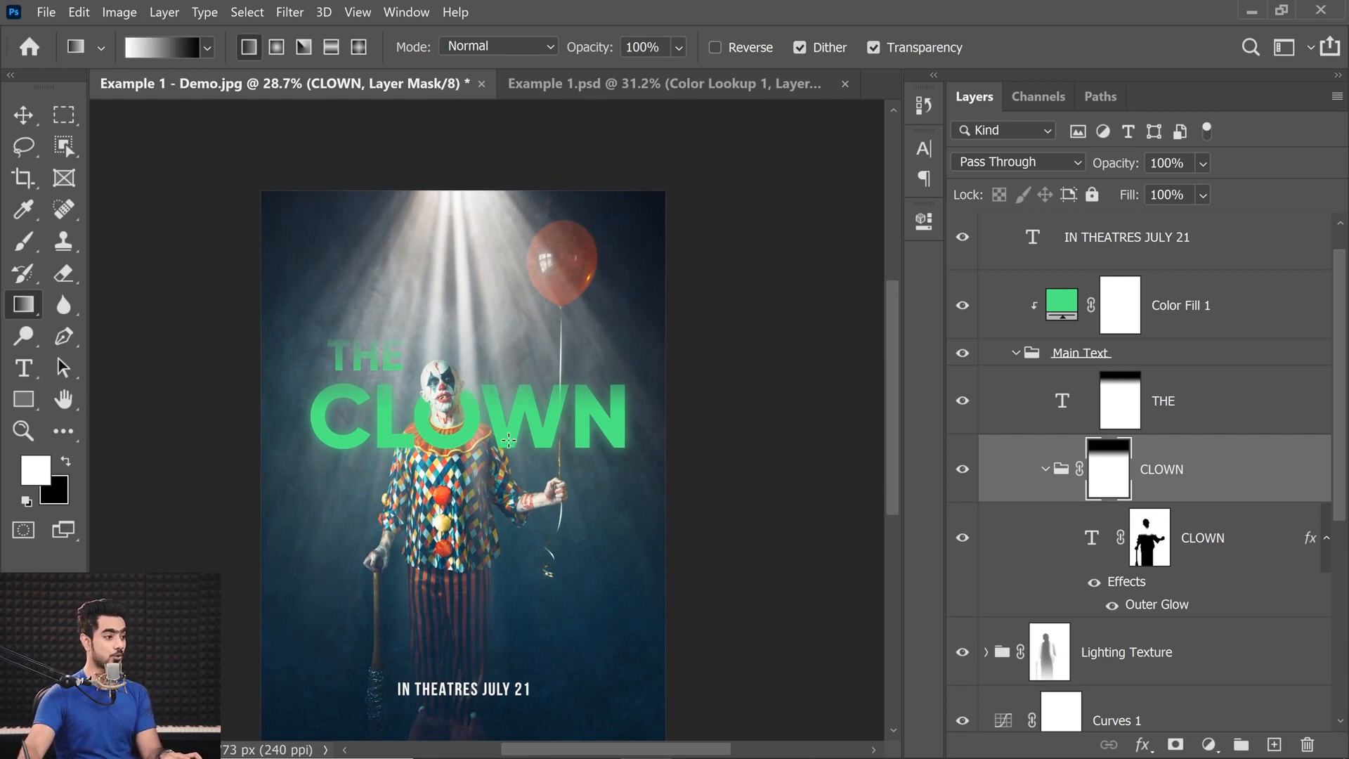
{"action": "left_click_drag", "start_coordinate": [504, 418], "coordinate": [502, 328]}
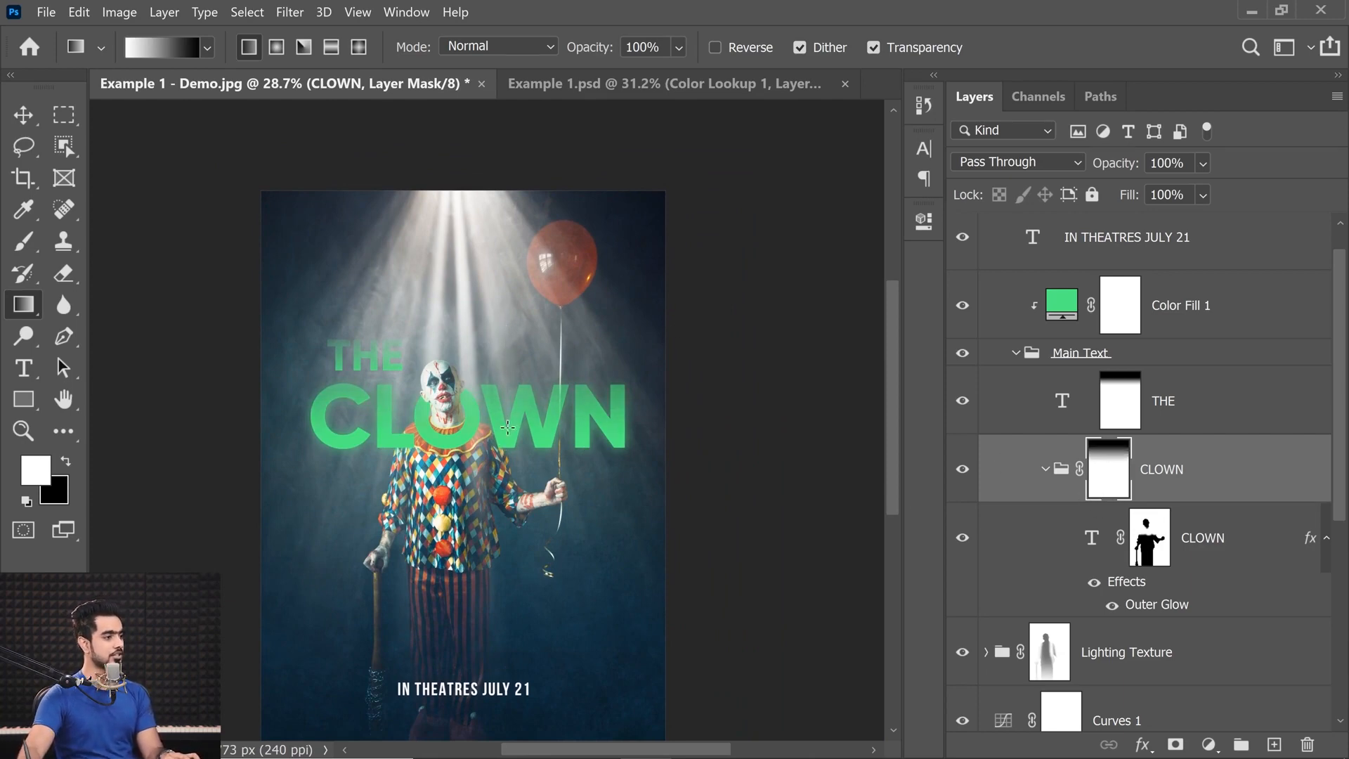
{"action": "left_click_drag", "start_coordinate": [507, 430], "coordinate": [504, 329]}
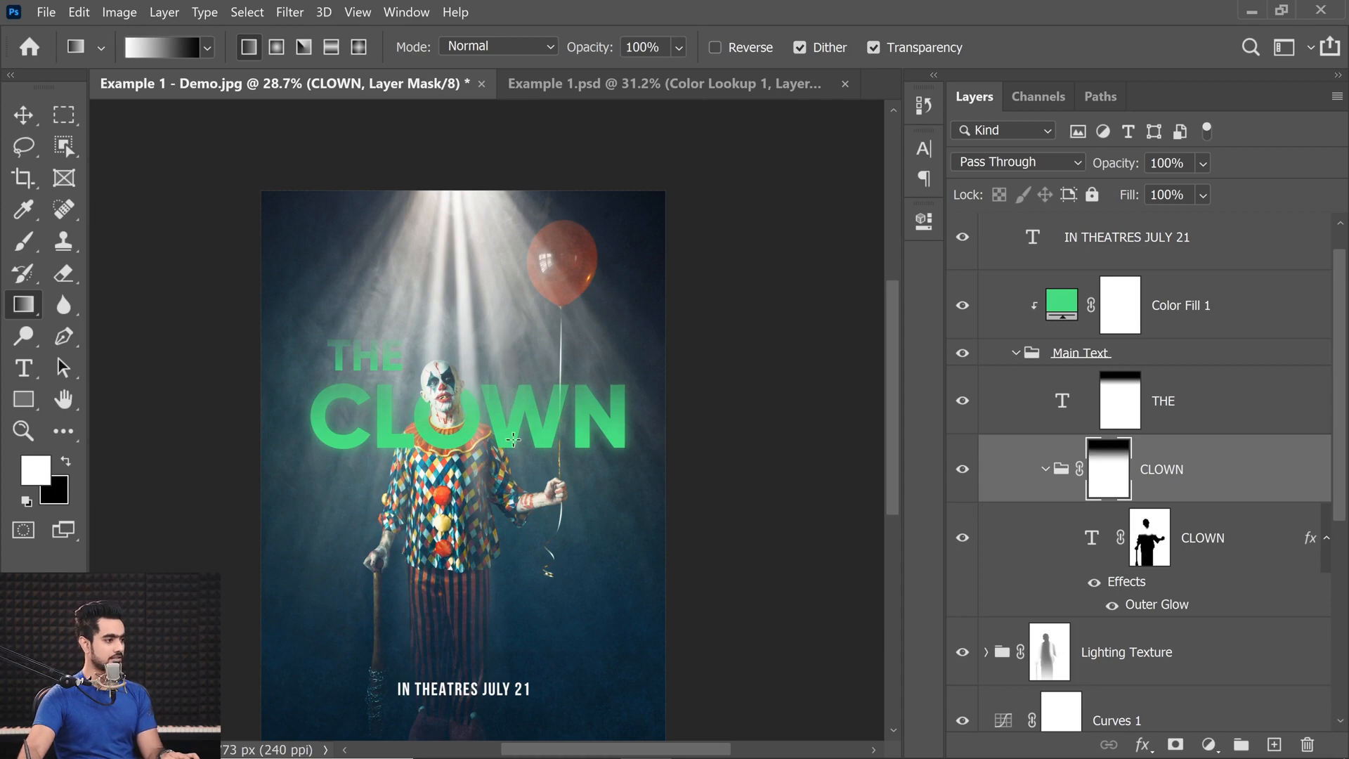
{"action": "left_click_drag", "start_coordinate": [506, 443], "coordinate": [504, 329]}
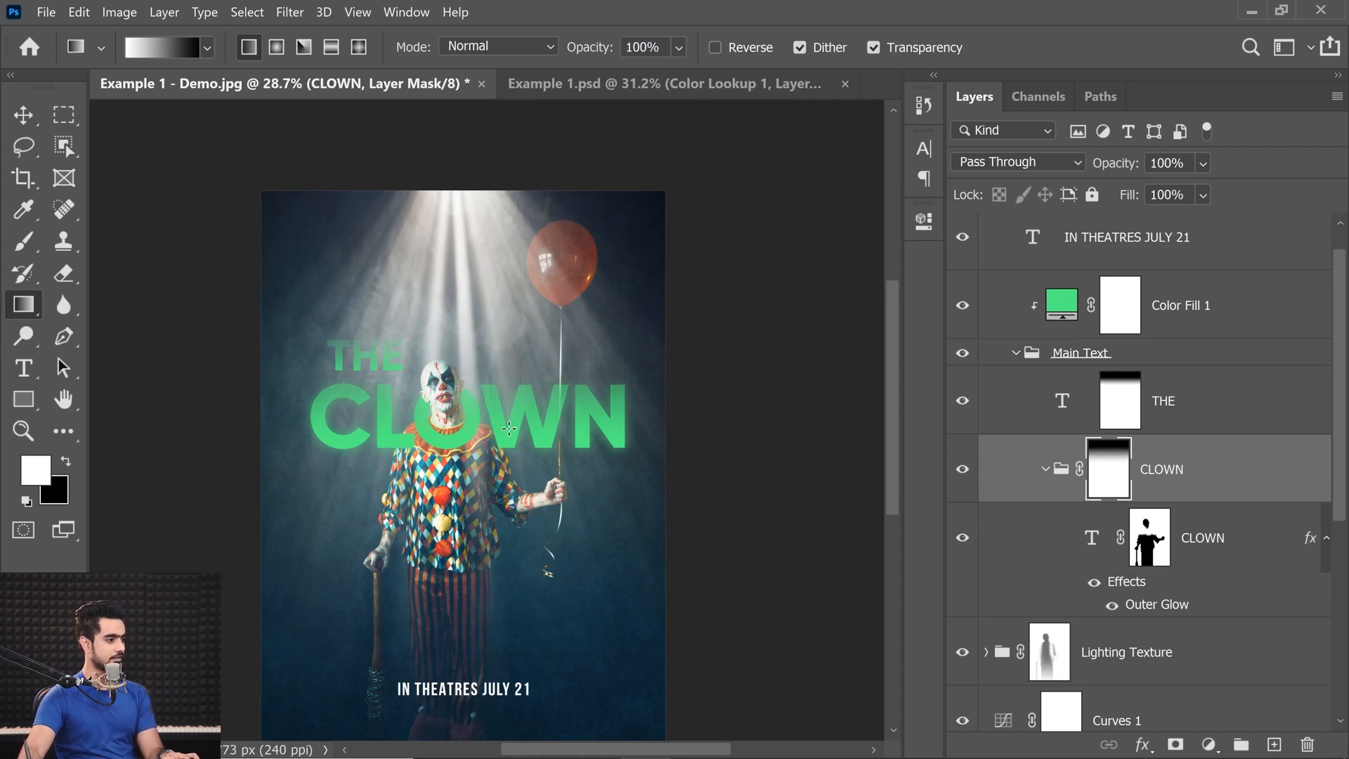
{"action": "mouse_move", "coordinate": [510, 428]}
{"action": "left_mouse_down"}
{"action": "mouse_move", "coordinate": [501, 317]}
{"action": "mouse_move", "coordinate": [515, 319]}
{"action": "mouse_move", "coordinate": [497, 417]}
{"action": "mouse_move", "coordinate": [515, 420]}
{"action": "mouse_move", "coordinate": [496, 427]}
{"action": "mouse_move", "coordinate": [520, 424]}
{"action": "left_mouse_up"}
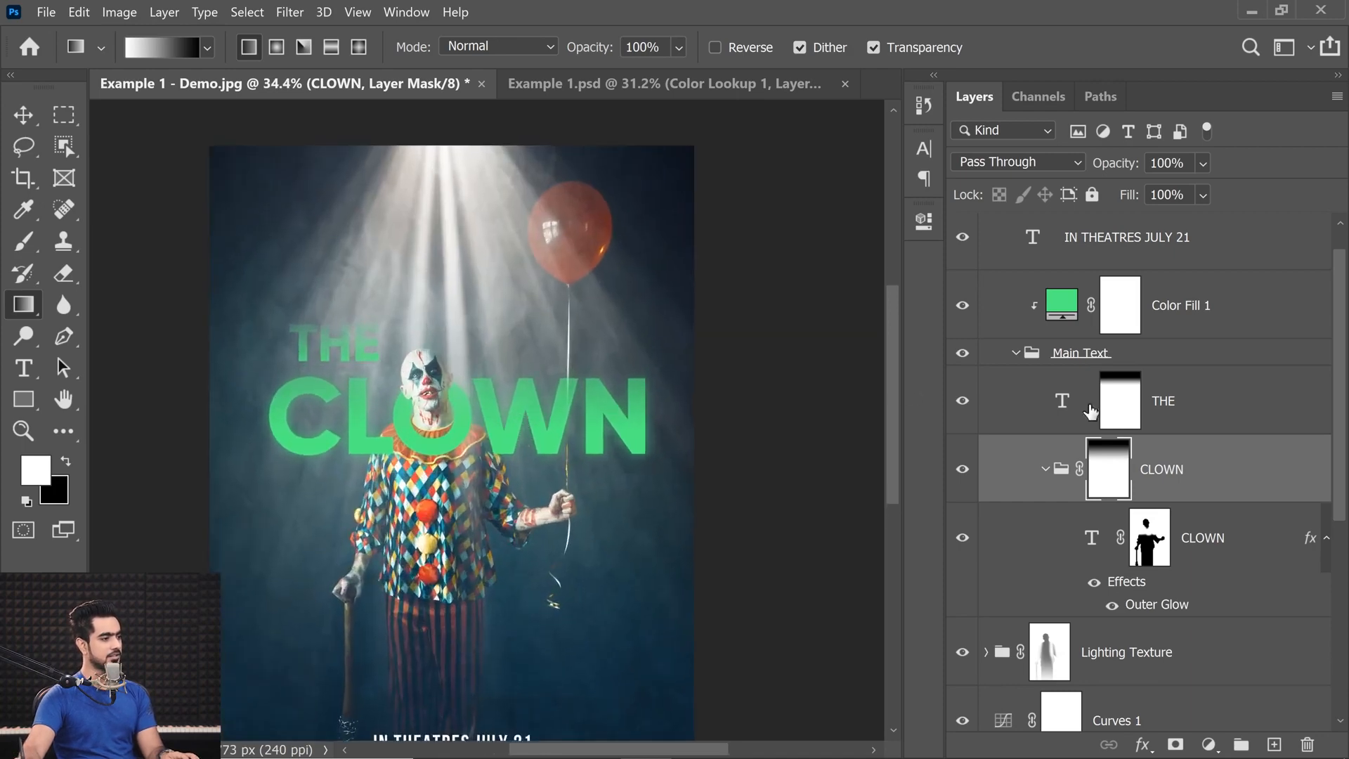
Redraw the linear gradient on the THE layer's mask from the letters upward for a weaker fade.
{"action": "left_click", "coordinate": [1120, 418]}
{"action": "left_click_drag", "start_coordinate": [347, 349], "coordinate": [356, 291]}
{"action": "key", "text": "ctrl+z"}
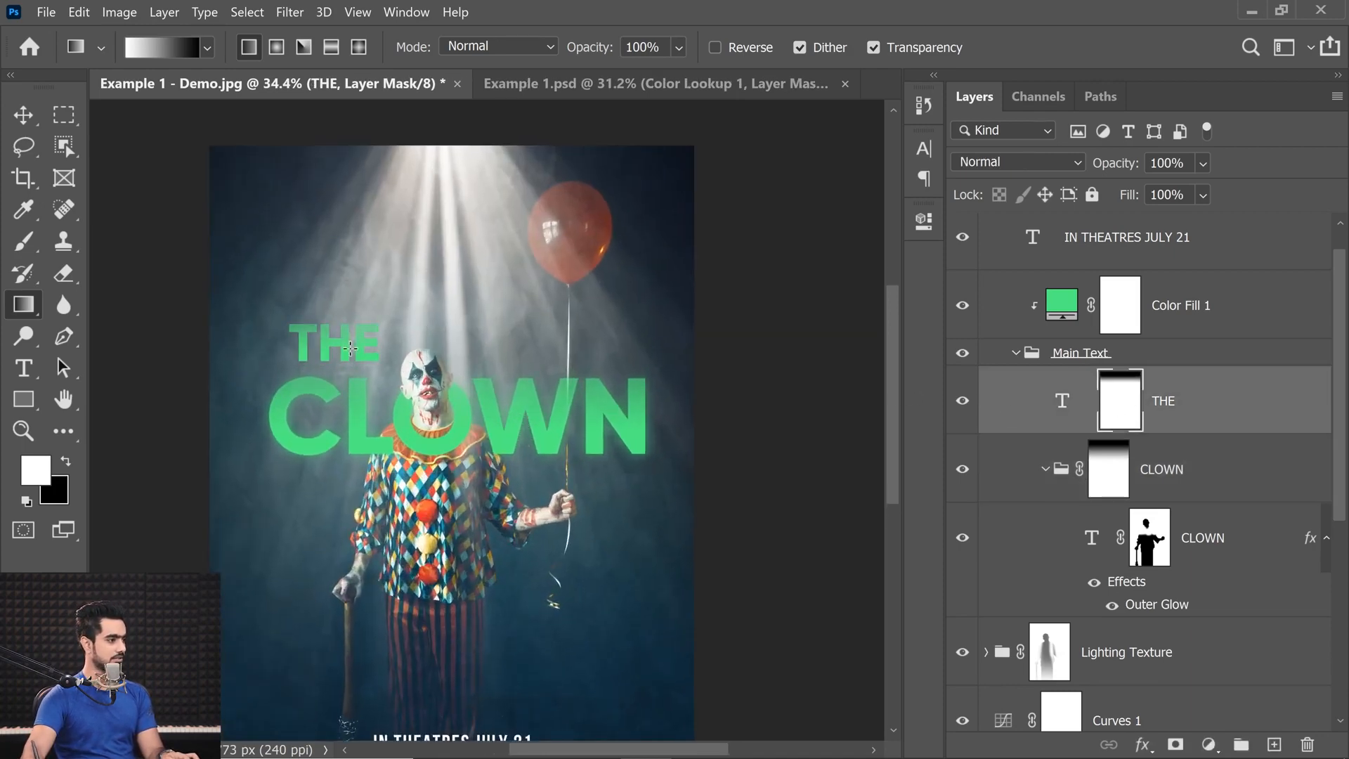
{"action": "mouse_move", "coordinate": [442, 346]}
{"action": "left_mouse_down"}
{"action": "mouse_move", "coordinate": [420, 348]}
{"action": "mouse_move", "coordinate": [461, 364]}
{"action": "left_mouse_up"}
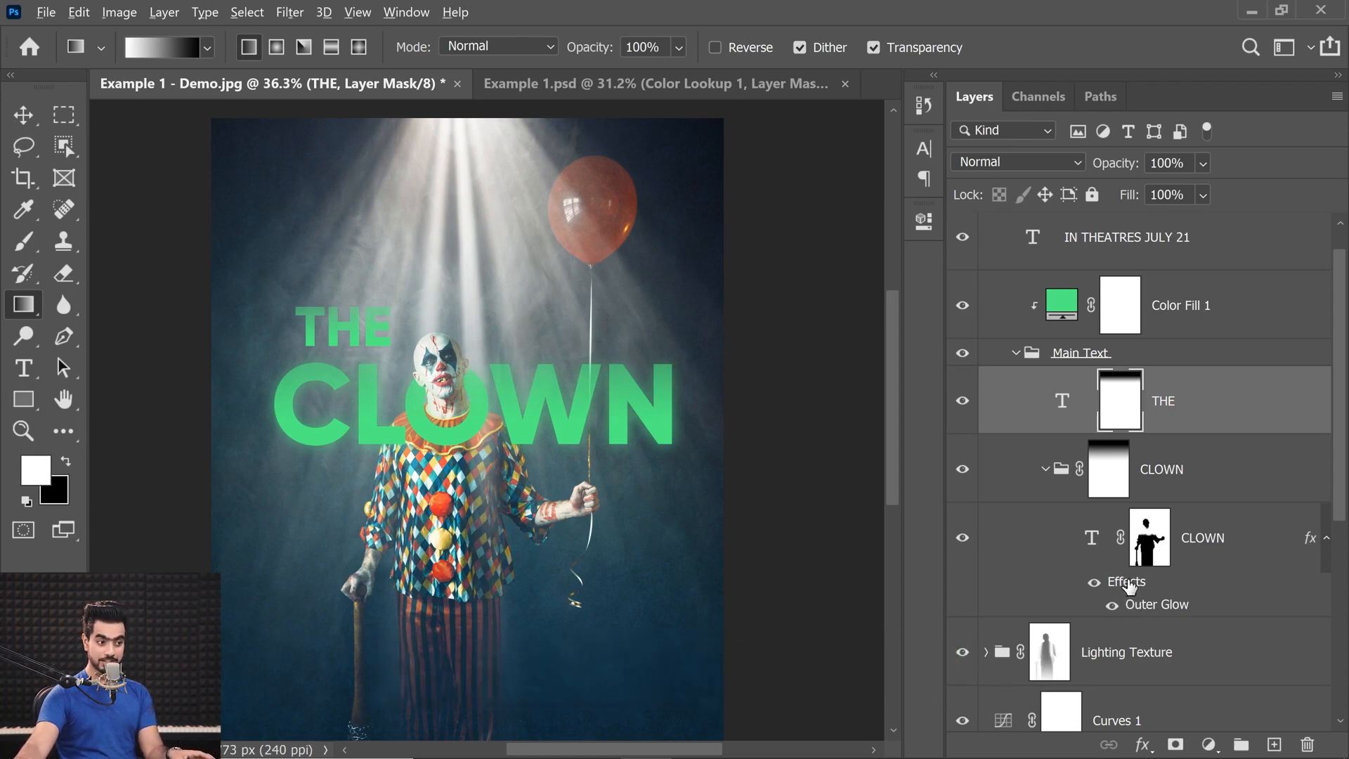
Copy the Outer Glow effect from the CLOWN text layer to the THE layer.
{"action": "left_click_drag", "start_coordinate": [1129, 587], "coordinate": [1196, 419]}
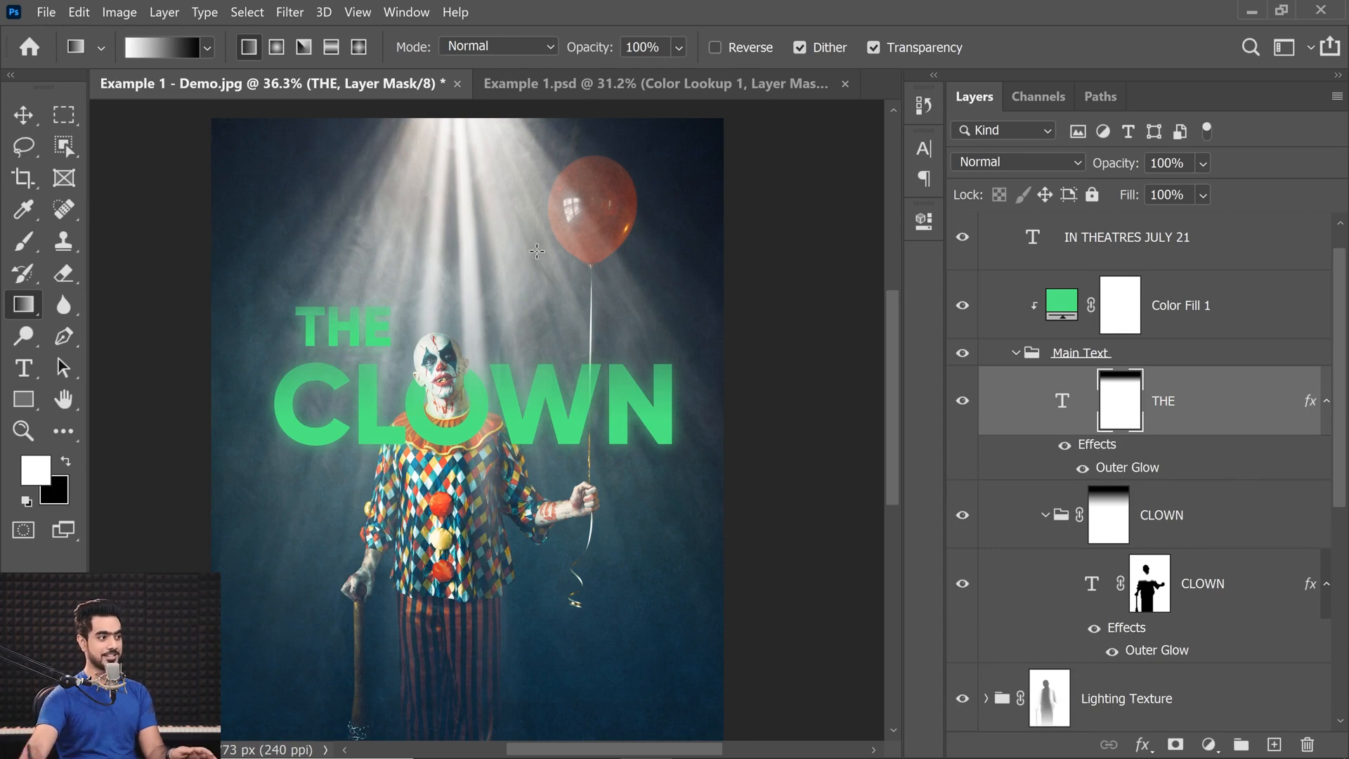
{"action": "key", "text": "ctrl+0"}
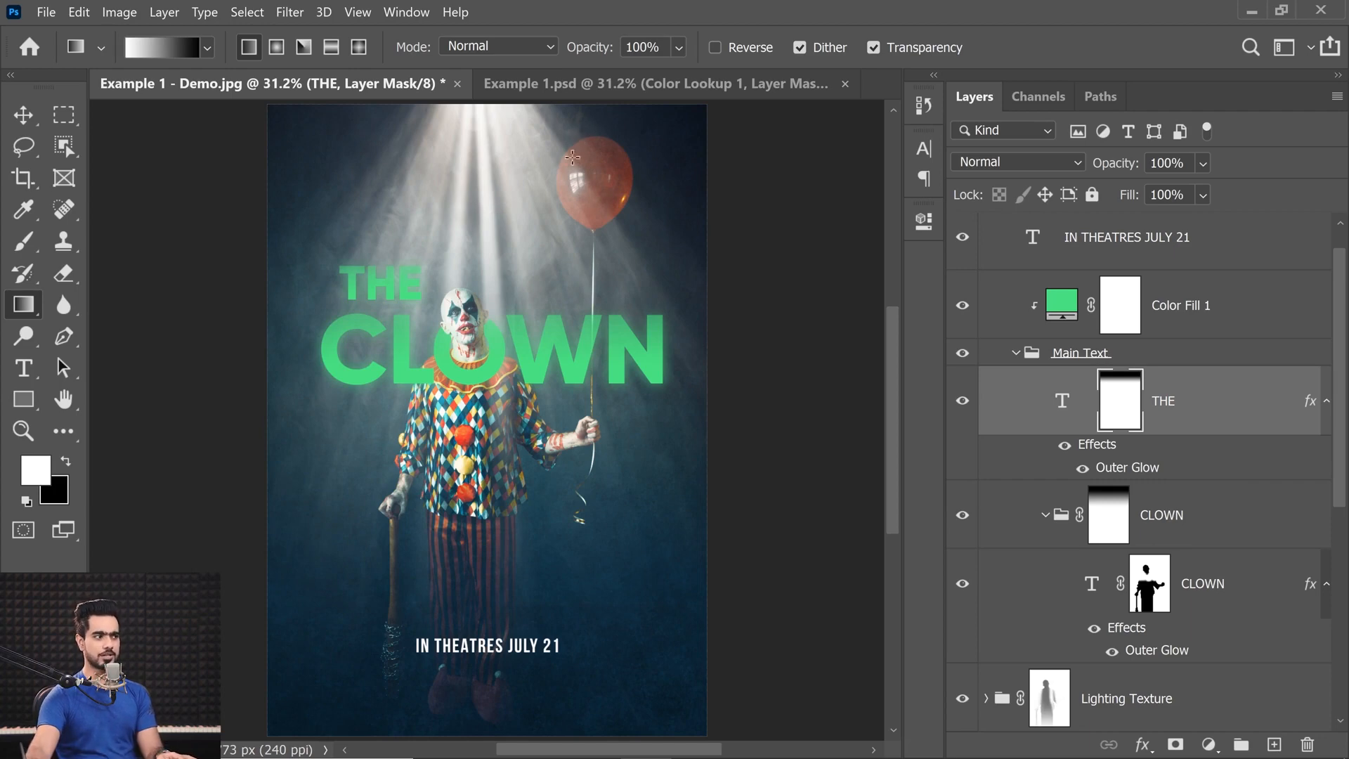
Move Texture 1 and its clipped Hue/Saturation 1 layer above the Lighting Texture group, matching the texture order in Example 1.psd.
{"action": "left_click", "coordinate": [565, 81]}
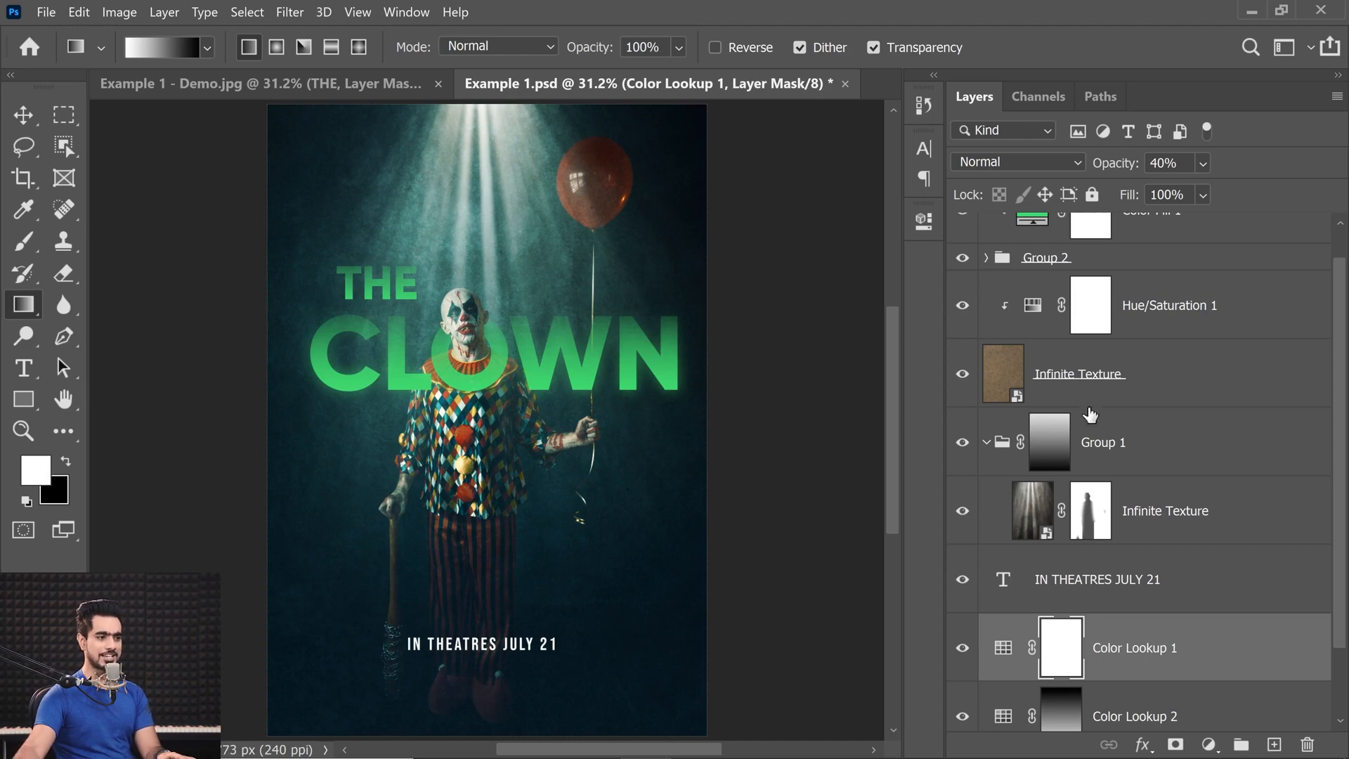
{"action": "left_click", "coordinate": [1095, 385]}
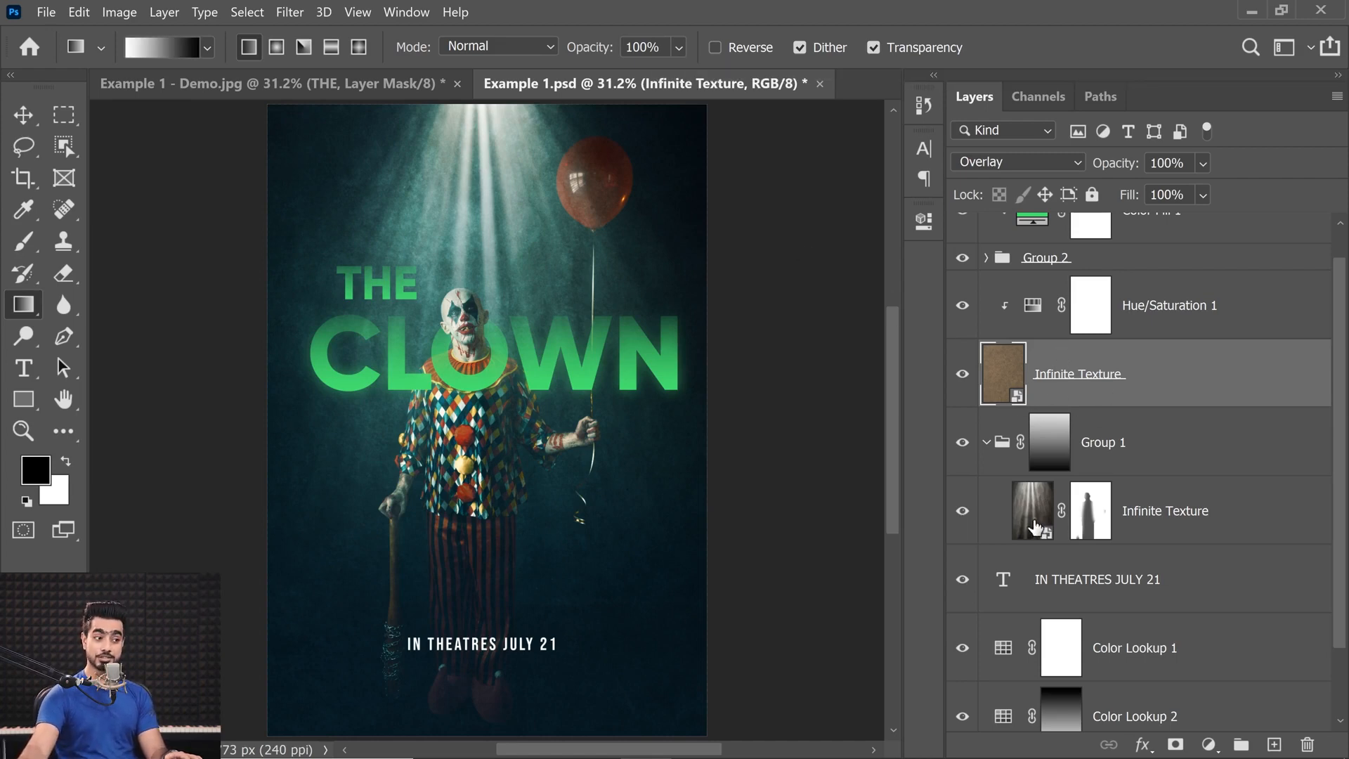
{"action": "left_click", "coordinate": [421, 85]}
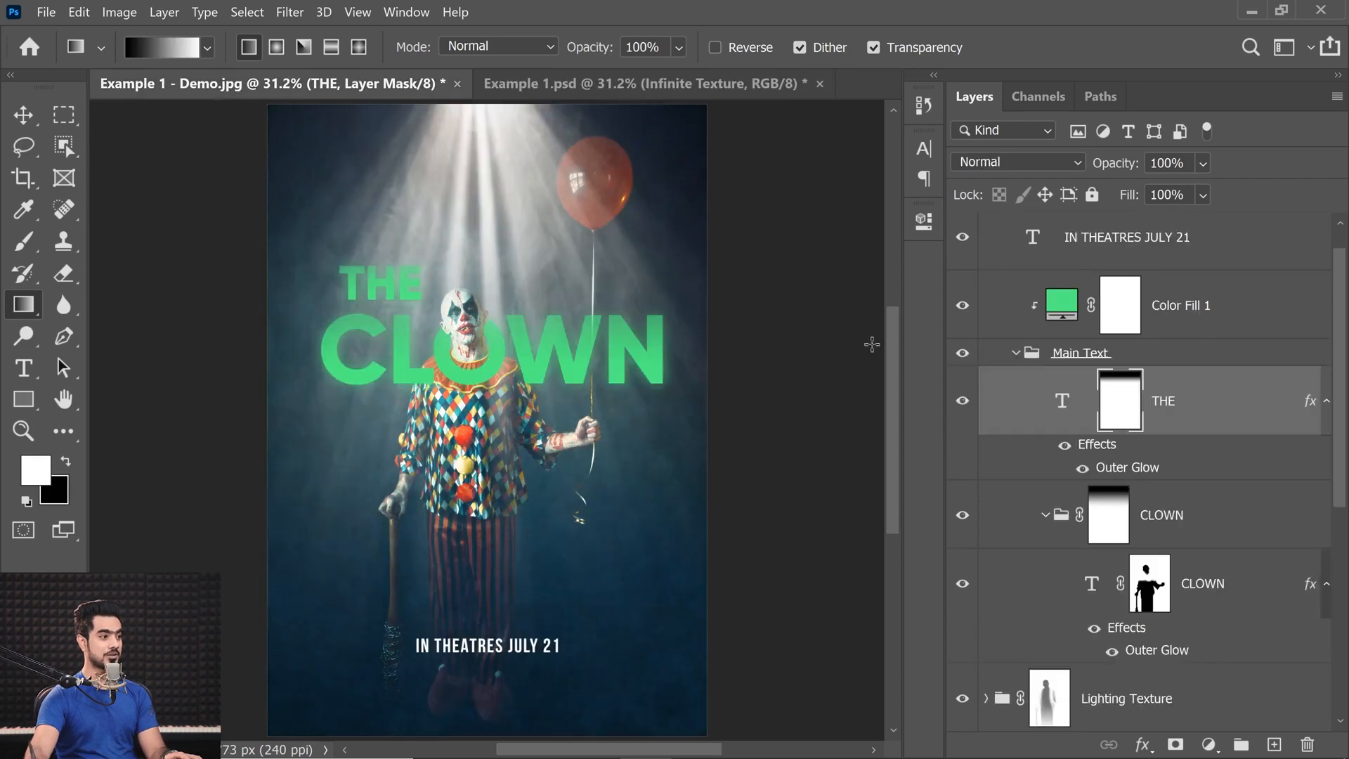
{"action": "left_click_drag", "start_coordinate": [1342, 494], "coordinate": [1330, 656]}
{"action": "left_click_drag", "start_coordinate": [1192, 576], "coordinate": [1138, 543]}
{"action": "left_click", "coordinate": [1210, 536], "text": "shift"}
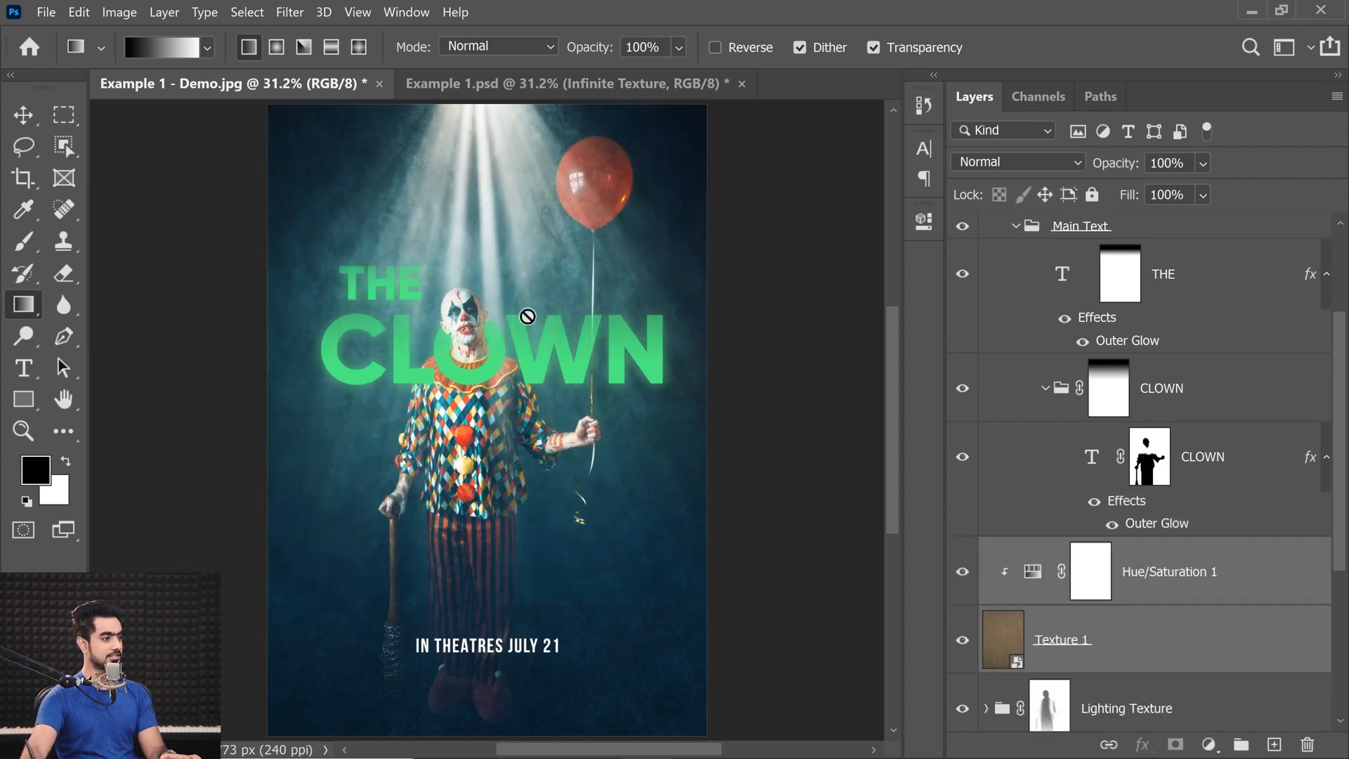
Delete the Curves 1 adjustment layer and switch to the Example 1.psd document for comparison.
{"action": "scroll", "coordinate": [1010, 484], "scroll_direction": "up", "scroll_amount": 1}
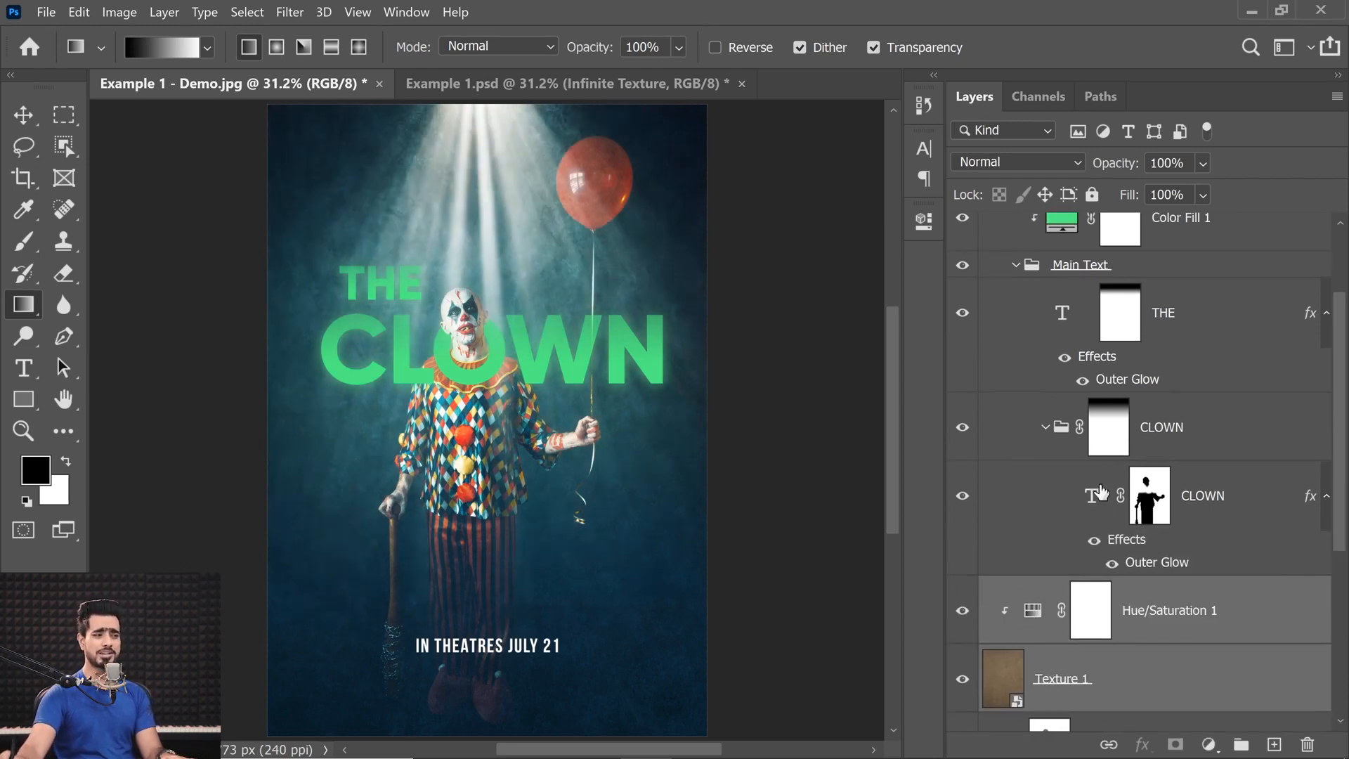
{"action": "left_click_drag", "start_coordinate": [1336, 511], "coordinate": [1317, 622]}
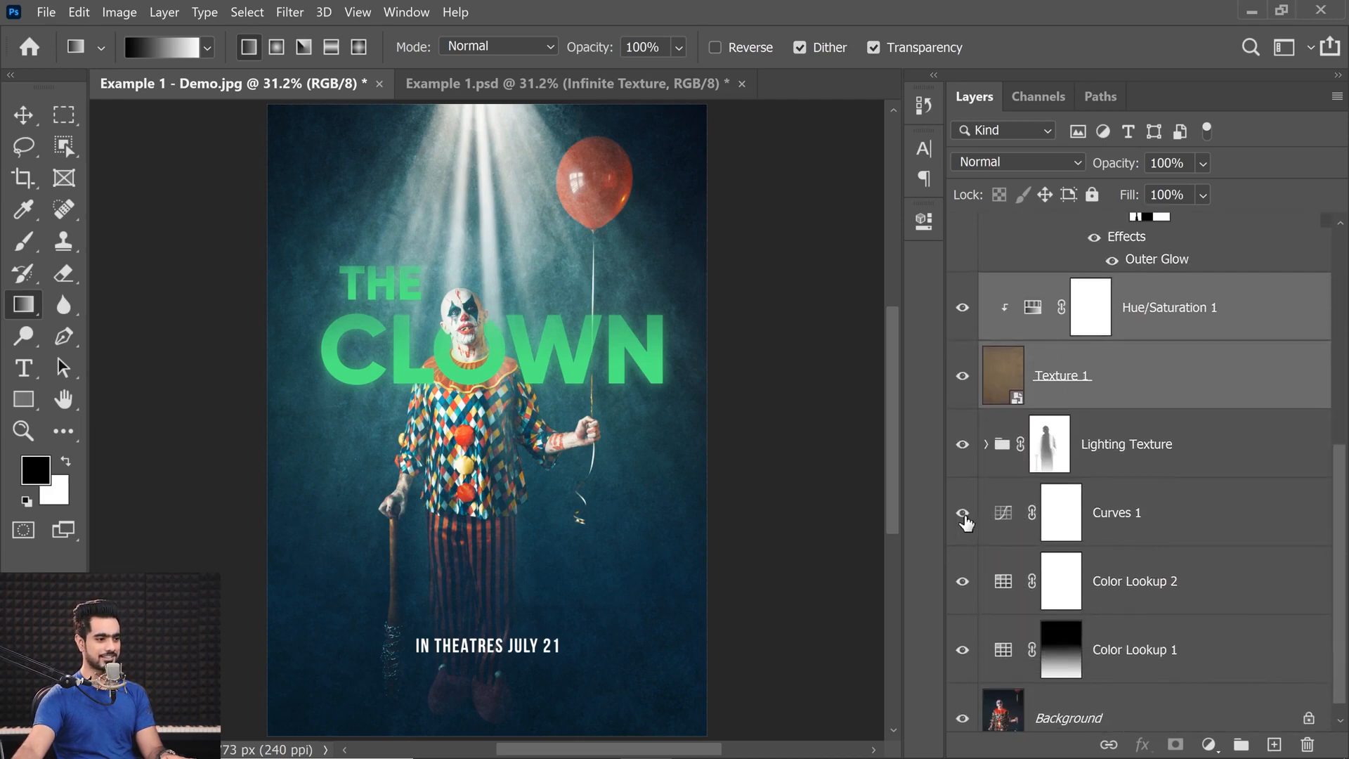
{"action": "left_click", "coordinate": [963, 512]}
{"action": "left_click_drag", "start_coordinate": [1208, 512], "coordinate": [1307, 744]}
{"action": "left_click", "coordinate": [600, 84]}
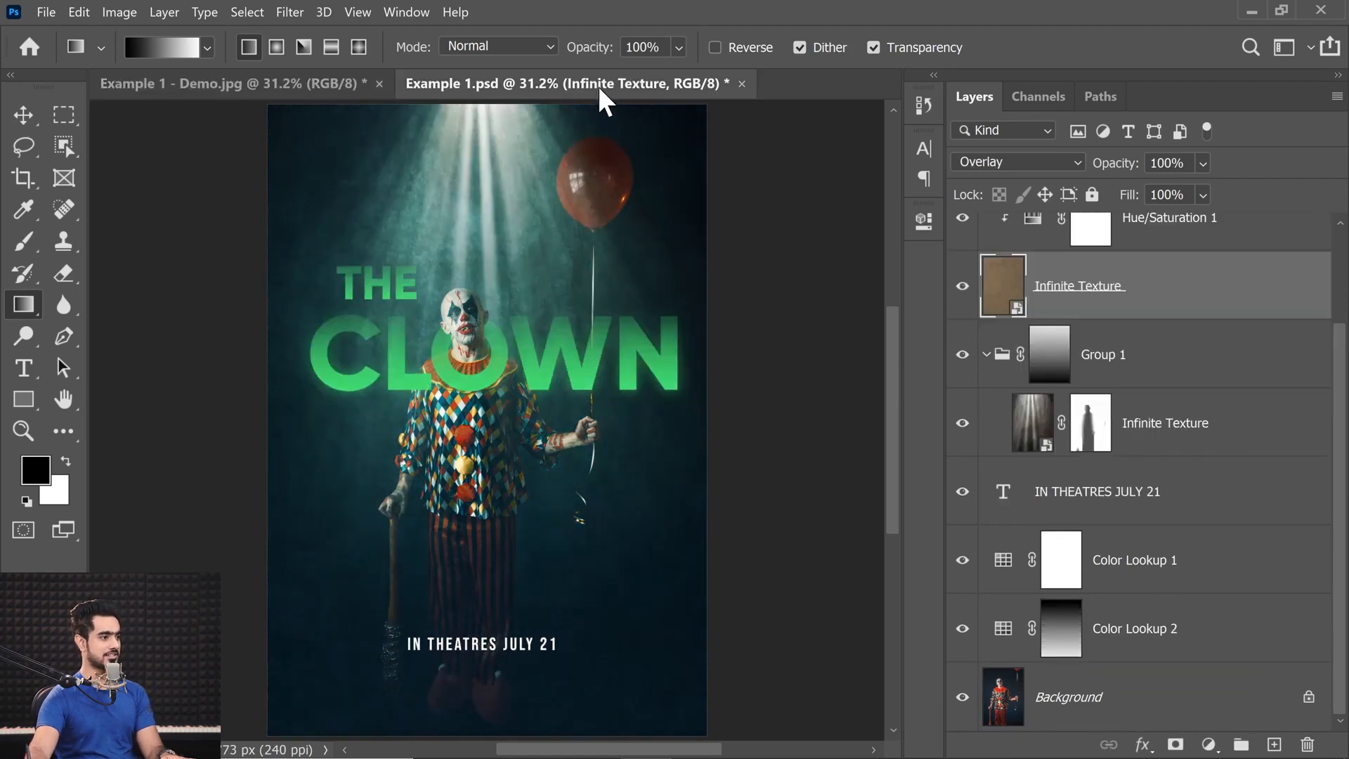
Compare the finished poster in Example 1 - Demo.jpg with the reference in Example 1.psd.
{"action": "left_click", "coordinate": [243, 87]}
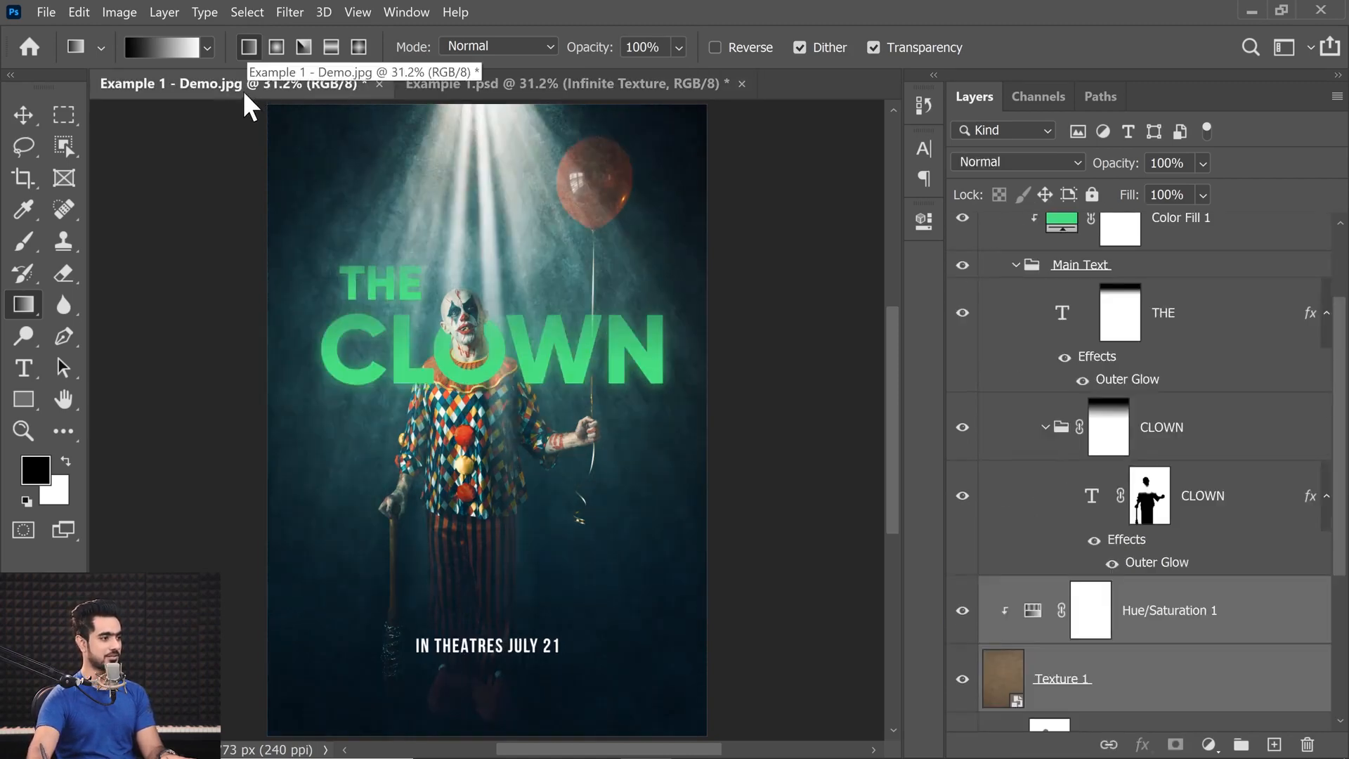
{"action": "left_click", "coordinate": [546, 83]}
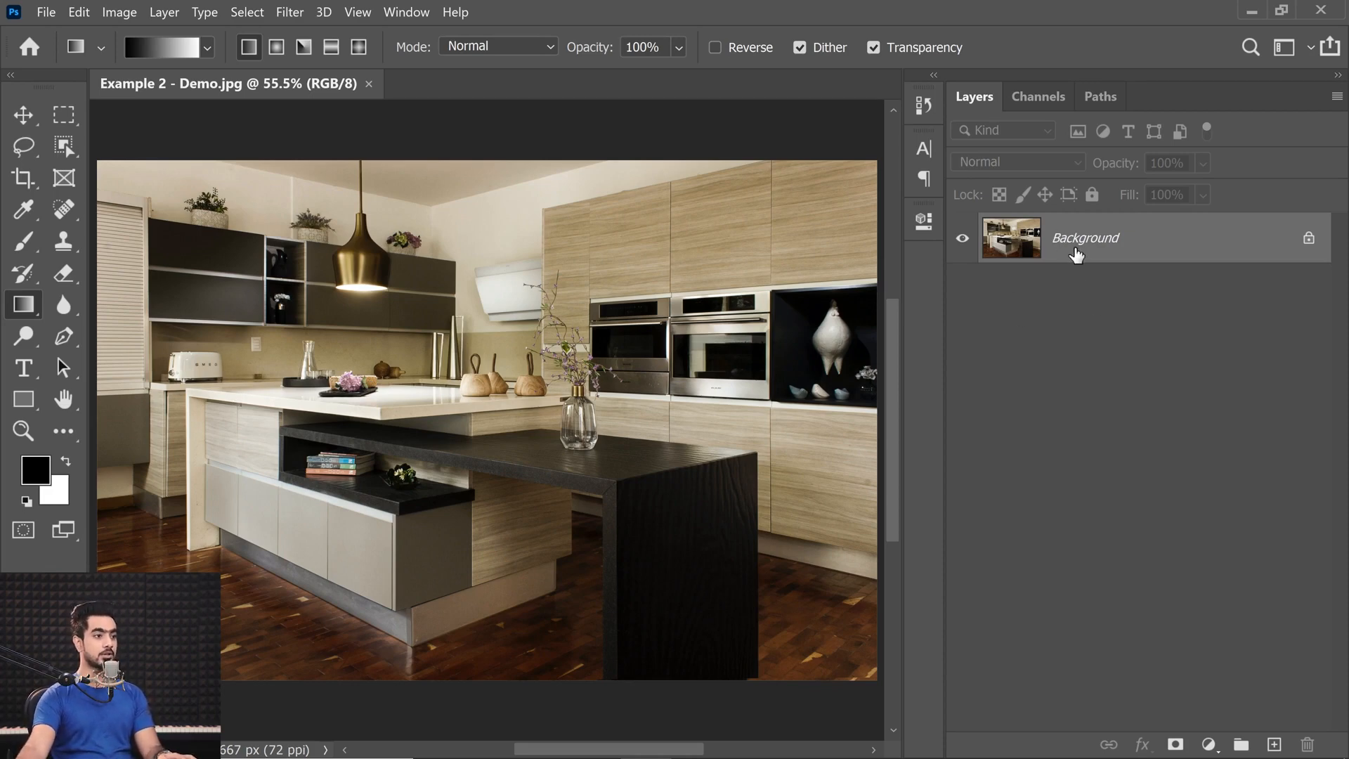
Duplicate the Background of Example 2 - Demo.jpg and marquee-select a full-width strip across the lower kitchen floor.
{"action": "key", "text": "ctrl+j"}
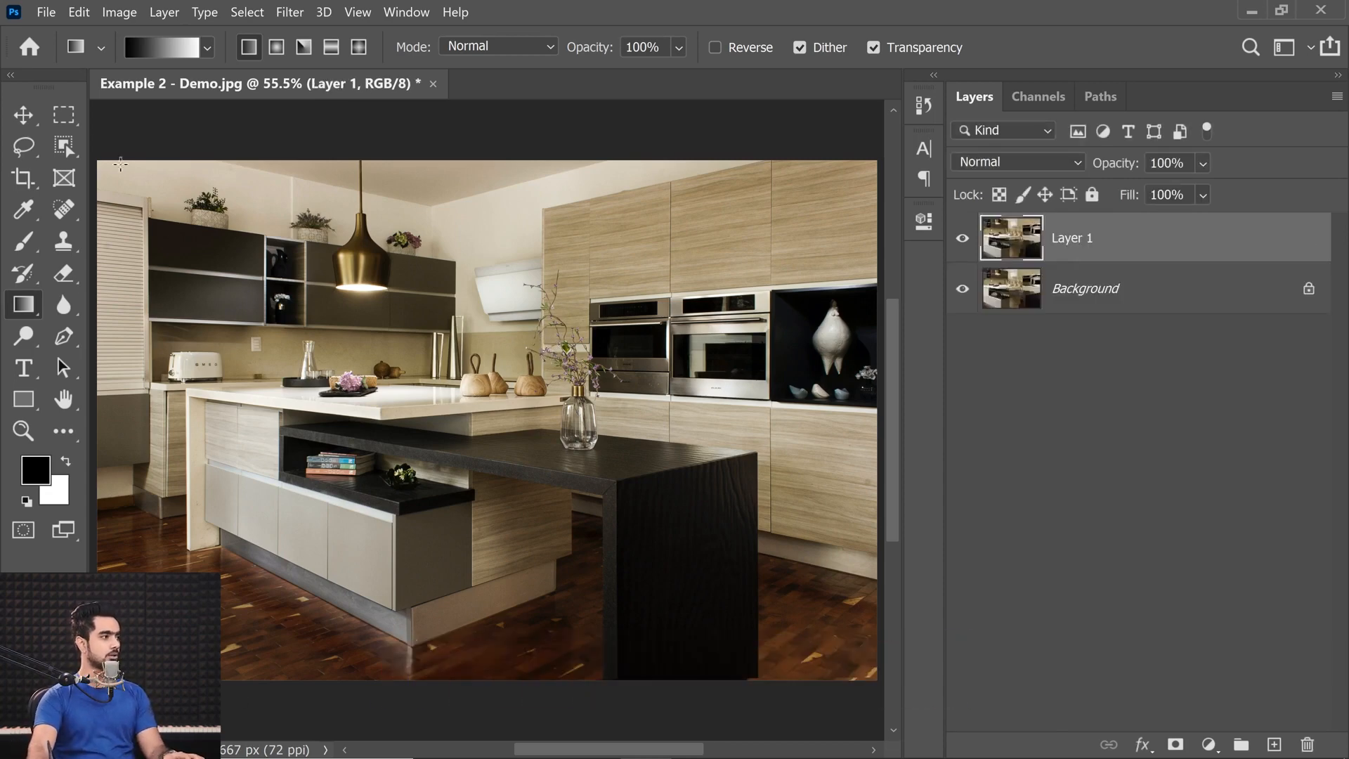
{"action": "left_click", "coordinate": [65, 116]}
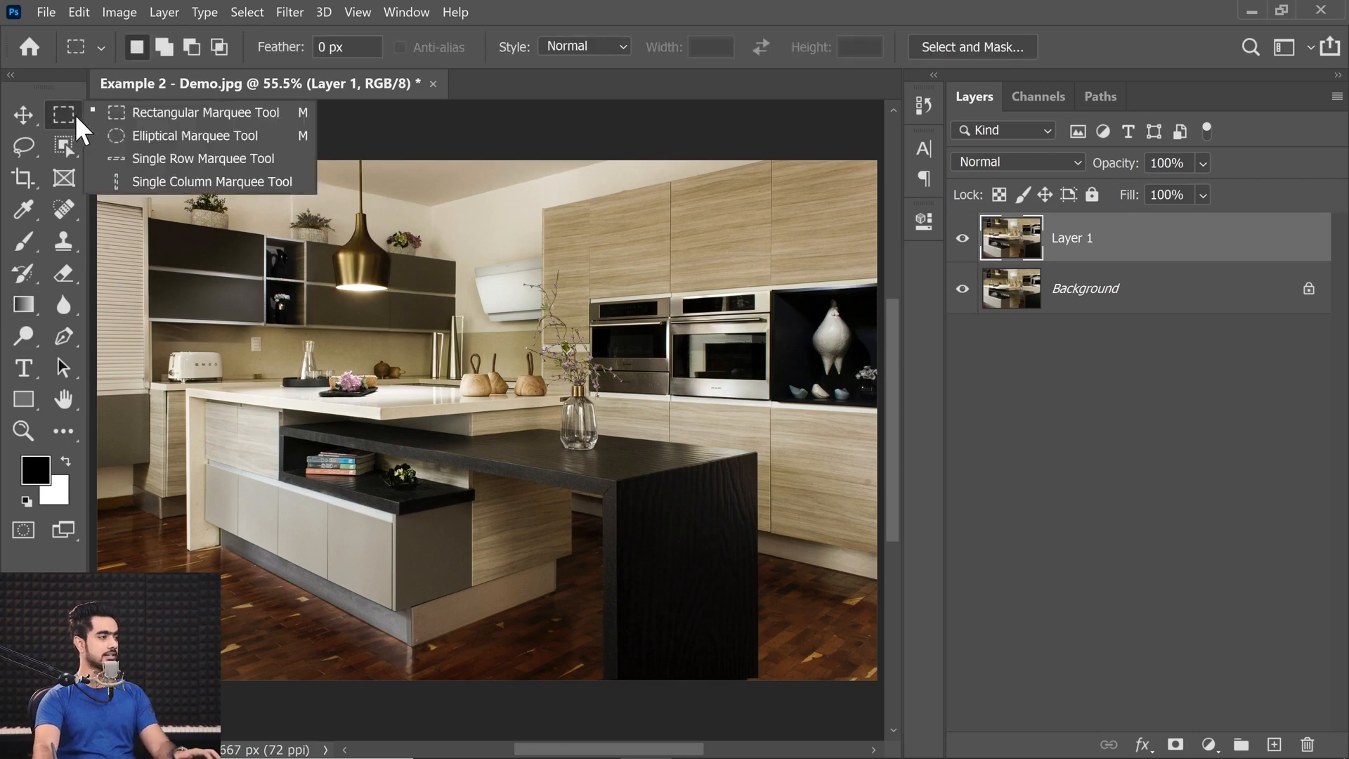
{"action": "left_click", "coordinate": [116, 112]}
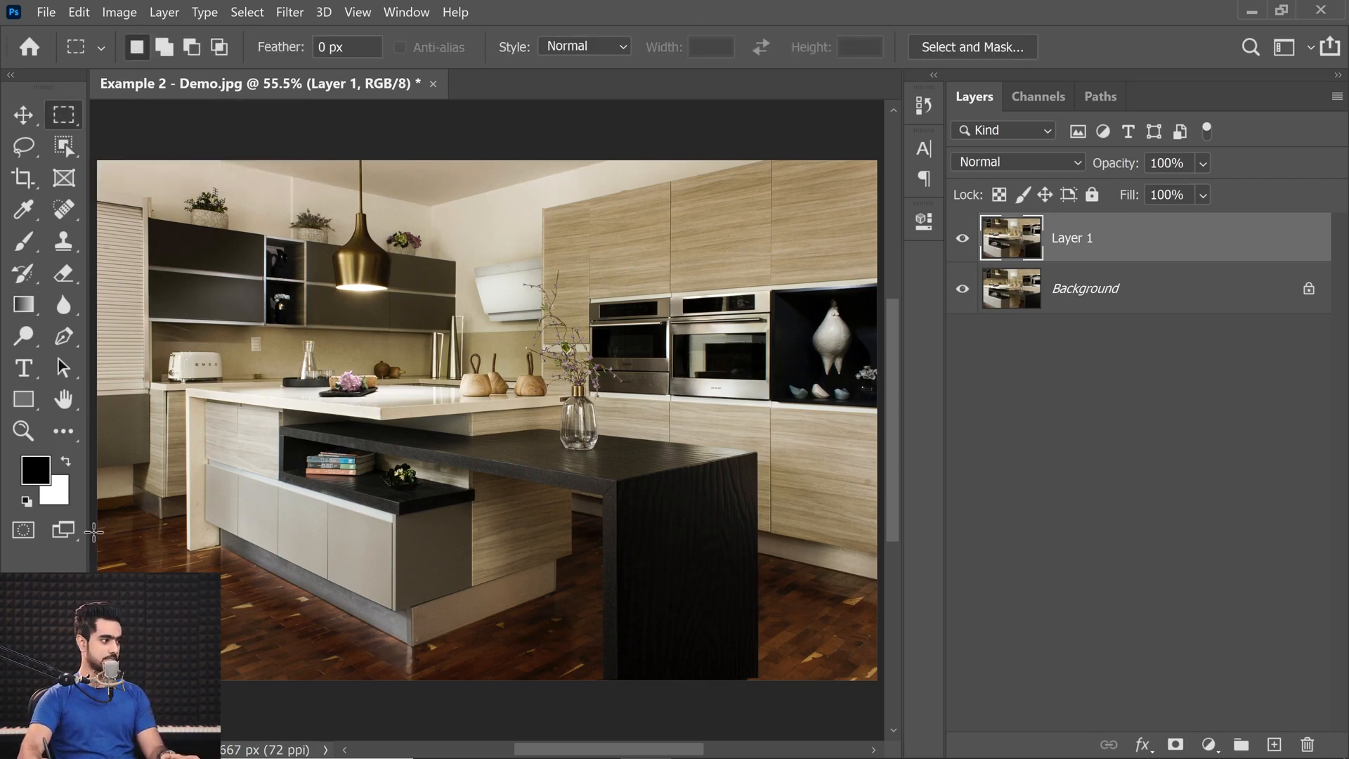
{"action": "left_click_drag", "start_coordinate": [91, 526], "coordinate": [907, 703]}
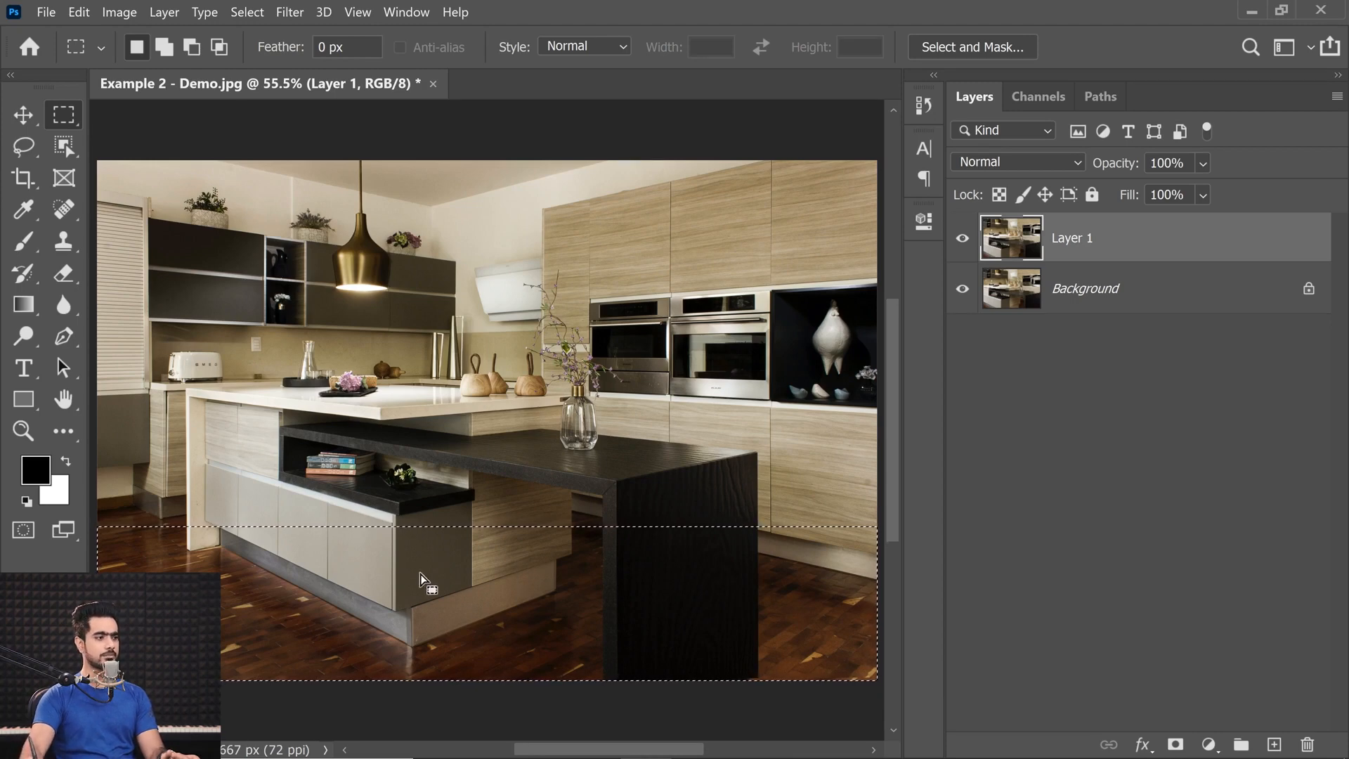
{"action": "key", "text": "ctrl+t"}
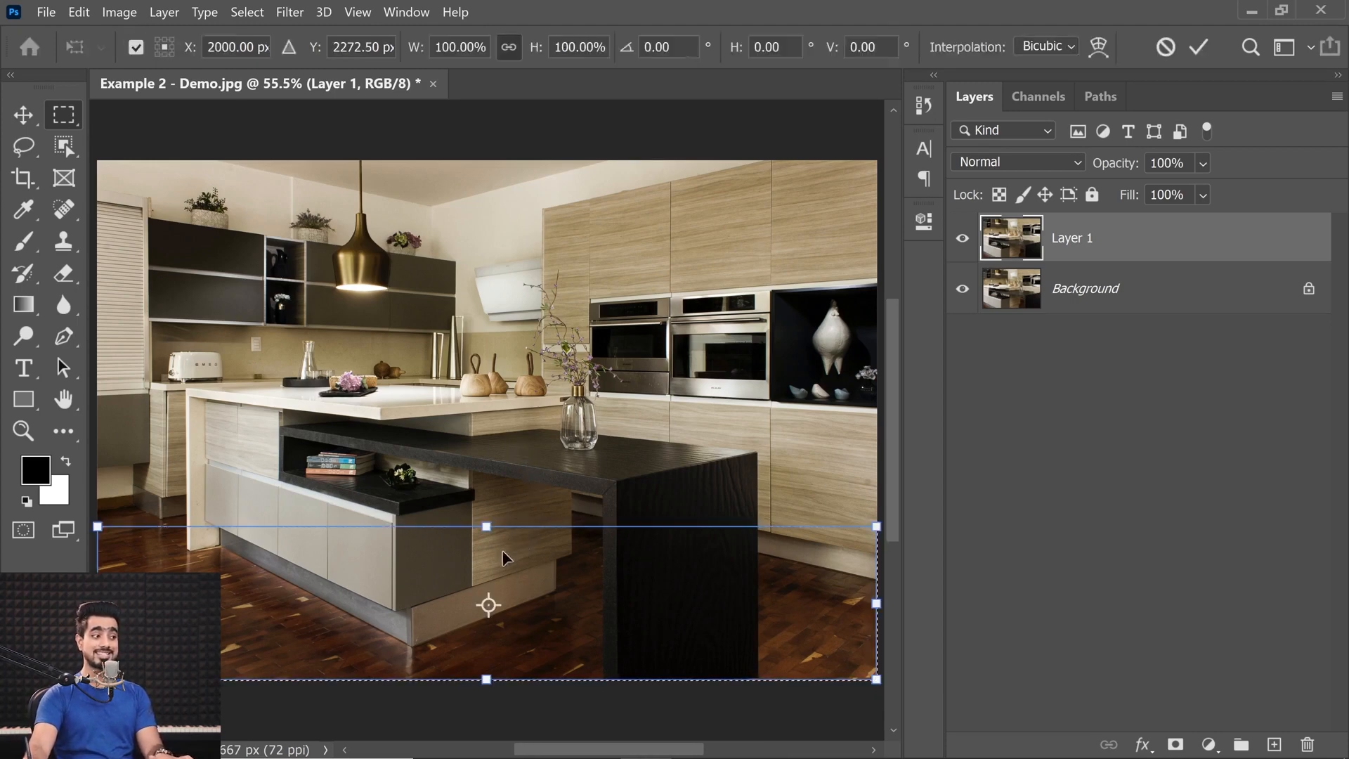
{"action": "left_click_drag", "start_coordinate": [487, 526], "coordinate": [482, 594]}
{"action": "key", "text": "Return"}
{"action": "key", "text": "ctrl+z"}
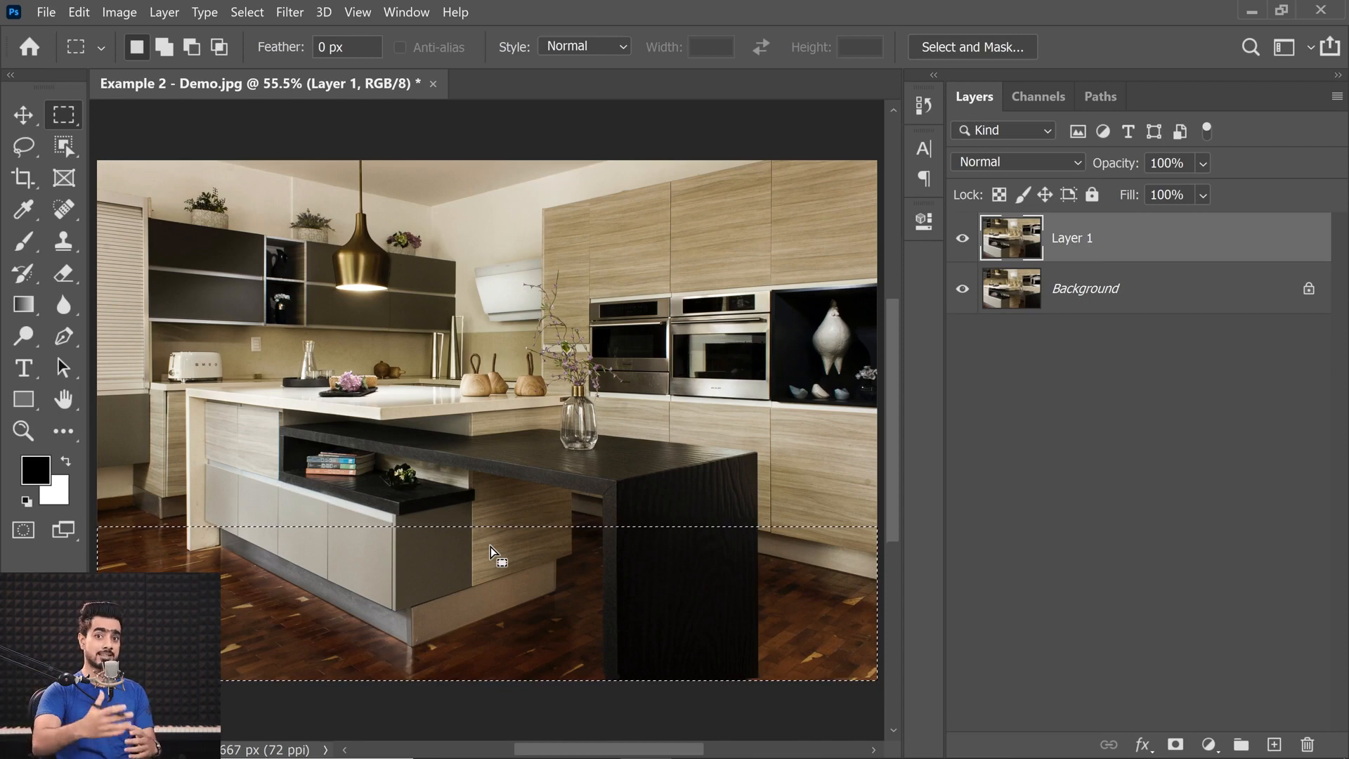
Transform the selection outline itself, lowering its upper edge to about 94% height.
{"action": "right_click", "coordinate": [513, 546]}
{"action": "left_click", "coordinate": [563, 393]}
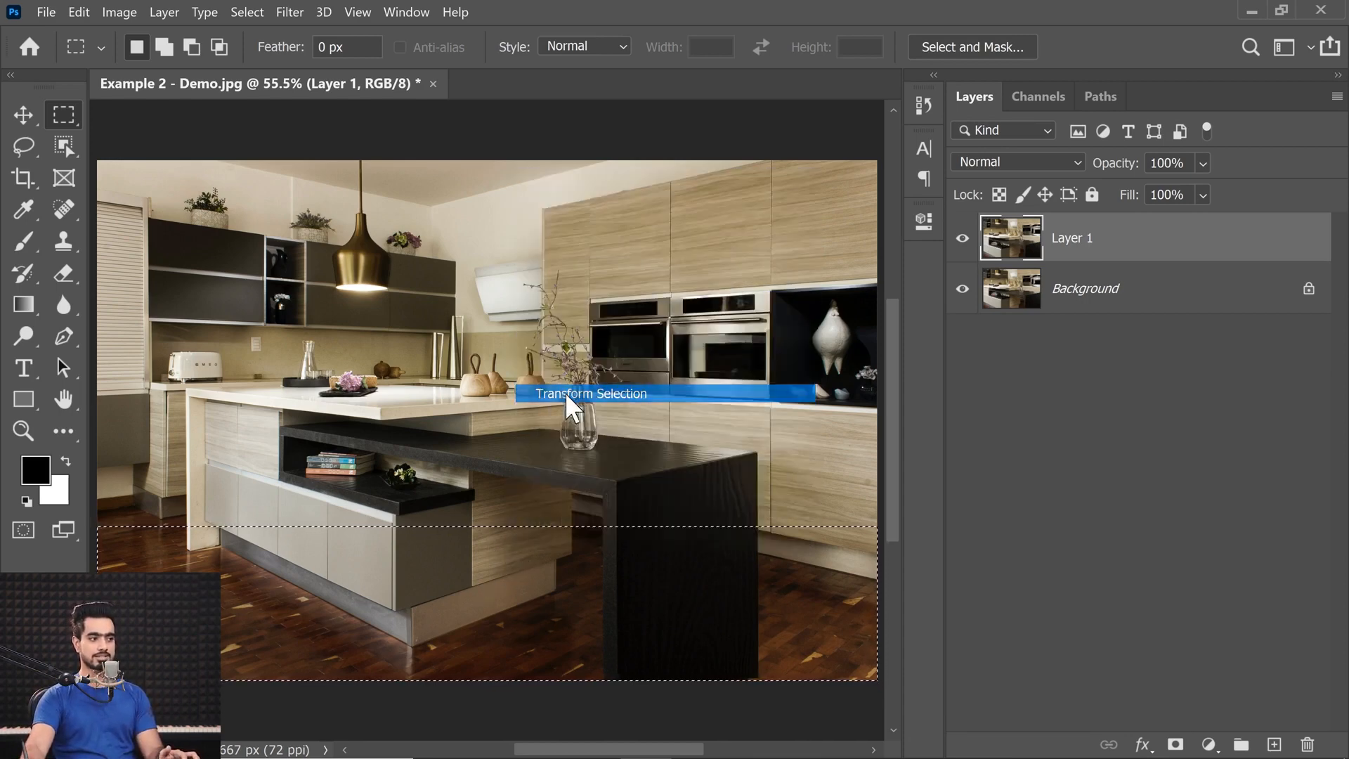
{"action": "left_click_drag", "start_coordinate": [487, 529], "coordinate": [489, 537]}
{"action": "key", "text": "ctrl+z"}
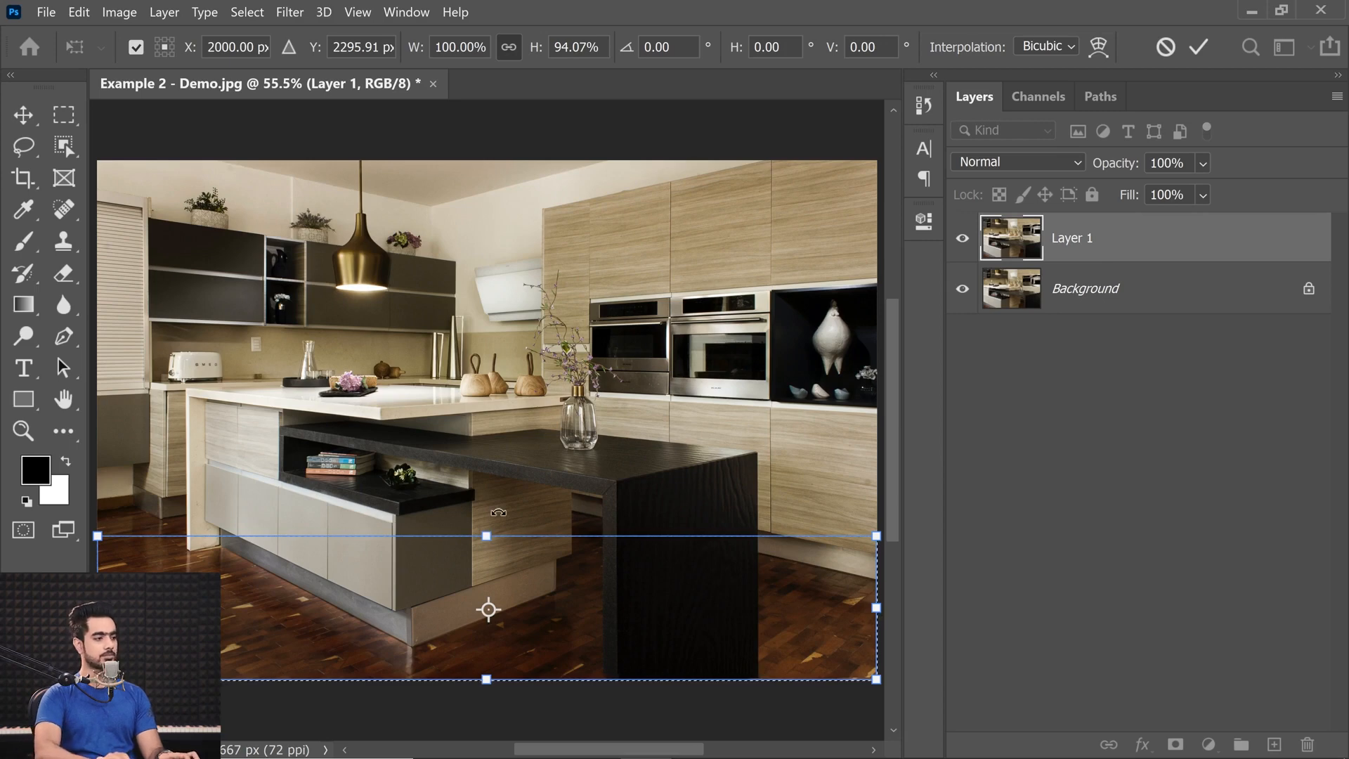
{"action": "key", "text": "Return"}
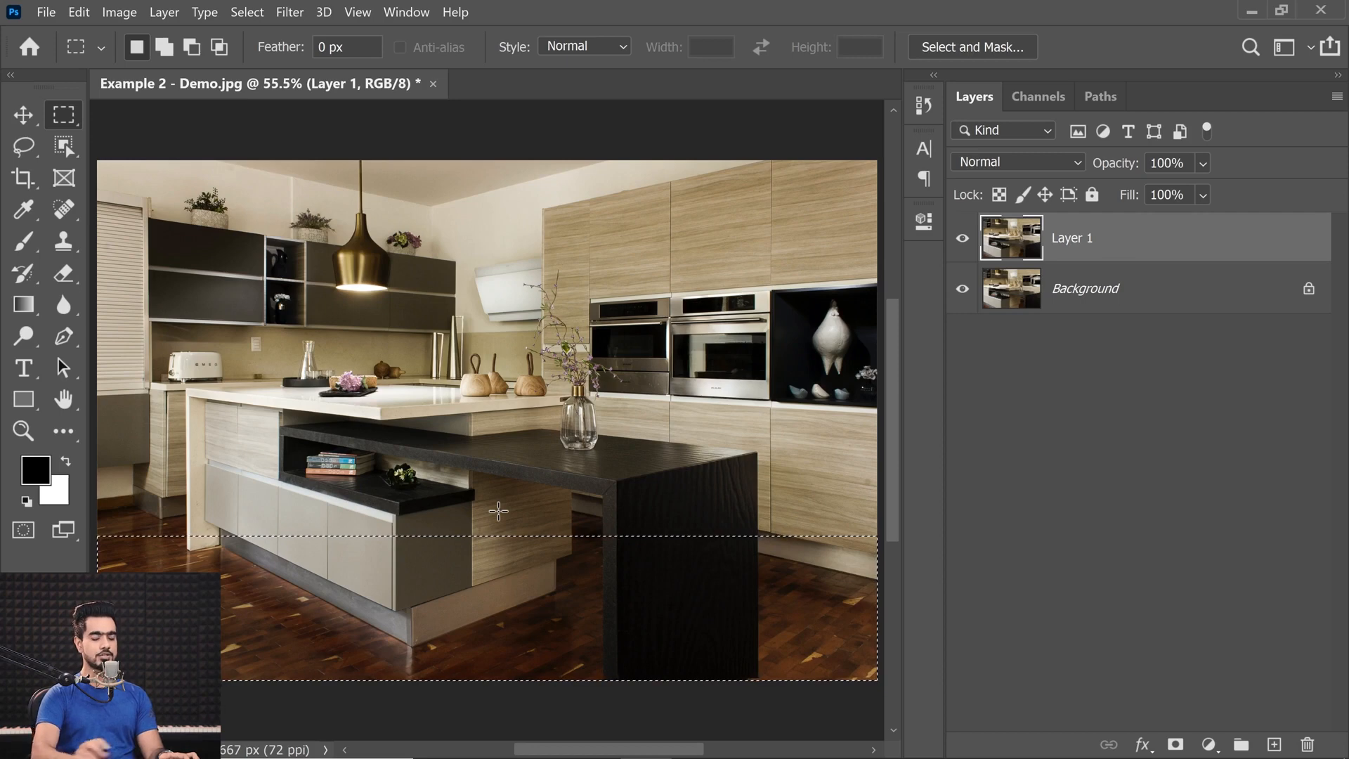
Mask Layer 1 to the selected strip and try a Gaussian Blur of 95.6 pixels on its image.
{"action": "left_click", "coordinate": [1176, 745]}
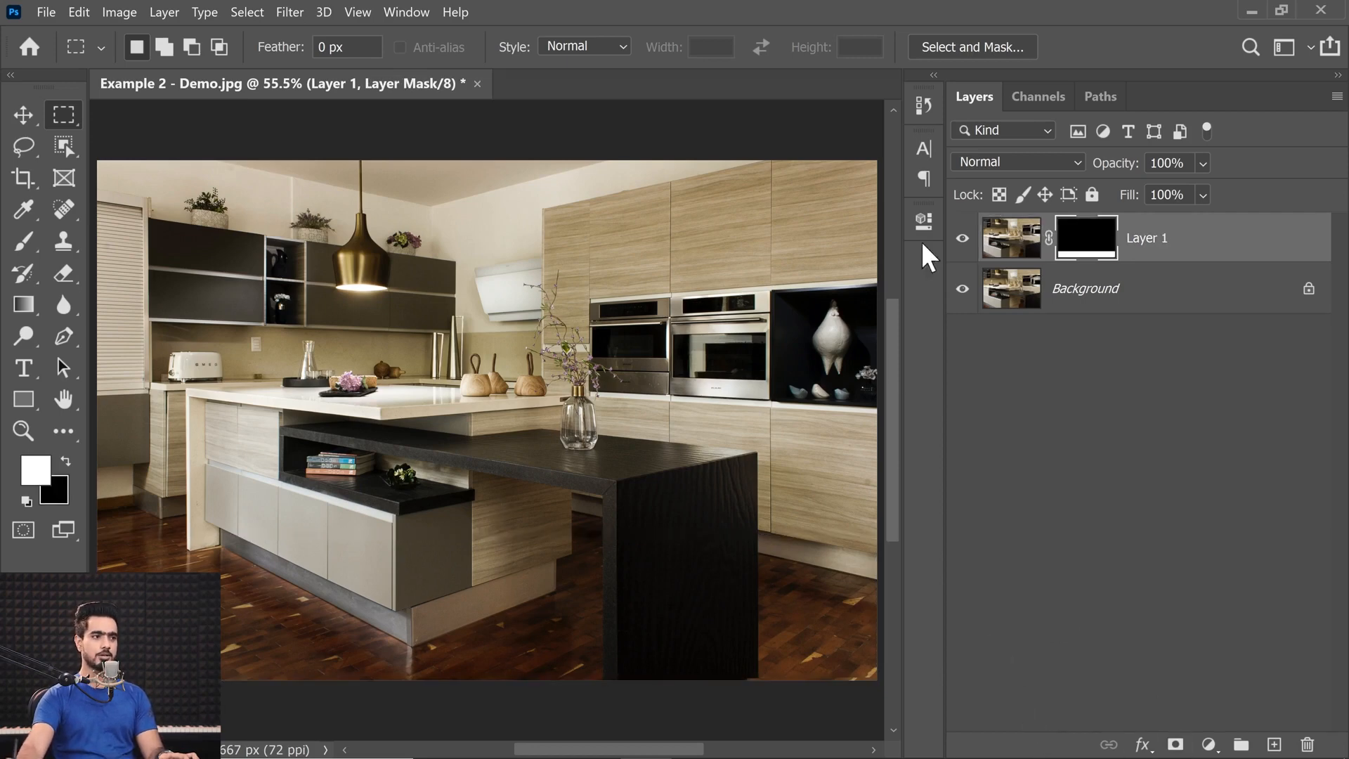
{"action": "left_click", "coordinate": [1029, 251]}
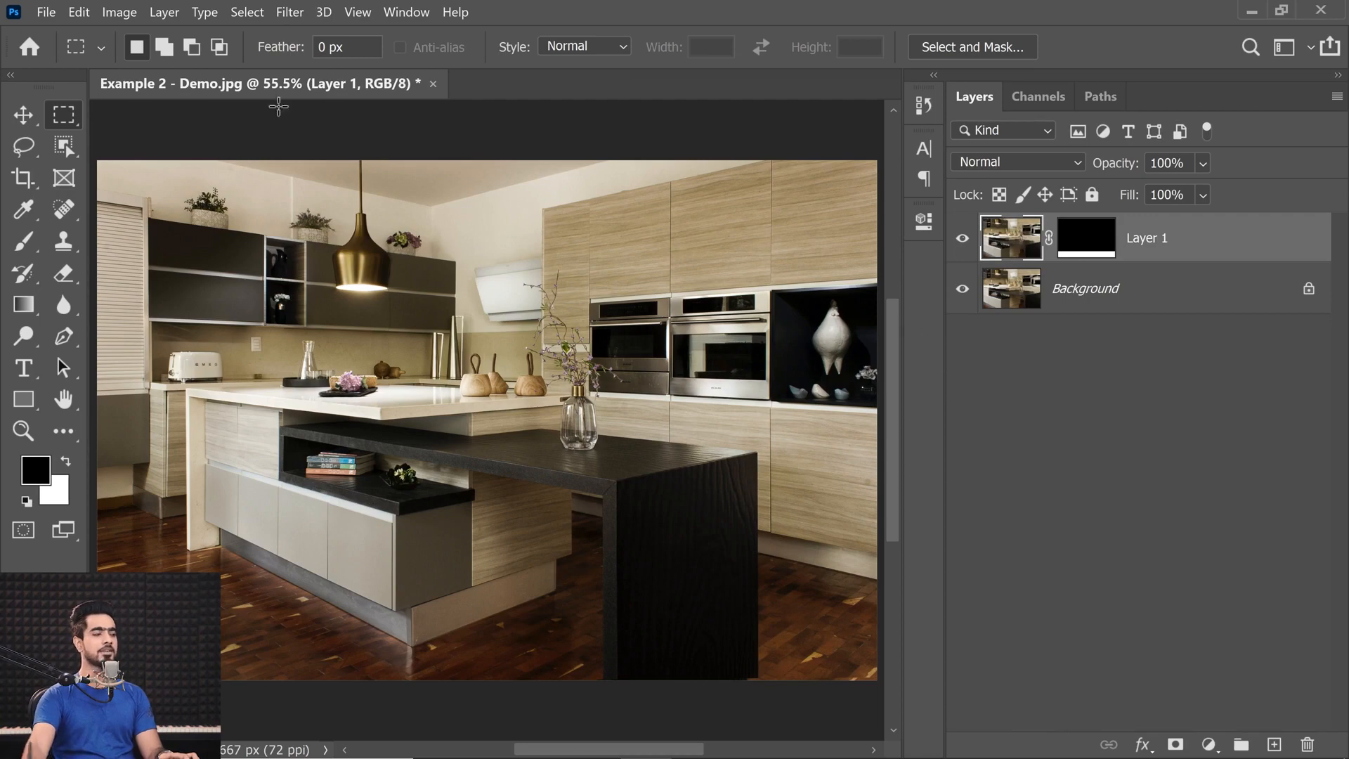
{"action": "left_click", "coordinate": [287, 13]}
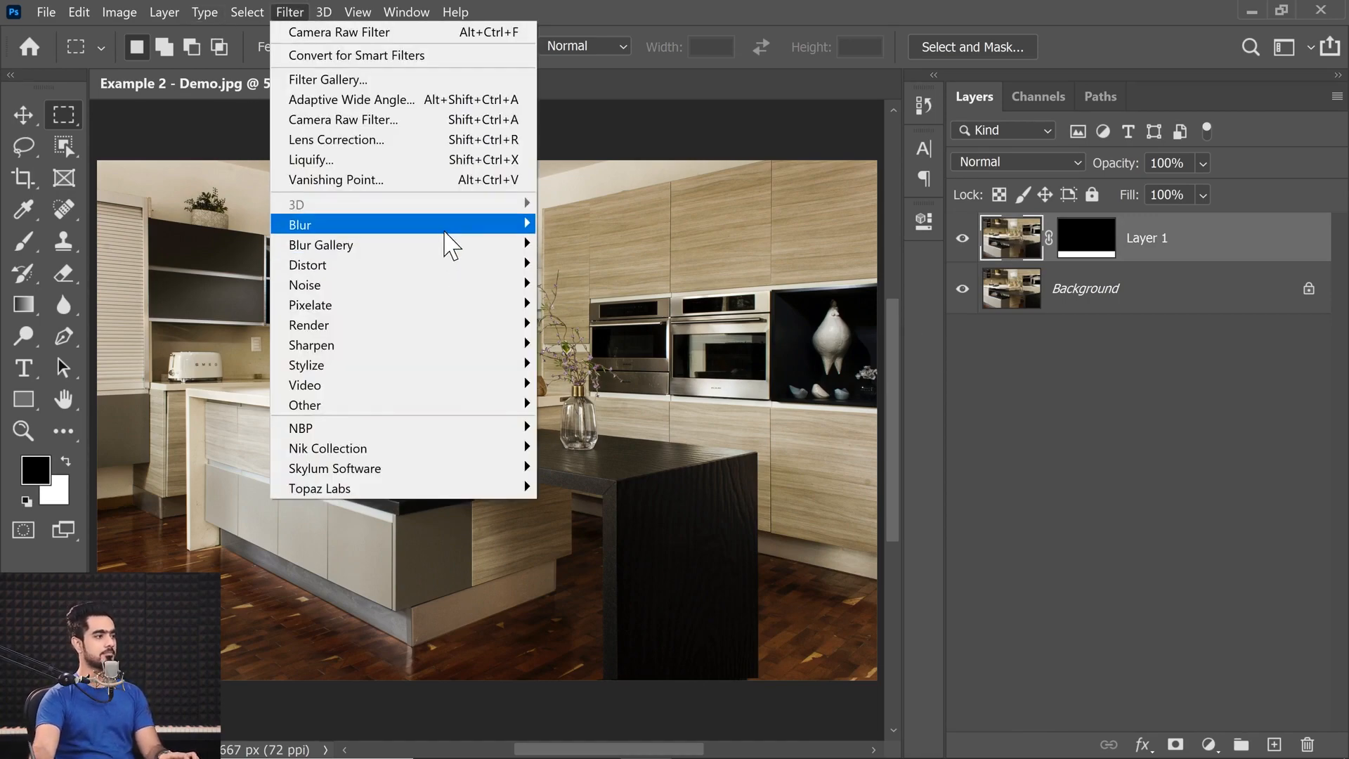
{"action": "mouse_move", "coordinate": [447, 226]}
{"action": "left_click", "coordinate": [579, 303]}
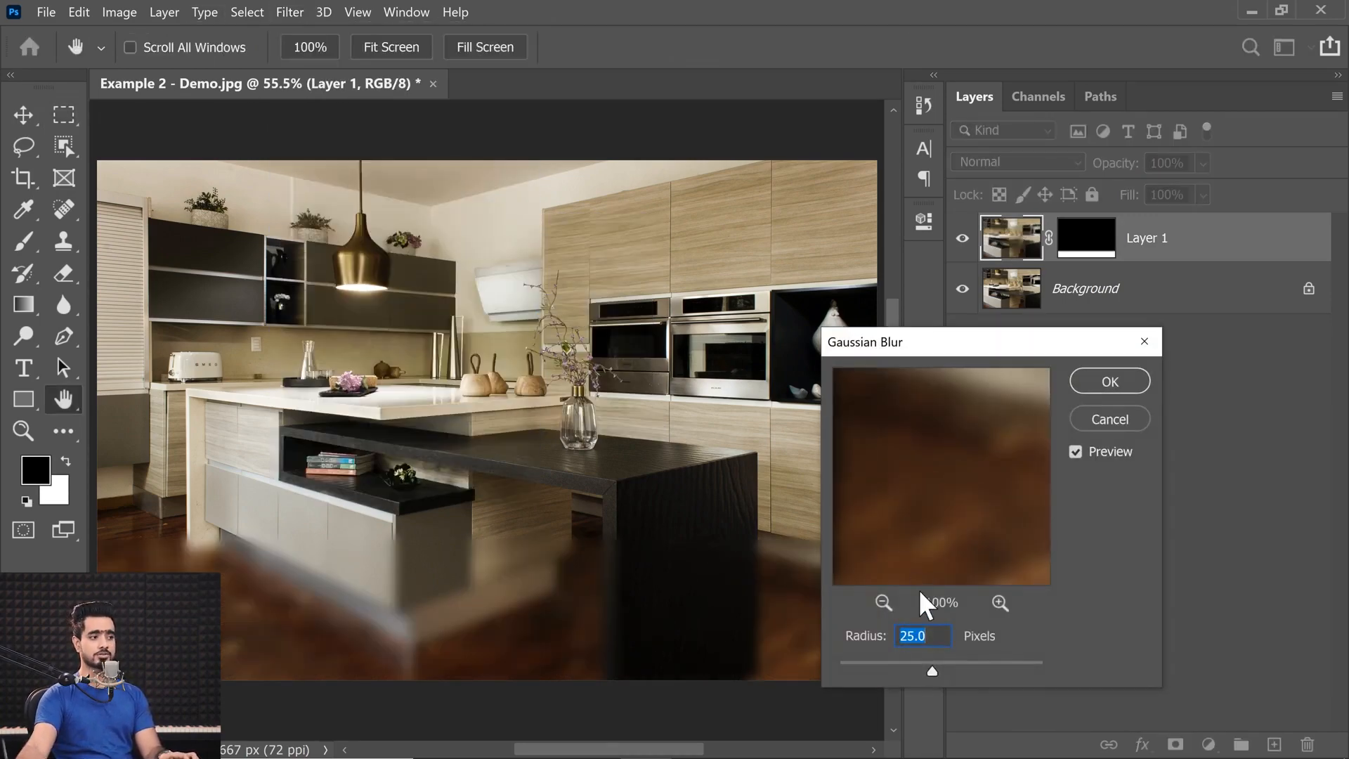
{"action": "left_click", "coordinate": [968, 662]}
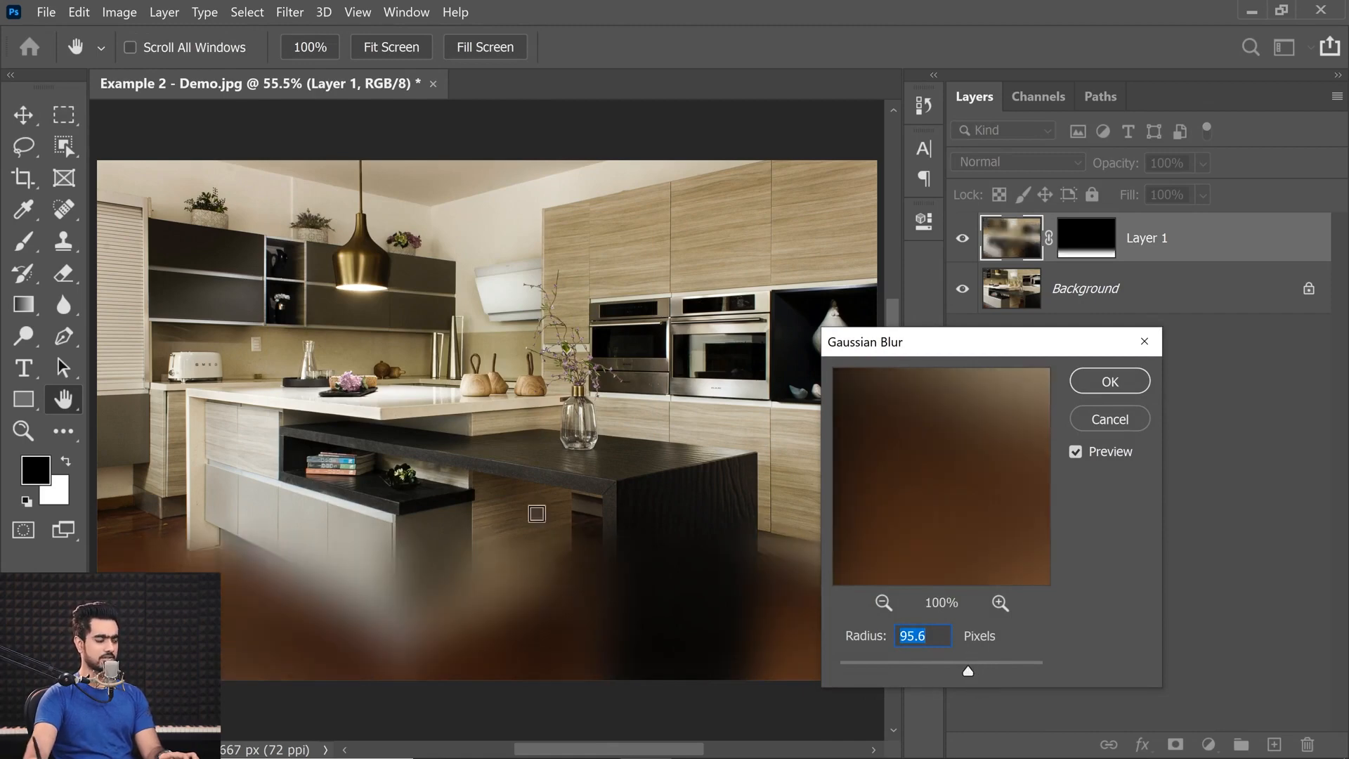
{"action": "left_click", "coordinate": [1094, 418]}
{"action": "key", "text": "m"}
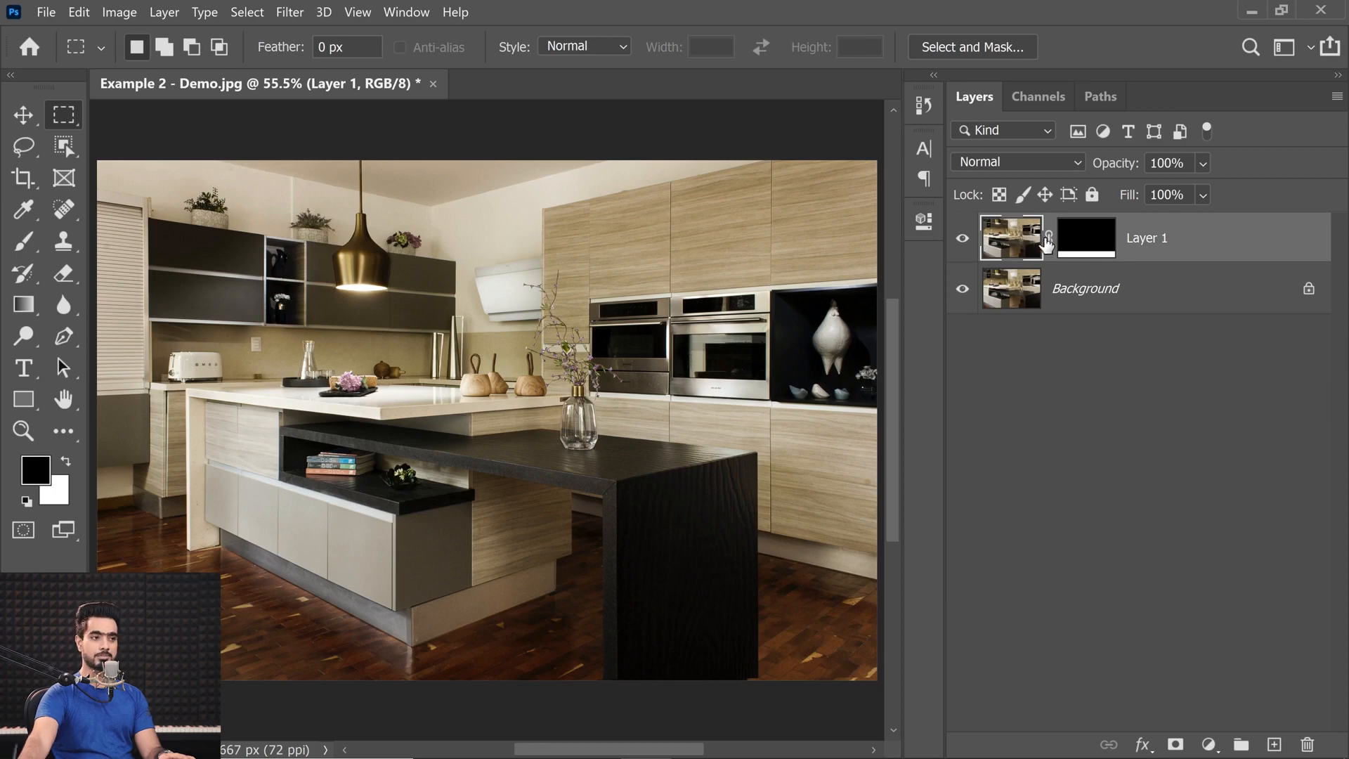
Try a 133-pixel Gaussian Blur on Layer 1 with its mask unlinked, and undo the layer mask.
{"action": "left_click", "coordinate": [283, 14]}
{"action": "mouse_move", "coordinate": [413, 224]}
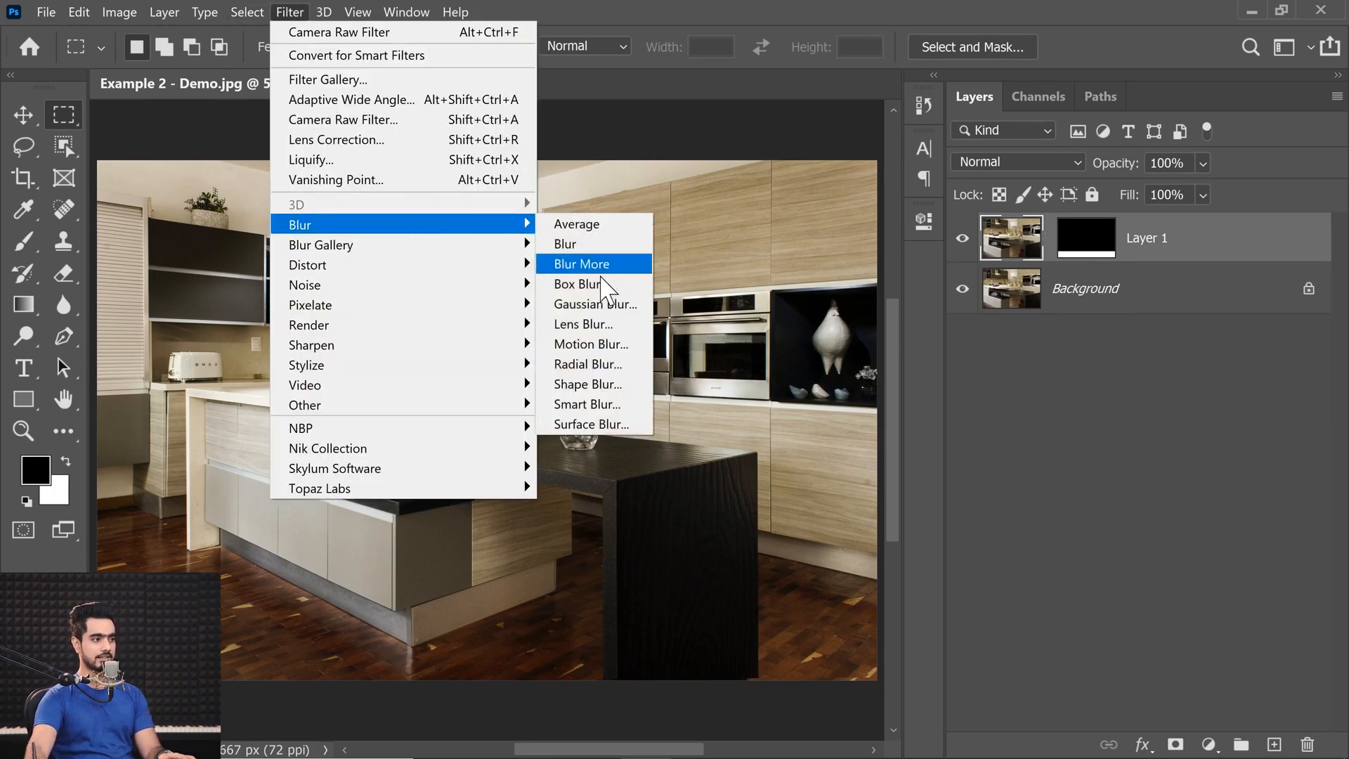
{"action": "left_click", "coordinate": [582, 304]}
{"action": "left_click_drag", "start_coordinate": [967, 665], "coordinate": [980, 662]}
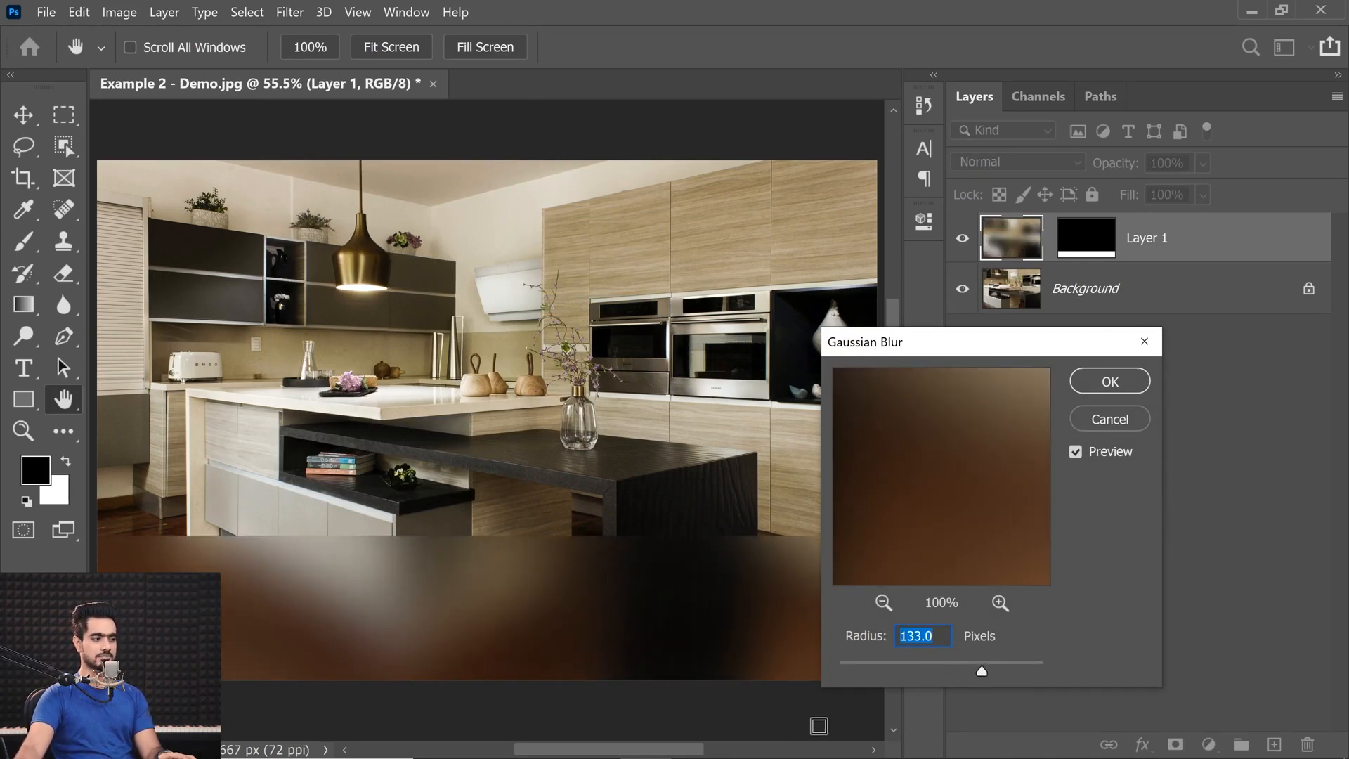
{"action": "left_click", "coordinate": [1109, 419]}
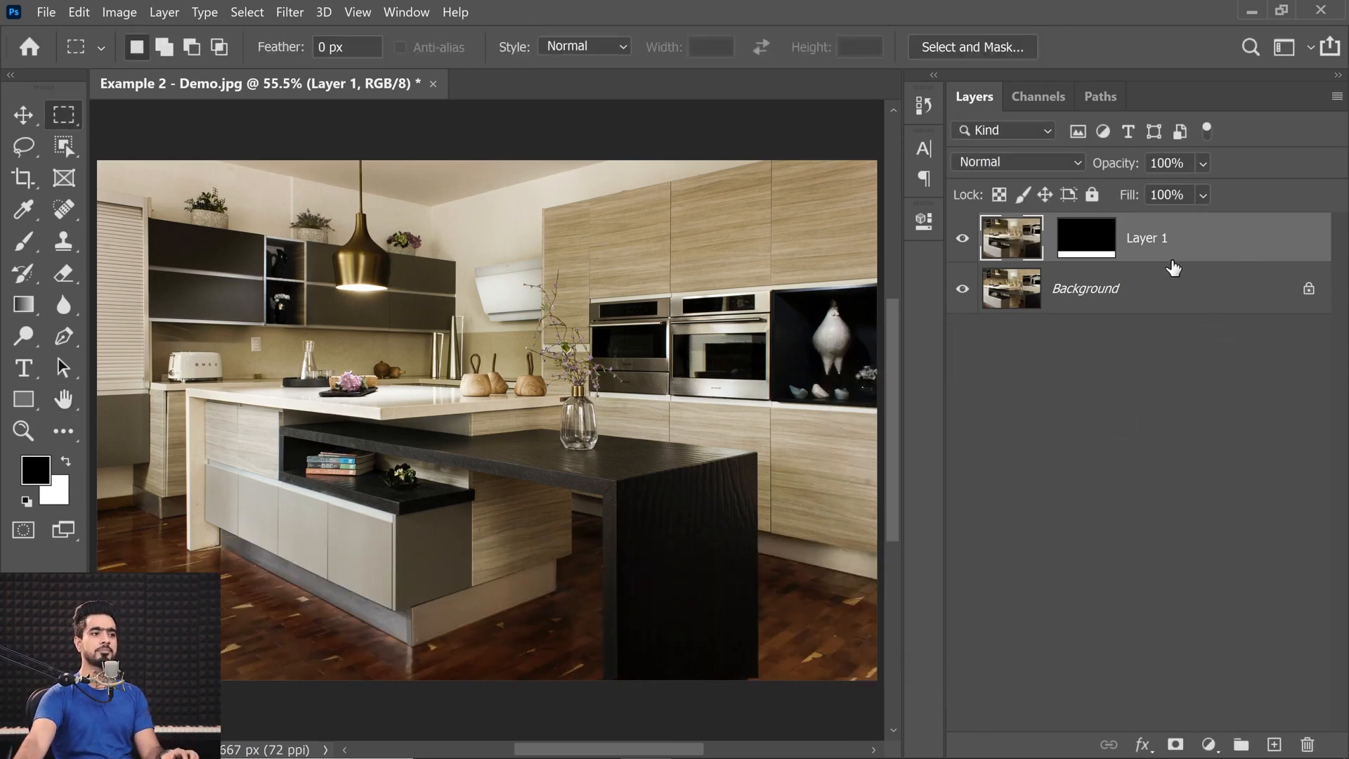
{"action": "key", "text": "ctrl+z"}
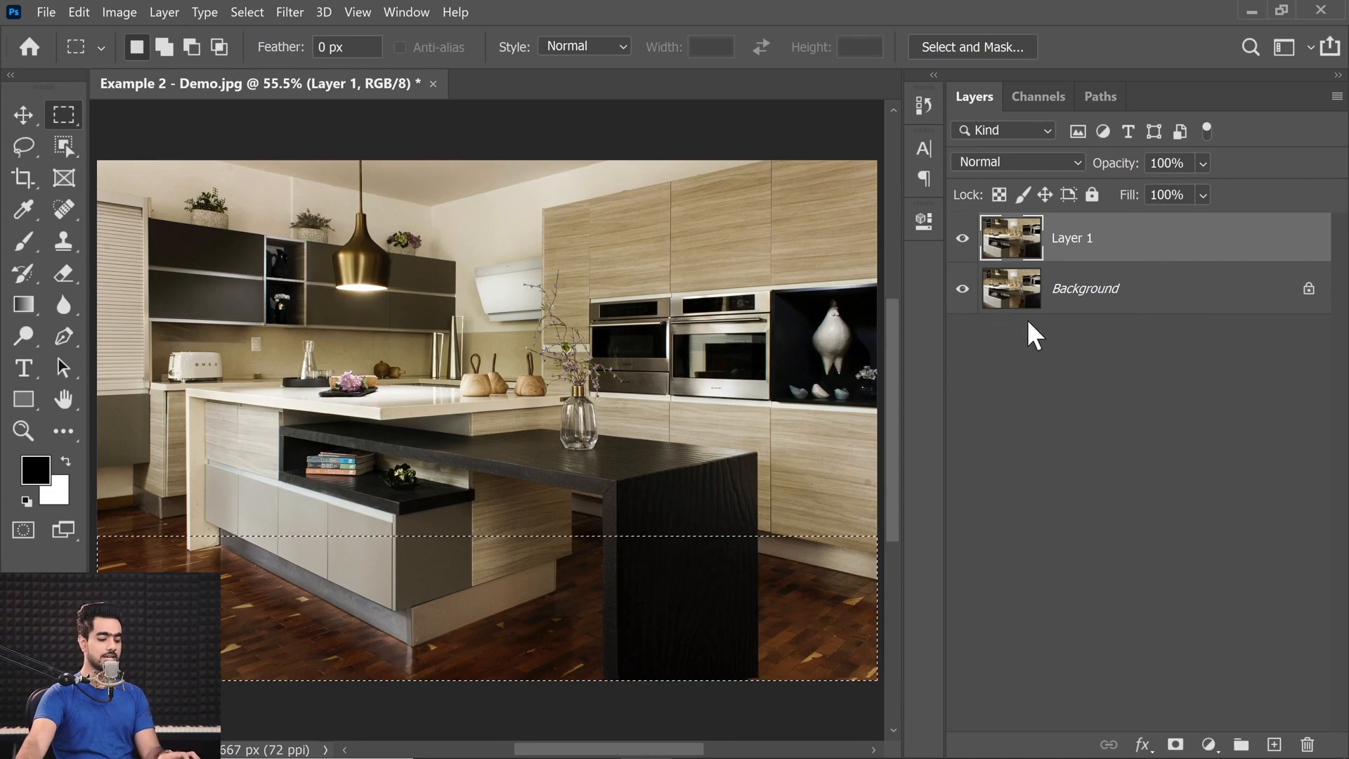
Convert Layer 1 to a smart object and apply a Gaussian Blur of 48.4 pixels.
{"action": "right_click", "coordinate": [1132, 242]}
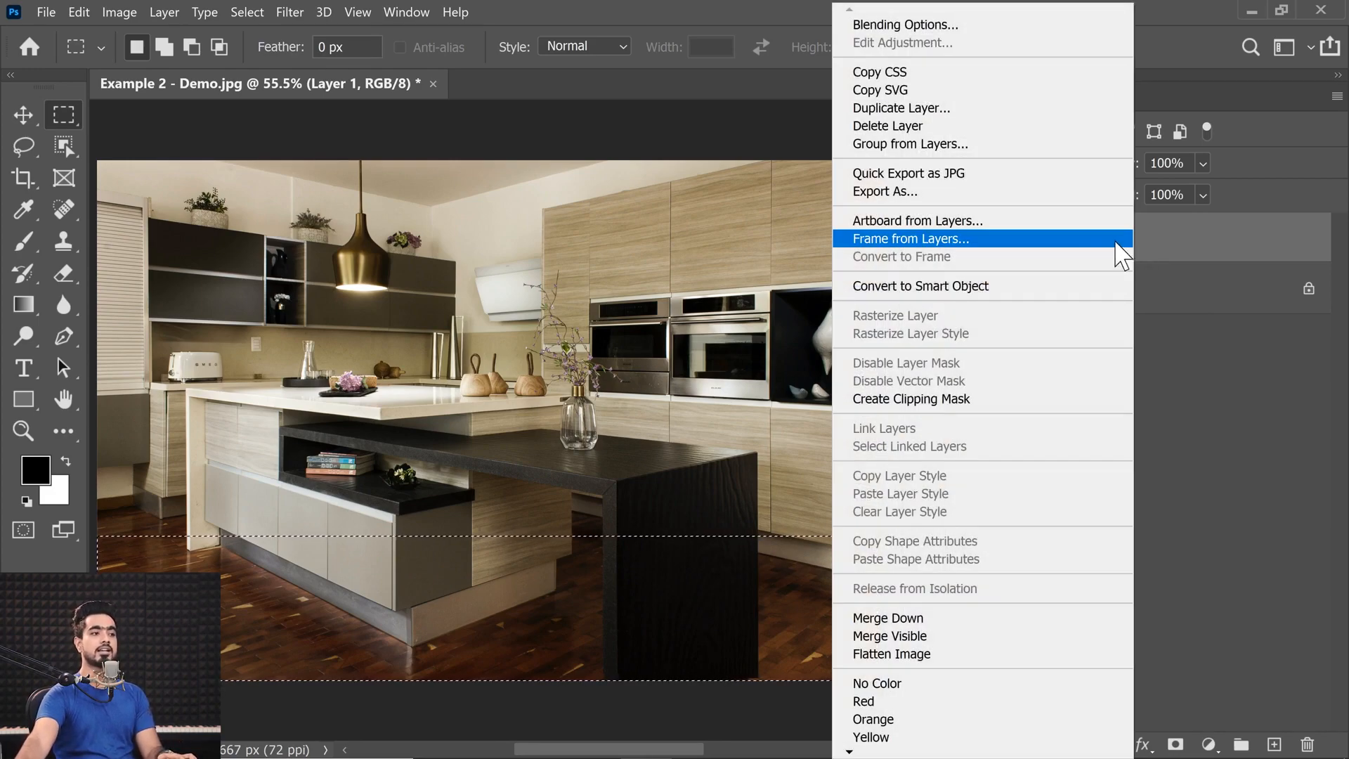
{"action": "left_click", "coordinate": [1047, 288]}
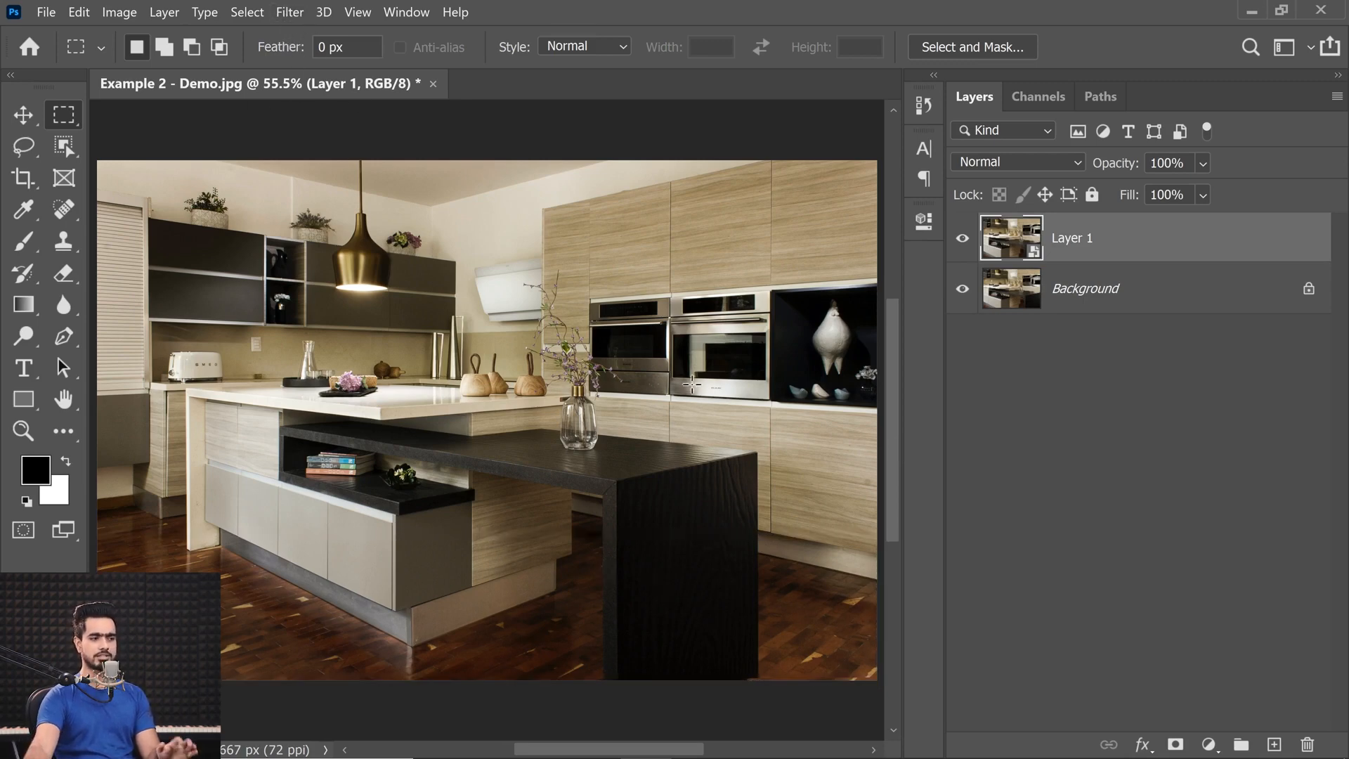
{"action": "left_click", "coordinate": [291, 11]}
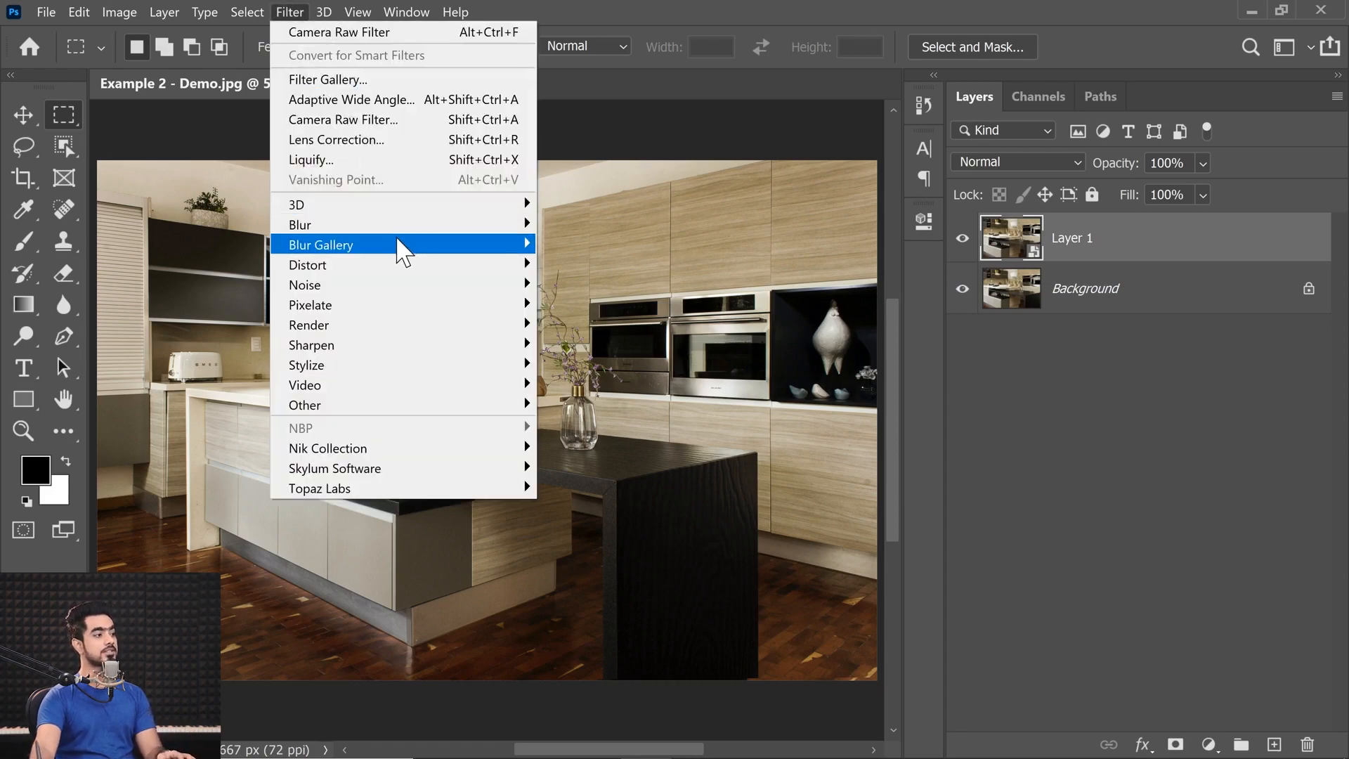
{"action": "mouse_move", "coordinate": [403, 225]}
{"action": "left_click", "coordinate": [597, 304]}
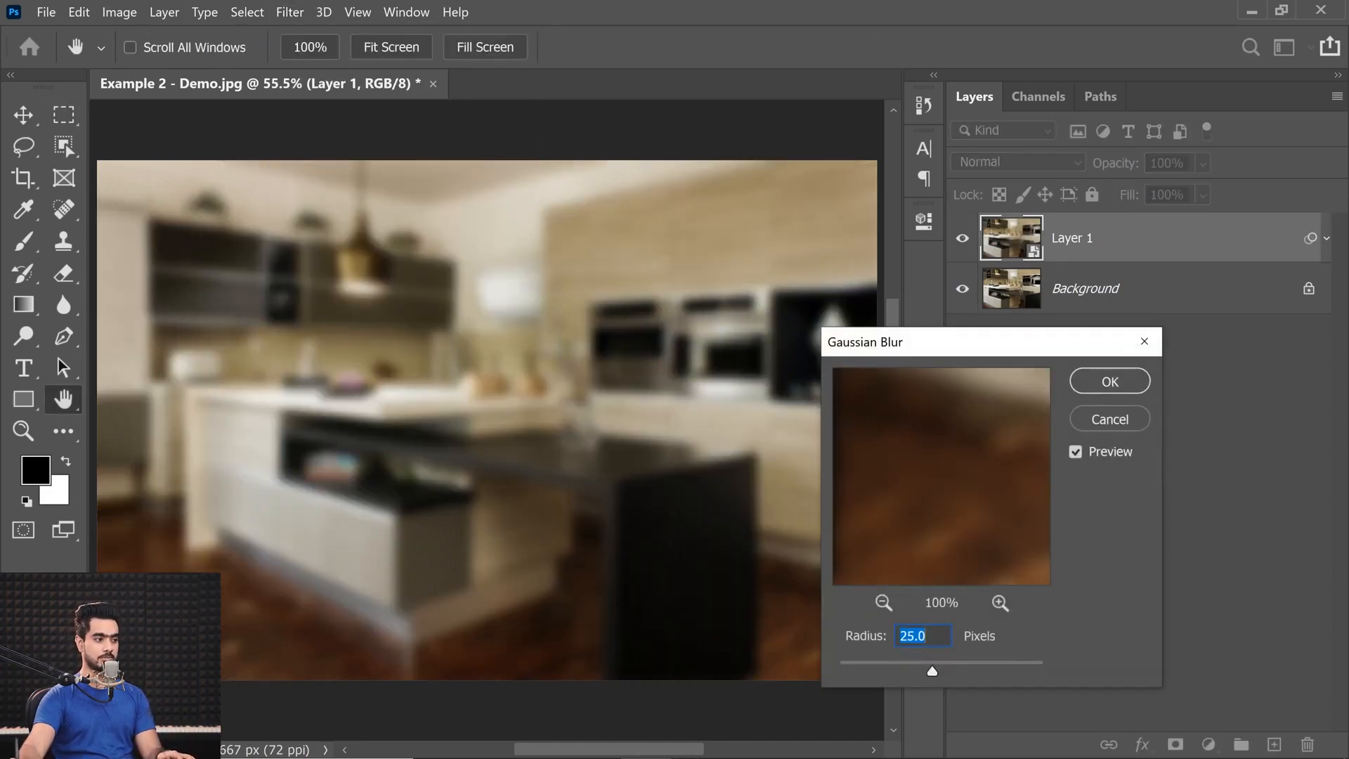
{"action": "left_click_drag", "start_coordinate": [937, 668], "coordinate": [956, 665]}
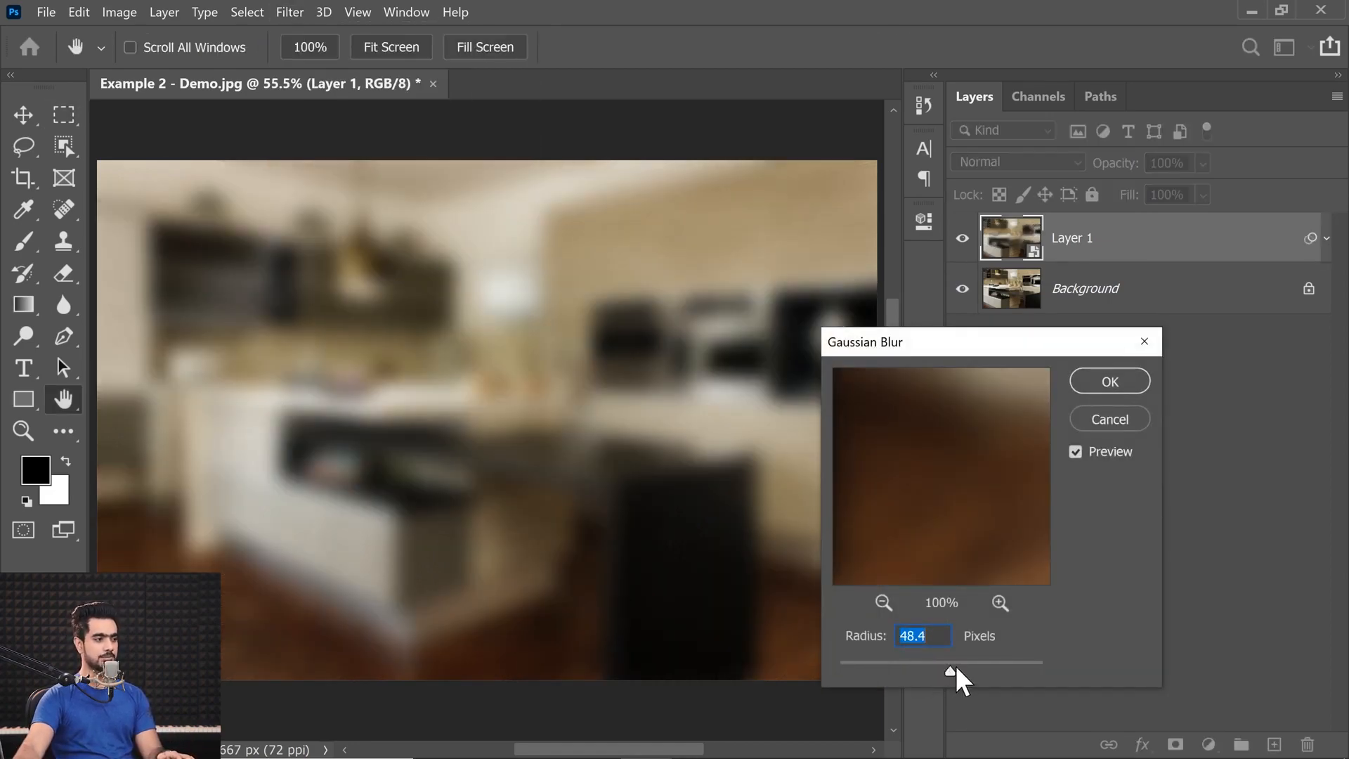
{"action": "left_click", "coordinate": [1109, 385]}
Marquee-select a full-width strip across the lower part of the kitchen and mask Layer 1 to it.
{"action": "left_click_drag", "start_coordinate": [97, 528], "coordinate": [903, 707]}
{"action": "left_click_drag", "start_coordinate": [517, 632], "coordinate": [518, 634]}
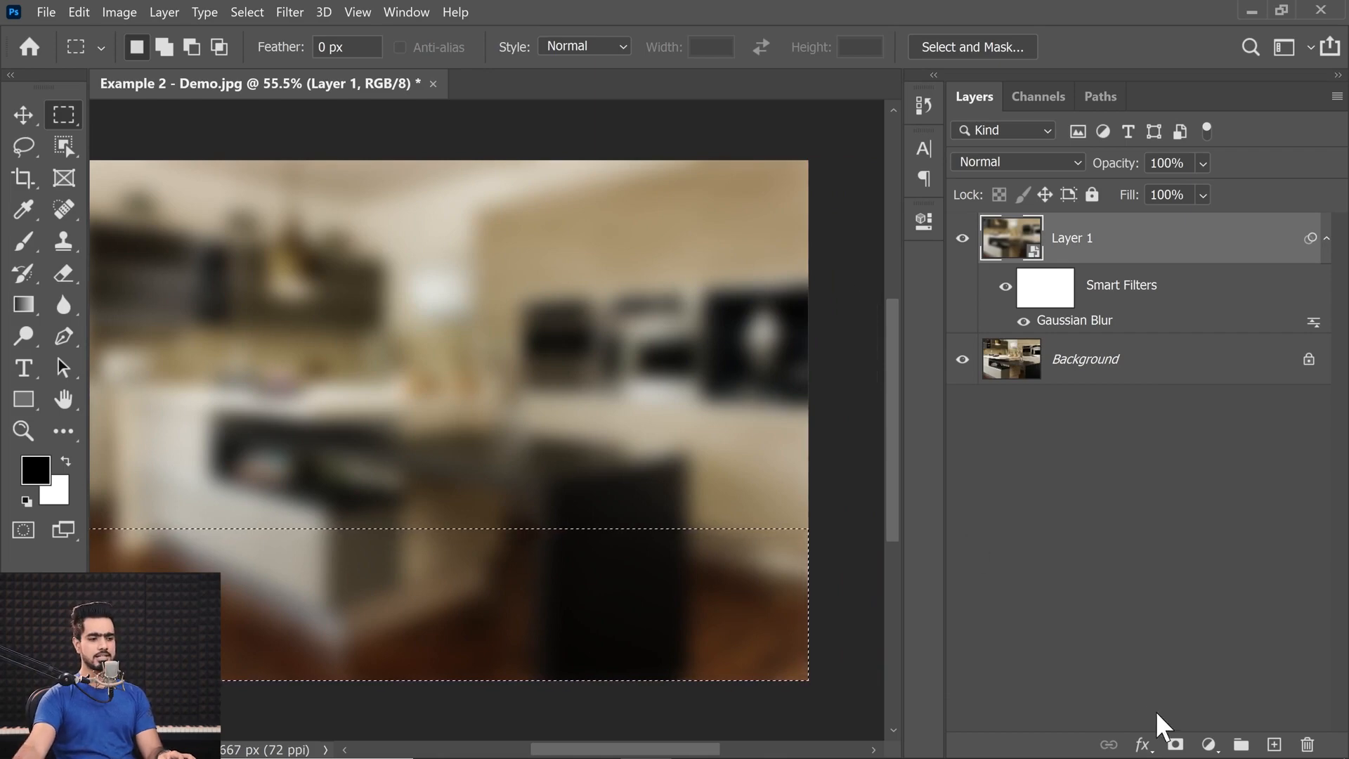
{"action": "left_click", "coordinate": [1175, 744]}
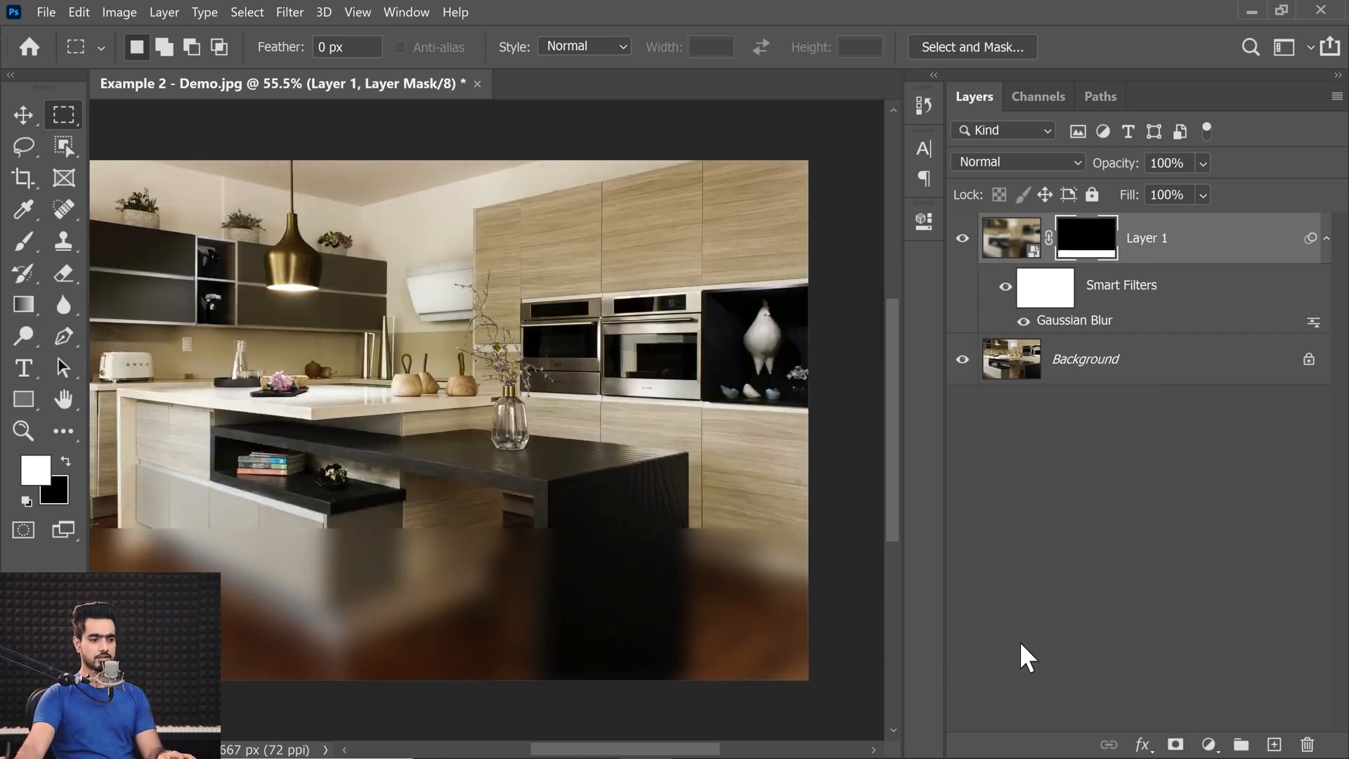
{"action": "key", "text": "ctrl+minus"}
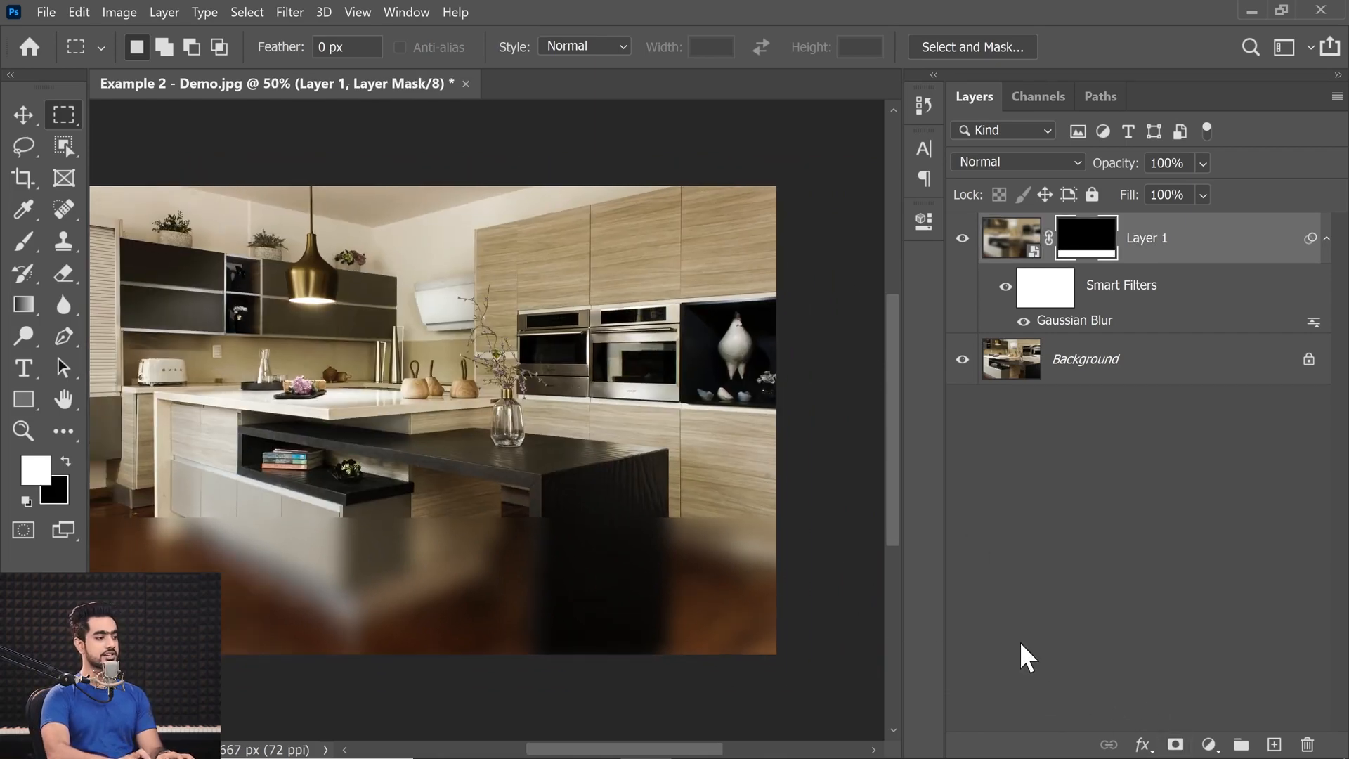
{"action": "key", "text": "ctrl+0"}
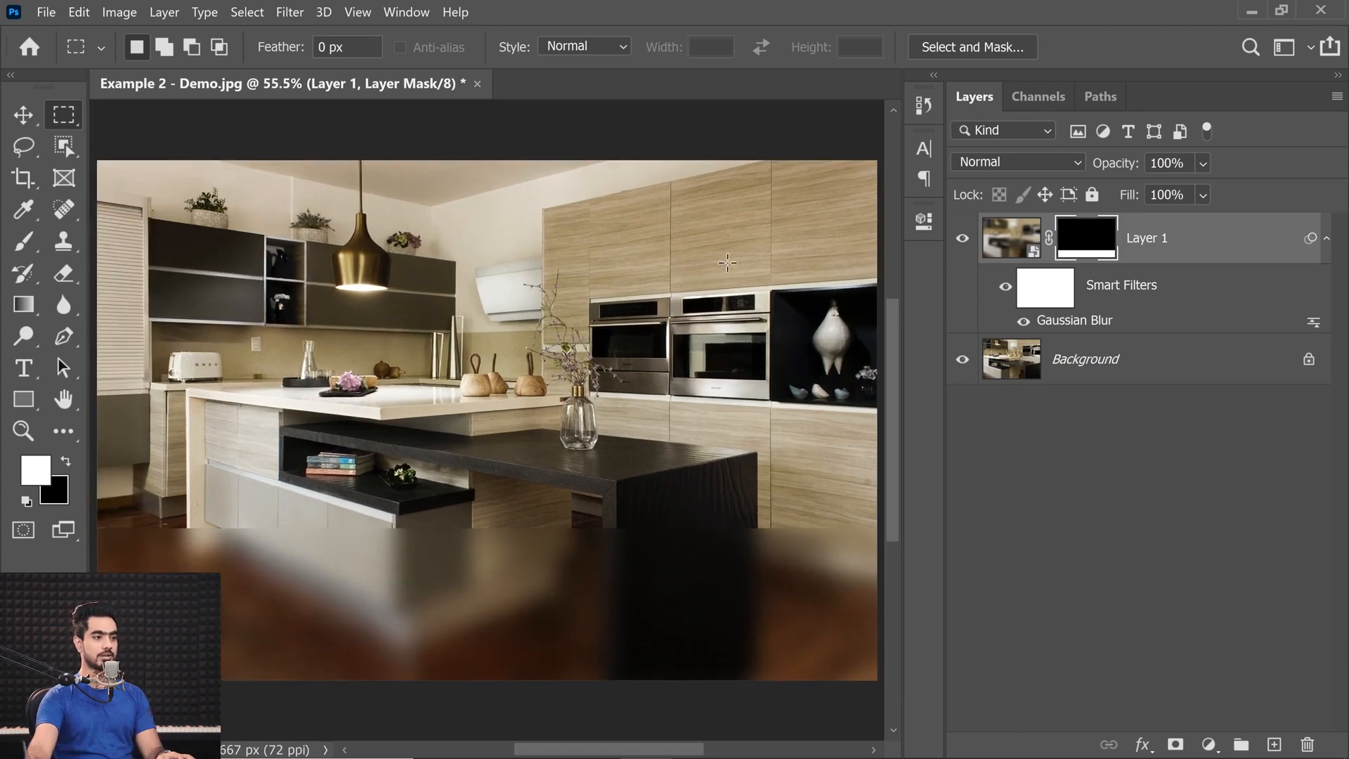
Set the radius of Layer 1's Gaussian Blur smart filter to 40 pixels.
{"action": "double_click", "coordinate": [1068, 323]}
{"action": "mouse_move", "coordinate": [948, 666]}
{"action": "left_mouse_down"}
{"action": "mouse_move", "coordinate": [908, 666]}
{"action": "mouse_move", "coordinate": [960, 661]}
{"action": "mouse_move", "coordinate": [947, 665]}
{"action": "left_mouse_up"}
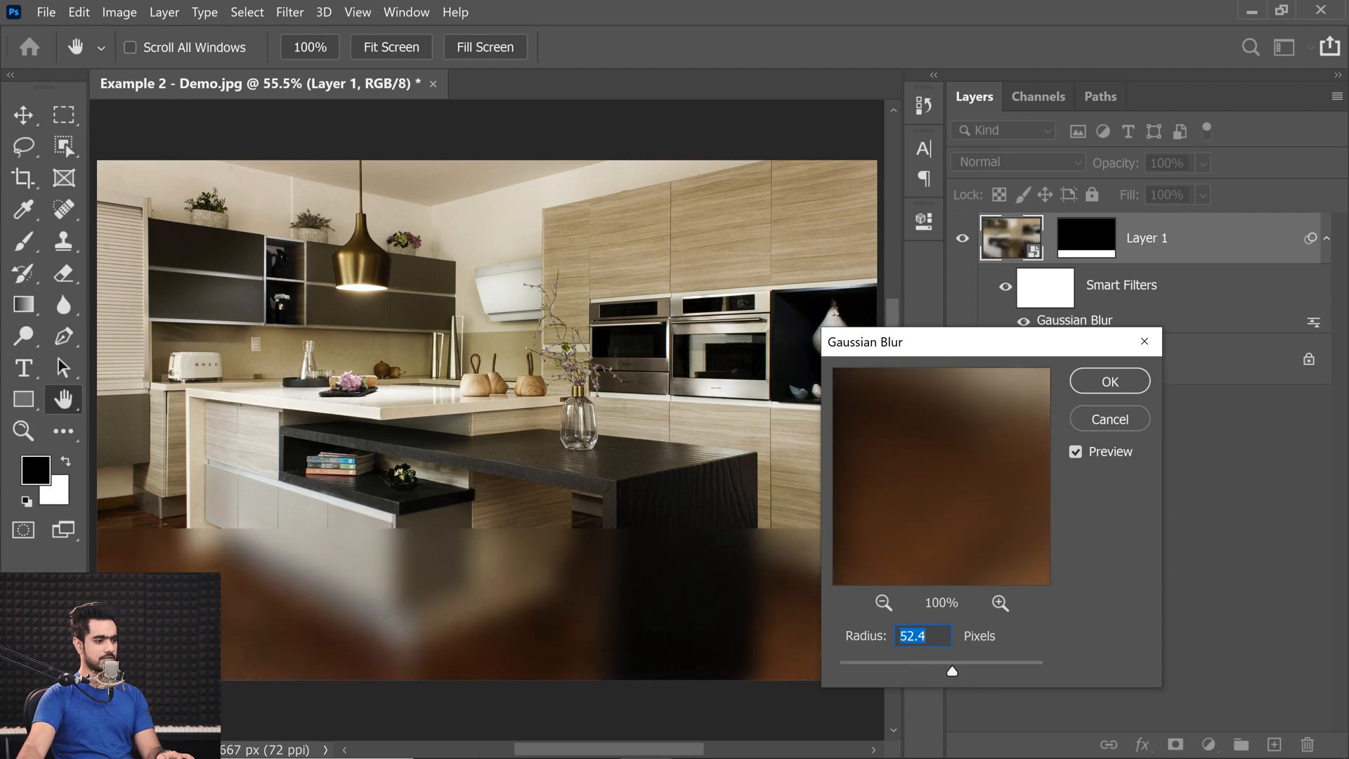
{"action": "type", "text": "40"}
{"action": "key", "text": "Return"}
{"action": "key", "text": "m"}
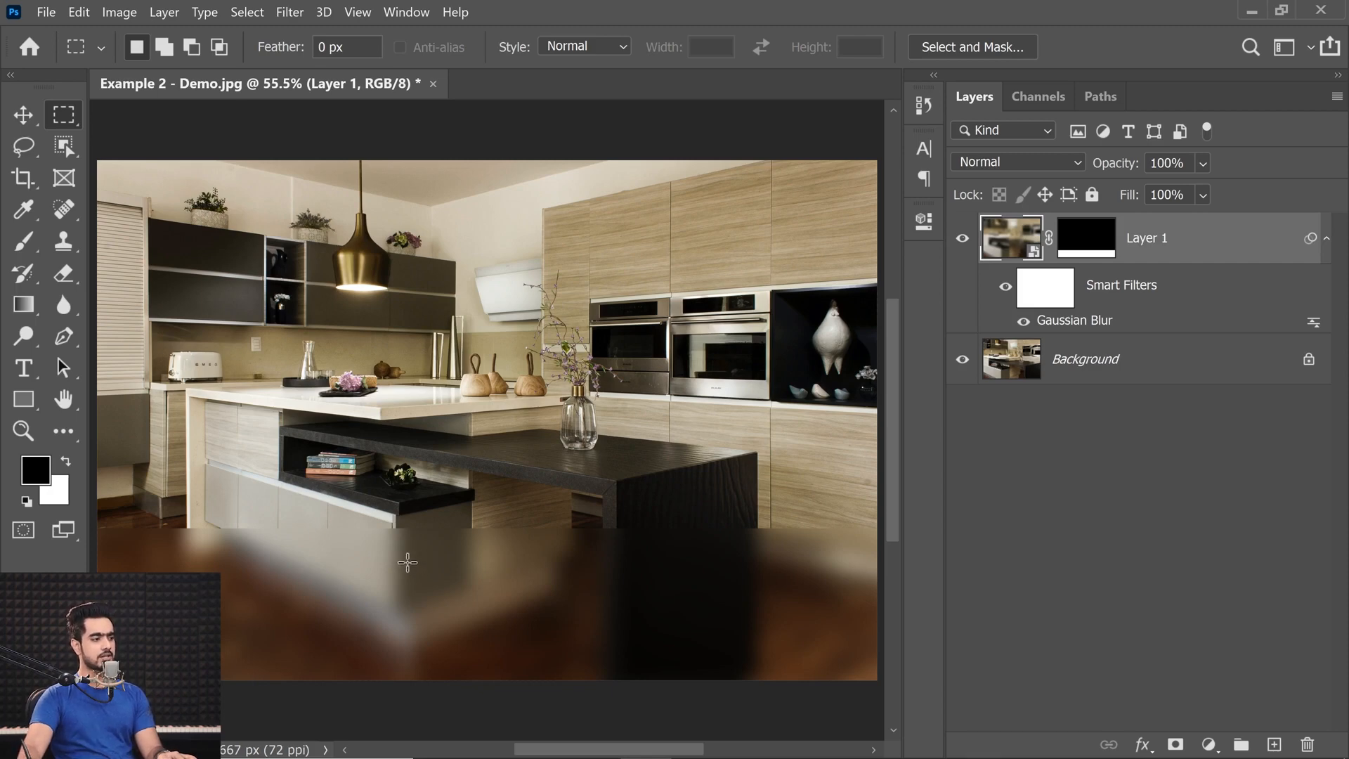
Add a Curves adjustment clipped to Layer 1 and raise its black point to fade the blurred strip's shadows.
{"action": "left_click", "coordinate": [1208, 744]}
{"action": "left_click", "coordinate": [1206, 478]}
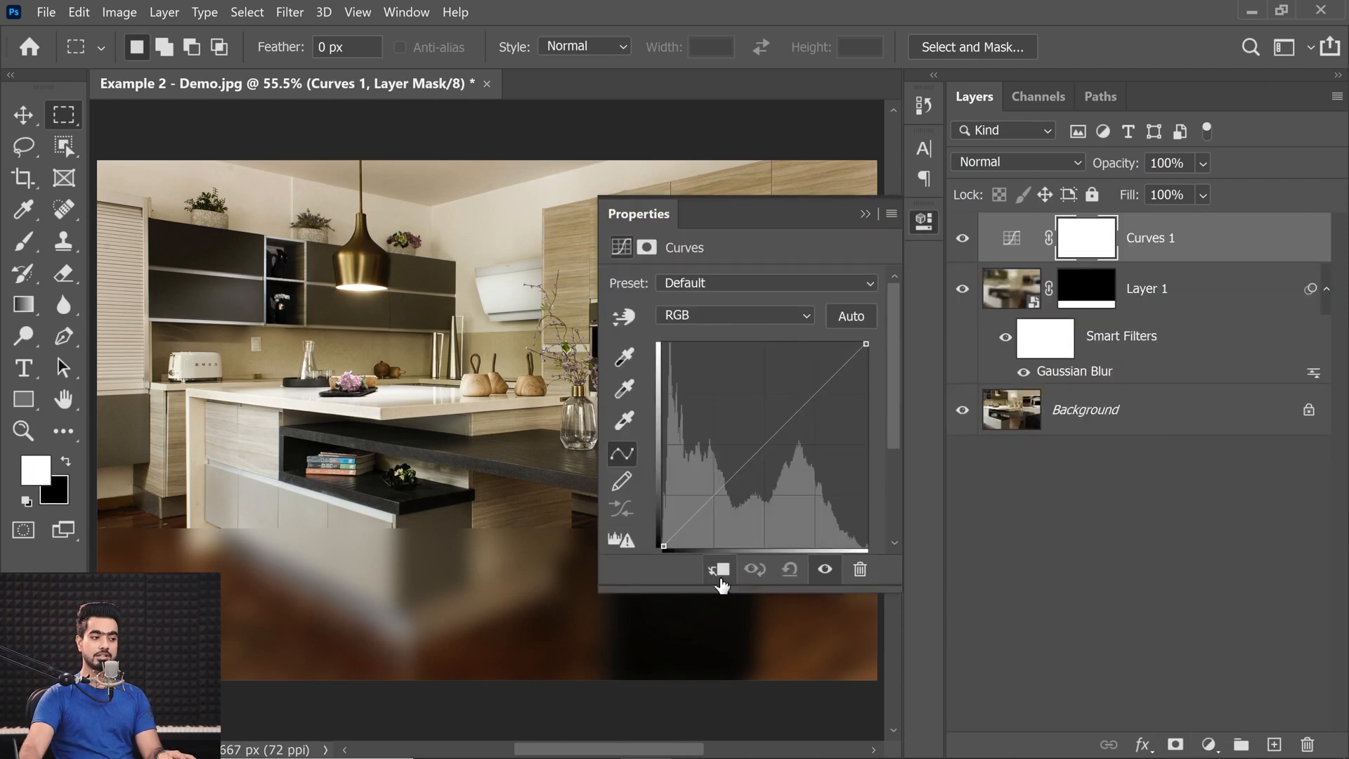
{"action": "left_click", "coordinate": [718, 570]}
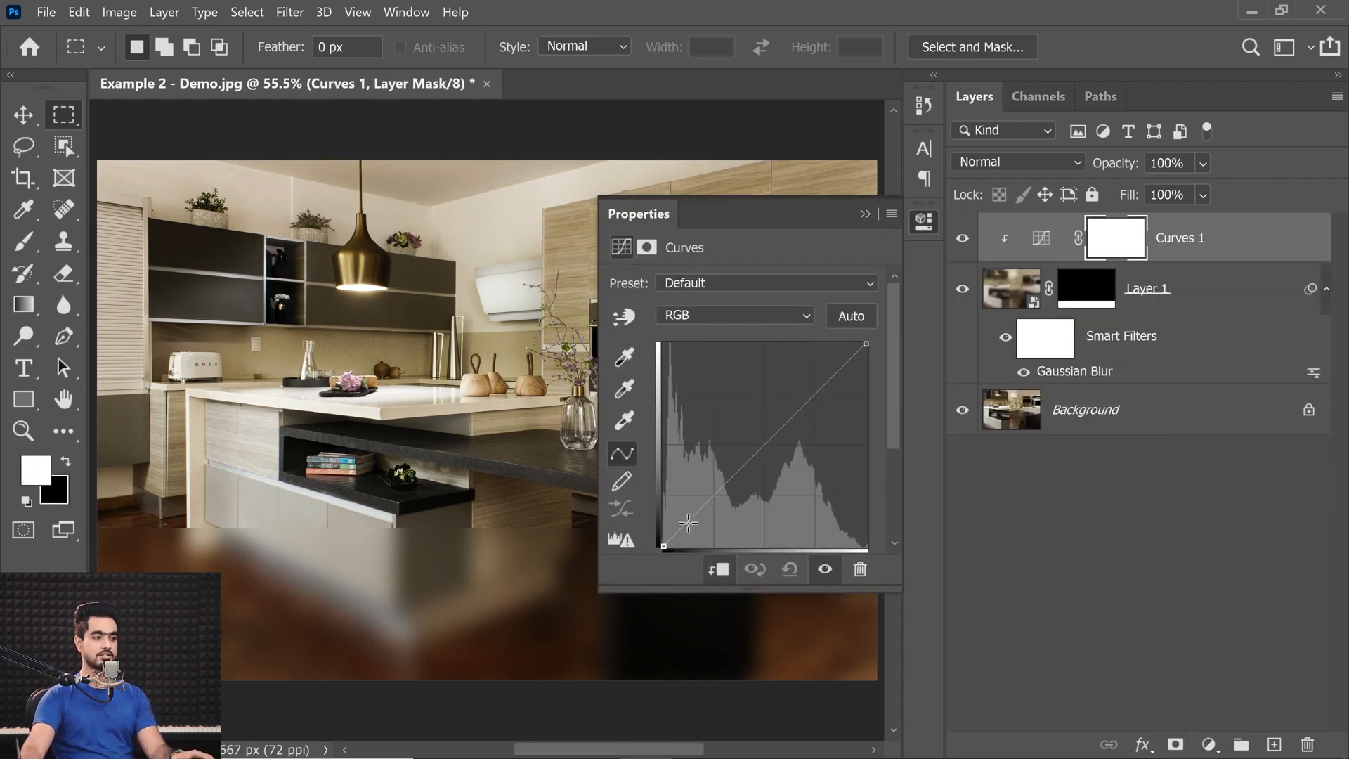
{"action": "left_click_drag", "start_coordinate": [662, 546], "coordinate": [664, 504]}
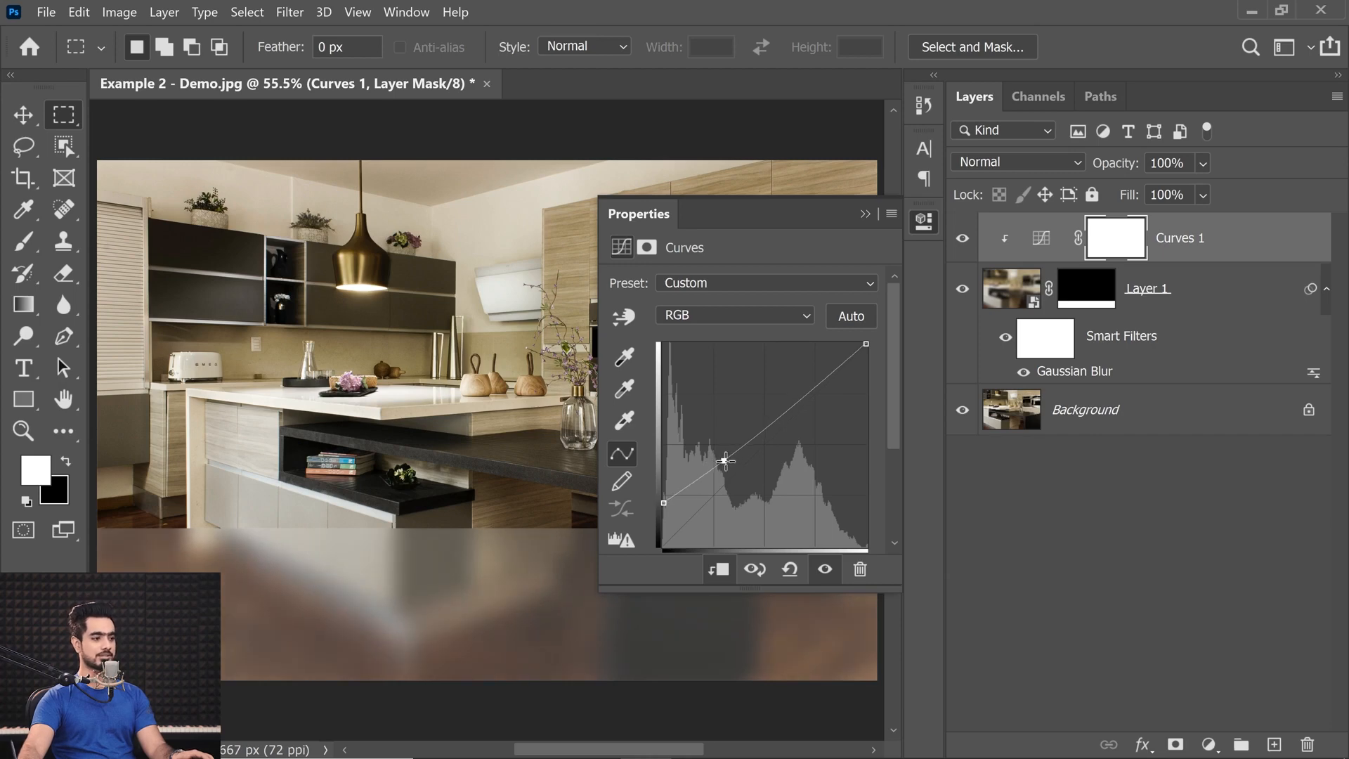
Undo the last Curves change and raise the Curves 1 black point slightly more to fade the strip's shadows further.
{"action": "key", "text": "ctrl+z"}
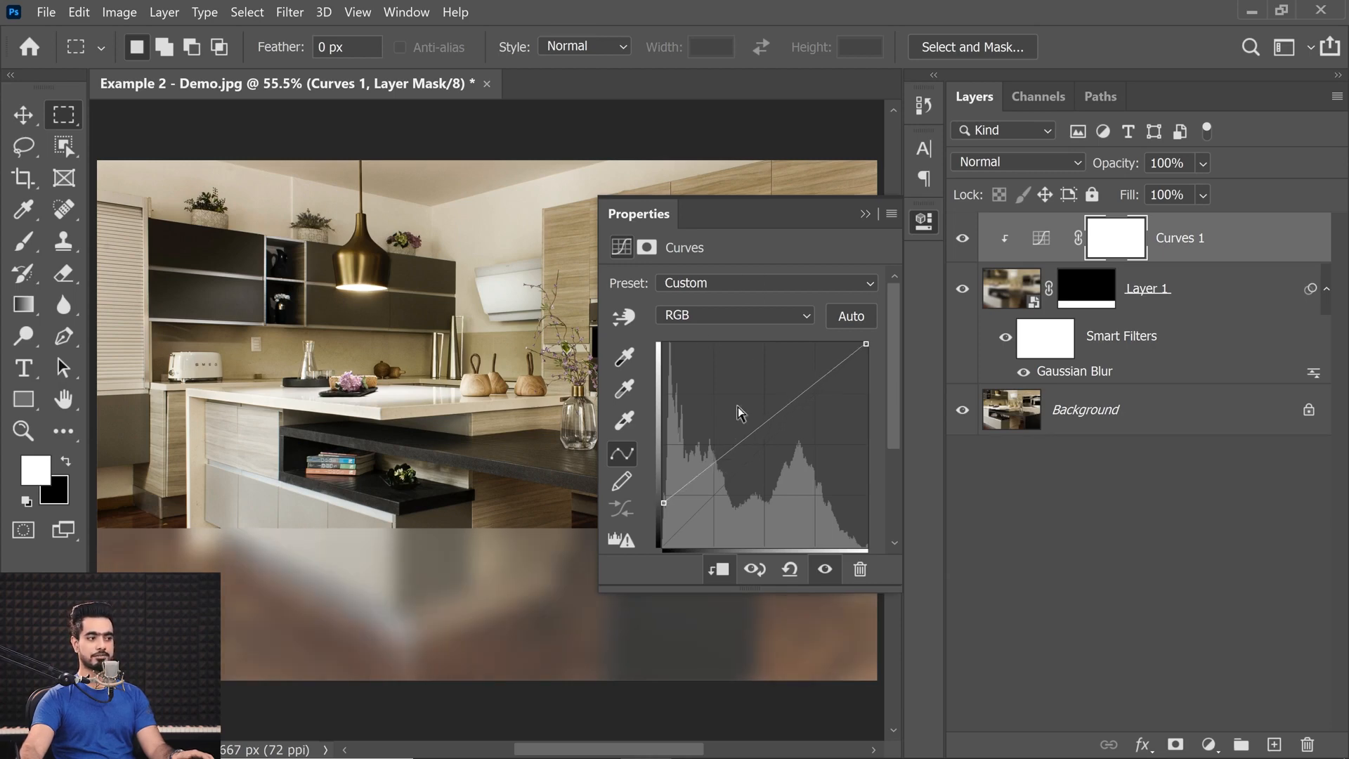
{"action": "left_click_drag", "start_coordinate": [660, 503], "coordinate": [654, 498]}
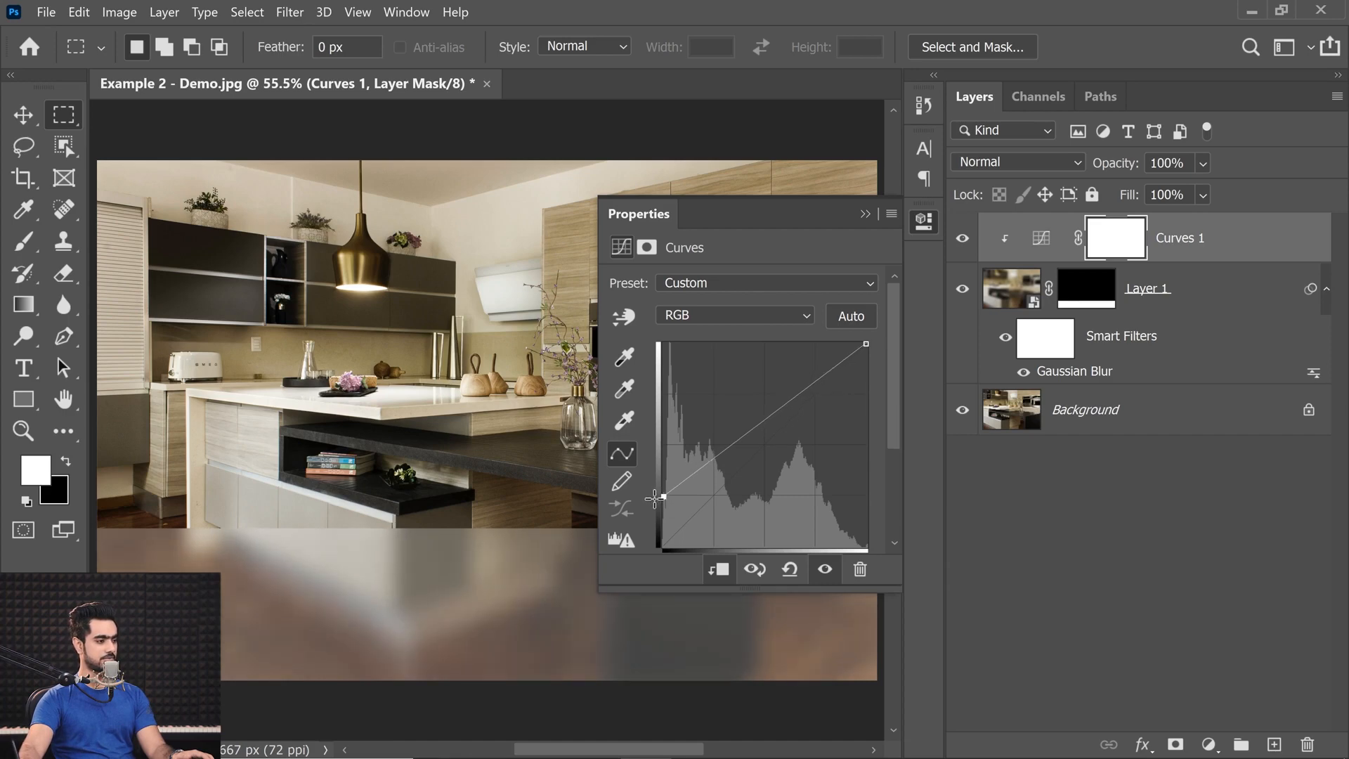
{"action": "left_click", "coordinate": [866, 213]}
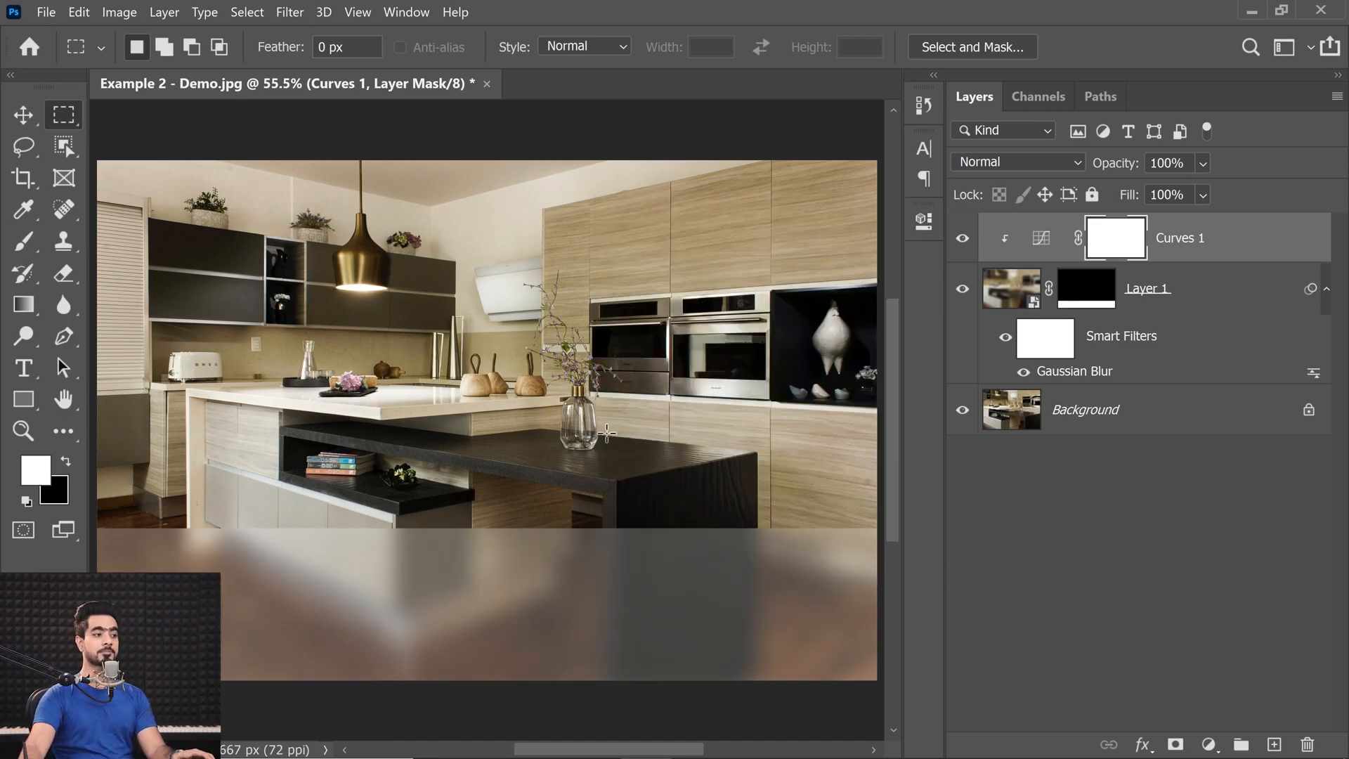
Transform Layer 1's mask by pulling its top edge down so that the blurred strip starts slightly lower.
{"action": "left_click", "coordinate": [1087, 303]}
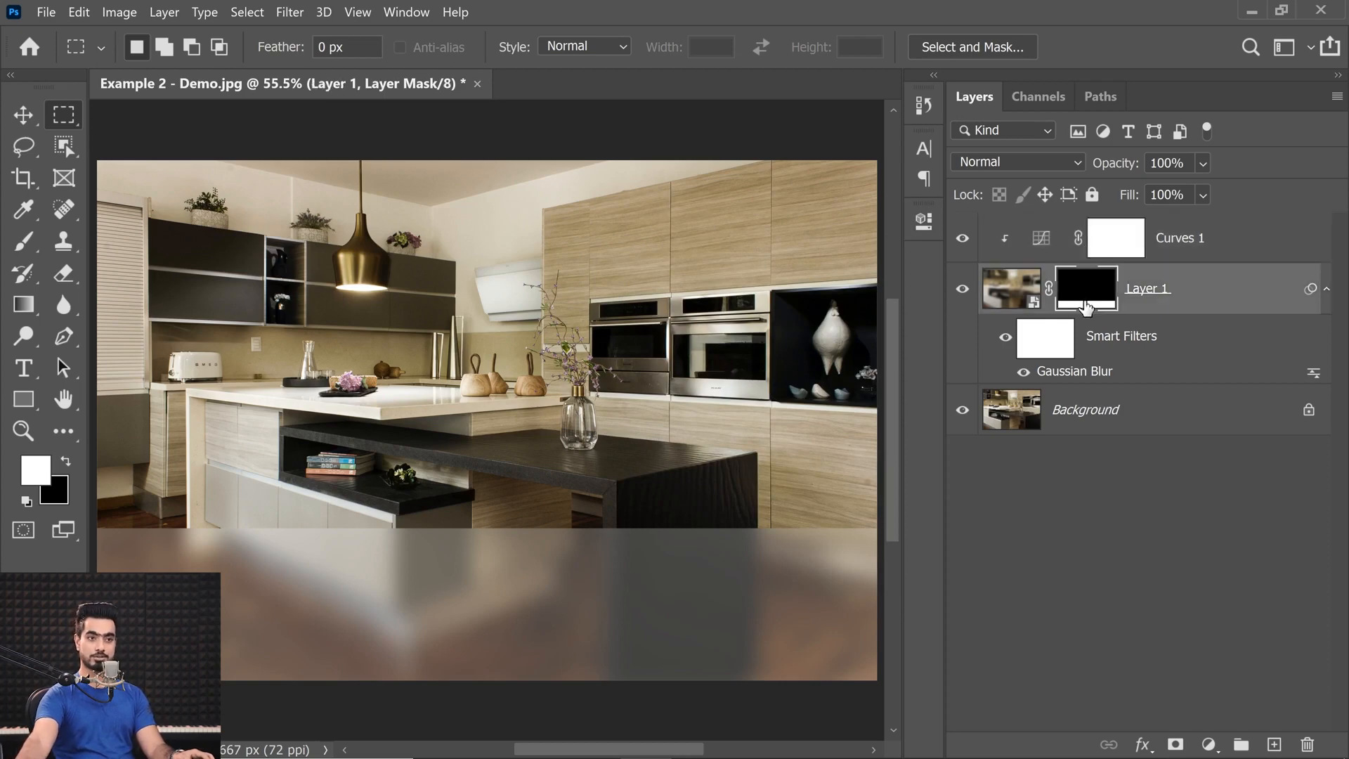
{"action": "key", "text": "ctrl+t"}
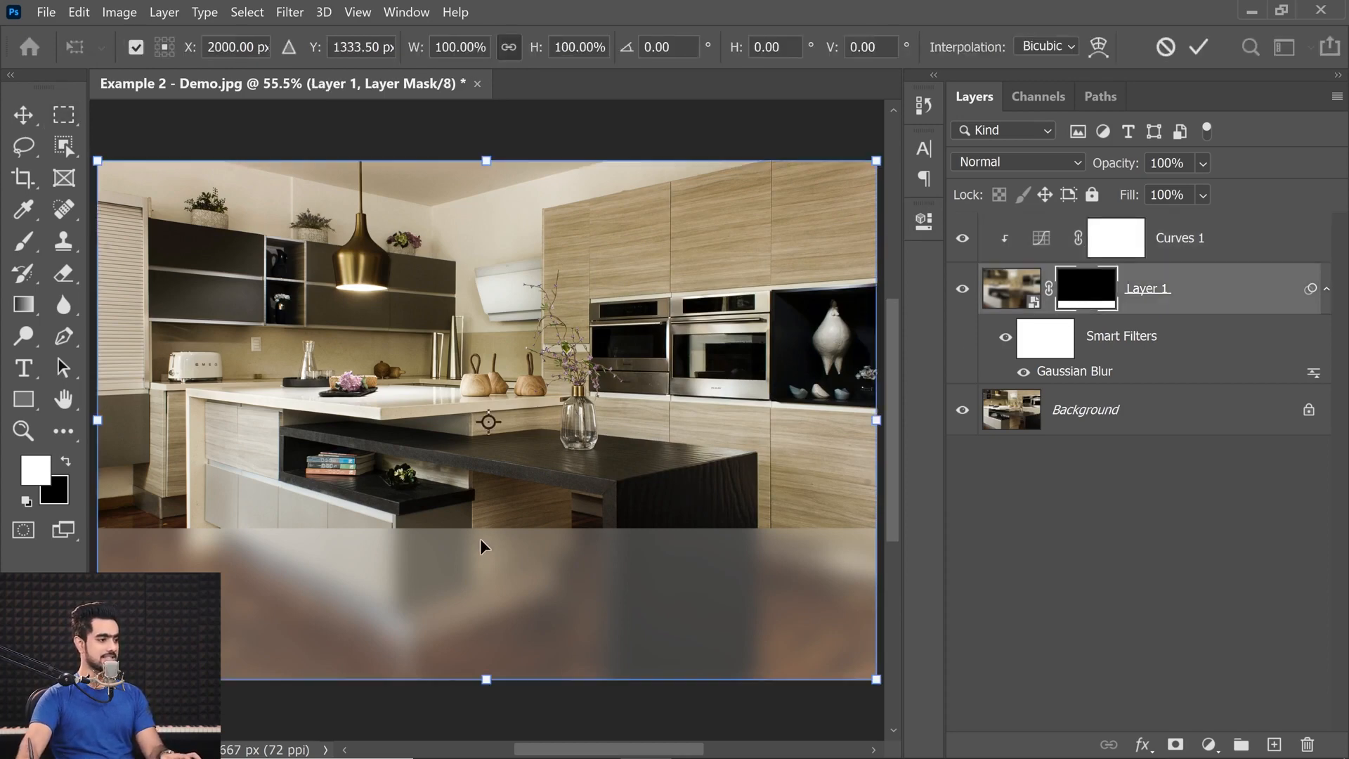
{"action": "mouse_move", "coordinate": [497, 161]}
{"action": "left_mouse_down"}
{"action": "mouse_move", "coordinate": [489, 200]}
{"action": "mouse_move", "coordinate": [487, 180]}
{"action": "left_mouse_up"}
{"action": "key", "text": "Return"}
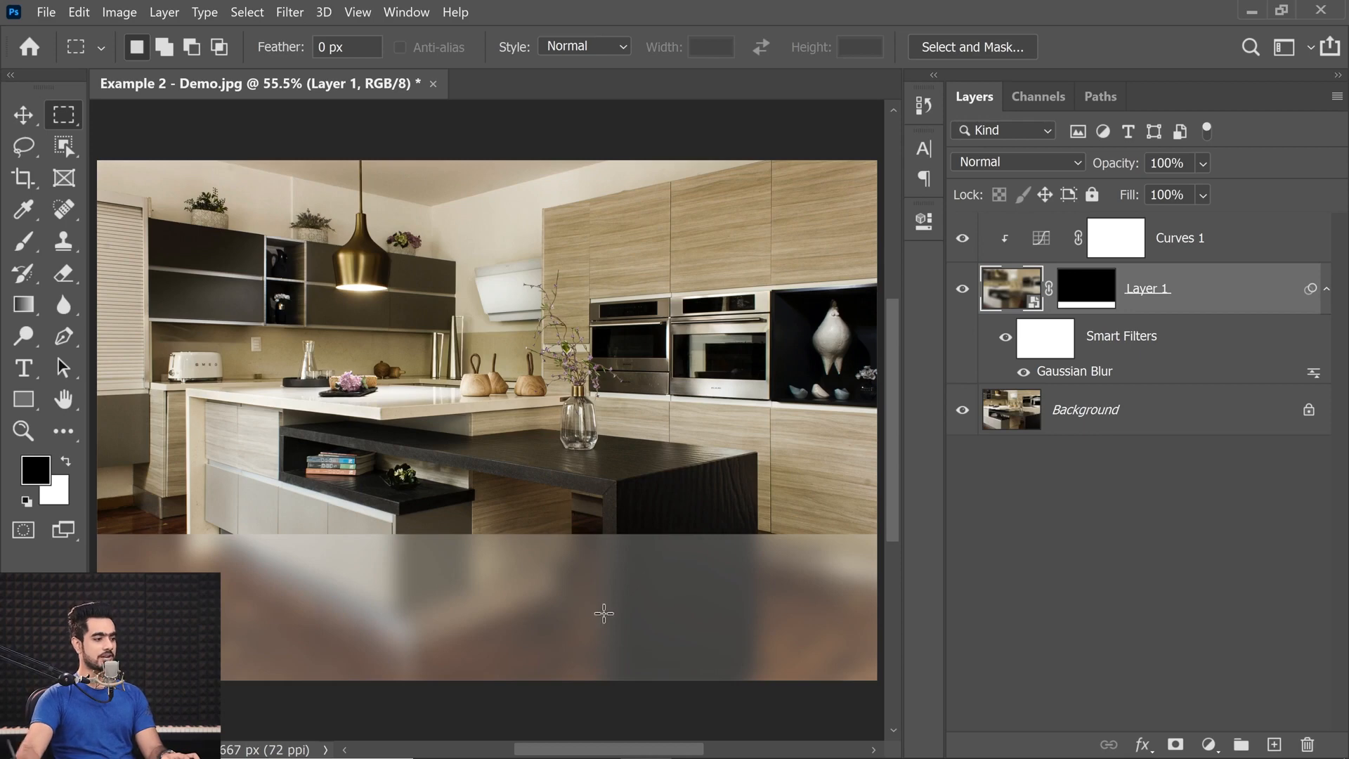
{"action": "key", "text": "ctrl+t"}
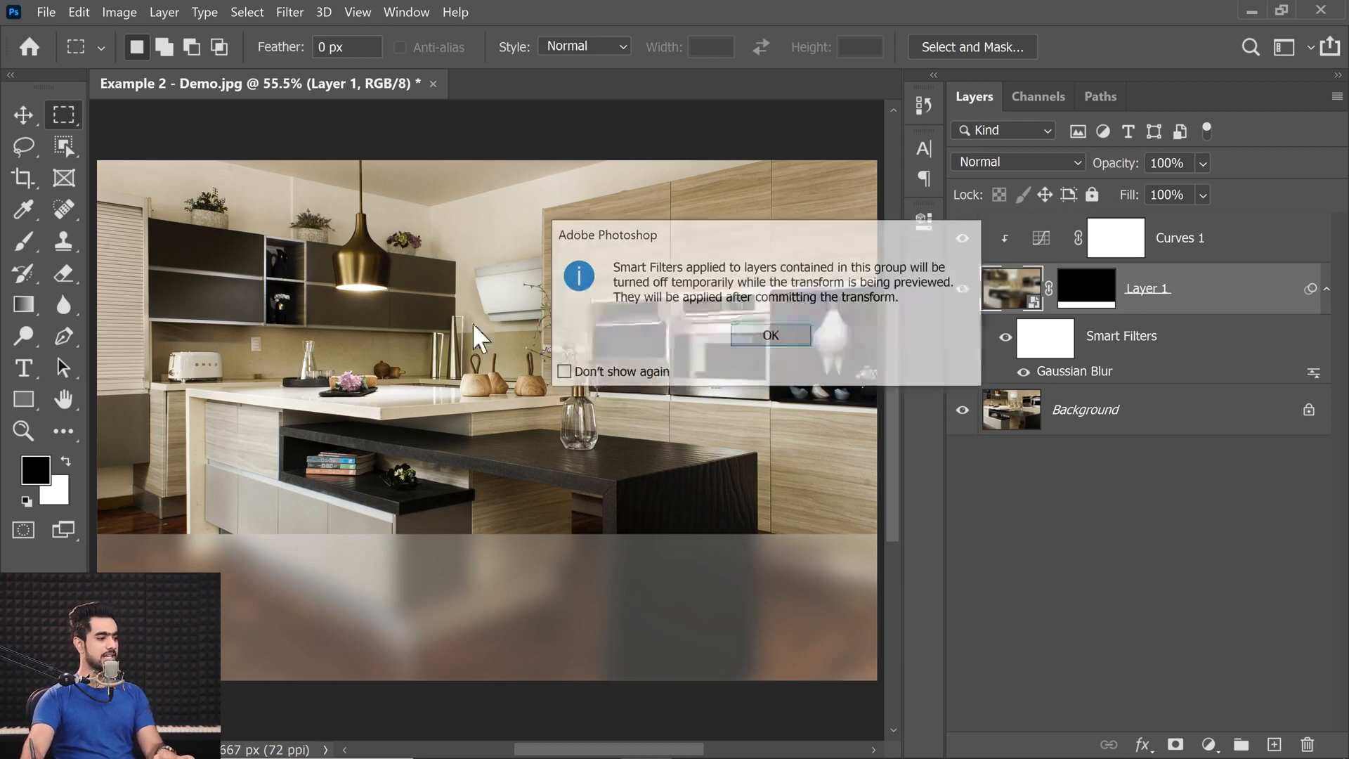
{"action": "left_click", "coordinate": [790, 340]}
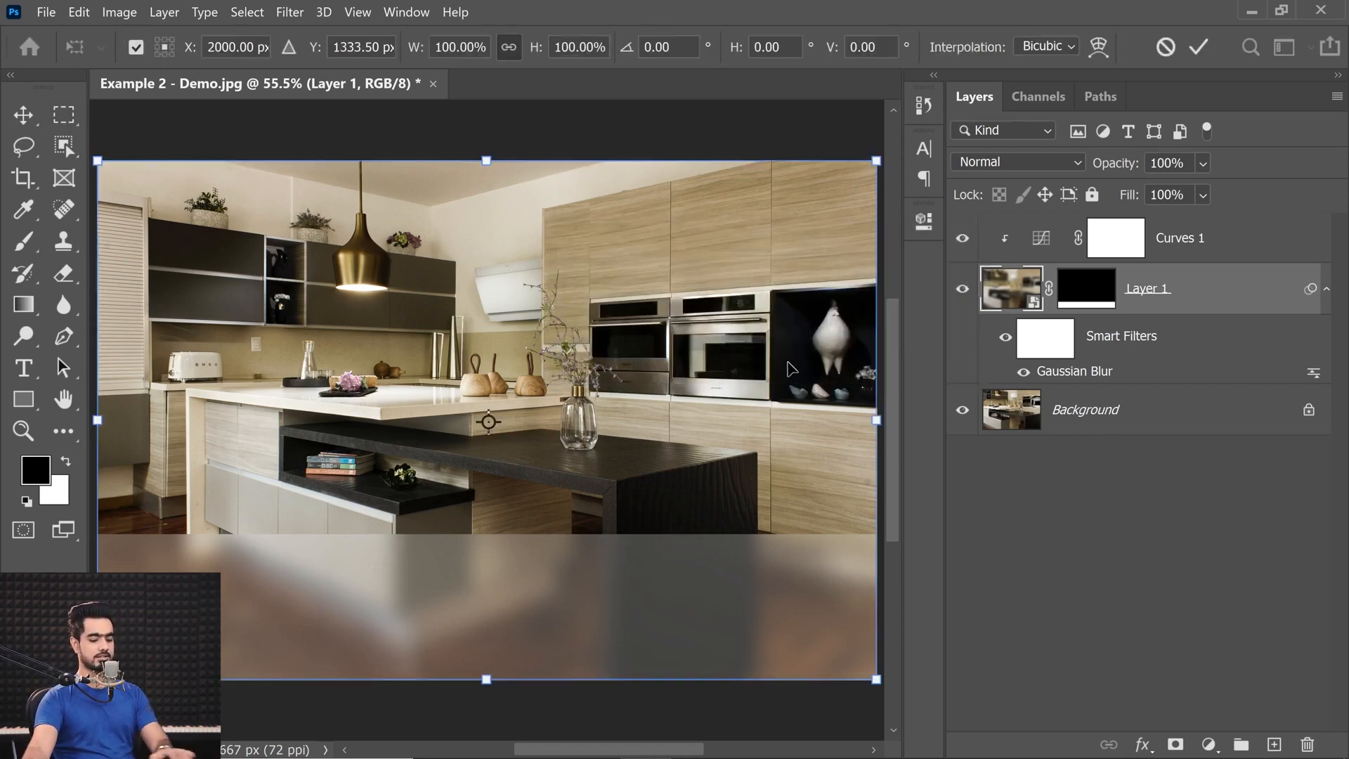
{"action": "key", "text": "Return"}
Transform Layer 1's mask by extending its top edge upward so that the blurred strip becomes slightly taller.
{"action": "left_click", "coordinate": [1087, 299]}
{"action": "key", "text": "x"}
{"action": "key", "text": "ctrl+t"}
{"action": "left_click_drag", "start_coordinate": [485, 155], "coordinate": [485, 146]}
{"action": "key", "text": "Return"}
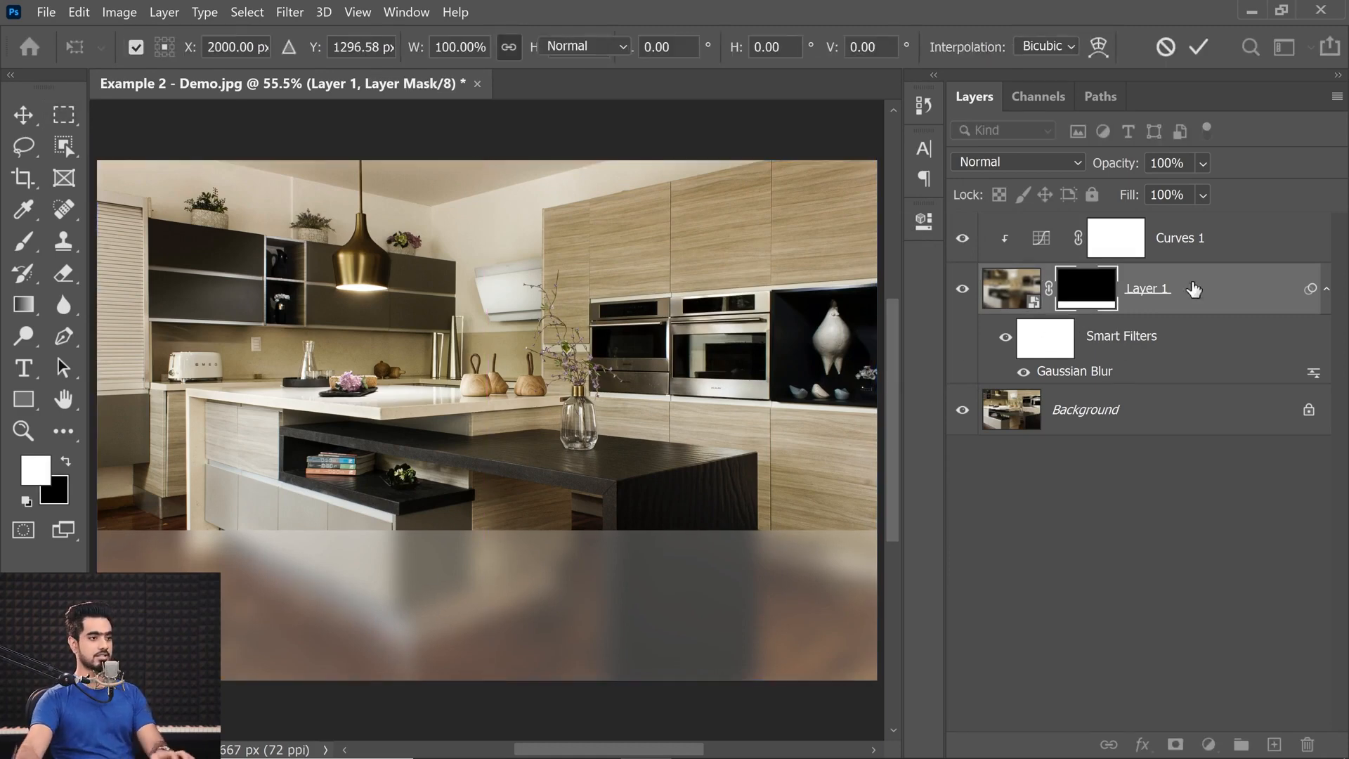
Start a centre-aligned text line above Curves 1, near the upper middle of the blurred strip, and set its size to 72 pt.
{"action": "left_click", "coordinate": [1214, 248]}
{"action": "left_click", "coordinate": [23, 369]}
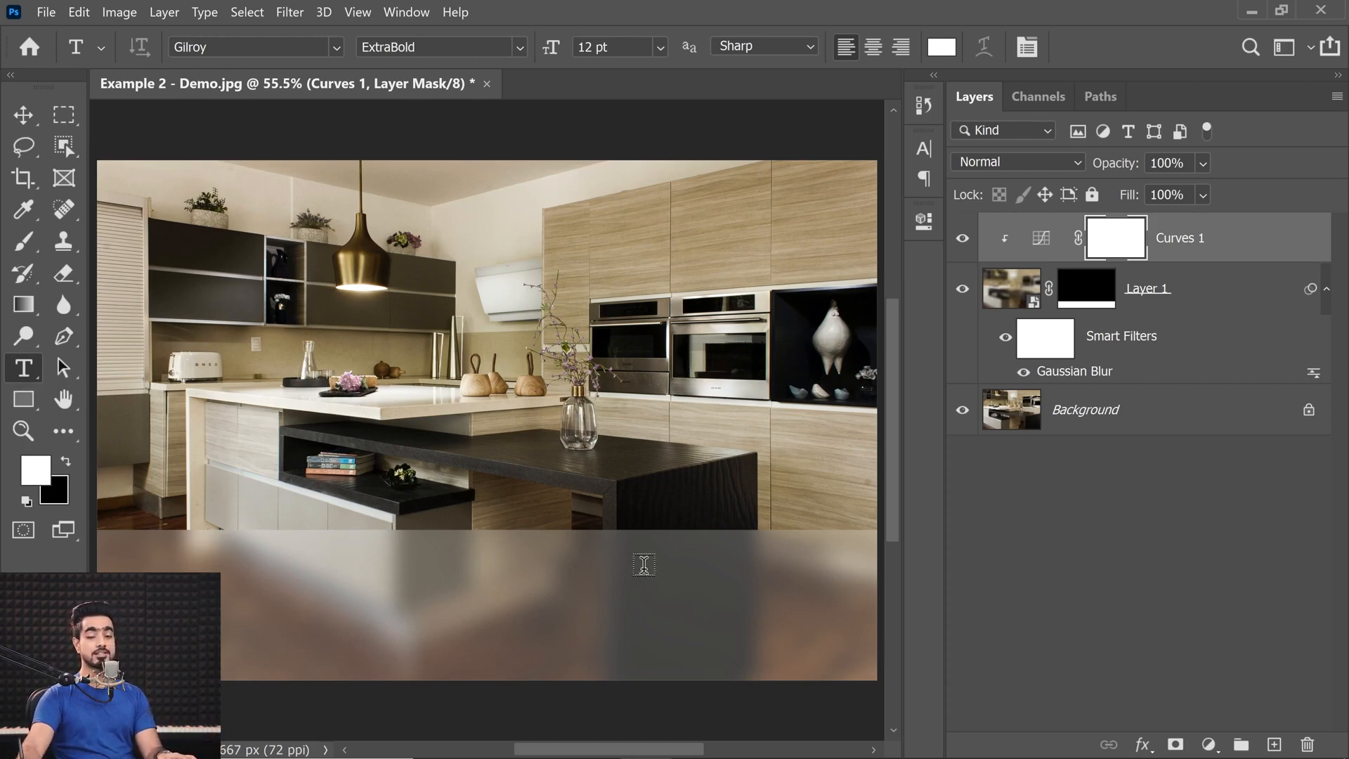
{"action": "left_click", "coordinate": [480, 555]}
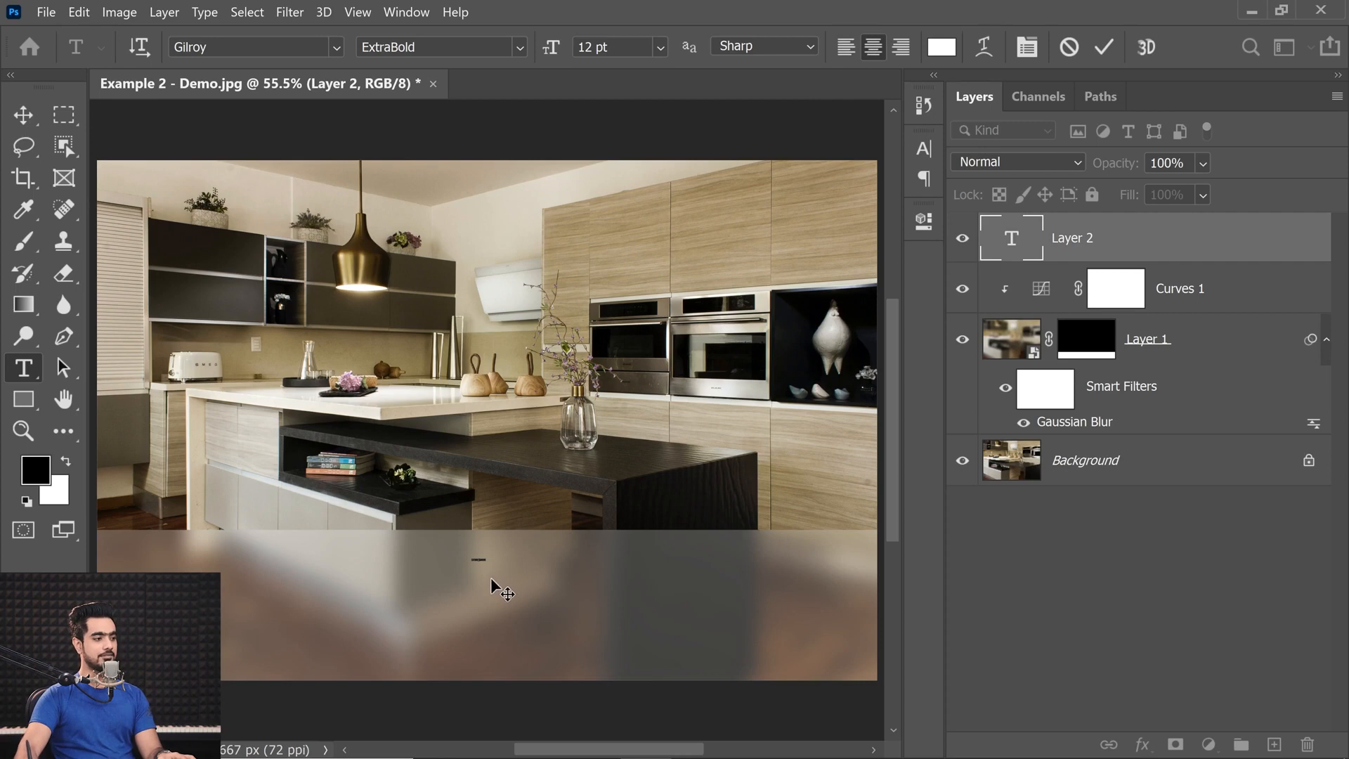
{"action": "left_click", "coordinate": [652, 53]}
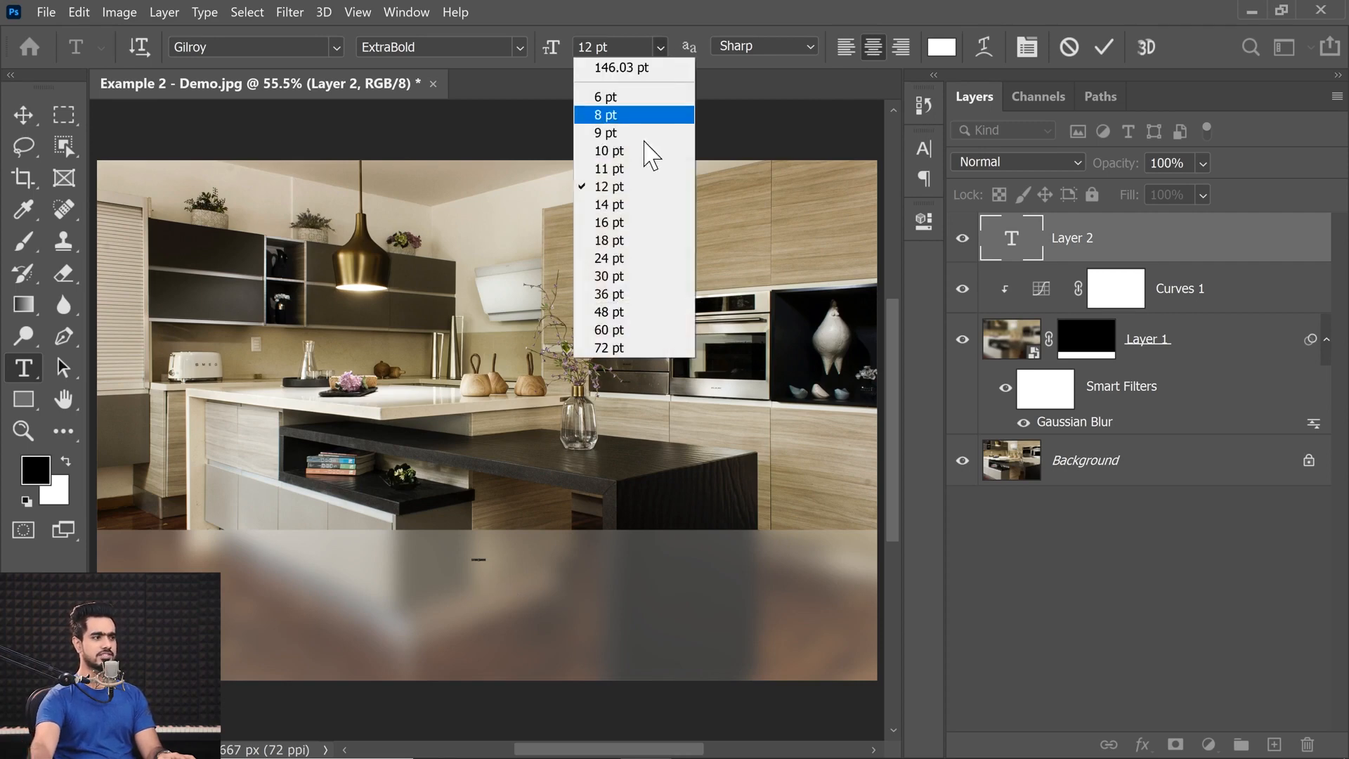
{"action": "left_click", "coordinate": [611, 331]}
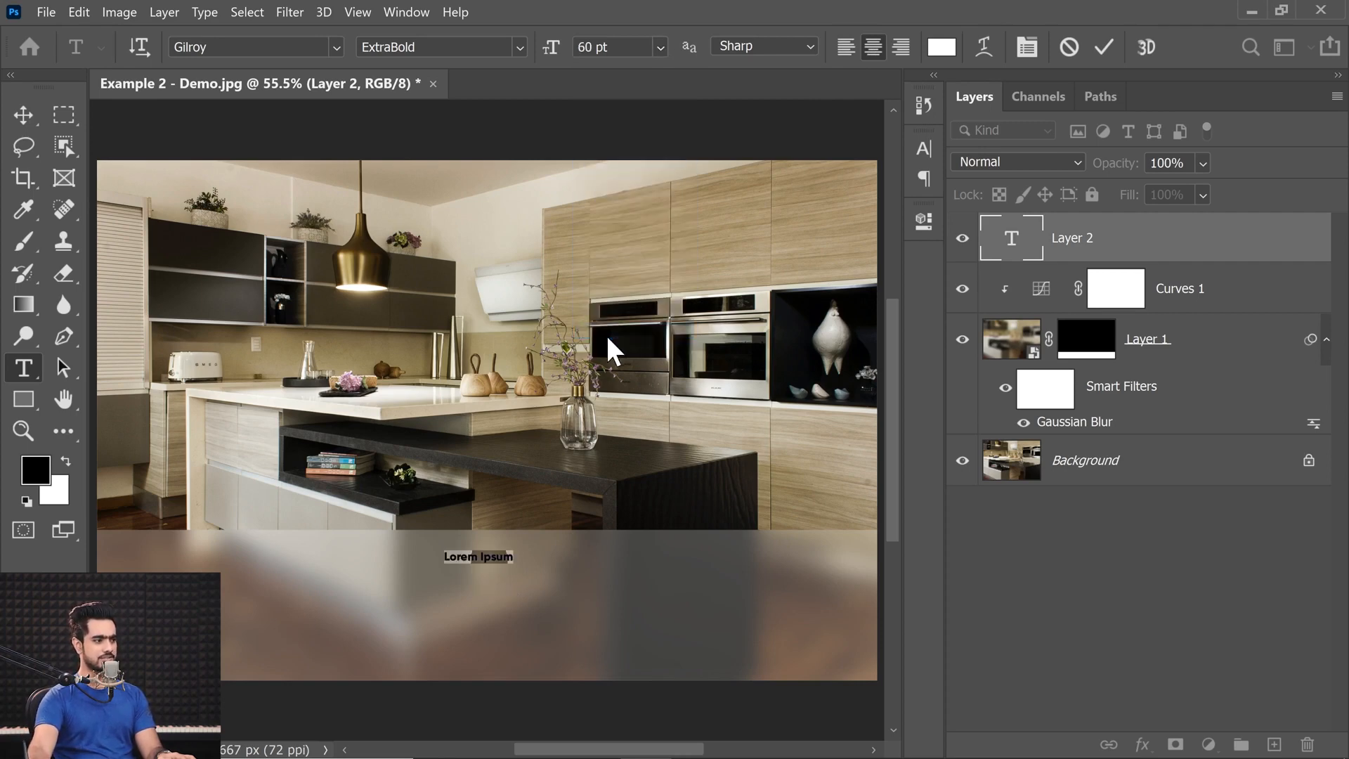
{"action": "left_click", "coordinate": [661, 47]}
{"action": "left_click", "coordinate": [647, 350]}
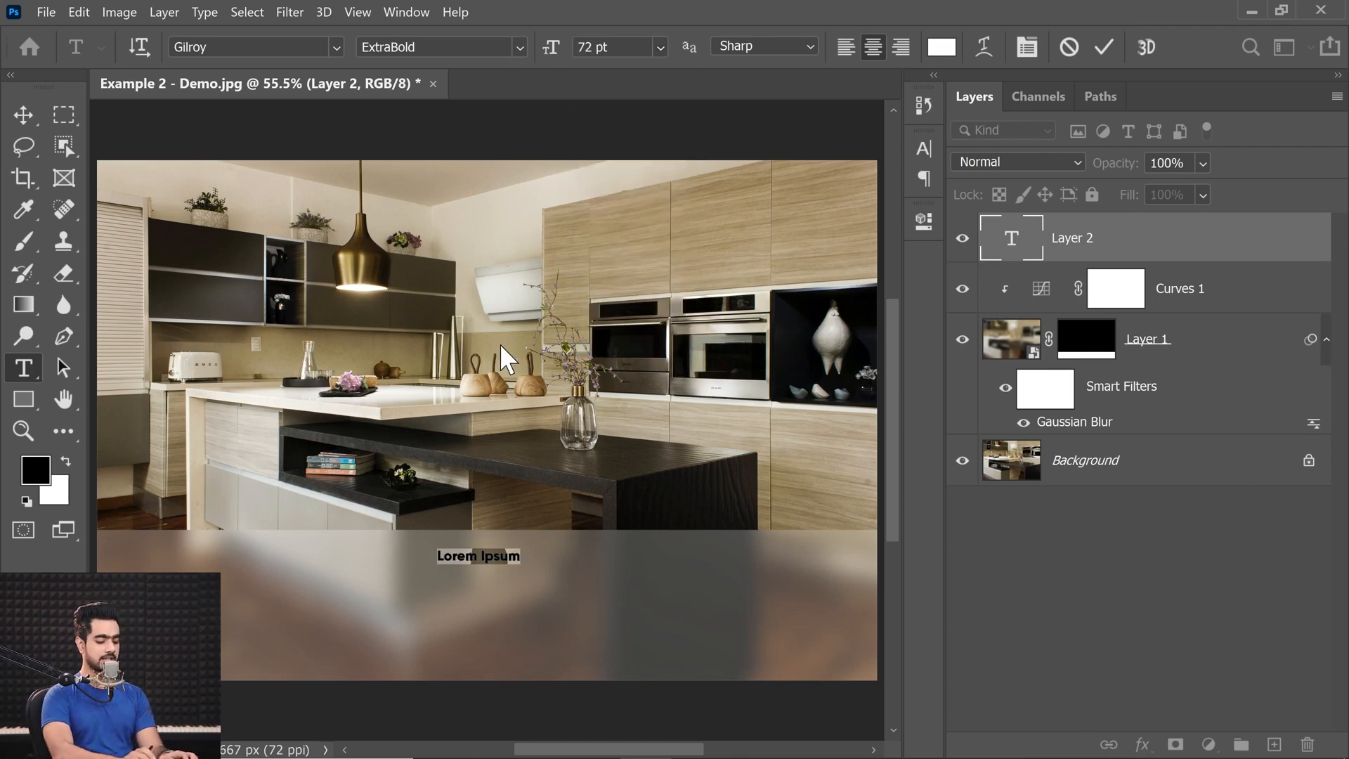
Enter LUXURY KITCHENS as the wording of the text line on the blurred strip.
{"action": "type", "text": "LUXURY KITCHENBS"}
{"action": "key", "text": "BackSpace"}
{"action": "key", "text": "BackSpace"}
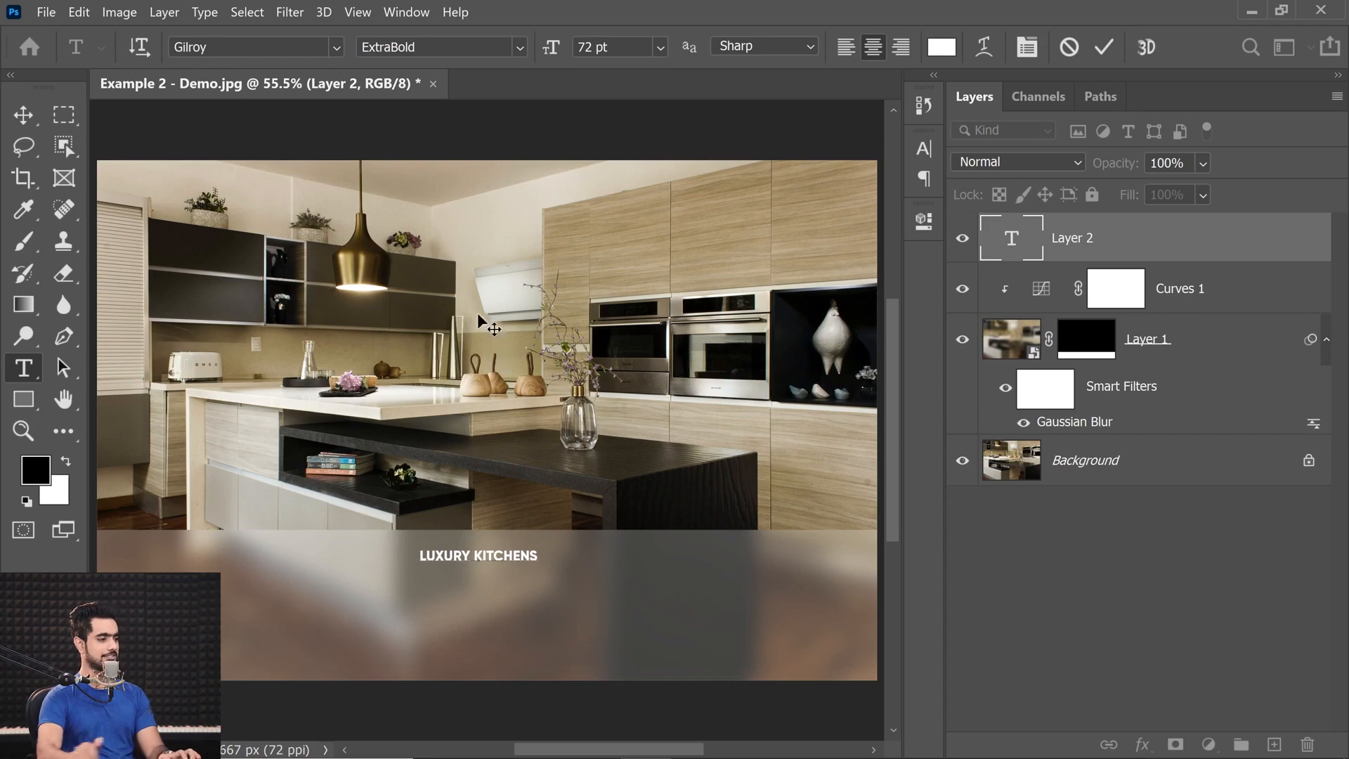
Set the font of the whole LUXURY KITCHENS text to Trajan Pro 3 Regular.
{"action": "left_click_drag", "start_coordinate": [420, 553], "coordinate": [550, 552]}
{"action": "left_click", "coordinate": [200, 46]}
{"action": "type", "text": "trajan"}
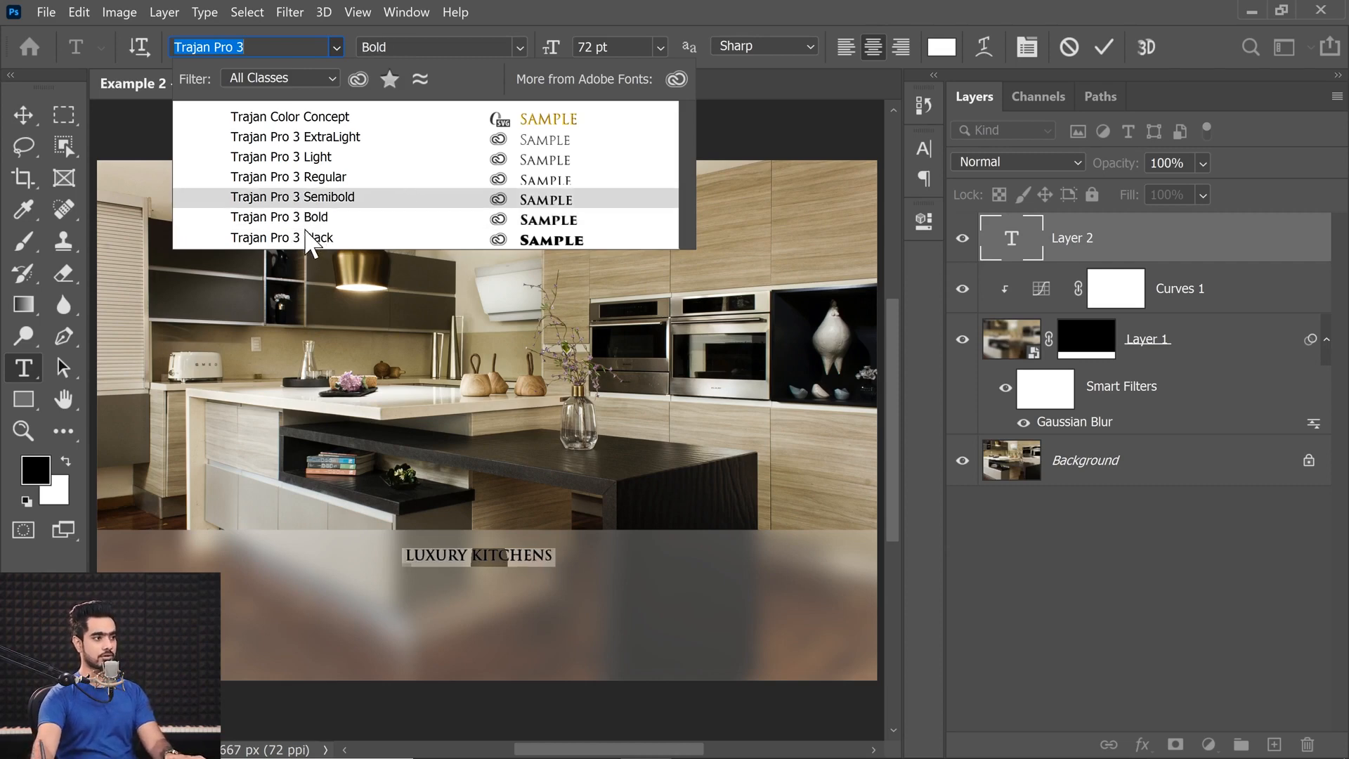
{"action": "left_click", "coordinate": [322, 179]}
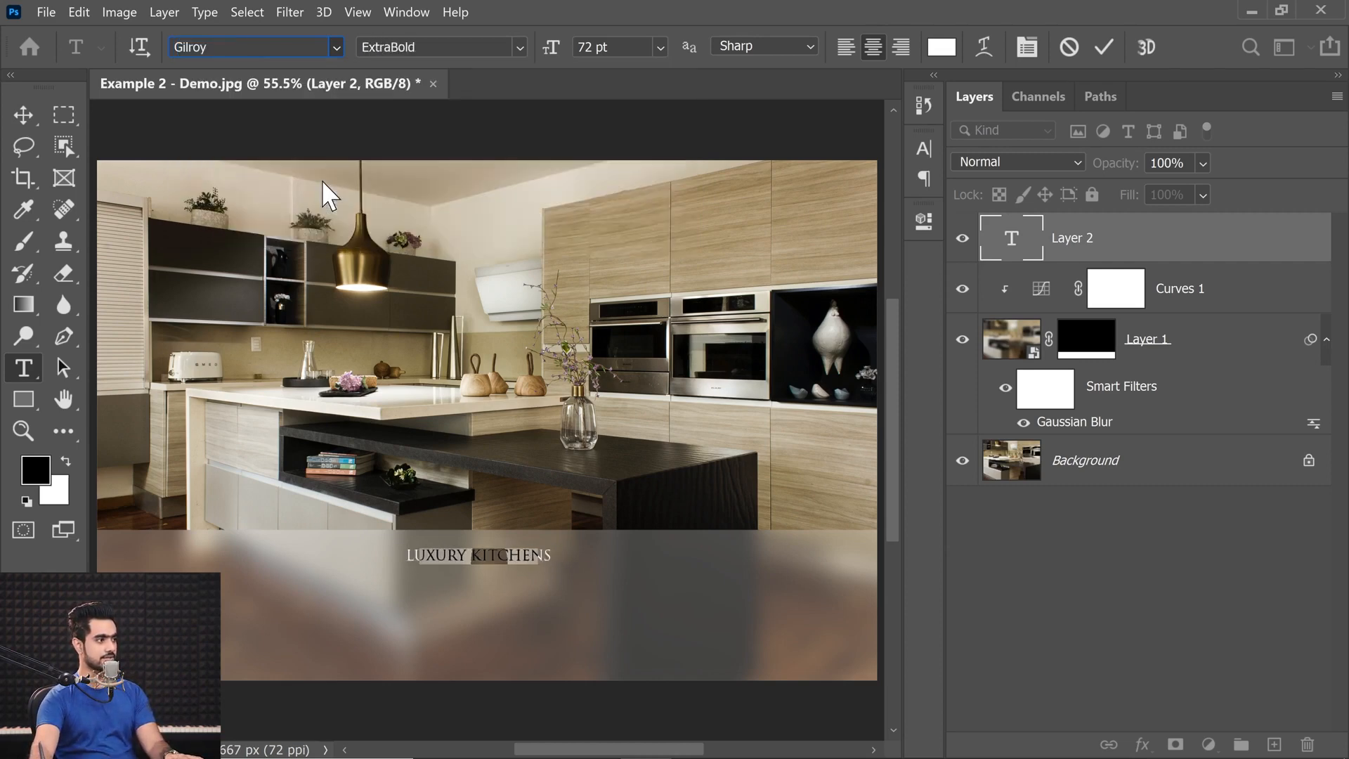
{"action": "left_click", "coordinate": [20, 111]}
Examine the serifs on the letters of the LUXURY KITCHENS text up close.
{"action": "left_click_drag", "start_coordinate": [448, 558], "coordinate": [528, 552], "text": "ctrl"}
{"action": "left_click_drag", "start_coordinate": [340, 587], "coordinate": [462, 583]}
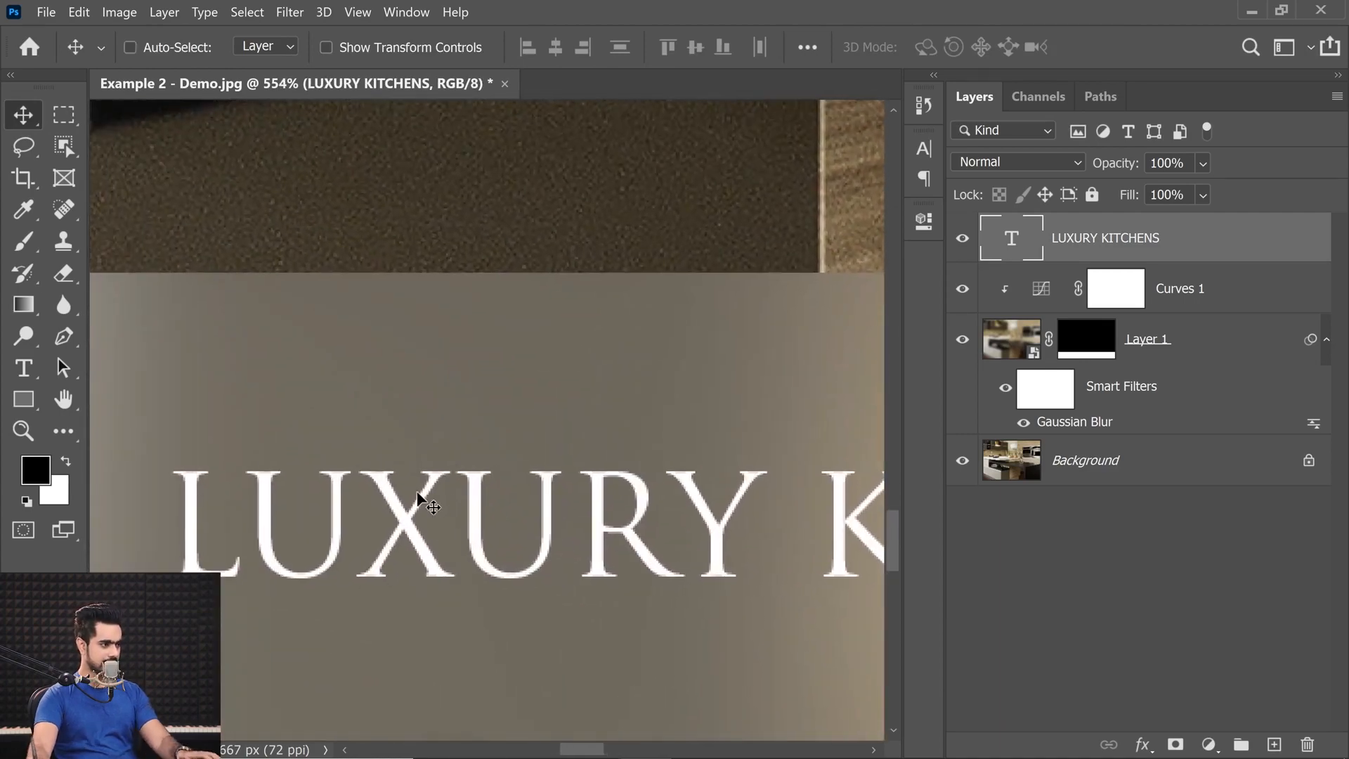
{"action": "key", "text": "ctrl"}
{"action": "key", "text": "ctrl"}
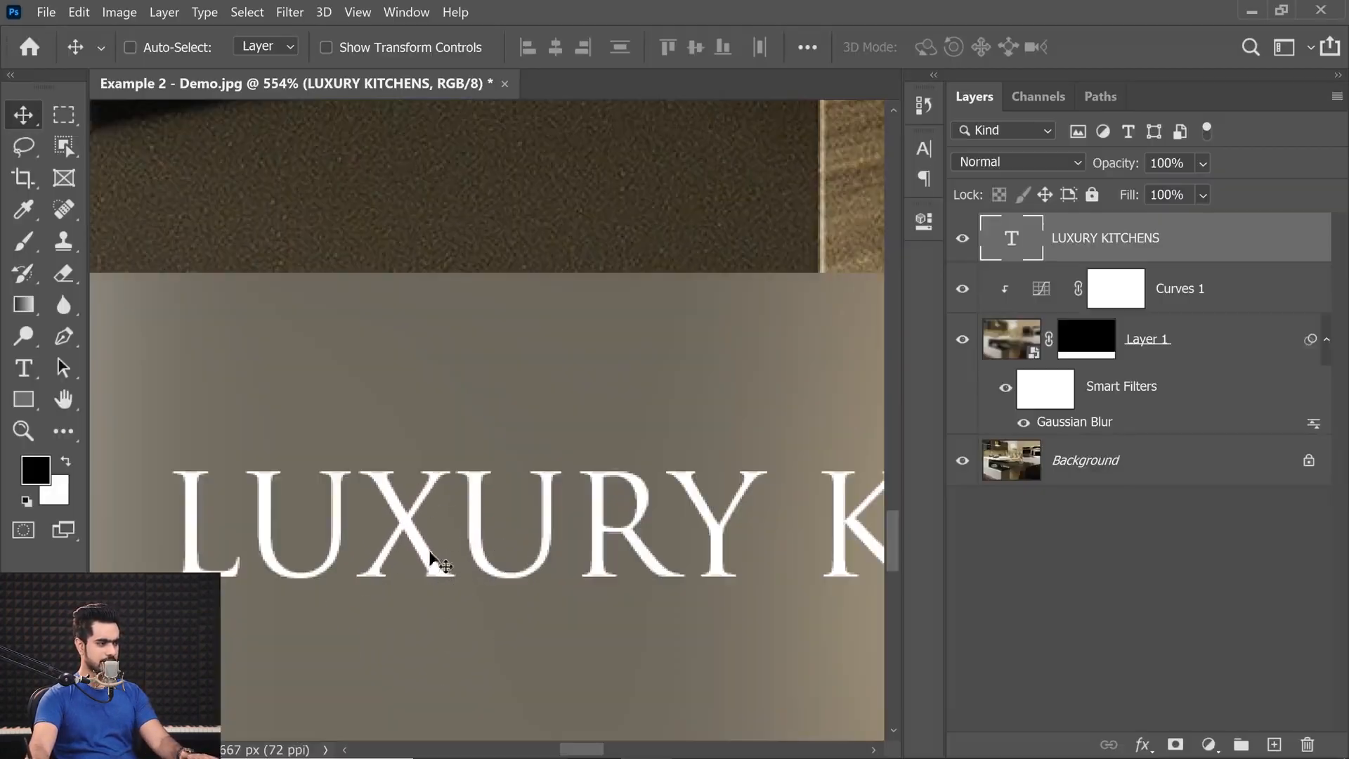
{"action": "key", "text": "ctrl"}
{"action": "left_click_drag", "start_coordinate": [447, 489], "coordinate": [311, 507], "text": "ctrl"}
{"action": "left_click_drag", "start_coordinate": [449, 490], "coordinate": [430, 489], "text": "ctrl"}
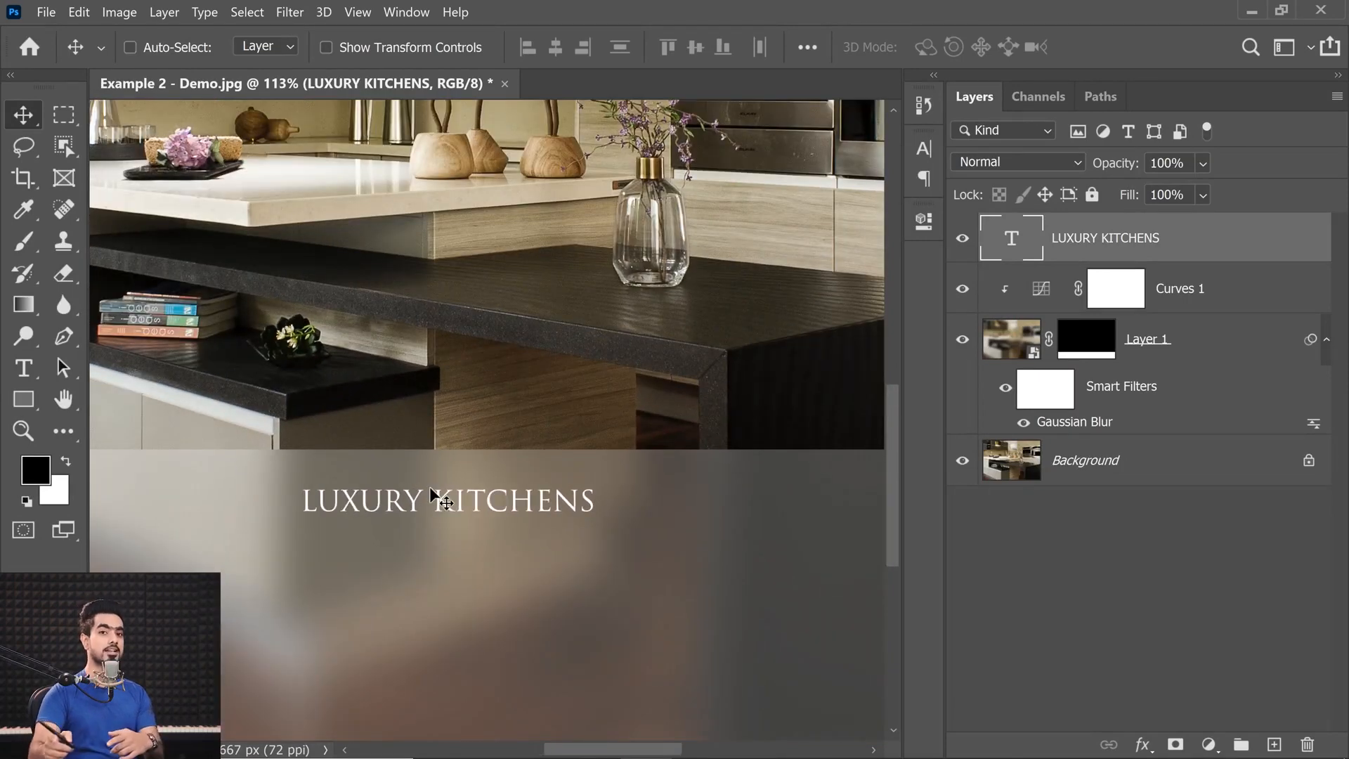
Try Gilroy Light on the LUXURY KITCHENS text to compare its letters without serifs, and undo the font change.
{"action": "key", "text": "t"}
{"action": "left_click", "coordinate": [337, 47]}
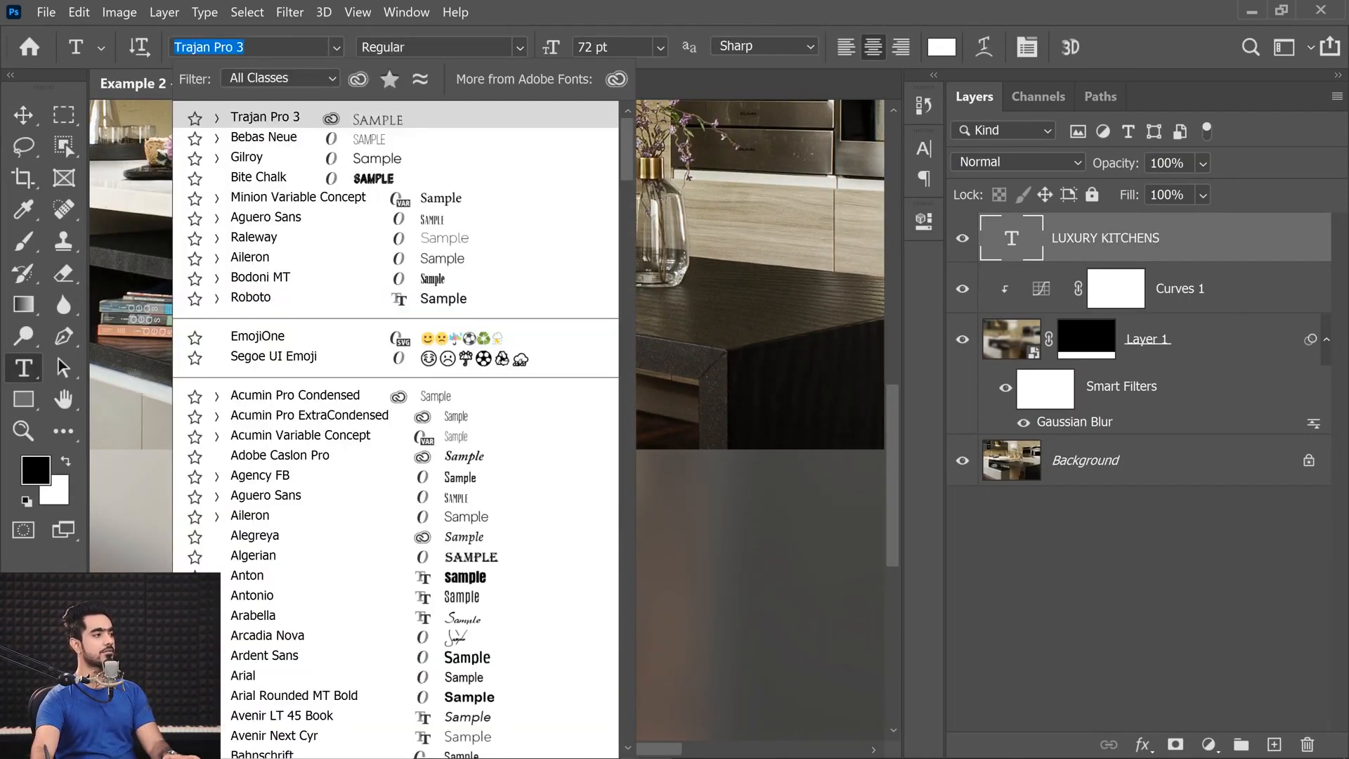
{"action": "type", "text": "gilroy"}
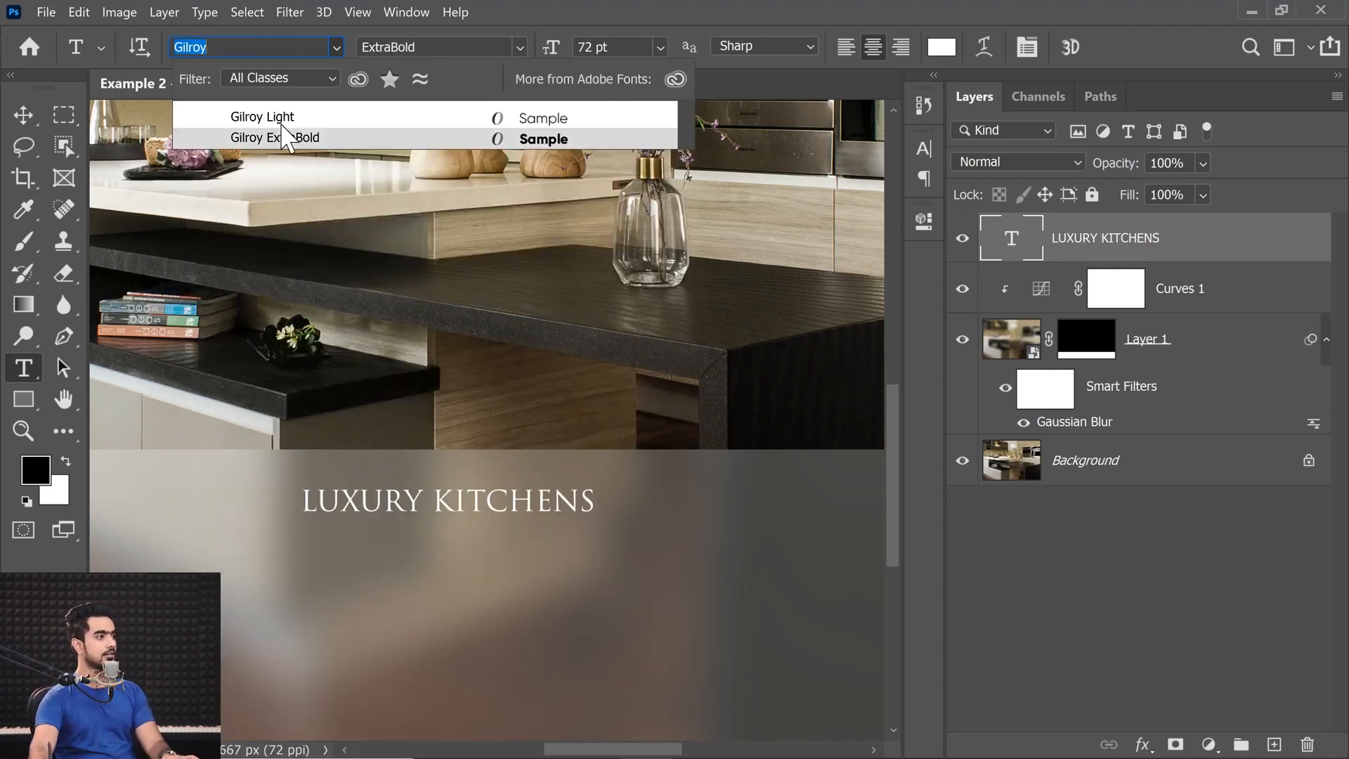
{"action": "key", "text": "Return"}
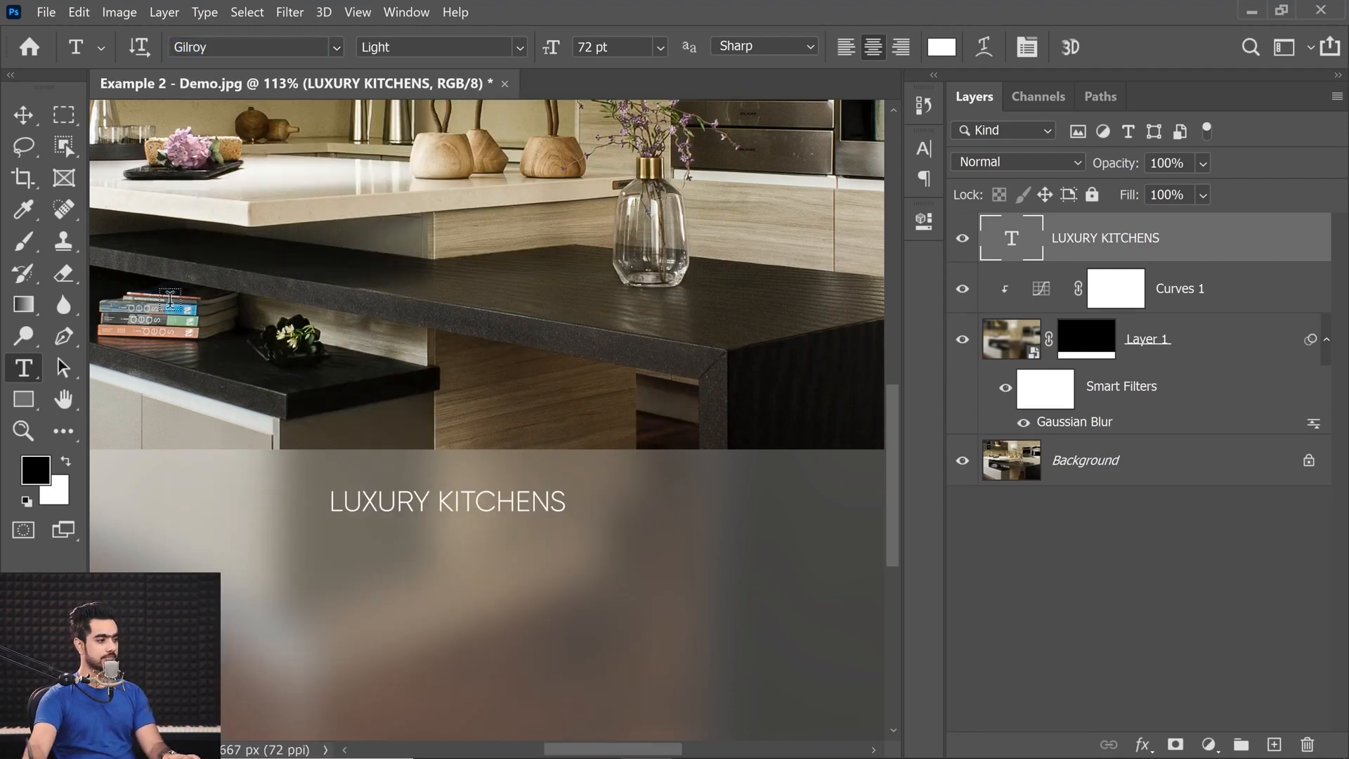
{"action": "left_click", "coordinate": [24, 121]}
{"action": "left_click_drag", "start_coordinate": [422, 523], "coordinate": [502, 517]}
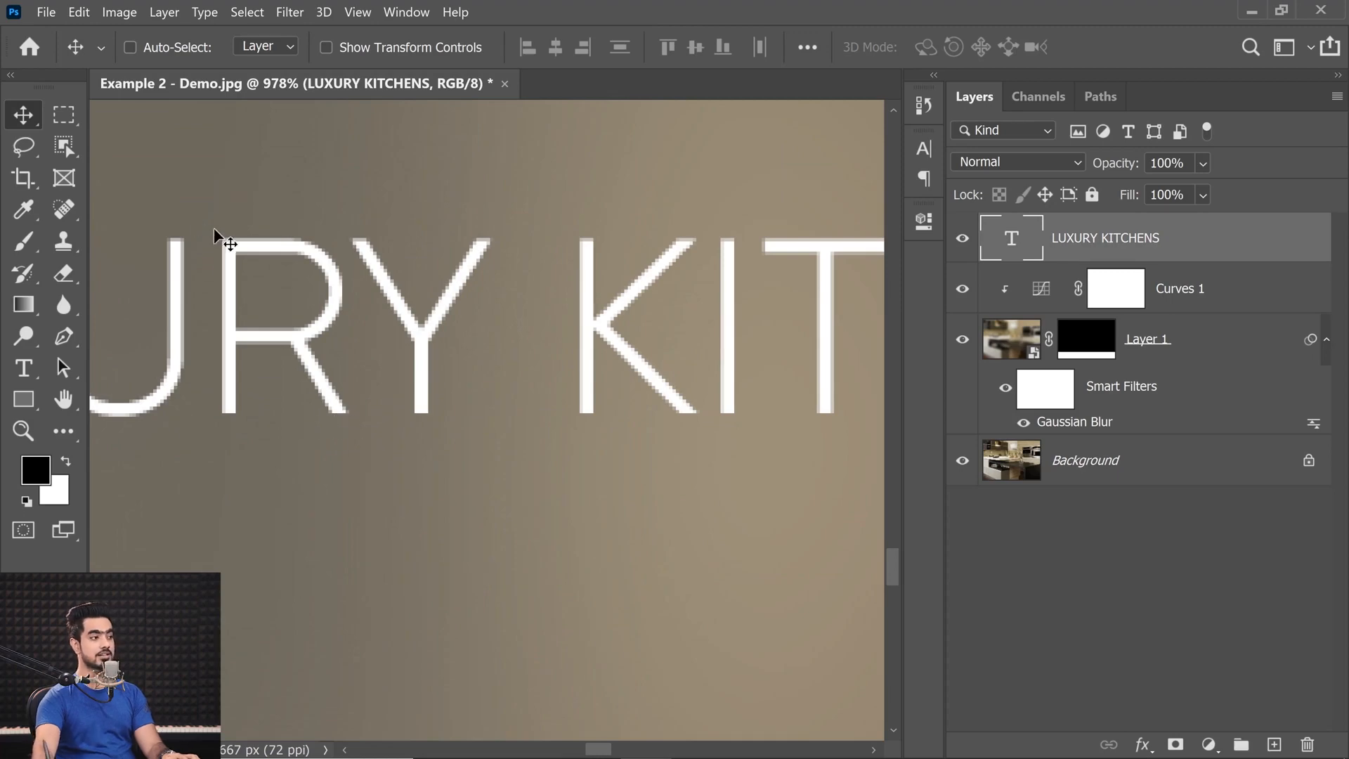
{"action": "key", "text": "ctrl+z"}
Scale the LUXURY KITCHENS text up about its centre to about 131 pt.
{"action": "left_click_drag", "start_coordinate": [445, 381], "coordinate": [394, 448]}
{"action": "key", "text": "ctrl+t"}
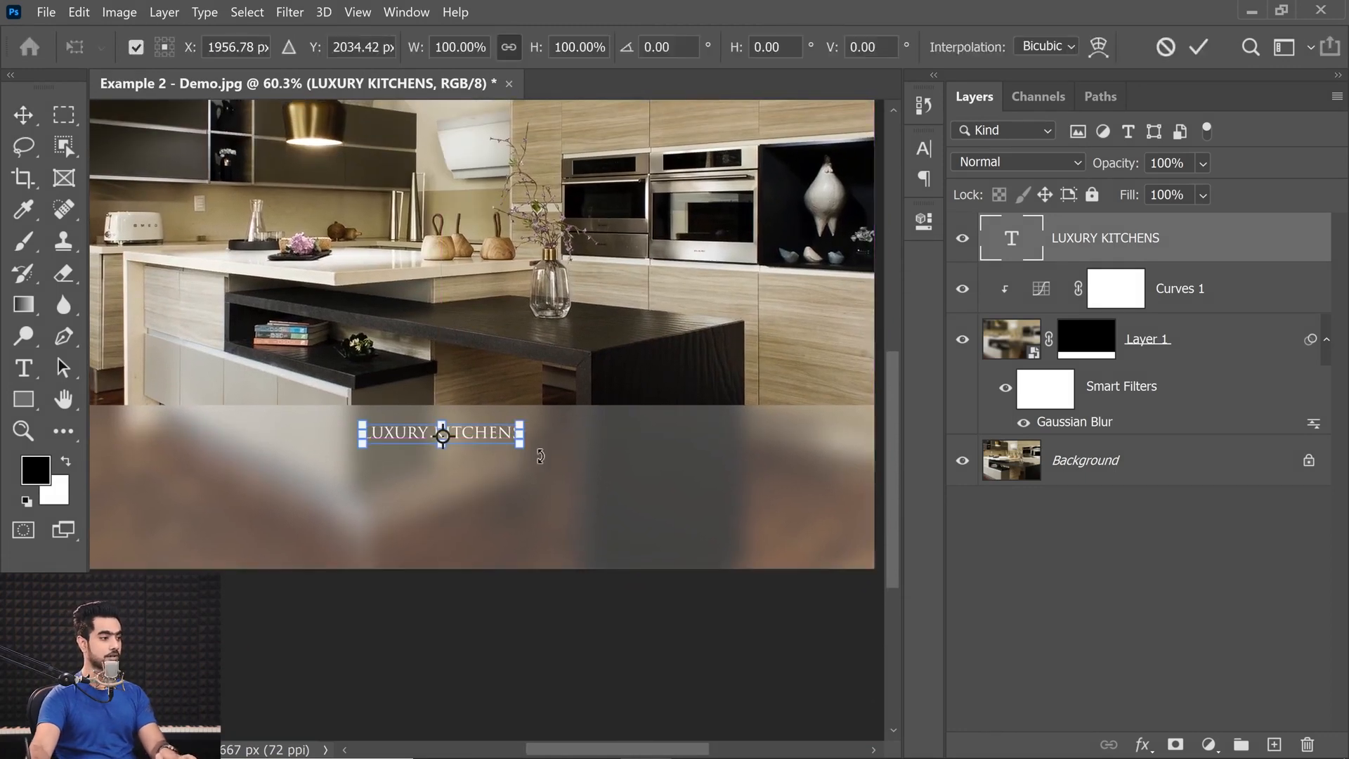
{"action": "left_click_drag", "start_coordinate": [531, 446], "coordinate": [584, 481]}
{"action": "key", "text": "Return"}
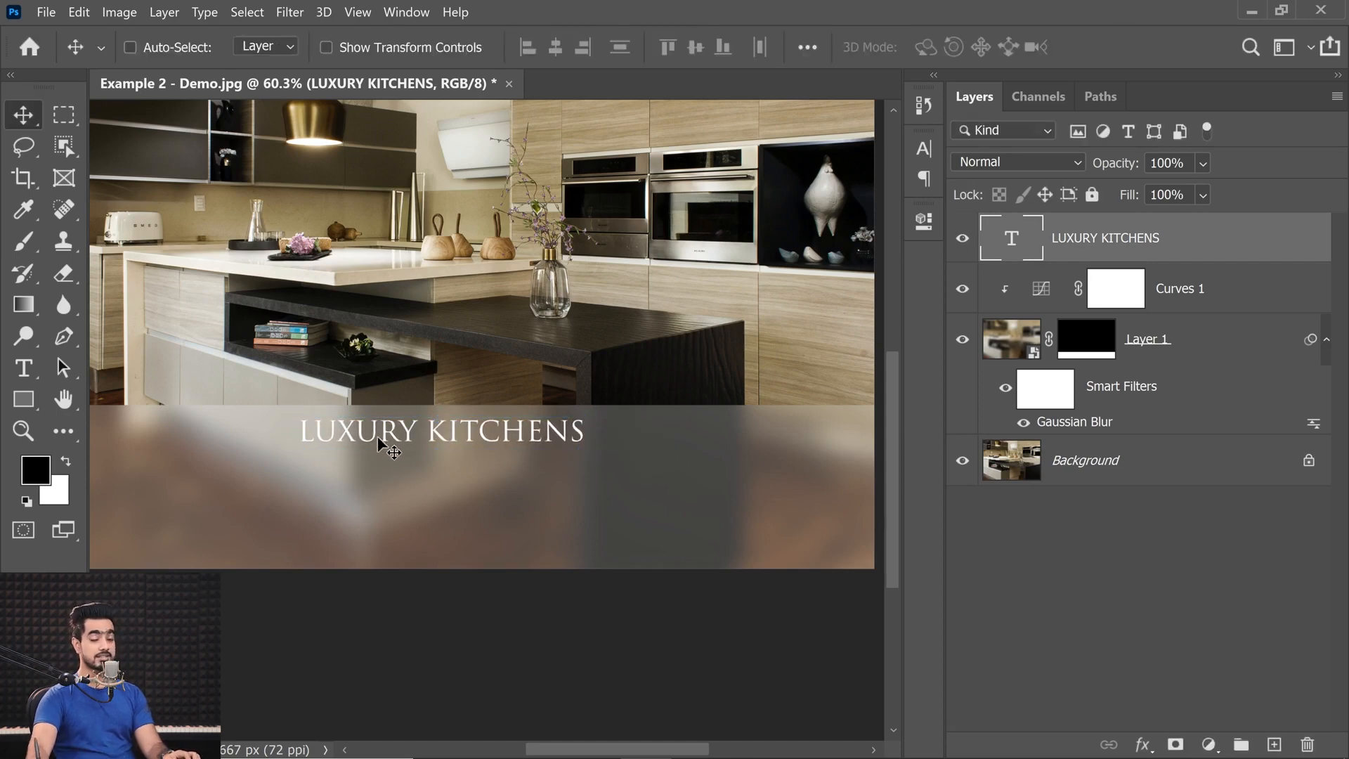
Centre the LUXURY KITCHENS text horizontally on the canvas, using a selection of the whole canvas, and deselect.
{"action": "key", "text": "ctrl+a"}
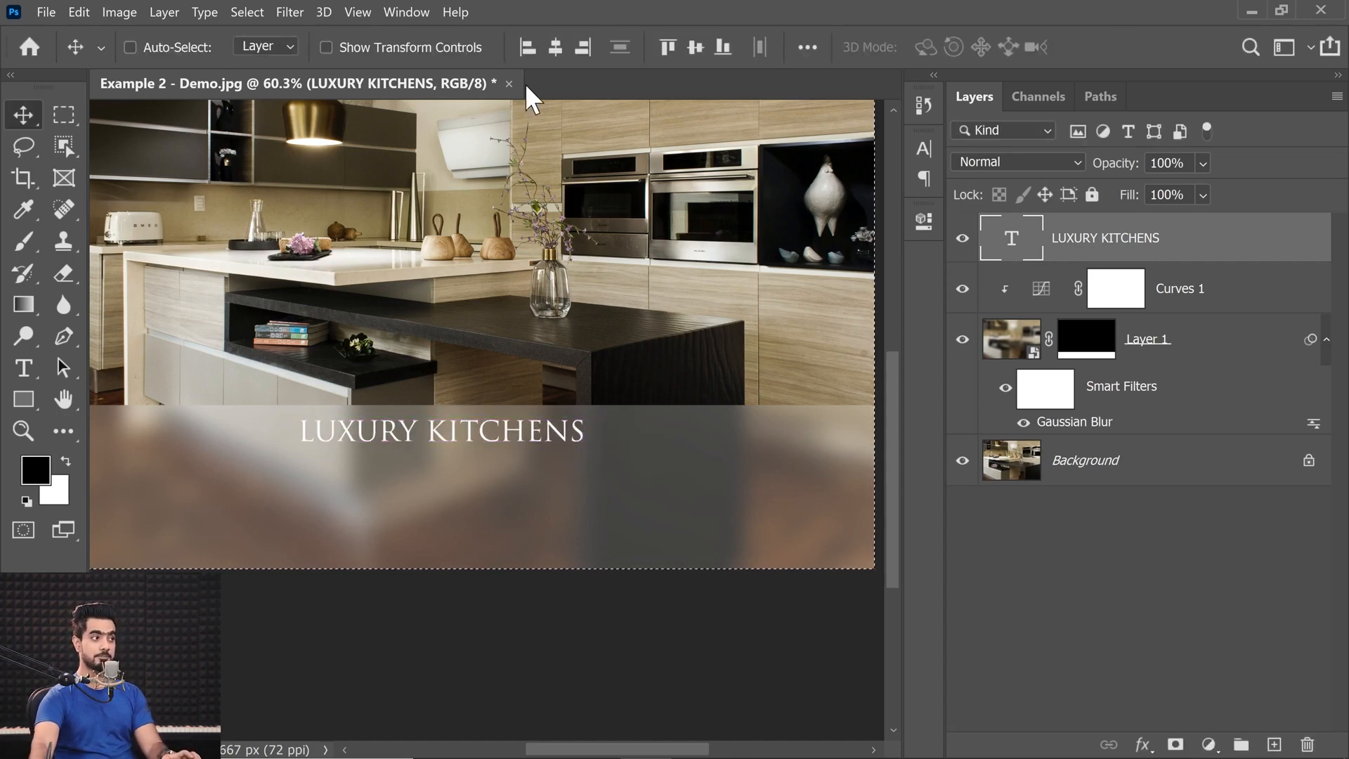
{"action": "left_click", "coordinate": [556, 46]}
{"action": "key", "text": "ctrl+d"}
{"action": "left_click_drag", "start_coordinate": [489, 432], "coordinate": [478, 431]}
{"action": "key", "text": "ctrl"}
{"action": "key", "text": "t"}
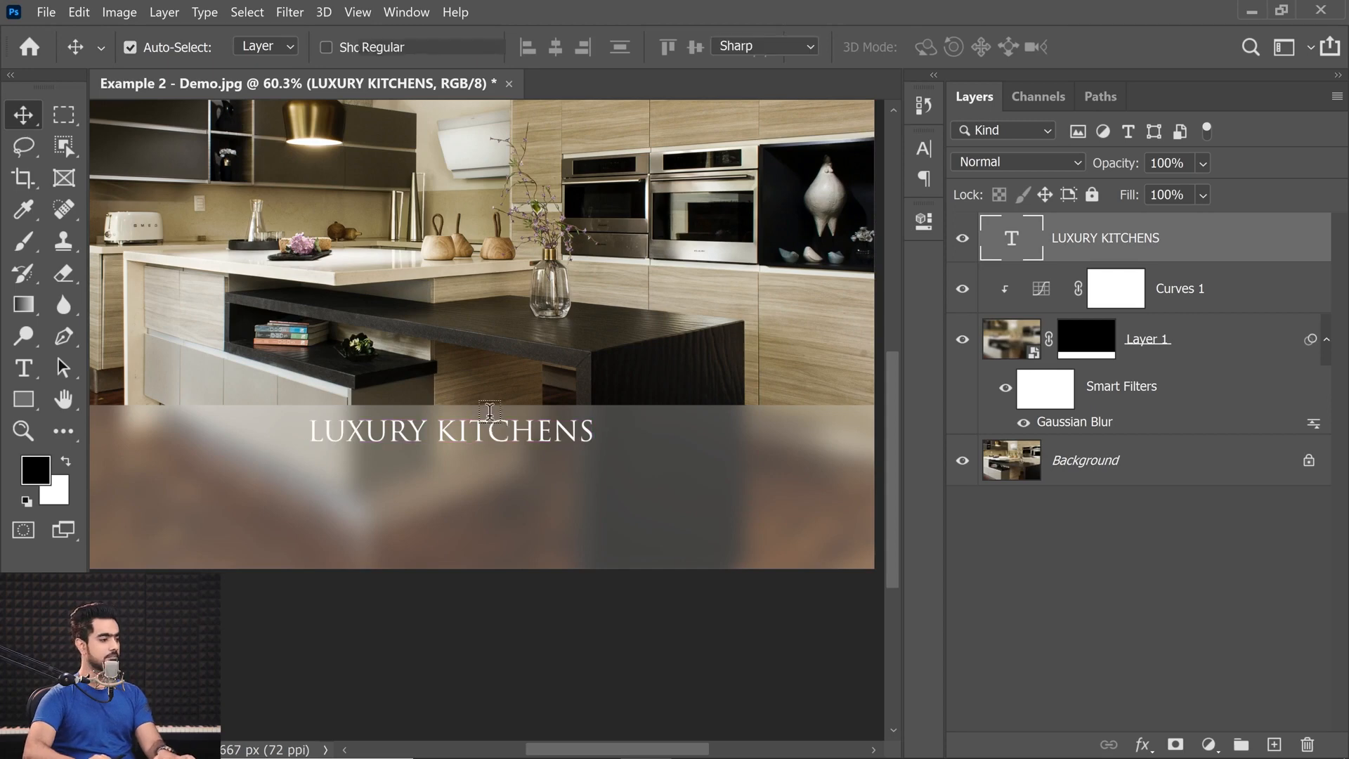
{"action": "left_click", "coordinate": [23, 114]}
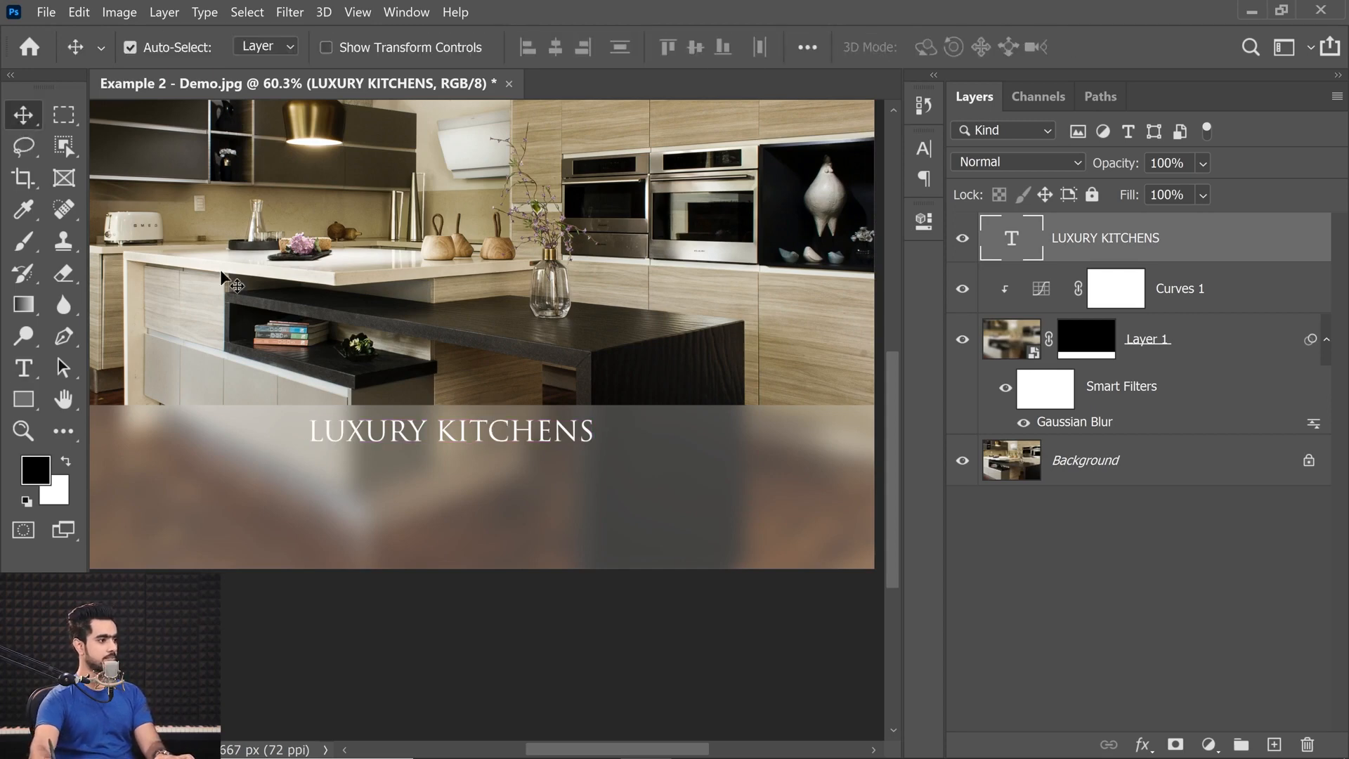
Nudge the LUXURY KITCHENS text slightly down within the blurred strip.
{"action": "key", "text": "ctrl+t"}
{"action": "key", "text": "Down"}
{"action": "key", "text": "Down"}
{"action": "key", "text": "Down"}
{"action": "key", "text": "Down"}
{"action": "key", "text": "Down"}
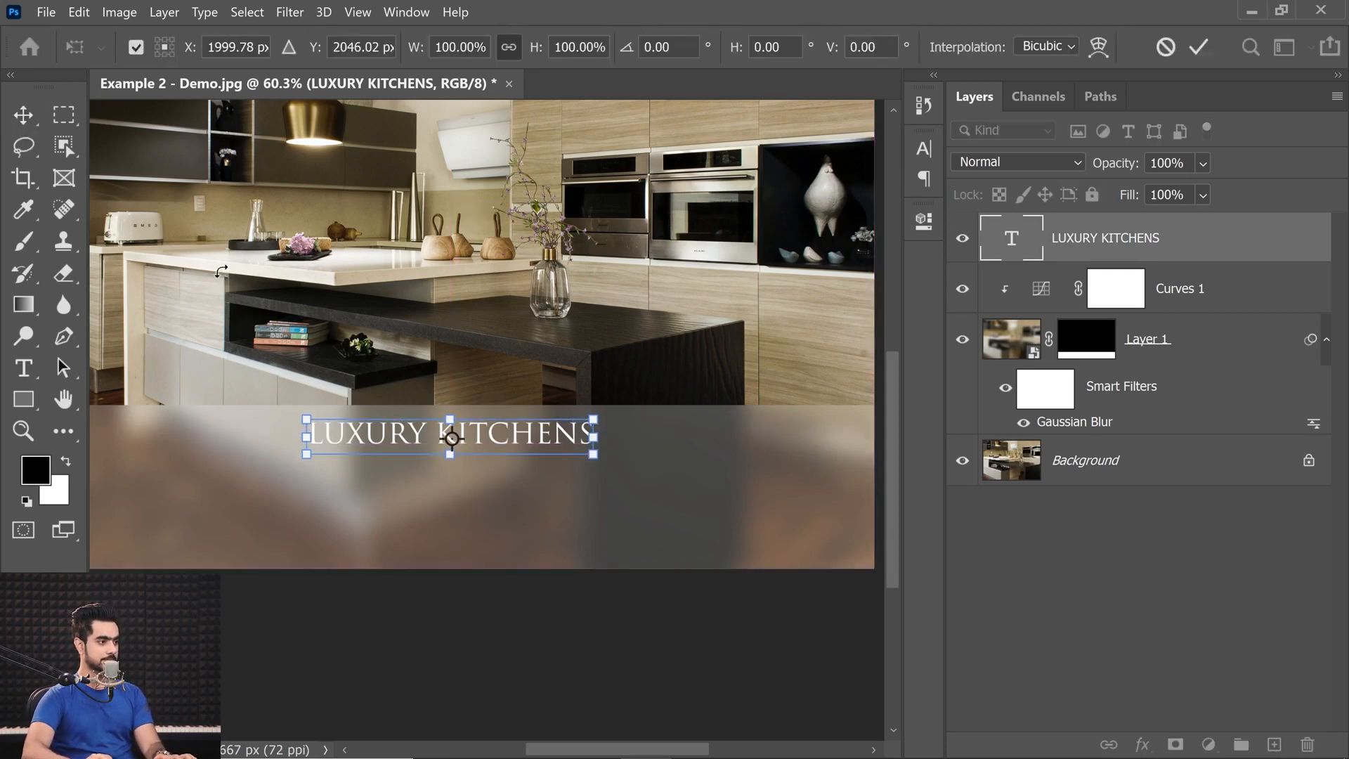
{"action": "key", "text": "Return"}
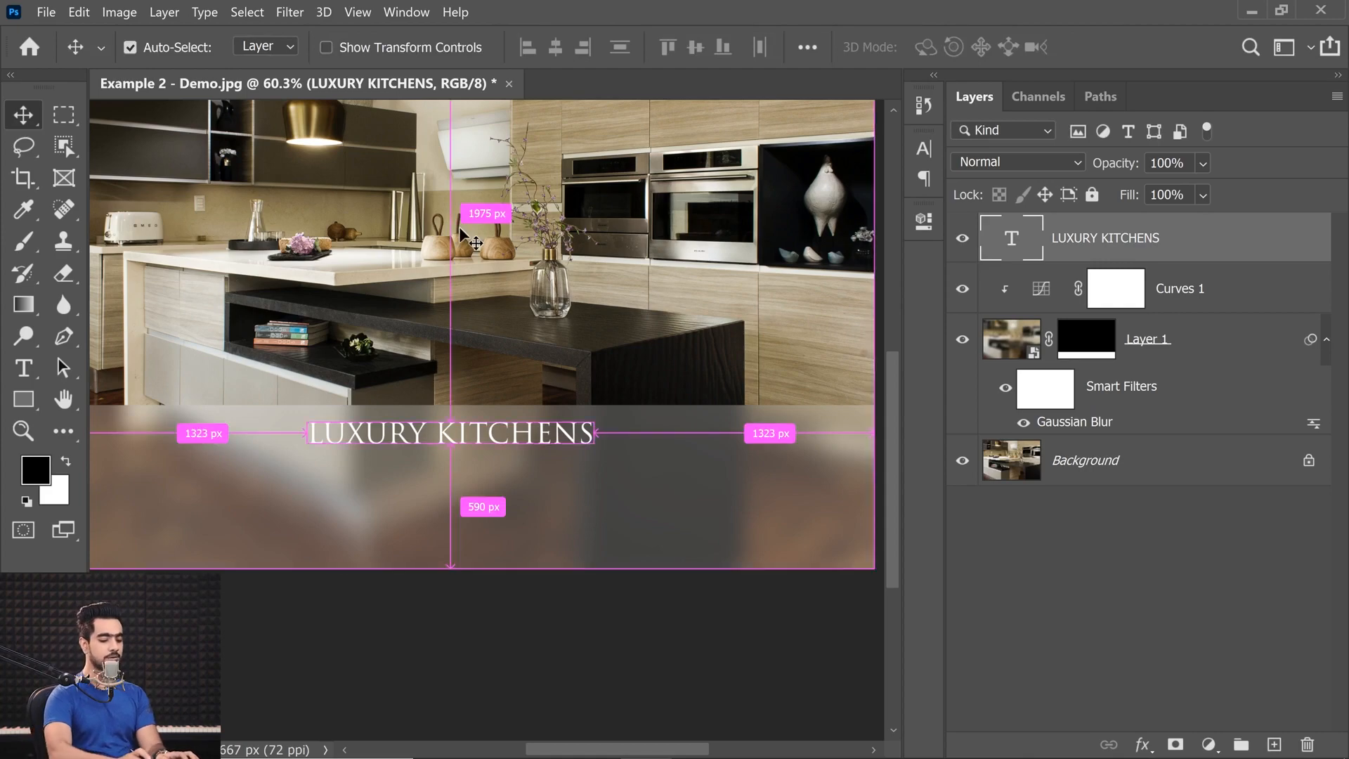
Duplicate the LUXURY KITCHENS text layer and place the copy directly beneath the original.
{"action": "scroll", "coordinate": [461, 229], "scroll_direction": "down", "scroll_amount": 1}
{"action": "key", "text": "ctrl"}
{"action": "key", "text": "ctrl+space"}
{"action": "left_click", "coordinate": [532, 576]}
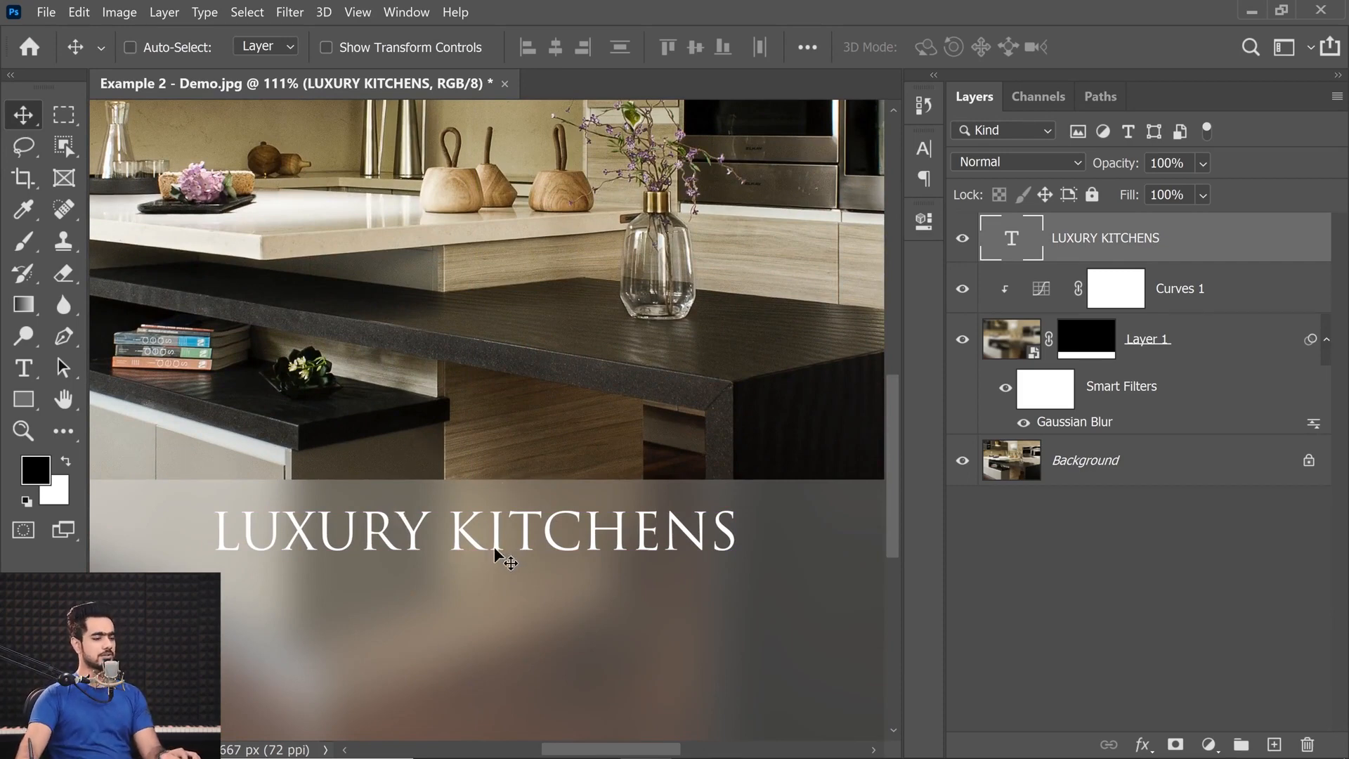
{"action": "left_click_drag", "start_coordinate": [478, 538], "coordinate": [485, 594]}
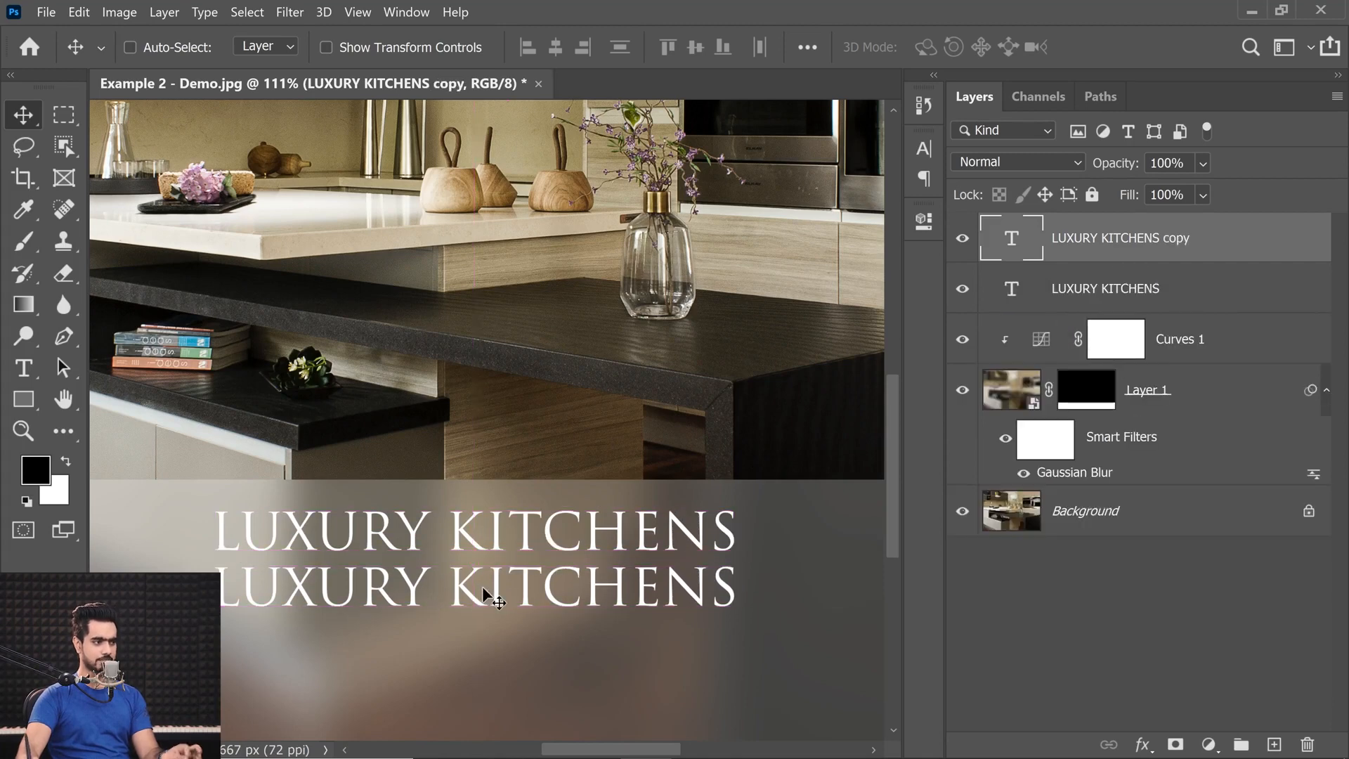
Replace the duplicated text's wording with DINDA INTERIORS.
{"action": "double_click", "coordinate": [1014, 239]}
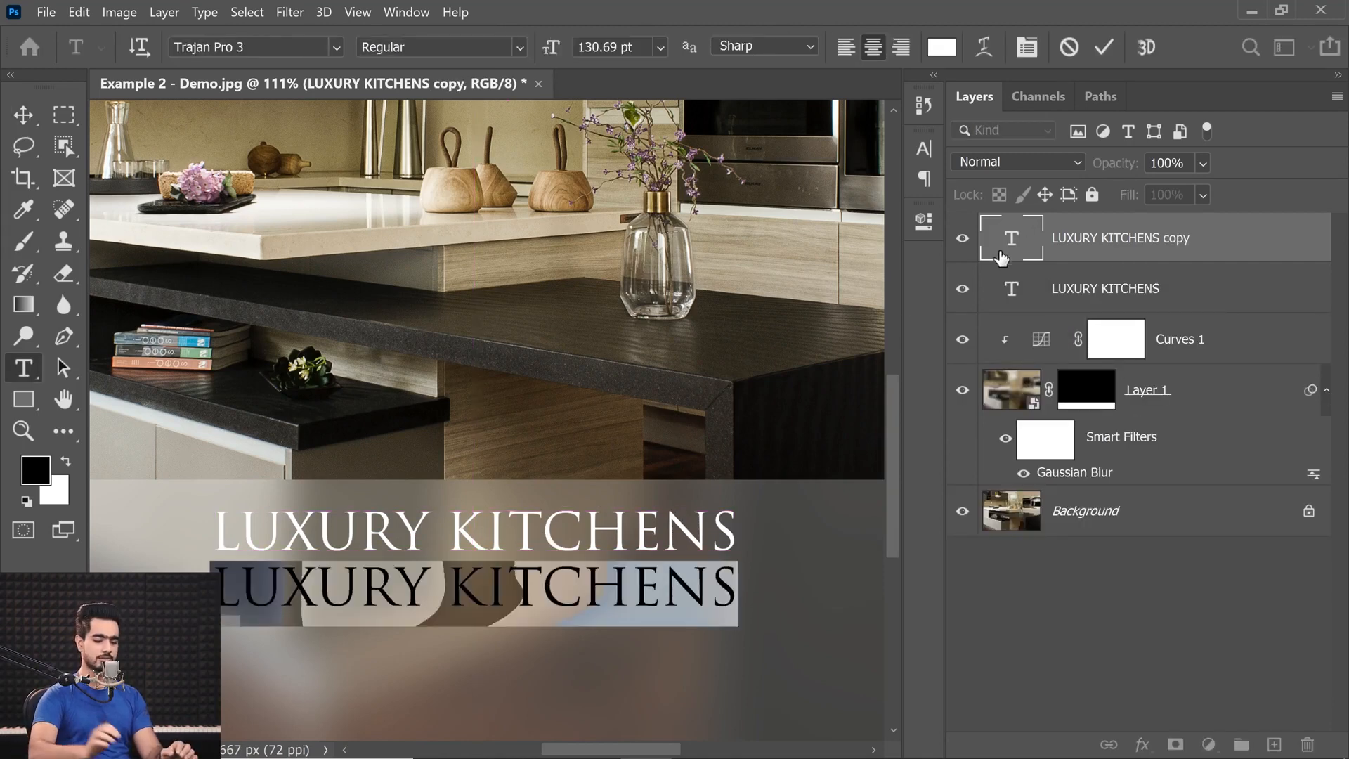
{"action": "type", "text": "DINDA"}
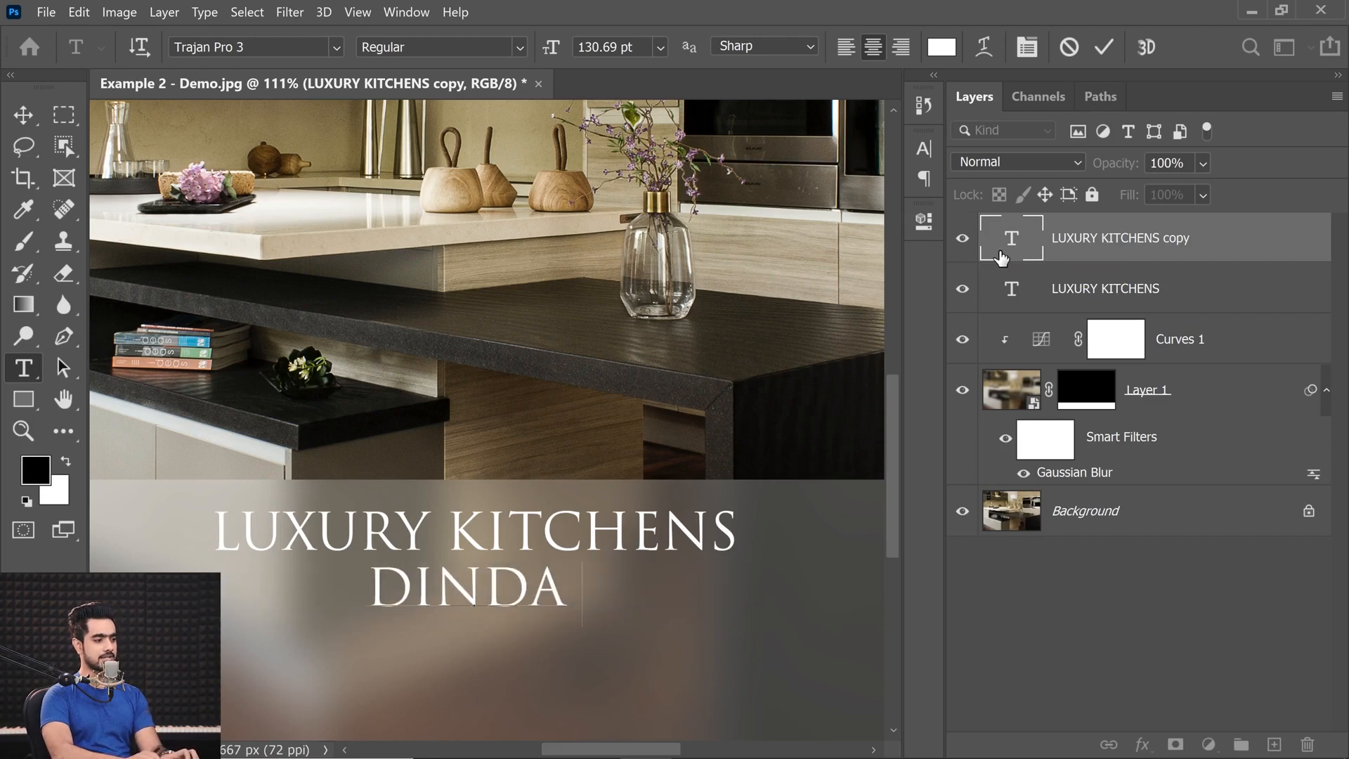
{"action": "type", "text": " INTER"}
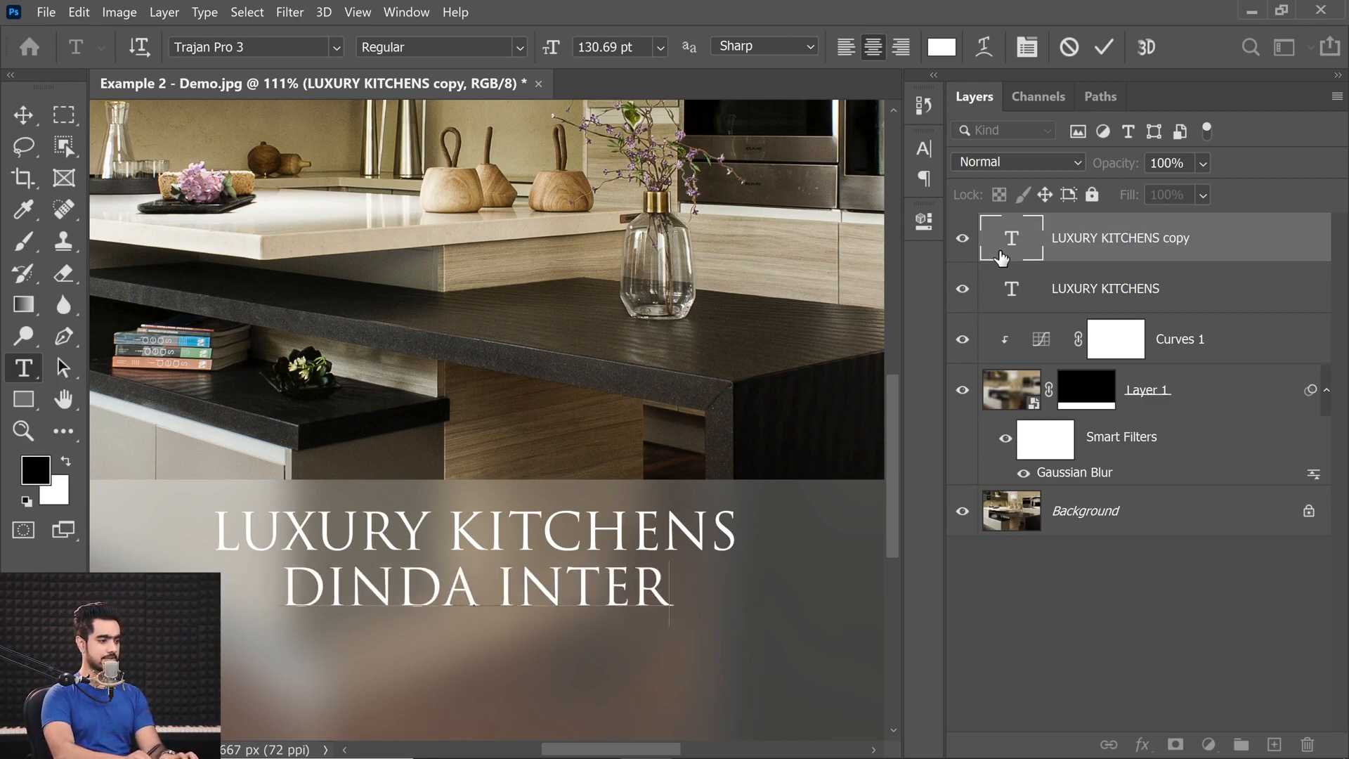
{"action": "type", "text": "IORS"}
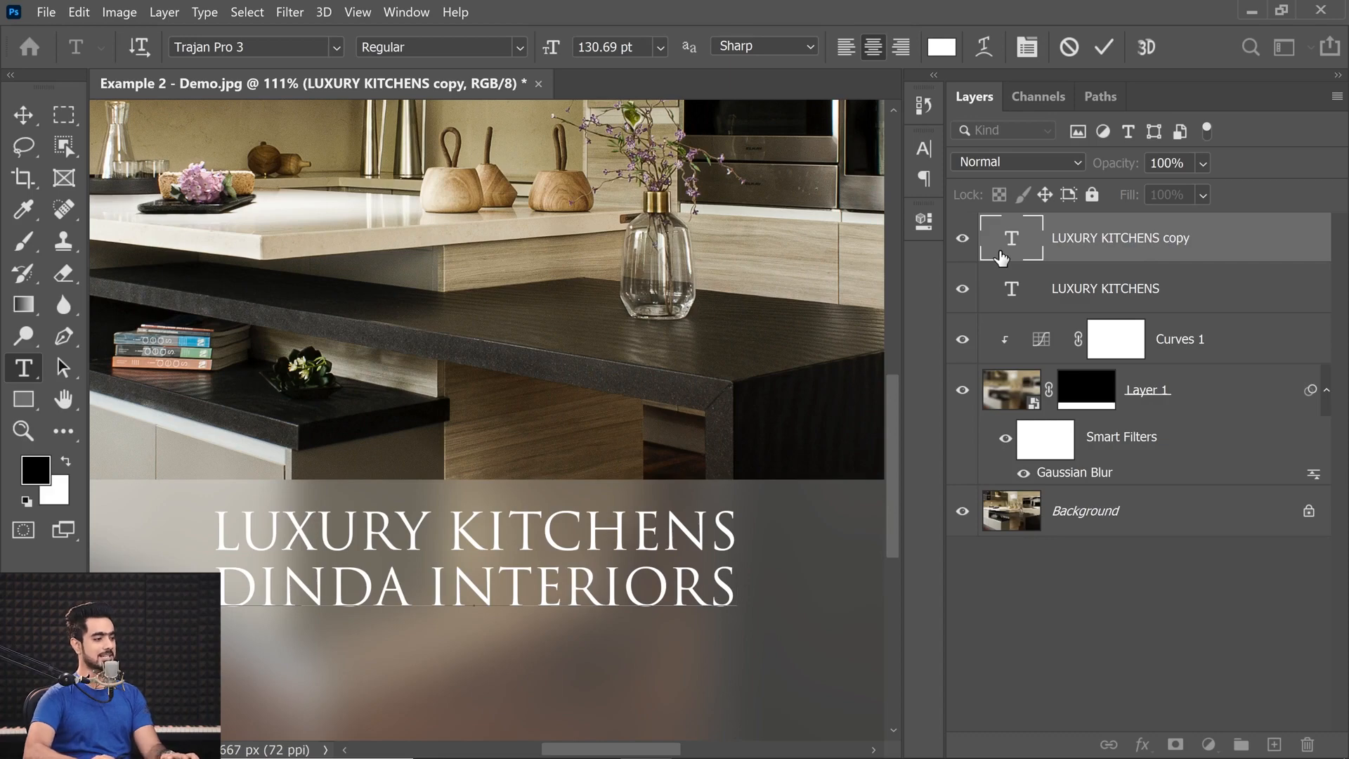
Set the font of the whole DINDA INTERIORS text to Gilroy Light.
{"action": "key", "text": "ctrl+a"}
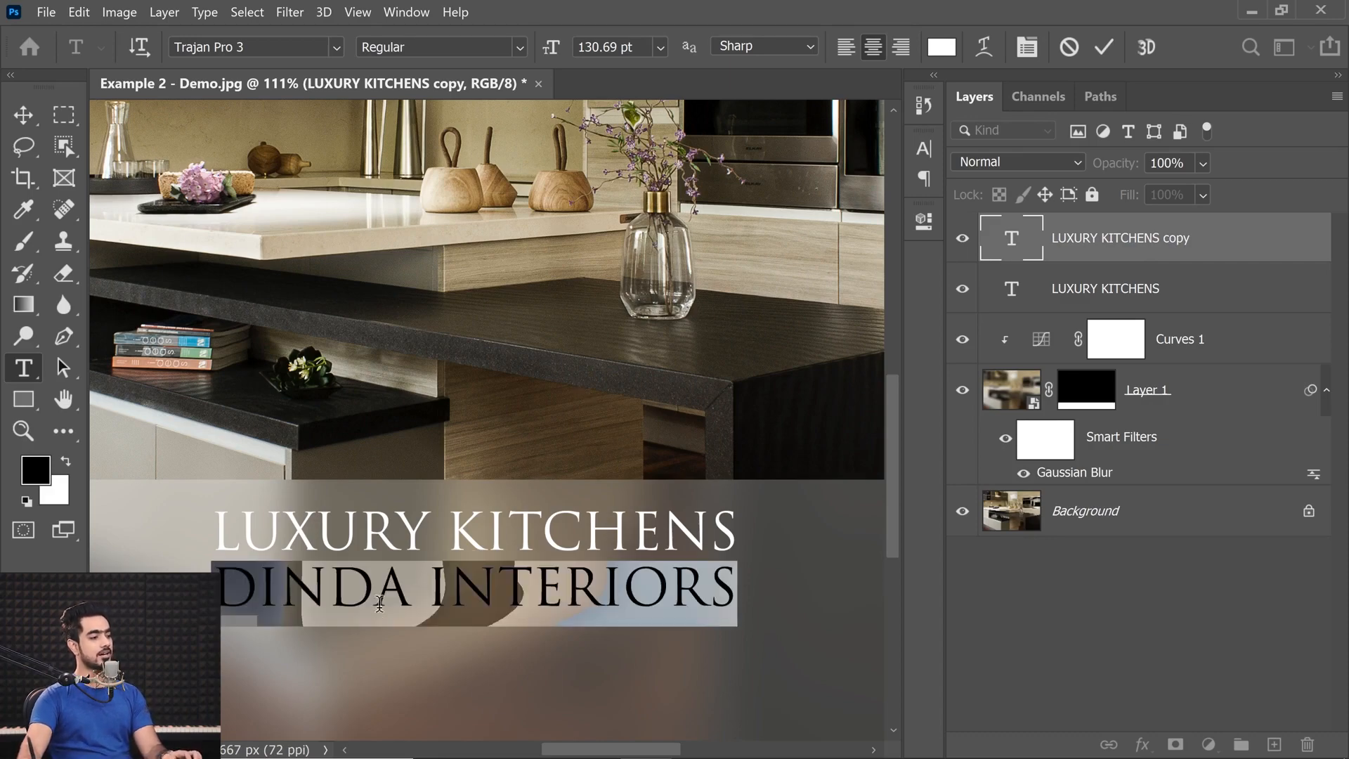
{"action": "left_click", "coordinate": [271, 56]}
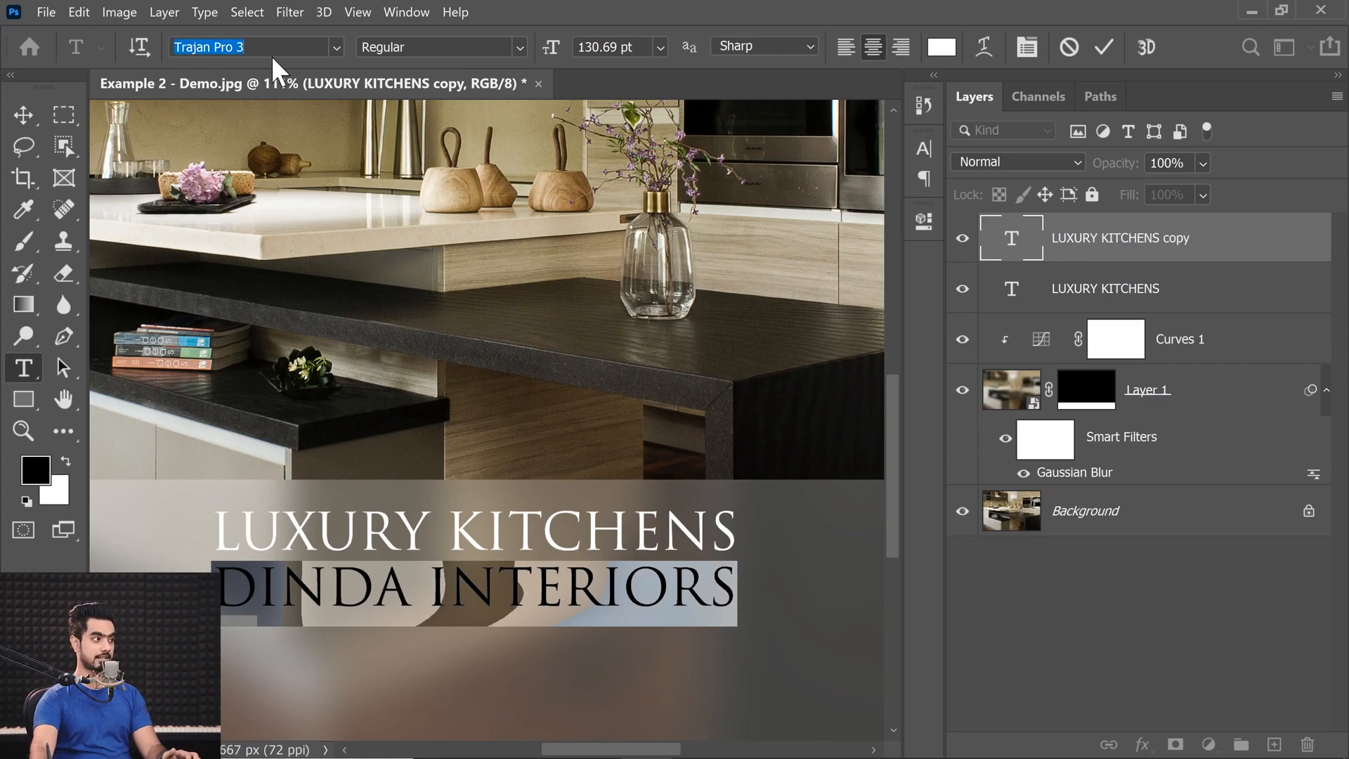
{"action": "type", "text": "gilr"}
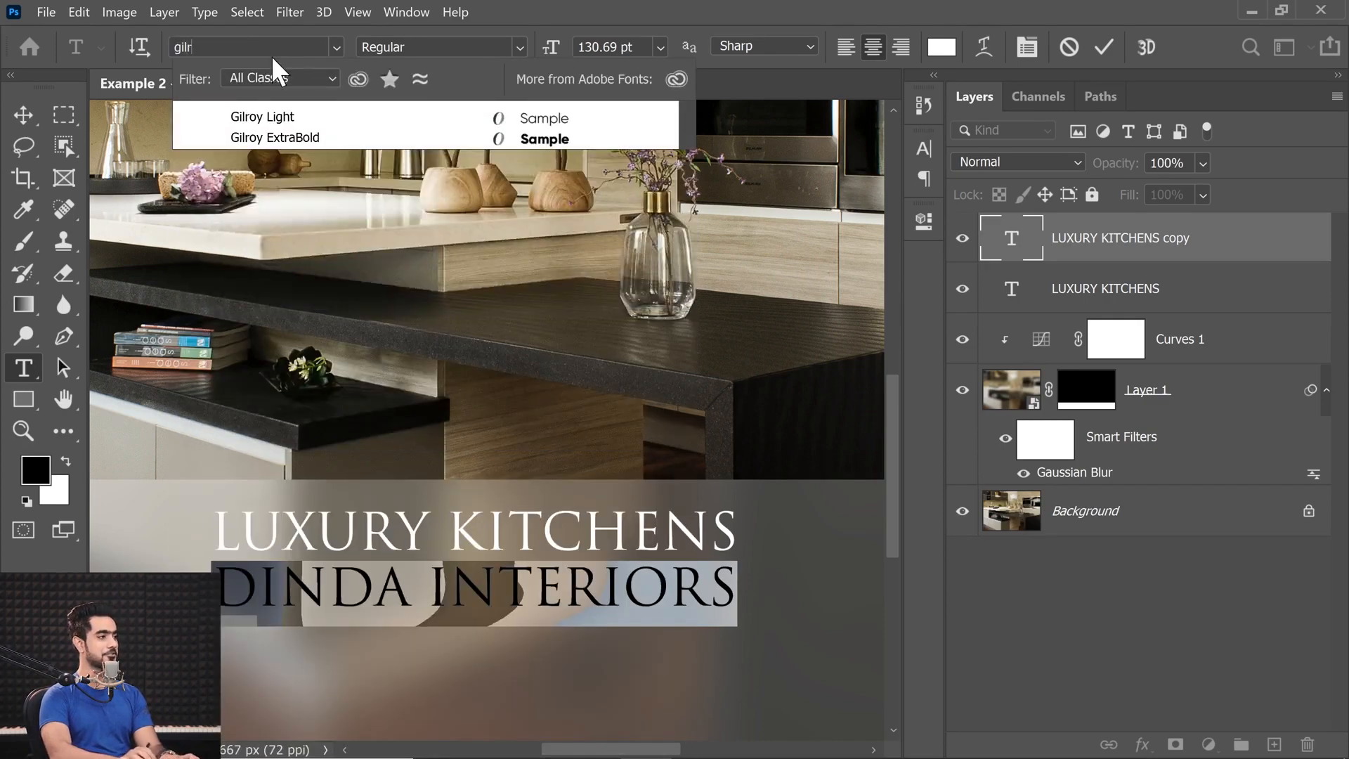
{"action": "left_click", "coordinate": [289, 118]}
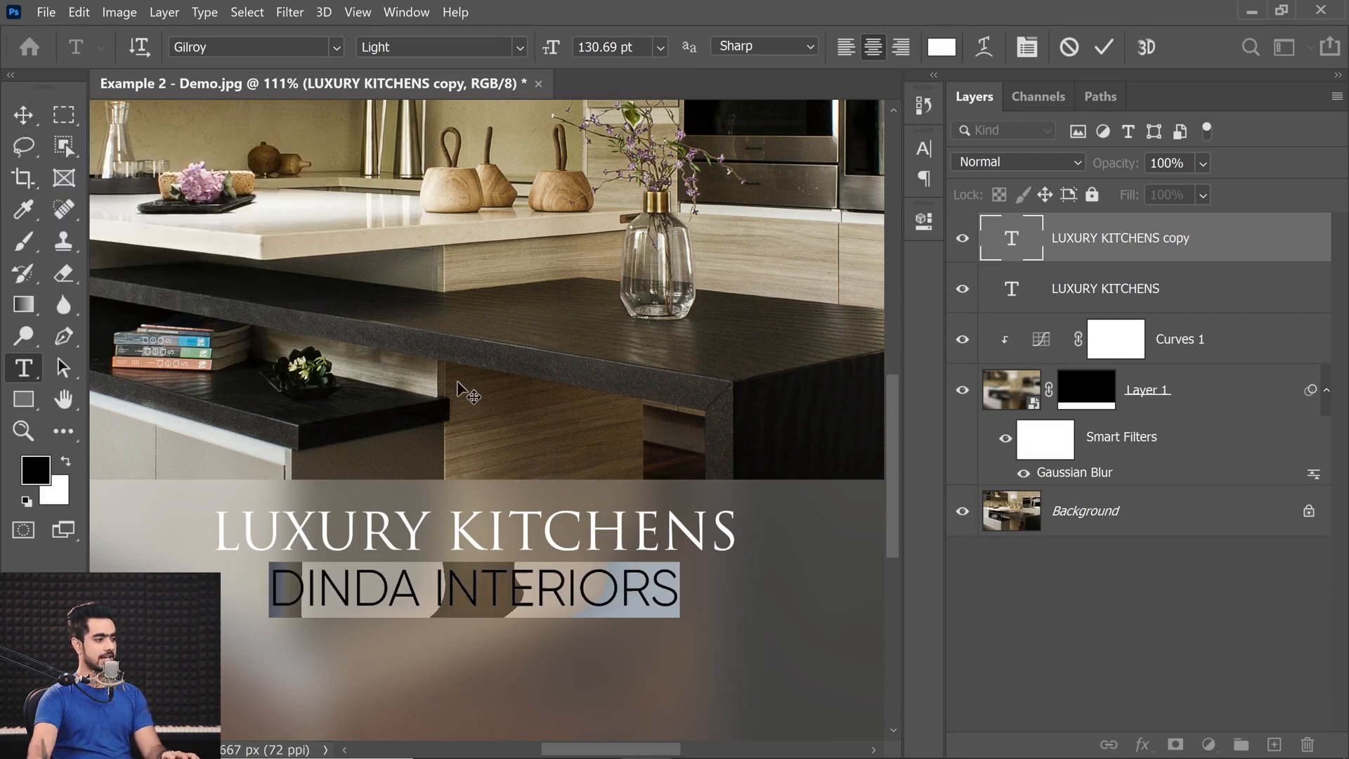
Widen the letter spacing of DINDA INTERIORS until the line extends beyond both ends of LUXURY KITCHENS, and commit the text.
{"action": "key", "text": "alt+Right"}
{"action": "key", "text": "alt+Right"}
{"action": "key", "text": "alt+Right"}
{"action": "key", "text": "alt+Right"}
{"action": "key", "text": "alt+Right"}
{"action": "key", "text": "alt+Right"}
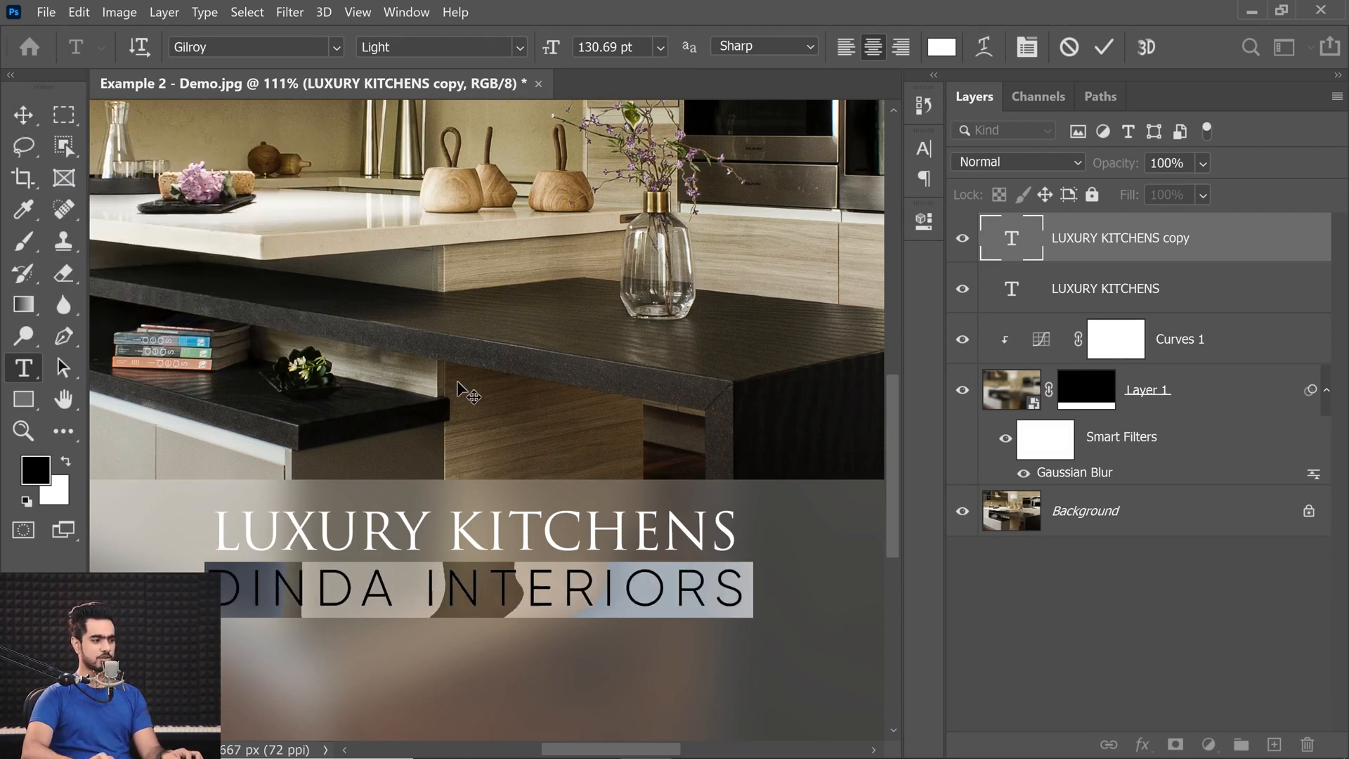
{"action": "key", "text": "alt+Right"}
{"action": "key", "text": "alt+Right"}
{"action": "key", "text": "alt+Right"}
{"action": "key", "text": "alt+Right"}
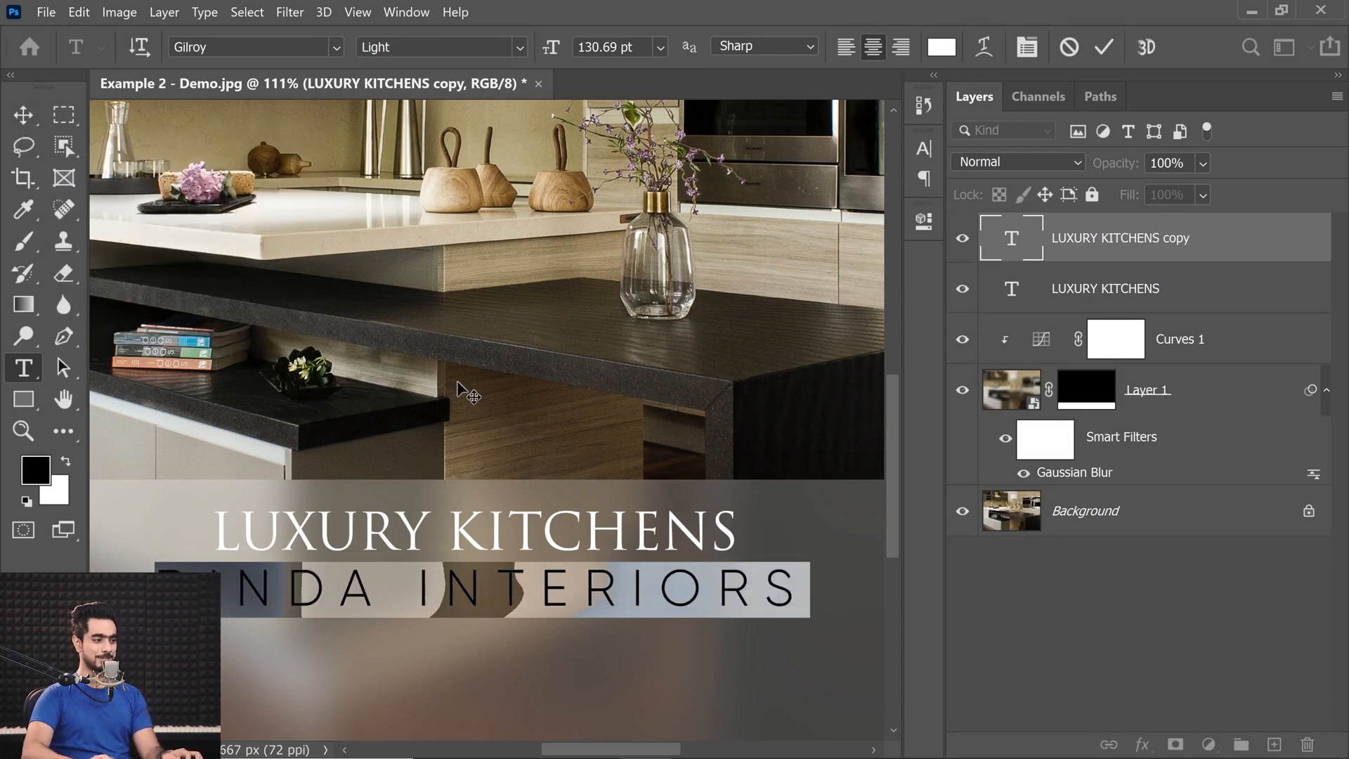
{"action": "key", "text": "alt+Right"}
{"action": "key", "text": "alt+Right"}
{"action": "key", "text": "alt+Right"}
{"action": "key", "text": "alt+Right"}
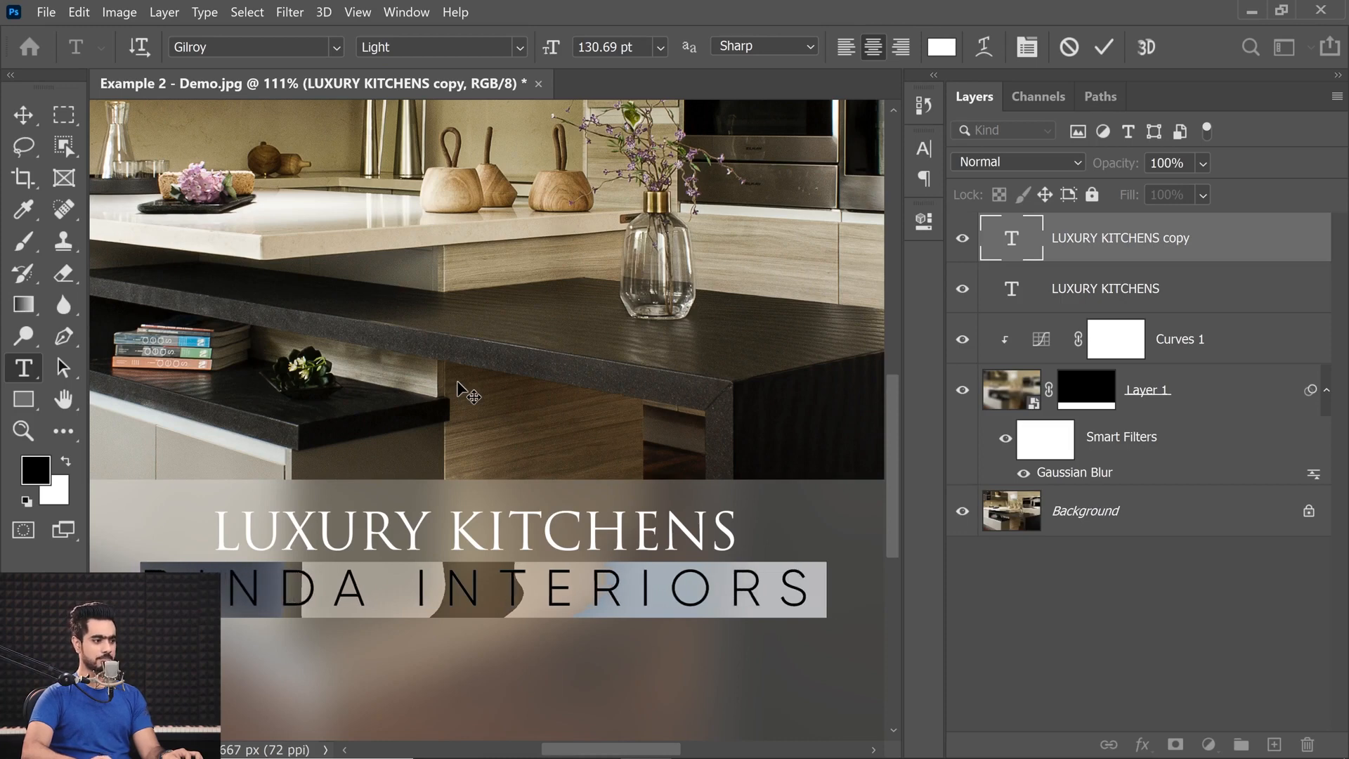
{"action": "left_click", "coordinate": [16, 111]}
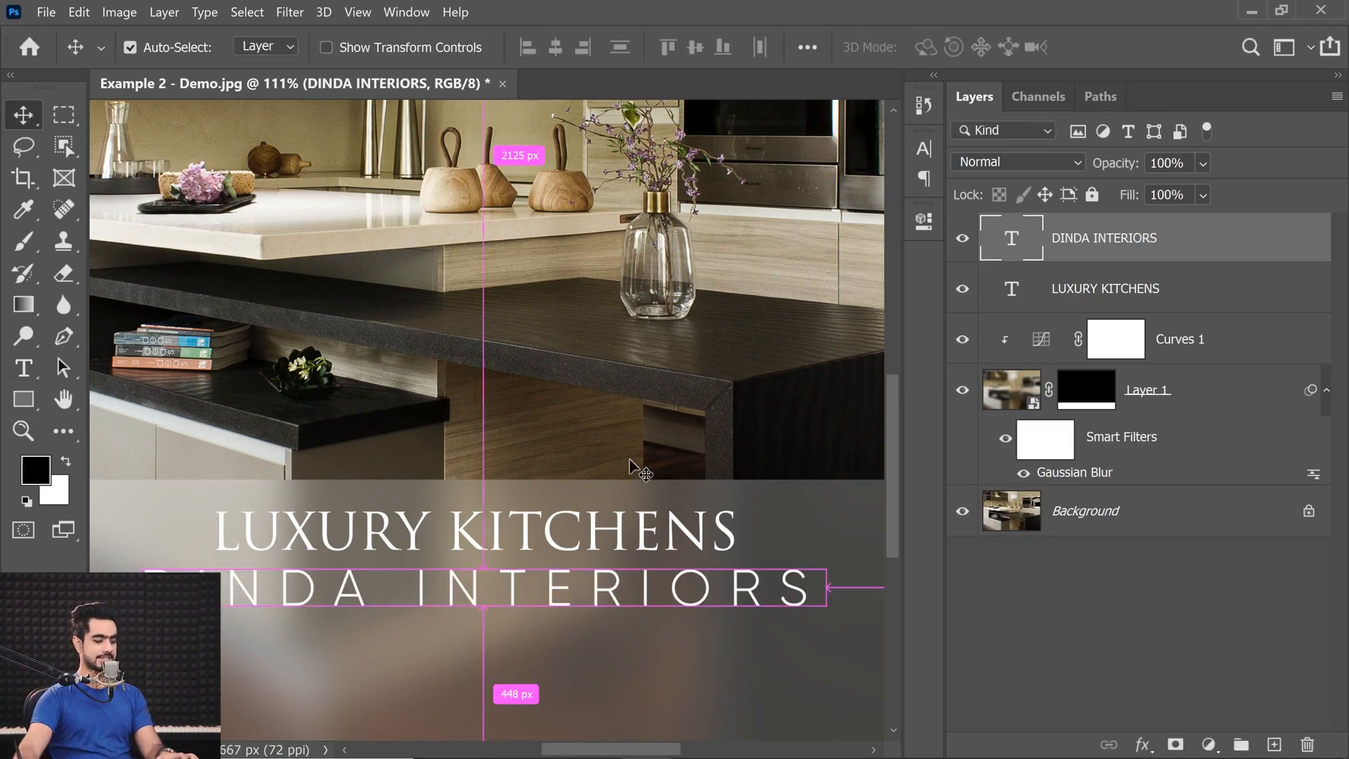
{"action": "key", "text": "ctrl+t"}
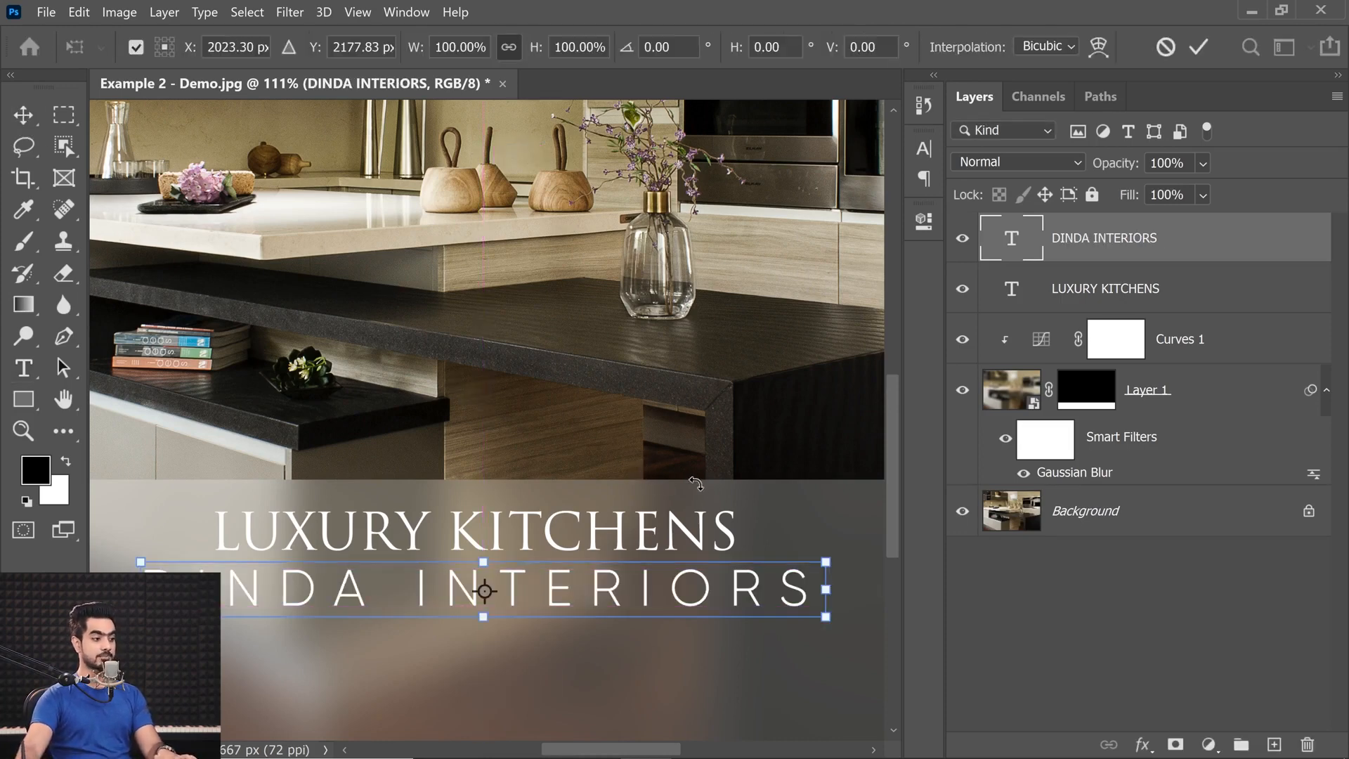
{"action": "left_click", "coordinate": [24, 369]}
{"action": "left_click", "coordinate": [25, 118]}
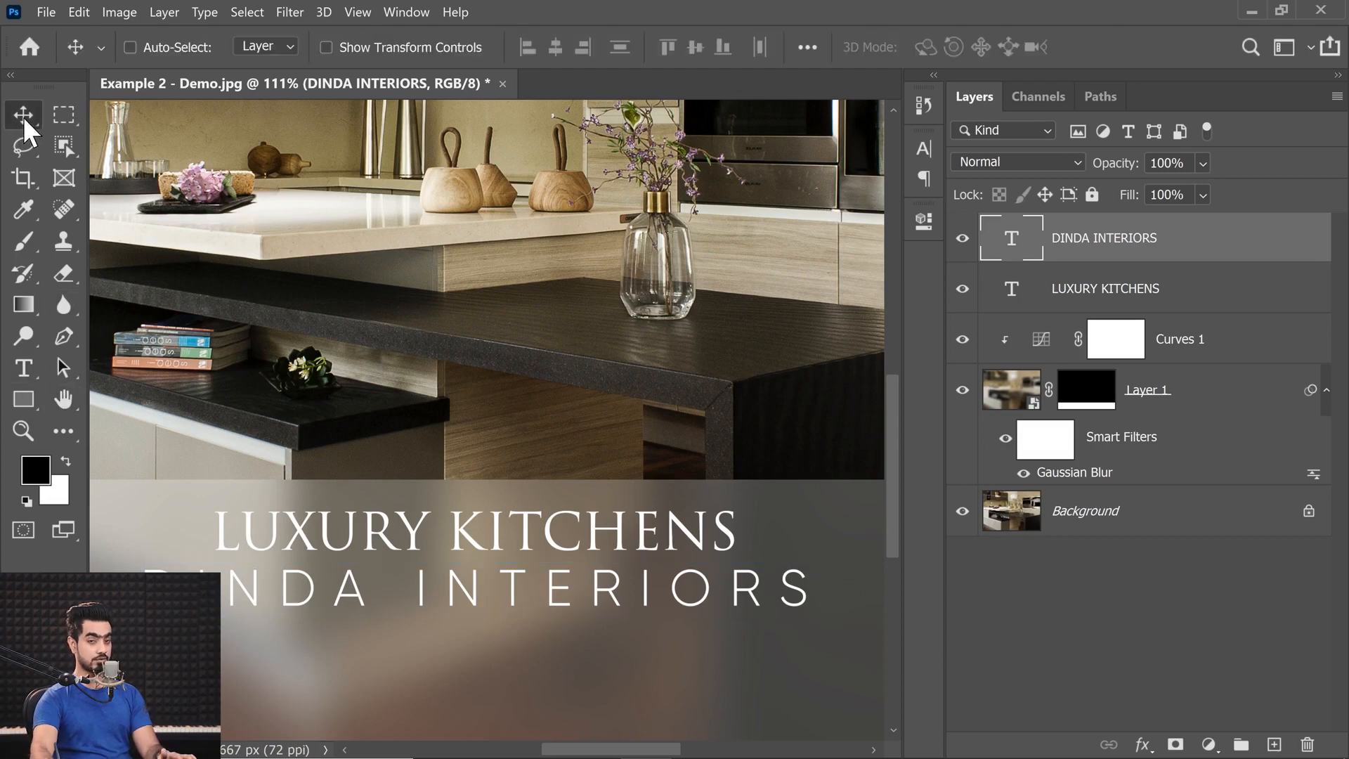
Scale the DINDA INTERIORS text down to about 43% and position it centred just beneath LUXURY KITCHENS.
{"action": "key", "text": "ctrl+t"}
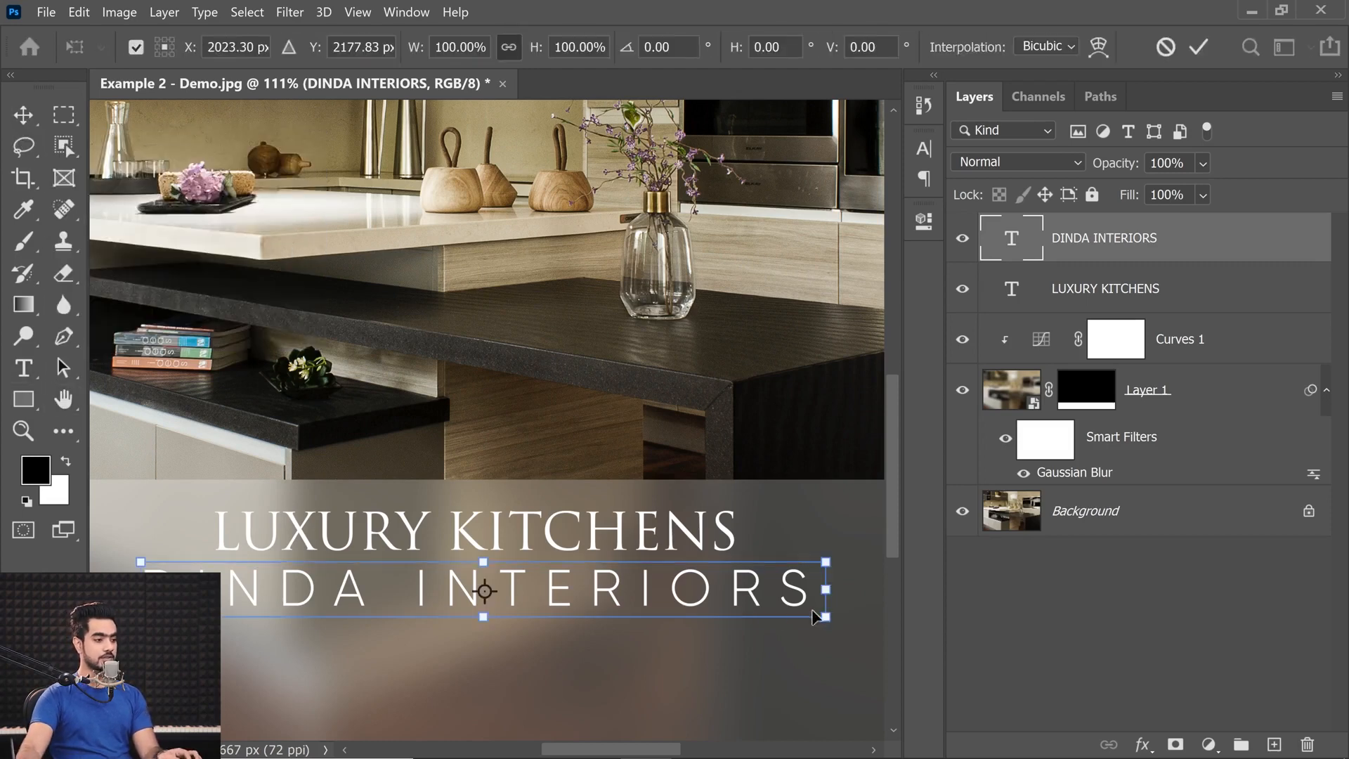
{"action": "left_click_drag", "start_coordinate": [826, 617], "coordinate": [534, 576]}
{"action": "key", "text": "Up"}
{"action": "key", "text": "Up"}
{"action": "key", "text": "Up"}
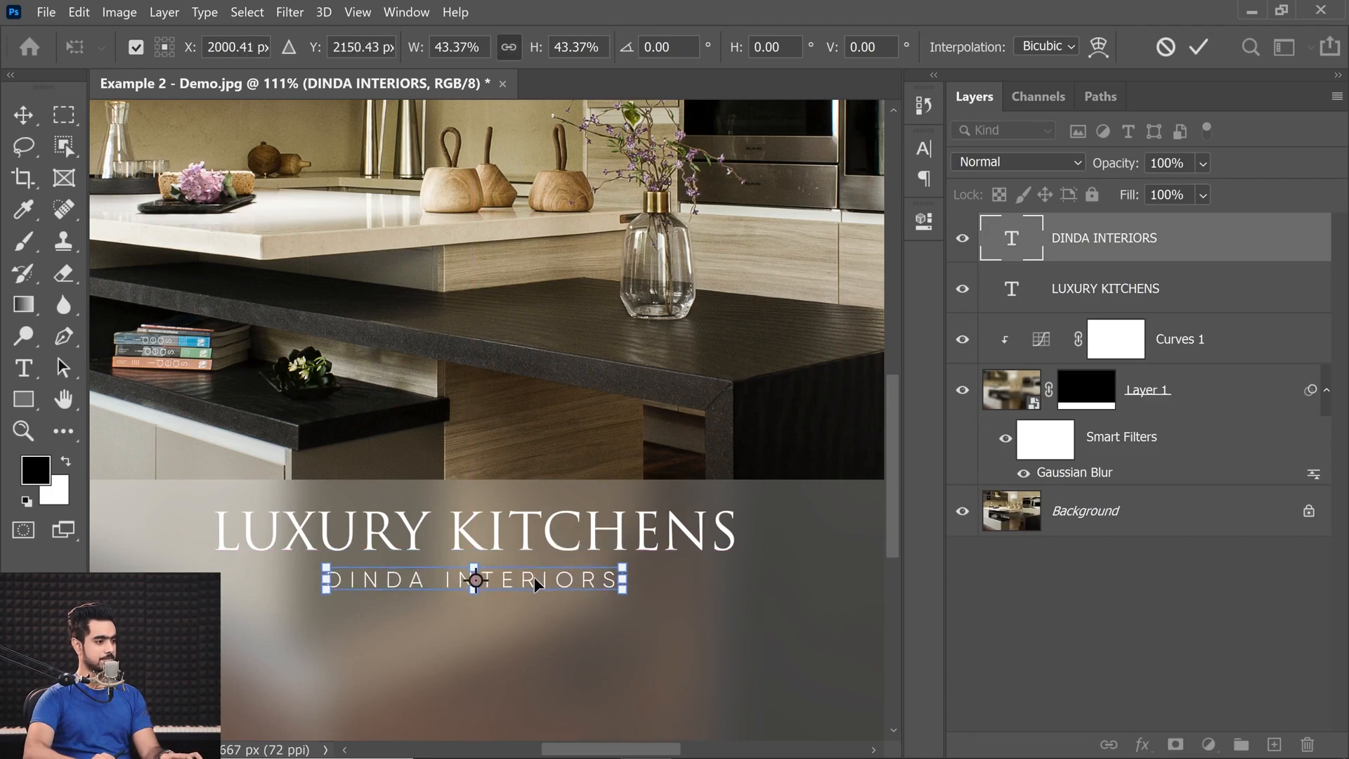
{"action": "key", "text": "Return"}
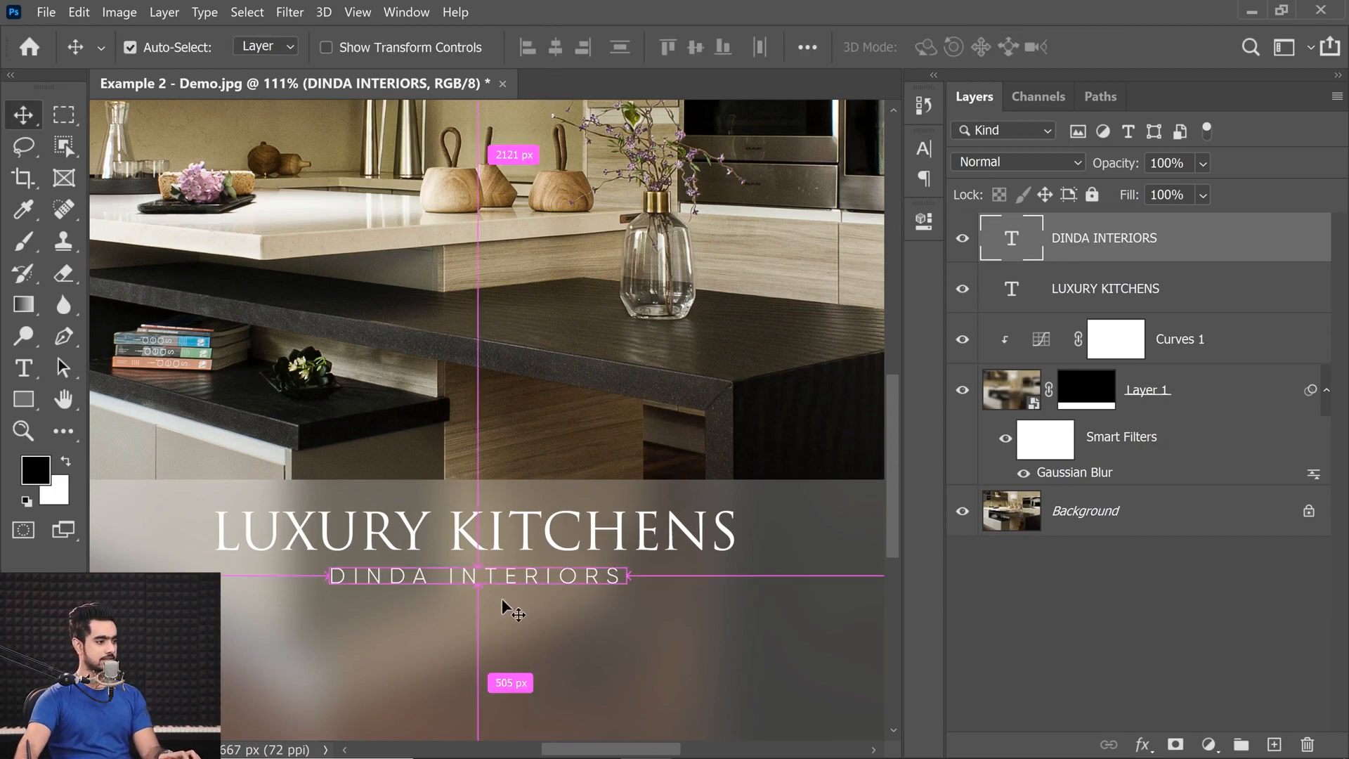
{"action": "left_click_drag", "start_coordinate": [474, 614], "coordinate": [445, 598]}
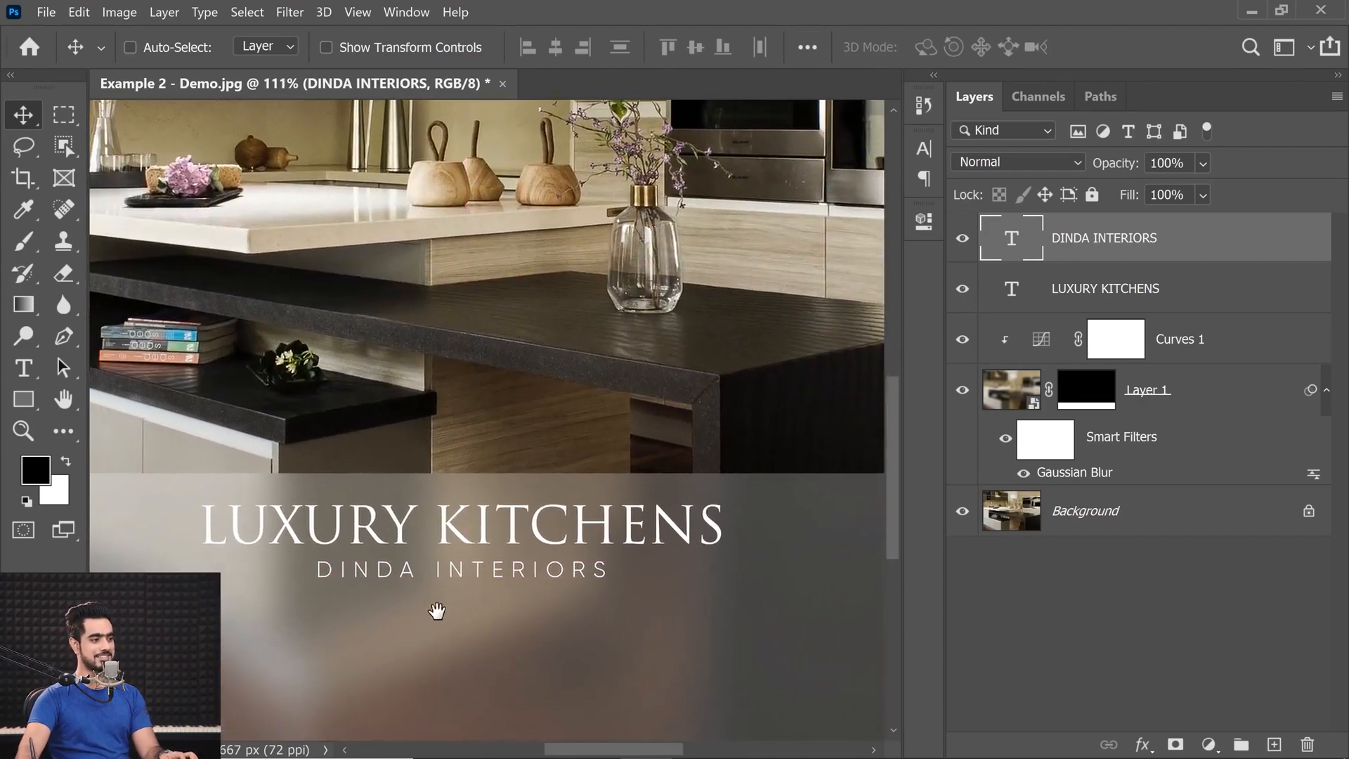
{"action": "key", "text": "ctrl+t"}
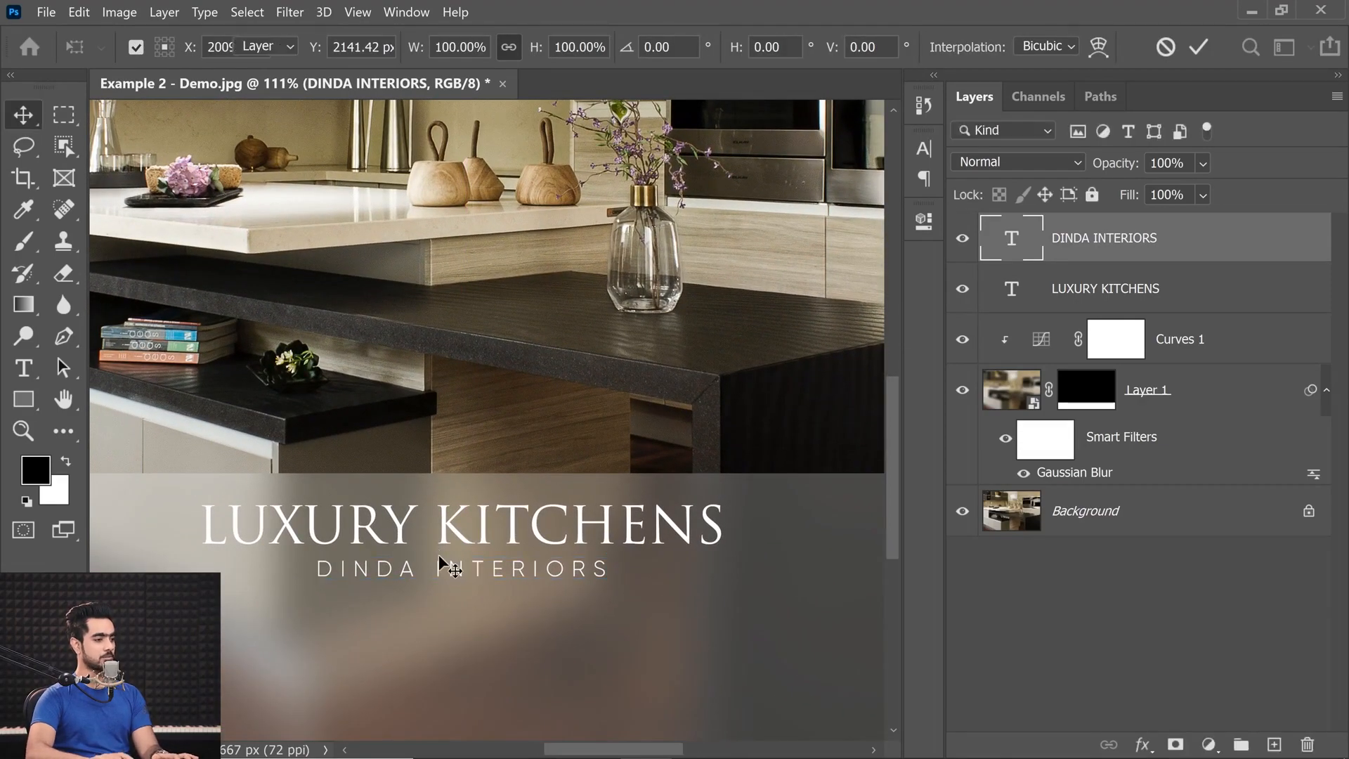
{"action": "key", "text": "Return"}
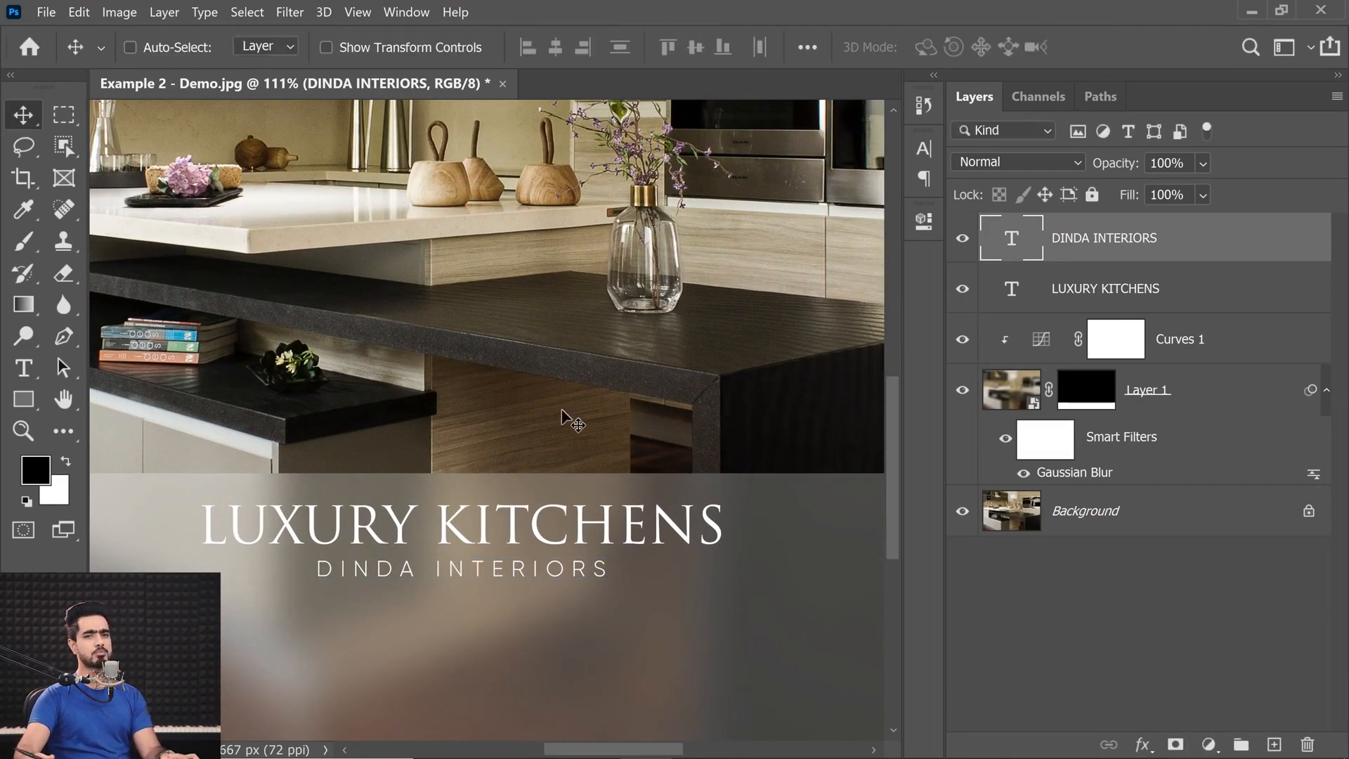
Draw a thin white rectangle about 1323 px wide and 6 px high across the middle of DINDA INTERIORS, spanning the title's width.
{"action": "left_click", "coordinate": [25, 402]}
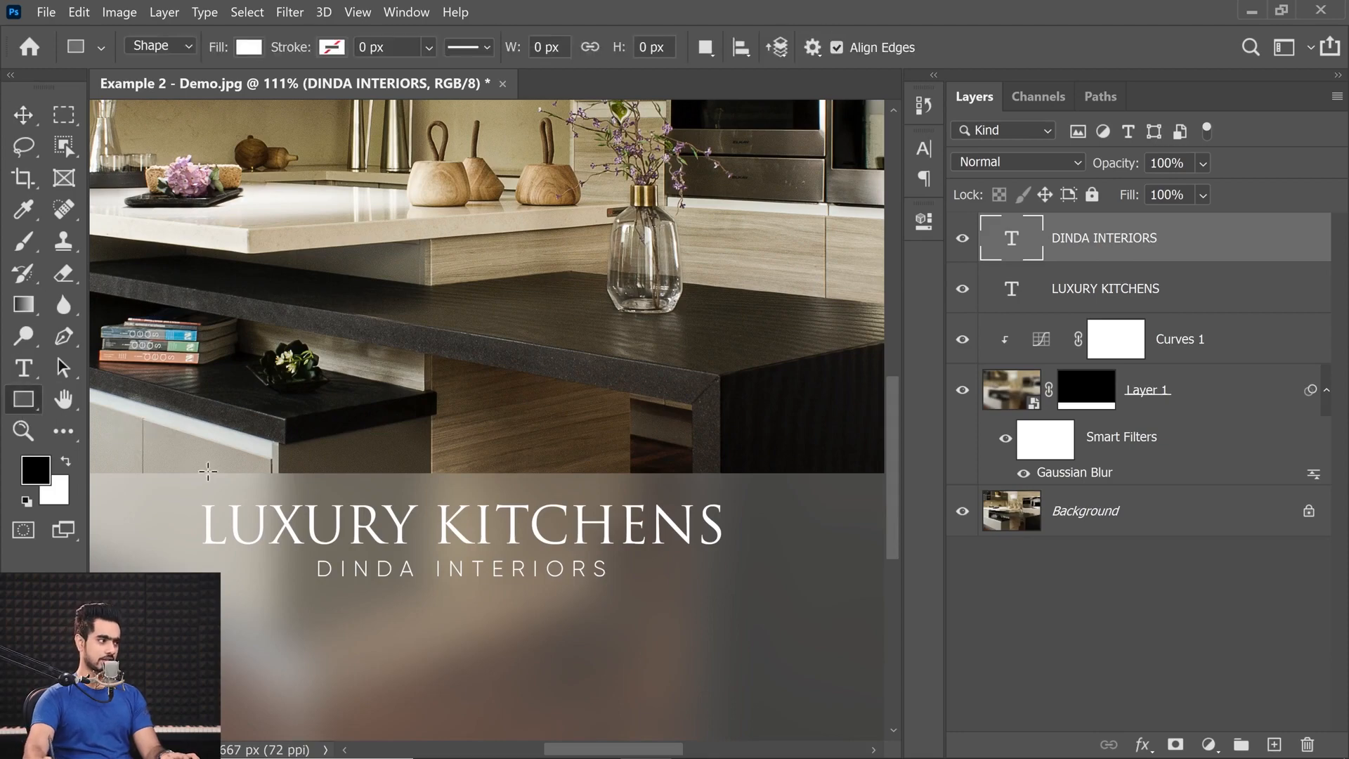
{"action": "left_click", "coordinate": [281, 572]}
{"action": "left_click_drag", "start_coordinate": [162, 564], "coordinate": [855, 569]}
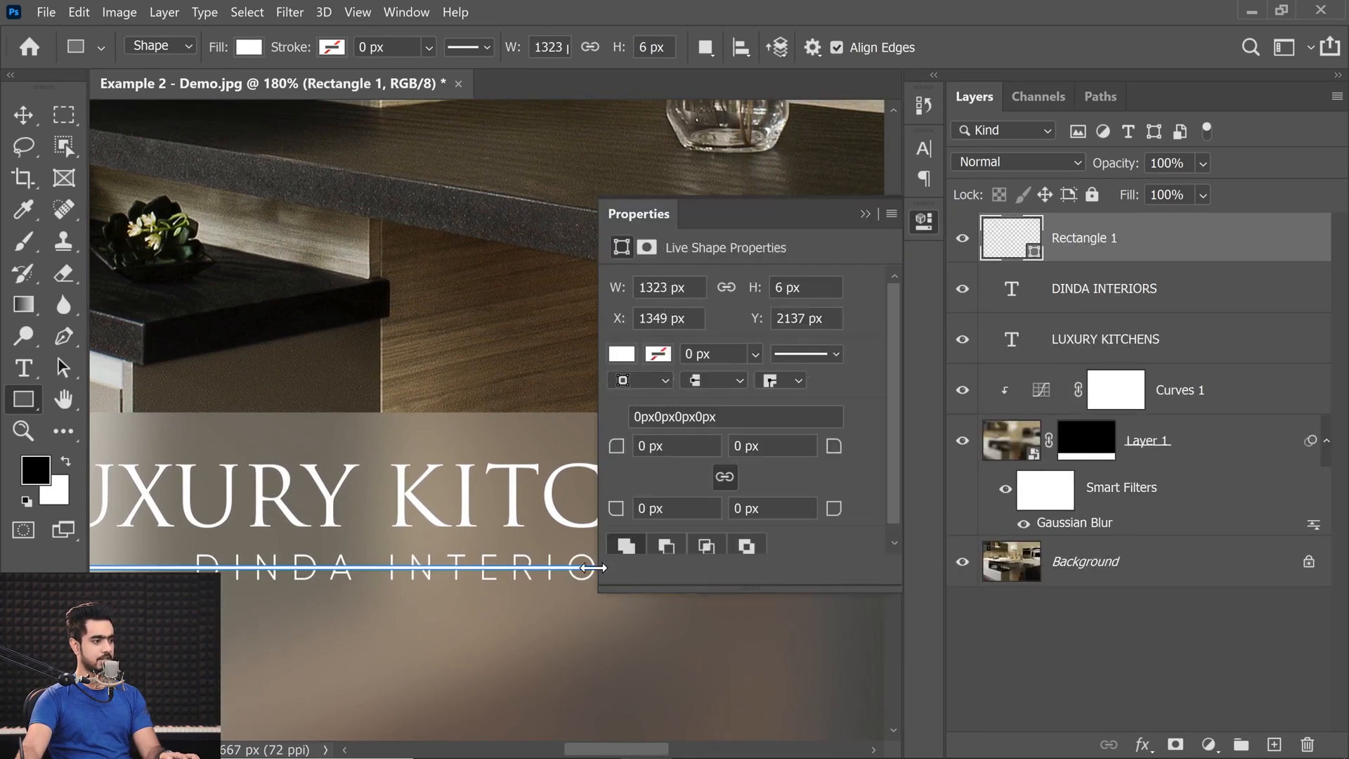
{"action": "left_click", "coordinate": [247, 48]}
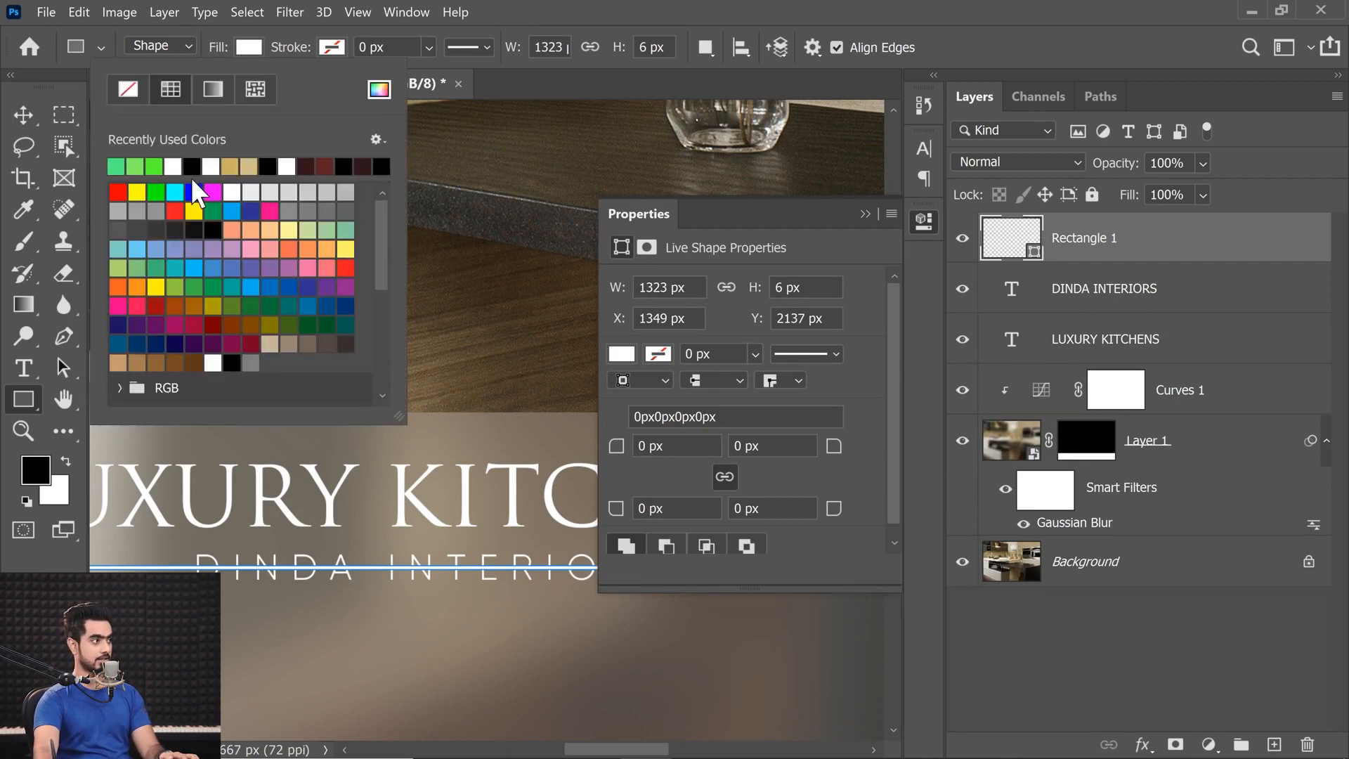
{"action": "left_click", "coordinate": [309, 47]}
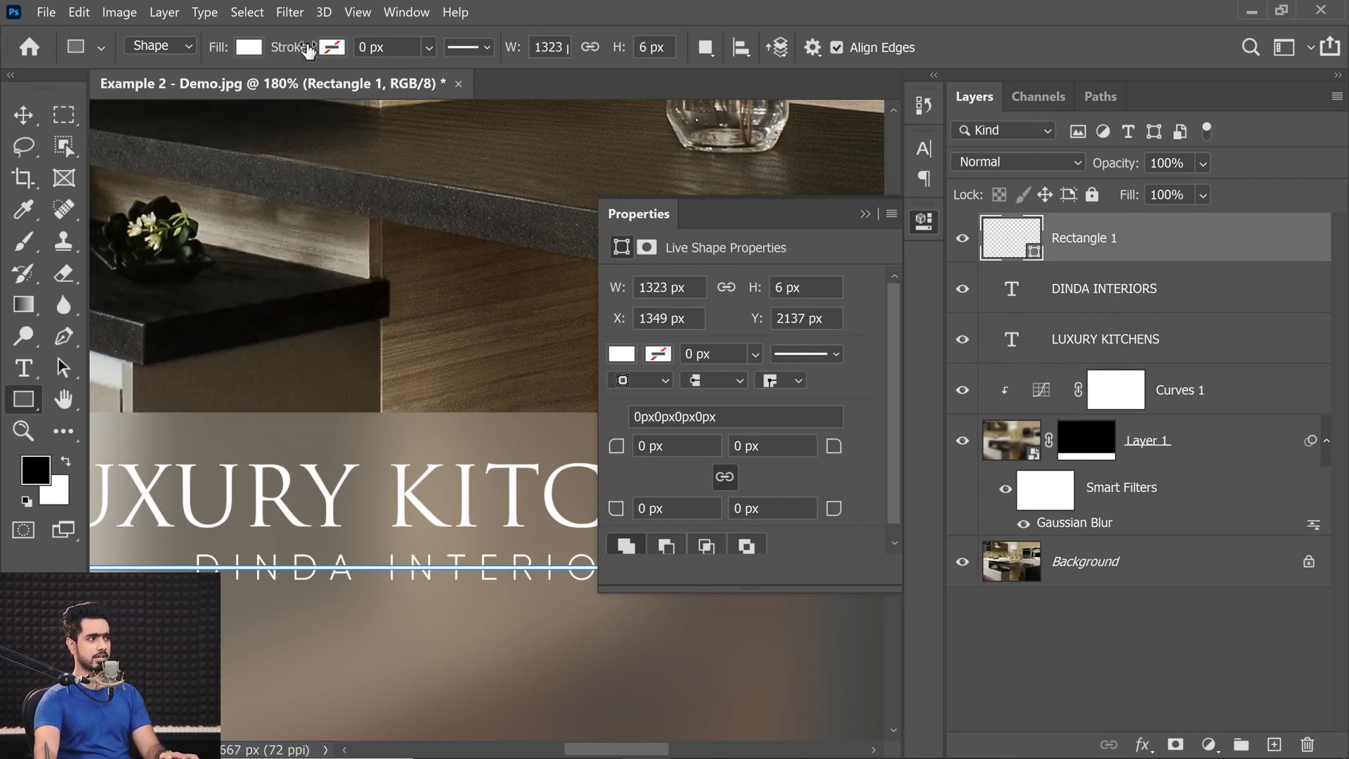
{"action": "left_click", "coordinate": [867, 214]}
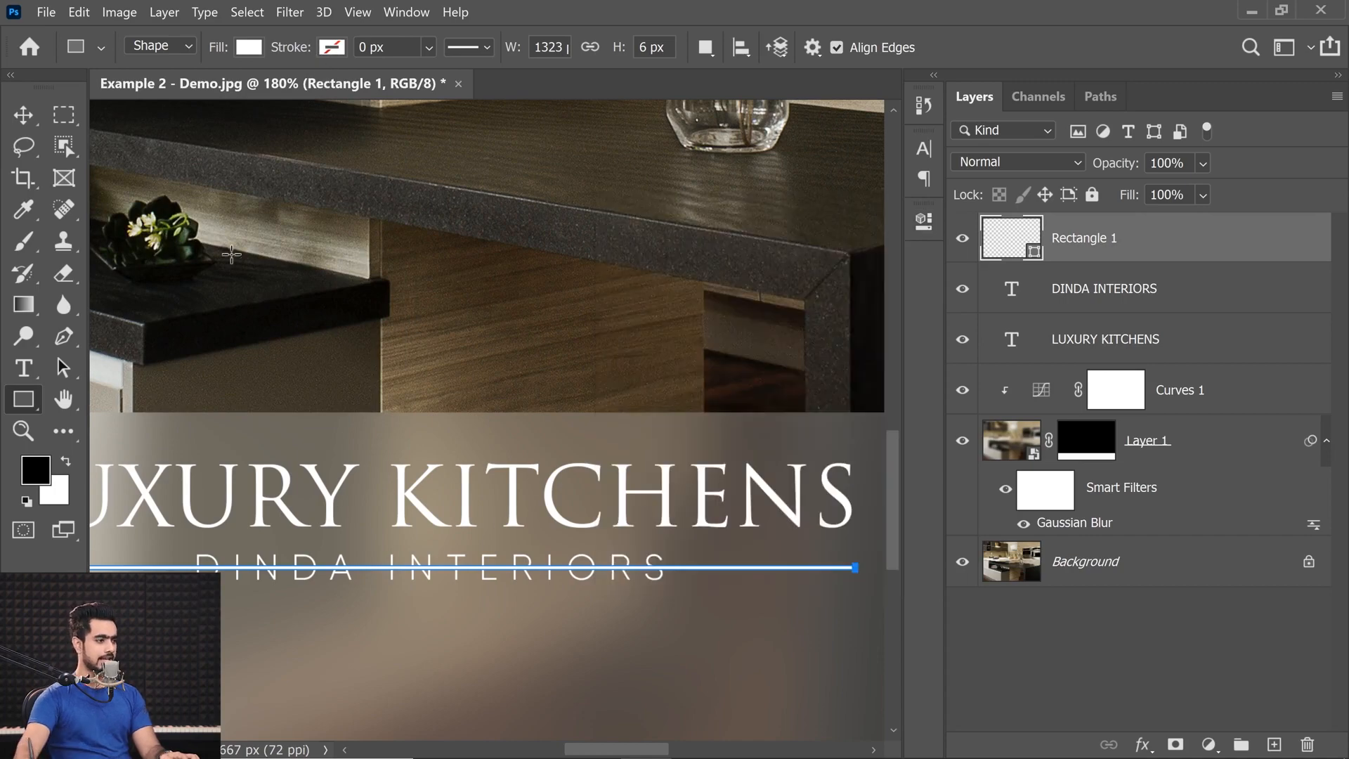
{"action": "left_click", "coordinate": [33, 116]}
{"action": "left_click_drag", "start_coordinate": [528, 589], "coordinate": [394, 562]}
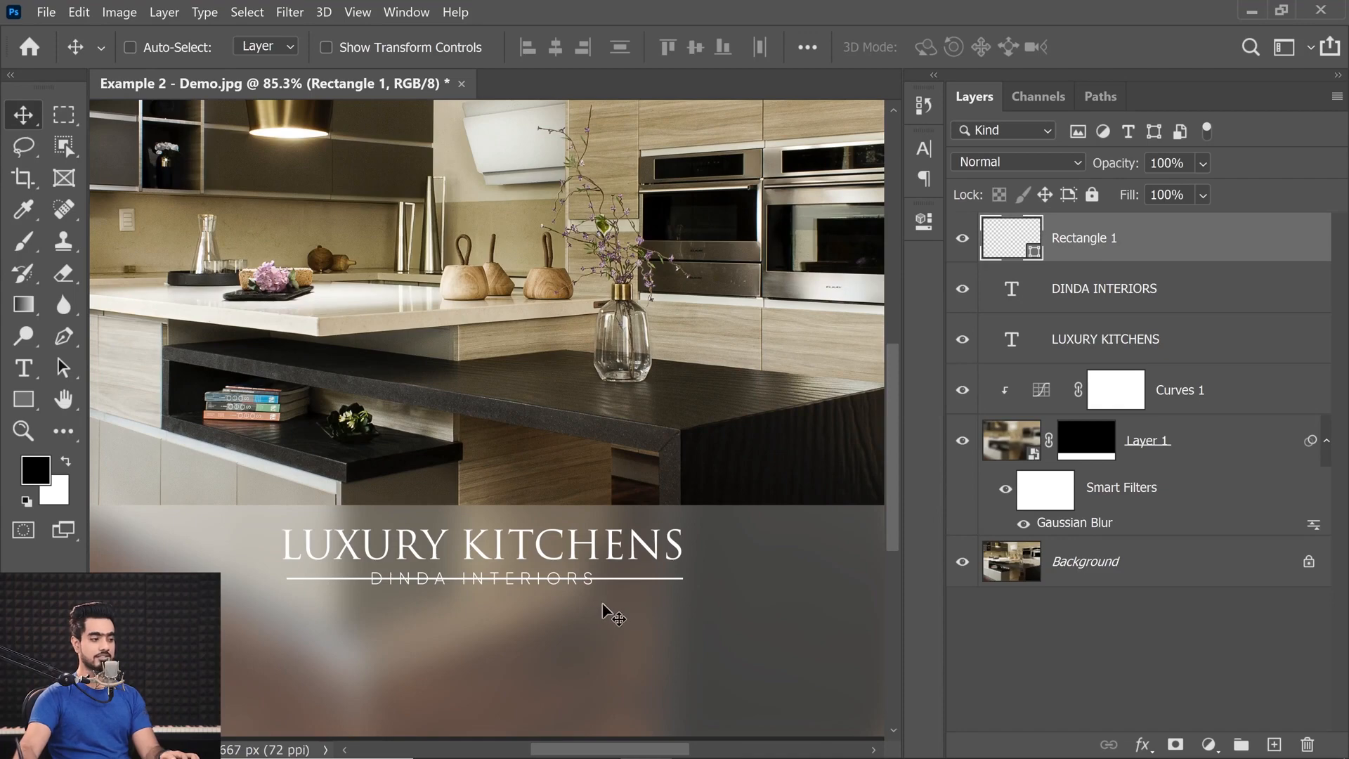
Select a rectangular area around DINDA INTERIORS and hide that part of the white line with an inverted layer mask.
{"action": "left_click", "coordinate": [65, 114]}
{"action": "left_click_drag", "start_coordinate": [488, 541], "coordinate": [496, 457]}
{"action": "right_click", "coordinate": [73, 125]}
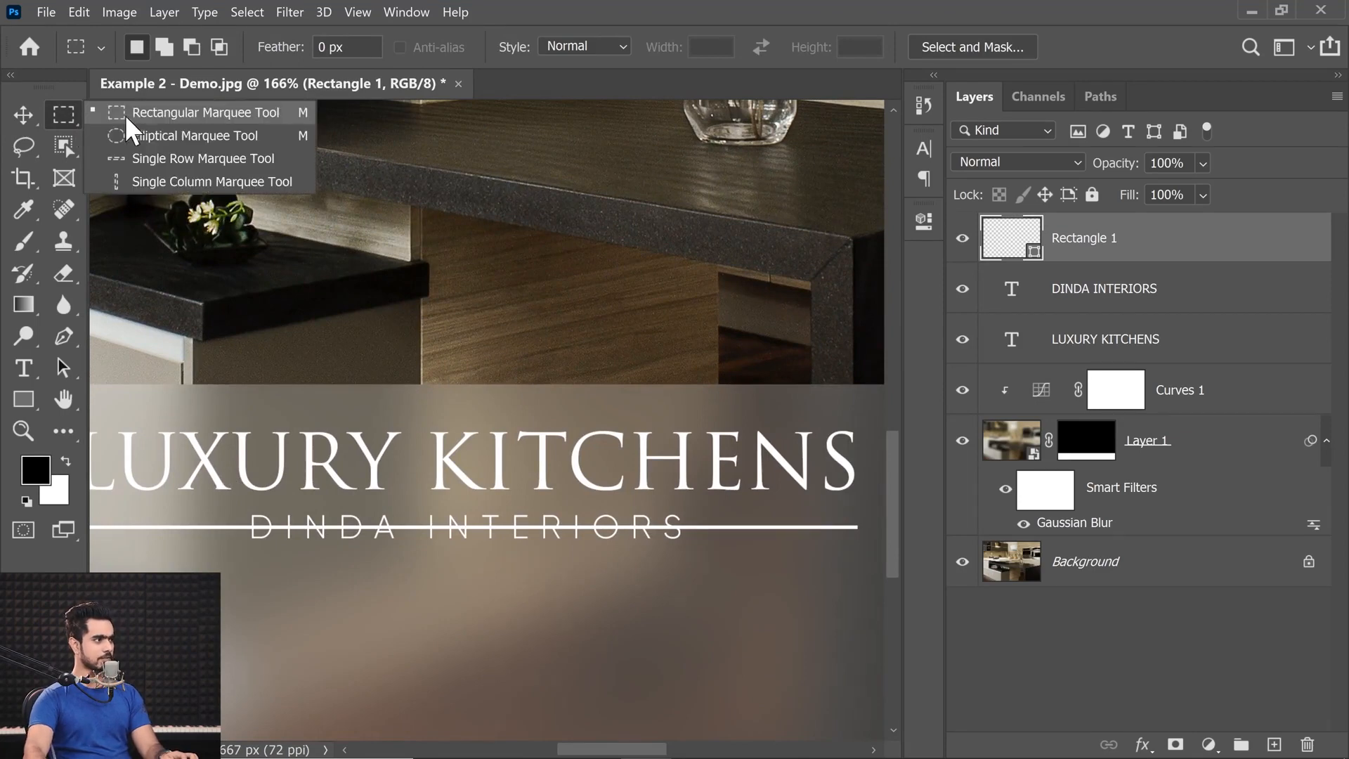
{"action": "left_click", "coordinate": [142, 111]}
{"action": "left_click_drag", "start_coordinate": [185, 474], "coordinate": [734, 580]}
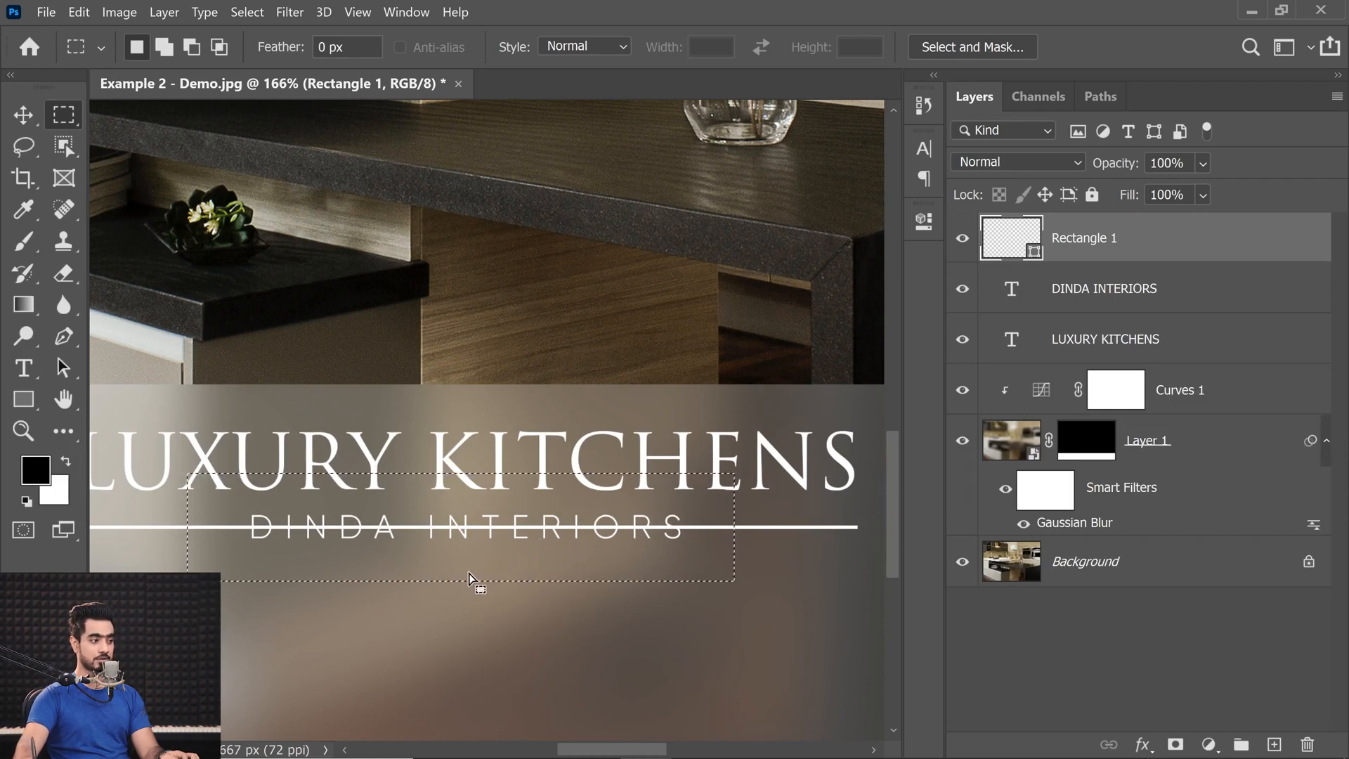
{"action": "mouse_move", "coordinate": [483, 569]}
{"action": "left_mouse_down"}
{"action": "mouse_move", "coordinate": [562, 561]}
{"action": "mouse_move", "coordinate": [558, 588]}
{"action": "mouse_move", "coordinate": [563, 559]}
{"action": "mouse_move", "coordinate": [479, 568]}
{"action": "left_mouse_up"}
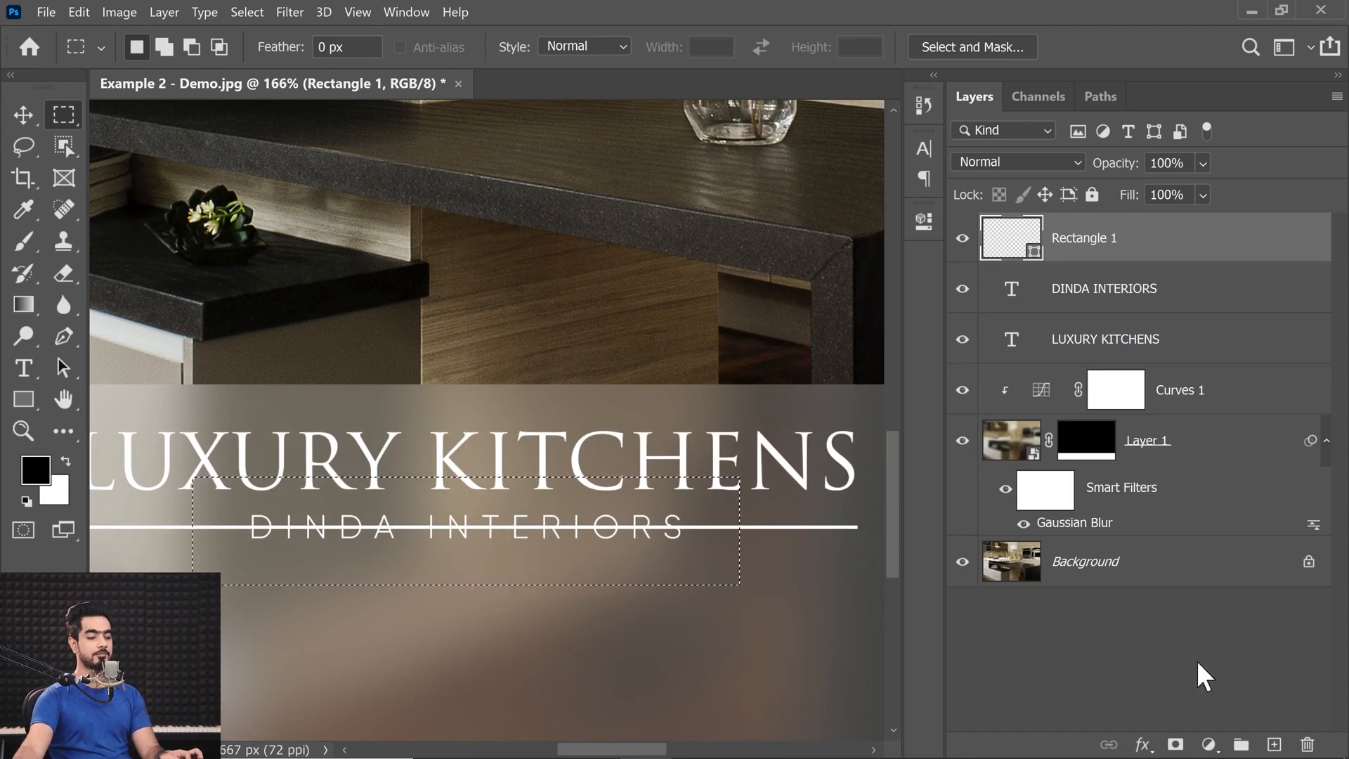
{"action": "left_click", "coordinate": [1176, 745]}
{"action": "key", "text": "ctrl+0"}
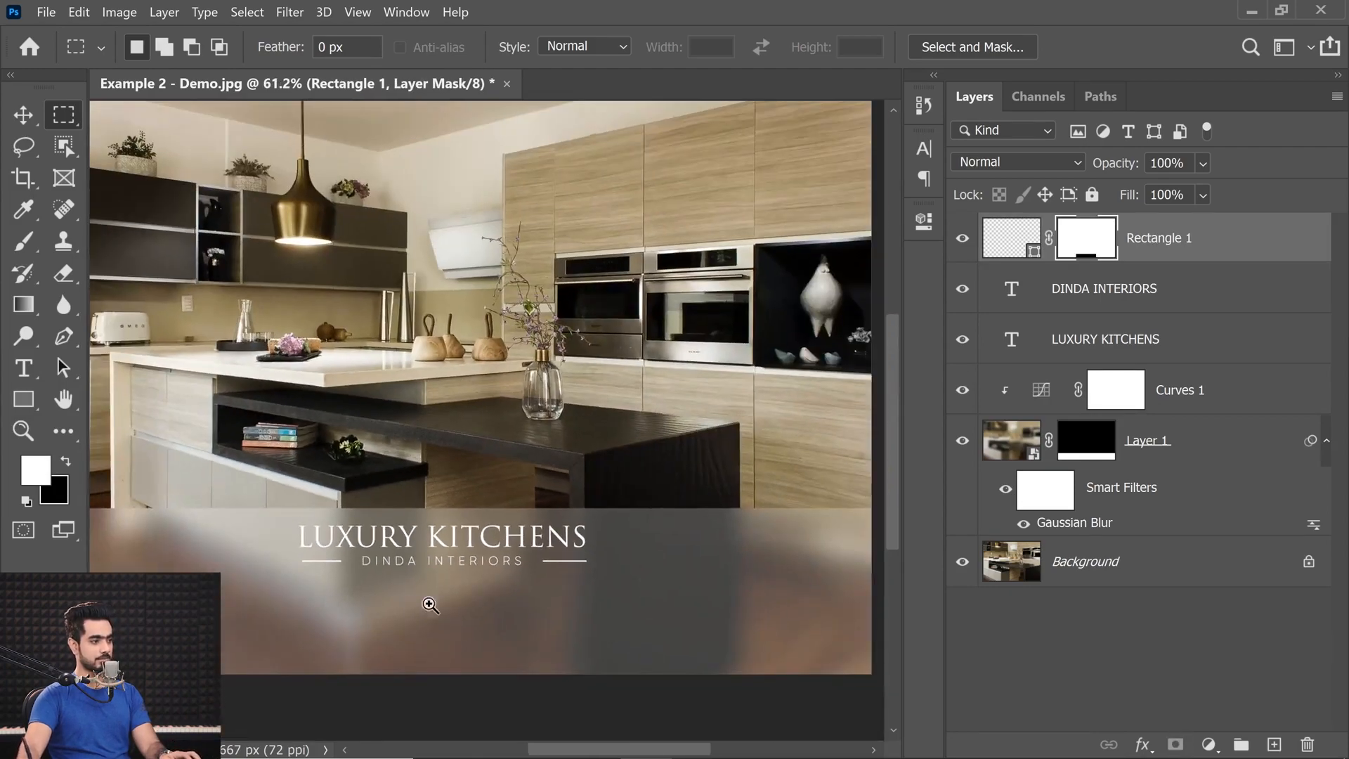
Unlink the layer mask from the white line and narrow the masked gap so both line ends reach closer to DINDA INTERIORS.
{"action": "left_click_drag", "start_coordinate": [493, 573], "coordinate": [520, 575]}
{"action": "left_click_drag", "start_coordinate": [453, 515], "coordinate": [535, 504]}
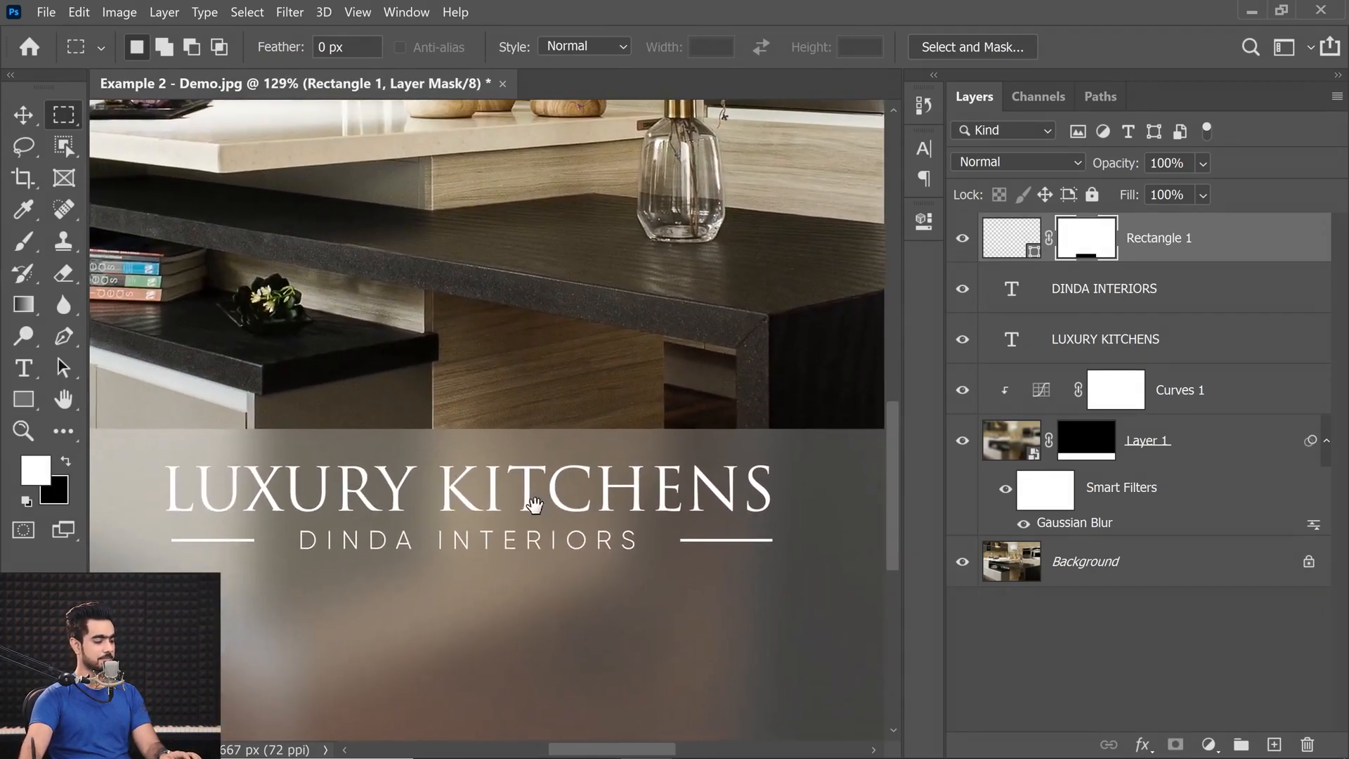
{"action": "scroll", "coordinate": [535, 505], "scroll_direction": "up", "scroll_amount": 1}
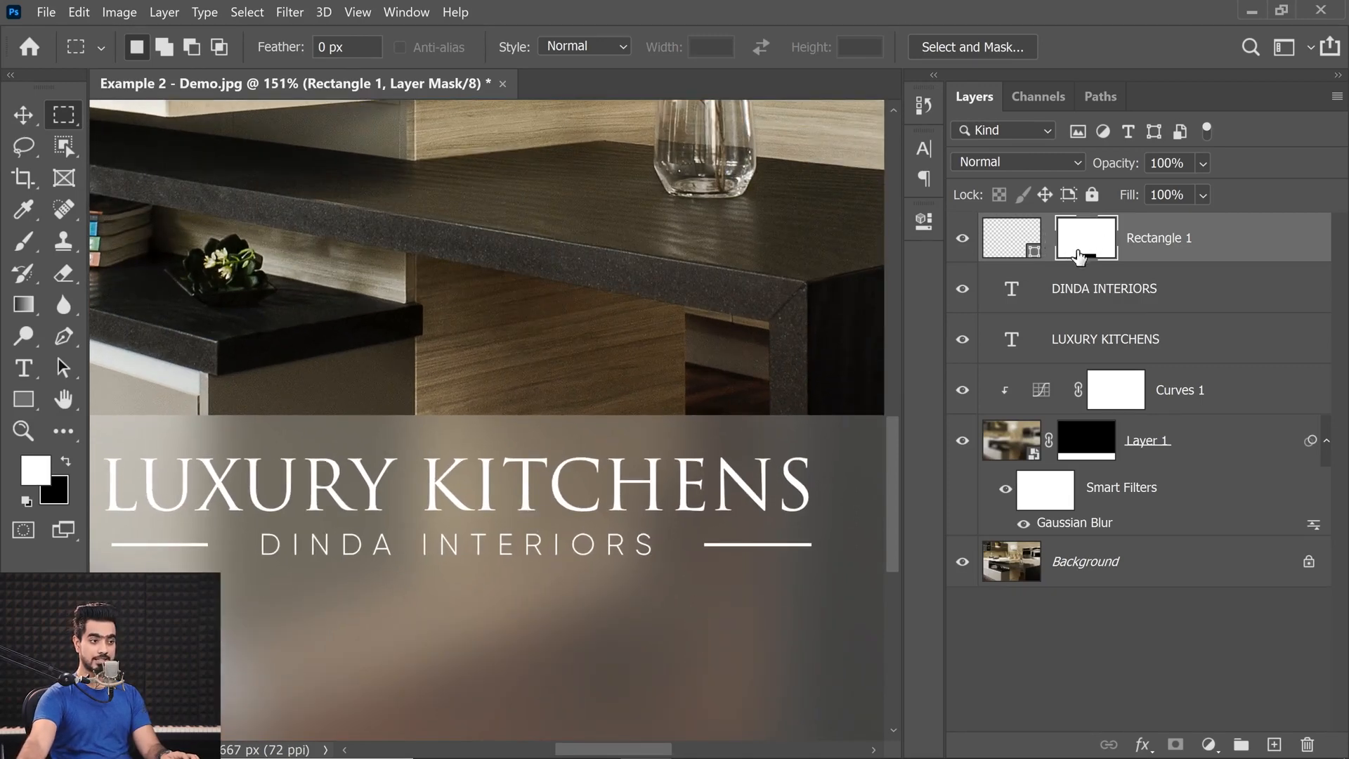
{"action": "key", "text": "ctrl+t"}
{"action": "mouse_move", "coordinate": [697, 553]}
{"action": "left_mouse_down"}
{"action": "mouse_move", "coordinate": [665, 557]}
{"action": "mouse_move", "coordinate": [677, 558]}
{"action": "left_mouse_up"}
{"action": "key", "text": "Return"}
{"action": "key", "text": "m"}
{"action": "left_click_drag", "start_coordinate": [491, 380], "coordinate": [457, 433]}
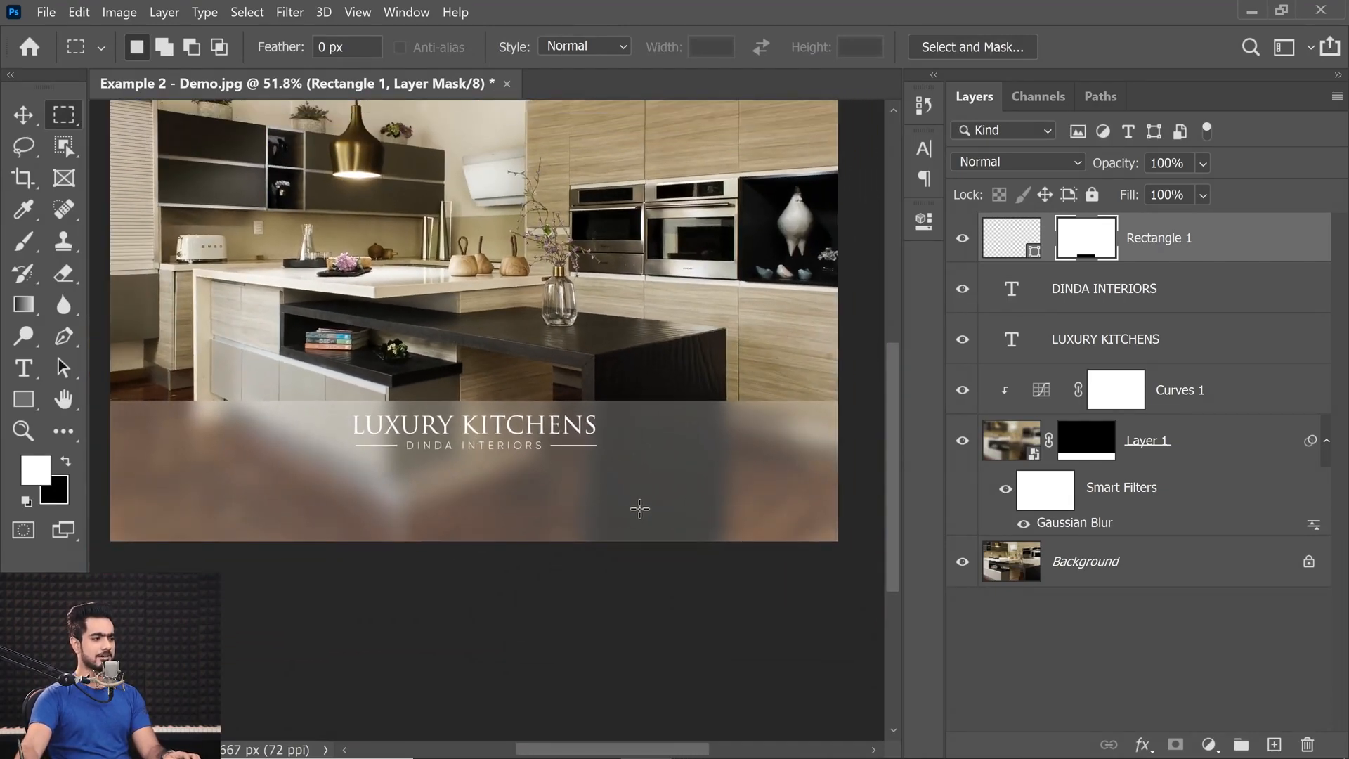
Free-transform the white line flanking DINDA INTERIORS to fine-tune its vertical fit against the lettering.
{"action": "scroll", "coordinate": [574, 445], "scroll_direction": "up", "scroll_amount": 10}
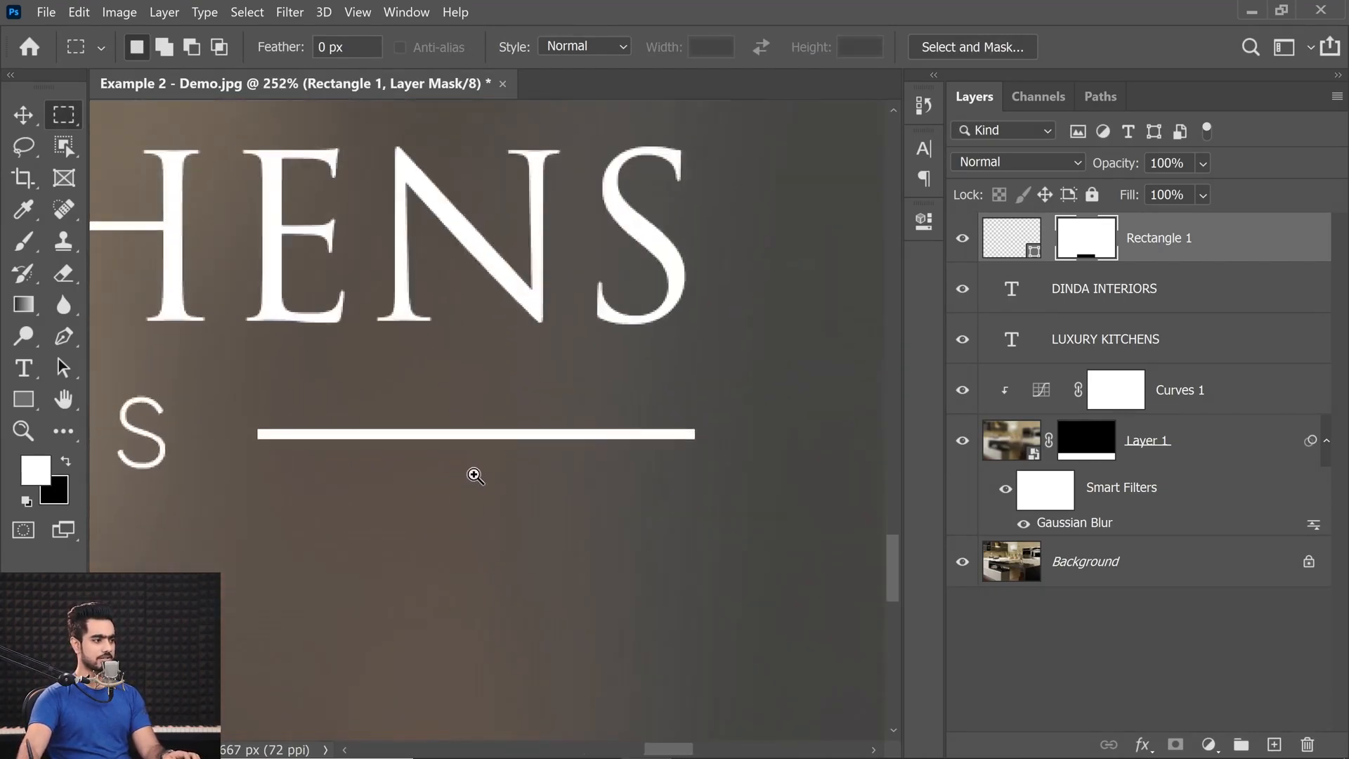
{"action": "left_click", "coordinate": [1016, 241]}
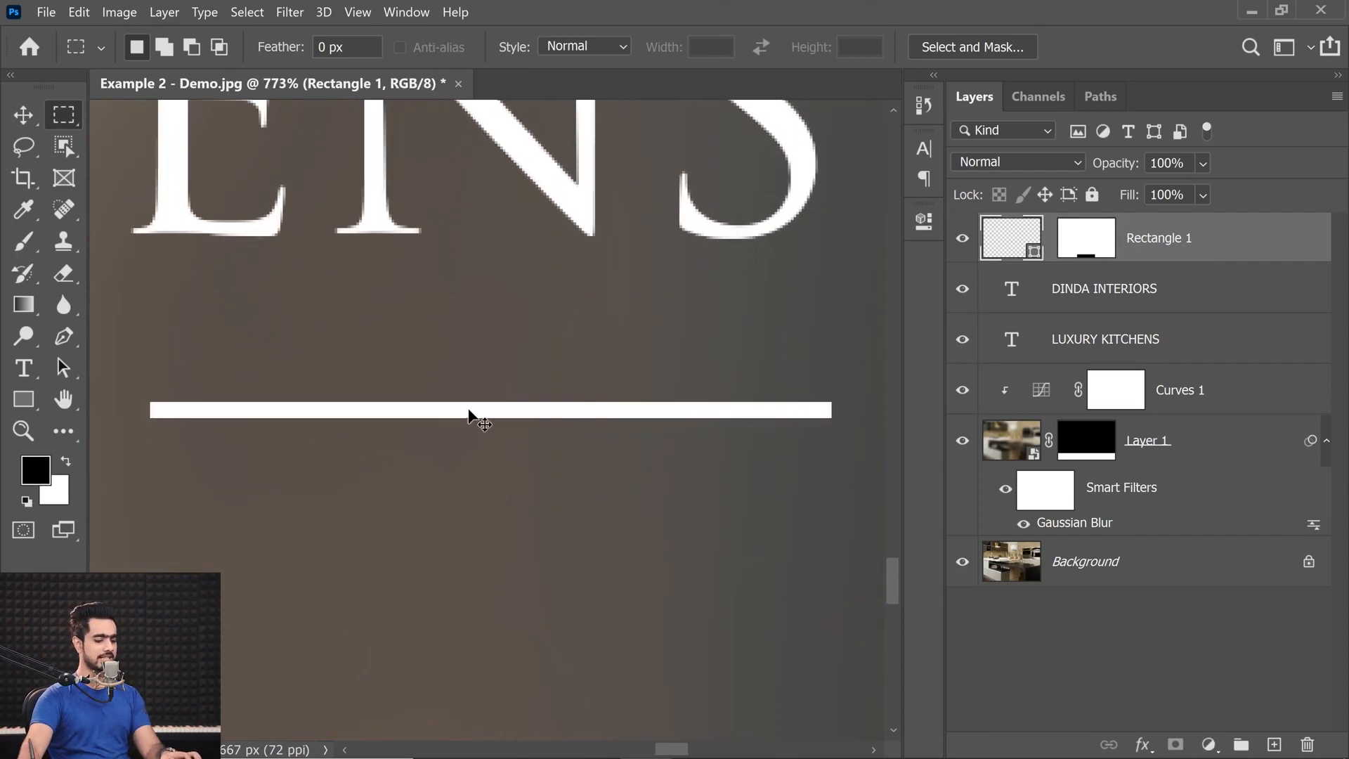
{"action": "key", "text": "ctrl+t"}
{"action": "mouse_move", "coordinate": [373, 468]}
{"action": "left_mouse_down"}
{"action": "mouse_move", "coordinate": [343, 476]}
{"action": "mouse_move", "coordinate": [359, 471]}
{"action": "left_mouse_up"}
{"action": "left_click_drag", "start_coordinate": [244, 494], "coordinate": [623, 478]}
{"action": "mouse_move", "coordinate": [168, 465]}
{"action": "left_mouse_down"}
{"action": "mouse_move", "coordinate": [301, 507]}
{"action": "mouse_move", "coordinate": [562, 499]}
{"action": "left_mouse_up"}
{"action": "mouse_move", "coordinate": [261, 473]}
{"action": "left_mouse_down"}
{"action": "mouse_move", "coordinate": [434, 491]}
{"action": "mouse_move", "coordinate": [785, 464]}
{"action": "mouse_move", "coordinate": [796, 444]}
{"action": "mouse_move", "coordinate": [694, 467]}
{"action": "left_mouse_up"}
{"action": "scroll", "coordinate": [765, 464], "scroll_direction": "down", "scroll_amount": 1}
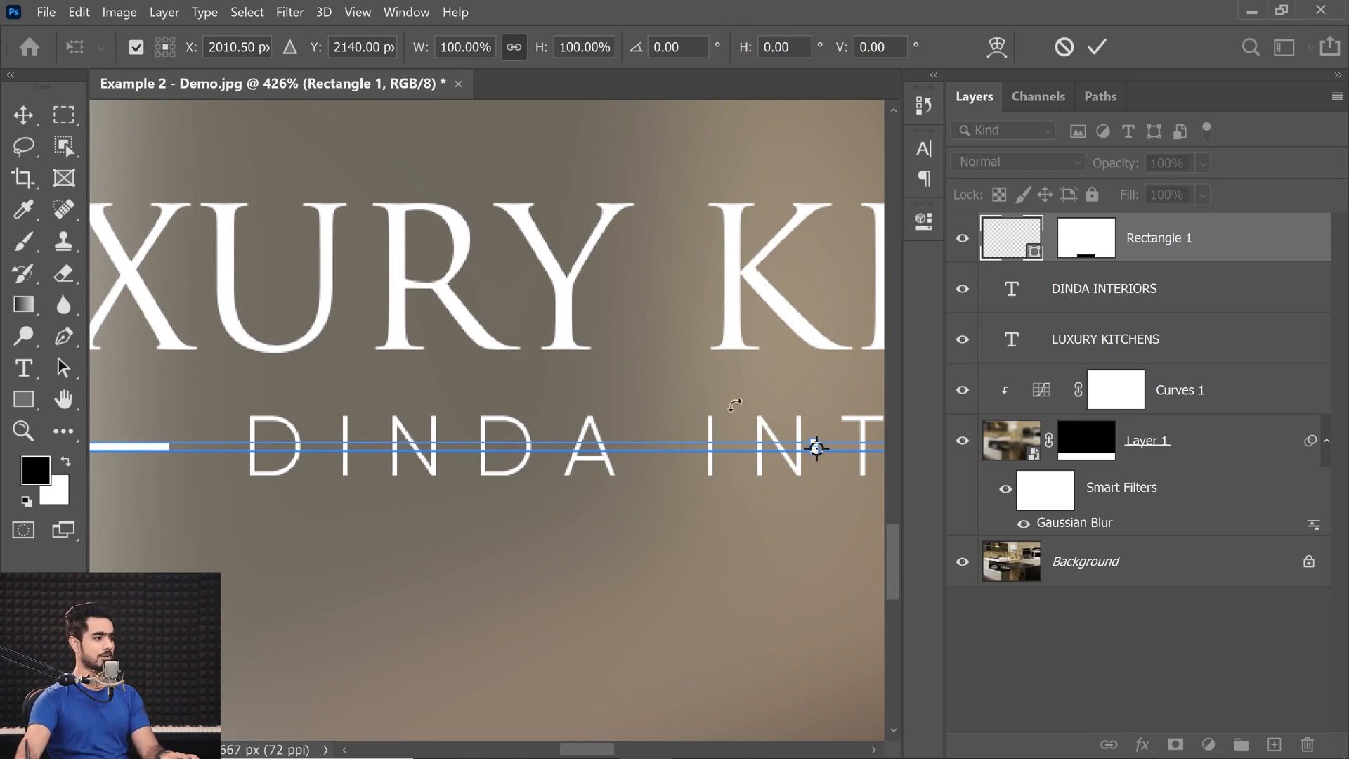
{"action": "scroll", "coordinate": [816, 447], "scroll_direction": "up", "scroll_amount": 2}
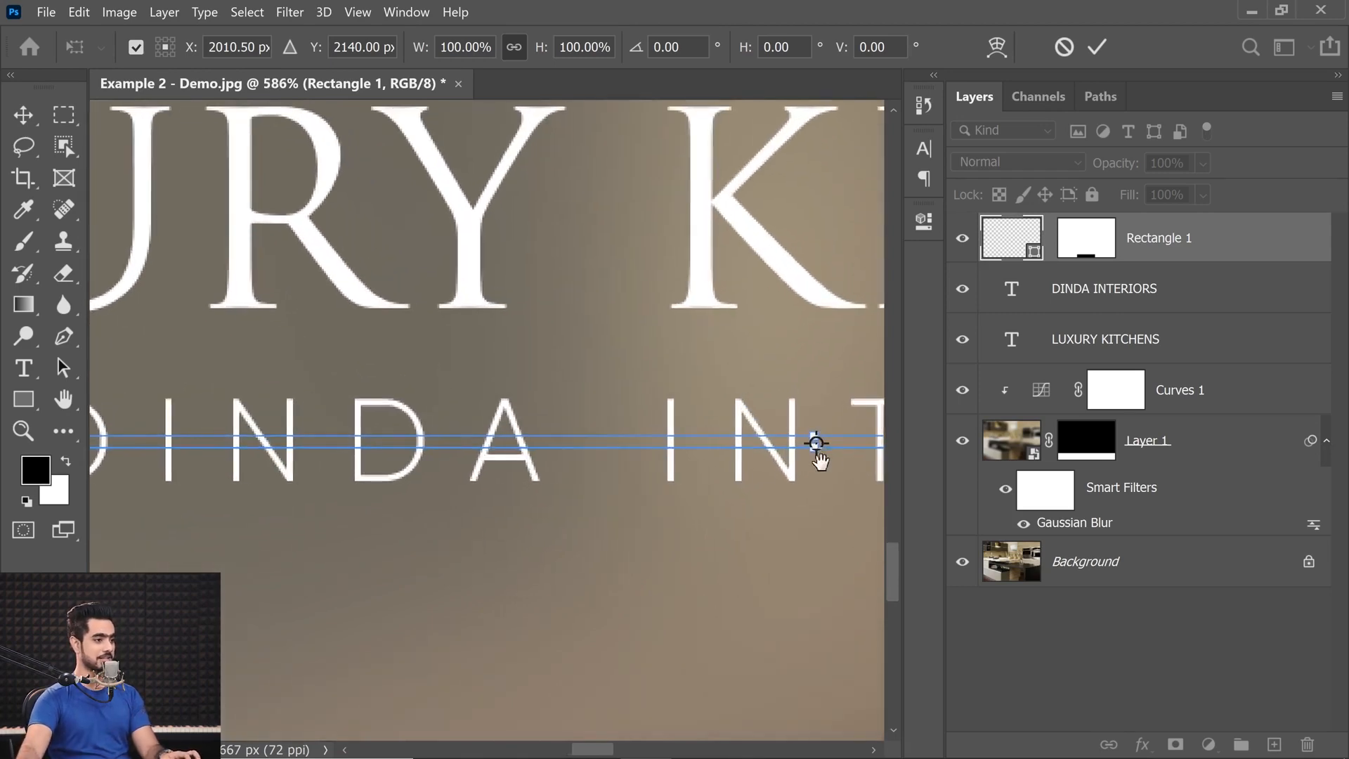
{"action": "left_click_drag", "start_coordinate": [853, 445], "coordinate": [569, 445]}
{"action": "left_click_drag", "start_coordinate": [705, 455], "coordinate": [832, 470]}
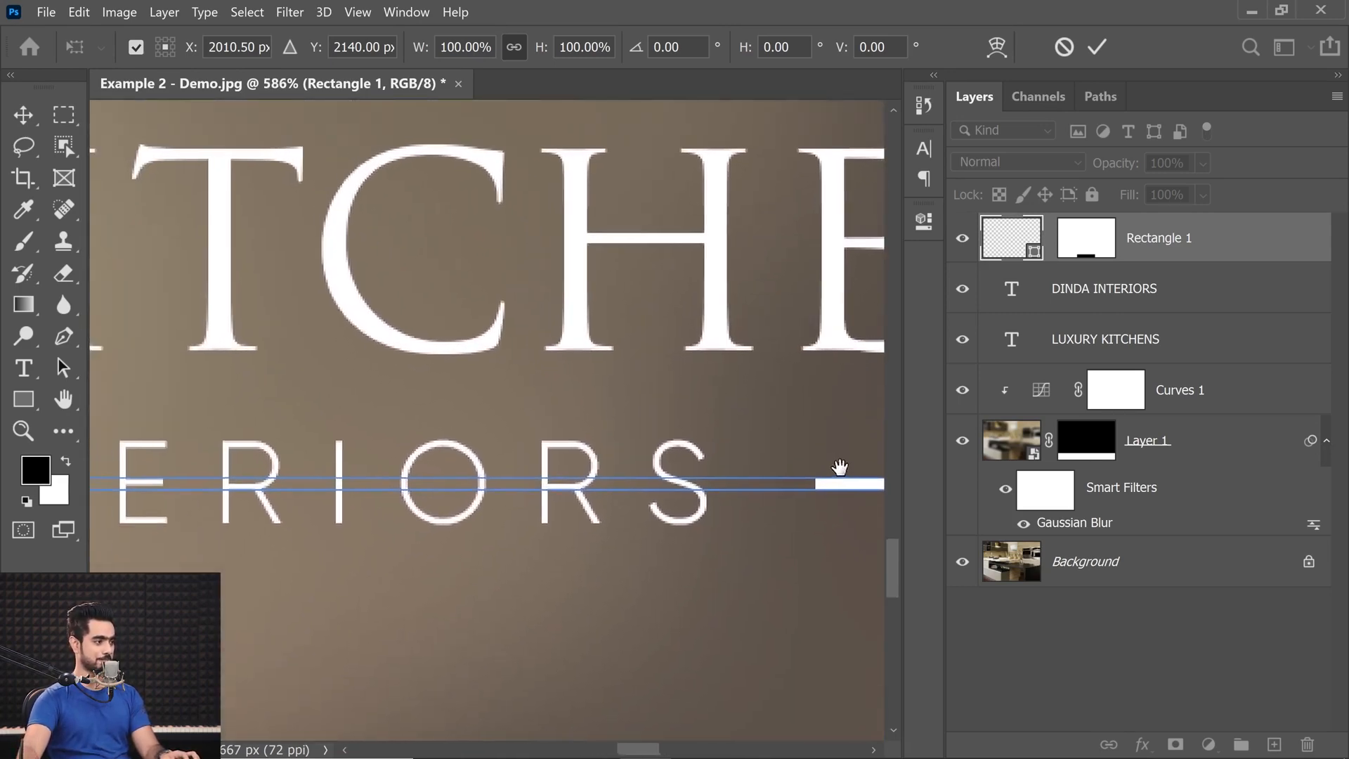
{"action": "scroll", "coordinate": [642, 445], "scroll_direction": "up", "scroll_amount": 5}
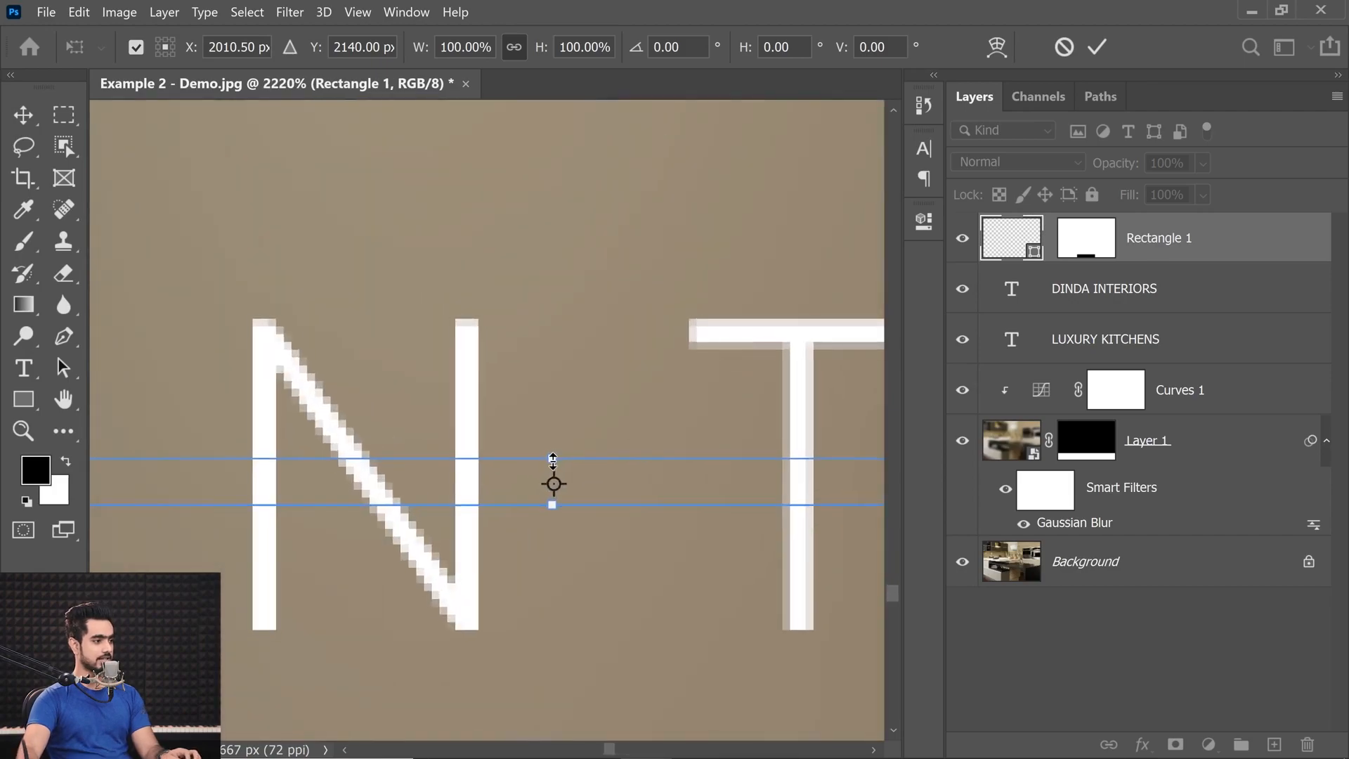
{"action": "left_click_drag", "start_coordinate": [553, 461], "coordinate": [553, 474]}
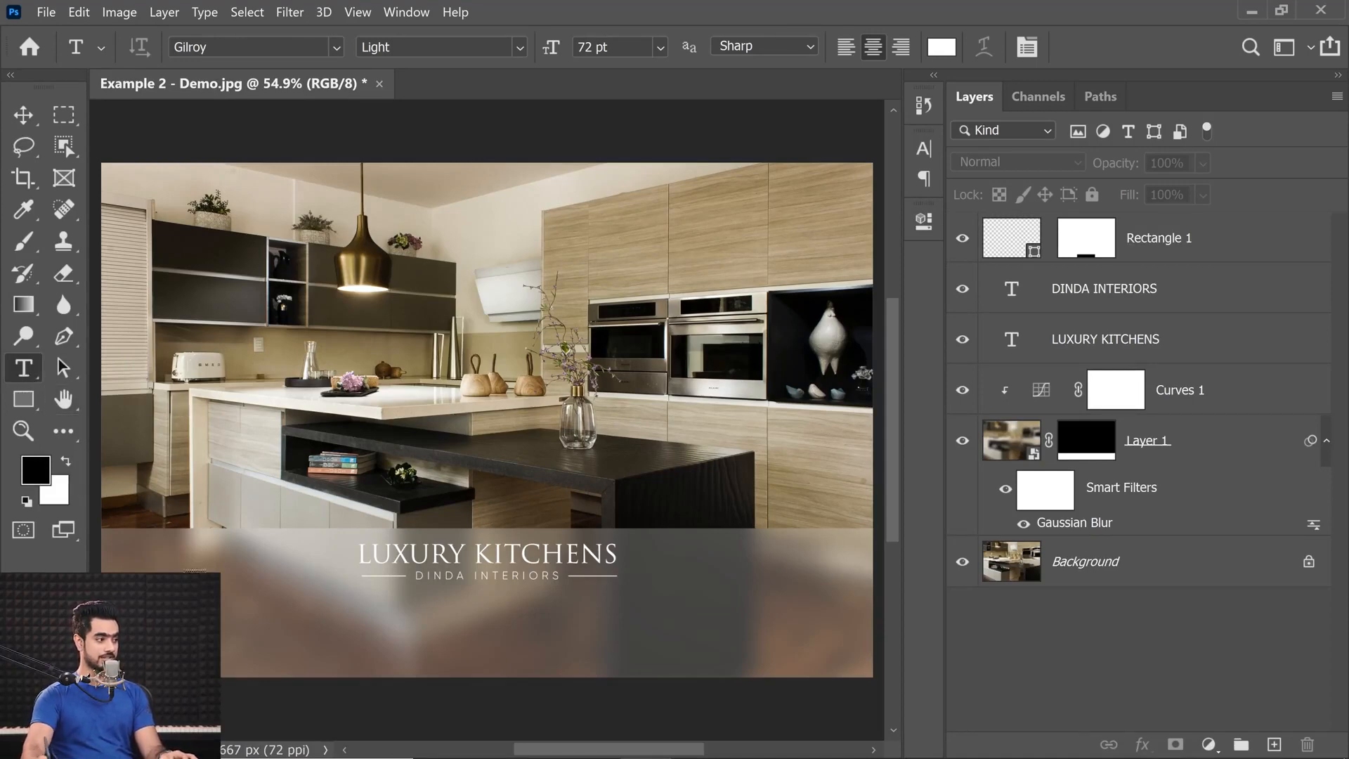
Draw a paragraph text box about 3619 px wide and 311 px high beneath DINDA INTERIORS and select all its placeholder text.
{"action": "left_click_drag", "start_coordinate": [137, 592], "coordinate": [833, 648]}
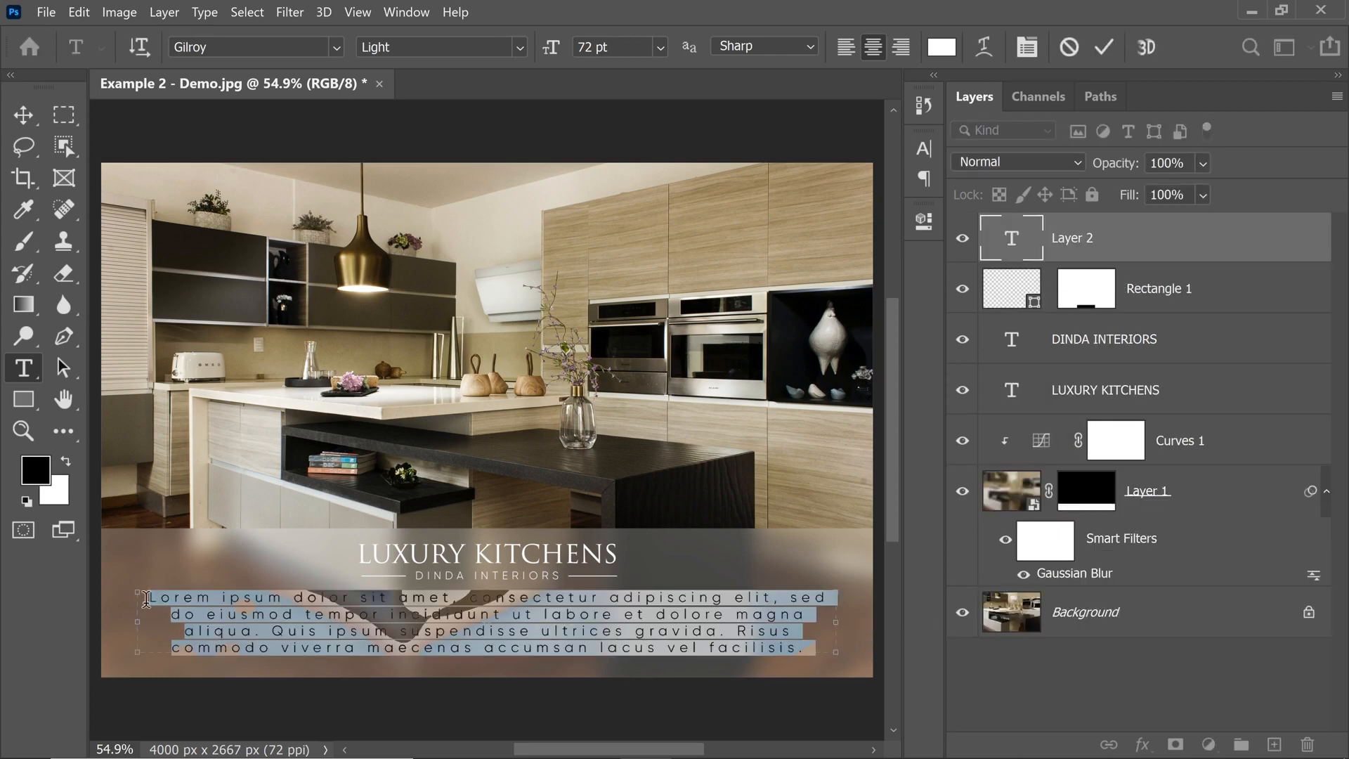
{"action": "left_click", "coordinate": [731, 630]}
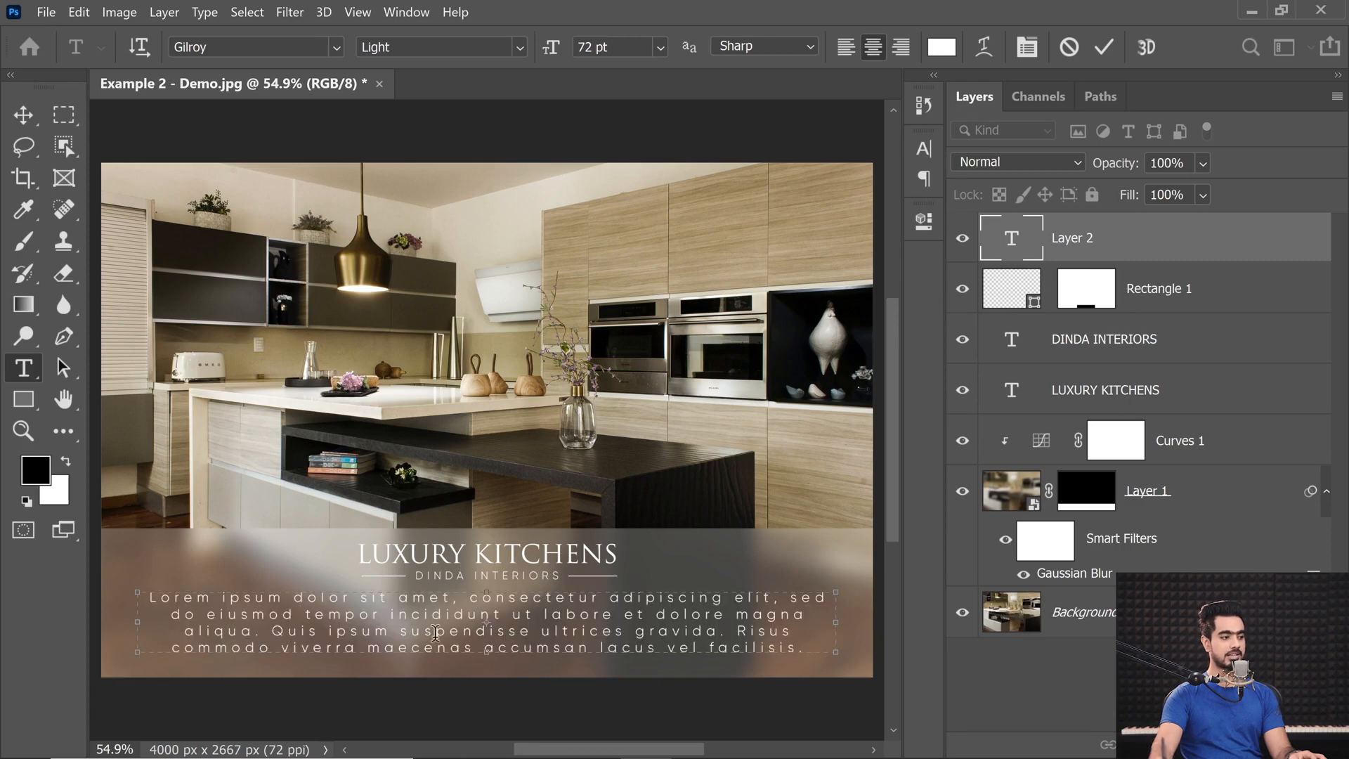
{"action": "key", "text": "ctrl+a"}
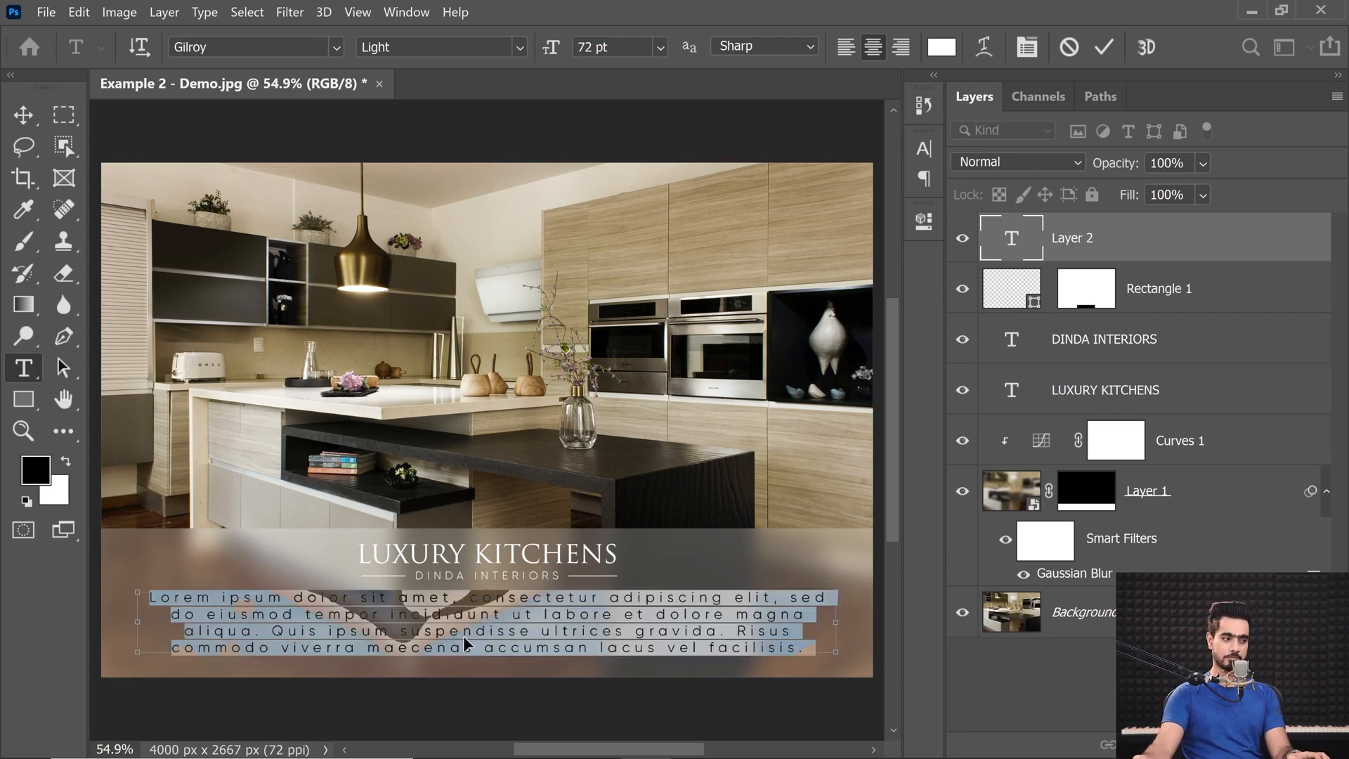
{"action": "left_click_drag", "start_coordinate": [602, 617], "coordinate": [620, 632]}
{"action": "key", "text": "ctrl+a"}
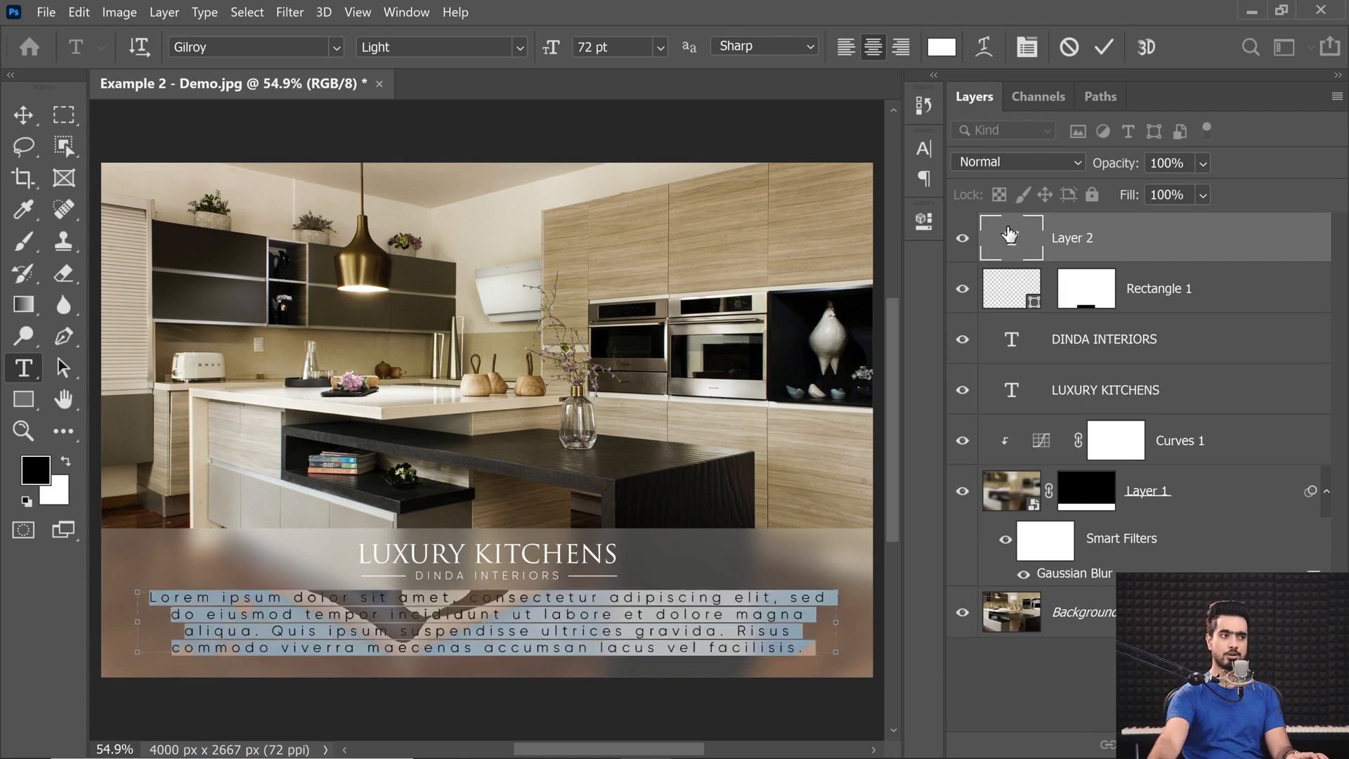
Hide the text selection highlight and set the paragraph's font to Minion Variable Concept Regular.
{"action": "left_click", "coordinate": [210, 47]}
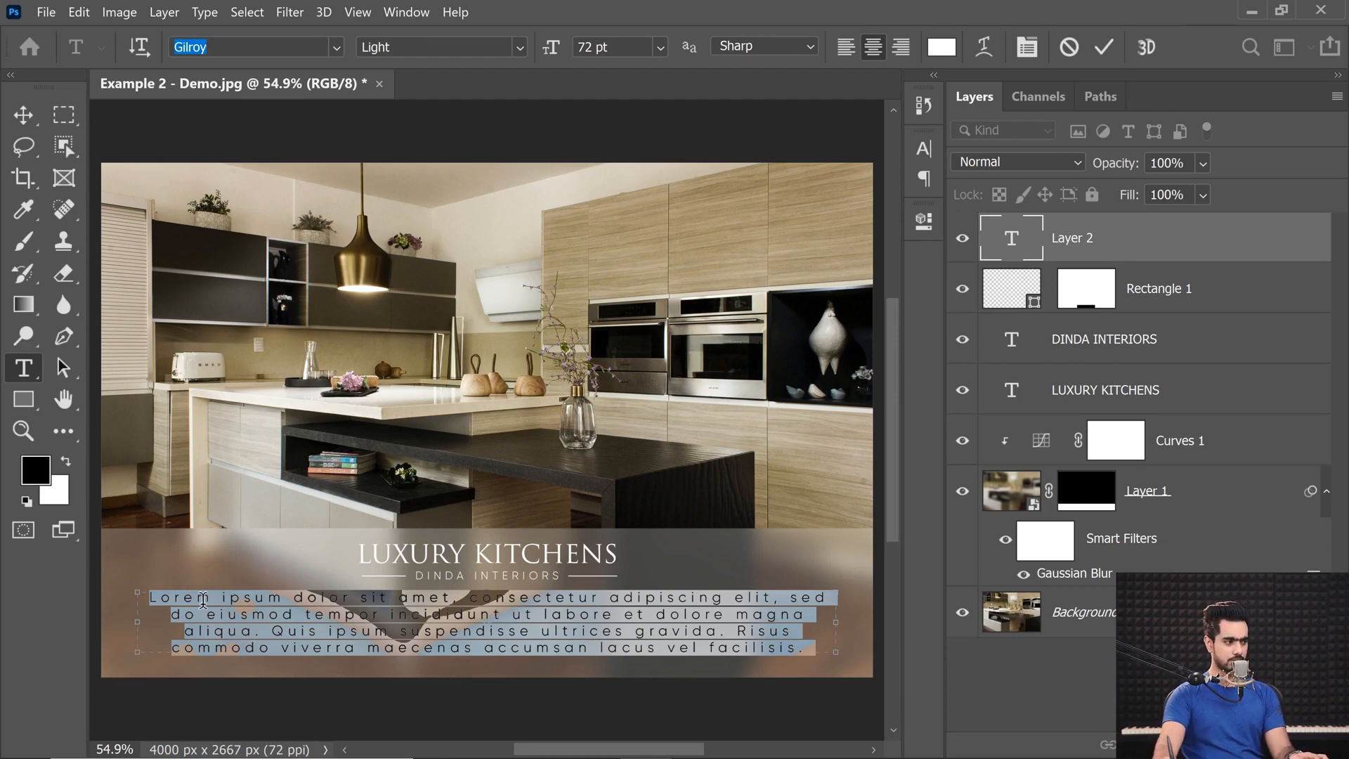
{"action": "left_click_drag", "start_coordinate": [150, 599], "coordinate": [836, 659]}
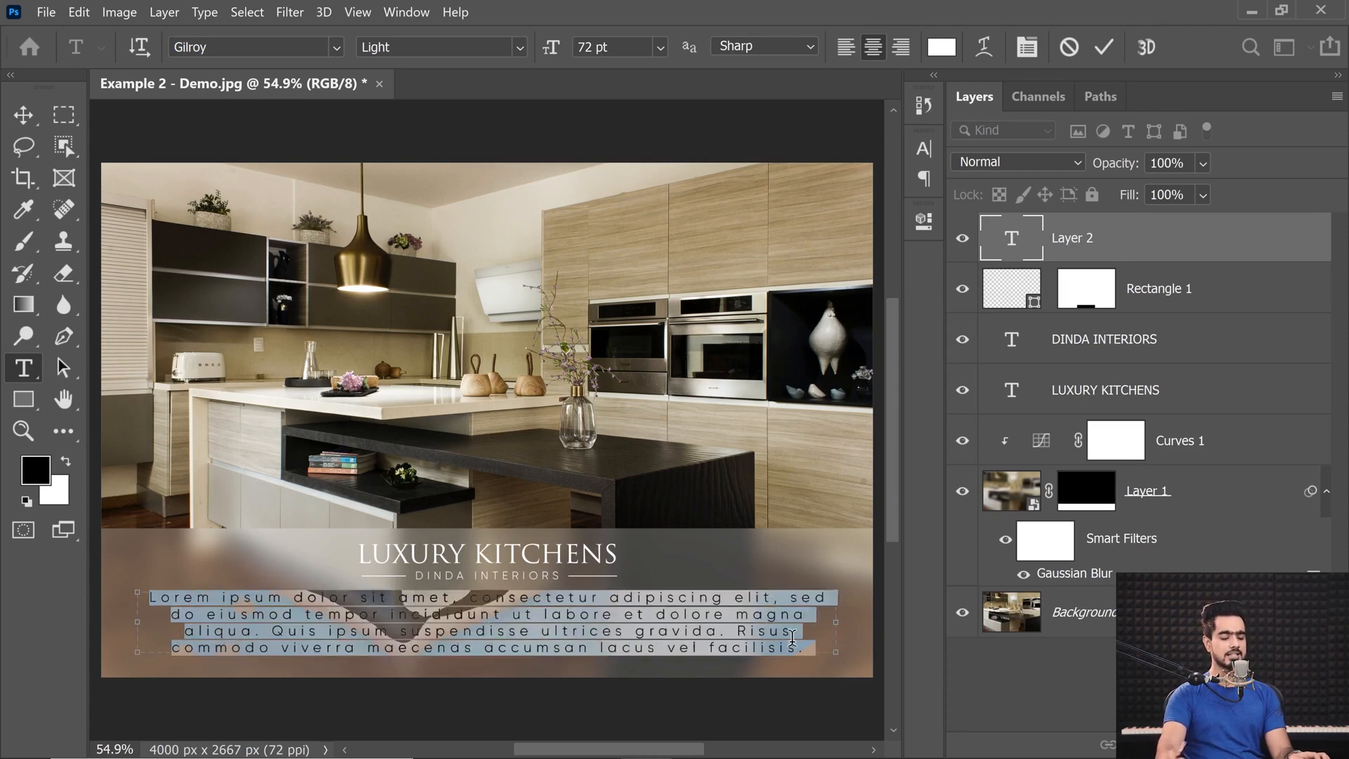
{"action": "key", "text": "ctrl+h"}
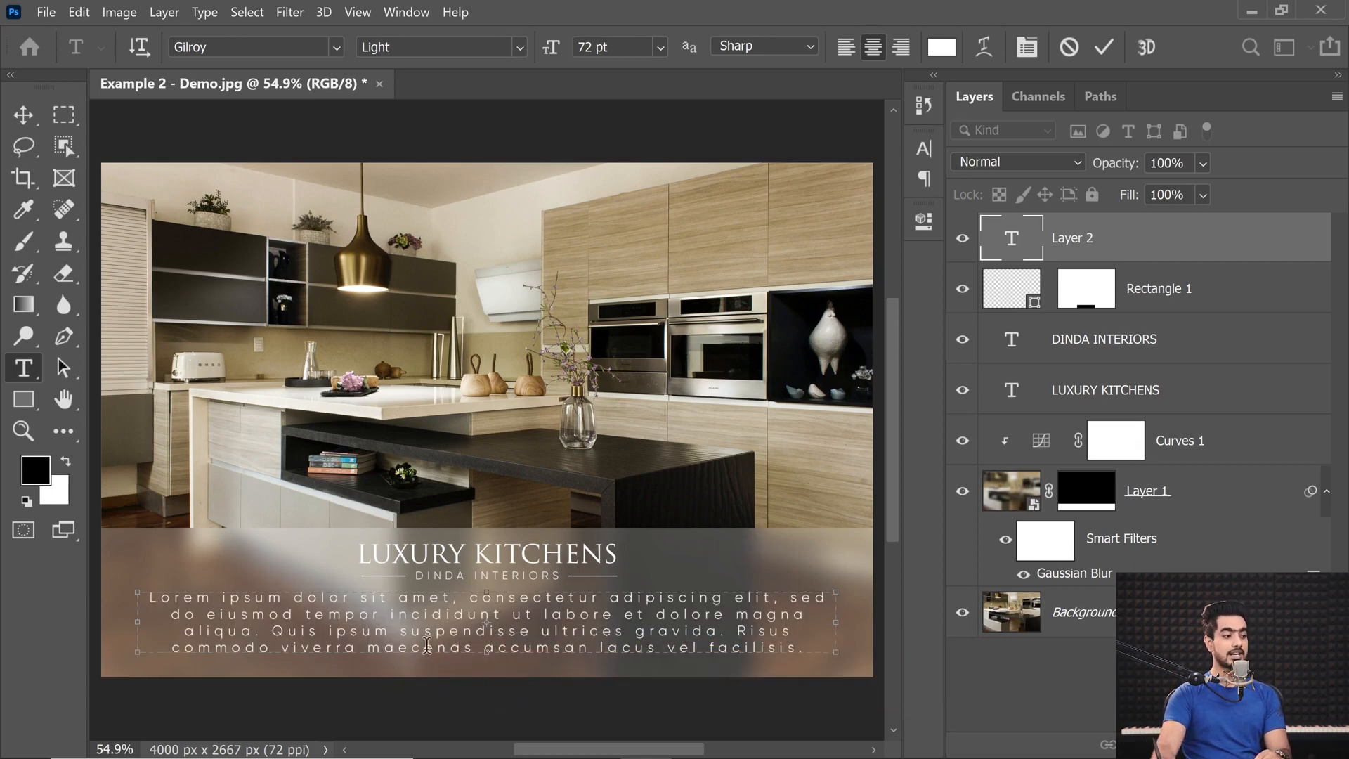
{"action": "left_click", "coordinate": [225, 46]}
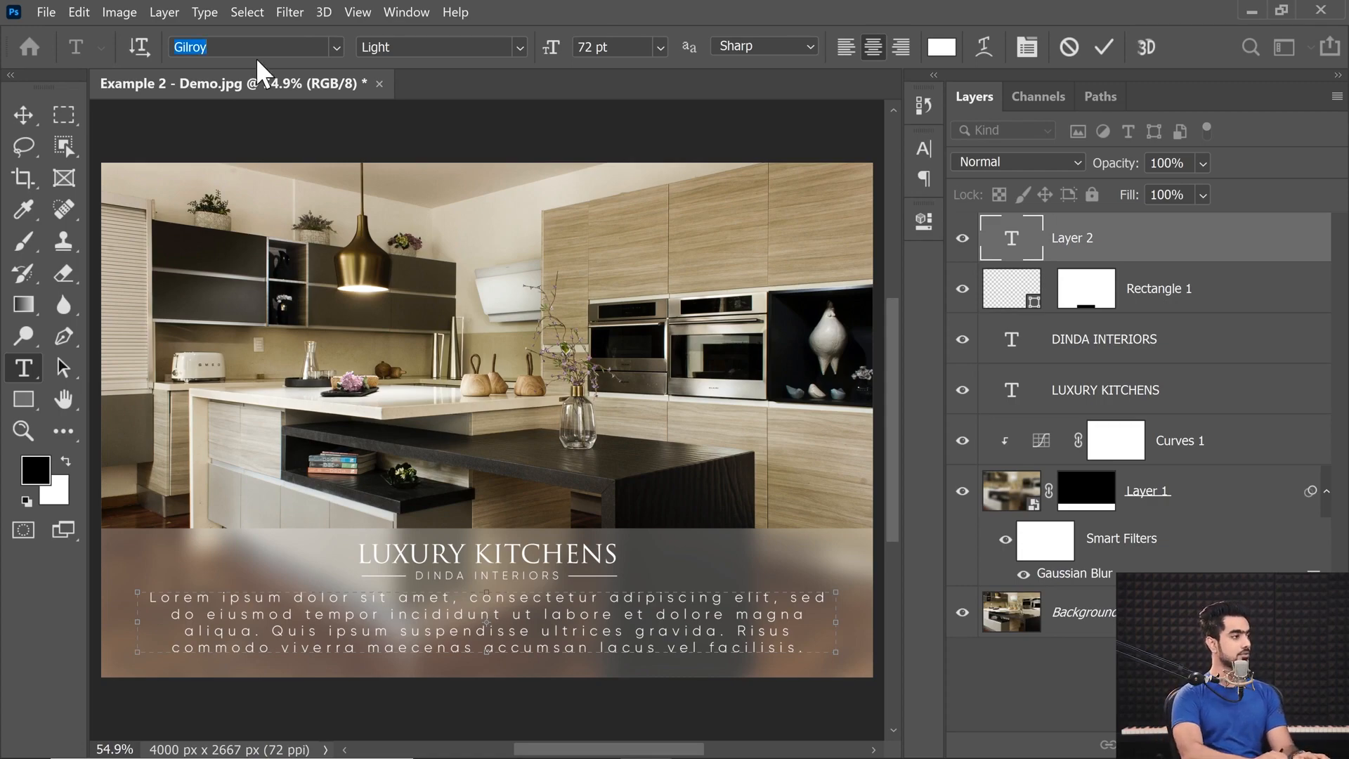
{"action": "type", "text": "minion"}
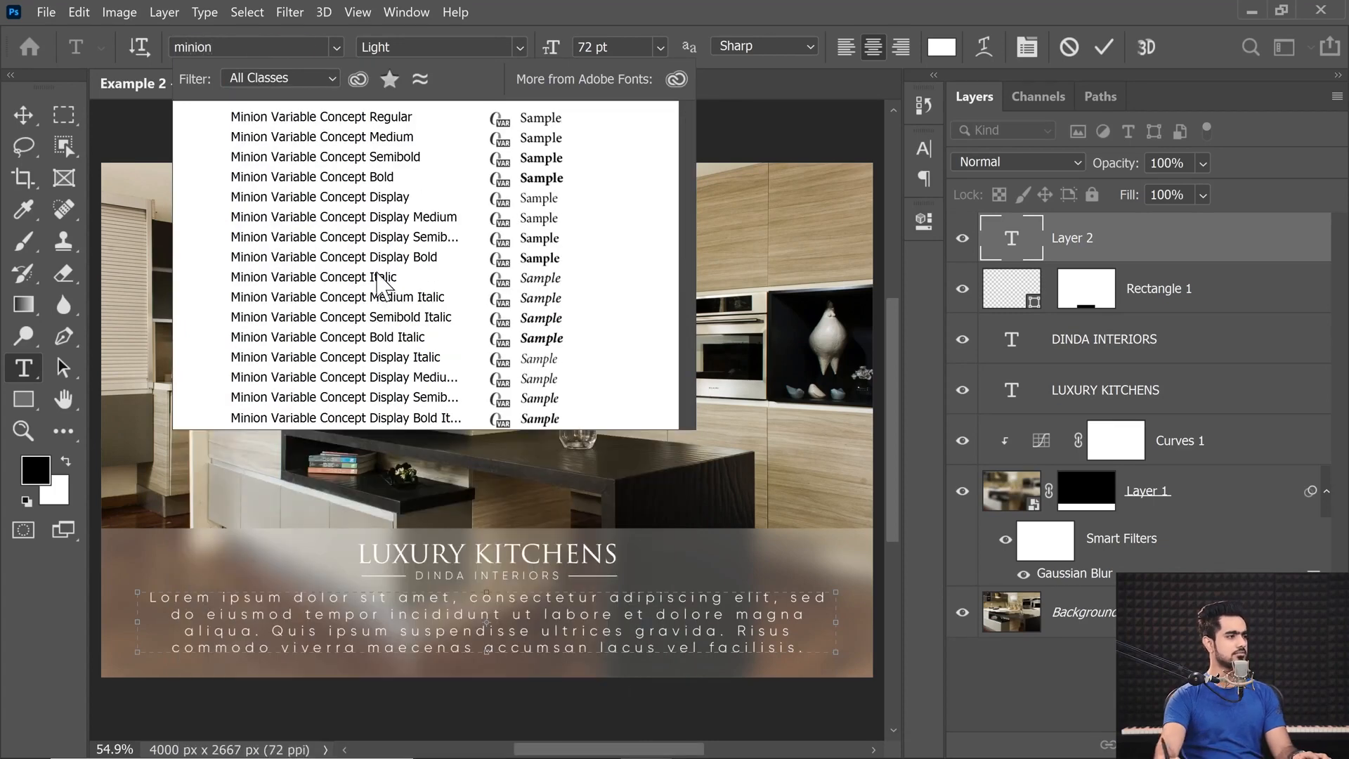
{"action": "left_click", "coordinate": [313, 116]}
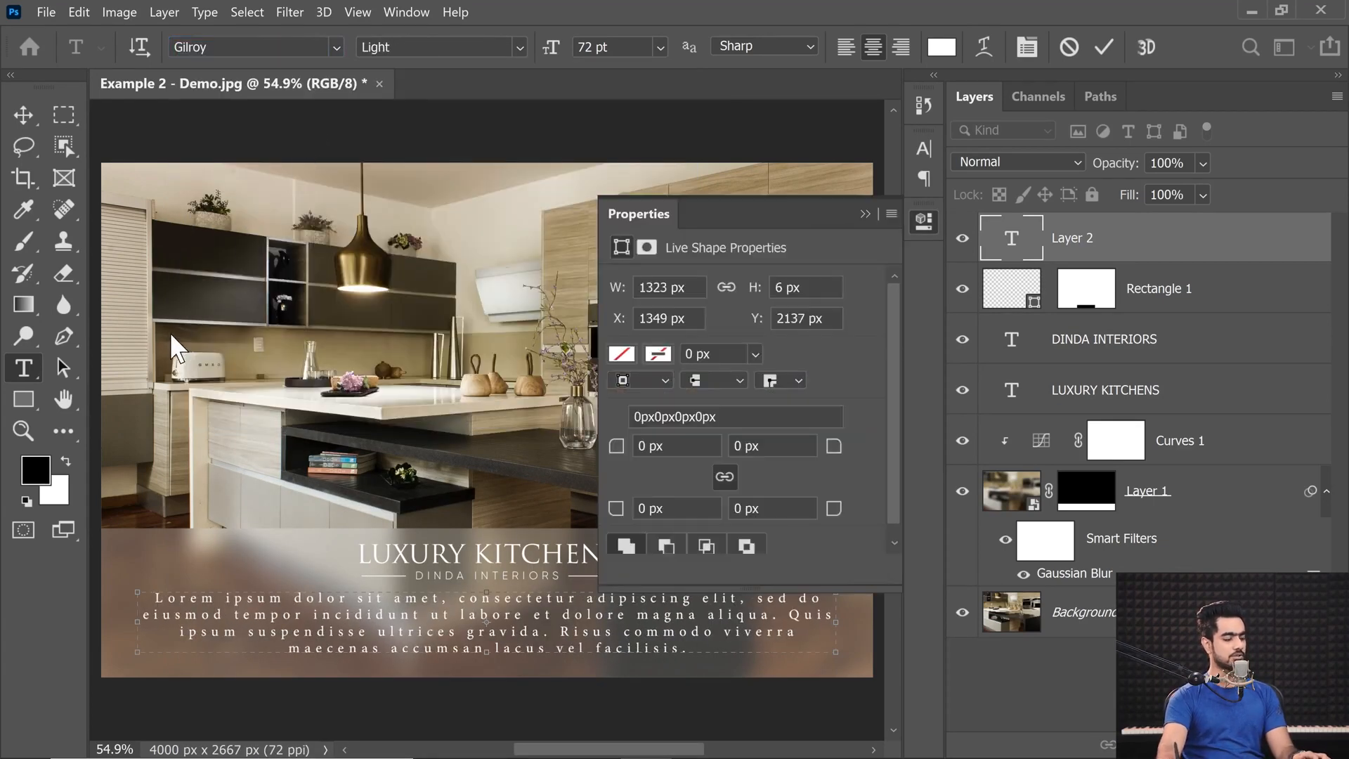
{"action": "left_click", "coordinate": [865, 213]}
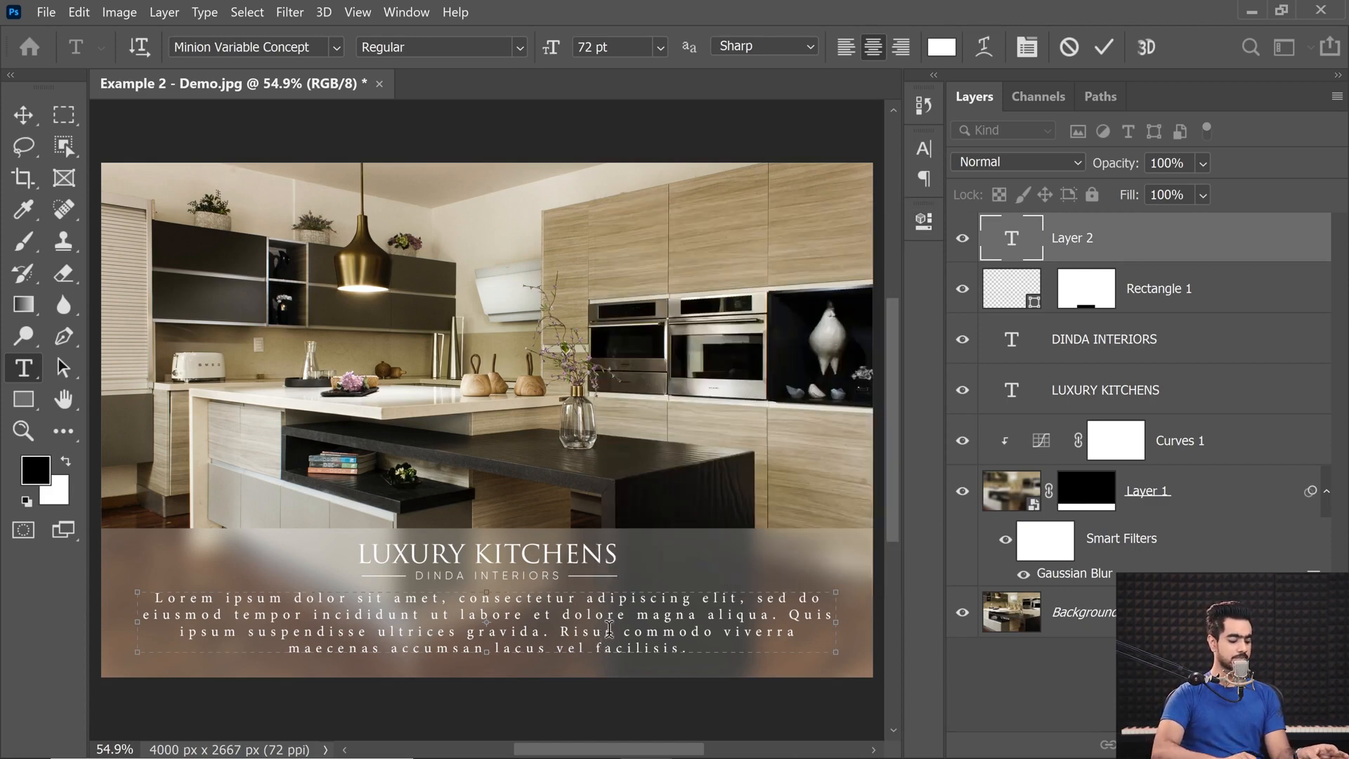
Tighten the paragraph's letter tracking to 120.
{"action": "key", "text": "alt+Left"}
{"action": "key", "text": "alt+Left"}
{"action": "key", "text": "alt+Left"}
{"action": "key", "text": "alt+Left"}
{"action": "key", "text": "alt+Left"}
{"action": "key", "text": "alt+Left"}
{"action": "key", "text": "alt+Left"}
{"action": "key", "text": "alt+Left"}
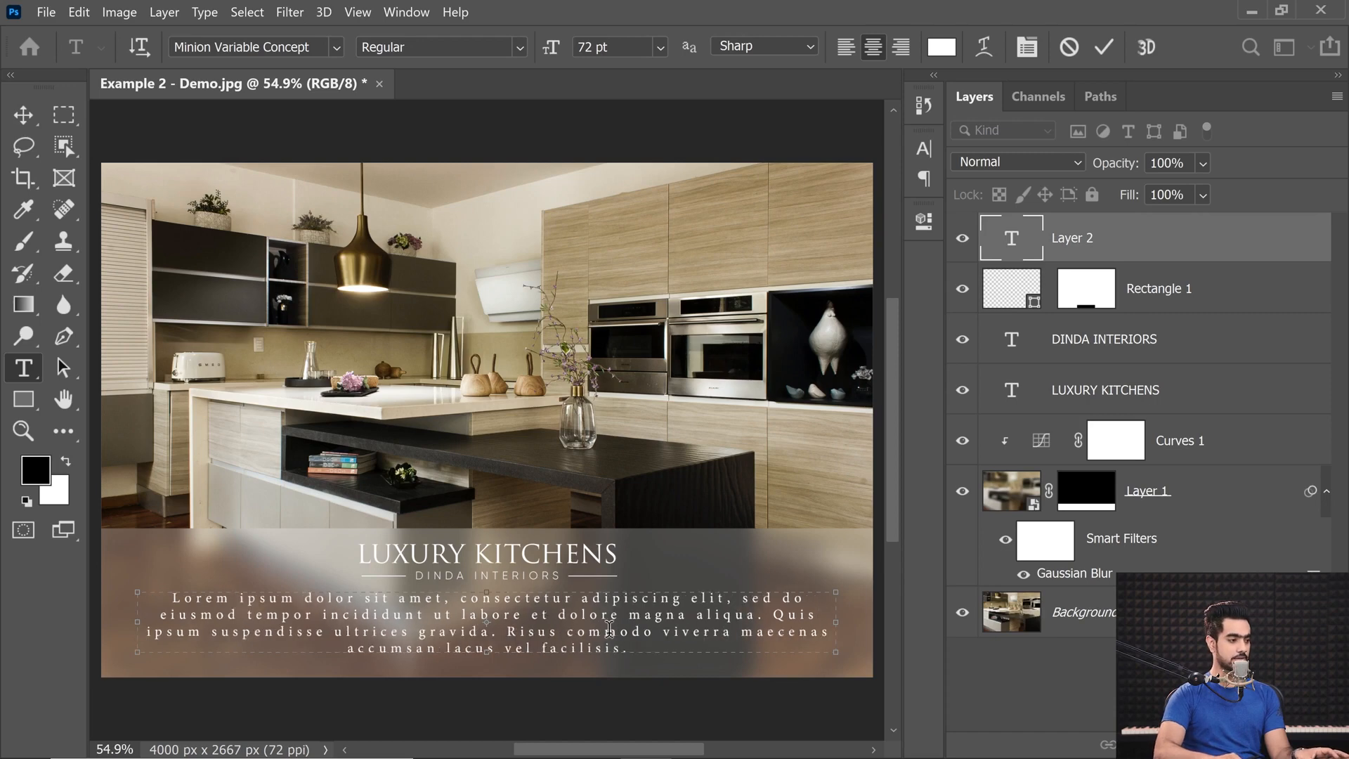
{"action": "key", "text": "alt+Left"}
{"action": "key", "text": "alt+Left"}
{"action": "key", "text": "alt+Left"}
{"action": "key", "text": "alt+Left"}
{"action": "key", "text": "alt+Left"}
{"action": "key", "text": "alt+Left"}
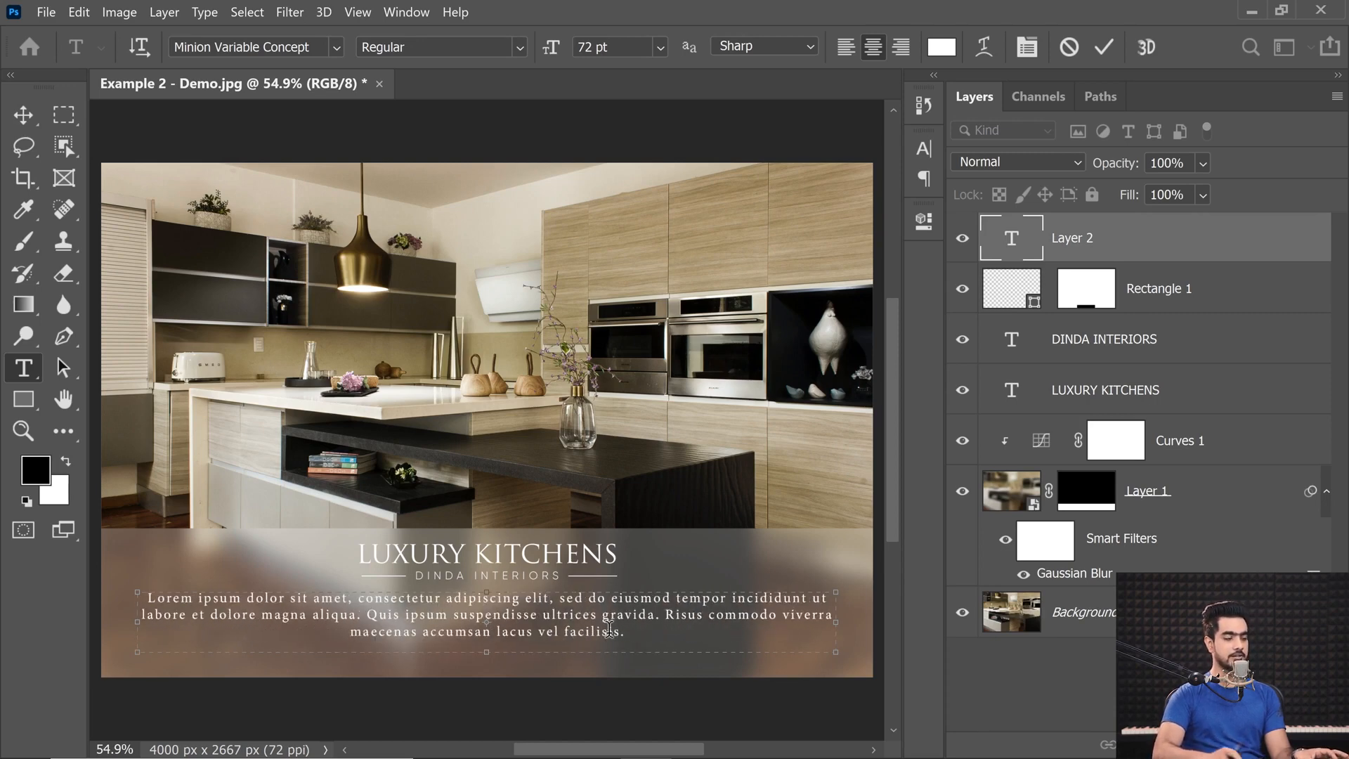
Set the paragraph's letter tracking to 0 and align its text left.
{"action": "left_click", "coordinate": [1026, 46]}
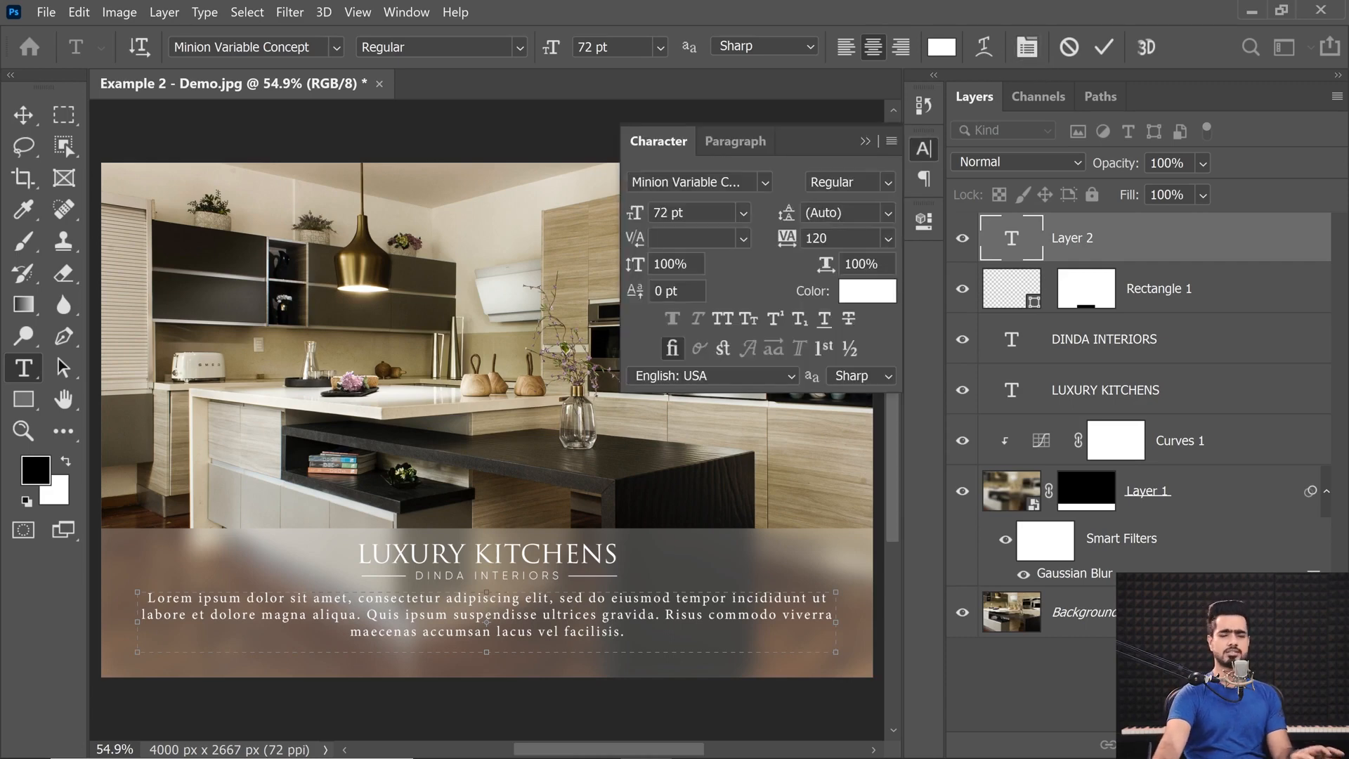
{"action": "left_click", "coordinate": [887, 238]}
{"action": "left_click", "coordinate": [848, 379]}
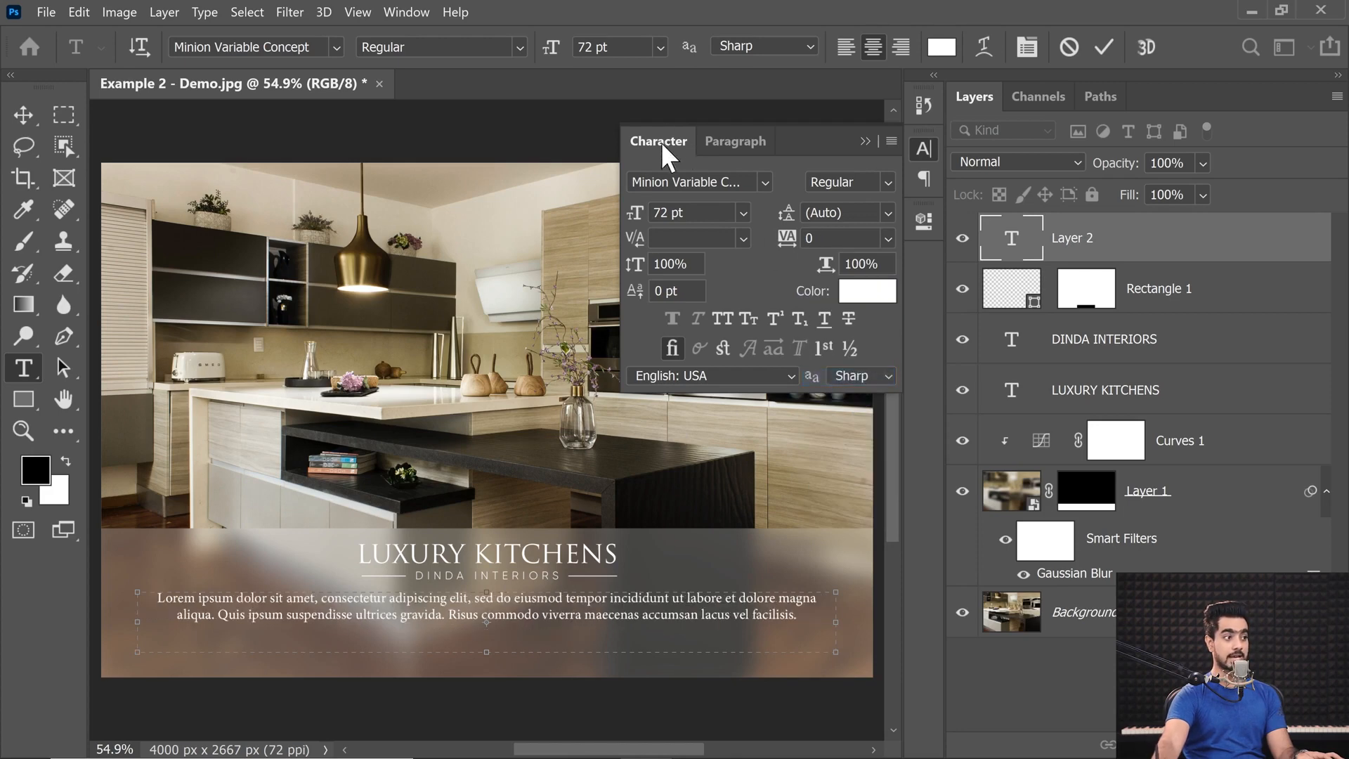
{"action": "left_click", "coordinate": [891, 142]}
{"action": "left_click", "coordinate": [888, 140]}
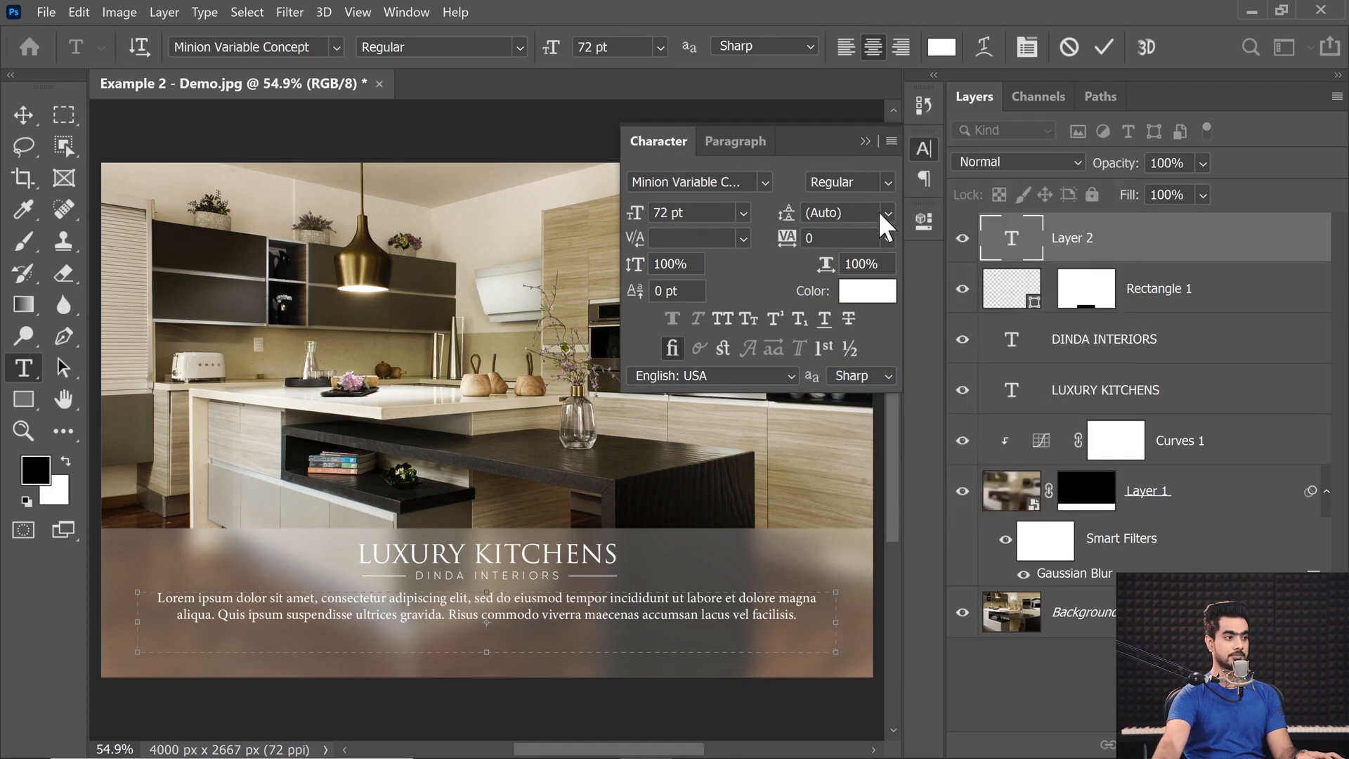
{"action": "left_click", "coordinate": [865, 140]}
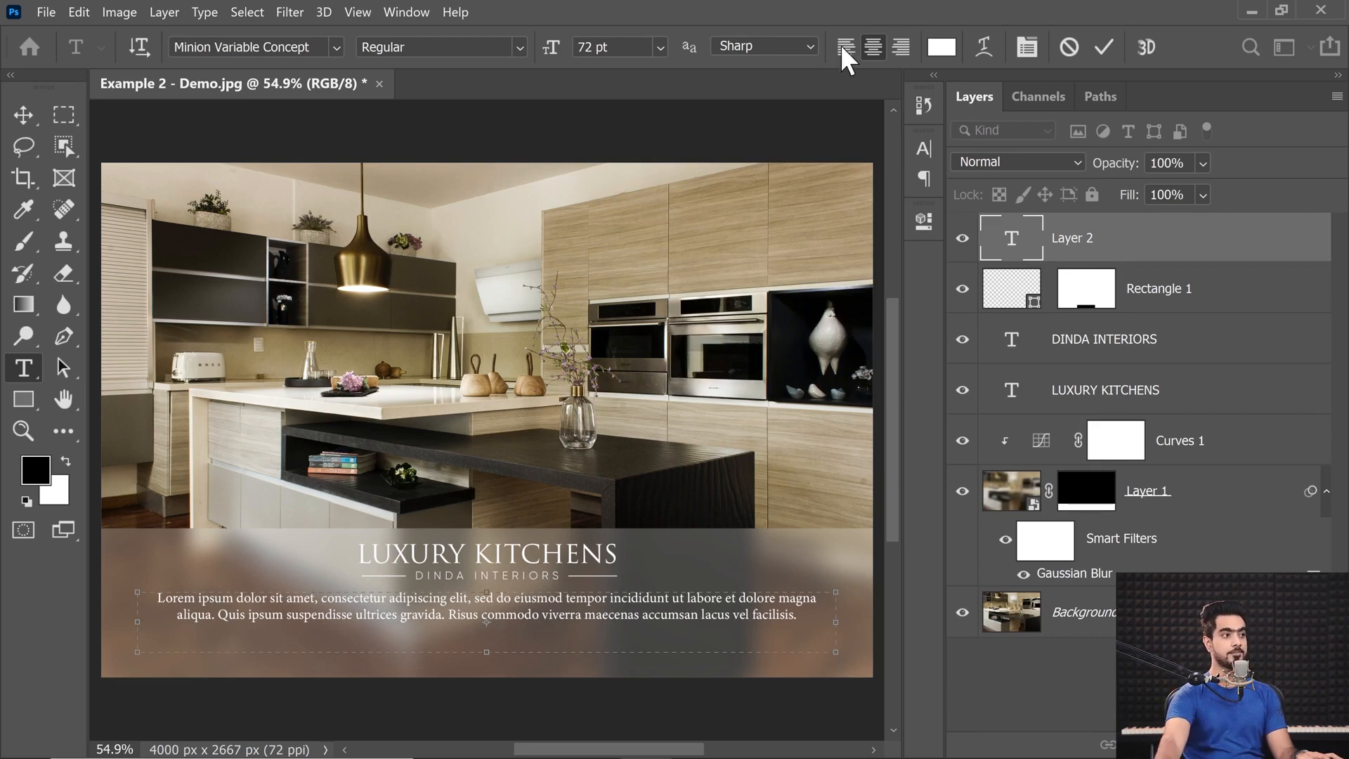
Paste another Lorem Ipsum passage at the paragraph's end and extend the text box down past the image's lower edge.
{"action": "key", "text": "ctrl+a"}
{"action": "left_click", "coordinate": [778, 618]}
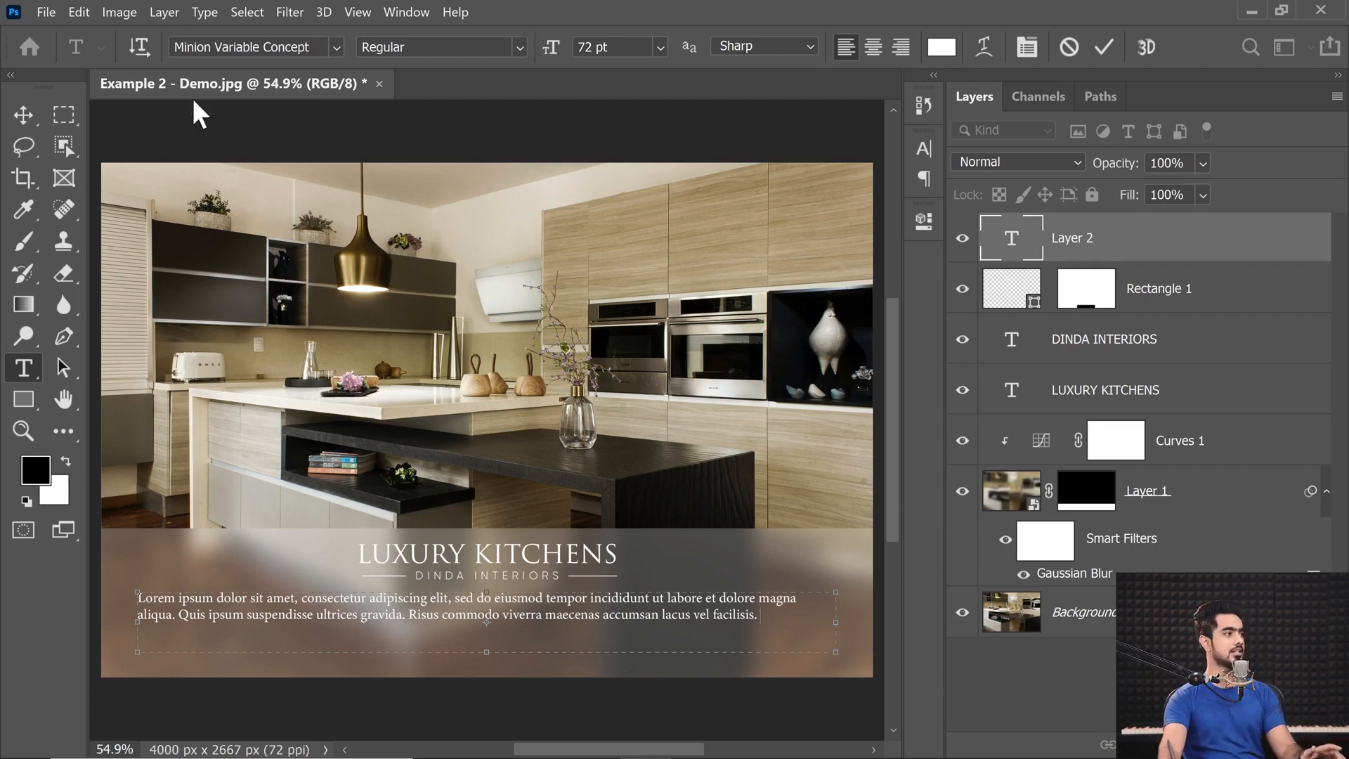
{"action": "left_click", "coordinate": [206, 12]}
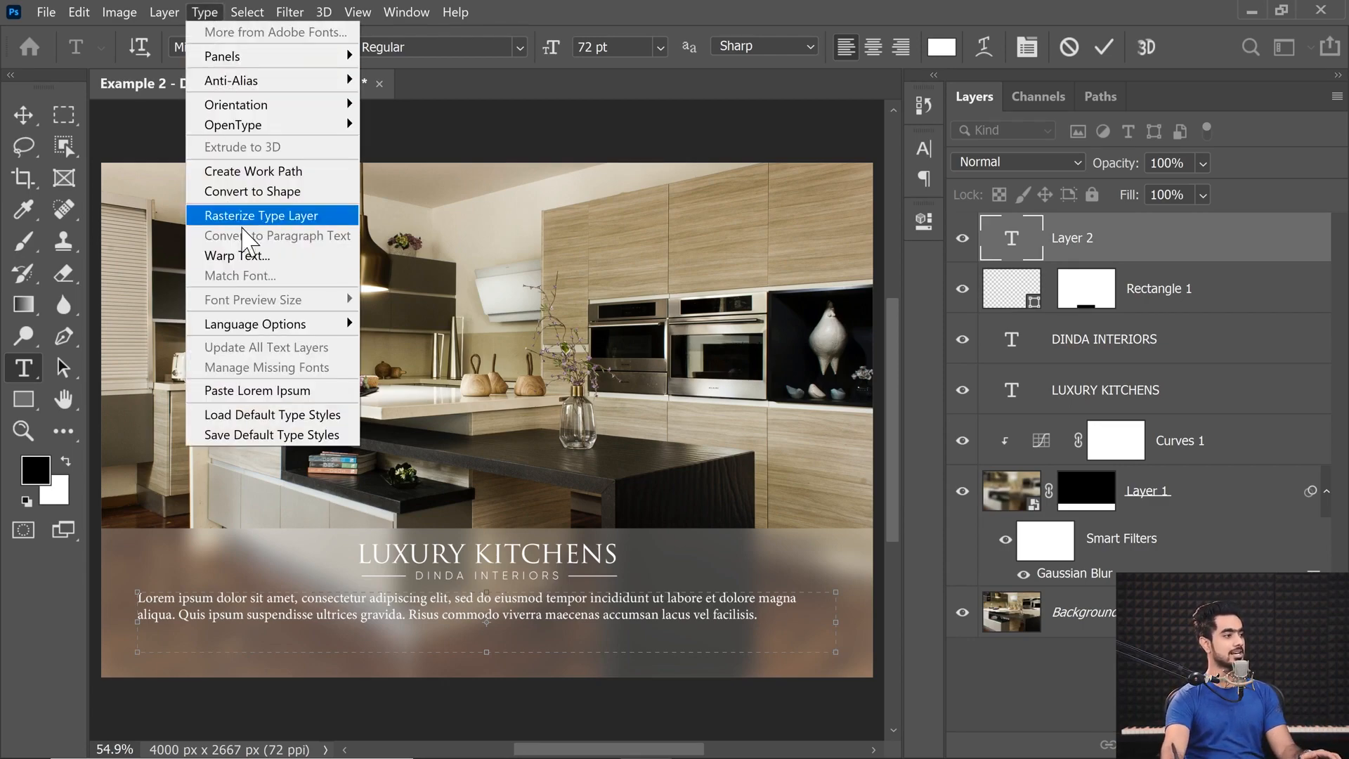
{"action": "left_click", "coordinate": [266, 391]}
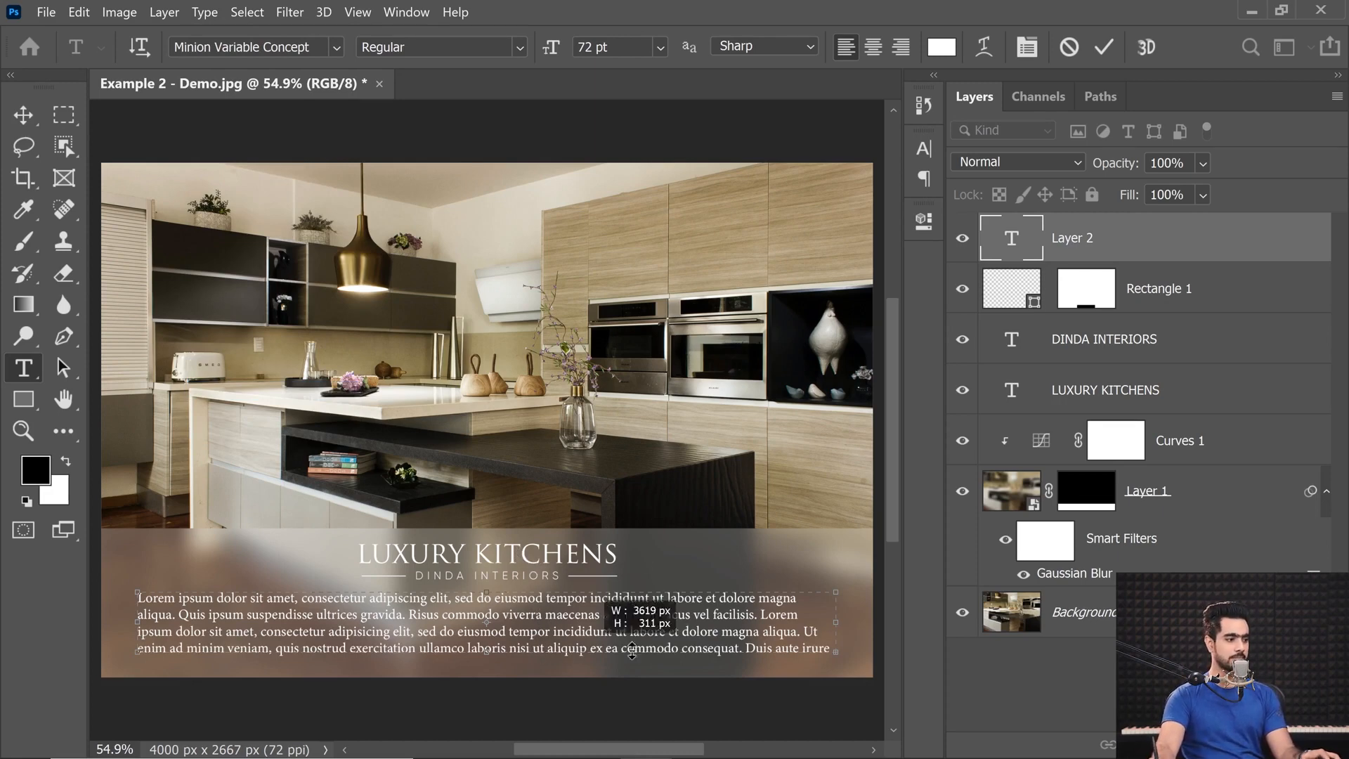
{"action": "scroll", "coordinate": [593, 650], "scroll_direction": "right", "scroll_amount": 3}
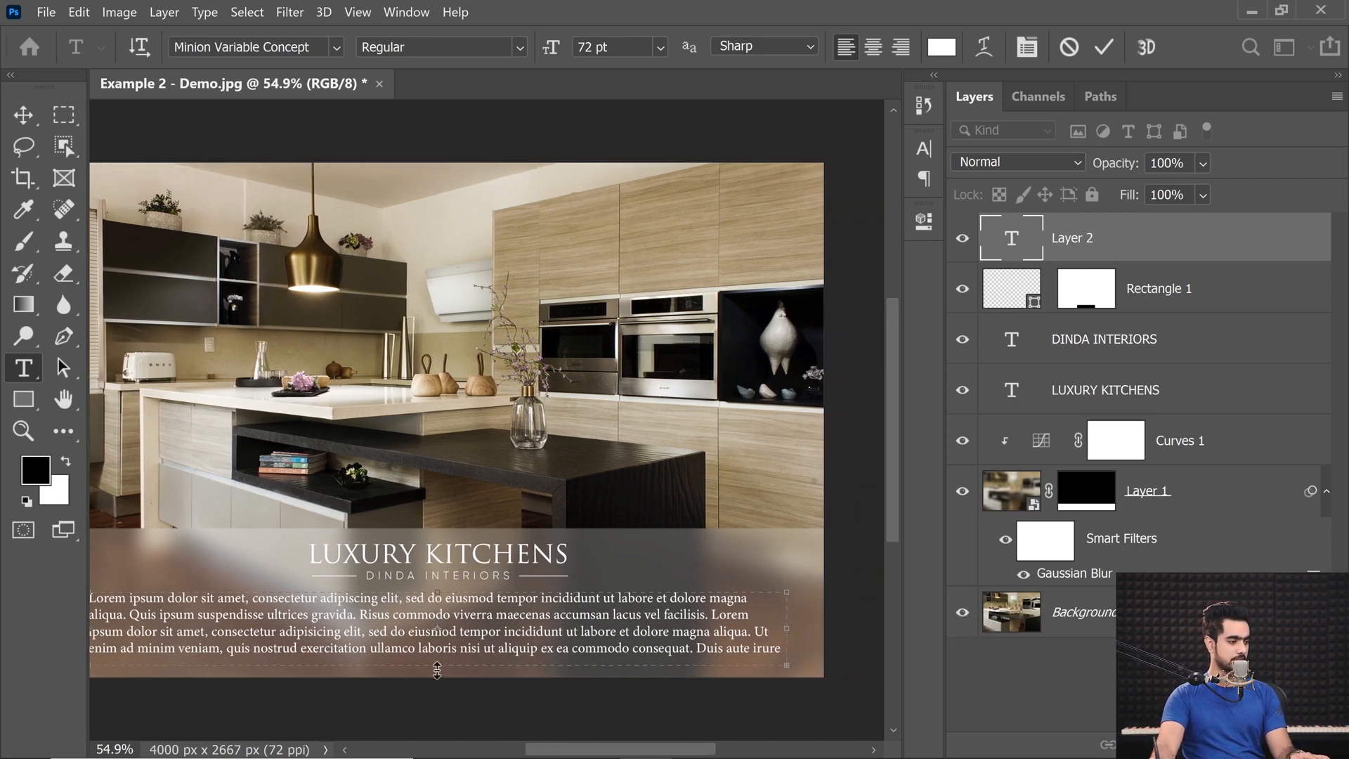
{"action": "left_click_drag", "start_coordinate": [438, 667], "coordinate": [438, 736]}
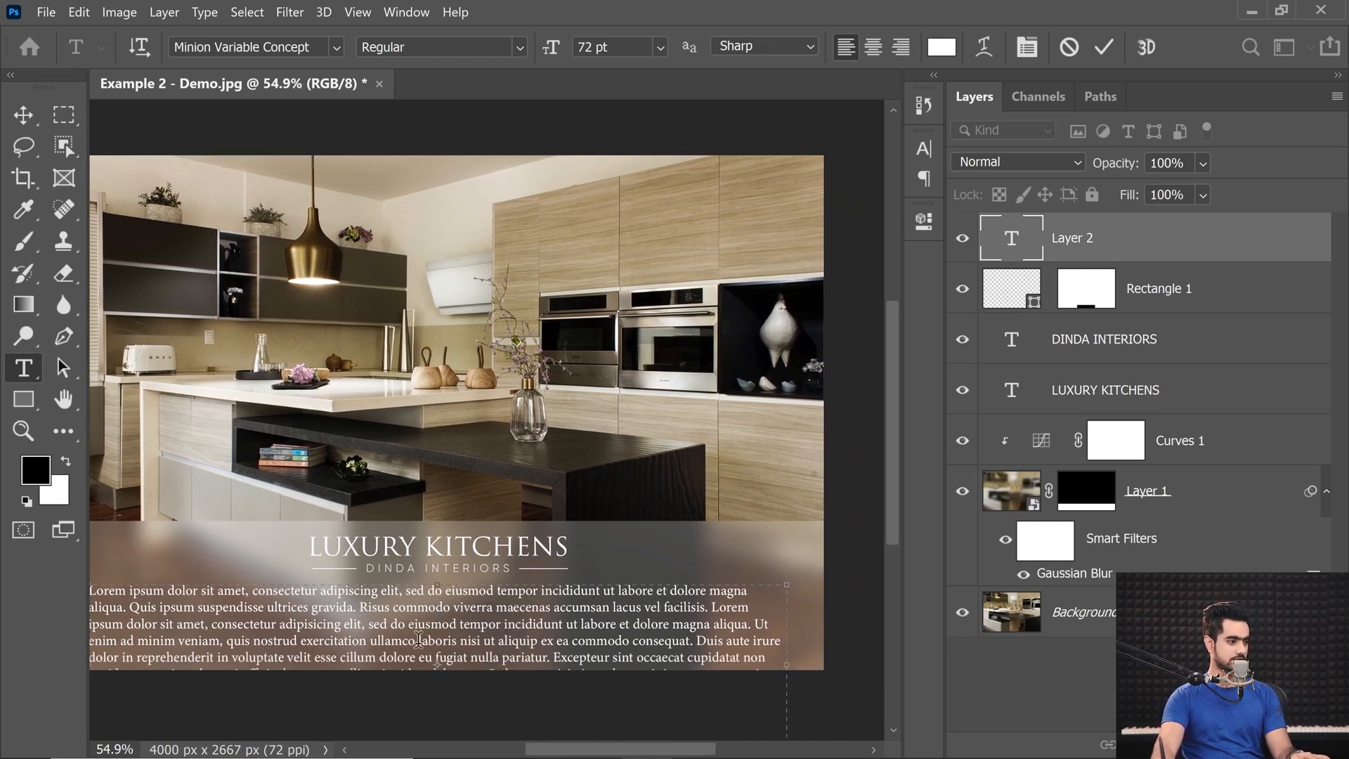
Delete everything after "ullamco", end the sentence with a period and commit the paragraph text.
{"action": "left_click_drag", "start_coordinate": [420, 641], "coordinate": [622, 749]}
{"action": "key", "text": "BackSpace"}
{"action": "left_click_drag", "start_coordinate": [415, 570], "coordinate": [773, 566]}
{"action": "key", "text": "BackSpace"}
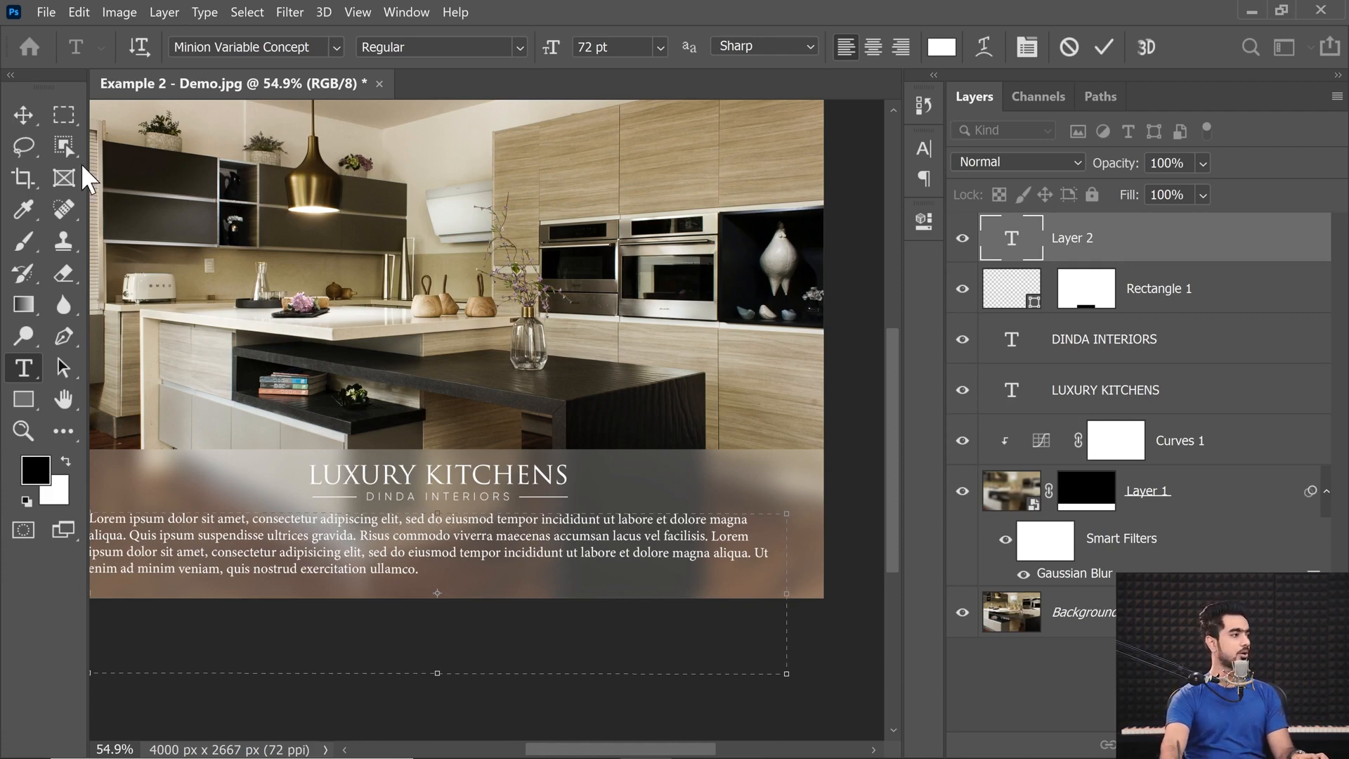
{"action": "left_click", "coordinate": [24, 115]}
{"action": "mouse_move", "coordinate": [486, 561]}
{"action": "left_mouse_down"}
{"action": "mouse_move", "coordinate": [466, 563]}
{"action": "mouse_move", "coordinate": [488, 562]}
{"action": "left_mouse_up"}
{"action": "left_click_drag", "start_coordinate": [490, 560], "coordinate": [440, 545]}
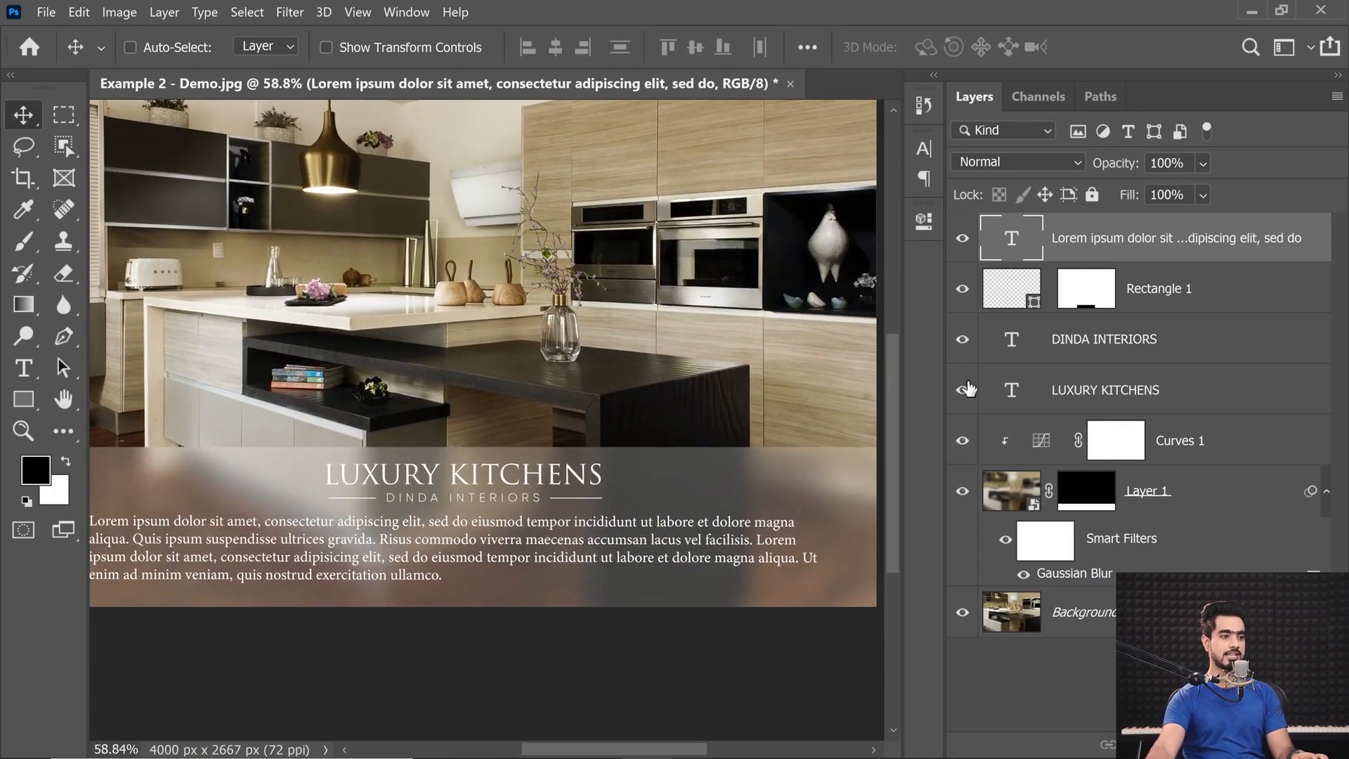
Justify the whole Lorem Ipsum paragraph with its last line aligned left.
{"action": "double_click", "coordinate": [1012, 247]}
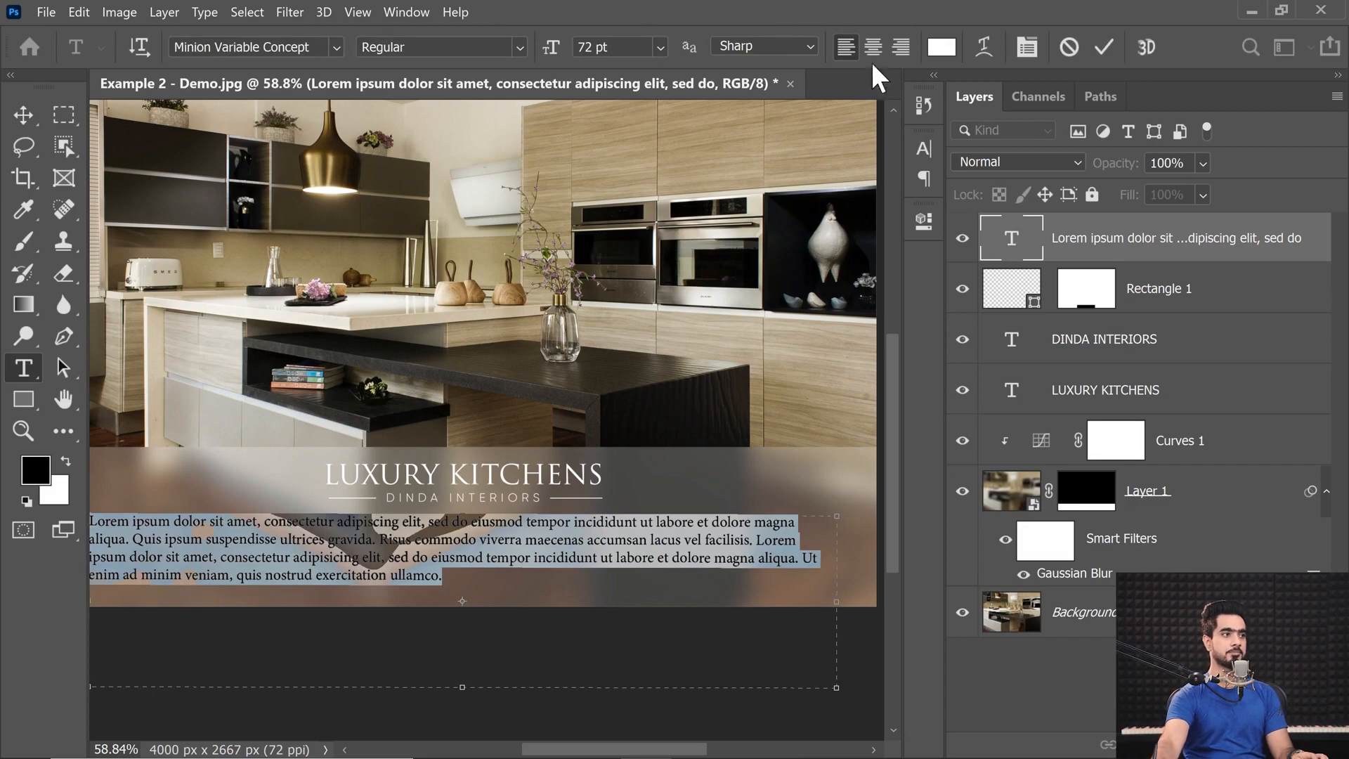
{"action": "left_click", "coordinate": [1026, 46]}
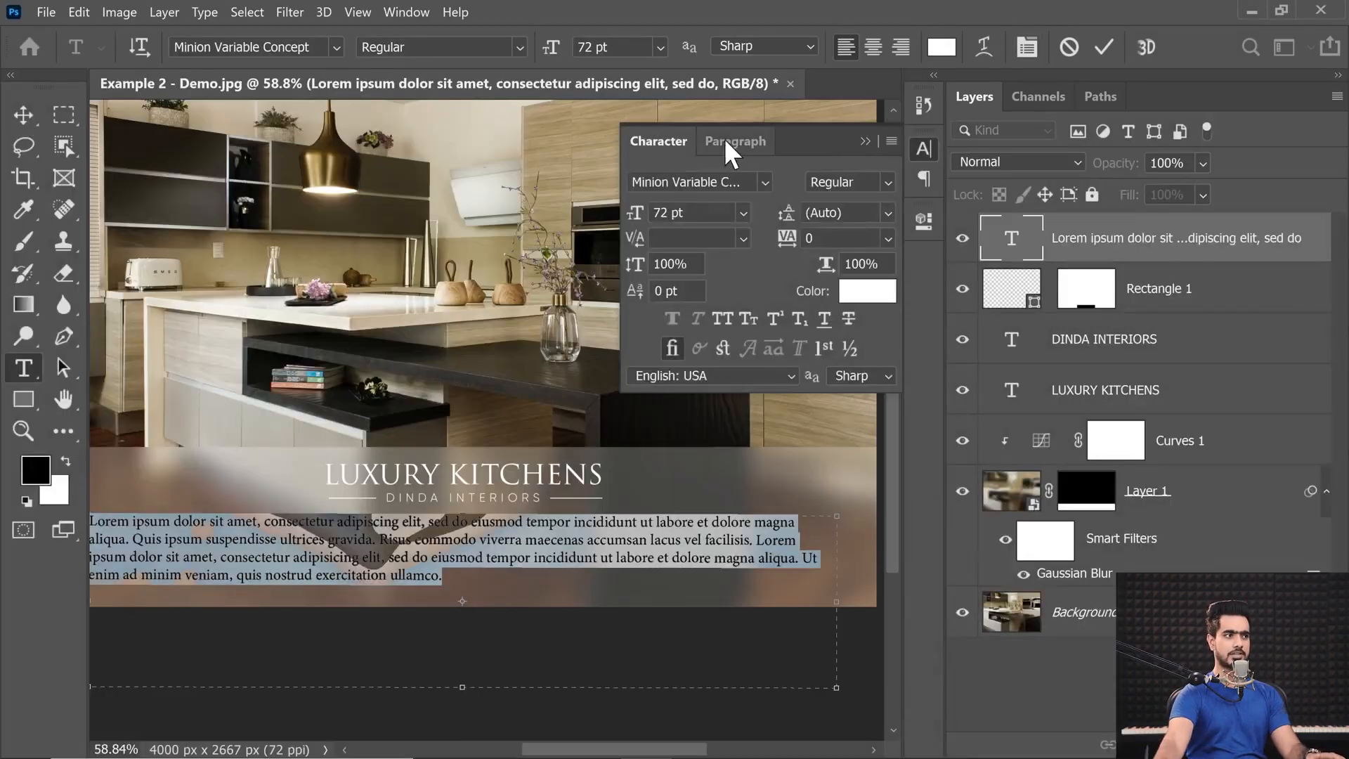
{"action": "left_click", "coordinate": [737, 144]}
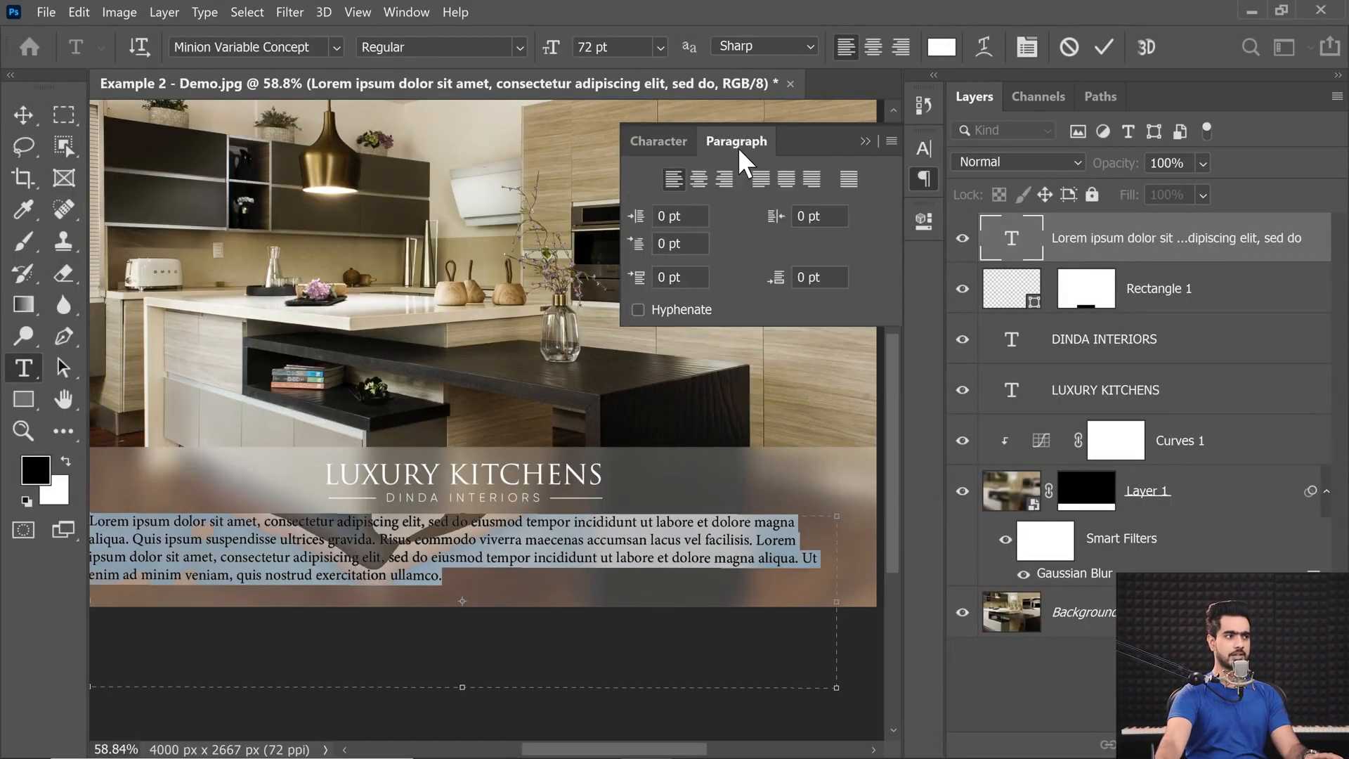
{"action": "left_click", "coordinate": [760, 180]}
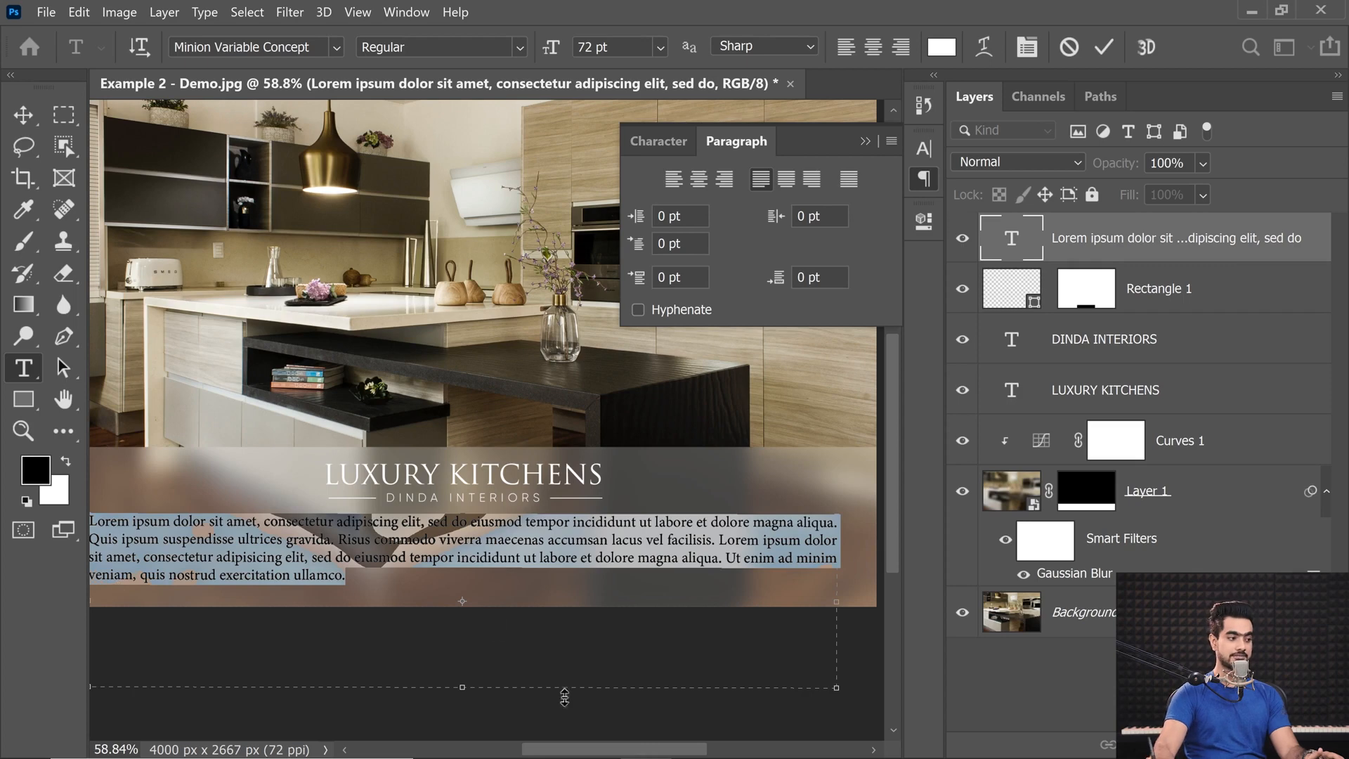
{"action": "left_click_drag", "start_coordinate": [571, 752], "coordinate": [543, 755]}
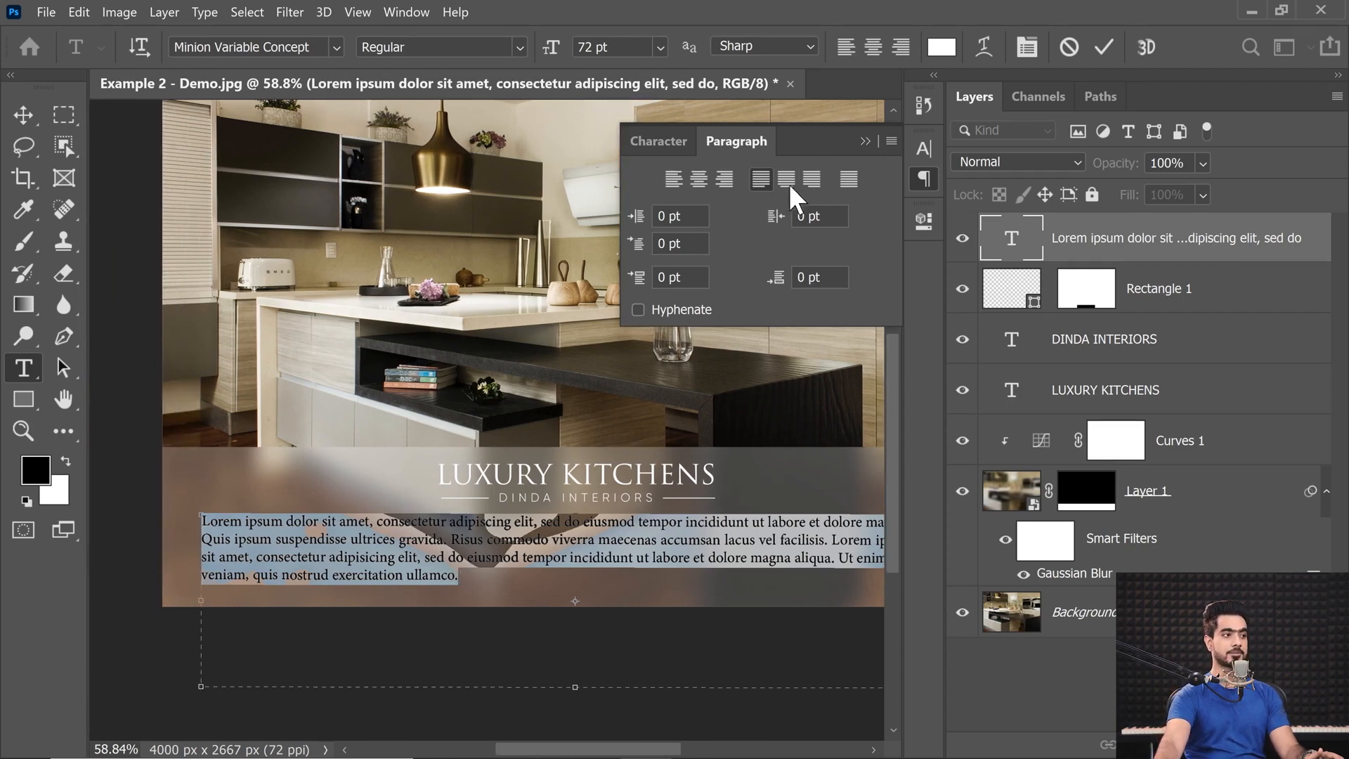
Try justifying the paragraph with its last line right-aligned, centred and fully justified, and return to justified with the last line left.
{"action": "left_click", "coordinate": [810, 179]}
{"action": "scroll", "coordinate": [721, 631], "scroll_direction": "right", "scroll_amount": 3}
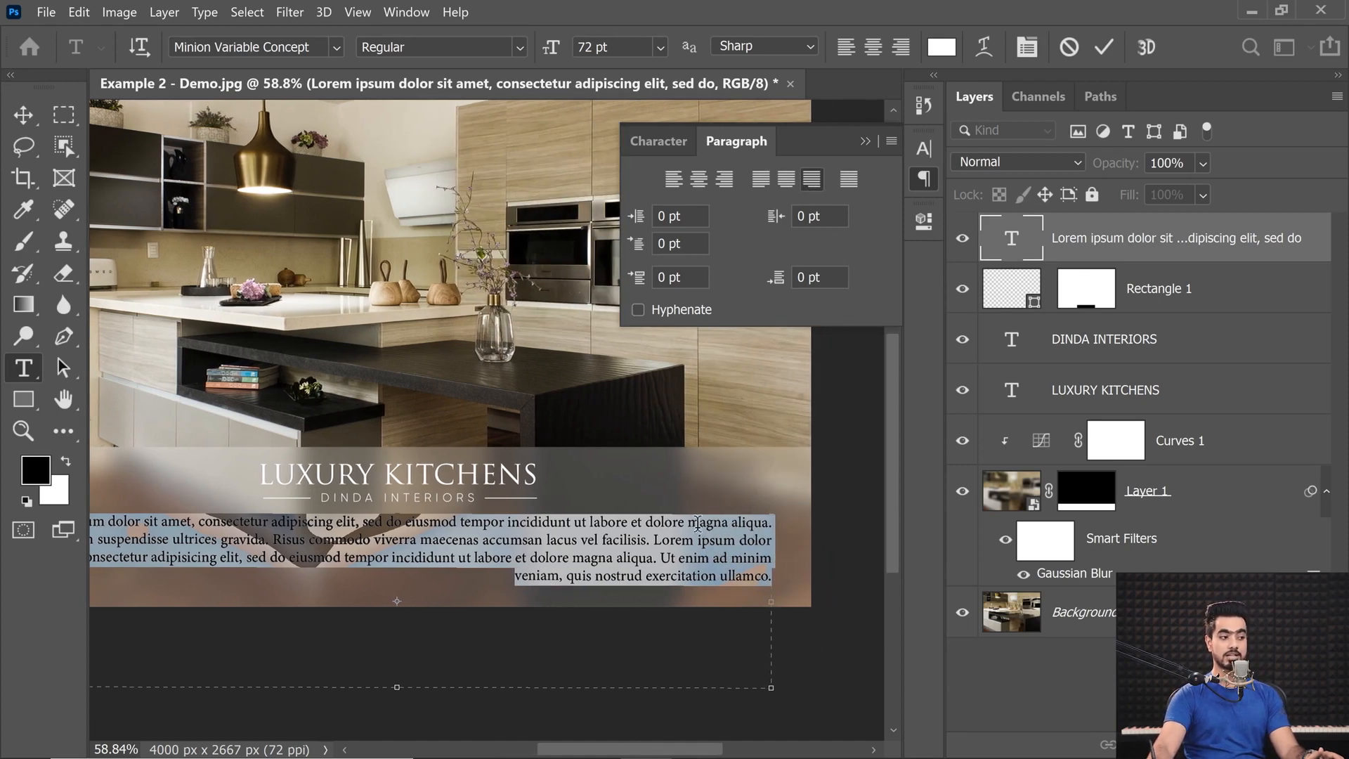
{"action": "left_click", "coordinate": [785, 180]}
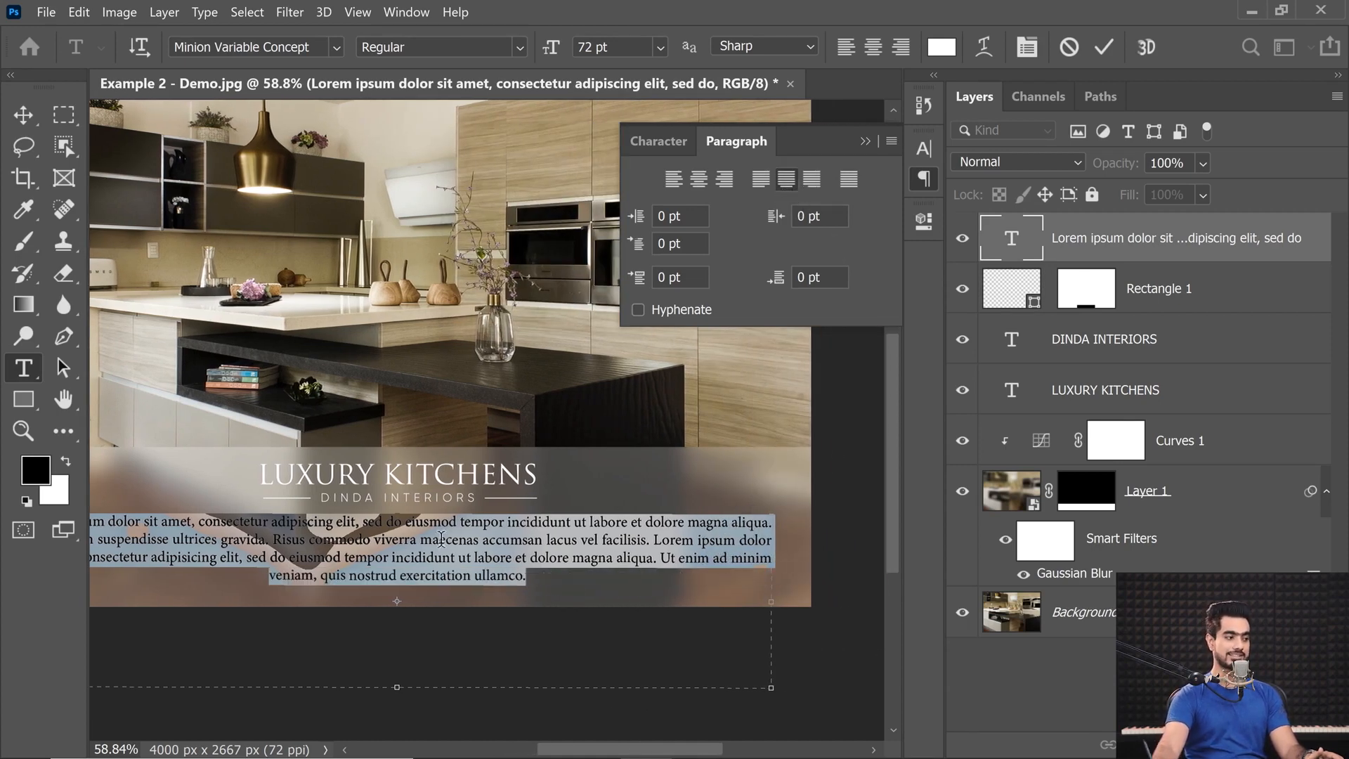
{"action": "left_click", "coordinate": [761, 184]}
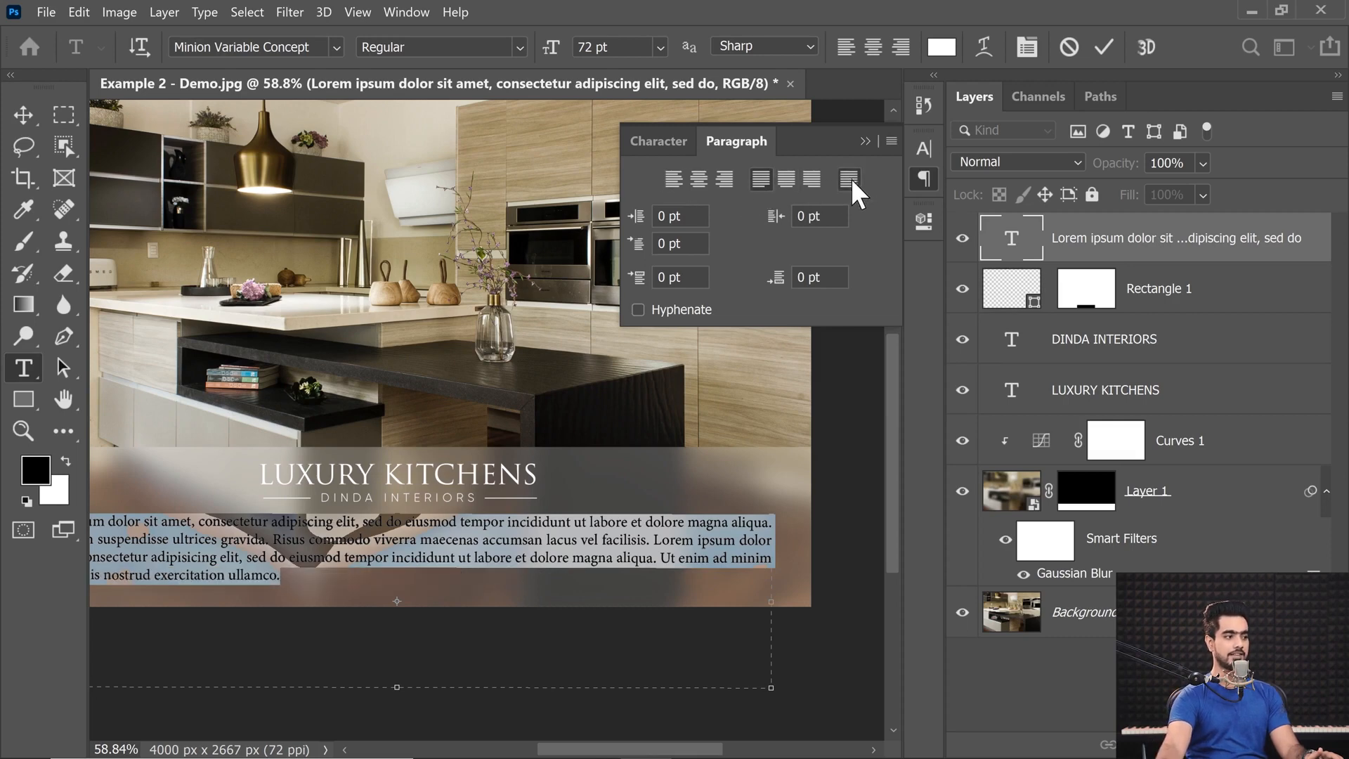
{"action": "left_click", "coordinate": [852, 182]}
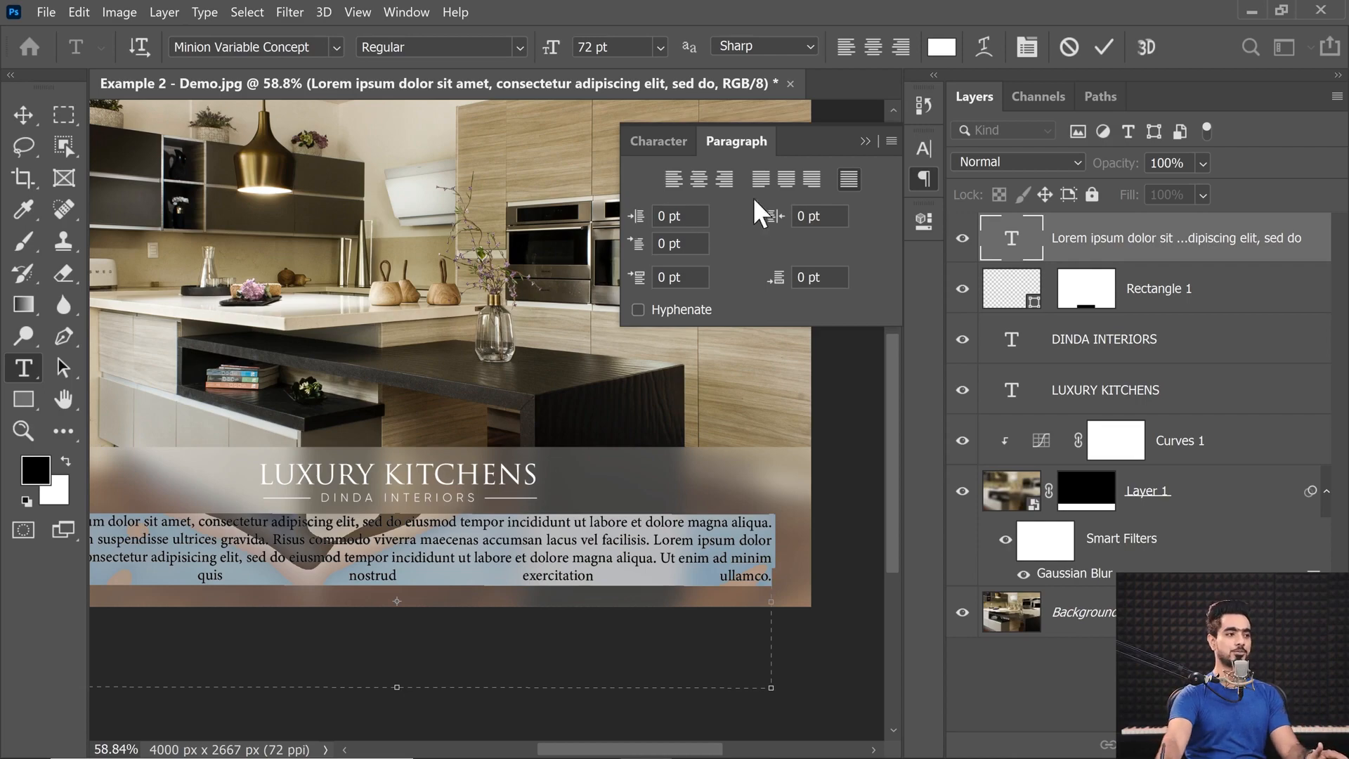
{"action": "left_click", "coordinate": [761, 178]}
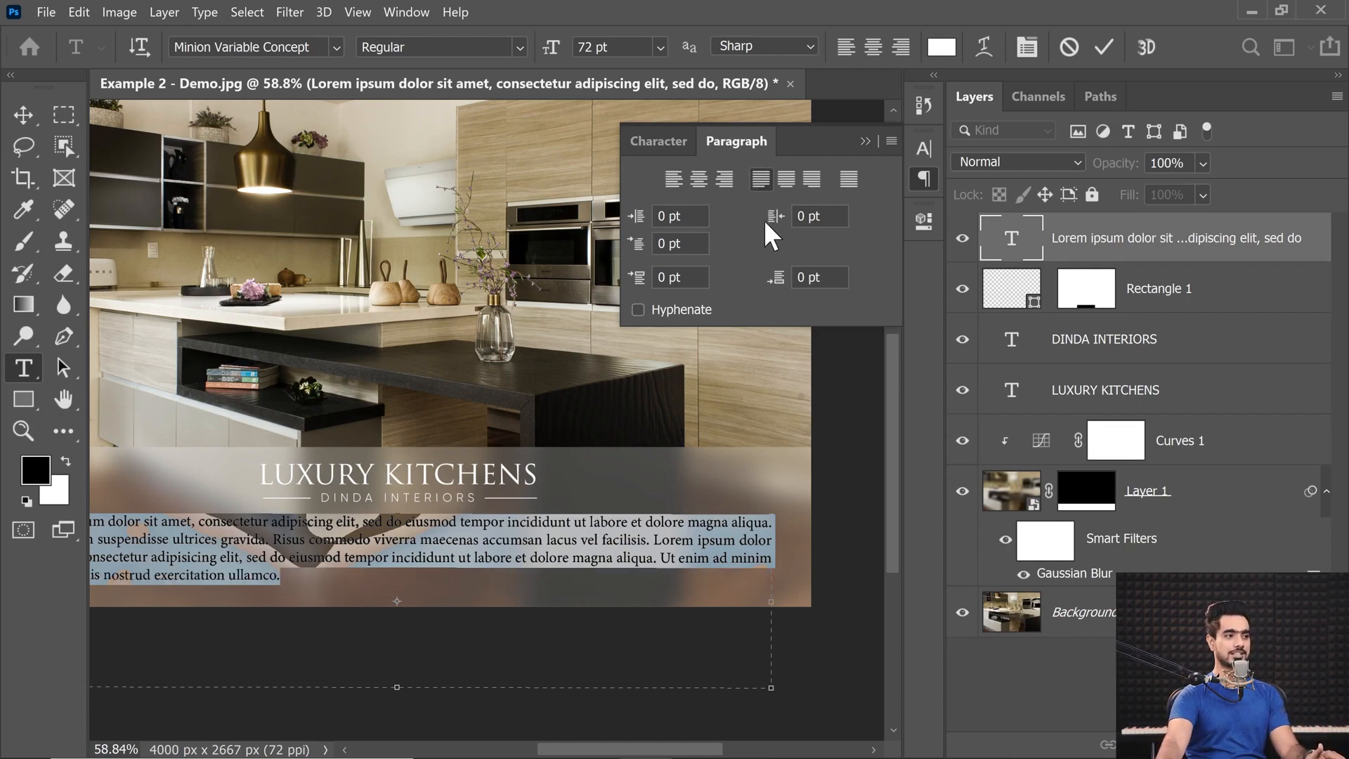
Commit and reselect the paragraph text, try plain left alignment, and restore justification with the last line left.
{"action": "left_click", "coordinate": [23, 116]}
{"action": "left_click_drag", "start_coordinate": [365, 518], "coordinate": [338, 526]}
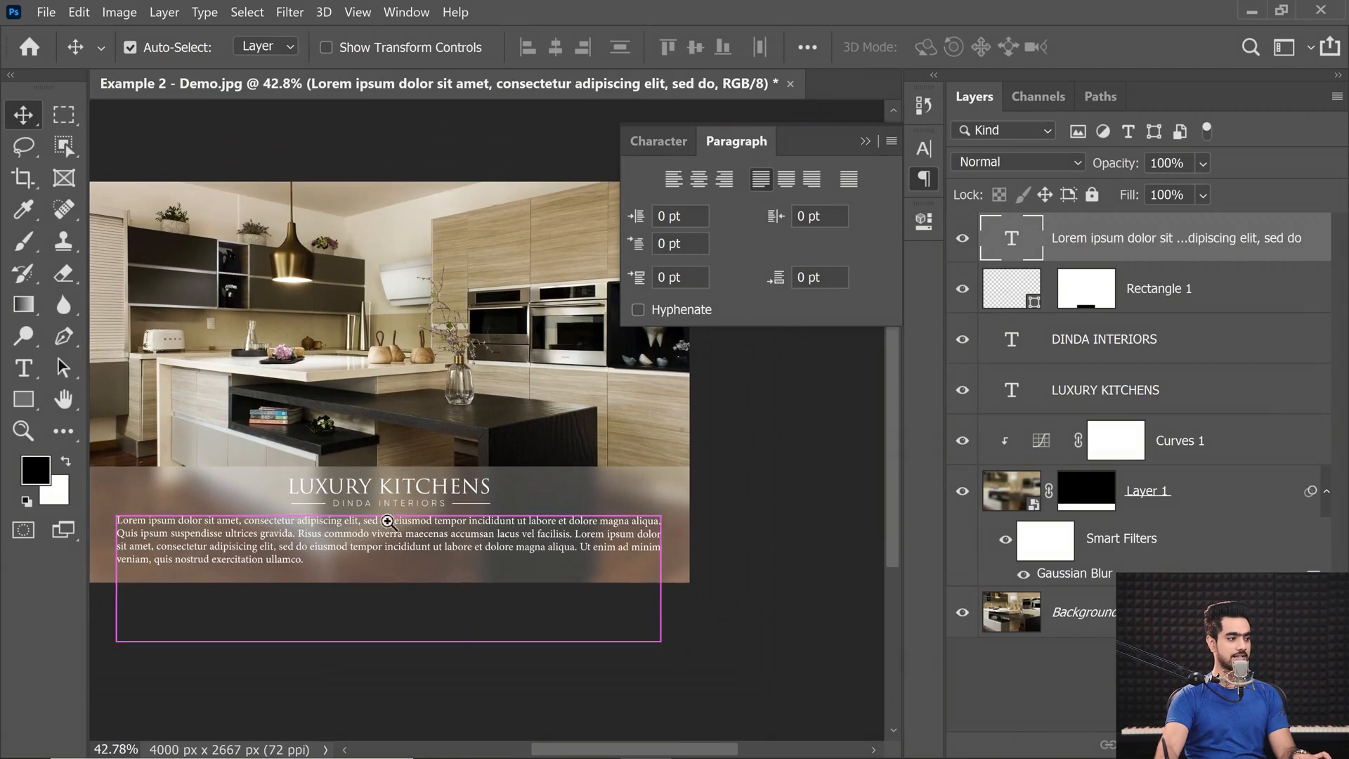
{"action": "double_click", "coordinate": [1010, 256]}
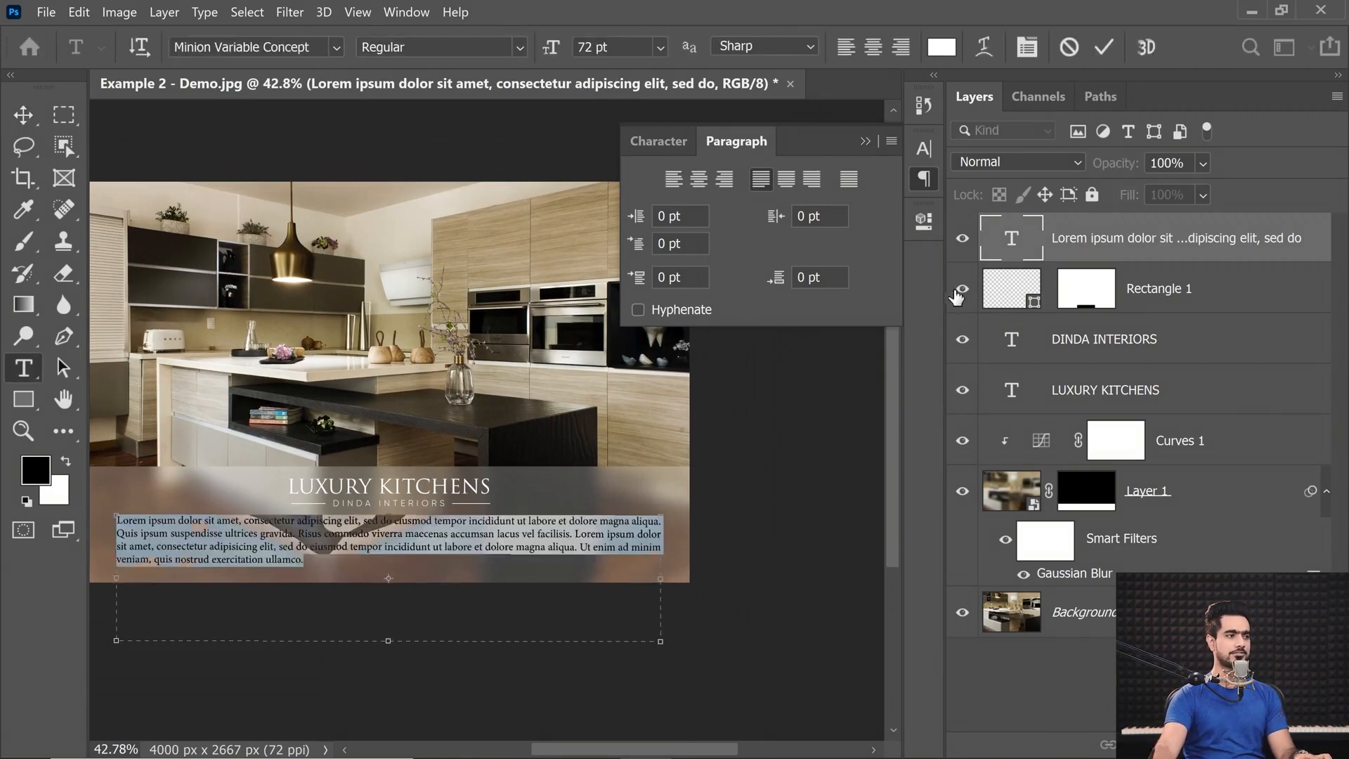
{"action": "left_click", "coordinate": [673, 180]}
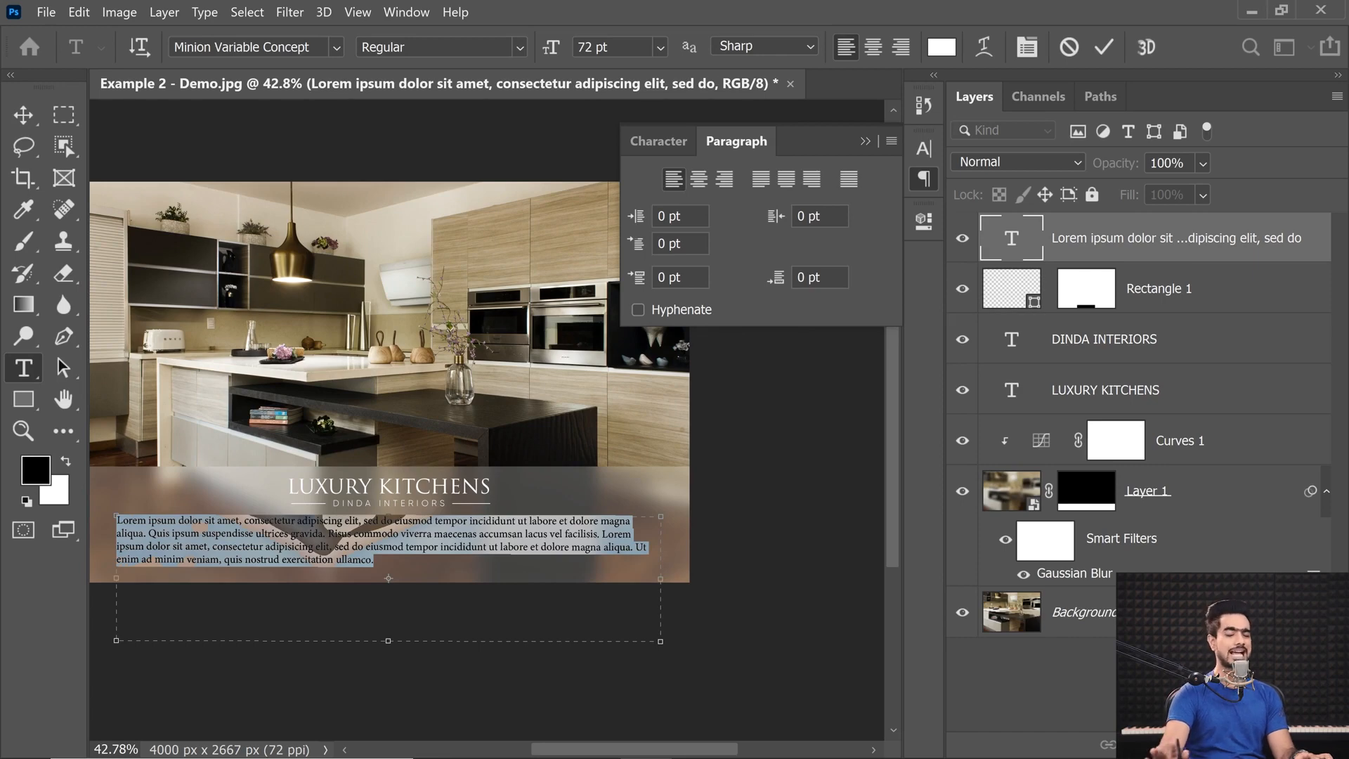
{"action": "left_click", "coordinate": [759, 179]}
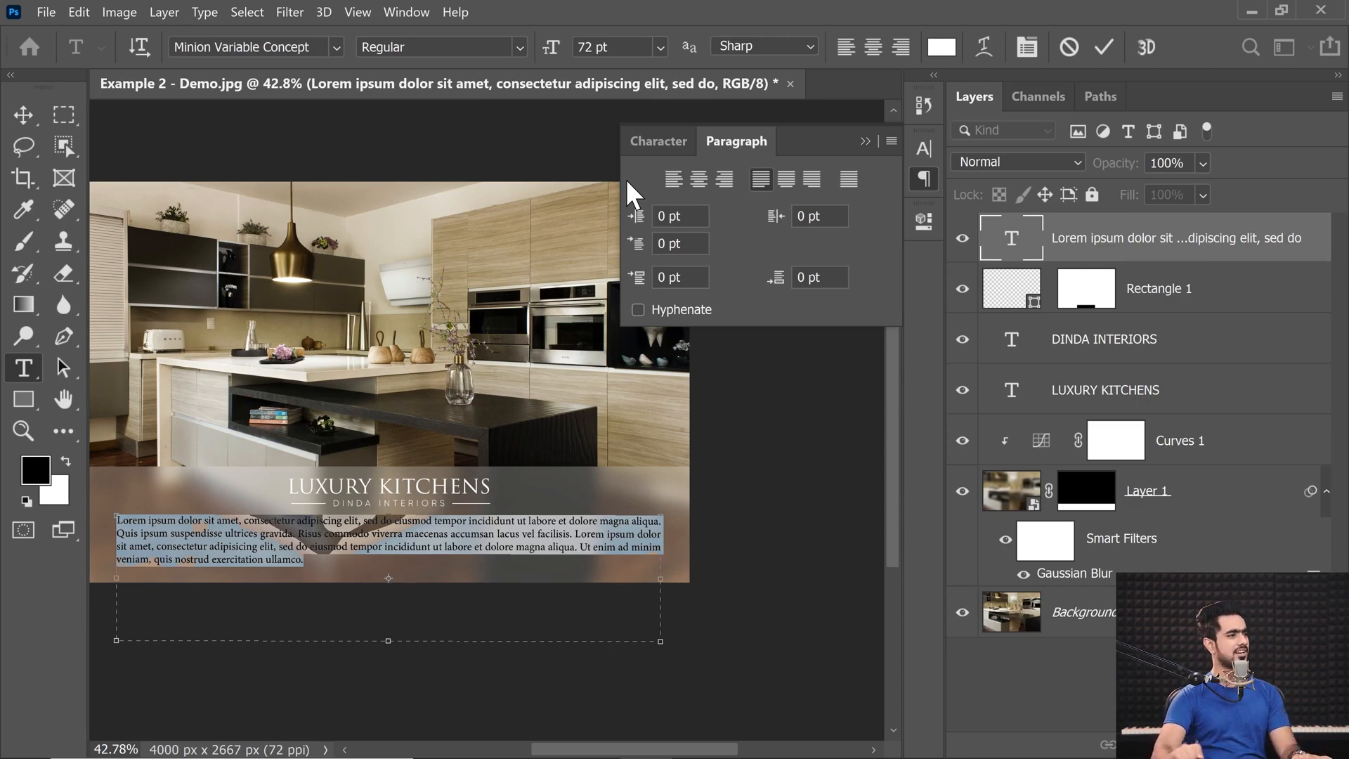
Set the Lorem Ipsum paragraph's font size to 64 pt, commit the text and close the paragraph settings.
{"action": "left_click", "coordinate": [658, 40]}
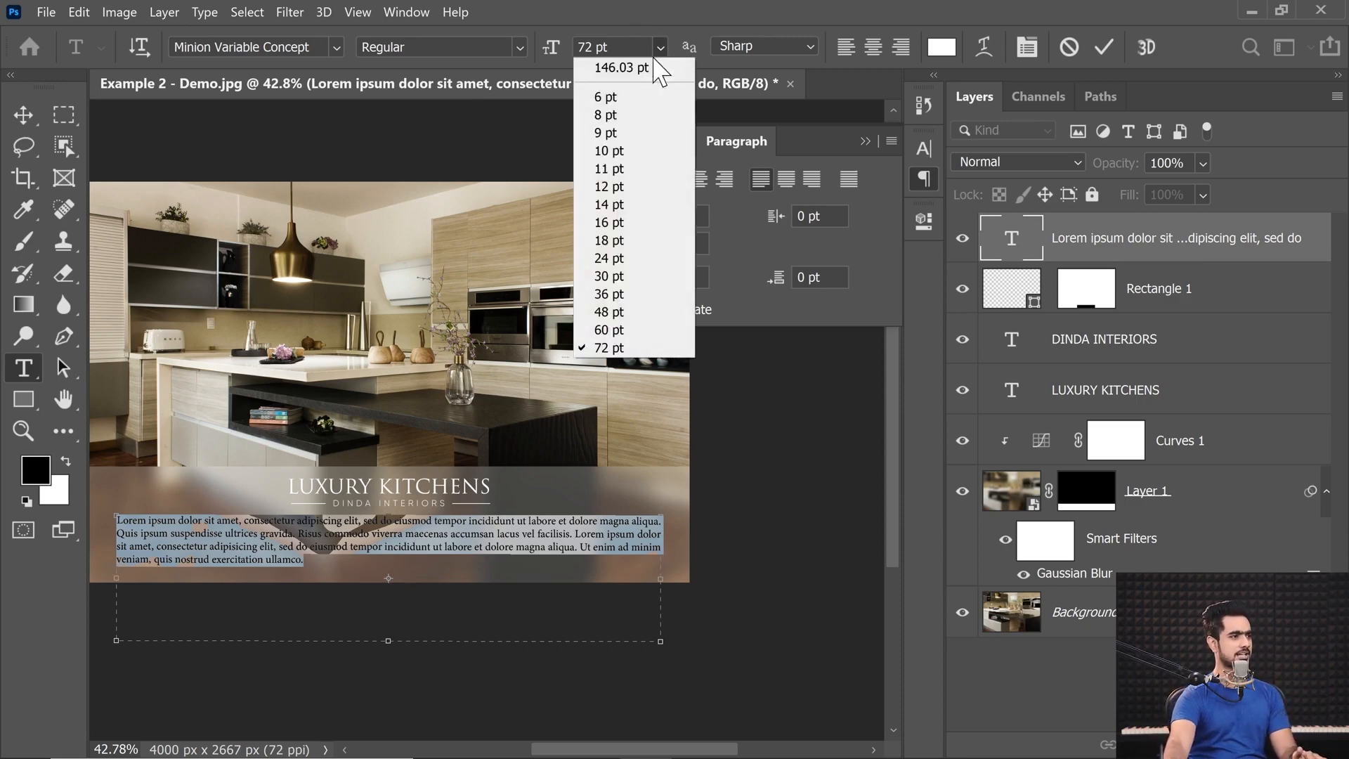
{"action": "left_click", "coordinate": [617, 330]}
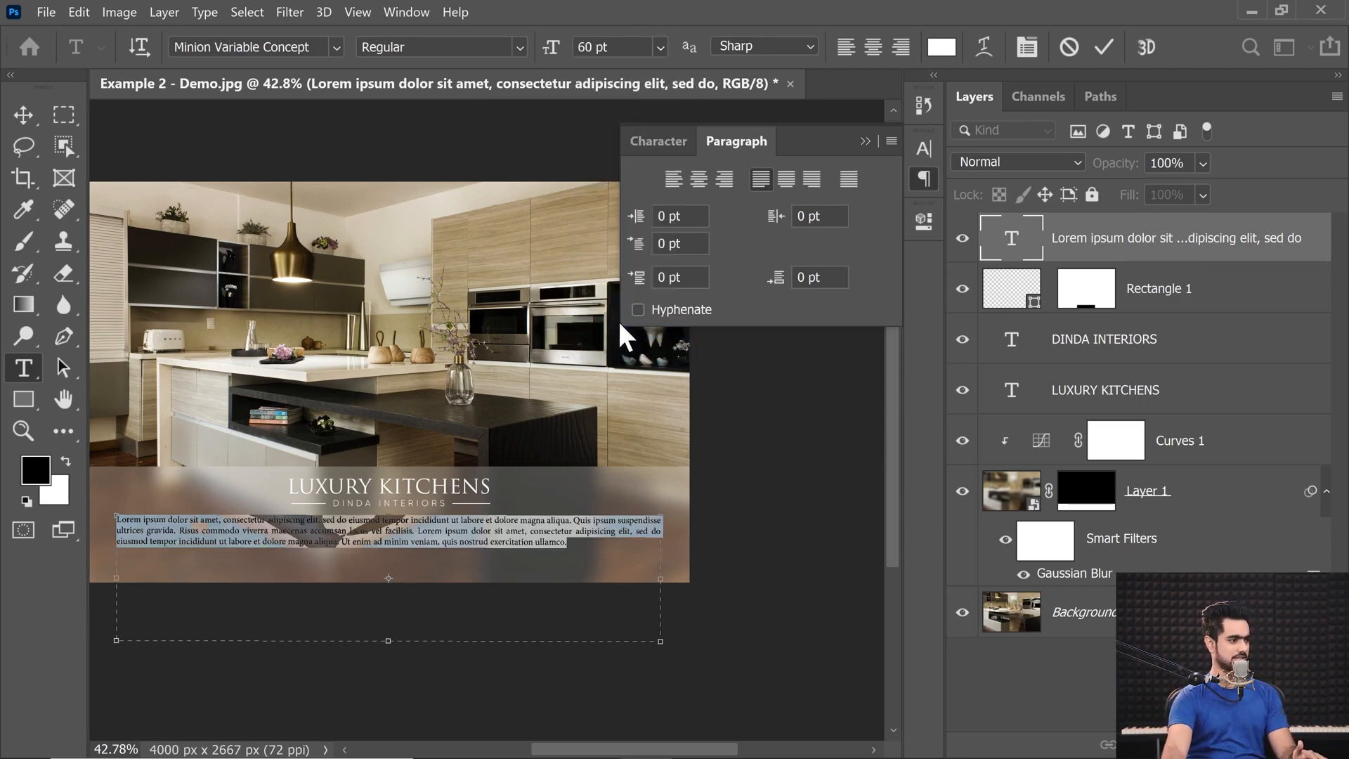
{"action": "left_click_drag", "start_coordinate": [613, 47], "coordinate": [534, 45]}
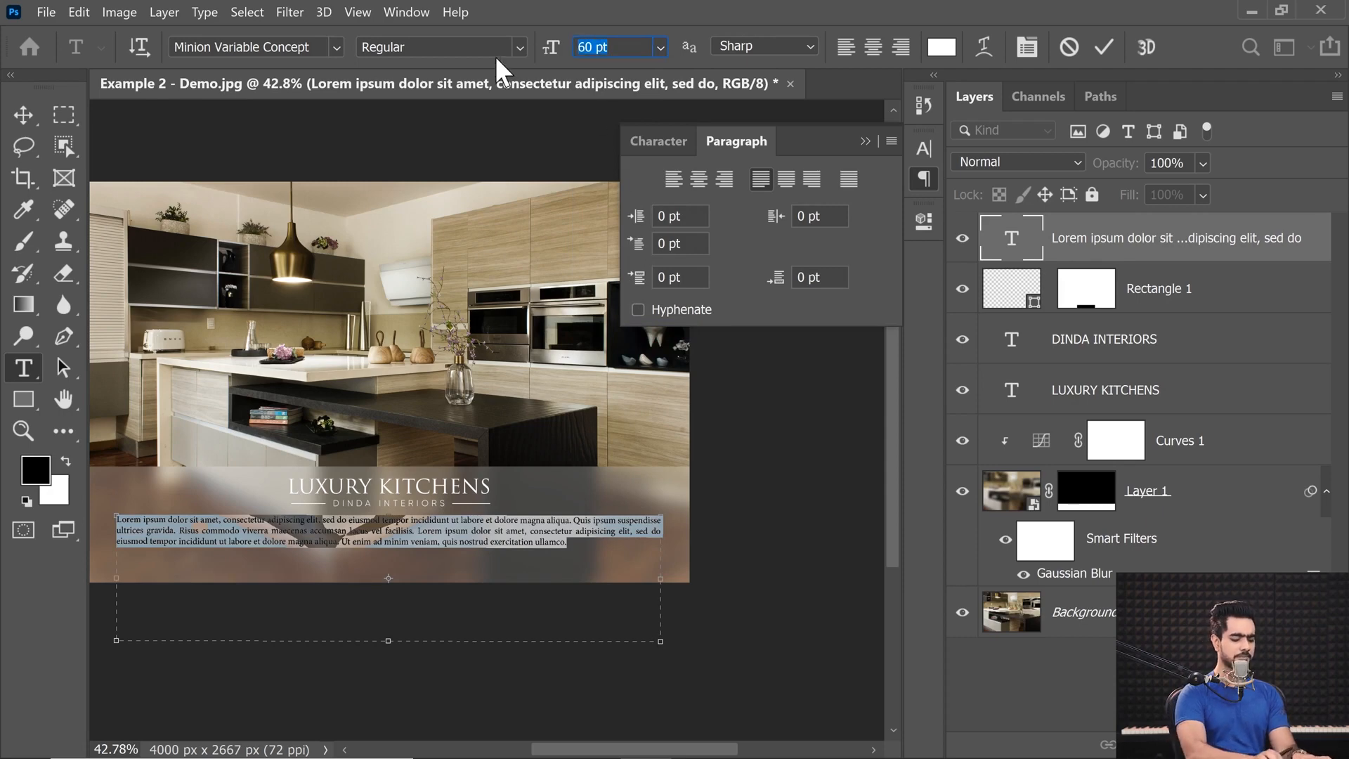
{"action": "type", "text": "64"}
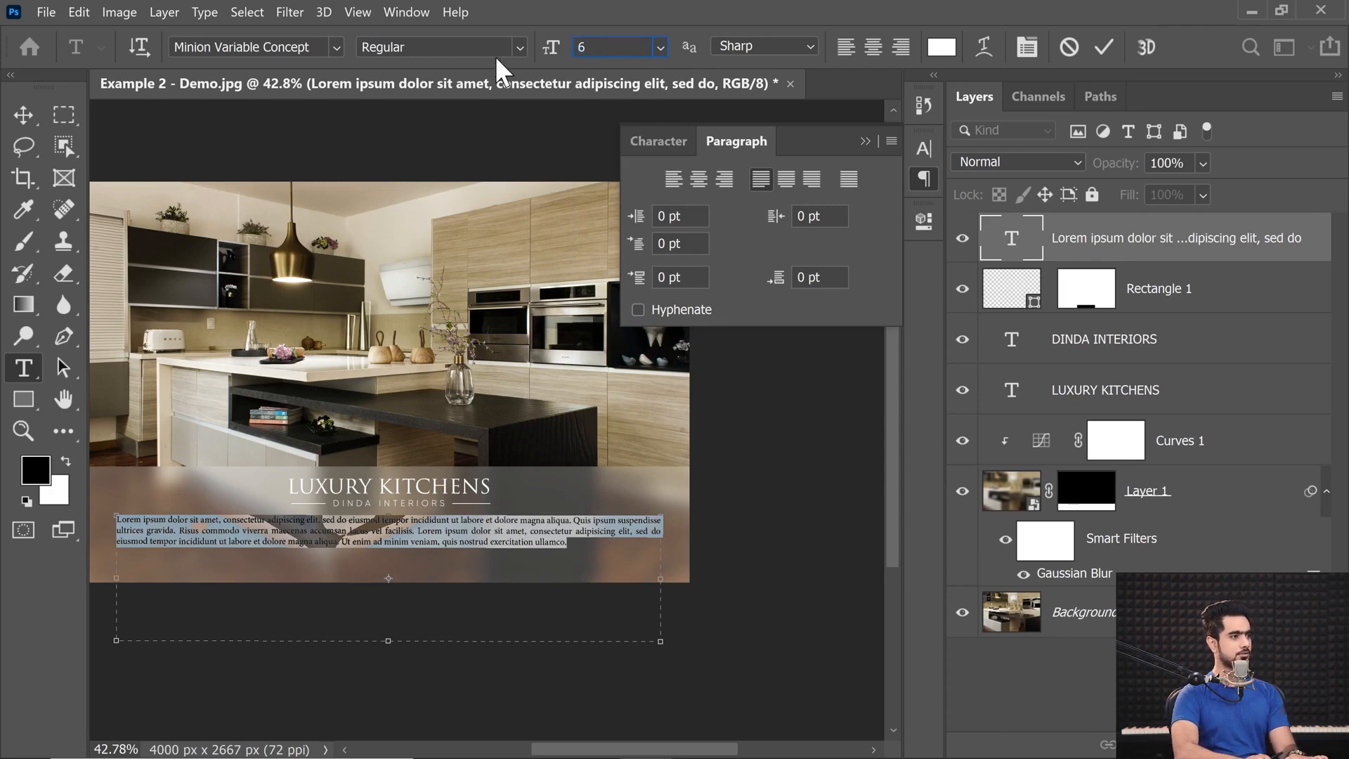
{"action": "key", "text": "Return"}
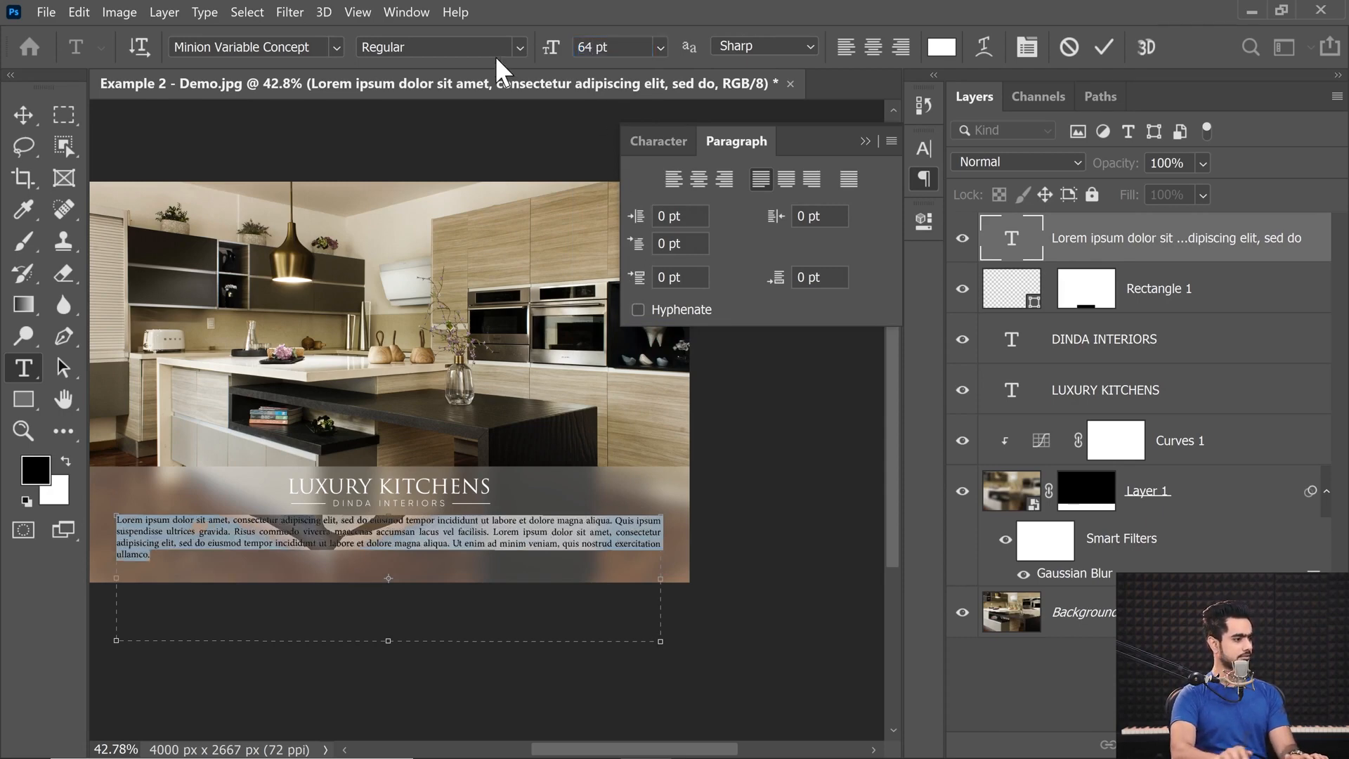
{"action": "left_click", "coordinate": [23, 115]}
{"action": "mouse_move", "coordinate": [350, 536]}
{"action": "left_mouse_down"}
{"action": "mouse_move", "coordinate": [402, 536]}
{"action": "mouse_move", "coordinate": [375, 536]}
{"action": "left_mouse_up"}
{"action": "left_click", "coordinate": [865, 141]}
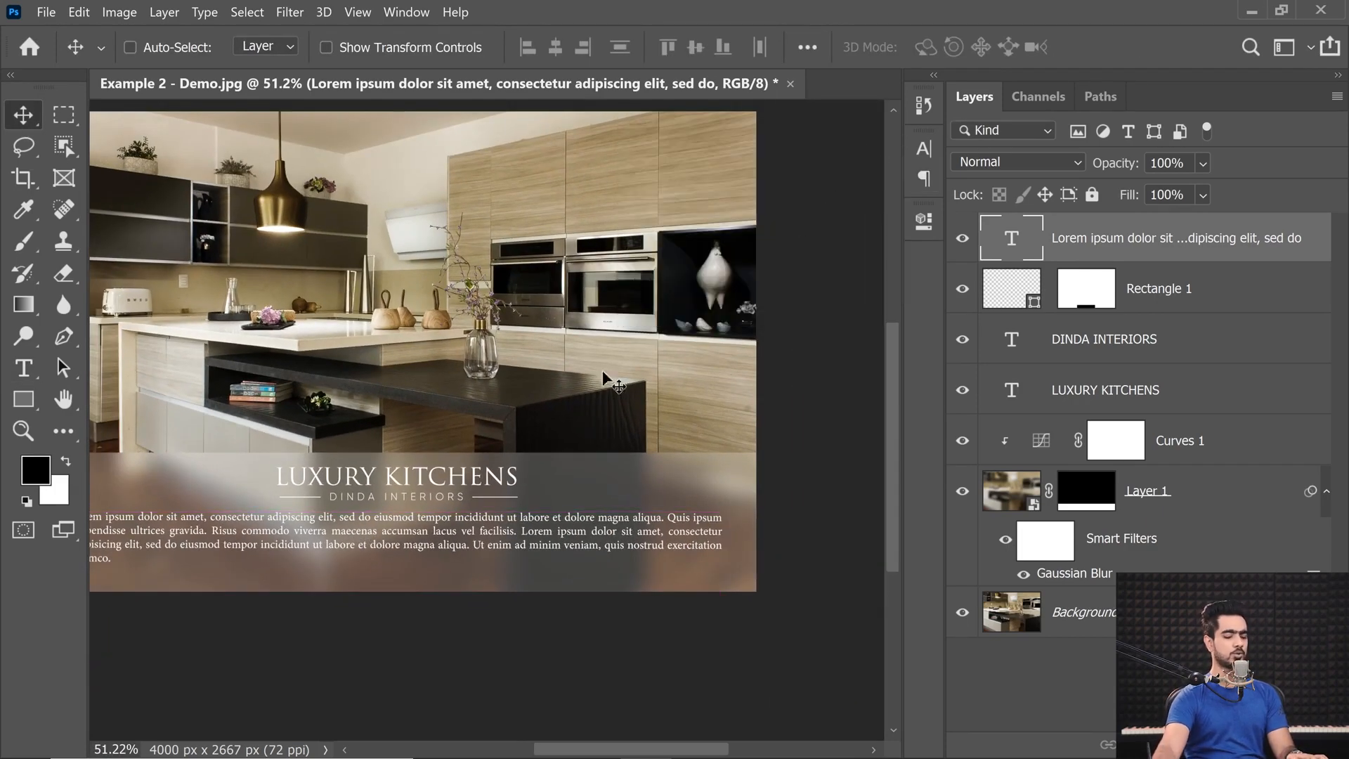
Scale the paragraph's text box down proportionally to about 96.3% and apply the transform.
{"action": "key", "text": "ctrl"}
{"action": "scroll", "coordinate": [432, 386], "scroll_direction": "up", "scroll_amount": 1}
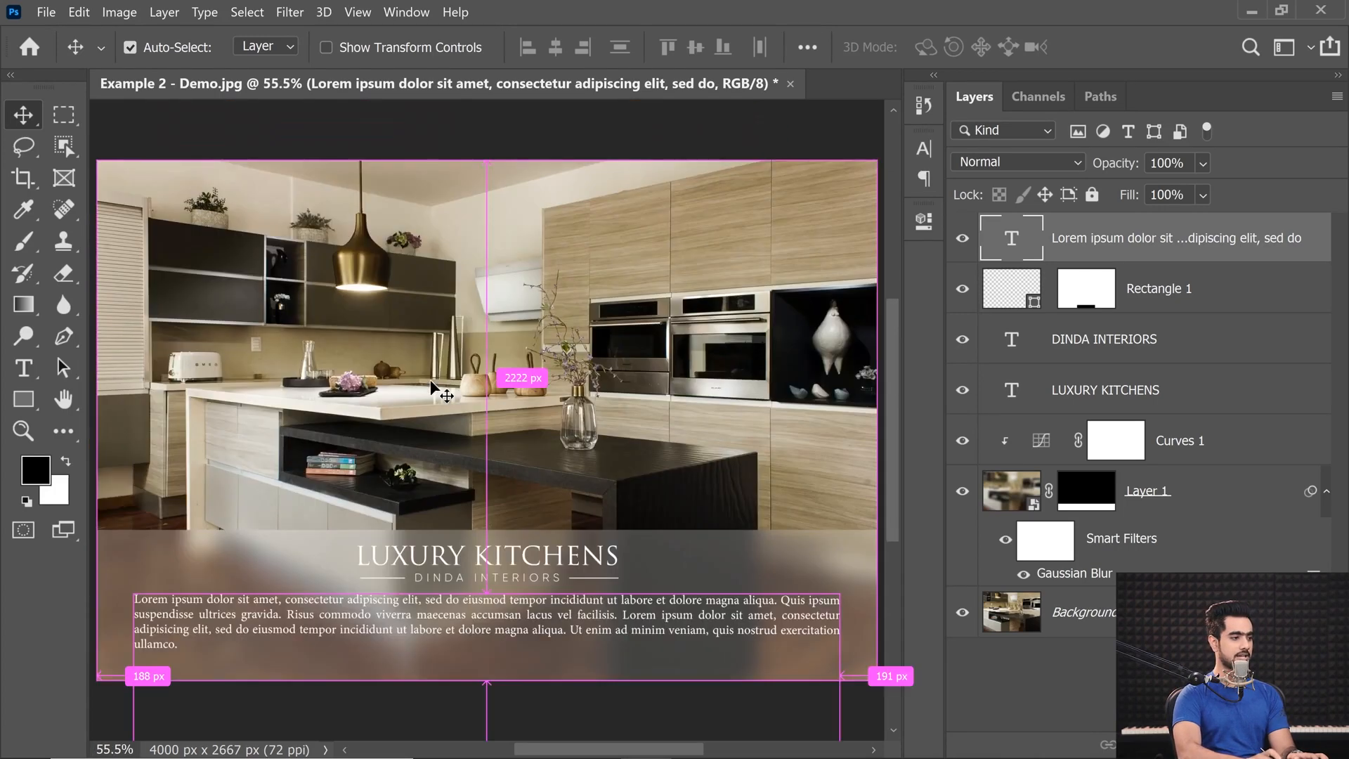
{"action": "key", "text": "ctrl+t"}
{"action": "left_click_drag", "start_coordinate": [842, 593], "coordinate": [832, 596]}
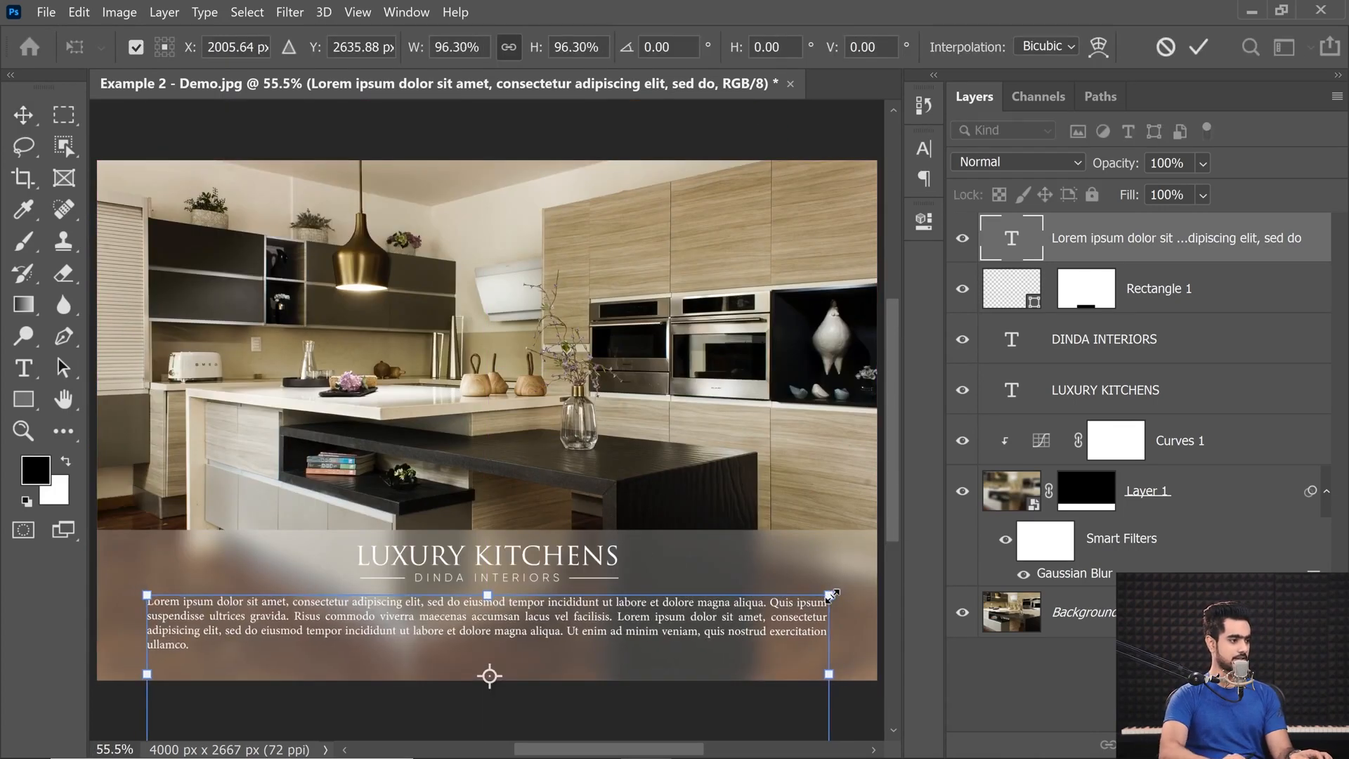
{"action": "key", "text": "Return"}
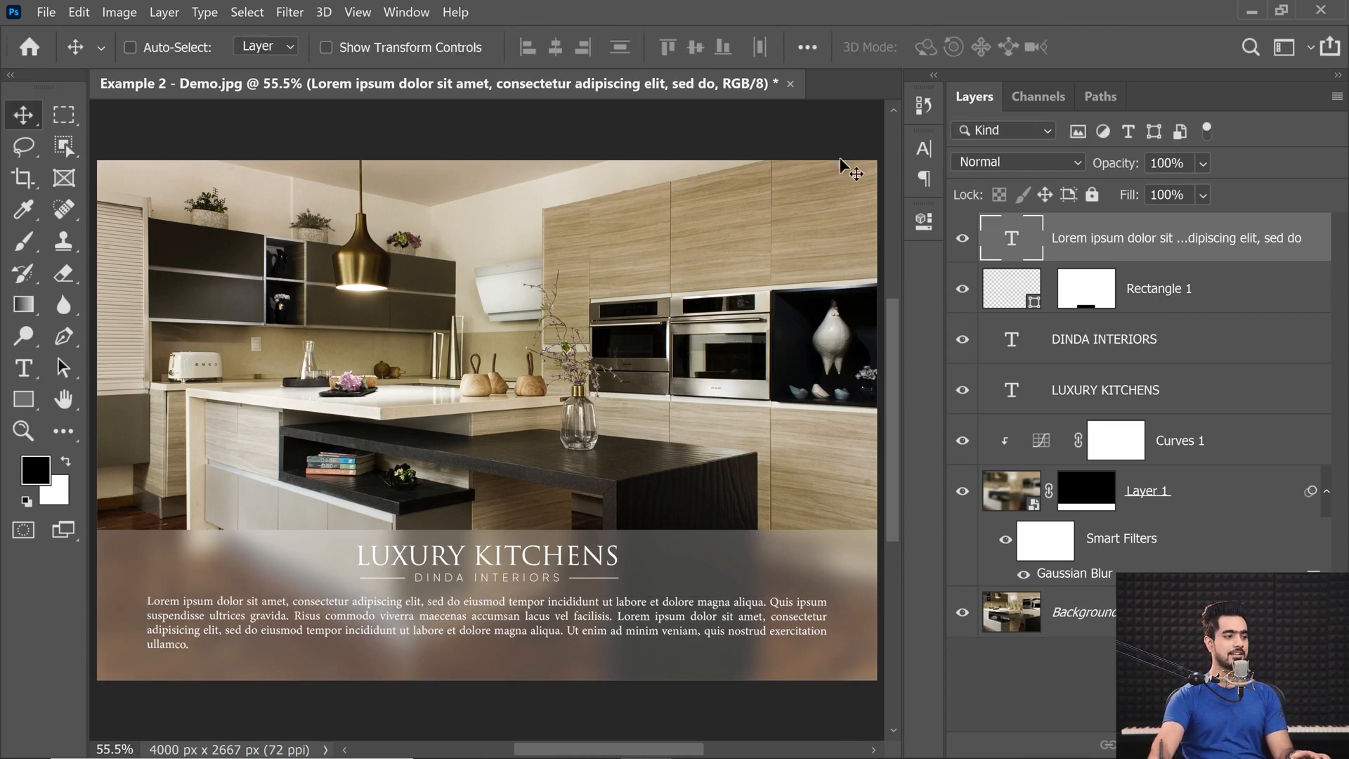
Try the Lorem Ipsum paragraph layer at 80% opacity and return it to 100%.
{"action": "left_click_drag", "start_coordinate": [1114, 169], "coordinate": [1105, 169]}
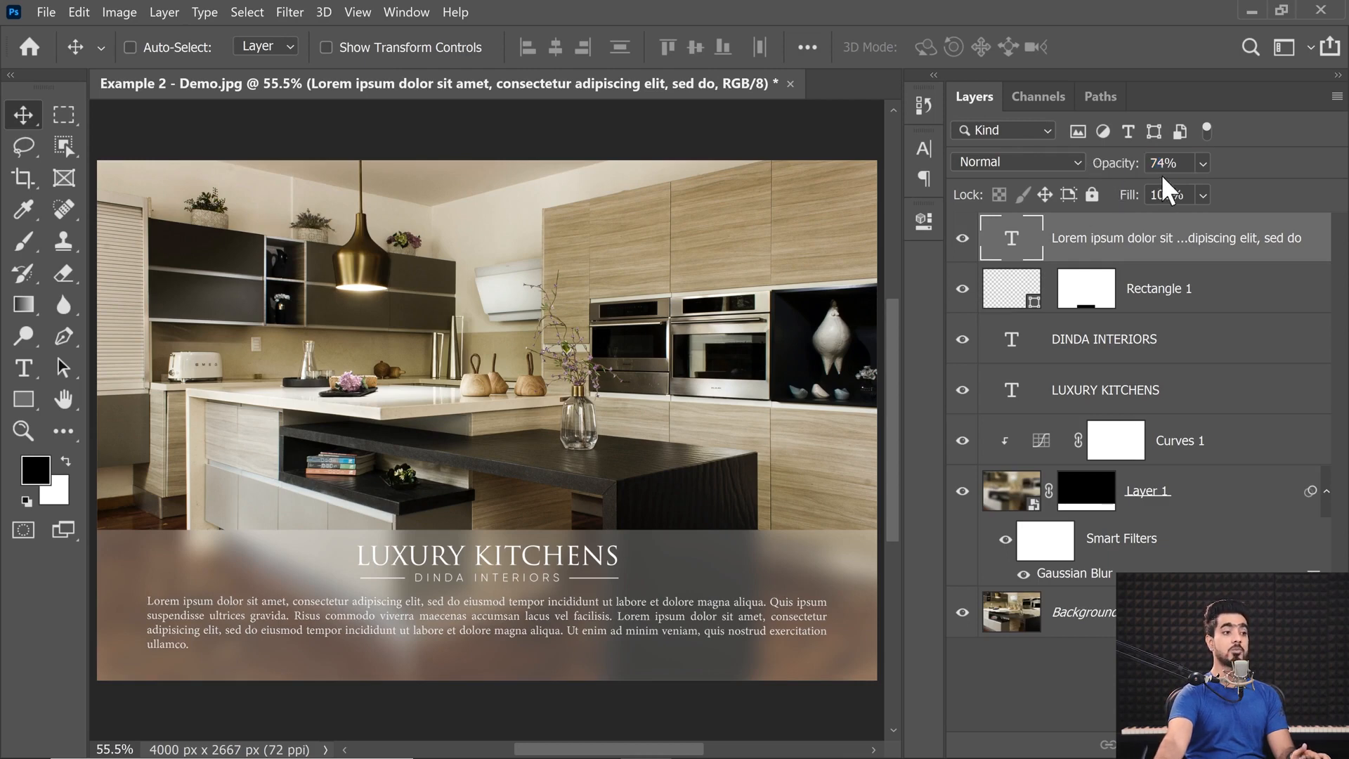
{"action": "left_click_drag", "start_coordinate": [1180, 163], "coordinate": [1031, 167]}
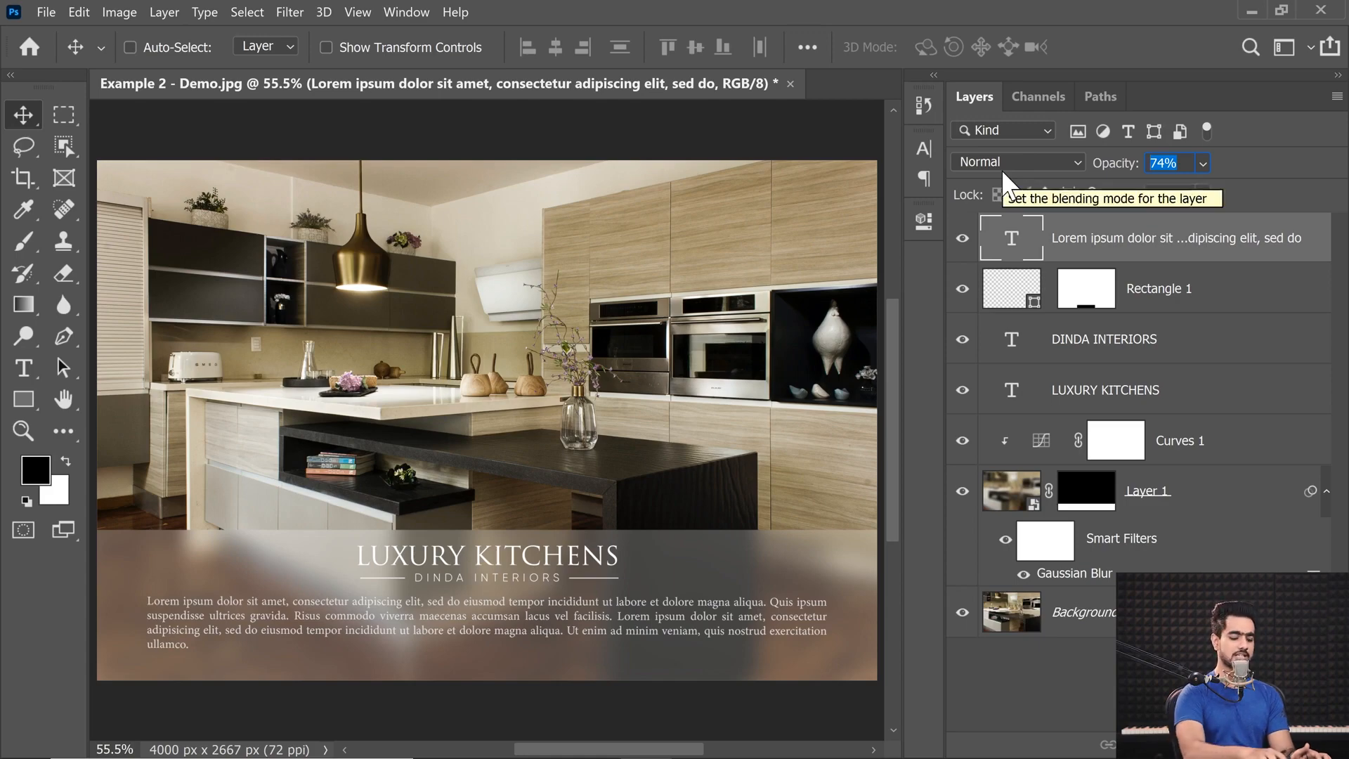
{"action": "type", "text": "80"}
{"action": "key", "text": "Return"}
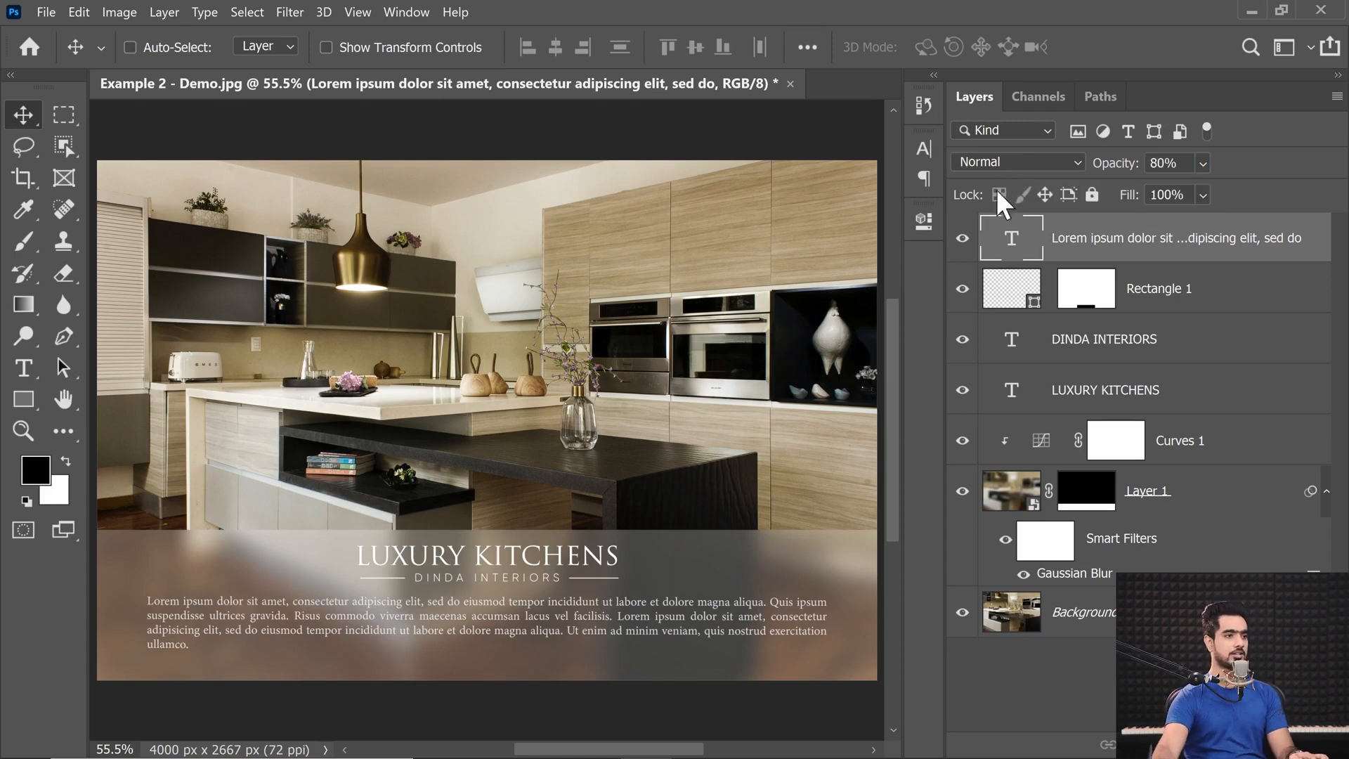
{"action": "left_click_drag", "start_coordinate": [1101, 168], "coordinate": [1247, 180]}
Reduce the Lorem Ipsum paragraph layer's opacity to 80%.
{"action": "scroll", "coordinate": [632, 667], "scroll_direction": "up", "scroll_amount": 5}
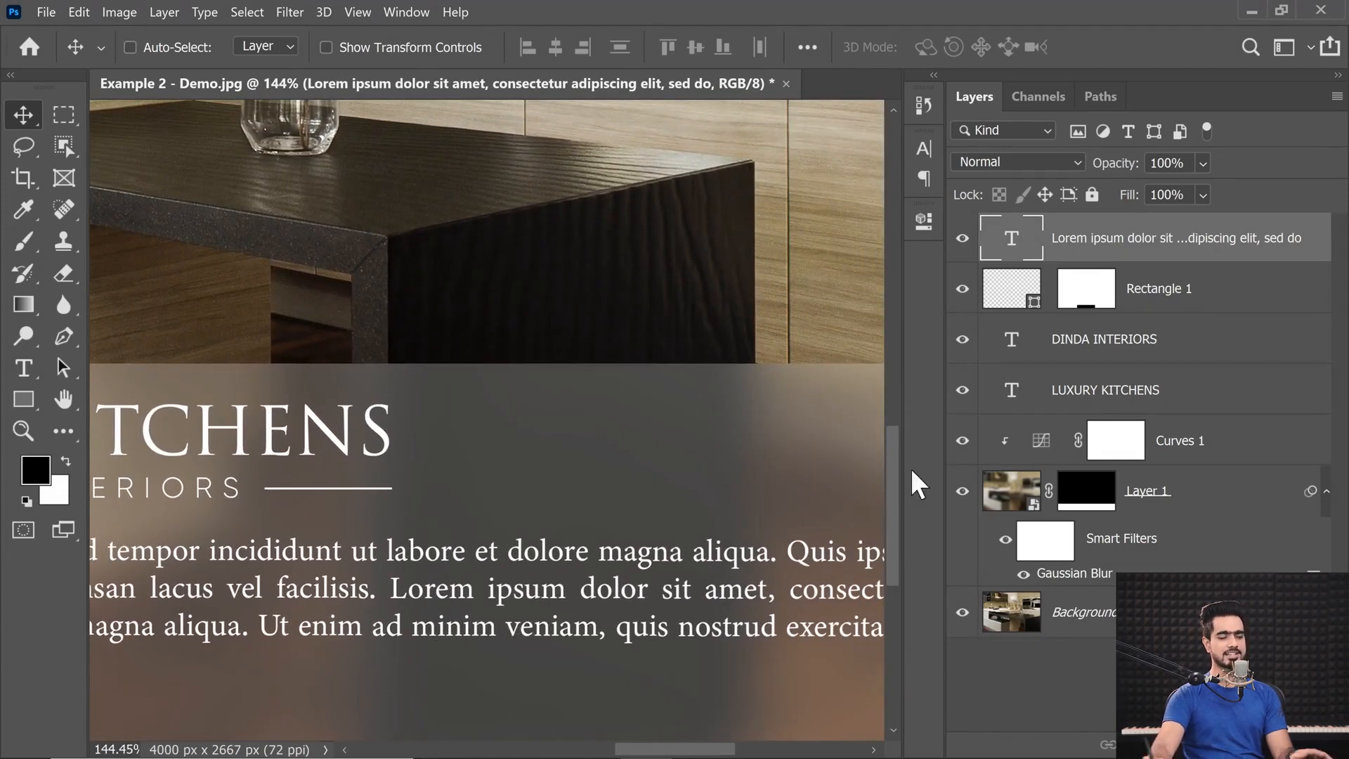
{"action": "left_click_drag", "start_coordinate": [1116, 164], "coordinate": [954, 189]}
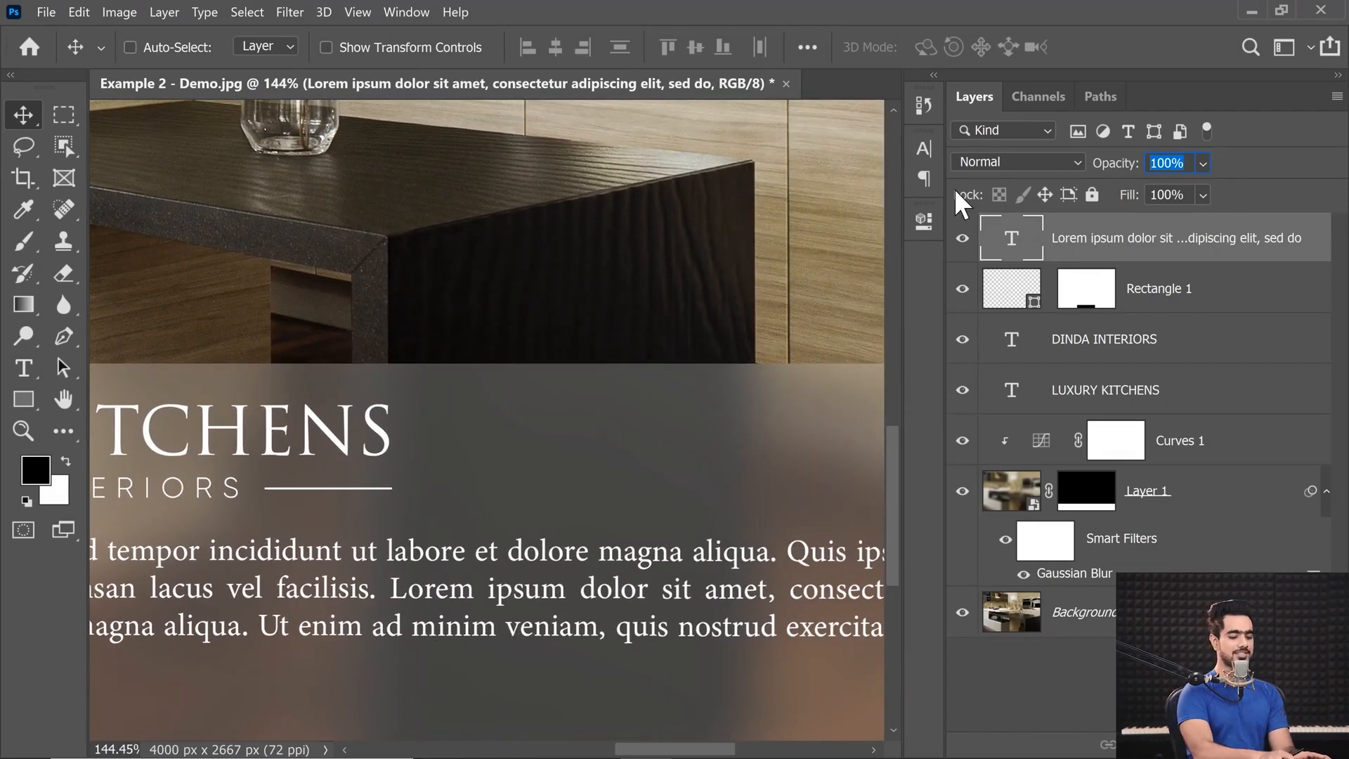
{"action": "type", "text": "80"}
{"action": "key", "text": "Return"}
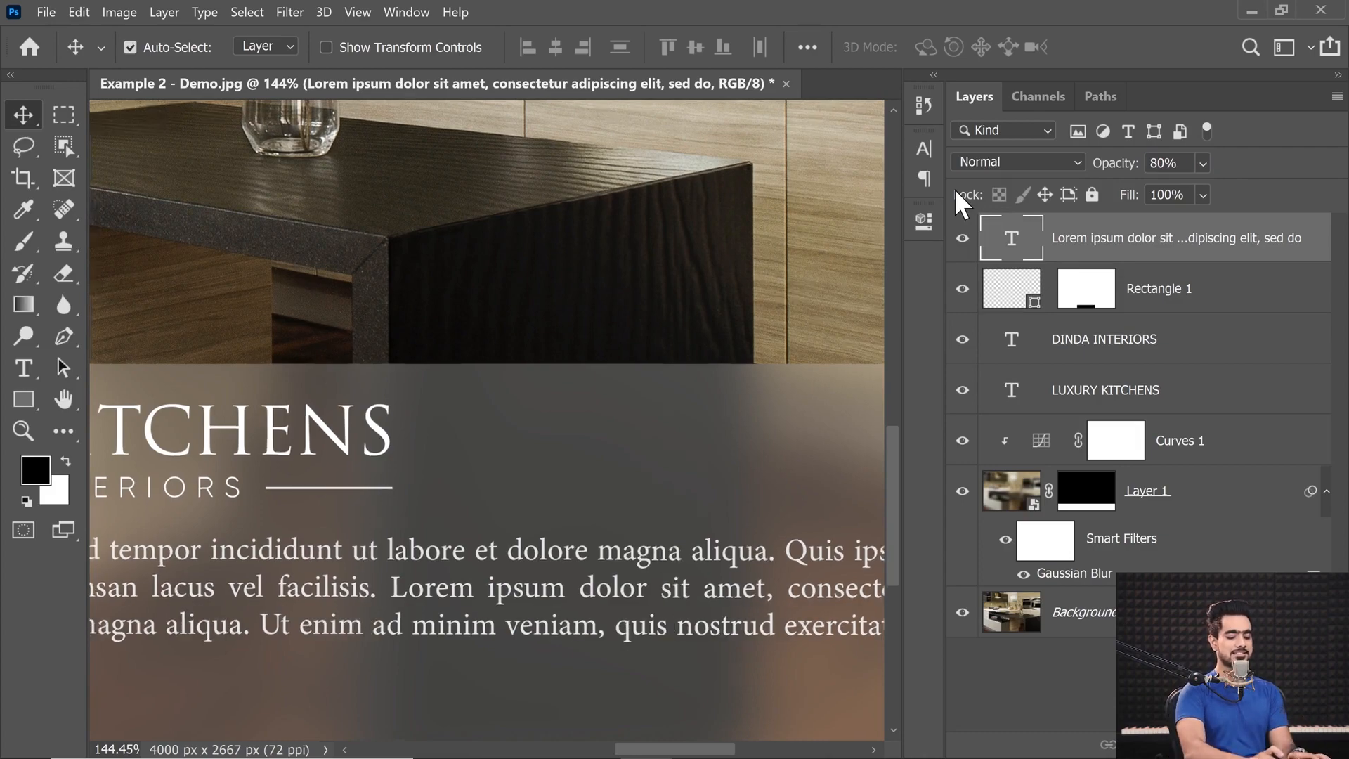
{"action": "key", "text": "ctrl+0"}
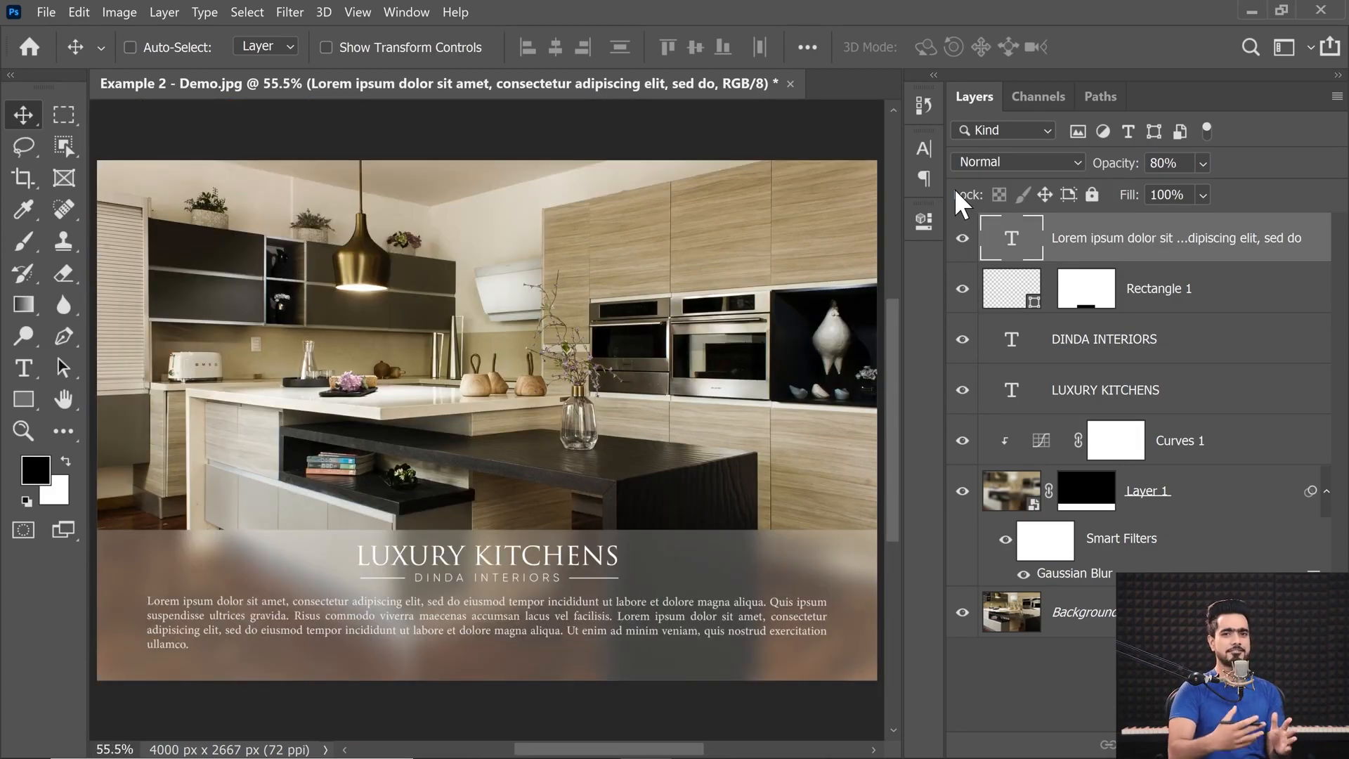
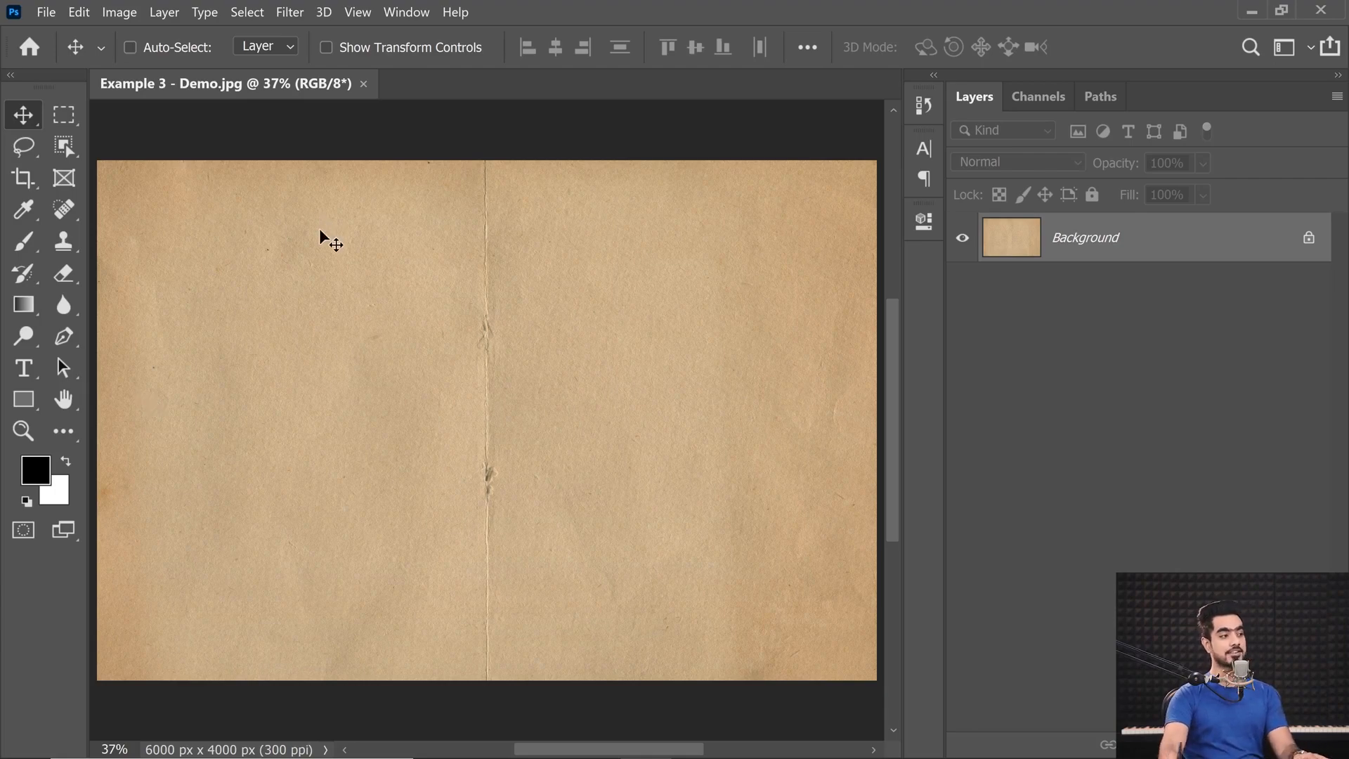
Draw a white heart custom shape about 2949 px wide and 2569 px high in the middle of the paper.
{"action": "left_click", "coordinate": [23, 399]}
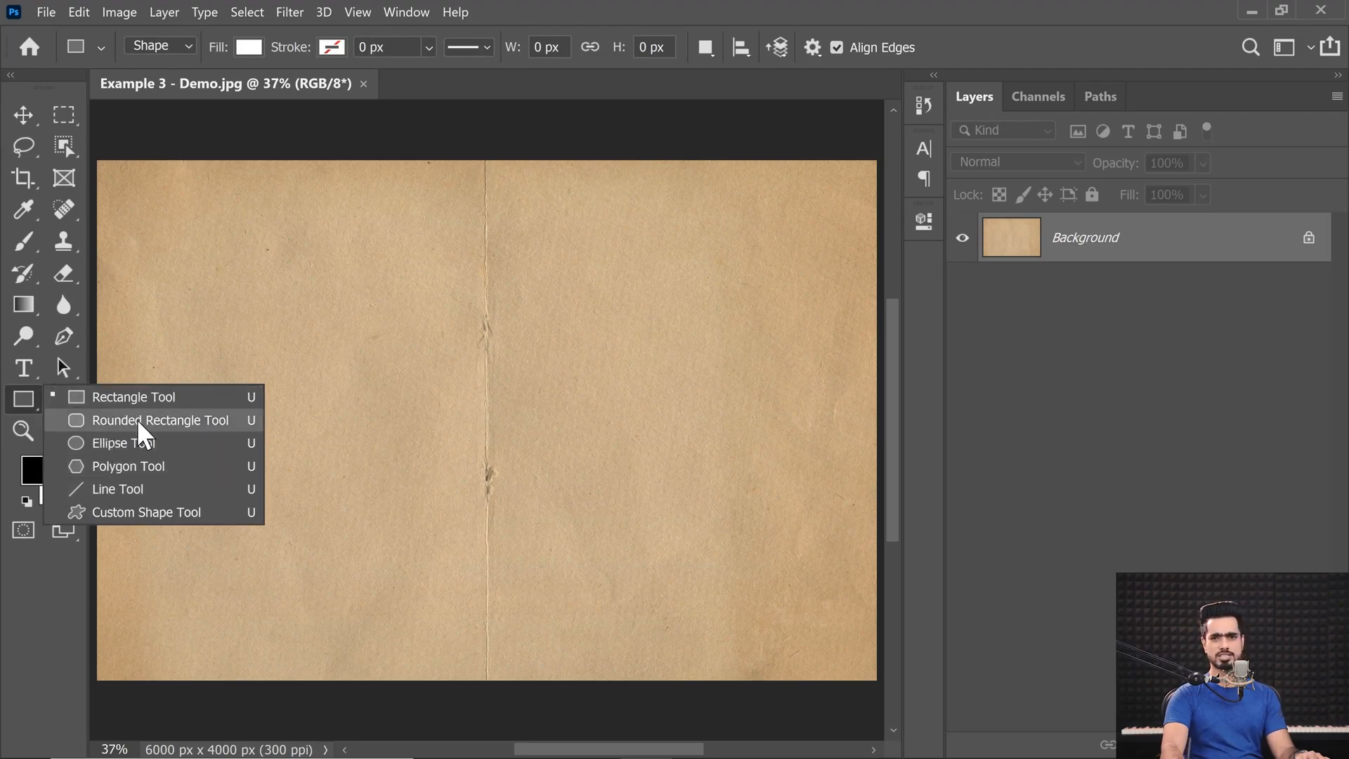
{"action": "left_click", "coordinate": [138, 513]}
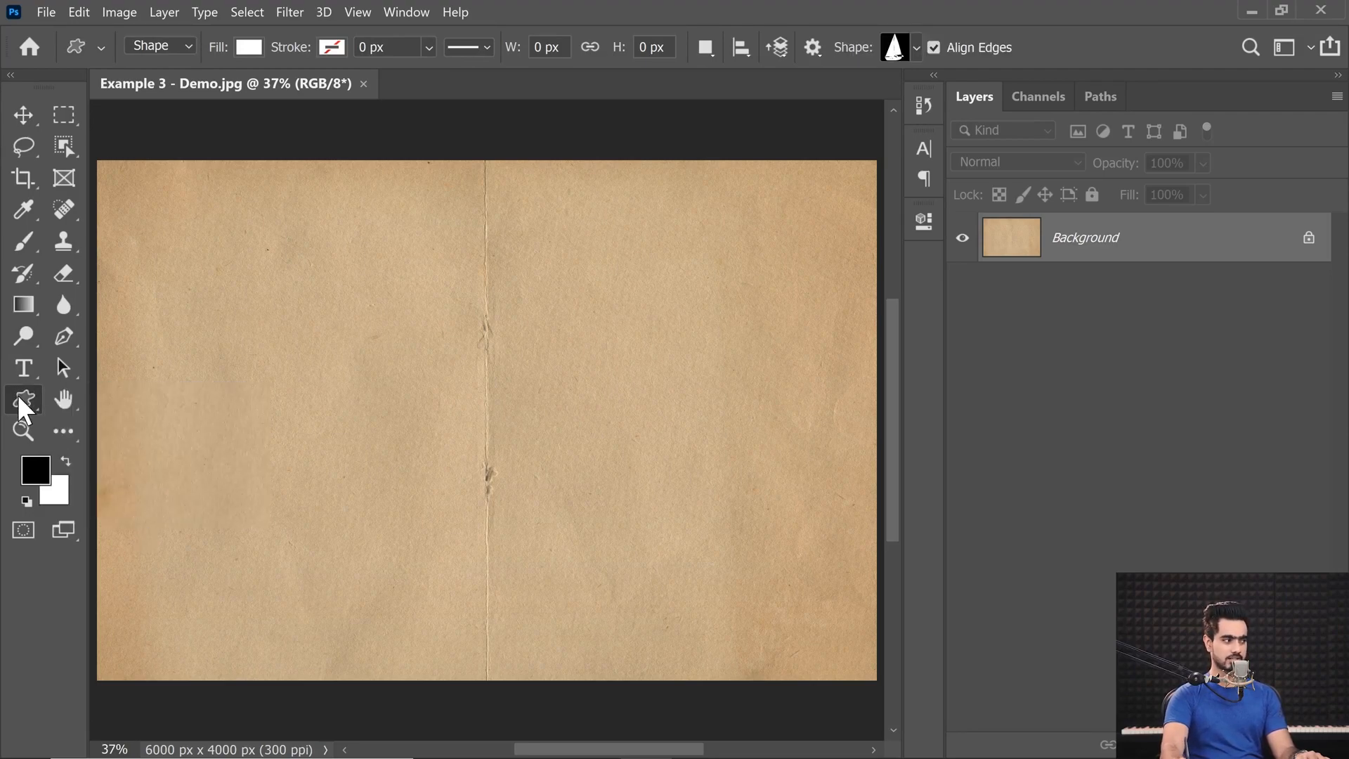
{"action": "left_click", "coordinate": [916, 47]}
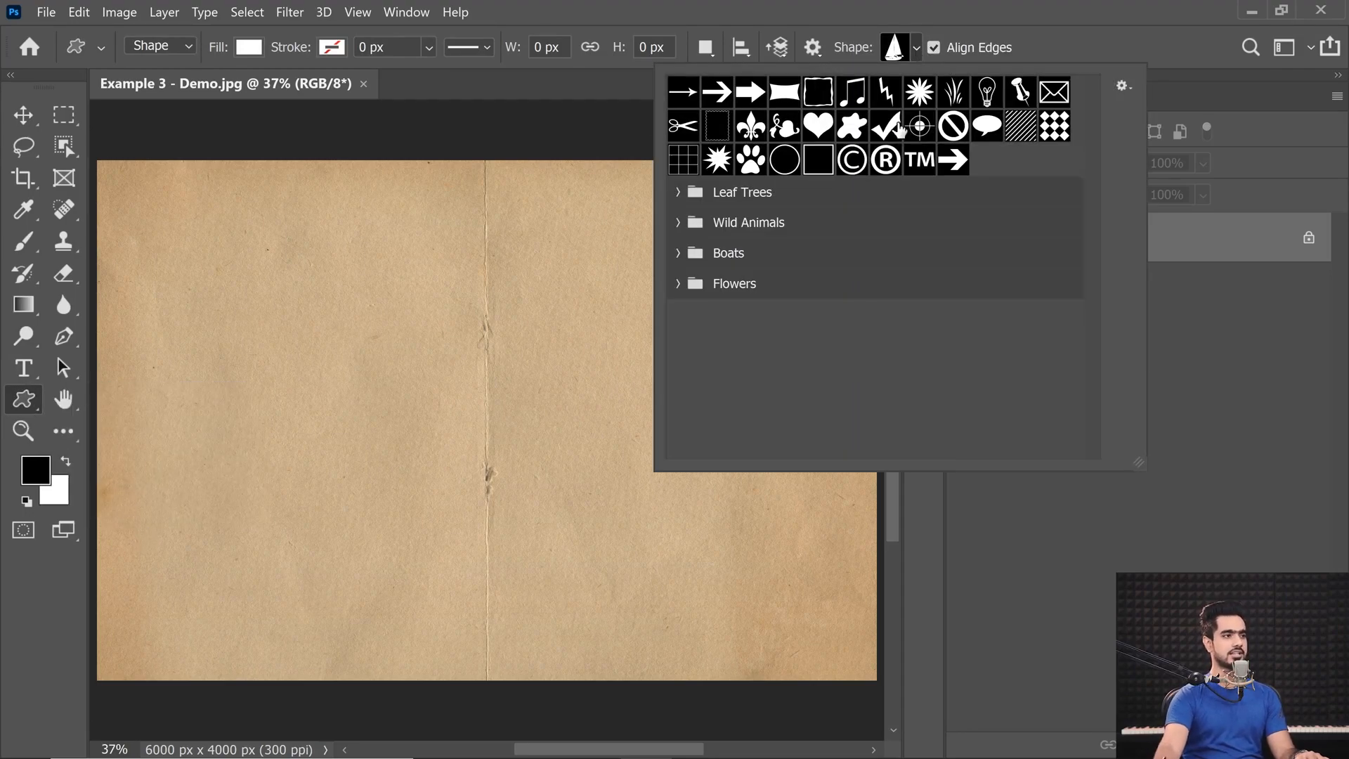
{"action": "left_click", "coordinate": [817, 126]}
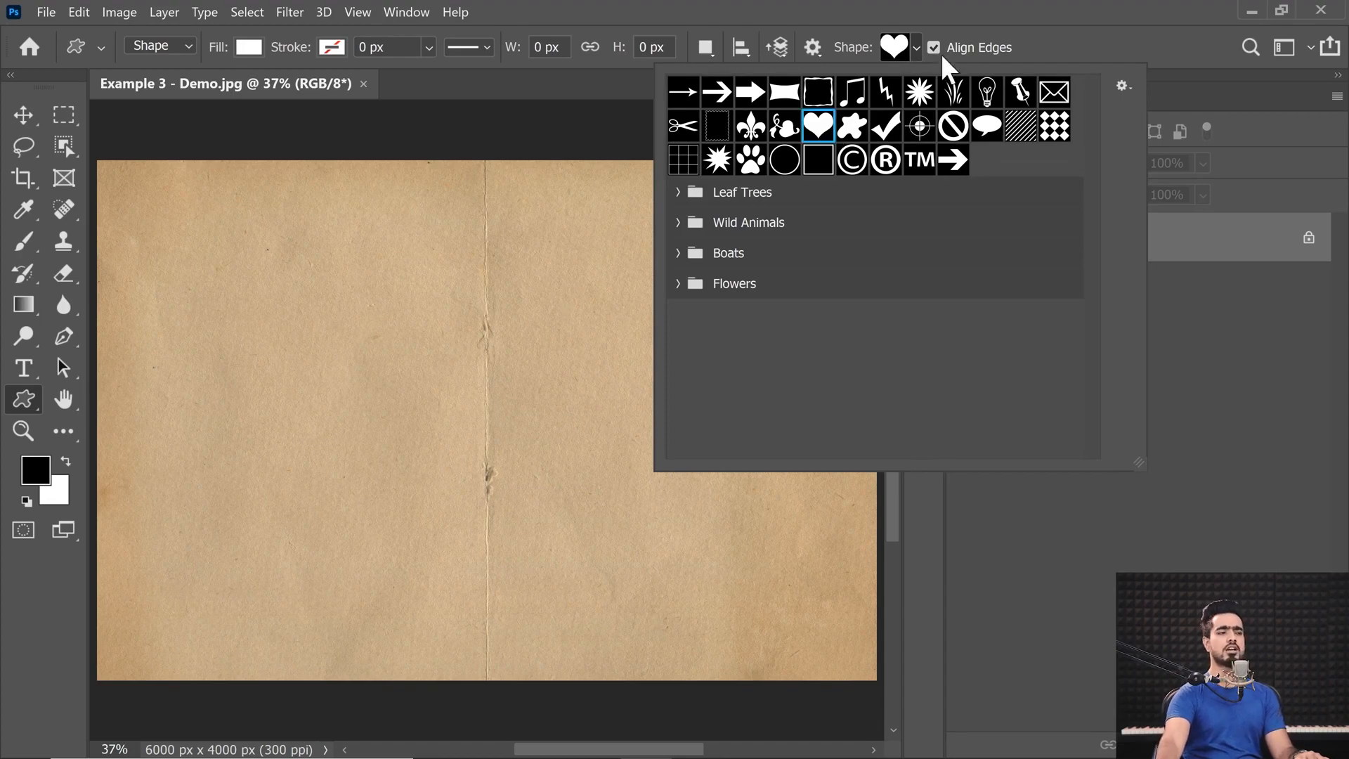
{"action": "left_click", "coordinate": [998, 12]}
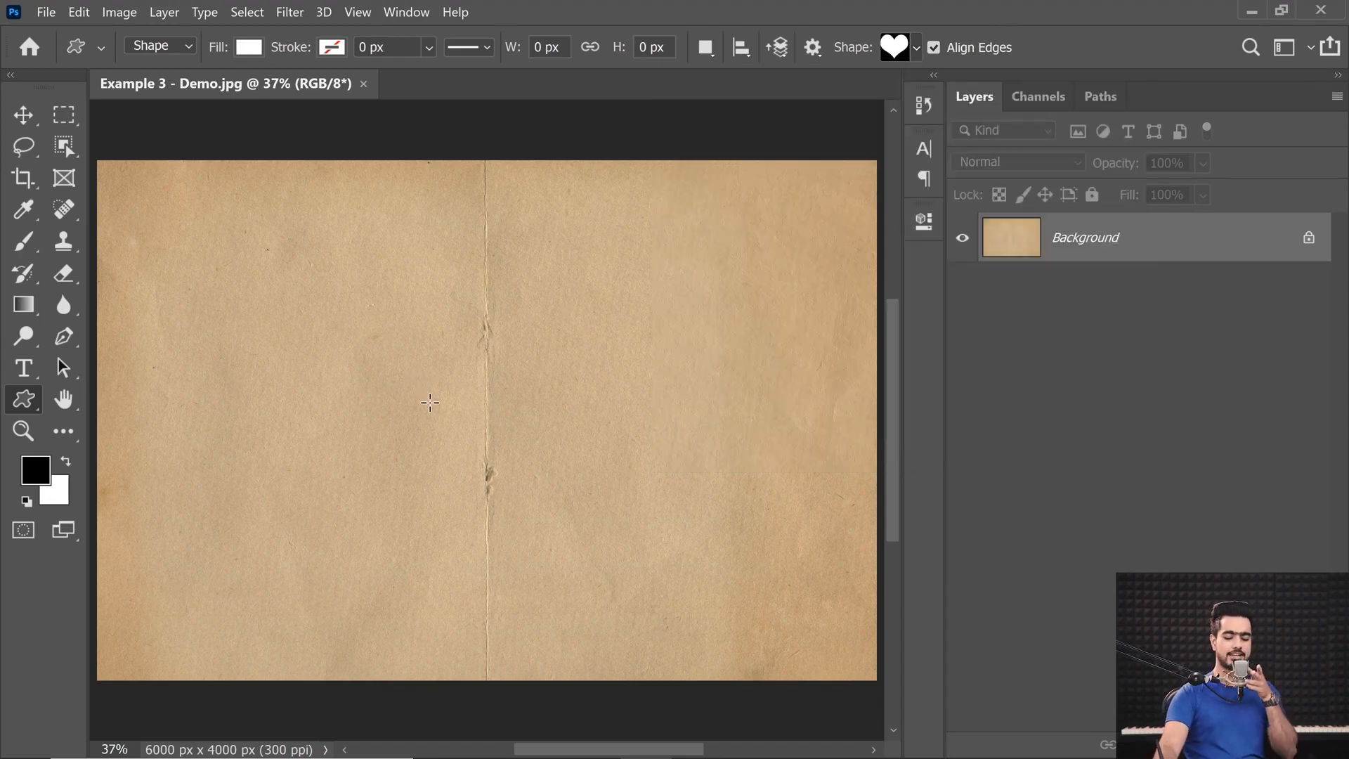
{"action": "left_click_drag", "start_coordinate": [309, 274], "coordinate": [721, 610]}
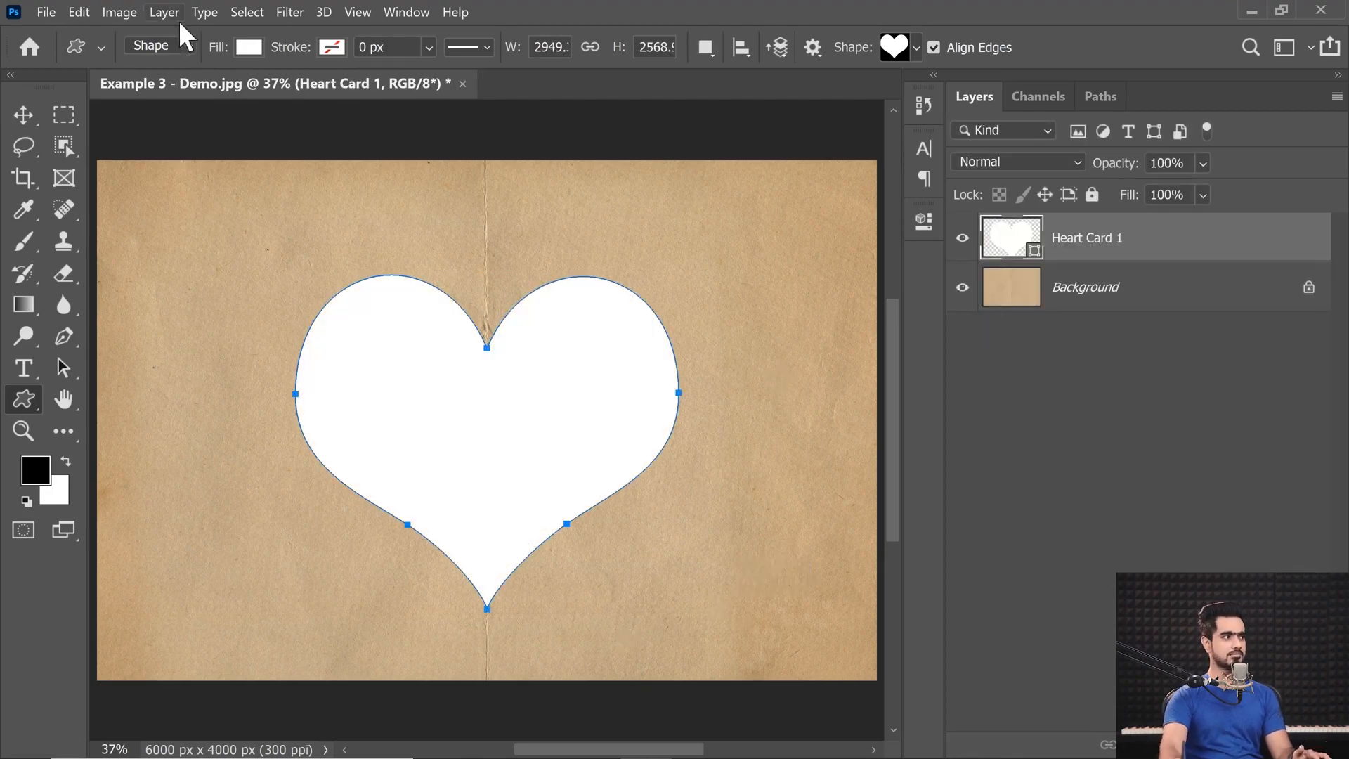
Remove the fill from the heart shape so that only its path remains.
{"action": "left_click", "coordinate": [250, 47]}
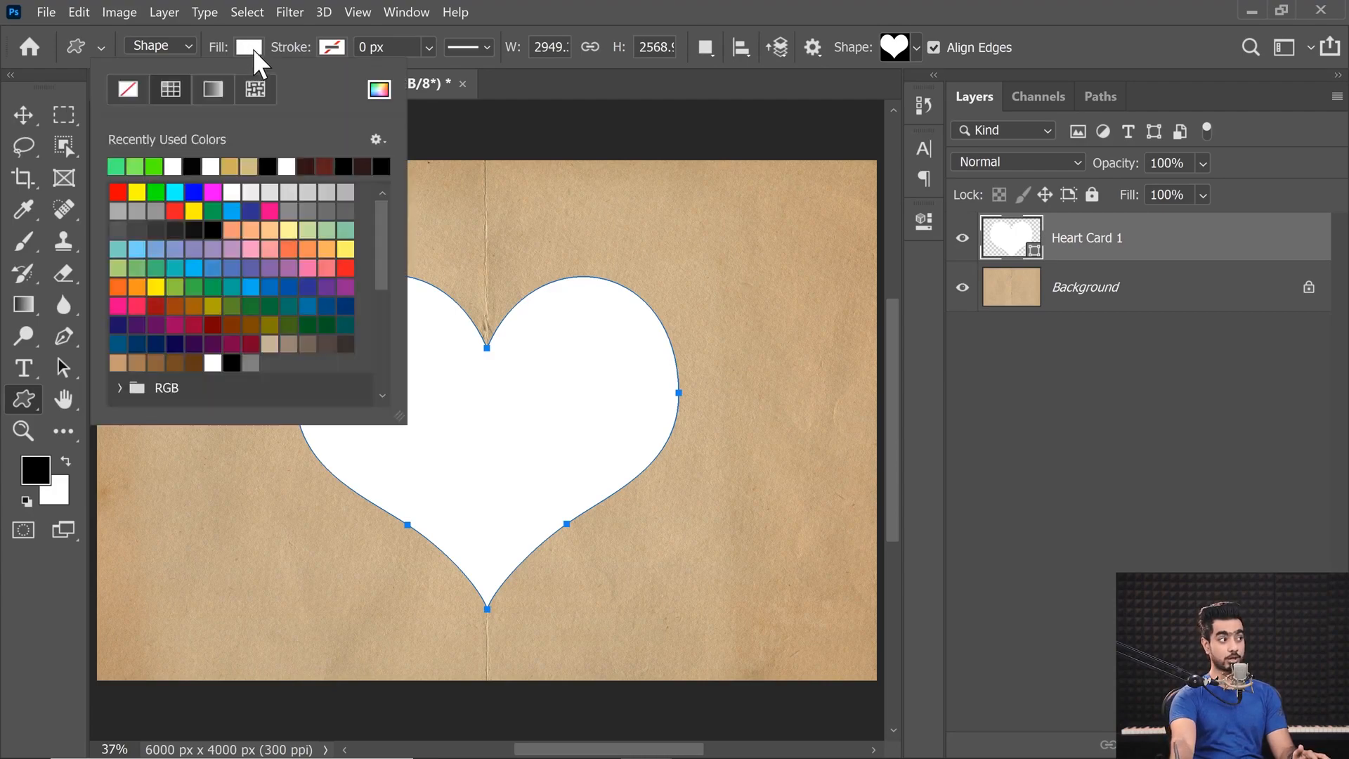
{"action": "left_click", "coordinate": [127, 90]}
{"action": "left_click", "coordinate": [351, 26]}
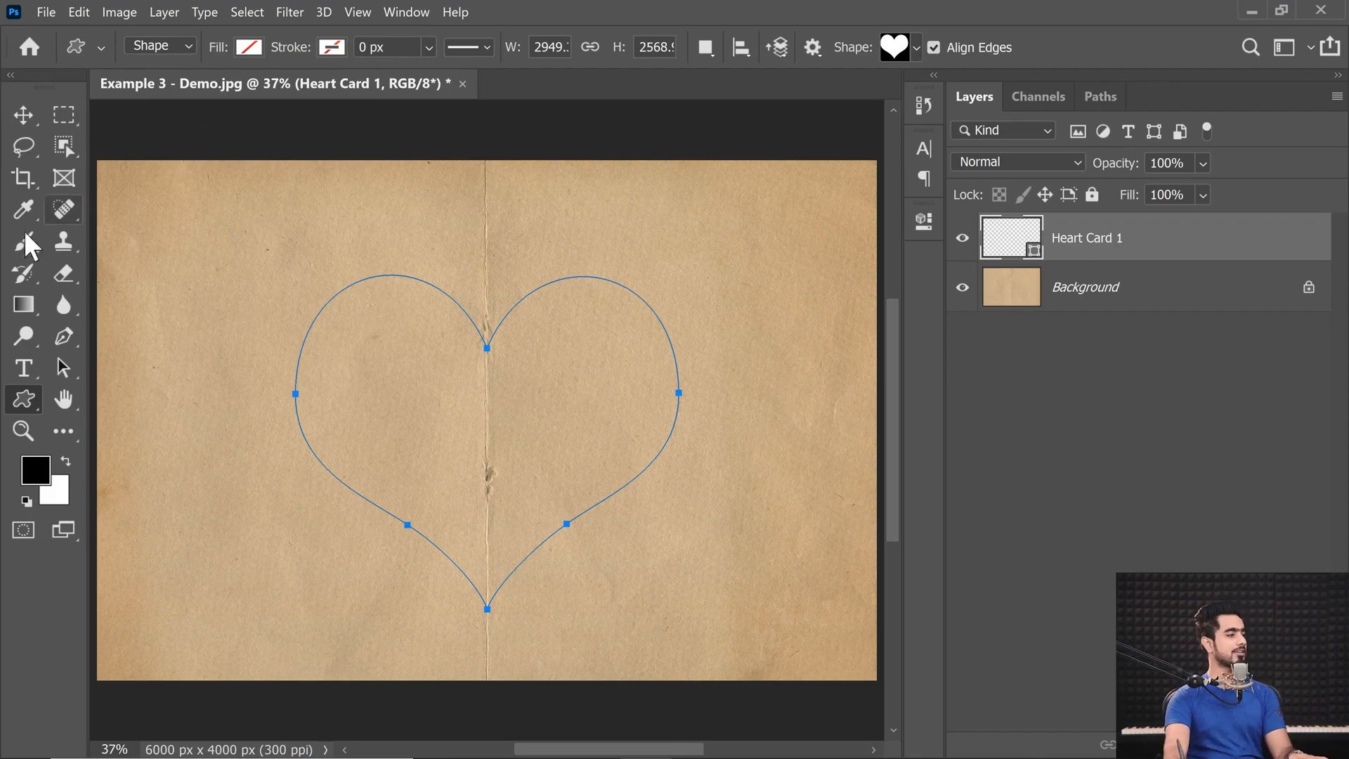
Create Lorem Ipsum area text inside the heart path and set its font size to 11 pt.
{"action": "left_click", "coordinate": [25, 373]}
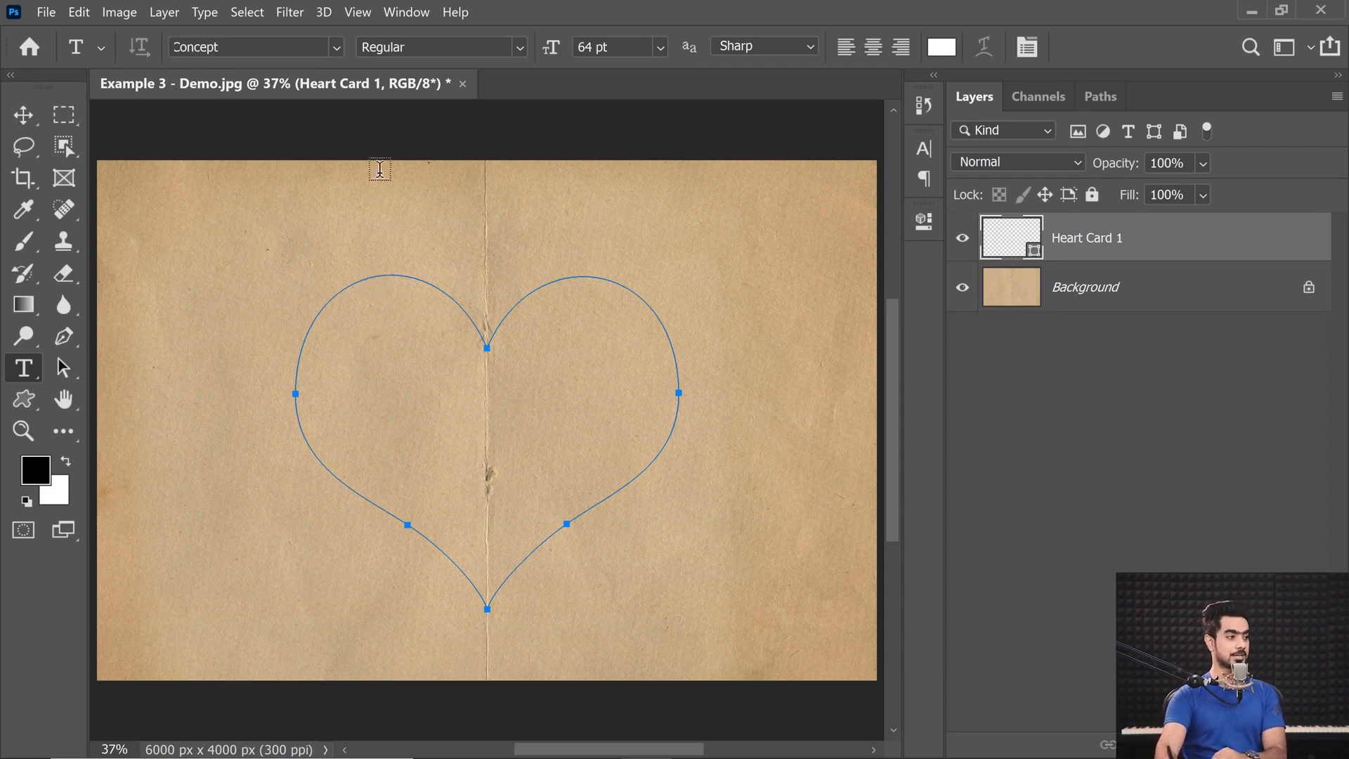
{"action": "left_click", "coordinate": [375, 419]}
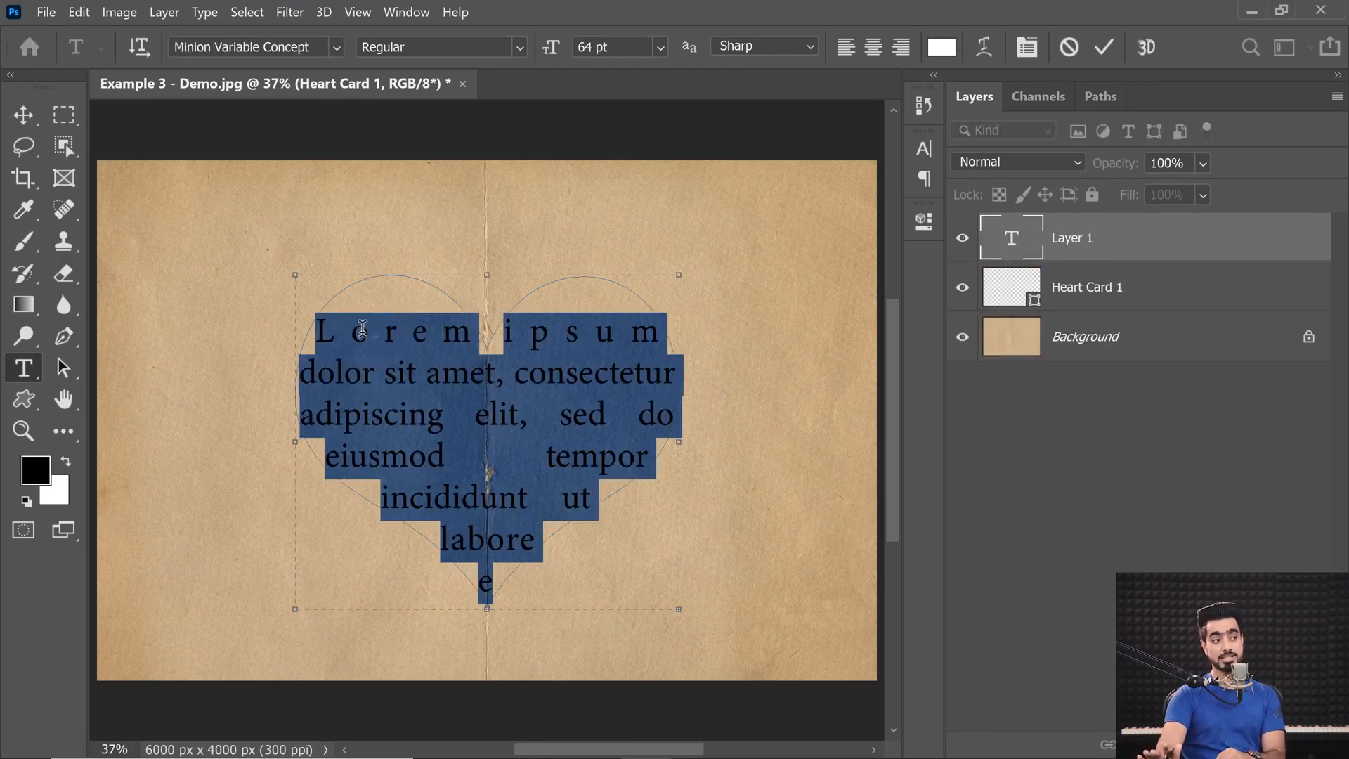
{"action": "left_click", "coordinate": [661, 46]}
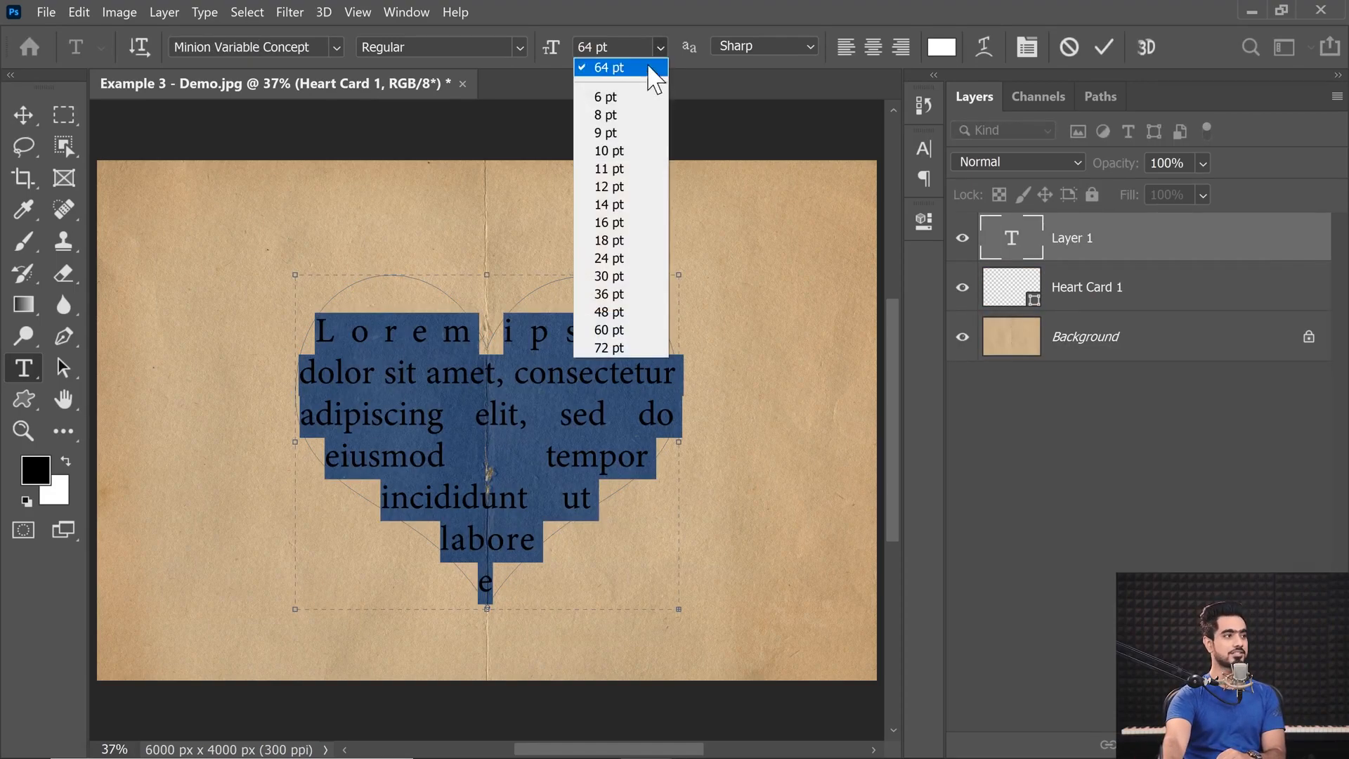
{"action": "left_click", "coordinate": [624, 155]}
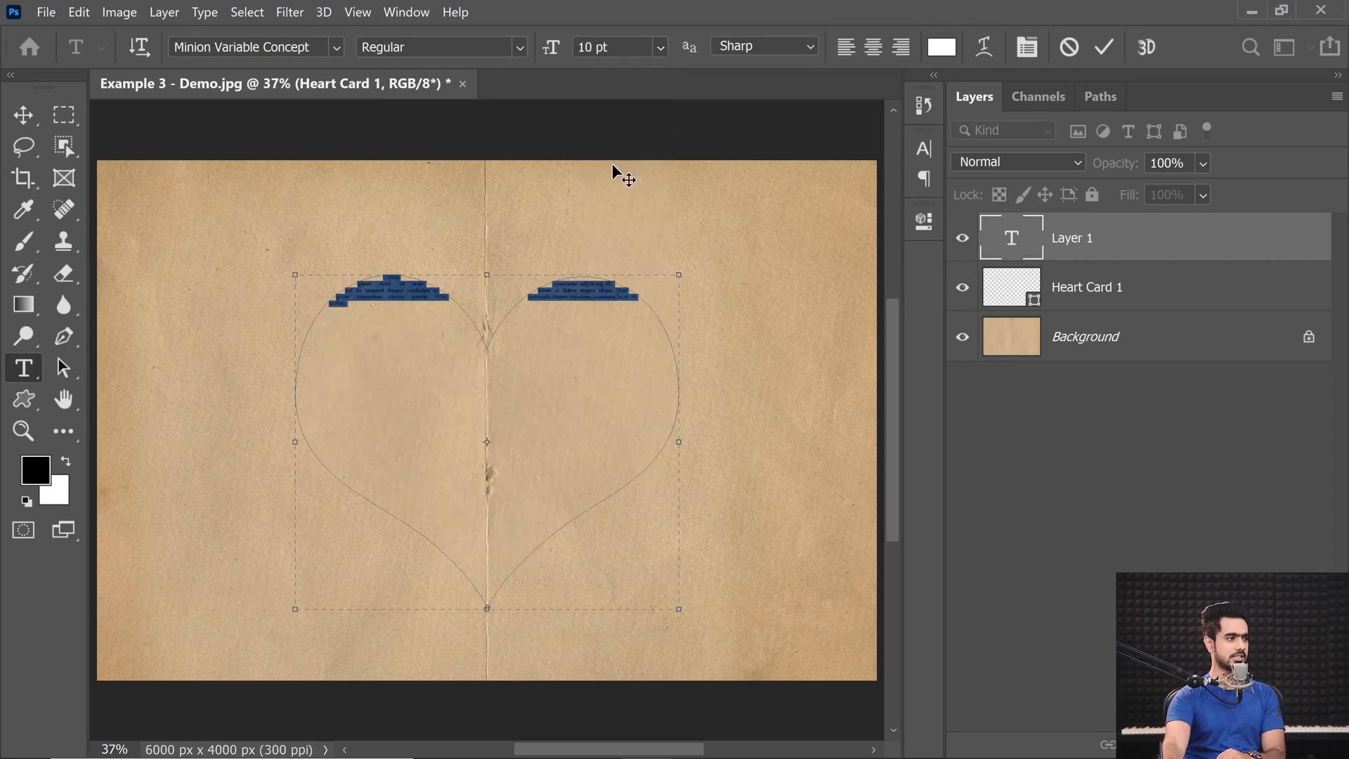
{"action": "left_click", "coordinate": [657, 47]}
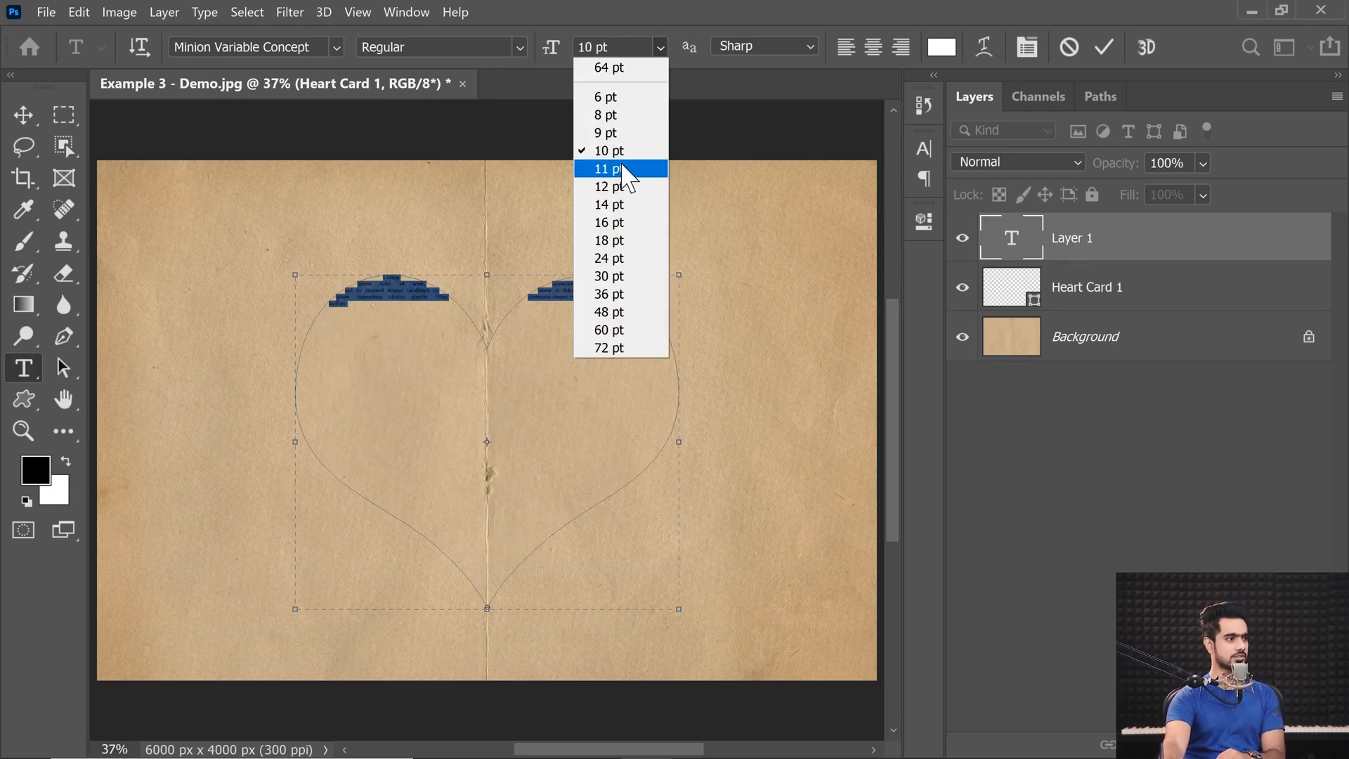
{"action": "left_click", "coordinate": [653, 150]}
Change the colour of all the text inside the heart to a dark reddish brown.
{"action": "left_click", "coordinate": [373, 311]}
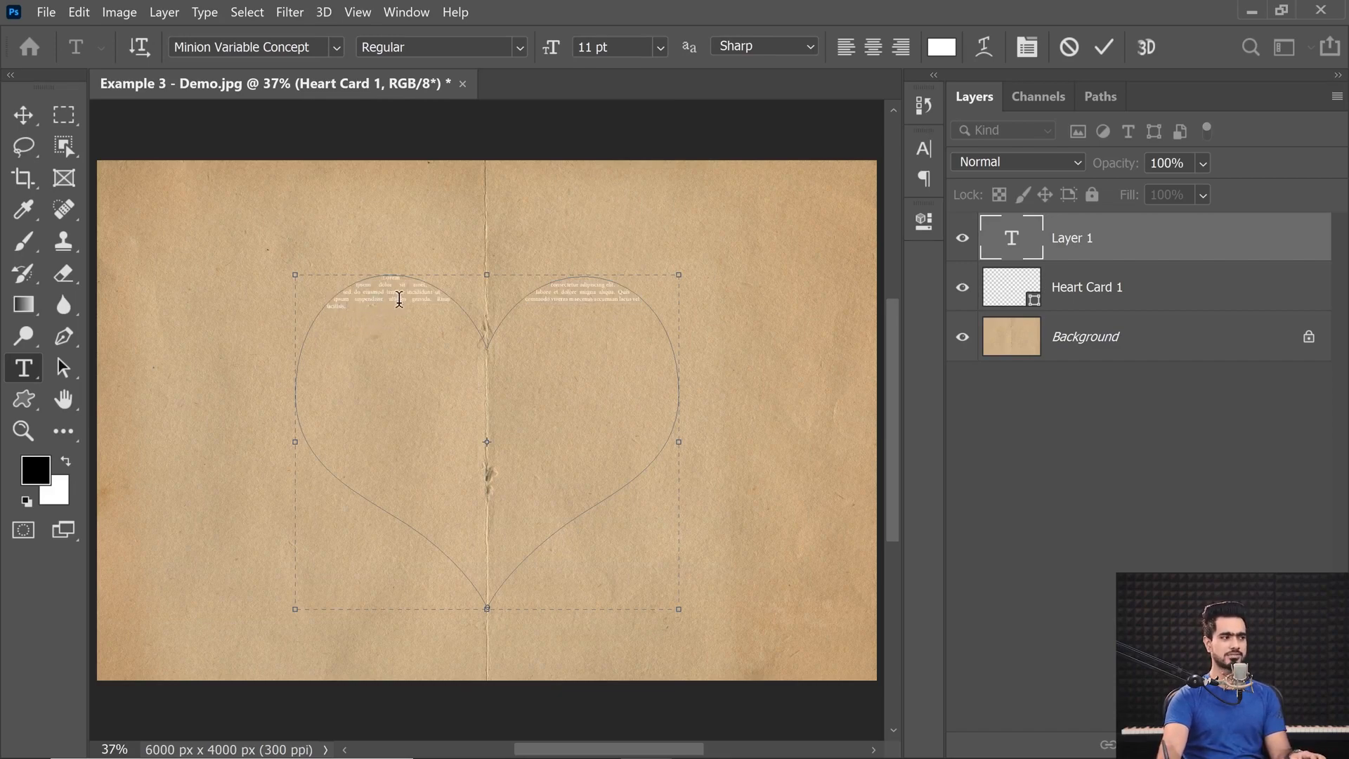
{"action": "key", "text": "ctrl+a"}
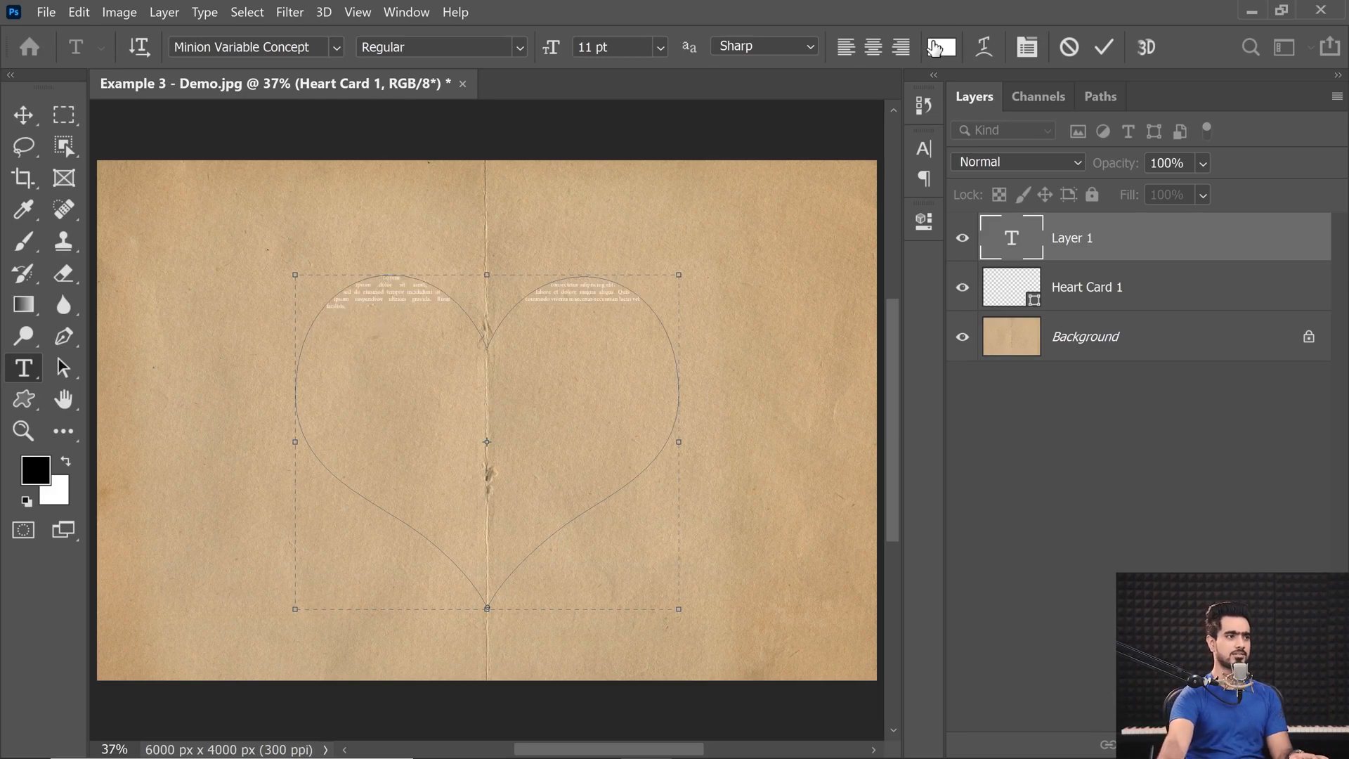
{"action": "left_click", "coordinate": [941, 47]}
{"action": "left_click_drag", "start_coordinate": [910, 599], "coordinate": [891, 575]}
{"action": "left_click", "coordinate": [1241, 373]}
Try left alignment on all the heart text and return it to justified with the last line left.
{"action": "left_click", "coordinate": [403, 305]}
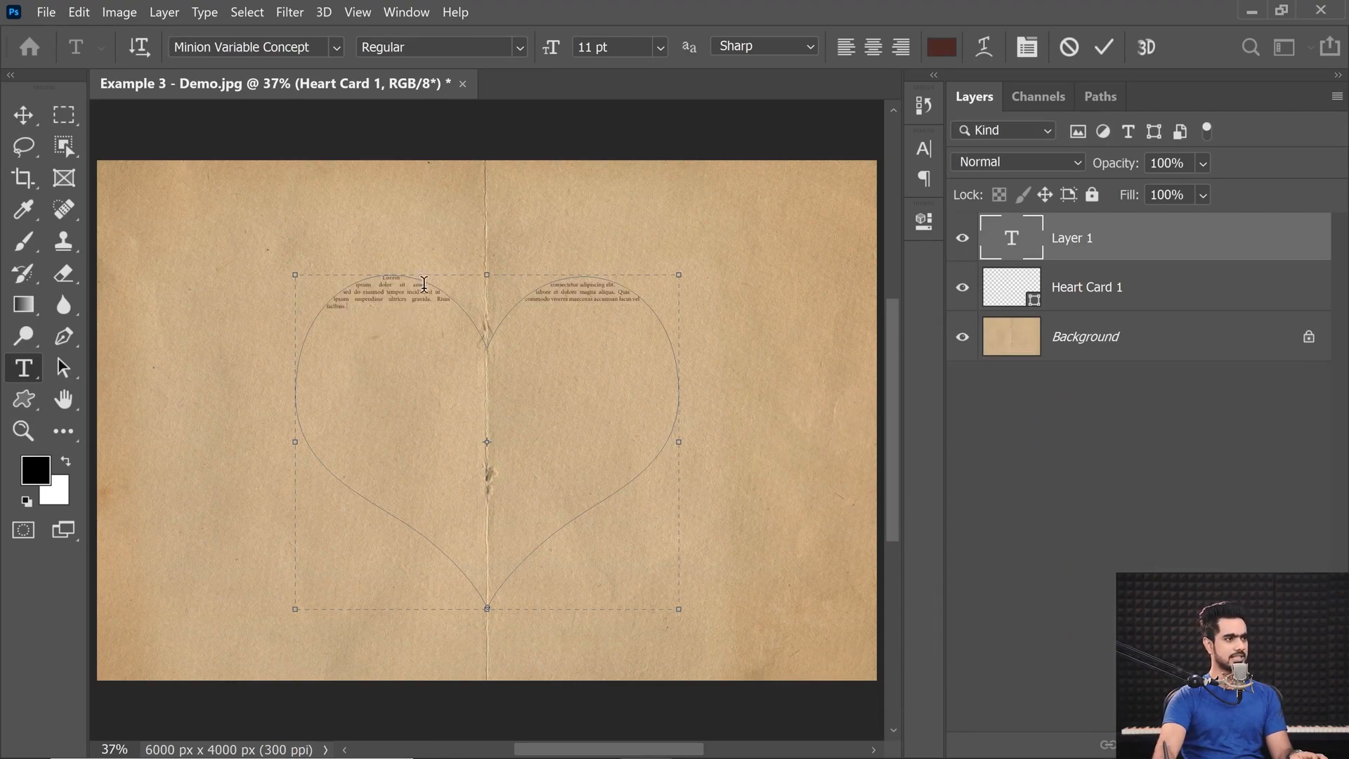
{"action": "key", "text": "ctrl+a"}
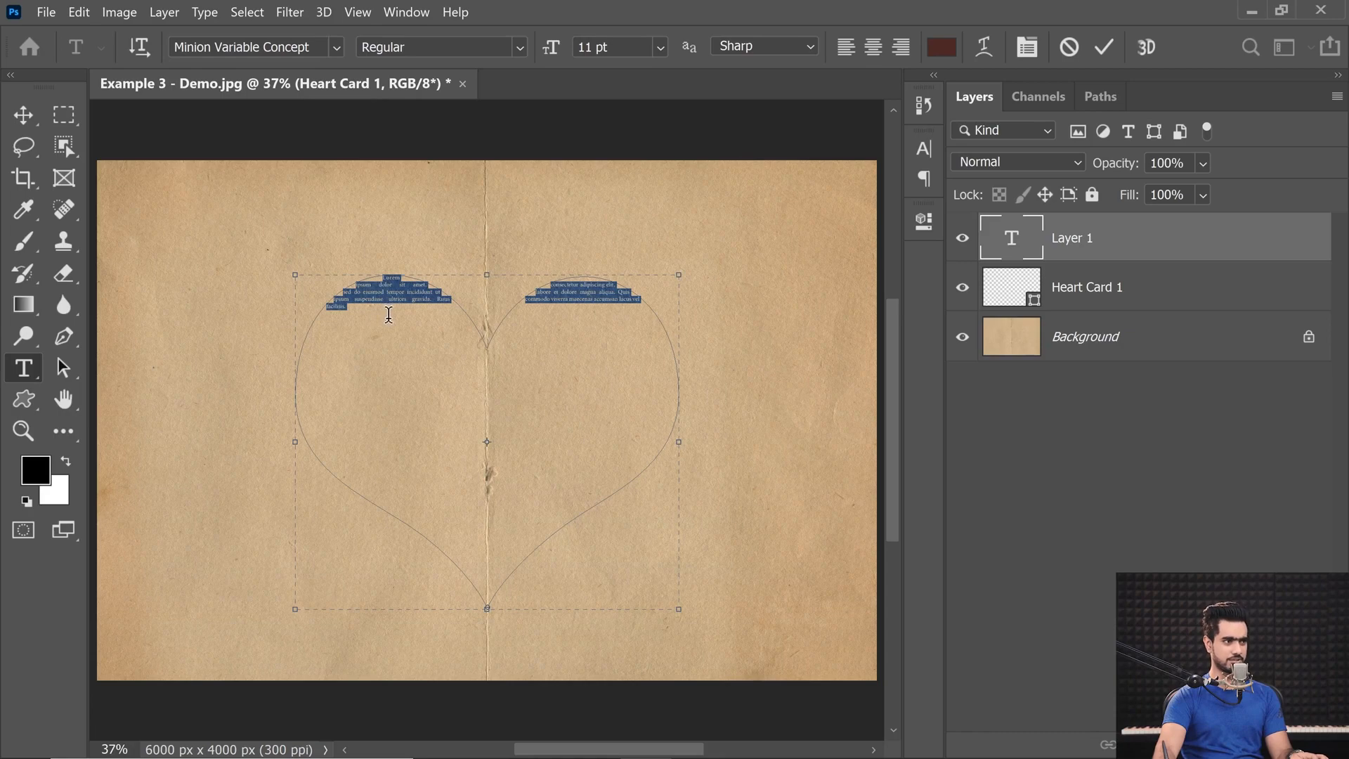
{"action": "left_click", "coordinate": [924, 148]}
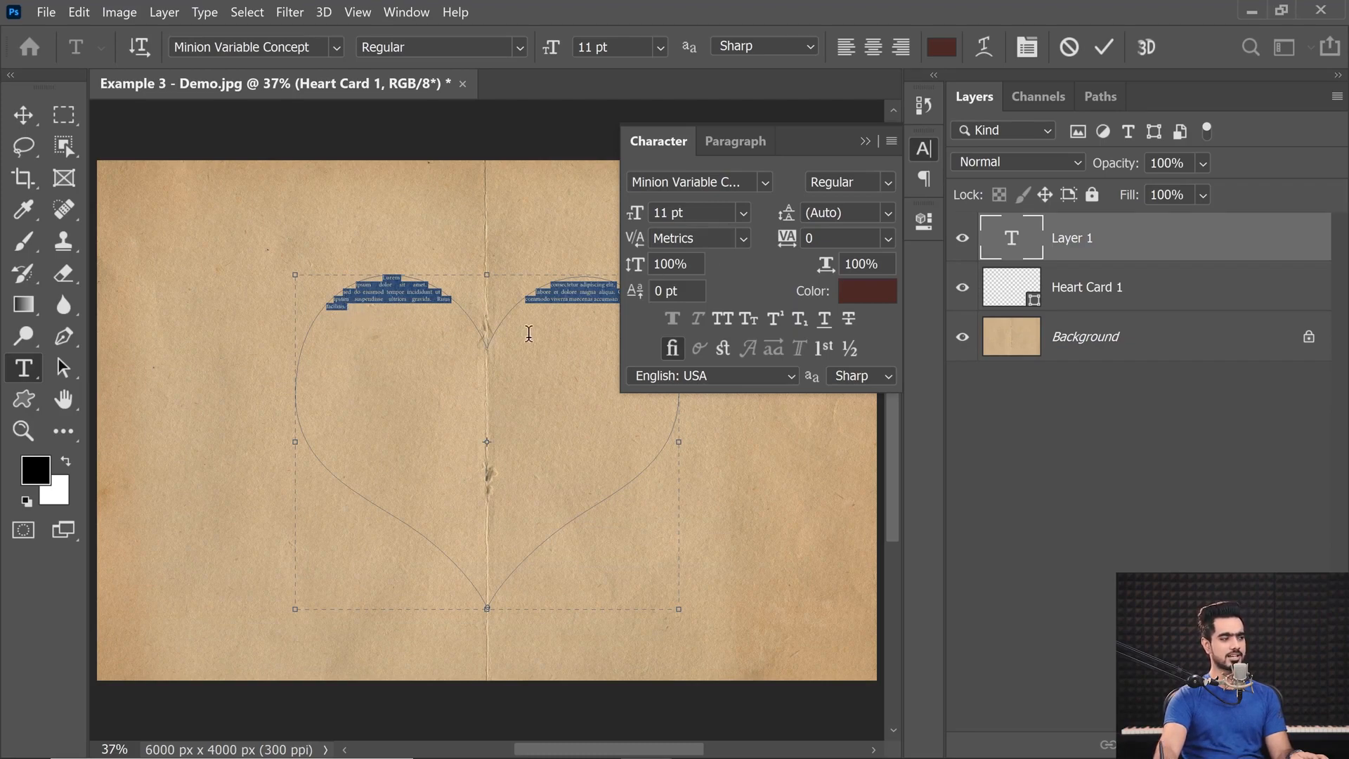
{"action": "left_click", "coordinate": [731, 143]}
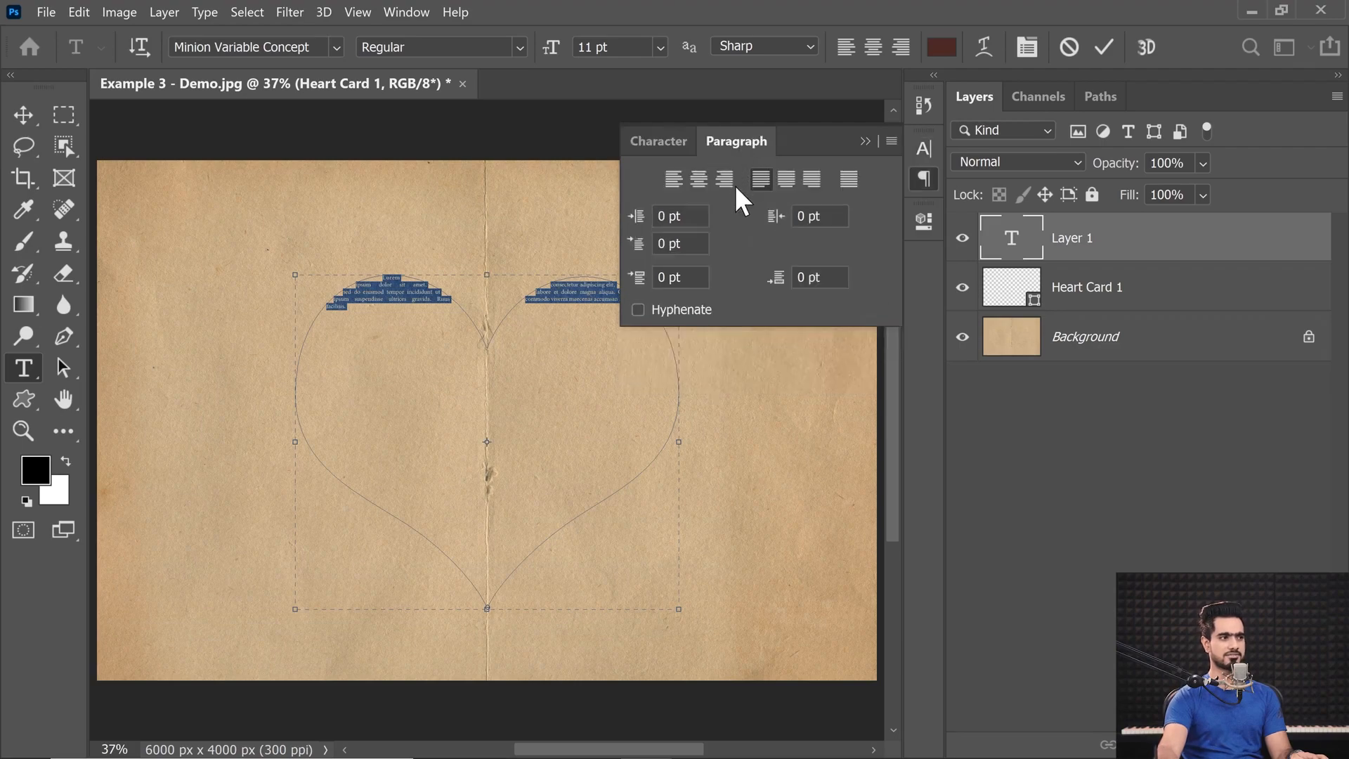
{"action": "left_click", "coordinate": [673, 180]}
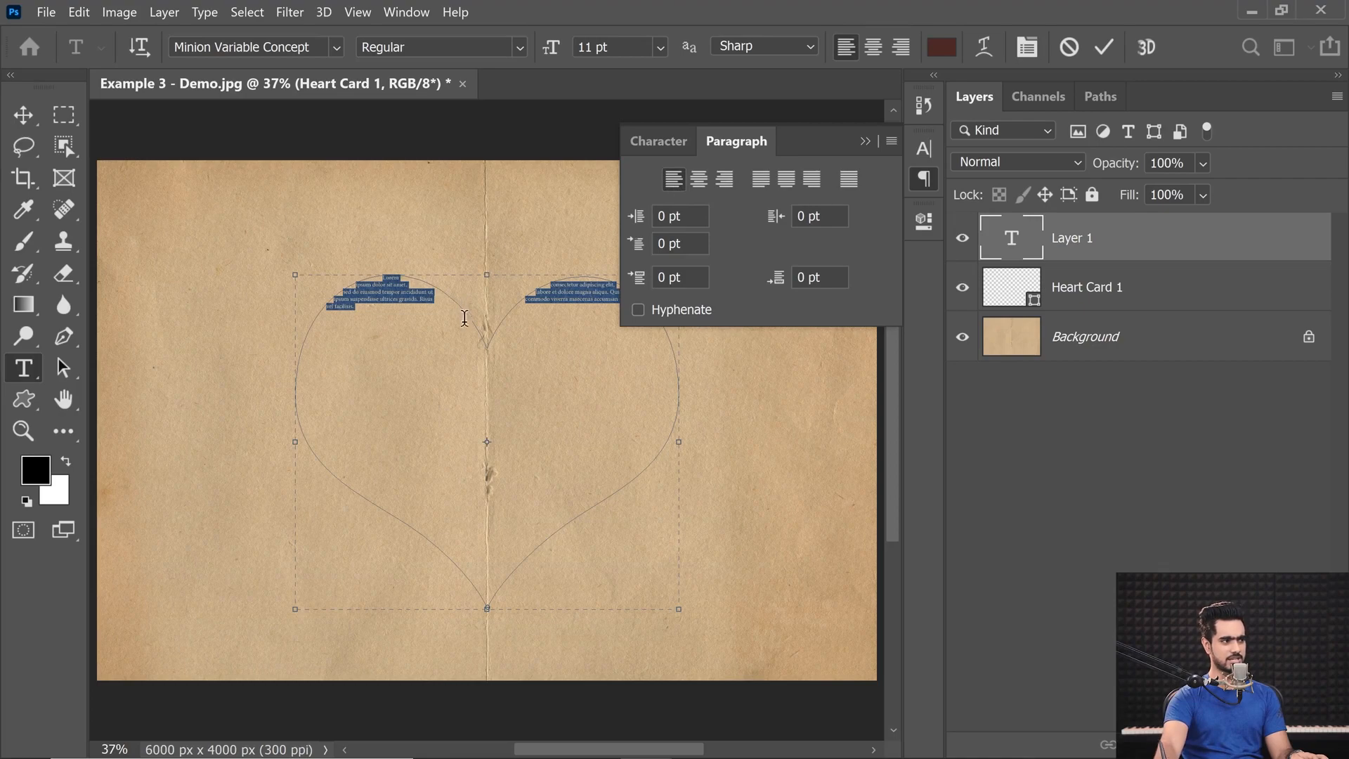
{"action": "left_click", "coordinate": [762, 180]}
{"action": "left_click", "coordinate": [865, 142]}
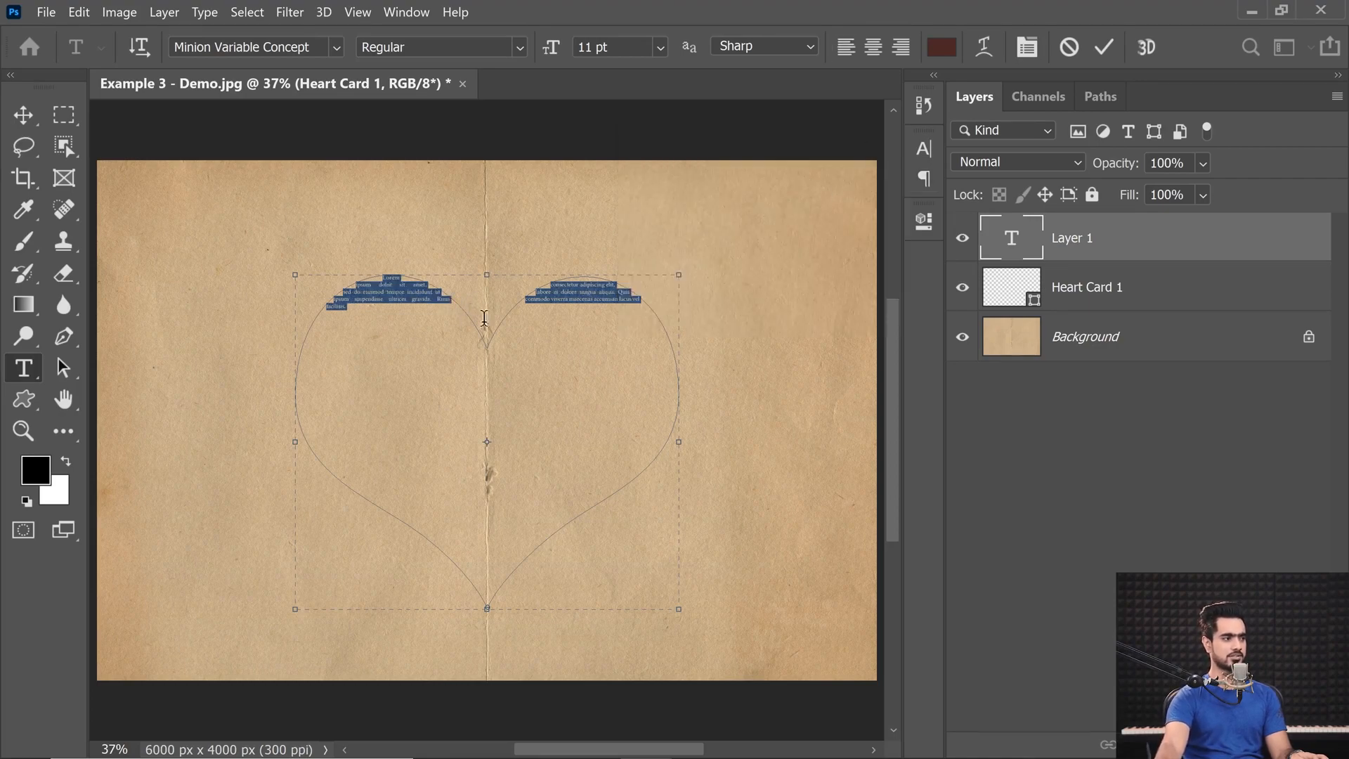
Paste repeated copies of the Lorem Ipsum text to fill most of the heart path.
{"action": "left_click", "coordinate": [372, 309]}
{"action": "key", "text": "ctrl+v"}
{"action": "key", "text": "ctrl+v"}
{"action": "key", "text": "ctrl+v"}
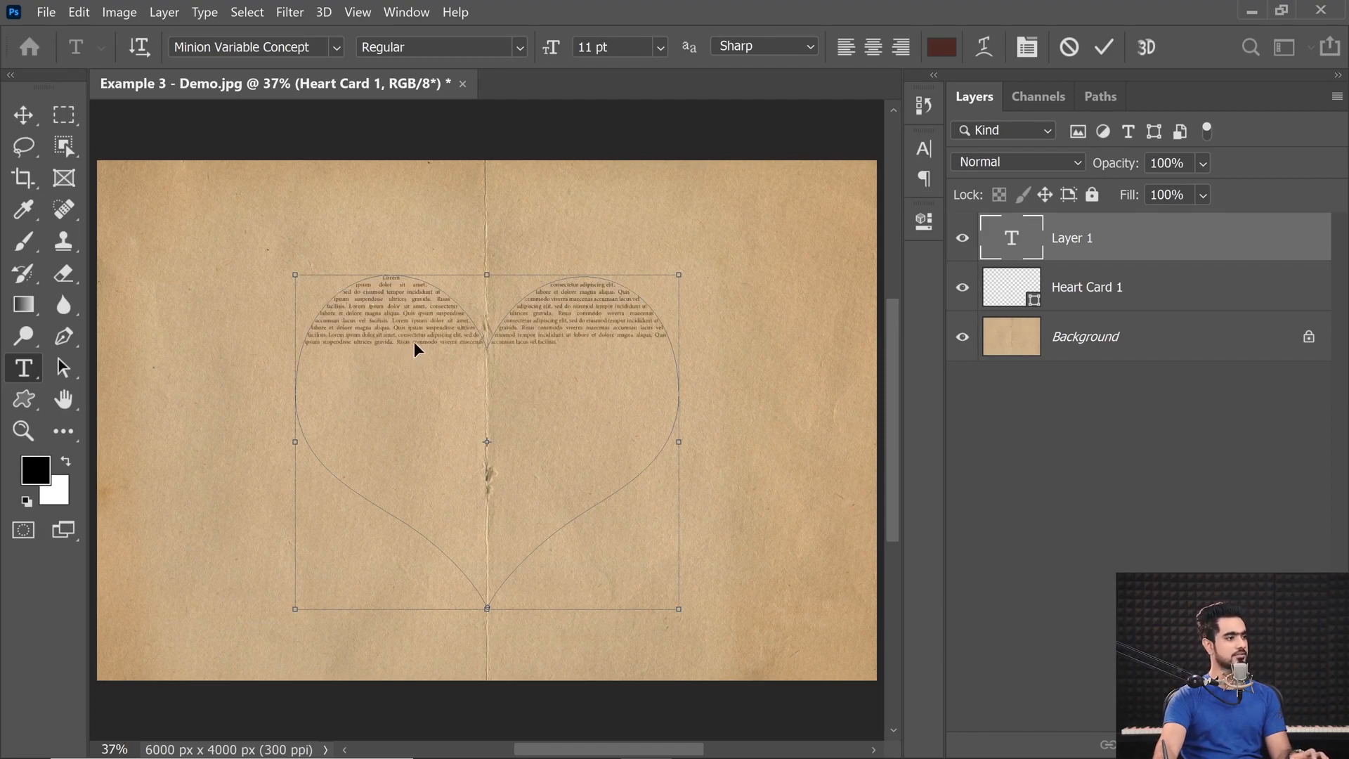
{"action": "key", "text": "ctrl+a"}
{"action": "left_click", "coordinate": [585, 345]}
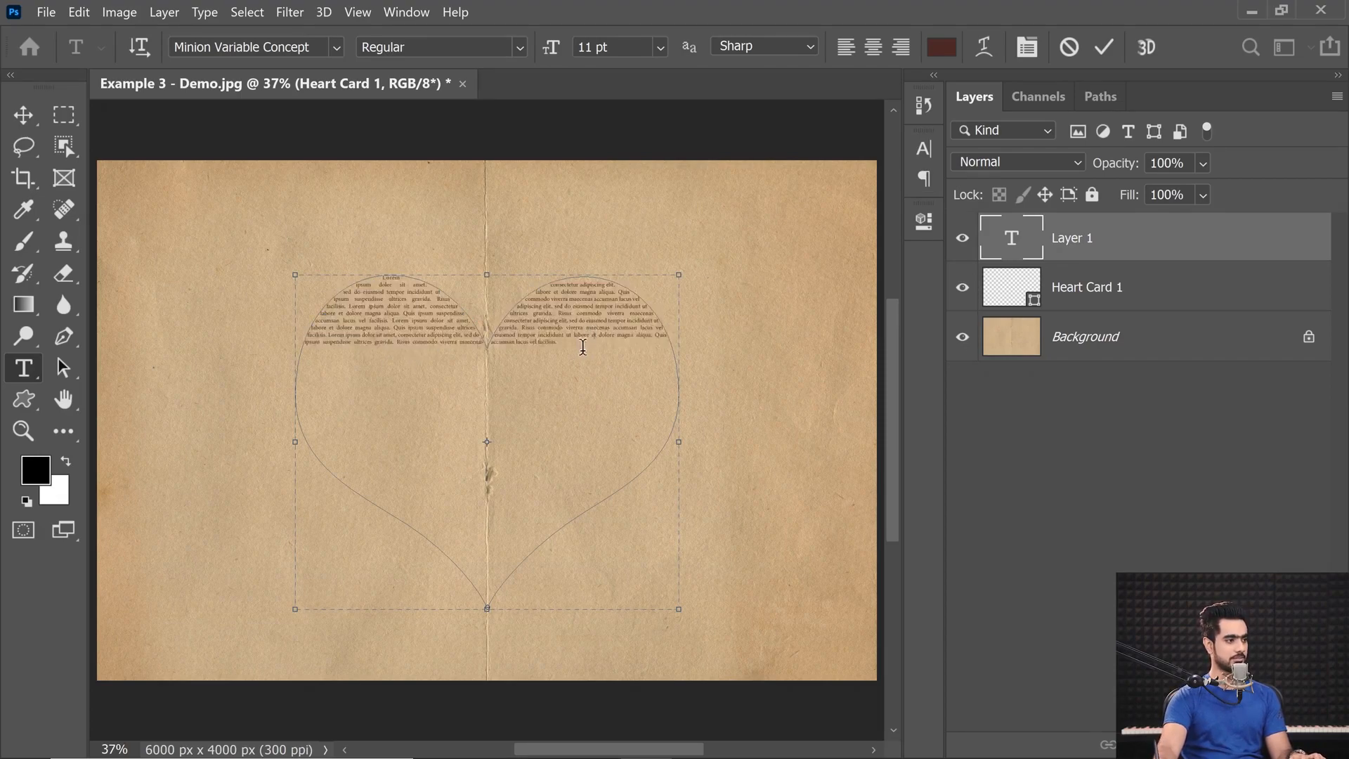
{"action": "key", "text": "ctrl+v"}
{"action": "key", "text": "ctrl+v"}
{"action": "key", "text": "ctrl+v"}
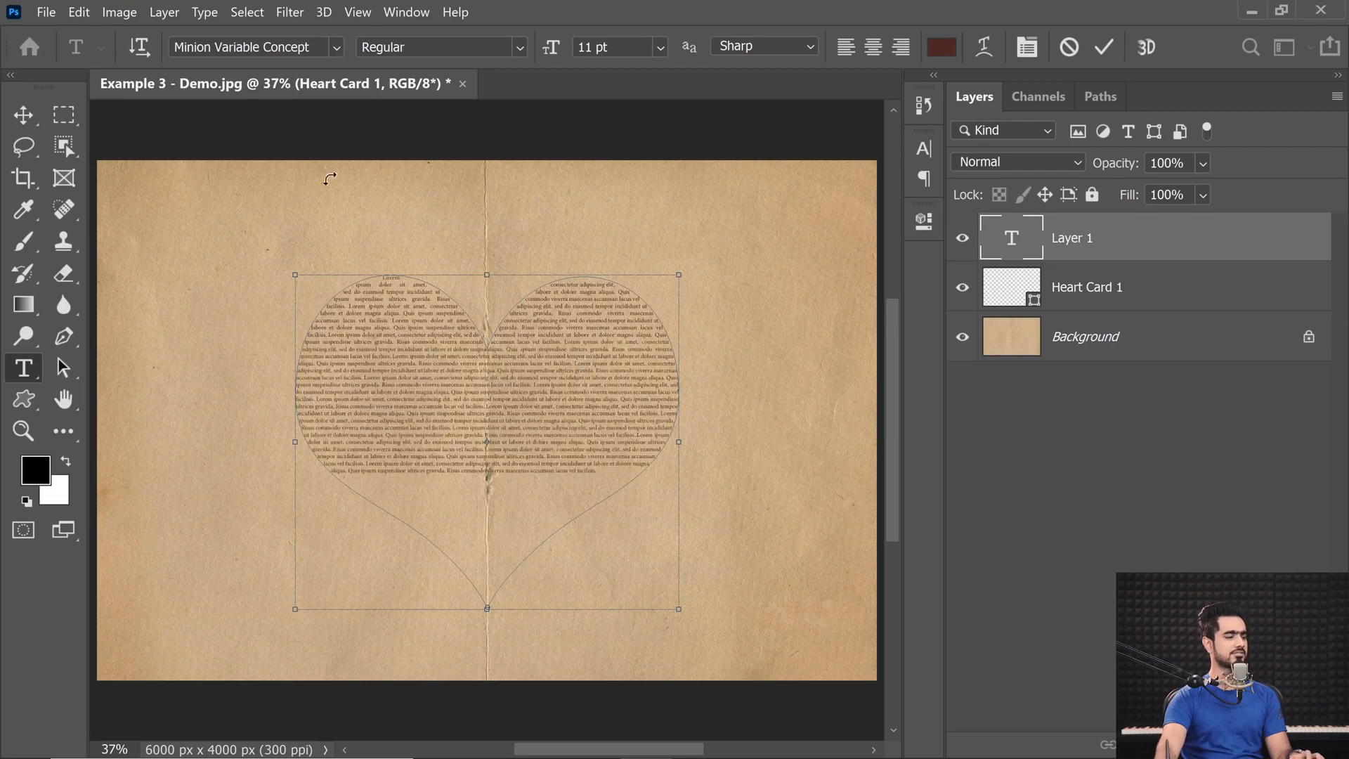
Set the font size of all the heart text to 16 pt and commit the text.
{"action": "key", "text": "ctrl+a"}
{"action": "left_click", "coordinate": [660, 46]}
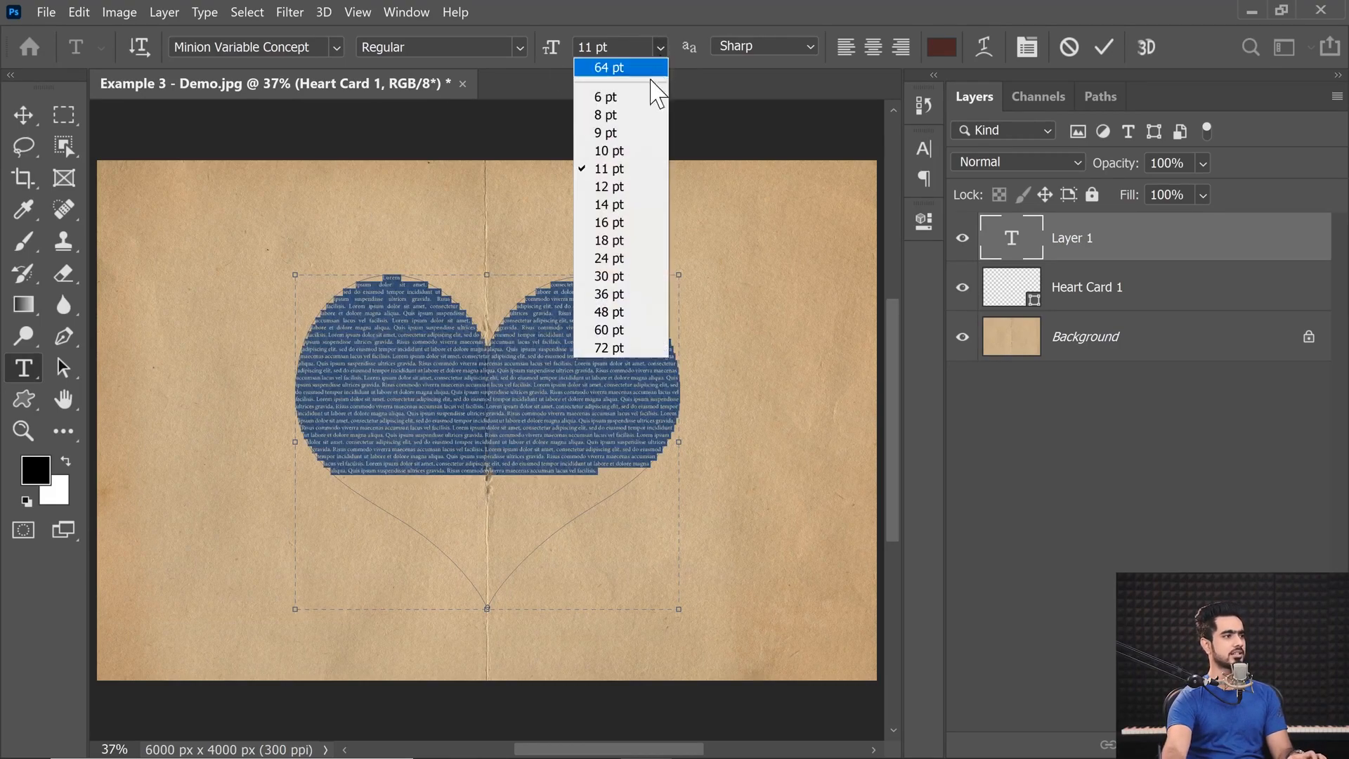
{"action": "left_click", "coordinate": [621, 203]}
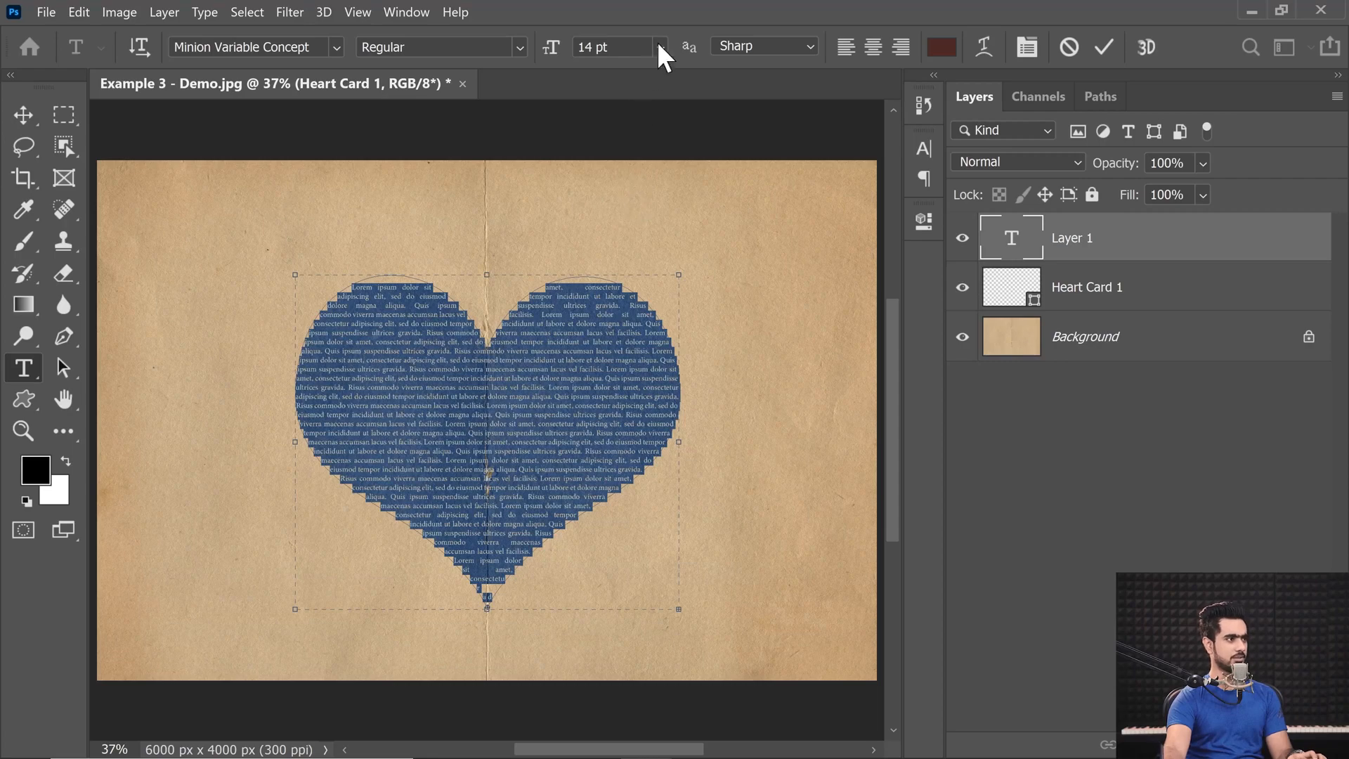
{"action": "left_click", "coordinate": [660, 46]}
{"action": "left_click", "coordinate": [628, 219]}
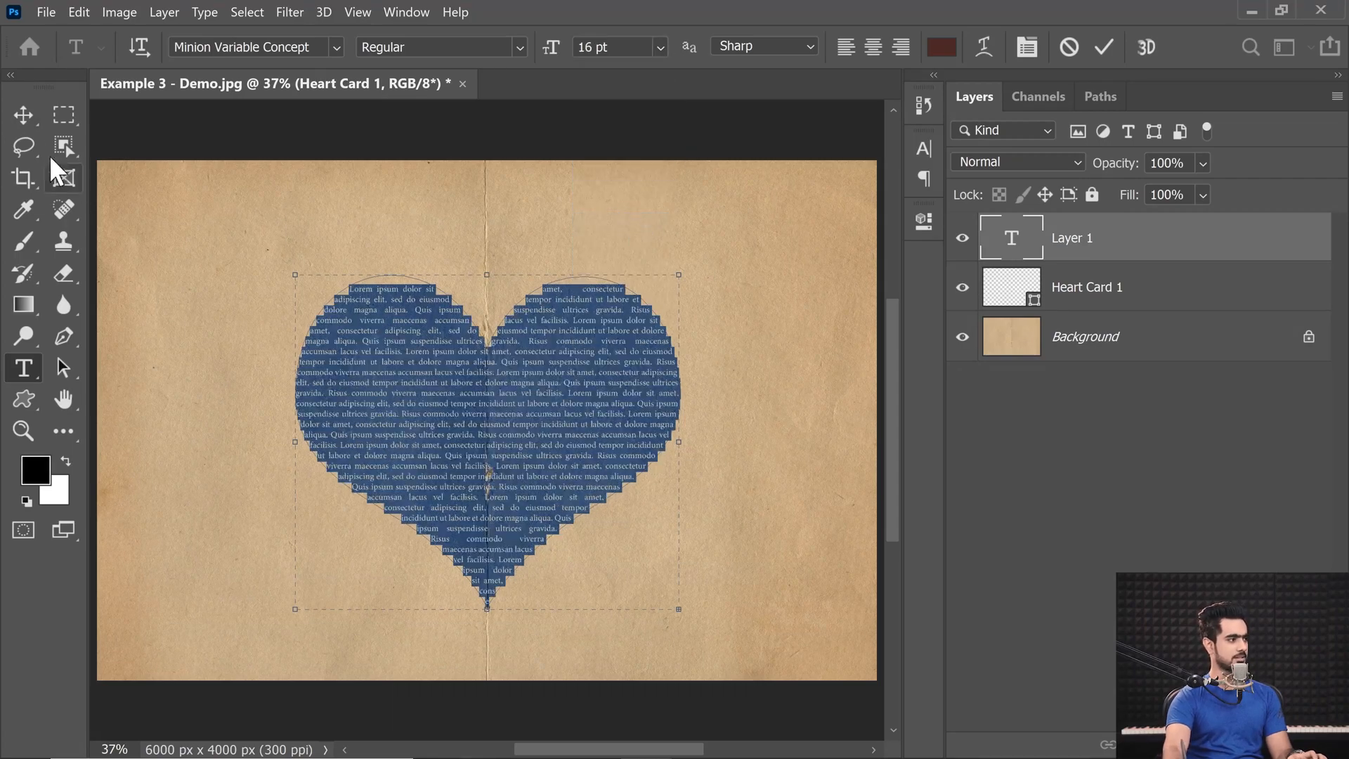
{"action": "left_click", "coordinate": [23, 115]}
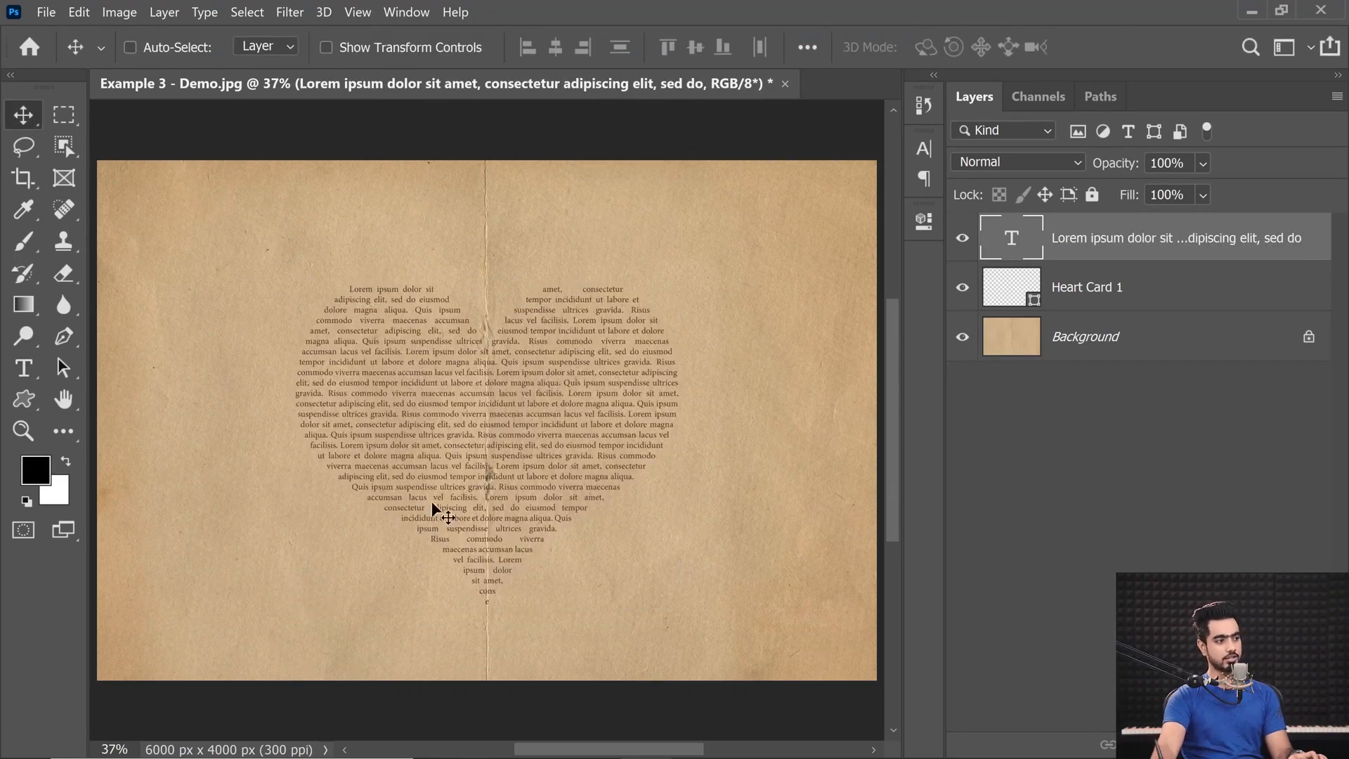
Set the variable font weight of all the heart text to 490 and commit the text.
{"action": "left_click_drag", "start_coordinate": [441, 423], "coordinate": [473, 442]}
{"action": "left_click_drag", "start_coordinate": [486, 450], "coordinate": [392, 433]}
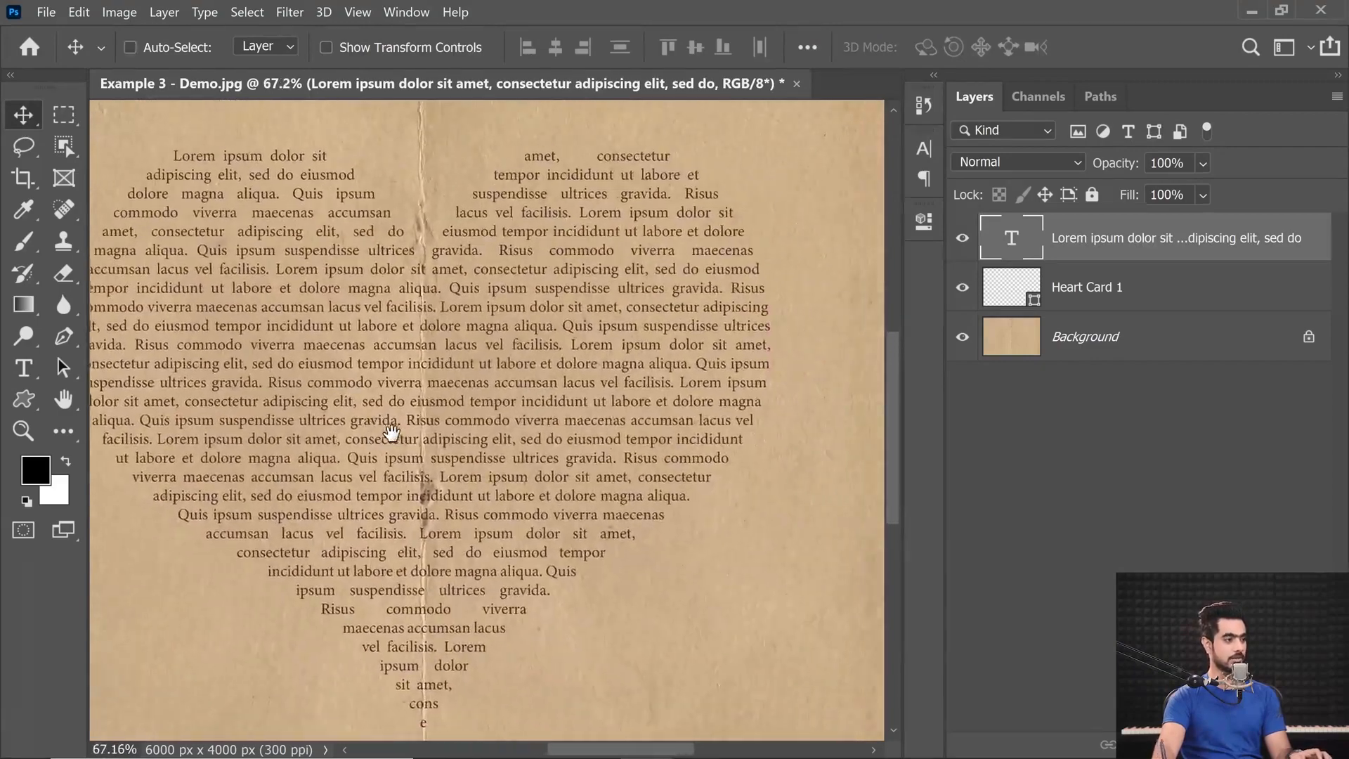
{"action": "scroll", "coordinate": [452, 422], "scroll_direction": "down", "scroll_amount": 3}
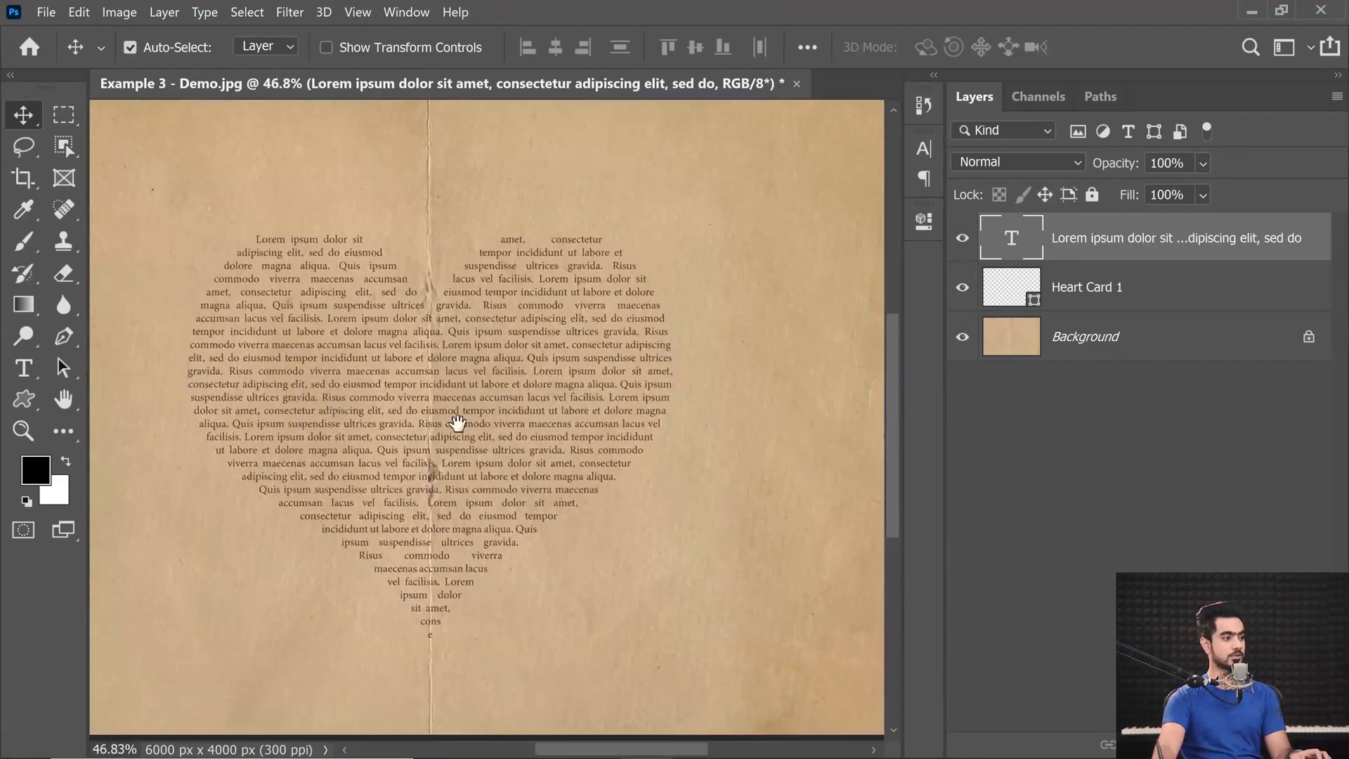
{"action": "double_click", "coordinate": [1013, 245]}
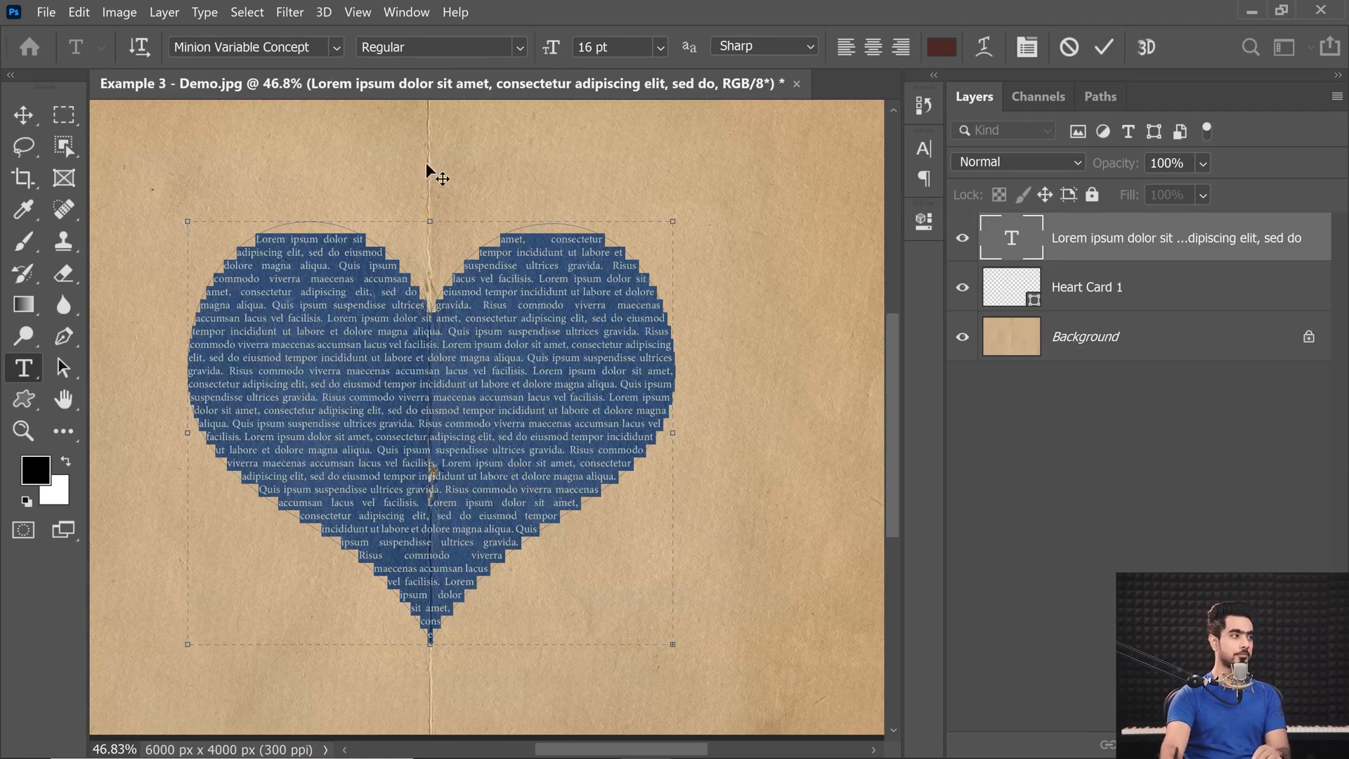
{"action": "left_click", "coordinate": [519, 48]}
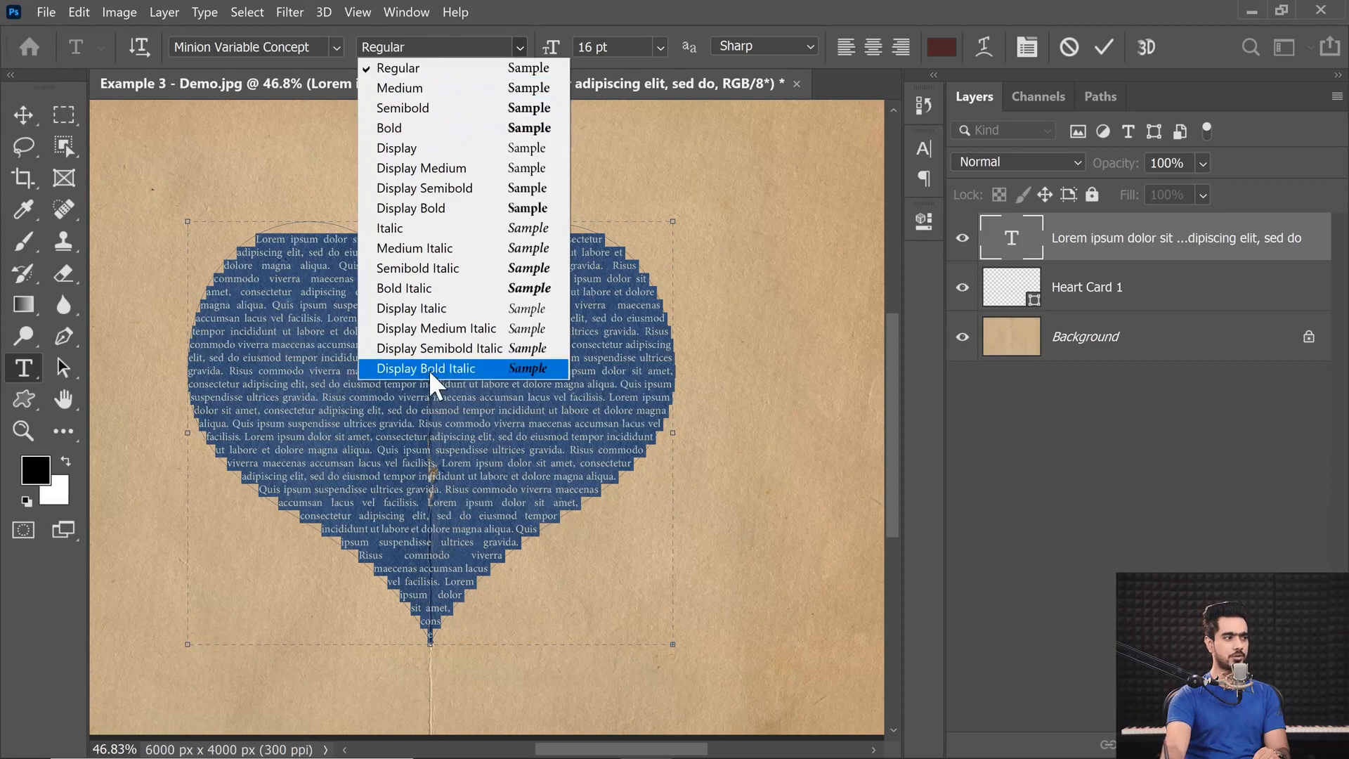
{"action": "left_click", "coordinate": [520, 49]}
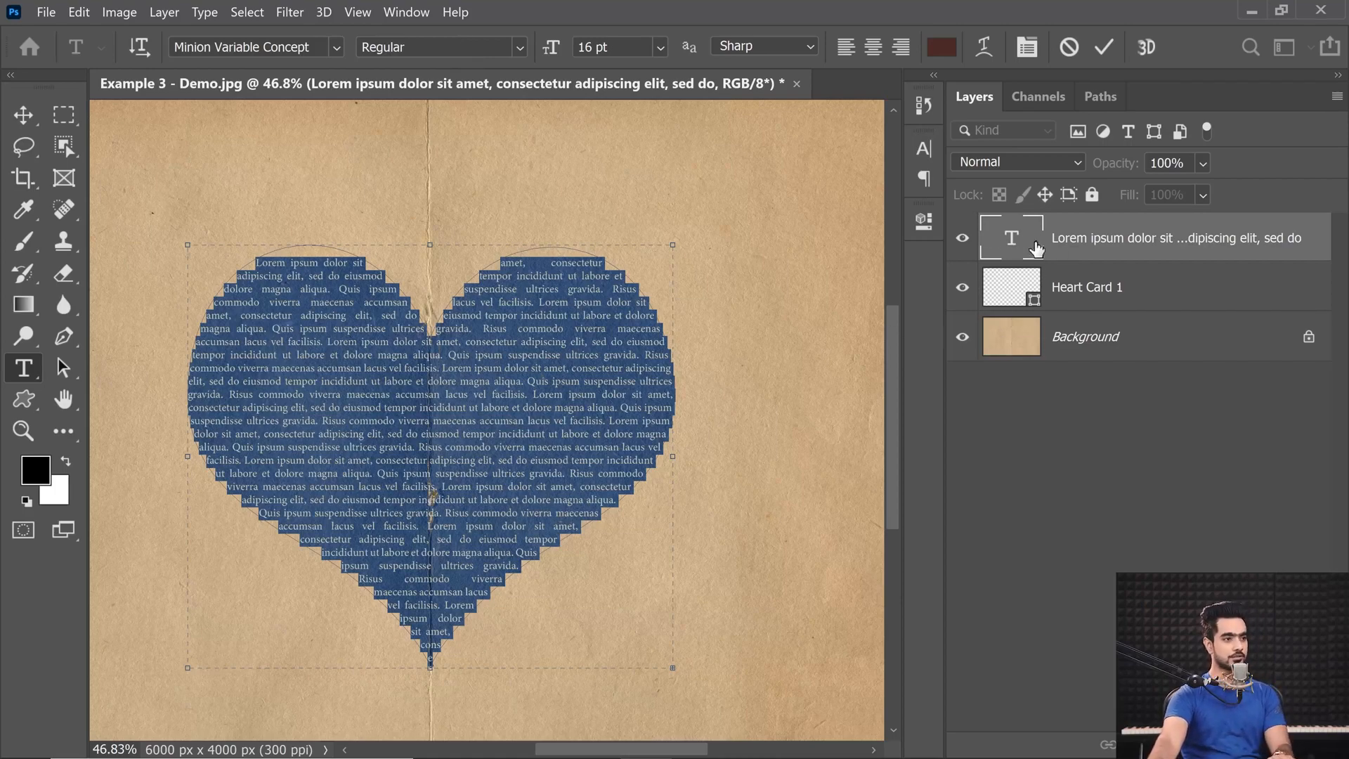
{"action": "left_click", "coordinate": [925, 222]}
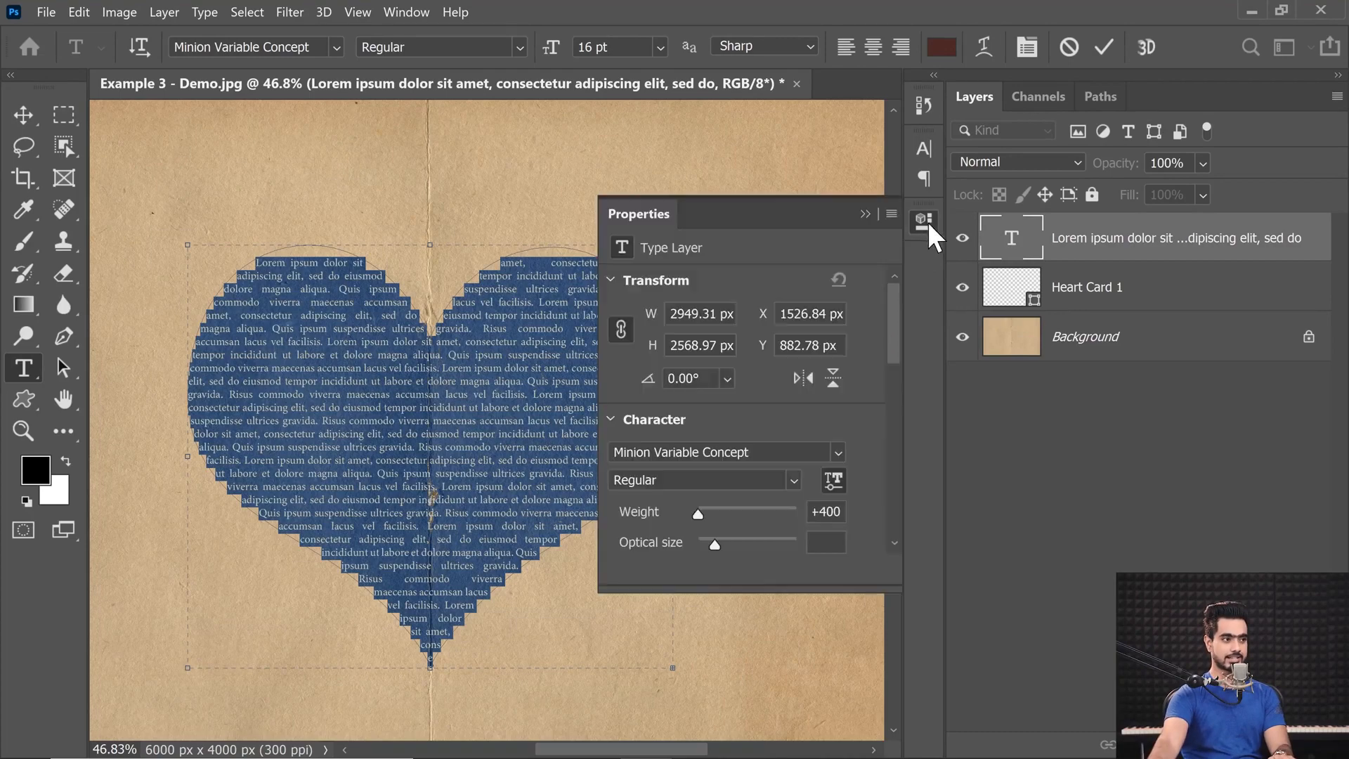
{"action": "left_click_drag", "start_coordinate": [894, 353], "coordinate": [884, 383]}
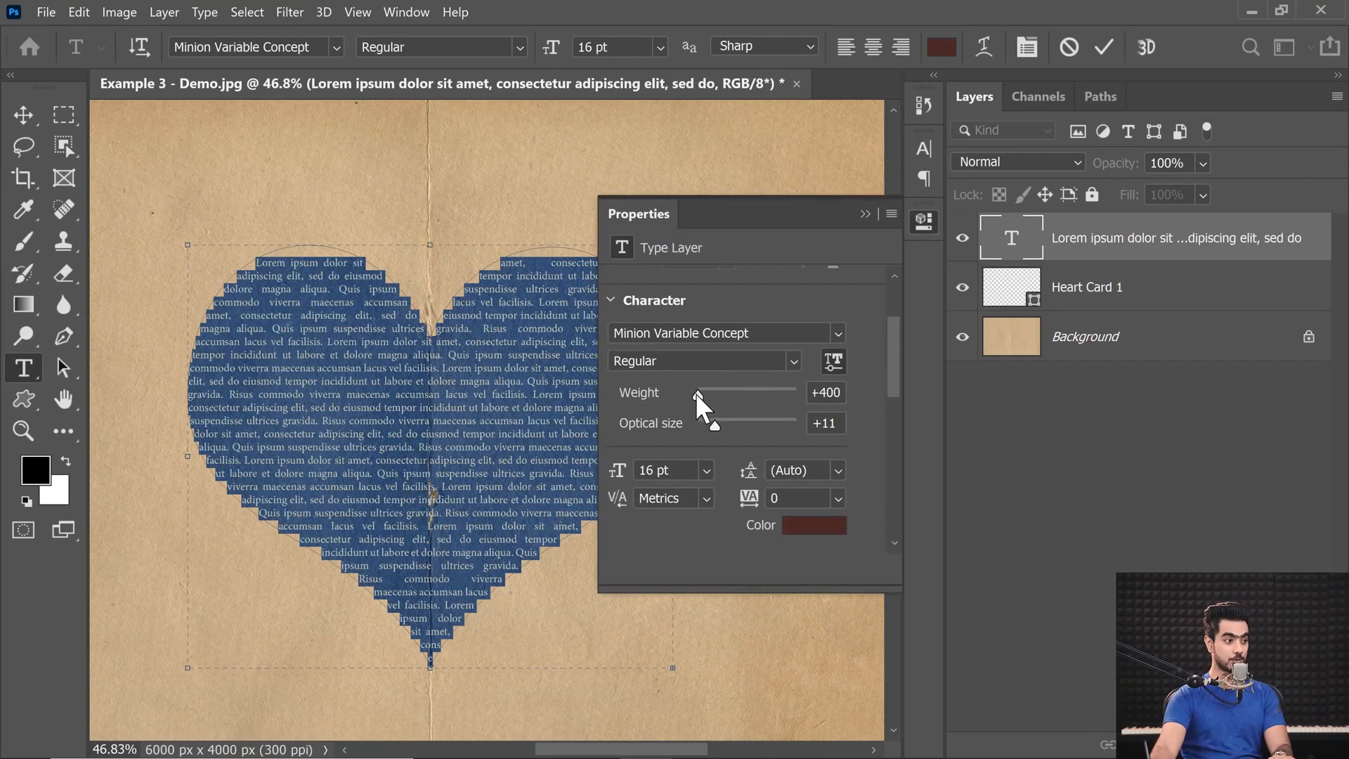
{"action": "left_click_drag", "start_coordinate": [698, 394], "coordinate": [741, 395]}
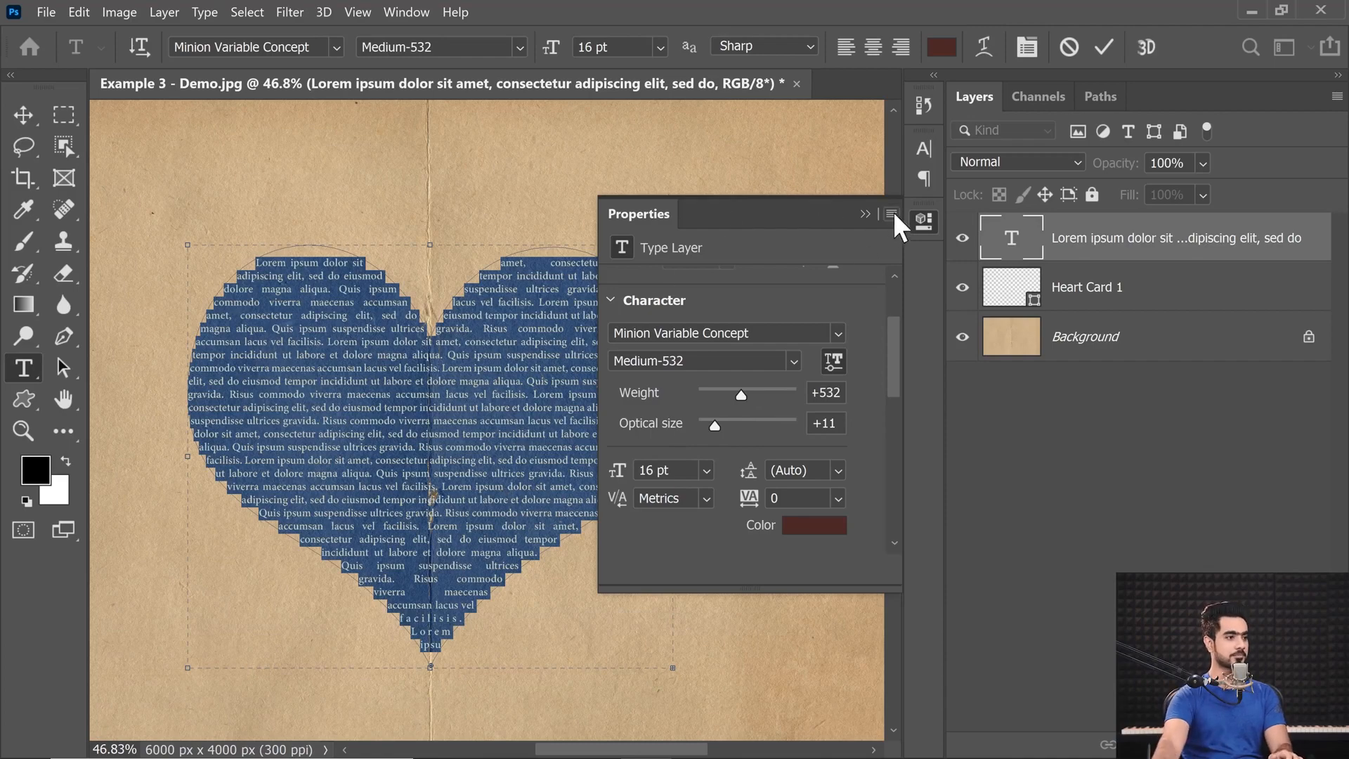
{"action": "left_click_drag", "start_coordinate": [730, 405], "coordinate": [724, 402]}
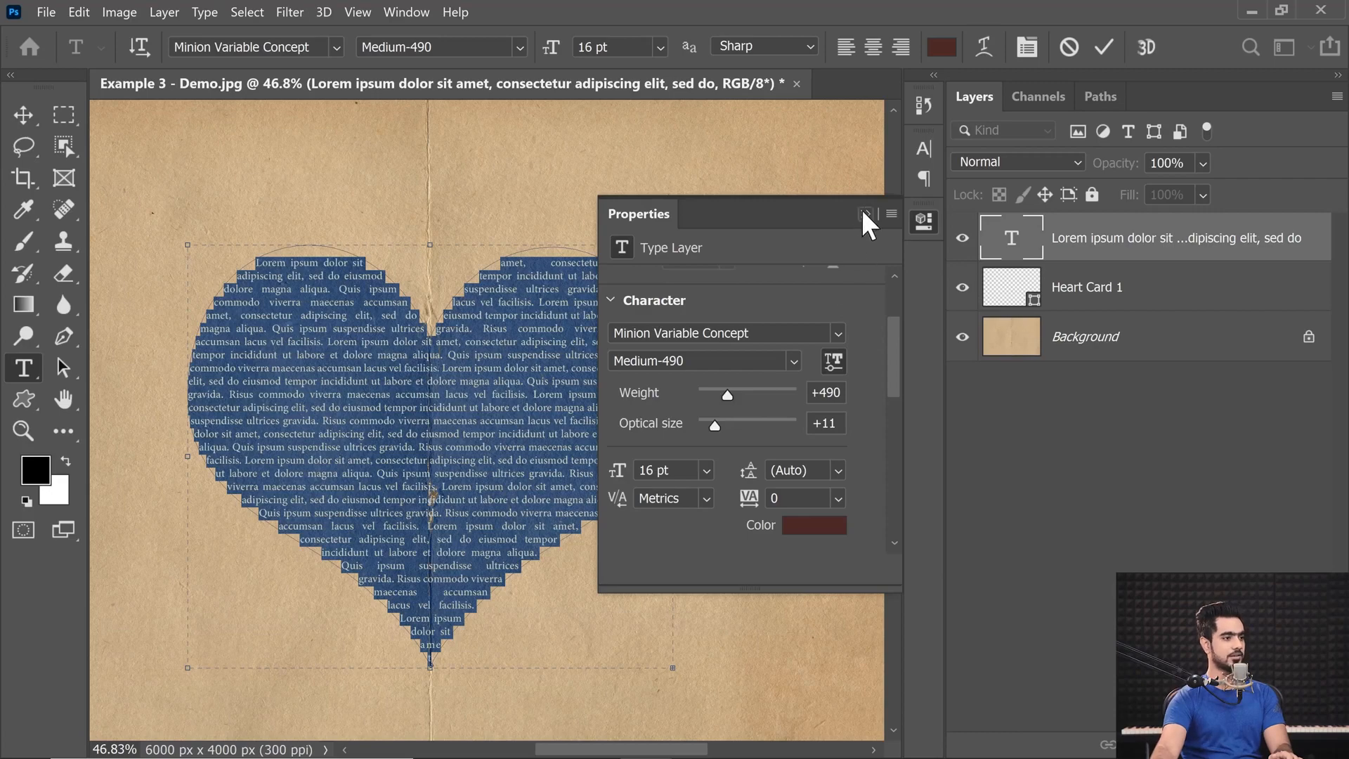
{"action": "left_click", "coordinate": [881, 231]}
{"action": "left_click", "coordinate": [1033, 449]}
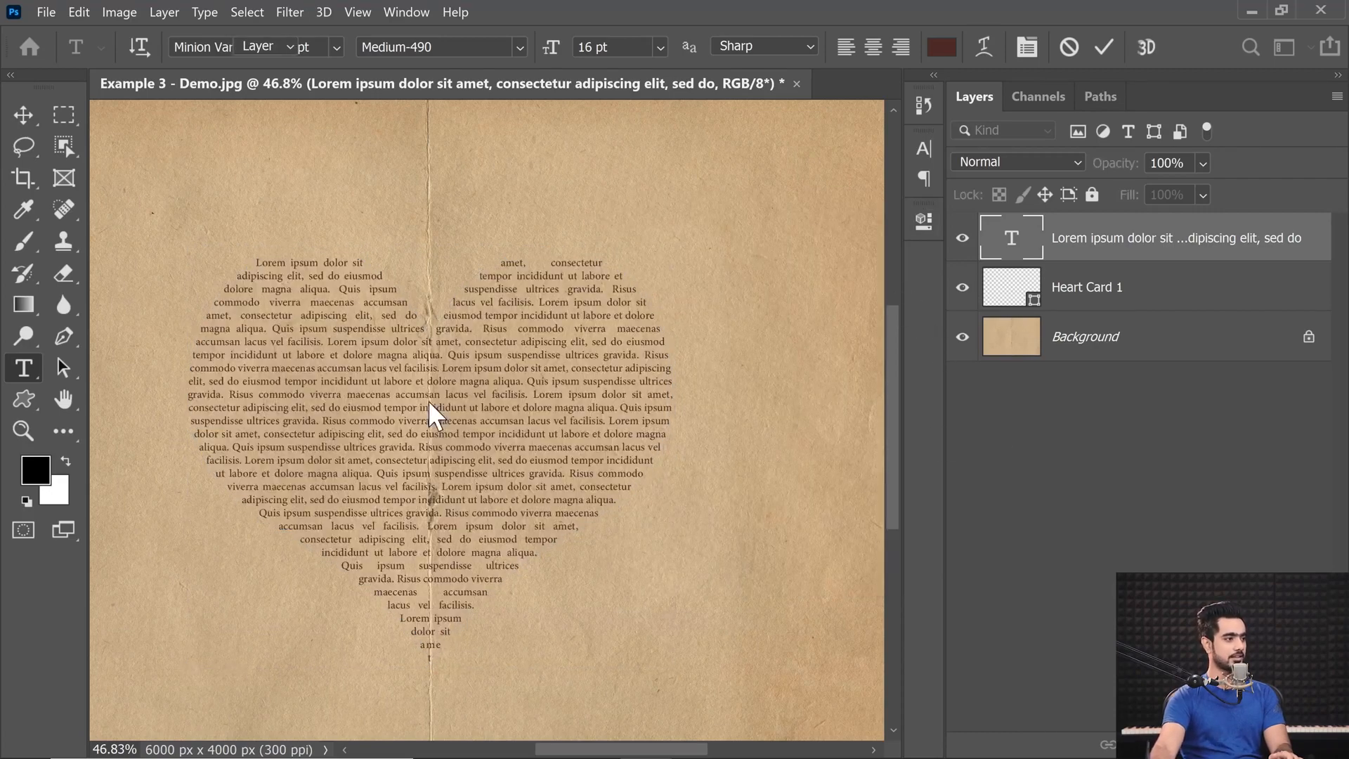
{"action": "key", "text": "v"}
Apply the Bold style to all the heart text, reduce its weight to 626 and commit the text.
{"action": "double_click", "coordinate": [1013, 239]}
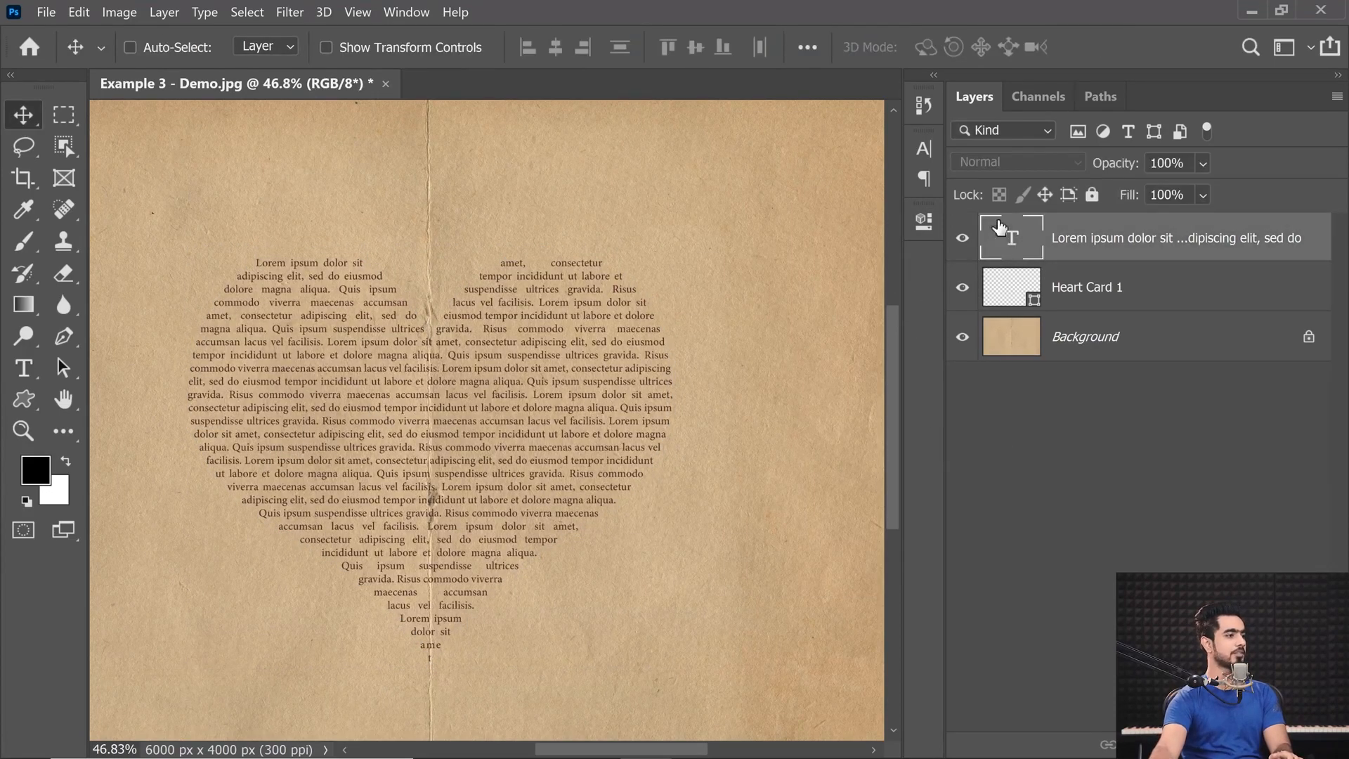
{"action": "left_click", "coordinate": [519, 48]}
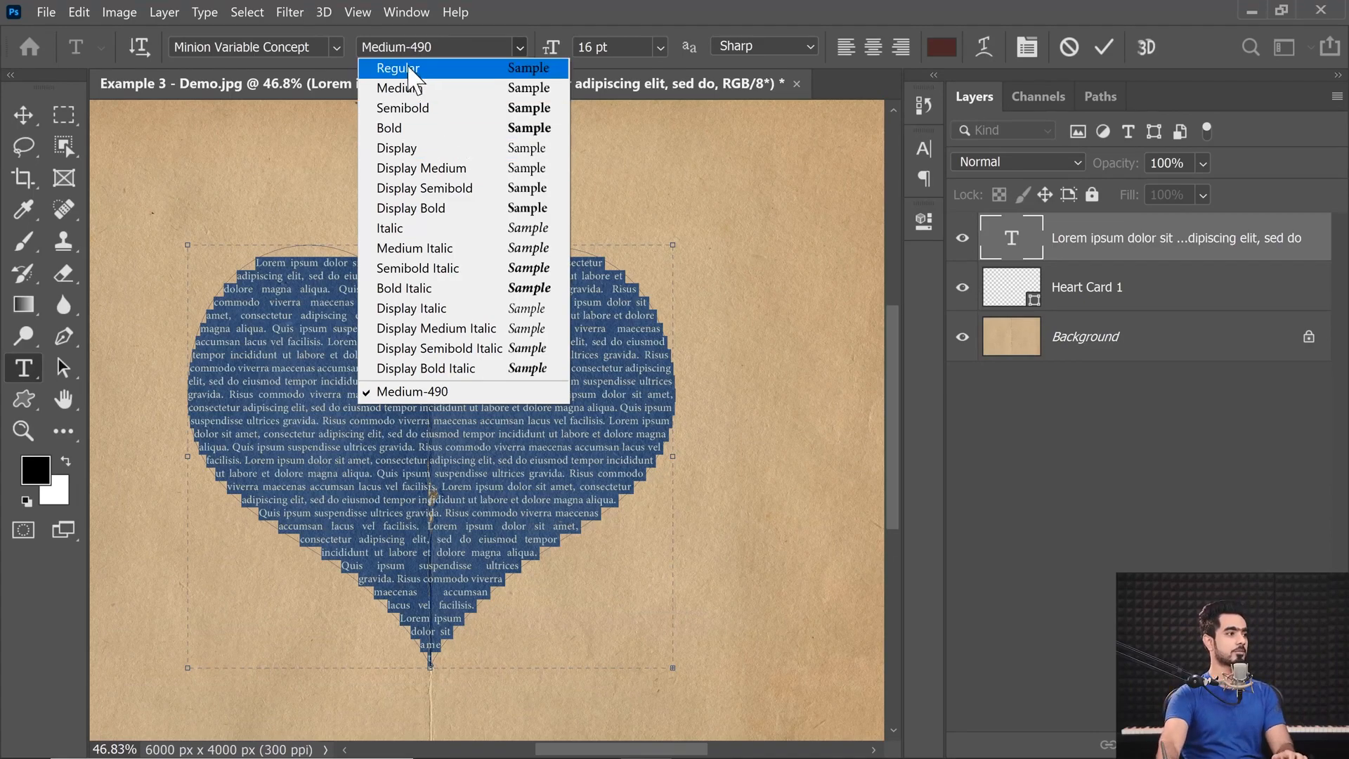
{"action": "left_click", "coordinate": [379, 128]}
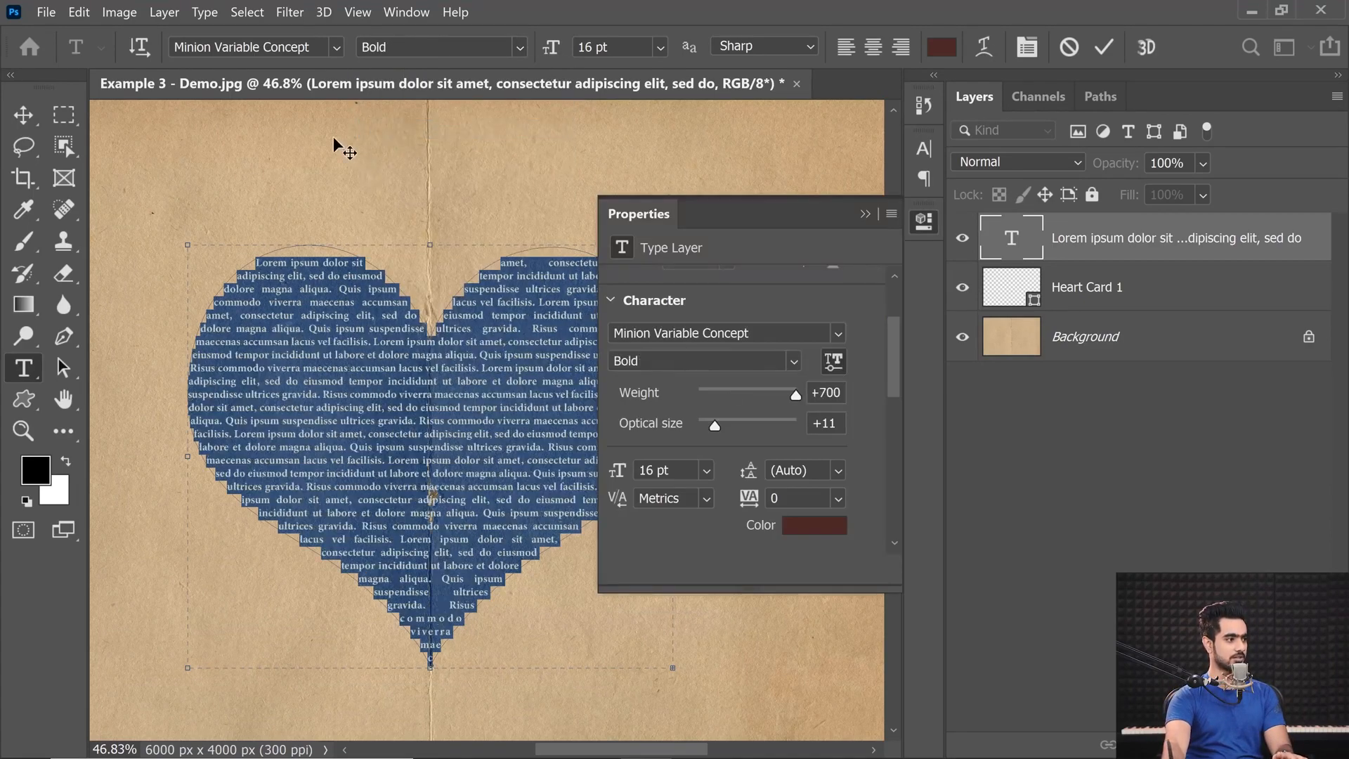
{"action": "mouse_move", "coordinate": [785, 393]}
{"action": "left_mouse_down"}
{"action": "mouse_move", "coordinate": [723, 399]}
{"action": "mouse_move", "coordinate": [770, 395]}
{"action": "left_mouse_up"}
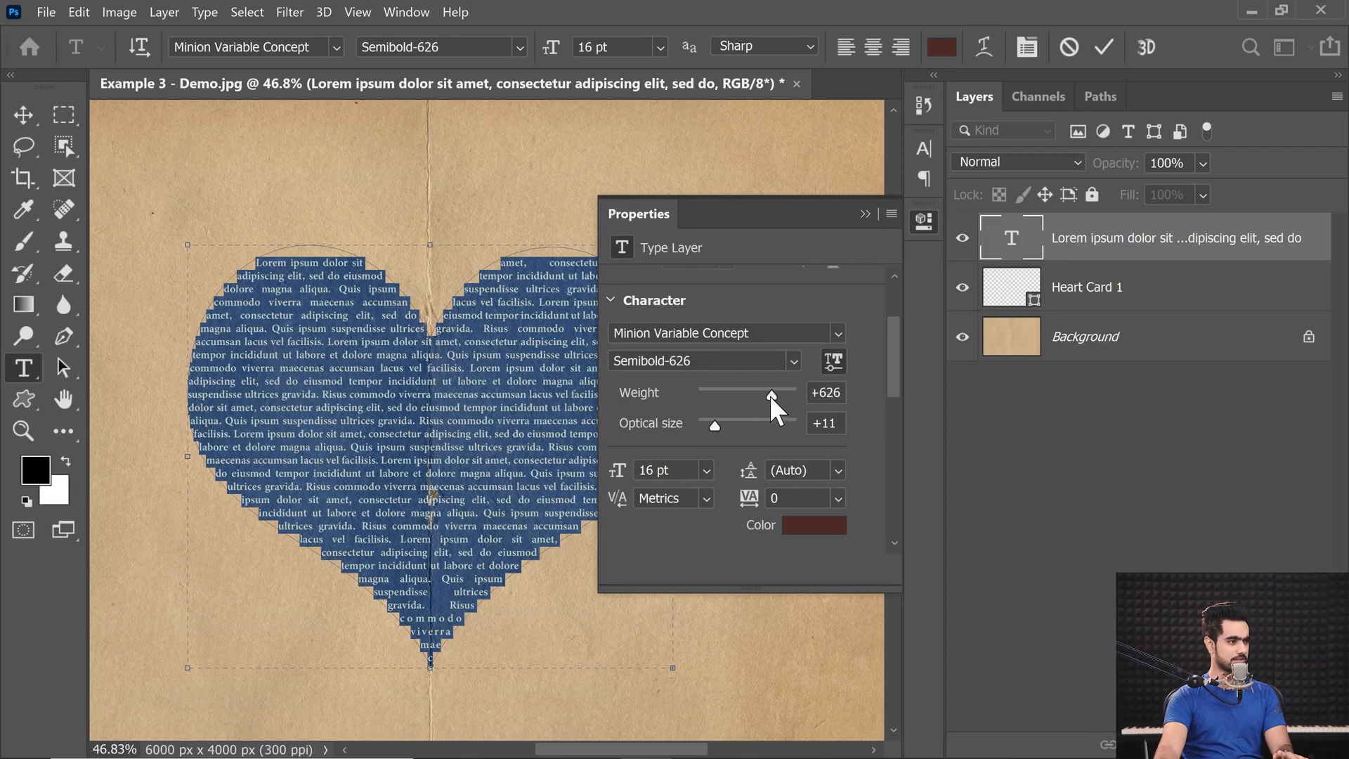
{"action": "left_click", "coordinate": [865, 213]}
{"action": "left_click", "coordinate": [24, 116]}
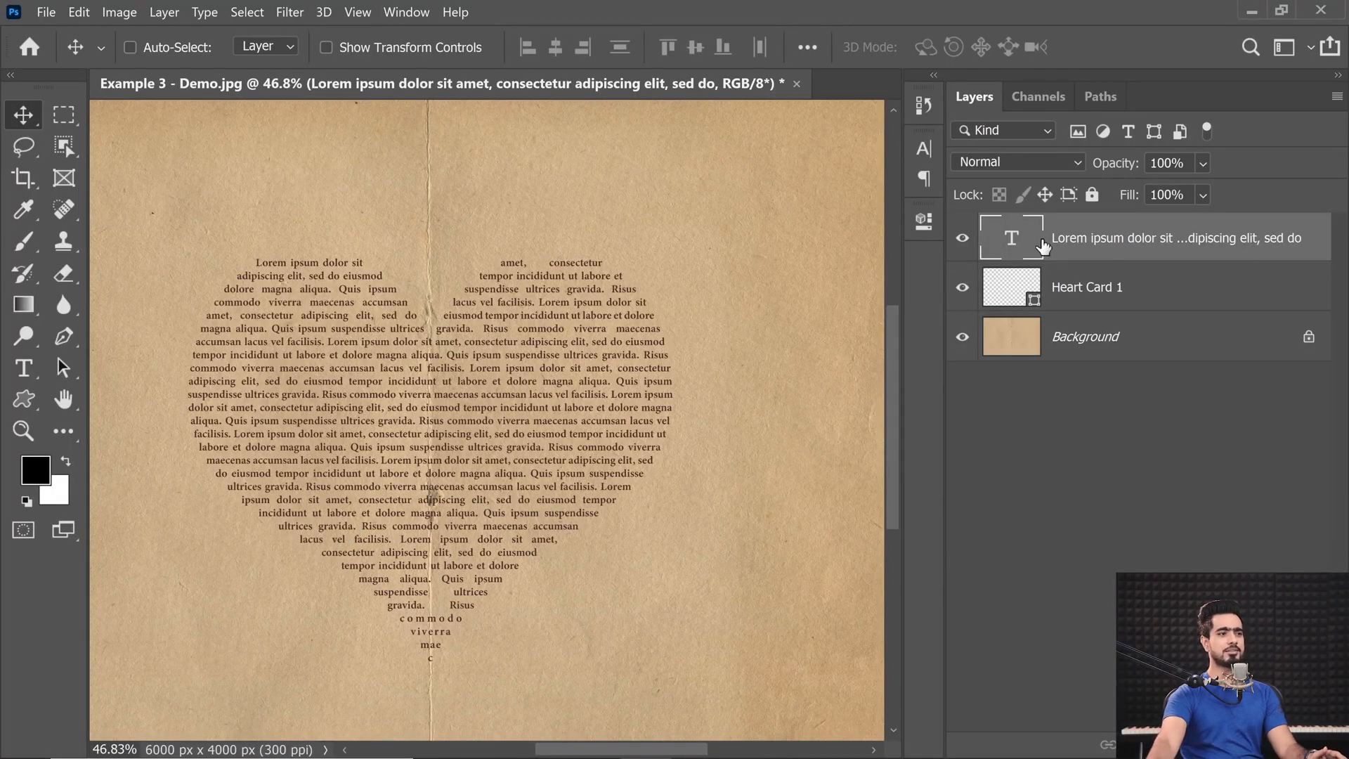
Turn on hyphenation for all the heart text, commit it and check the line ends up close.
{"action": "double_click", "coordinate": [990, 239]}
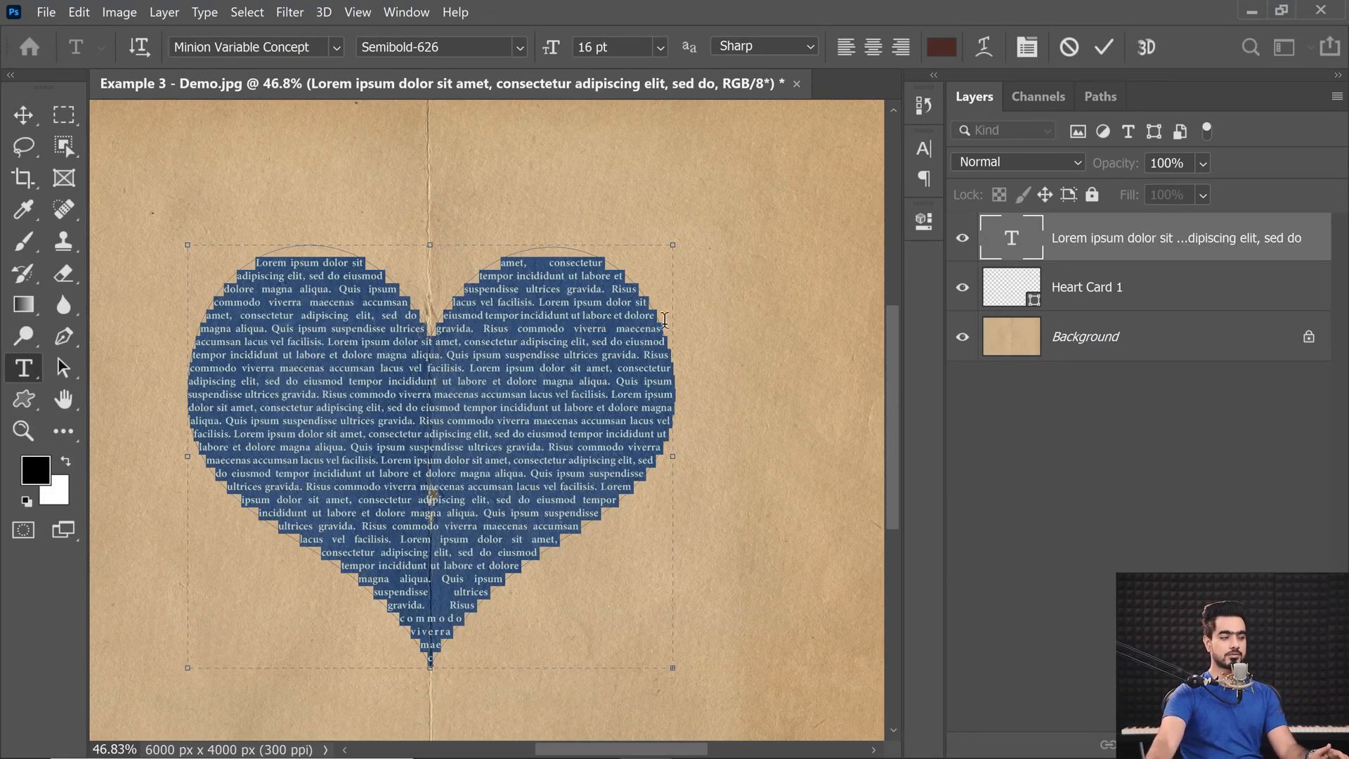
{"action": "left_click", "coordinate": [1028, 50]}
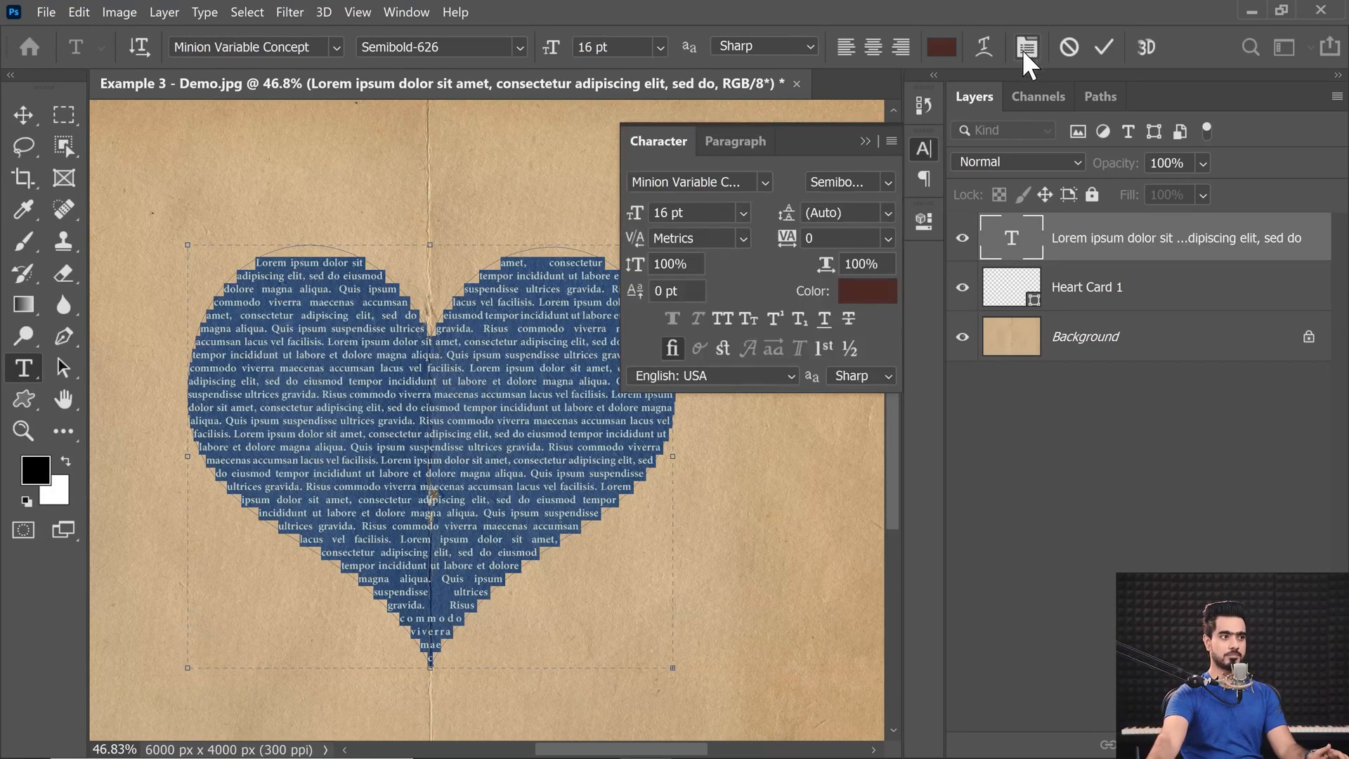
{"action": "left_click", "coordinate": [731, 143]}
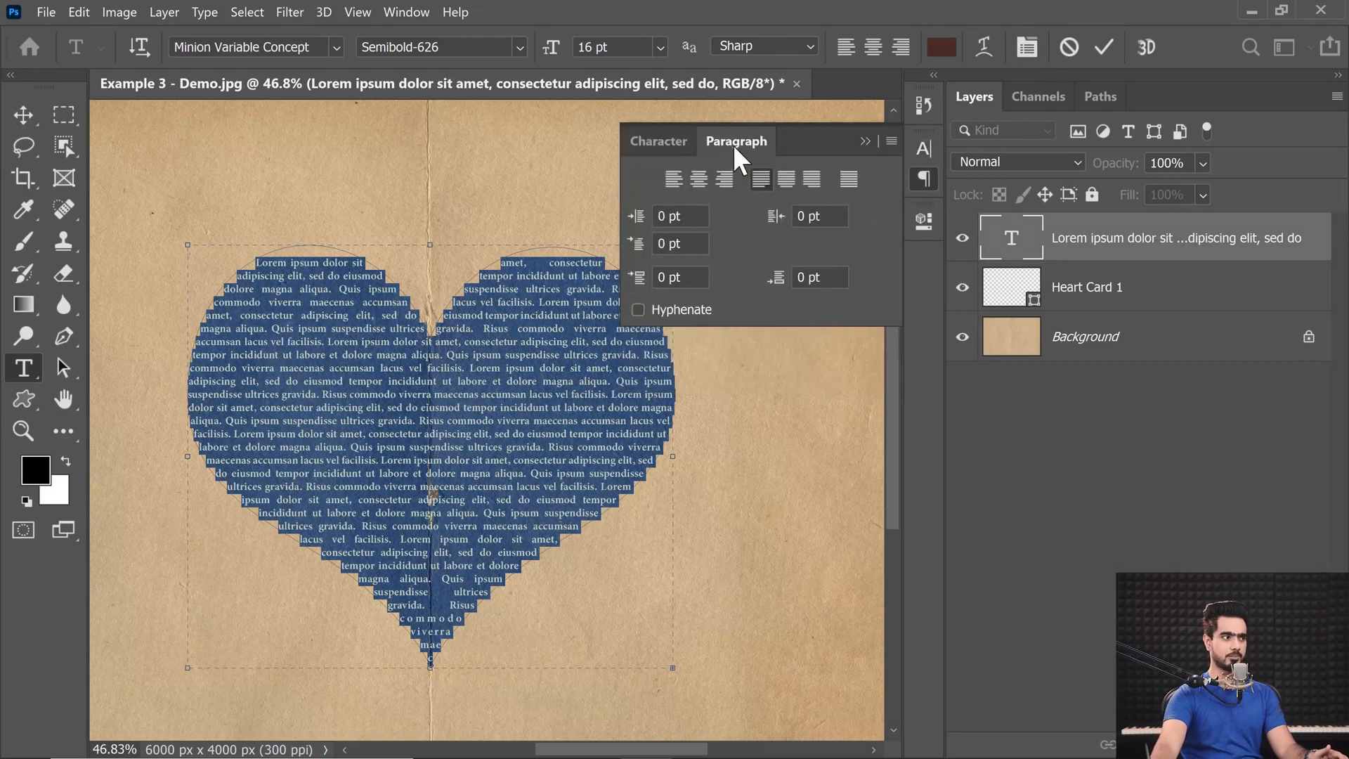
{"action": "left_click", "coordinate": [638, 310]}
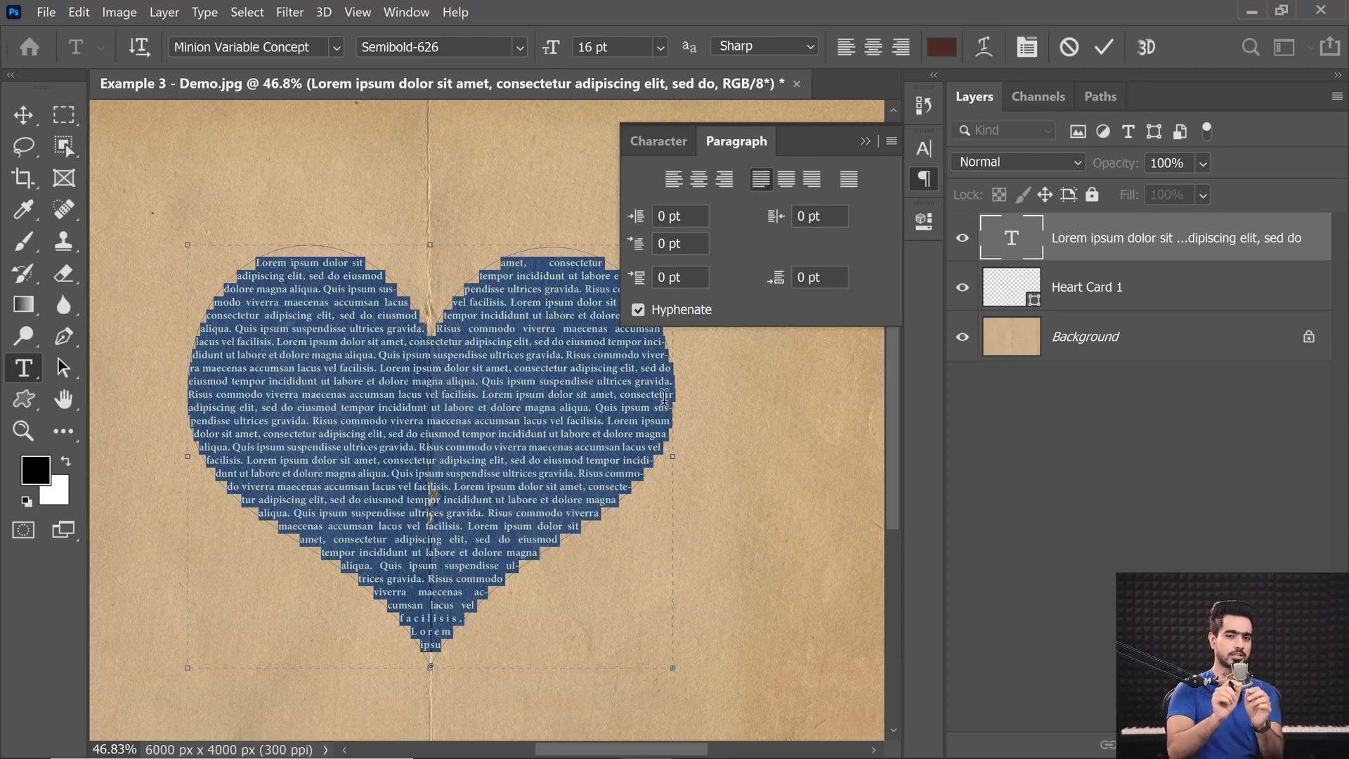
{"action": "left_click", "coordinate": [869, 140]}
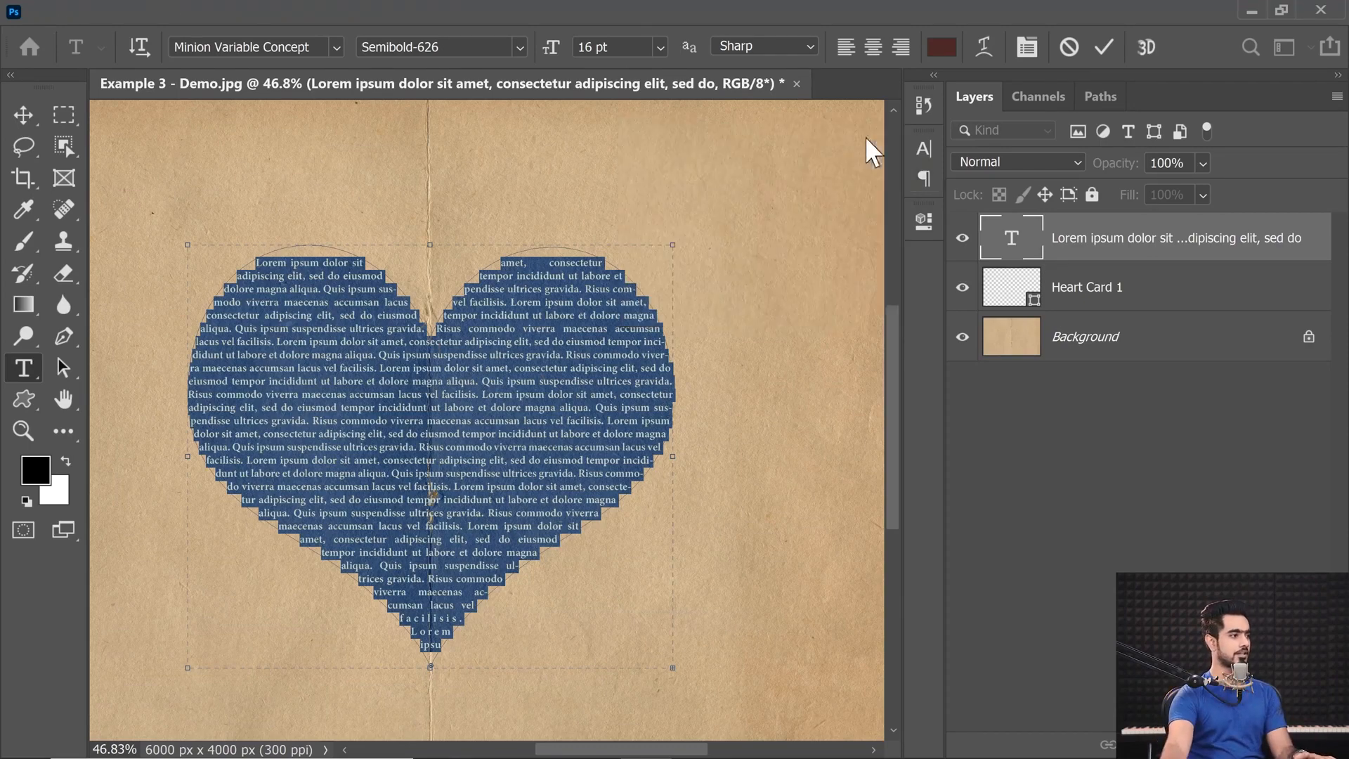
{"action": "left_click", "coordinate": [23, 116]}
{"action": "left_click_drag", "start_coordinate": [672, 510], "coordinate": [530, 524]}
{"action": "left_click_drag", "start_coordinate": [525, 596], "coordinate": [477, 564]}
{"action": "left_click_drag", "start_coordinate": [539, 486], "coordinate": [560, 485], "text": "ctrl"}
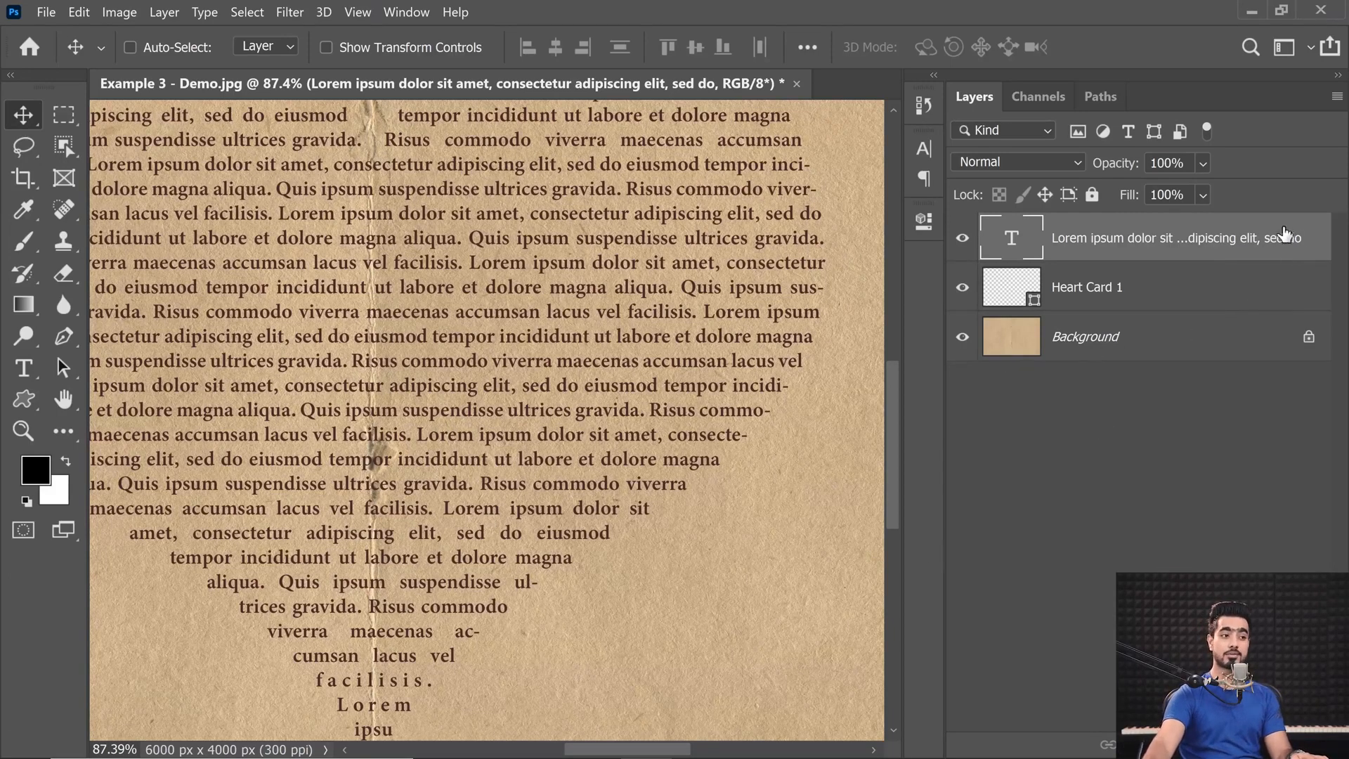
Blend the text layer into the paper with Blend If, splitting the underlying layer's white slider to about 164 / 208.
{"action": "double_click", "coordinate": [1308, 239]}
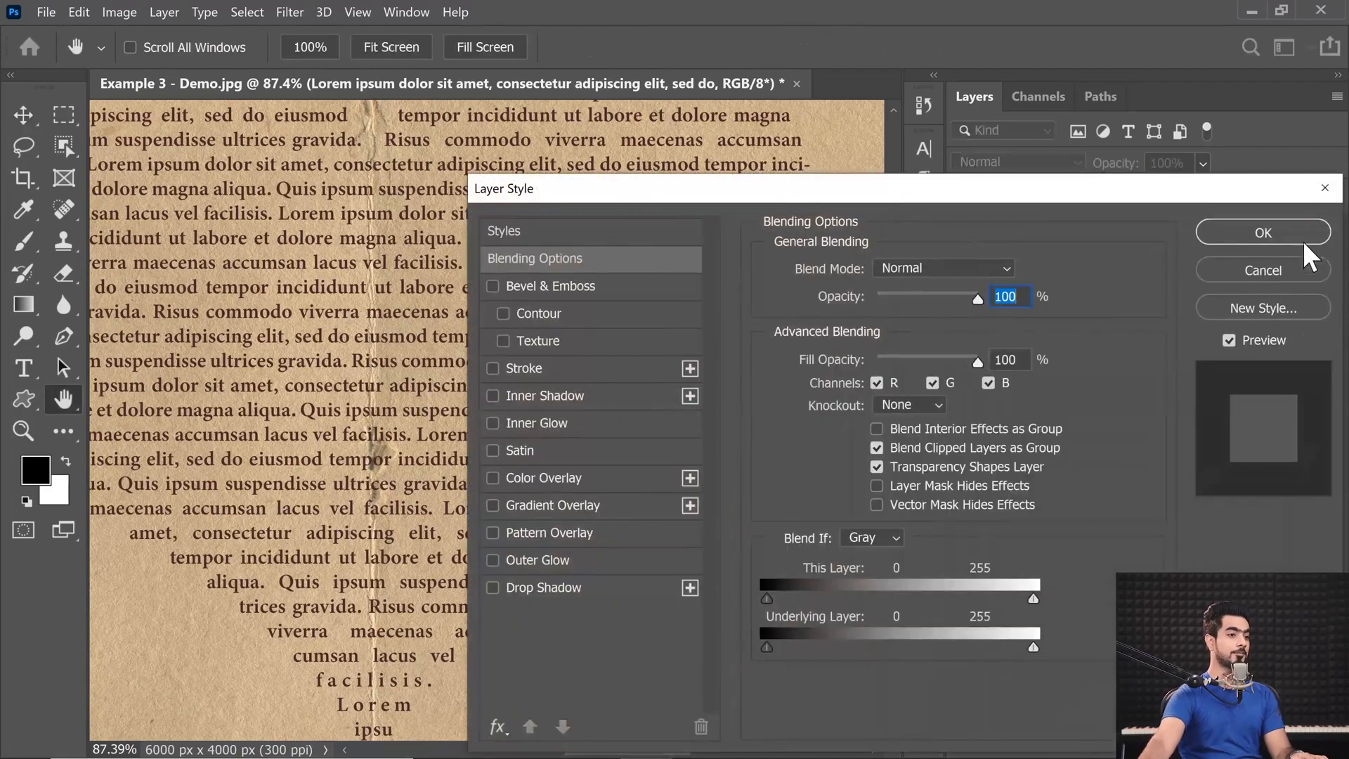
{"action": "left_click_drag", "start_coordinate": [806, 197], "coordinate": [990, 170]}
{"action": "left_click_drag", "start_coordinate": [479, 359], "coordinate": [404, 429]}
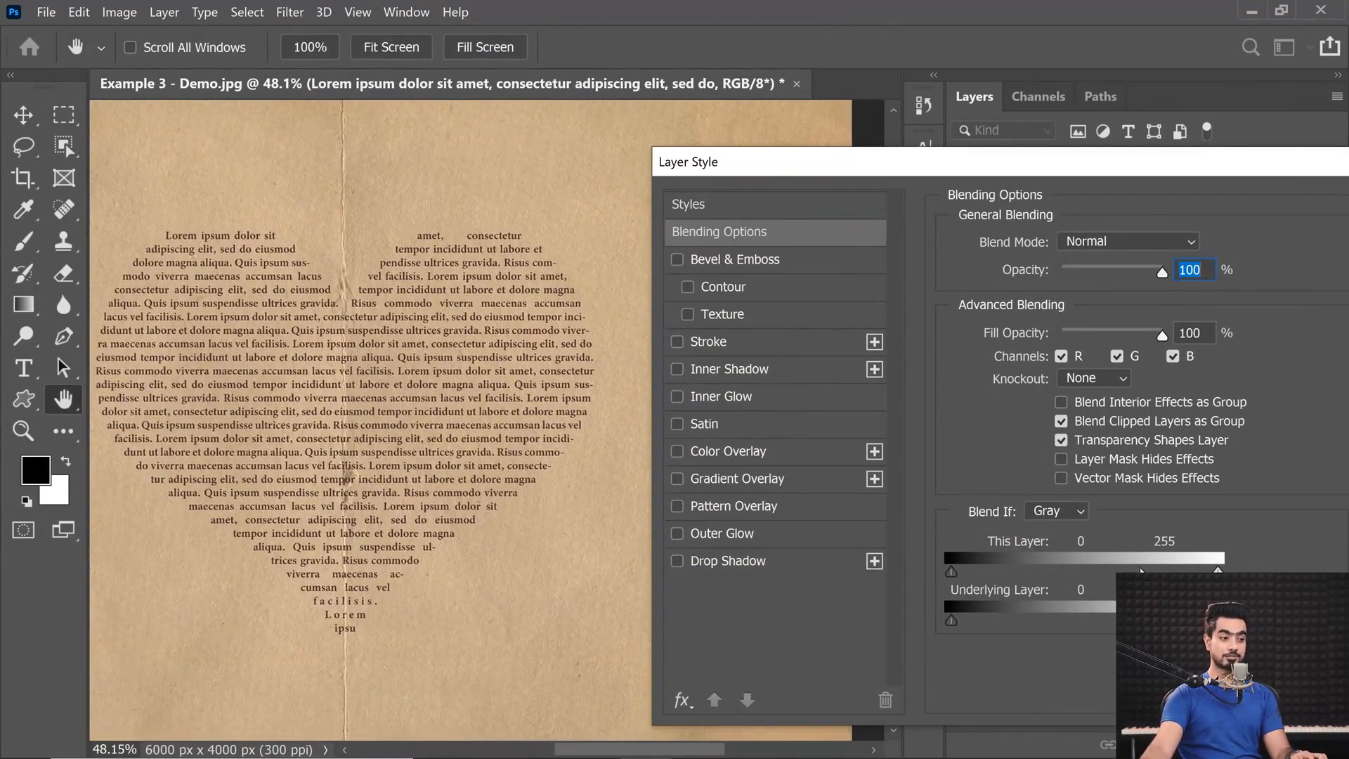
{"action": "left_click_drag", "start_coordinate": [1217, 621], "coordinate": [1120, 623]}
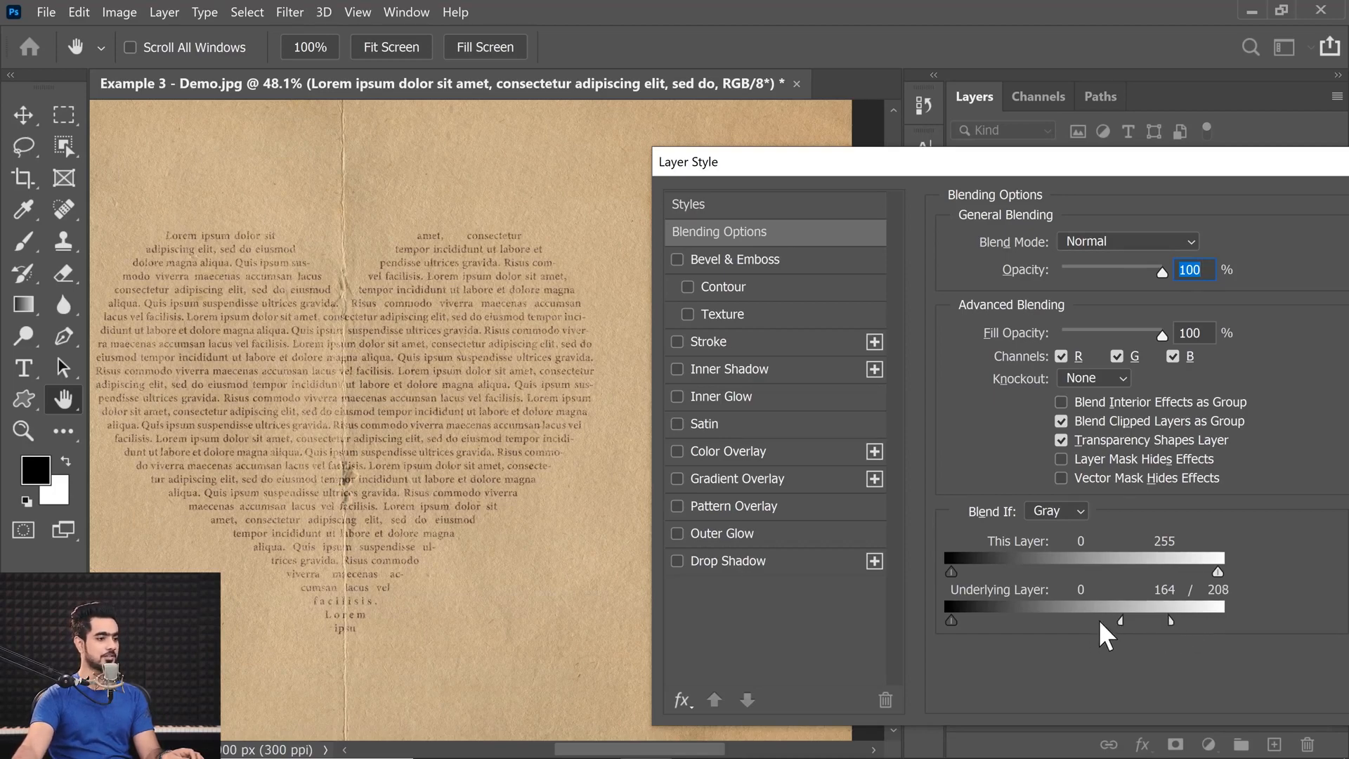
{"action": "left_click_drag", "start_coordinate": [1170, 621], "coordinate": [1174, 620]}
{"action": "left_click_drag", "start_coordinate": [1139, 166], "coordinate": [901, 164]}
{"action": "left_click", "coordinate": [1172, 211]}
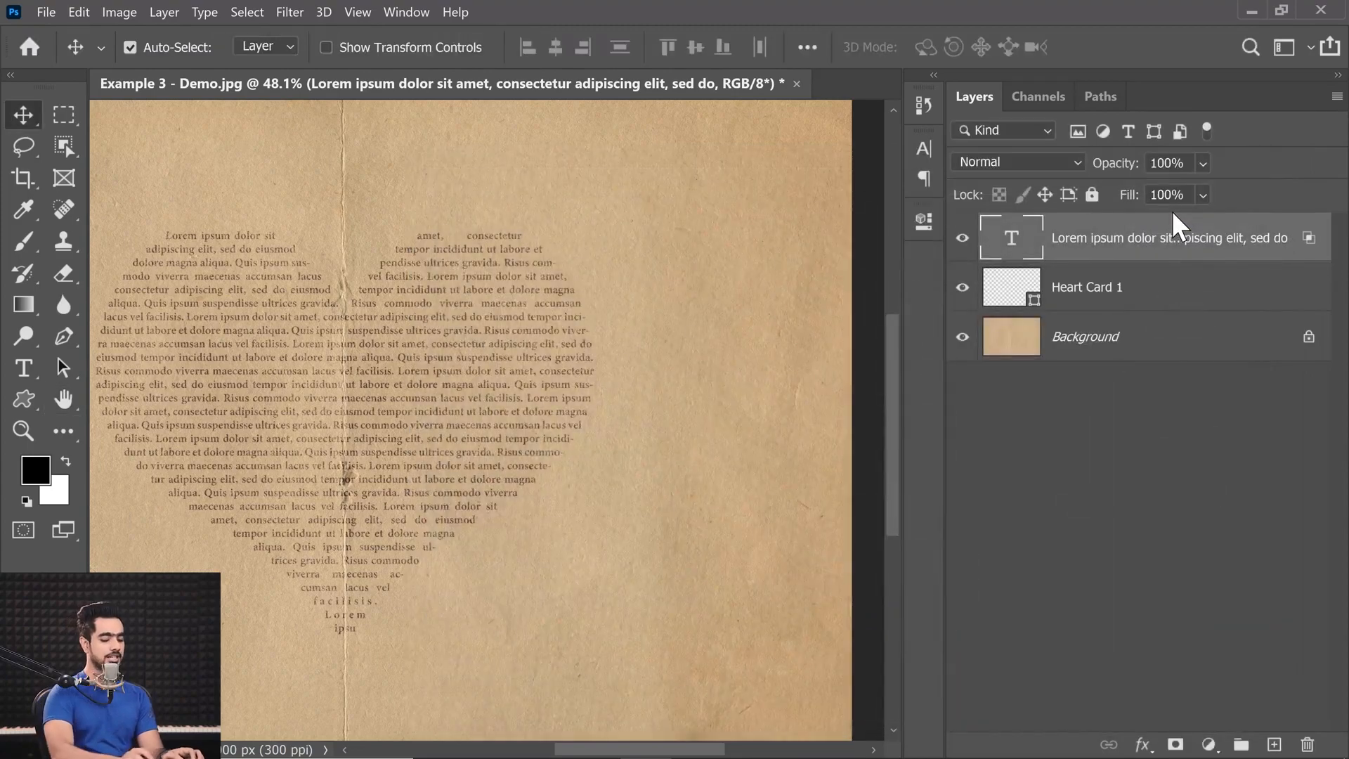
Add a layer mask to the text layer and set up a soft round brush with 20% flow.
{"action": "key", "text": "ctrl+0"}
{"action": "left_click_drag", "start_coordinate": [470, 329], "coordinate": [499, 352]}
{"action": "left_click_drag", "start_coordinate": [482, 413], "coordinate": [464, 320]}
{"action": "left_click_drag", "start_coordinate": [534, 376], "coordinate": [556, 379]}
{"action": "mouse_move", "coordinate": [596, 404]}
{"action": "left_mouse_down"}
{"action": "mouse_move", "coordinate": [498, 366]}
{"action": "mouse_move", "coordinate": [562, 386]}
{"action": "mouse_move", "coordinate": [529, 401]}
{"action": "mouse_move", "coordinate": [619, 414]}
{"action": "left_mouse_up"}
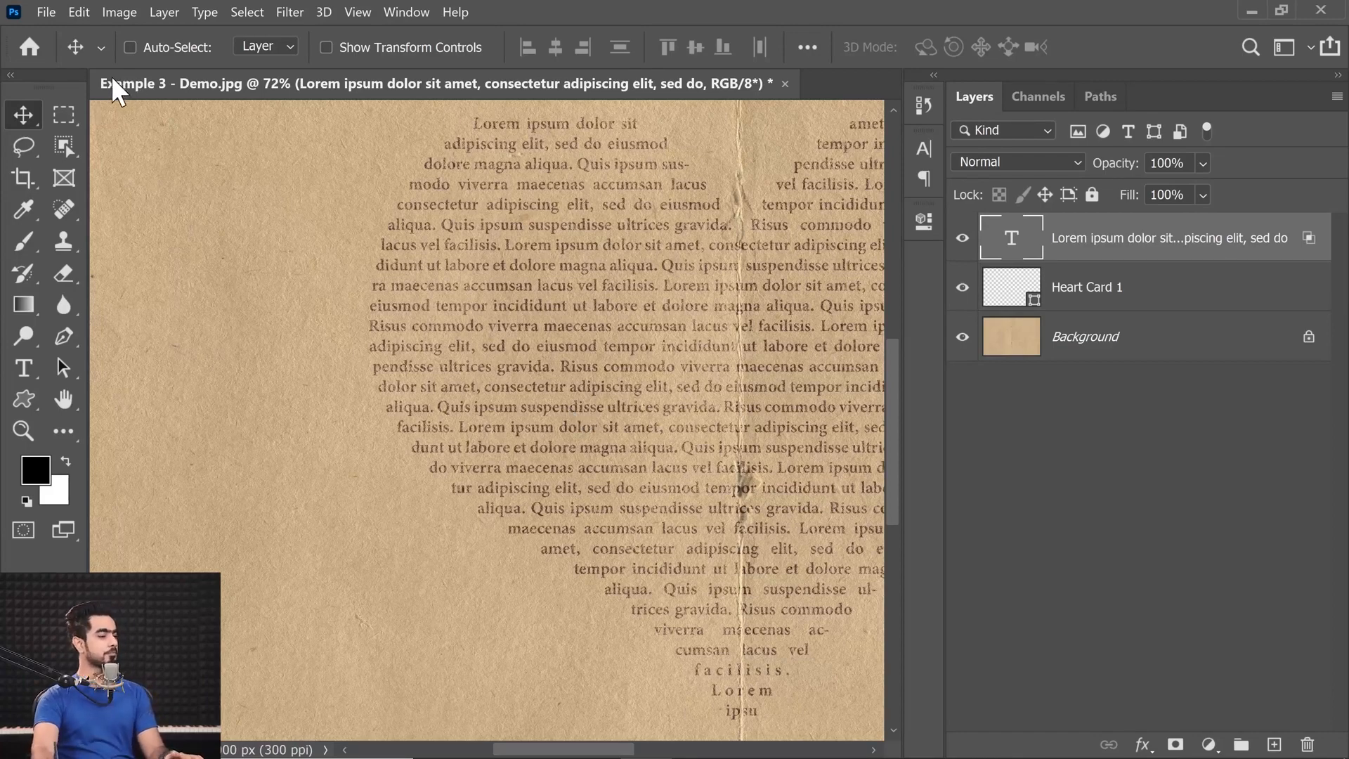
{"action": "left_click", "coordinate": [1175, 744]}
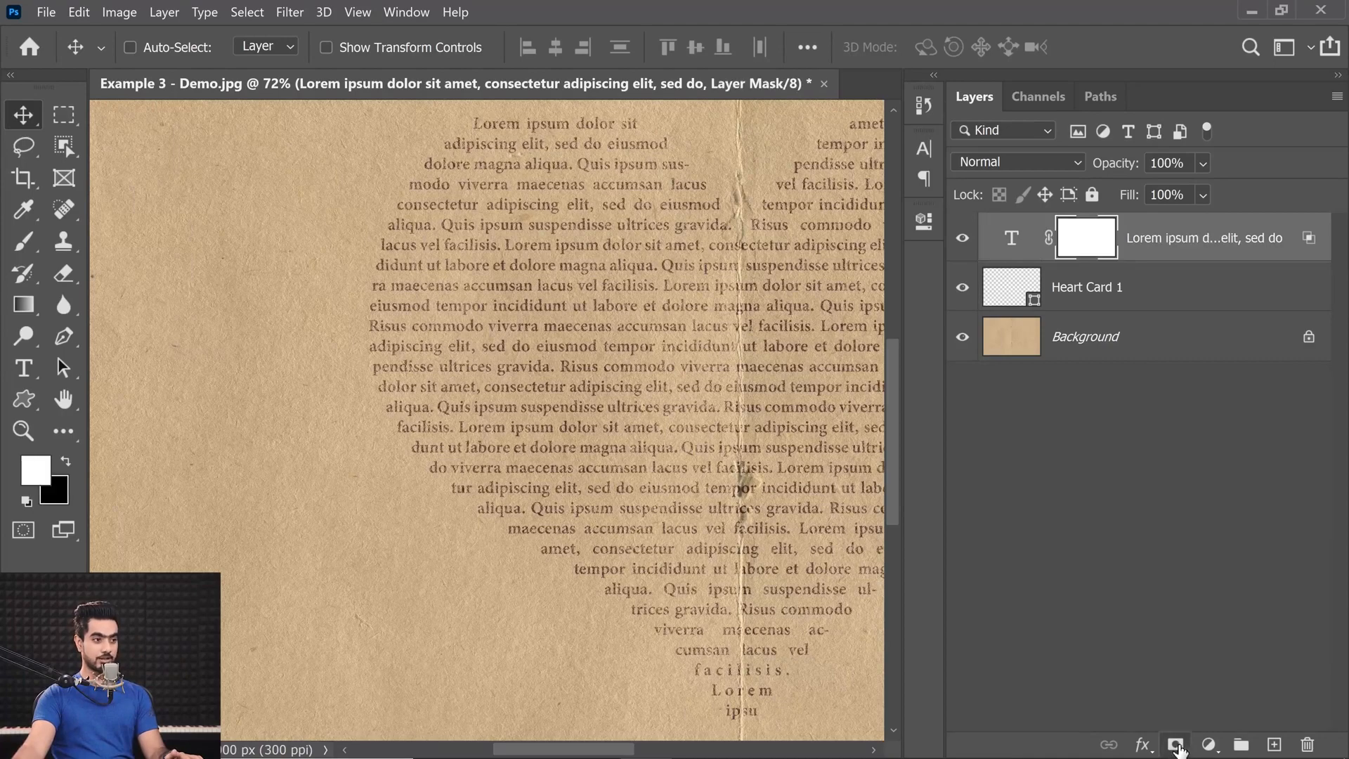
{"action": "left_click", "coordinate": [30, 250]}
{"action": "left_click", "coordinate": [184, 43]}
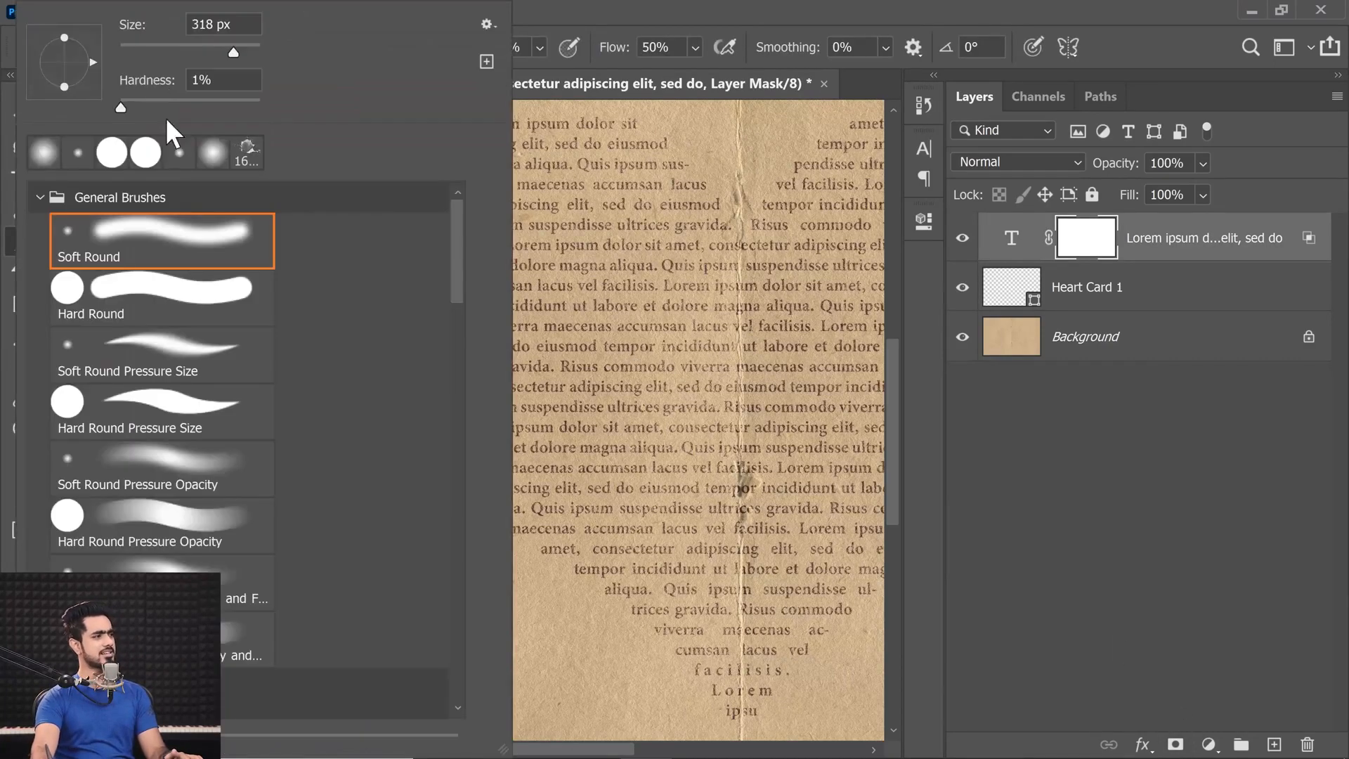
{"action": "left_click", "coordinate": [677, 2]}
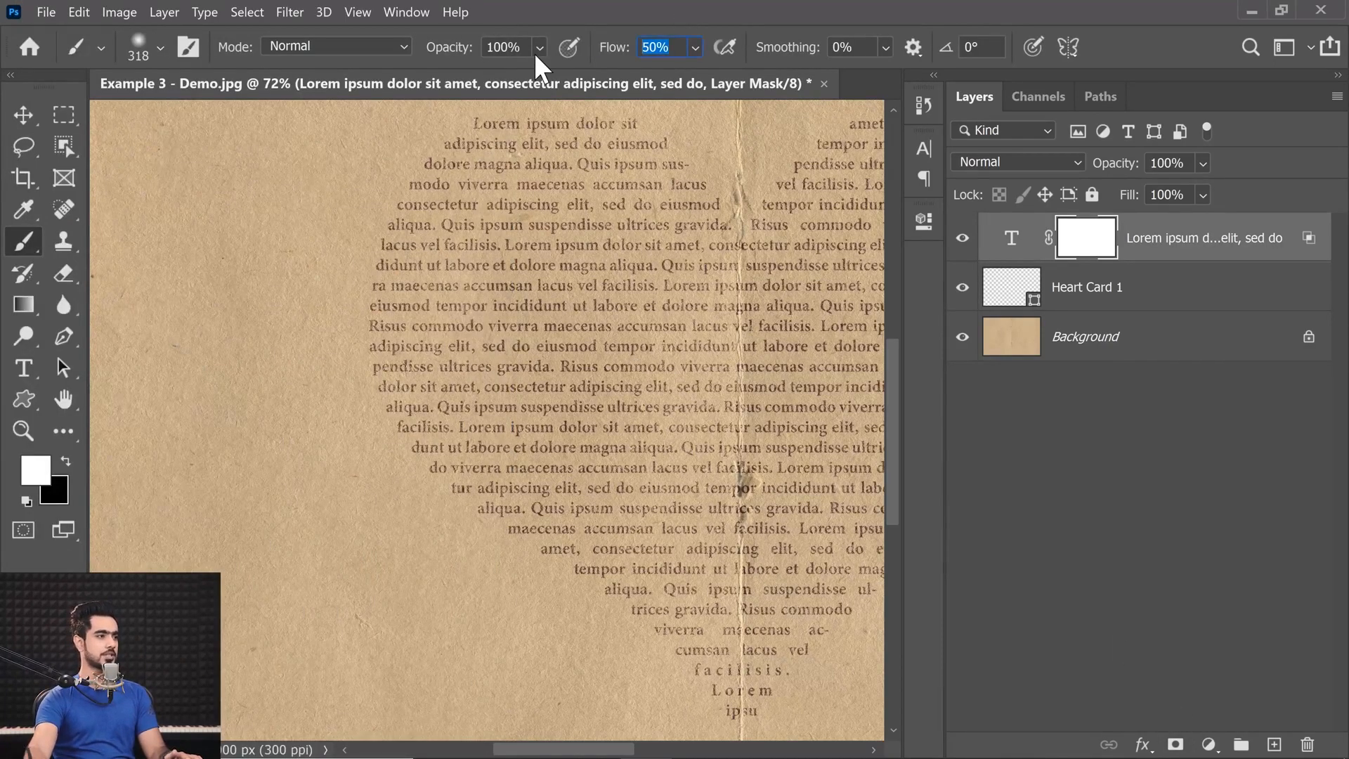
{"action": "type", "text": "20"}
Fade patches of text in the lower-right and upper-left parts of the heart by painting black on the mask with a large soft brush.
{"action": "scroll", "coordinate": [518, 404], "scroll_direction": "down", "scroll_amount": 2}
{"action": "left_click_drag", "start_coordinate": [518, 404], "coordinate": [350, 371]}
{"action": "key", "text": "x"}
{"action": "left_click_drag", "start_coordinate": [699, 499], "coordinate": [822, 506]}
{"action": "mouse_move", "coordinate": [663, 477]}
{"action": "left_mouse_down"}
{"action": "mouse_move", "coordinate": [632, 499]}
{"action": "mouse_move", "coordinate": [774, 497]}
{"action": "left_mouse_up"}
{"action": "left_click", "coordinate": [677, 502]}
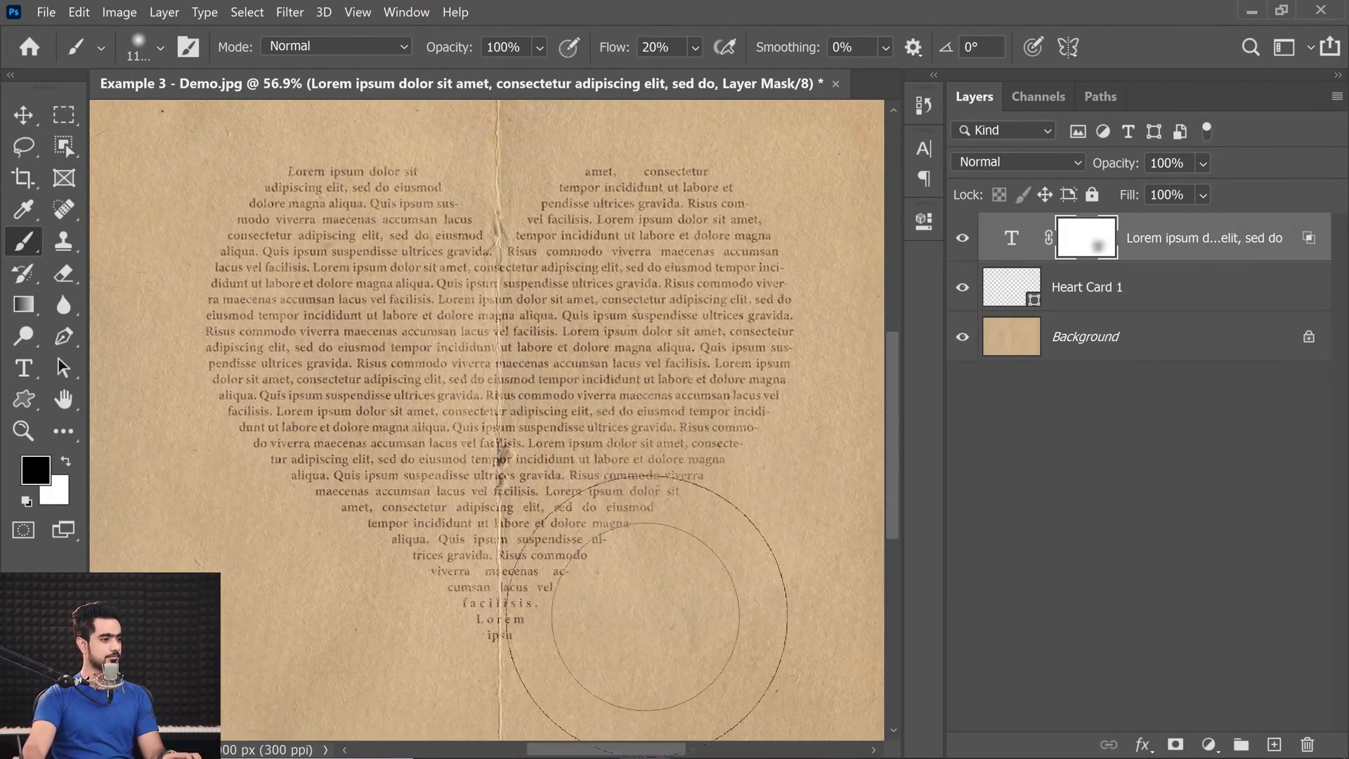
{"action": "key", "text": "ctrl+z"}
{"action": "left_click_drag", "start_coordinate": [315, 350], "coordinate": [385, 427]}
{"action": "left_click_drag", "start_coordinate": [339, 368], "coordinate": [376, 361]}
Fade the text along the paper's central crease by painting black on the mask with a small soft brush of about 134 px.
{"action": "mouse_move", "coordinate": [612, 439]}
{"action": "left_mouse_down"}
{"action": "mouse_move", "coordinate": [429, 408]}
{"action": "mouse_move", "coordinate": [347, 458]}
{"action": "mouse_move", "coordinate": [194, 455]}
{"action": "left_mouse_up"}
{"action": "left_click_drag", "start_coordinate": [402, 284], "coordinate": [384, 272]}
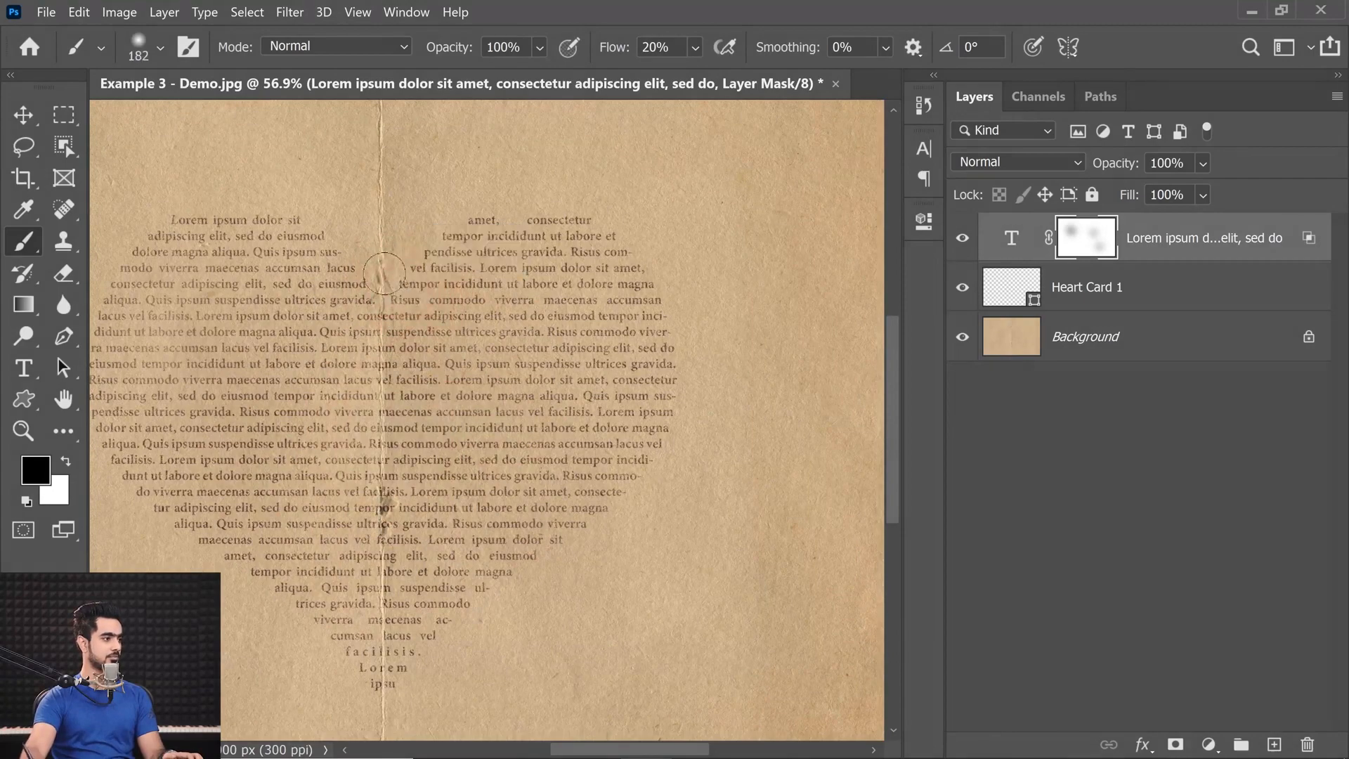
{"action": "left_click_drag", "start_coordinate": [402, 425], "coordinate": [386, 427]}
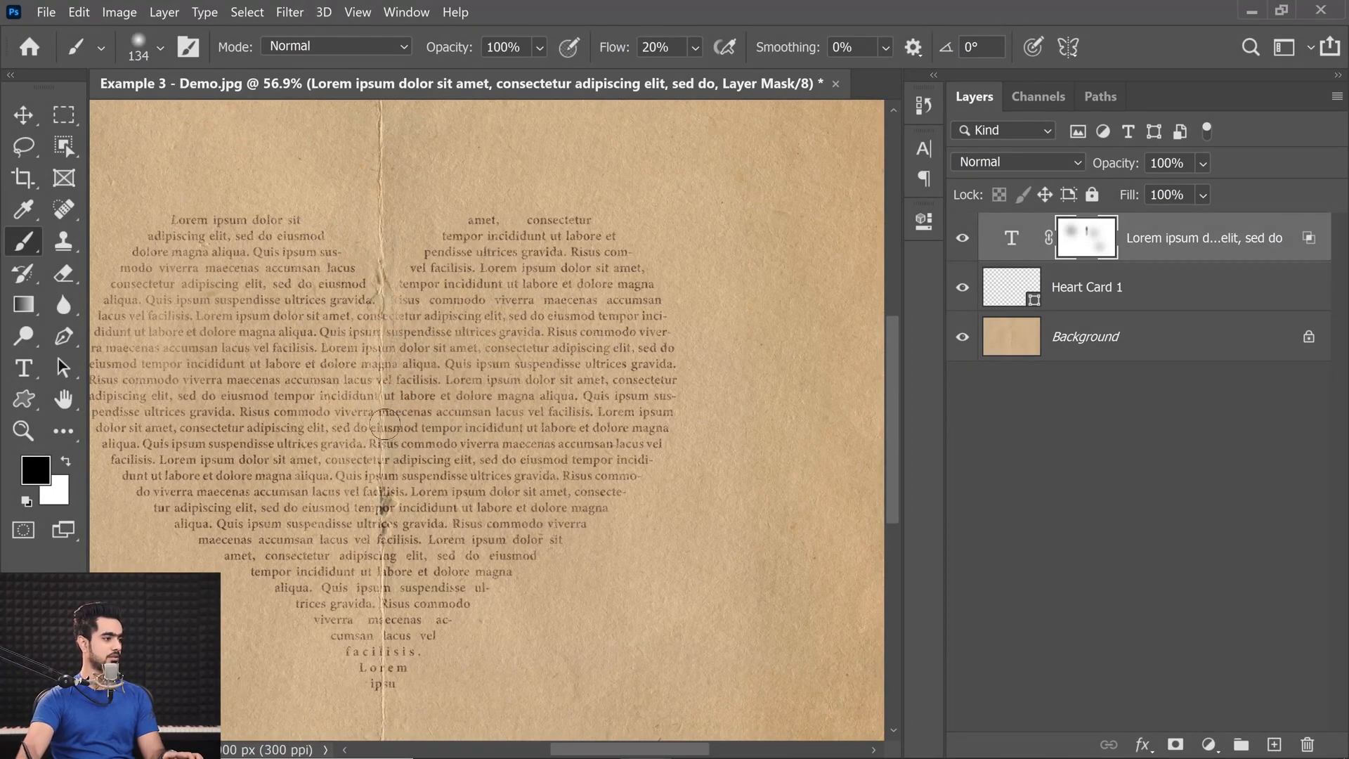
{"action": "left_click", "coordinate": [391, 501]}
{"action": "left_click_drag", "start_coordinate": [399, 503], "coordinate": [410, 395]}
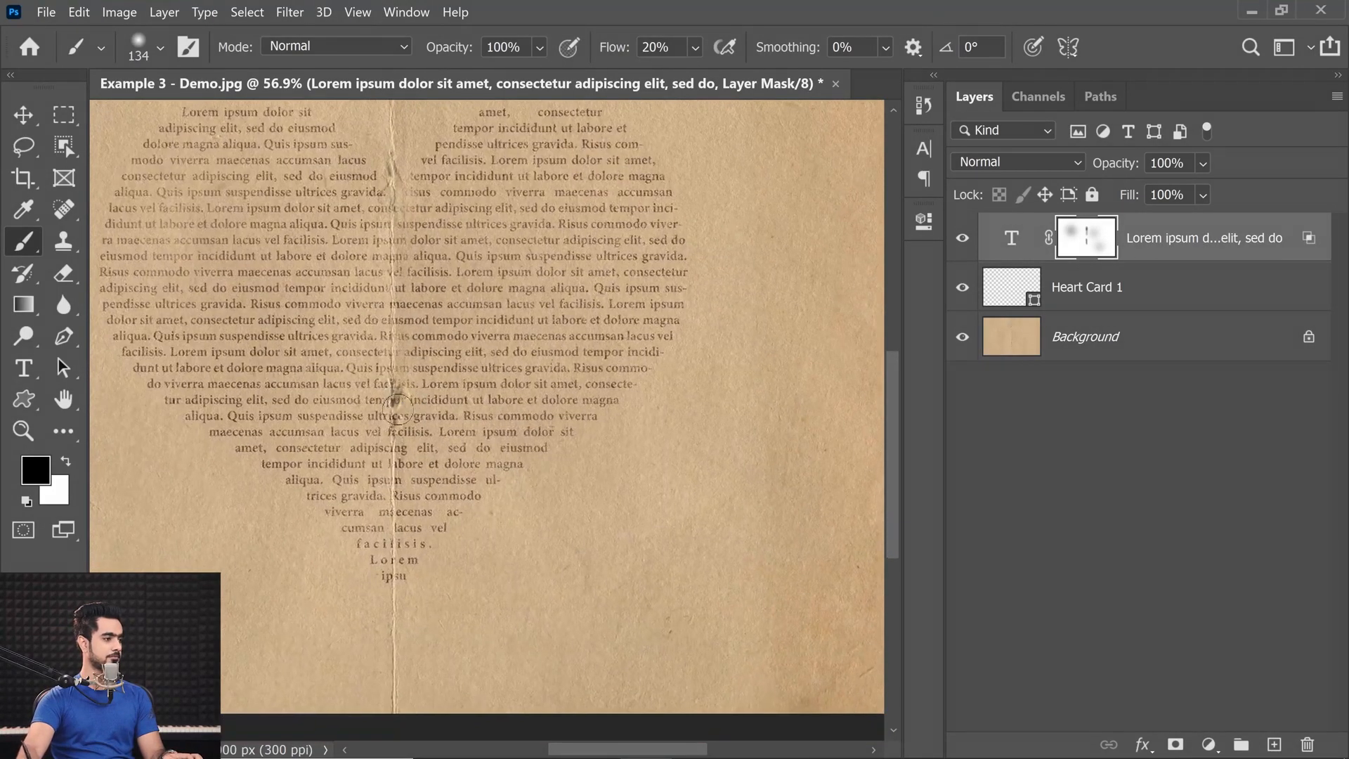
{"action": "left_click_drag", "start_coordinate": [396, 454], "coordinate": [427, 542]}
Fade text in the heart's upper-right and lower-left areas by painting black on the mask with an enlarged soft brush.
{"action": "scroll", "coordinate": [461, 499], "scroll_direction": "down", "scroll_amount": 5}
{"action": "left_click_drag", "start_coordinate": [467, 437], "coordinate": [542, 428]}
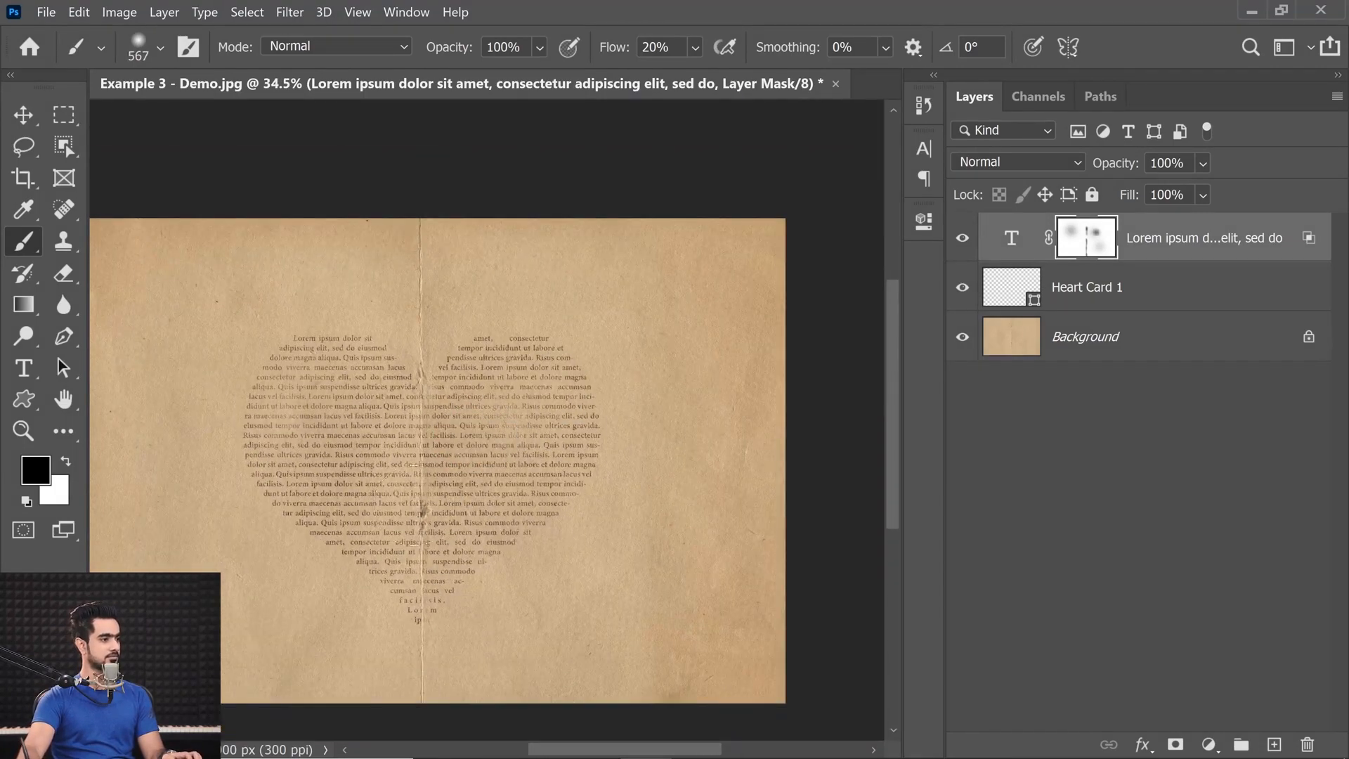
{"action": "left_click_drag", "start_coordinate": [278, 547], "coordinate": [393, 562]}
{"action": "left_click", "coordinate": [324, 555]}
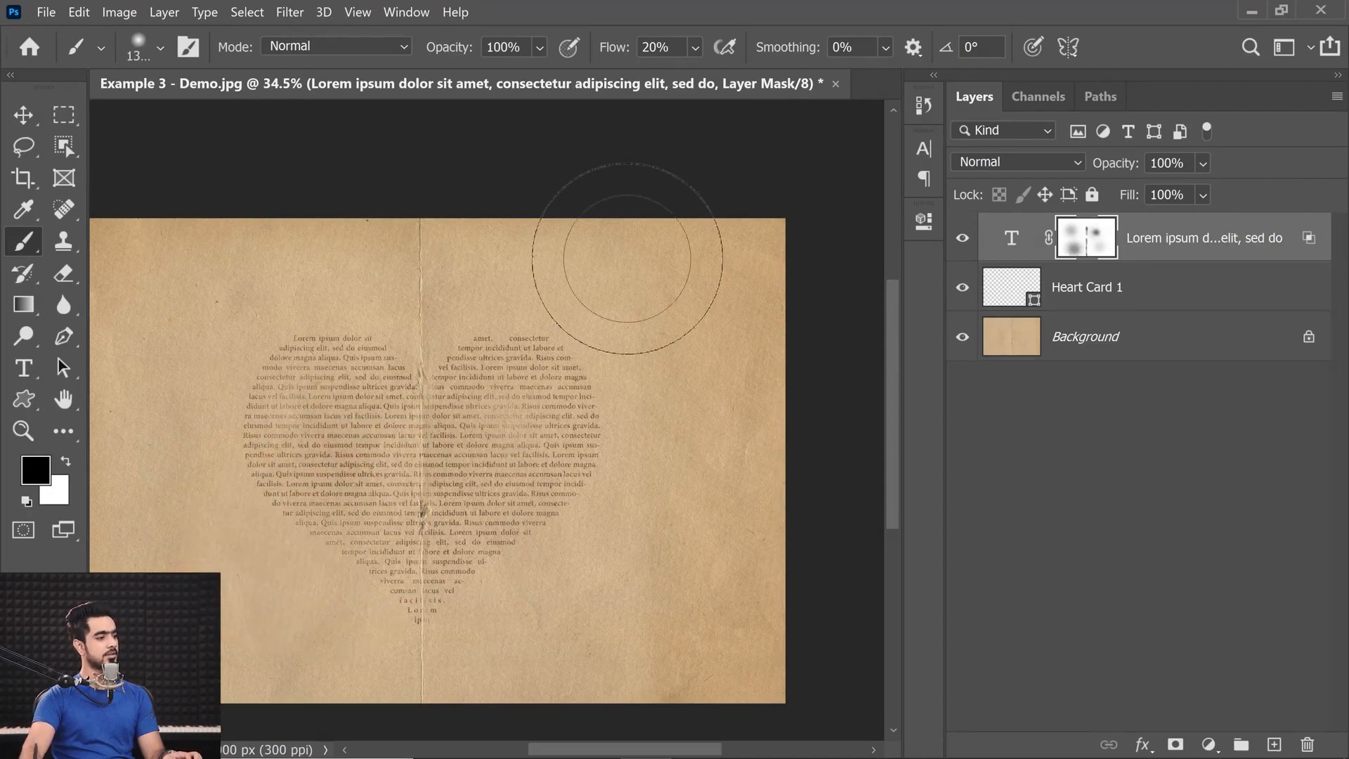
Find the Watercolor Splatters (675 pixels) brush set and hide the stroke previews in the brush list.
{"action": "key", "text": "ctrl+0"}
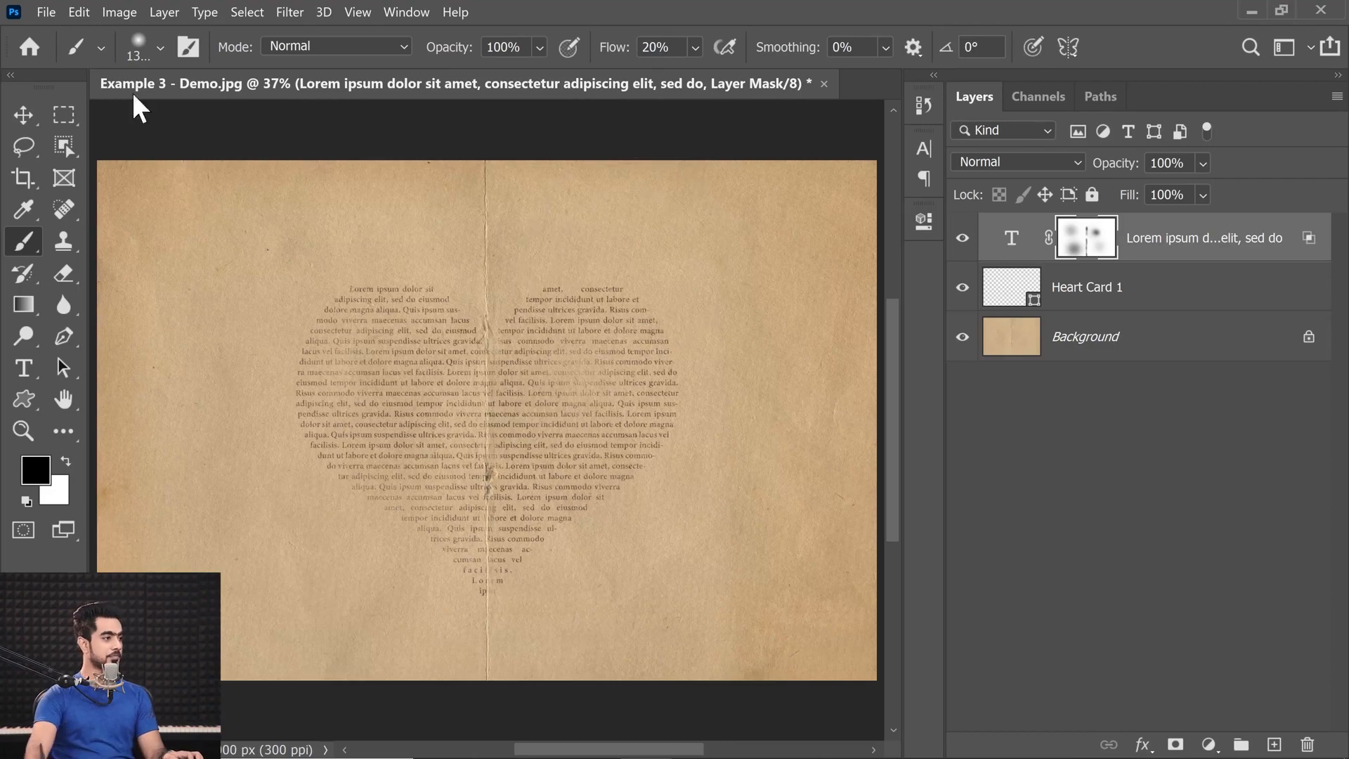
{"action": "left_click", "coordinate": [139, 49]}
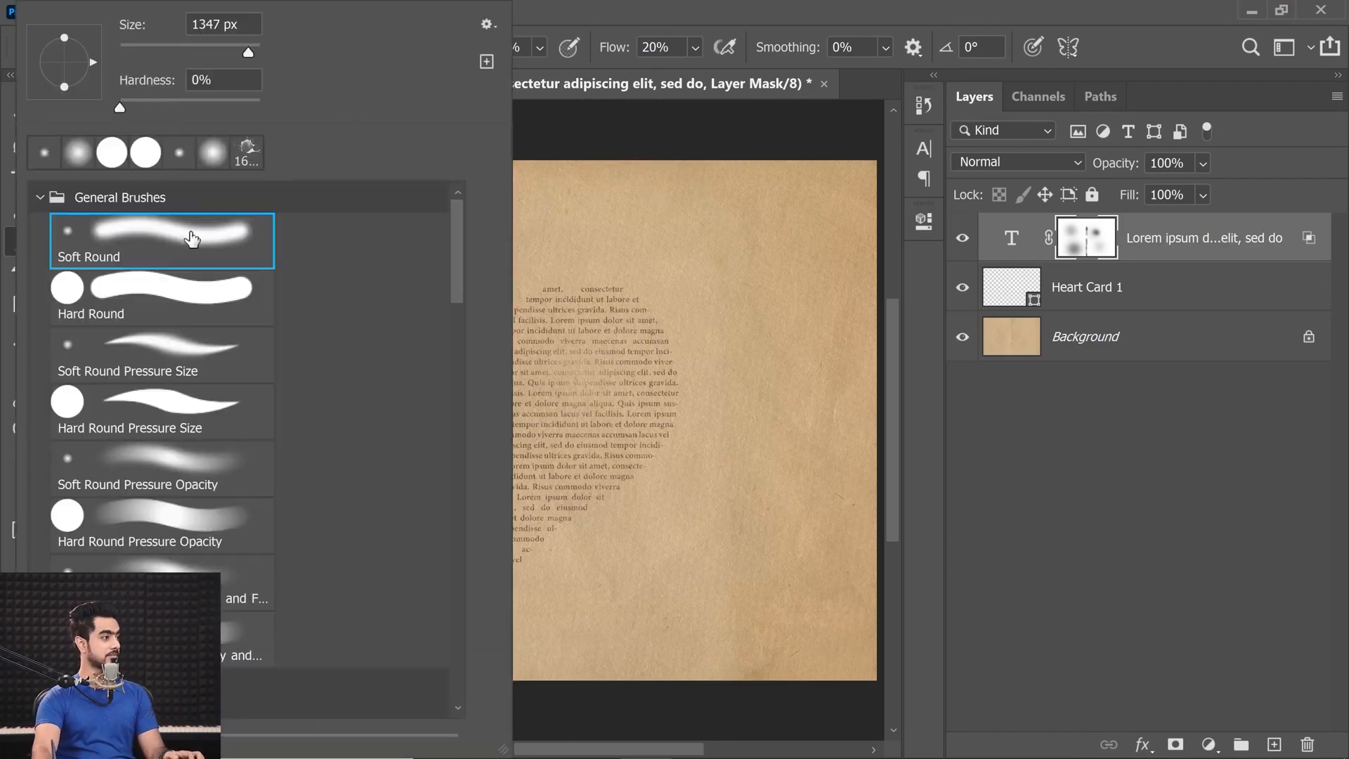
{"action": "left_click", "coordinate": [37, 198]}
{"action": "left_click", "coordinate": [36, 291]}
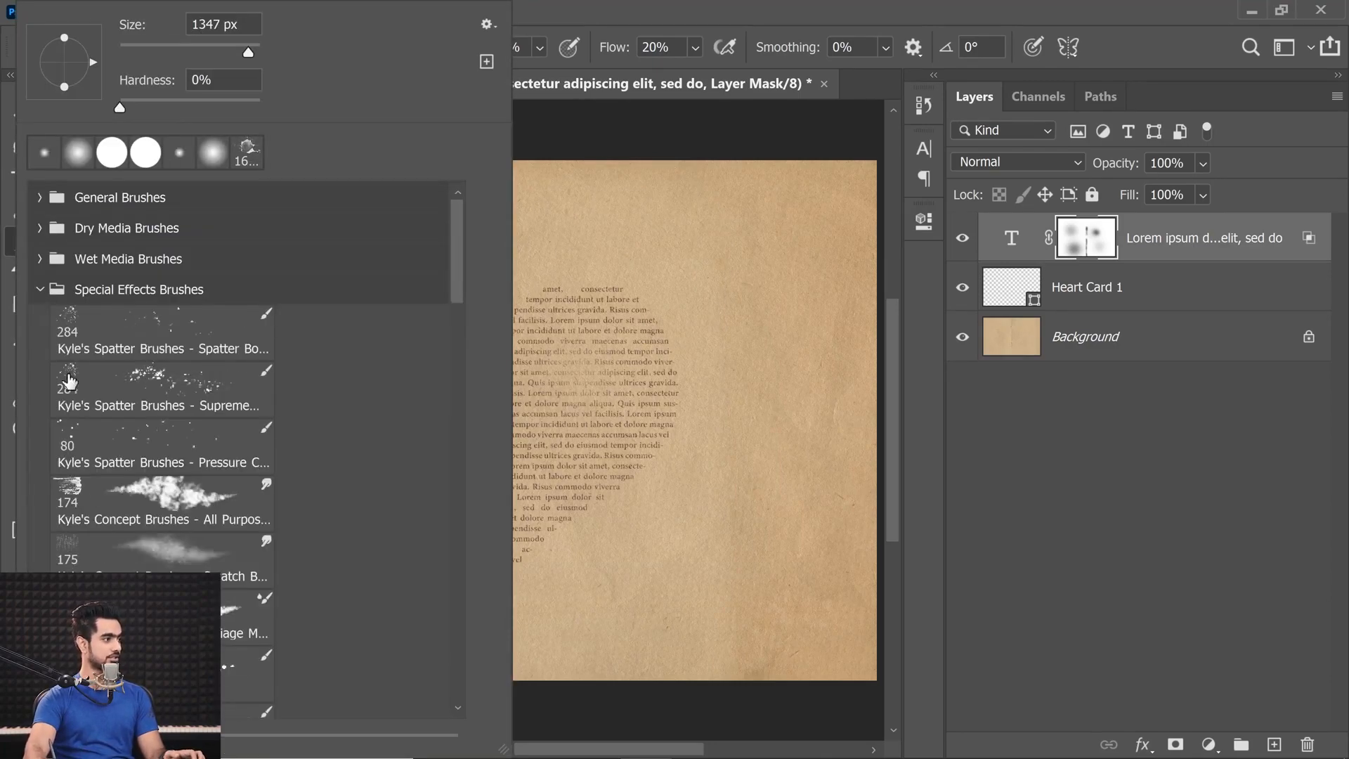
{"action": "left_click", "coordinate": [37, 288]}
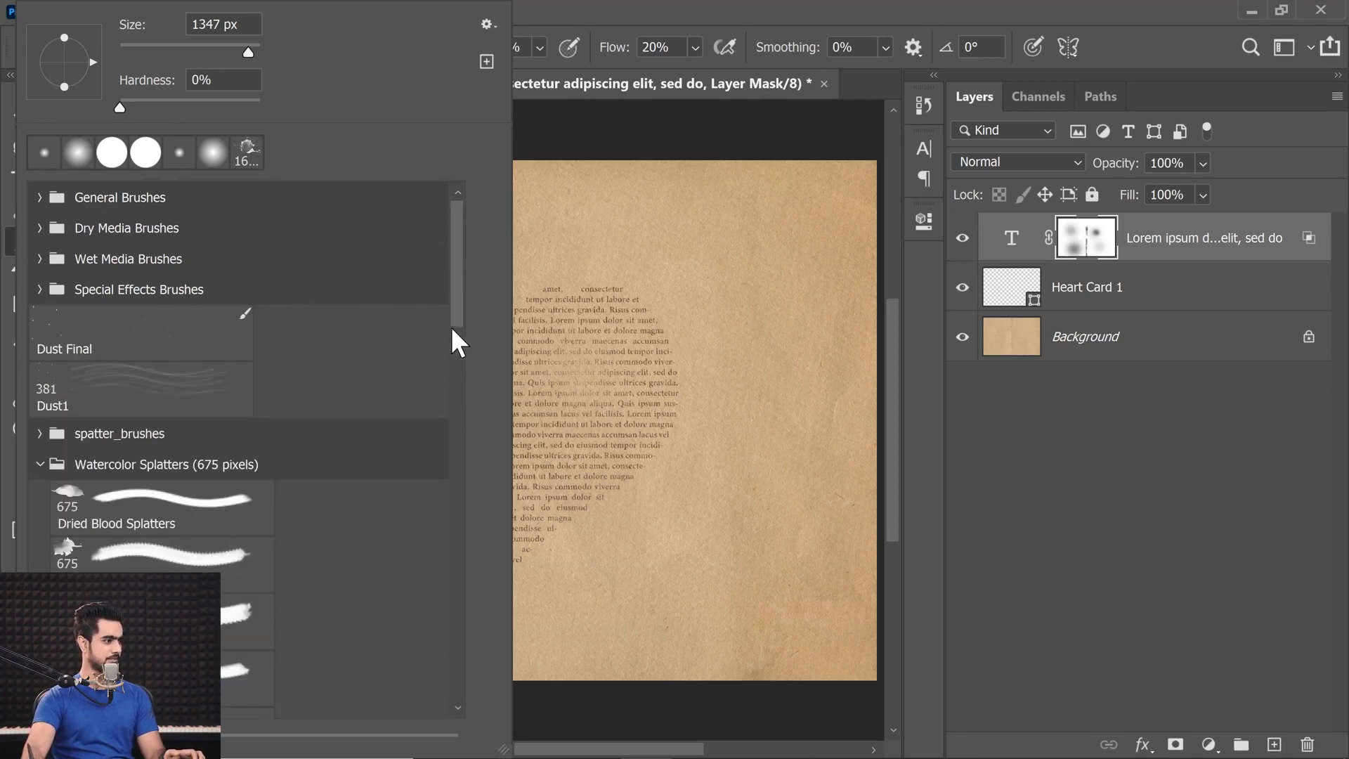
{"action": "scroll", "coordinate": [453, 318], "scroll_direction": "down", "scroll_amount": 5}
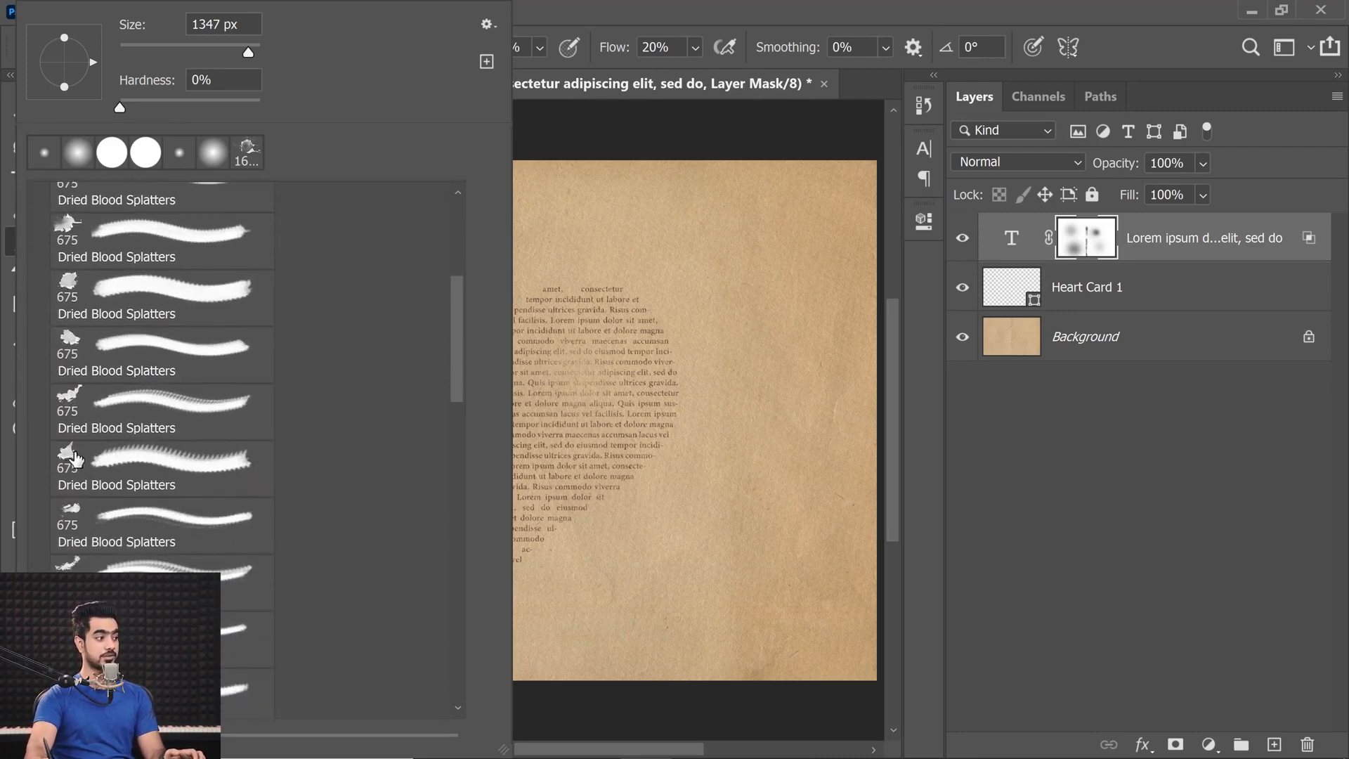
{"action": "left_click", "coordinate": [487, 26]}
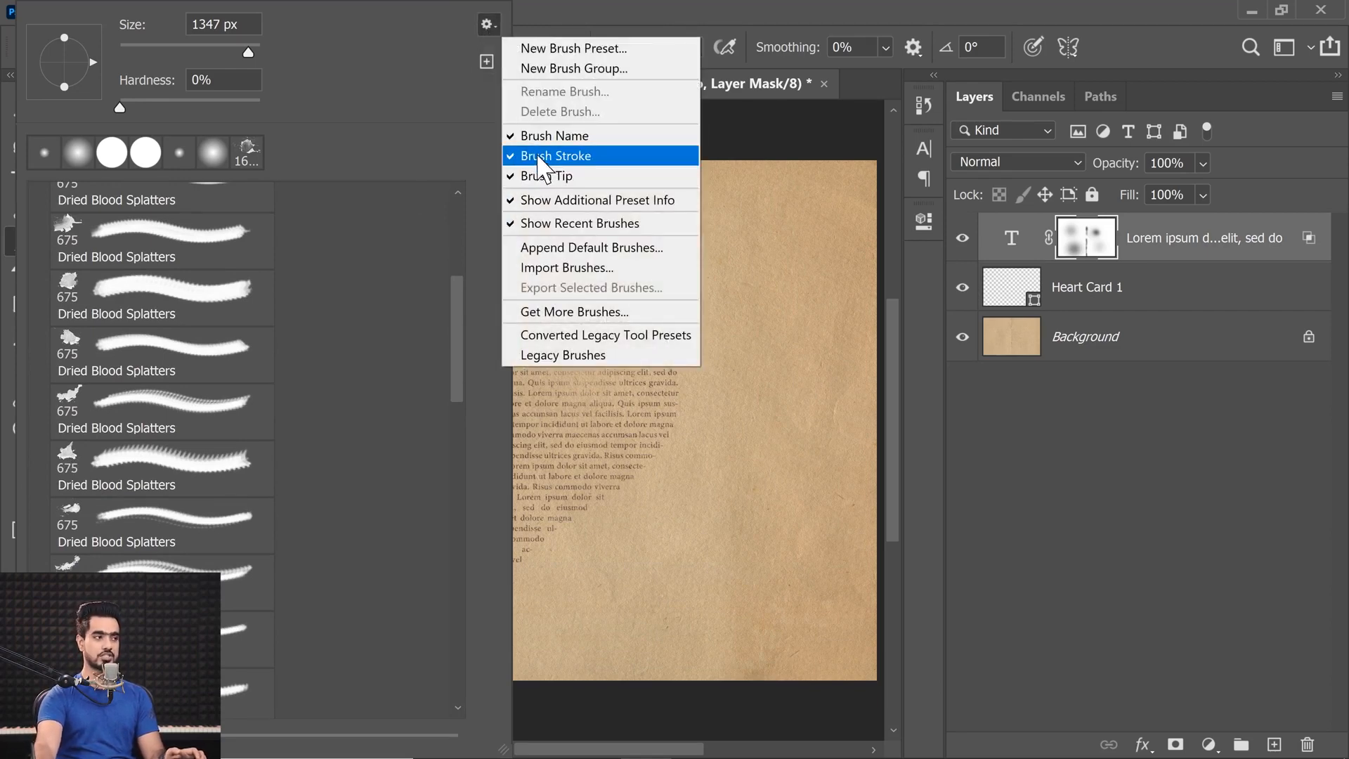
{"action": "left_click", "coordinate": [514, 162]}
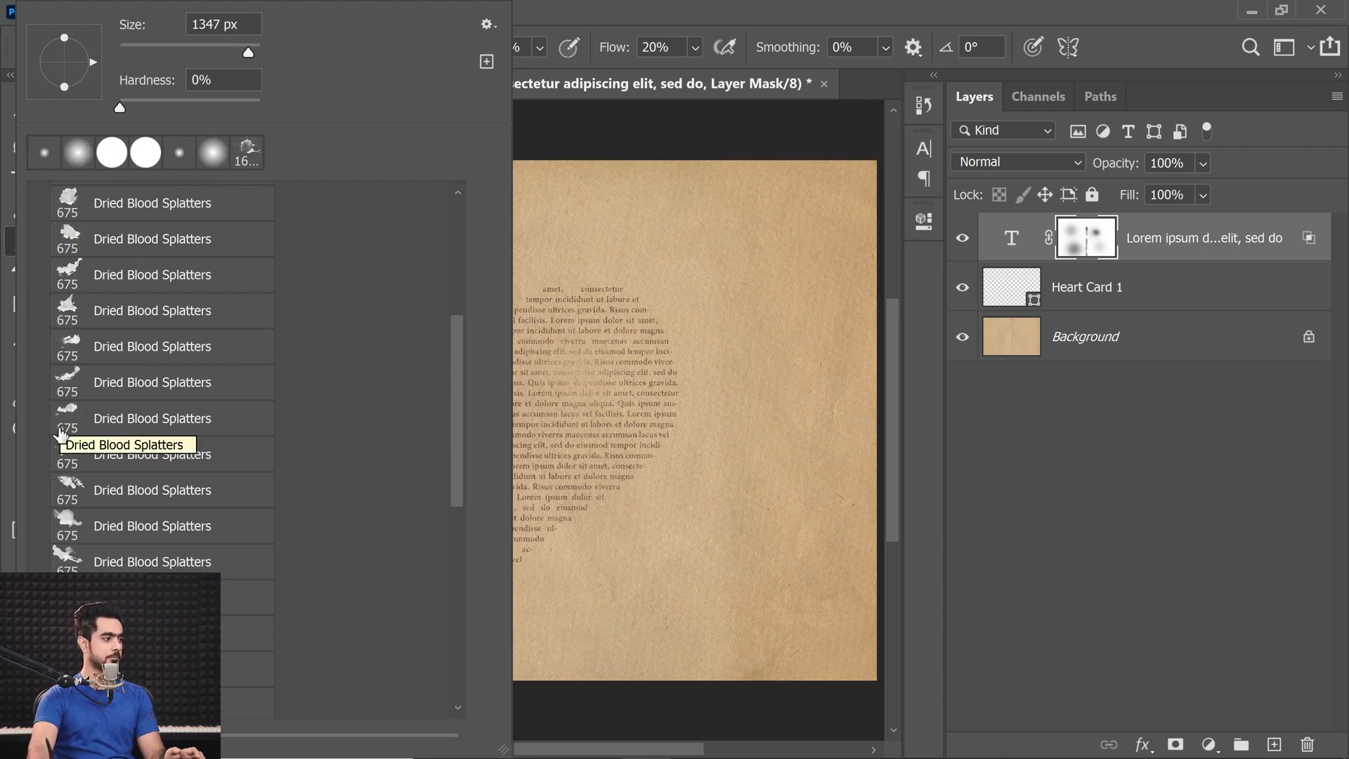
Stamp an enlarged Dried Blood Splatters brush in black at 50% flow on the text layer's mask over the heart's lower-right edge.
{"action": "left_click", "coordinate": [67, 520]}
{"action": "left_click", "coordinate": [1047, 535]}
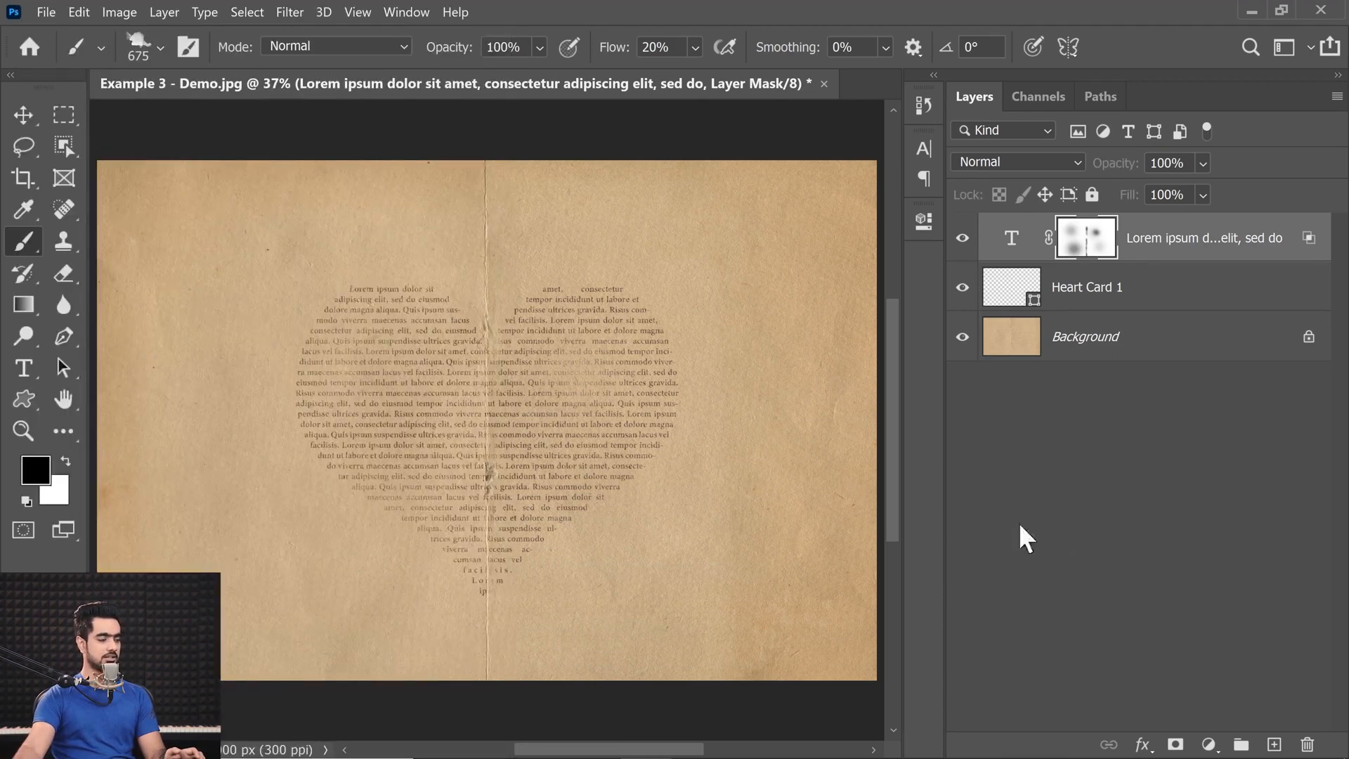
{"action": "left_click", "coordinate": [1087, 239]}
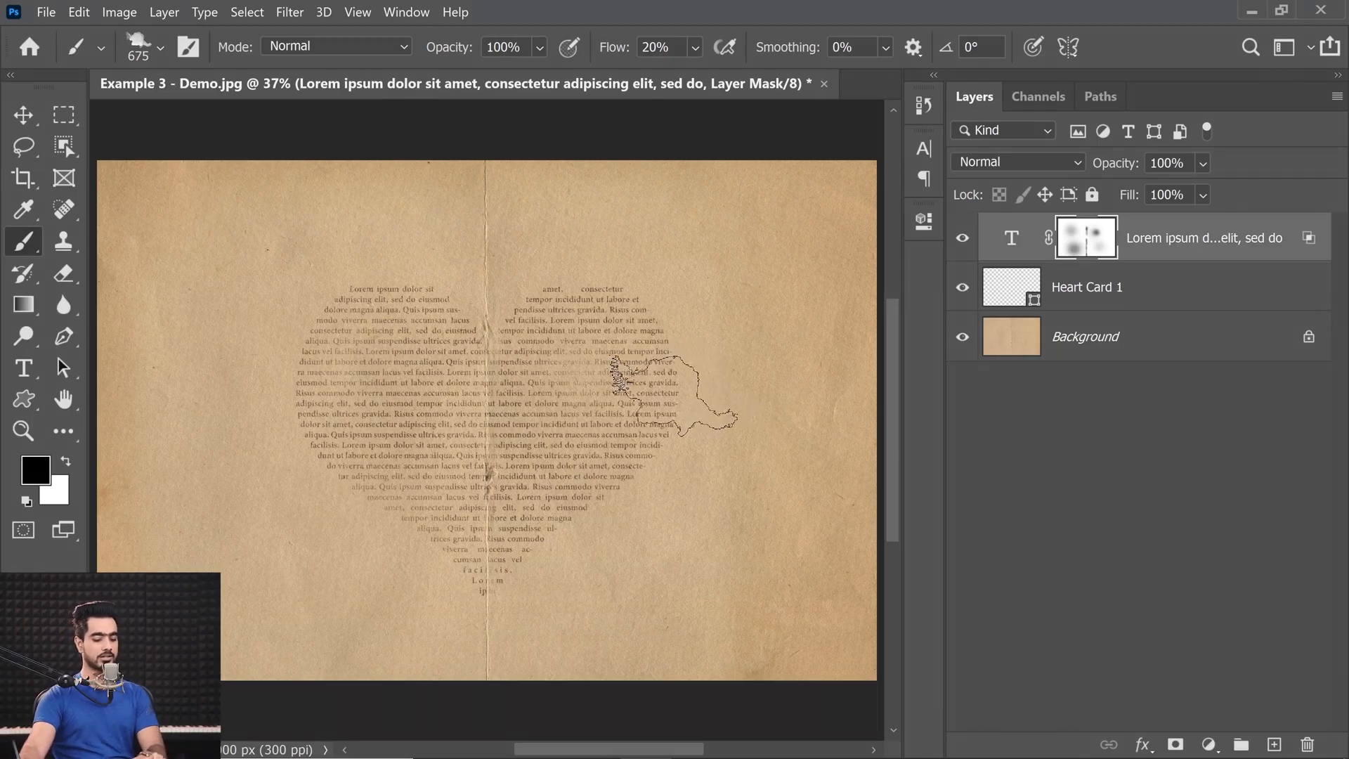
{"action": "key", "text": "]"}
{"action": "key", "text": "]"}
{"action": "key", "text": "]"}
{"action": "key", "text": "]"}
{"action": "key", "text": "]"}
{"action": "key", "text": "]"}
{"action": "key", "text": "]"}
{"action": "key", "text": "]"}
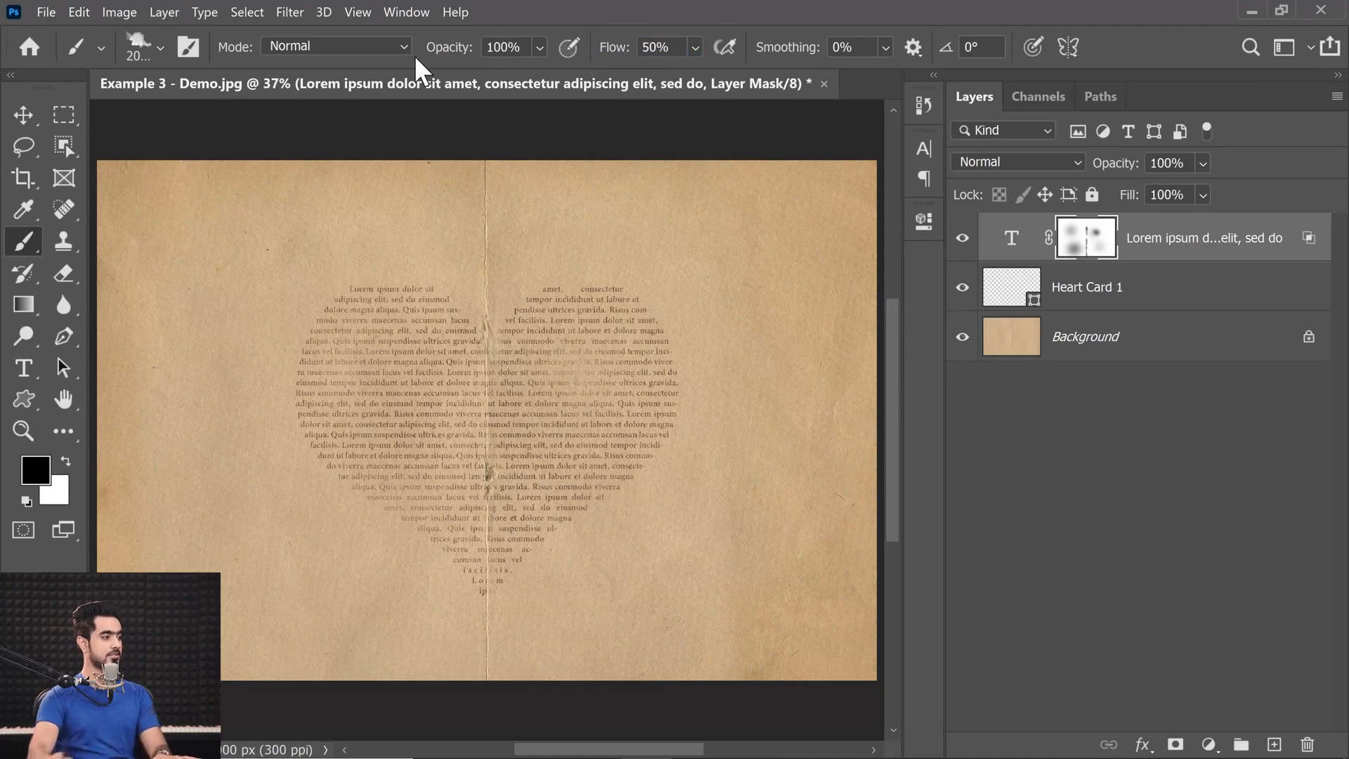
{"action": "left_click", "coordinate": [639, 523]}
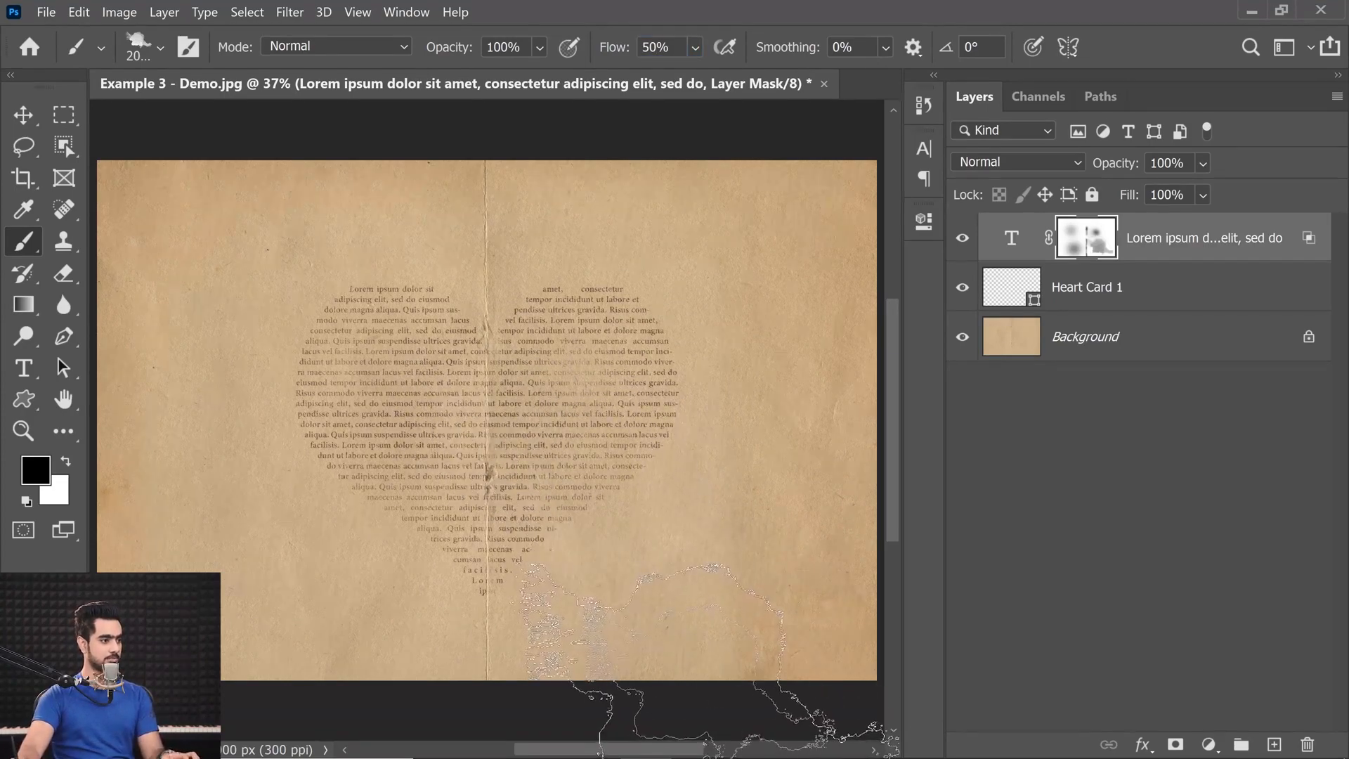
{"action": "left_click_drag", "start_coordinate": [627, 541], "coordinate": [652, 544]}
Choose a different 675 px Dried Blood Splatters brush and enlarge it for the lower-left part of the heart.
{"action": "left_click_drag", "start_coordinate": [461, 426], "coordinate": [591, 472]}
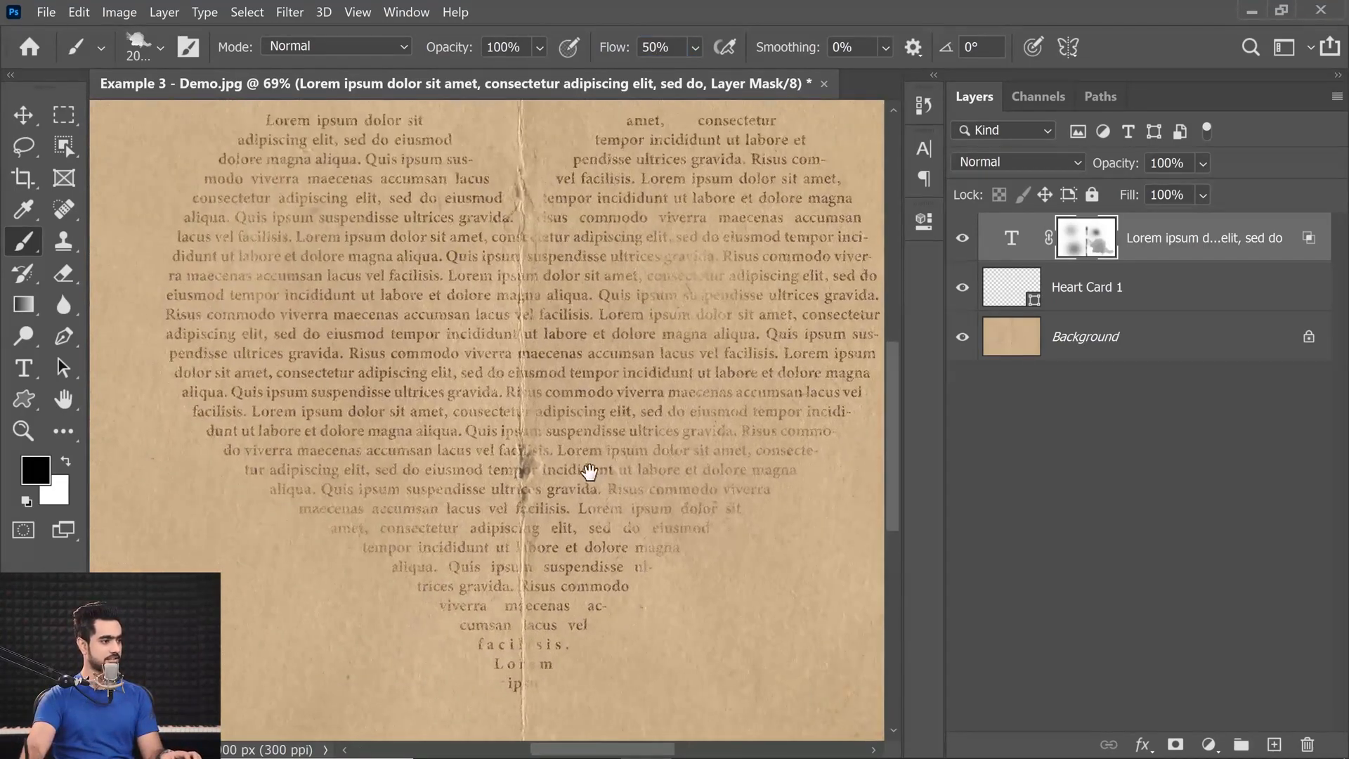
{"action": "mouse_move", "coordinate": [322, 437]}
{"action": "left_mouse_down"}
{"action": "mouse_move", "coordinate": [420, 465]}
{"action": "mouse_move", "coordinate": [453, 448]}
{"action": "mouse_move", "coordinate": [441, 521]}
{"action": "left_mouse_up"}
{"action": "left_click", "coordinate": [160, 48]}
{"action": "left_click", "coordinate": [175, 643]}
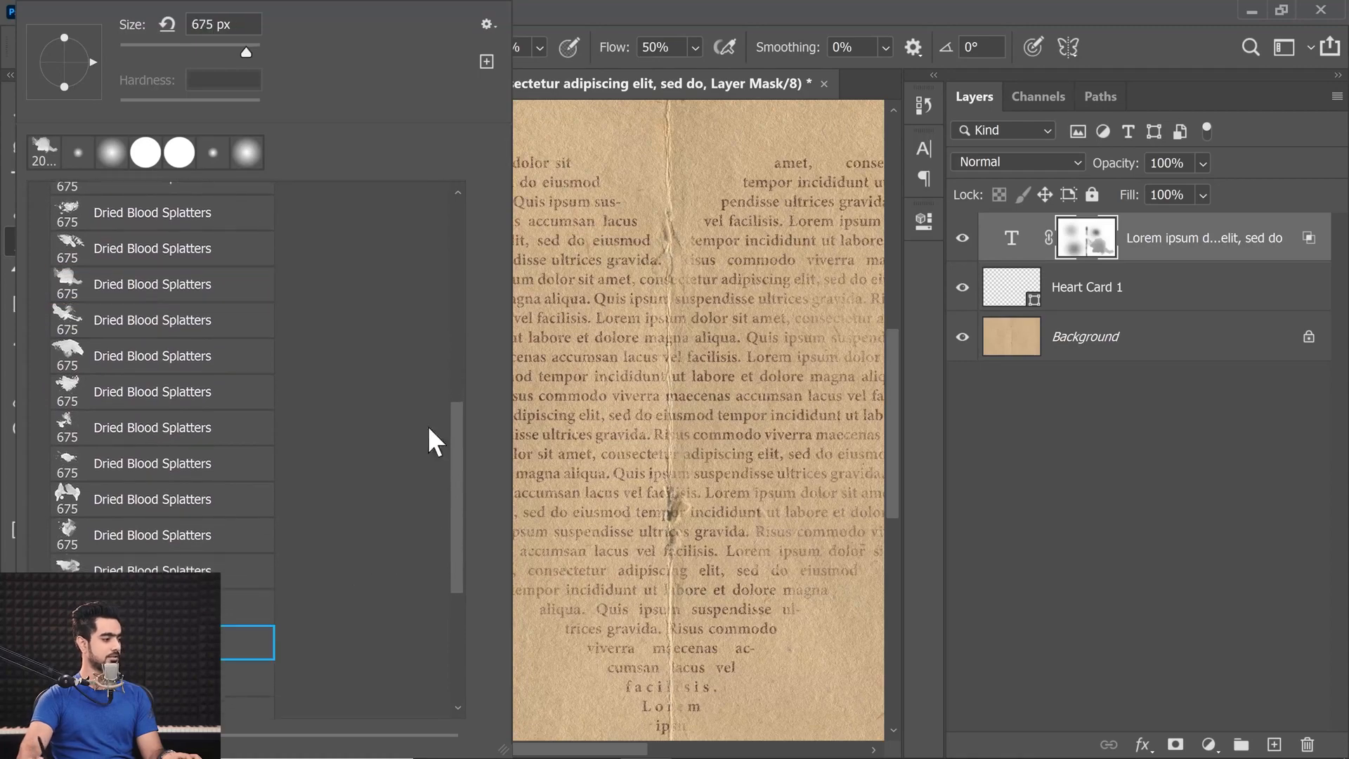
{"action": "left_click", "coordinate": [652, 329]}
{"action": "mouse_move", "coordinate": [663, 334]}
{"action": "left_mouse_down"}
{"action": "mouse_move", "coordinate": [643, 336]}
{"action": "mouse_move", "coordinate": [661, 337]}
{"action": "left_mouse_up"}
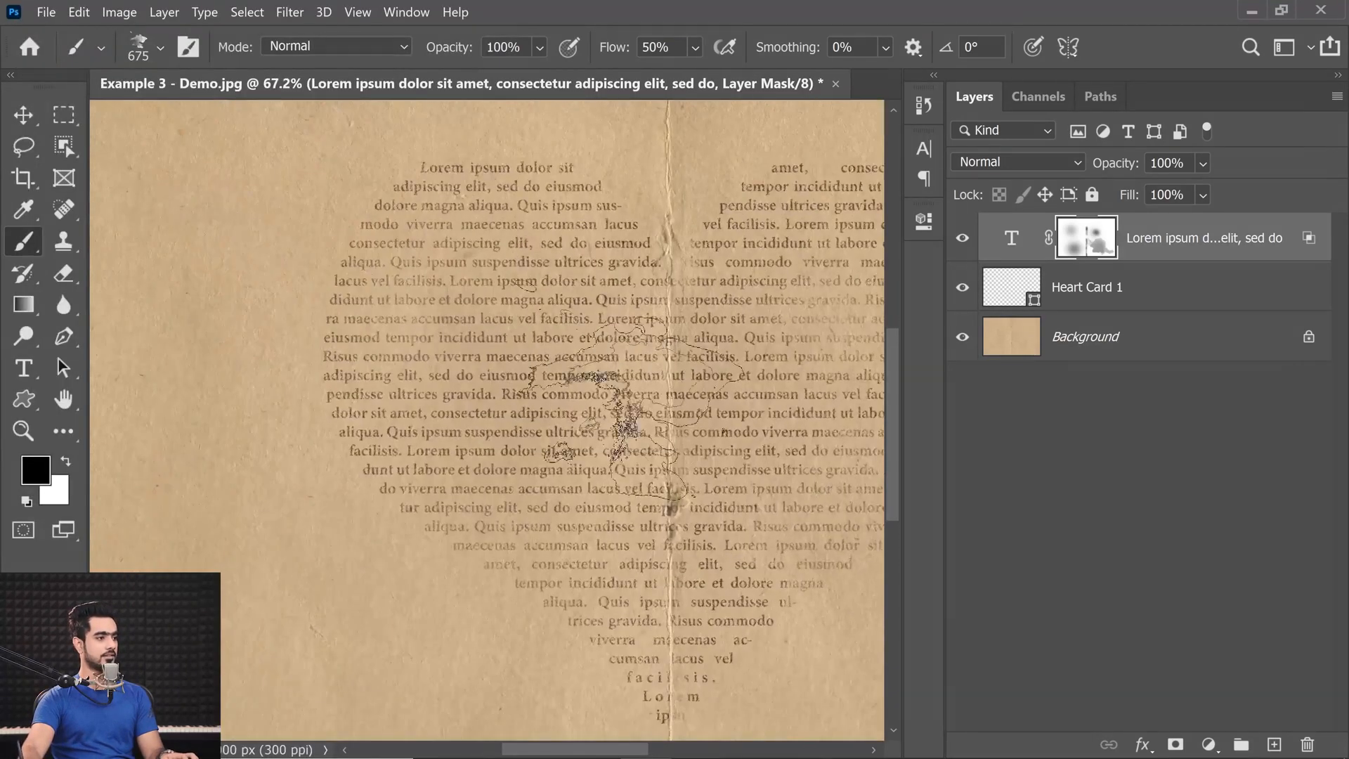
{"action": "key", "text": "bracketright"}
{"action": "key", "text": "bracketright"}
{"action": "key", "text": "bracketright"}
{"action": "key", "text": "bracketright"}
{"action": "key", "text": "bracketright"}
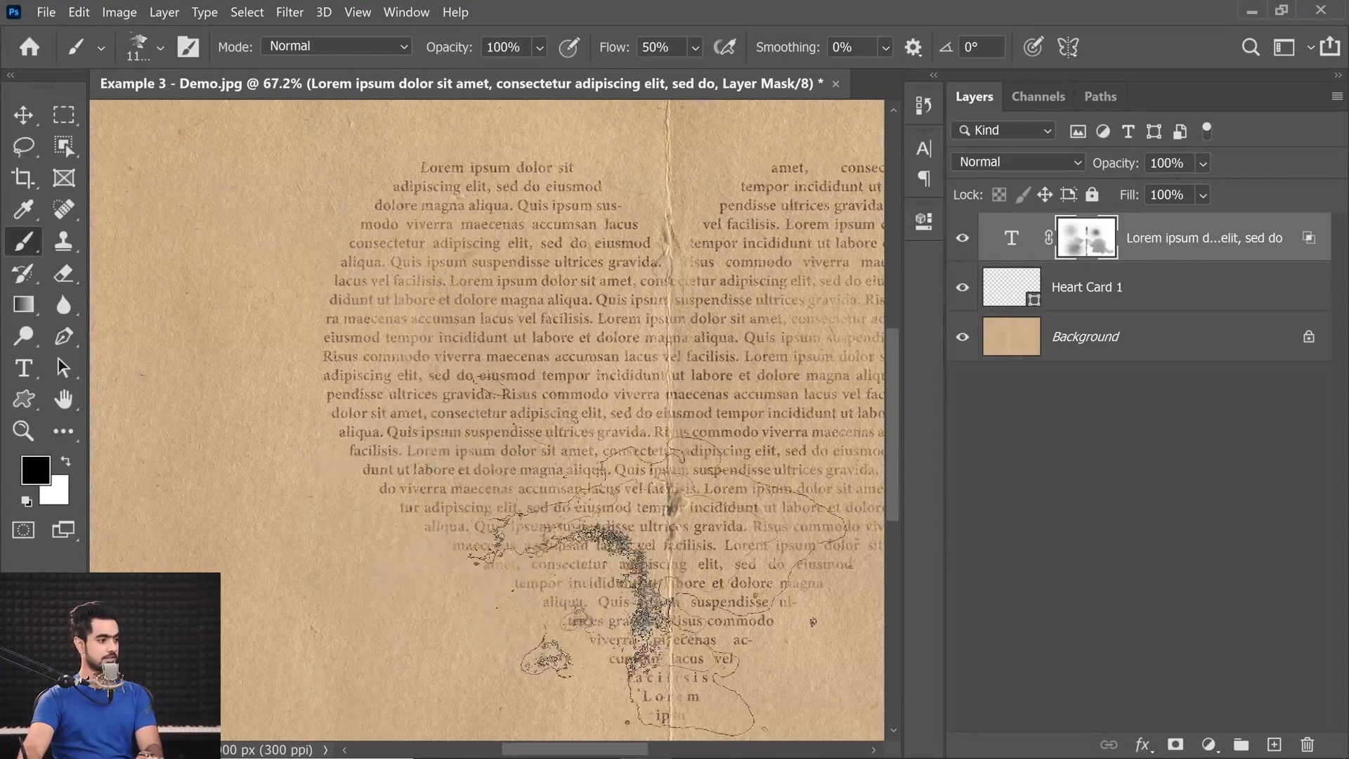
Stamp the enlarged splatter in black on the mask over the heart's lower-left text.
{"action": "left_click_drag", "start_coordinate": [695, 421], "coordinate": [609, 412]}
{"action": "left_click", "coordinate": [485, 482]}
{"action": "left_click", "coordinate": [392, 526]}
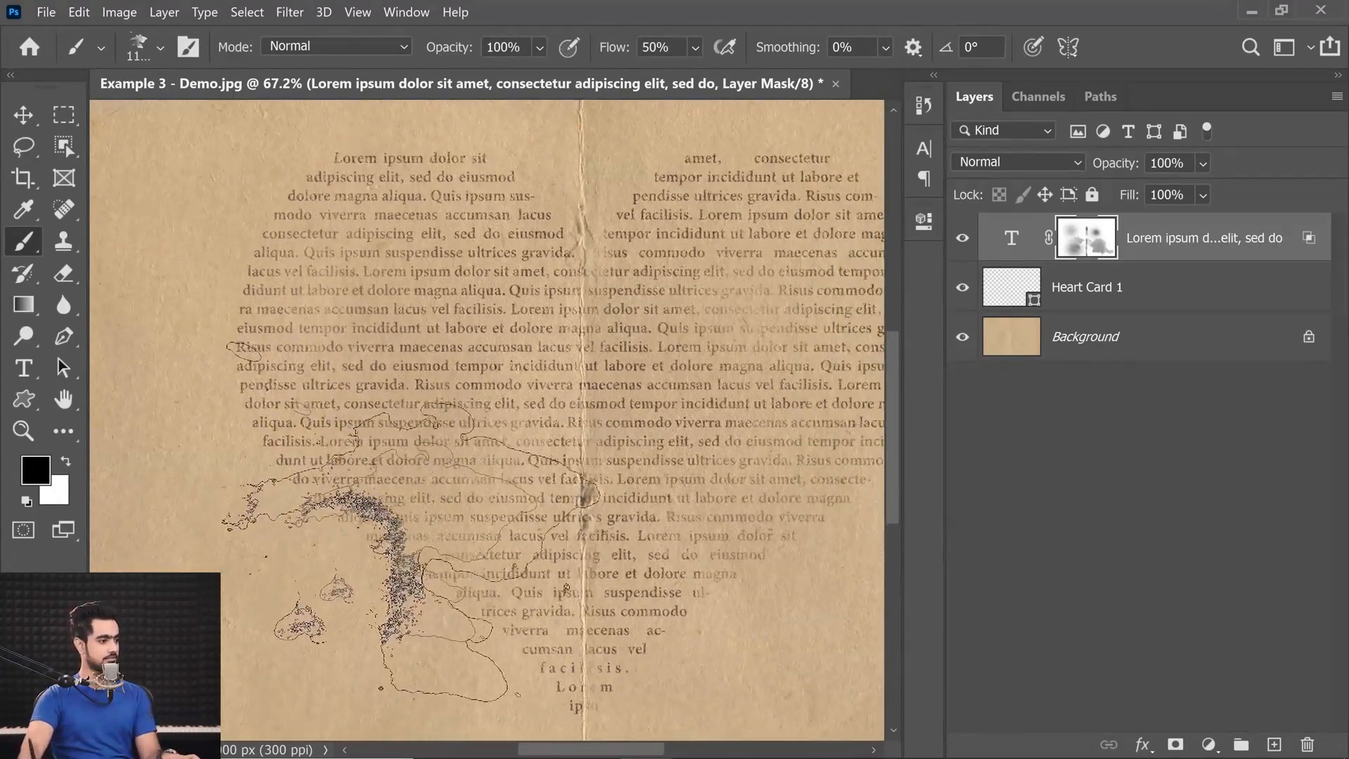
{"action": "key", "text": "ctrl+z"}
{"action": "key", "text": "ctrl+z"}
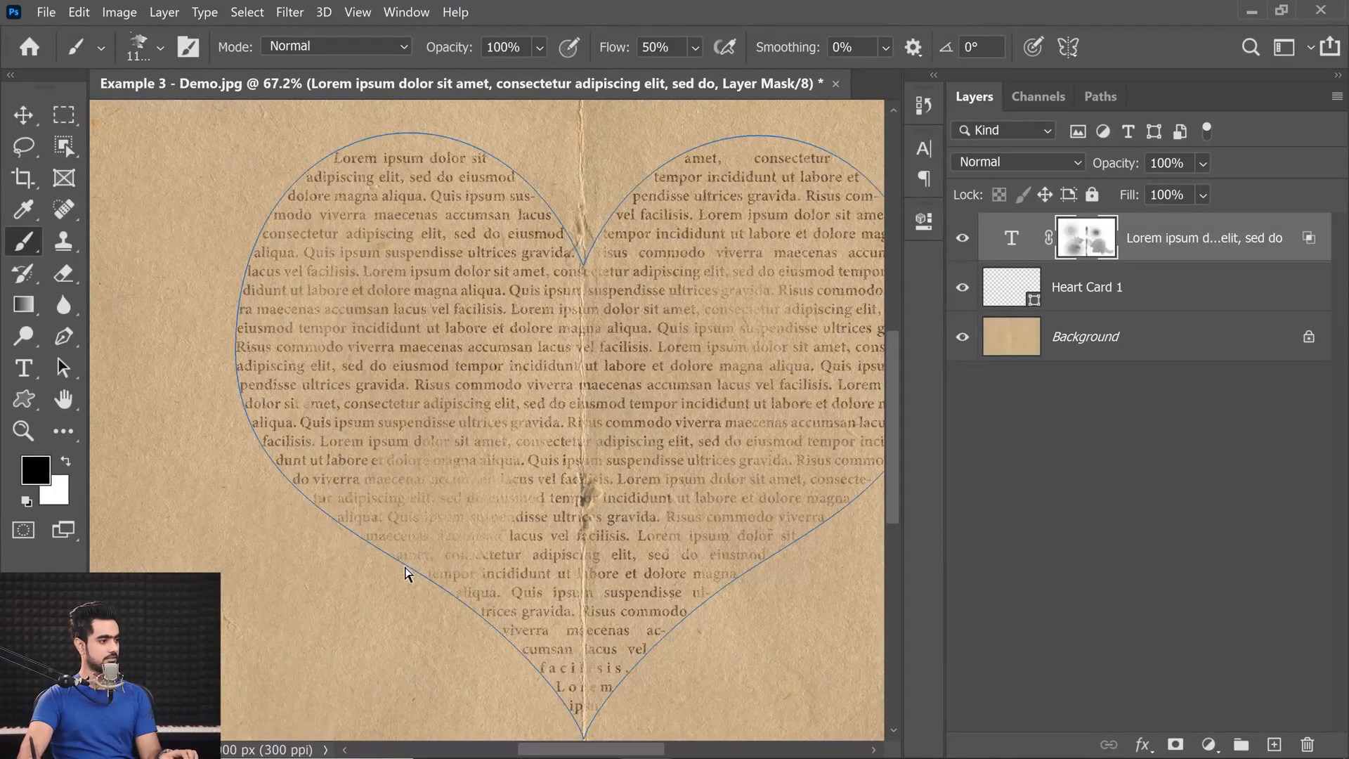
{"action": "key", "text": "ctrl+z"}
{"action": "key", "text": "ctrl+z"}
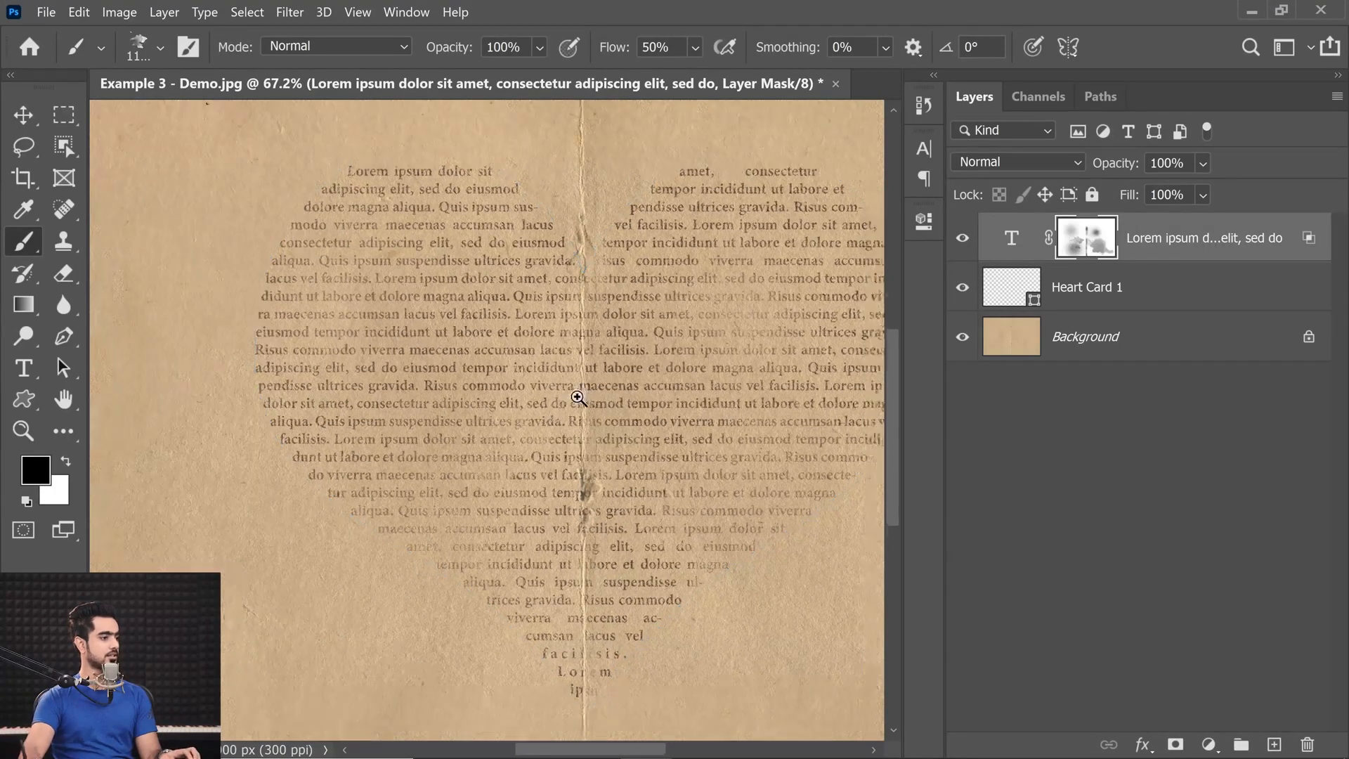
Choose another Dried Blood Splatters brush, enlarge it to nearly the heart's width or more, and stamp it on the text mask over the lower-left area.
{"action": "scroll", "coordinate": [581, 397], "scroll_direction": "down", "scroll_amount": 2}
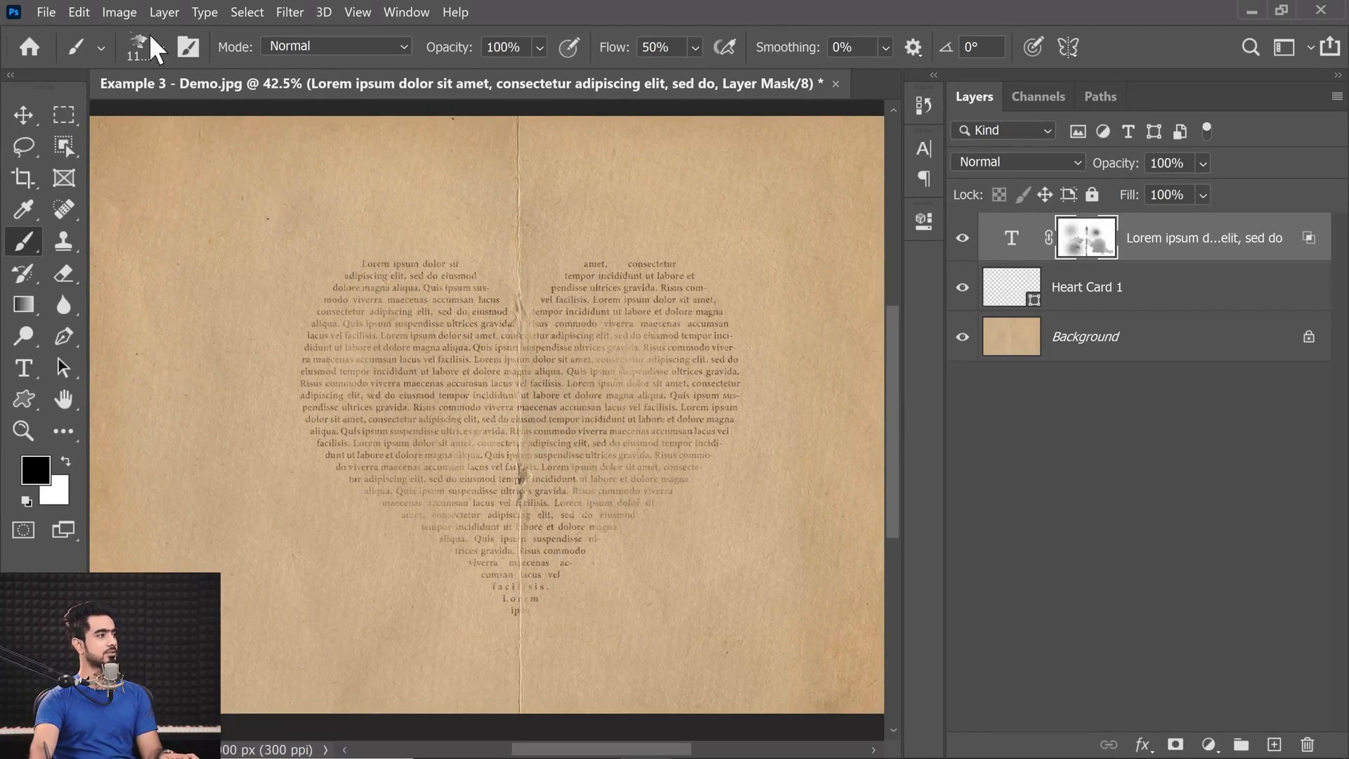
{"action": "left_click", "coordinate": [156, 42]}
{"action": "left_click_drag", "start_coordinate": [455, 538], "coordinate": [450, 590]}
{"action": "left_click", "coordinate": [149, 568]}
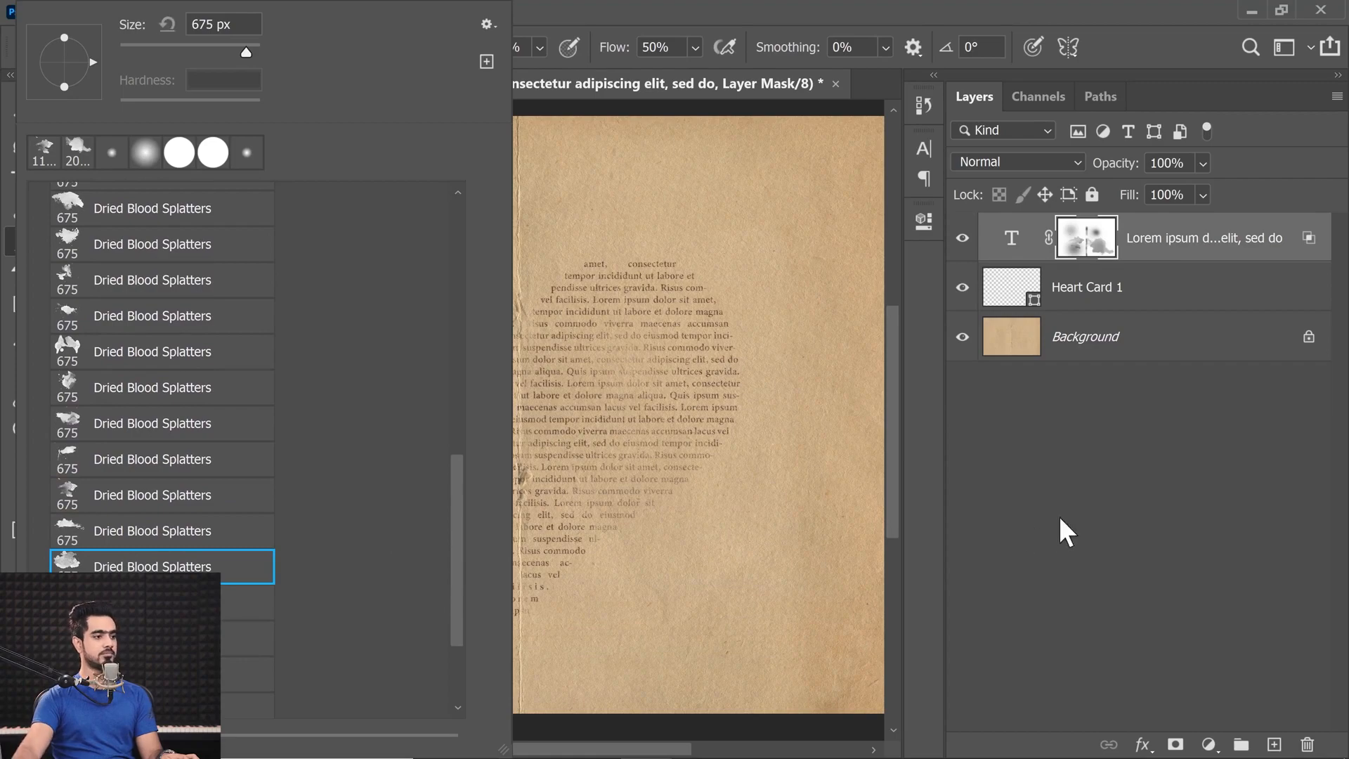
{"action": "left_click", "coordinate": [1052, 486]}
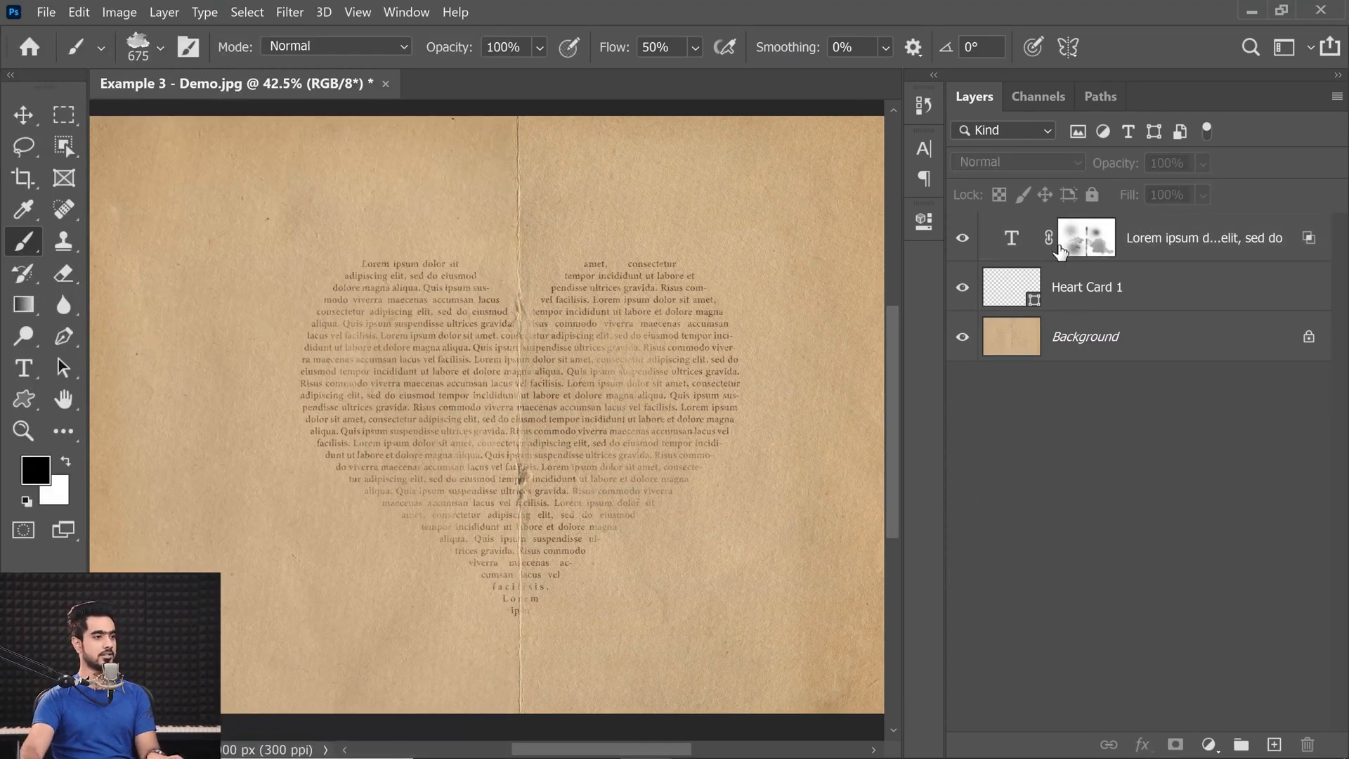
{"action": "left_click", "coordinate": [1082, 246]}
{"action": "key", "text": "bracketright"}
{"action": "key", "text": "bracketright"}
{"action": "key", "text": "bracketright"}
{"action": "key", "text": "bracketright"}
{"action": "key", "text": "bracketright"}
{"action": "key", "text": "bracketright"}
{"action": "key", "text": "bracketright"}
{"action": "key", "text": "bracketright"}
{"action": "key", "text": "bracketright"}
{"action": "key", "text": "bracketright"}
{"action": "key", "text": "bracketright"}
{"action": "key", "text": "bracketright"}
{"action": "key", "text": "bracketright"}
{"action": "key", "text": "bracketright"}
{"action": "key", "text": "bracketright"}
{"action": "key", "text": "bracketright"}
{"action": "key", "text": "bracketright"}
{"action": "key", "text": "bracketright"}
{"action": "key", "text": "bracketright"}
{"action": "key", "text": "bracketright"}
{"action": "key", "text": "bracketright"}
{"action": "key", "text": "bracketright"}
{"action": "left_click", "coordinate": [469, 508]}
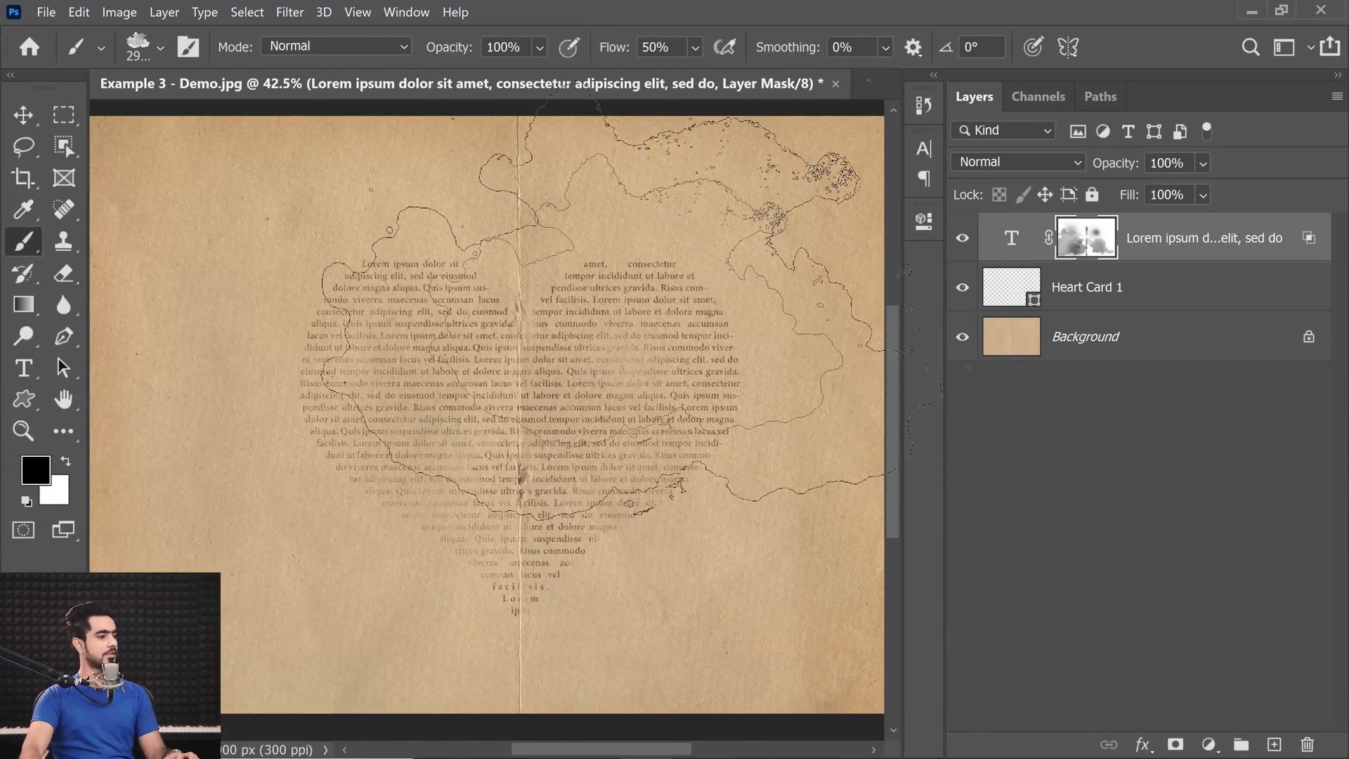
Switch to the Move tool and examine the faded heart text up close in several areas, along with the whole page.
{"action": "key", "text": "ctrl+0"}
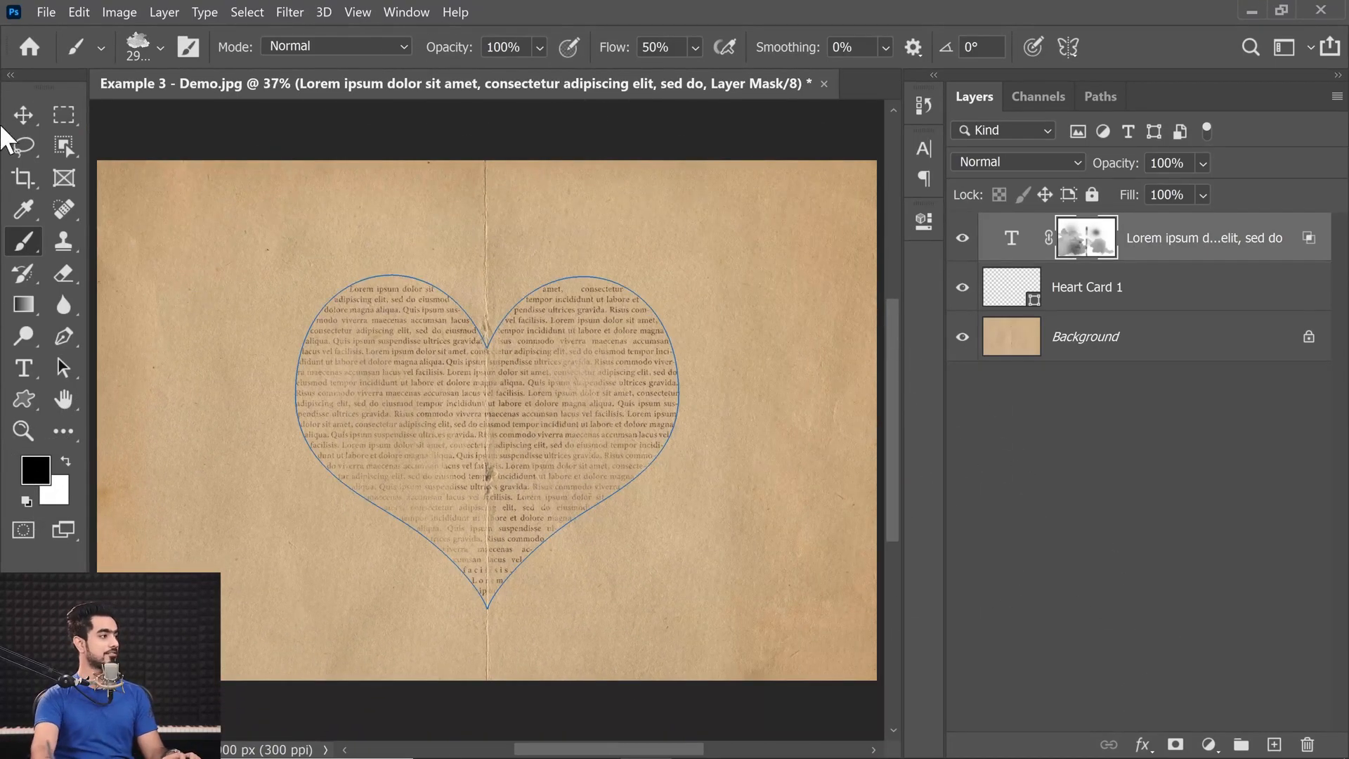
{"action": "left_click", "coordinate": [33, 119]}
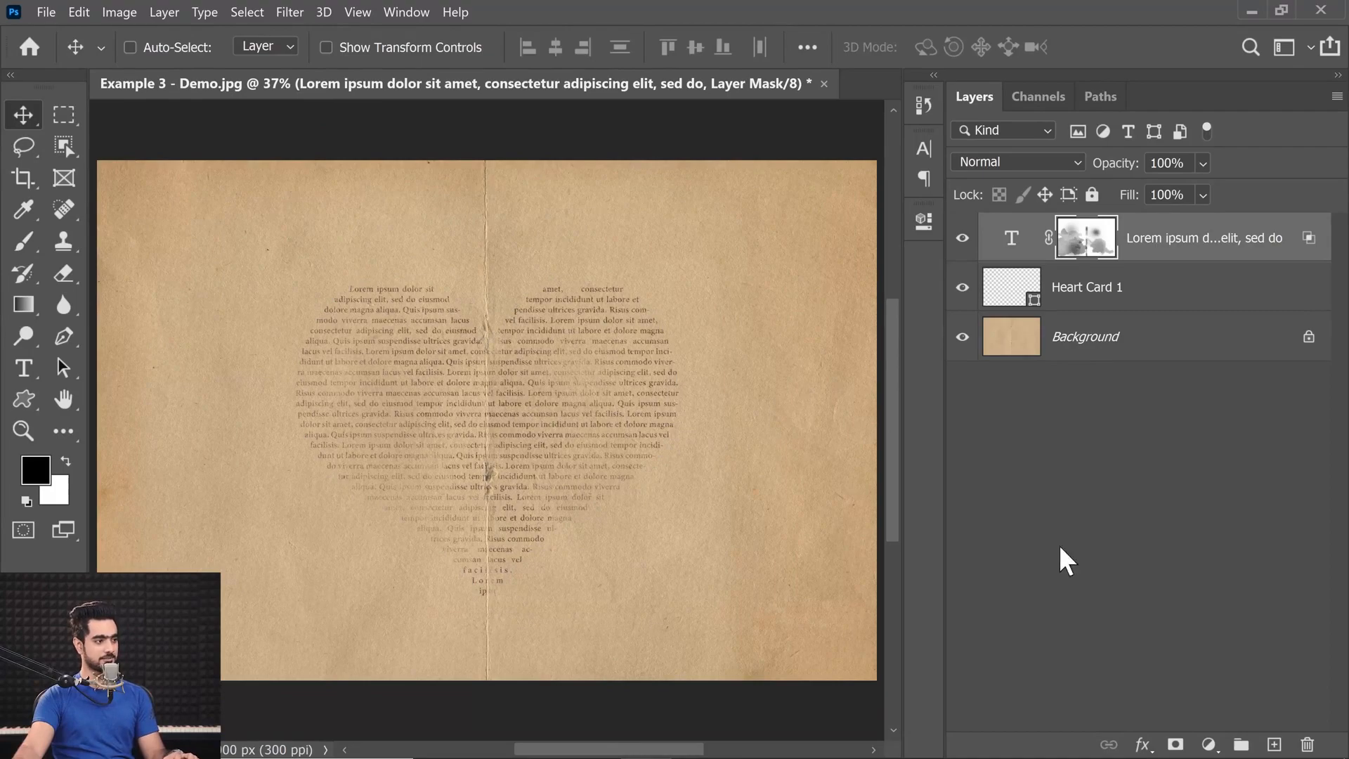
{"action": "mouse_move", "coordinate": [547, 430]}
{"action": "left_mouse_down"}
{"action": "mouse_move", "coordinate": [584, 421]}
{"action": "mouse_move", "coordinate": [572, 436]}
{"action": "left_mouse_up"}
{"action": "left_click_drag", "start_coordinate": [687, 487], "coordinate": [563, 274]}
{"action": "left_click_drag", "start_coordinate": [316, 422], "coordinate": [773, 503]}
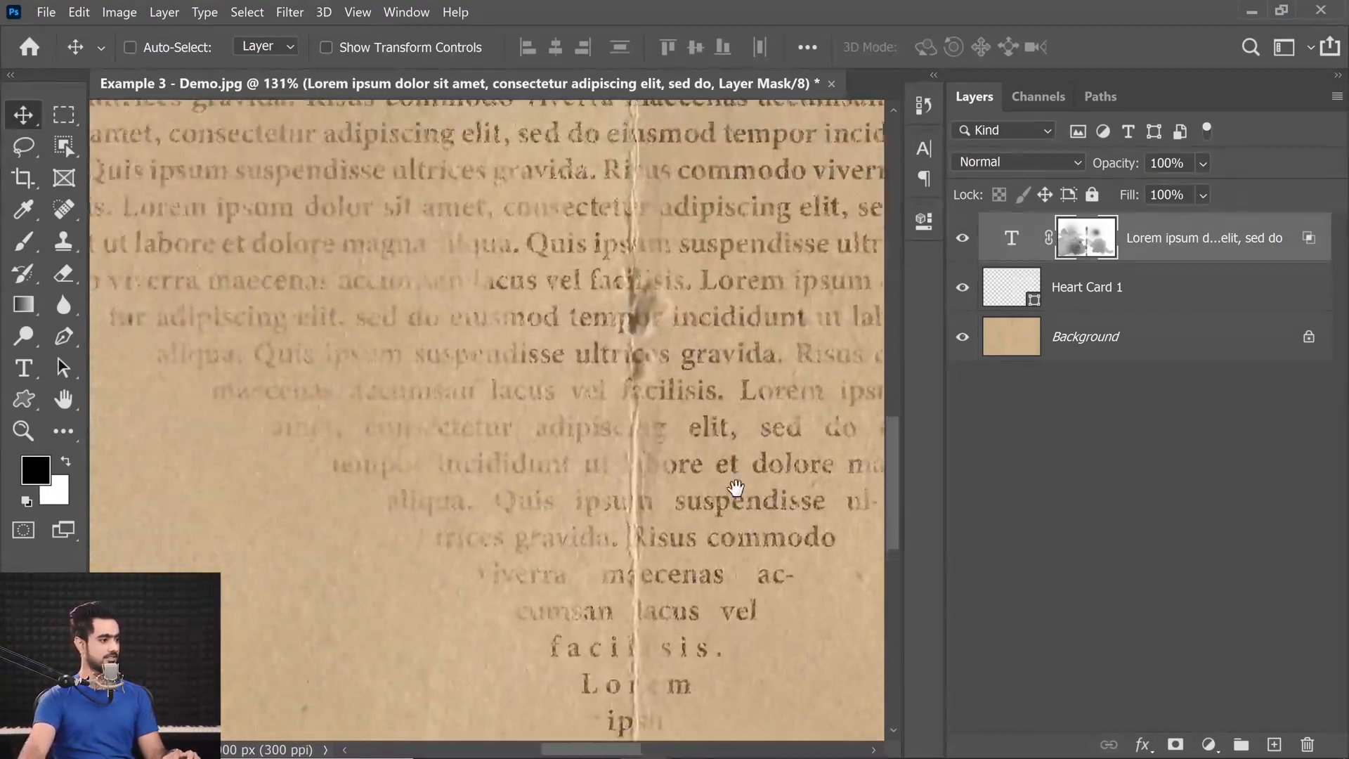
{"action": "left_click_drag", "start_coordinate": [292, 272], "coordinate": [464, 539]}
{"action": "left_click_drag", "start_coordinate": [478, 276], "coordinate": [558, 386]}
{"action": "left_click_drag", "start_coordinate": [648, 298], "coordinate": [517, 470]}
{"action": "left_click_drag", "start_coordinate": [774, 399], "coordinate": [529, 379]}
{"action": "left_click_drag", "start_coordinate": [843, 422], "coordinate": [613, 370]}
{"action": "key", "text": "ctrl+0"}
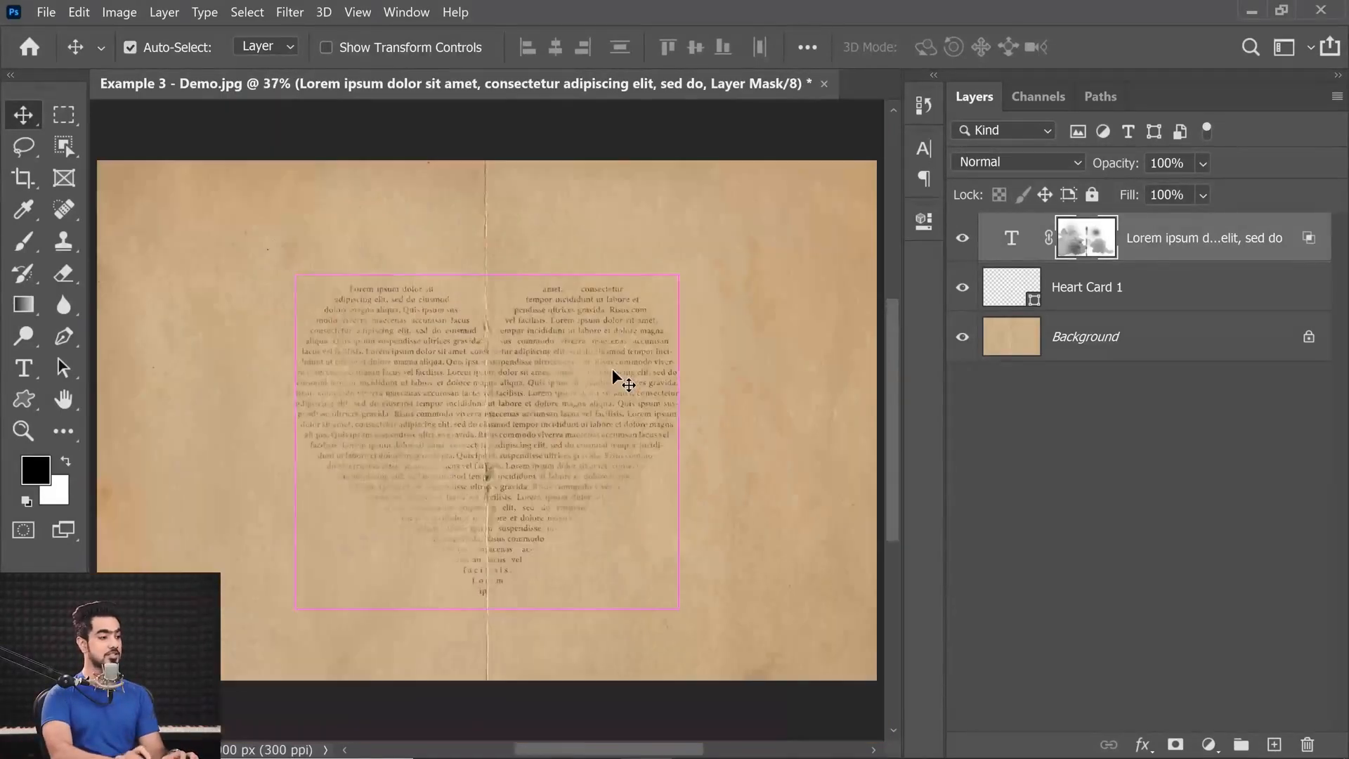
Try 30 pt for all the heart text, set its font size to 24 pt, and commit the edit.
{"action": "double_click", "coordinate": [1010, 236]}
{"action": "key", "text": "Escape"}
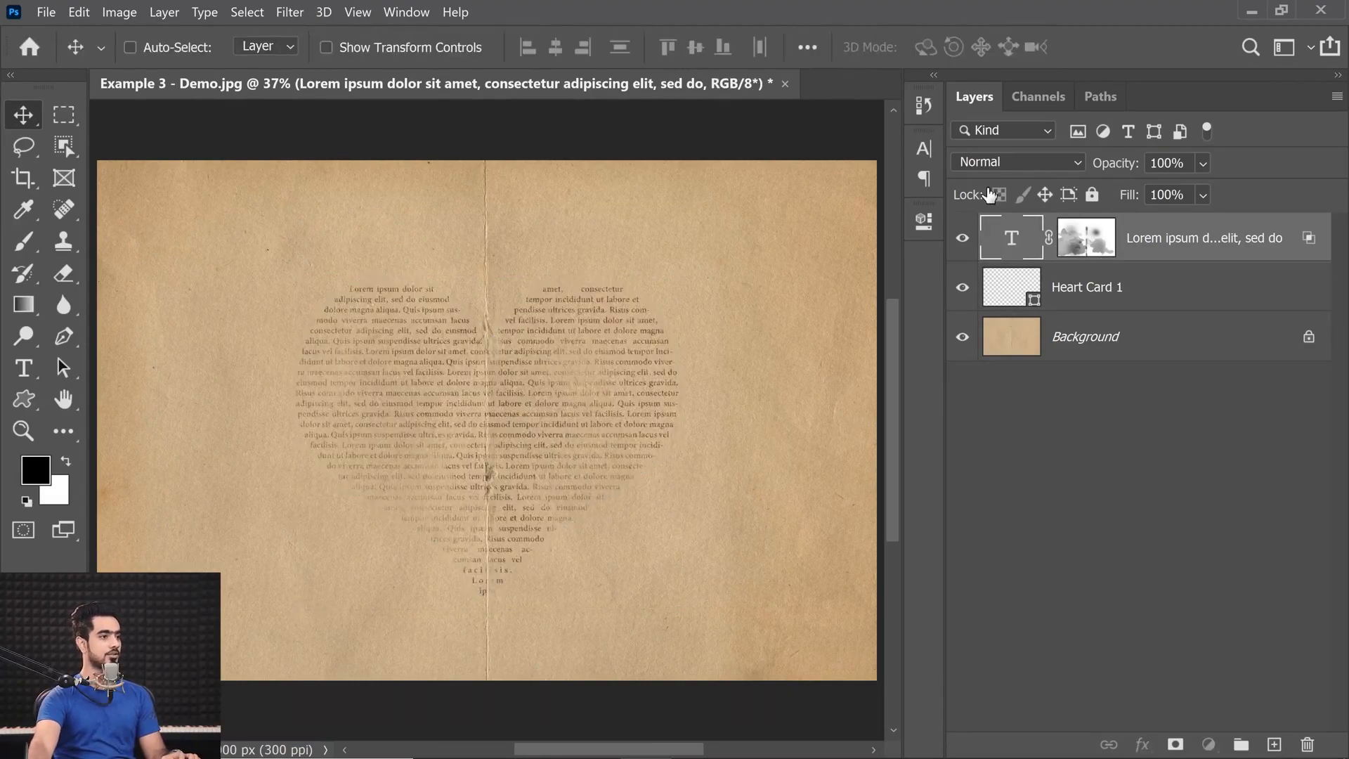
{"action": "double_click", "coordinate": [1011, 246]}
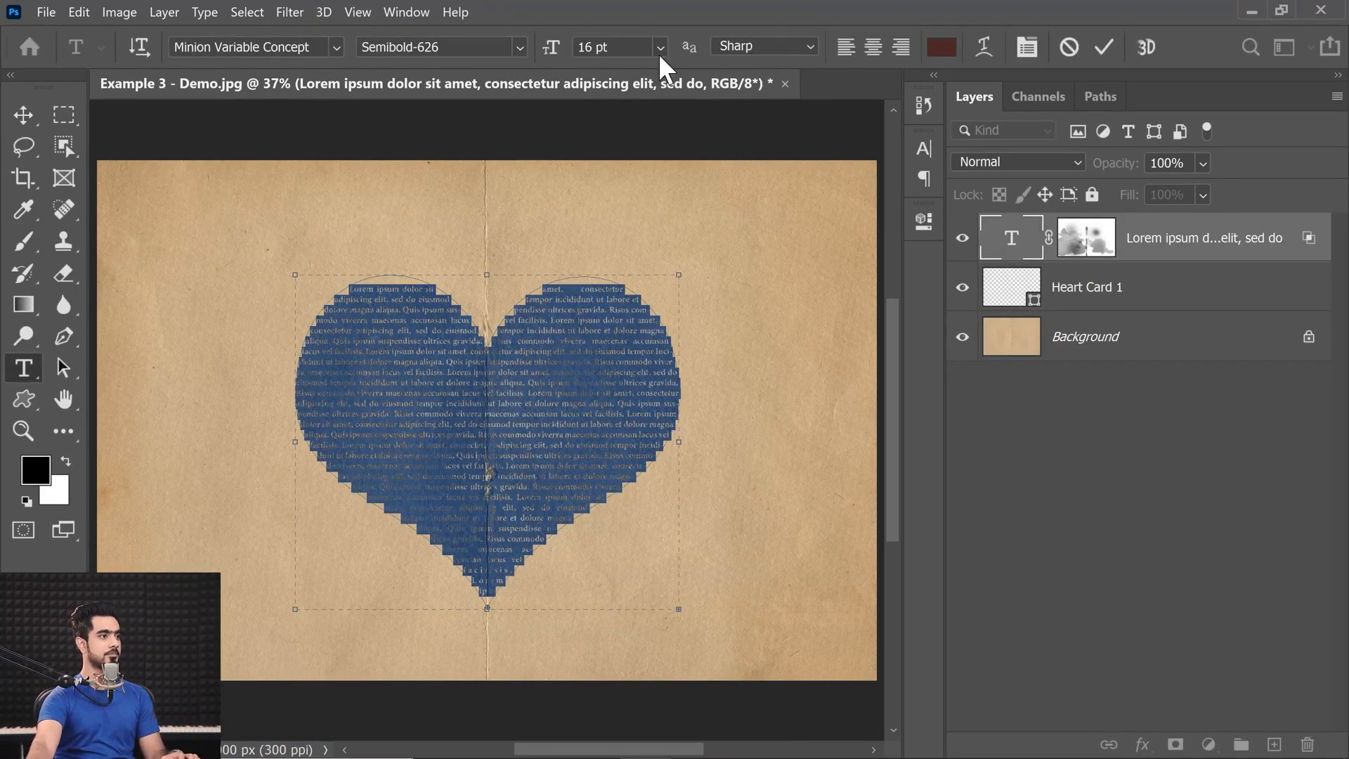
{"action": "left_click", "coordinate": [659, 47]}
{"action": "left_click", "coordinate": [618, 274]}
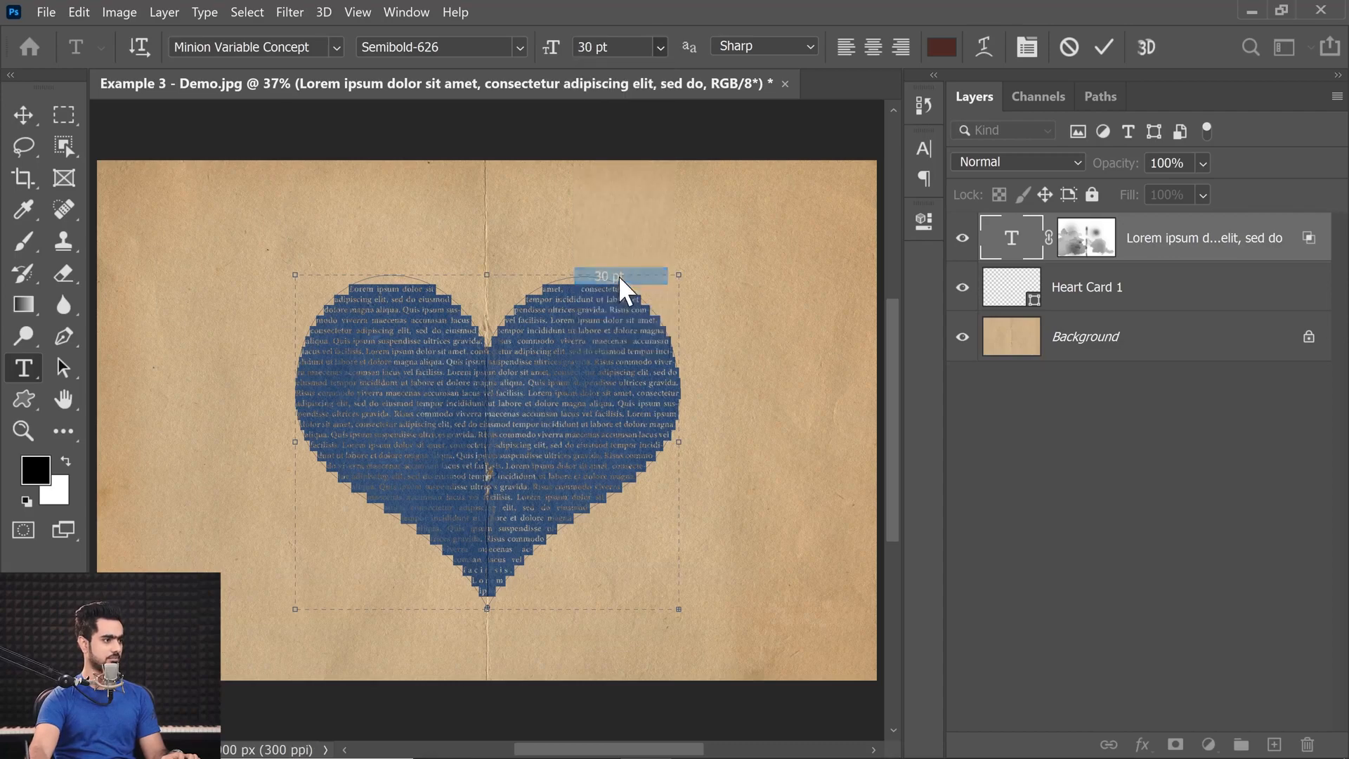
{"action": "left_click", "coordinate": [660, 47]}
{"action": "left_click", "coordinate": [619, 257]}
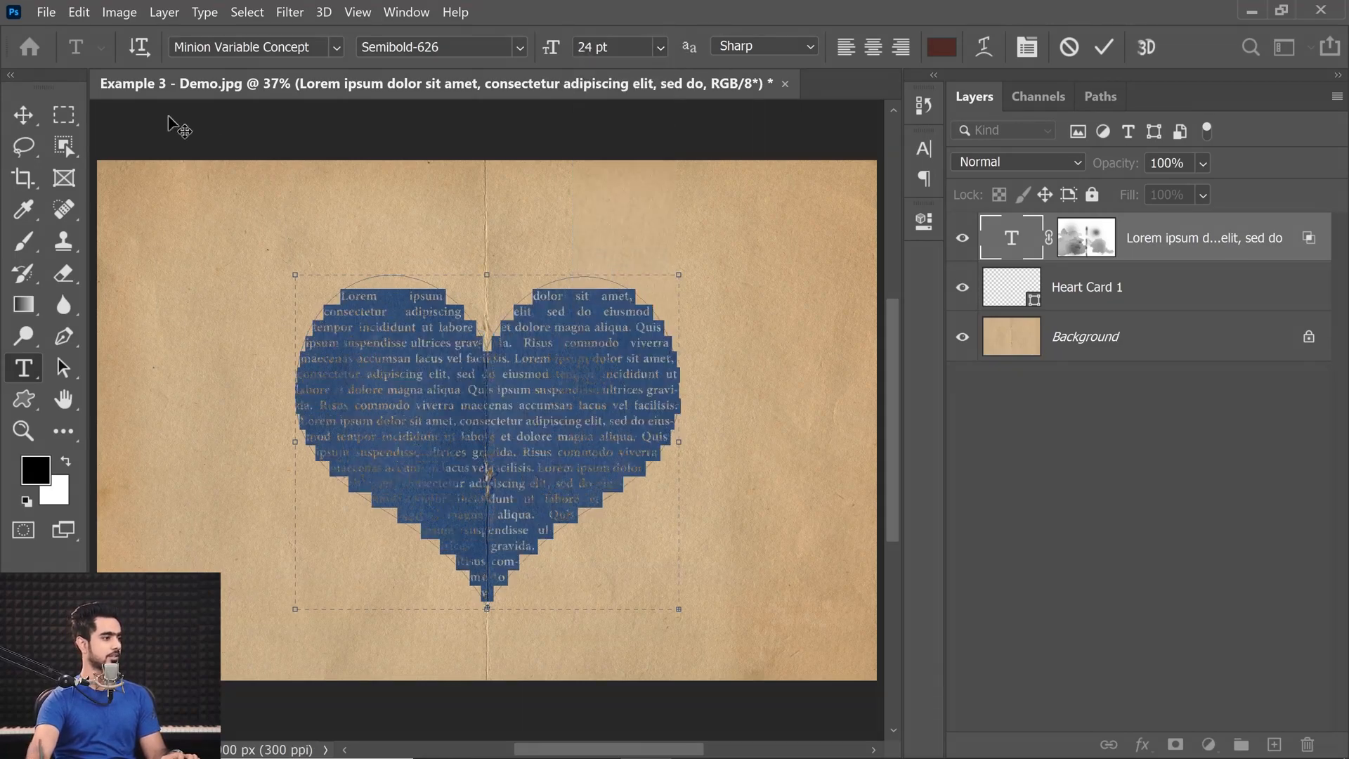
{"action": "left_click", "coordinate": [39, 111]}
{"action": "left_click", "coordinate": [1109, 566]}
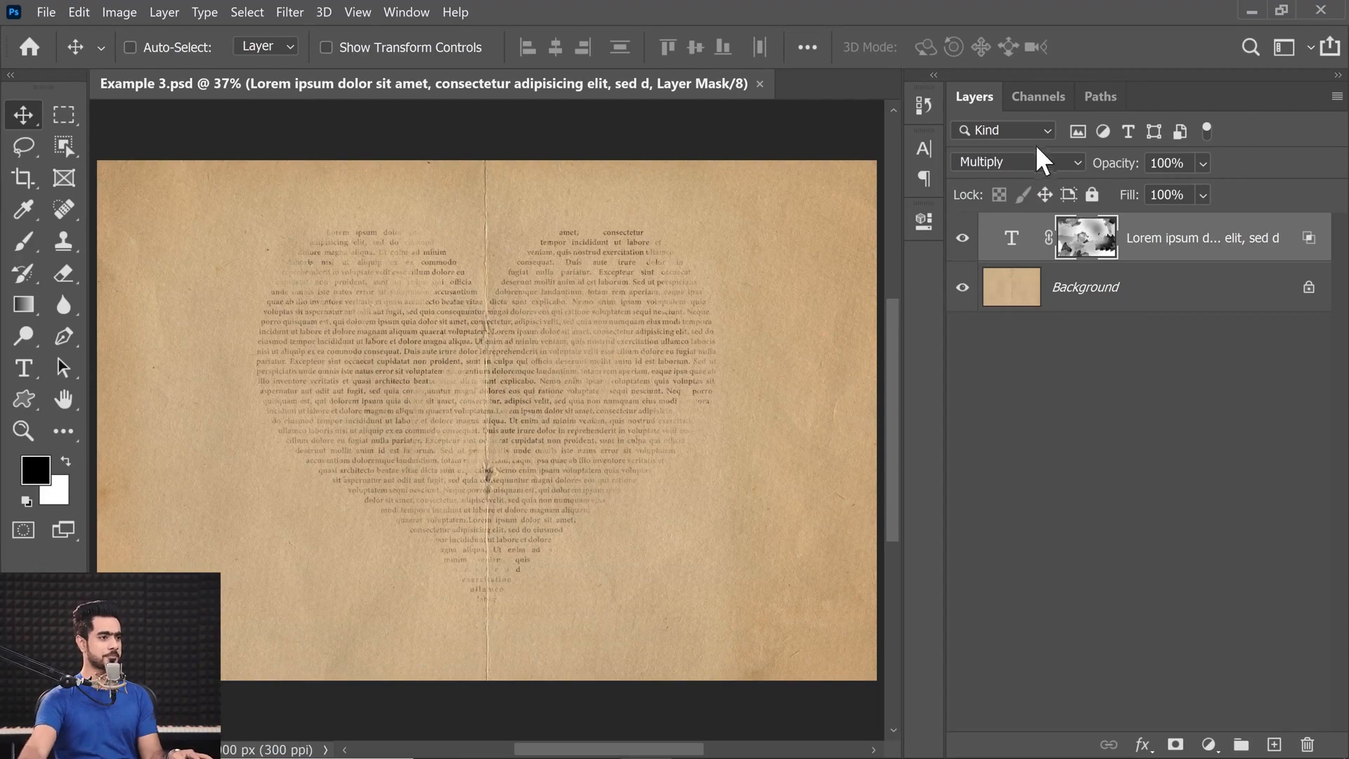
Examine the finished Example 3.psd by viewing its text layer mask on its own and the blended heart text up close.
{"action": "left_click", "coordinate": [1085, 244], "text": "alt"}
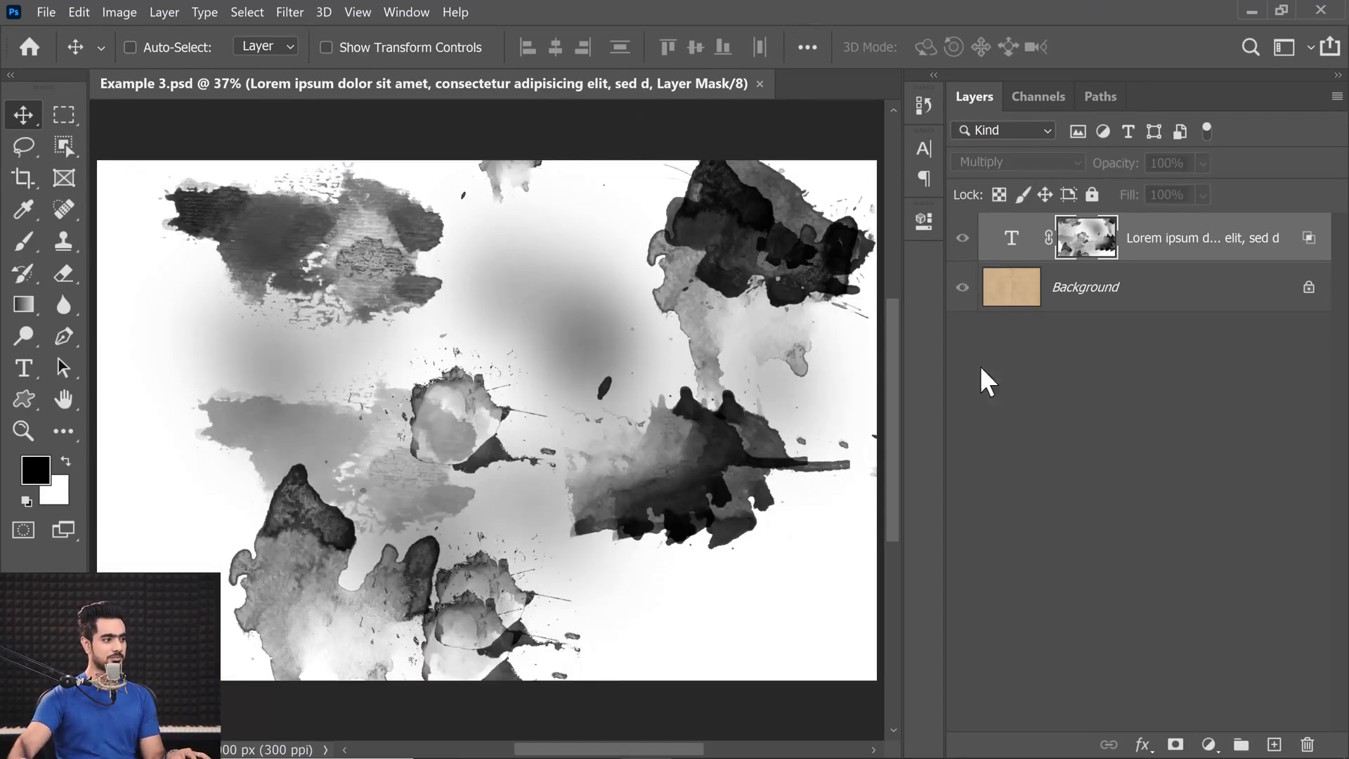
{"action": "left_click", "coordinate": [1075, 215], "text": "alt"}
{"action": "left_click_drag", "start_coordinate": [488, 330], "coordinate": [511, 239]}
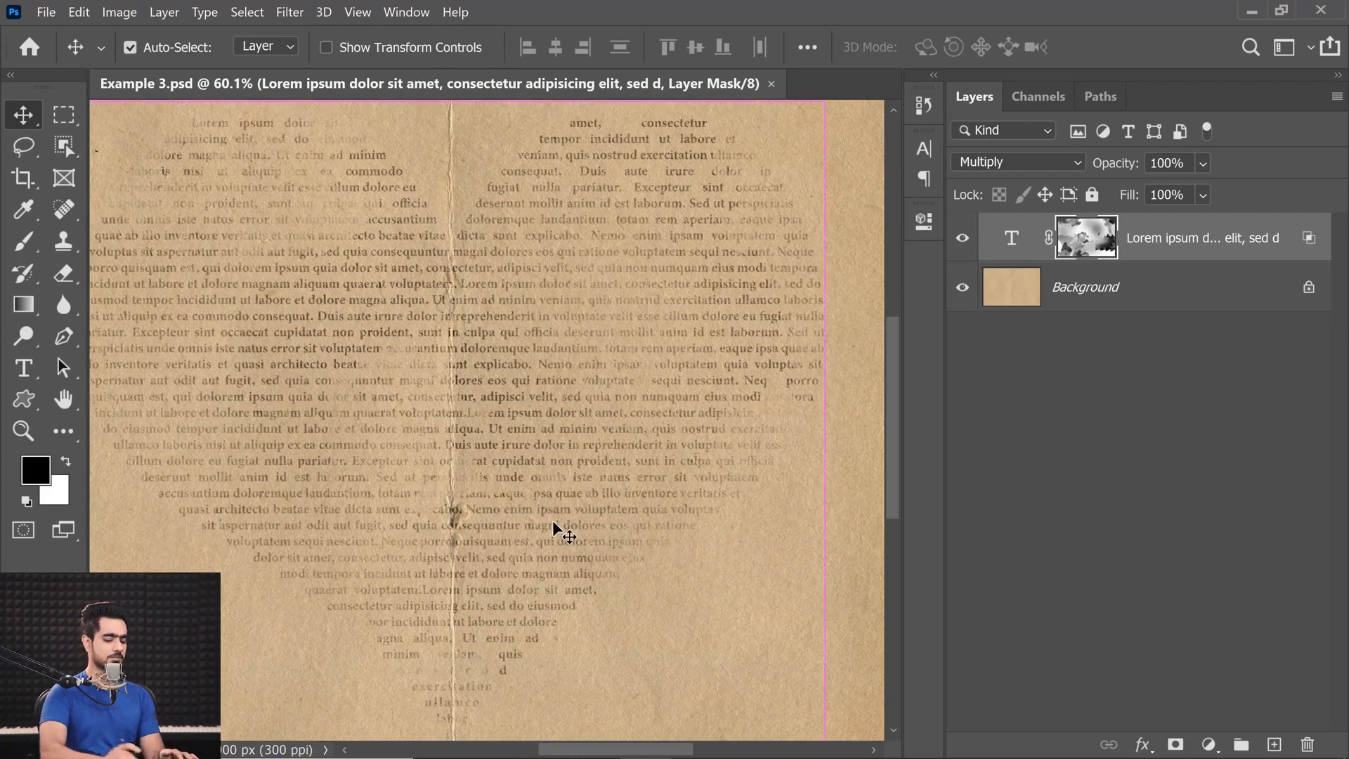
{"action": "key", "text": "ctrl+0"}
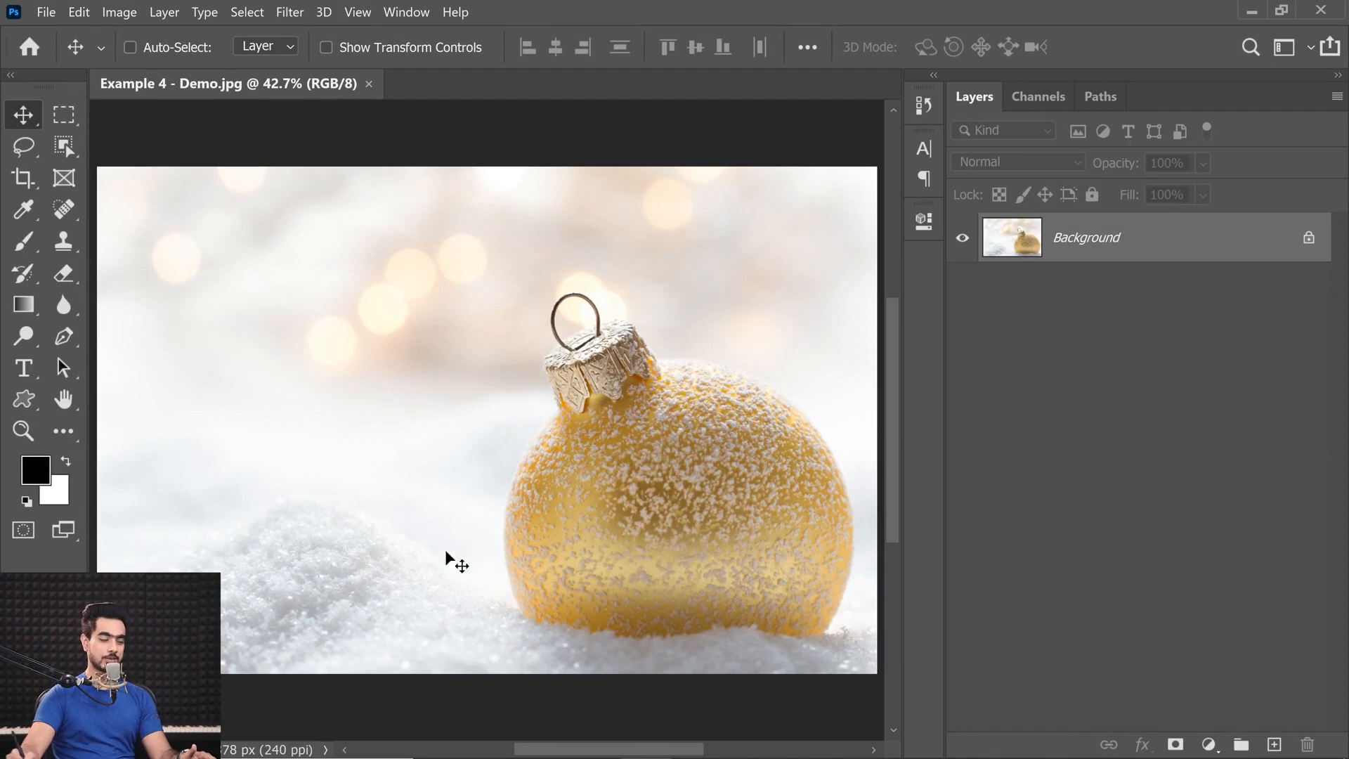
Draw a black circle shape about 2536 px in diameter over the gold ornament with the Ellipse tool, and close its properties.
{"action": "left_click", "coordinate": [23, 399]}
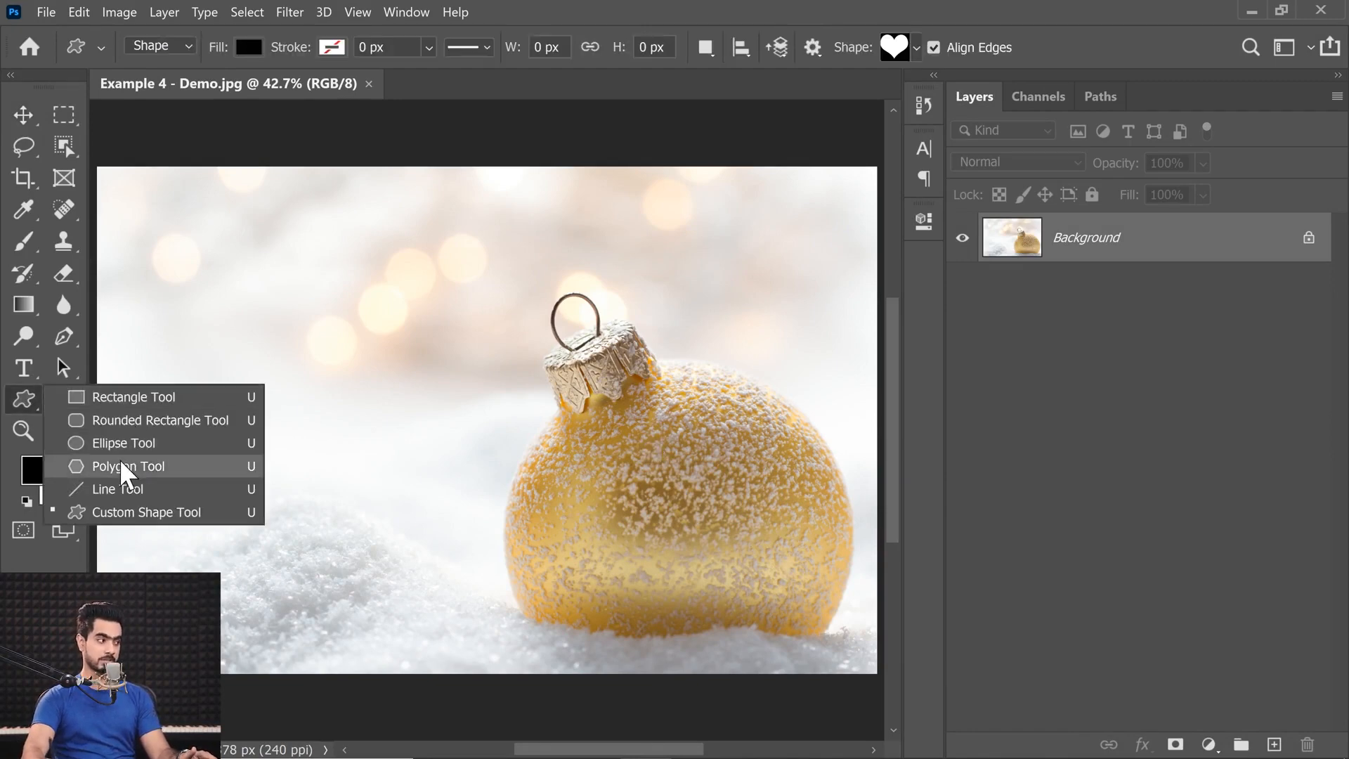
{"action": "left_click", "coordinate": [125, 444]}
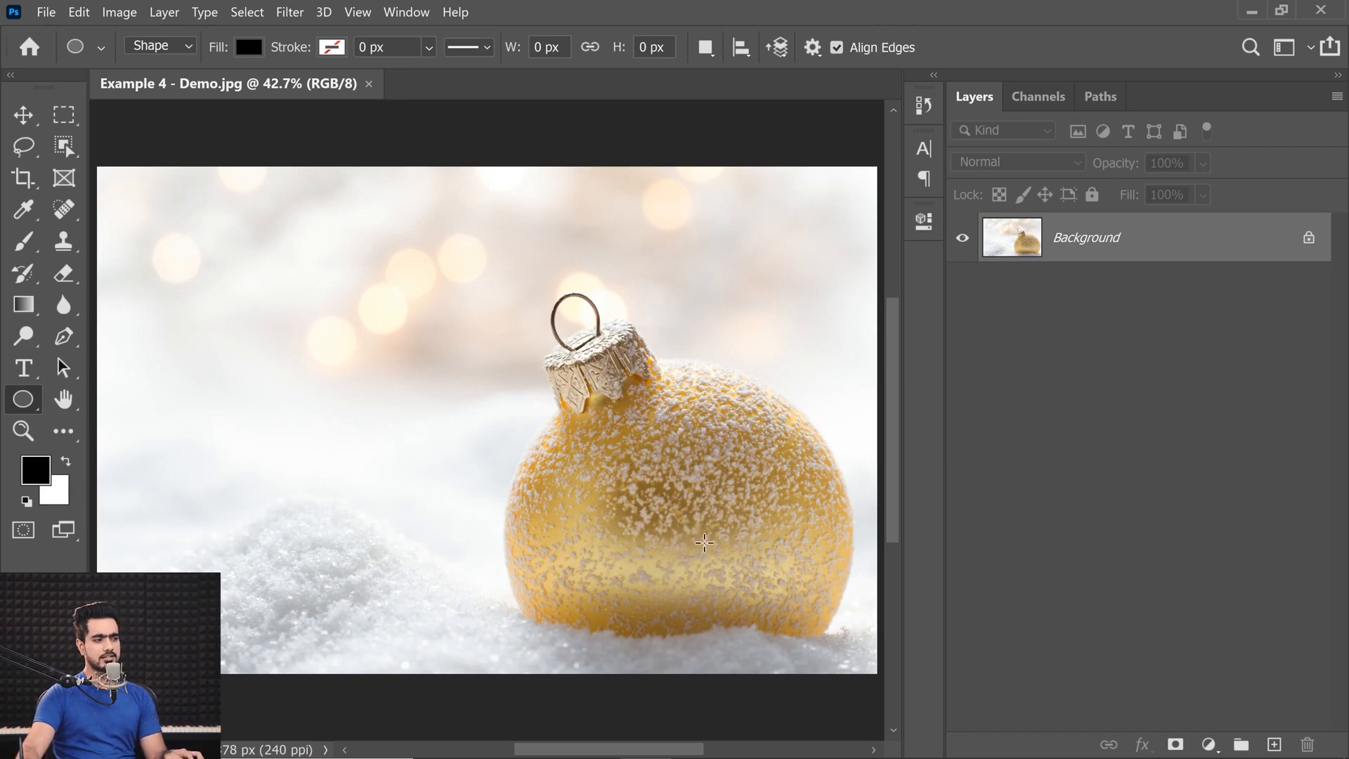
{"action": "left_click_drag", "start_coordinate": [688, 533], "coordinate": [842, 709]}
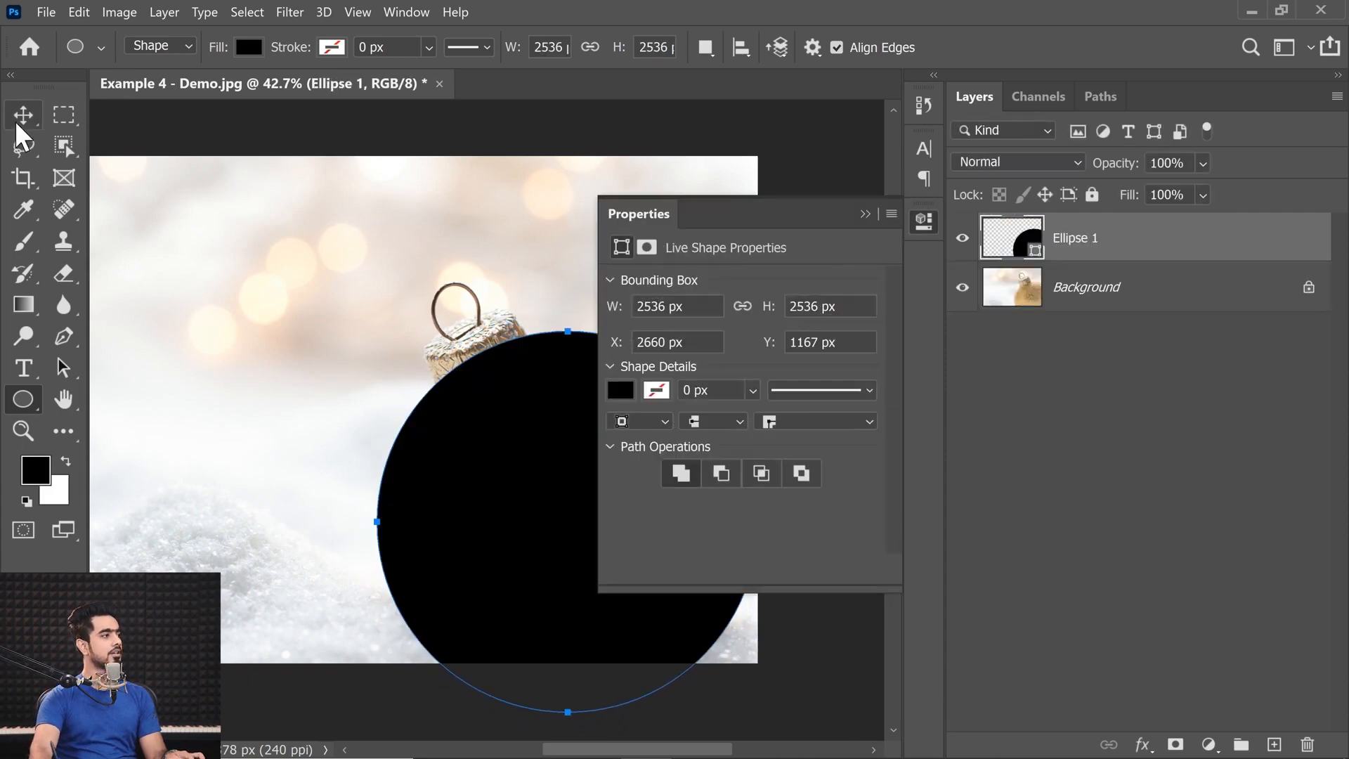
{"action": "left_click", "coordinate": [16, 122]}
{"action": "left_click", "coordinate": [867, 215]}
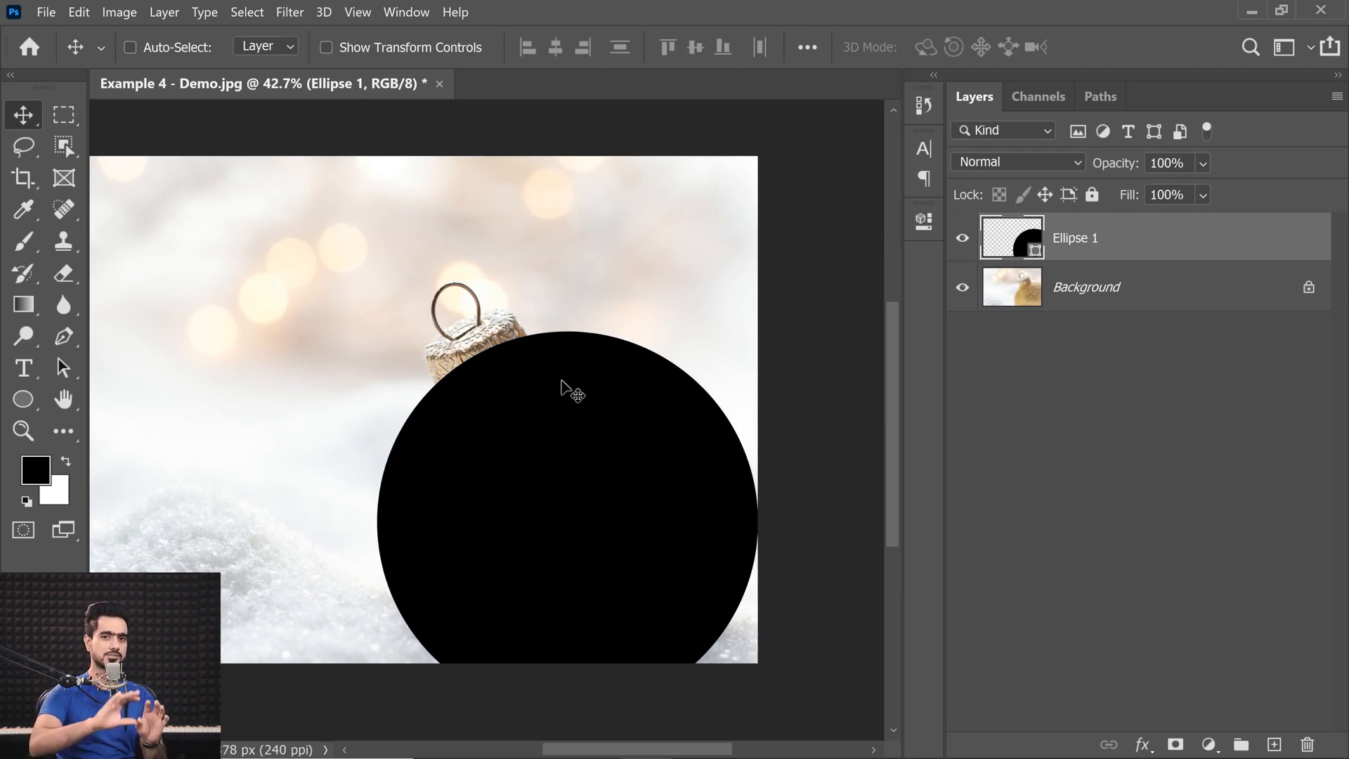
Lower the circle's opacity to 52%, shift it over the ornament, scale it to about 96.5% and nudge it slightly left.
{"action": "left_click_drag", "start_coordinate": [1121, 171], "coordinate": [1096, 175]}
{"action": "left_click_drag", "start_coordinate": [645, 455], "coordinate": [635, 465]}
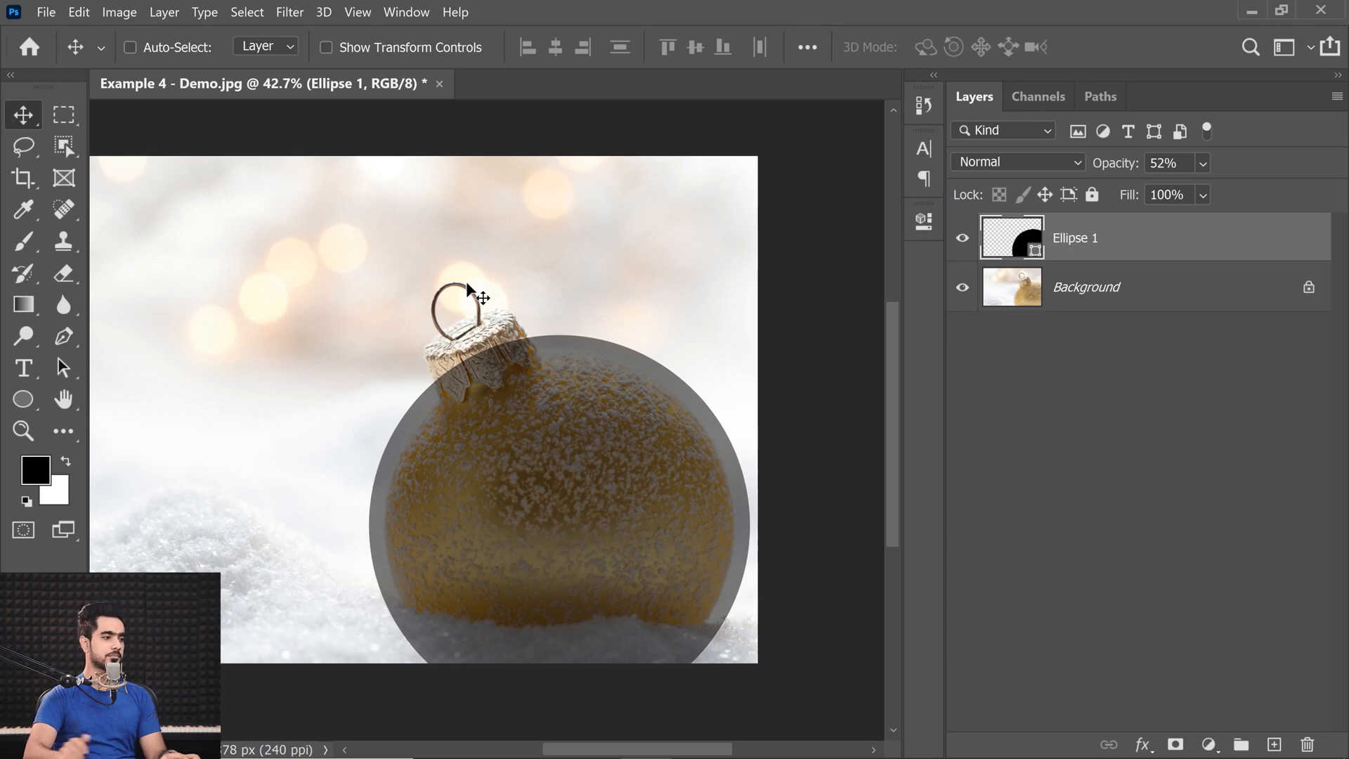
{"action": "key", "text": "ctrl+t"}
{"action": "left_click_drag", "start_coordinate": [748, 336], "coordinate": [742, 343]}
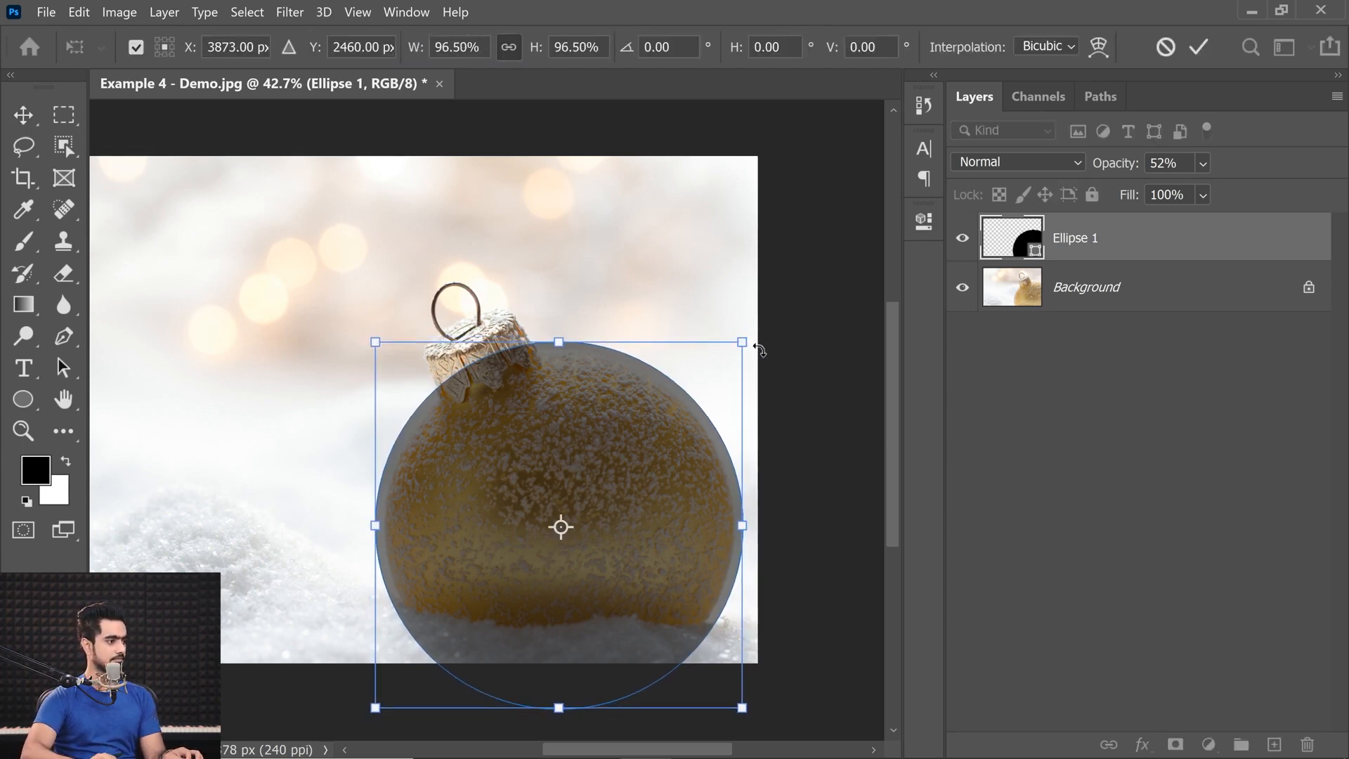
{"action": "key", "text": "Left"}
{"action": "key", "text": "Left"}
{"action": "key", "text": "Left"}
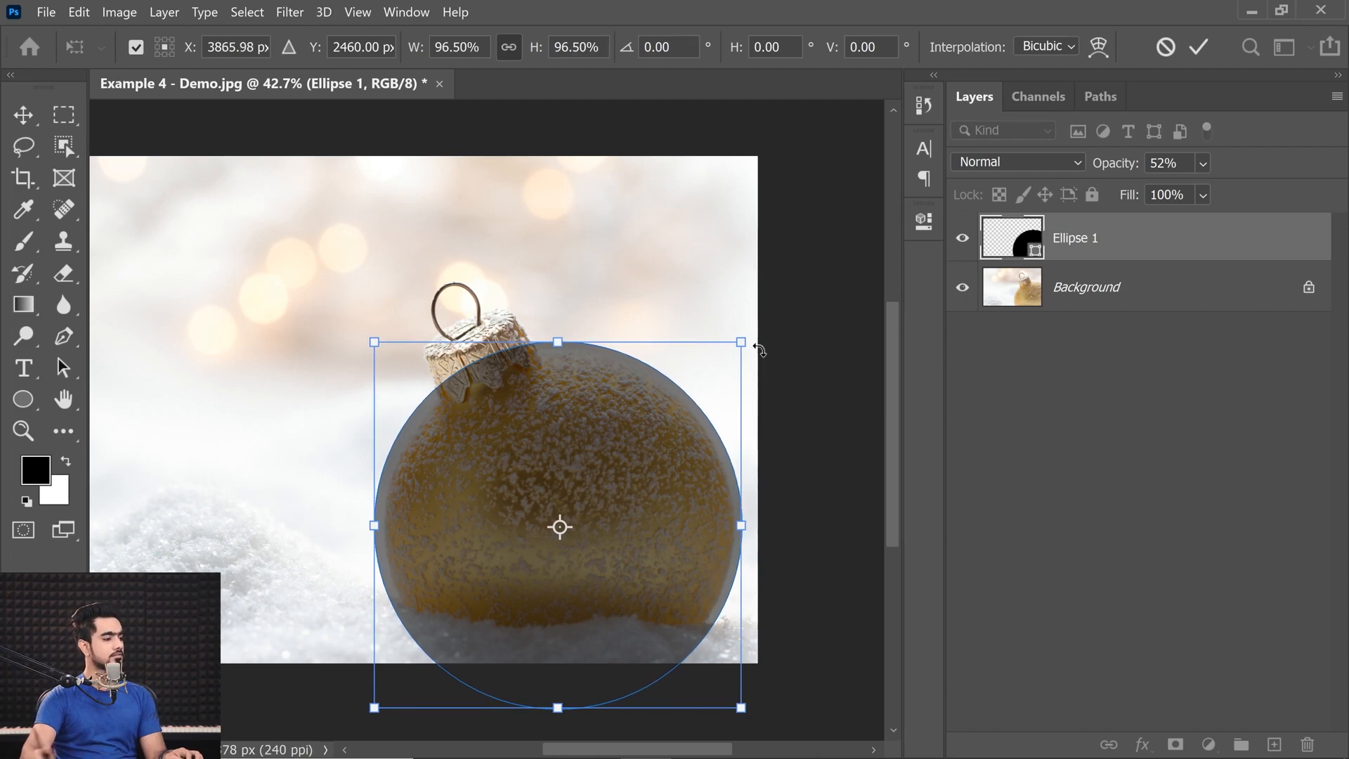
Shrink the circle to about 95%, nudge it into line with the ornament's outline, and commit the transform.
{"action": "left_click_drag", "start_coordinate": [743, 342], "coordinate": [740, 346]}
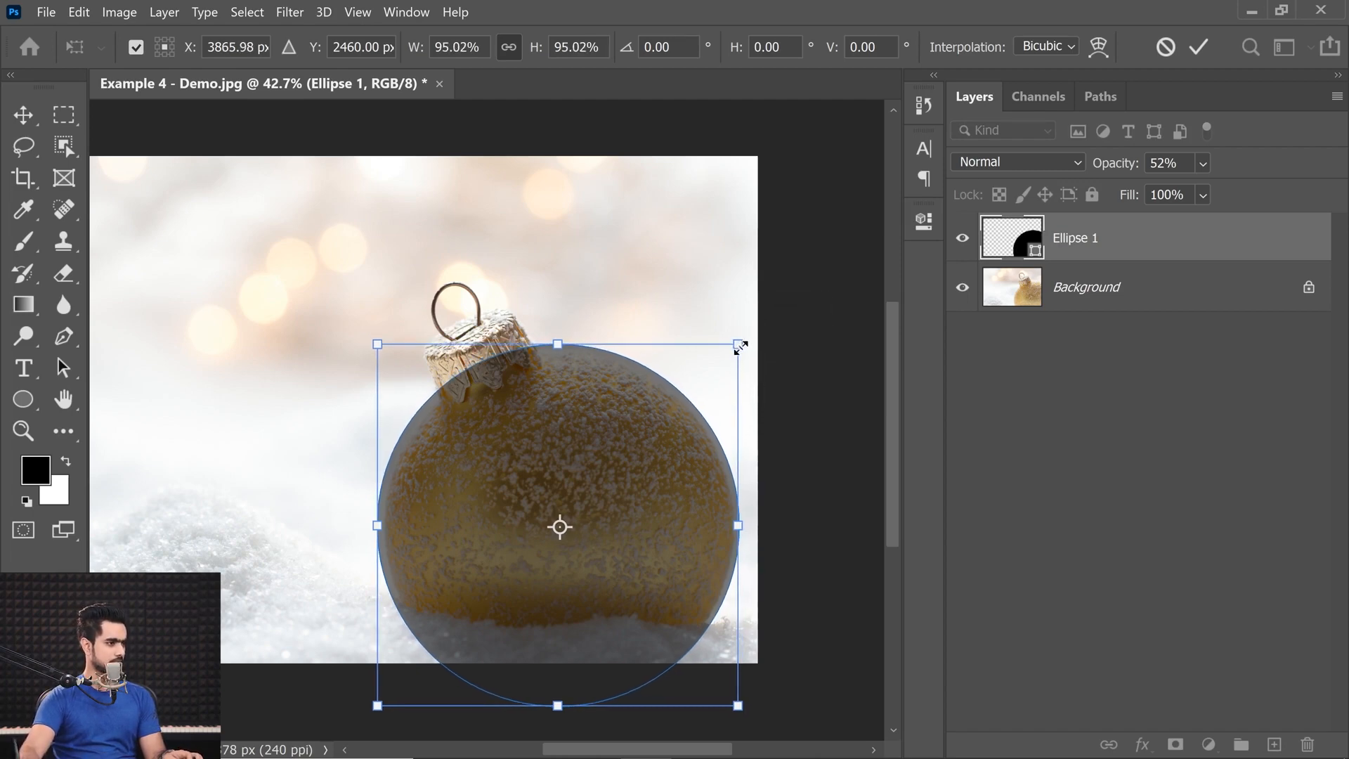
{"action": "key", "text": "Up"}
{"action": "key", "text": "Right"}
{"action": "key", "text": "Left"}
{"action": "key", "text": "Left"}
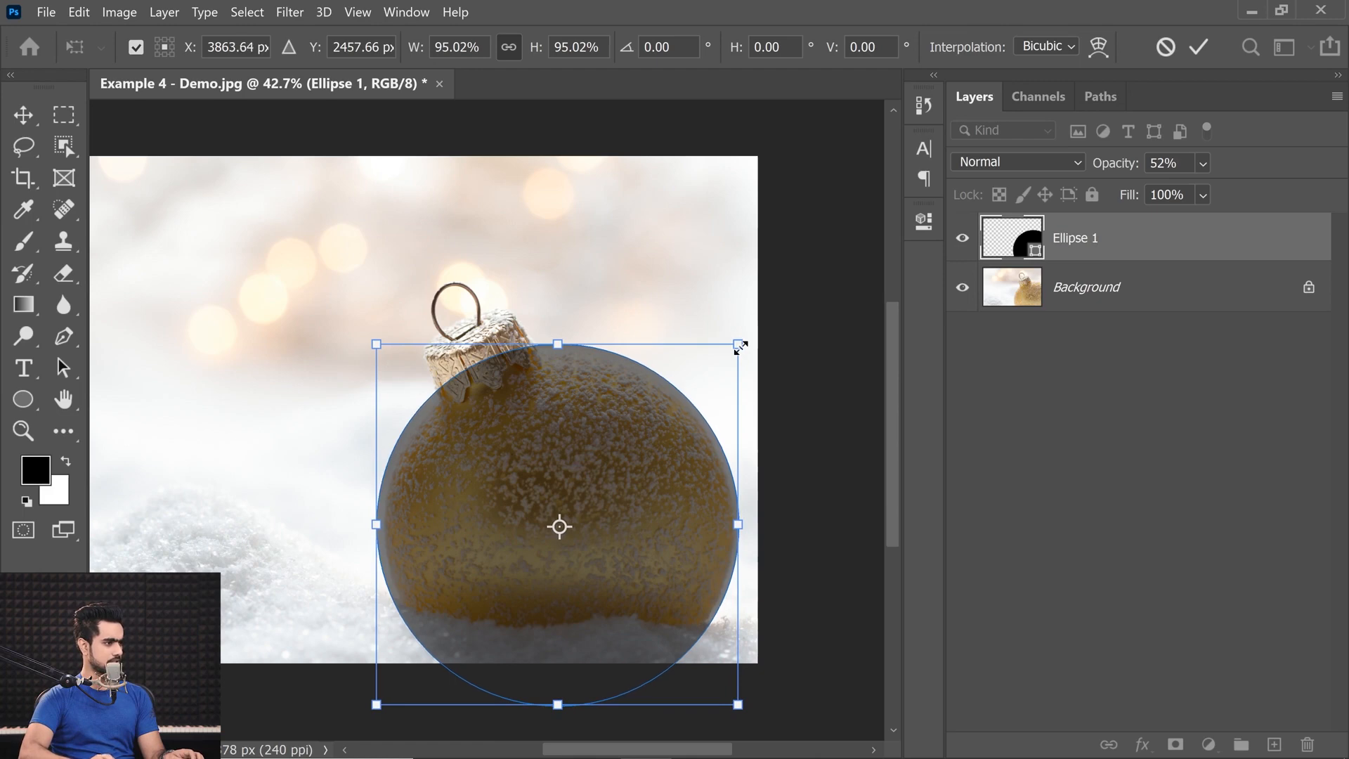
{"action": "key", "text": "Return"}
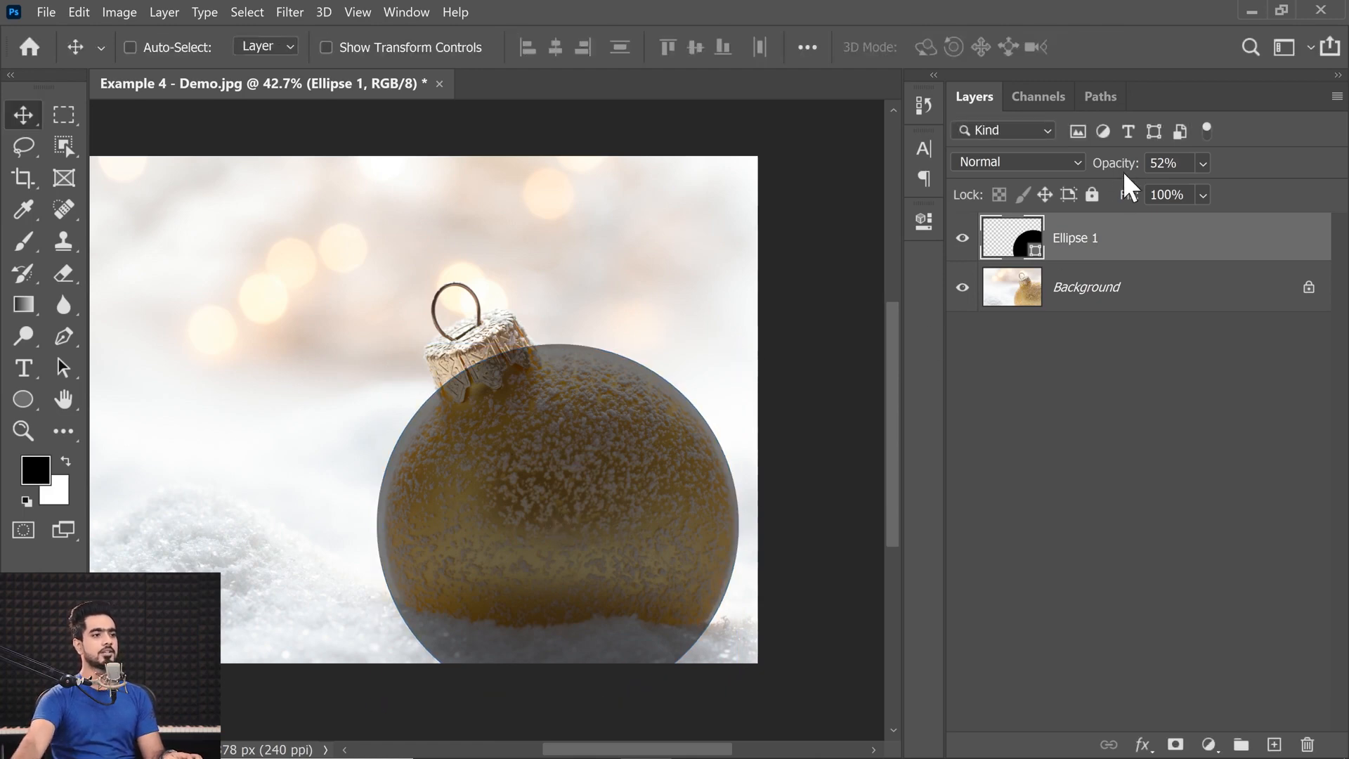
Restore the circle's opacity to 100% and set its fill to no color.
{"action": "left_click_drag", "start_coordinate": [1121, 170], "coordinate": [1327, 163]}
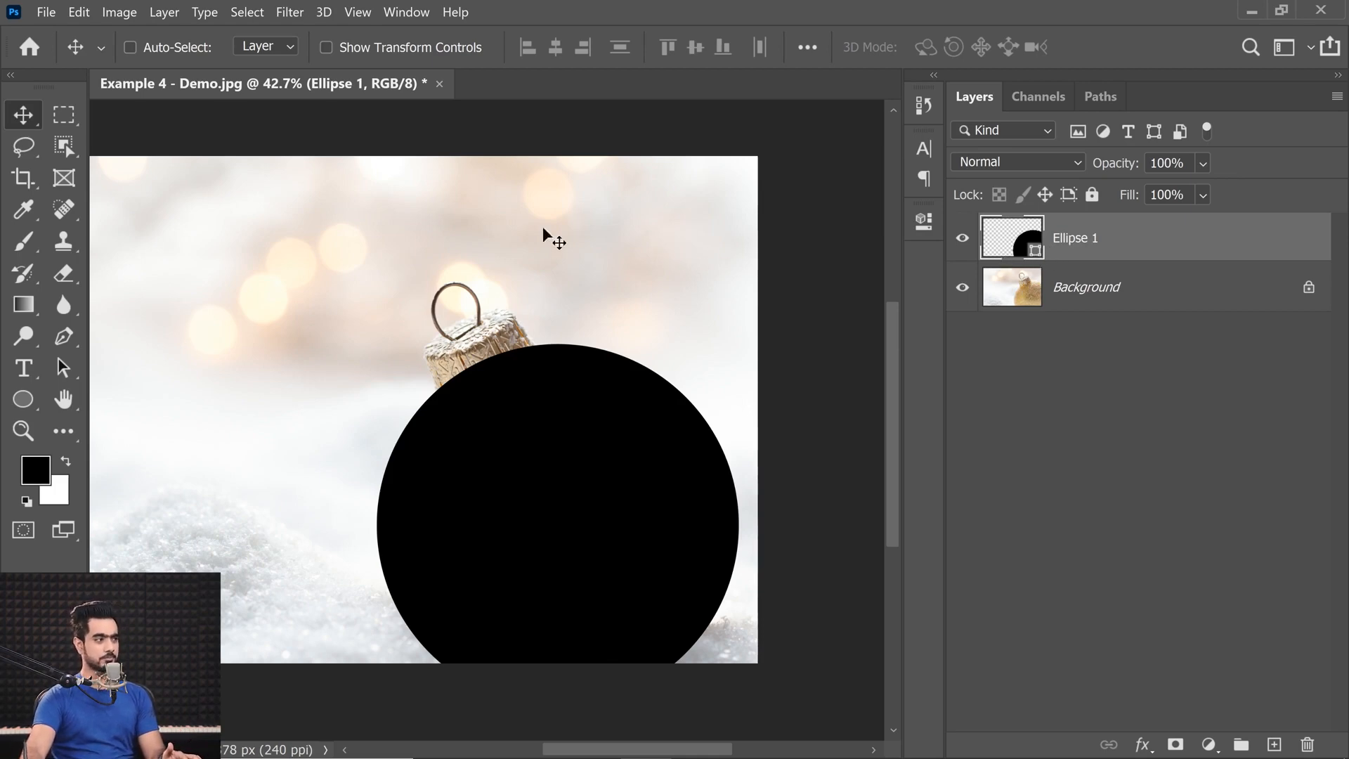
{"action": "left_click", "coordinate": [28, 394]}
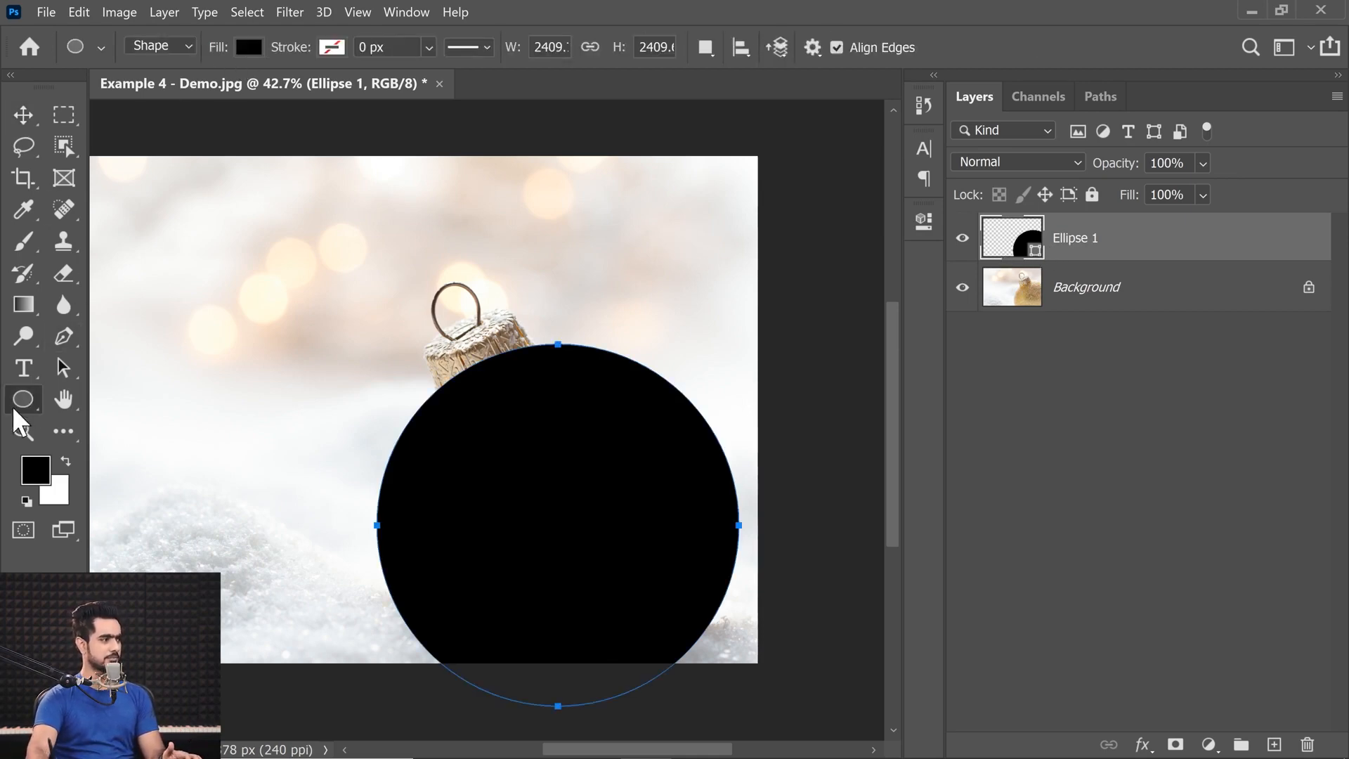
{"action": "left_click", "coordinate": [253, 54]}
{"action": "left_click", "coordinate": [127, 90]}
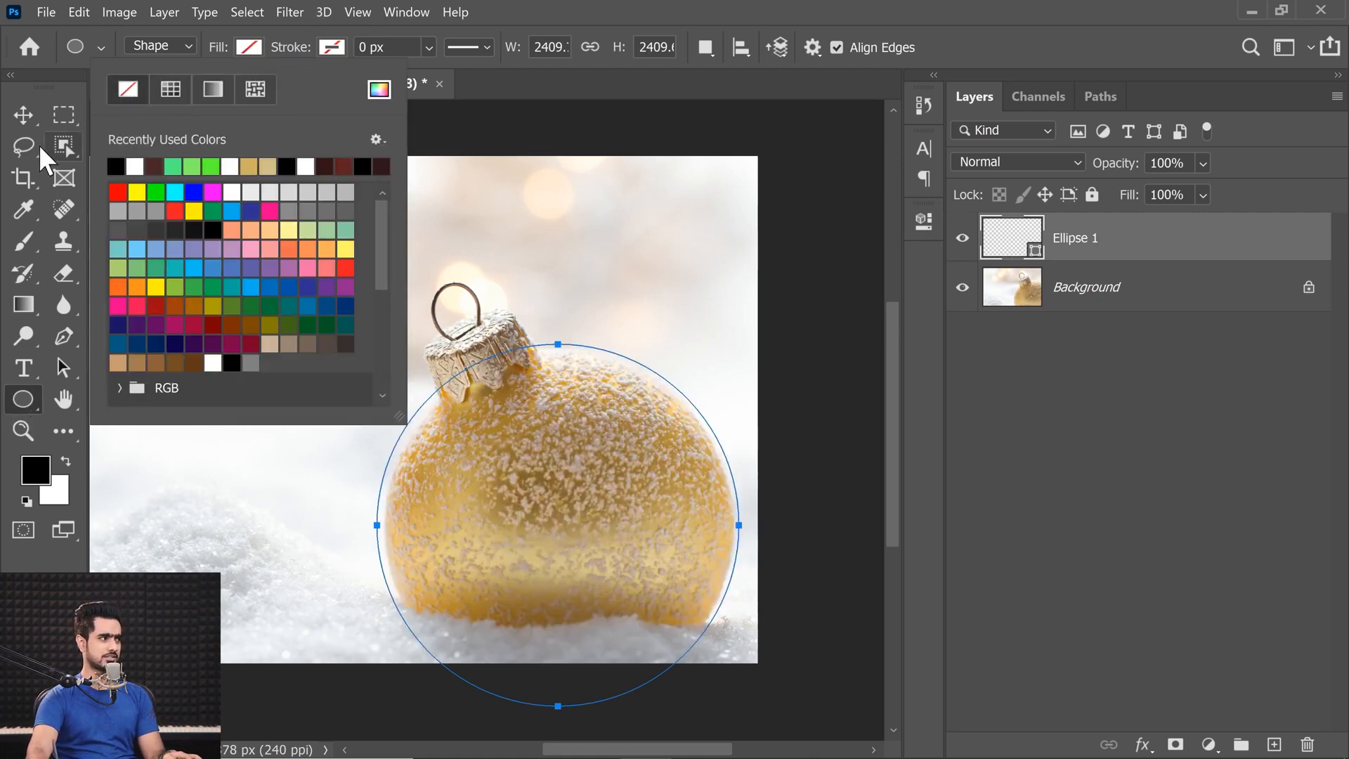
Start type on the circle's path at the ornament's upper-left edge, try 36 pt, and set the font size to 48 pt.
{"action": "left_click", "coordinate": [25, 368]}
{"action": "left_click", "coordinate": [25, 368]}
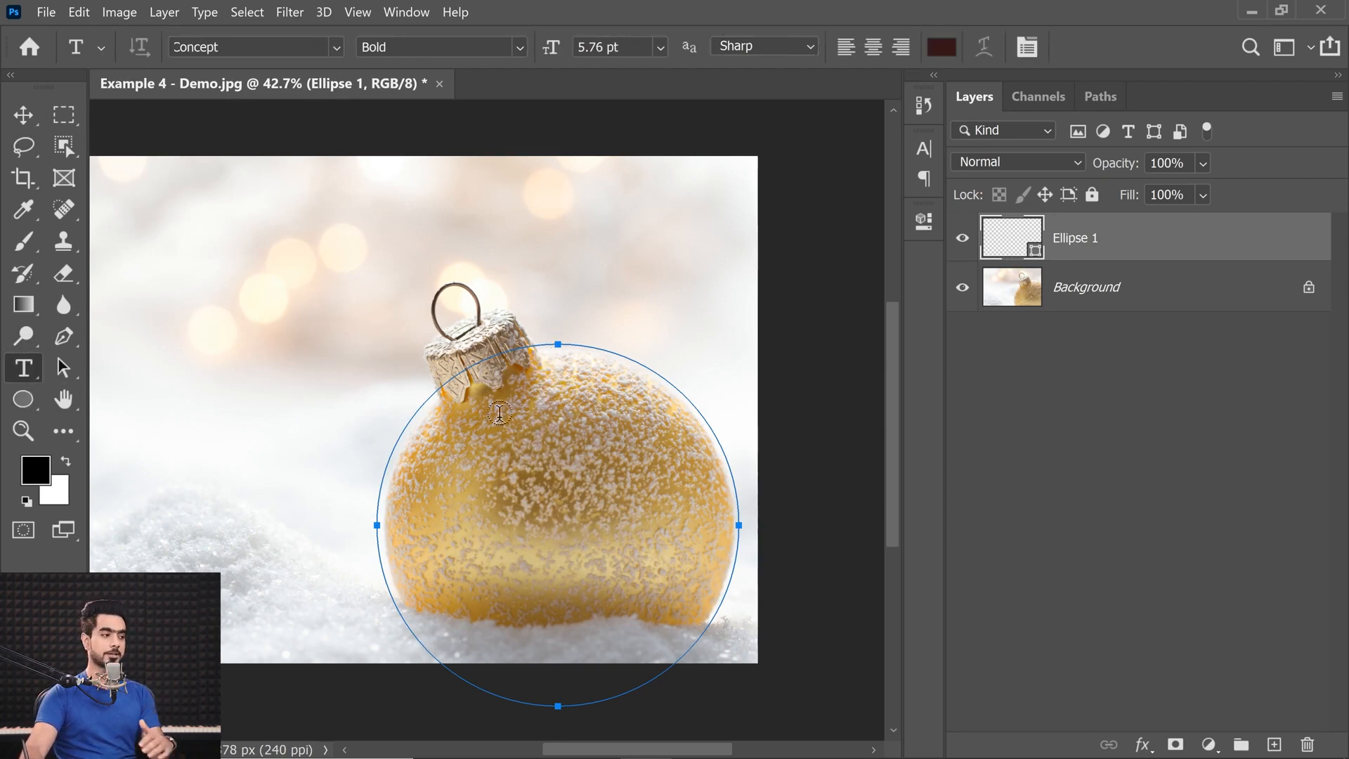
{"action": "left_click", "coordinate": [395, 443]}
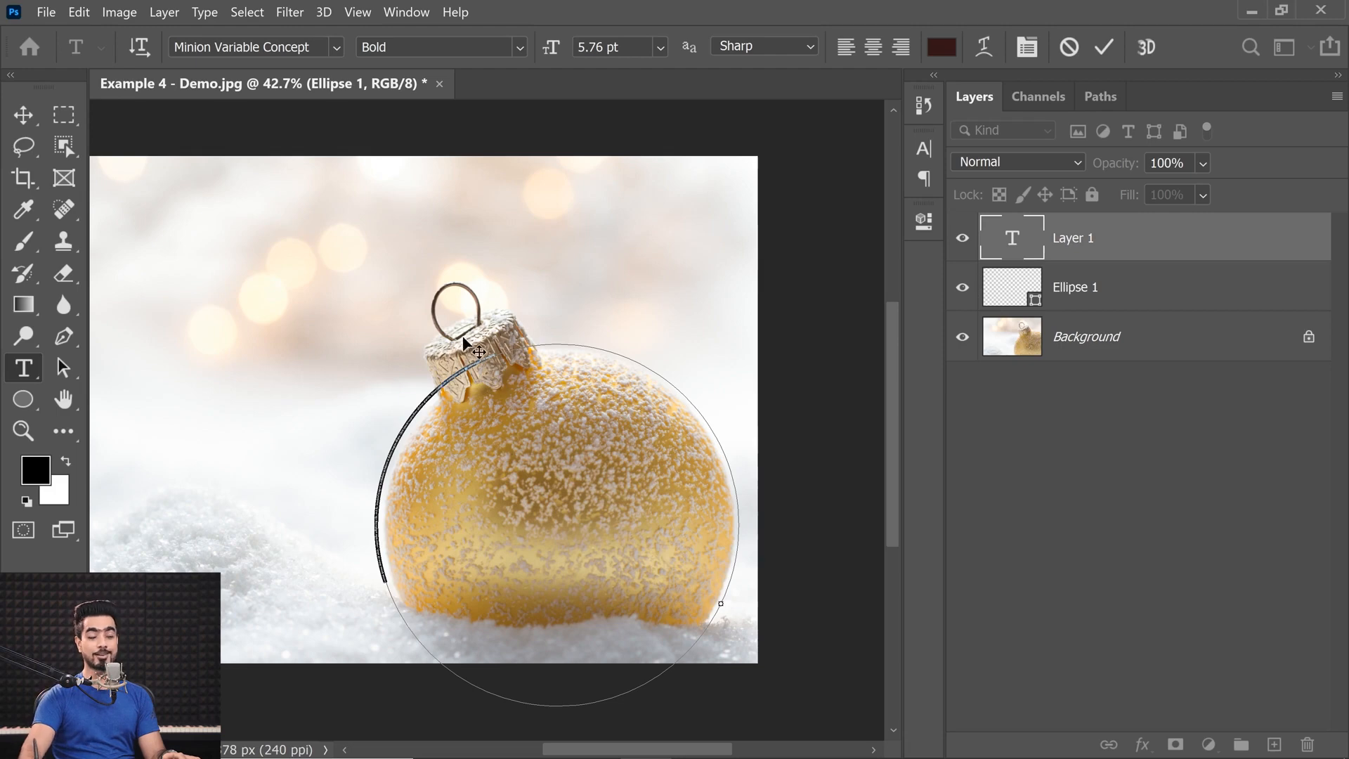
{"action": "left_click", "coordinate": [660, 46]}
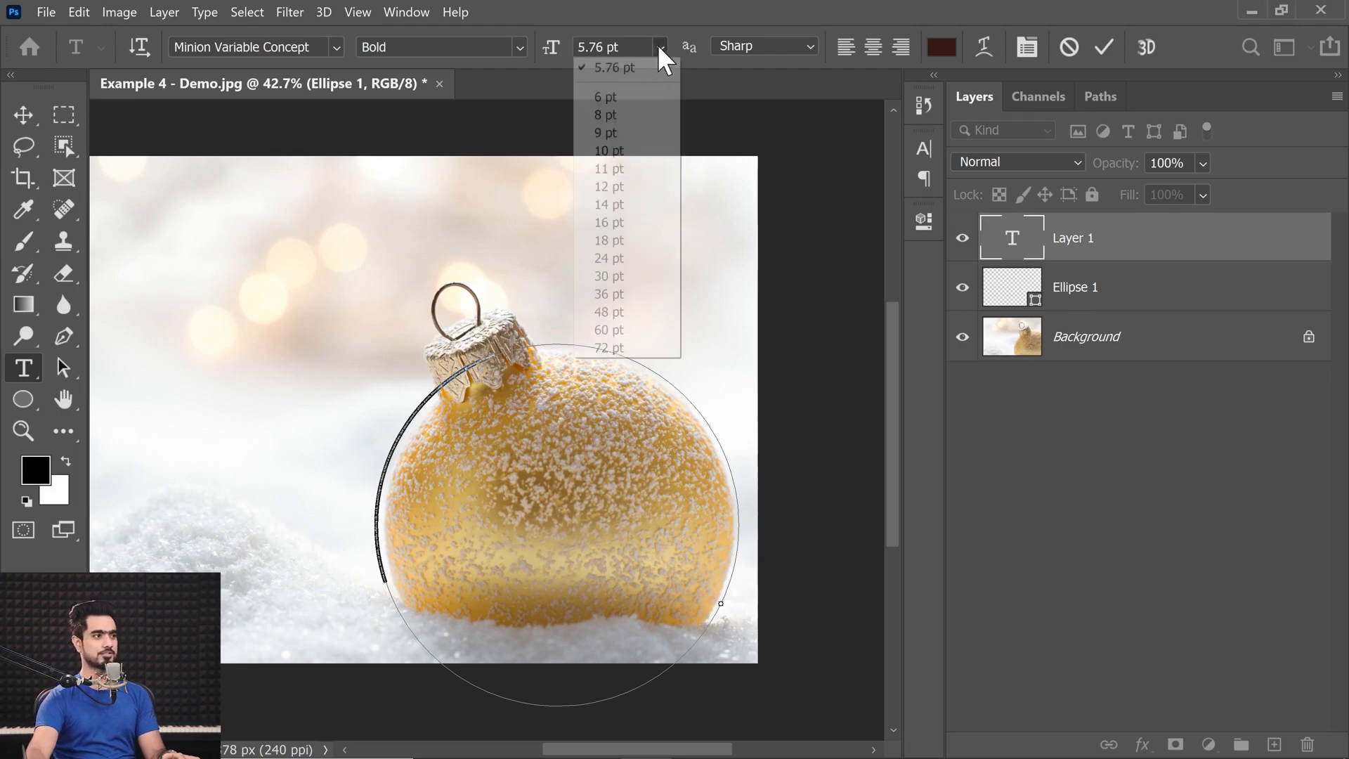
{"action": "left_click", "coordinate": [619, 292]}
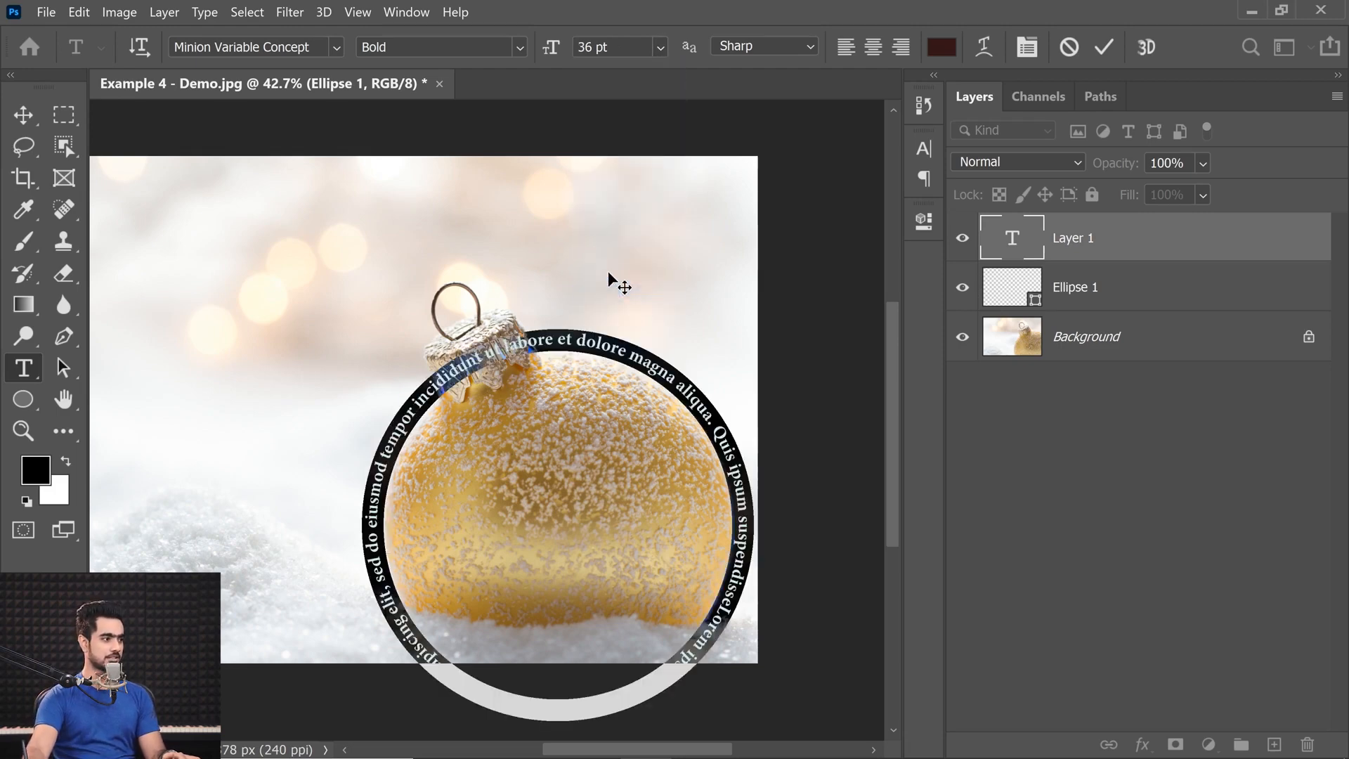
{"action": "left_click", "coordinate": [660, 47]}
{"action": "left_click", "coordinate": [618, 314]}
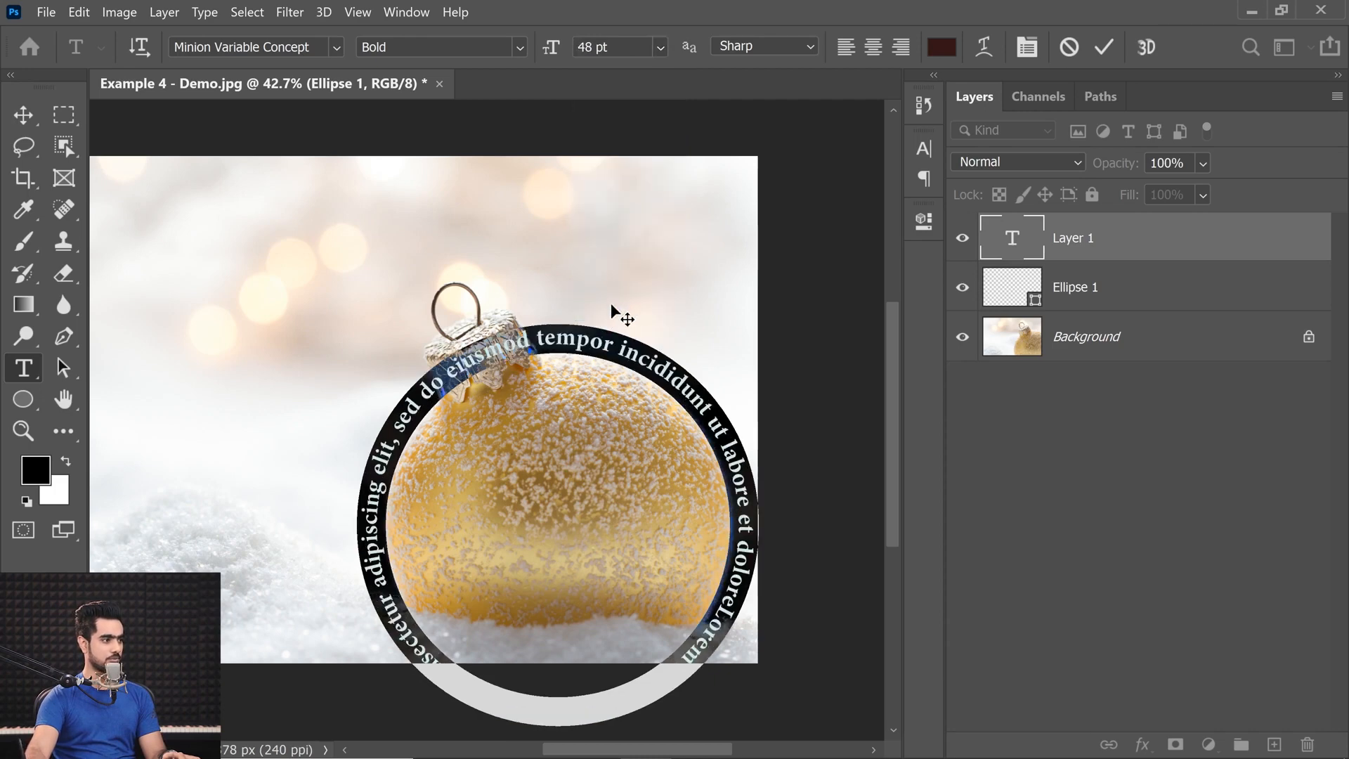
Set the path text's font to Bebas Neue Bold and replace the placeholder text with MERRY CHRISTMAS.
{"action": "left_click", "coordinate": [246, 47]}
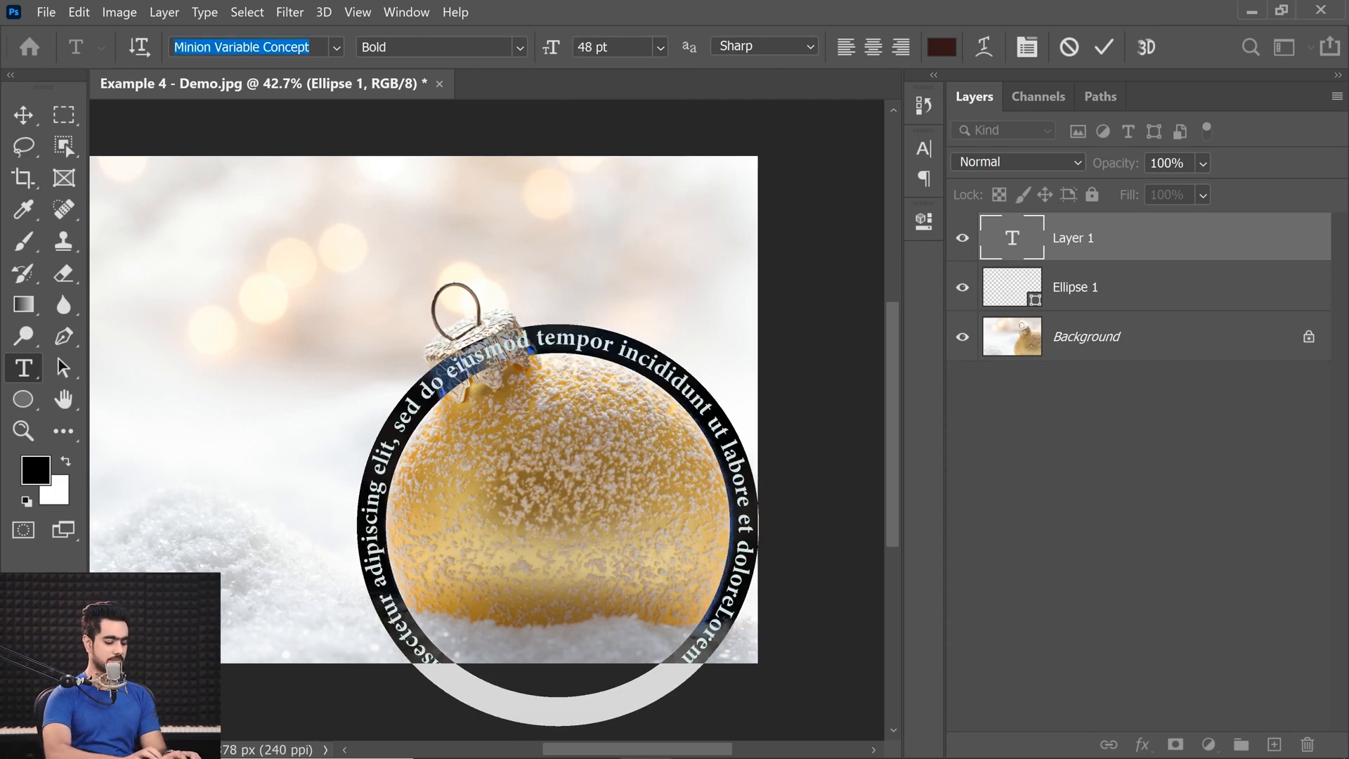
{"action": "type", "text": "beb"}
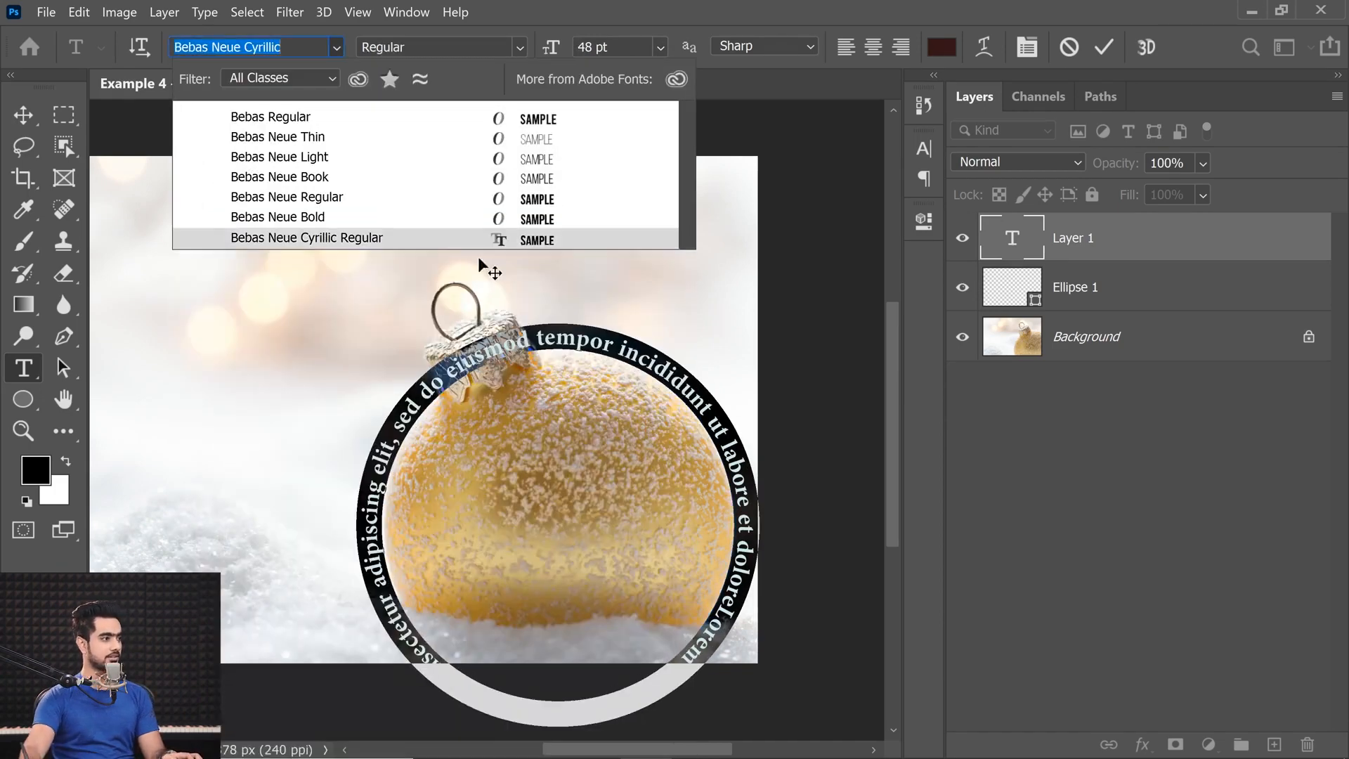
{"action": "left_click", "coordinate": [337, 216]}
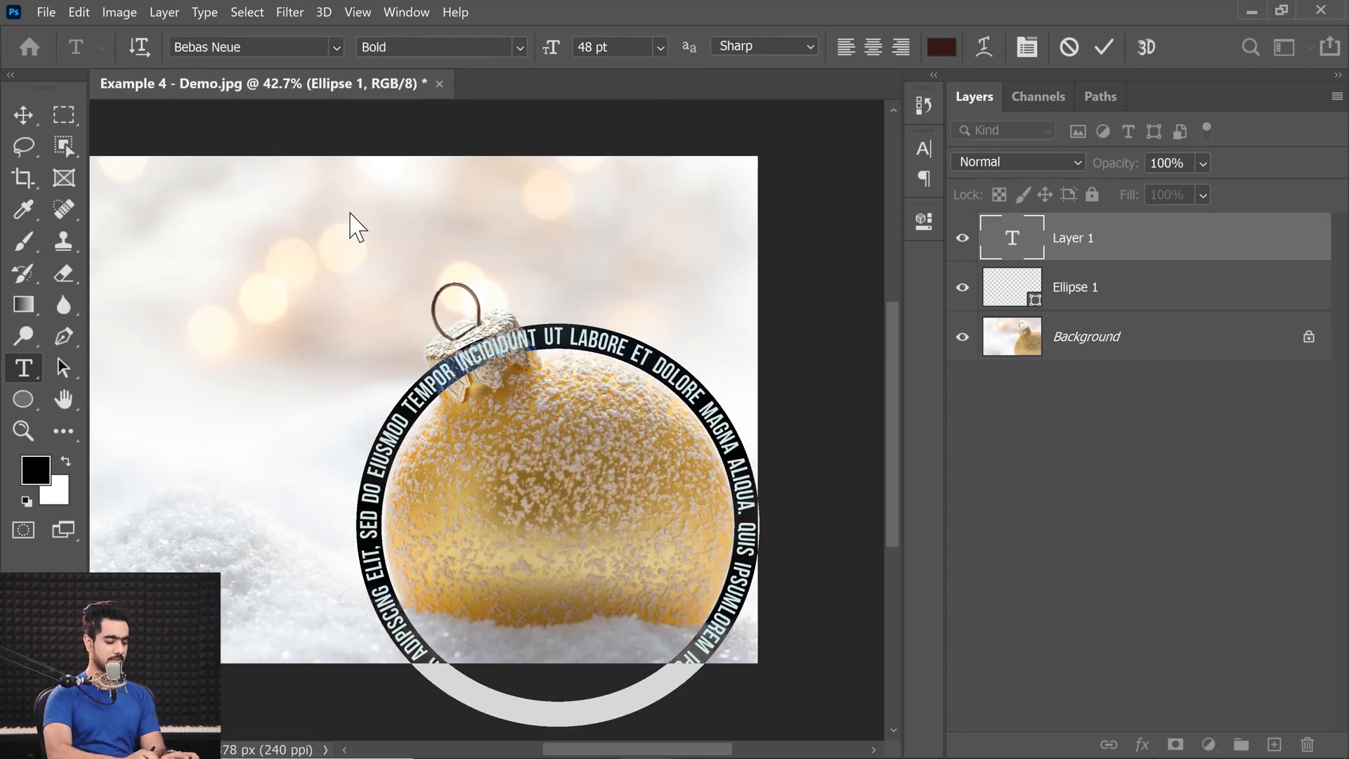
{"action": "type", "text": "MERRY CH"}
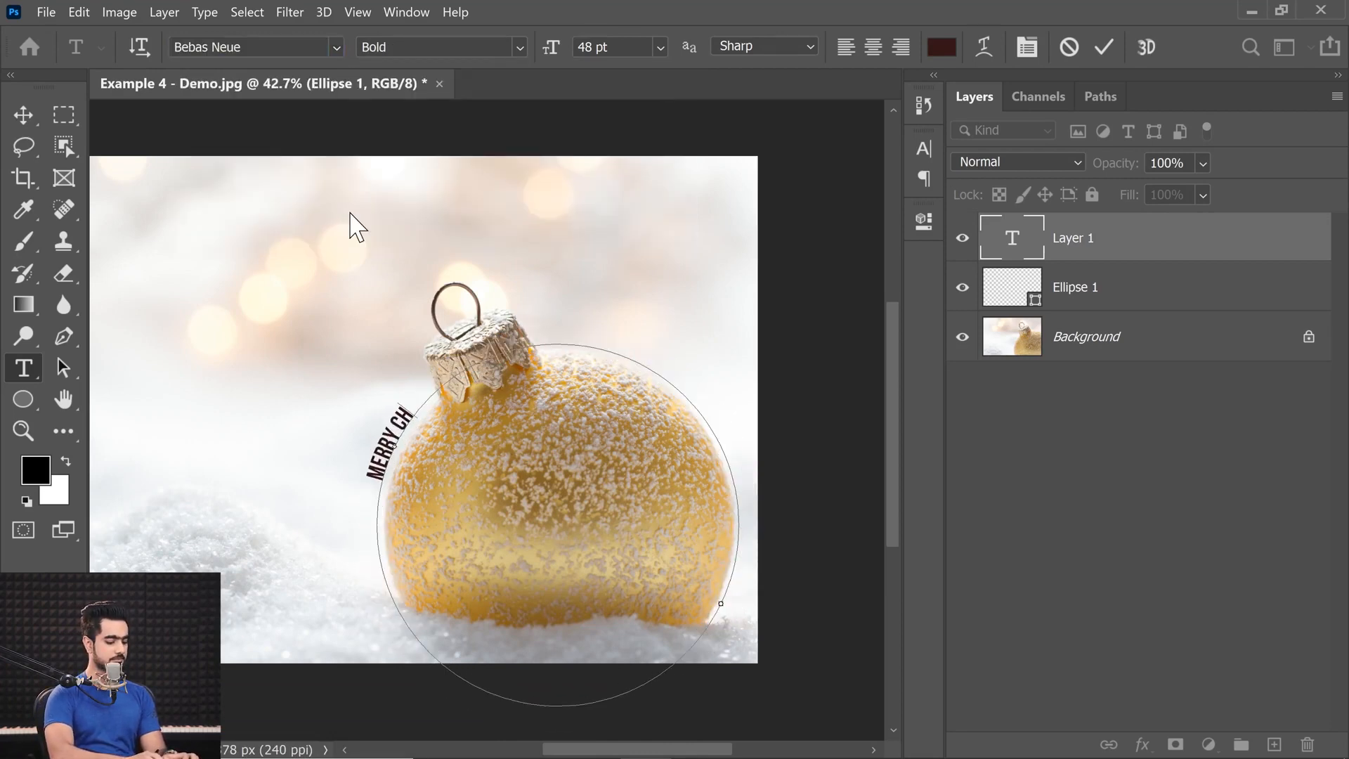
{"action": "type", "text": "RISTMAS"}
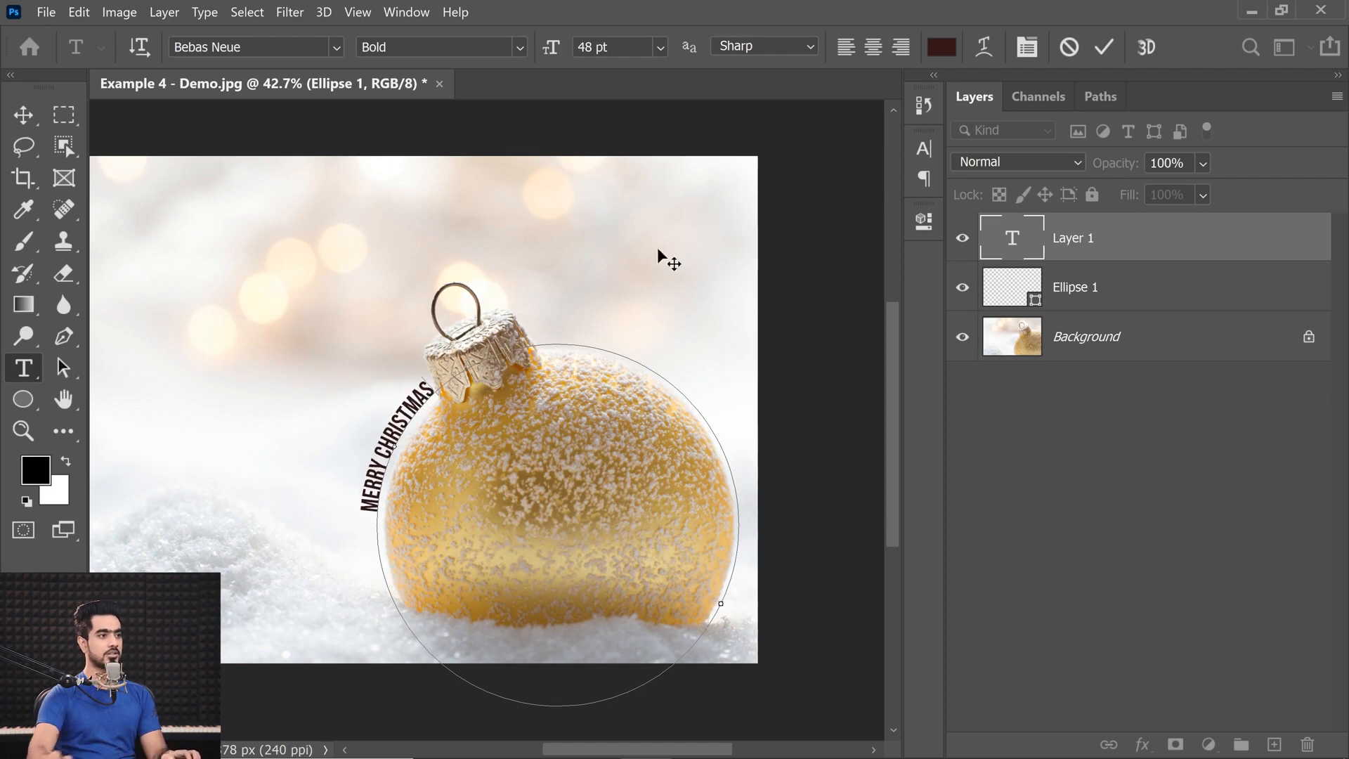
Left-align the whole MERRY CHRISTMAS text on the circular path.
{"action": "key", "text": "ctrl+a"}
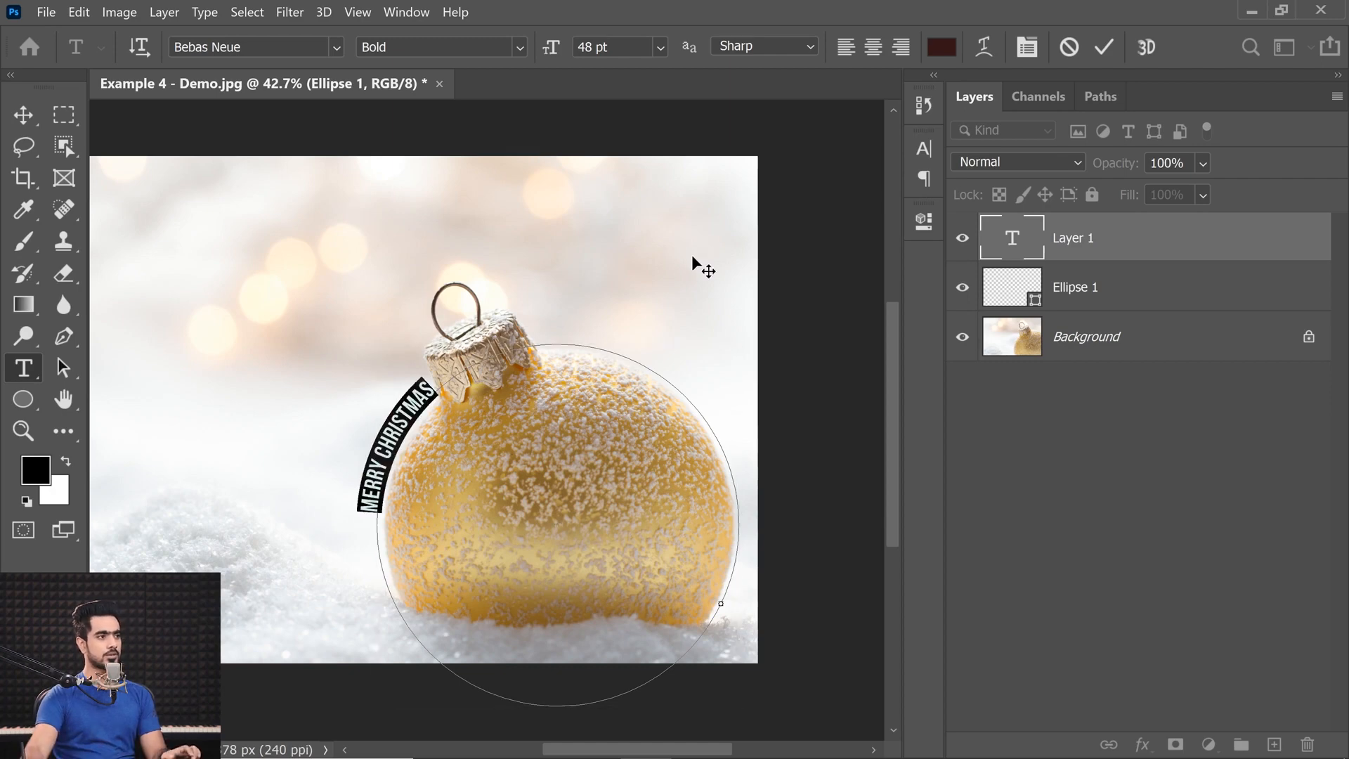
{"action": "left_click", "coordinate": [847, 48]}
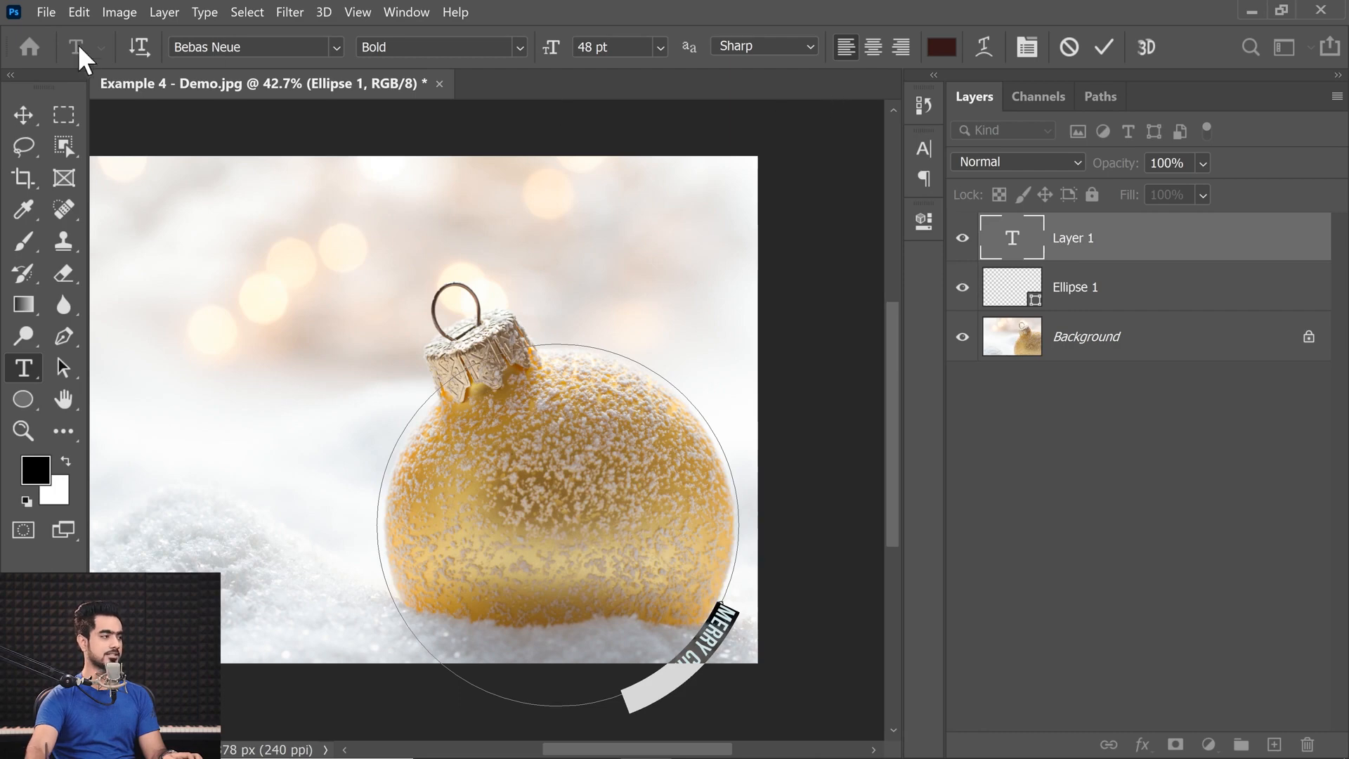
{"action": "left_click", "coordinate": [726, 626]}
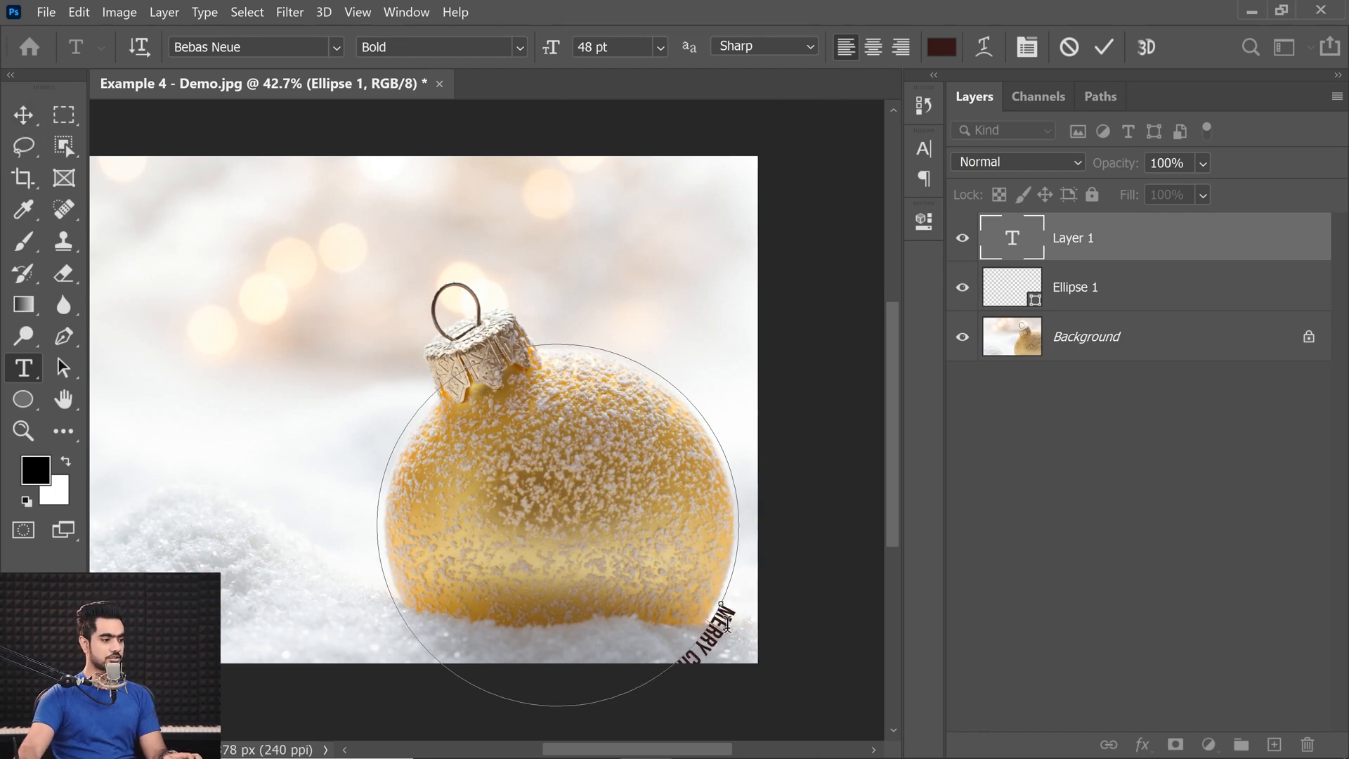
Examine the start point of the MERRY CHRISTMAS text on the circular path up close, along with the whole image.
{"action": "left_click_drag", "start_coordinate": [891, 501], "coordinate": [888, 538]}
{"action": "key", "text": "ctrl+plus"}
{"action": "key", "text": "ctrl+plus"}
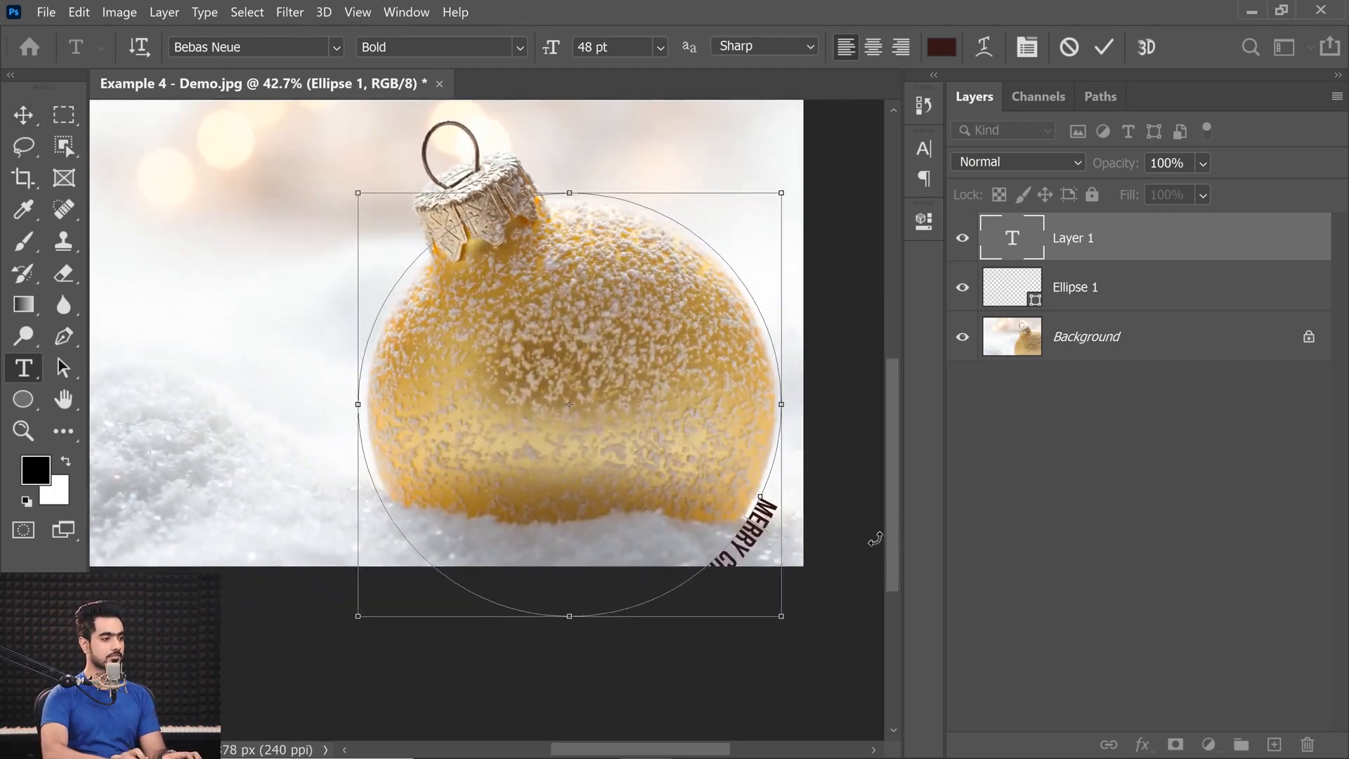
{"action": "key", "text": "ctrl+plus"}
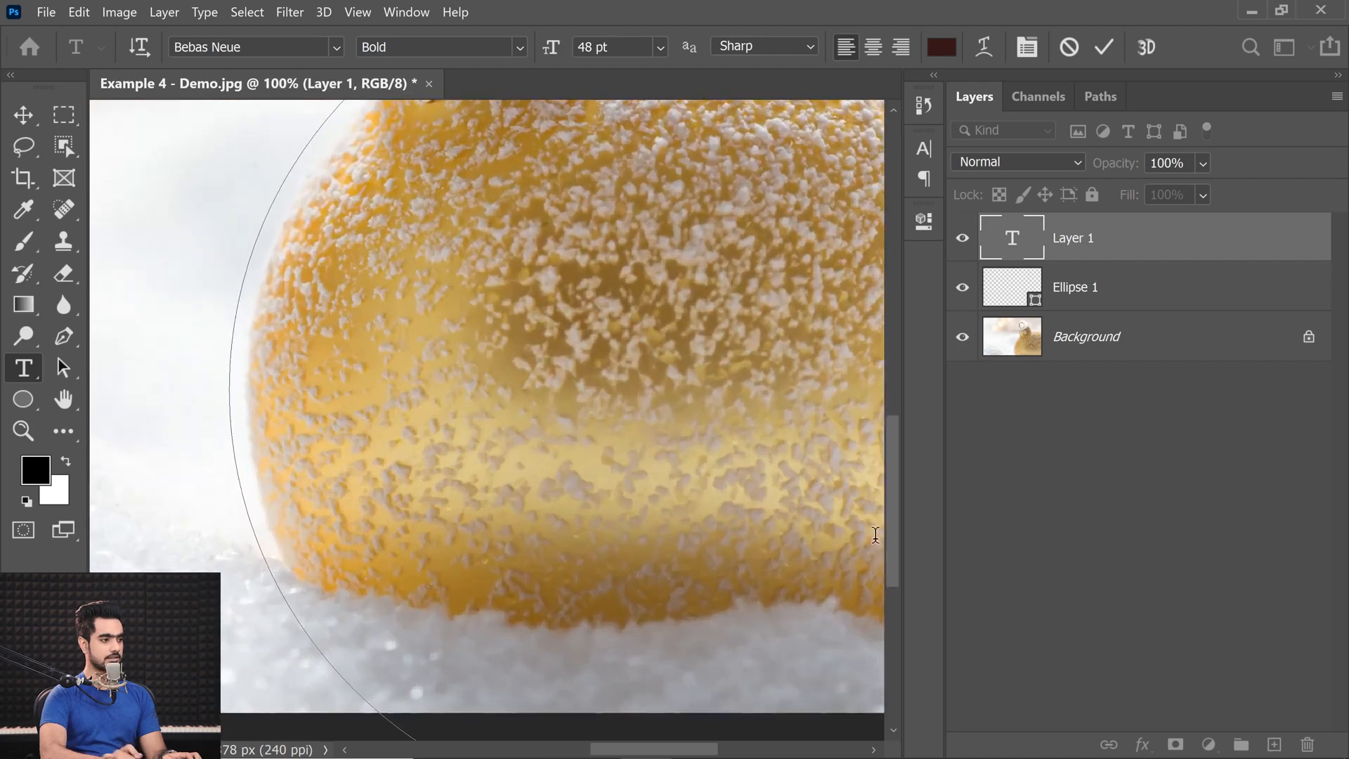
{"action": "left_click_drag", "start_coordinate": [668, 751], "coordinate": [747, 746]}
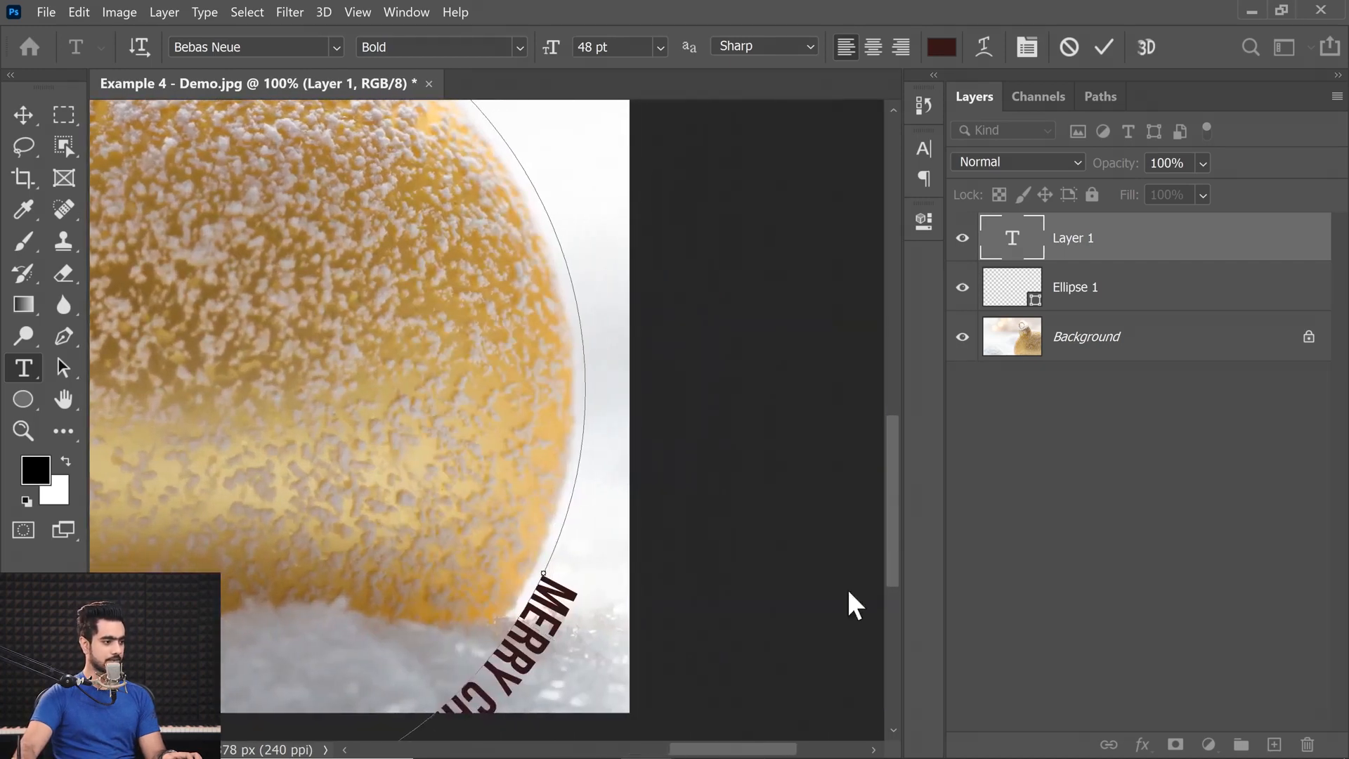
{"action": "left_click_drag", "start_coordinate": [891, 495], "coordinate": [867, 524]}
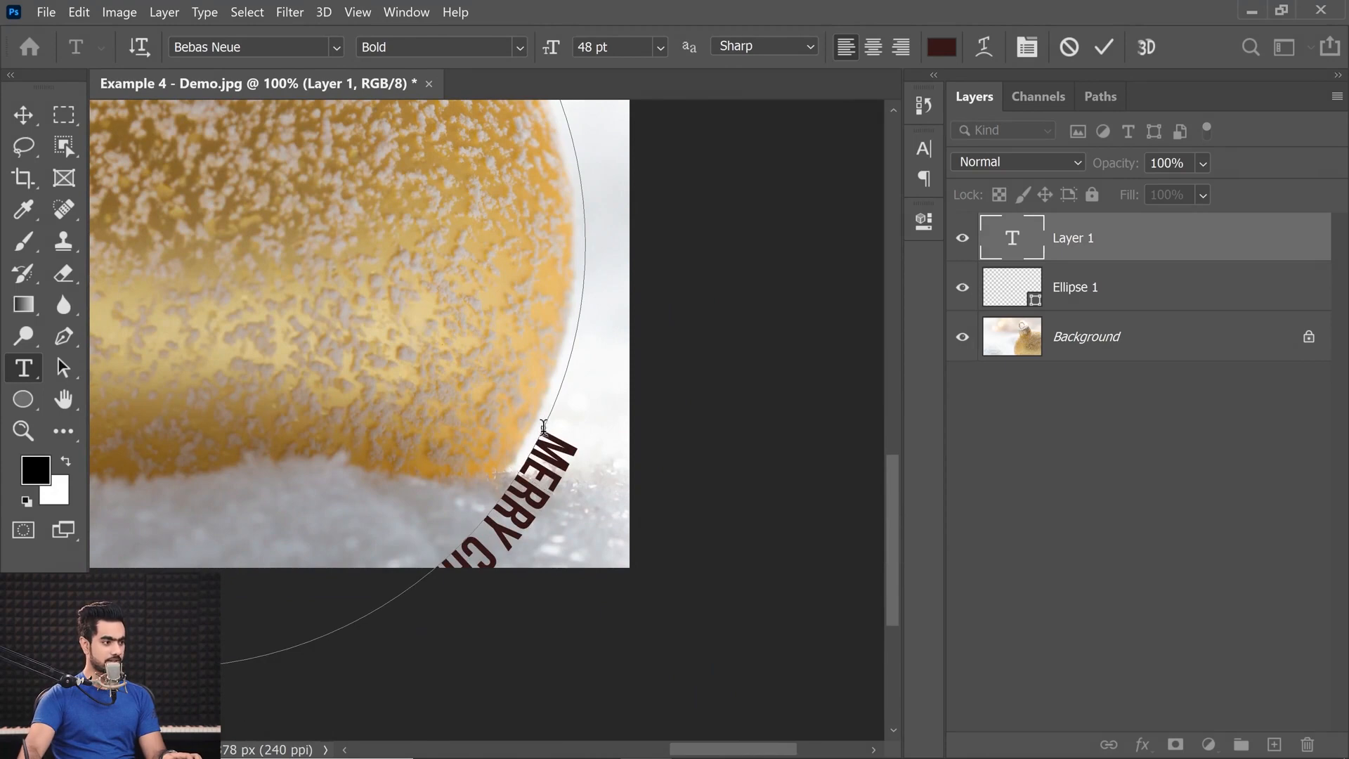
{"action": "key", "text": "ctrl+plus"}
{"action": "key", "text": "ctrl+plus"}
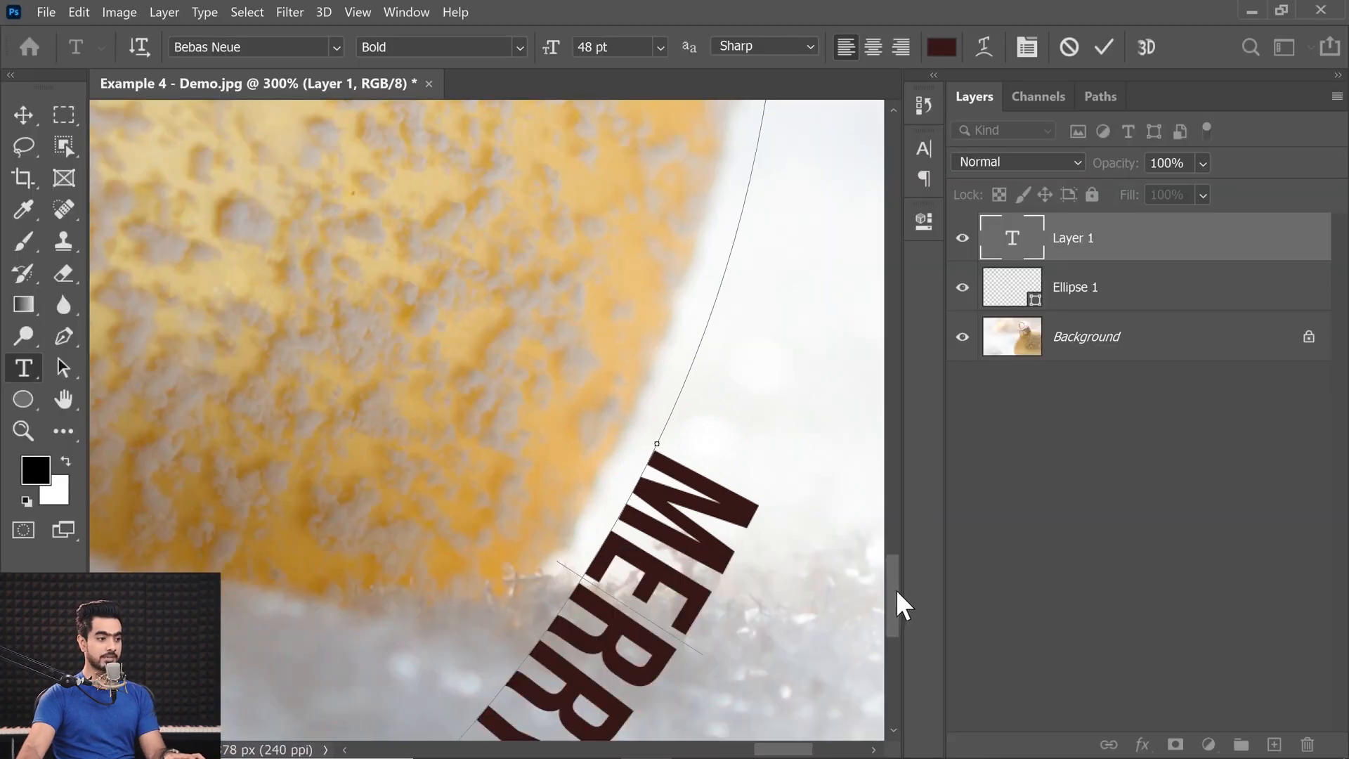
{"action": "left_click_drag", "start_coordinate": [896, 589], "coordinate": [891, 648]}
{"action": "mouse_move", "coordinate": [777, 755]}
{"action": "left_mouse_down"}
{"action": "mouse_move", "coordinate": [734, 755]}
{"action": "mouse_move", "coordinate": [766, 756]}
{"action": "left_mouse_up"}
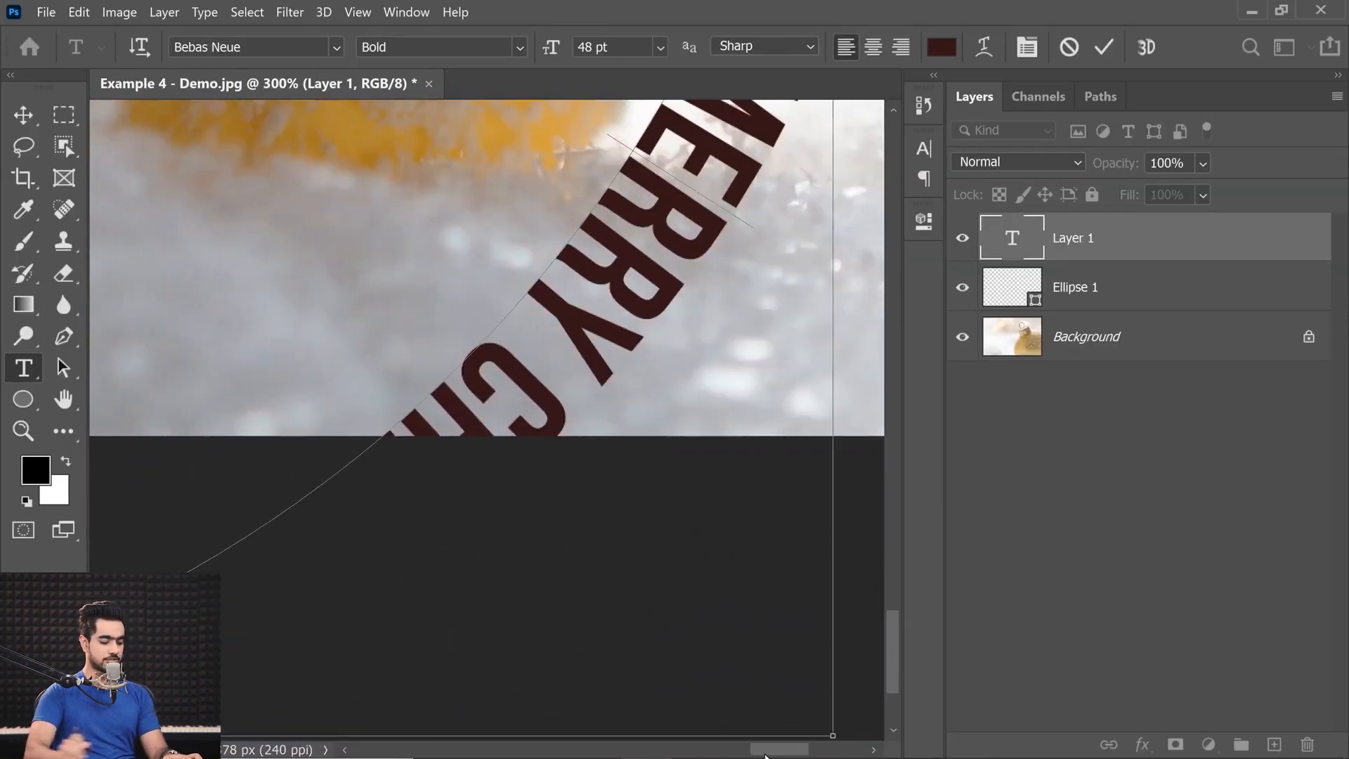
{"action": "key", "text": "ctrl+0"}
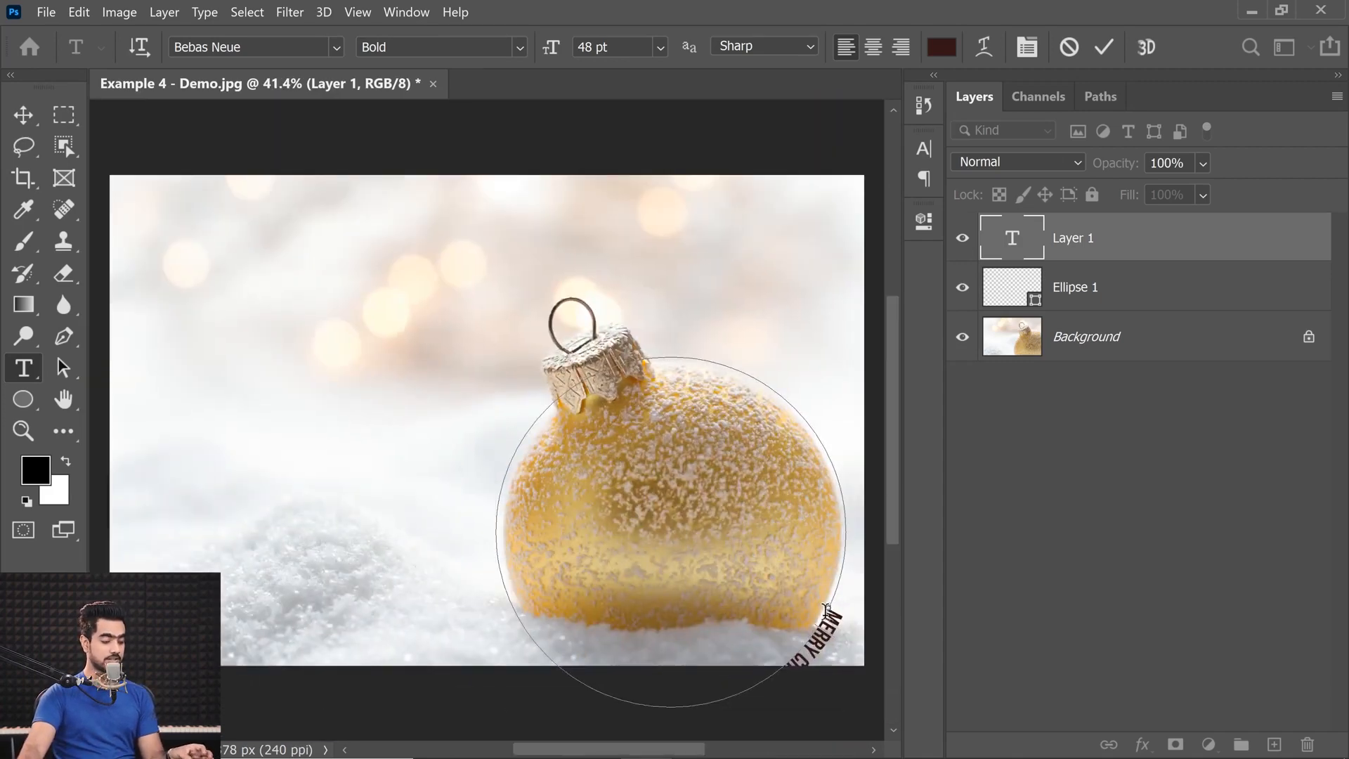
Slide the MERRY CHRISTMAS text along the outside of the circle so it starts at the lower-left edge of the ornament's cap.
{"action": "mouse_move", "coordinate": [829, 613]}
{"action": "left_mouse_down"}
{"action": "mouse_move", "coordinate": [741, 687]}
{"action": "mouse_move", "coordinate": [595, 670]}
{"action": "left_mouse_up"}
{"action": "left_click_drag", "start_coordinate": [531, 418], "coordinate": [550, 402]}
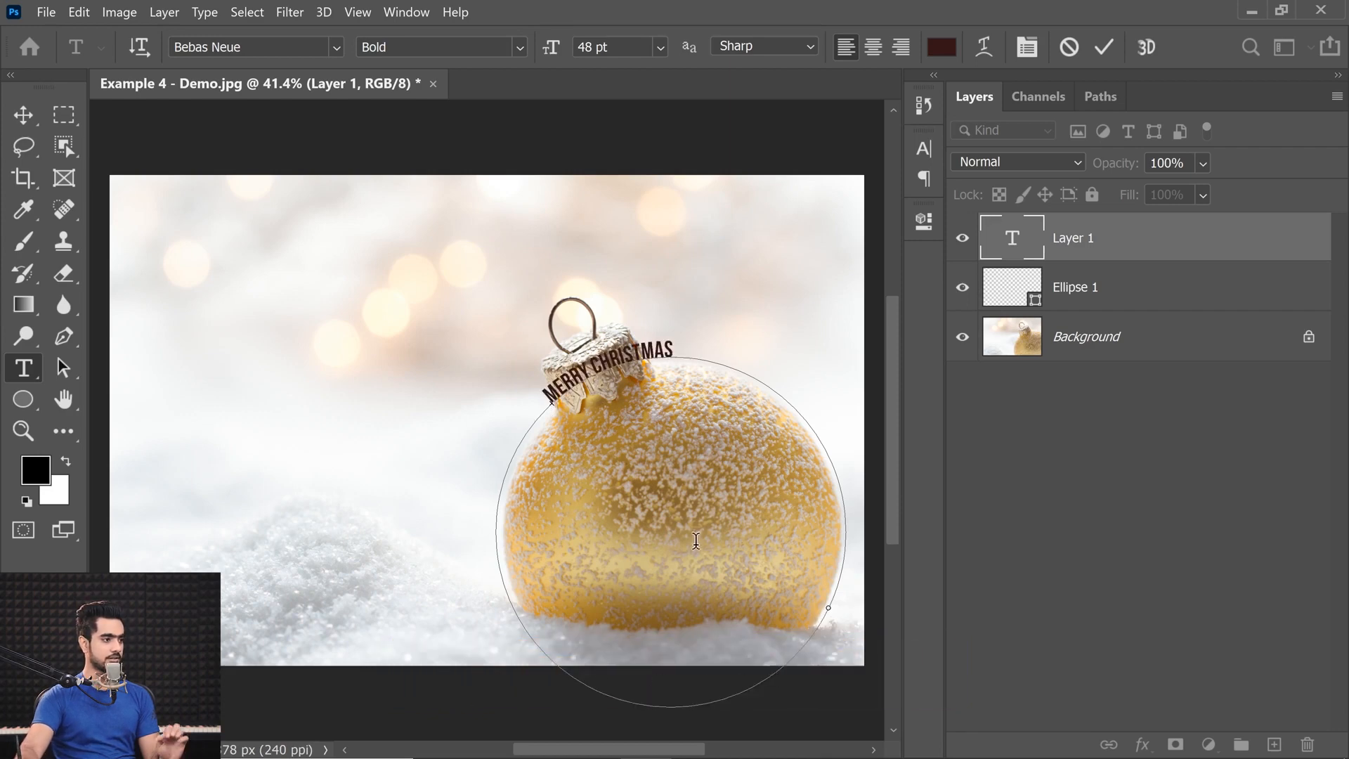
{"action": "key", "text": "ctrl"}
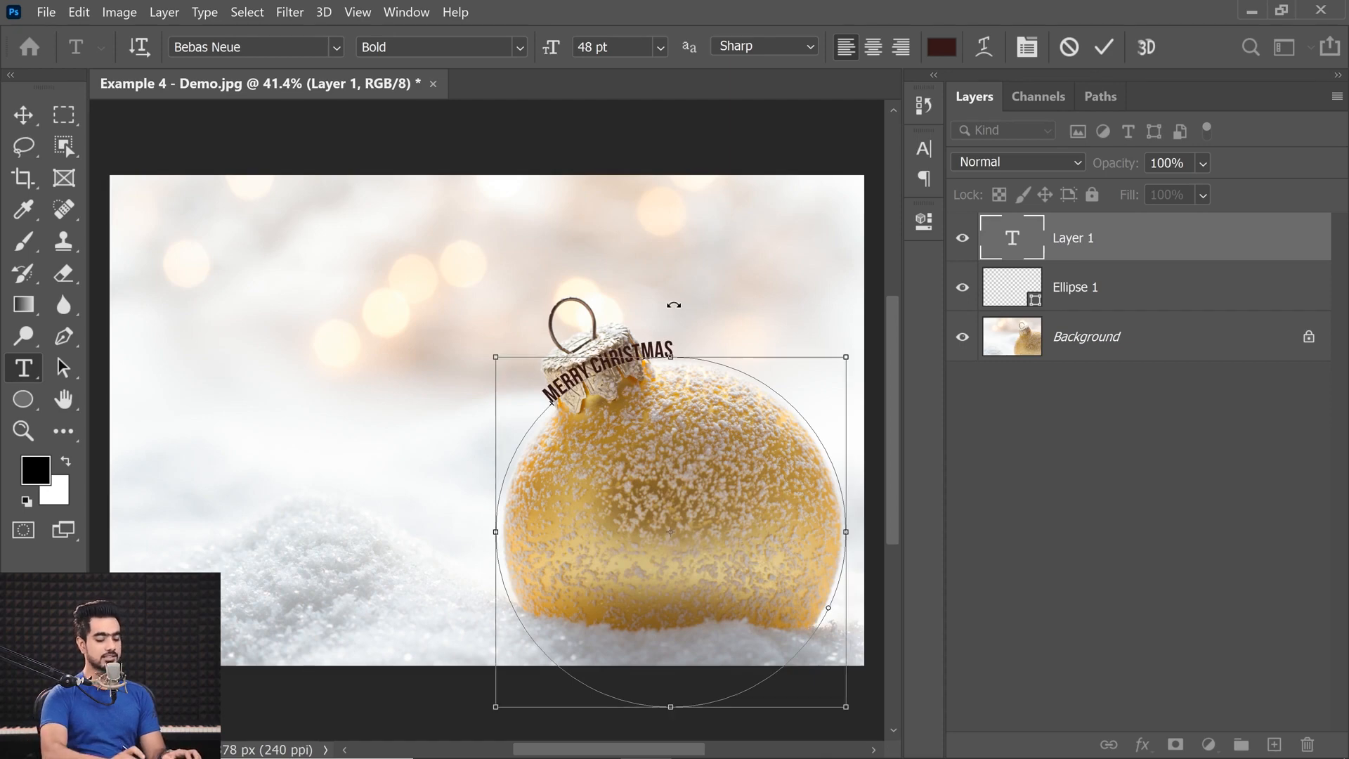
Commit the MERRY CHRISTMAS path text and inspect its lettering around the ornament's cap.
{"action": "key", "text": "ctrl+plus"}
{"action": "key", "text": "ctrl+plus"}
{"action": "key", "text": "ctrl+plus"}
{"action": "key", "text": "ctrl+plus"}
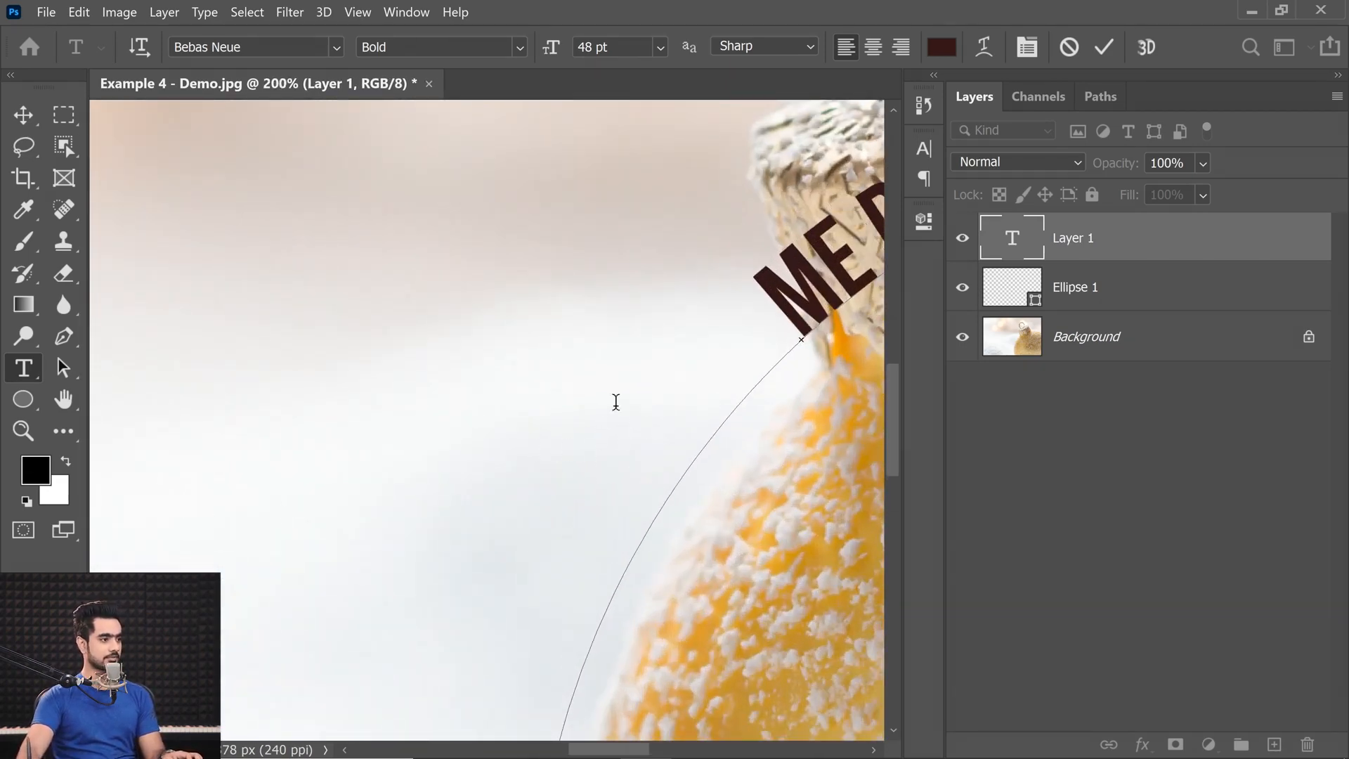
{"action": "left_click", "coordinate": [23, 115]}
{"action": "scroll", "coordinate": [786, 410], "scroll_direction": "down", "scroll_amount": 5}
{"action": "left_click_drag", "start_coordinate": [762, 417], "coordinate": [392, 426]}
{"action": "scroll", "coordinate": [512, 363], "scroll_direction": "up", "scroll_amount": 3}
{"action": "key", "text": "ctrl+z"}
{"action": "key", "text": "ctrl+shift+z"}
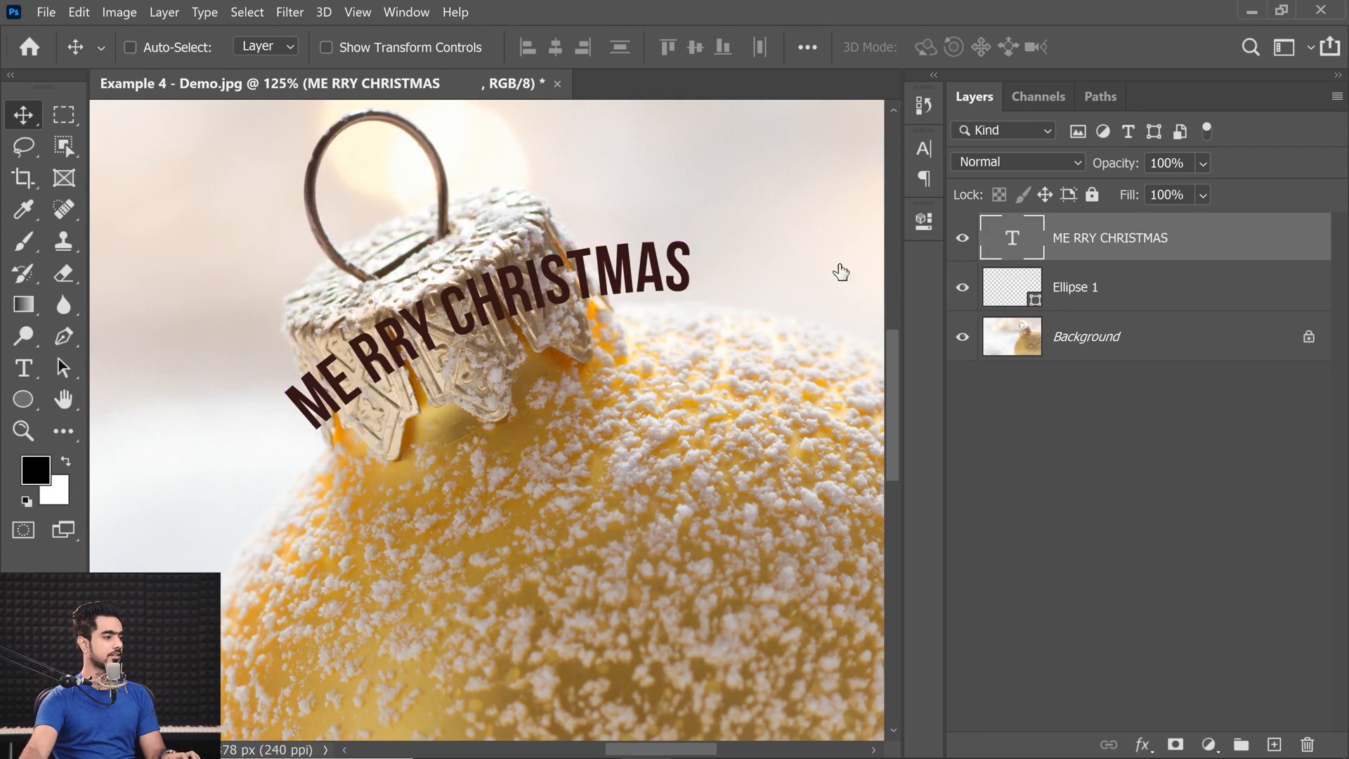
Delete the stray space inside the word MERRY and commit the path text.
{"action": "double_click", "coordinate": [1012, 237]}
{"action": "left_click", "coordinate": [360, 377]}
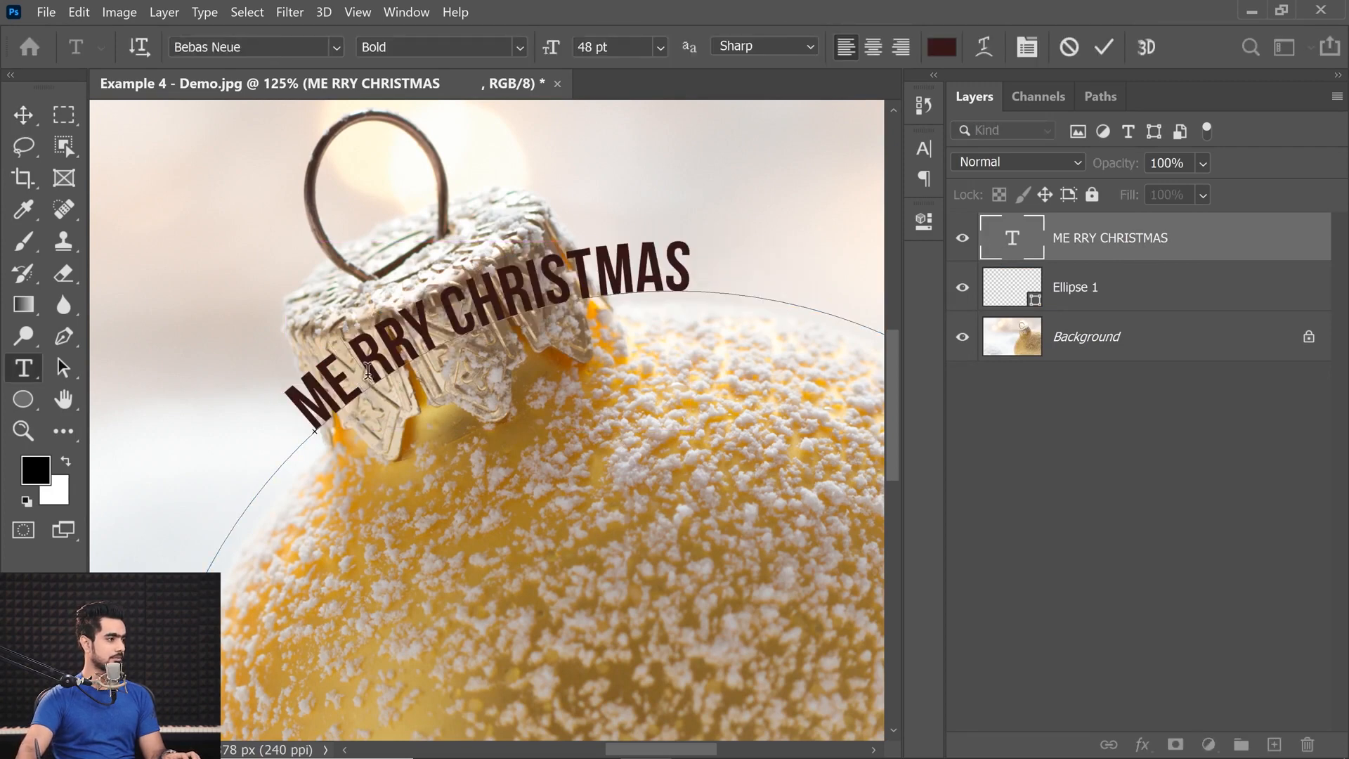
{"action": "key", "text": "BackSpace"}
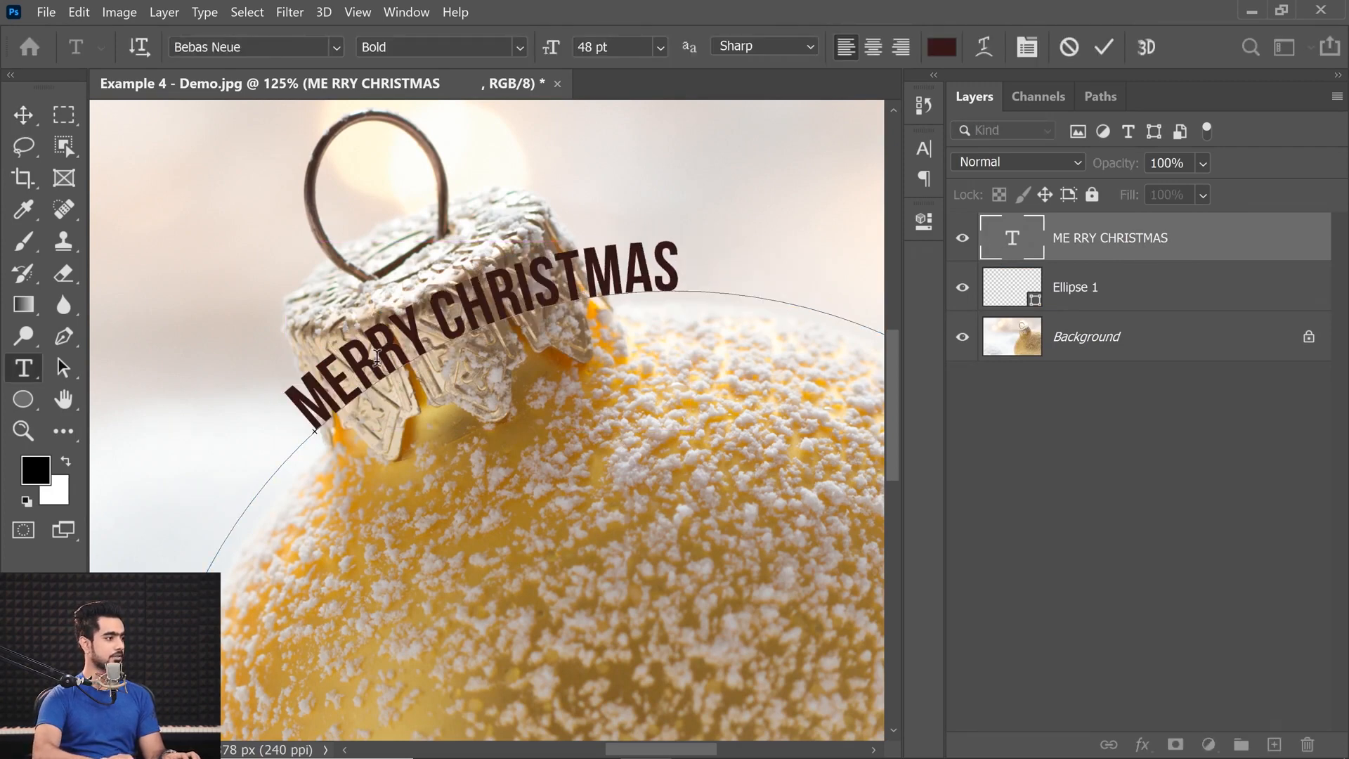
{"action": "left_click", "coordinate": [26, 114]}
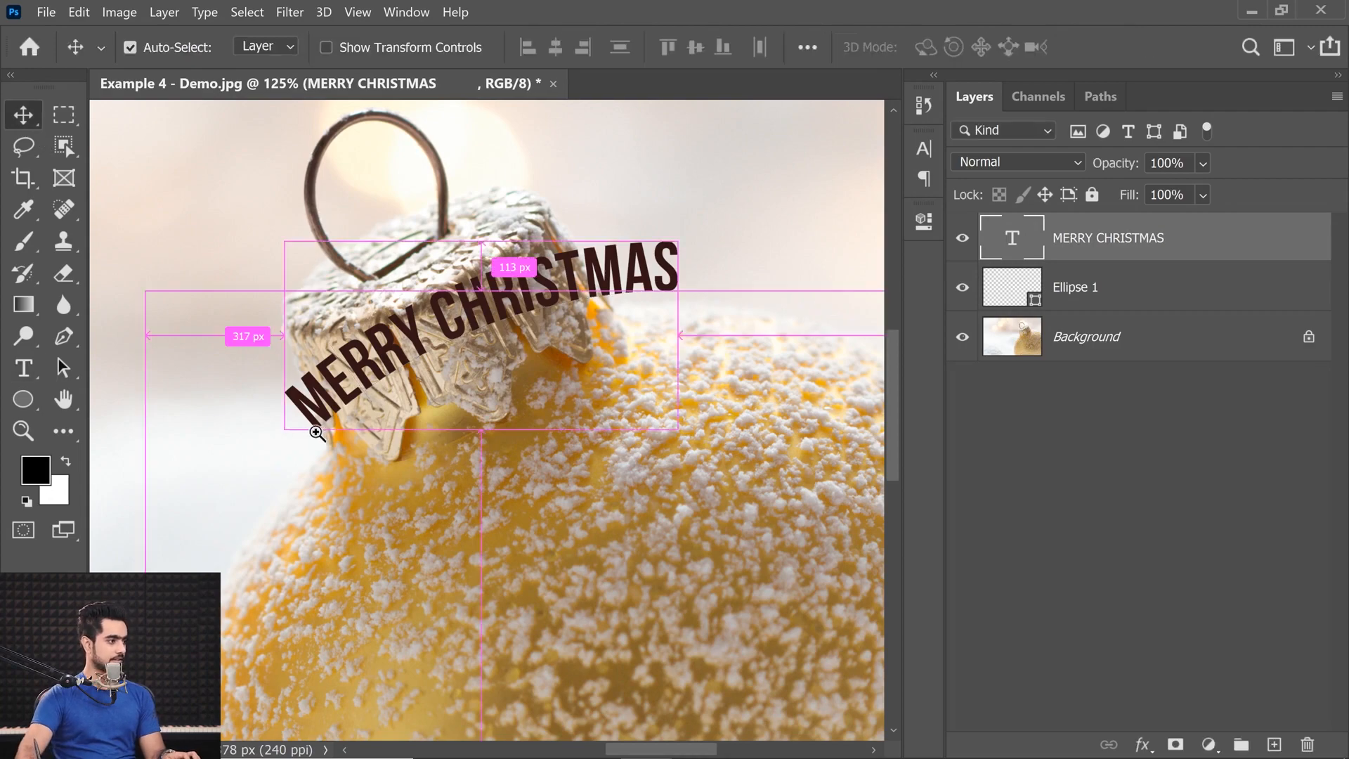
Reopen the path text for editing and move its end point along the circle to just past the final S of CHRISTMAS.
{"action": "scroll", "coordinate": [404, 474], "scroll_direction": "down", "scroll_amount": 3}
{"action": "double_click", "coordinate": [996, 241]}
{"action": "left_click", "coordinate": [313, 444]}
{"action": "left_click_drag", "start_coordinate": [887, 343], "coordinate": [886, 442]}
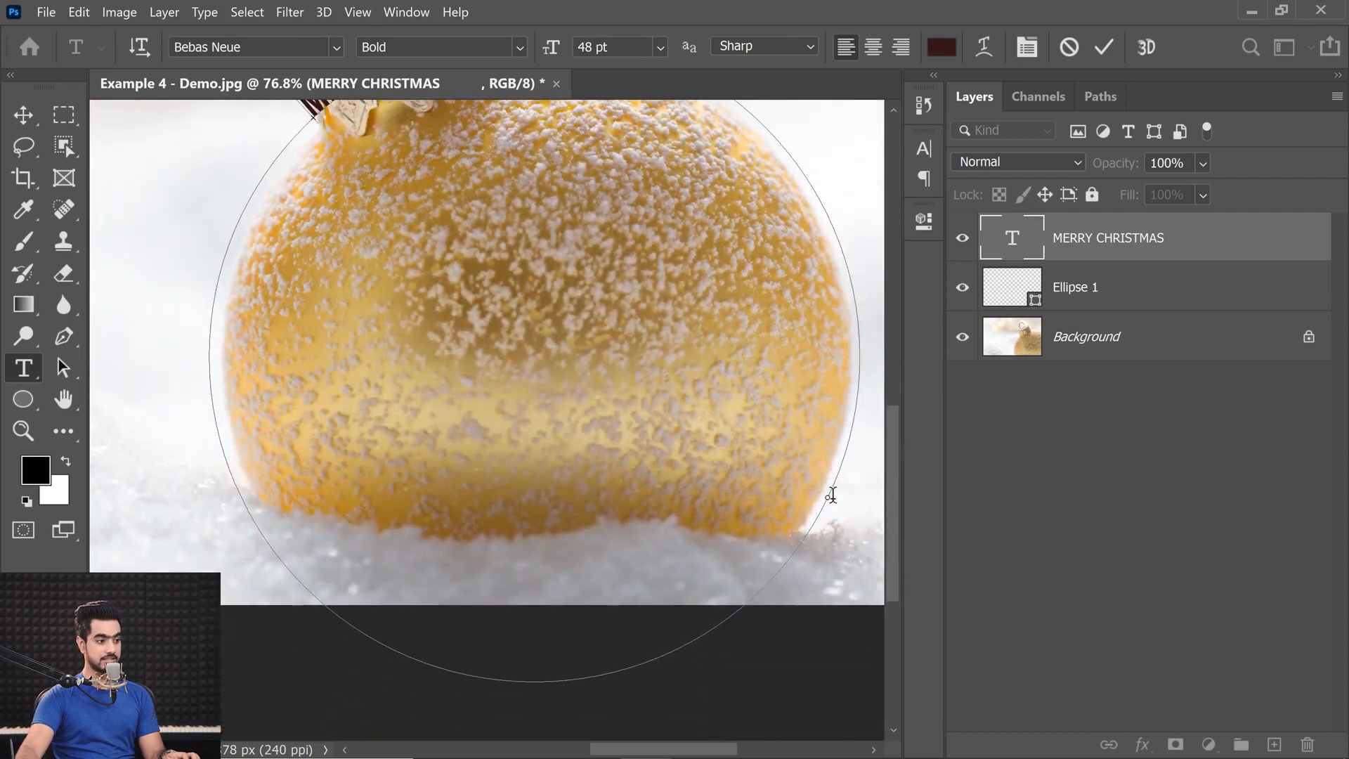
{"action": "left_click_drag", "start_coordinate": [884, 495], "coordinate": [891, 451]}
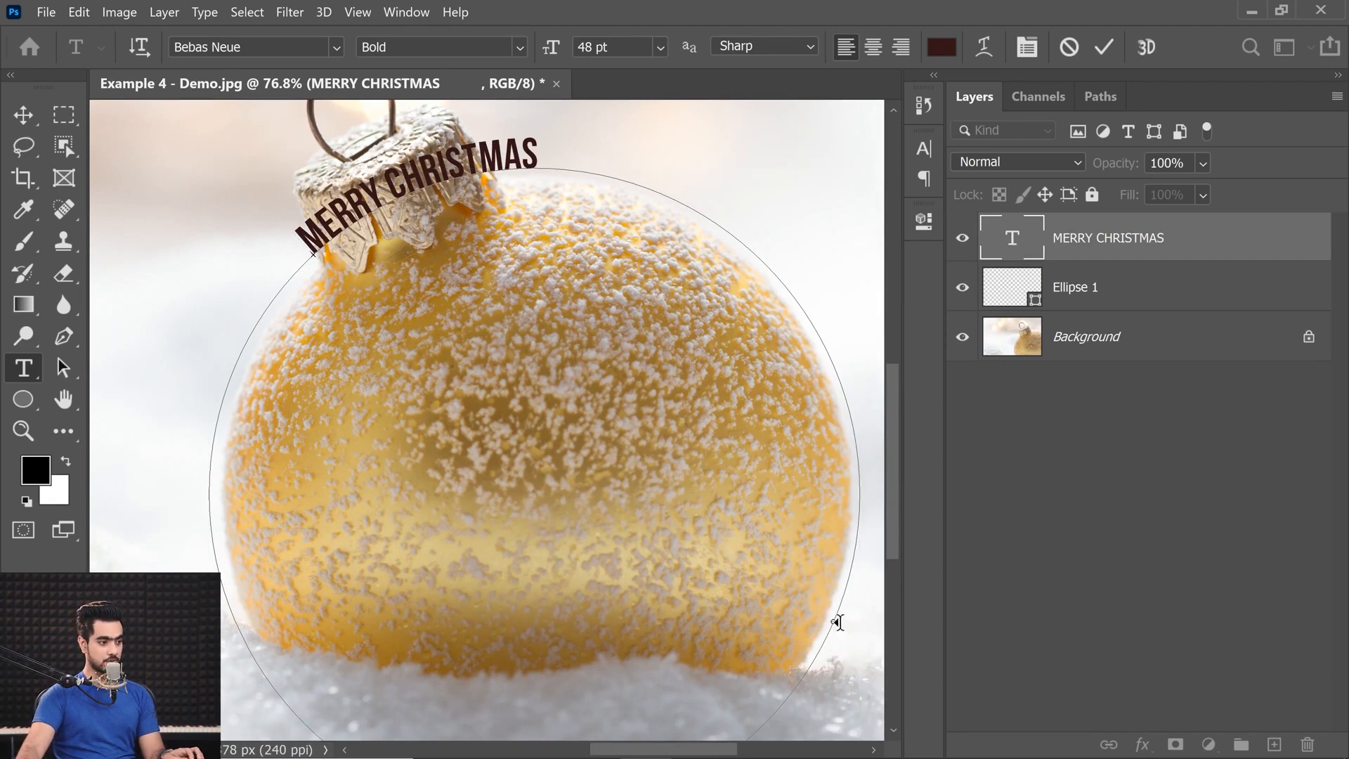
{"action": "left_click_drag", "start_coordinate": [525, 192], "coordinate": [491, 149]}
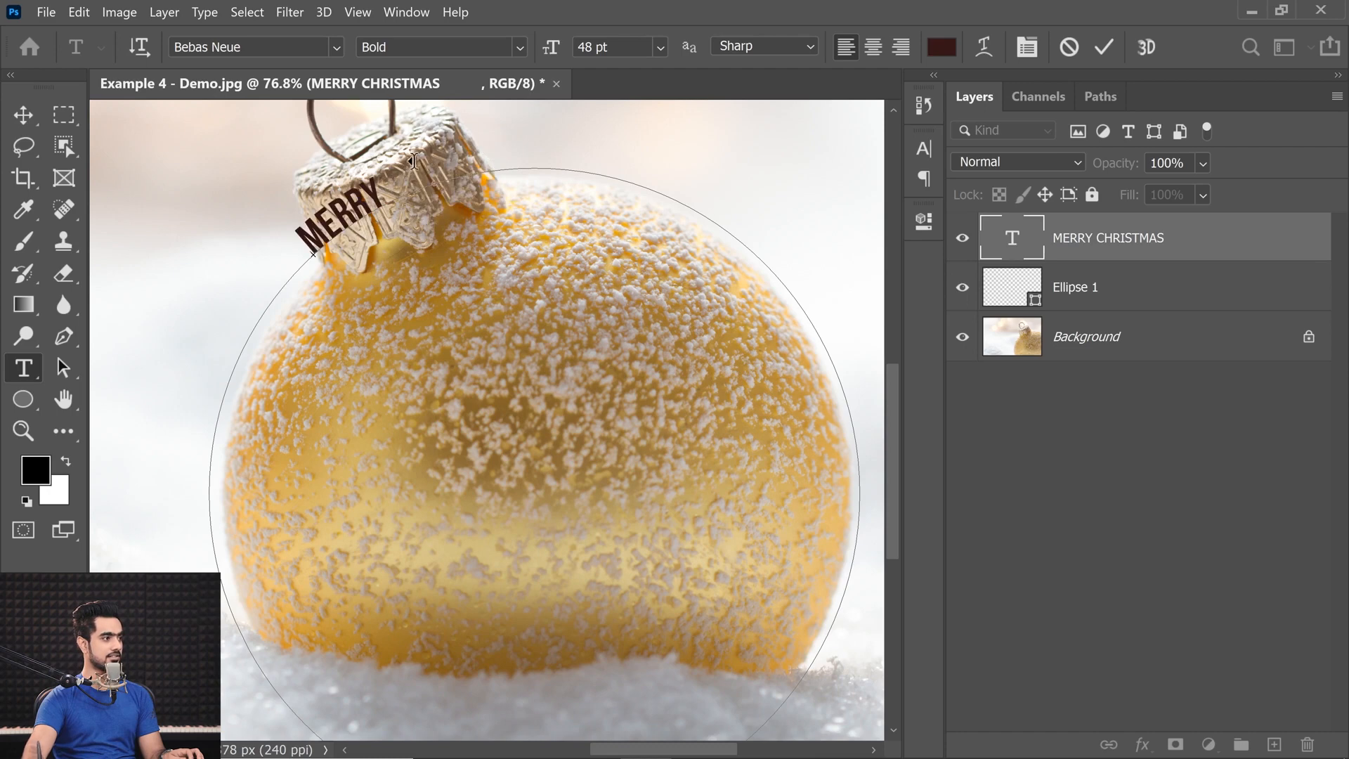
{"action": "left_click_drag", "start_coordinate": [373, 179], "coordinate": [359, 187]}
{"action": "left_click_drag", "start_coordinate": [562, 150], "coordinate": [567, 150]}
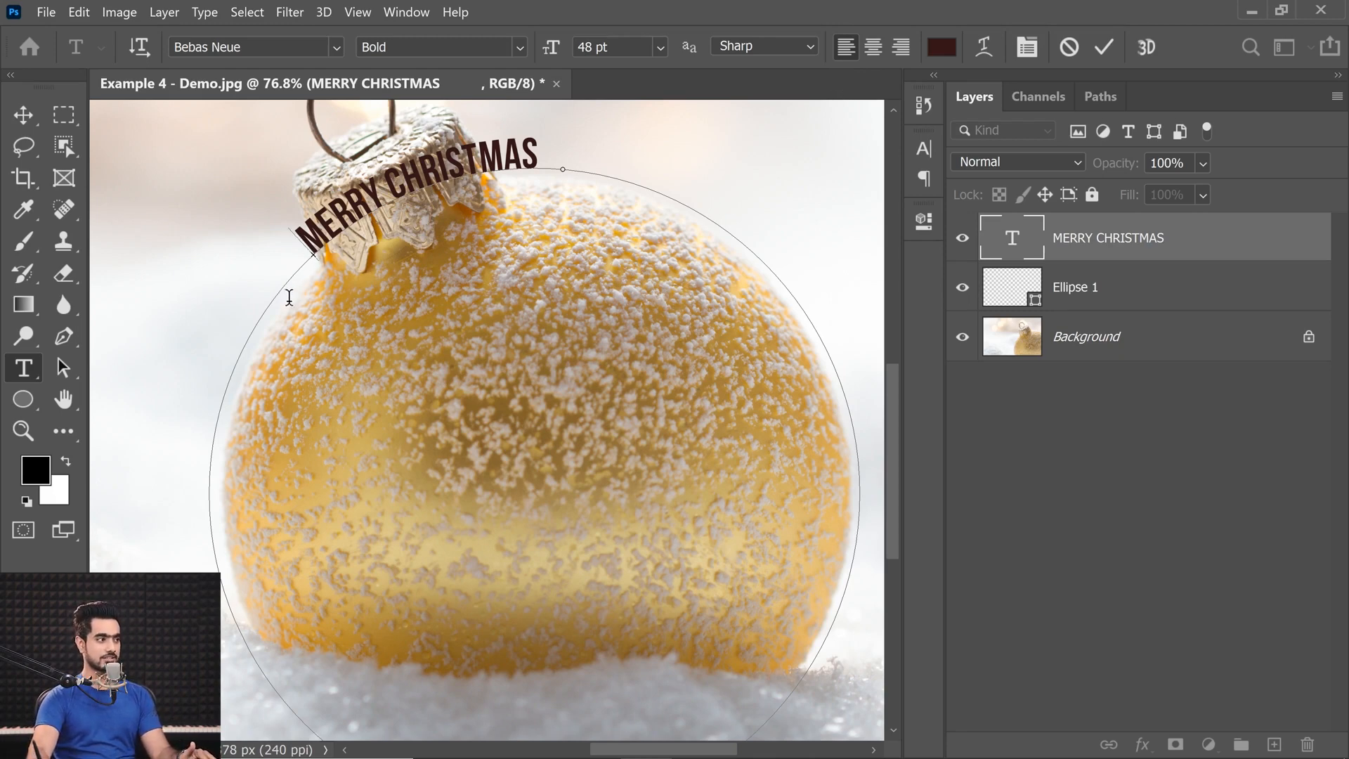
Center-align MERRY CHRISTMAS on the circular path and adjust its end point close to the final S.
{"action": "left_click", "coordinate": [872, 46]}
{"action": "key", "text": "ctrl"}
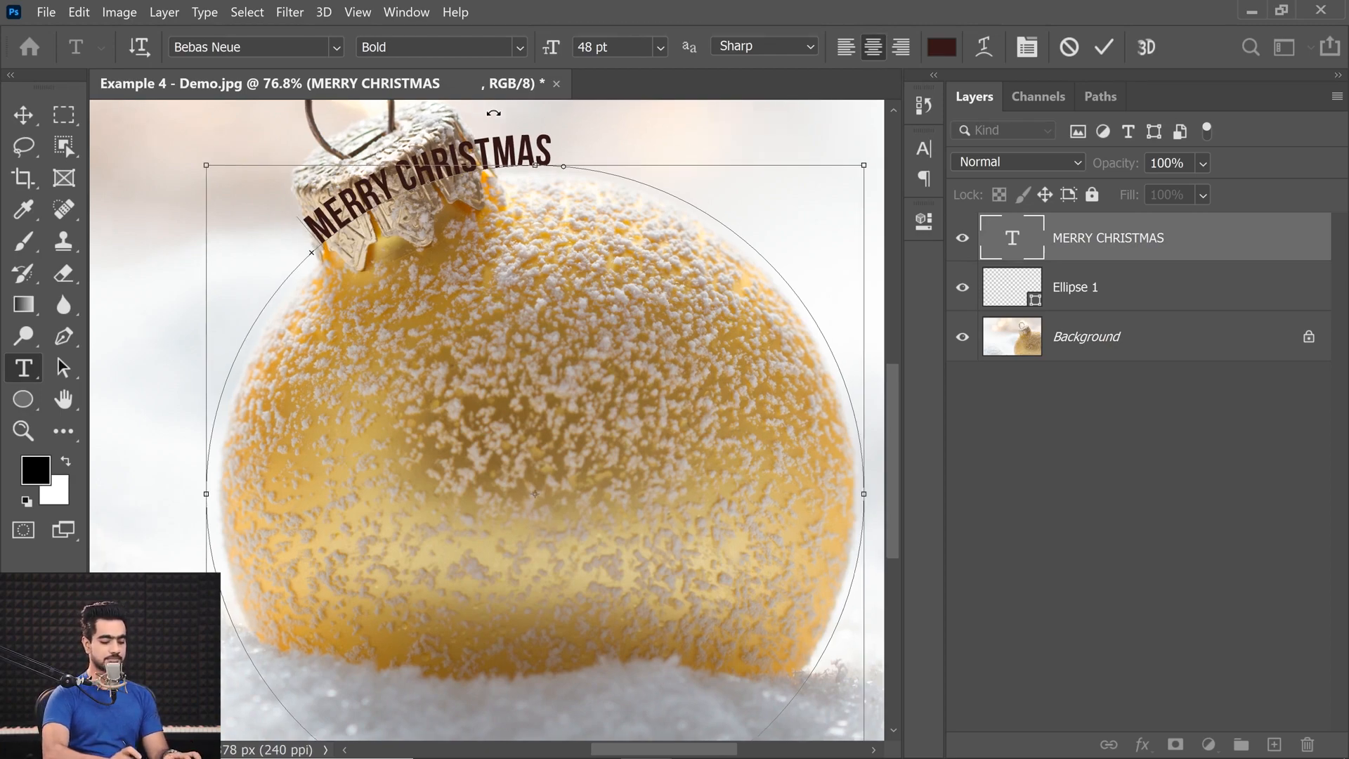
{"action": "key", "text": "ctrl+plus"}
{"action": "key", "text": "ctrl+plus"}
{"action": "left_click_drag", "start_coordinate": [894, 432], "coordinate": [896, 337]}
{"action": "left_click_drag", "start_coordinate": [681, 751], "coordinate": [664, 752]}
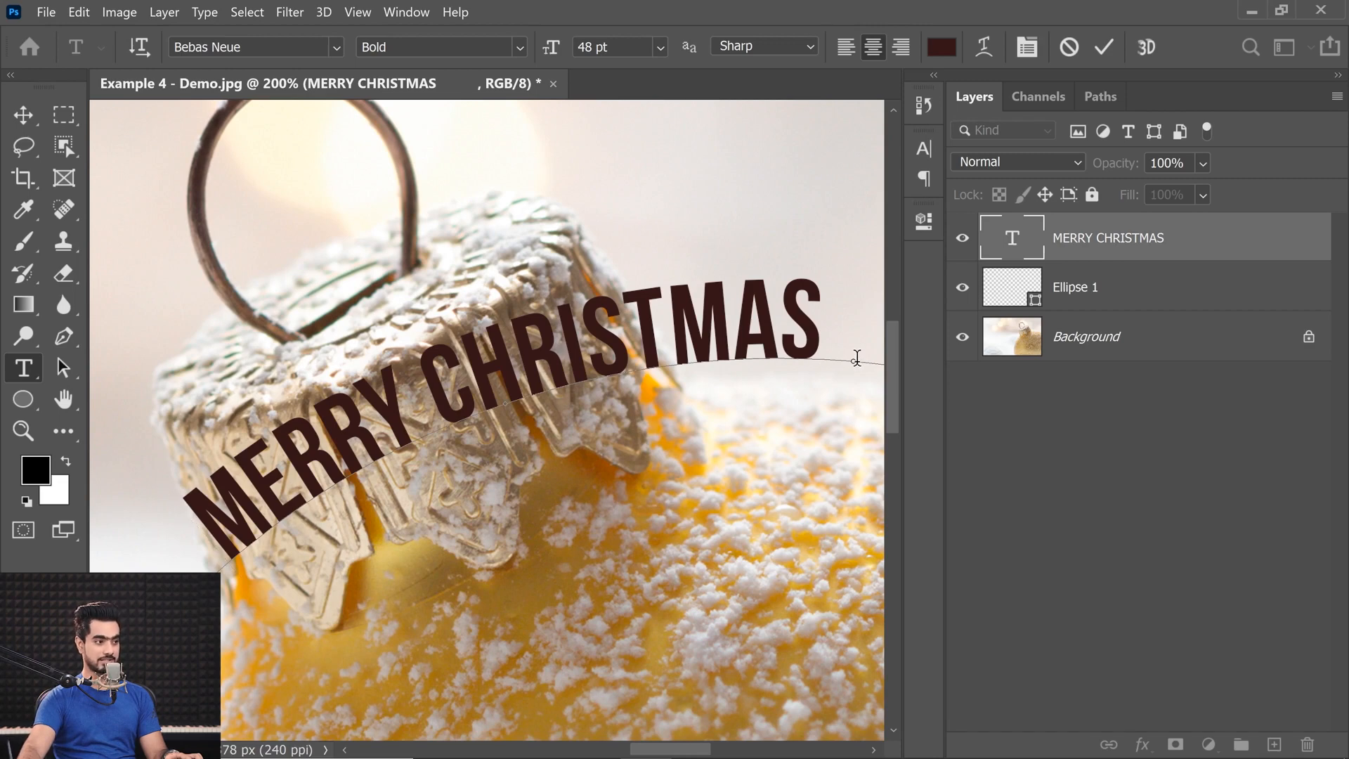
{"action": "left_click", "coordinate": [507, 409], "text": "ctrl"}
{"action": "left_click_drag", "start_coordinate": [506, 406], "coordinate": [857, 361]}
Append DDD to CHRISTMAS and move the path text's start and end points farther apart to fit the longer text.
{"action": "left_click", "coordinate": [805, 320]}
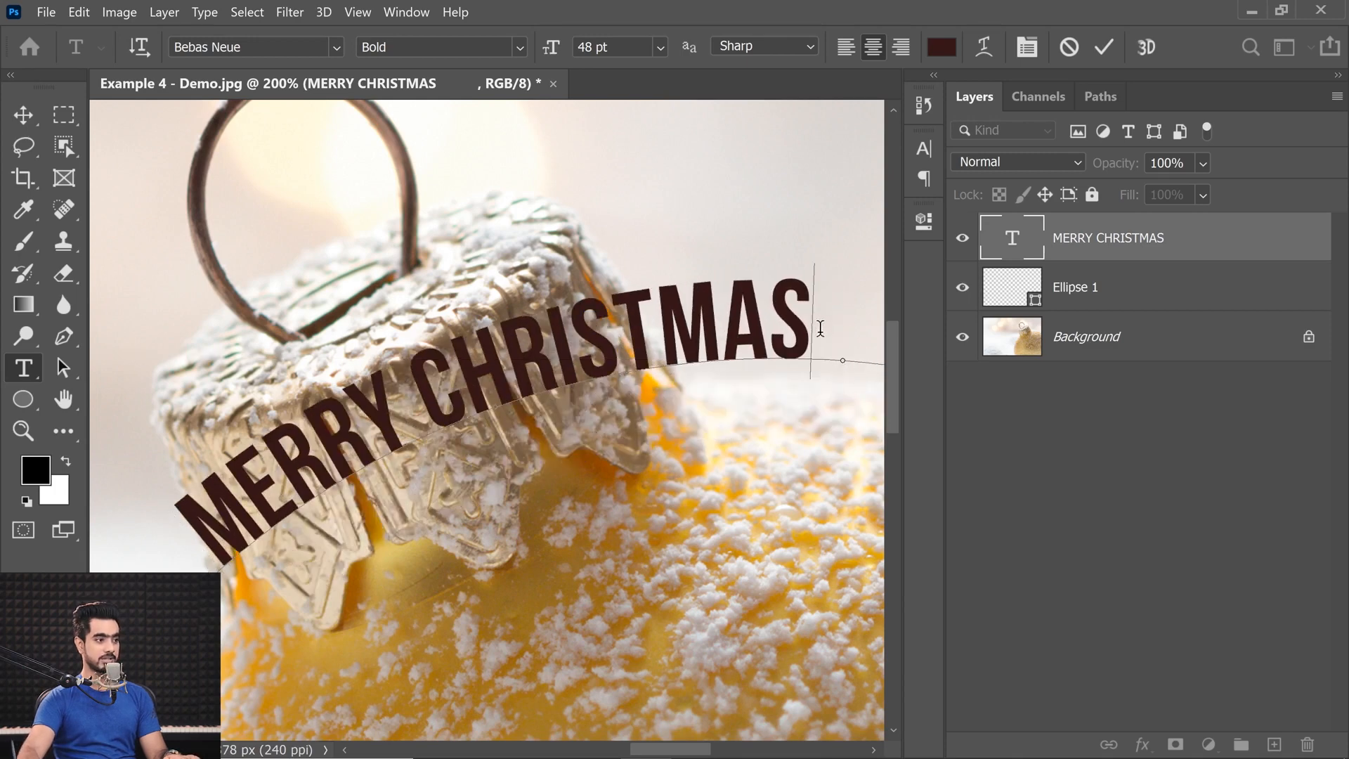
{"action": "key", "text": "BackSpace"}
{"action": "key", "text": "BackSpace"}
{"action": "key", "text": "BackSpace"}
{"action": "key", "text": "BackSpace"}
{"action": "key", "text": "BackSpace"}
{"action": "key", "text": "BackSpace"}
{"action": "key", "text": "BackSpace"}
{"action": "key", "text": "BackSpace"}
{"action": "key", "text": "BackSpace"}
{"action": "key", "text": "BackSpace"}
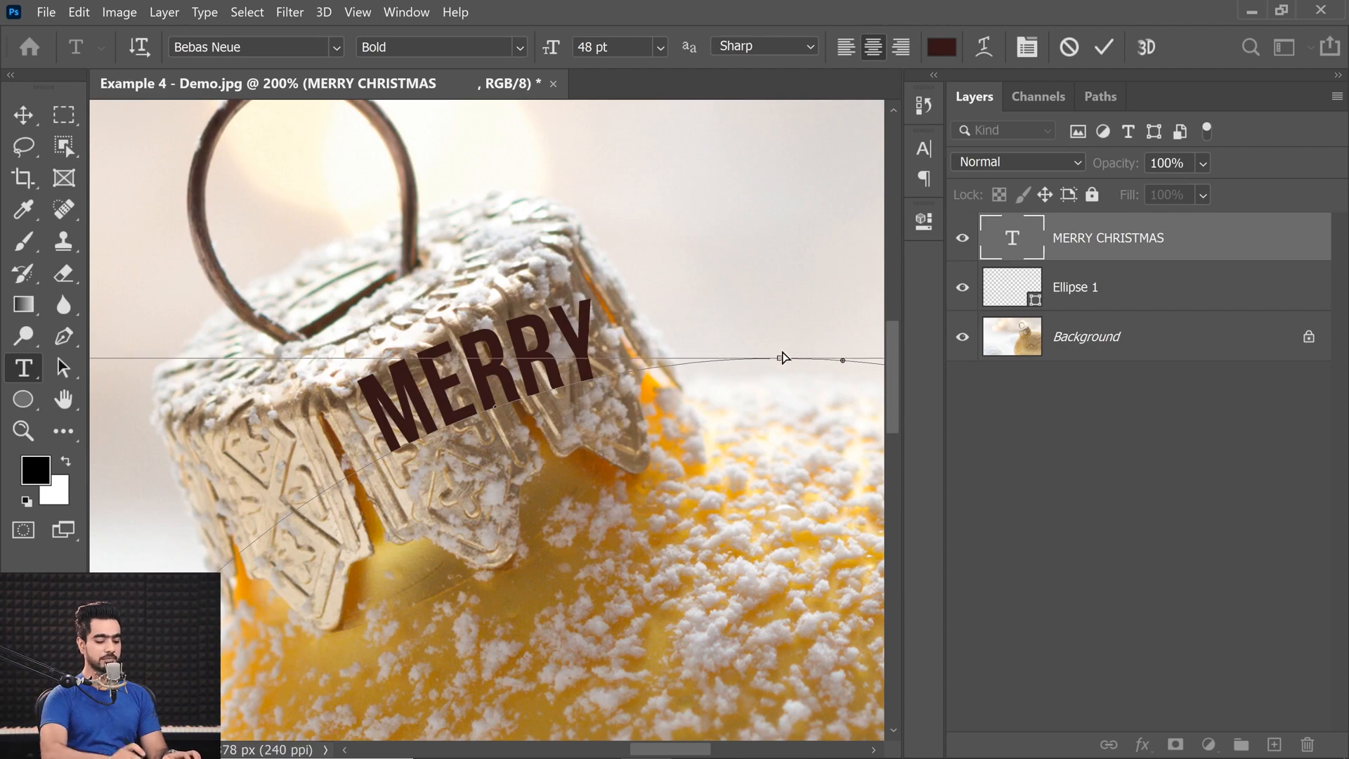
{"action": "key", "text": "ctrl+minus"}
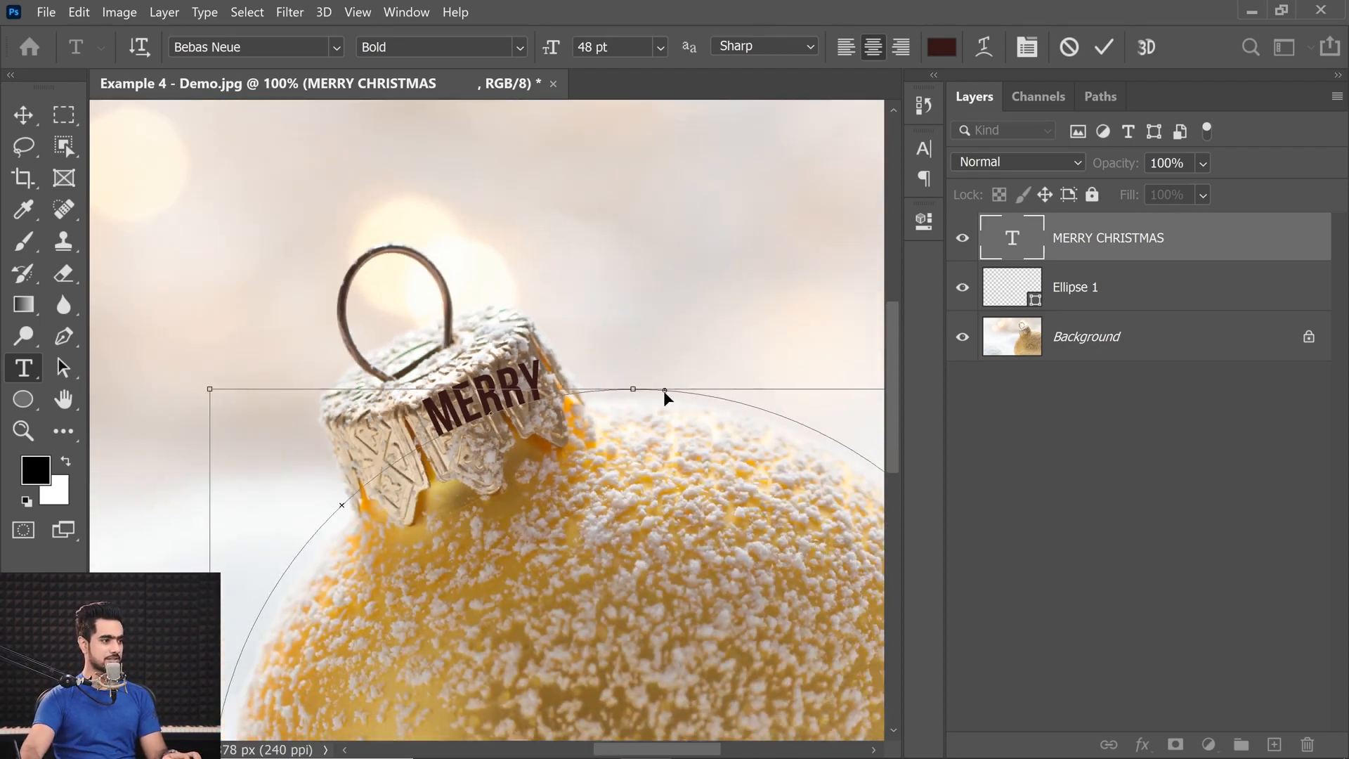
{"action": "mouse_move", "coordinate": [665, 391]}
{"action": "left_mouse_down"}
{"action": "mouse_move", "coordinate": [724, 406]}
{"action": "mouse_move", "coordinate": [797, 389]}
{"action": "left_mouse_up"}
{"action": "left_click_drag", "start_coordinate": [343, 504], "coordinate": [327, 524]}
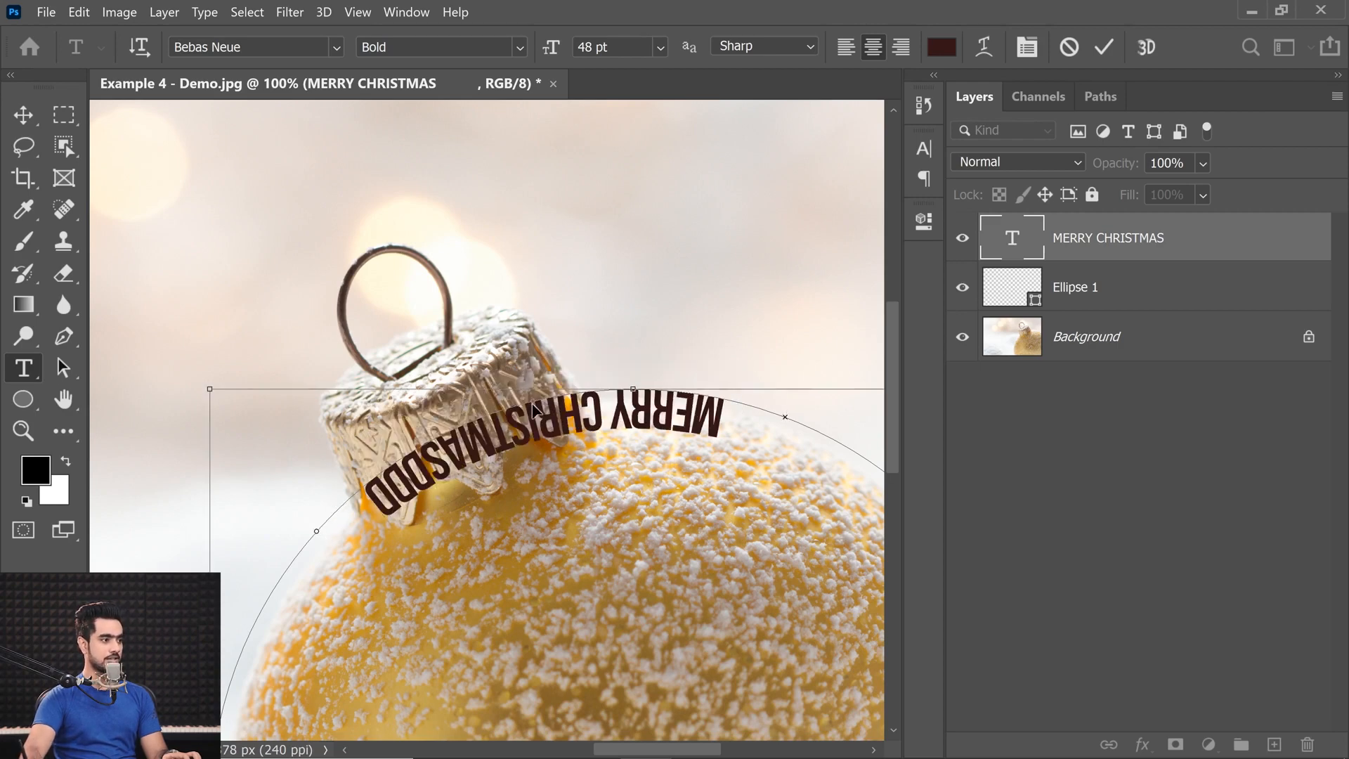
Flip the text back to the outside of the circle and delete the extra DDD after CHRISTMAS.
{"action": "left_click_drag", "start_coordinate": [532, 399], "coordinate": [516, 378]}
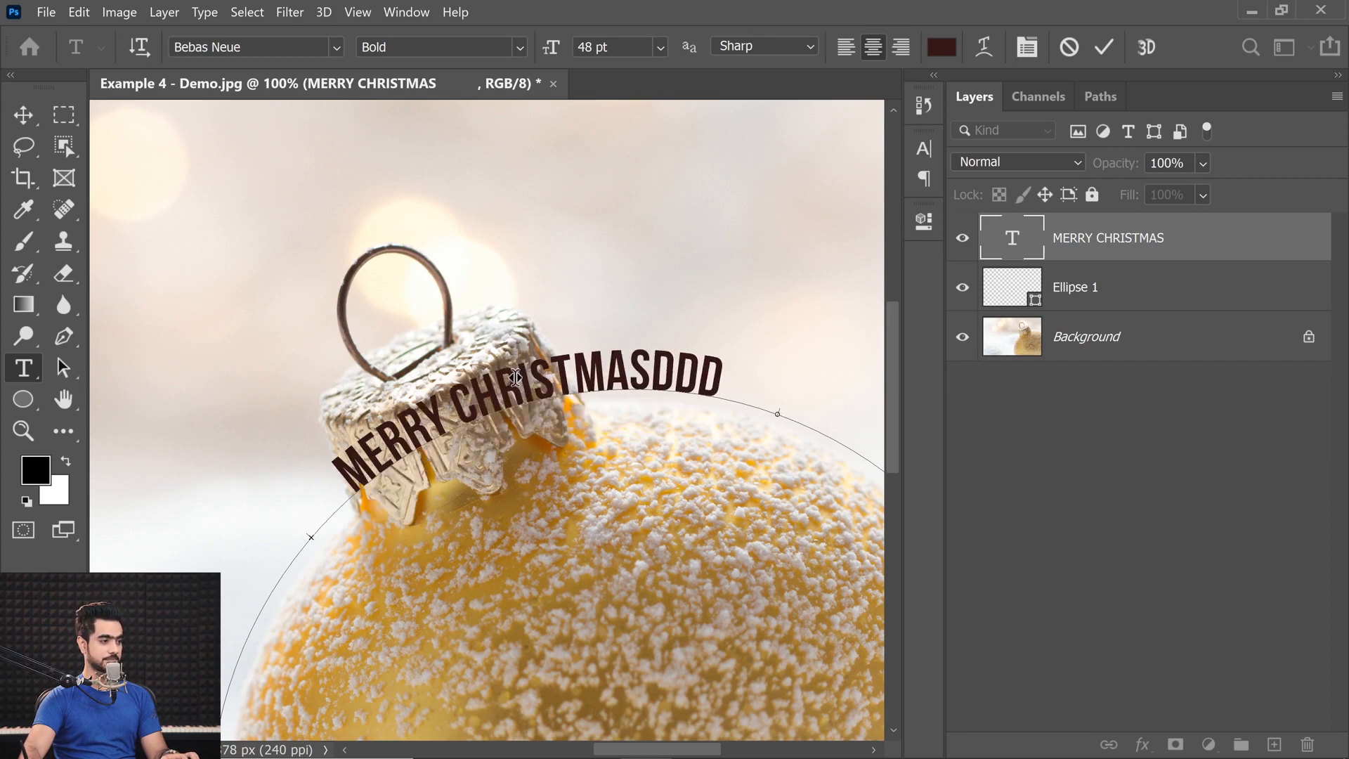
{"action": "left_click_drag", "start_coordinate": [657, 387], "coordinate": [727, 379]}
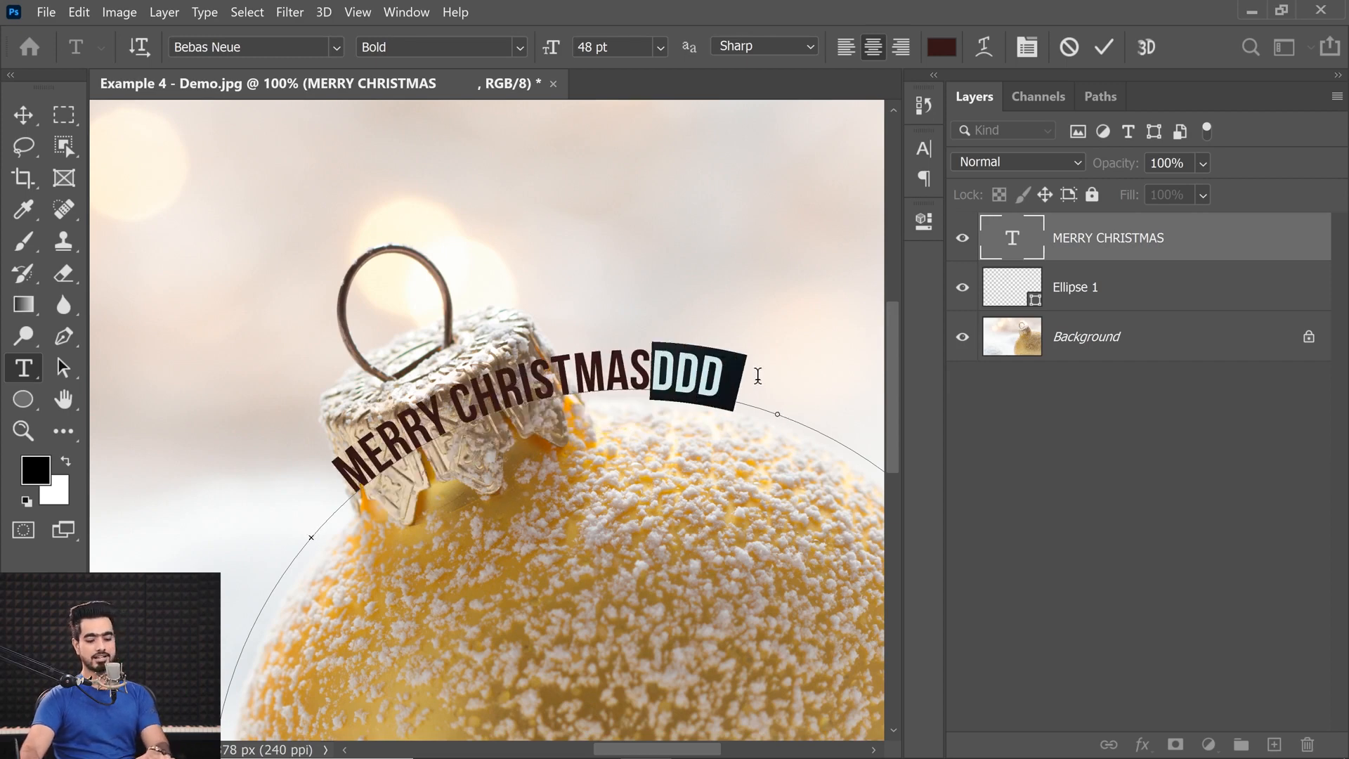
{"action": "key", "text": "BackSpace"}
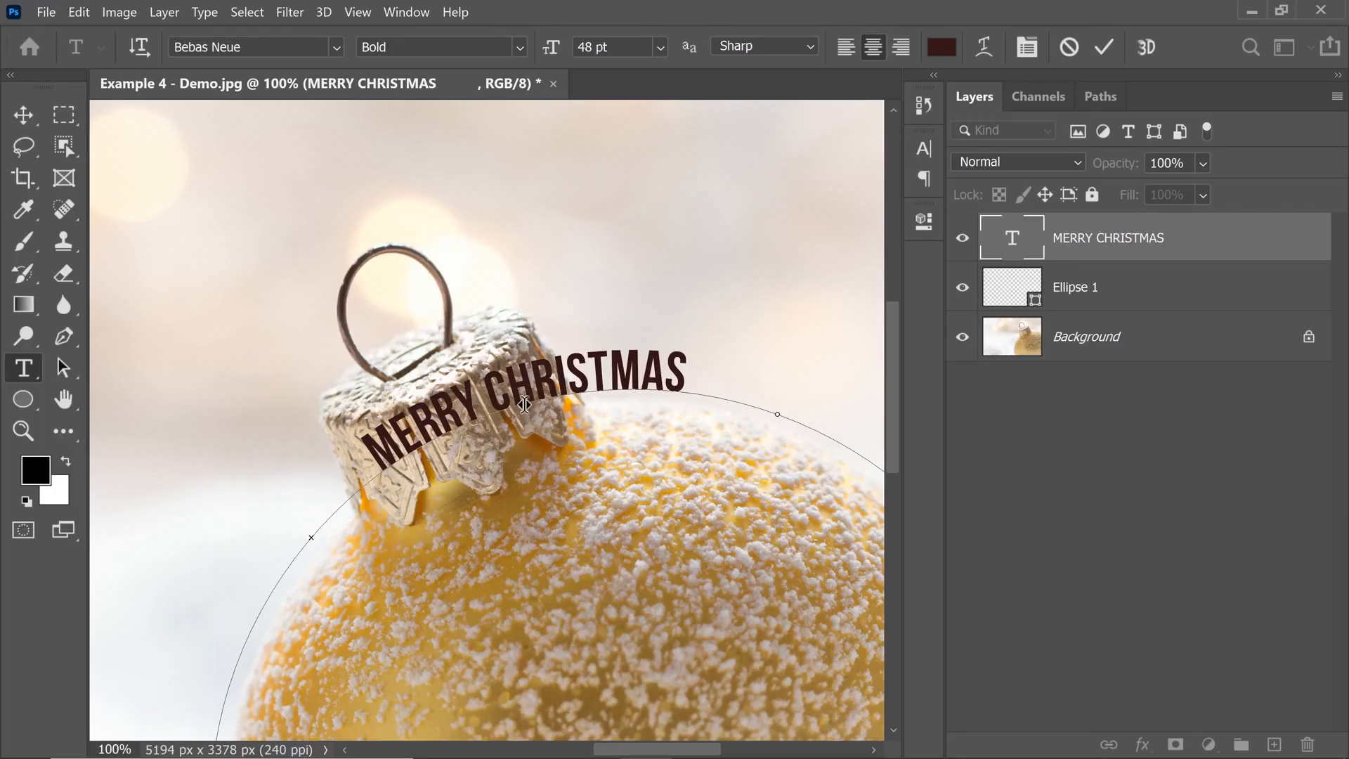
Flip the text inside the circle and back outside, and add spaces between MERRY and CHRISTMAS to clear the ornament's cap.
{"action": "left_click_drag", "start_coordinate": [530, 406], "coordinate": [536, 446]}
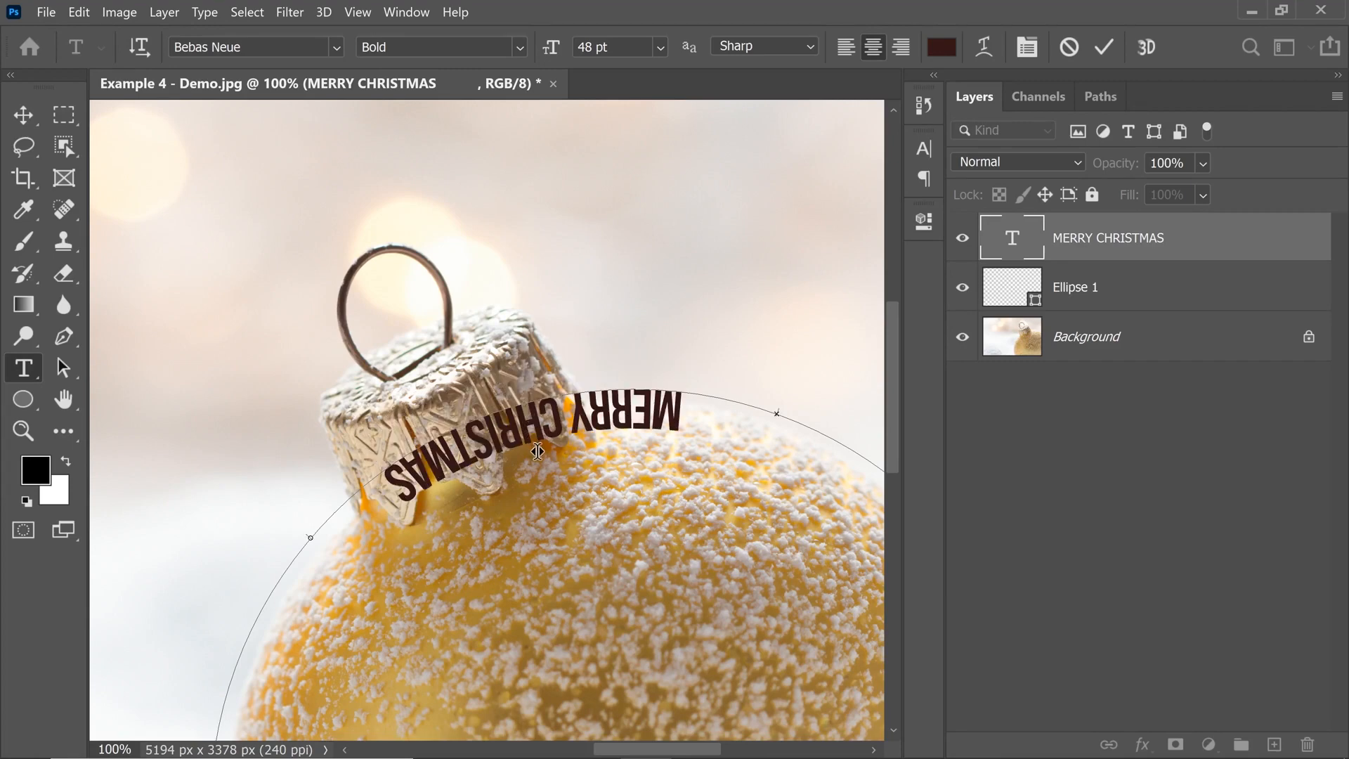
{"action": "left_click_drag", "start_coordinate": [511, 320], "coordinate": [469, 405]}
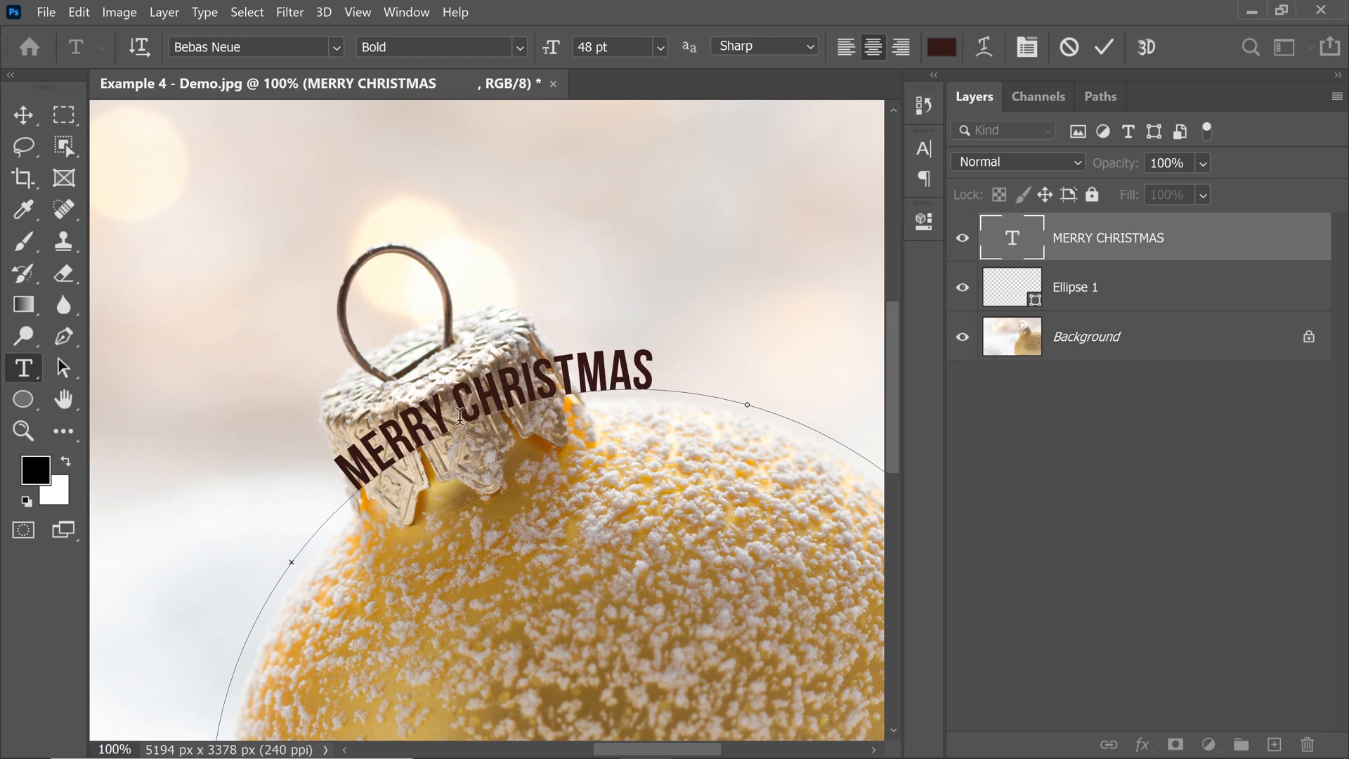
{"action": "key", "text": "ctrl+minus"}
{"action": "key", "text": "ctrl+minus"}
{"action": "key", "text": "ctrl+minus"}
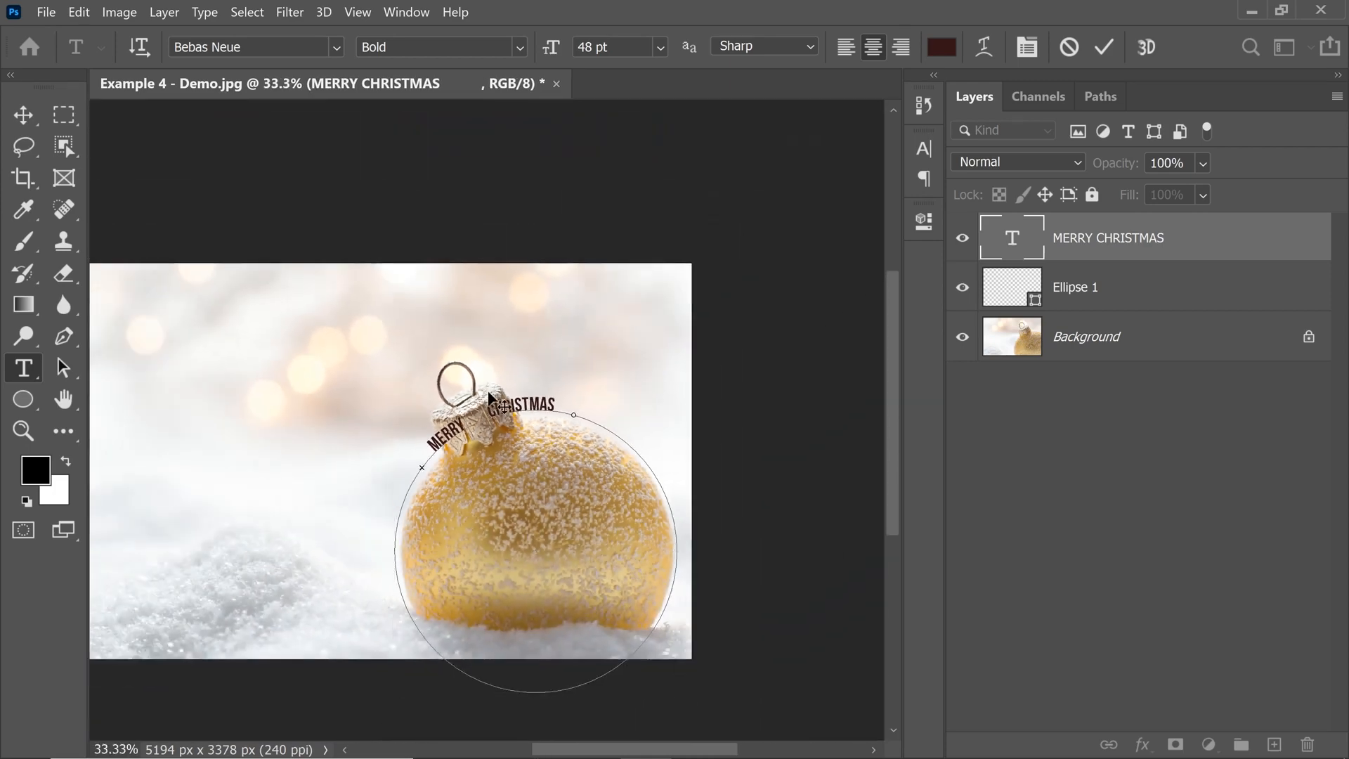
Set the font size of the whole MERRY CHRISTMAS text to 110 pt.
{"action": "key", "text": "ctrl+a"}
{"action": "left_click_drag", "start_coordinate": [552, 51], "coordinate": [555, 62]}
{"action": "key", "text": "BackSpace"}
{"action": "type", "text": "110 pt"}
{"action": "key", "text": "Return"}
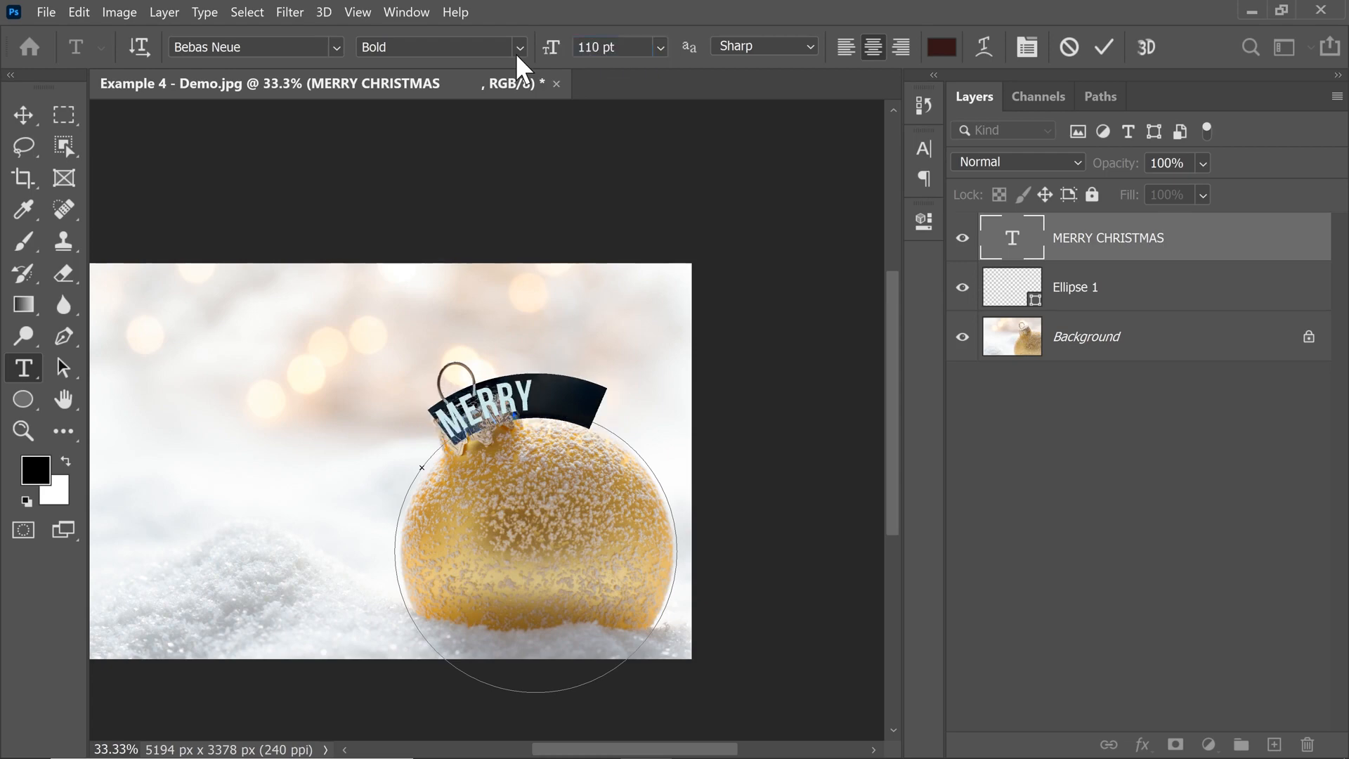
Move the text's start and end points down the circle's sides to fit both words, and slide the text around the cap.
{"action": "left_click", "coordinate": [578, 419]}
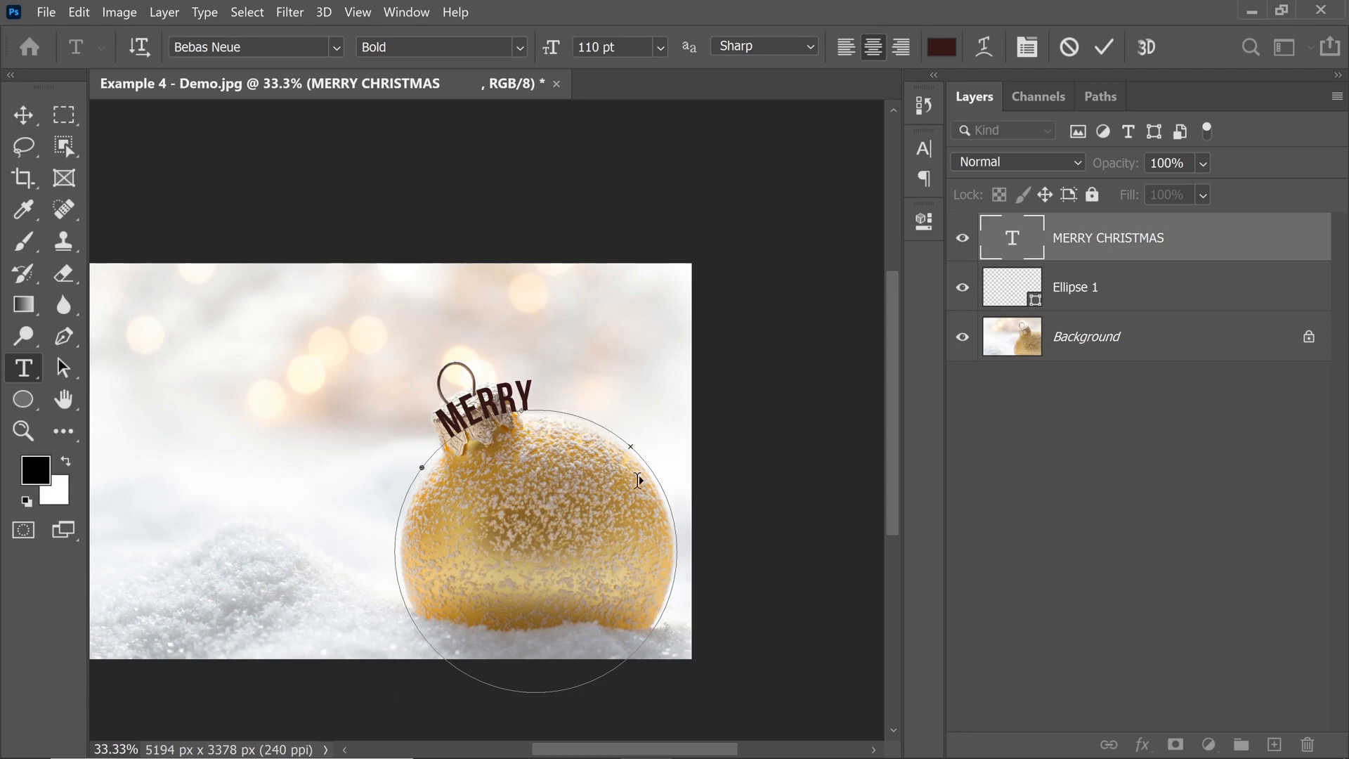
{"action": "mouse_move", "coordinate": [669, 582]}
{"action": "left_mouse_down"}
{"action": "mouse_move", "coordinate": [397, 481]}
{"action": "mouse_move", "coordinate": [410, 473]}
{"action": "mouse_move", "coordinate": [374, 618]}
{"action": "left_mouse_up"}
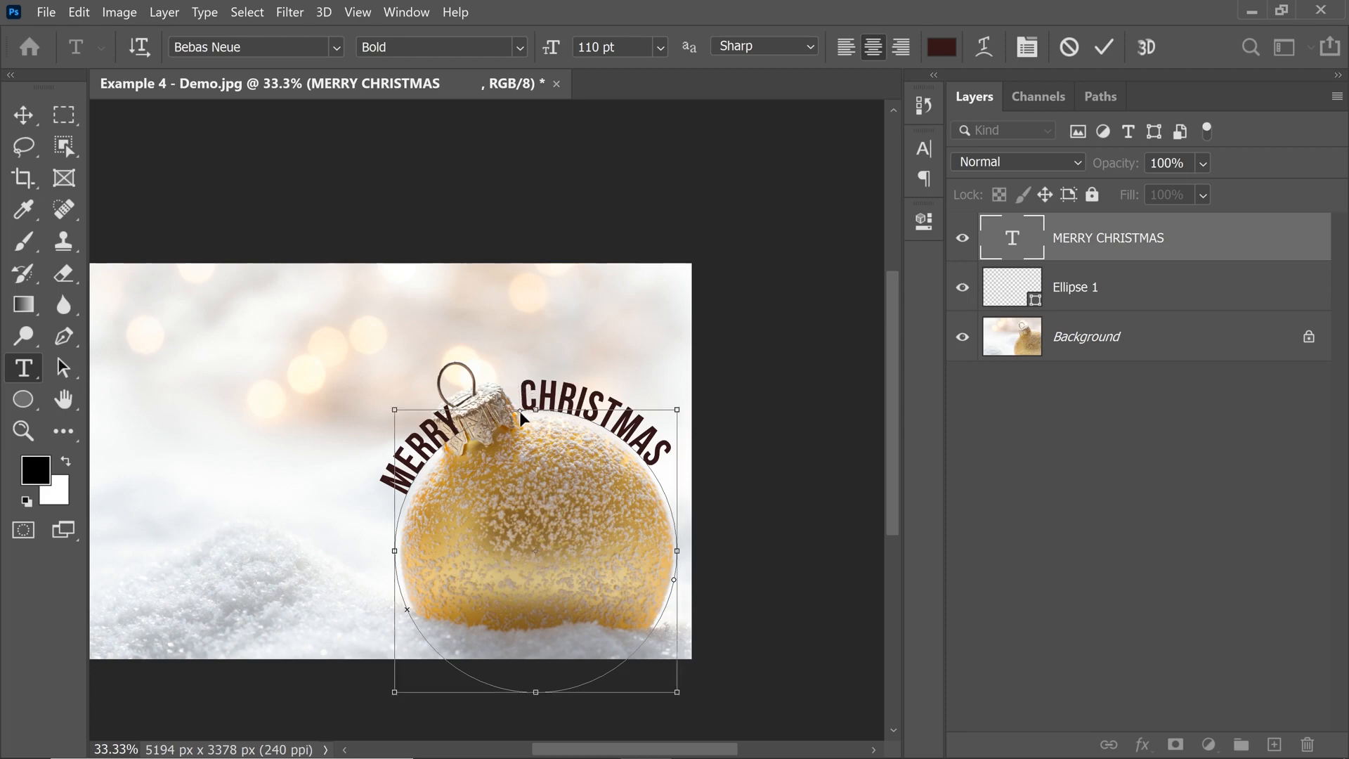
{"action": "left_click_drag", "start_coordinate": [503, 417], "coordinate": [497, 433]}
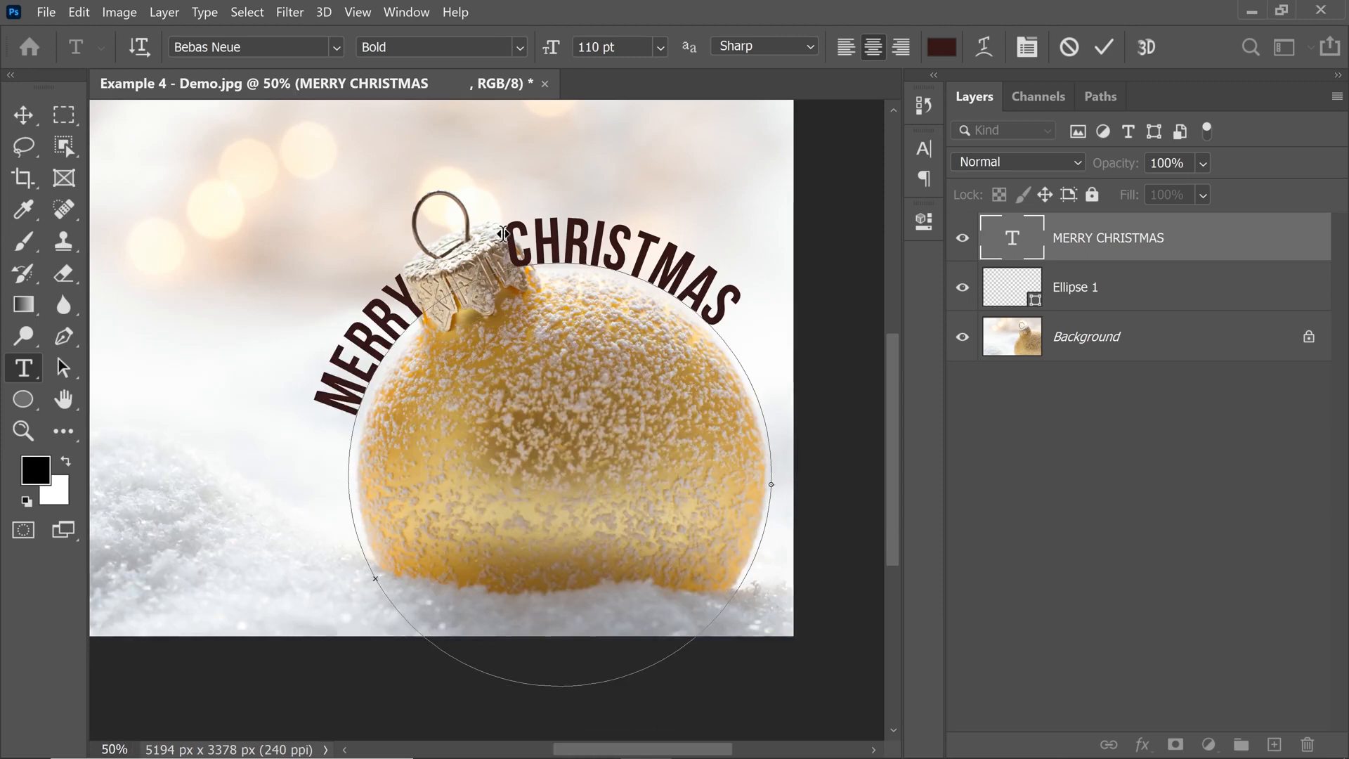
Set the font size of the whole path text to 120 pt after trying 115 pt.
{"action": "left_click_drag", "start_coordinate": [336, 403], "coordinate": [751, 256]}
{"action": "left_click_drag", "start_coordinate": [620, 47], "coordinate": [461, 56]}
{"action": "key", "text": "Return"}
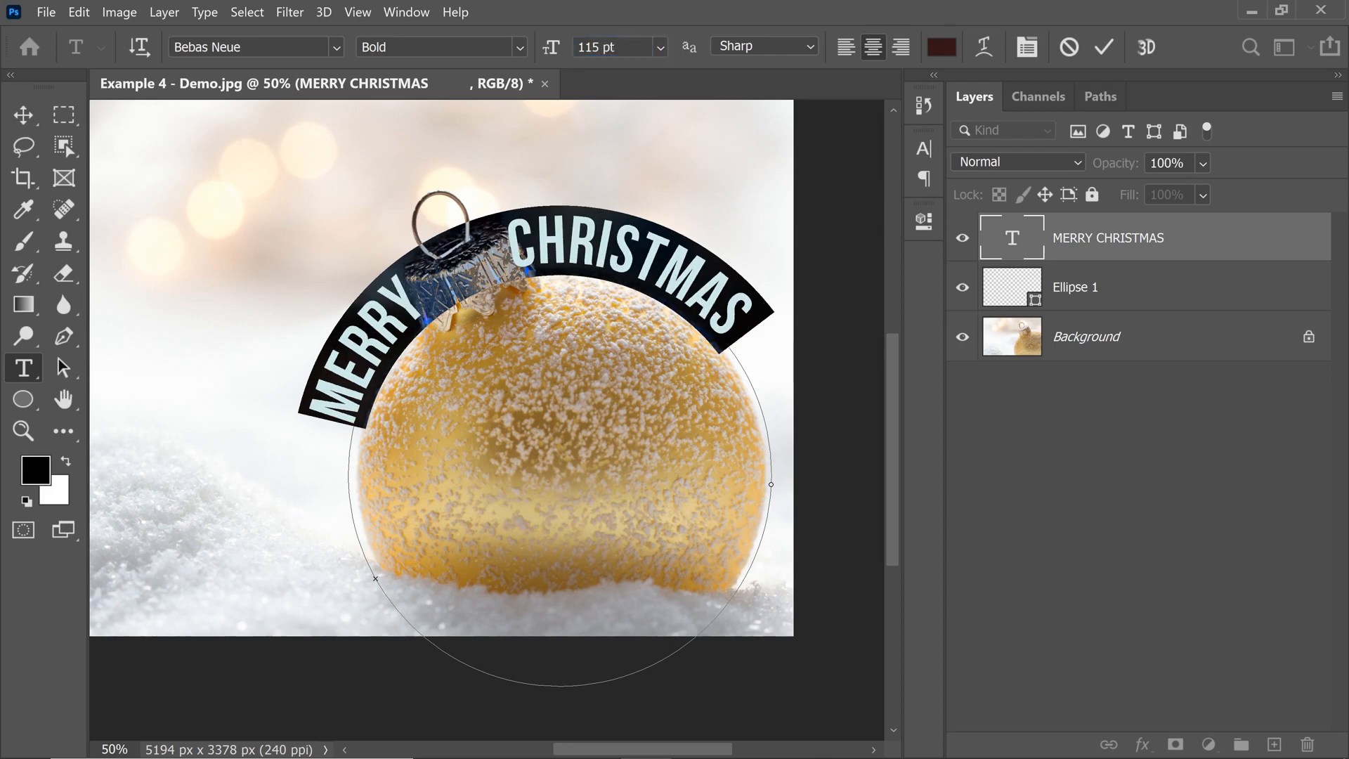
{"action": "left_click_drag", "start_coordinate": [611, 46], "coordinate": [470, 88]}
{"action": "type", "text": "120"}
{"action": "key", "text": "Return"}
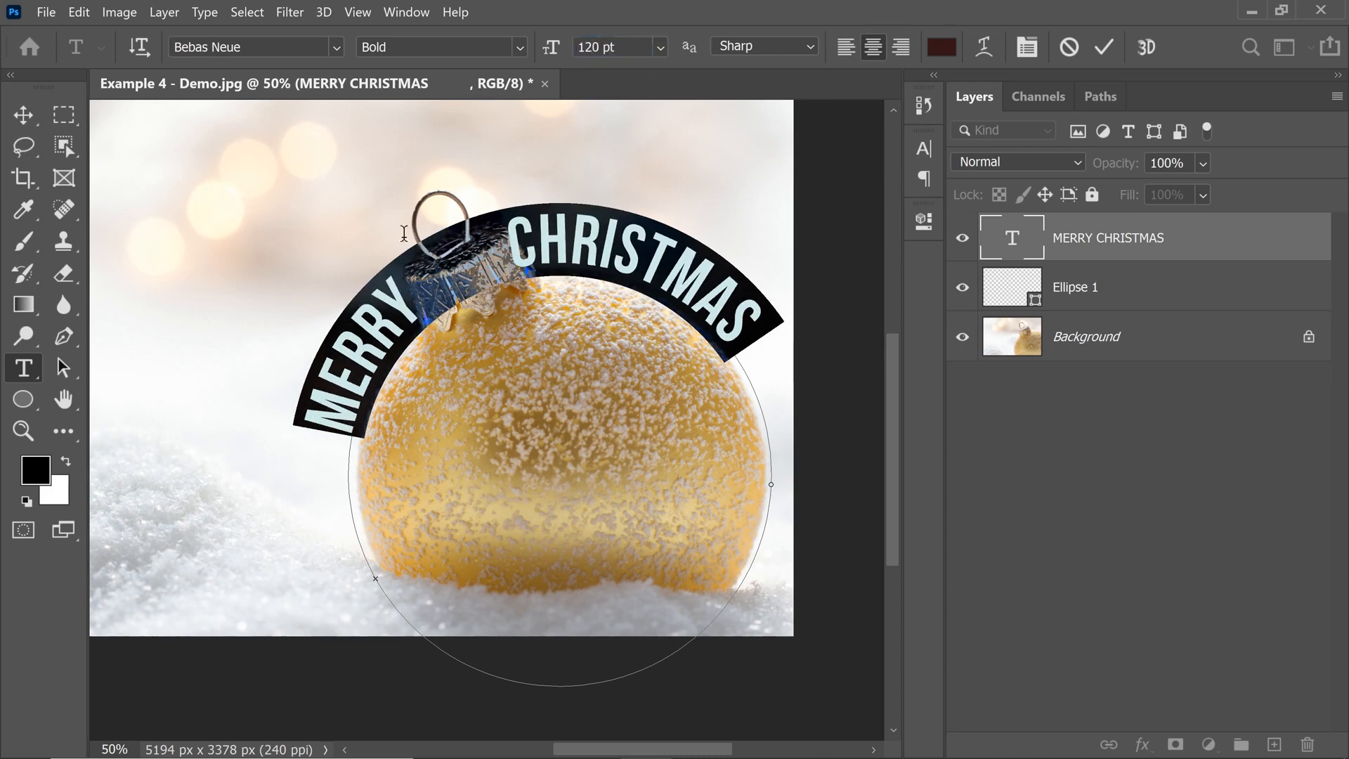
Slide the text slightly clockwise so the cap sits between MERRY and CHRISTMAS, and commit it.
{"action": "left_click", "coordinate": [437, 306]}
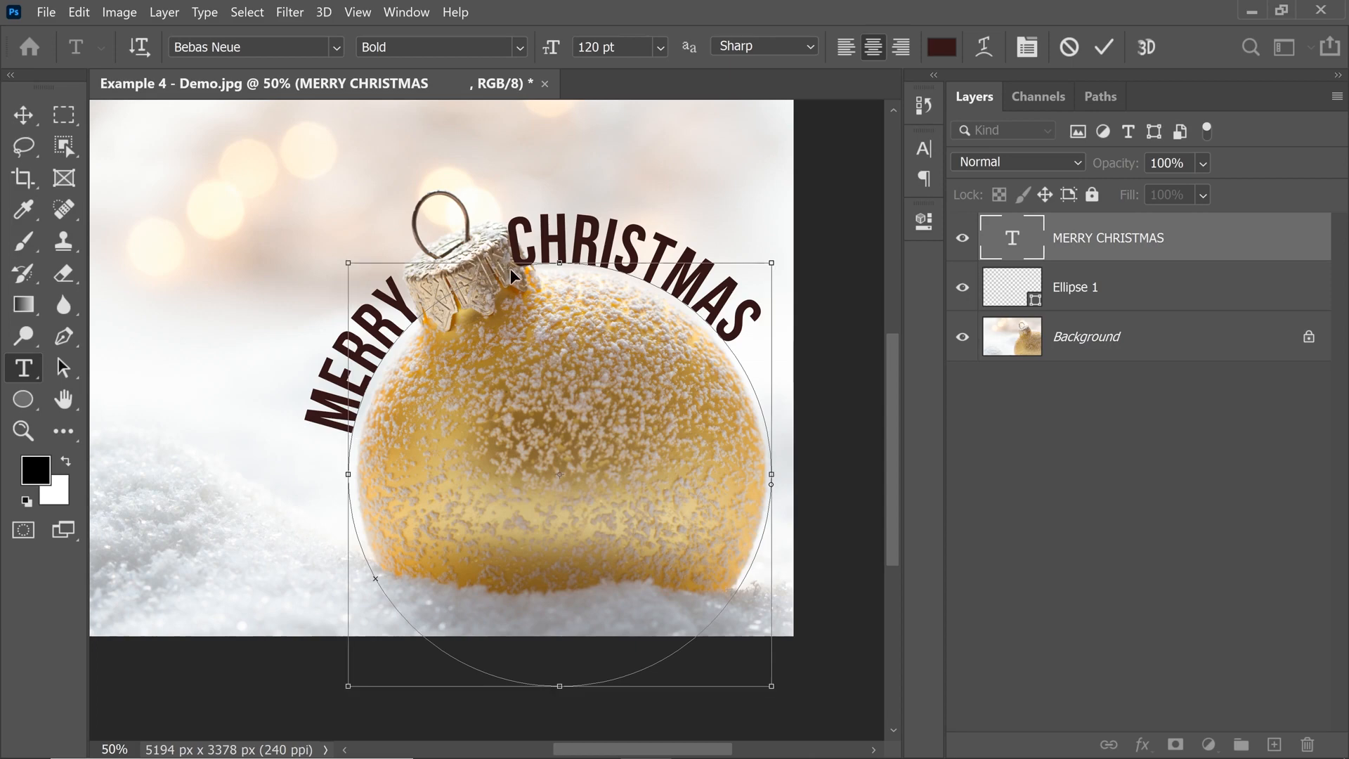
{"action": "left_click_drag", "start_coordinate": [510, 268], "coordinate": [523, 268]}
{"action": "left_click", "coordinate": [23, 115]}
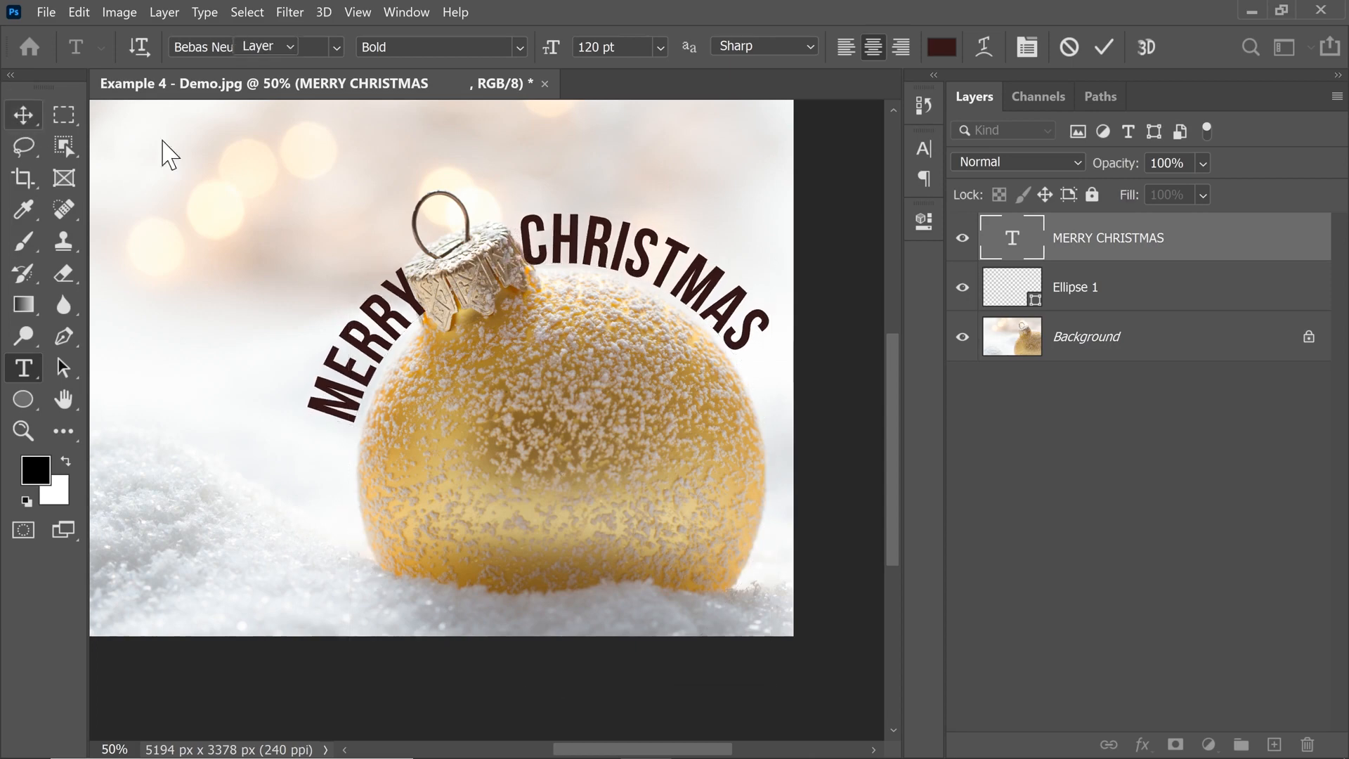
Add a layer mask to the MERRY CHRISTMAS text layer to work on the letters beside the ornament's cap.
{"action": "left_click_drag", "start_coordinate": [433, 270], "coordinate": [506, 271]}
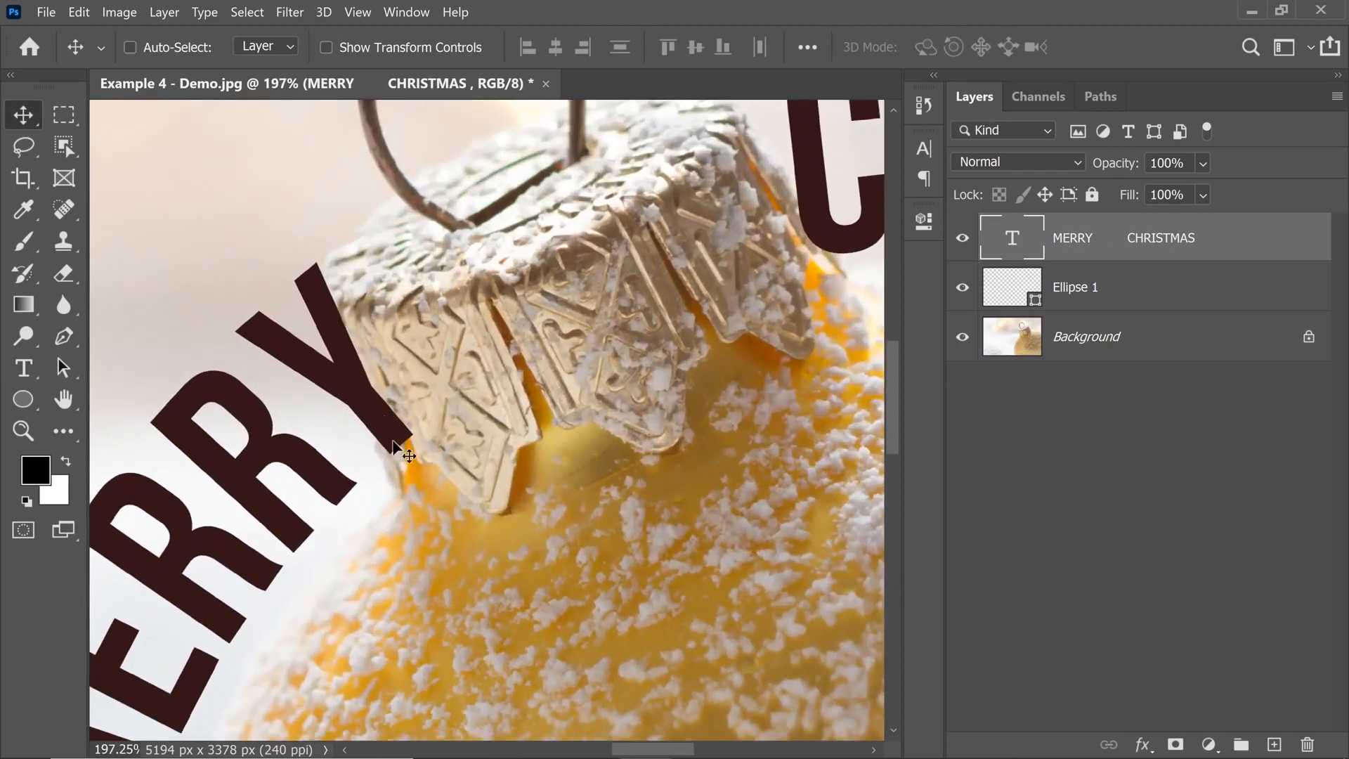
{"action": "left_click_drag", "start_coordinate": [503, 318], "coordinate": [518, 353]}
{"action": "left_click_drag", "start_coordinate": [765, 318], "coordinate": [678, 354]}
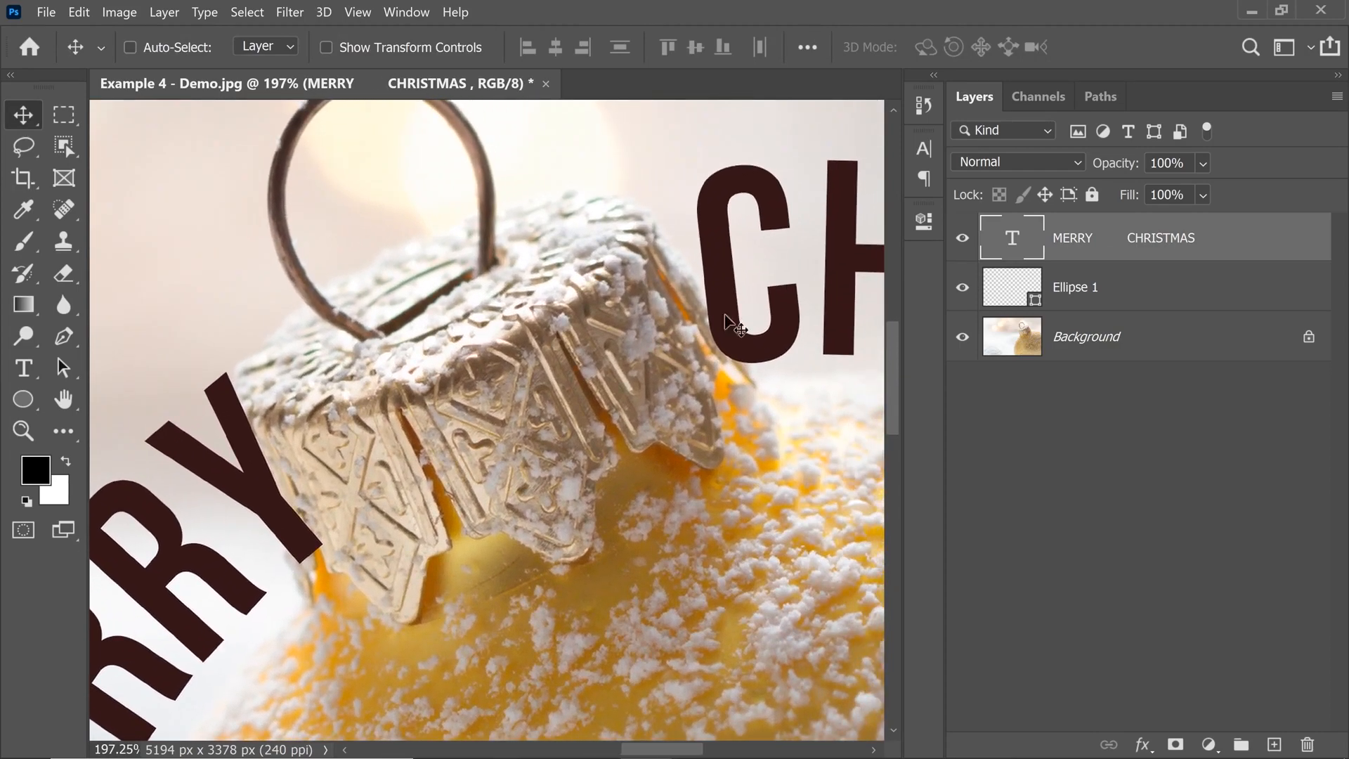
{"action": "left_click", "coordinate": [1177, 743]}
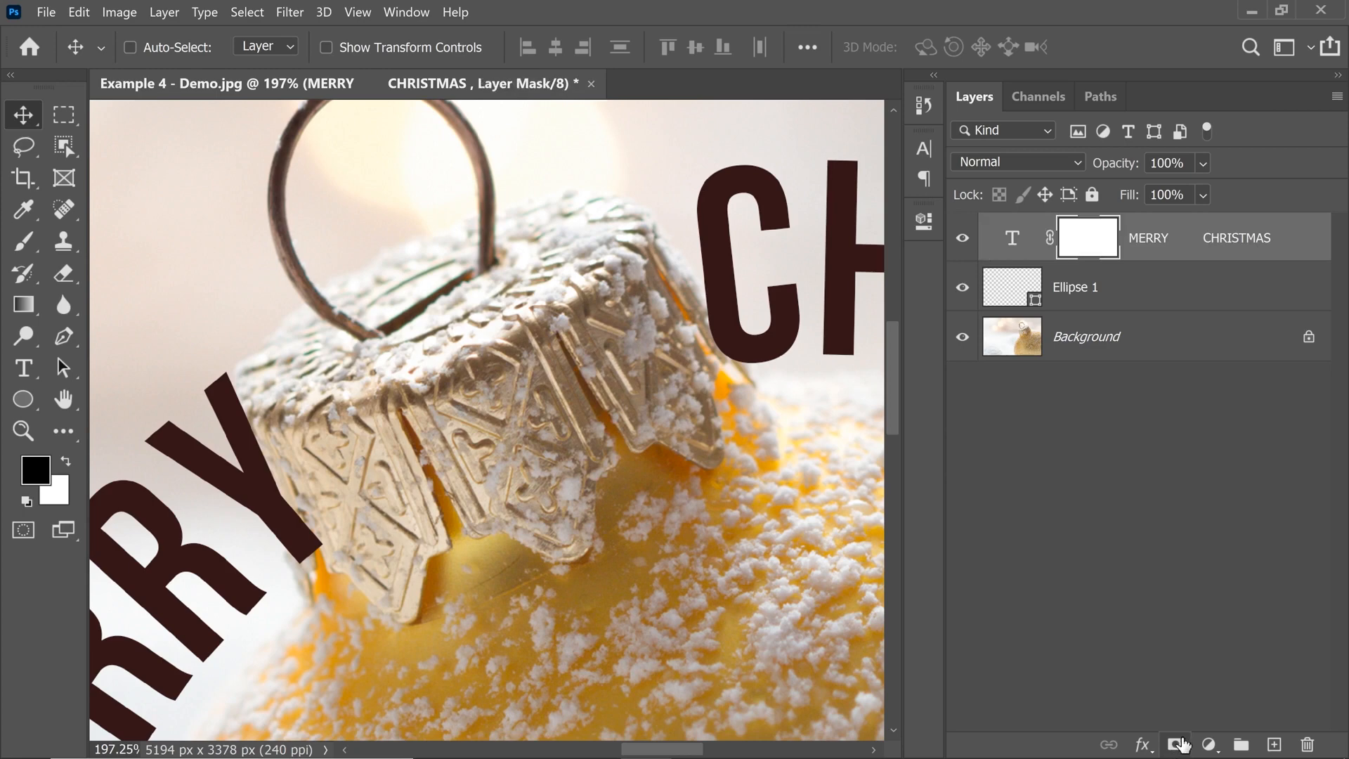
Choose the Brush tool with the Soft Round tip from General Brushes, turning on stroke previews in the brush list.
{"action": "left_click", "coordinate": [24, 241]}
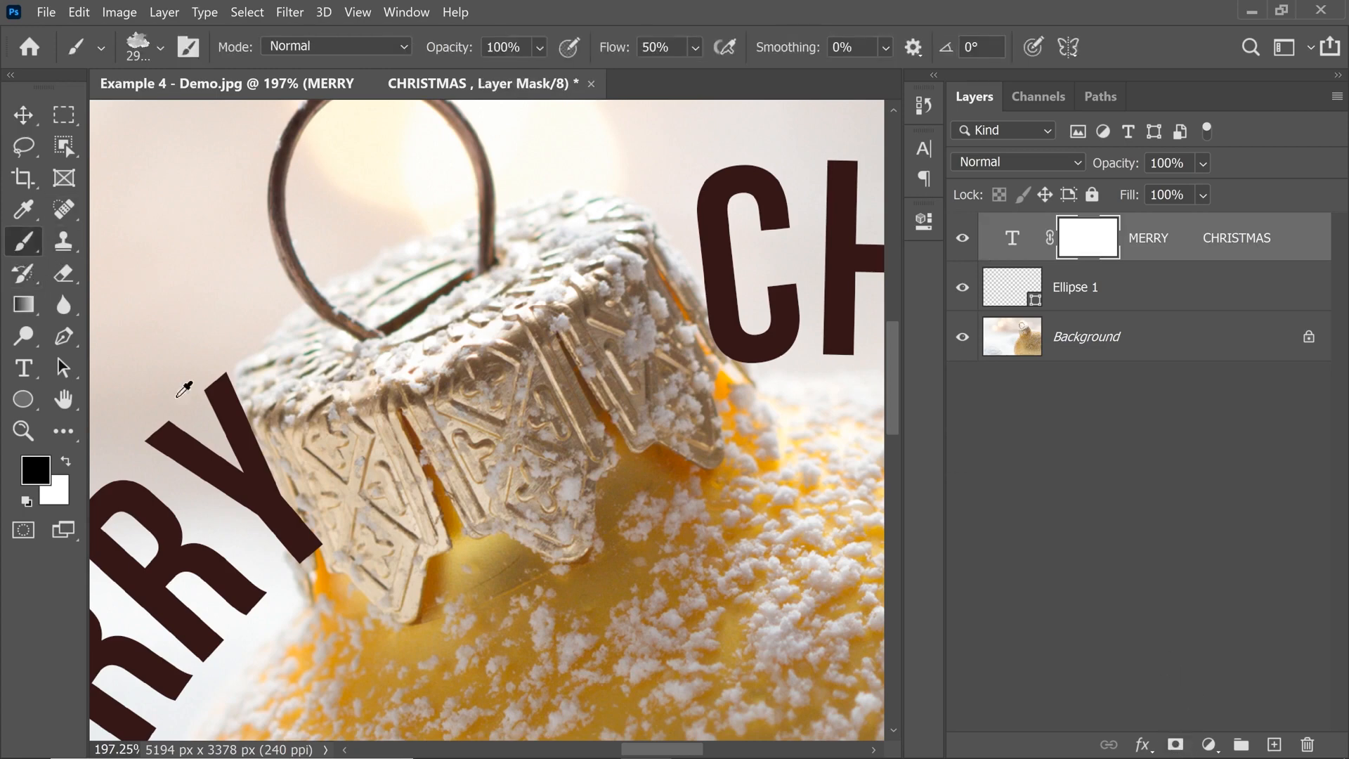
{"action": "right_click", "coordinate": [404, 388], "text": "alt"}
{"action": "mouse_move", "coordinate": [349, 355]}
{"action": "left_mouse_down"}
{"action": "mouse_move", "coordinate": [451, 357]}
{"action": "mouse_move", "coordinate": [264, 313]}
{"action": "mouse_move", "coordinate": [84, 309]}
{"action": "left_mouse_up"}
{"action": "mouse_move", "coordinate": [713, 373]}
{"action": "left_mouse_down"}
{"action": "mouse_move", "coordinate": [610, 355]}
{"action": "mouse_move", "coordinate": [37, 328]}
{"action": "mouse_move", "coordinate": [63, 298]}
{"action": "mouse_move", "coordinate": [49, 298]}
{"action": "left_mouse_up"}
{"action": "mouse_move", "coordinate": [724, 378]}
{"action": "left_mouse_down"}
{"action": "mouse_move", "coordinate": [613, 358]}
{"action": "mouse_move", "coordinate": [12, 346]}
{"action": "left_mouse_up"}
{"action": "left_click_drag", "start_coordinate": [542, 381], "coordinate": [11, 325]}
{"action": "left_click", "coordinate": [149, 49]}
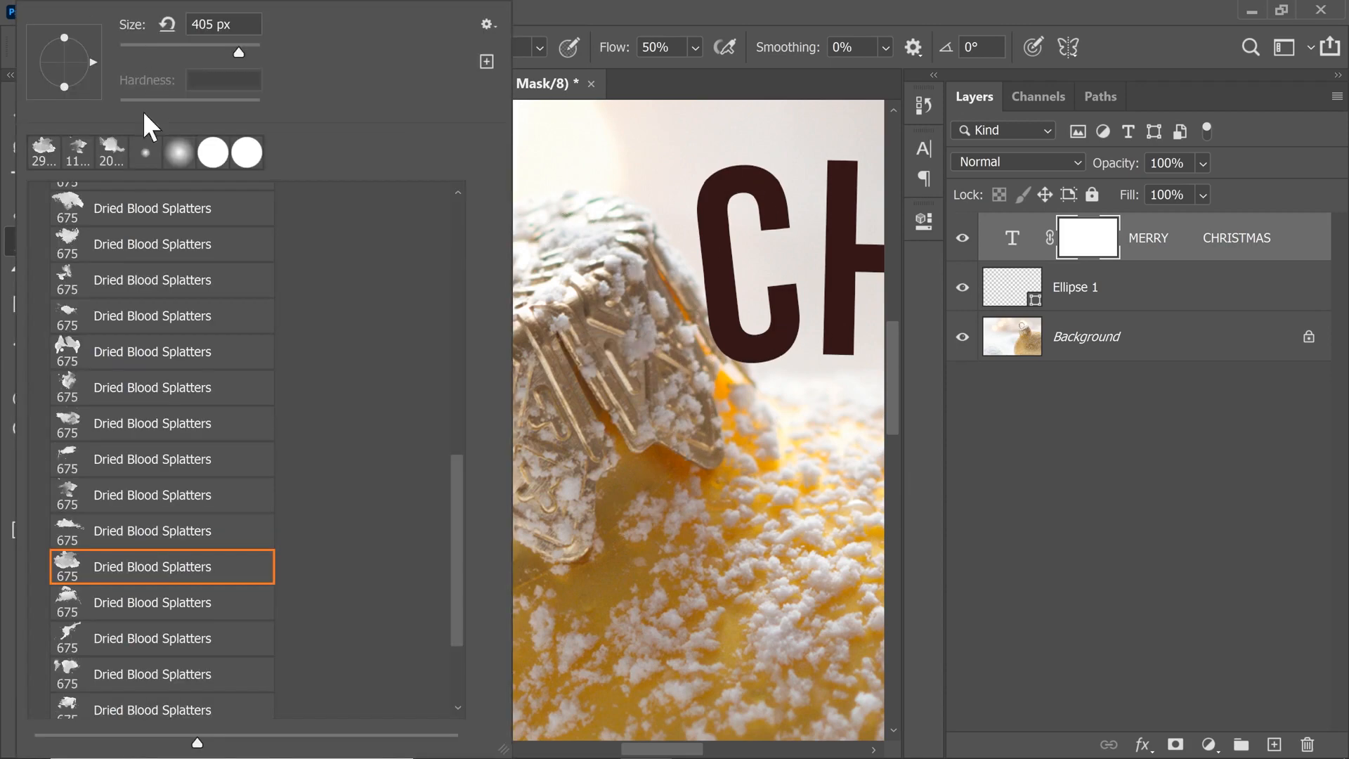
{"action": "left_click_drag", "start_coordinate": [457, 484], "coordinate": [452, 204]}
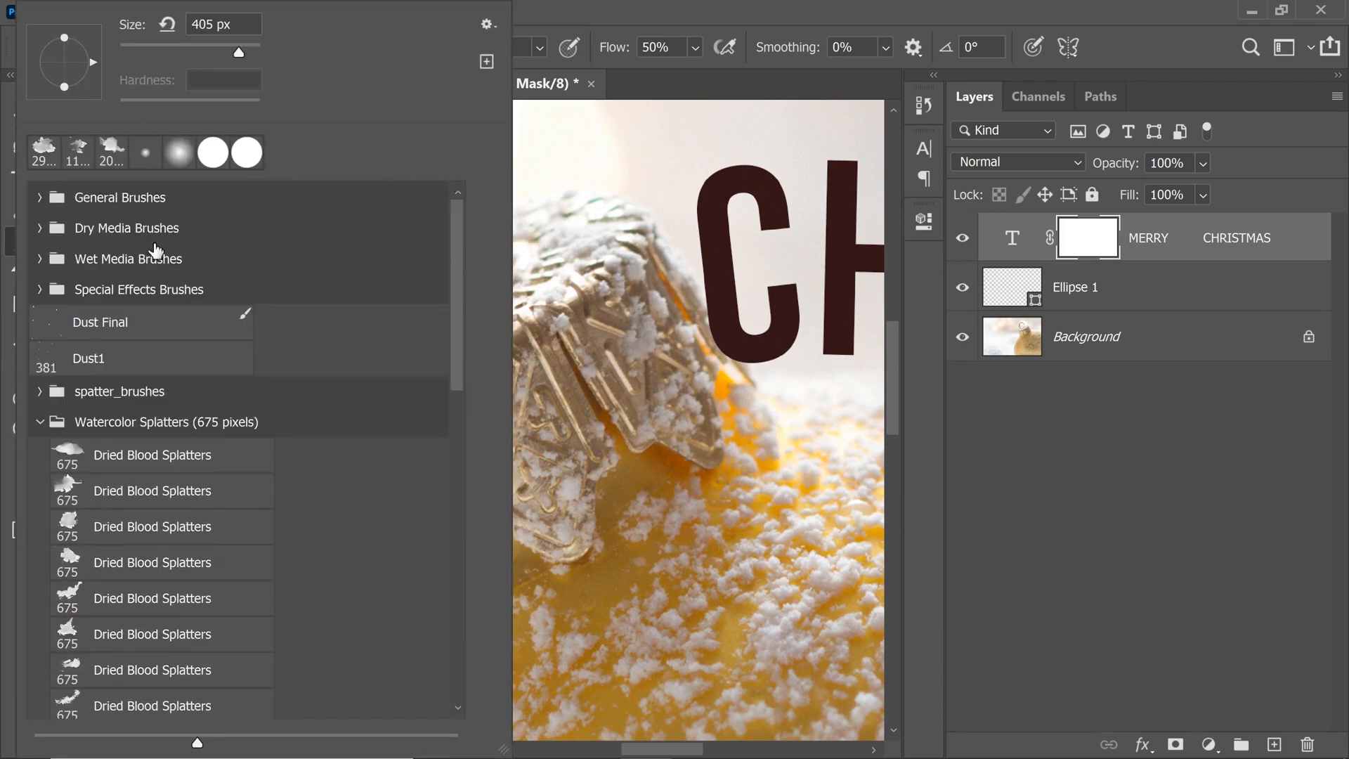
{"action": "left_click", "coordinate": [38, 199]}
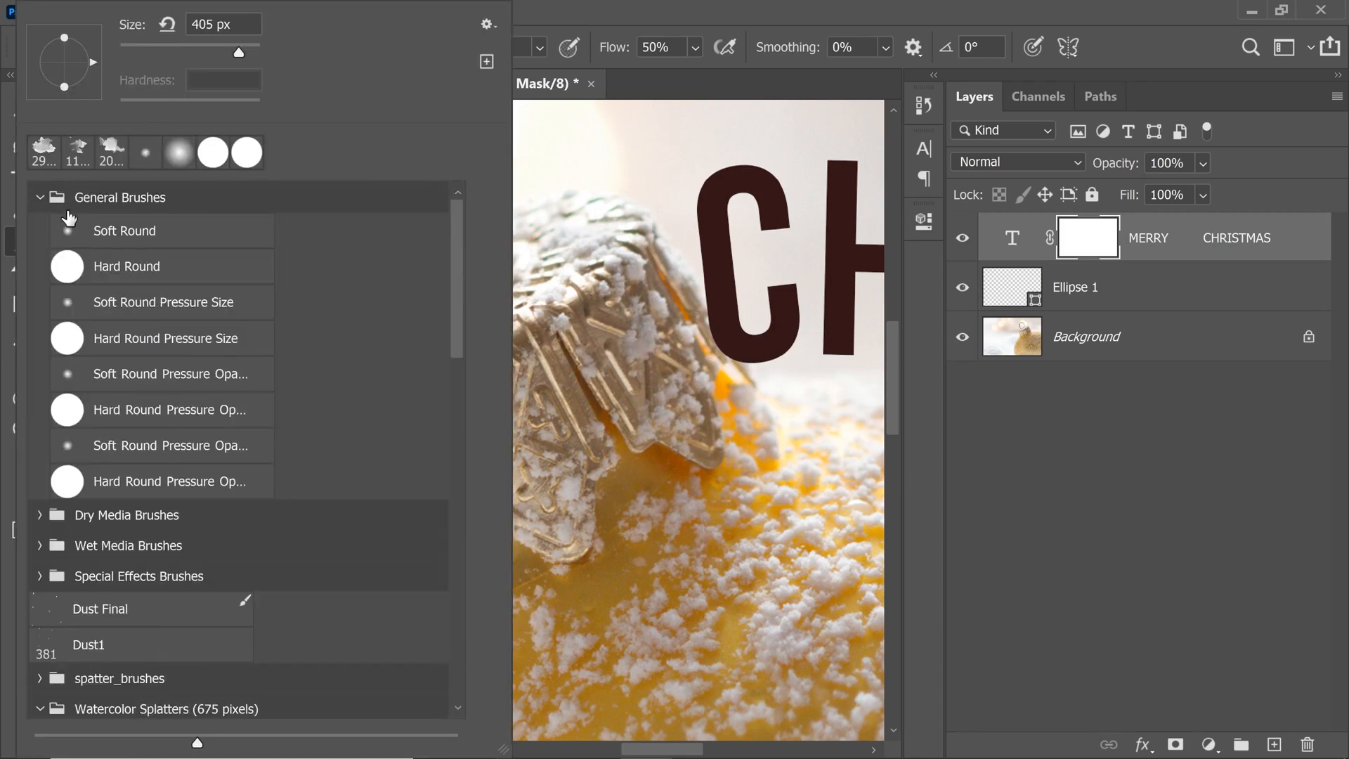
{"action": "left_click", "coordinate": [485, 24]}
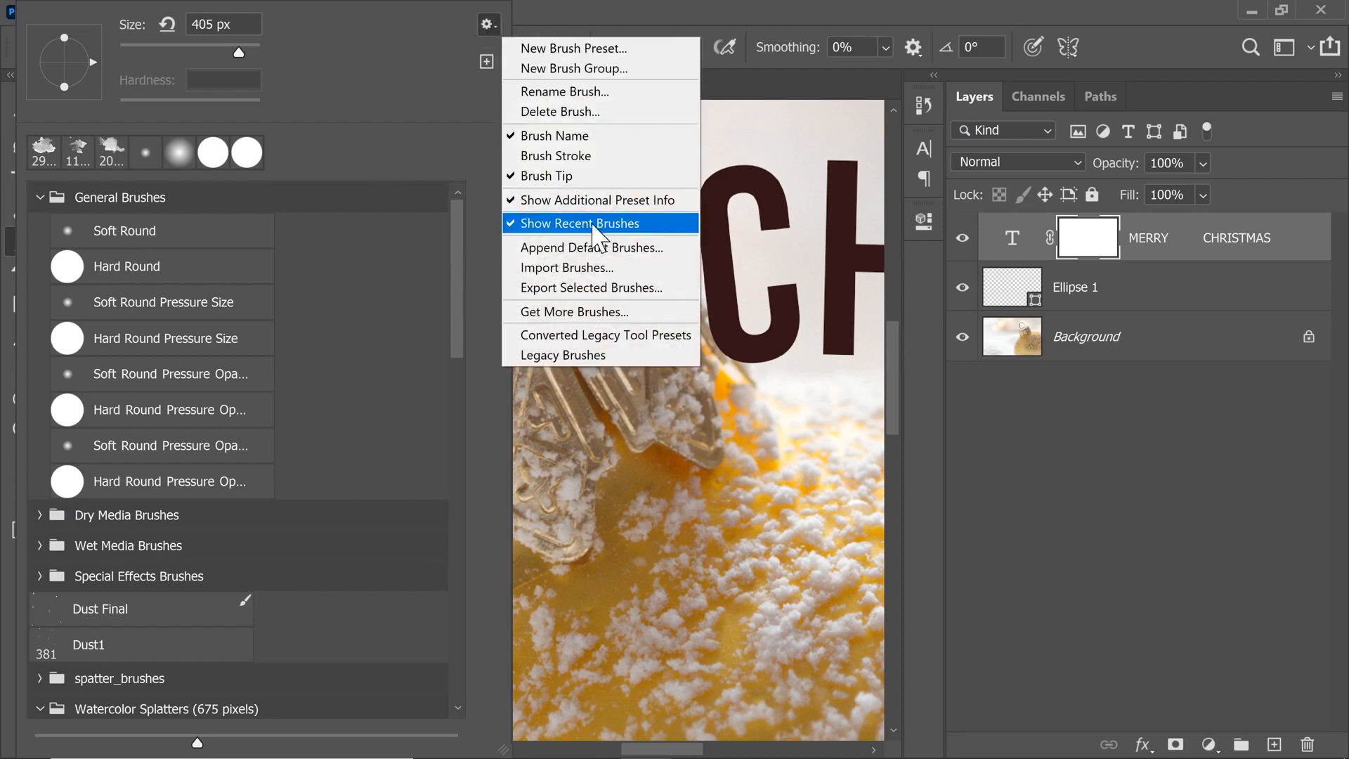
{"action": "left_click", "coordinate": [543, 156]}
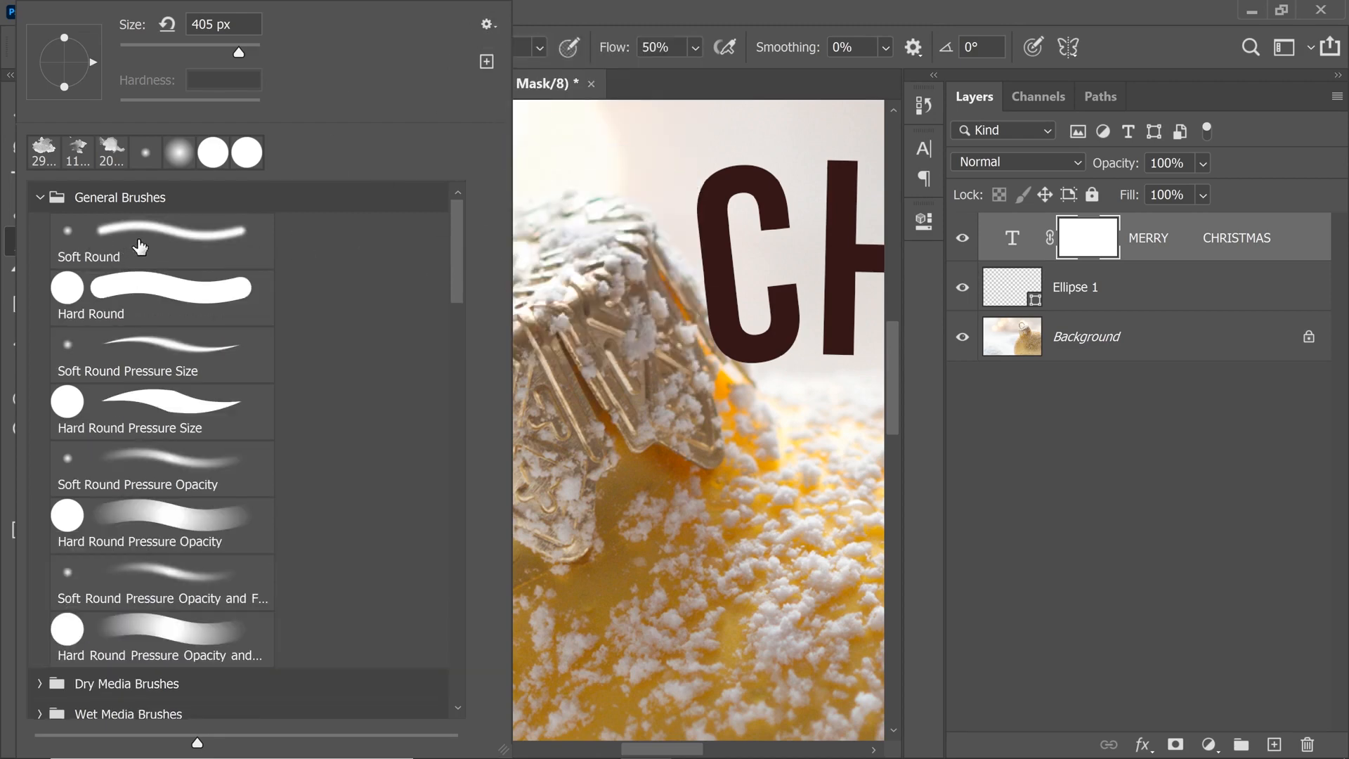
{"action": "left_click", "coordinate": [138, 249]}
{"action": "left_click", "coordinate": [718, 5]}
Paint black on the text layer's mask with a 38 px brush to hide the Y and C where they meet the cap.
{"action": "mouse_move", "coordinate": [428, 368]}
{"action": "left_mouse_down"}
{"action": "mouse_move", "coordinate": [246, 398]}
{"action": "mouse_move", "coordinate": [195, 436]}
{"action": "left_mouse_up"}
{"action": "left_click_drag", "start_coordinate": [336, 518], "coordinate": [319, 513]}
{"action": "mouse_move", "coordinate": [330, 576]}
{"action": "left_mouse_down"}
{"action": "mouse_move", "coordinate": [273, 449]}
{"action": "mouse_move", "coordinate": [285, 524]}
{"action": "mouse_move", "coordinate": [279, 470]}
{"action": "left_mouse_up"}
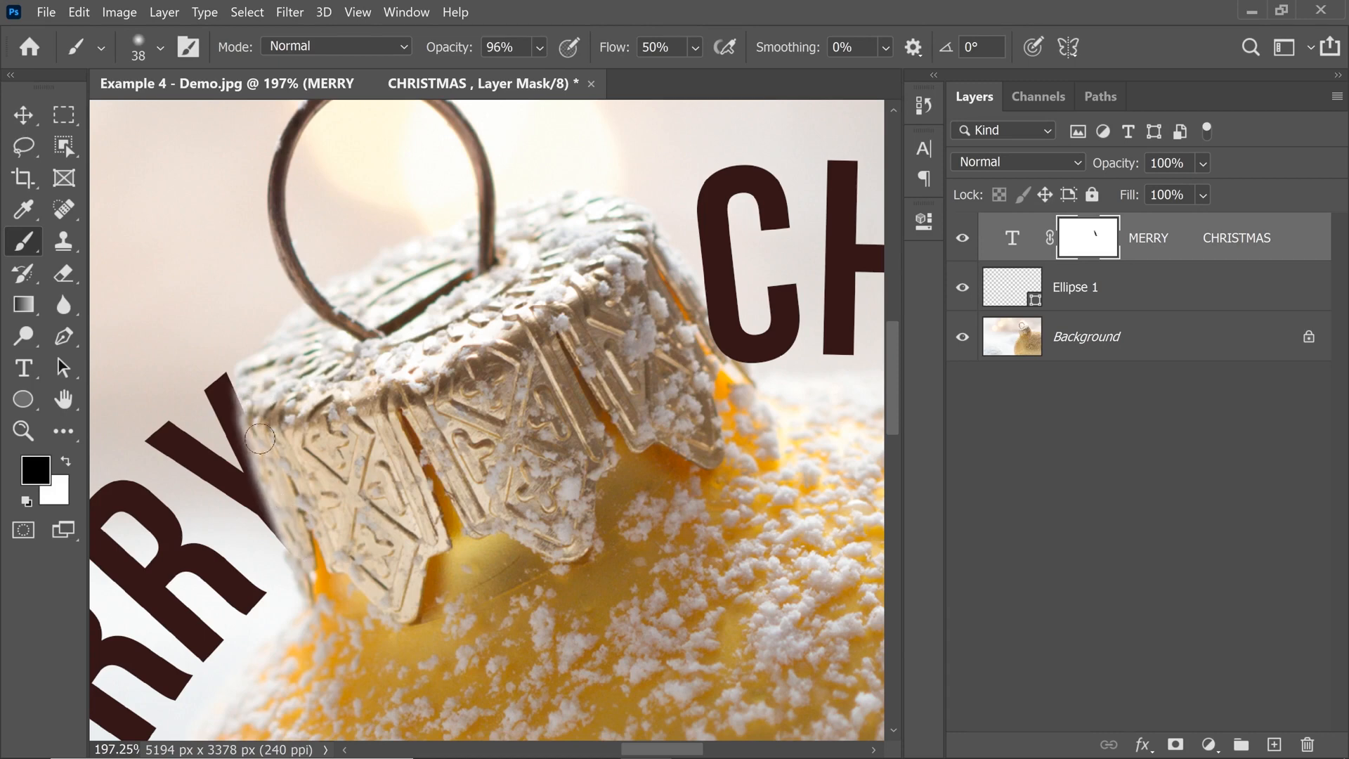
{"action": "mouse_move", "coordinate": [243, 373]}
{"action": "left_mouse_down"}
{"action": "mouse_move", "coordinate": [293, 519]}
{"action": "mouse_move", "coordinate": [242, 374]}
{"action": "mouse_move", "coordinate": [302, 585]}
{"action": "mouse_move", "coordinate": [237, 370]}
{"action": "mouse_move", "coordinate": [283, 541]}
{"action": "mouse_move", "coordinate": [258, 513]}
{"action": "mouse_move", "coordinate": [227, 376]}
{"action": "mouse_move", "coordinate": [225, 419]}
{"action": "mouse_move", "coordinate": [229, 399]}
{"action": "mouse_move", "coordinate": [255, 451]}
{"action": "left_mouse_up"}
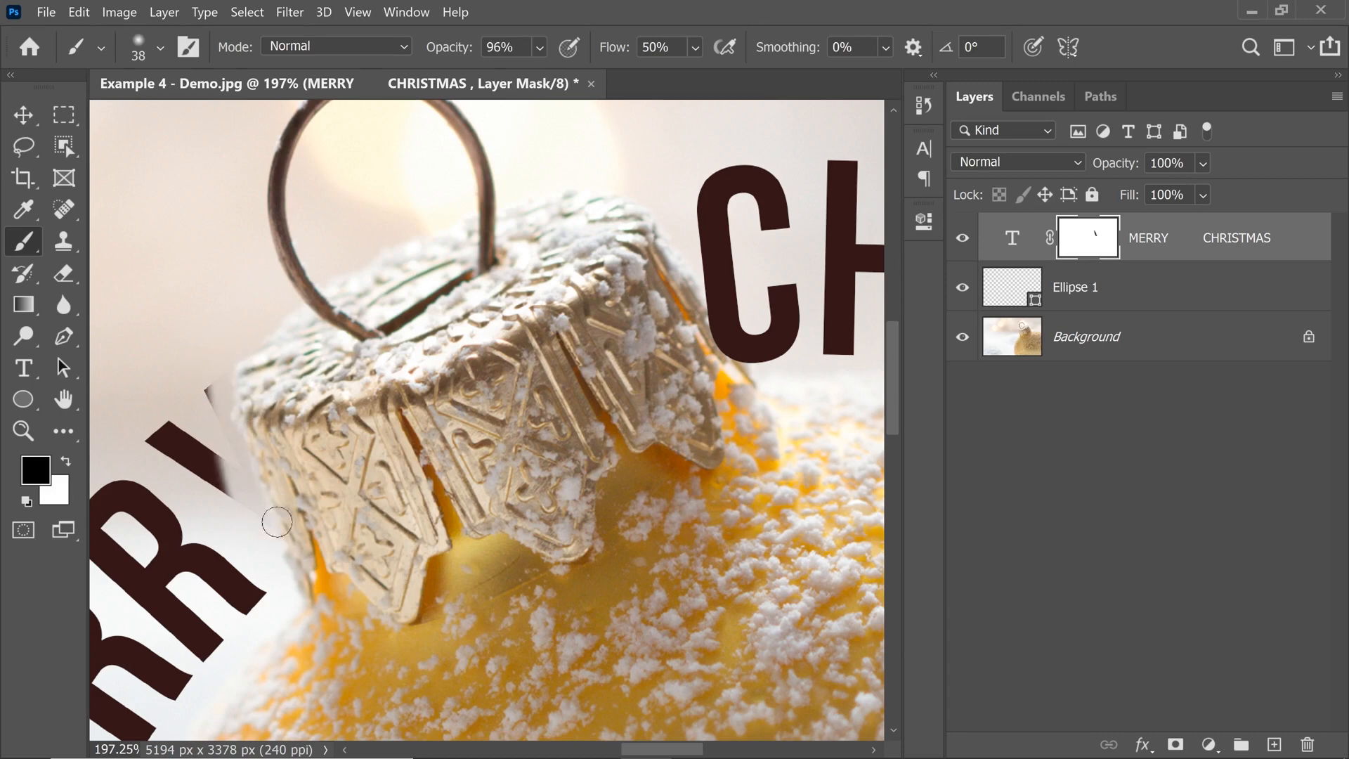
{"action": "mouse_move", "coordinate": [697, 308]}
{"action": "left_mouse_down"}
{"action": "mouse_move", "coordinate": [731, 387]}
{"action": "mouse_move", "coordinate": [694, 280]}
{"action": "mouse_move", "coordinate": [720, 335]}
{"action": "mouse_move", "coordinate": [768, 382]}
{"action": "mouse_move", "coordinate": [747, 387]}
{"action": "mouse_move", "coordinate": [744, 349]}
{"action": "left_mouse_up"}
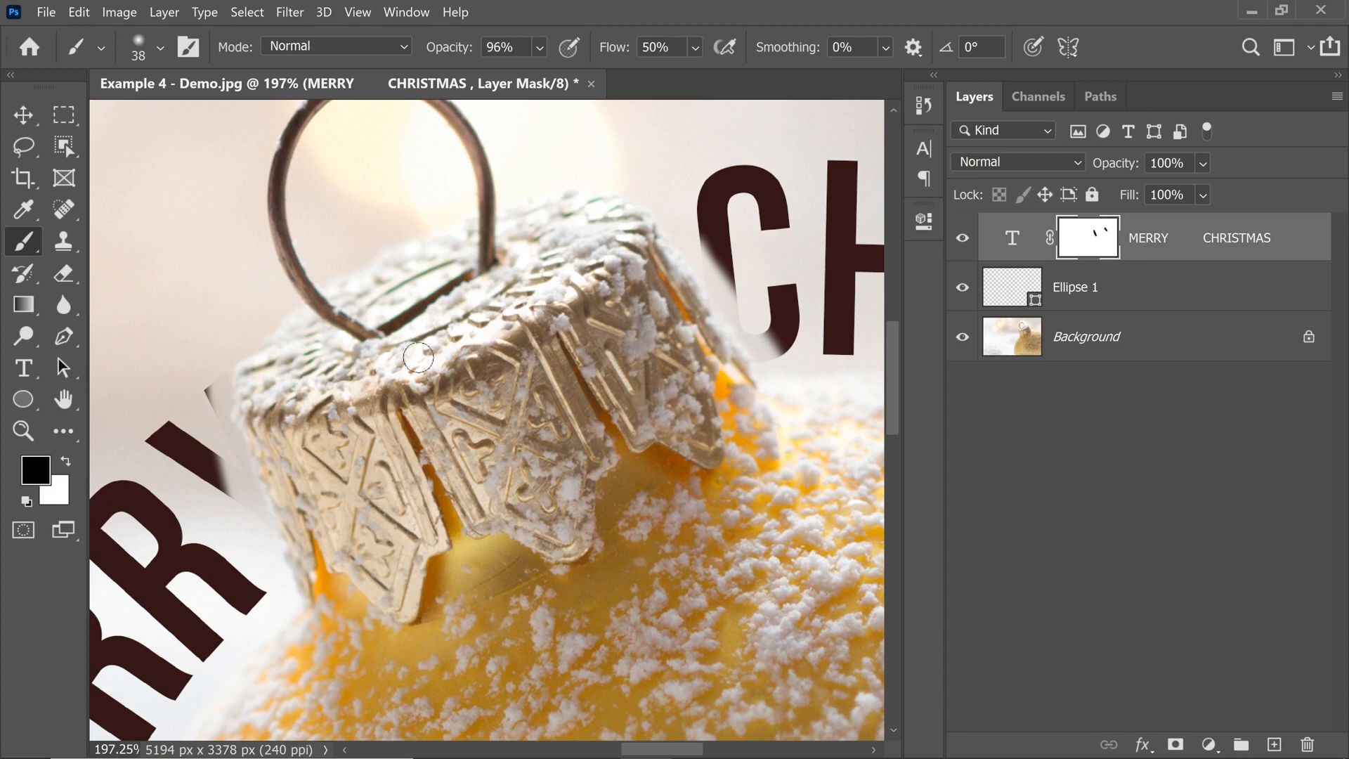
Set the brush flow to 100% with white as the paint colour, and rotate the view to follow the C's masked edge.
{"action": "key", "text": "x"}
{"action": "left_click_drag", "start_coordinate": [735, 307], "coordinate": [766, 301]}
{"action": "mouse_move", "coordinate": [746, 303]}
{"action": "left_mouse_down"}
{"action": "mouse_move", "coordinate": [430, 350]}
{"action": "mouse_move", "coordinate": [387, 409]}
{"action": "left_mouse_up"}
{"action": "left_click_drag", "start_coordinate": [616, 52], "coordinate": [793, 55]}
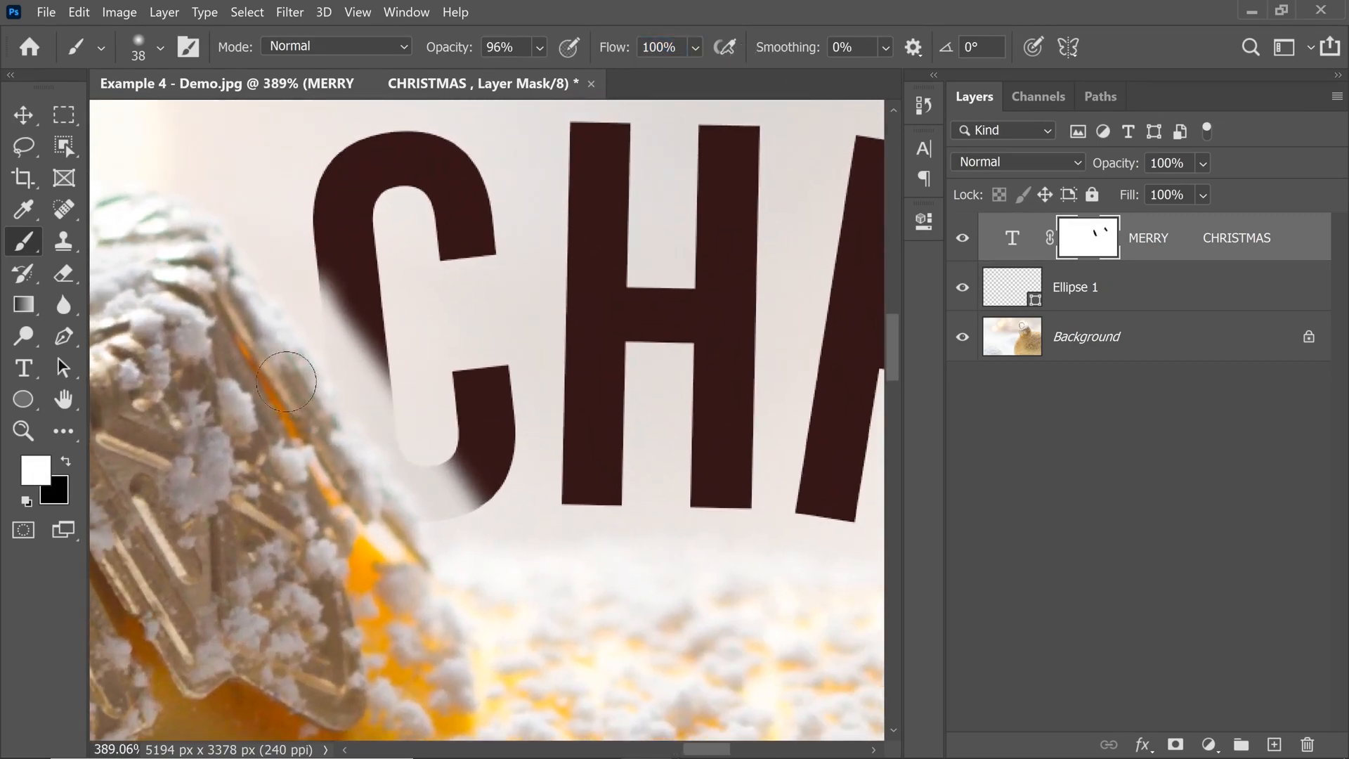
{"action": "left_click_drag", "start_coordinate": [284, 384], "coordinate": [305, 398]}
{"action": "key", "text": "x"}
{"action": "left_click_drag", "start_coordinate": [360, 448], "coordinate": [371, 472]}
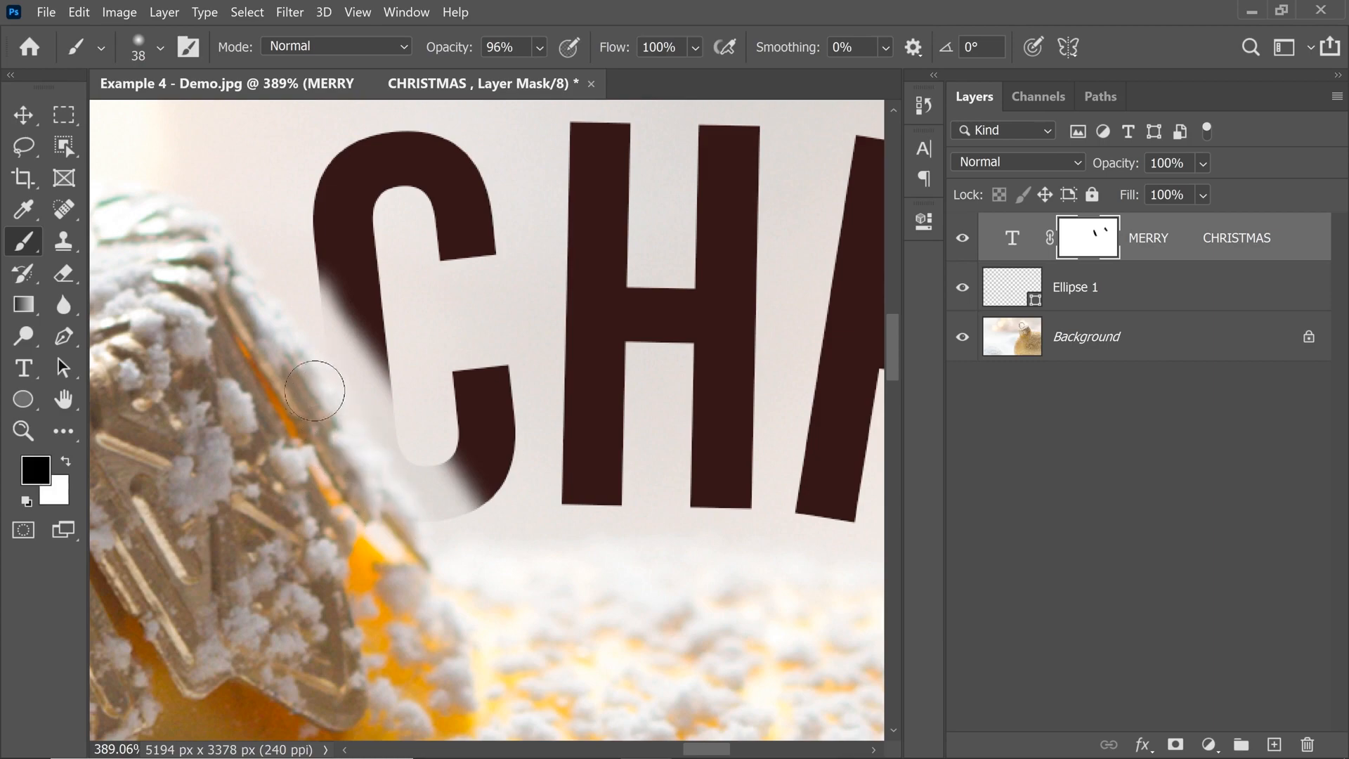
{"action": "key", "text": "x"}
{"action": "key", "text": "r"}
{"action": "mouse_move", "coordinate": [398, 270]}
{"action": "left_mouse_down"}
{"action": "mouse_move", "coordinate": [349, 223]}
{"action": "mouse_move", "coordinate": [594, 235]}
{"action": "mouse_move", "coordinate": [656, 289]}
{"action": "mouse_move", "coordinate": [554, 332]}
{"action": "left_mouse_up"}
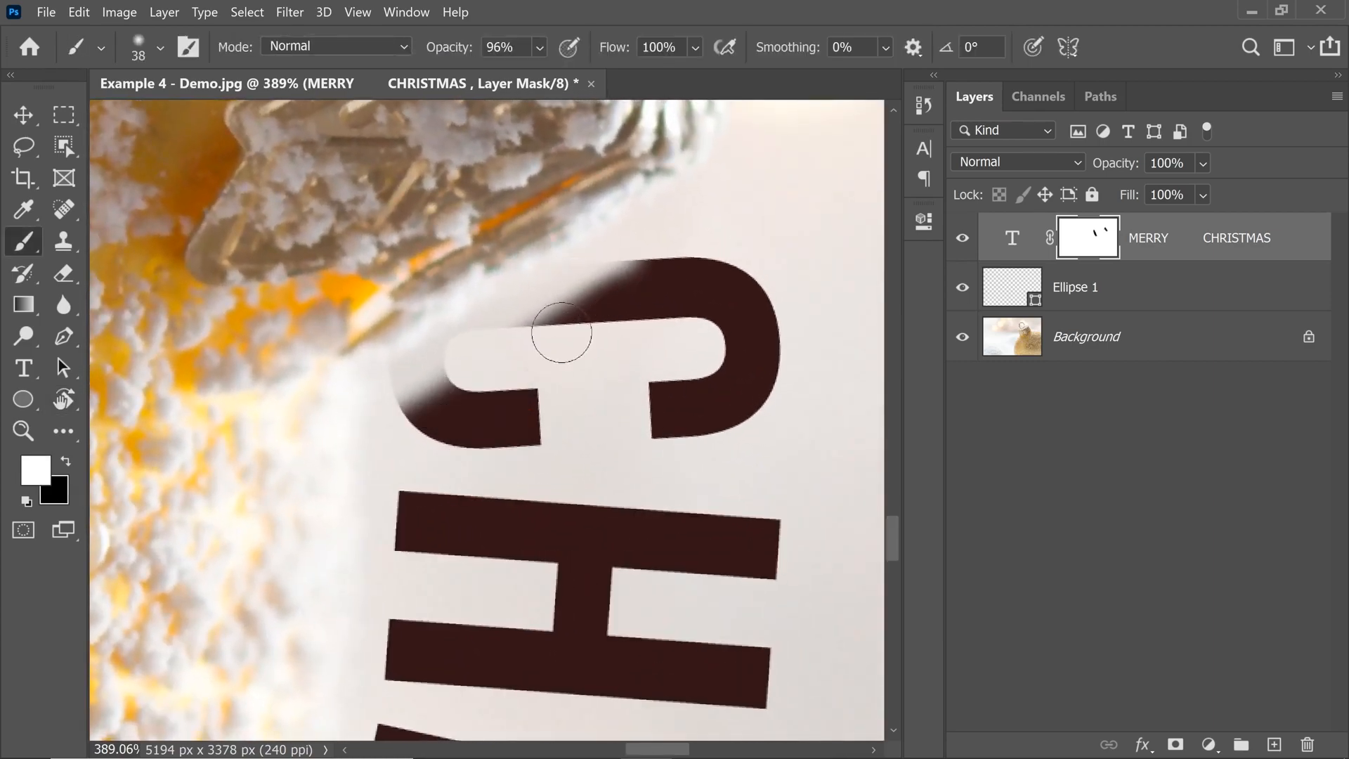
Paint white on the mask with a 33 px brush, raising opacity to 100%, to restore the C up to the cap's edge.
{"action": "right_click", "coordinate": [551, 327]}
{"action": "left_click", "coordinate": [500, 332]}
{"action": "right_click", "coordinate": [452, 331]}
{"action": "right_click", "coordinate": [448, 347], "text": "alt"}
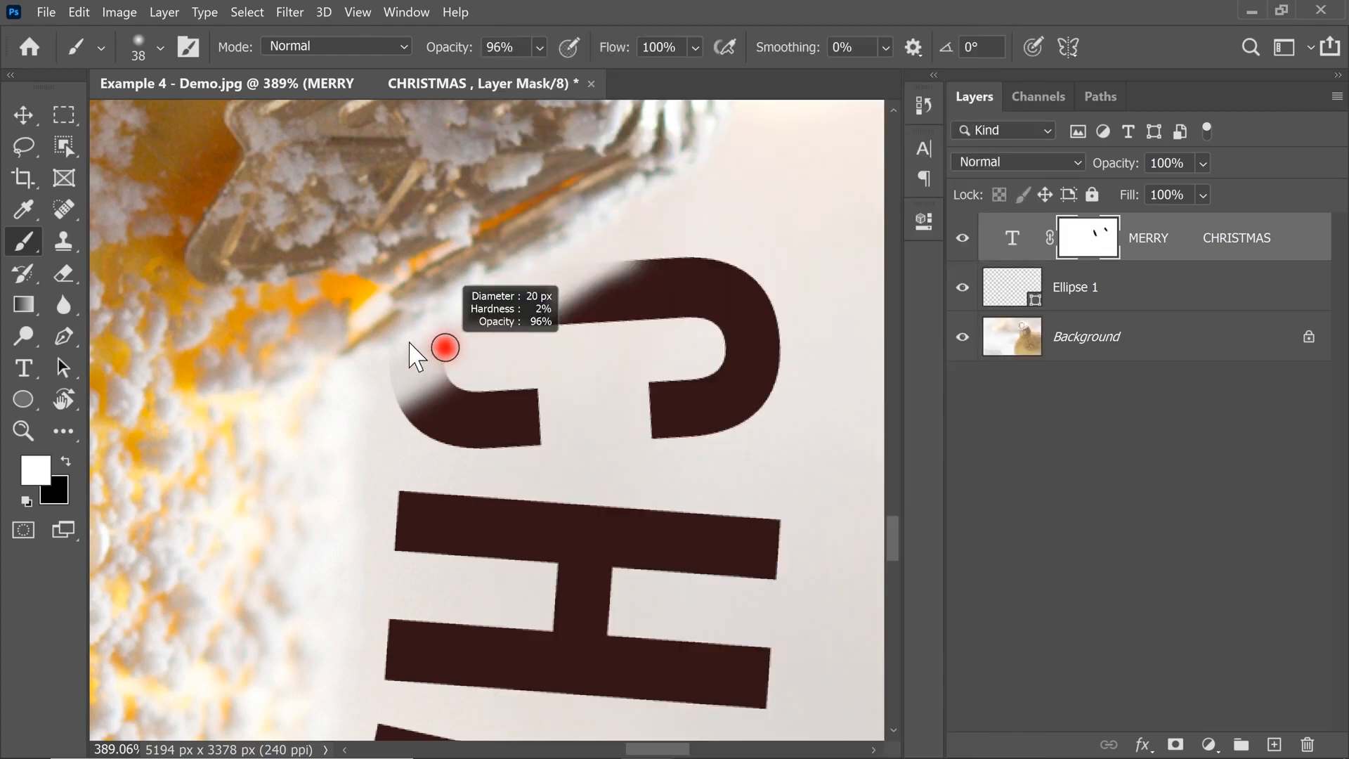
{"action": "mouse_move", "coordinate": [439, 403]}
{"action": "left_mouse_down"}
{"action": "mouse_move", "coordinate": [511, 349]}
{"action": "mouse_move", "coordinate": [436, 376]}
{"action": "mouse_move", "coordinate": [618, 286]}
{"action": "mouse_move", "coordinate": [466, 355]}
{"action": "mouse_move", "coordinate": [612, 265]}
{"action": "mouse_move", "coordinate": [446, 370]}
{"action": "mouse_move", "coordinate": [404, 378]}
{"action": "mouse_move", "coordinate": [473, 338]}
{"action": "left_mouse_up"}
{"action": "right_click", "coordinate": [497, 322], "text": "alt"}
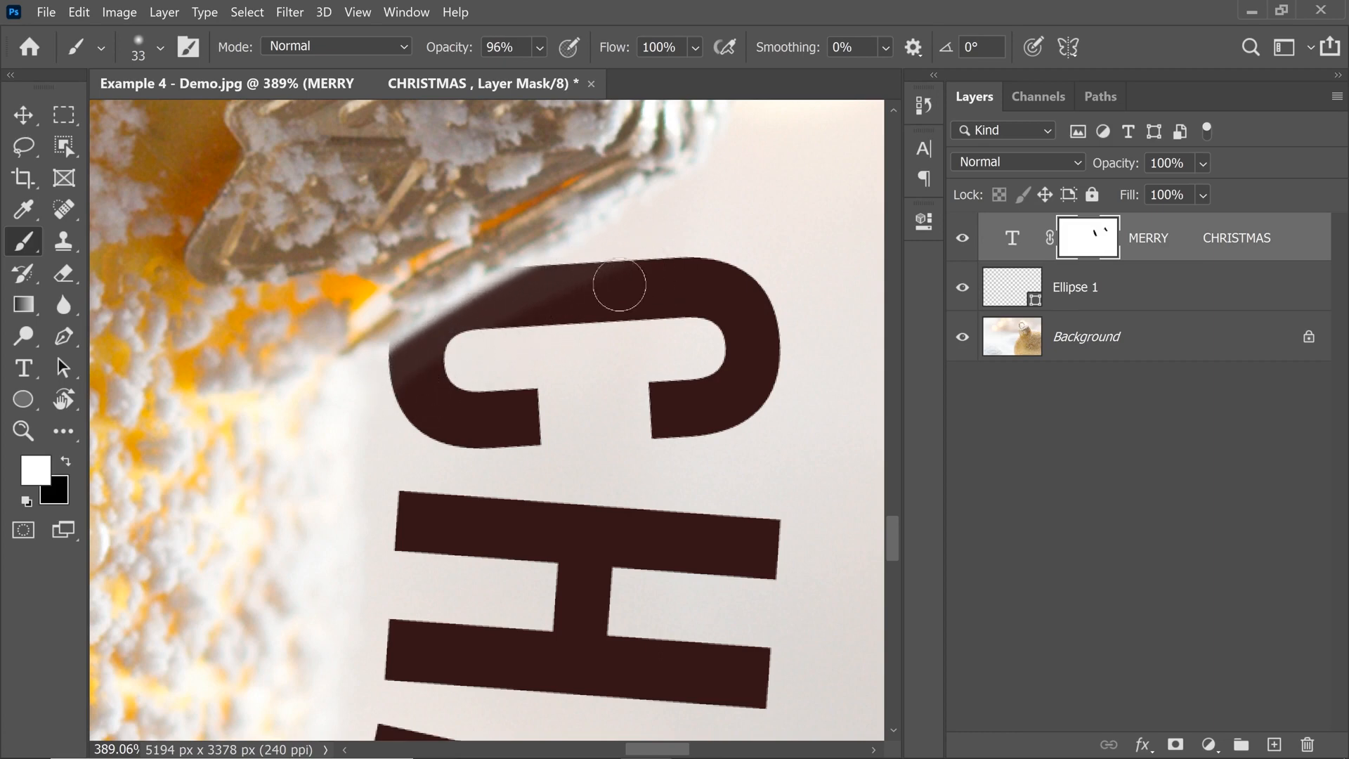
{"action": "left_click_drag", "start_coordinate": [516, 357], "coordinate": [498, 430]}
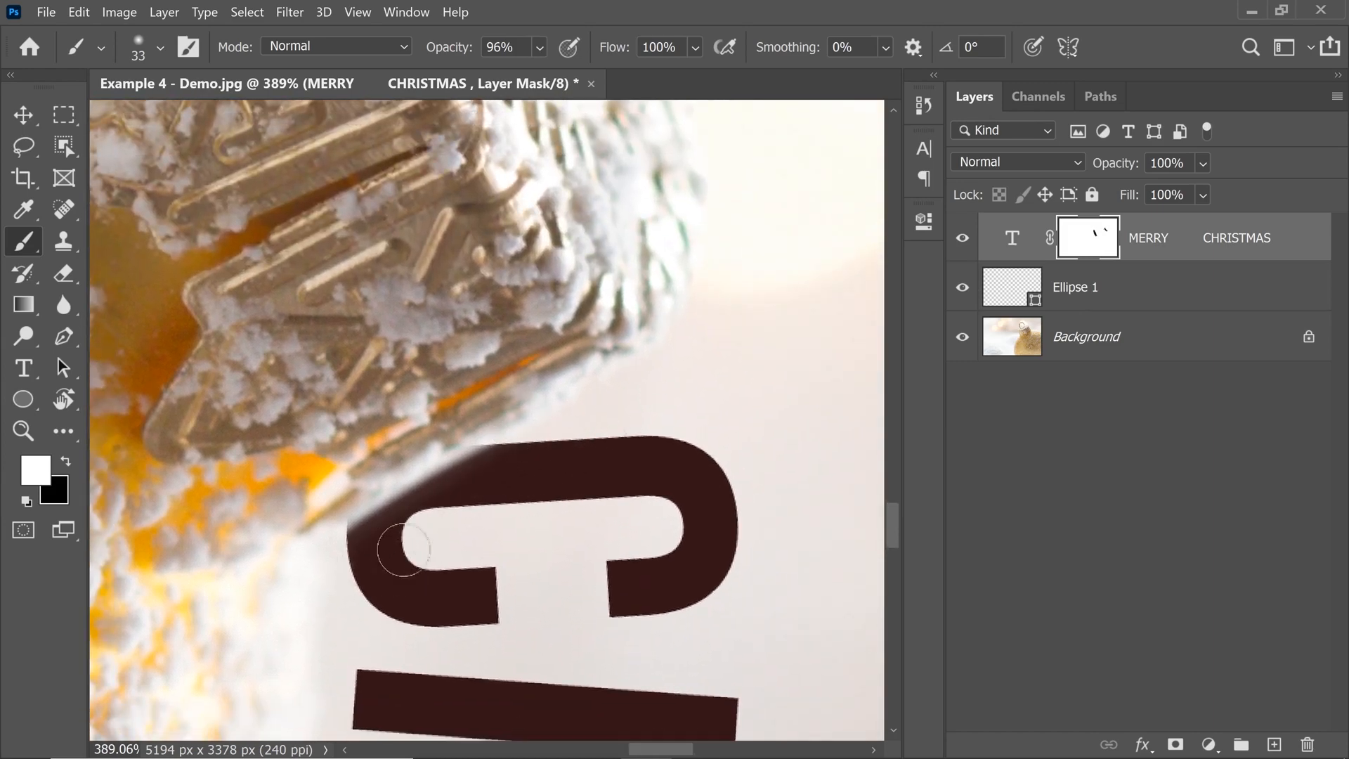
{"action": "left_click_drag", "start_coordinate": [436, 35], "coordinate": [492, 43]}
{"action": "mouse_move", "coordinate": [511, 465]}
{"action": "left_mouse_down"}
{"action": "mouse_move", "coordinate": [428, 519]}
{"action": "mouse_move", "coordinate": [442, 520]}
{"action": "mouse_move", "coordinate": [372, 538]}
{"action": "left_mouse_up"}
Paint white on the mask along the cap's other side to bring back the Y of MERRY up to the cap.
{"action": "left_click_drag", "start_coordinate": [280, 330], "coordinate": [759, 618]}
{"action": "mouse_move", "coordinate": [394, 281]}
{"action": "left_mouse_down"}
{"action": "mouse_move", "coordinate": [533, 464]}
{"action": "mouse_move", "coordinate": [467, 624]}
{"action": "left_mouse_up"}
{"action": "mouse_move", "coordinate": [639, 376]}
{"action": "left_mouse_down"}
{"action": "mouse_move", "coordinate": [295, 390]}
{"action": "mouse_move", "coordinate": [240, 405]}
{"action": "left_mouse_up"}
{"action": "left_click_drag", "start_coordinate": [568, 421], "coordinate": [319, 494]}
{"action": "mouse_move", "coordinate": [562, 422]}
{"action": "left_mouse_down"}
{"action": "mouse_move", "coordinate": [452, 484]}
{"action": "mouse_move", "coordinate": [587, 435]}
{"action": "mouse_move", "coordinate": [427, 519]}
{"action": "mouse_move", "coordinate": [703, 399]}
{"action": "mouse_move", "coordinate": [543, 470]}
{"action": "mouse_move", "coordinate": [599, 473]}
{"action": "mouse_move", "coordinate": [414, 531]}
{"action": "mouse_move", "coordinate": [666, 429]}
{"action": "mouse_move", "coordinate": [681, 436]}
{"action": "mouse_move", "coordinate": [587, 461]}
{"action": "mouse_move", "coordinate": [697, 443]}
{"action": "mouse_move", "coordinate": [655, 445]}
{"action": "mouse_move", "coordinate": [744, 457]}
{"action": "left_mouse_up"}
{"action": "mouse_move", "coordinate": [592, 456]}
{"action": "left_mouse_down"}
{"action": "mouse_move", "coordinate": [658, 459]}
{"action": "mouse_move", "coordinate": [532, 484]}
{"action": "mouse_move", "coordinate": [596, 470]}
{"action": "mouse_move", "coordinate": [374, 547]}
{"action": "mouse_move", "coordinate": [708, 433]}
{"action": "mouse_move", "coordinate": [649, 452]}
{"action": "mouse_move", "coordinate": [720, 454]}
{"action": "left_mouse_up"}
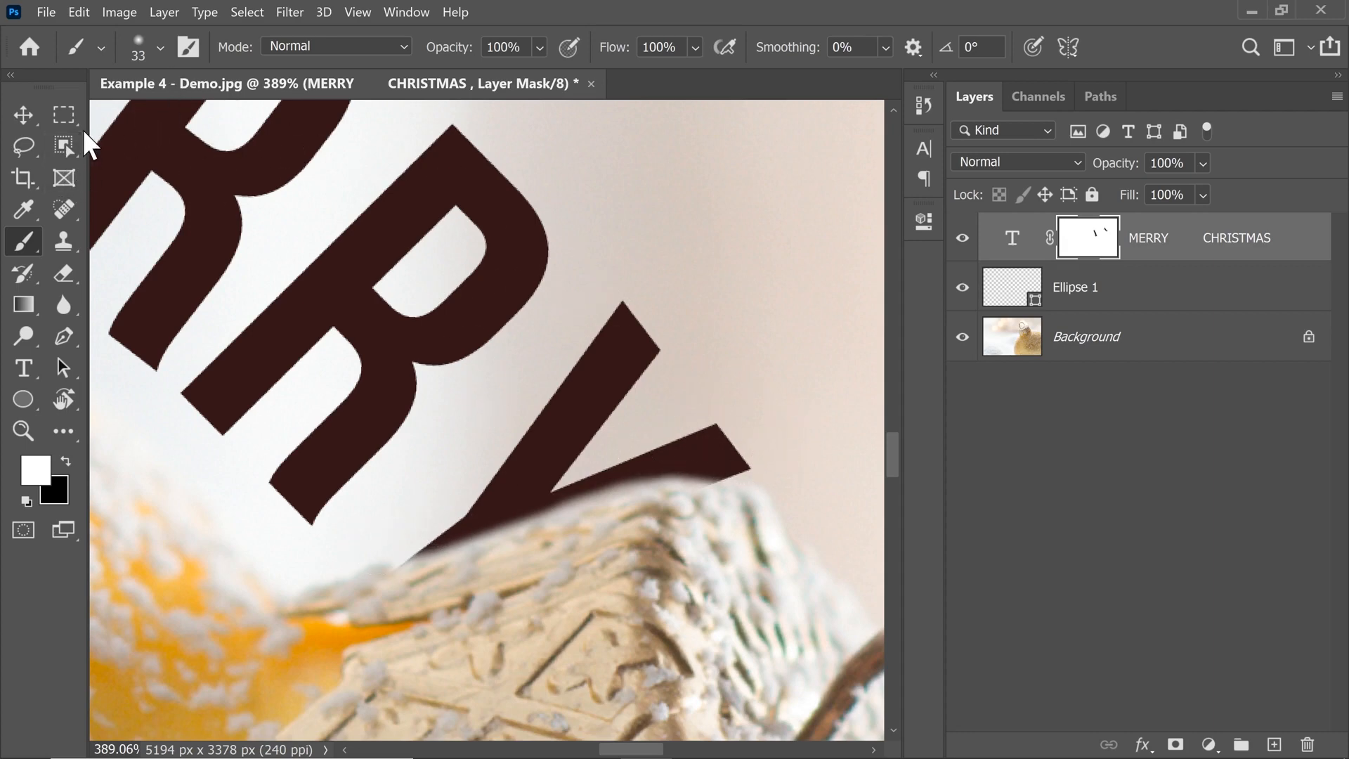
Reset the canvas rotation to 0° and return to the Brush tool with the whole ornament in view.
{"action": "key", "text": "ctrl+0"}
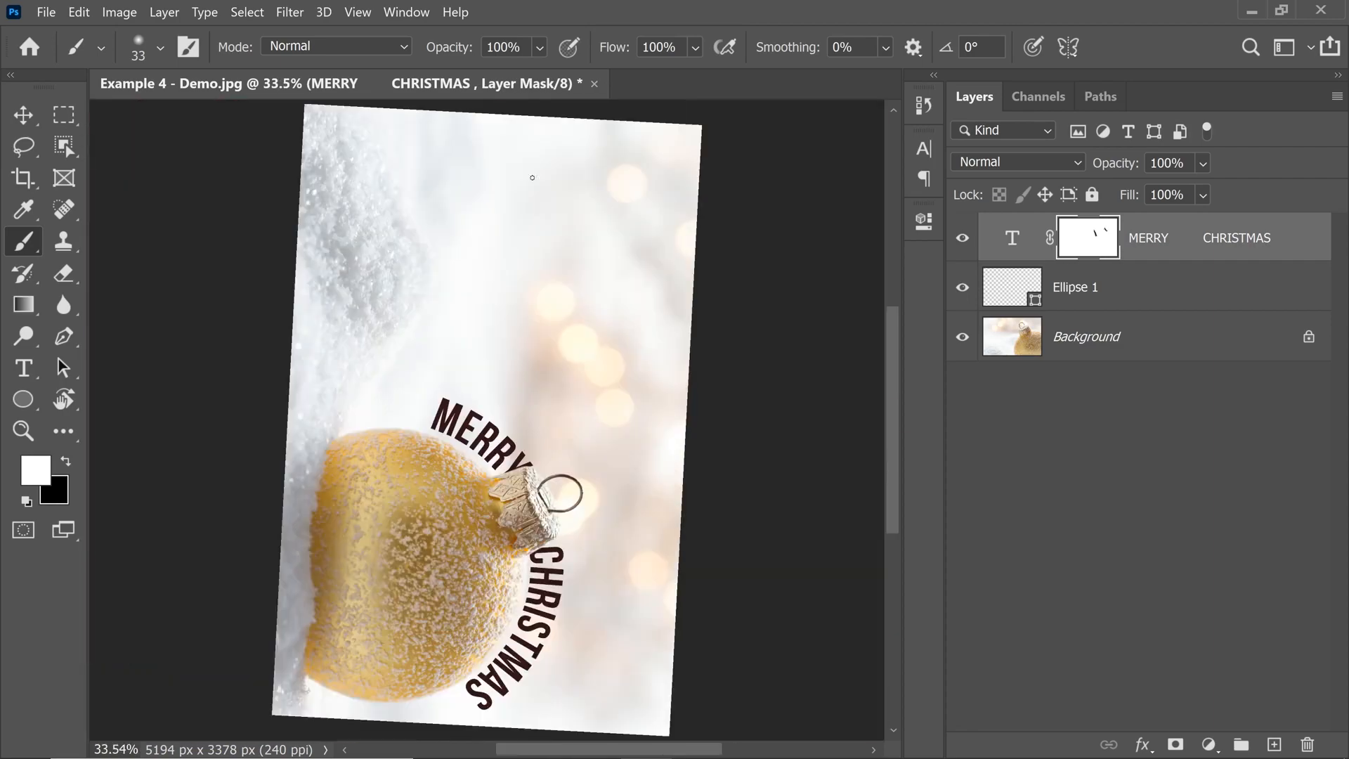
{"action": "key", "text": "r"}
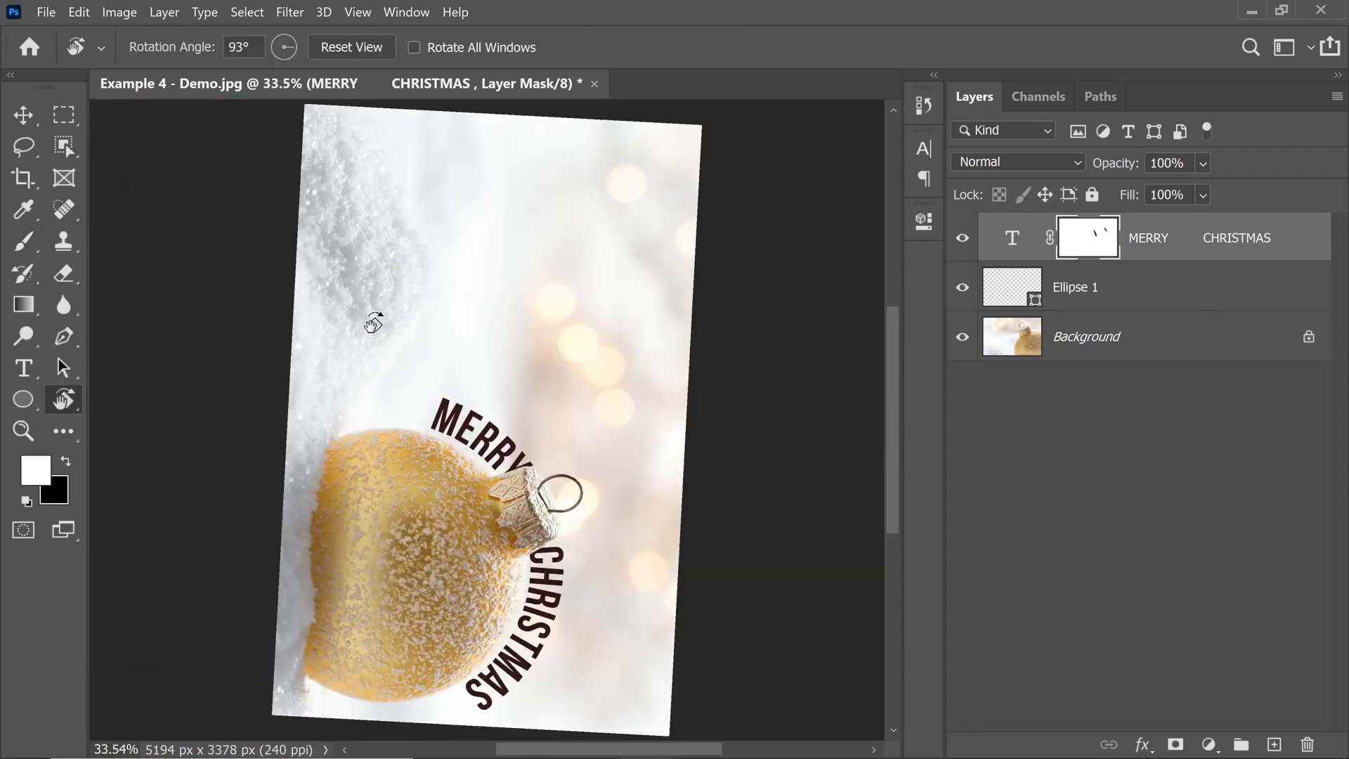
{"action": "left_click", "coordinate": [343, 49]}
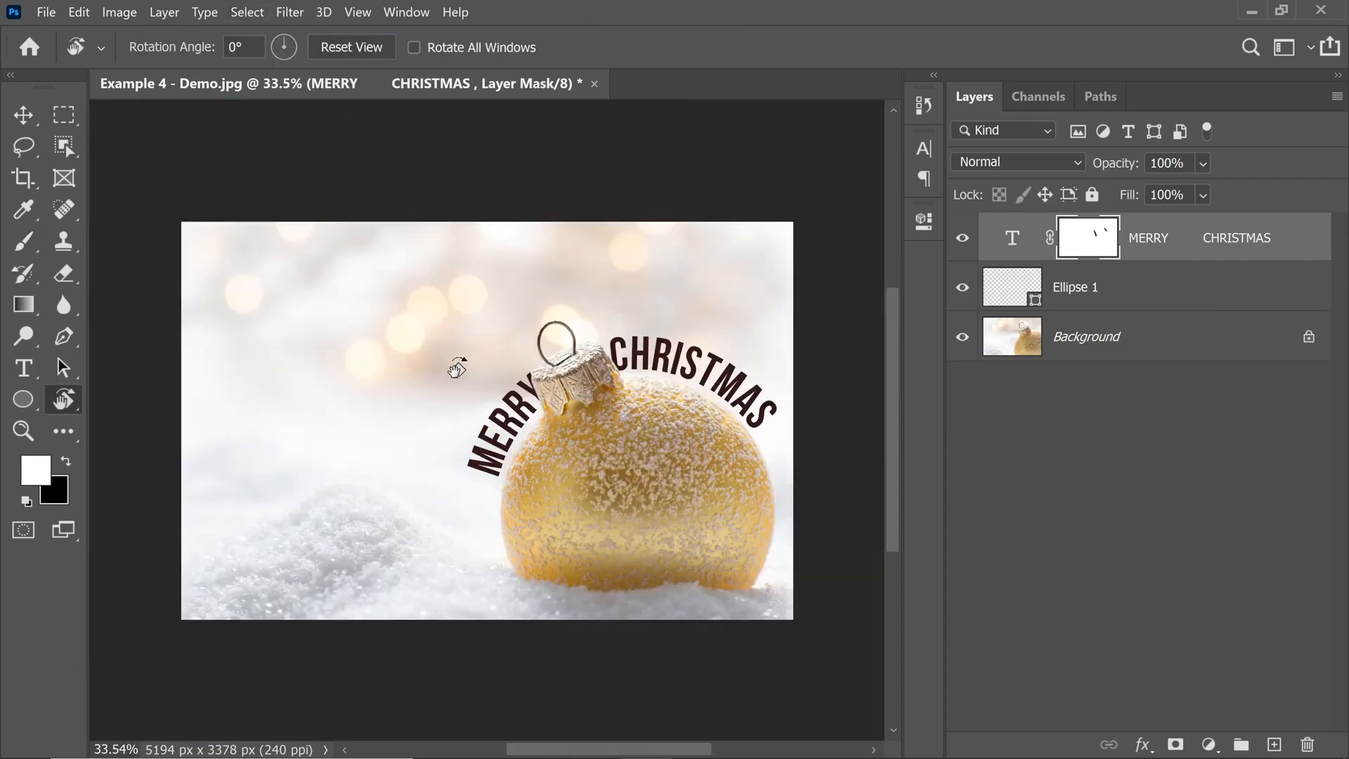
{"action": "key", "text": "b"}
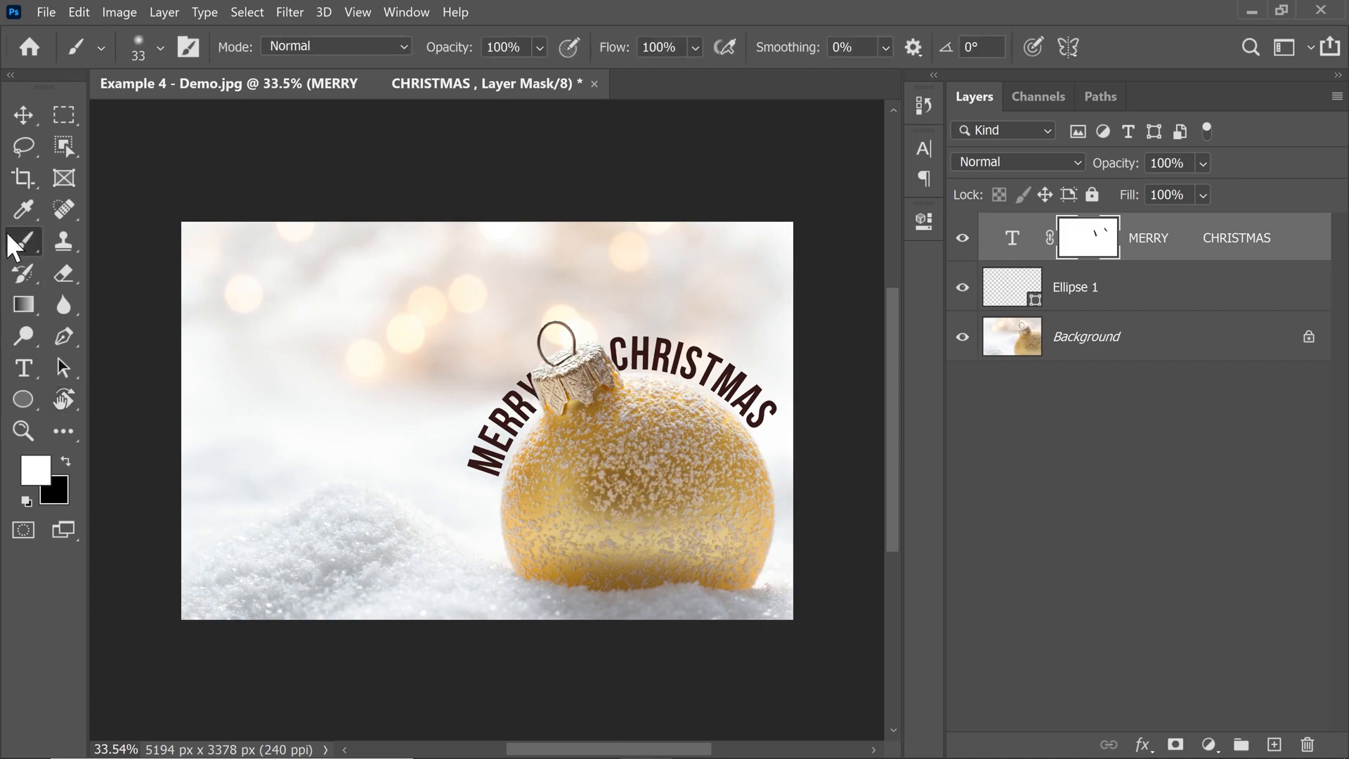
{"action": "left_click_drag", "start_coordinate": [573, 364], "coordinate": [543, 420]}
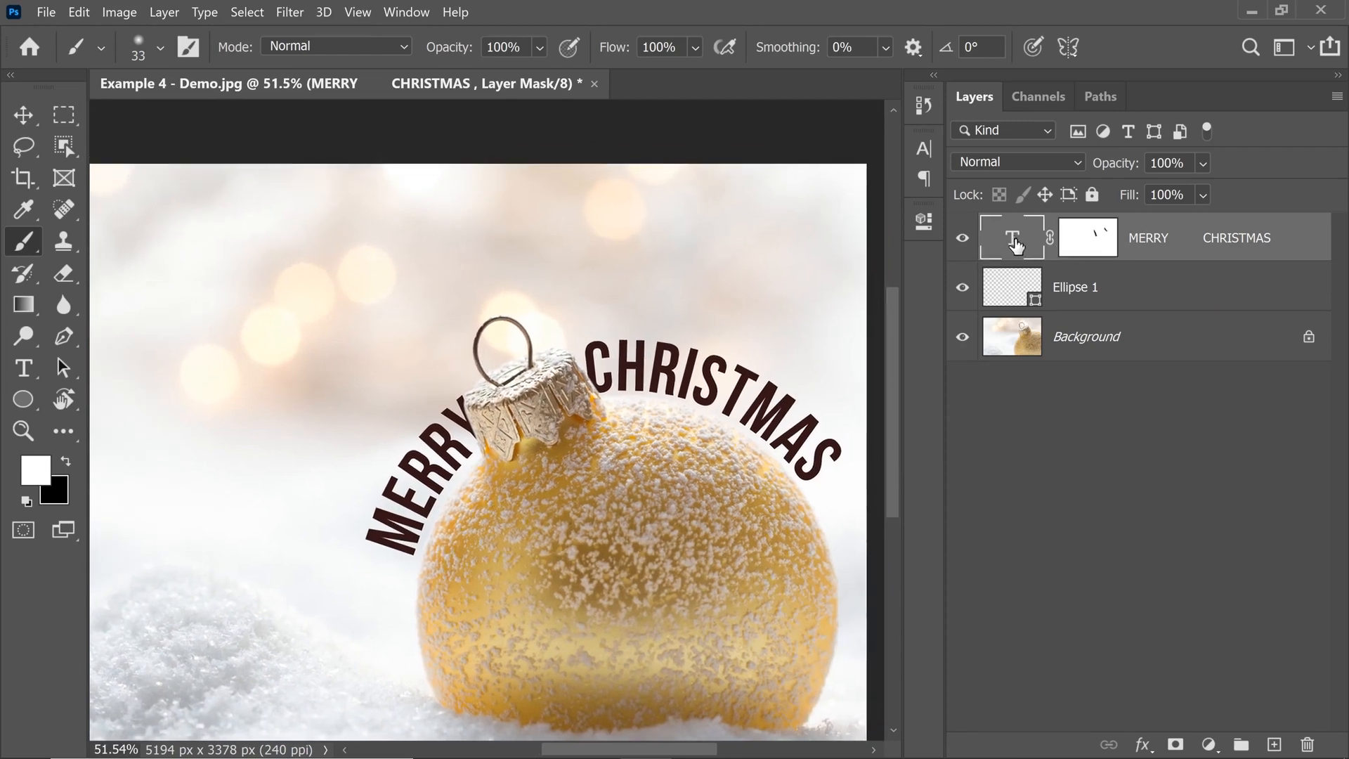
Reopen the MERRY CHRISTMAS text for editing and slide it slightly counterclockwise along the circle, bringing the C closer to the cap.
{"action": "double_click", "coordinate": [1014, 243]}
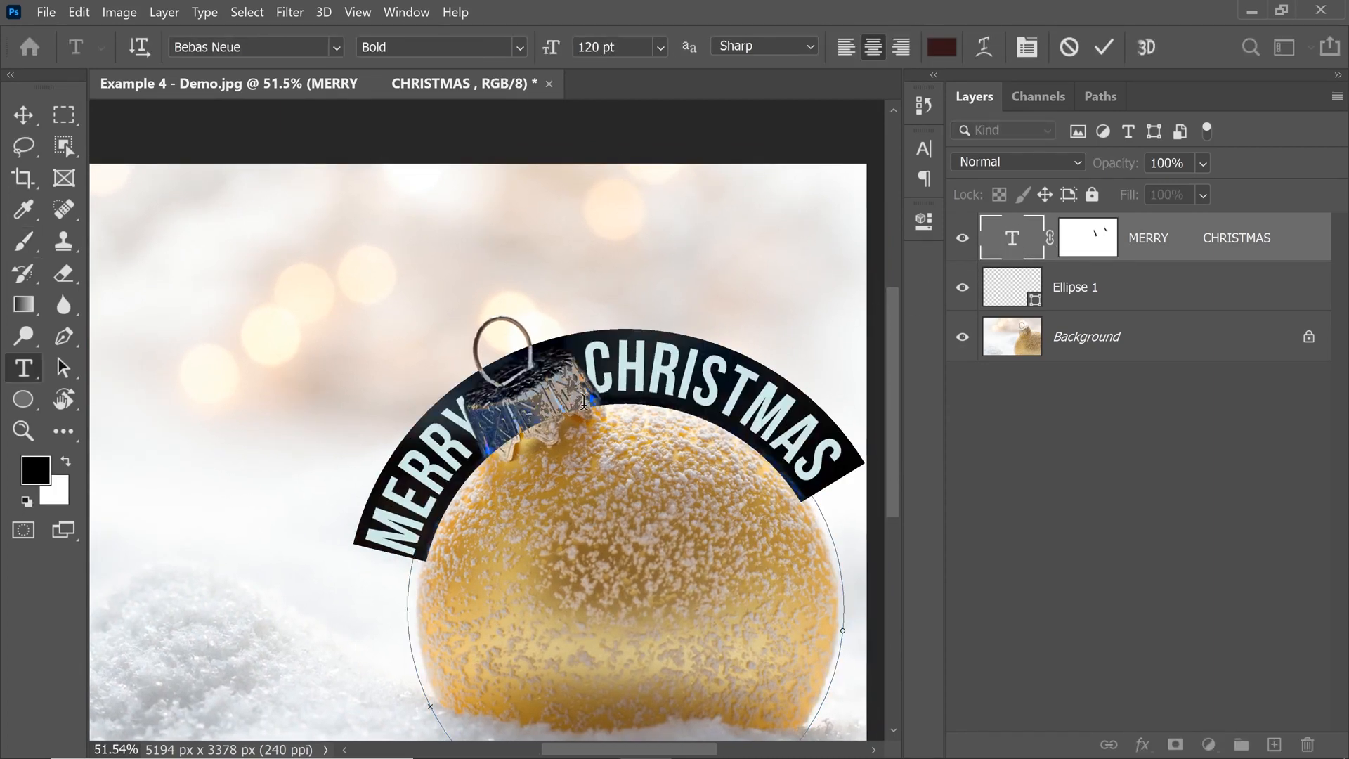
{"action": "key", "text": "ctrl+plus"}
{"action": "key", "text": "ctrl+plus"}
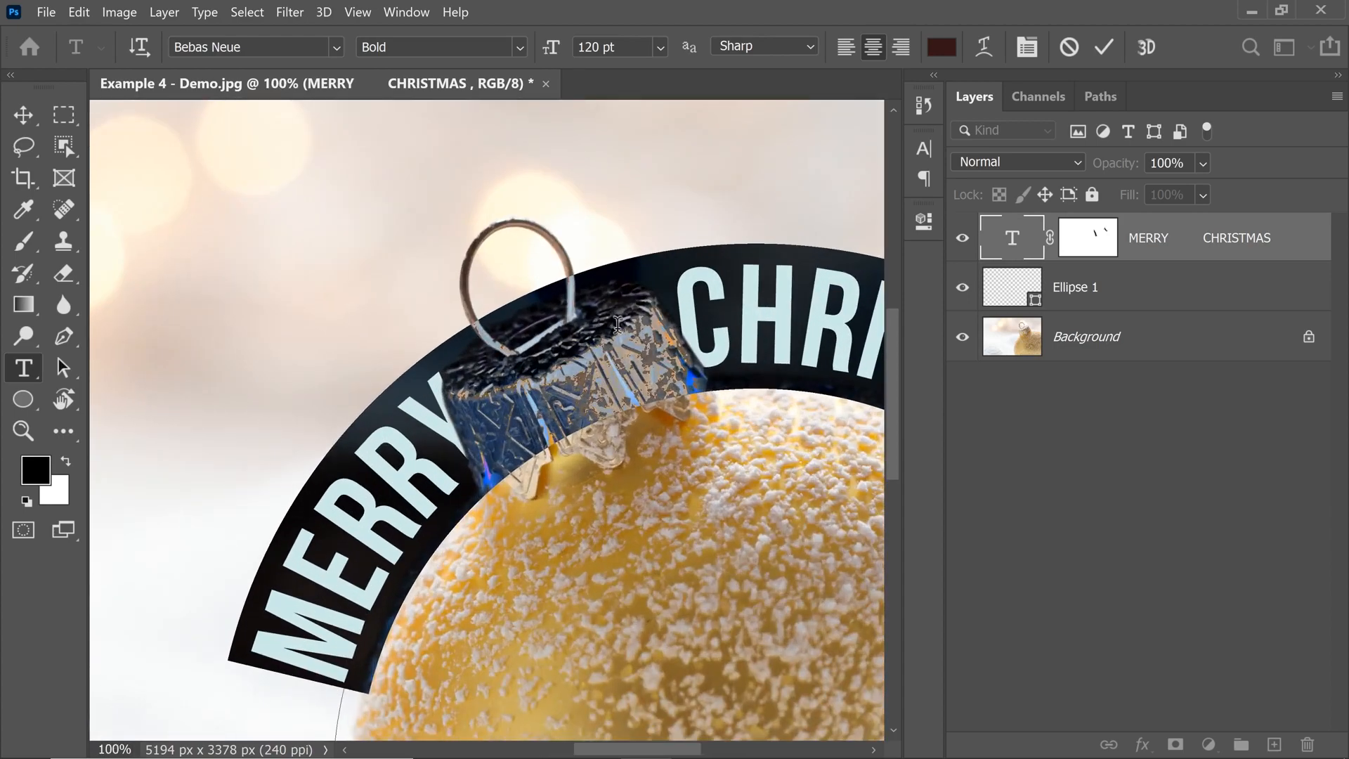
{"action": "left_click", "coordinate": [580, 364]}
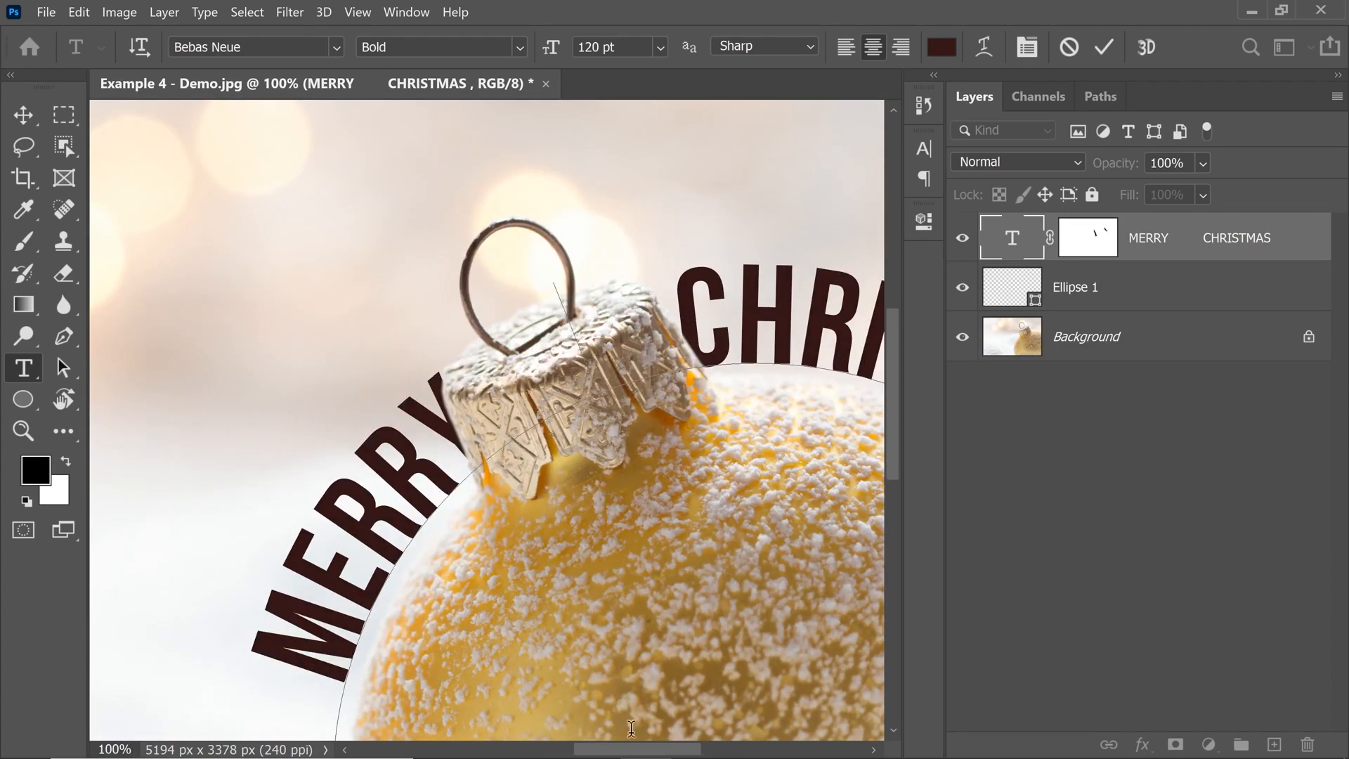
{"action": "mouse_move", "coordinate": [633, 756]}
{"action": "left_mouse_down"}
{"action": "mouse_move", "coordinate": [709, 753]}
{"action": "mouse_move", "coordinate": [639, 743]}
{"action": "left_mouse_up"}
{"action": "key", "text": "ctrl+plus"}
{"action": "key", "text": "ctrl+minus"}
{"action": "key", "text": "ctrl"}
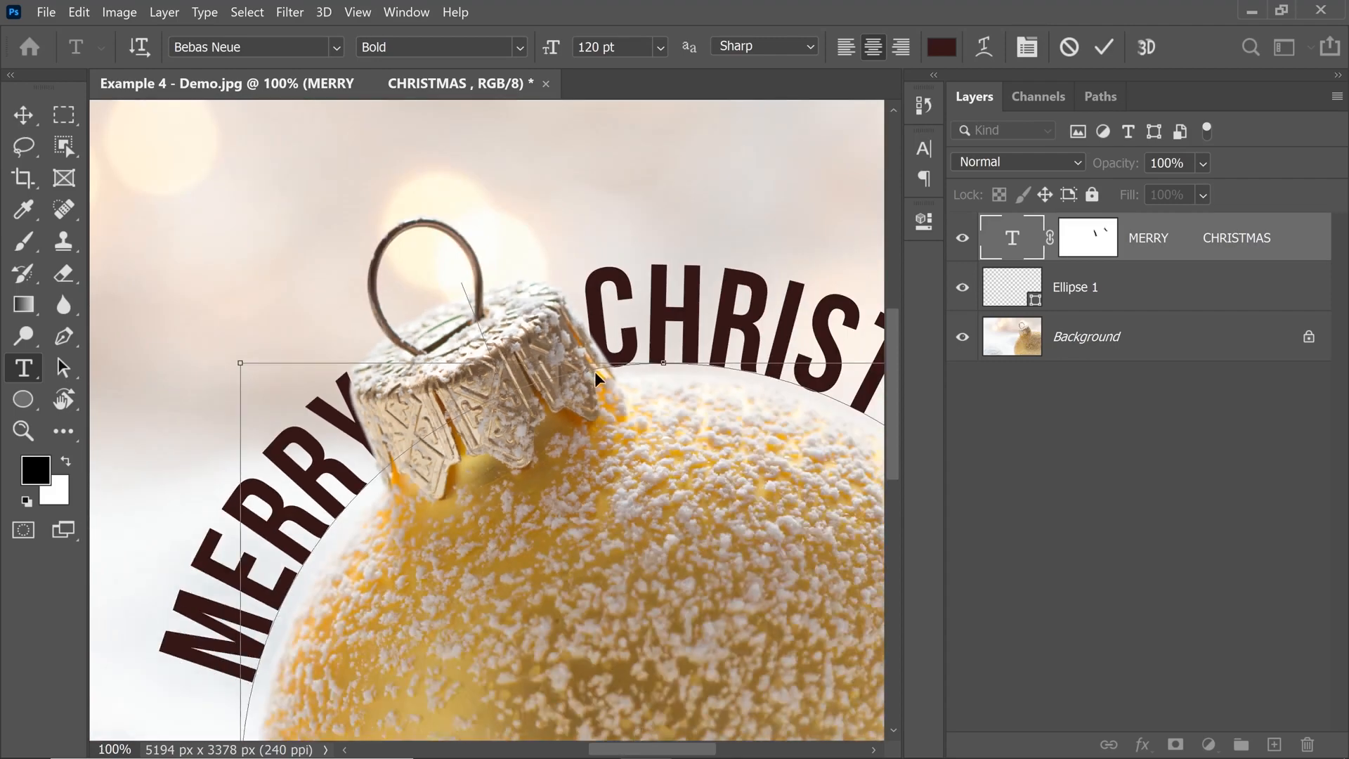
{"action": "left_click_drag", "start_coordinate": [587, 378], "coordinate": [575, 376]}
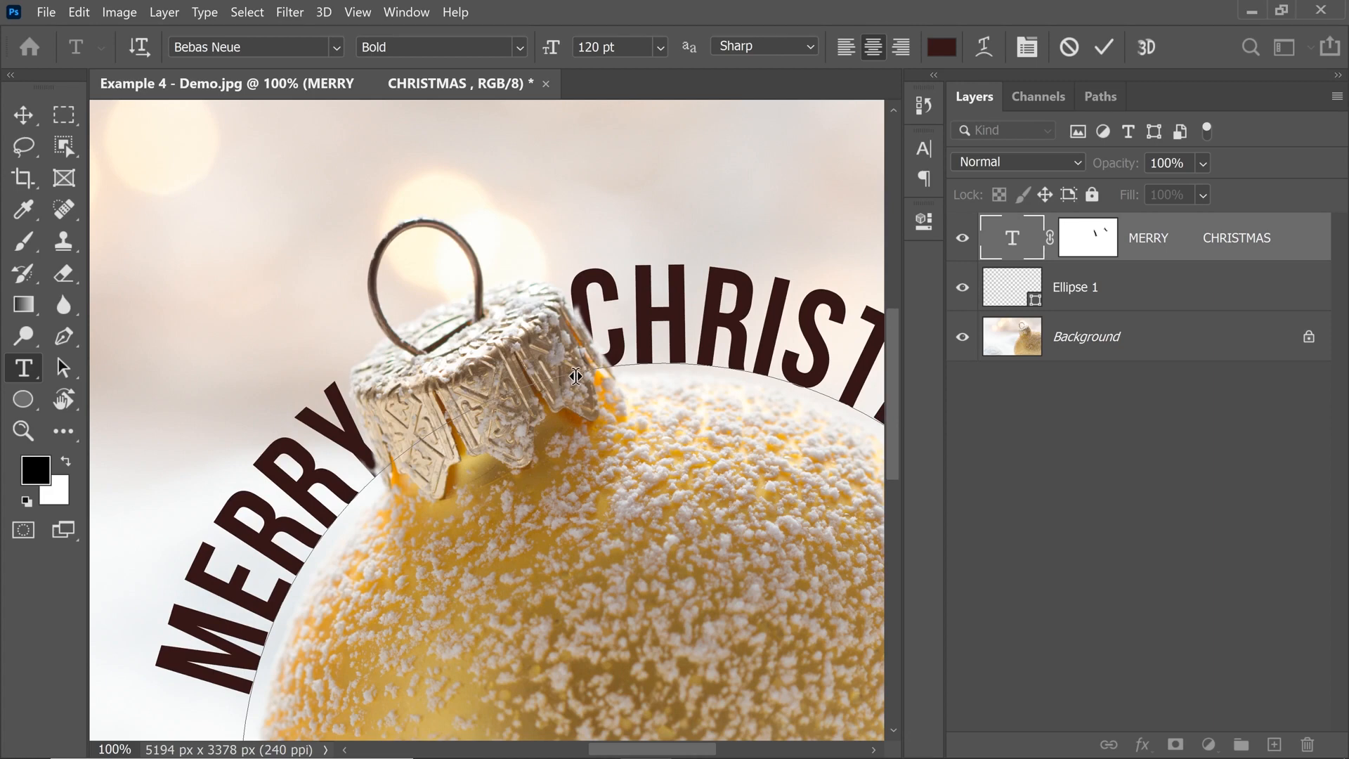
{"action": "left_click_drag", "start_coordinate": [578, 377], "coordinate": [580, 374]}
{"action": "left_click_drag", "start_coordinate": [580, 374], "coordinate": [582, 375]}
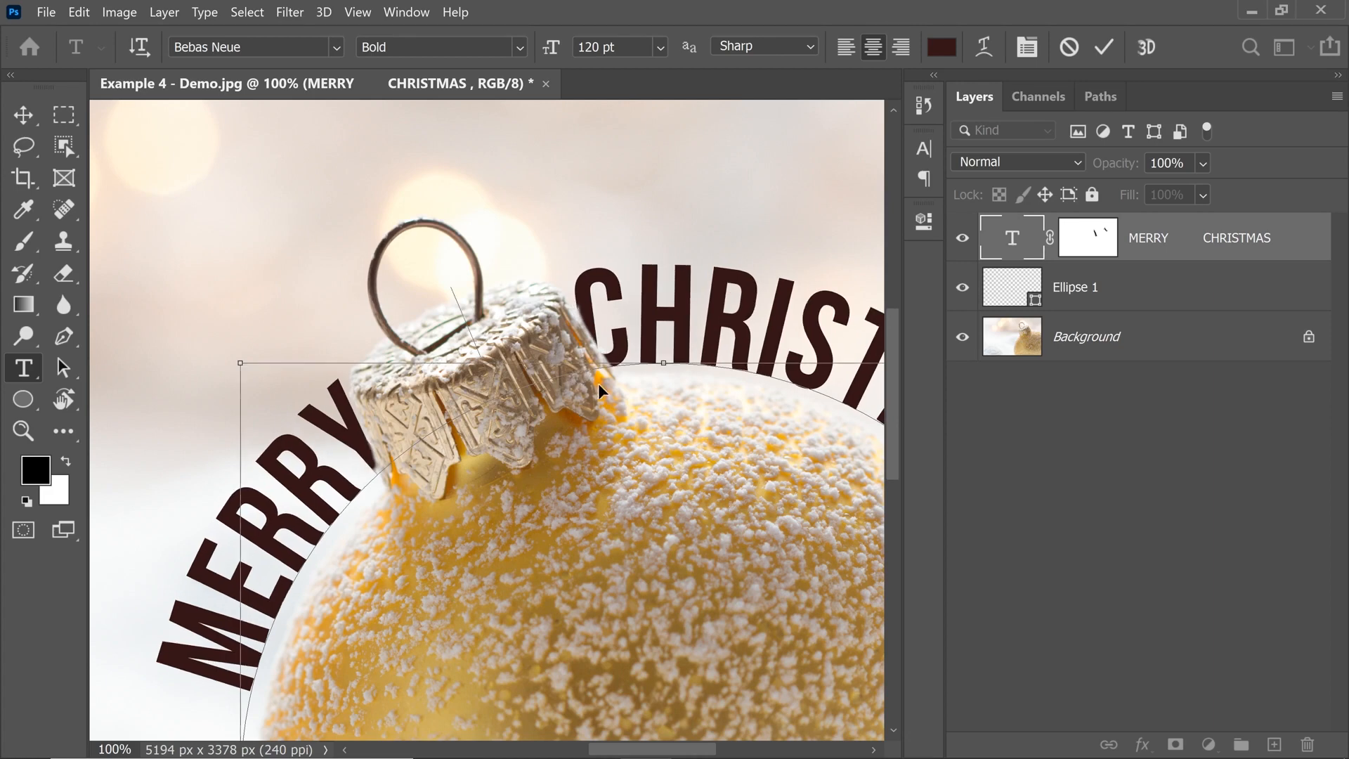
Fine-tune the text's position along the circle around the cap, and commit the edit.
{"action": "left_click", "coordinate": [586, 323]}
{"action": "key", "text": "ctrl+minus"}
{"action": "key", "text": "ctrl+minus"}
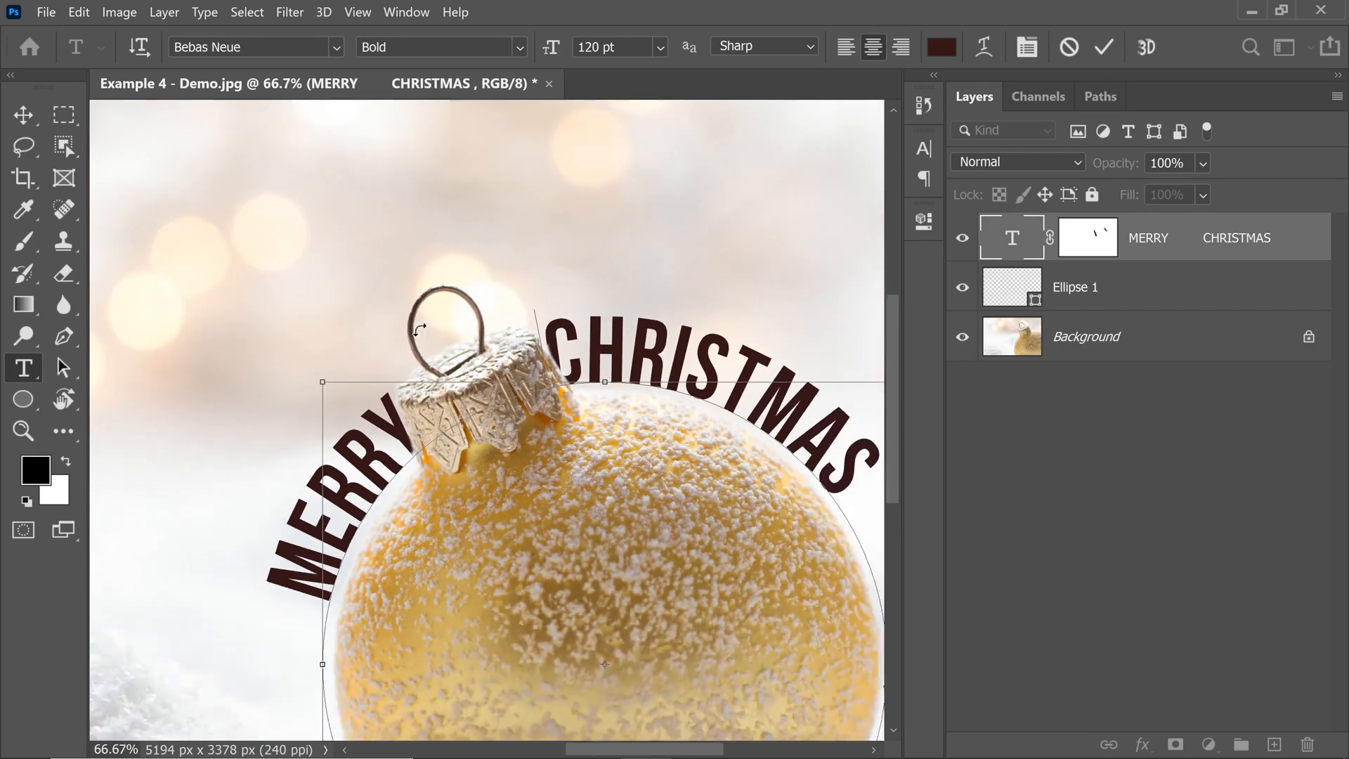
{"action": "key", "text": "ctrl+plus"}
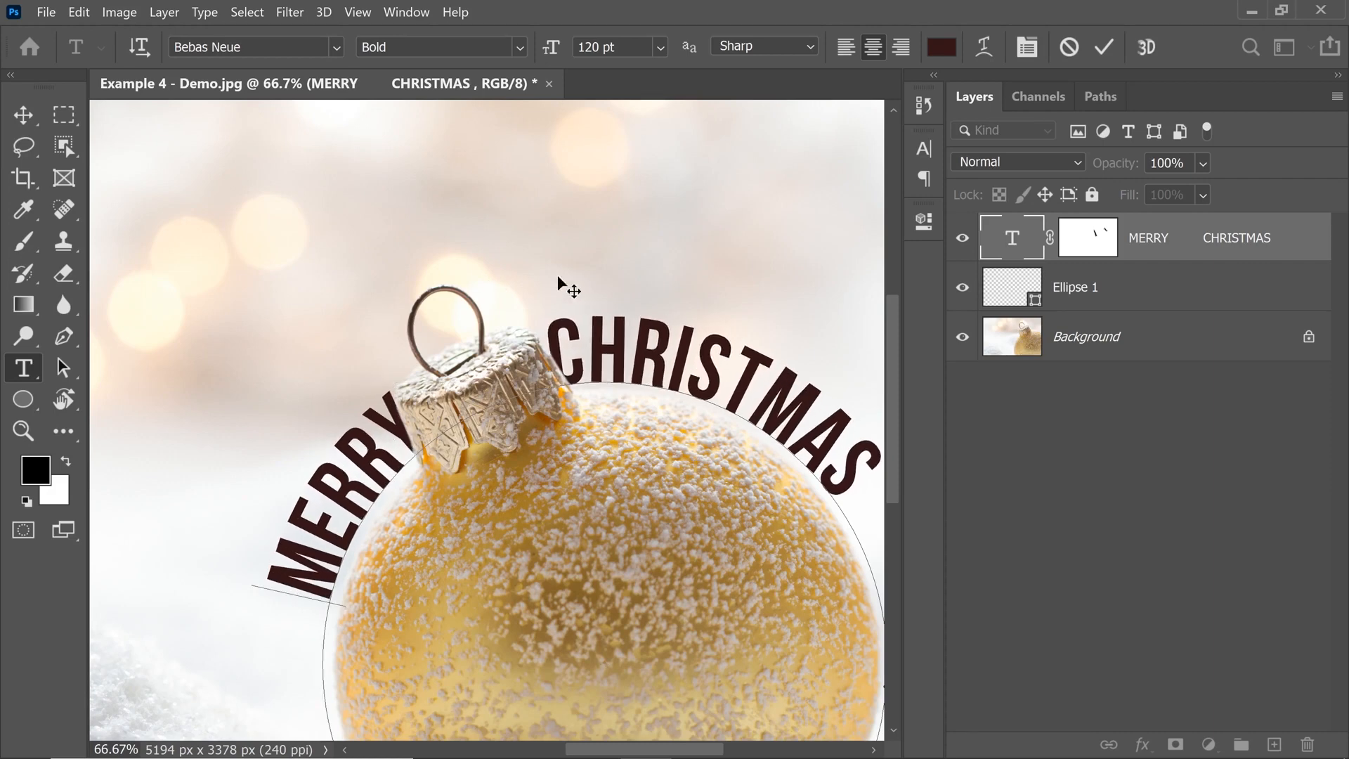
{"action": "left_click", "coordinate": [23, 114]}
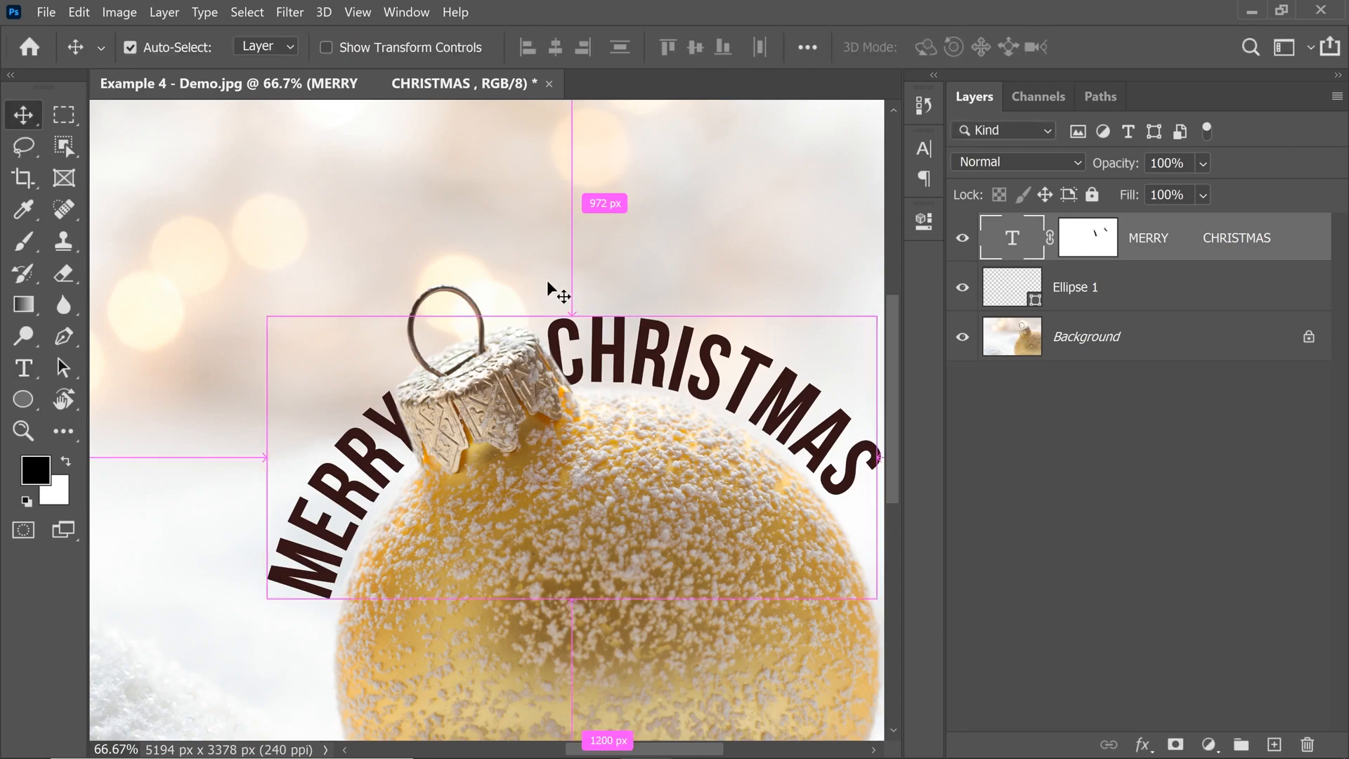
{"action": "key", "text": "ctrl+0"}
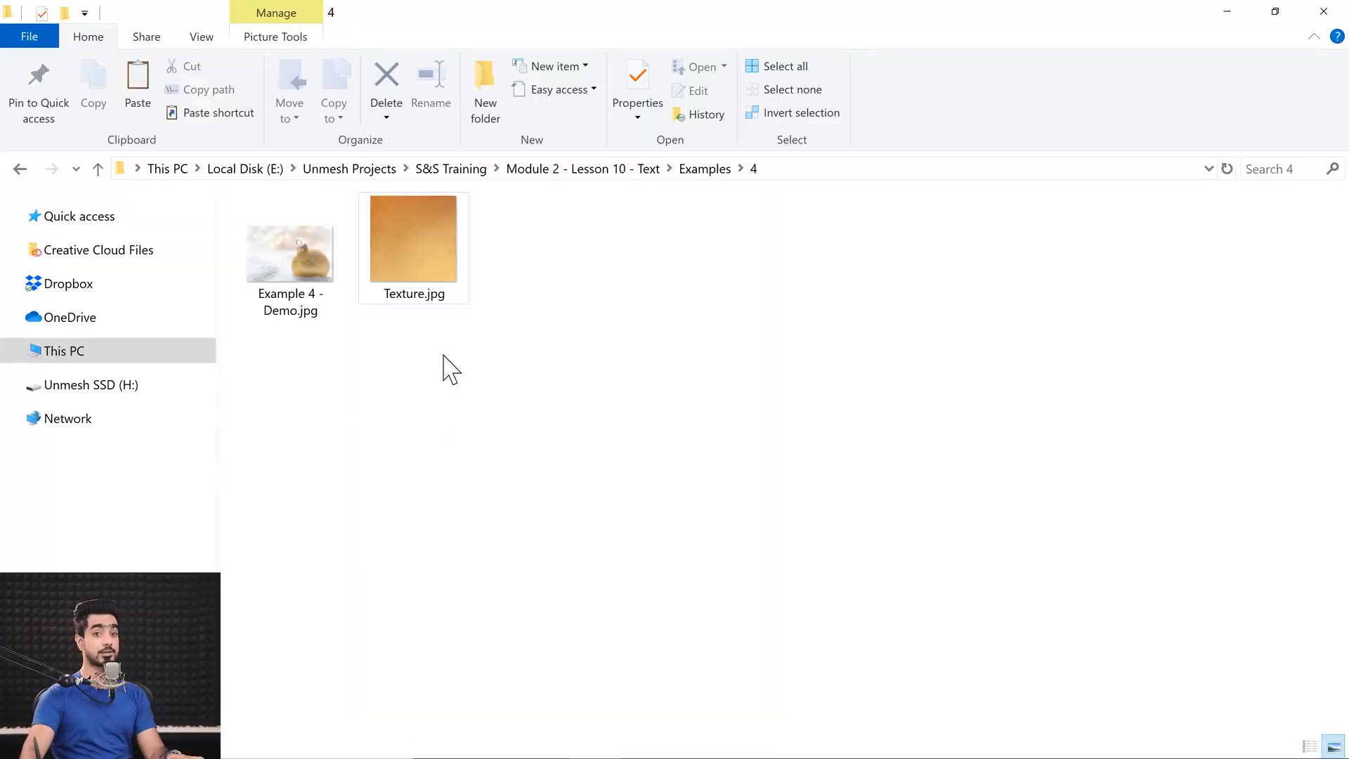
Place the Texture image above the text layer, scale it to 23.81%, and move it horizontally over the ornament.
{"action": "left_click", "coordinate": [422, 248]}
{"action": "left_click_drag", "start_coordinate": [421, 248], "coordinate": [599, 327]}
{"action": "key", "text": "ctrl+minus"}
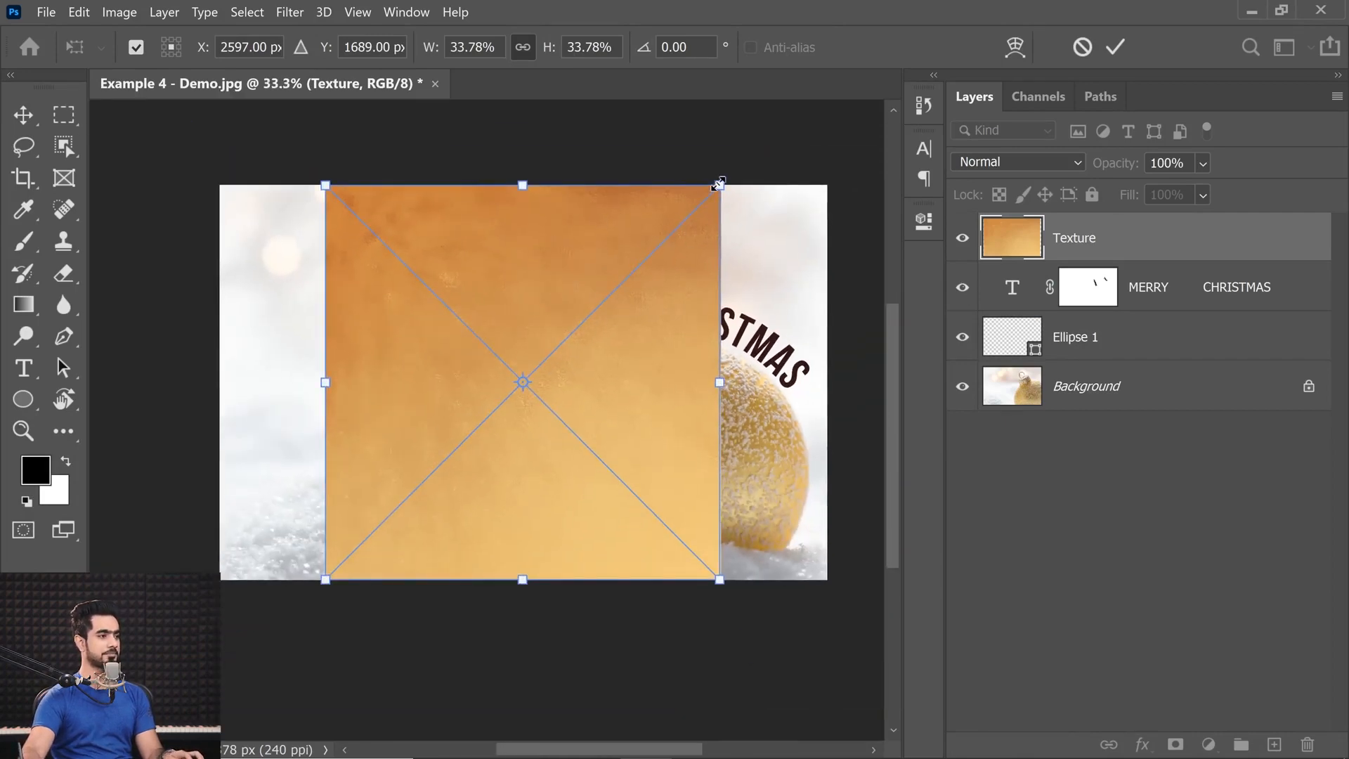
{"action": "left_click_drag", "start_coordinate": [718, 184], "coordinate": [661, 244]}
{"action": "left_click_drag", "start_coordinate": [636, 340], "coordinate": [728, 344]}
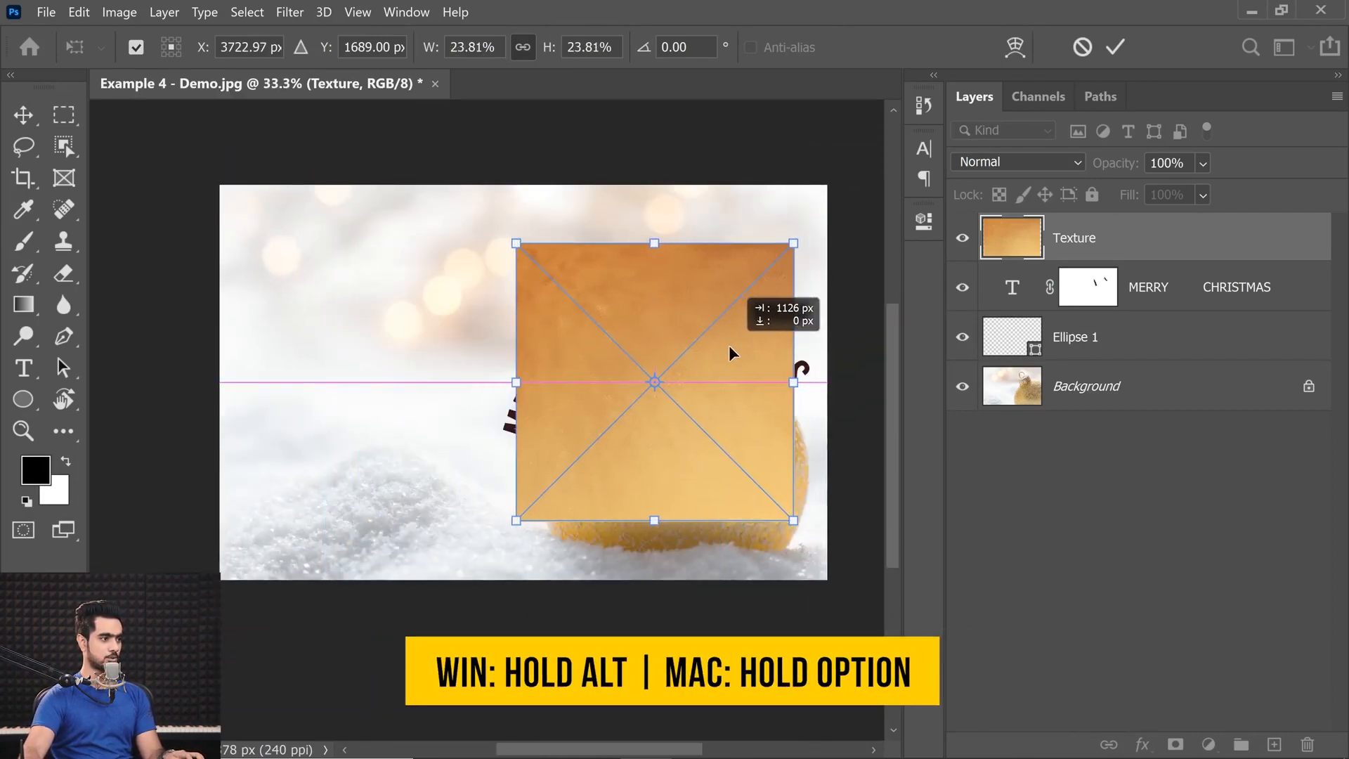
Enlarge the Texture to cover both words, reduce its height, commit the transform, and clip it to the MERRY CHRISTMAS layer.
{"action": "left_click_drag", "start_coordinate": [802, 521], "coordinate": [817, 546]}
{"action": "left_click_drag", "start_coordinate": [654, 543], "coordinate": [654, 517]}
{"action": "left_click_drag", "start_coordinate": [654, 219], "coordinate": [656, 245]}
{"action": "key", "text": "Return"}
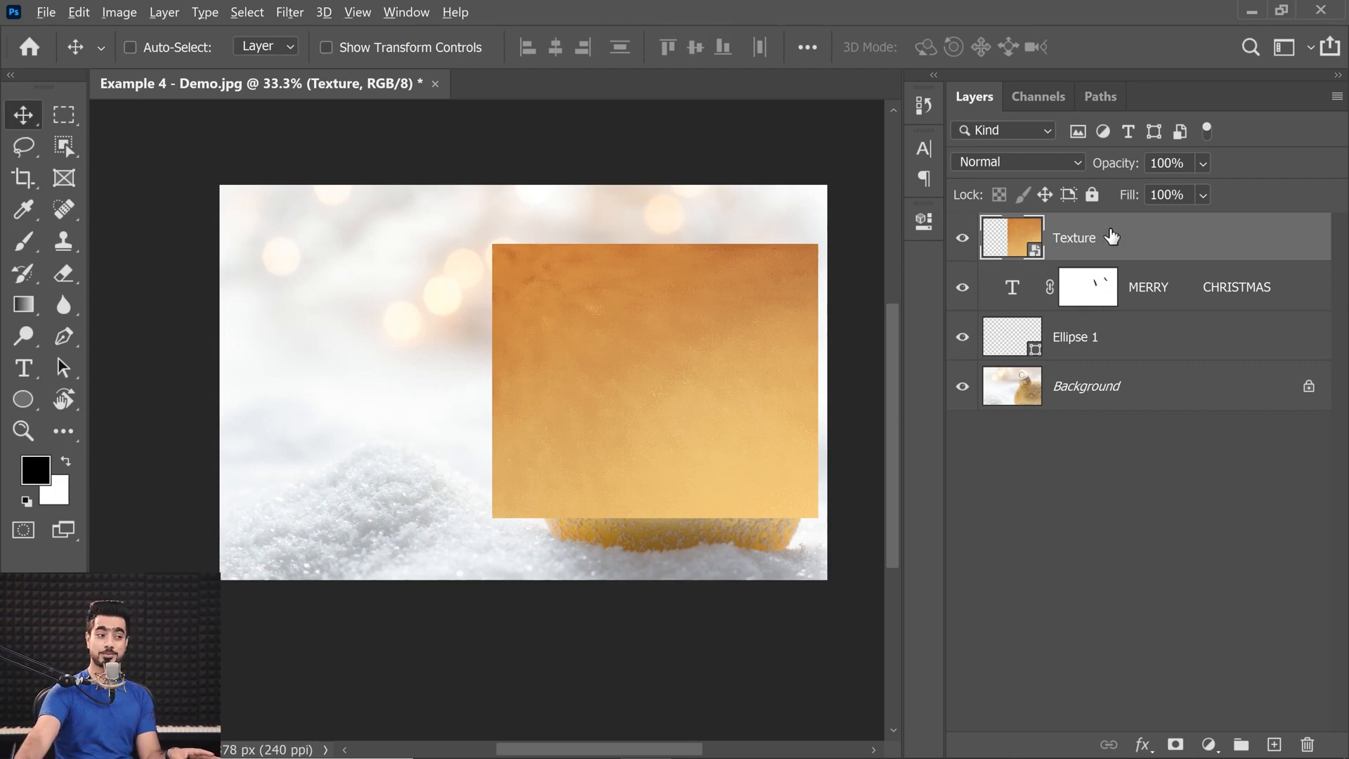
{"action": "left_click", "coordinate": [1143, 258], "text": "alt"}
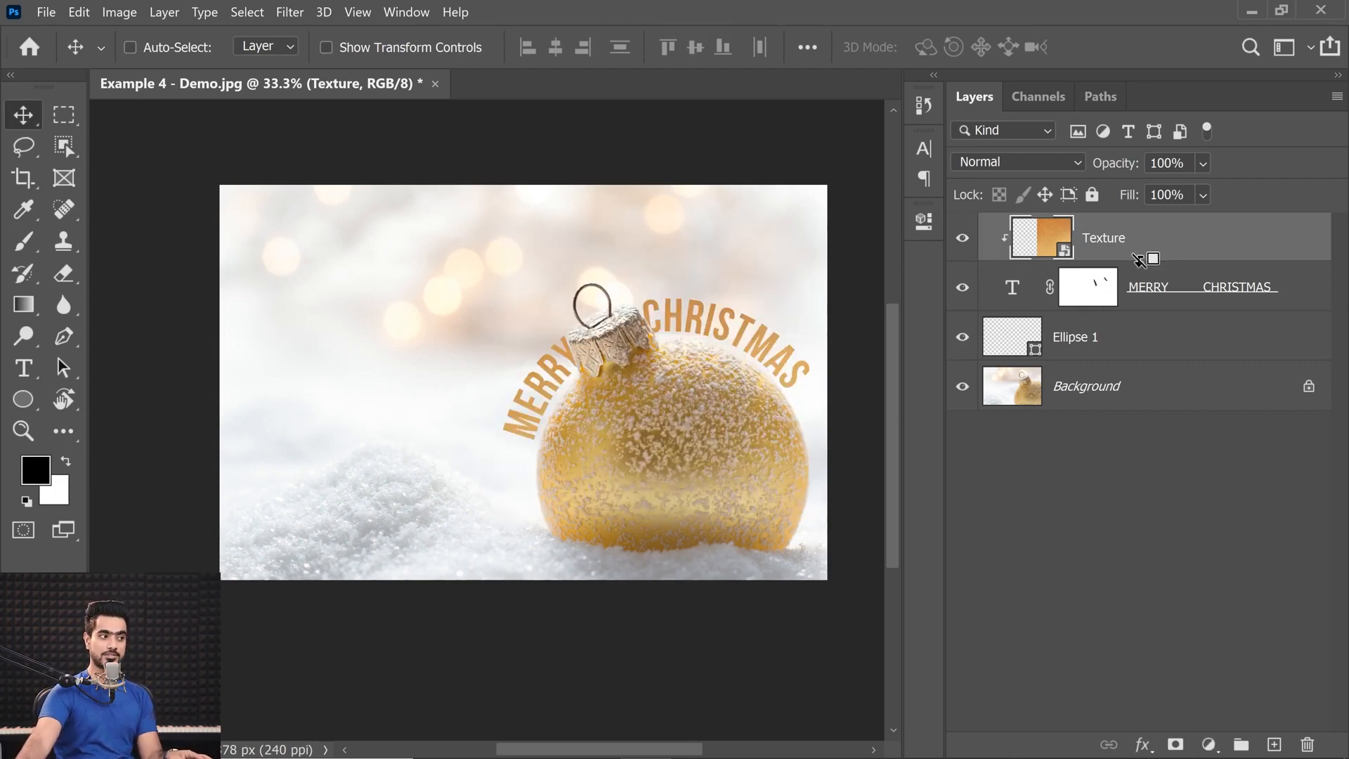
Try a Brush touch-up on the MERRY CHRISTMAS layer mask, and undo the last stroke.
{"action": "key", "text": "ctrl+0"}
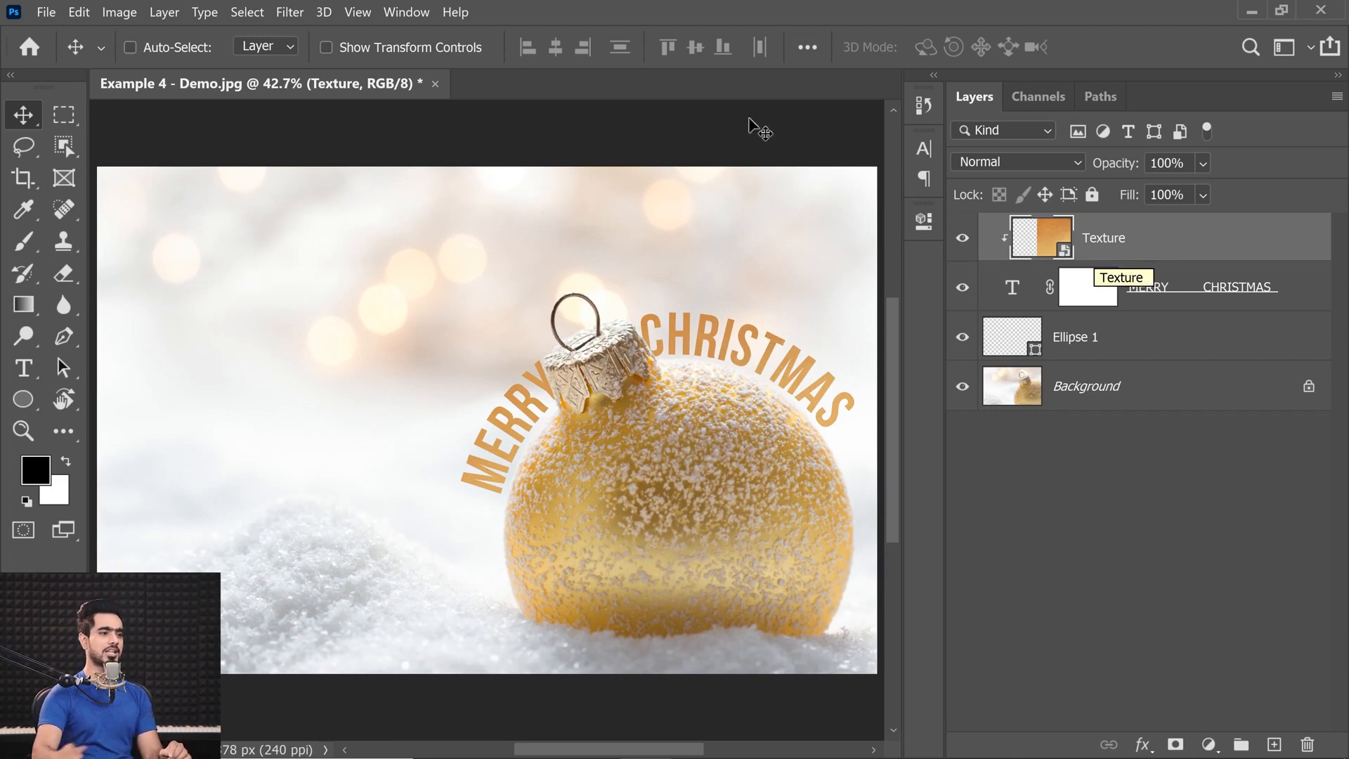
{"action": "left_click", "coordinate": [1087, 300]}
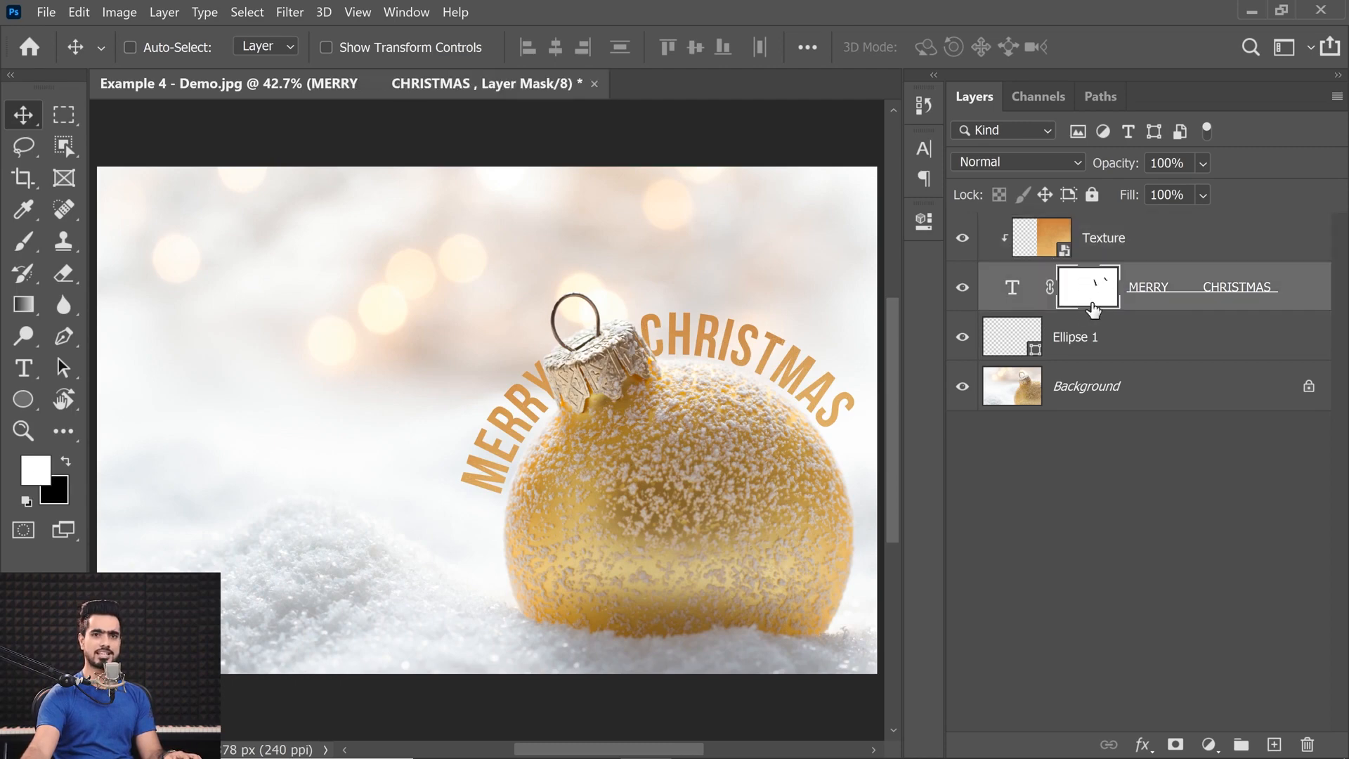
{"action": "left_click", "coordinate": [23, 241]}
{"action": "mouse_move", "coordinate": [301, 277]}
{"action": "left_mouse_down"}
{"action": "mouse_move", "coordinate": [452, 301]}
{"action": "mouse_move", "coordinate": [510, 225]}
{"action": "left_mouse_up"}
{"action": "left_click_drag", "start_coordinate": [450, 312], "coordinate": [536, 313]}
{"action": "left_click_drag", "start_coordinate": [652, 448], "coordinate": [634, 421]}
{"action": "key", "text": "x"}
{"action": "key", "text": "x"}
{"action": "key", "text": "x"}
{"action": "left_click", "coordinate": [651, 441]}
{"action": "key", "text": "ctrl+z"}
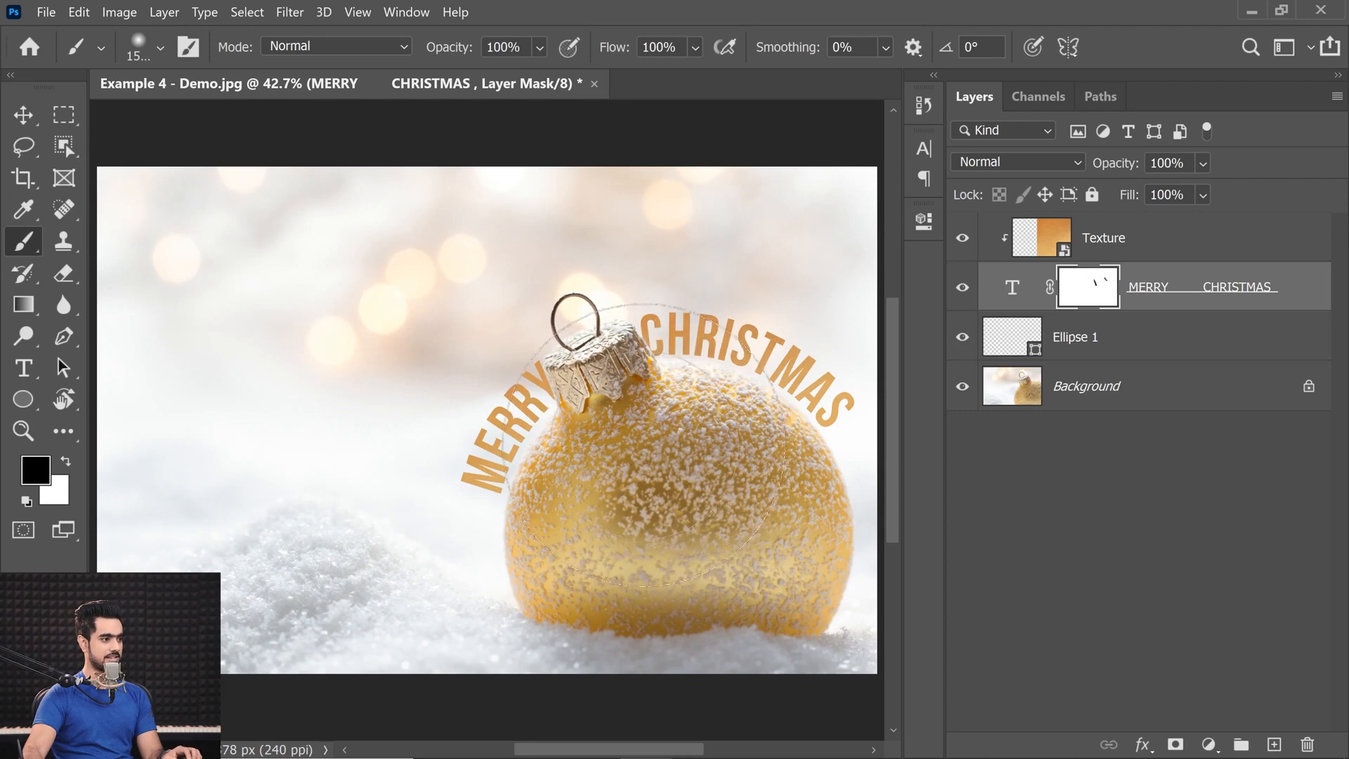
Brush black on the MERRY CHRISTMAS layer mask over the ornament, and compare the result with and without the stroke.
{"action": "left_click", "coordinate": [671, 460]}
{"action": "mouse_move", "coordinate": [725, 464]}
{"action": "left_mouse_down"}
{"action": "mouse_move", "coordinate": [713, 499]}
{"action": "mouse_move", "coordinate": [590, 518]}
{"action": "mouse_move", "coordinate": [620, 498]}
{"action": "mouse_move", "coordinate": [608, 527]}
{"action": "mouse_move", "coordinate": [635, 501]}
{"action": "left_mouse_up"}
{"action": "key", "text": "ctrl+z"}
{"action": "key", "text": "ctrl+shift+z"}
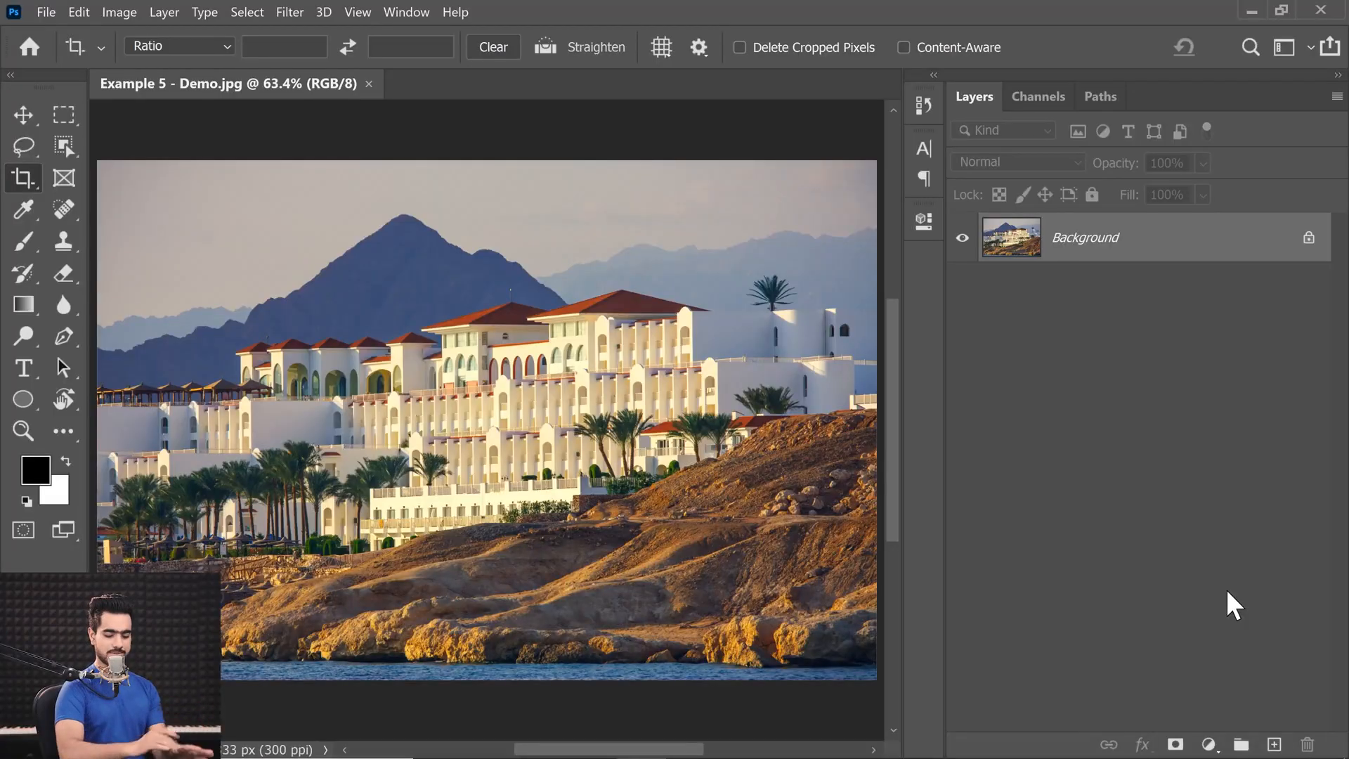
Extend the Example 5 canvas downward with the Crop tool to about twice the photo's height.
{"action": "key", "text": "ctrl+minus"}
{"action": "key", "text": "ctrl+minus"}
{"action": "key", "text": "ctrl+minus"}
{"action": "left_click_drag", "start_coordinate": [437, 344], "coordinate": [404, 242]}
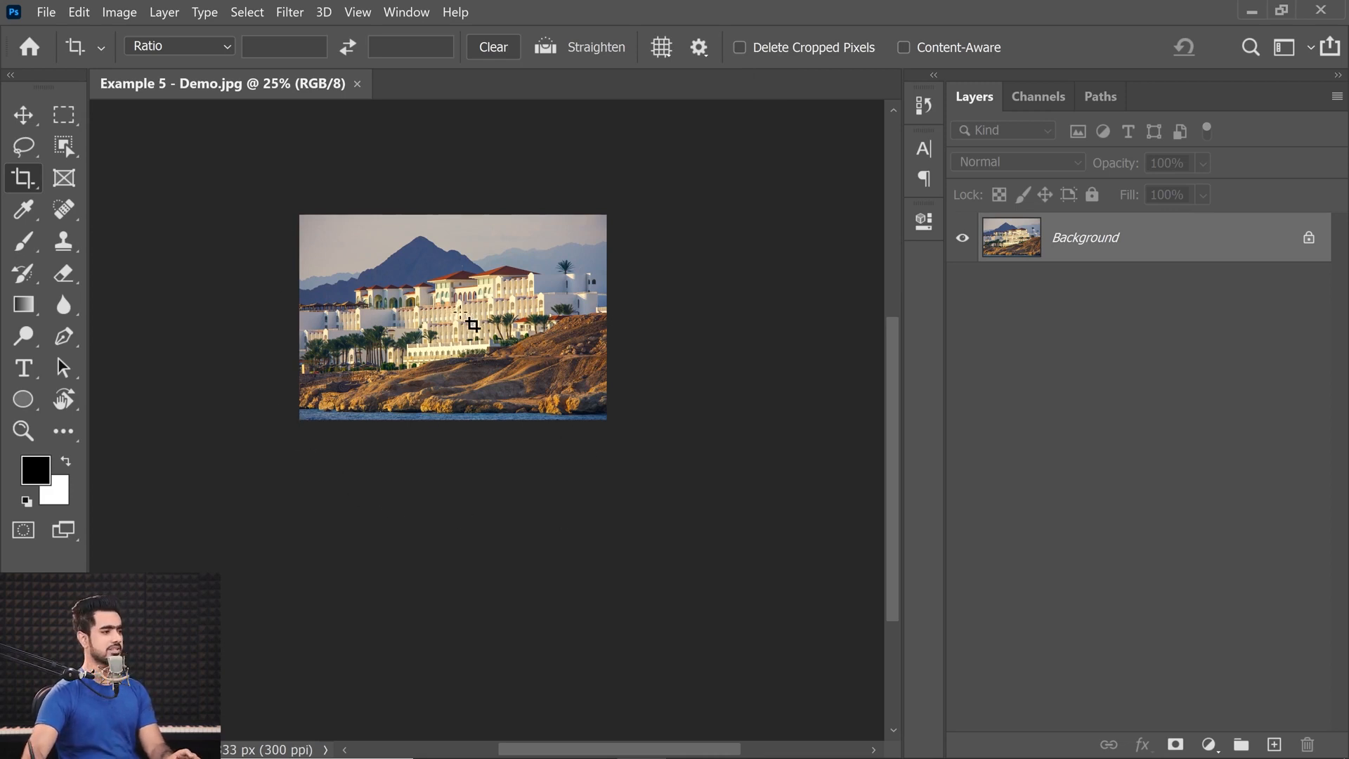
{"action": "left_click", "coordinate": [427, 293]}
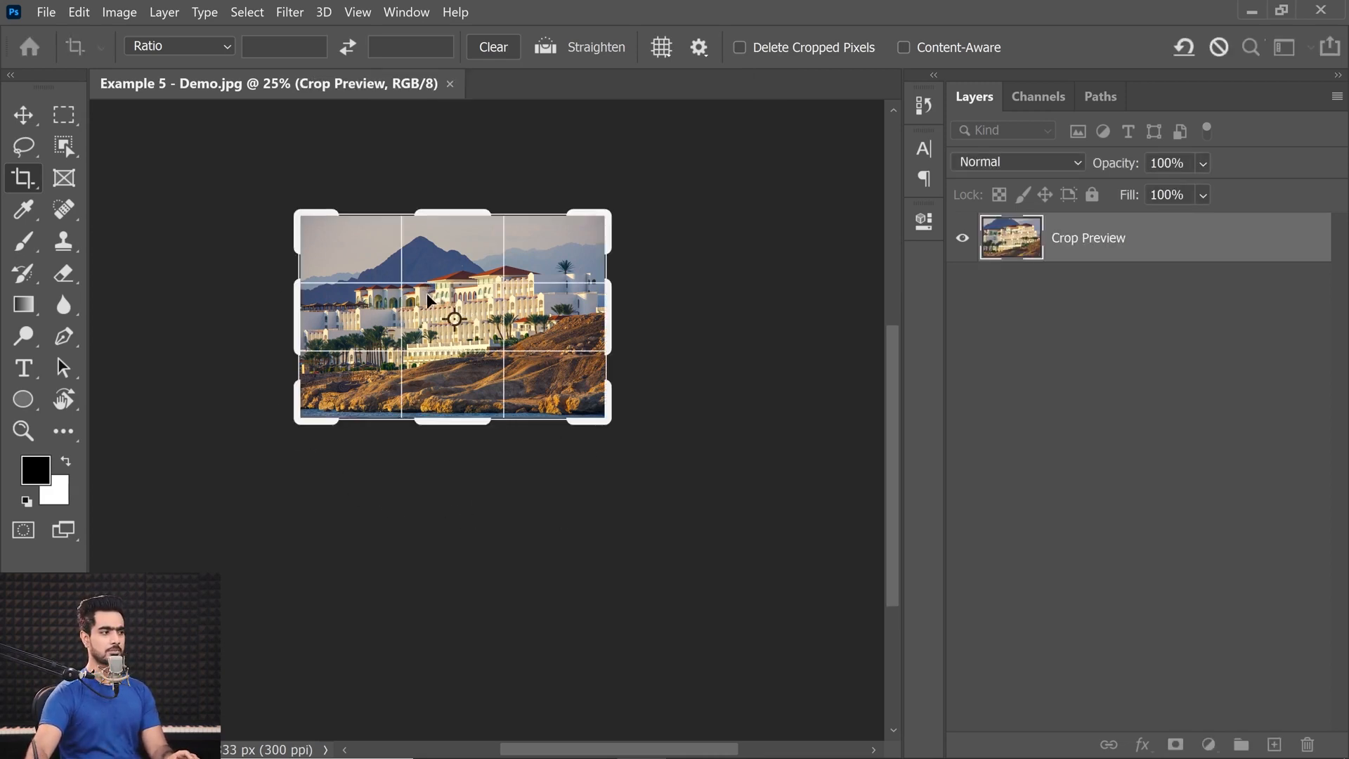
{"action": "left_click_drag", "start_coordinate": [460, 432], "coordinate": [466, 537]}
{"action": "key", "text": "Return"}
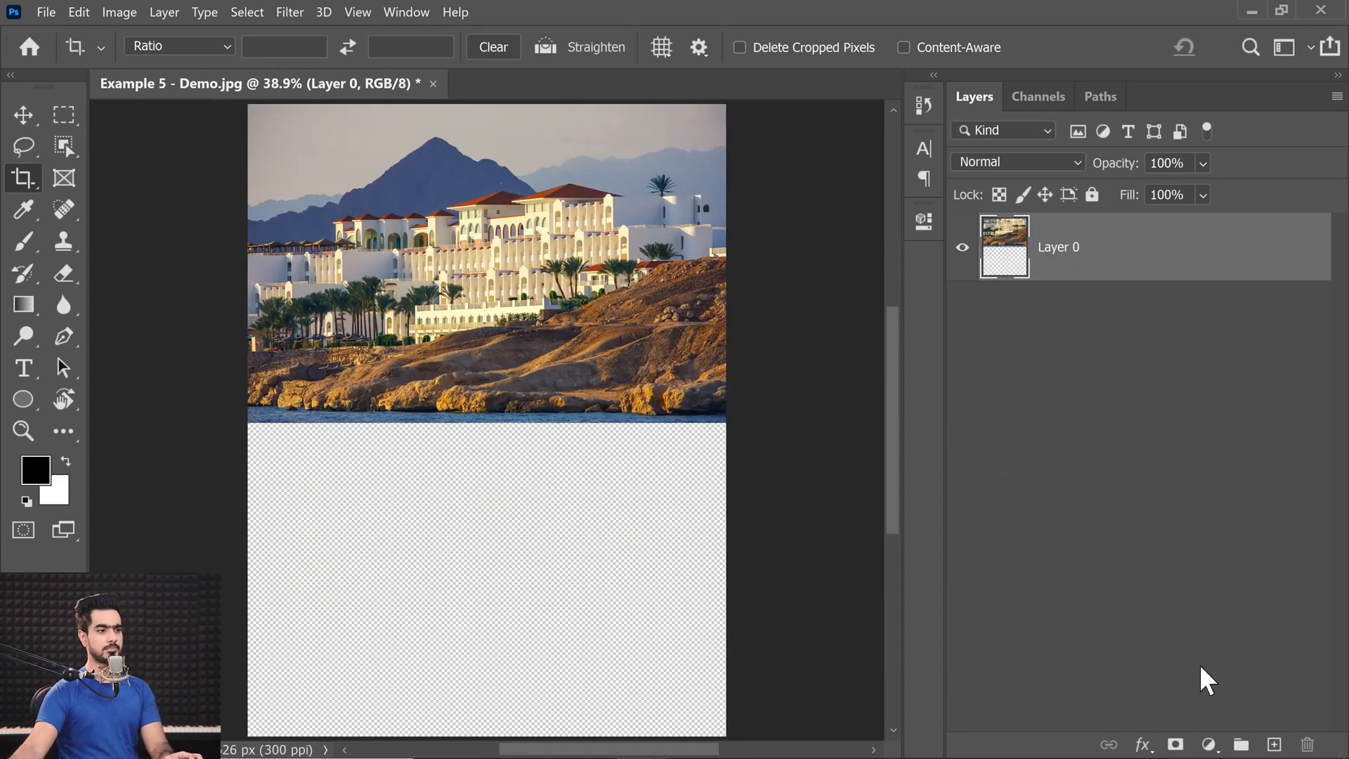
Add a black (000000) Solid Color fill layer, place it beneath the Layer 0 photo, and make Layer 0 active.
{"action": "left_click", "coordinate": [1209, 745]}
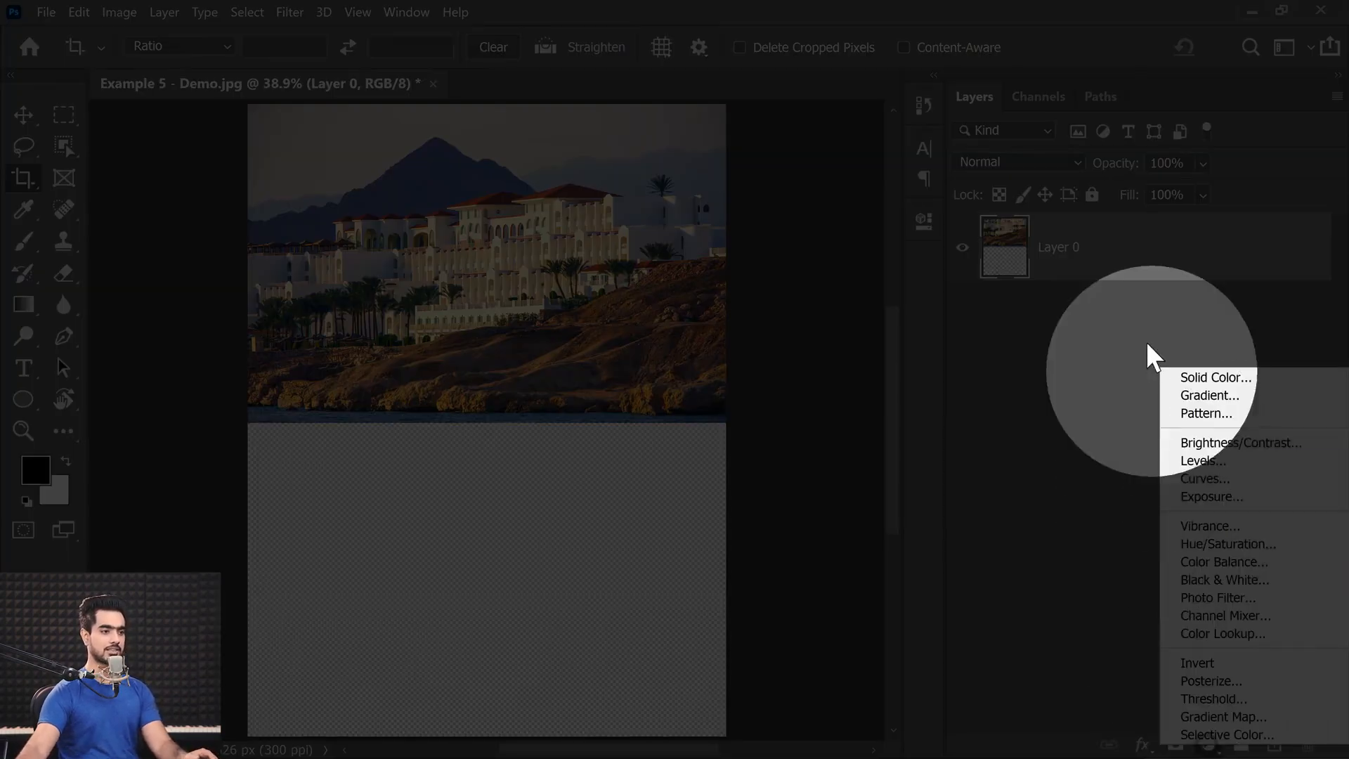
{"action": "left_click", "coordinate": [1170, 379]}
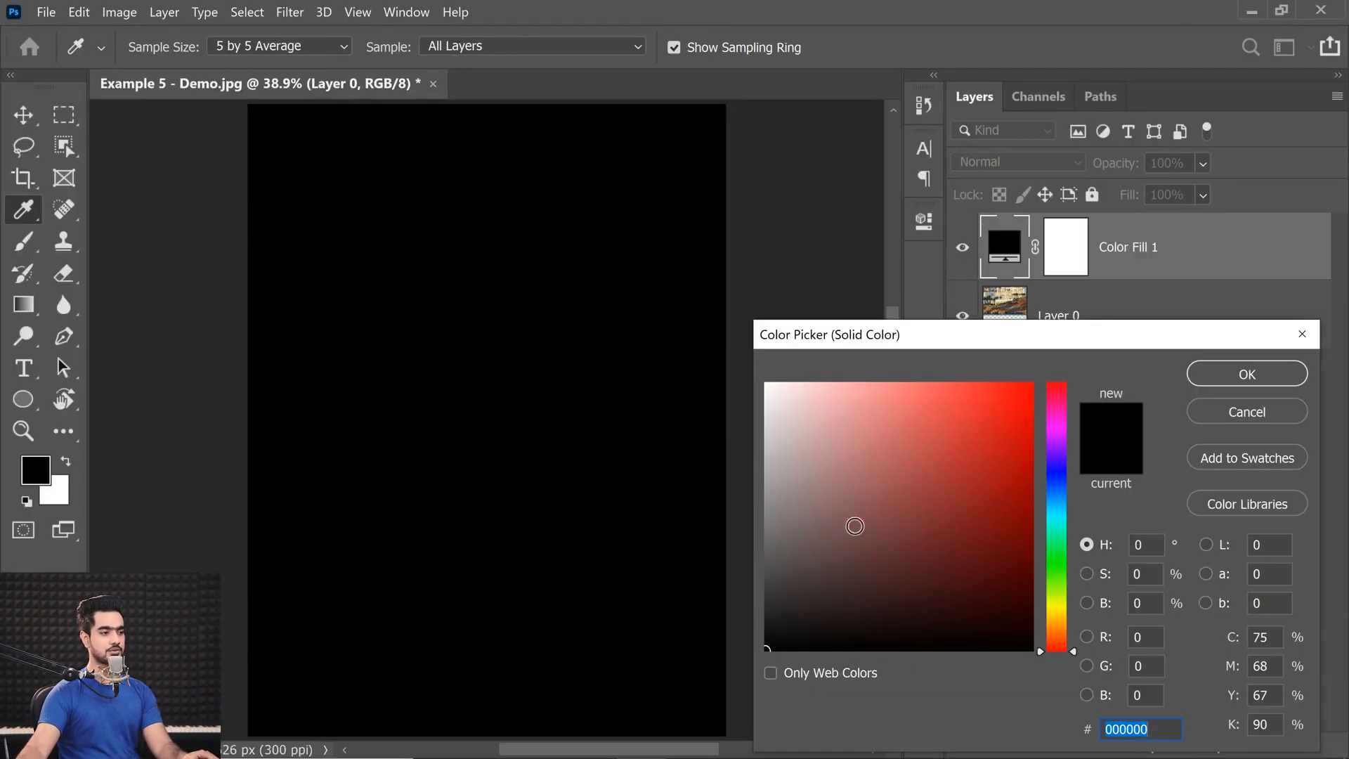
{"action": "left_click", "coordinate": [1245, 373]}
{"action": "left_click_drag", "start_coordinate": [1153, 221], "coordinate": [1075, 400]}
{"action": "left_click", "coordinate": [1090, 253]}
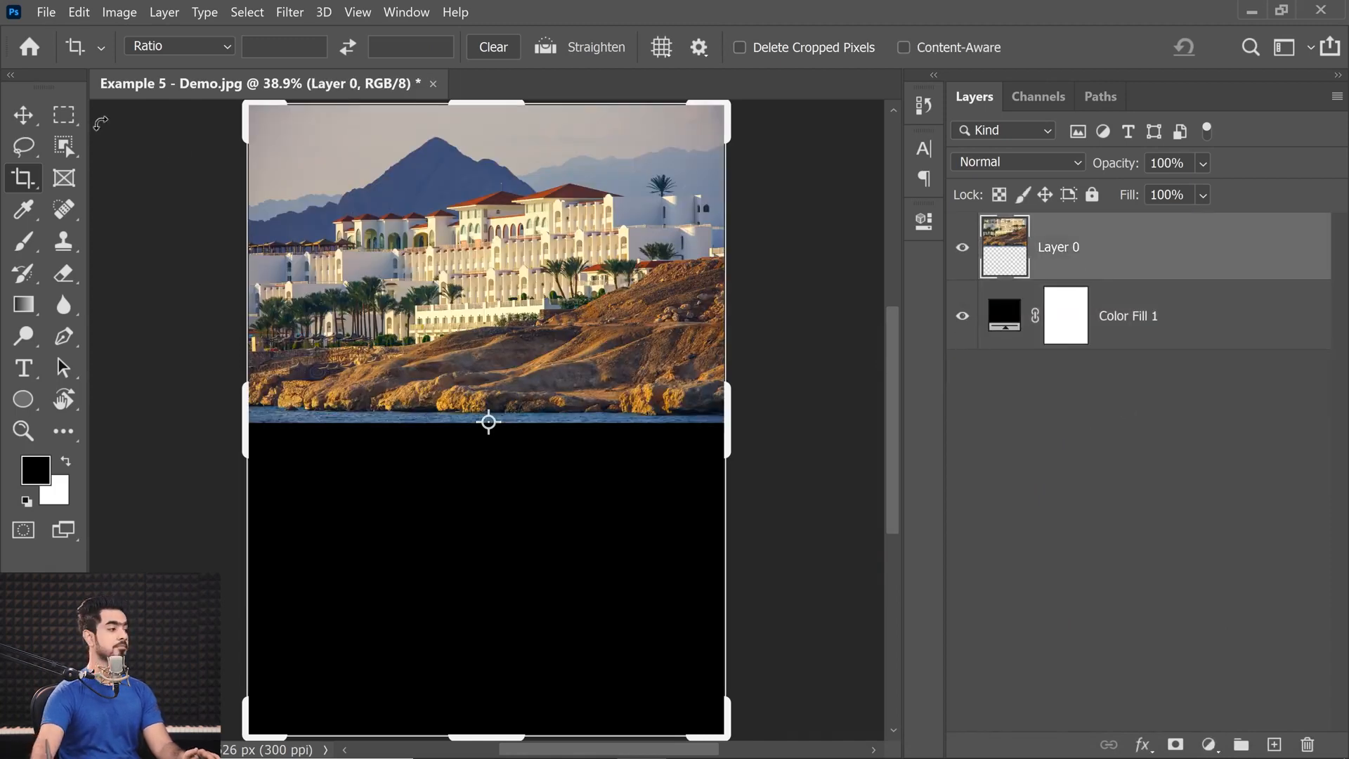
Add a mask to Layer 0 and draw a vertical black-to-white gradient on it, fading the photo's lower part into black.
{"action": "left_click", "coordinate": [23, 115]}
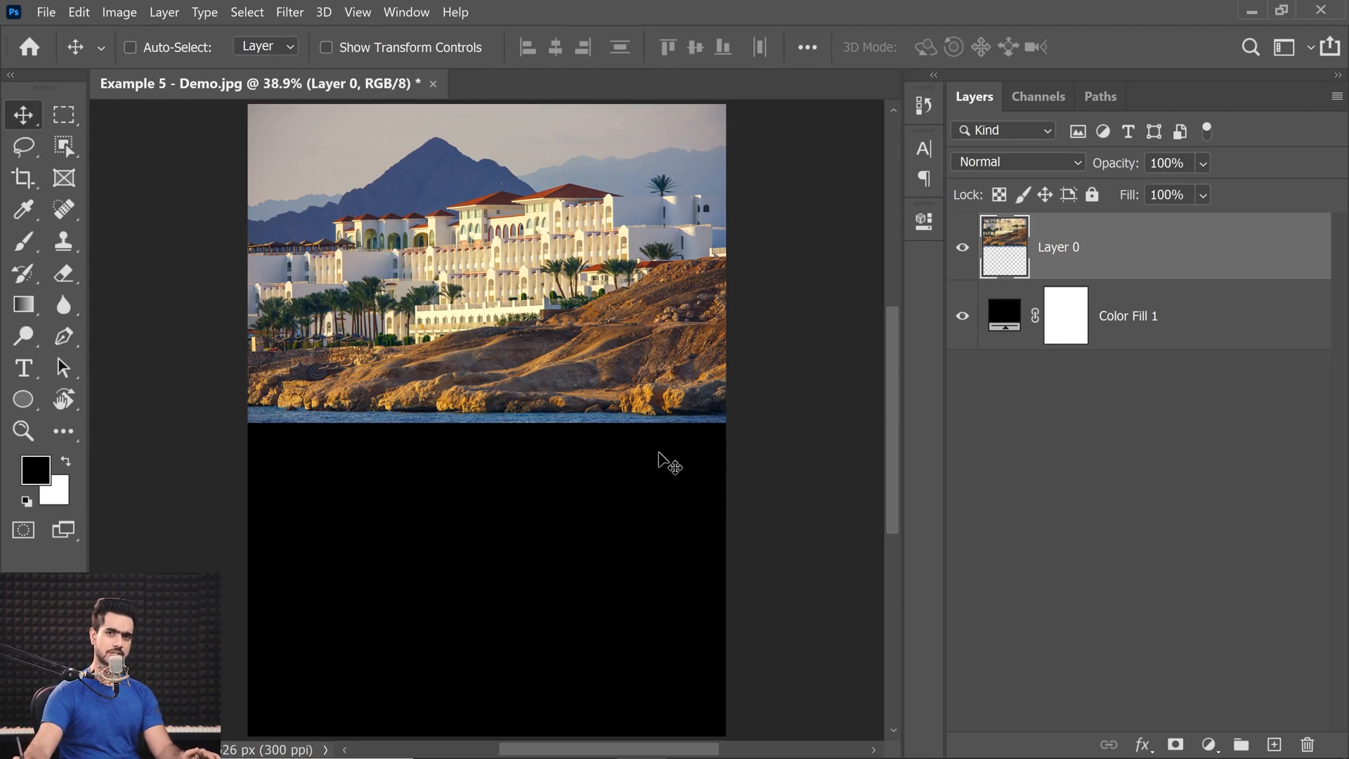
{"action": "left_click", "coordinate": [1176, 745]}
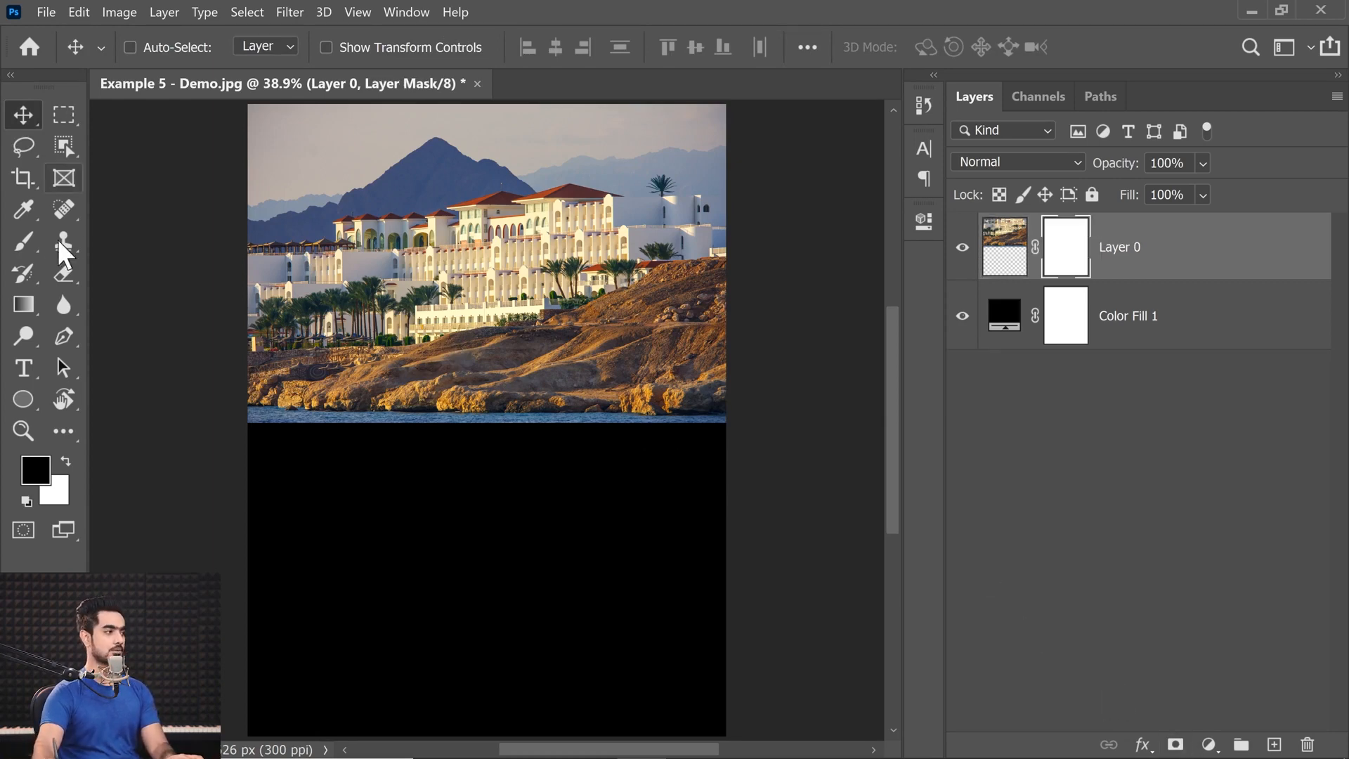
{"action": "left_click", "coordinate": [27, 309]}
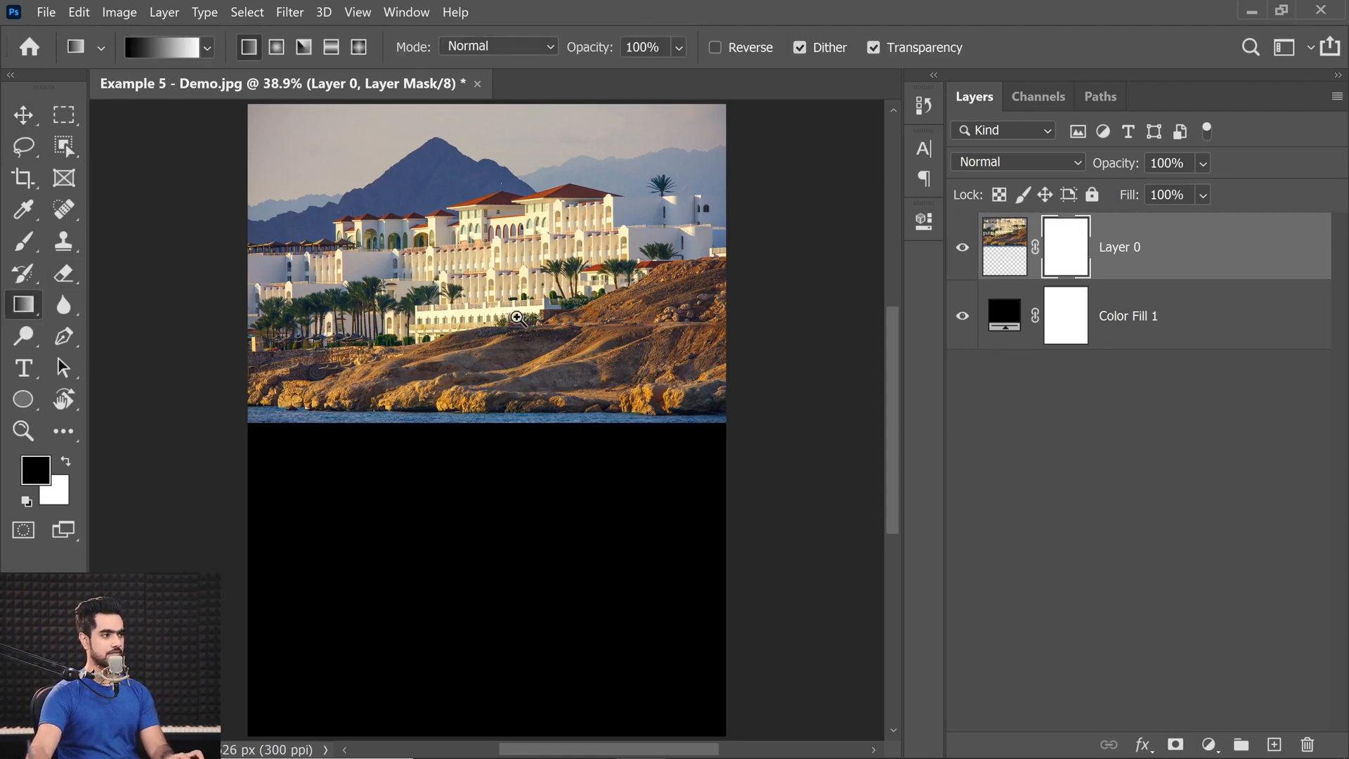
{"action": "scroll", "coordinate": [520, 315], "scroll_direction": "up", "scroll_amount": 4}
{"action": "left_click_drag", "start_coordinate": [517, 323], "coordinate": [560, 419]}
{"action": "left_click_drag", "start_coordinate": [527, 511], "coordinate": [535, 294]}
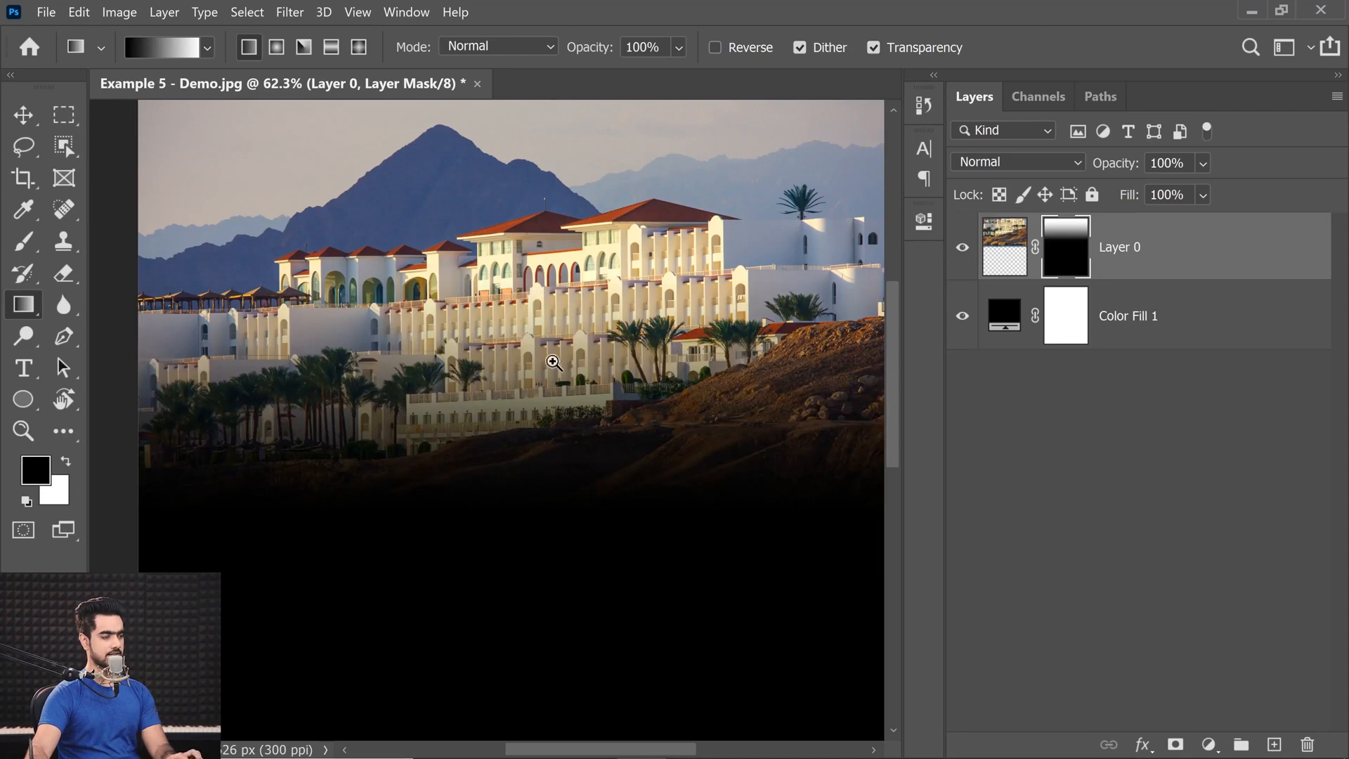
Add a Black & White adjustment layer with default settings above Layer 0.
{"action": "scroll", "coordinate": [562, 360], "scroll_direction": "down", "scroll_amount": 2}
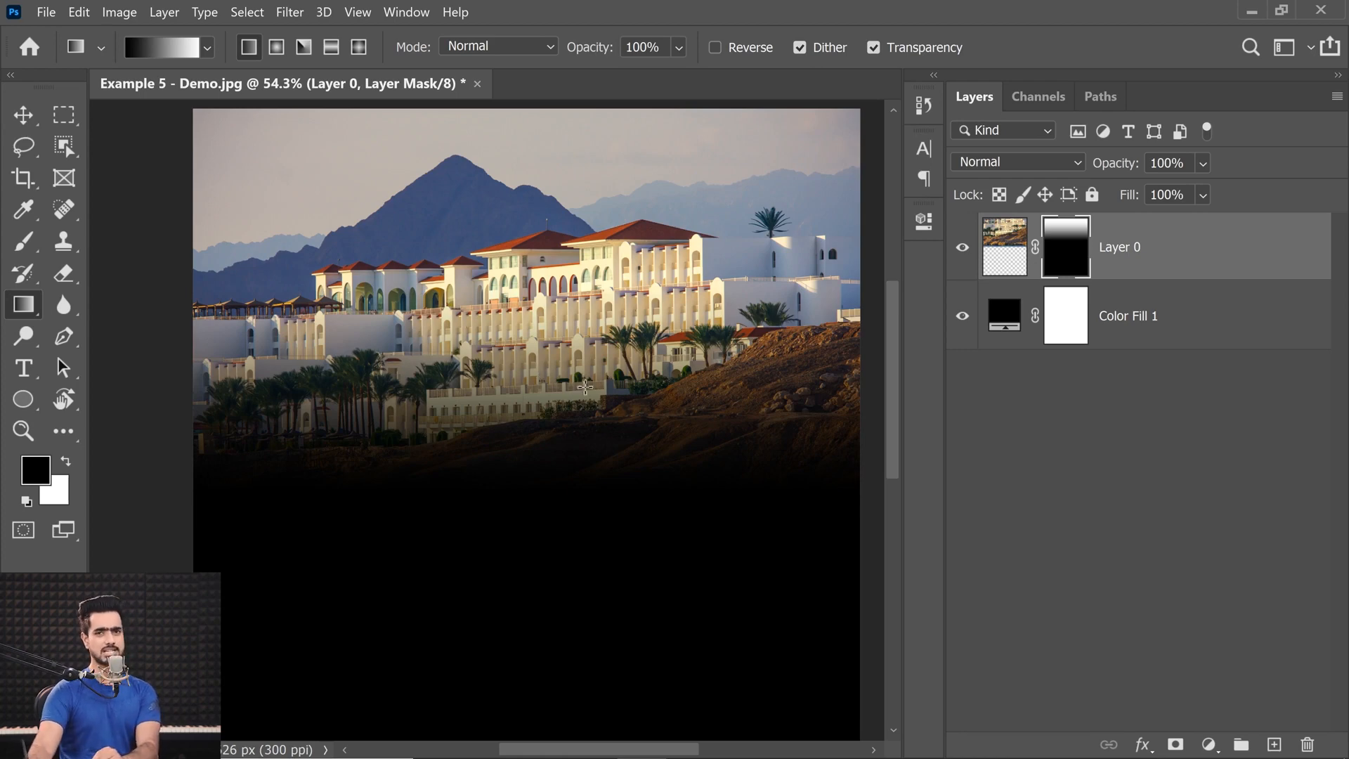
{"action": "left_click", "coordinate": [1208, 744]}
{"action": "left_click", "coordinate": [1213, 583]}
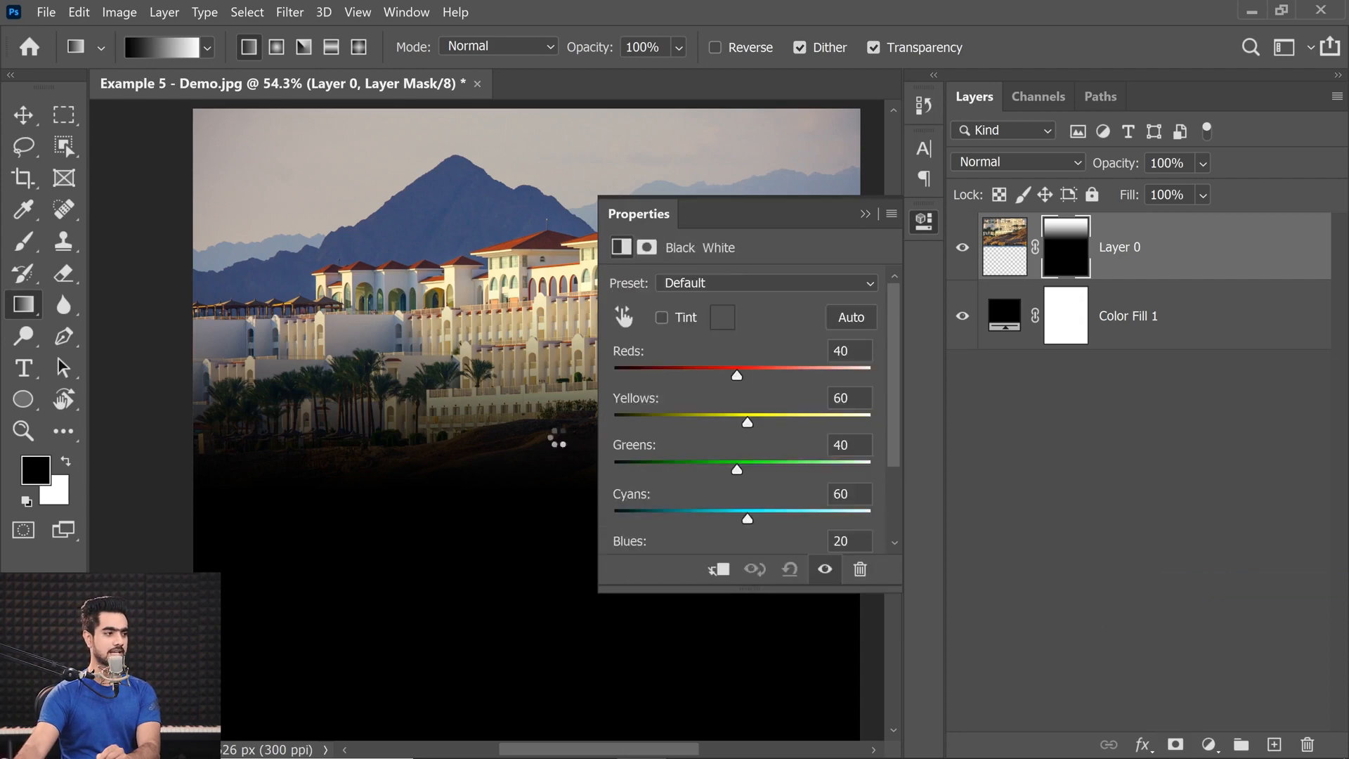
{"action": "left_click", "coordinate": [866, 213]}
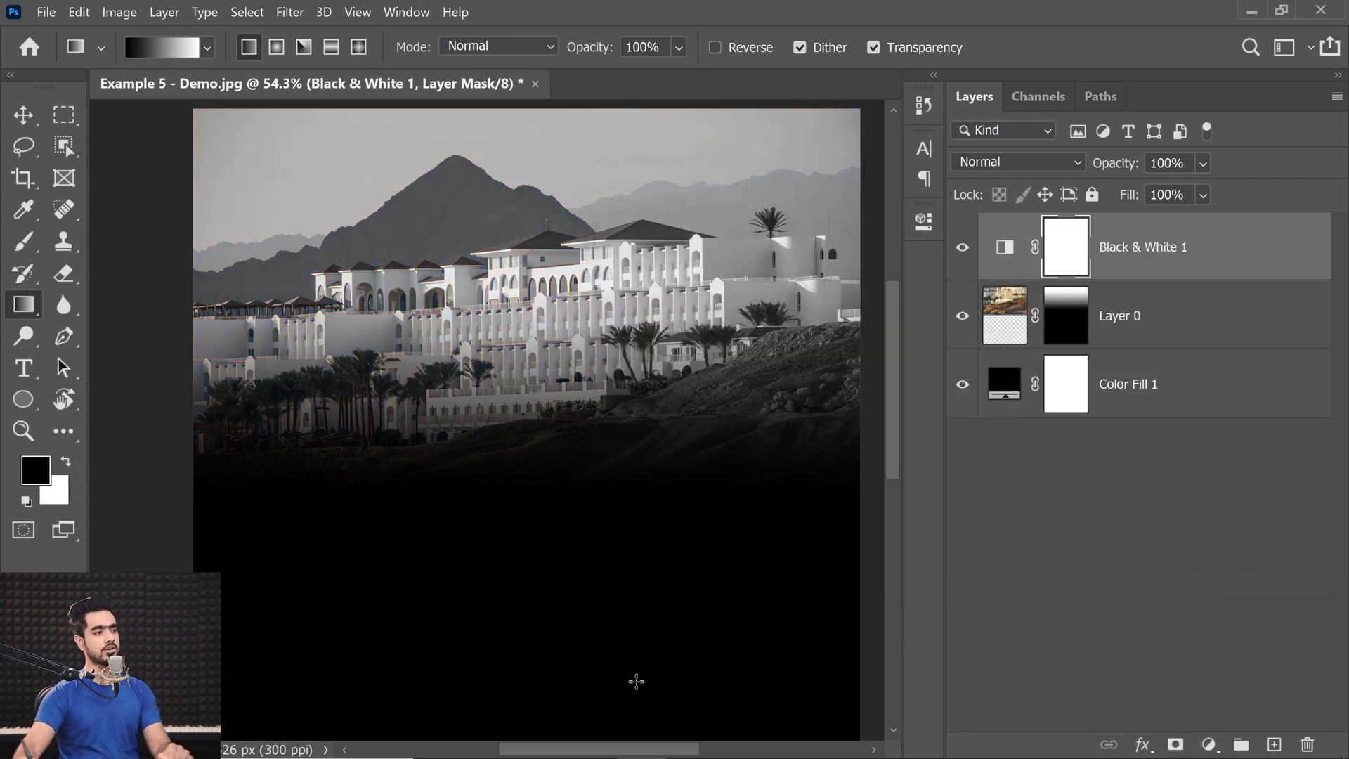
{"action": "left_click", "coordinate": [1069, 332]}
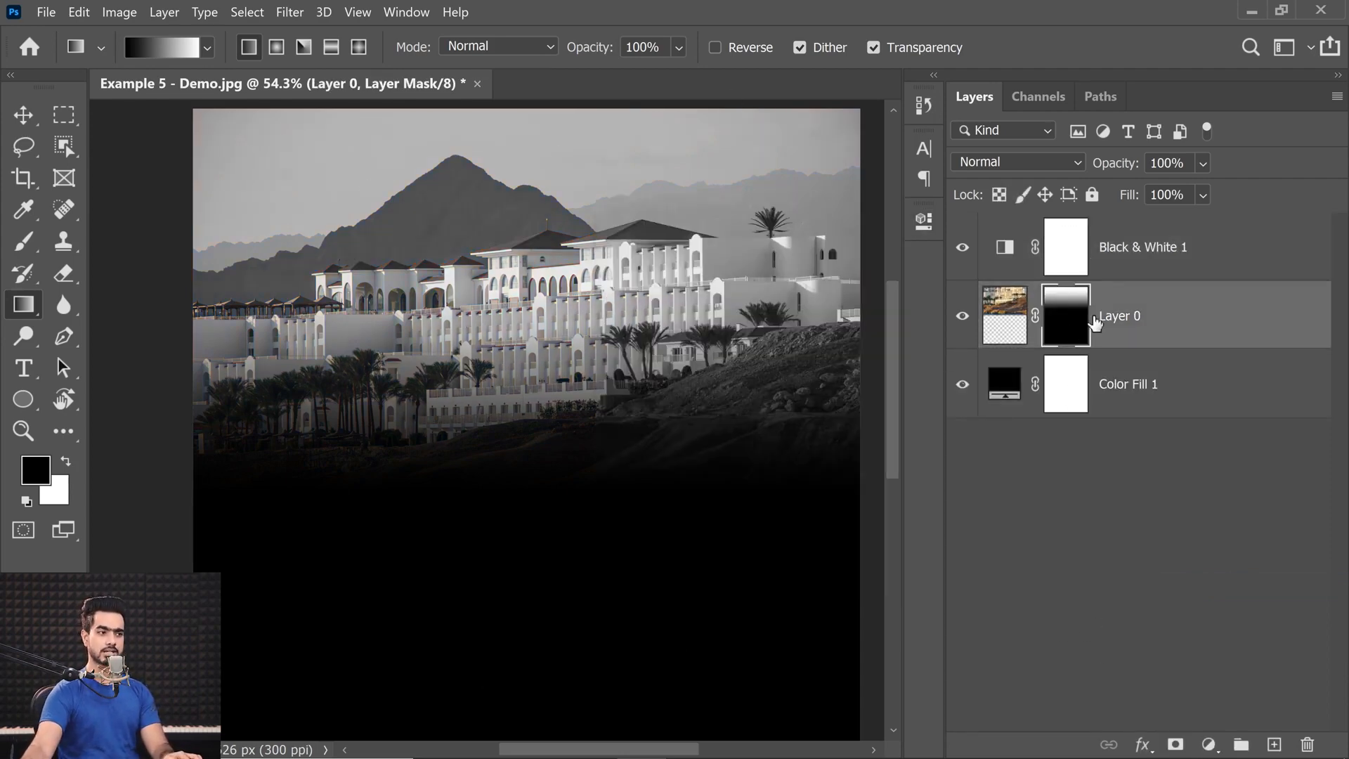
{"action": "key", "text": "ctrl+t"}
{"action": "key", "text": "ctrl+minus"}
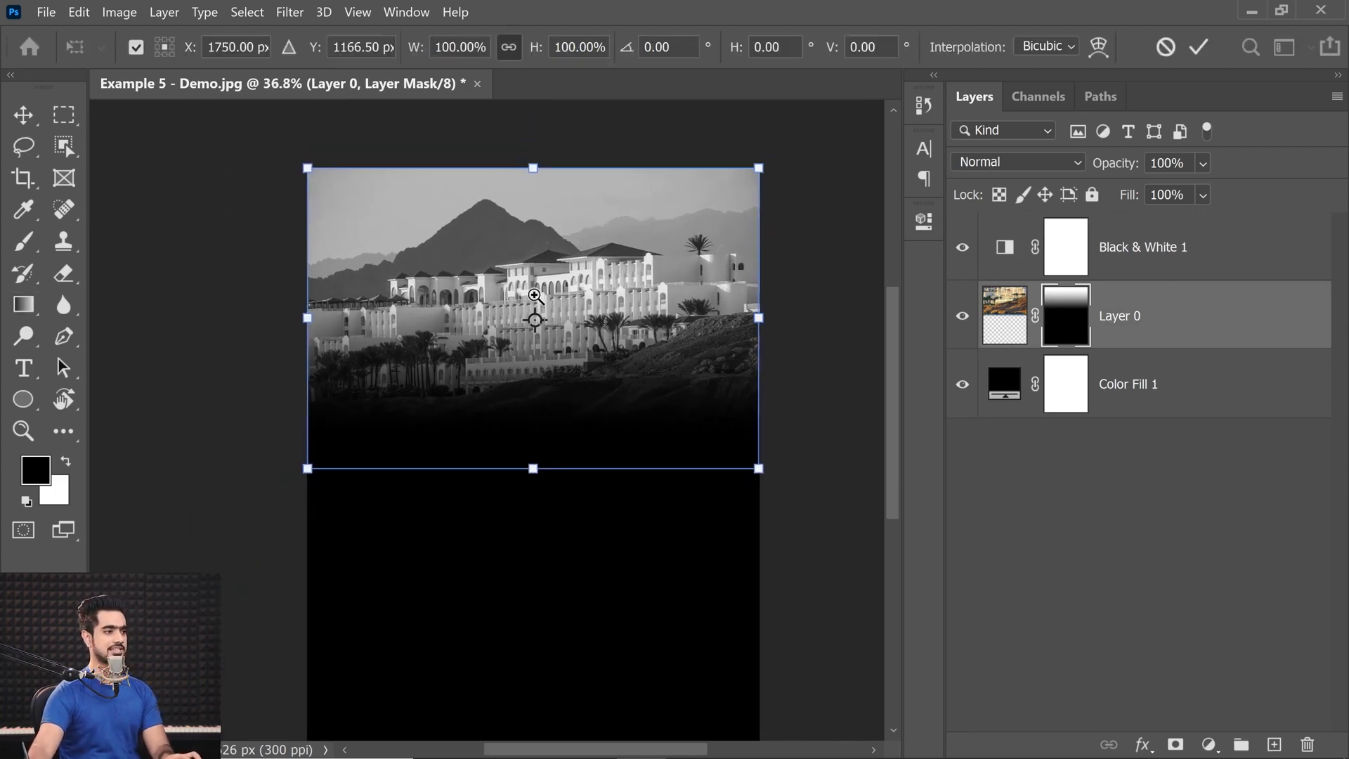
{"action": "mouse_move", "coordinate": [533, 169]}
{"action": "left_mouse_down"}
{"action": "mouse_move", "coordinate": [533, 141]}
{"action": "mouse_move", "coordinate": [527, 172]}
{"action": "left_mouse_up"}
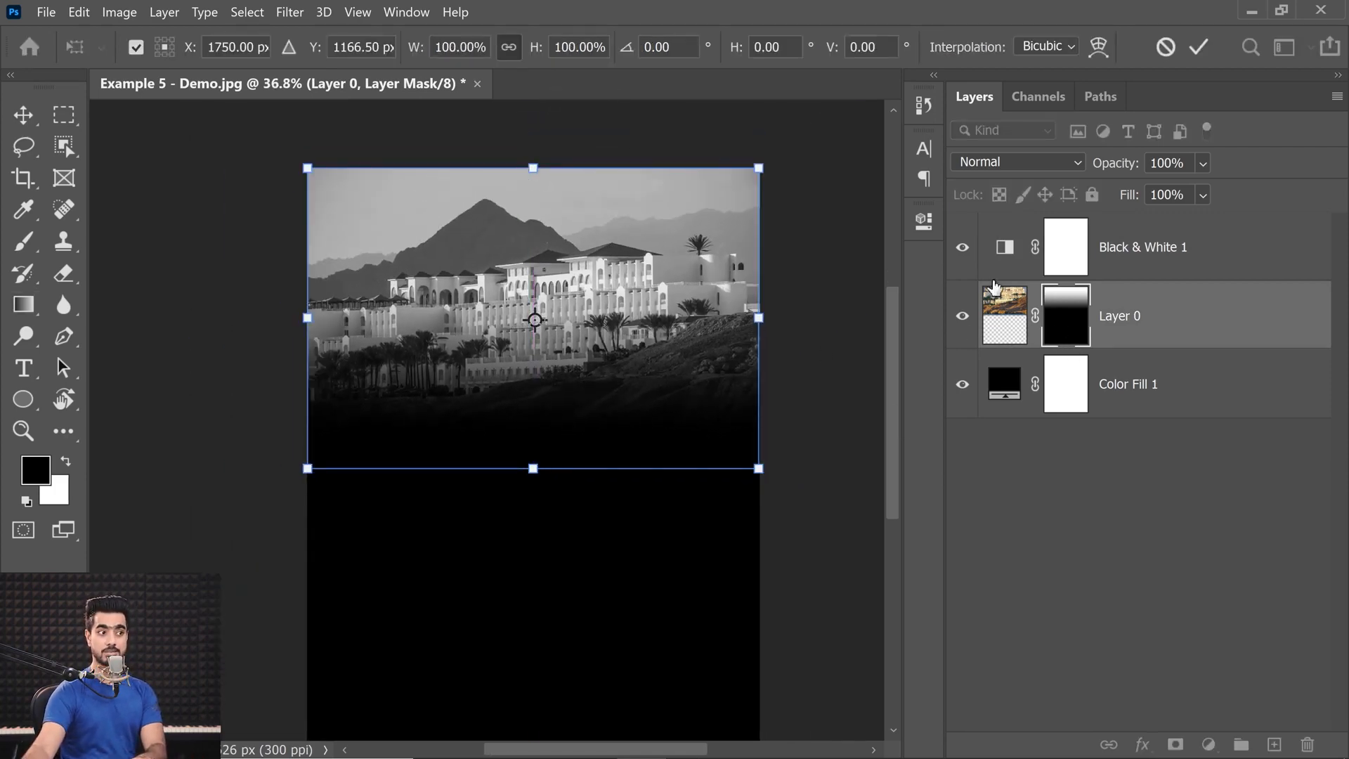
{"action": "key", "text": "Return"}
Unlink Layer 0's mask from the photo and adjust the gradient mask vertically with Free Transform.
{"action": "key", "text": "g"}
{"action": "left_click", "coordinate": [1034, 318]}
{"action": "key", "text": "ctrl+t"}
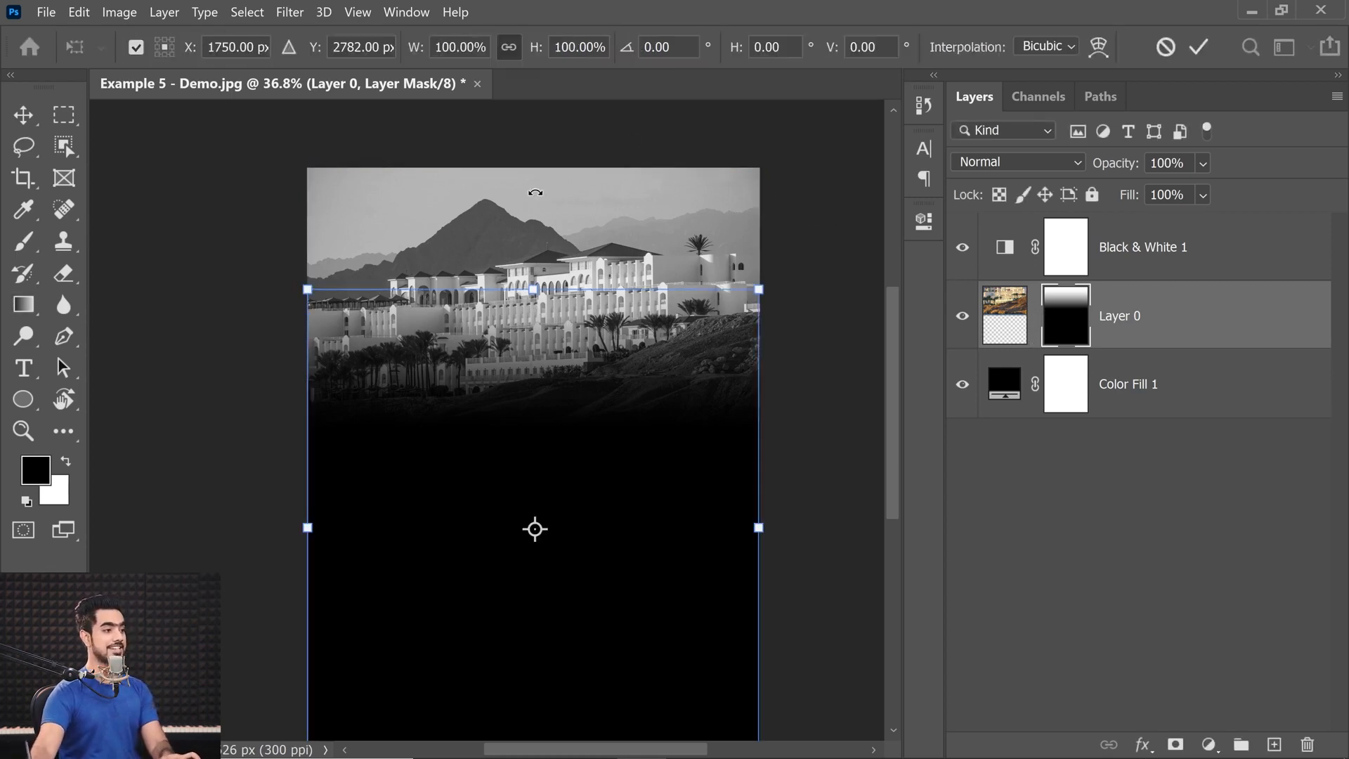
{"action": "mouse_move", "coordinate": [534, 289]}
{"action": "left_mouse_down"}
{"action": "mouse_move", "coordinate": [531, 244]}
{"action": "mouse_move", "coordinate": [522, 265]}
{"action": "mouse_move", "coordinate": [550, 258]}
{"action": "mouse_move", "coordinate": [559, 283]}
{"action": "left_mouse_up"}
{"action": "key", "text": "Return"}
{"action": "key", "text": "g"}
{"action": "key", "text": "ctrl+0"}
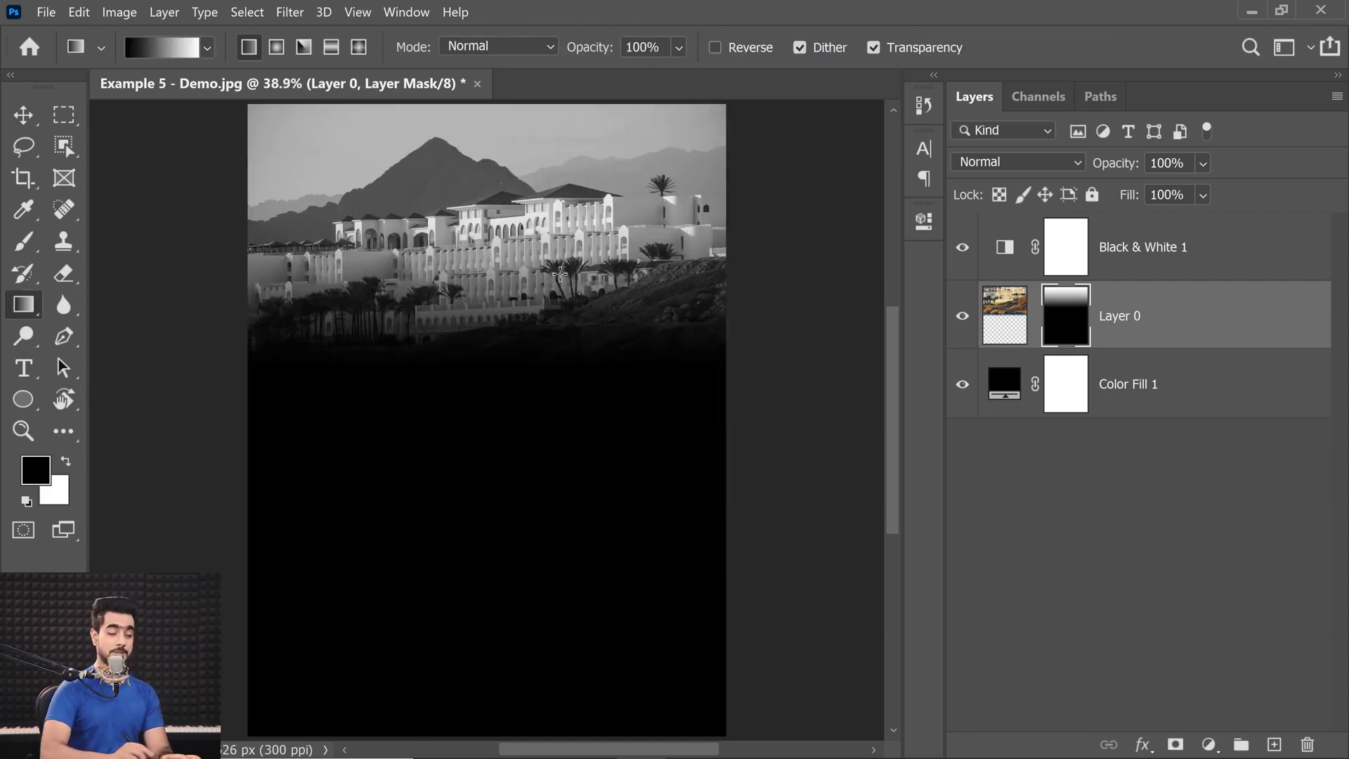
Add centered Lorem Ipsum placeholder text over the photo's faded lower part in Aguero Sans Regular, and commit it.
{"action": "left_click", "coordinate": [23, 368]}
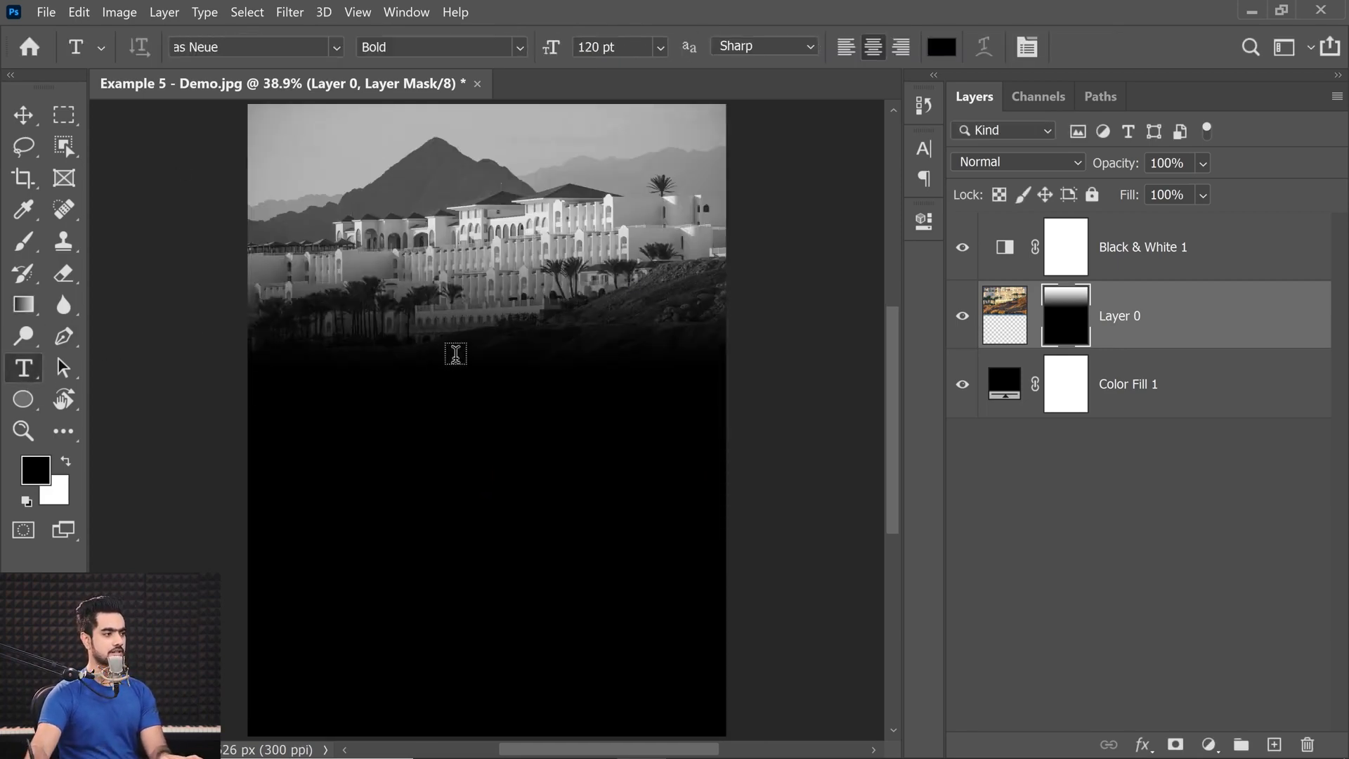
{"action": "left_click", "coordinate": [453, 355]}
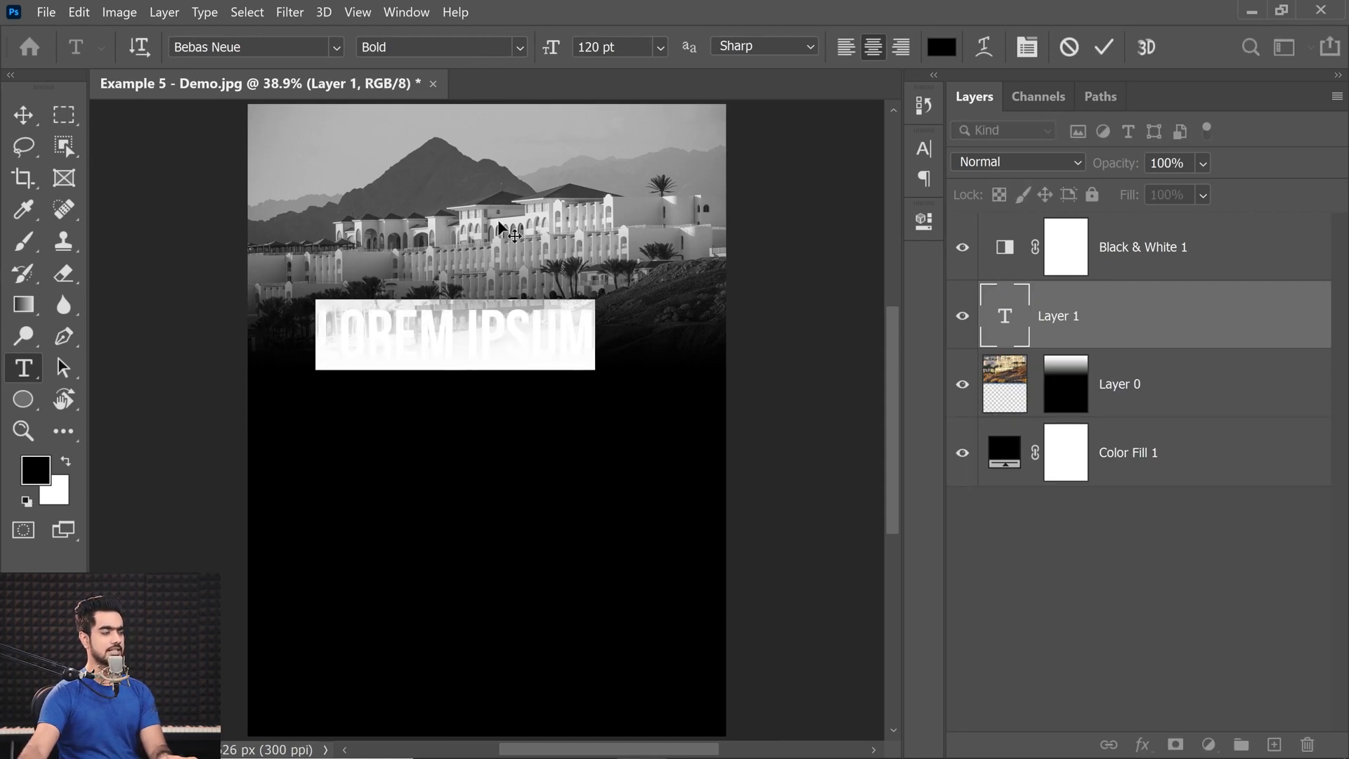
{"action": "left_click", "coordinate": [211, 46]}
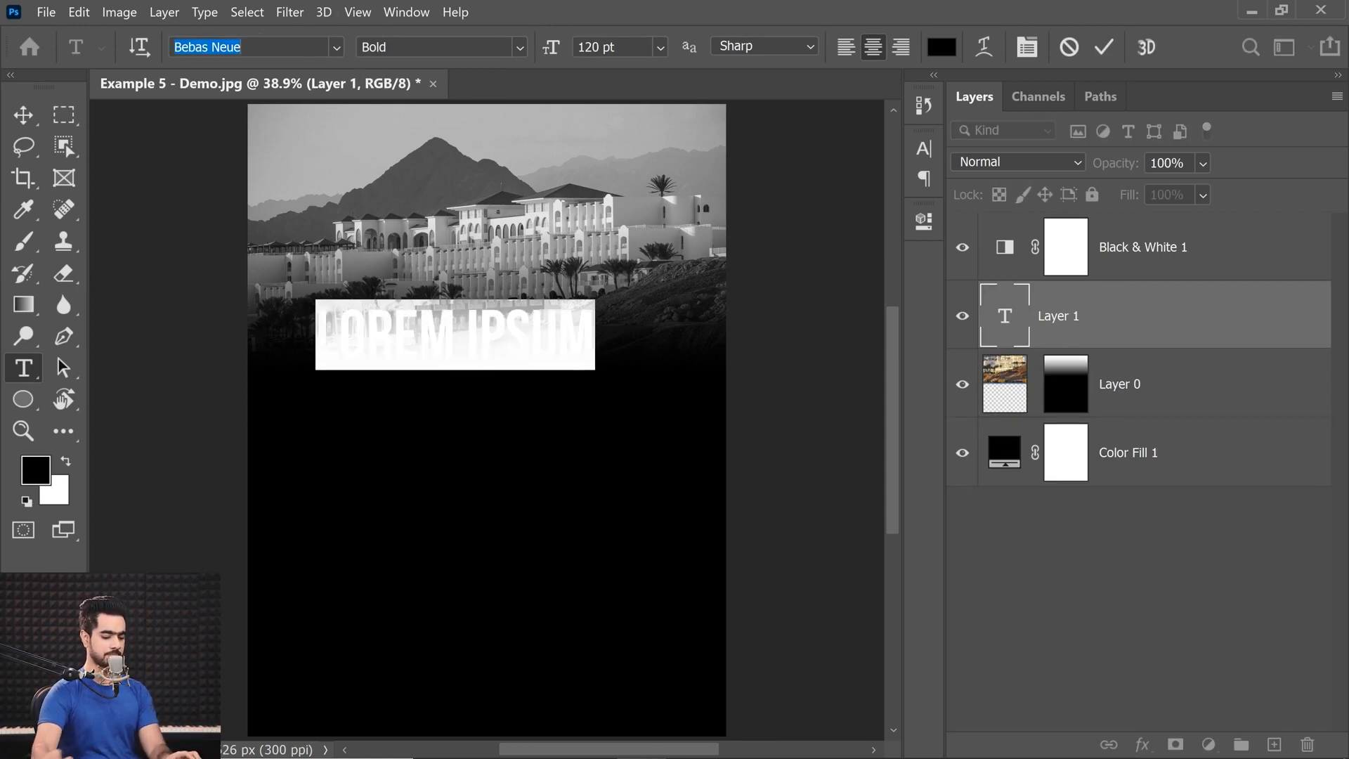
{"action": "type", "text": "agu"}
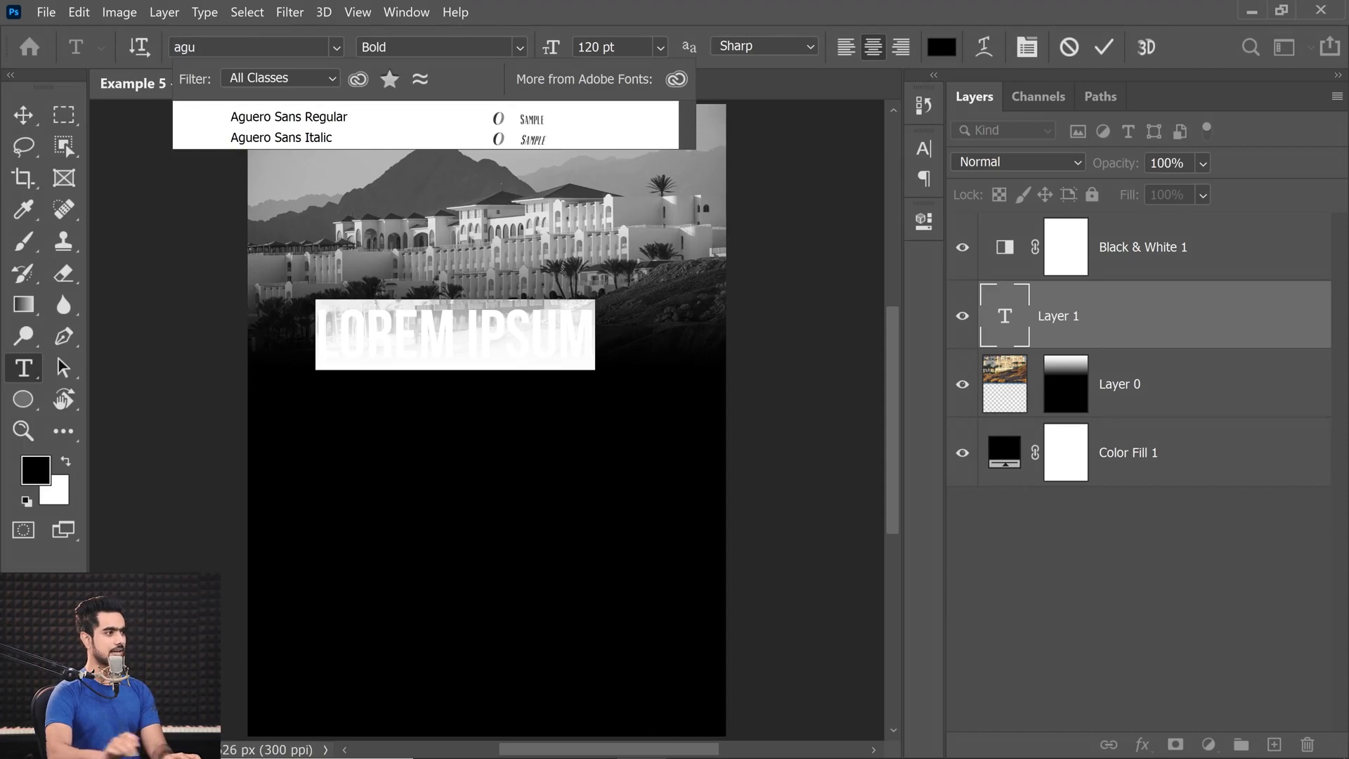
{"action": "left_click", "coordinate": [330, 118]}
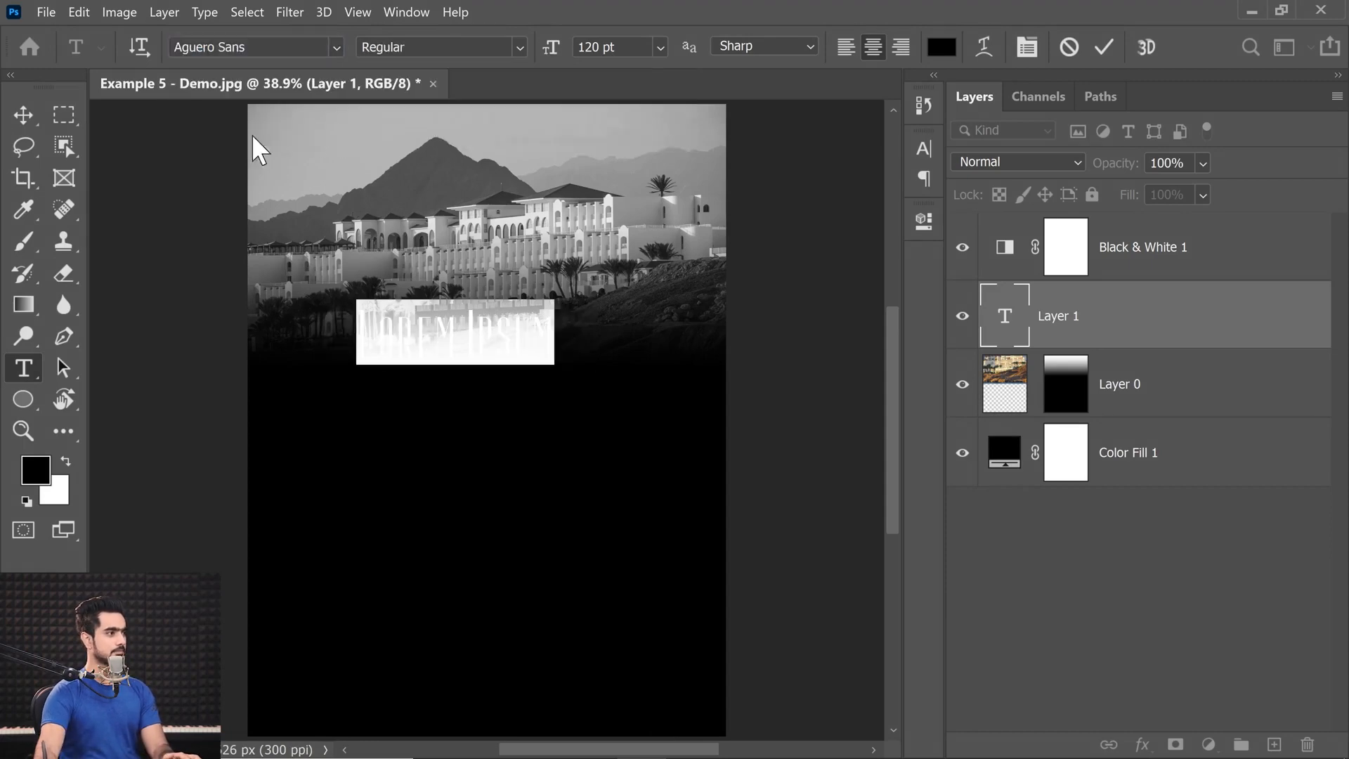
{"action": "left_click", "coordinate": [23, 118]}
Move the Lorem Ipsum layer above the Black & White 1 adjustment and set its text color to white (ffffff).
{"action": "left_click", "coordinate": [530, 365], "text": "ctrl"}
{"action": "left_click_drag", "start_coordinate": [515, 361], "coordinate": [588, 431]}
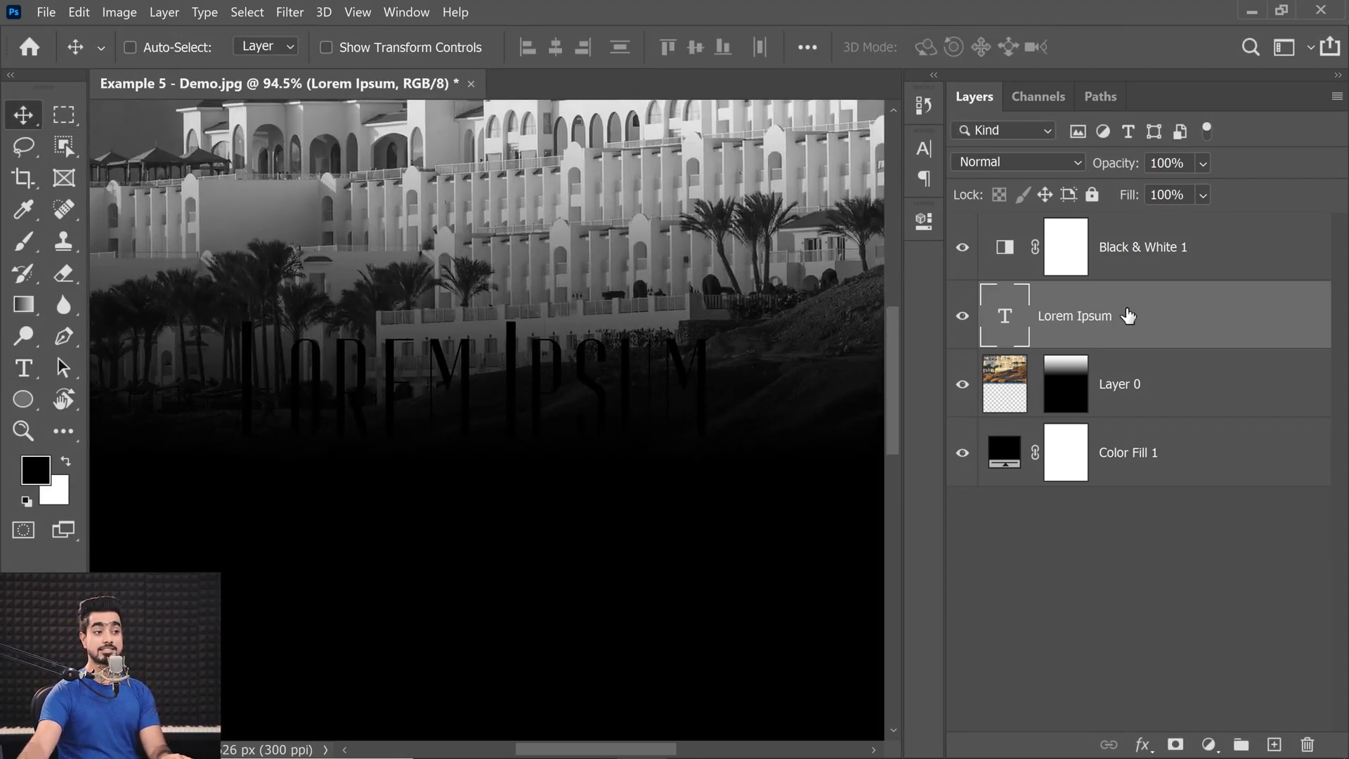
{"action": "left_click_drag", "start_coordinate": [1129, 319], "coordinate": [1130, 226]}
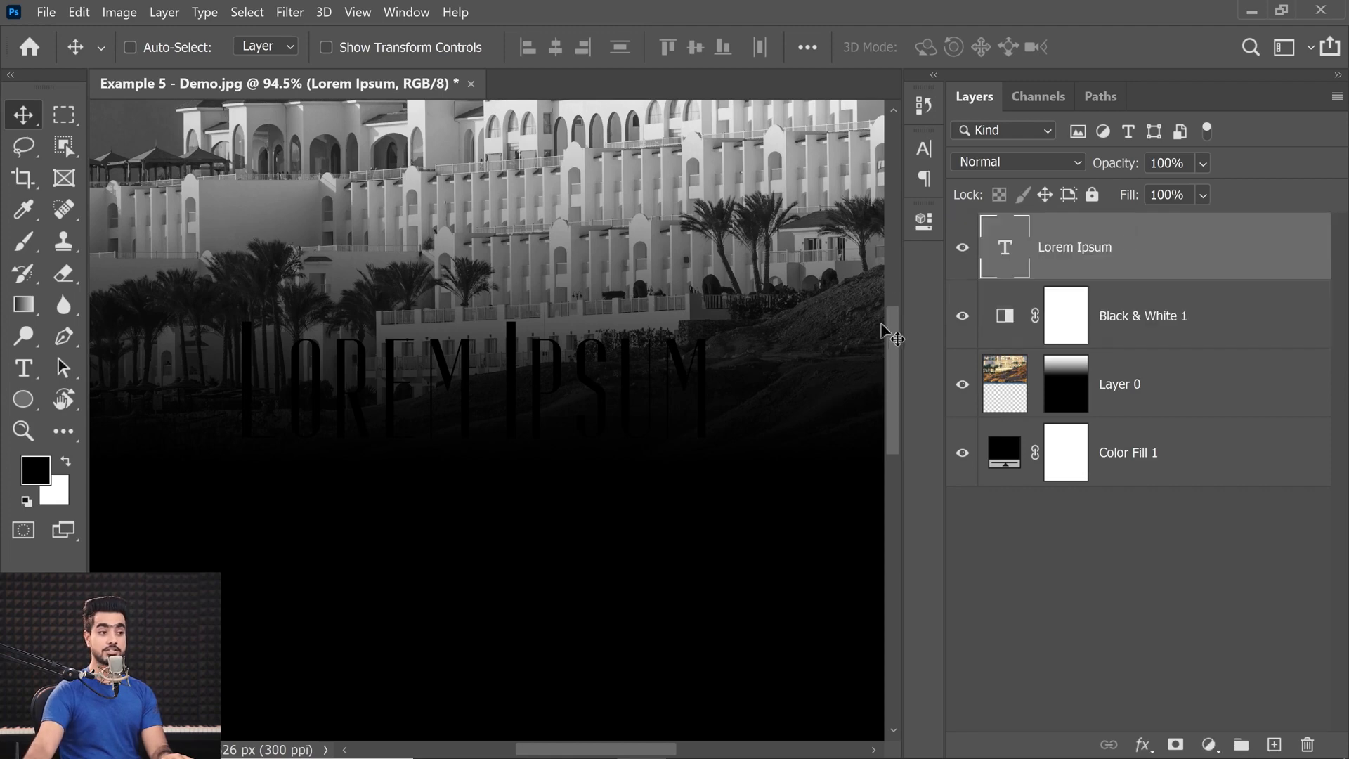
{"action": "double_click", "coordinate": [1007, 254]}
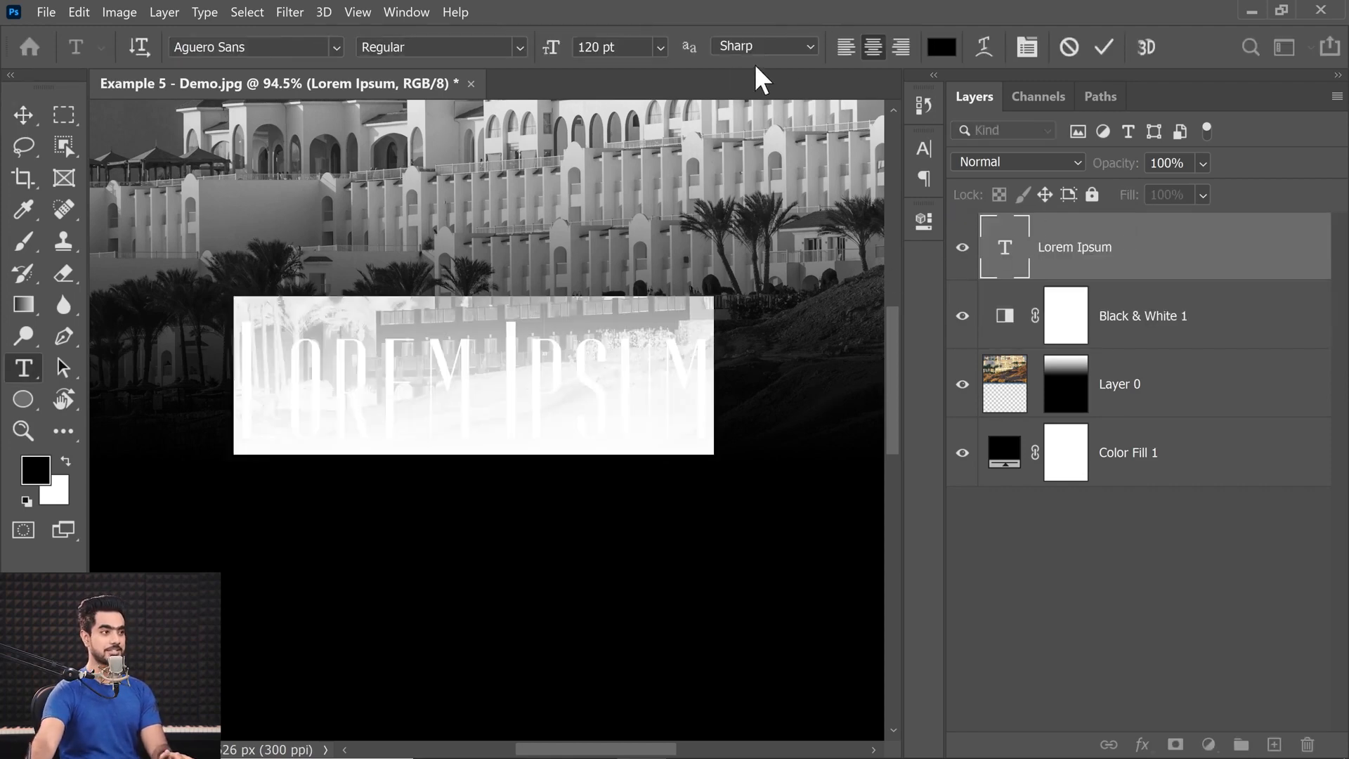
{"action": "left_click", "coordinate": [942, 47]}
{"action": "left_click", "coordinate": [784, 412]}
{"action": "left_click", "coordinate": [766, 384]}
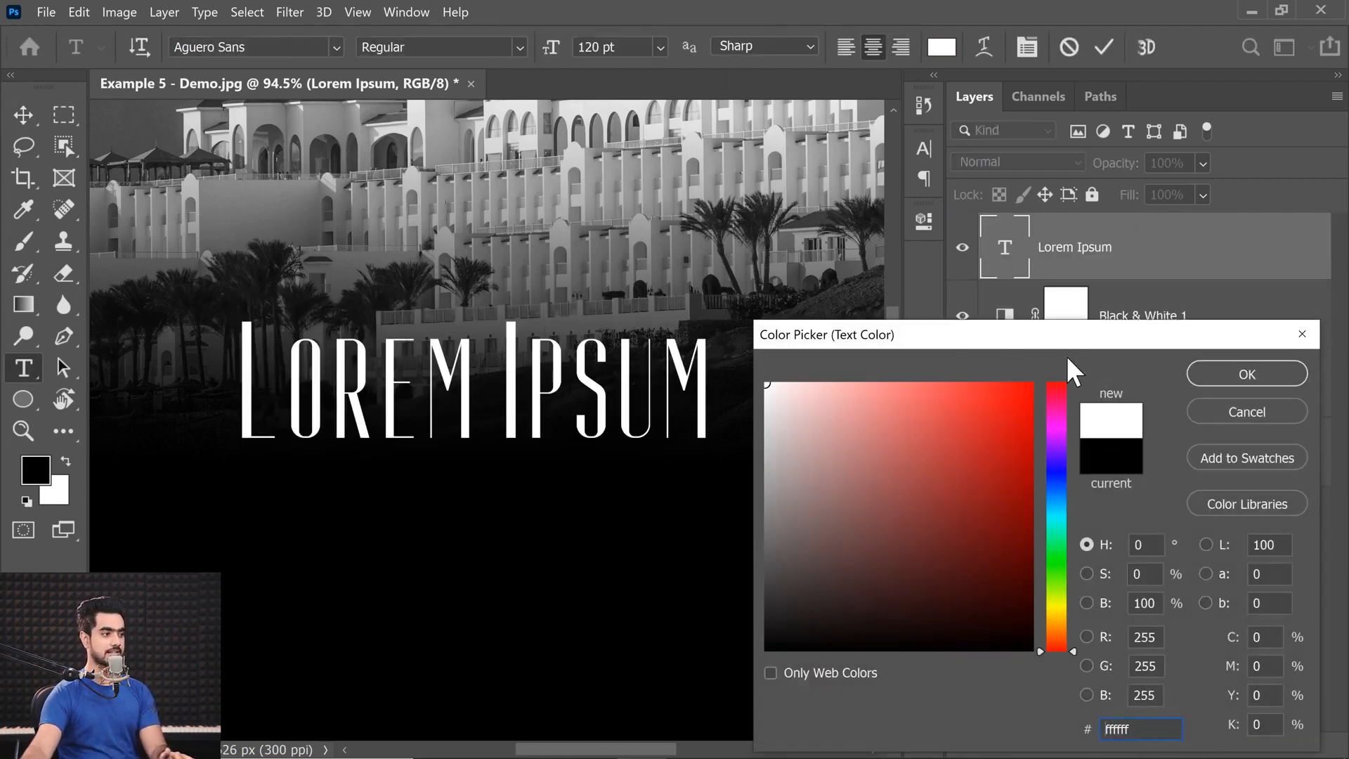
{"action": "left_click", "coordinate": [1223, 373]}
Replace the Lorem Ipsum placeholder with the word Aguero.
{"action": "left_click", "coordinate": [320, 395]}
{"action": "left_click_drag", "start_coordinate": [272, 374], "coordinate": [739, 383]}
{"action": "left_click", "coordinate": [610, 415]}
{"action": "key", "text": "ctrl+a"}
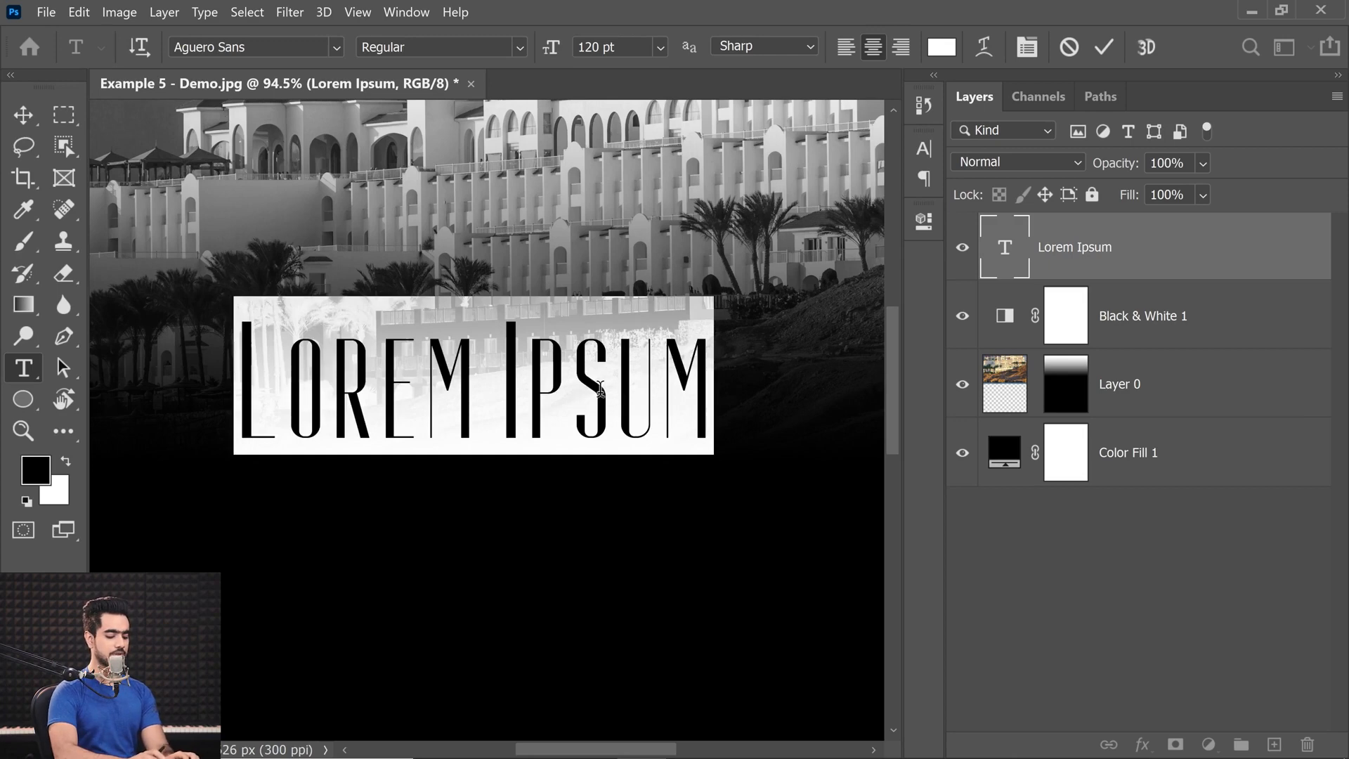
{"action": "type", "text": "A"}
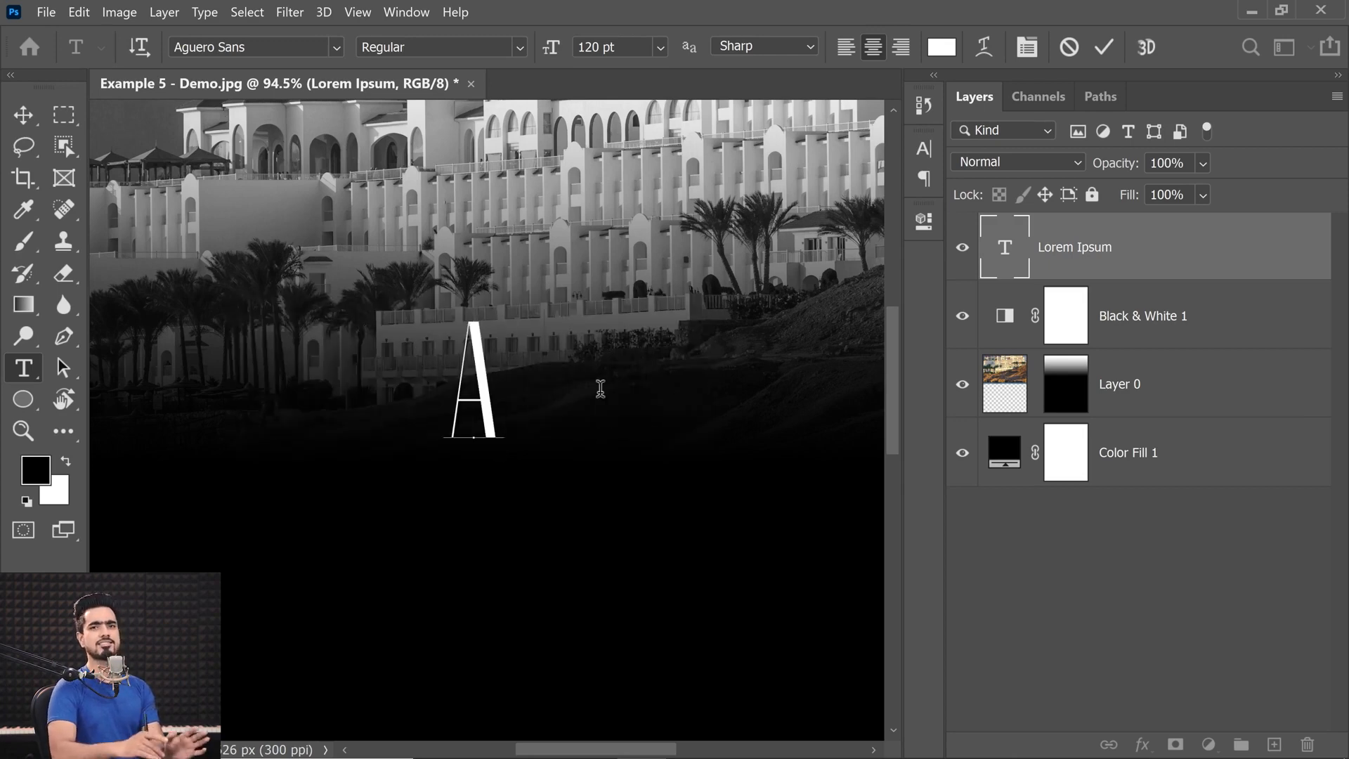
{"action": "type", "text": "G"}
{"action": "key", "text": "BackSpace"}
{"action": "type", "text": "GUERO"}
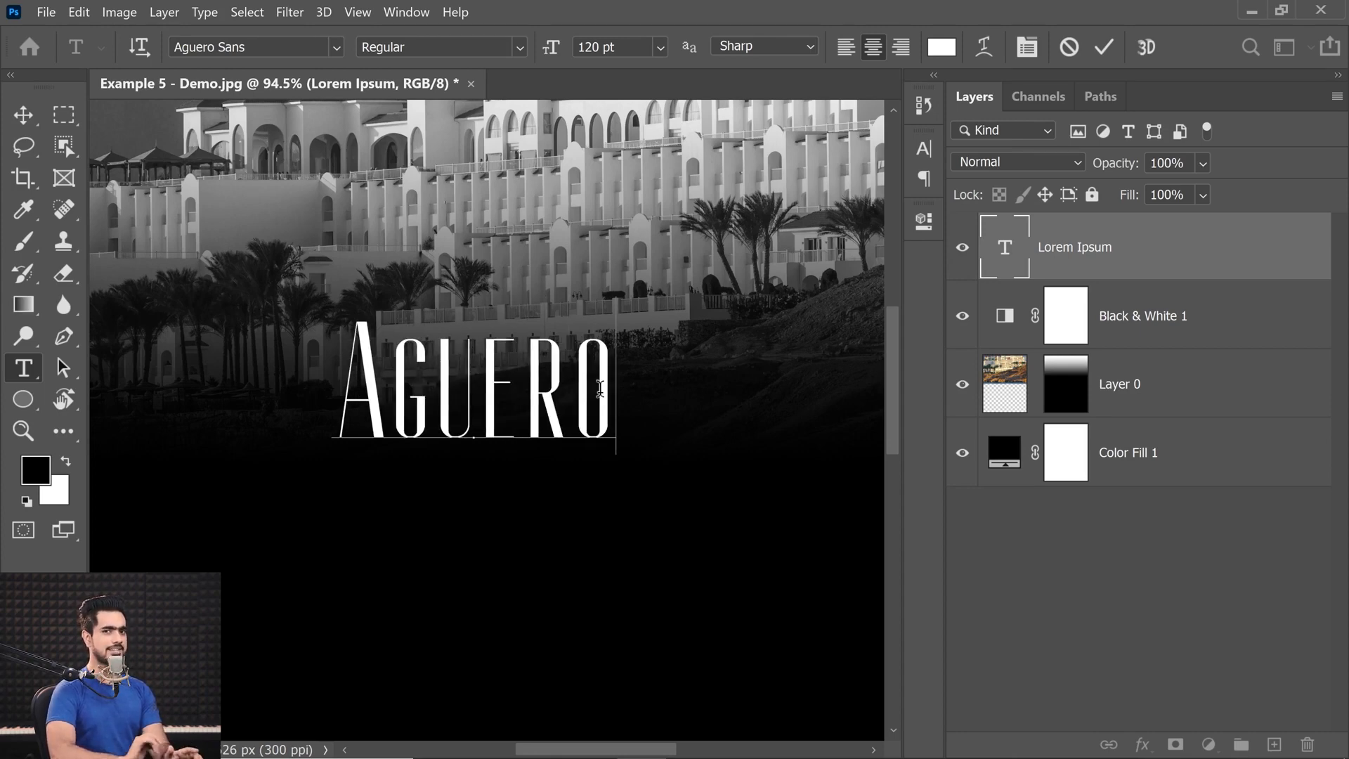
Retype the title's letters after the initial A in capitals so it reads AGUERO.
{"action": "left_click_drag", "start_coordinate": [388, 374], "coordinate": [698, 399]}
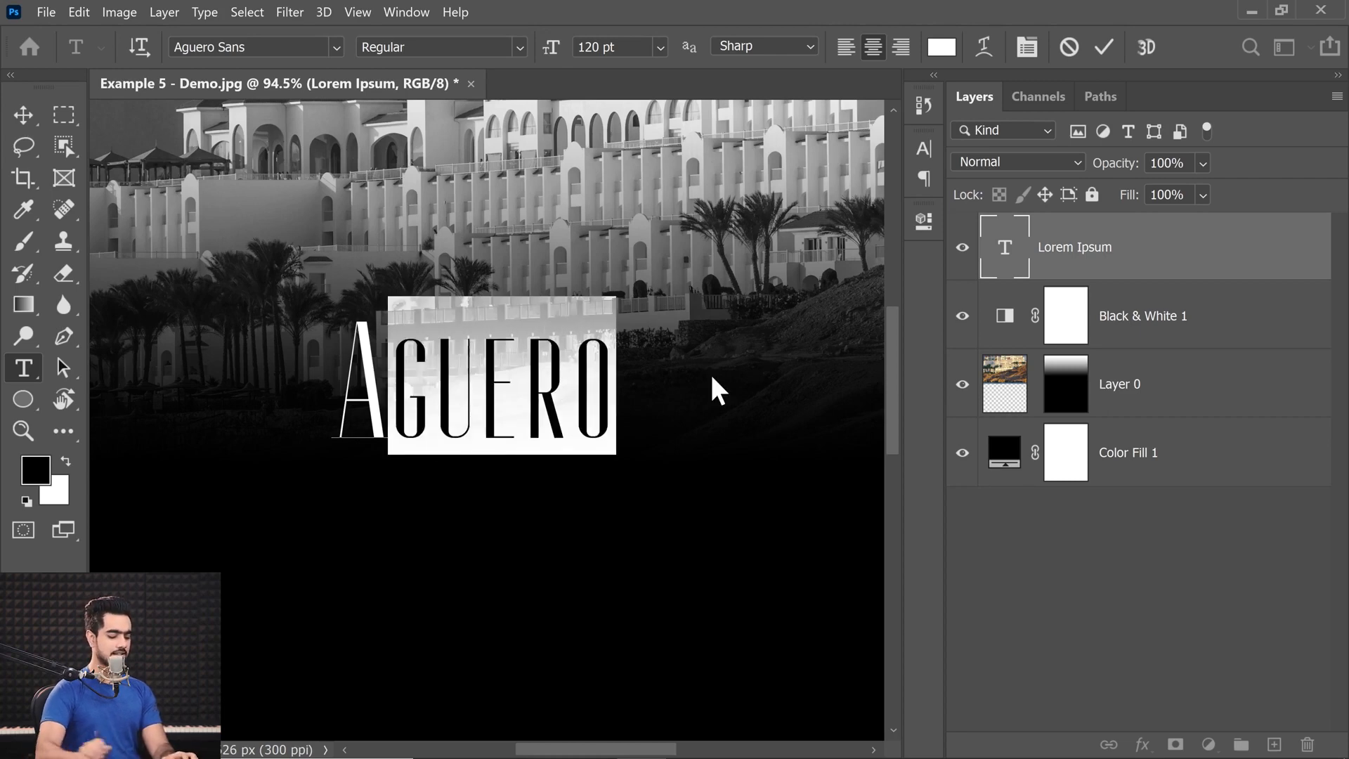
{"action": "type", "text": "GUE"}
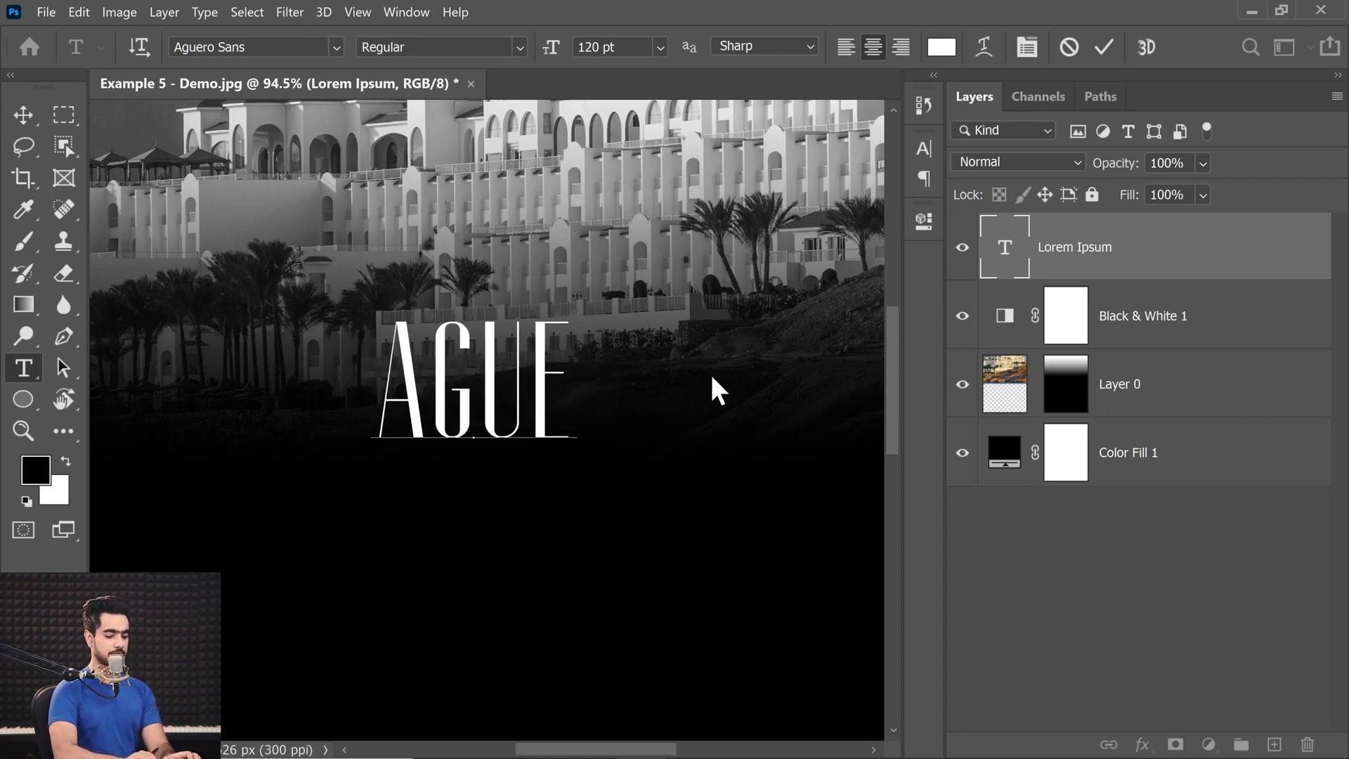
{"action": "type", "text": "RO"}
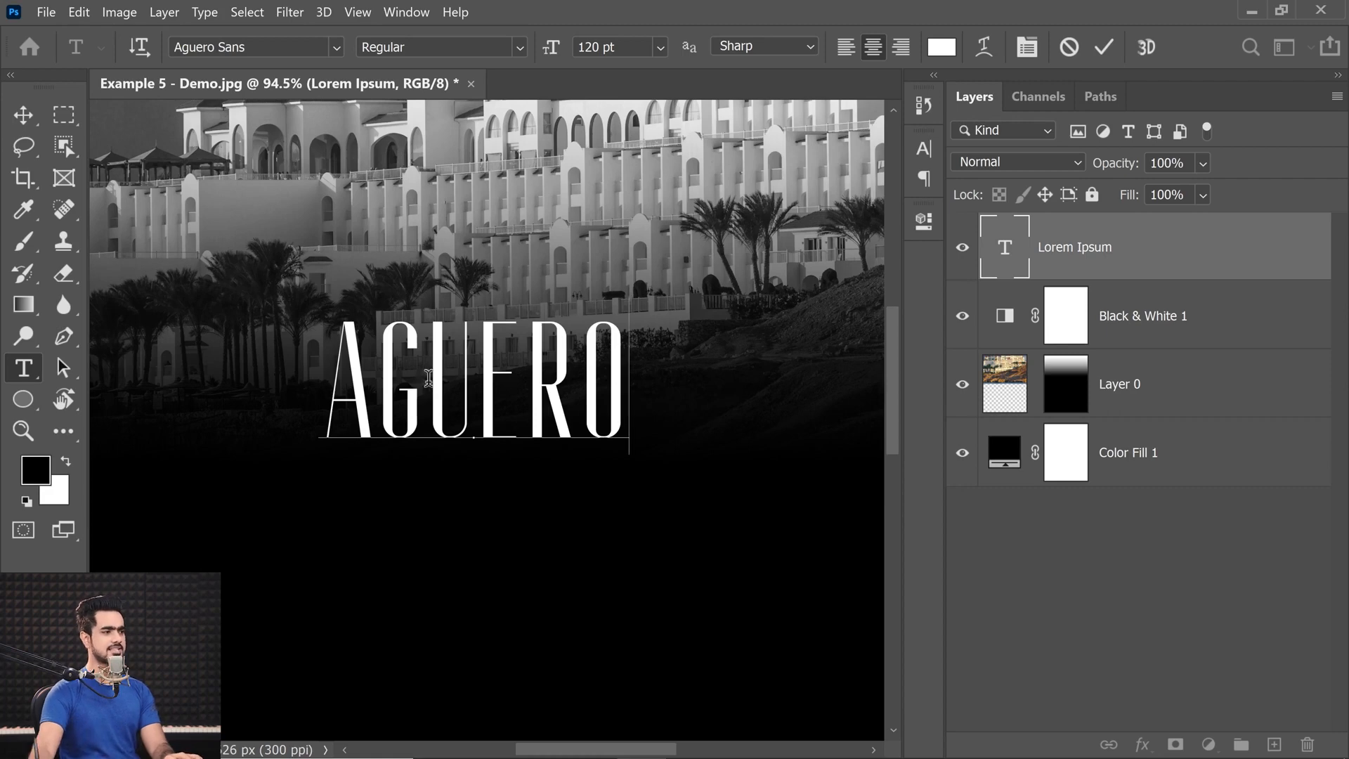
Replace the capital U and O in the AGUERO title with lowercase u and o.
{"action": "left_click_drag", "start_coordinate": [430, 378], "coordinate": [487, 385]}
{"action": "type", "text": "u"}
{"action": "left_click_drag", "start_coordinate": [578, 379], "coordinate": [536, 405]}
{"action": "type", "text": "O"}
{"action": "key", "text": "BackSpace"}
{"action": "type", "text": "o"}
{"action": "left_click", "coordinate": [584, 395]}
{"action": "left_click", "coordinate": [567, 399]}
{"action": "left_click", "coordinate": [537, 405]}
Apply All Caps to the whole title text and commit it.
{"action": "double_click", "coordinate": [358, 418]}
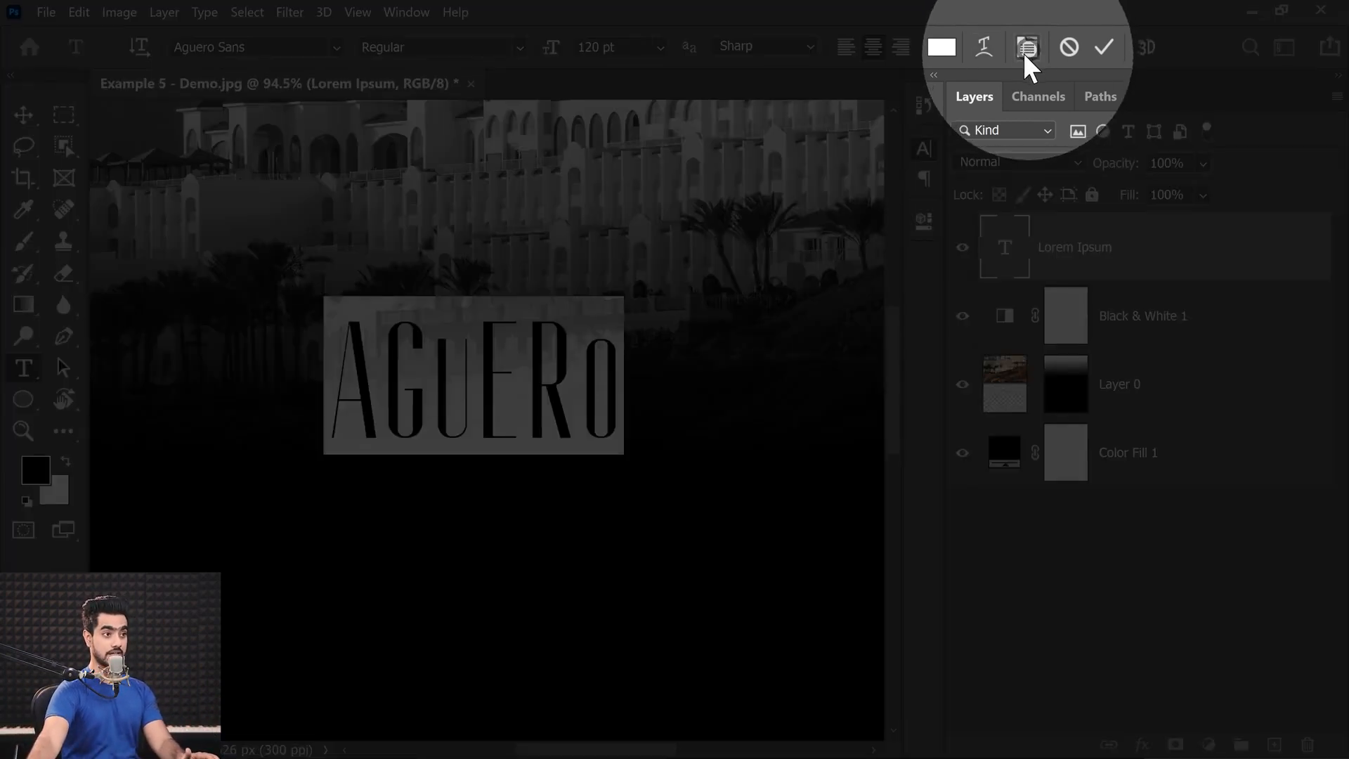
{"action": "left_click", "coordinate": [1026, 49]}
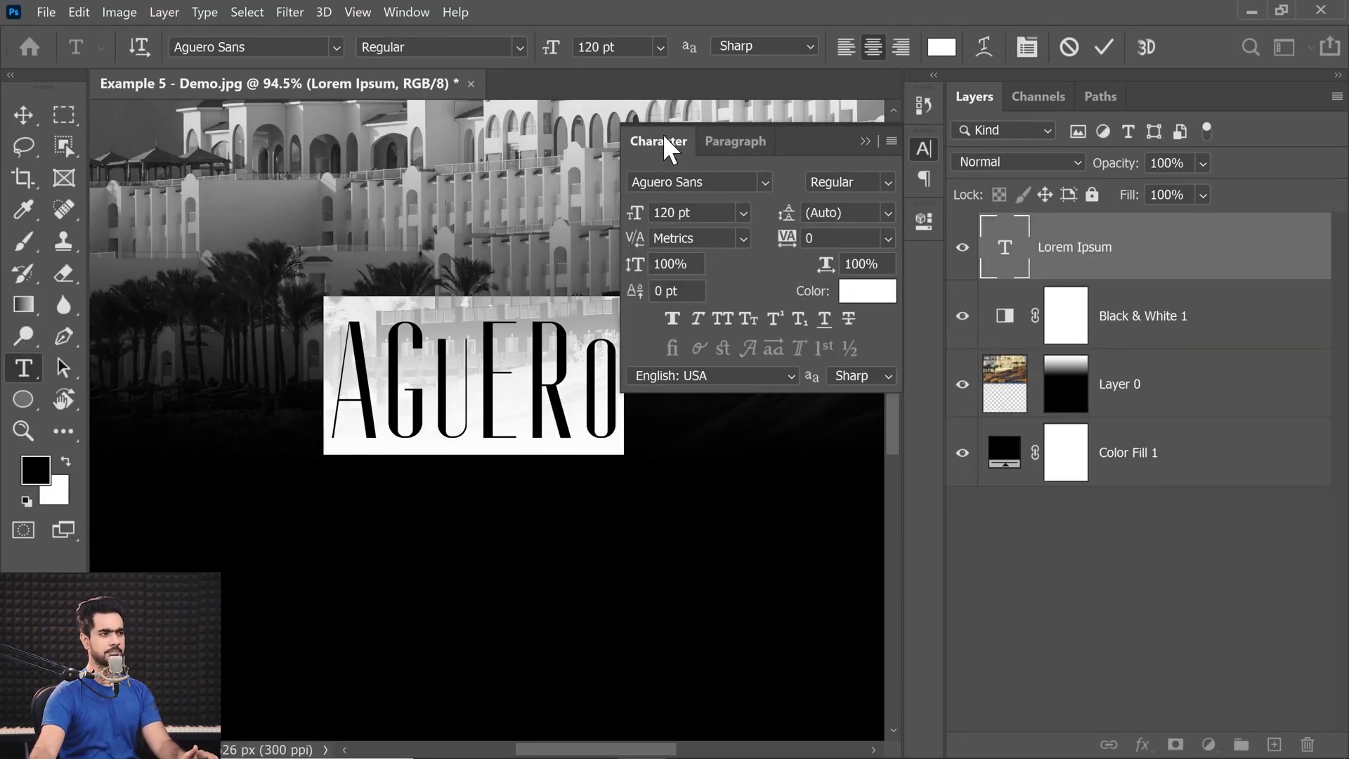
{"action": "left_click", "coordinate": [714, 323]}
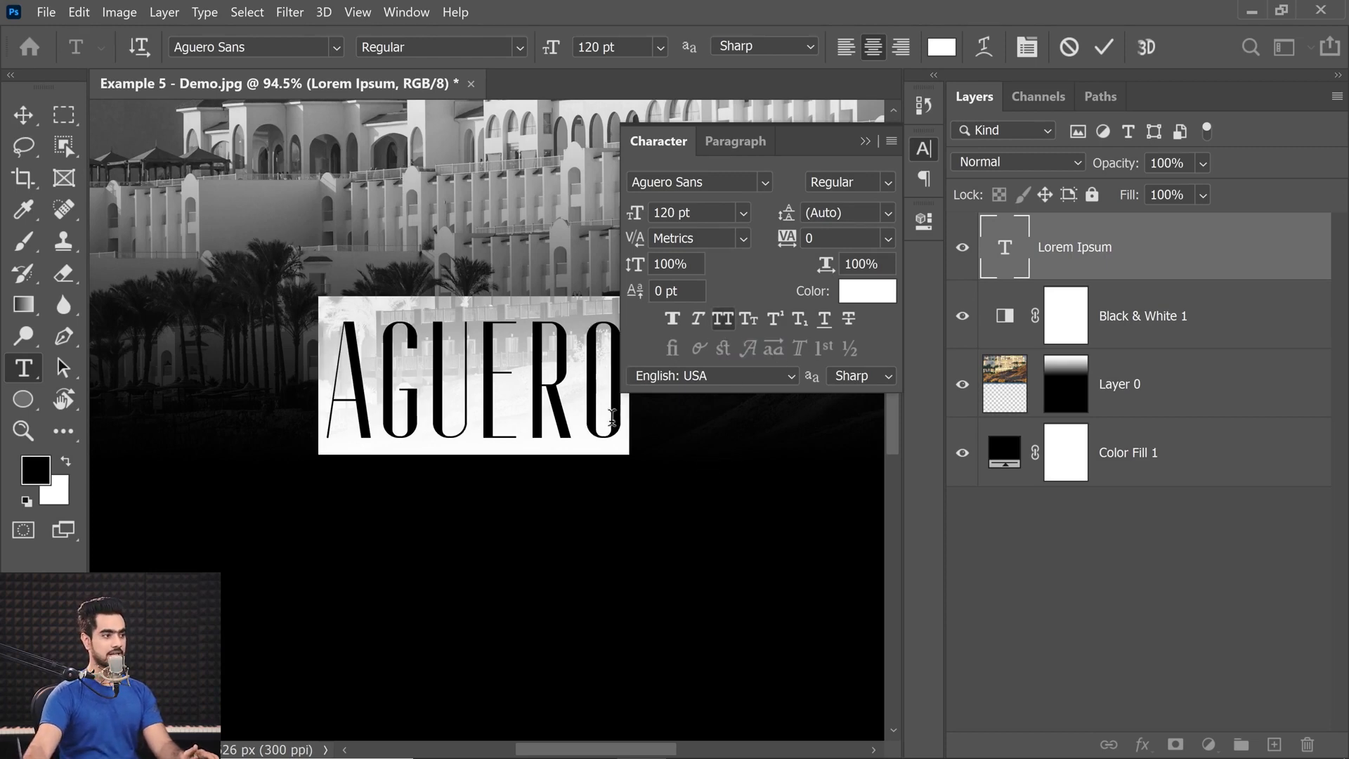
{"action": "key", "text": "ctrl+Return"}
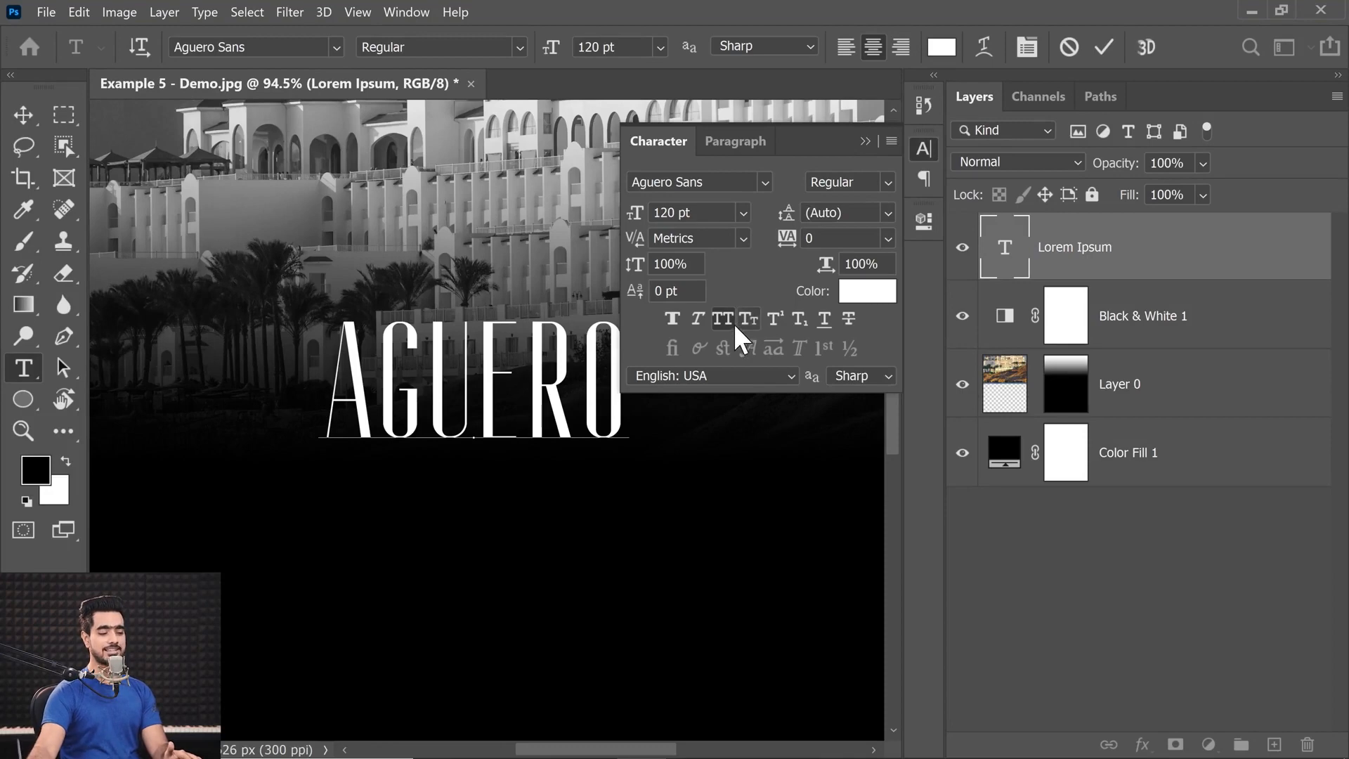
{"action": "left_click", "coordinate": [865, 141]}
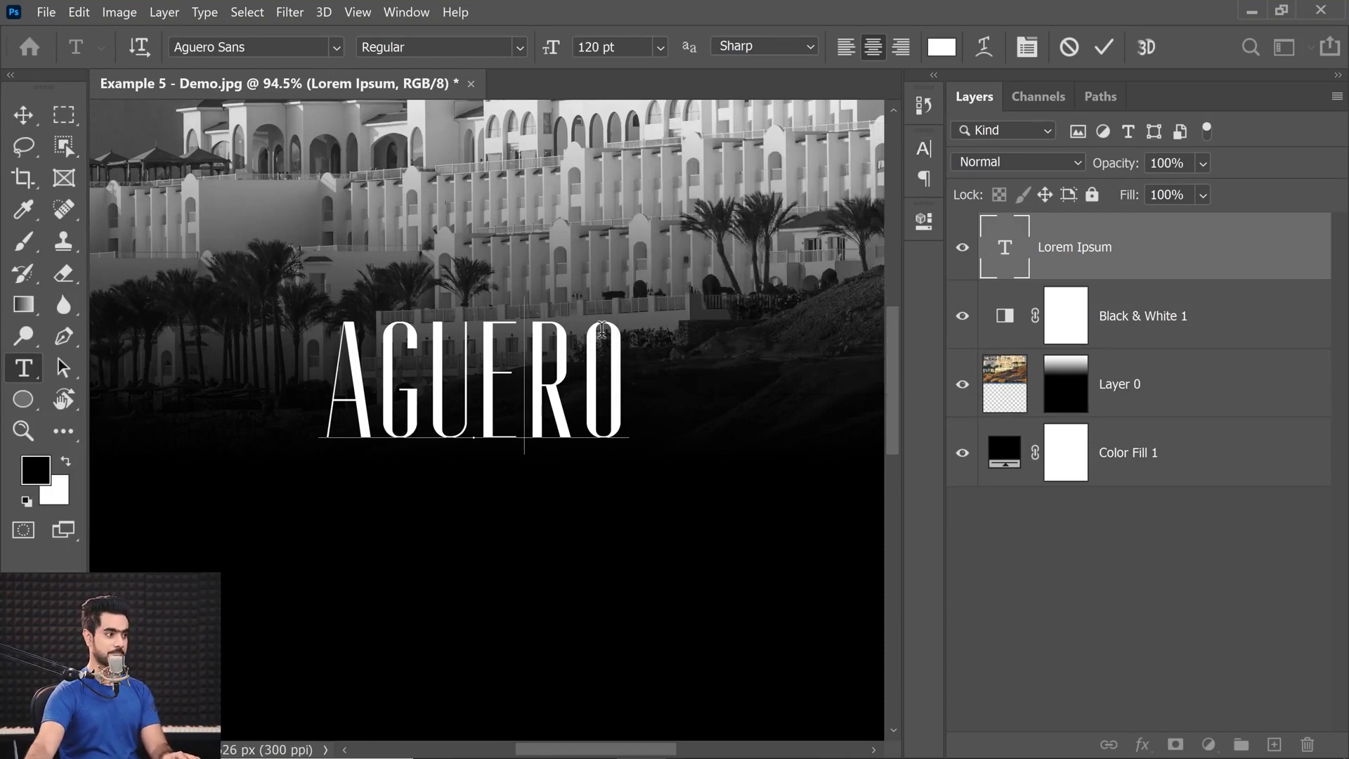
Center the title horizontally within a selection of the whole canvas, and clear the selection.
{"action": "left_click", "coordinate": [23, 121]}
{"action": "left_click_drag", "start_coordinate": [518, 329], "coordinate": [482, 331]}
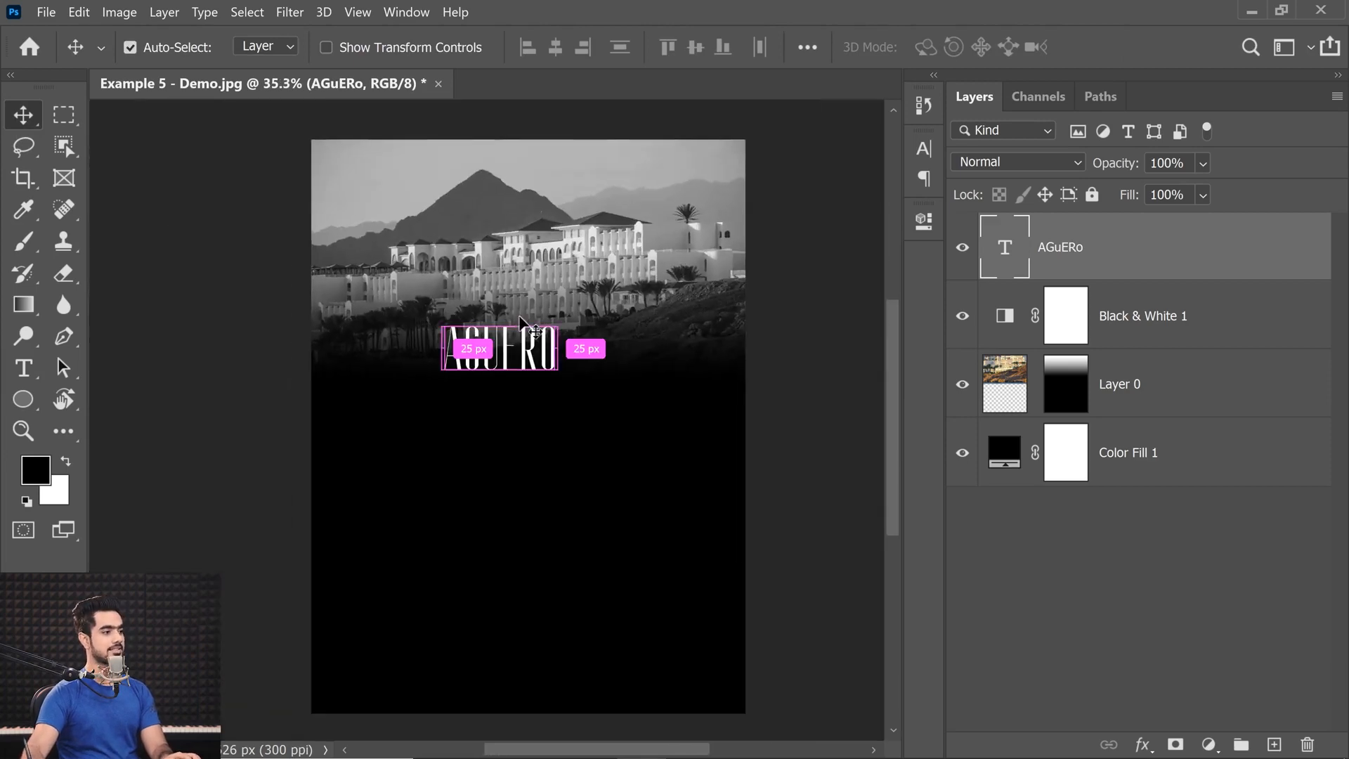
{"action": "key", "text": "ctrl+a"}
{"action": "left_click", "coordinate": [553, 47]}
{"action": "key", "text": "ctrl+d"}
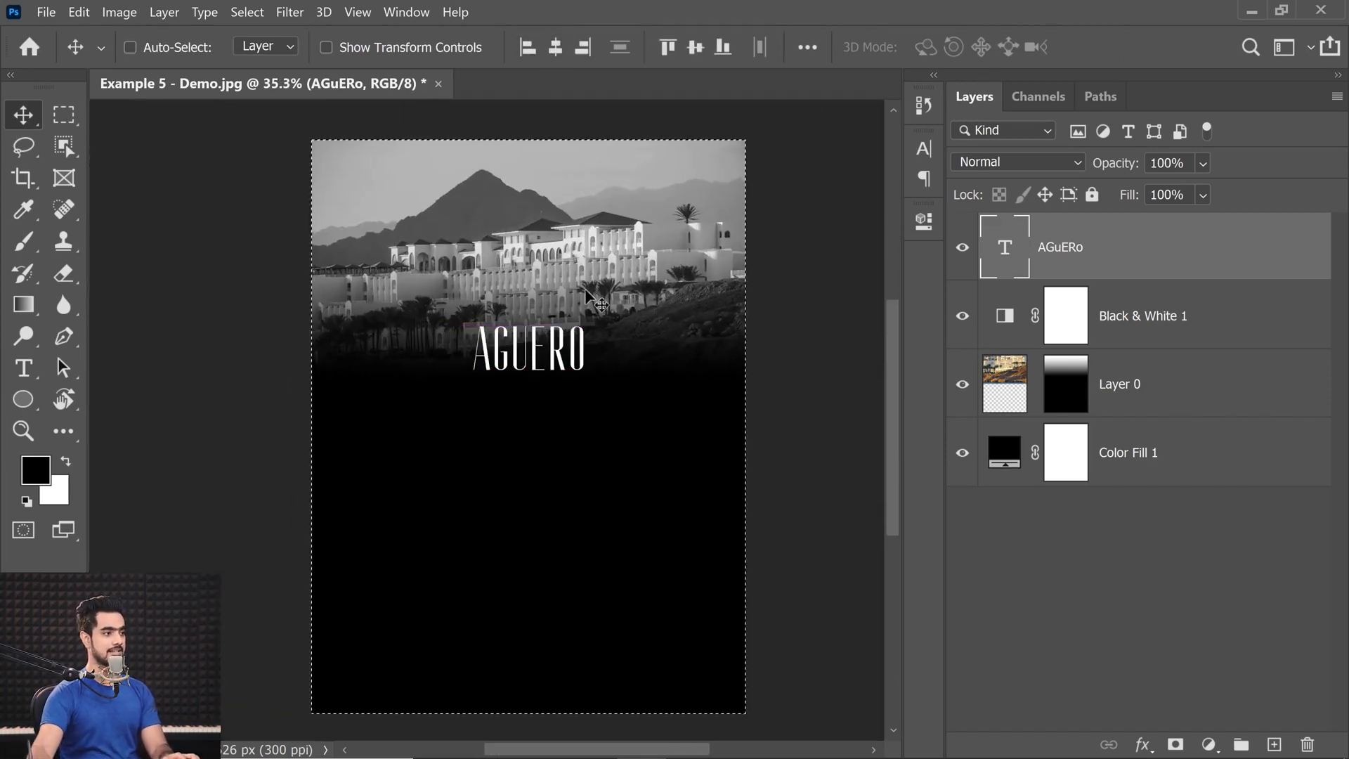
Set Align To to Canvas and center the title vertically on the canvas after moving it off-center.
{"action": "left_click_drag", "start_coordinate": [539, 324], "coordinate": [716, 316]}
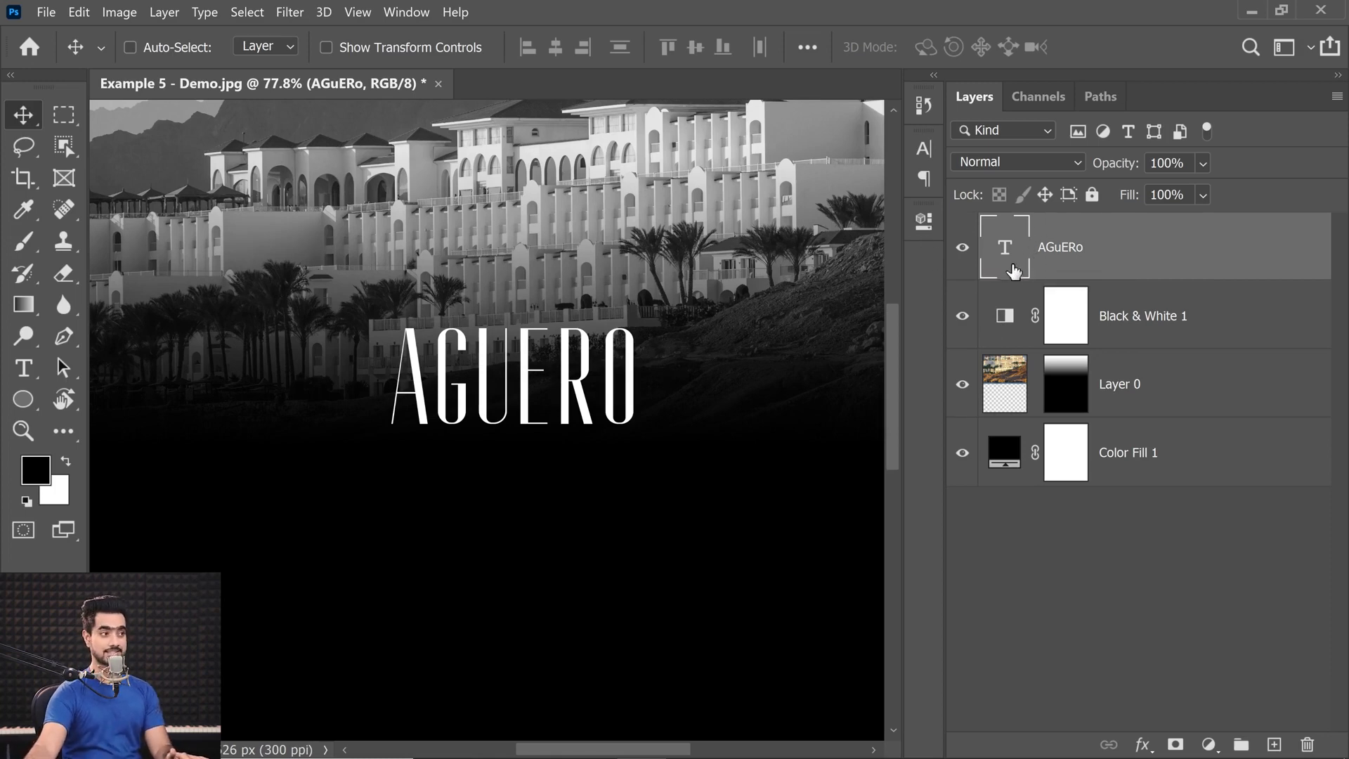
{"action": "left_click", "coordinate": [808, 49]}
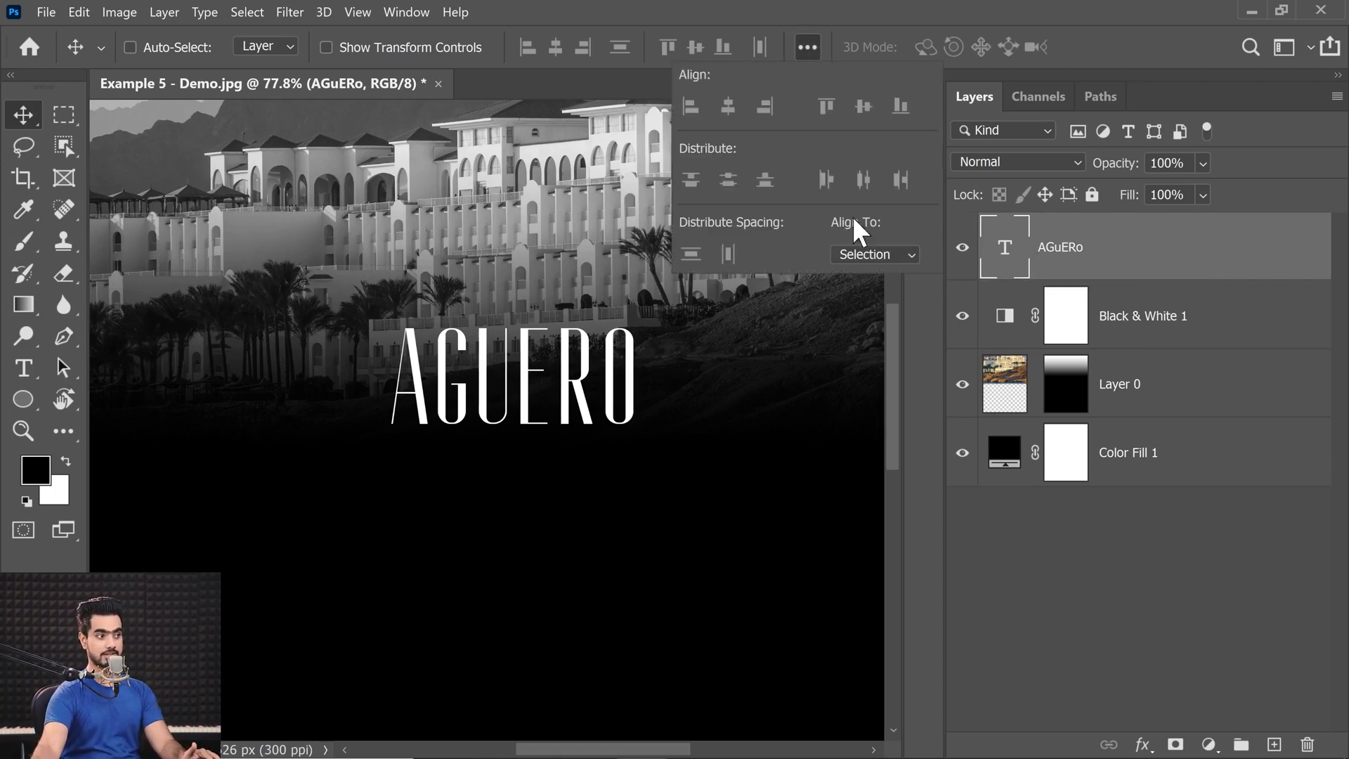
{"action": "left_click", "coordinate": [867, 257]}
{"action": "left_click", "coordinate": [867, 291]}
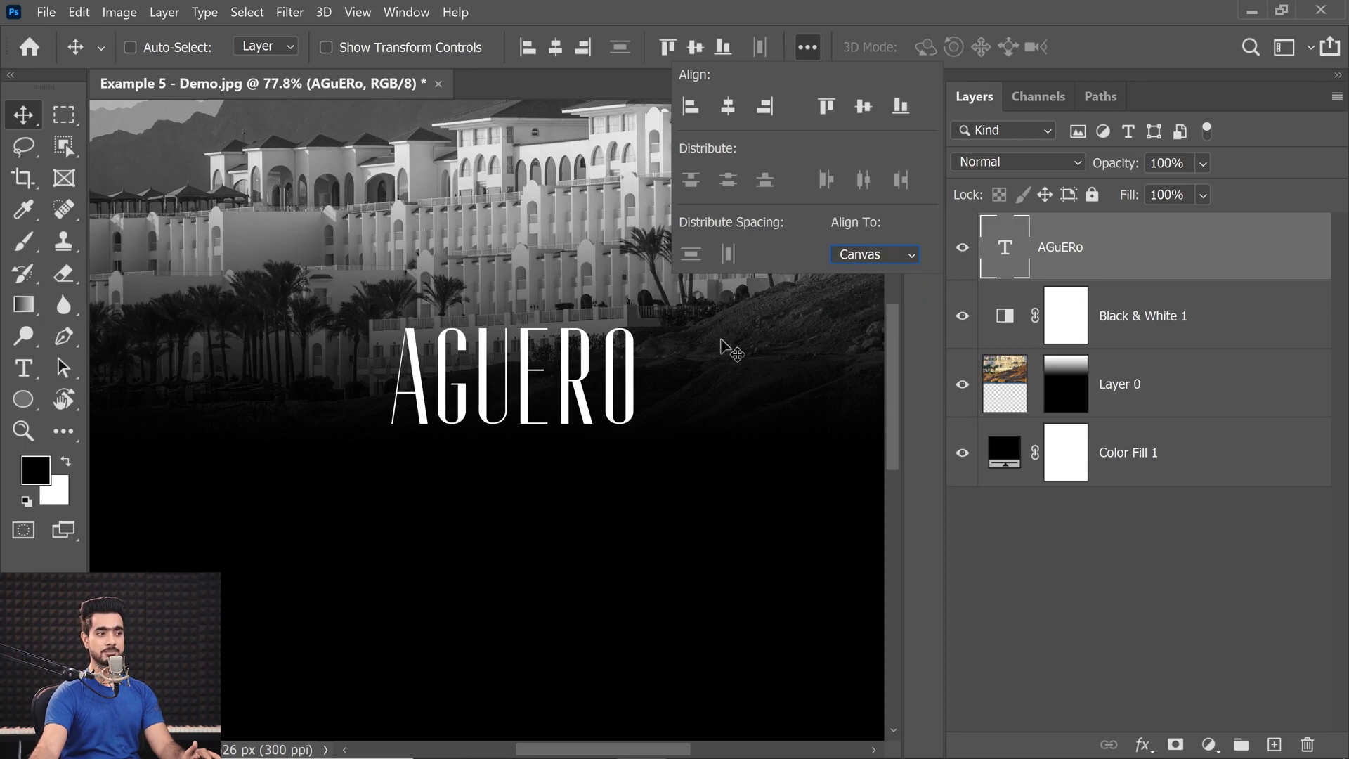
{"action": "left_click_drag", "start_coordinate": [479, 309], "coordinate": [321, 340]}
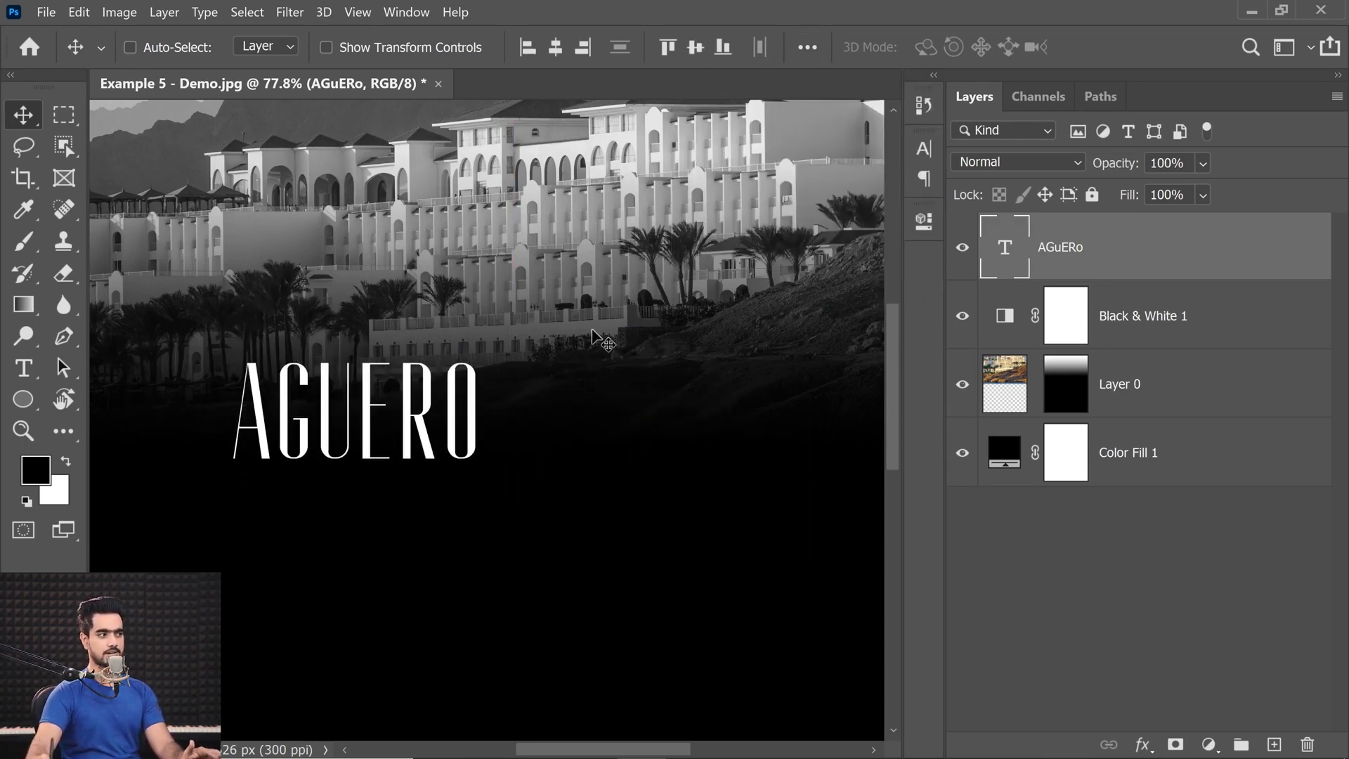
{"action": "left_click", "coordinate": [695, 47]}
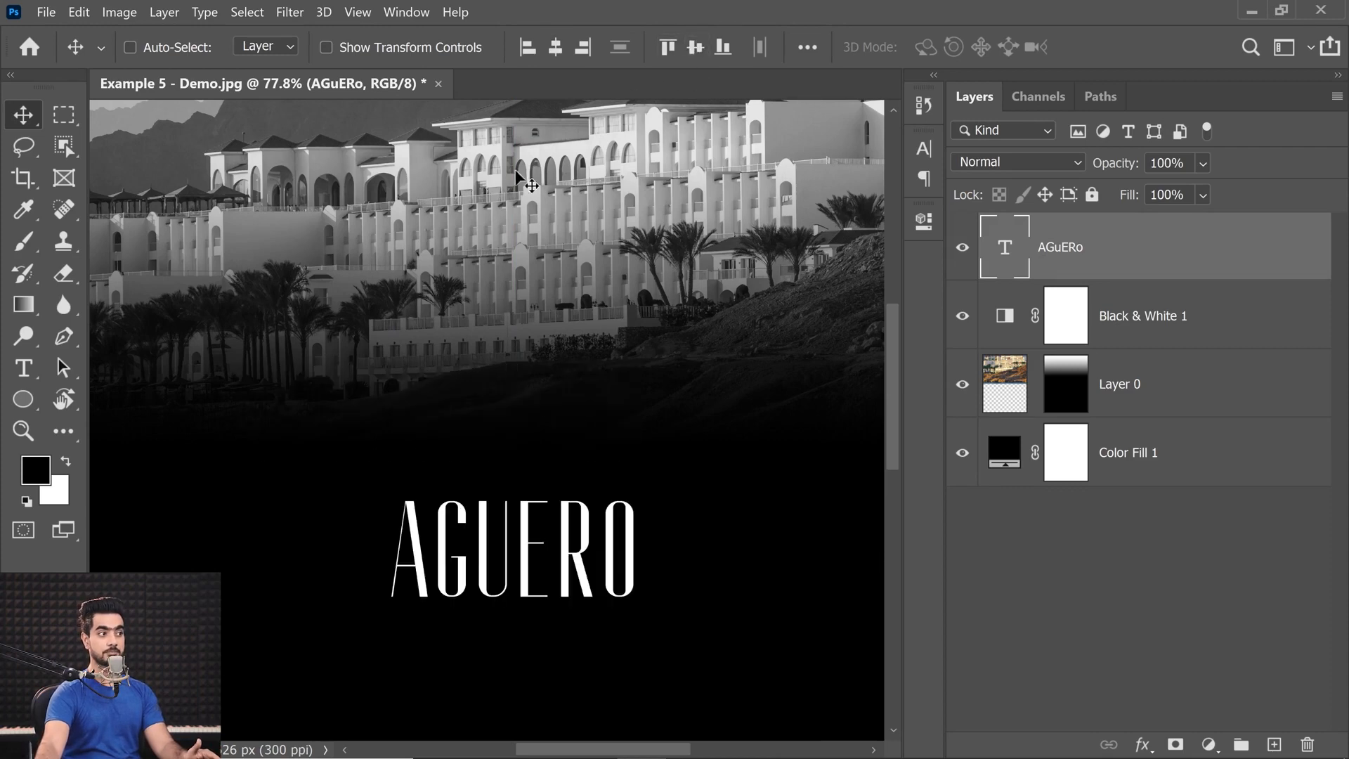
Move the title up over the photo's faded edge and set Align To back to Selection.
{"action": "left_click_drag", "start_coordinate": [547, 538], "coordinate": [535, 390]}
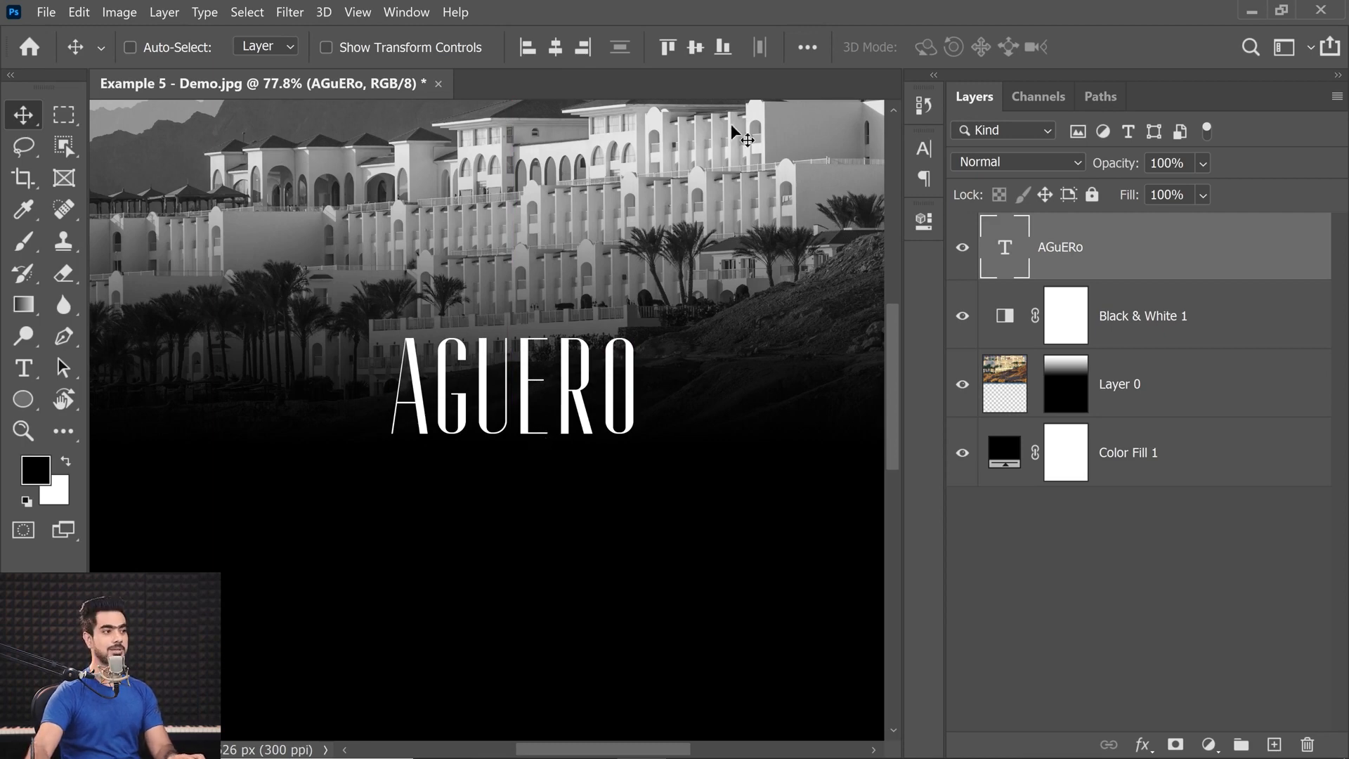
{"action": "left_click", "coordinate": [805, 47]}
{"action": "left_click", "coordinate": [870, 254]}
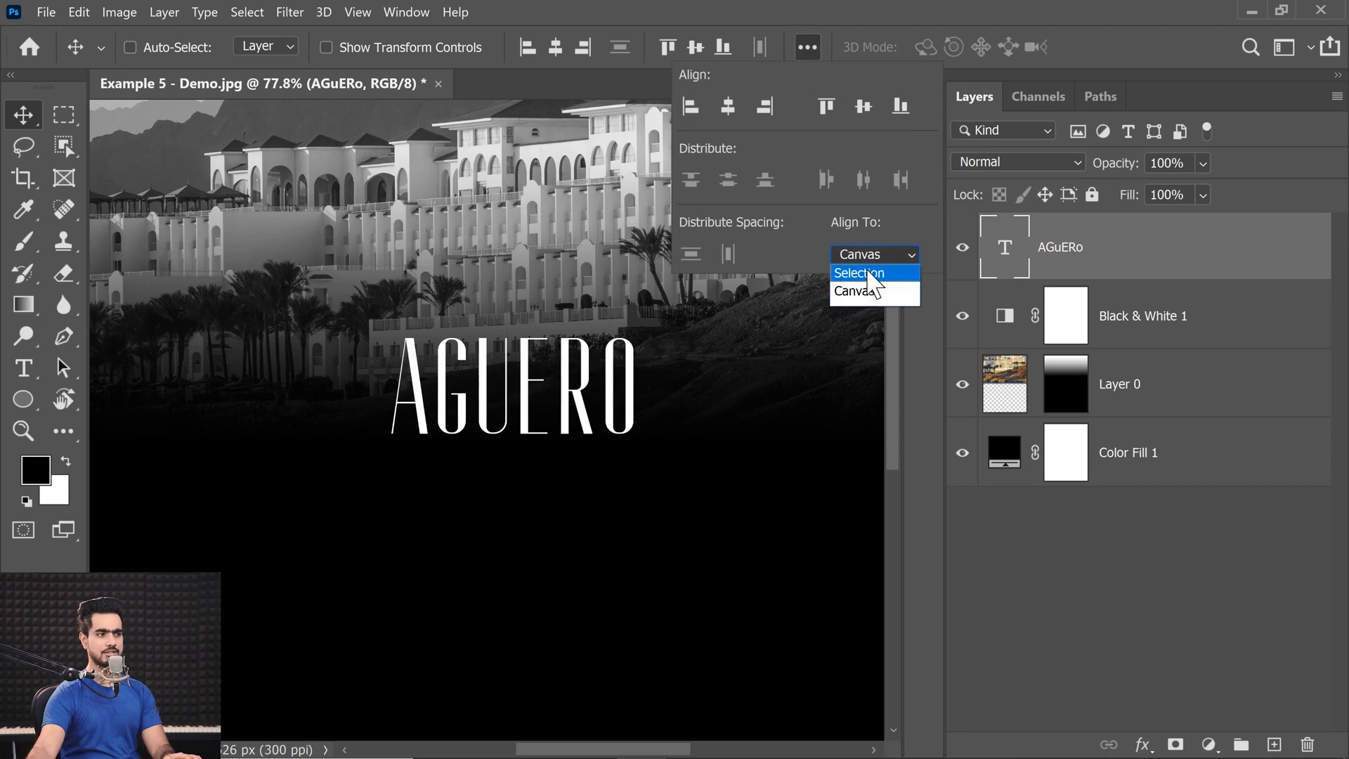
{"action": "left_click", "coordinate": [860, 285]}
{"action": "left_click", "coordinate": [25, 121]}
{"action": "left_click_drag", "start_coordinate": [532, 248], "coordinate": [519, 371]}
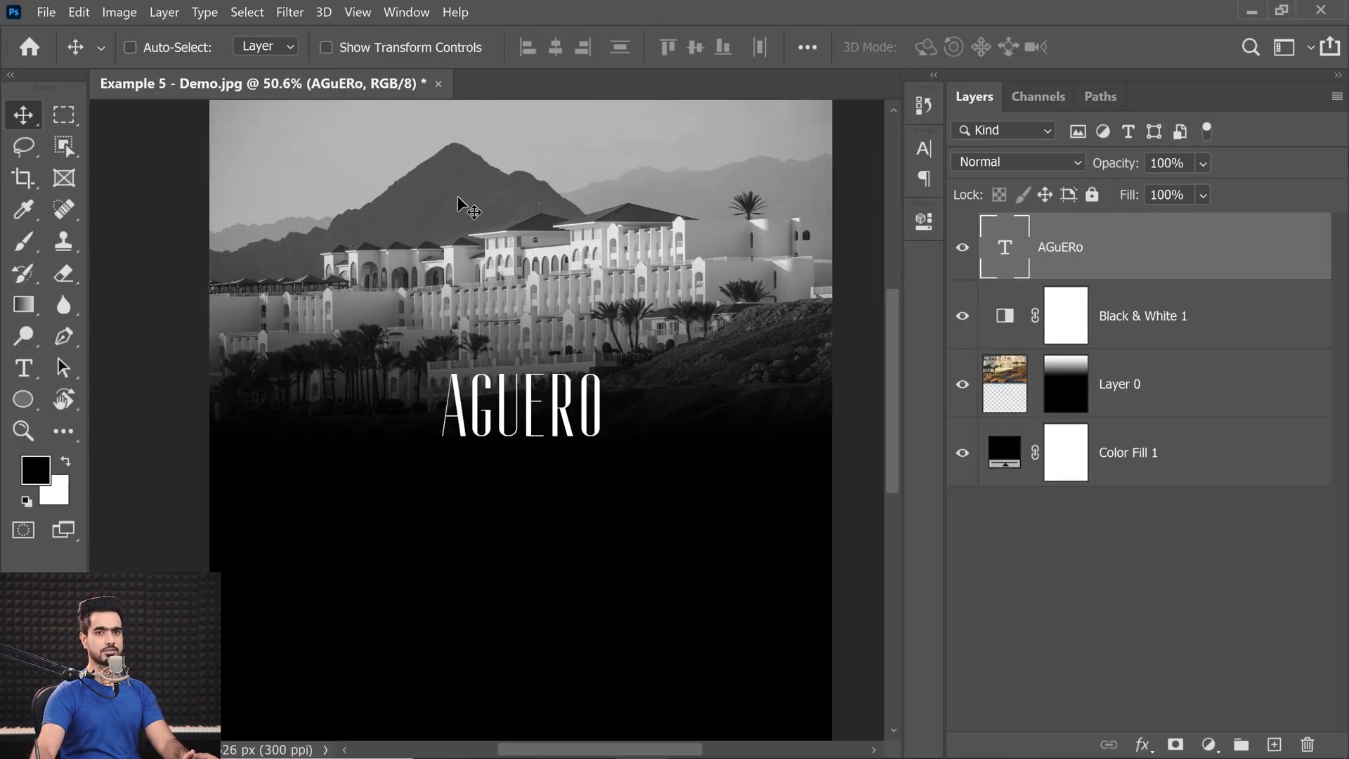
Marquee-select a rectangle over the lower part of the building and center the title within it horizontally and vertically.
{"action": "left_click", "coordinate": [63, 114]}
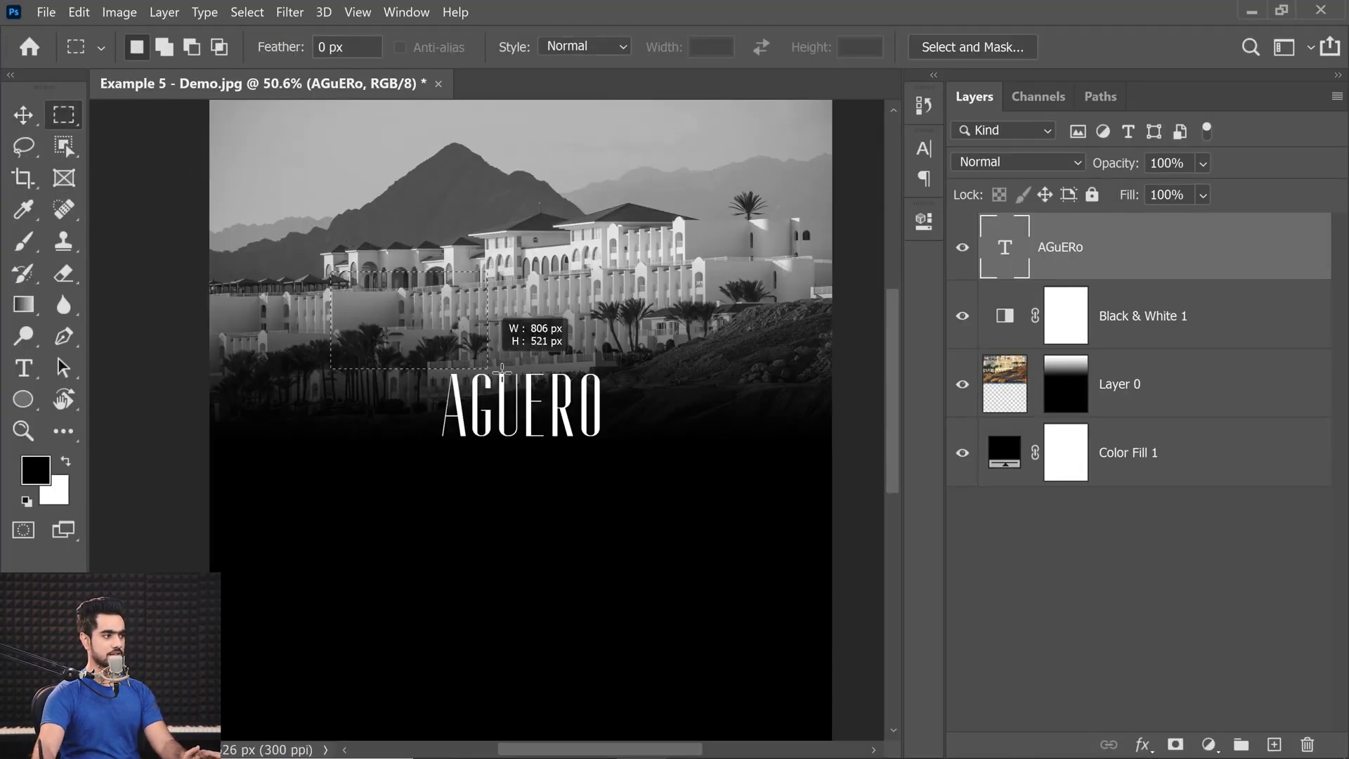
{"action": "left_click_drag", "start_coordinate": [331, 272], "coordinate": [706, 425]}
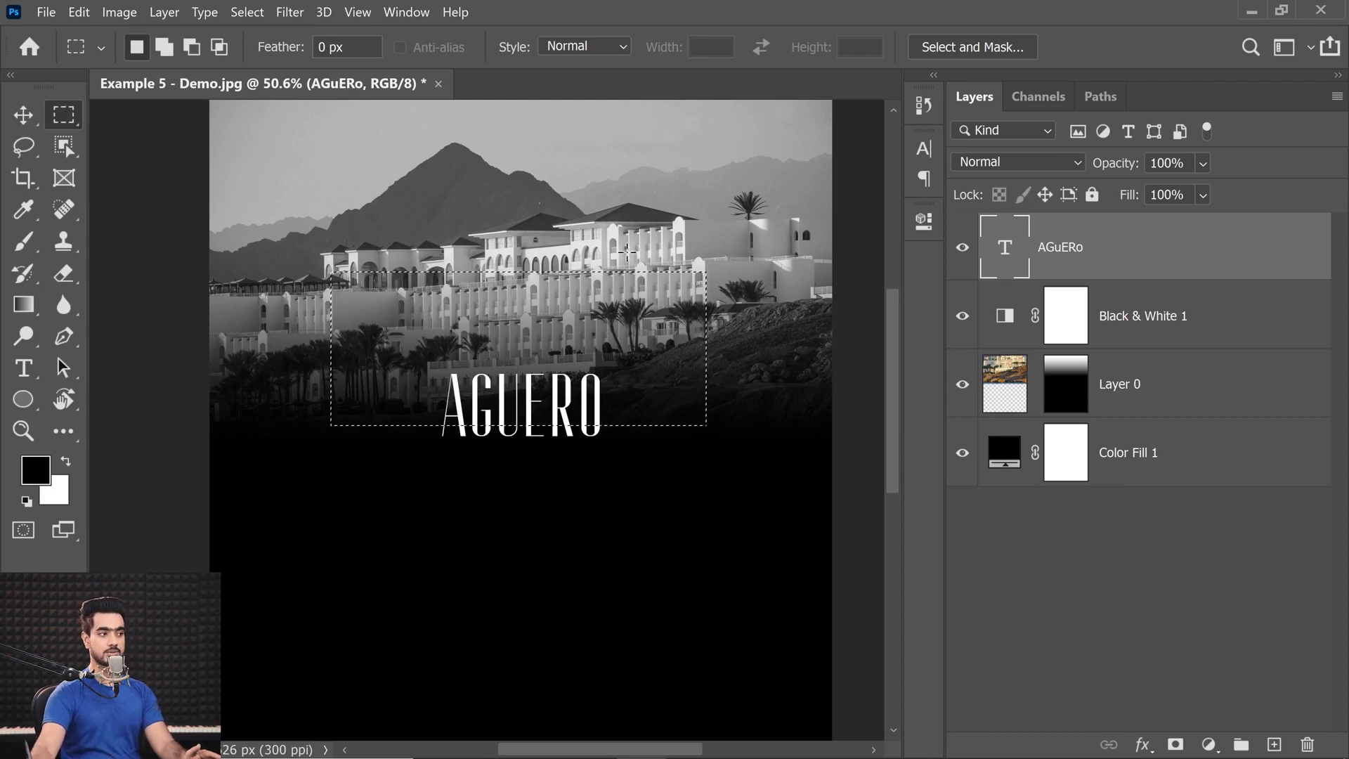
{"action": "left_click", "coordinate": [22, 116]}
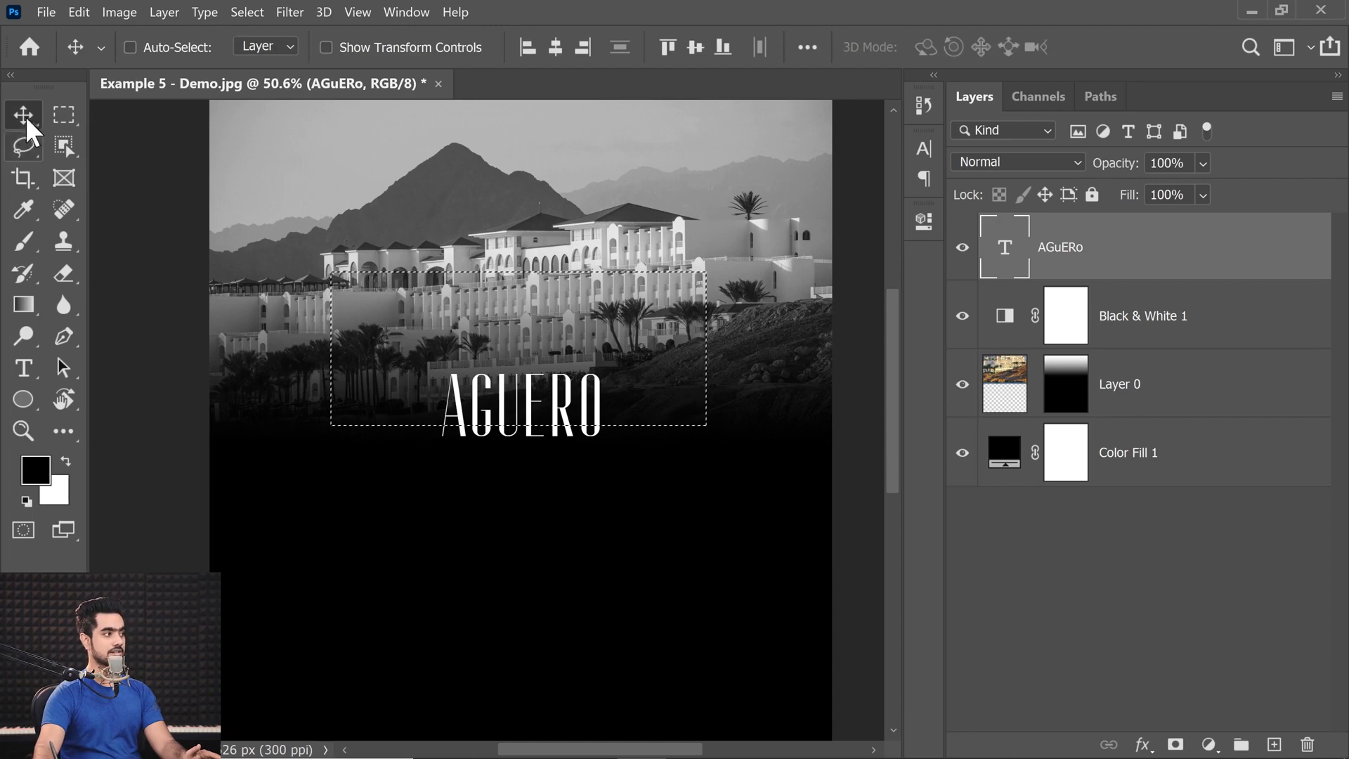
{"action": "left_click", "coordinate": [556, 46]}
{"action": "left_click", "coordinate": [696, 47]}
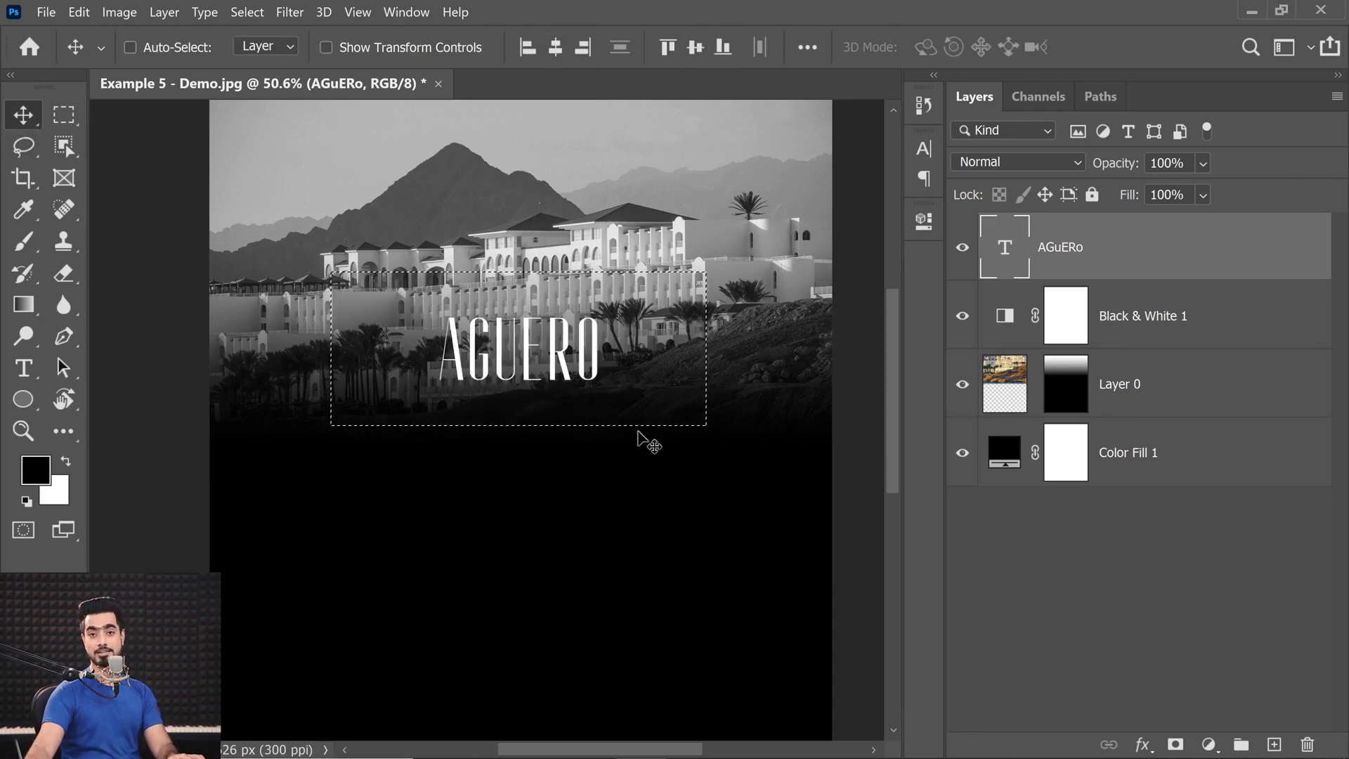
Undo the title's alignment to the rectangular marquee and clear the selection.
{"action": "key", "text": "ctrl+d"}
{"action": "key", "text": "ctrl+z"}
{"action": "key", "text": "ctrl+z"}
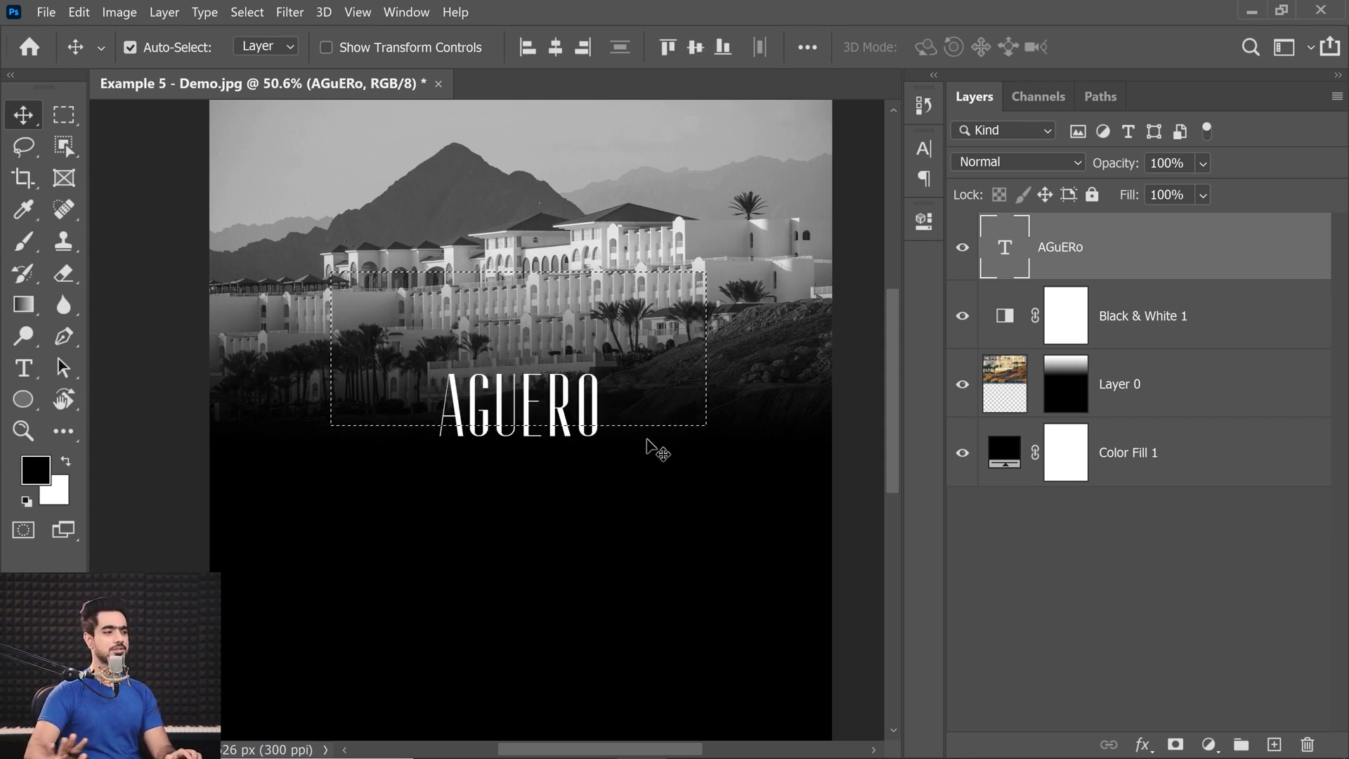
{"action": "key", "text": "ctrl+z"}
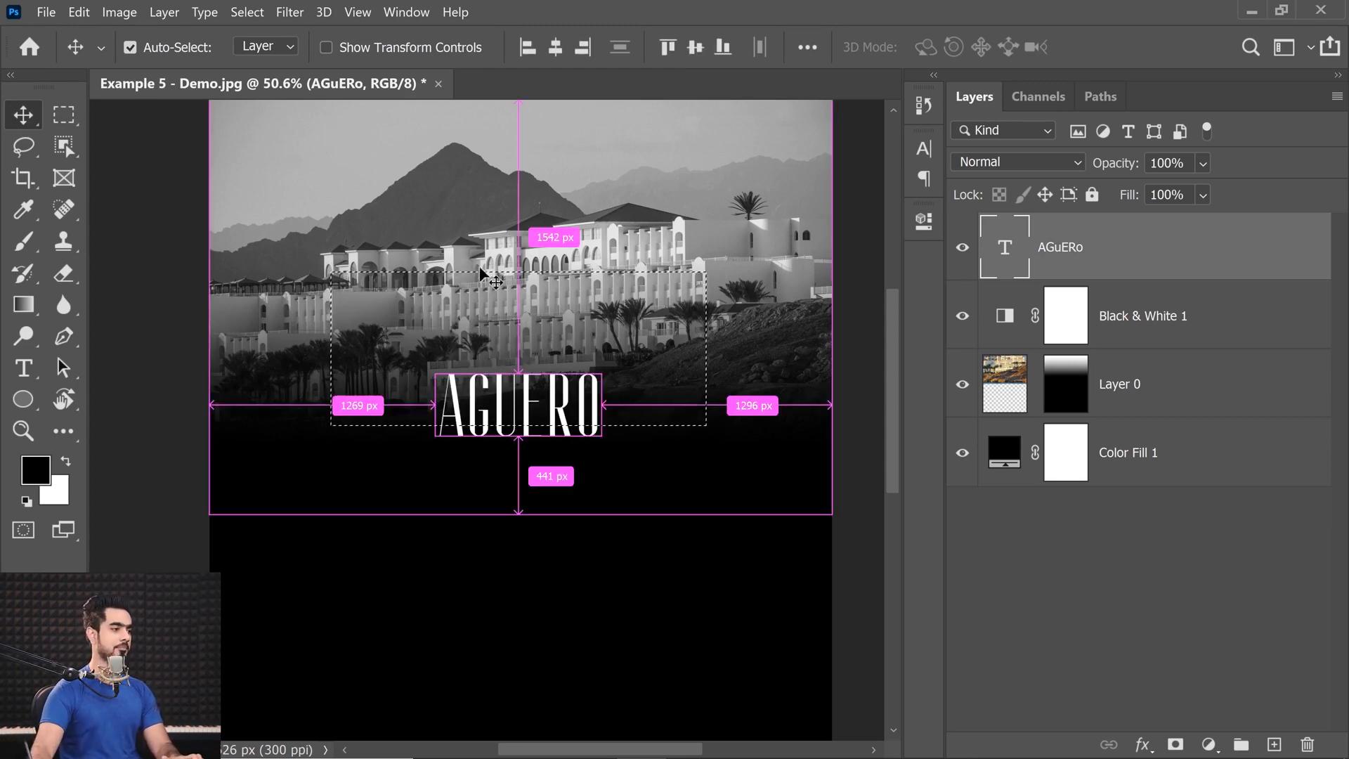
{"action": "key", "text": "ctrl+d"}
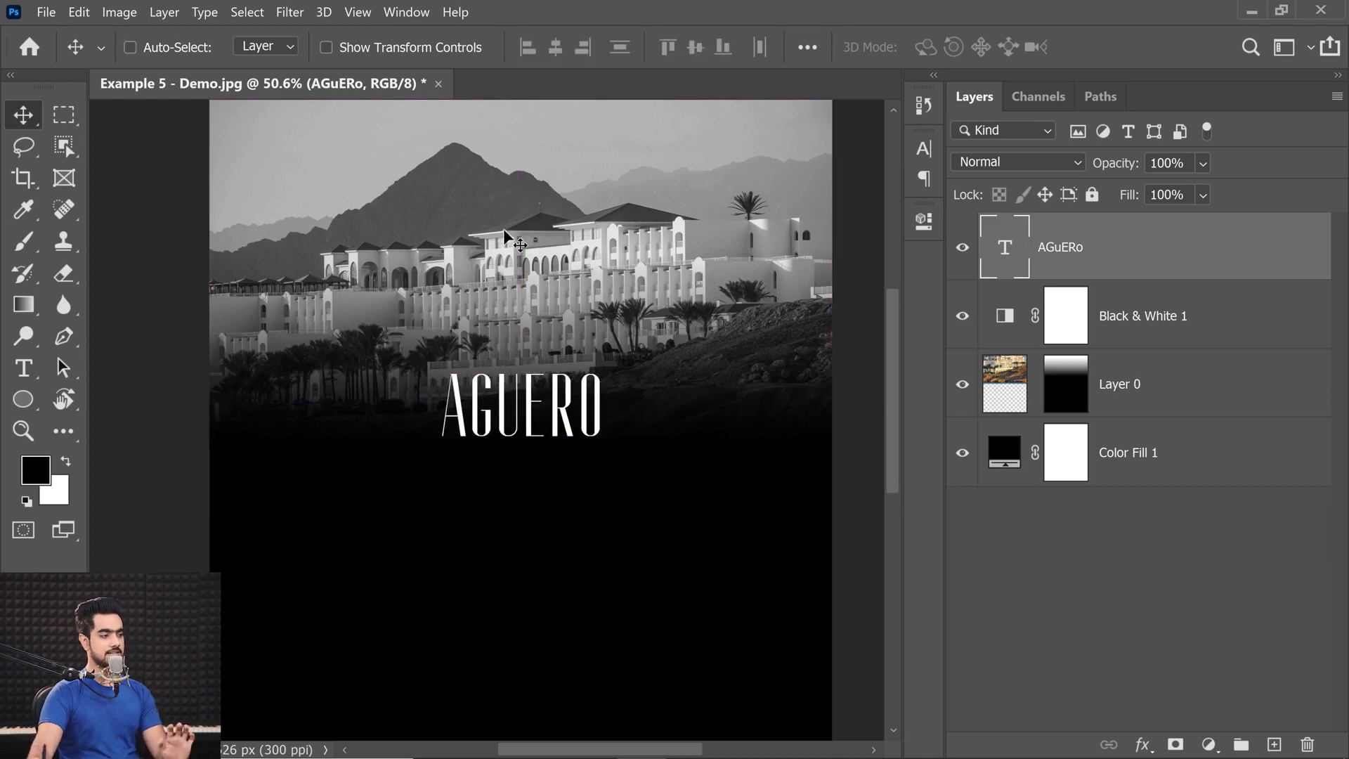
Duplicate the AGUERO title directly below itself and replace the copy's text with LUXURY HOTEL SUITES.
{"action": "left_click_drag", "start_coordinate": [541, 442], "coordinate": [506, 413]}
{"action": "left_click_drag", "start_coordinate": [470, 310], "coordinate": [481, 508]}
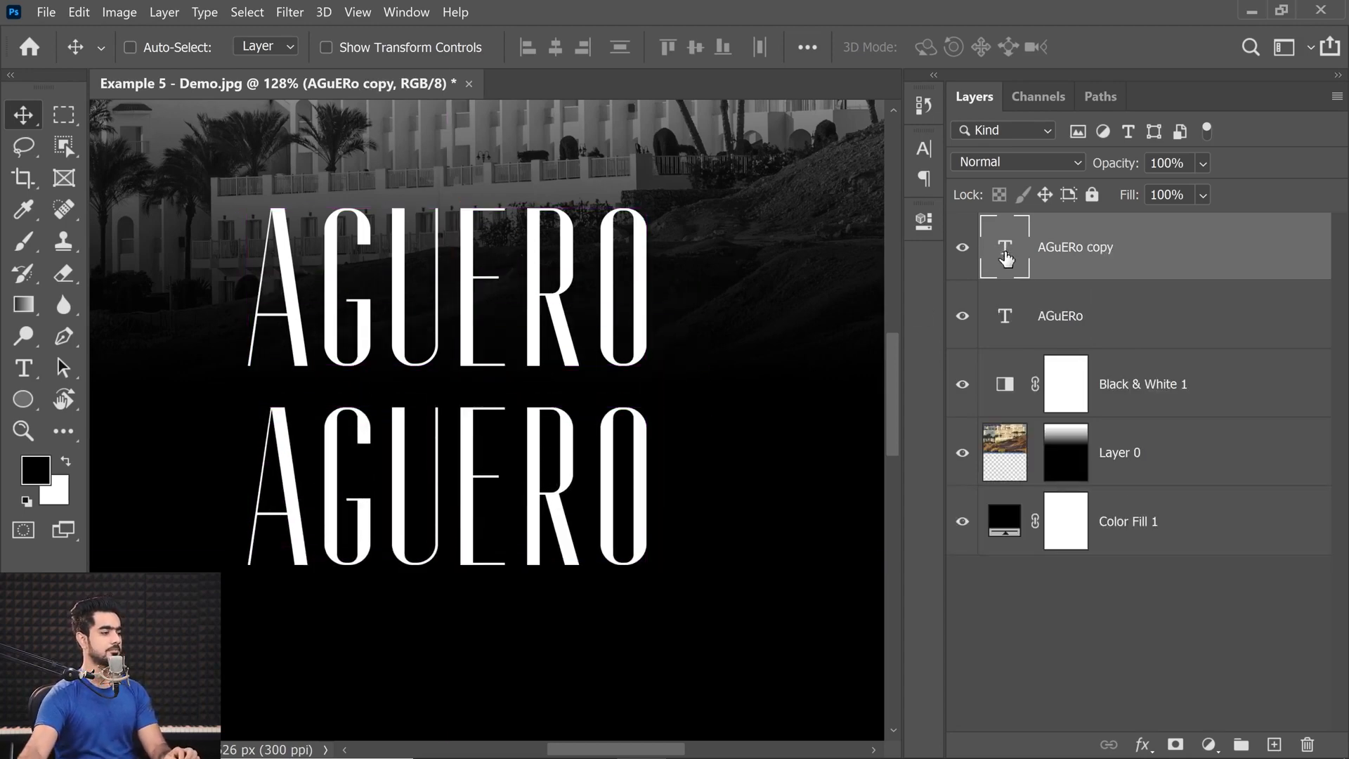
{"action": "double_click", "coordinate": [992, 269]}
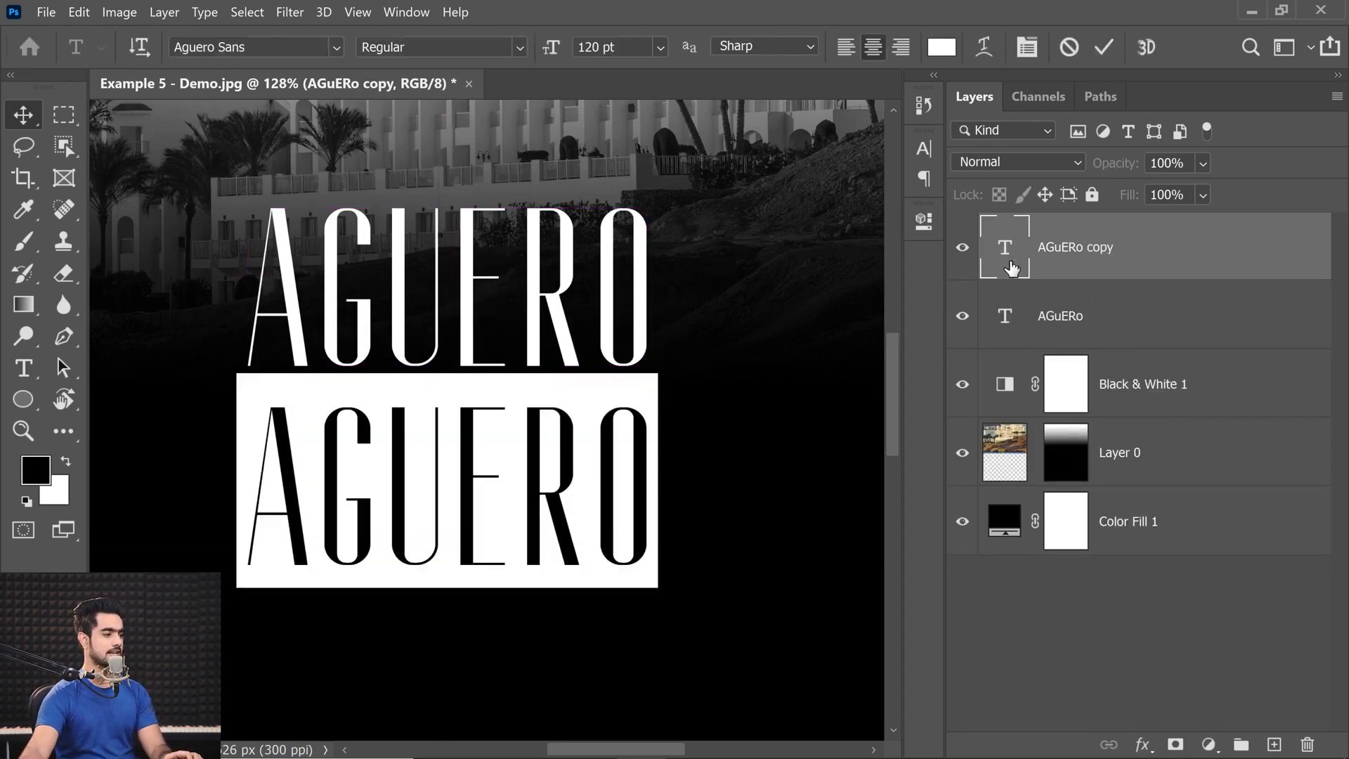
{"action": "type", "text": "LUXIR"}
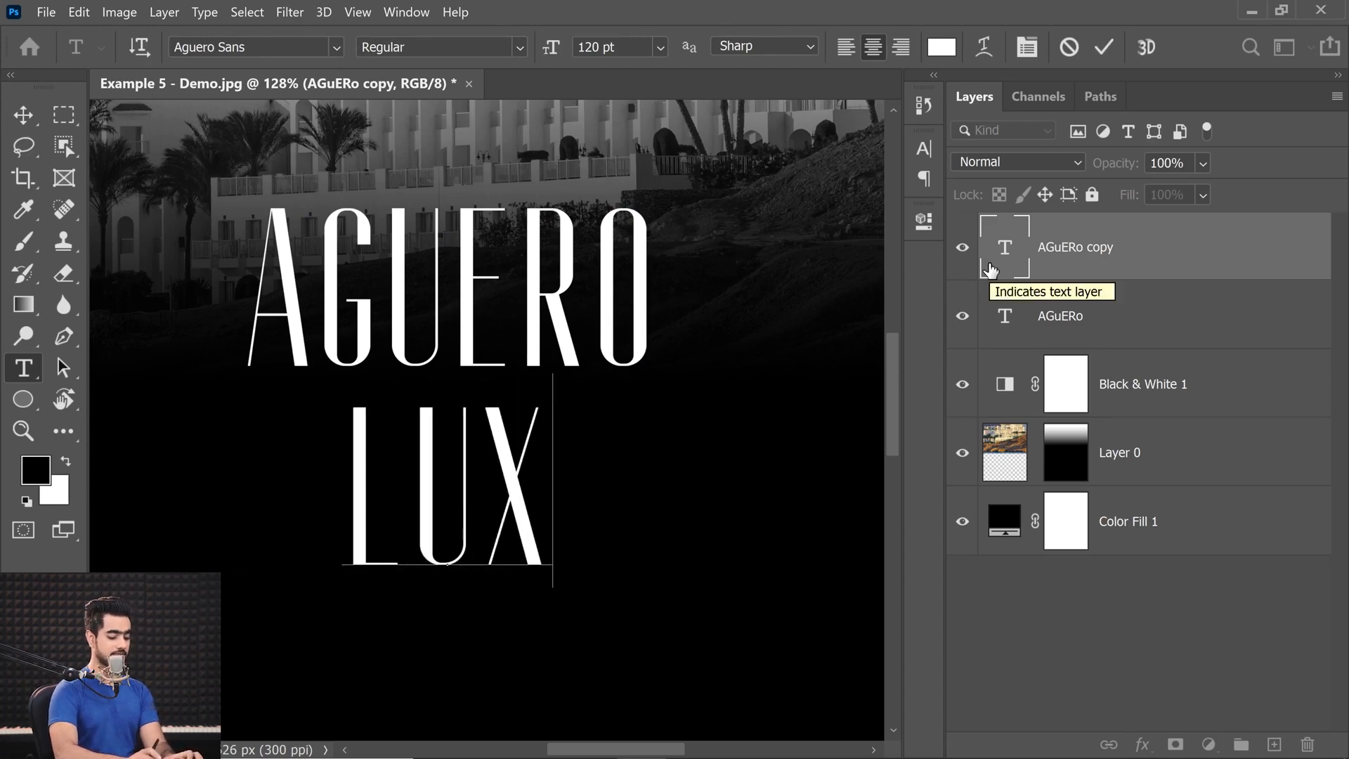
{"action": "key", "text": "BackSpace"}
{"action": "key", "text": "BackSpace"}
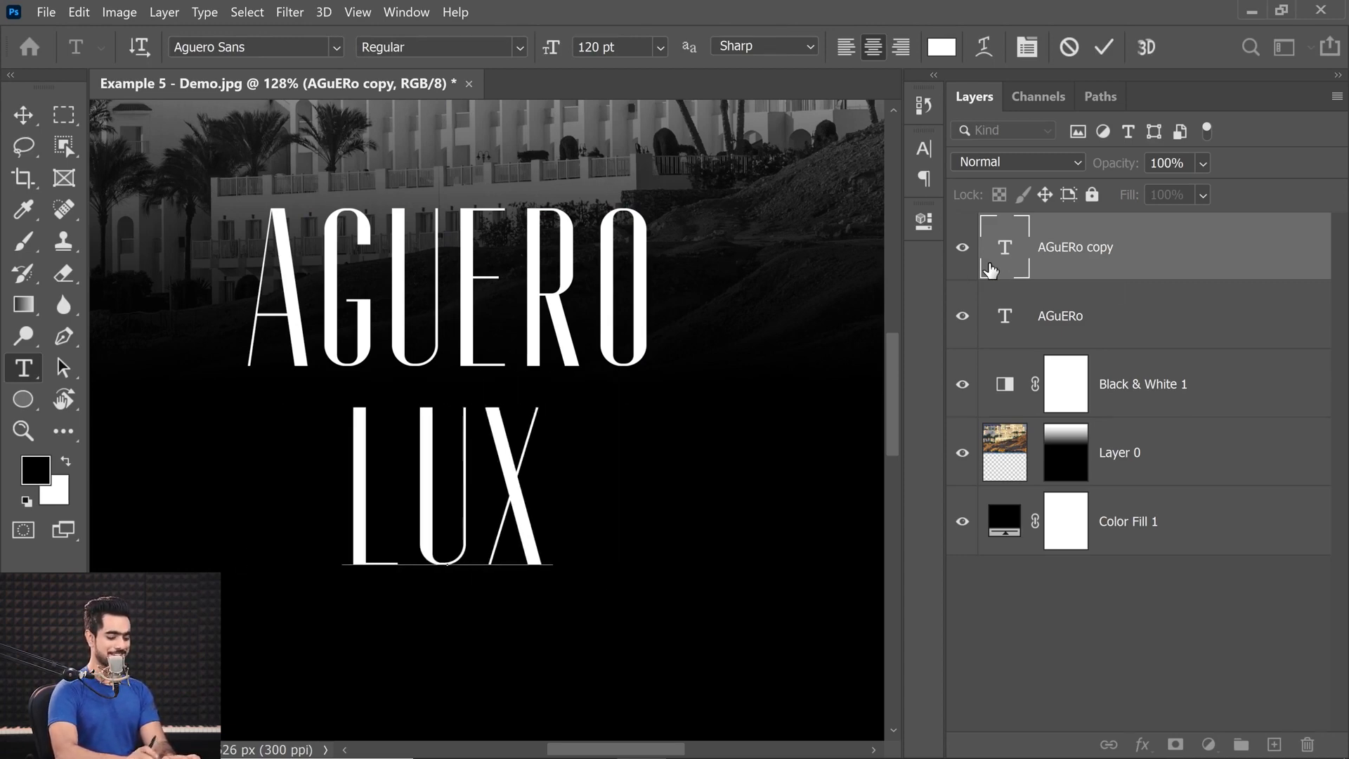
{"action": "type", "text": "URY HG"}
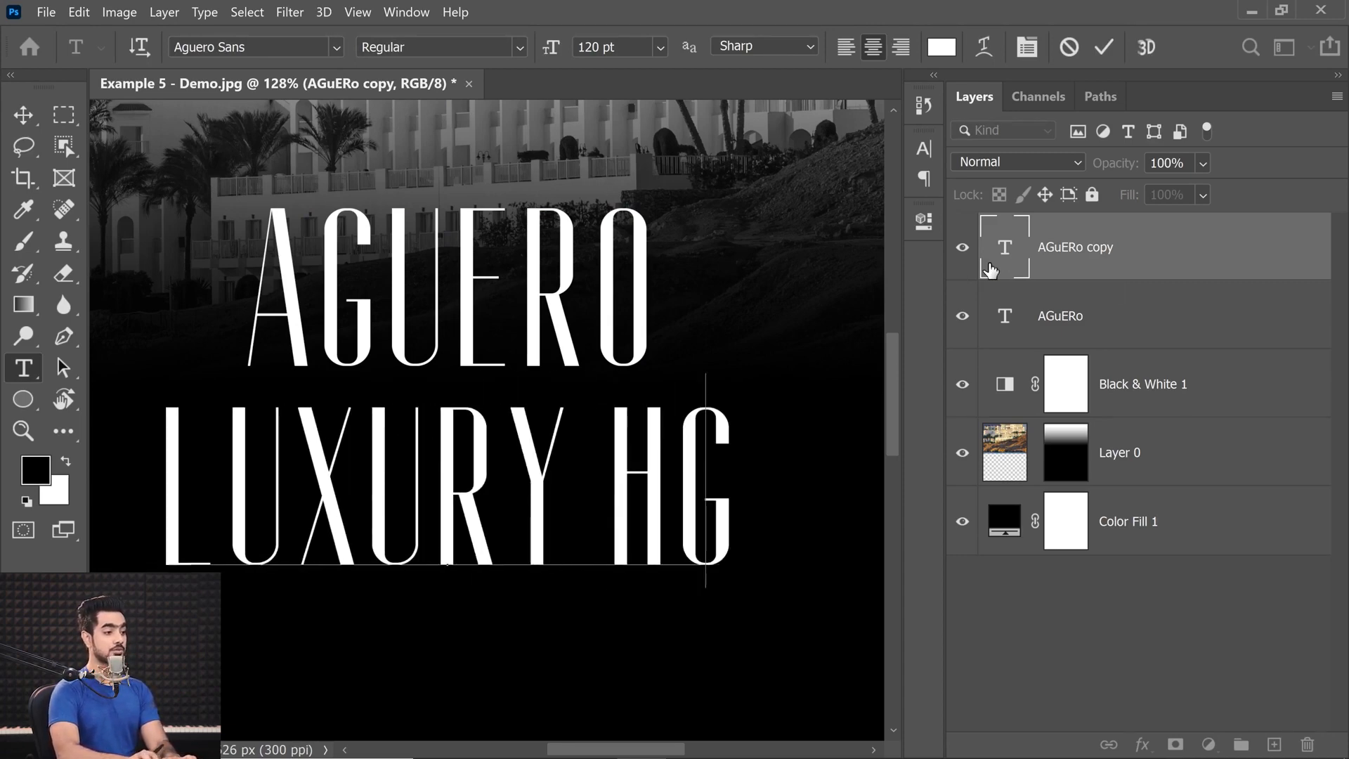
{"action": "key", "text": "BackSpace"}
{"action": "type", "text": "OTEL SU"}
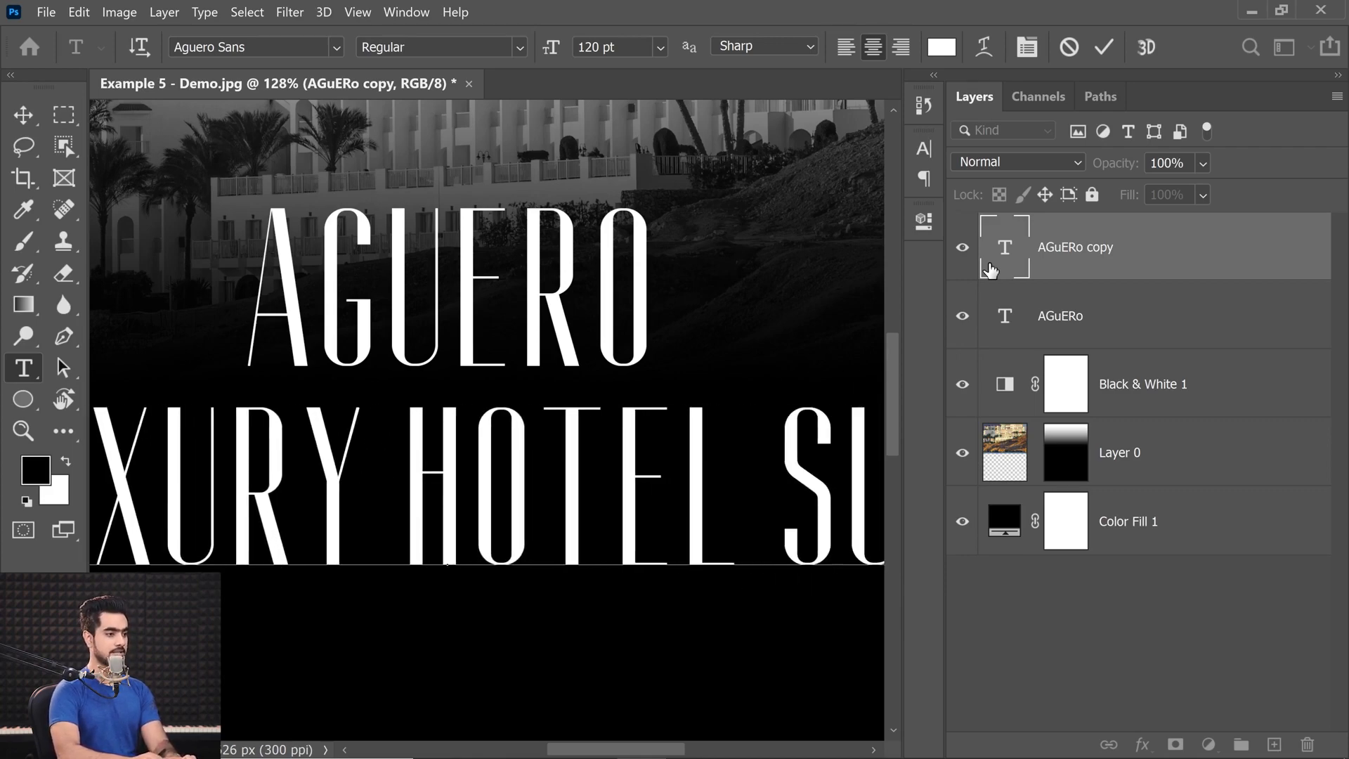
{"action": "type", "text": "ITES"}
Set the LUXURY HOTEL SUITES text to the Bebas Neue Book font and commit it.
{"action": "key", "text": "ctrl+a"}
{"action": "left_click", "coordinate": [237, 47]}
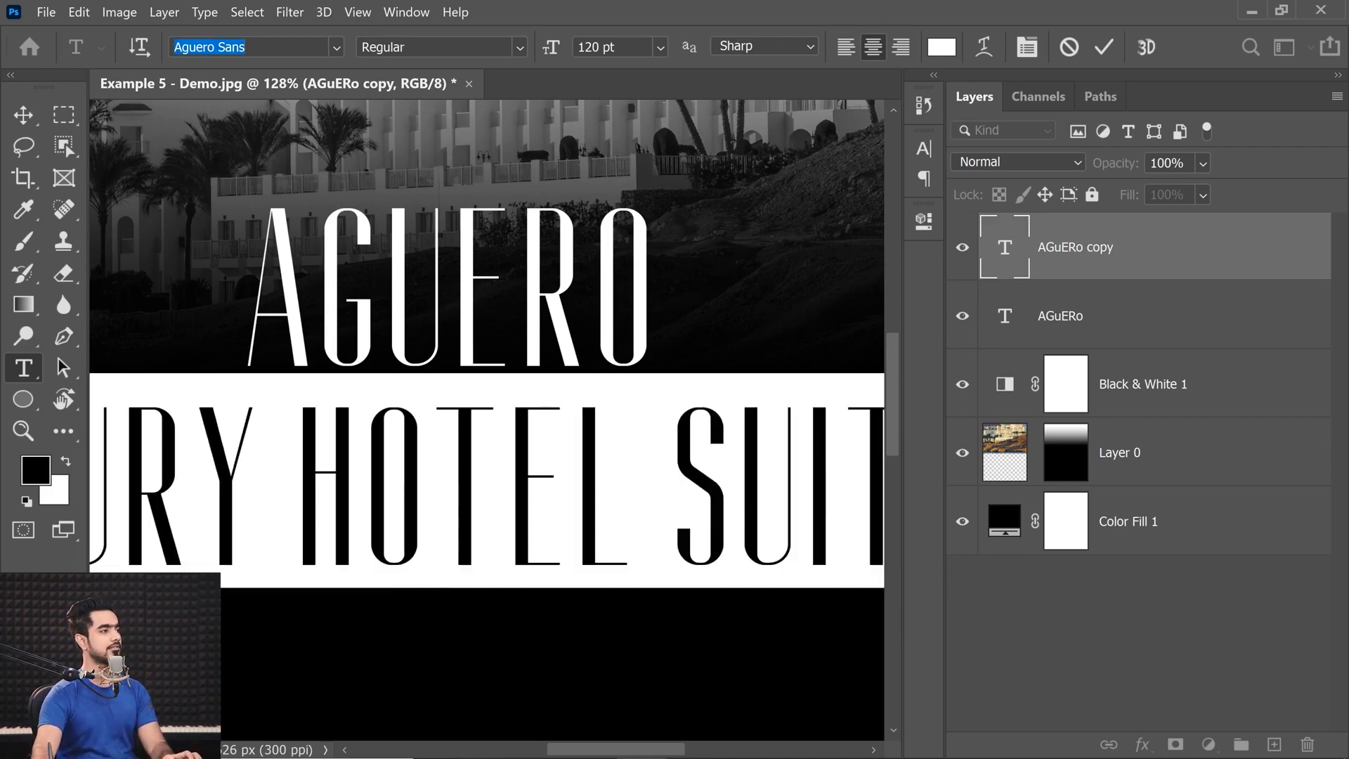
{"action": "type", "text": "beb"}
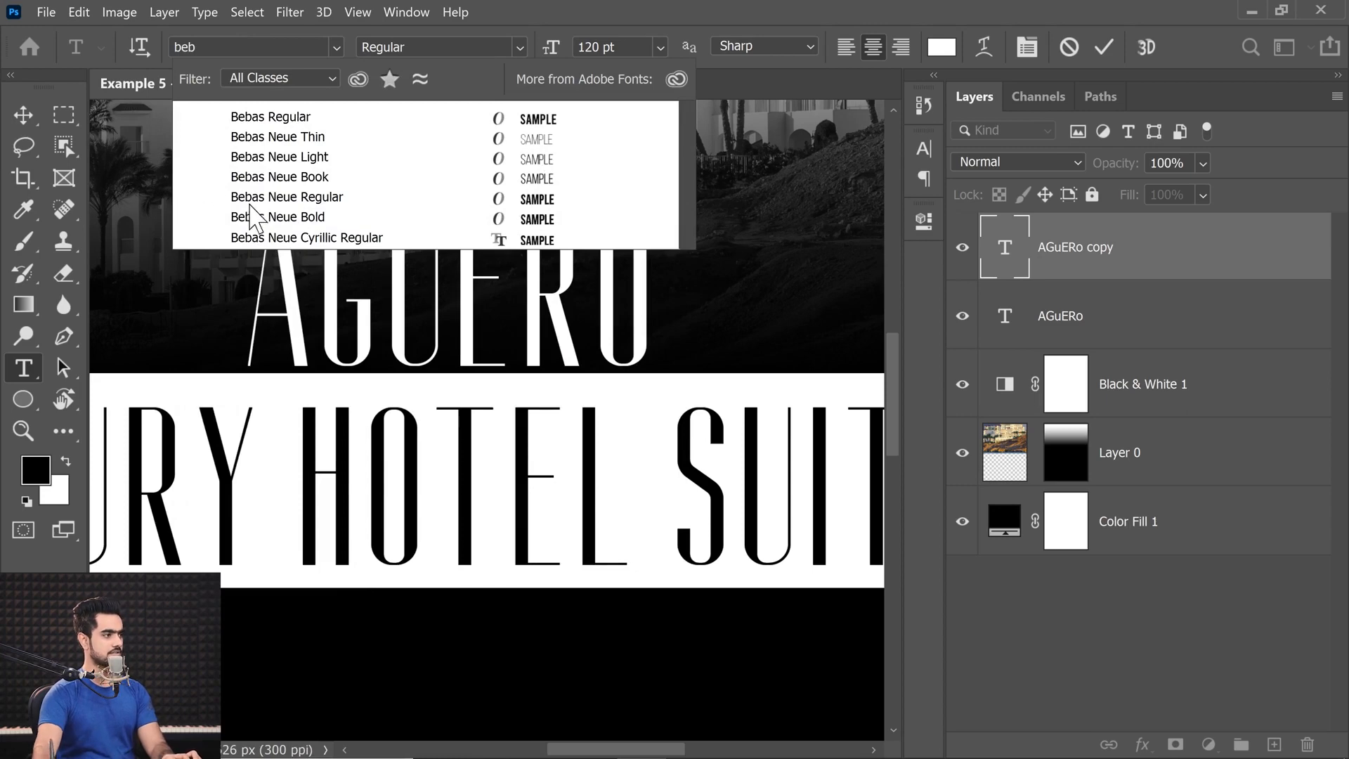
{"action": "left_click", "coordinate": [267, 179]}
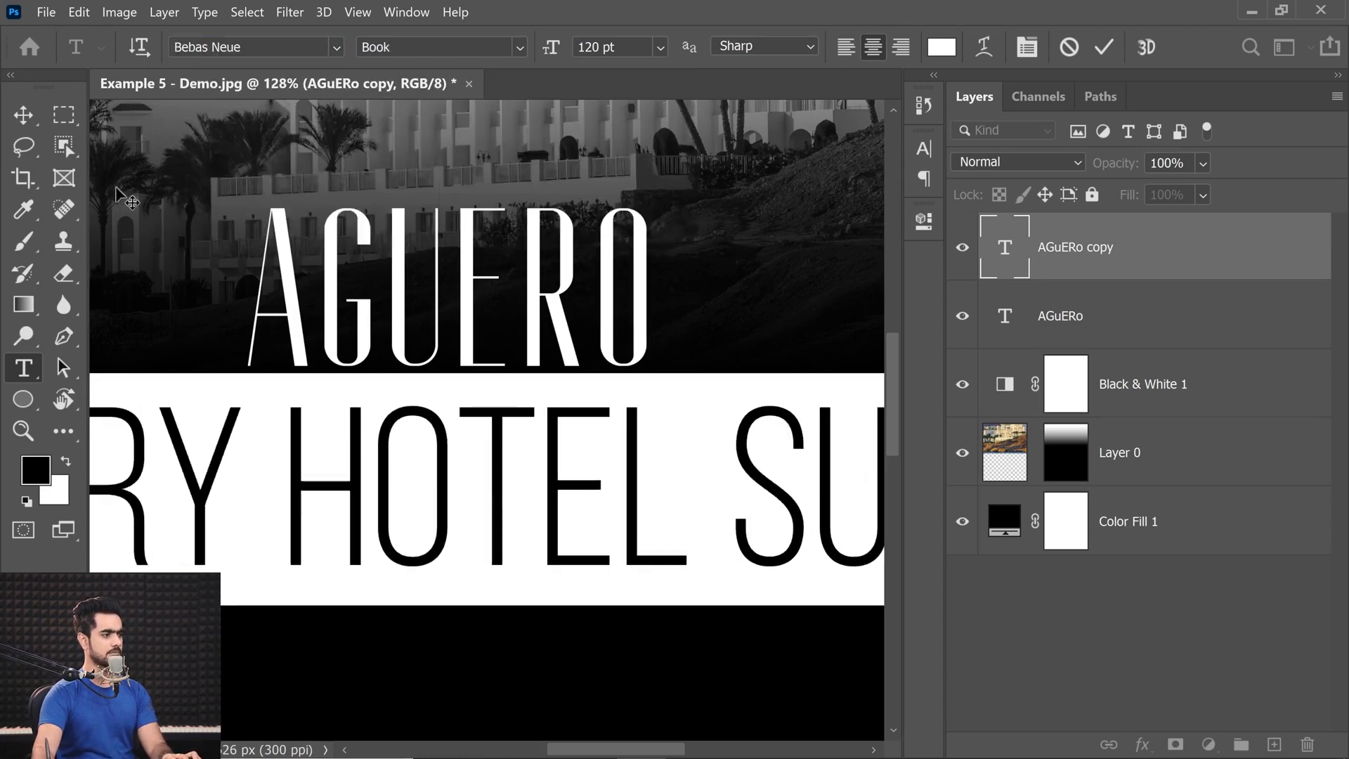
{"action": "left_click", "coordinate": [23, 116]}
{"action": "key", "text": "ctrl+0"}
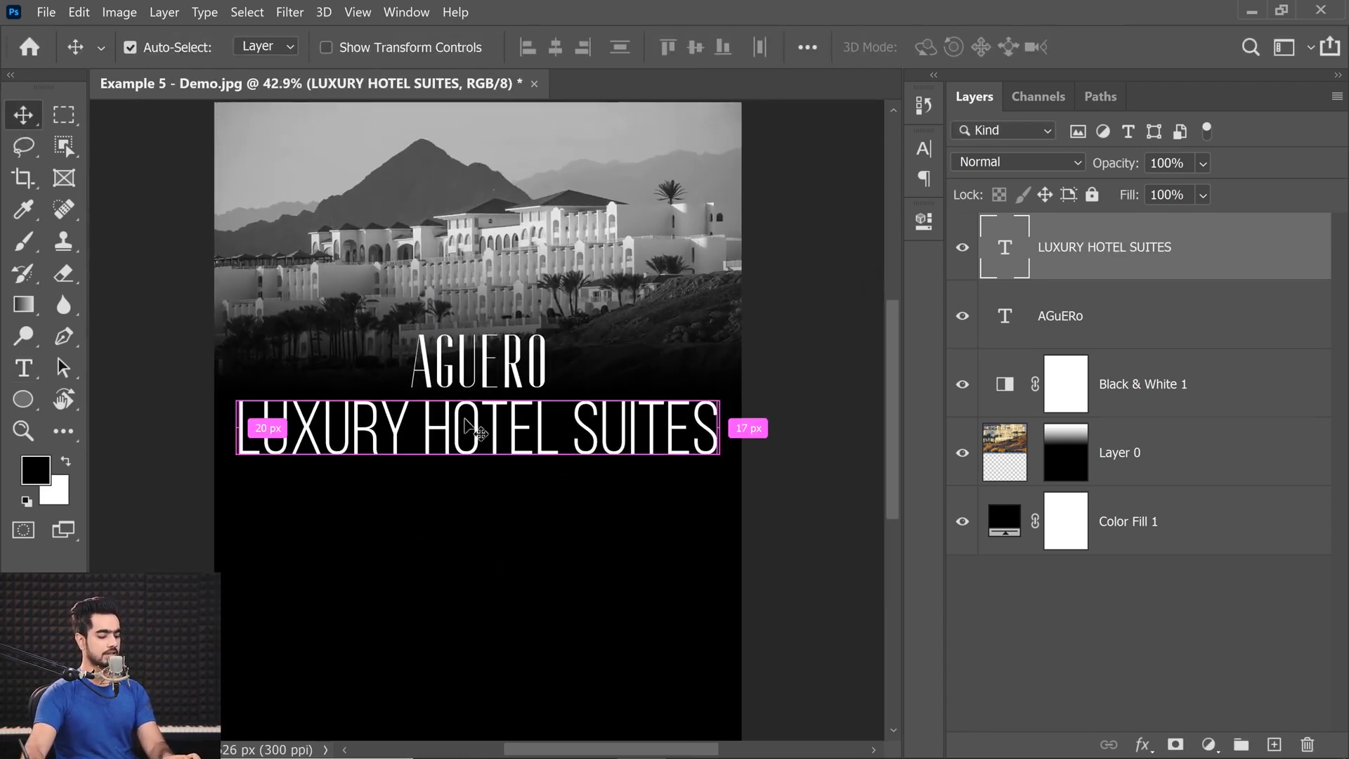
Scale the LUXURY HOTEL SUITES line down to a small subtitle narrower than the title and position it just beneath AGUERO.
{"action": "key", "text": "ctrl+t"}
{"action": "left_click_drag", "start_coordinate": [716, 465], "coordinate": [494, 300]}
{"action": "key", "text": "Return"}
{"action": "key", "text": "ctrl+t"}
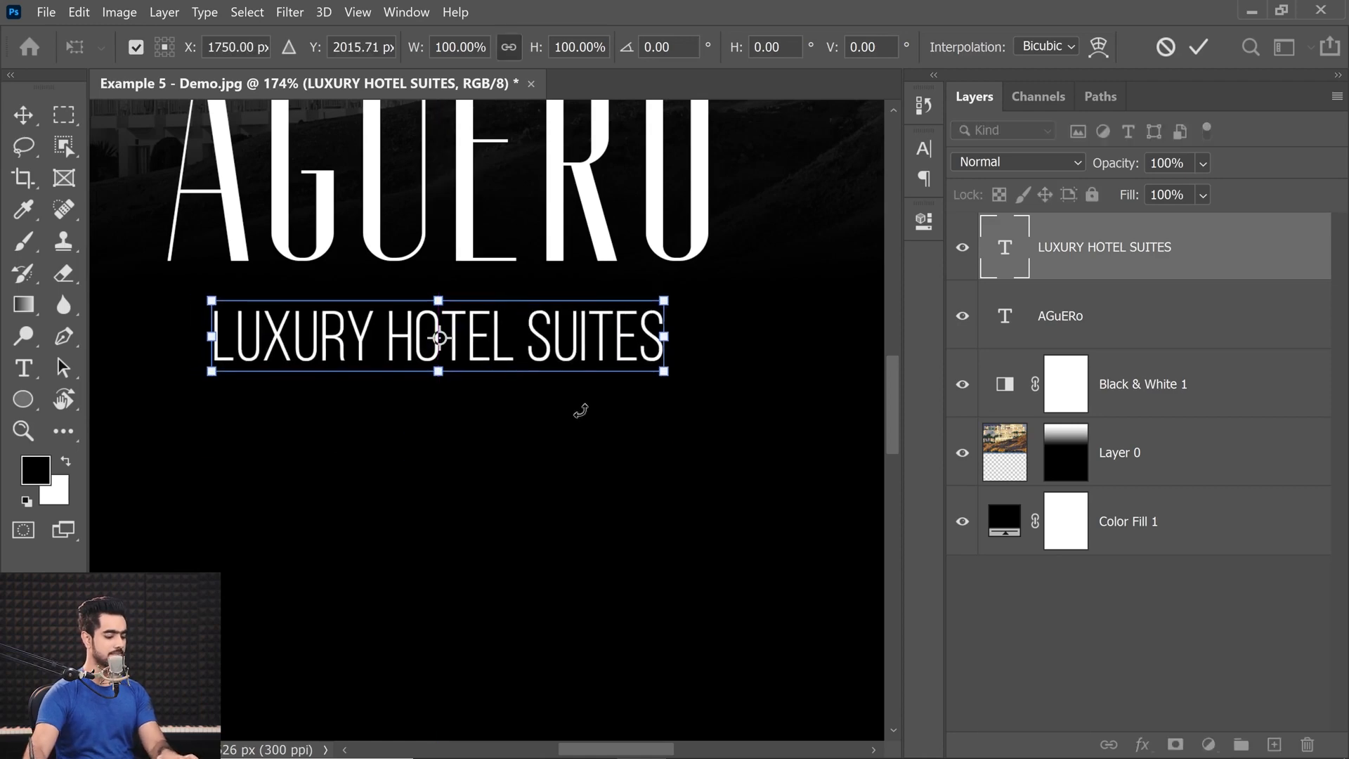
{"action": "left_click_drag", "start_coordinate": [646, 378], "coordinate": [608, 363]}
{"action": "left_click_drag", "start_coordinate": [503, 342], "coordinate": [499, 323]}
{"action": "left_click_drag", "start_coordinate": [621, 346], "coordinate": [606, 344]}
{"action": "key", "text": "Return"}
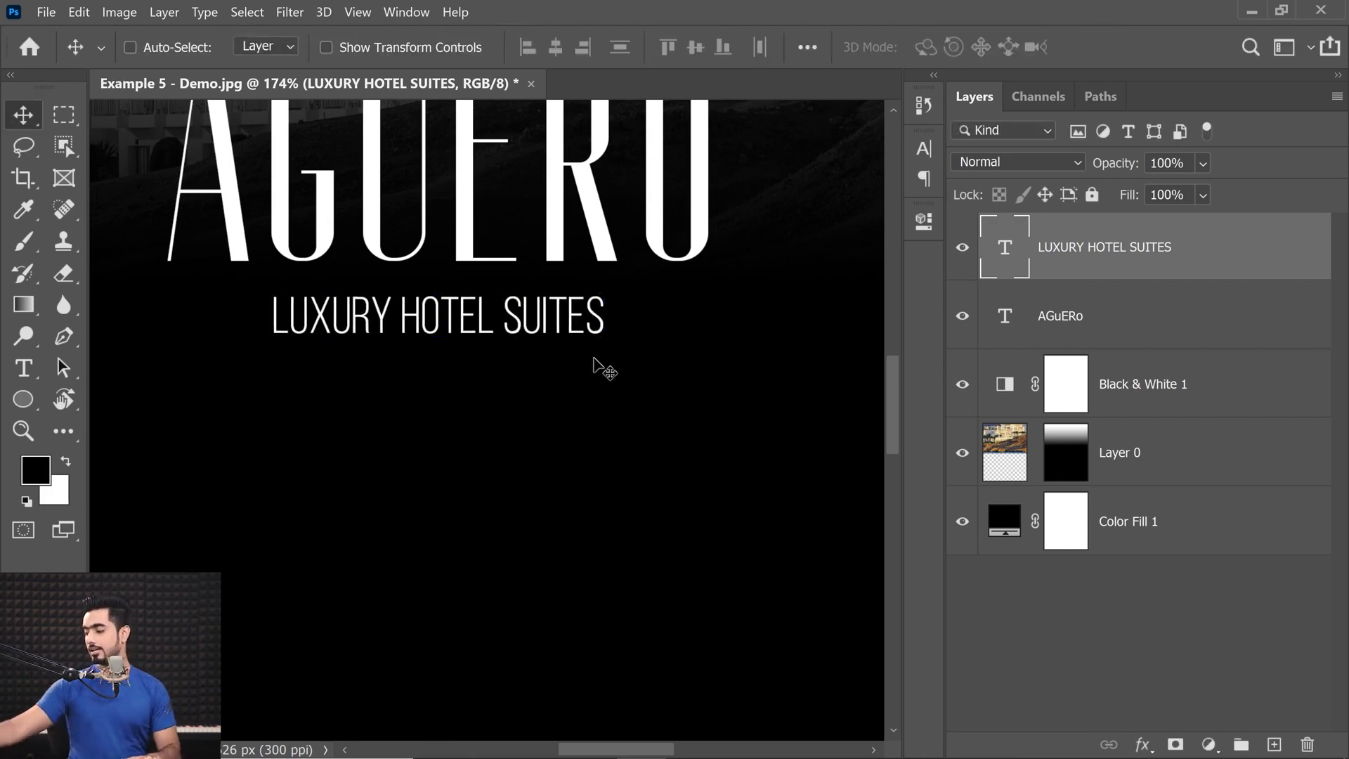
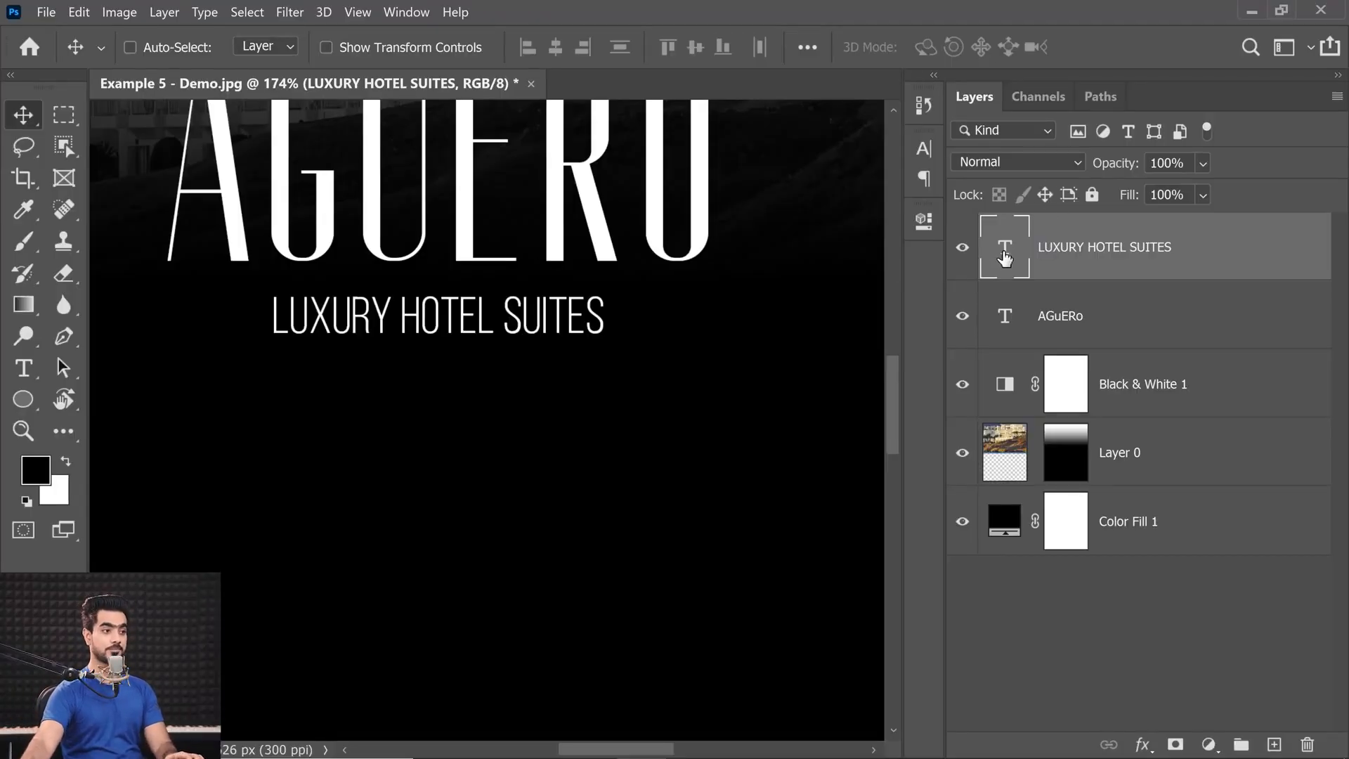
Widen the tracking of the LUXURY HOTEL SUITES text to 80.
{"action": "double_click", "coordinate": [1004, 260]}
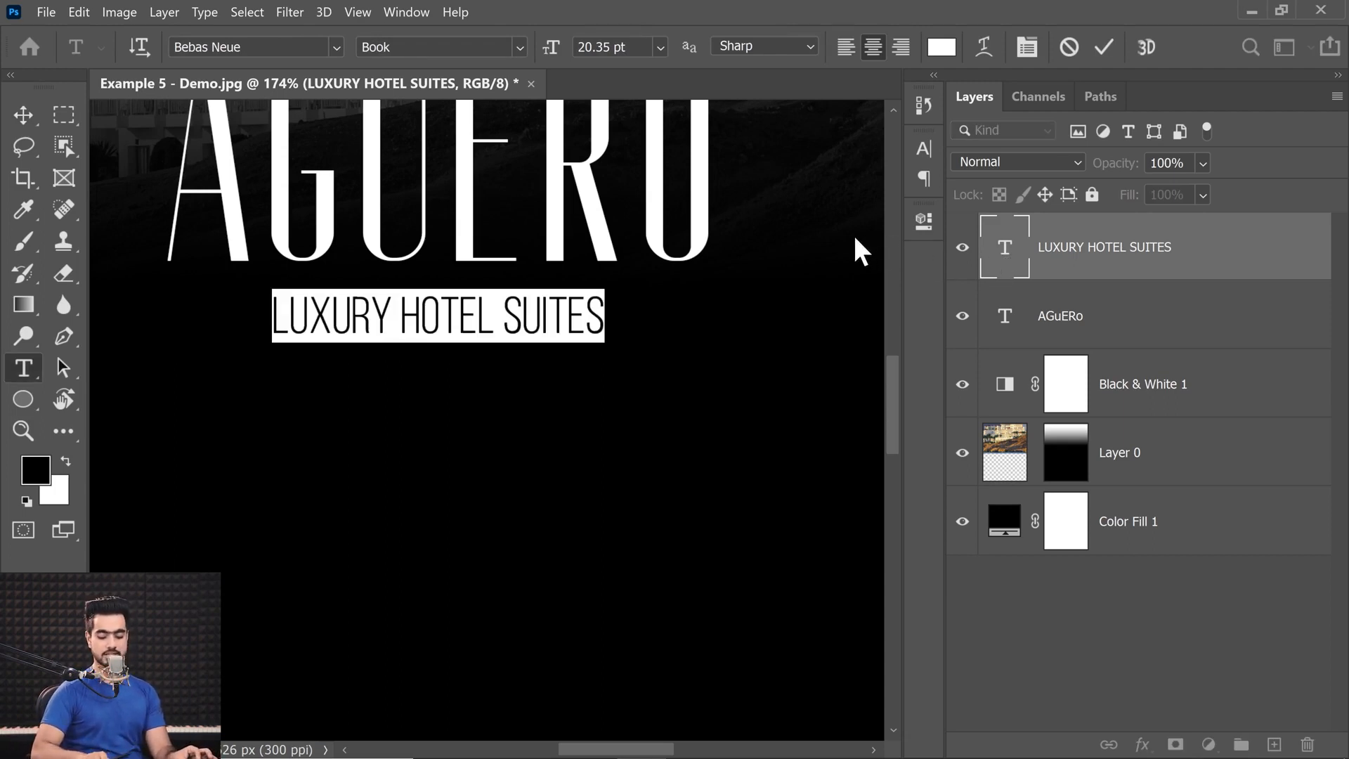
{"action": "key", "text": "alt+Right"}
{"action": "key", "text": "alt+Right"}
{"action": "key", "text": "alt+Right"}
{"action": "key", "text": "alt+Right"}
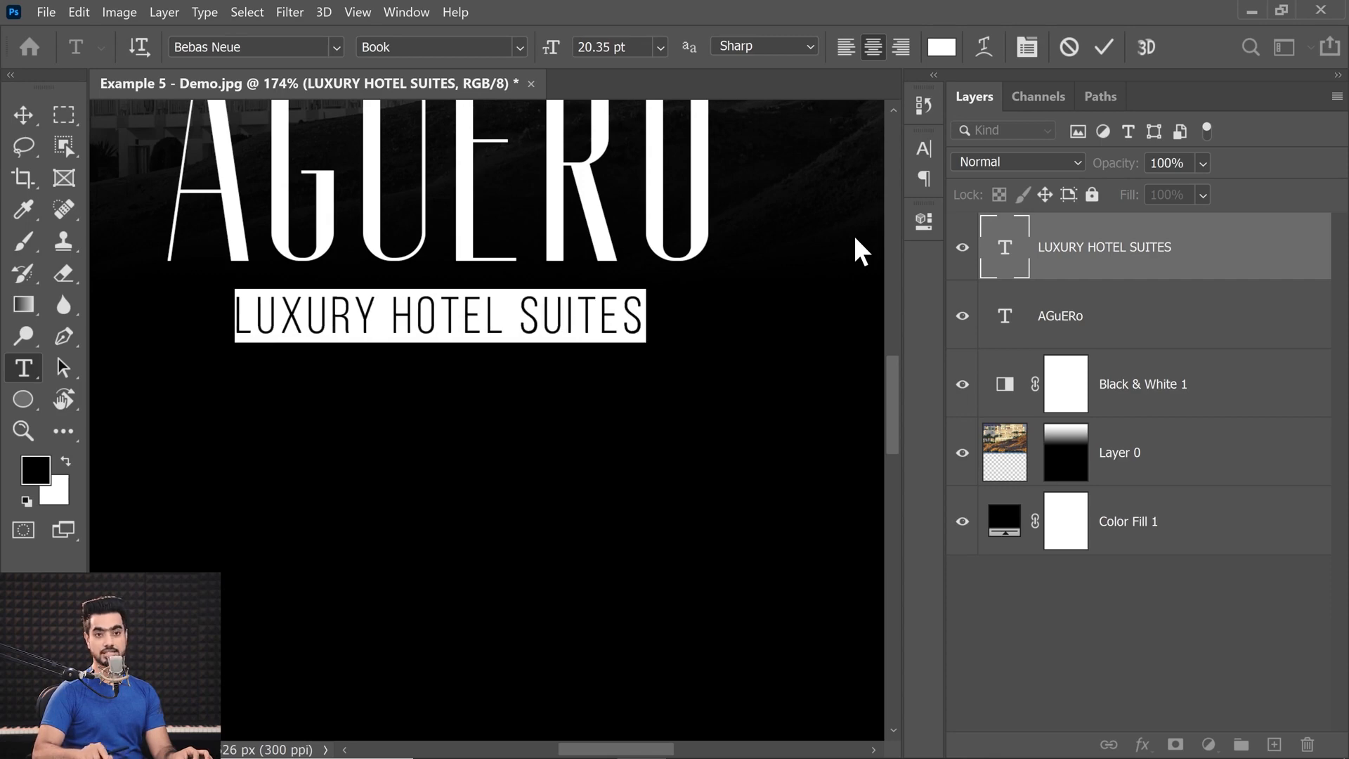
Set the tracking of the LUXURY HOTEL SUITES text to 400 in the character settings.
{"action": "left_click", "coordinate": [1025, 47]}
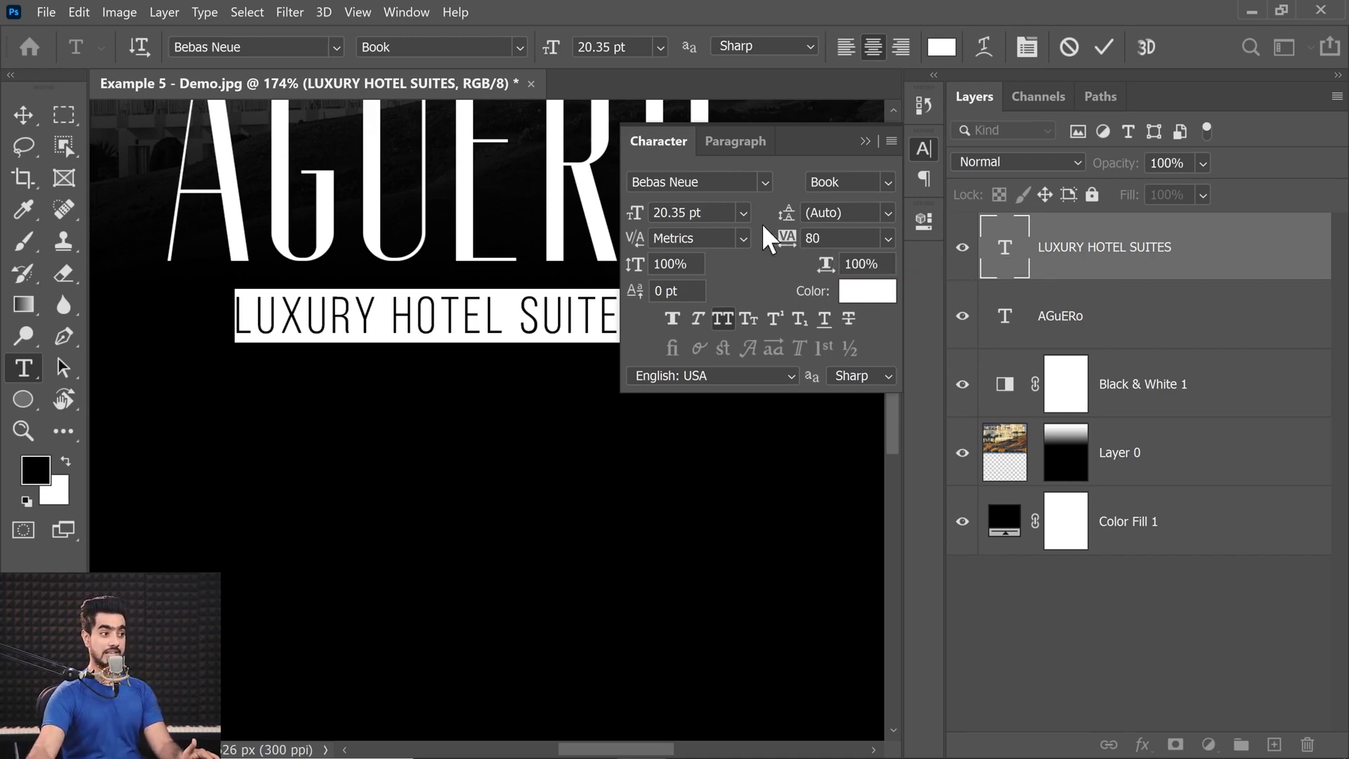
{"action": "left_click_drag", "start_coordinate": [787, 238], "coordinate": [815, 238]}
{"action": "type", "text": "4"}
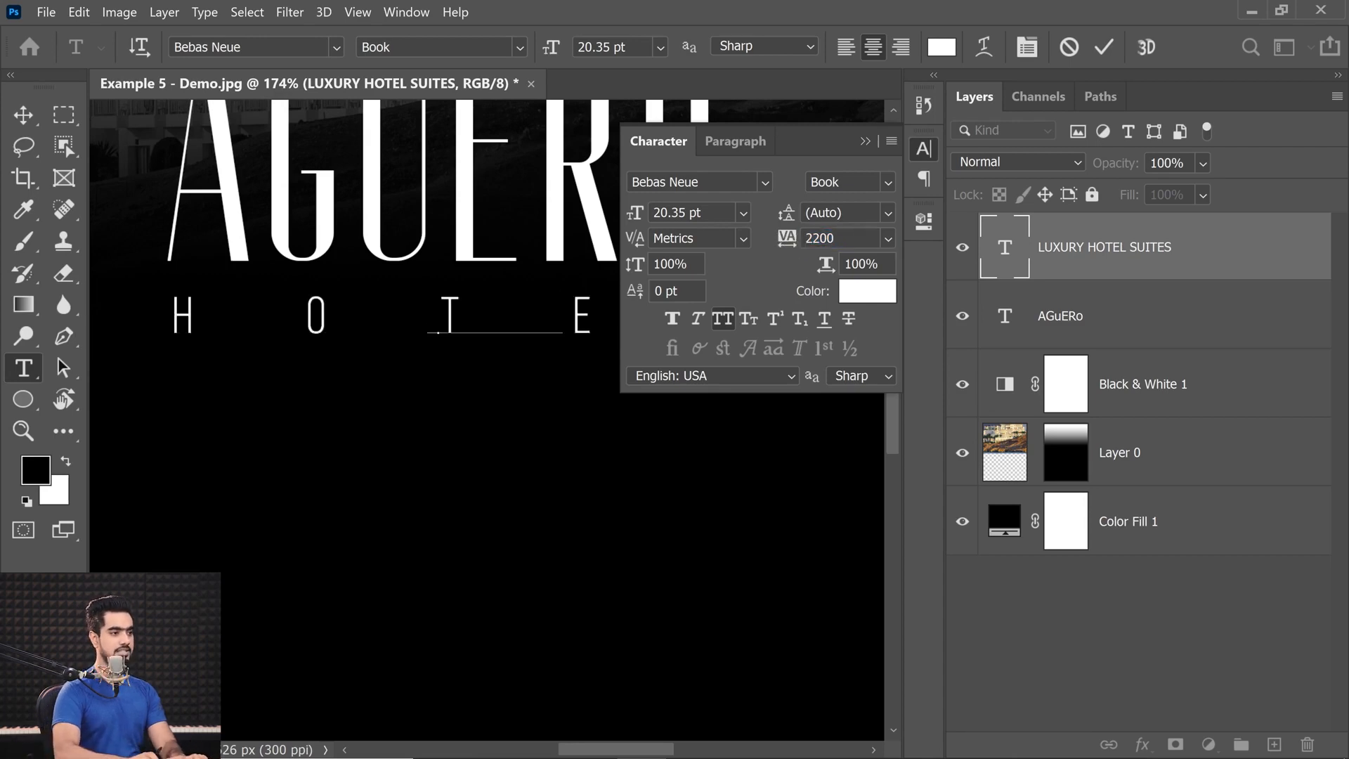
{"action": "key", "text": "ctrl+z"}
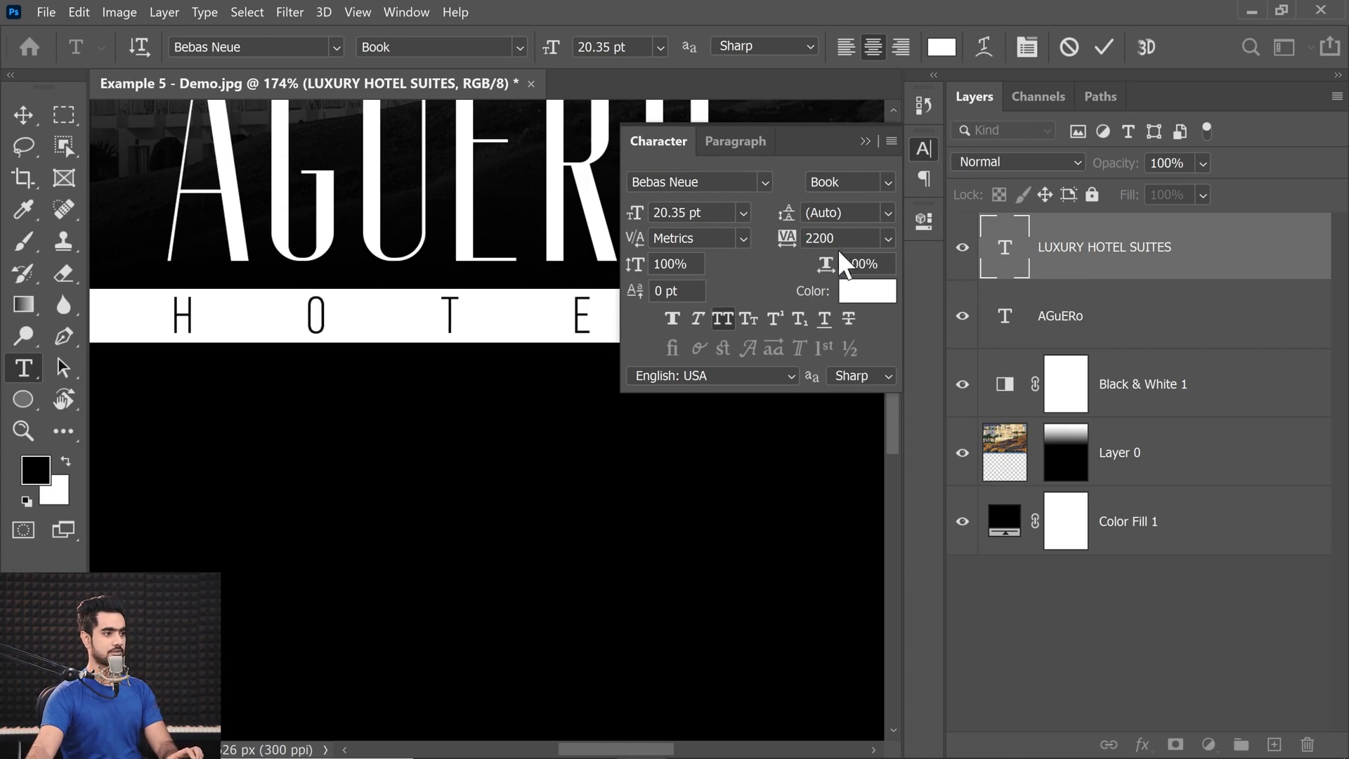
{"action": "type", "text": "400"}
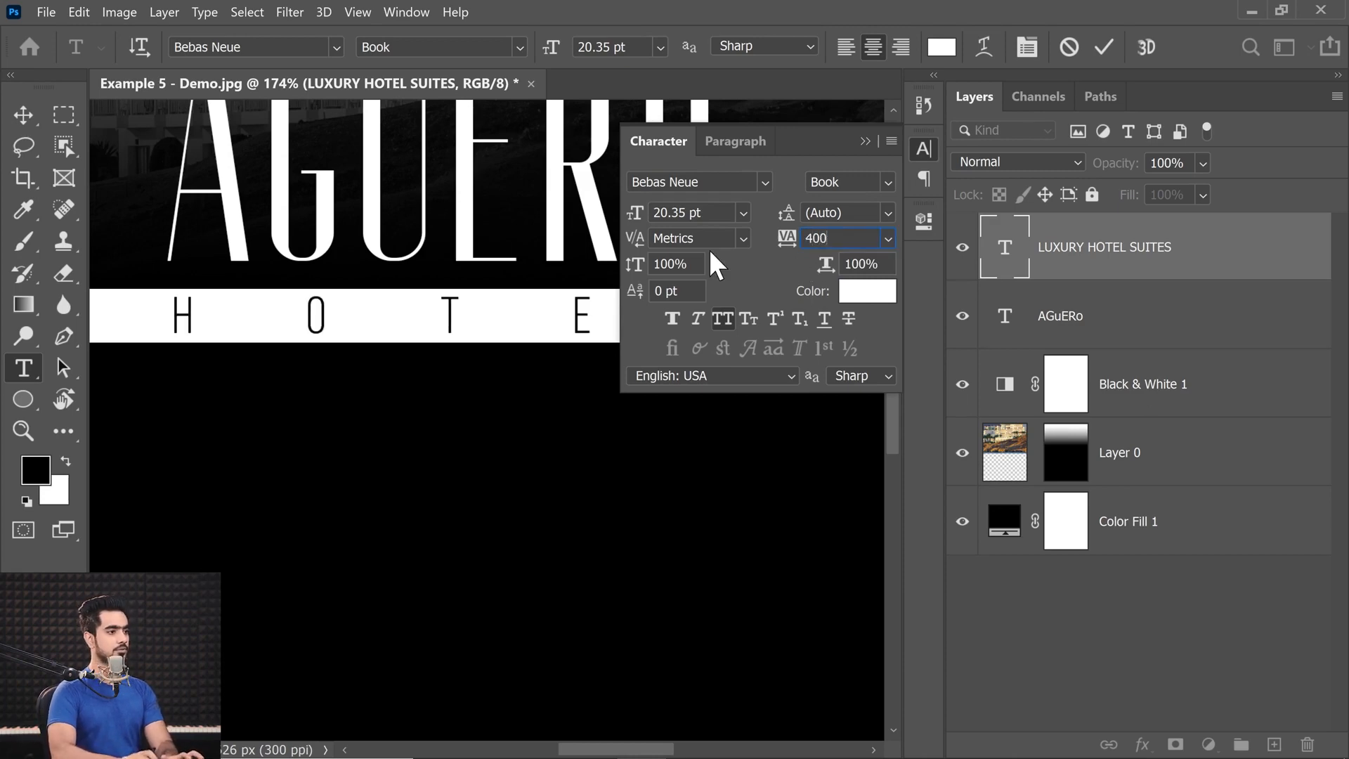
{"action": "key", "text": "Return"}
{"action": "left_click", "coordinate": [866, 142]}
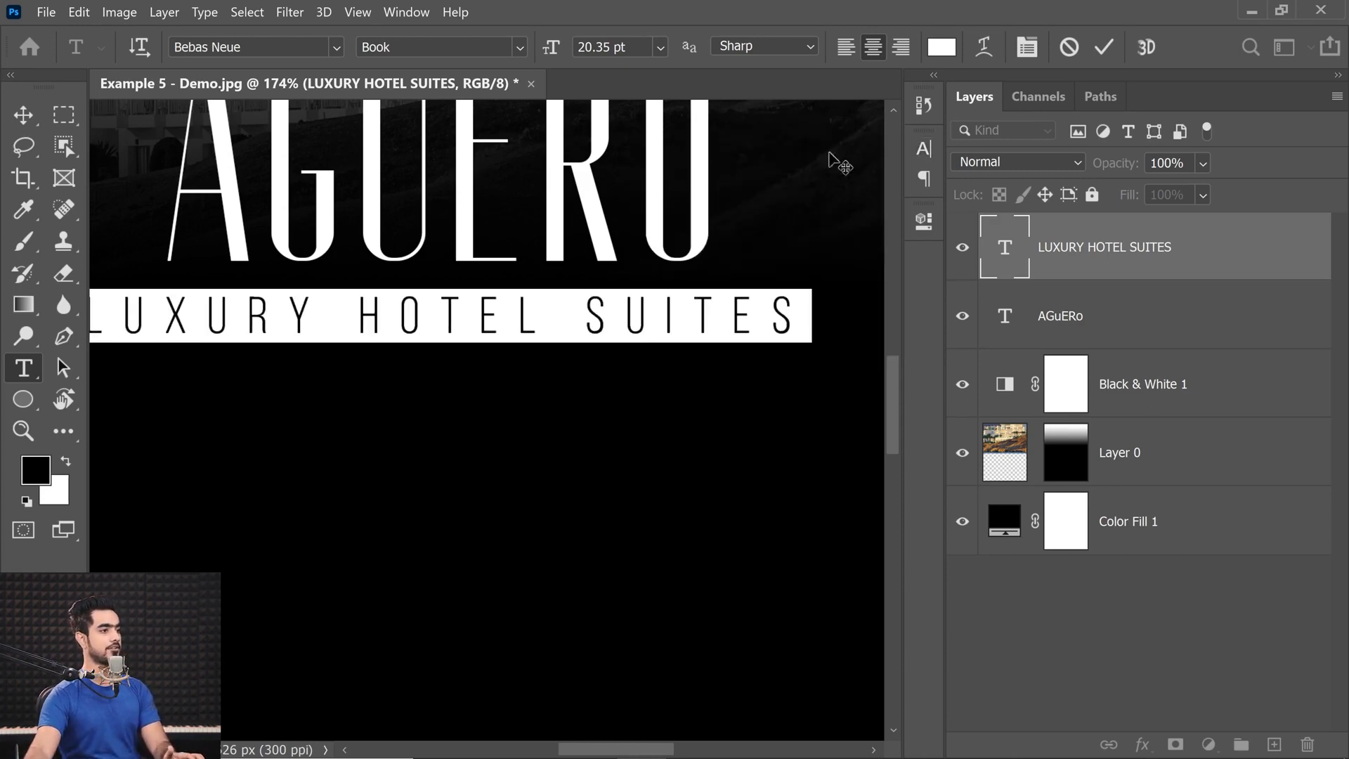
Scale the widely spaced LUXURY HOTEL SUITES line down slightly and reposition it beneath the AGUERO title.
{"action": "left_click", "coordinate": [24, 115]}
{"action": "left_click_drag", "start_coordinate": [497, 406], "coordinate": [470, 398]}
{"action": "key", "text": "ctrl+t"}
{"action": "left_click_drag", "start_coordinate": [695, 385], "coordinate": [641, 382]}
{"action": "key", "text": "Return"}
{"action": "left_click_drag", "start_coordinate": [461, 356], "coordinate": [421, 422]}
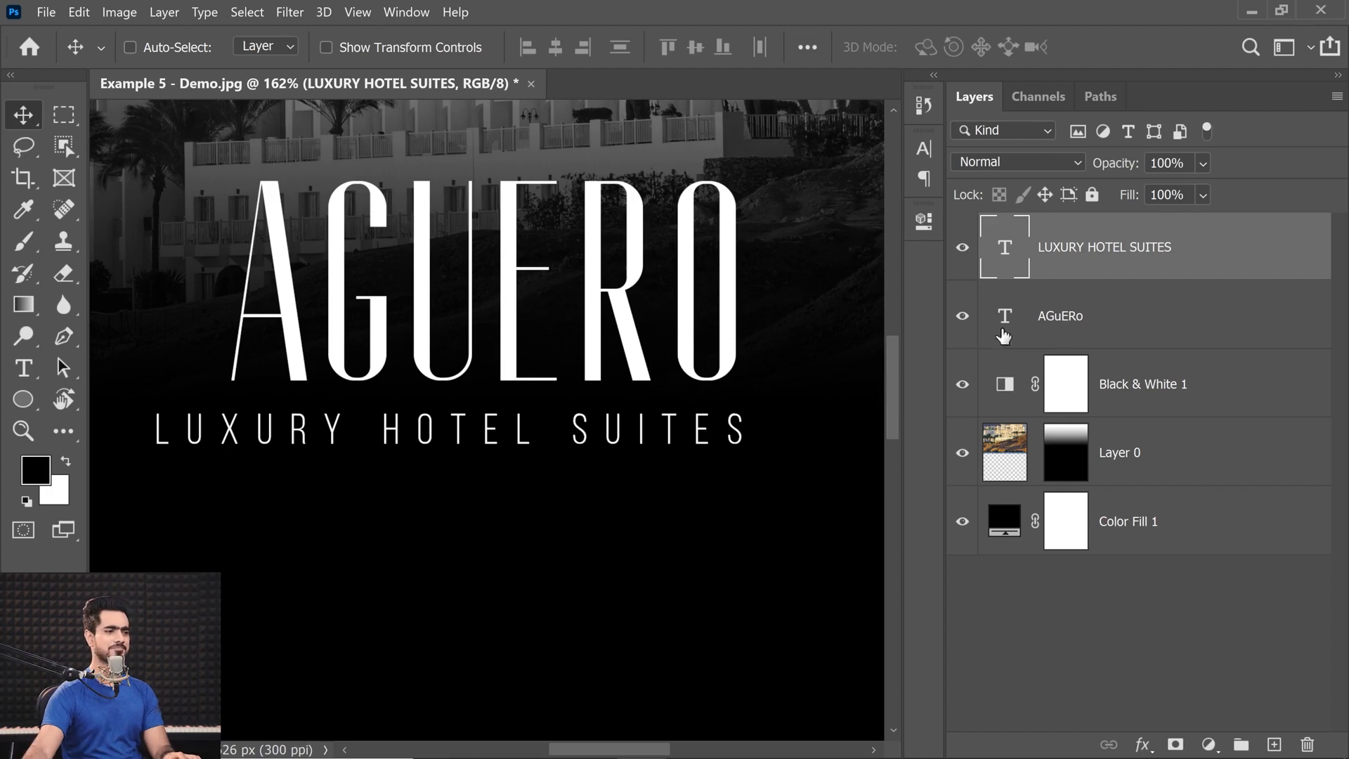
Show the rulers and place vertical guides at the outer edges of the A and the O in AGUERO.
{"action": "key", "text": "ctrl"}
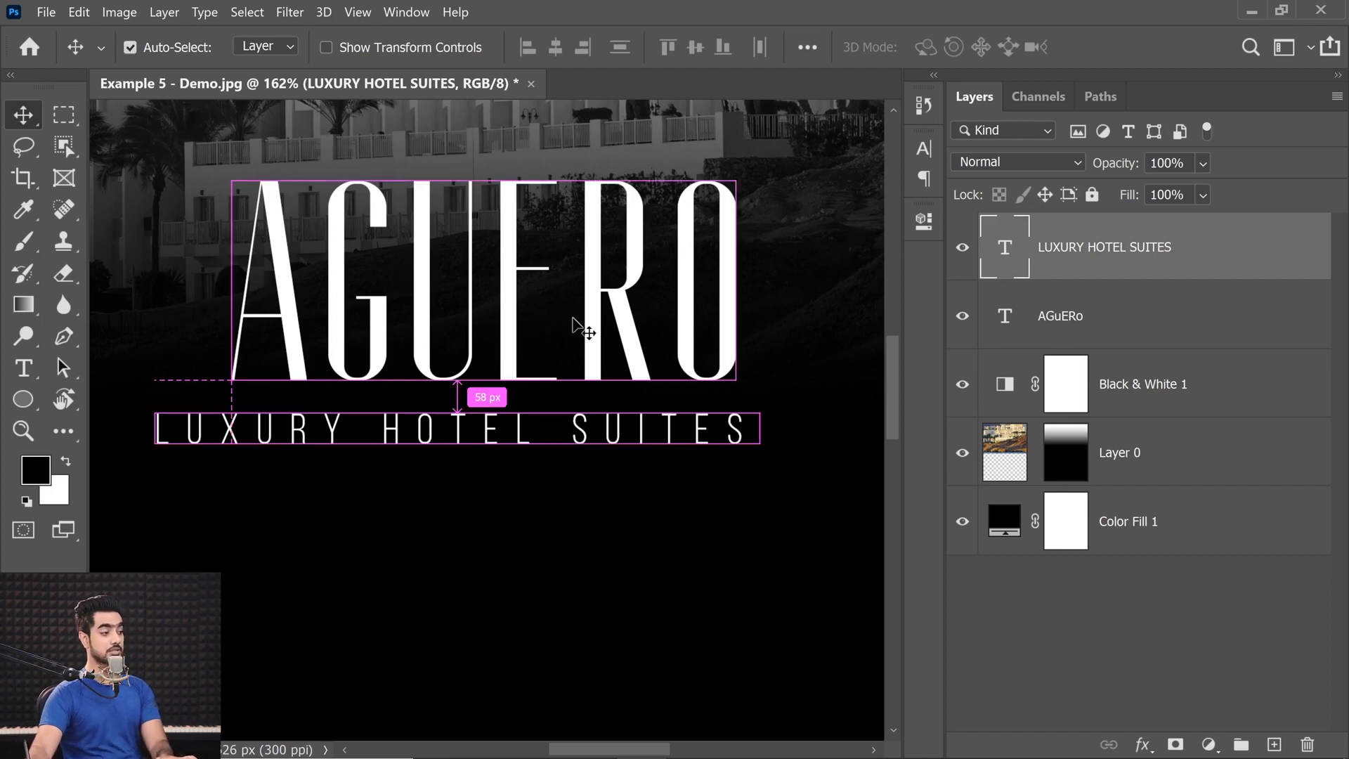
{"action": "key", "text": "ctrl+r"}
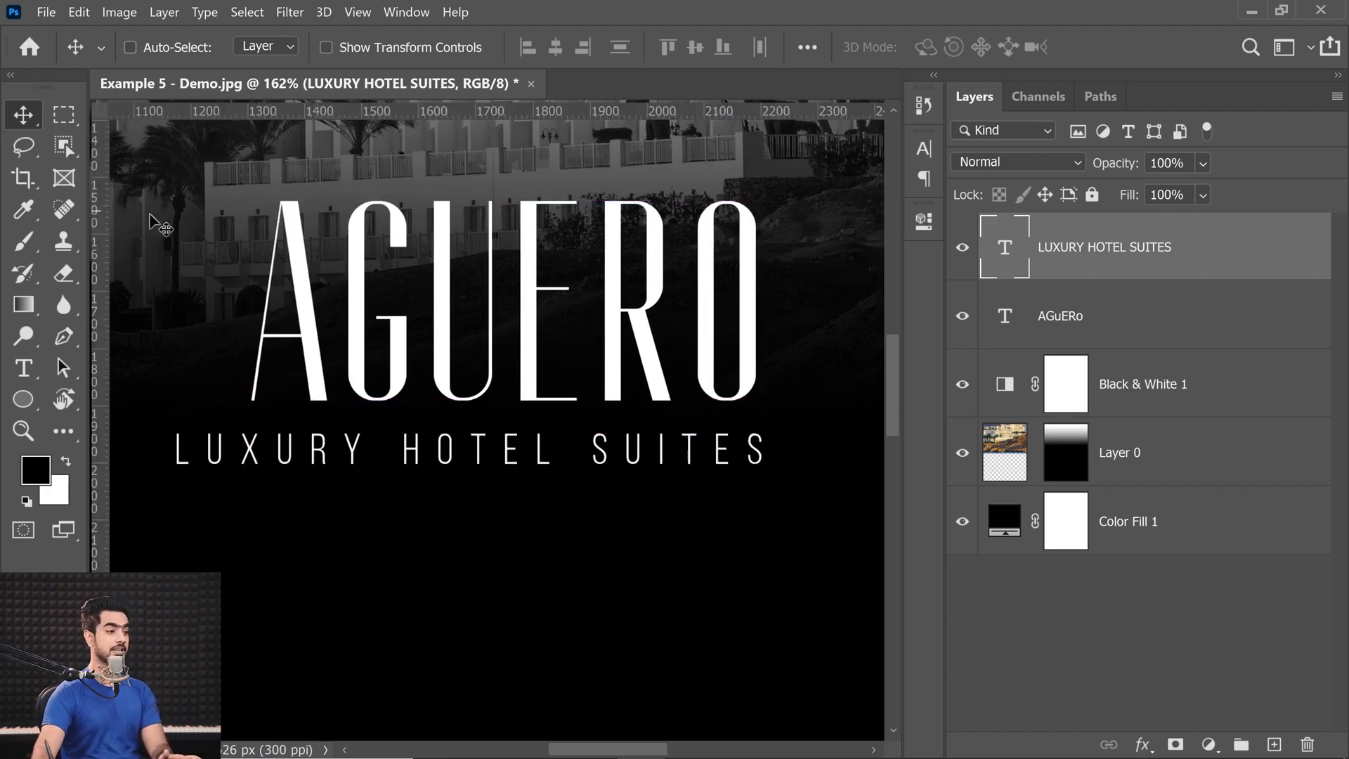
{"action": "left_click", "coordinate": [1079, 336]}
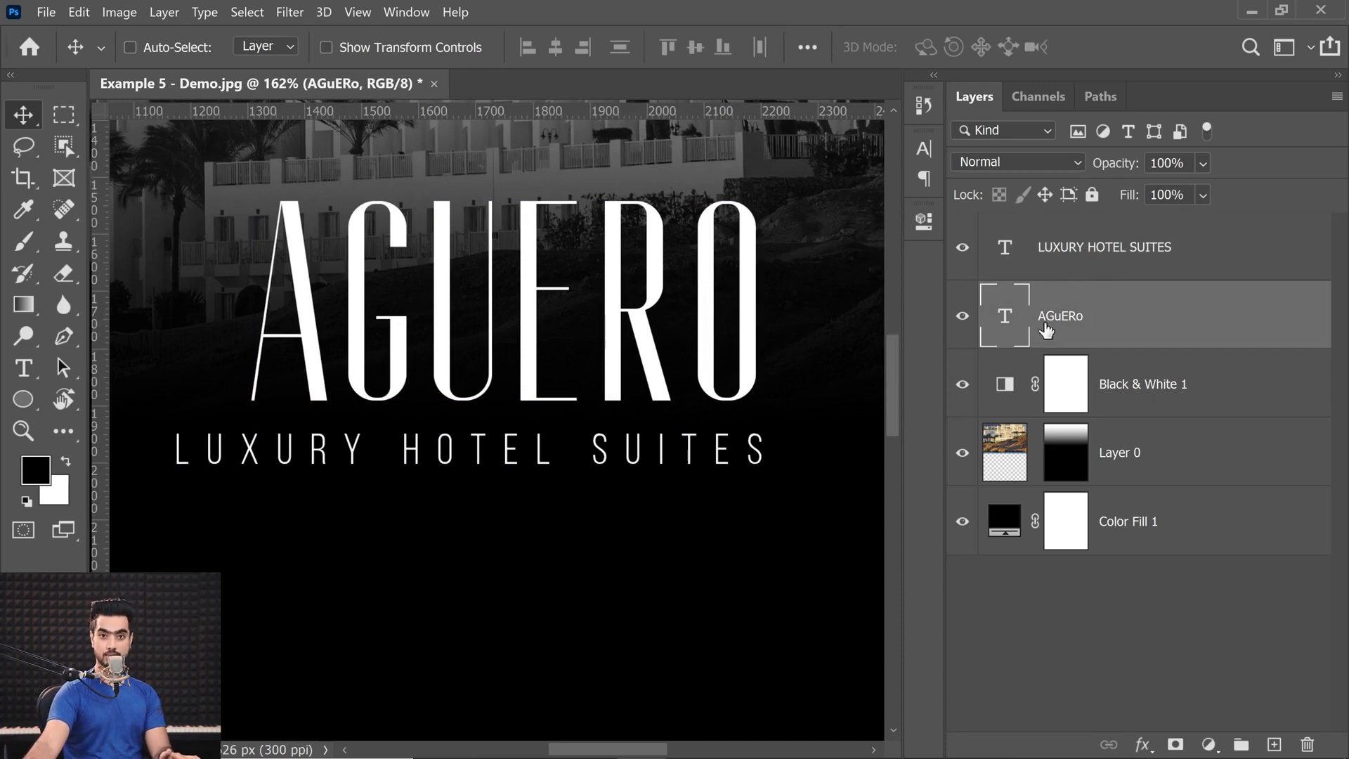
{"action": "left_click_drag", "start_coordinate": [102, 352], "coordinate": [252, 355]}
{"action": "left_click_drag", "start_coordinate": [100, 362], "coordinate": [756, 397]}
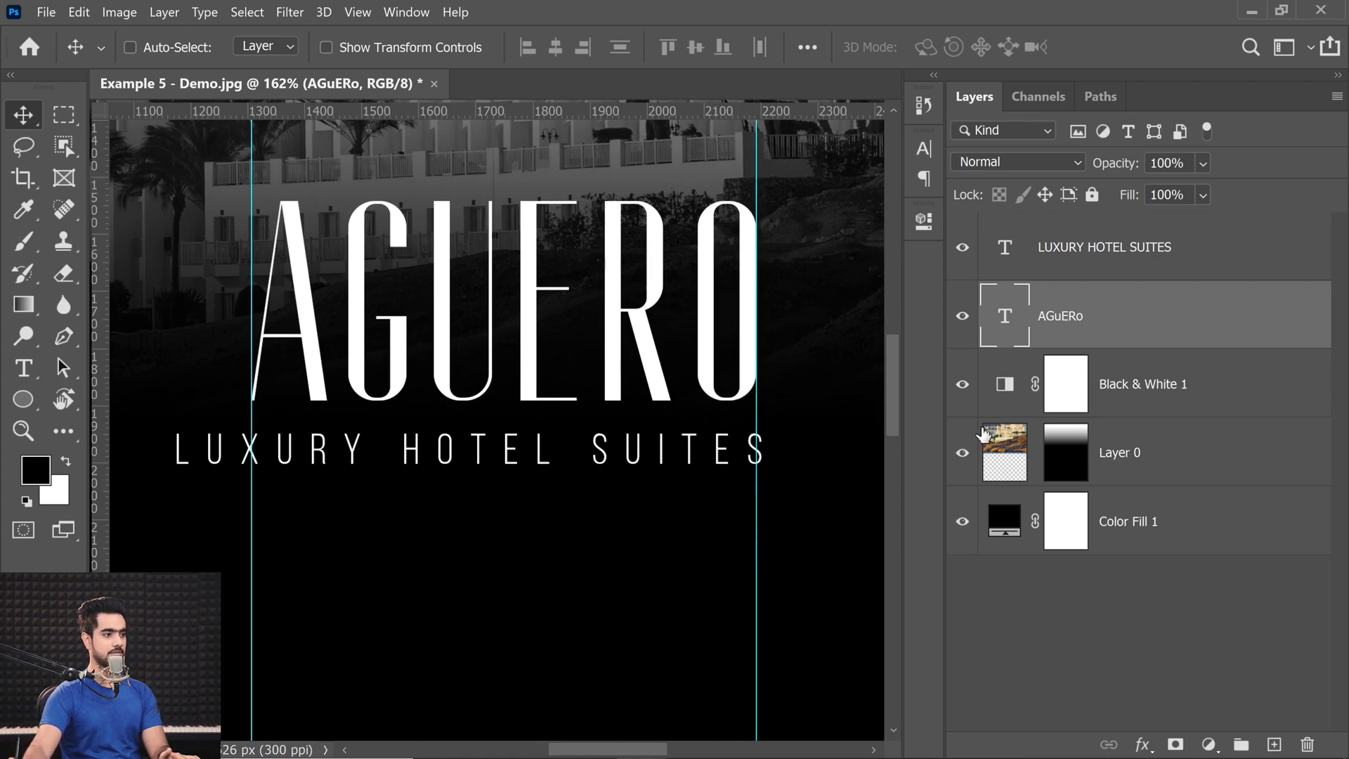
Move and scale the LUXURY HOTEL SUITES line to span the width between the two guides, and hide the guides.
{"action": "left_click", "coordinate": [1094, 272]}
{"action": "key", "text": "ctrl+t"}
{"action": "left_click_drag", "start_coordinate": [357, 461], "coordinate": [434, 456]}
{"action": "mouse_move", "coordinate": [587, 438]}
{"action": "left_mouse_down"}
{"action": "mouse_move", "coordinate": [619, 446]}
{"action": "mouse_move", "coordinate": [546, 442]}
{"action": "mouse_move", "coordinate": [611, 448]}
{"action": "left_mouse_up"}
{"action": "left_click_drag", "start_coordinate": [704, 450], "coordinate": [701, 413]}
{"action": "left_click_drag", "start_coordinate": [792, 465], "coordinate": [719, 467]}
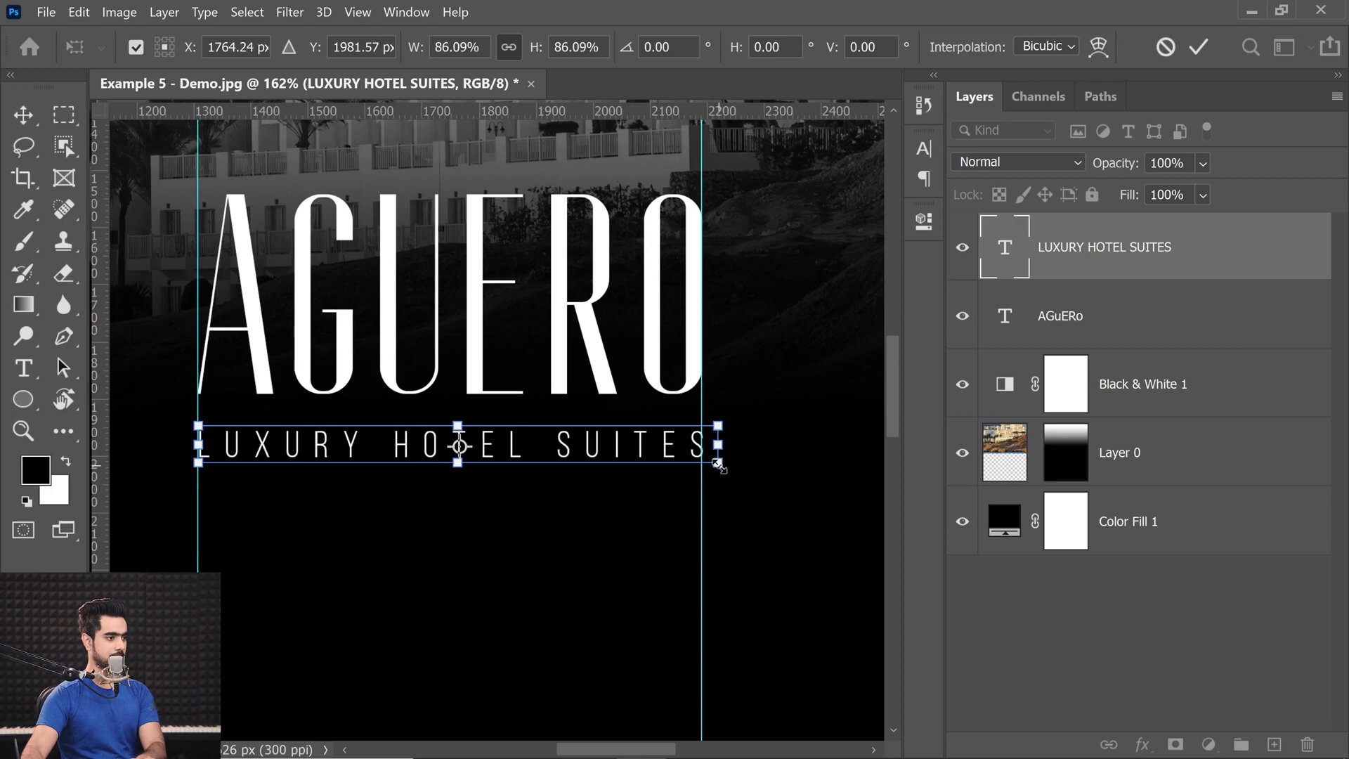
{"action": "key", "text": "Return"}
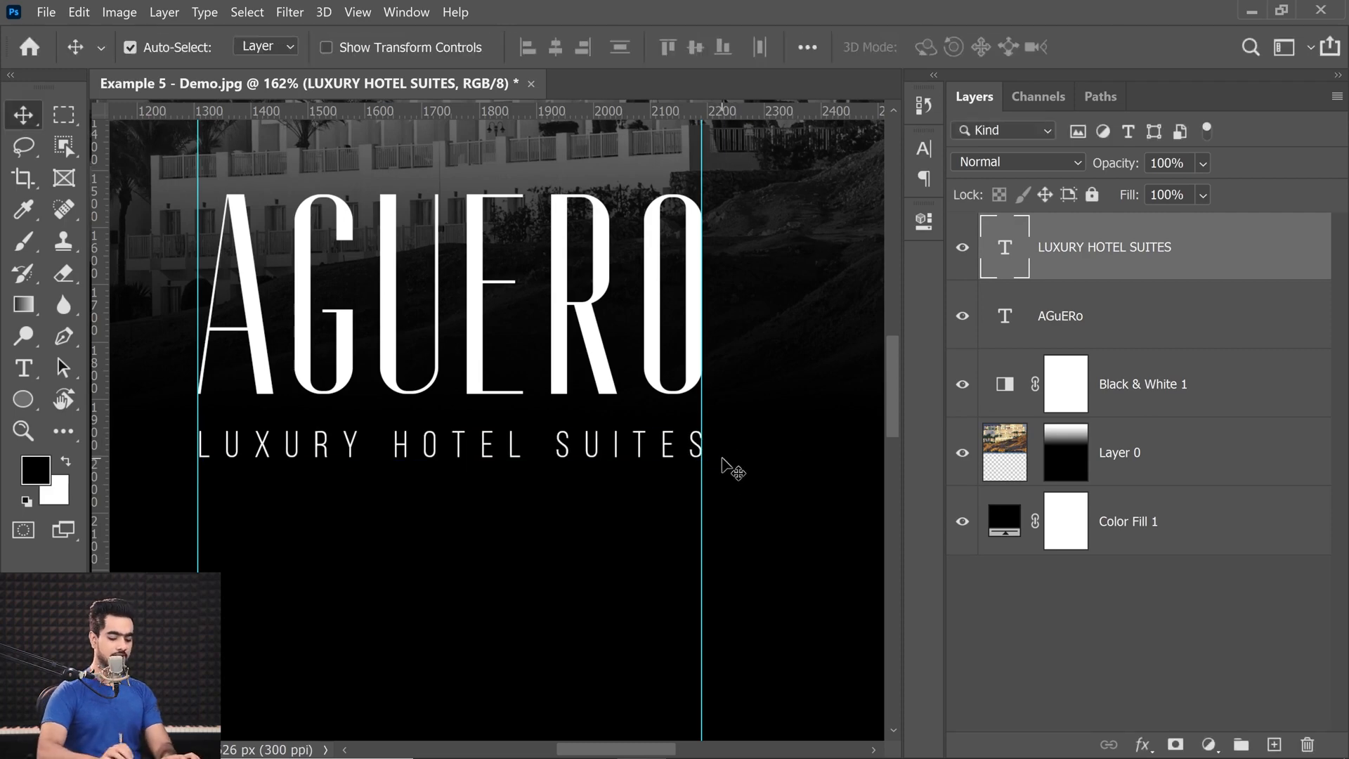
{"action": "key", "text": "ctrl"}
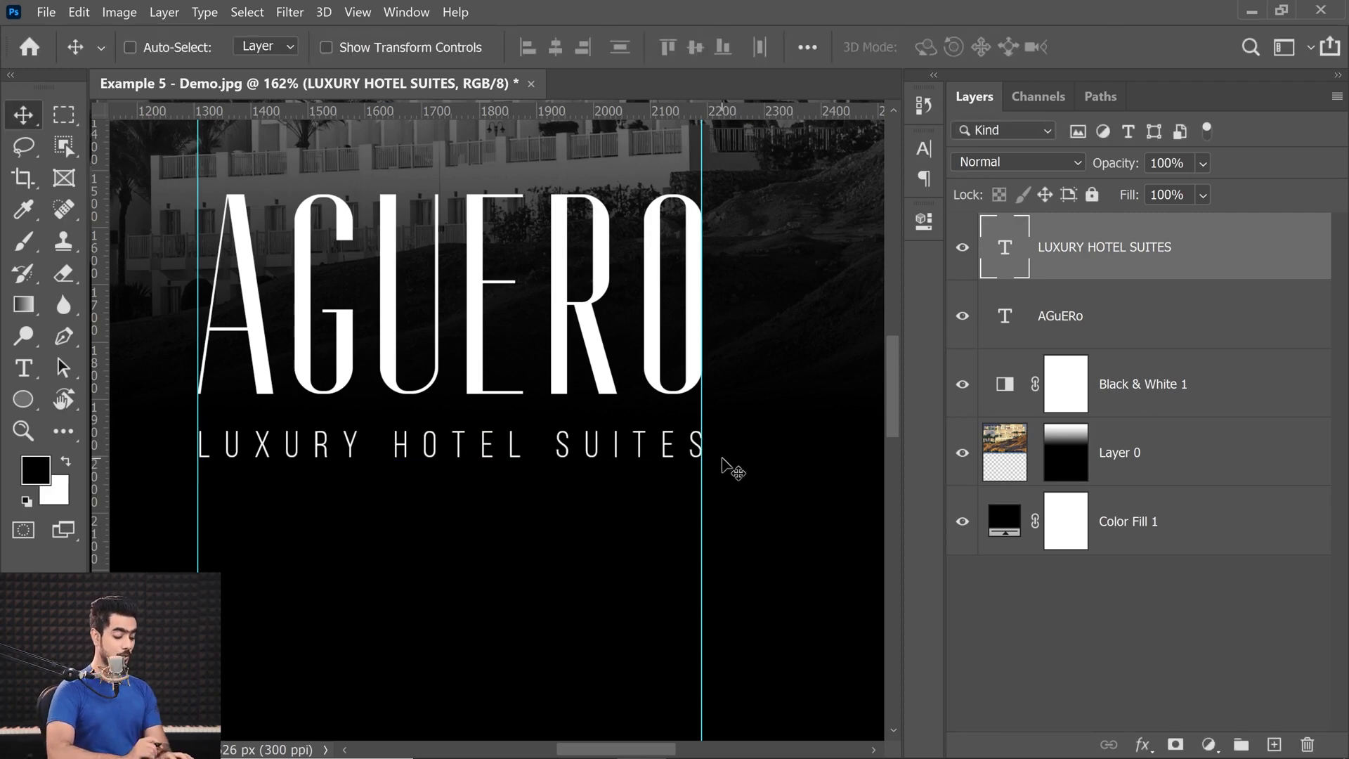
{"action": "key", "text": "ctrl+semicolon"}
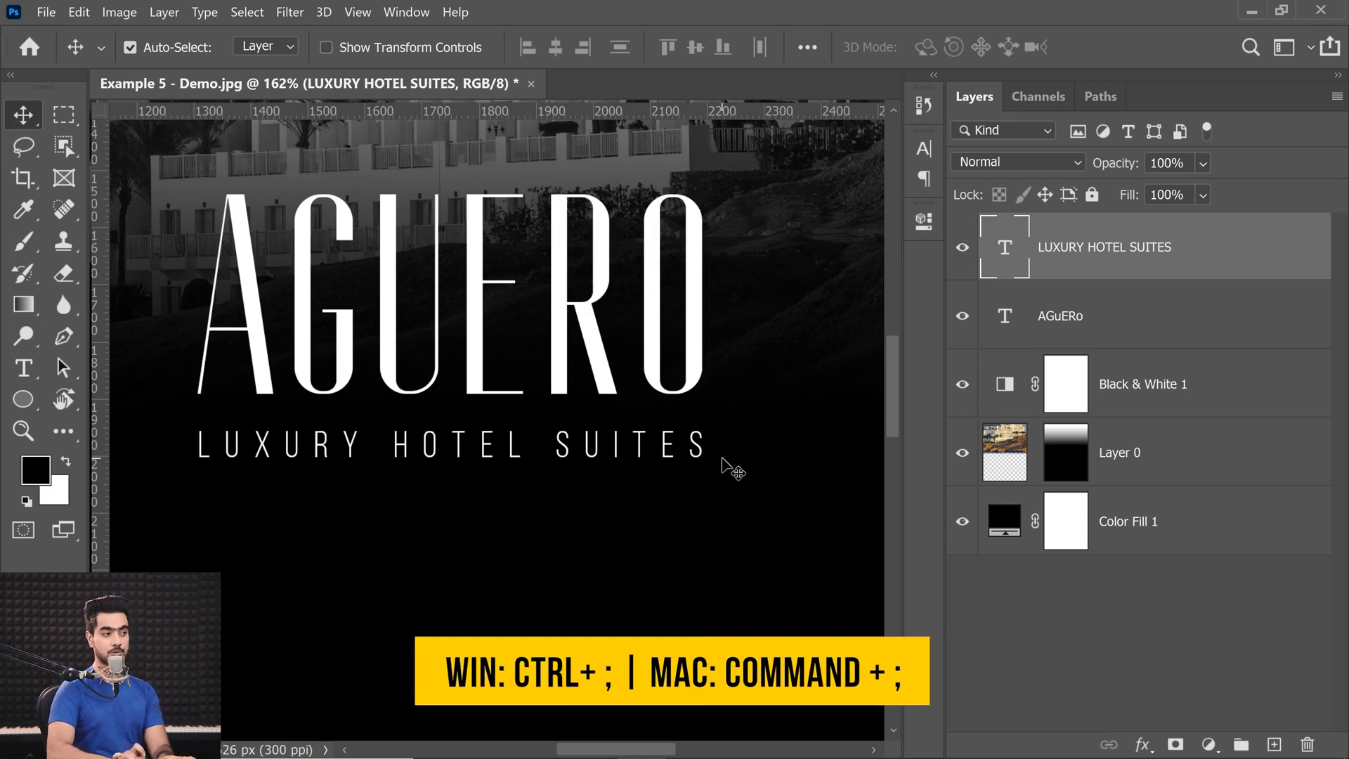
Enlarge the AGUERO title slightly from its center so it extends a little past both ends of the subtitle.
{"action": "scroll", "coordinate": [730, 469], "scroll_direction": "down", "scroll_amount": 5}
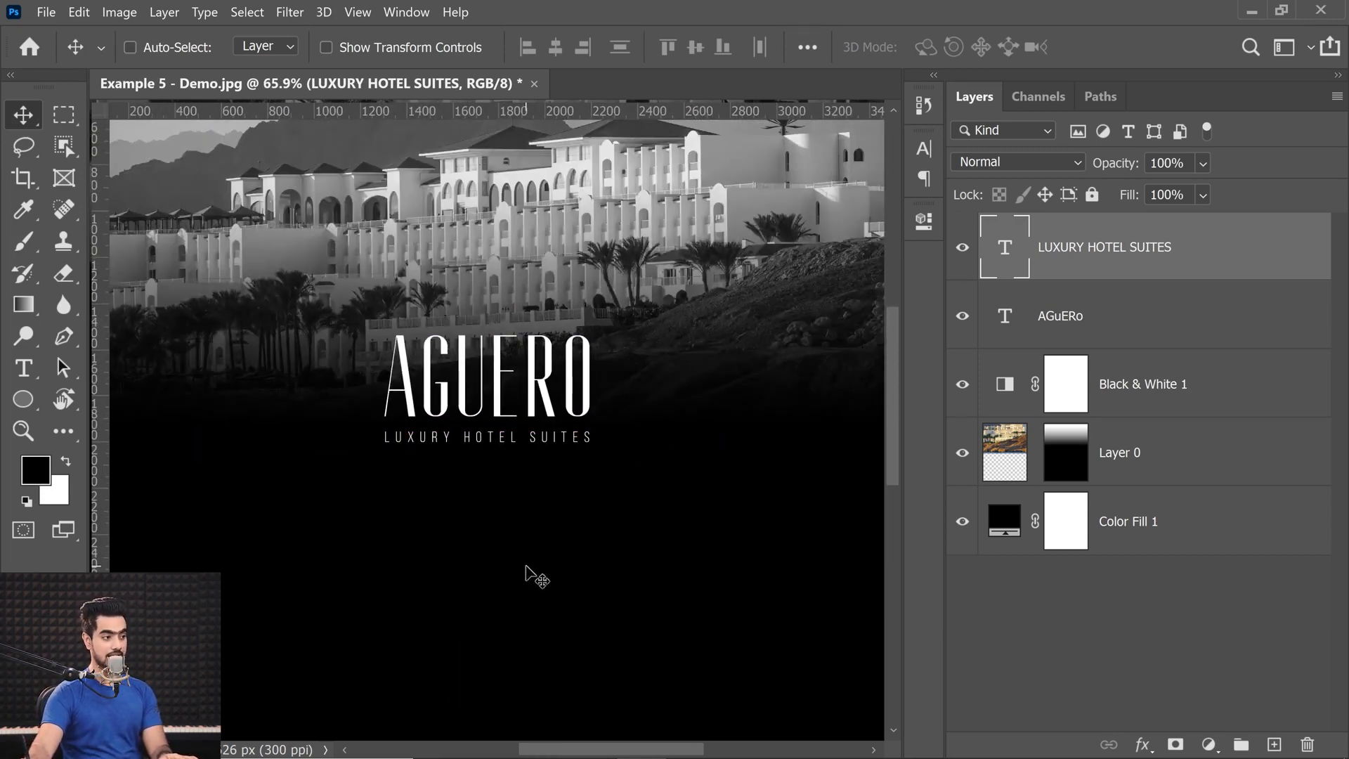
{"action": "scroll", "coordinate": [595, 468], "scroll_direction": "up", "scroll_amount": 2}
{"action": "scroll", "coordinate": [595, 467], "scroll_direction": "up", "scroll_amount": 3}
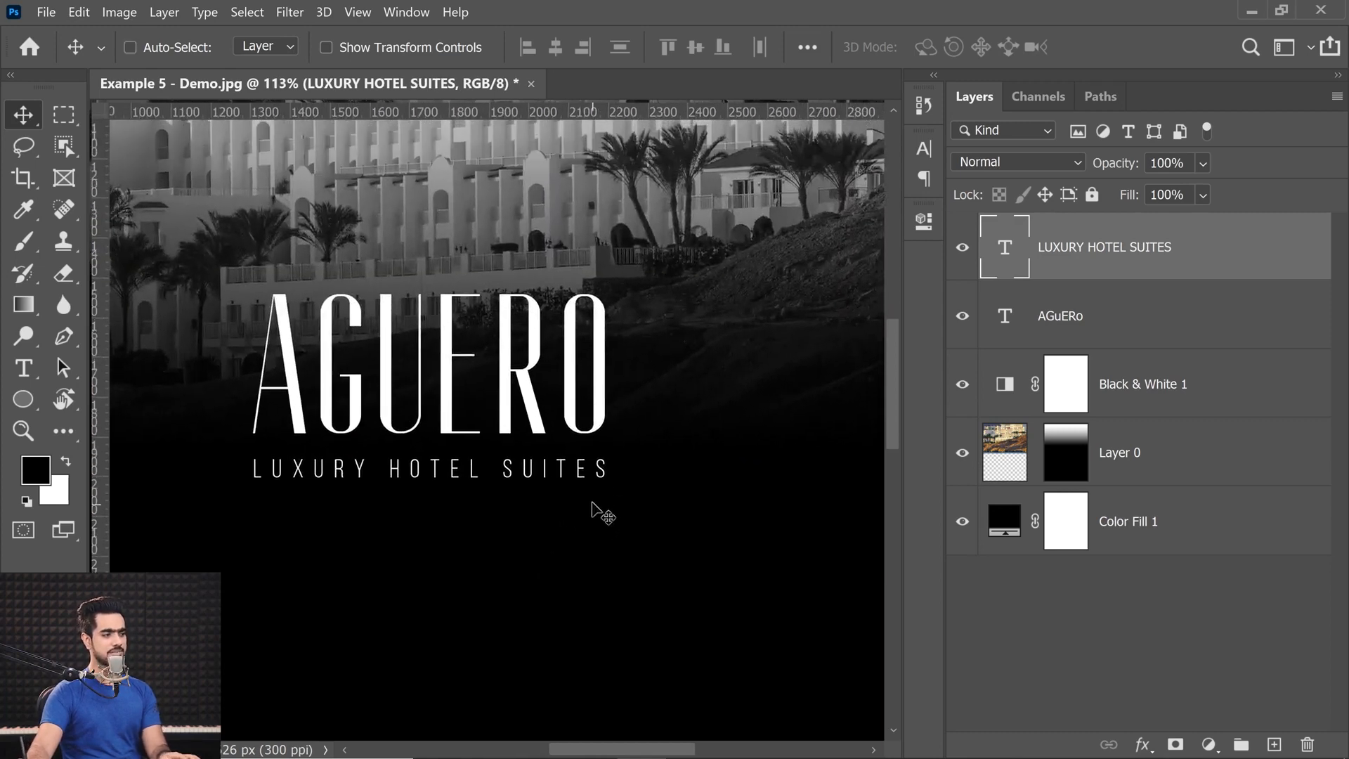
{"action": "left_click", "coordinate": [1049, 302]}
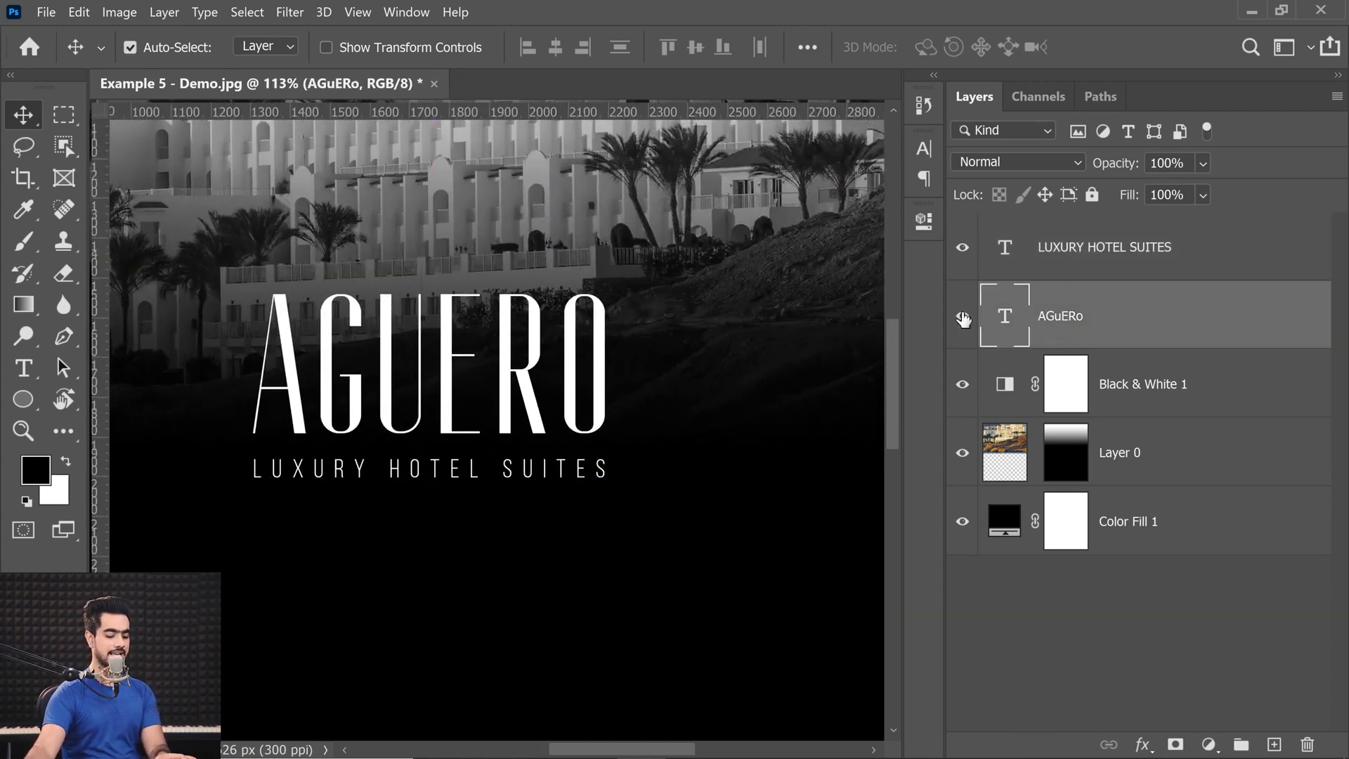
{"action": "key", "text": "ctrl+t"}
{"action": "left_click_drag", "start_coordinate": [613, 266], "coordinate": [629, 260]}
{"action": "key", "text": "Return"}
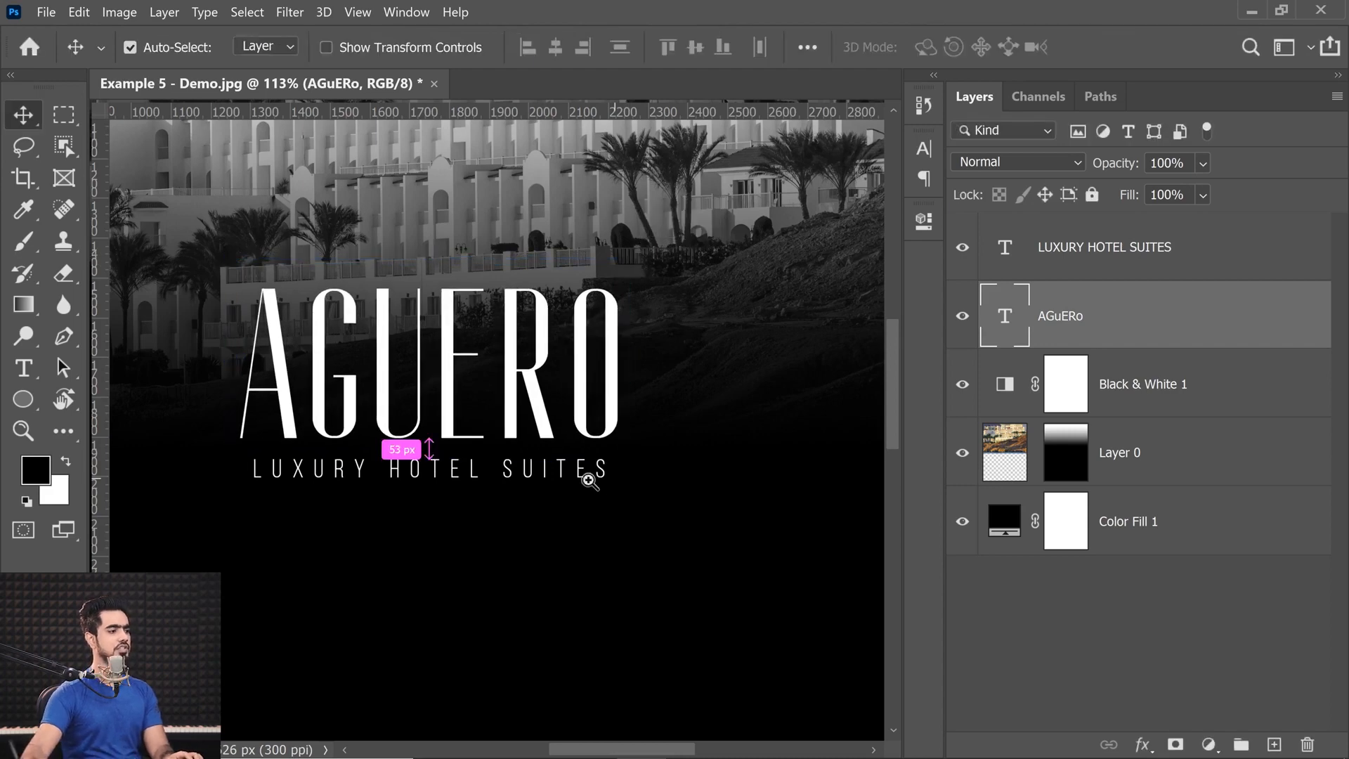
Tighten the tracking of the LUXURY HOTEL SUITES text slightly and commit the edit.
{"action": "scroll", "coordinate": [562, 534], "scroll_direction": "down", "scroll_amount": 3}
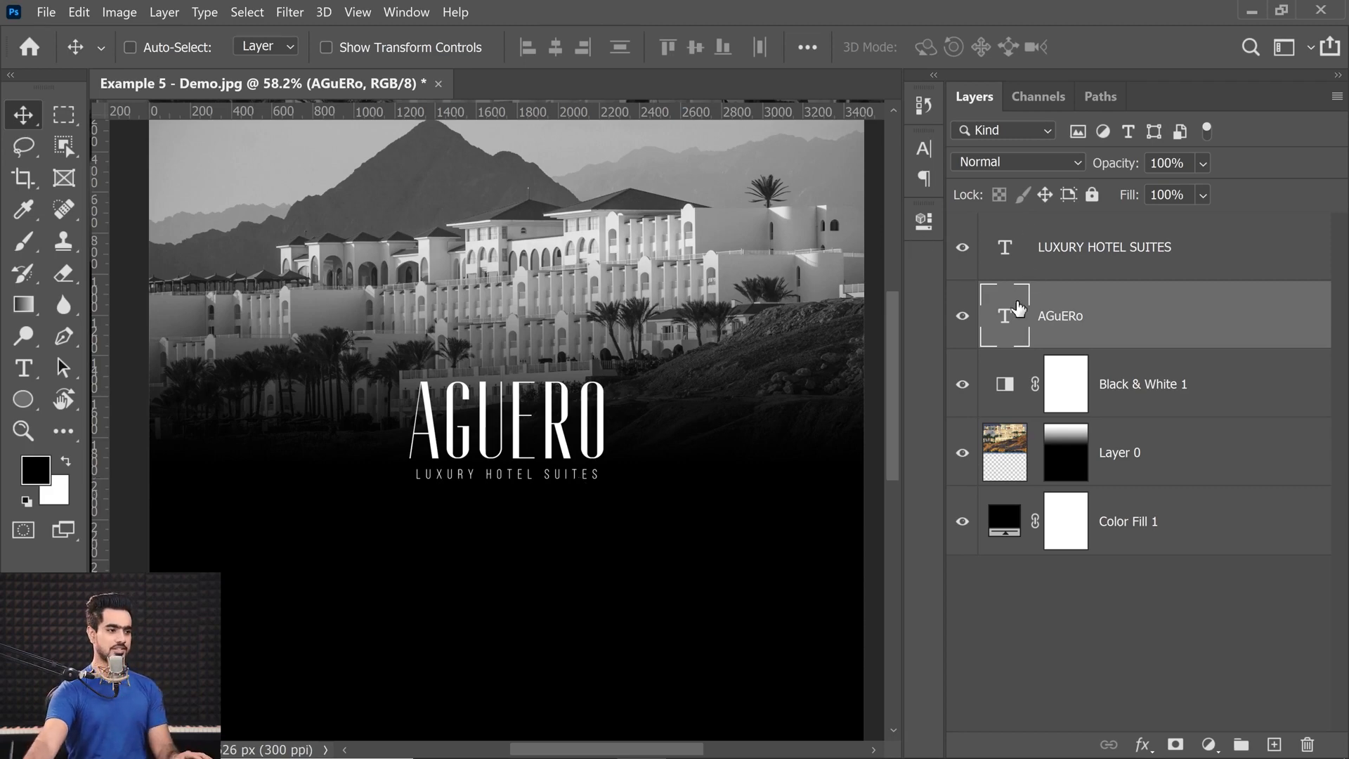
{"action": "double_click", "coordinate": [1008, 252]}
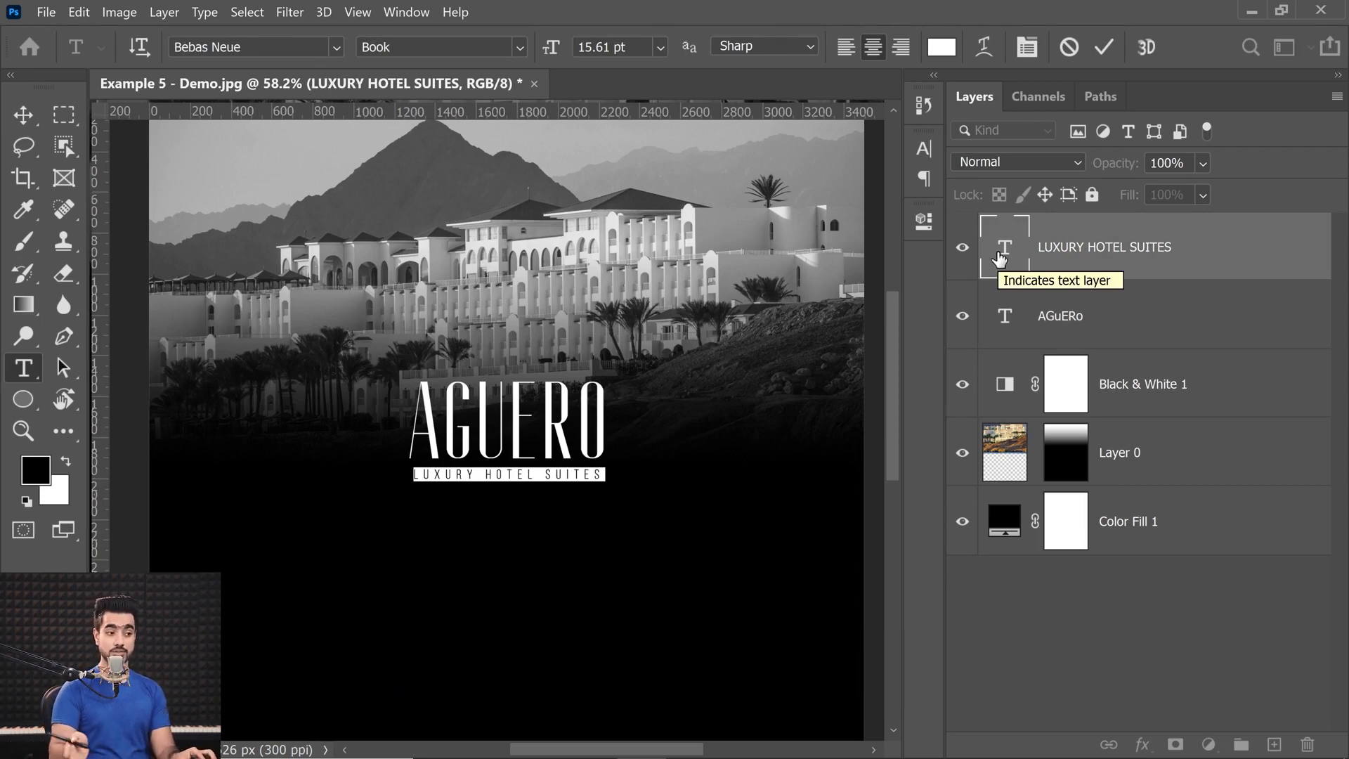
{"action": "key", "text": "alt+Left"}
{"action": "key", "text": "alt+Left"}
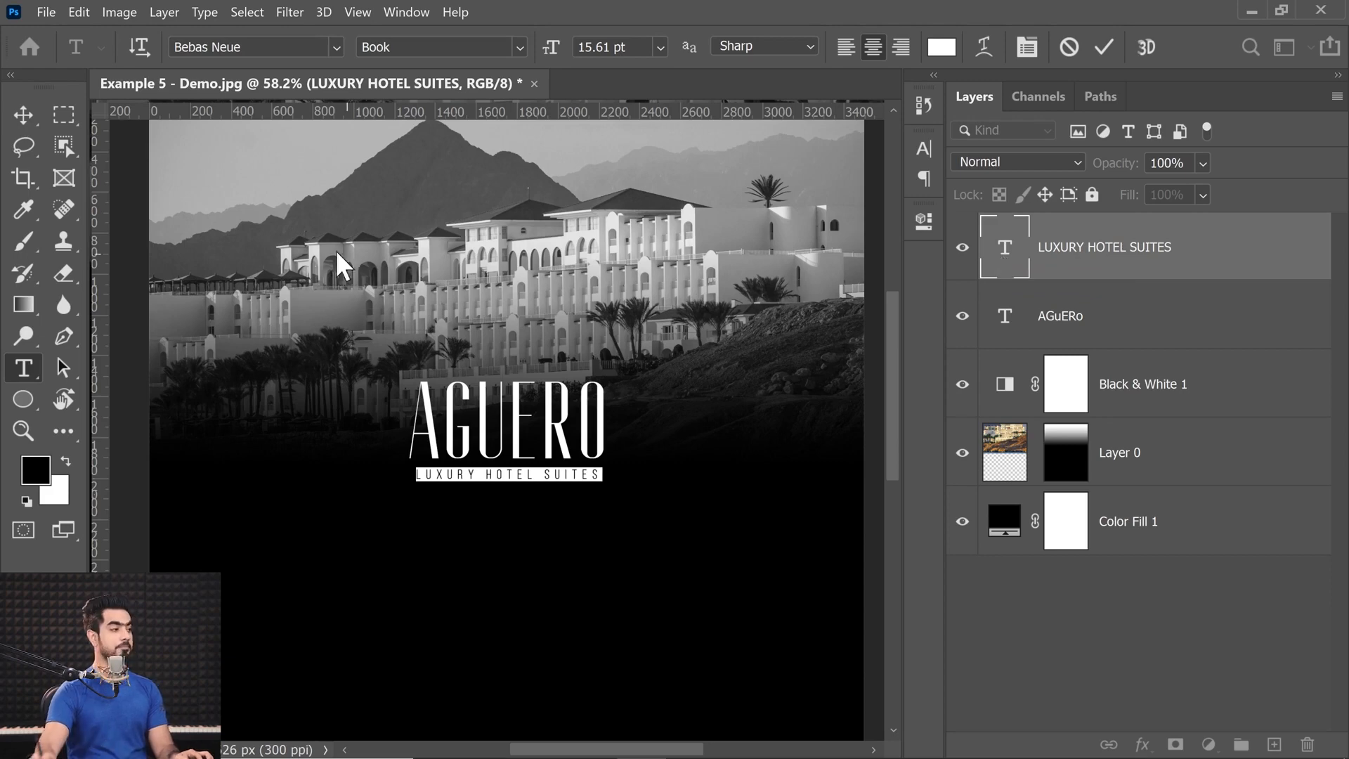
{"action": "left_click", "coordinate": [23, 115]}
{"action": "scroll", "coordinate": [520, 460], "scroll_direction": "up", "scroll_amount": 5}
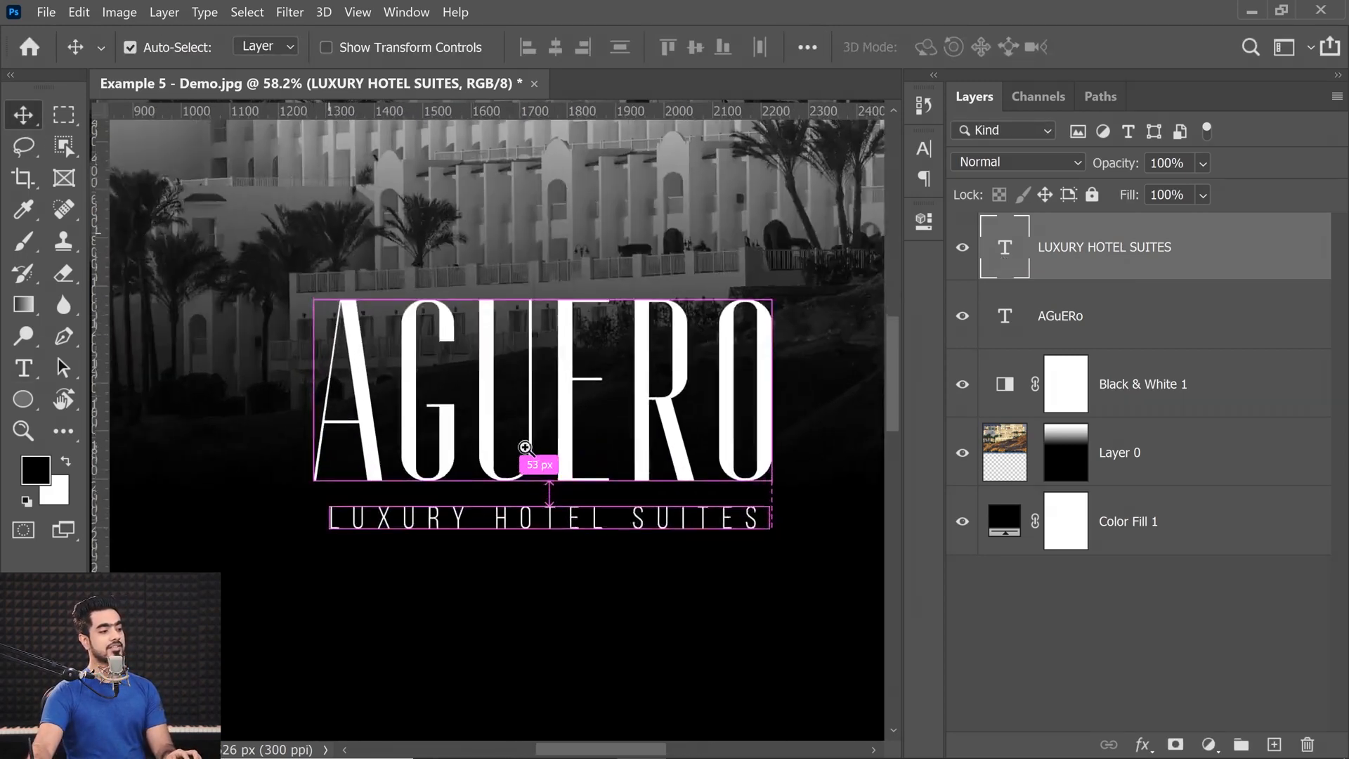
{"action": "left_click_drag", "start_coordinate": [485, 460], "coordinate": [471, 467]}
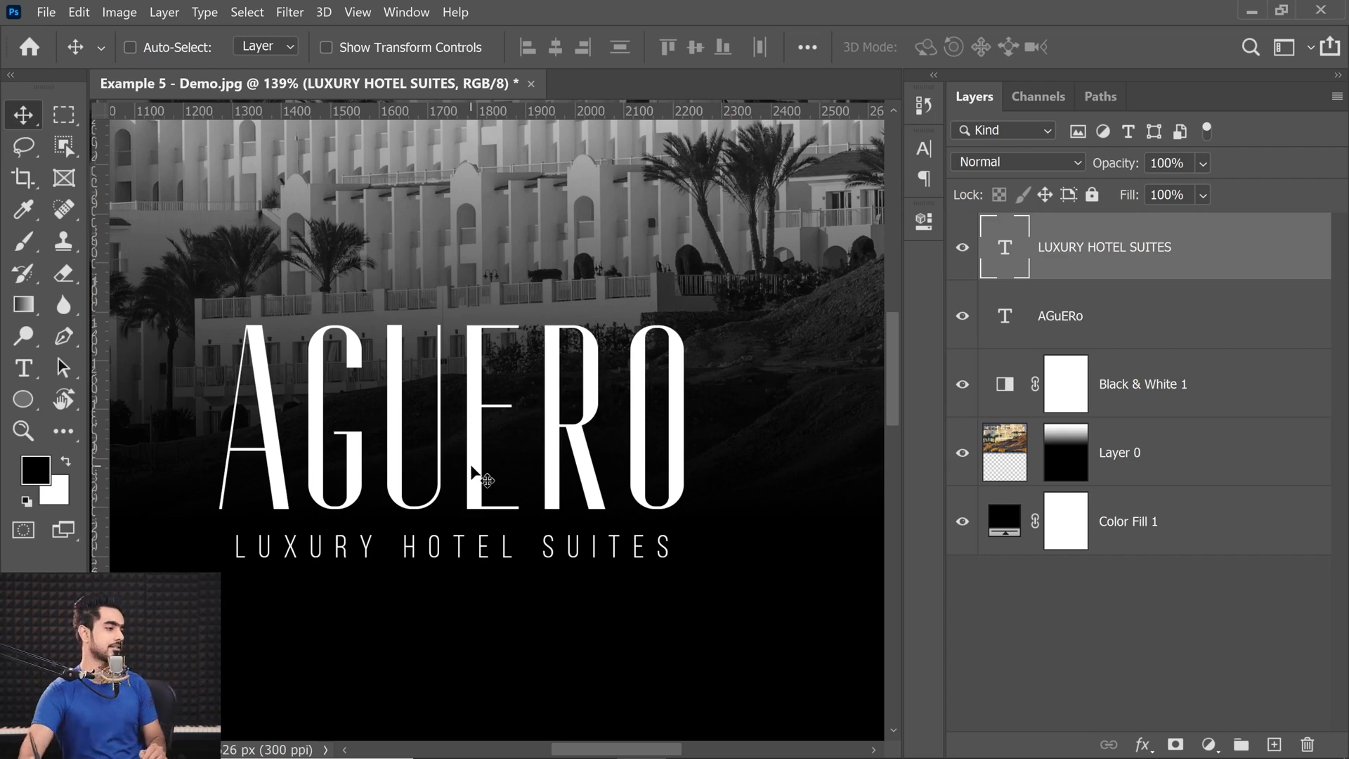
Try wider and tighter kerning between the E and R of AGUERO, and return the pair to its original spacing.
{"action": "double_click", "coordinate": [1007, 318]}
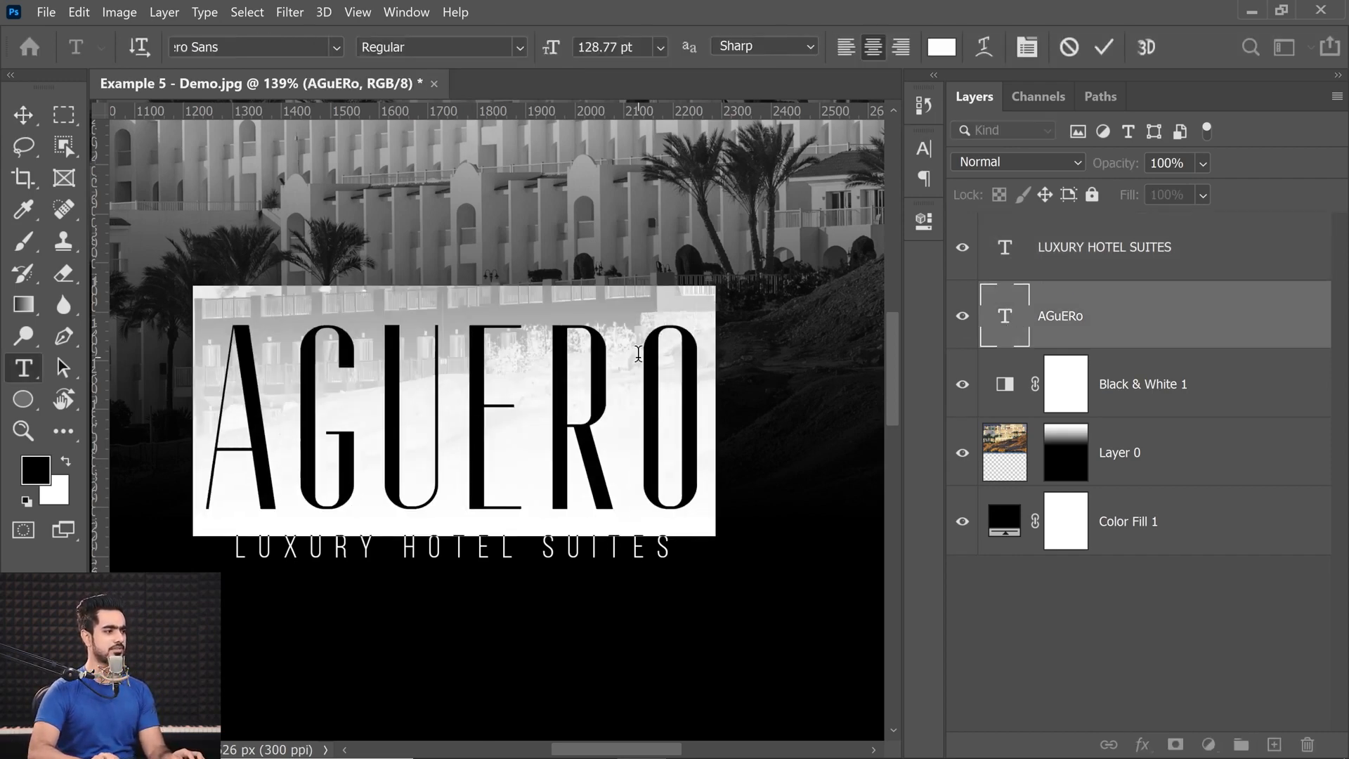
{"action": "left_click", "coordinate": [302, 425]}
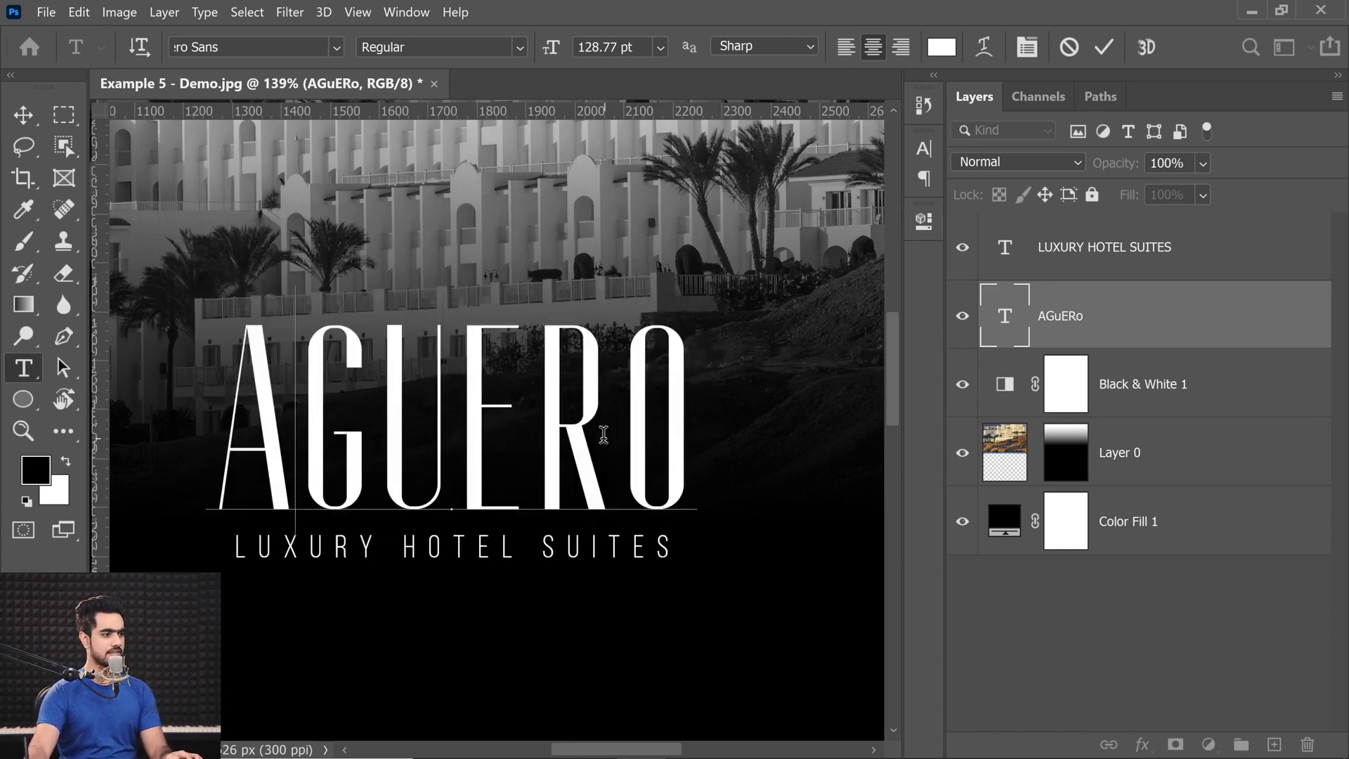
{"action": "left_click", "coordinate": [523, 441]}
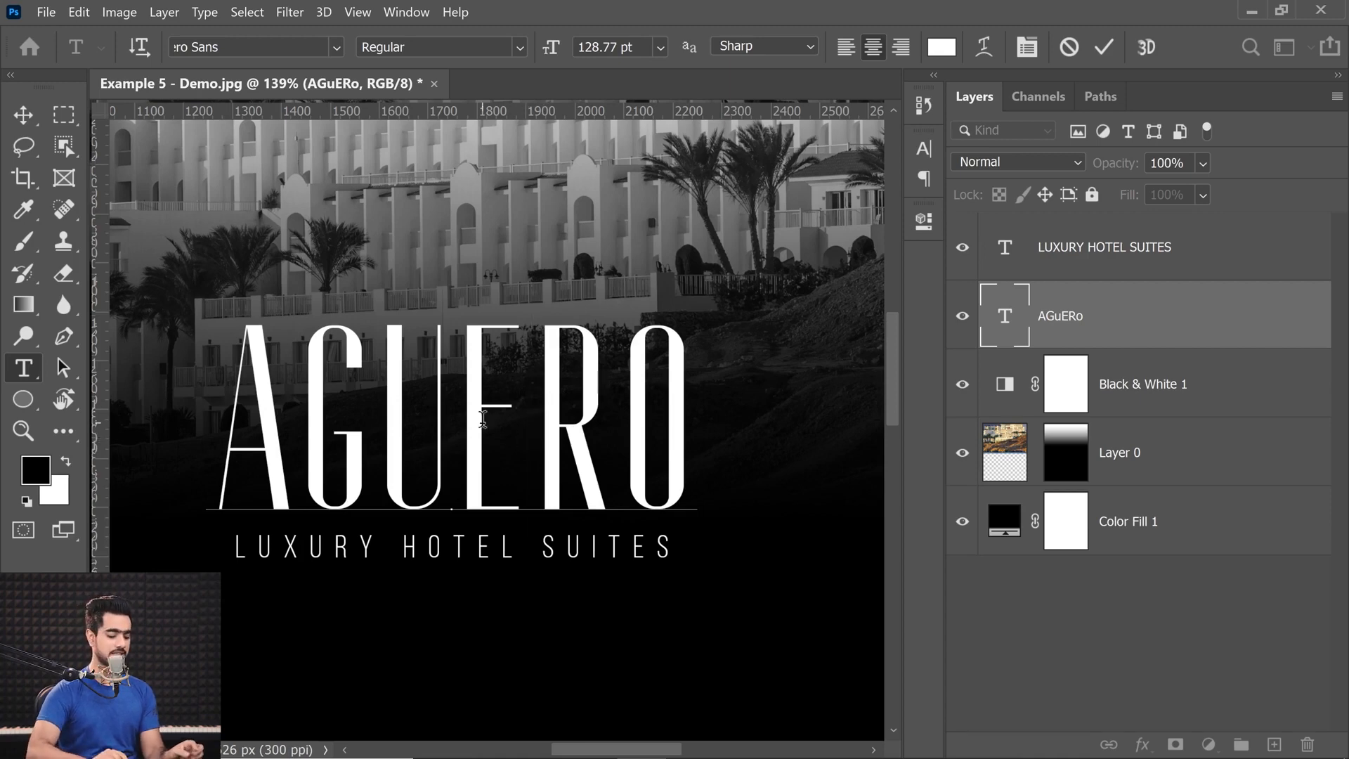
{"action": "left_click", "coordinate": [434, 401]}
{"action": "left_click", "coordinate": [535, 417]}
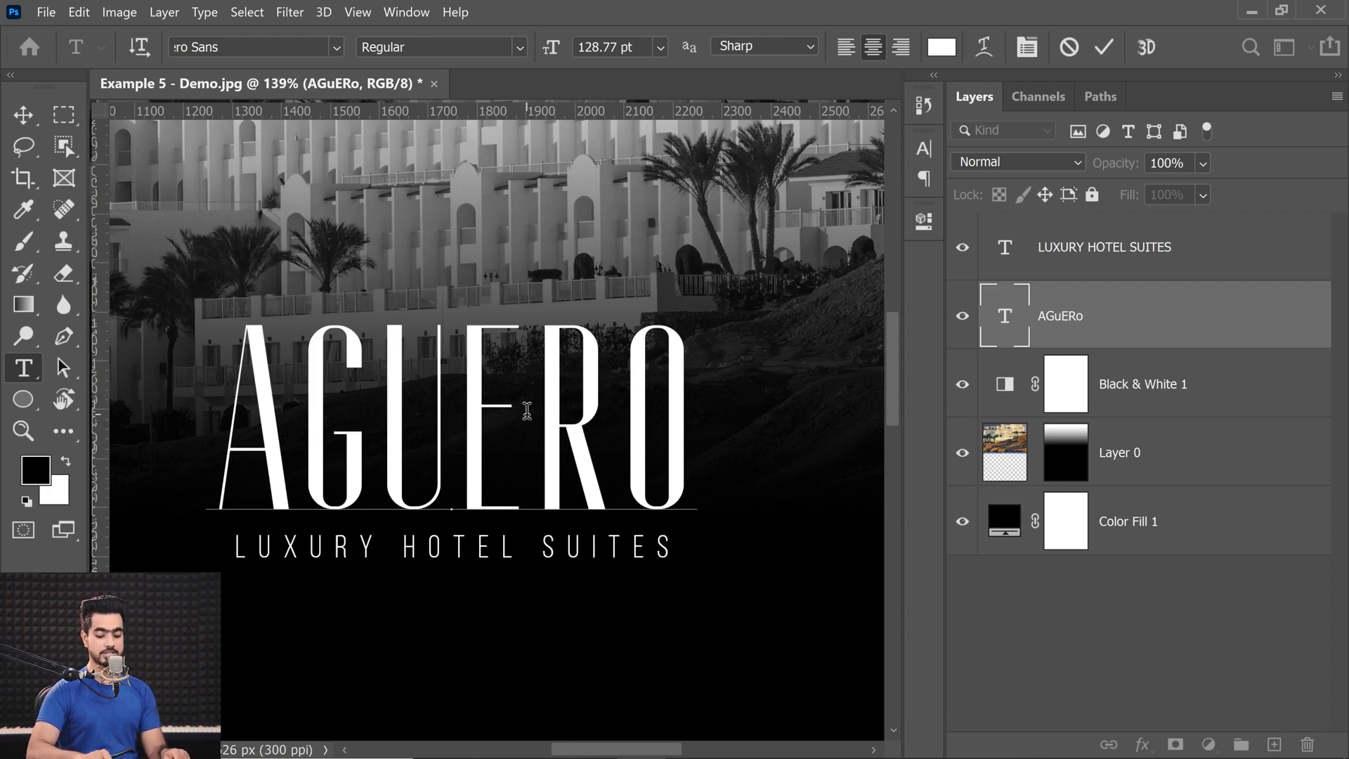
{"action": "key", "text": "alt+Right"}
{"action": "key", "text": "alt+Right"}
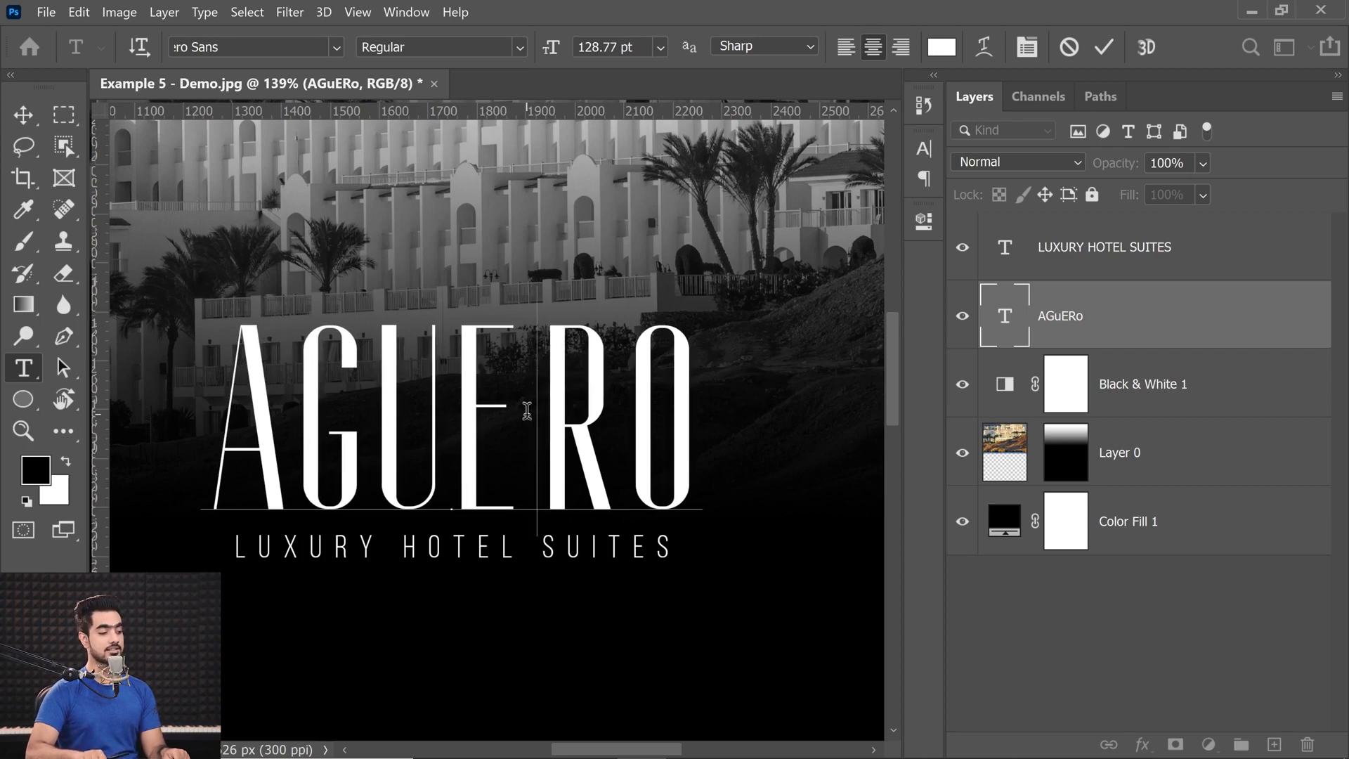
{"action": "key", "text": "alt+Left"}
{"action": "key", "text": "alt+Left"}
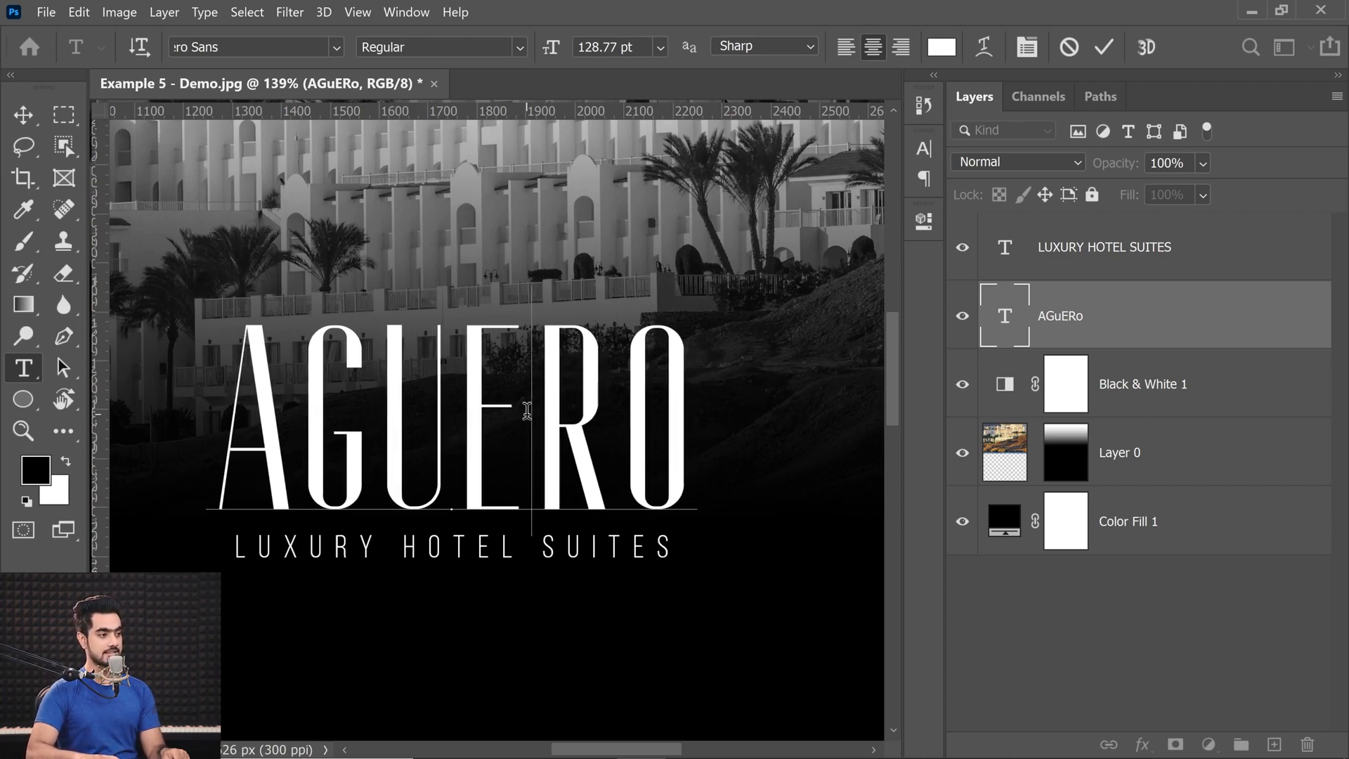
{"action": "key", "text": "alt+Left"}
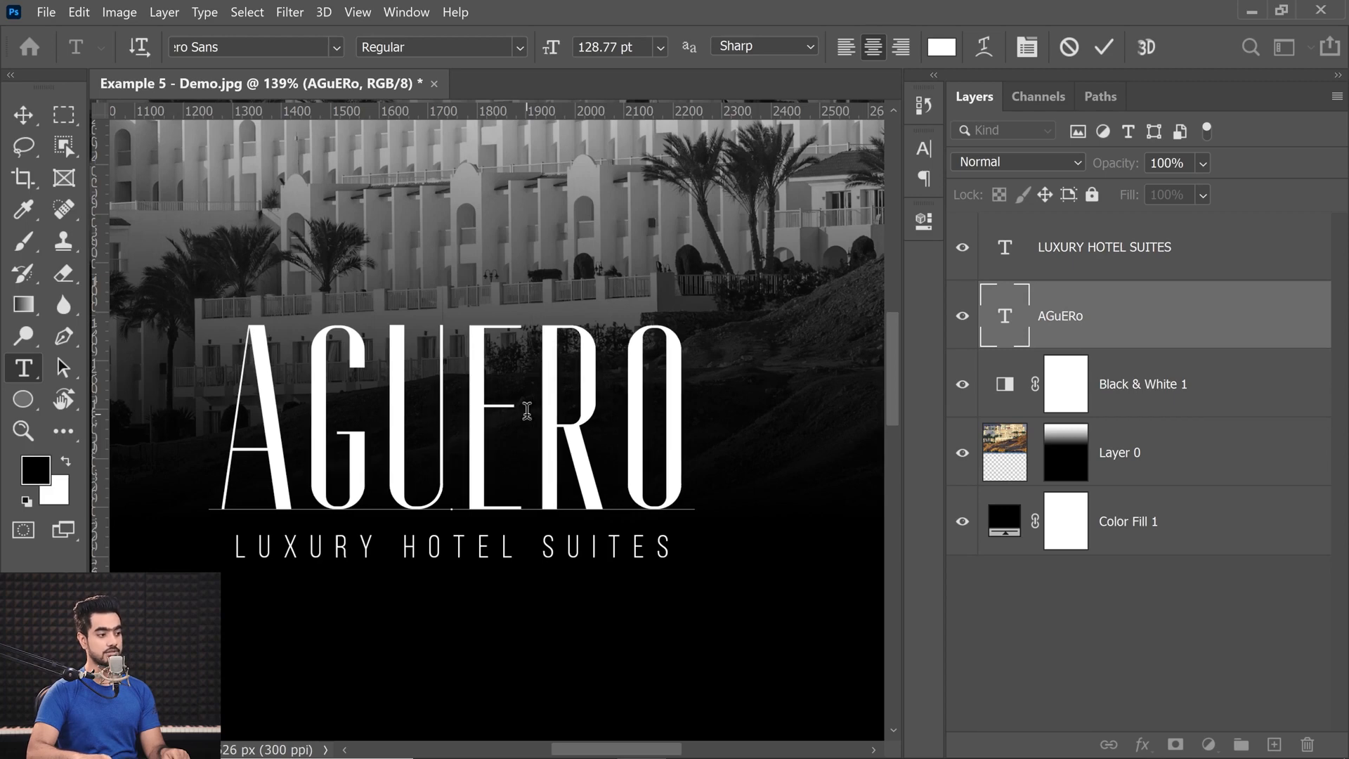
{"action": "key", "text": "alt+Right"}
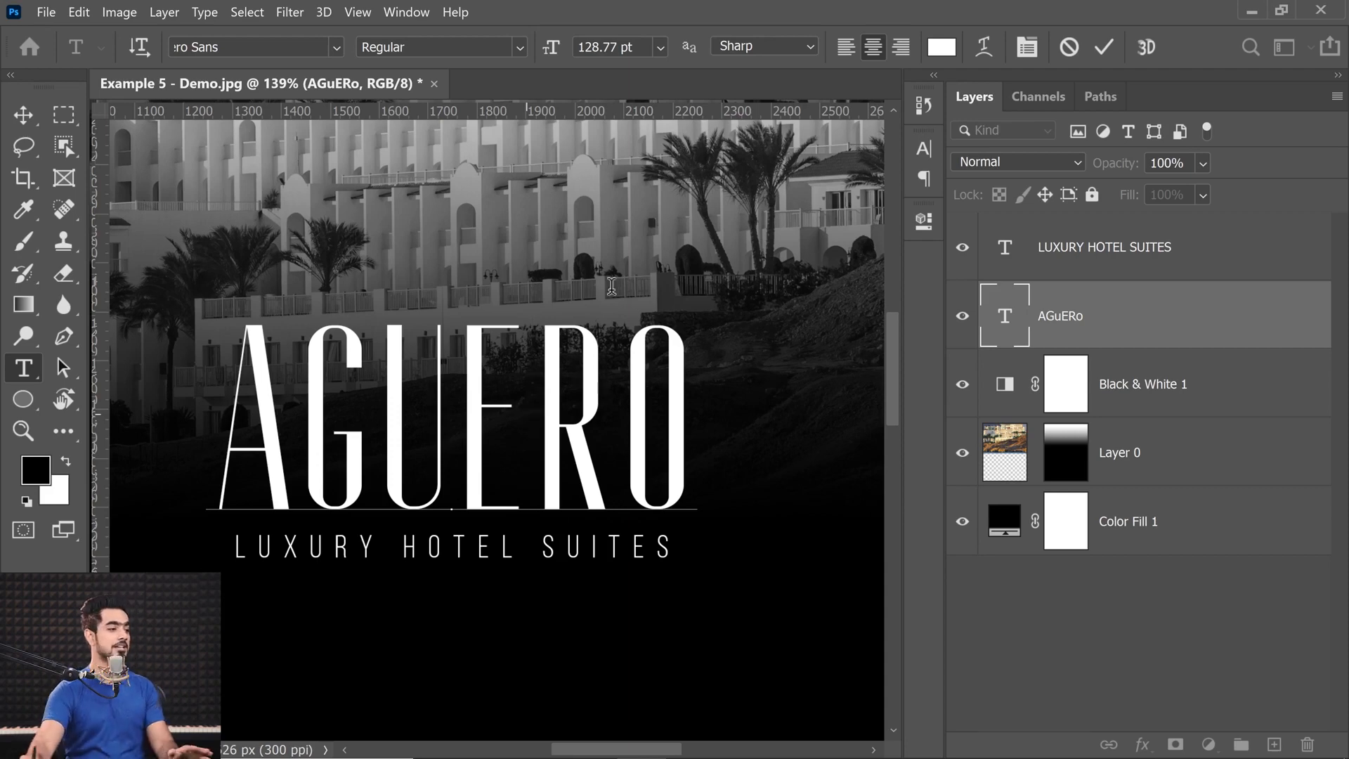
Widen the kerning slightly between the A and G of AGUERO.
{"action": "left_click", "coordinate": [366, 393]}
{"action": "left_click", "coordinate": [305, 420]}
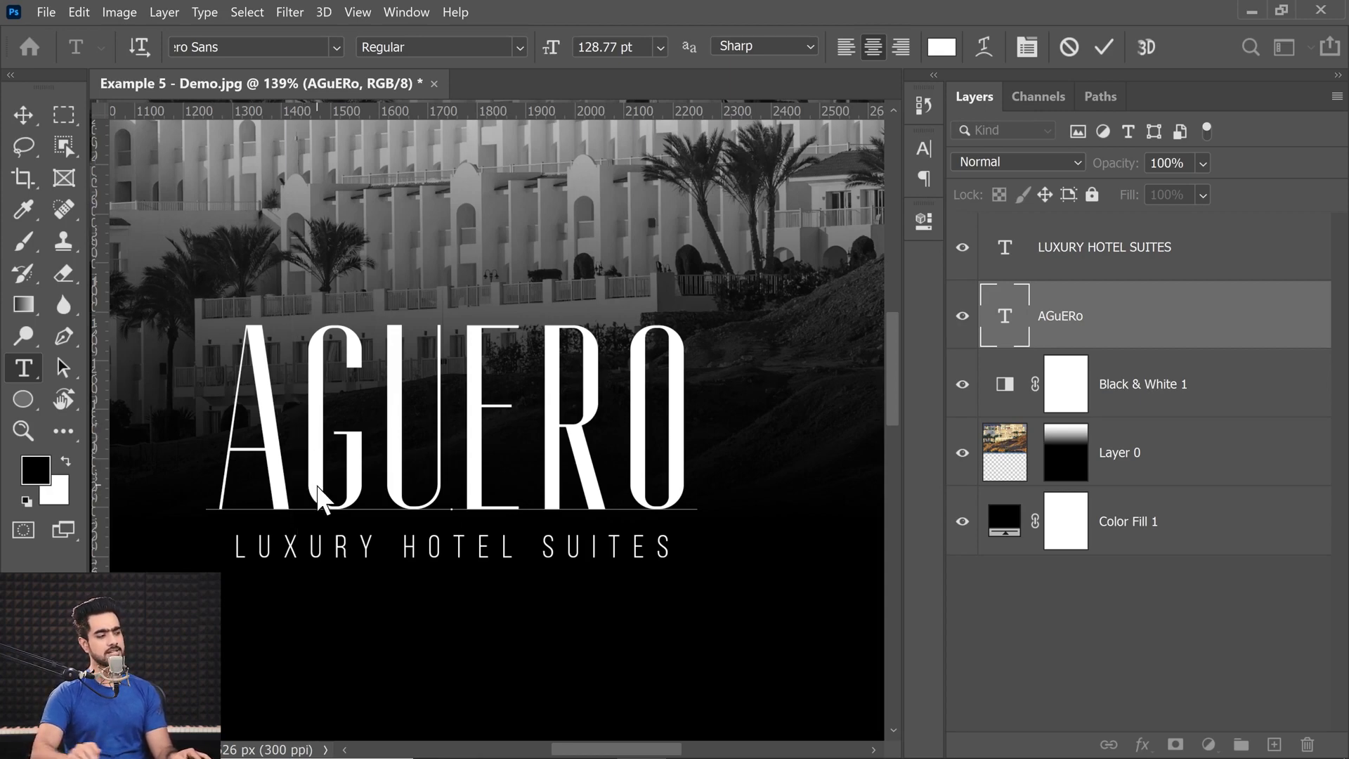
{"action": "key", "text": "alt+Right"}
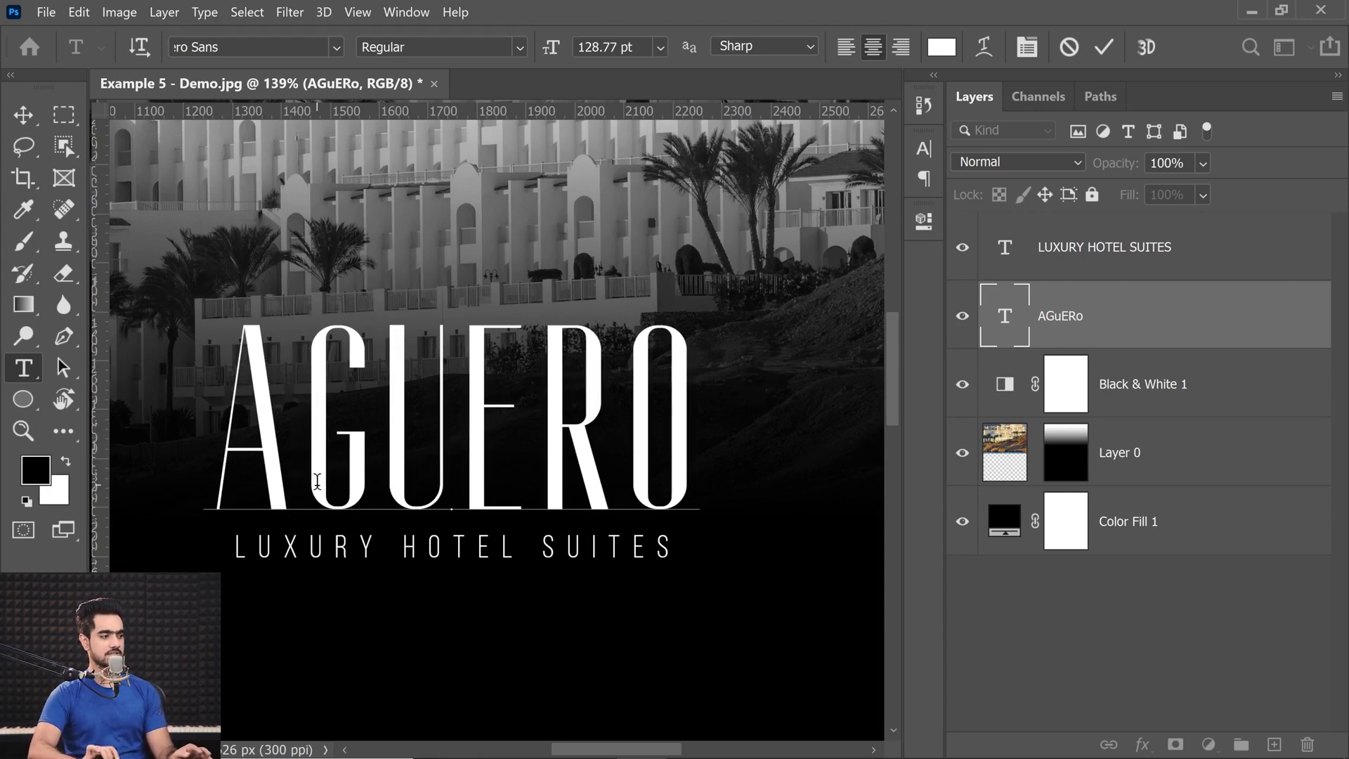
Commit the kerning edit on the AGUERO title and check its letter spacing and width against the subtitle.
{"action": "left_click", "coordinate": [23, 115]}
{"action": "scroll", "coordinate": [563, 537], "scroll_direction": "down", "scroll_amount": 5}
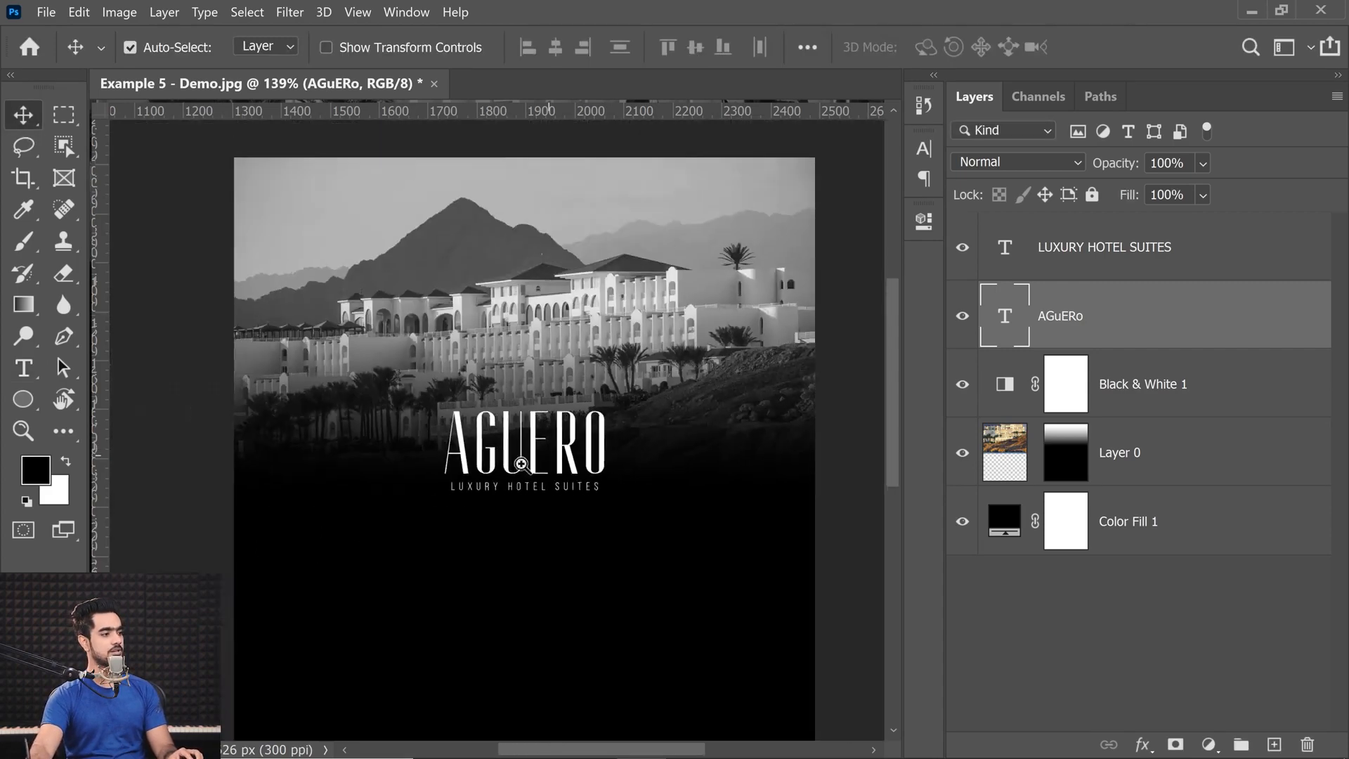
{"action": "scroll", "coordinate": [552, 548], "scroll_direction": "up", "scroll_amount": 5}
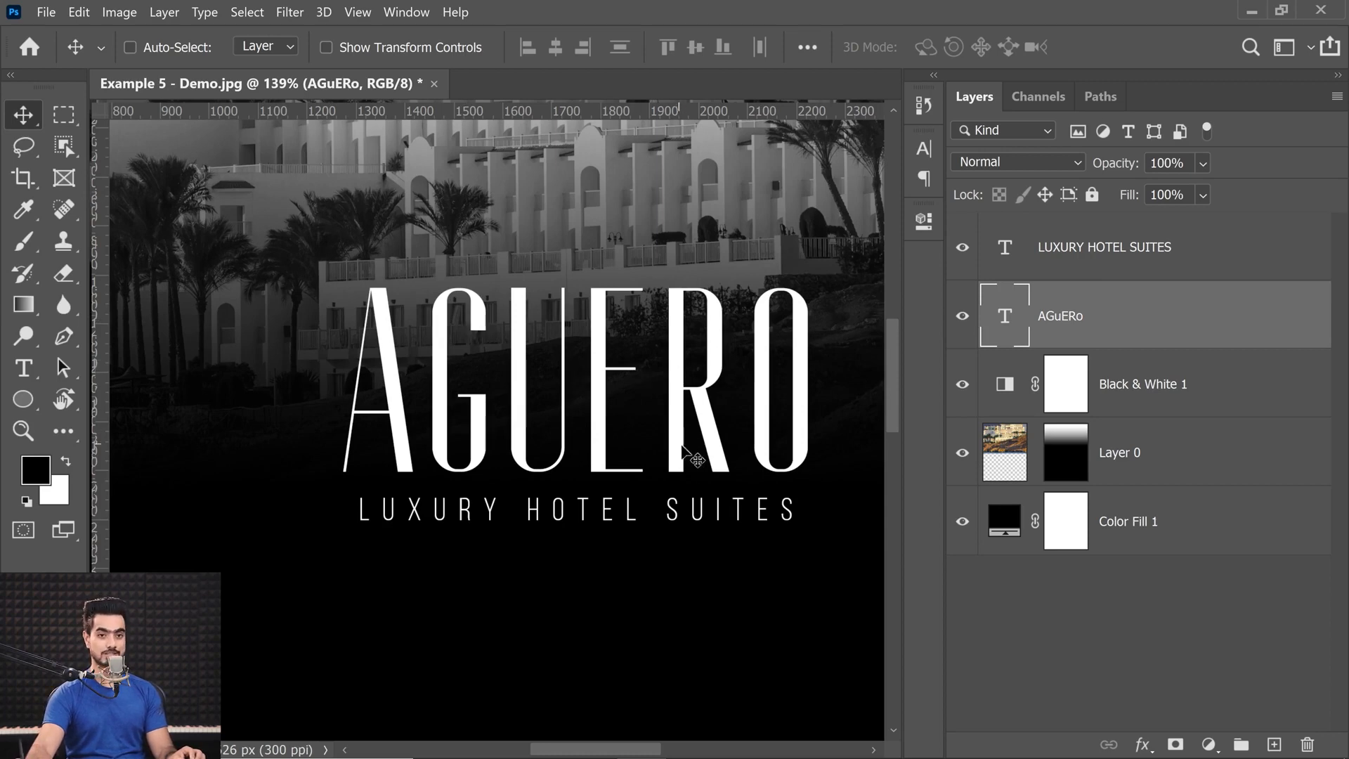
{"action": "left_click_drag", "start_coordinate": [544, 515], "coordinate": [338, 388]}
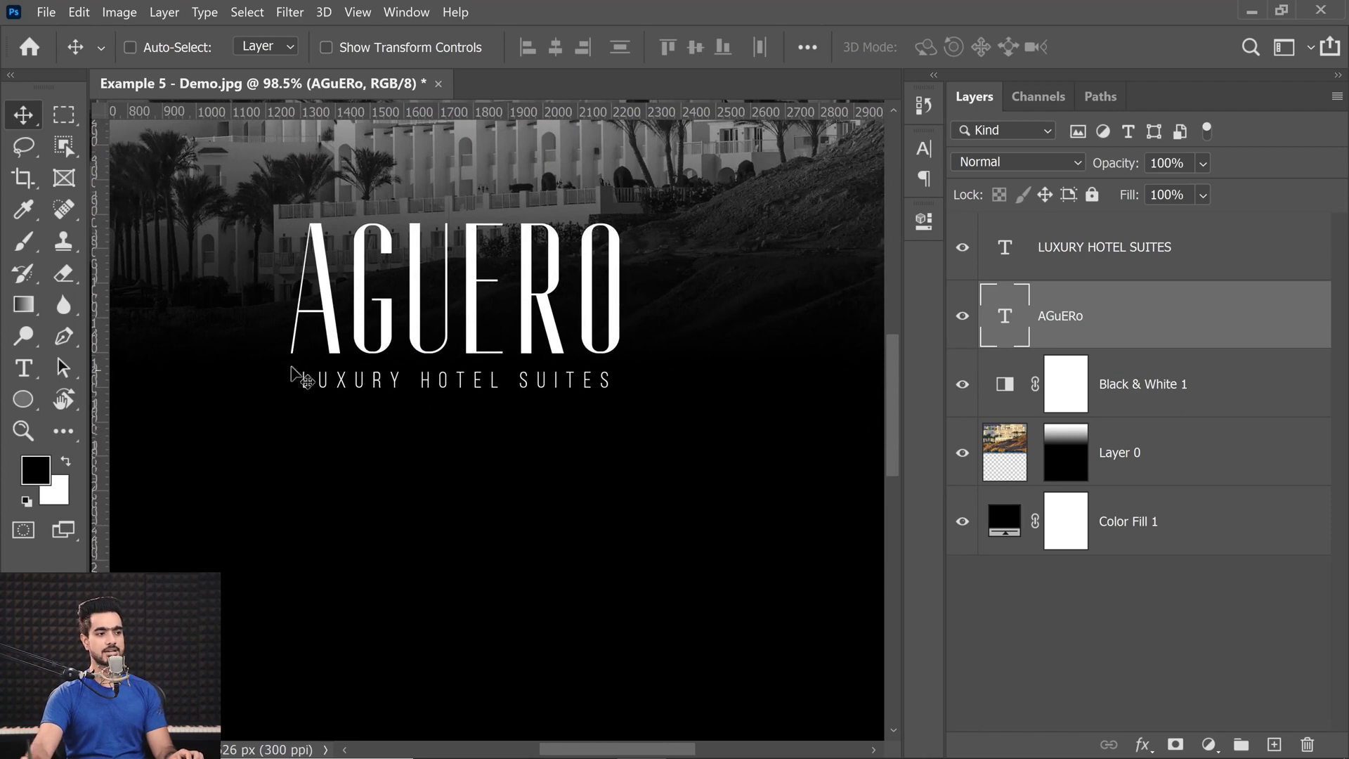
Start a new text line in the black area below the subtitle and reset its character formatting to the defaults.
{"action": "left_click", "coordinate": [1121, 276]}
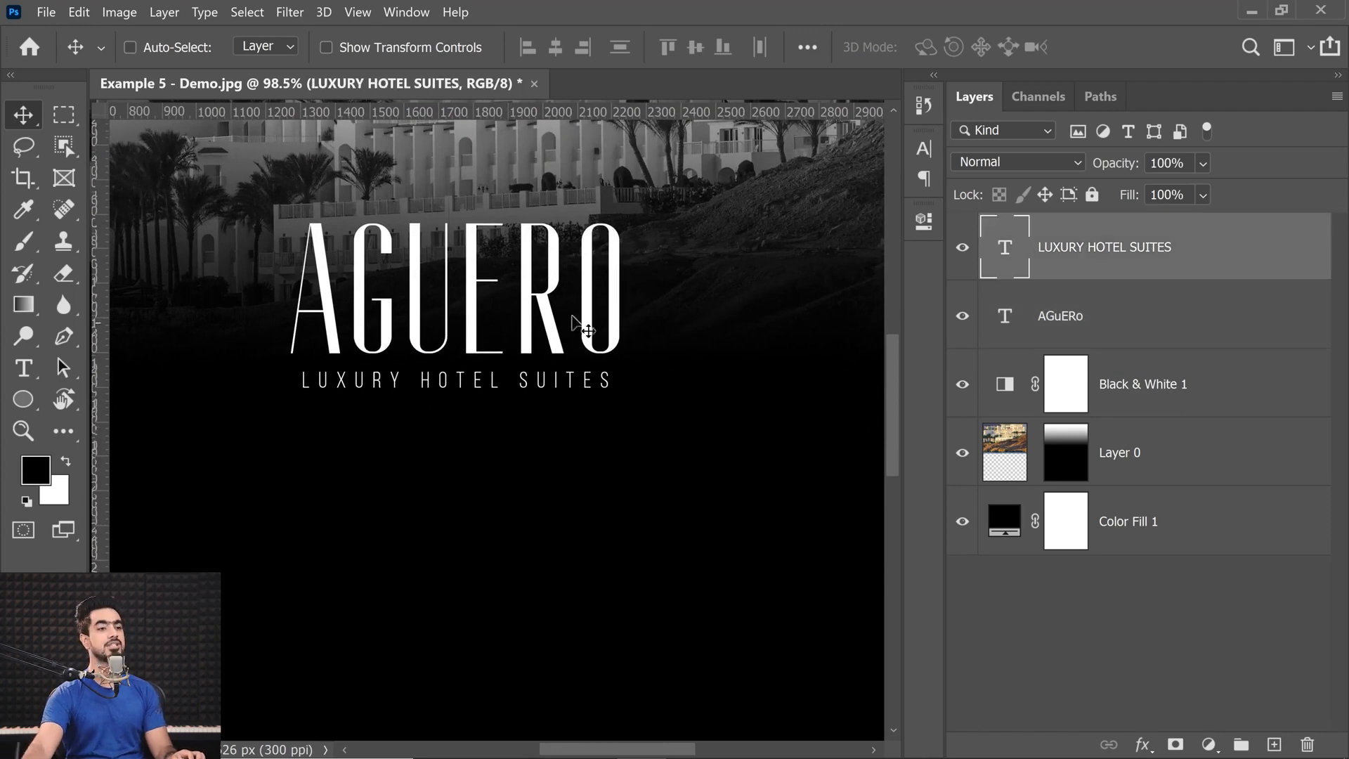
{"action": "left_click", "coordinate": [24, 369]}
{"action": "left_click", "coordinate": [418, 552]}
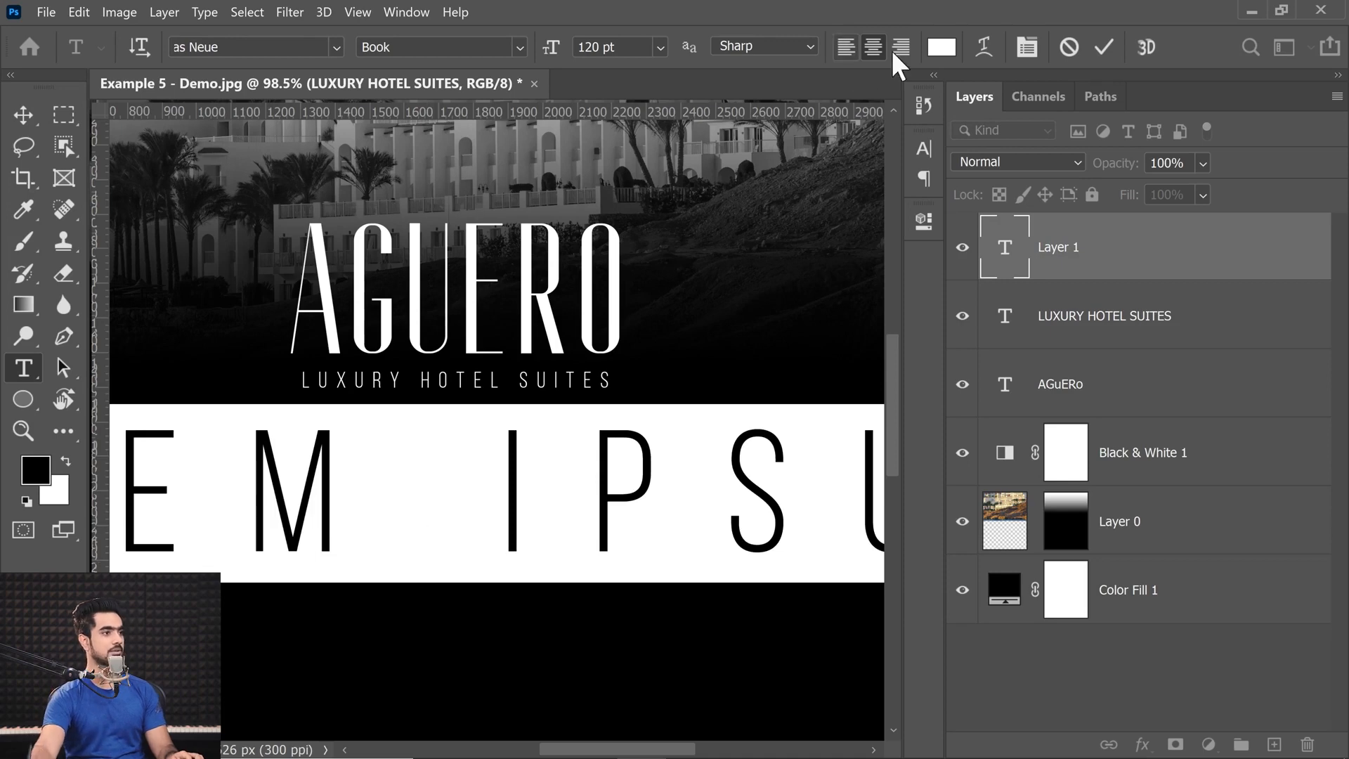
{"action": "left_click", "coordinate": [1038, 48]}
{"action": "left_click", "coordinate": [887, 239]}
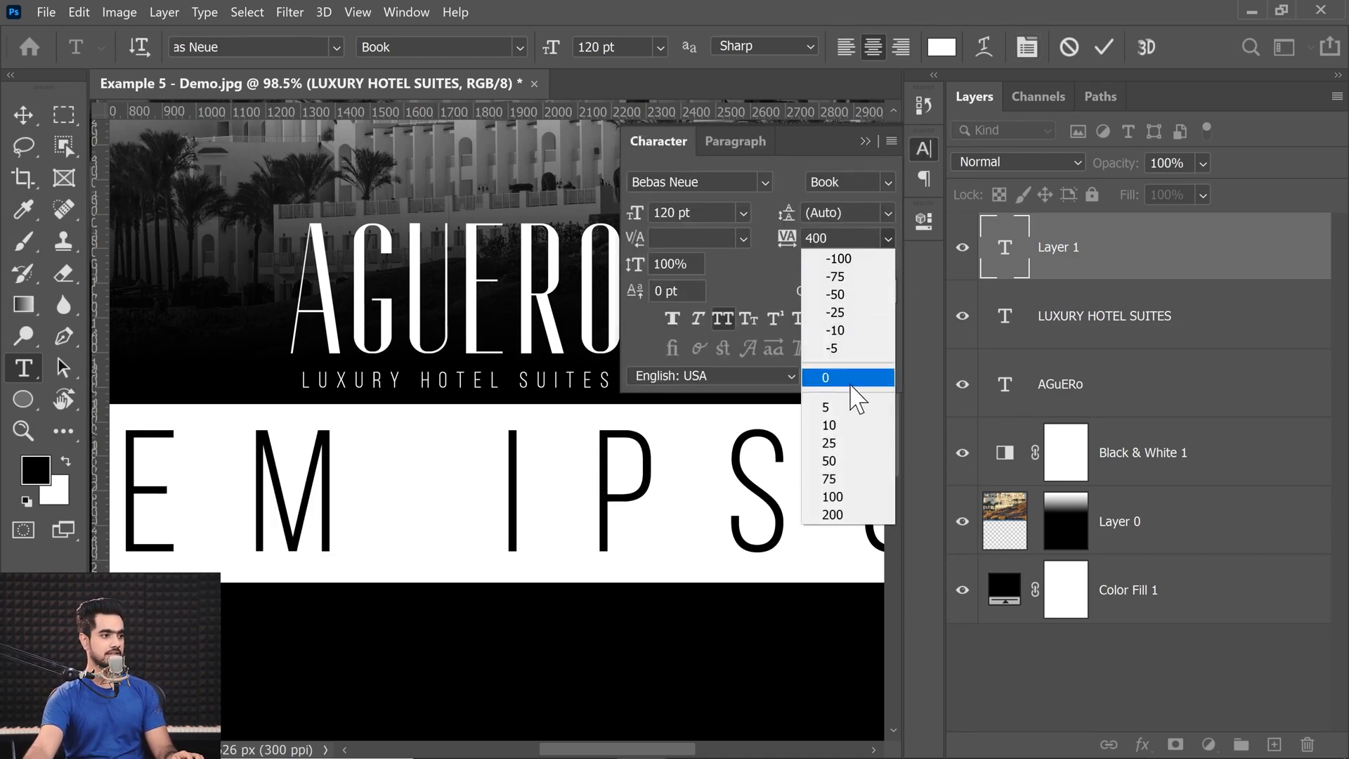
{"action": "left_click", "coordinate": [849, 380]}
{"action": "left_click", "coordinate": [891, 141]}
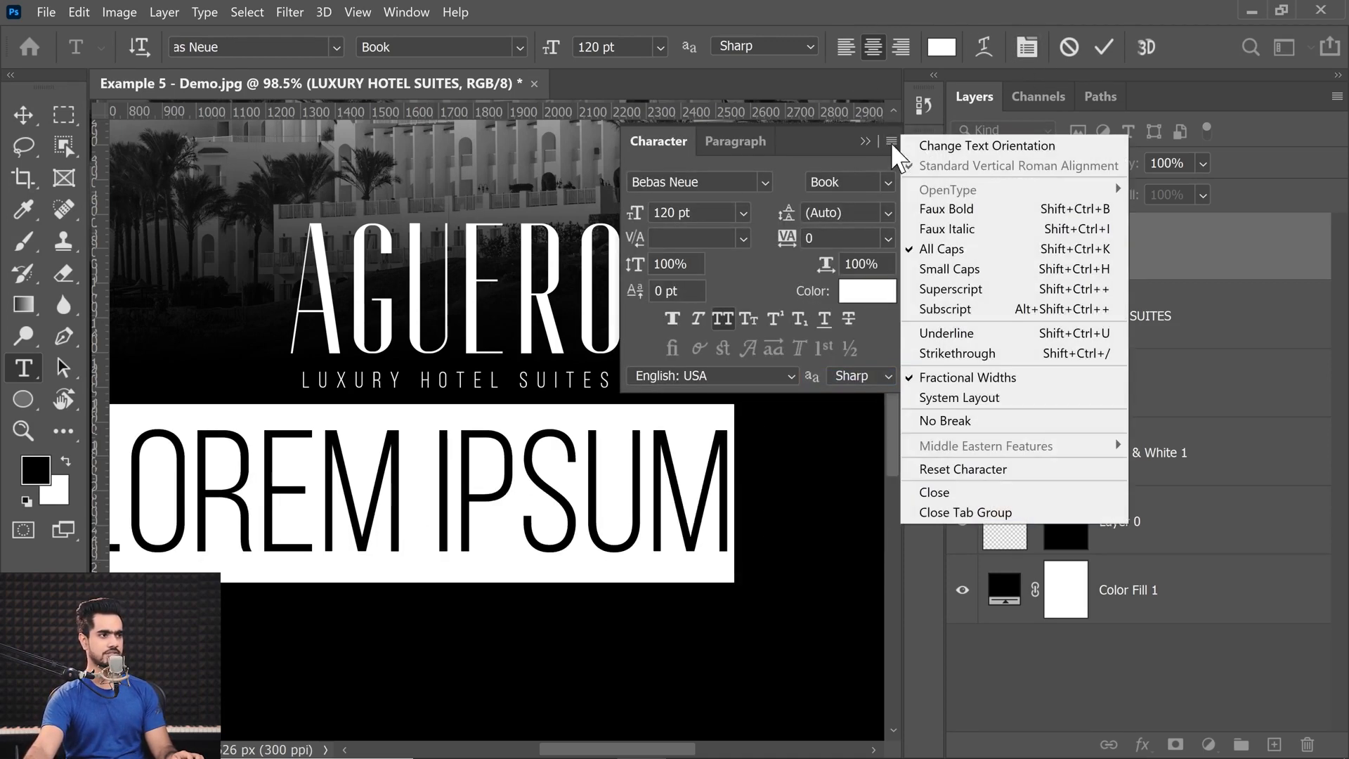
{"action": "left_click", "coordinate": [979, 472]}
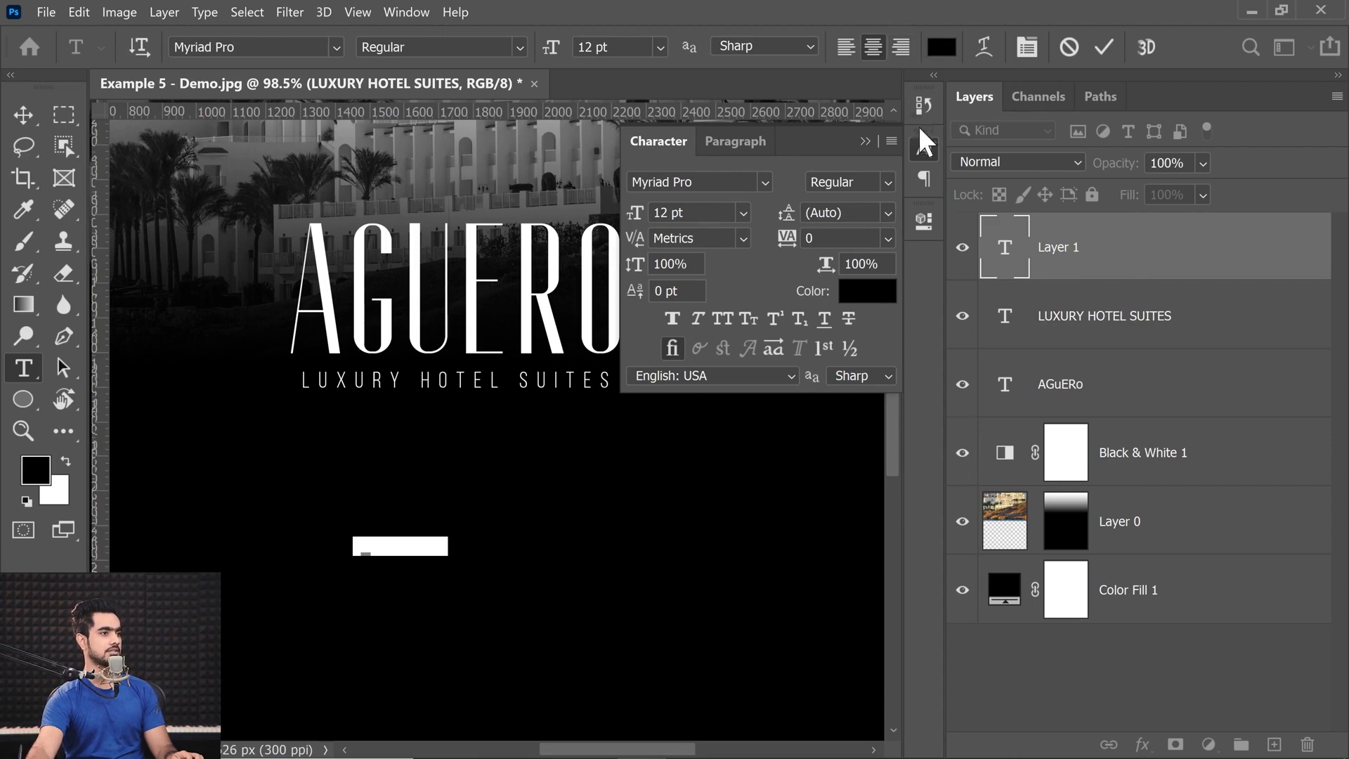
Set the new placeholder text's color to white (ffffff) and its font to Raleway Regular.
{"action": "left_click", "coordinate": [868, 291]}
{"action": "type", "text": "ffffff"}
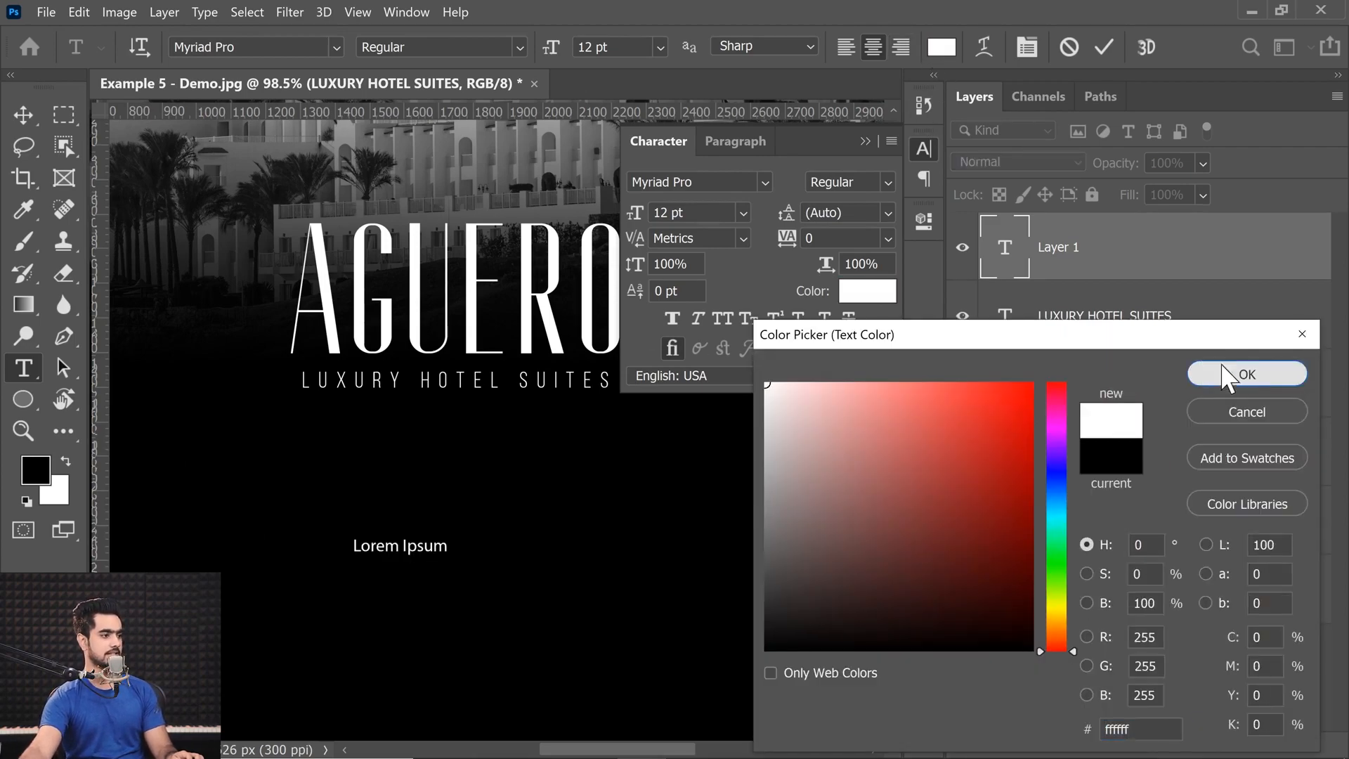
{"action": "left_click", "coordinate": [1234, 376]}
{"action": "left_click", "coordinate": [242, 48]}
{"action": "type", "text": "Raleway"}
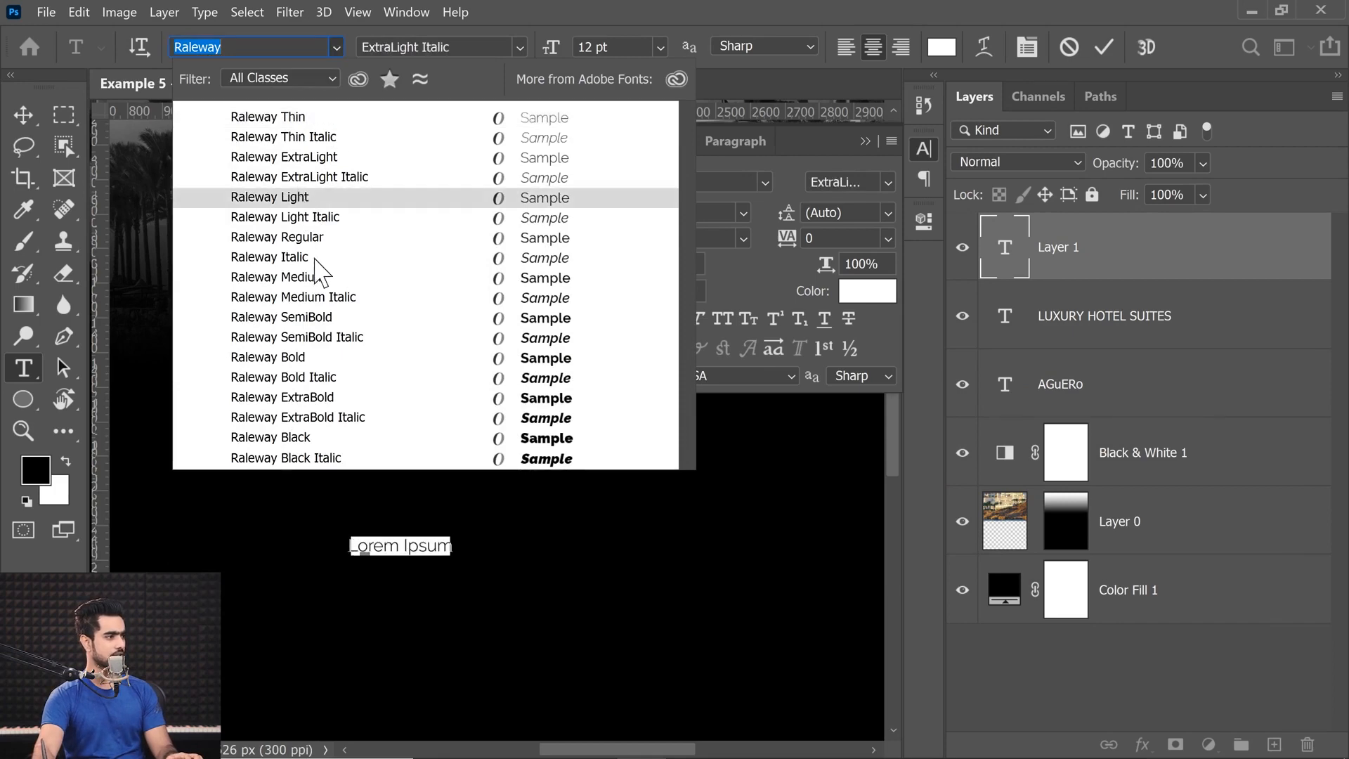
{"action": "left_click", "coordinate": [302, 237]}
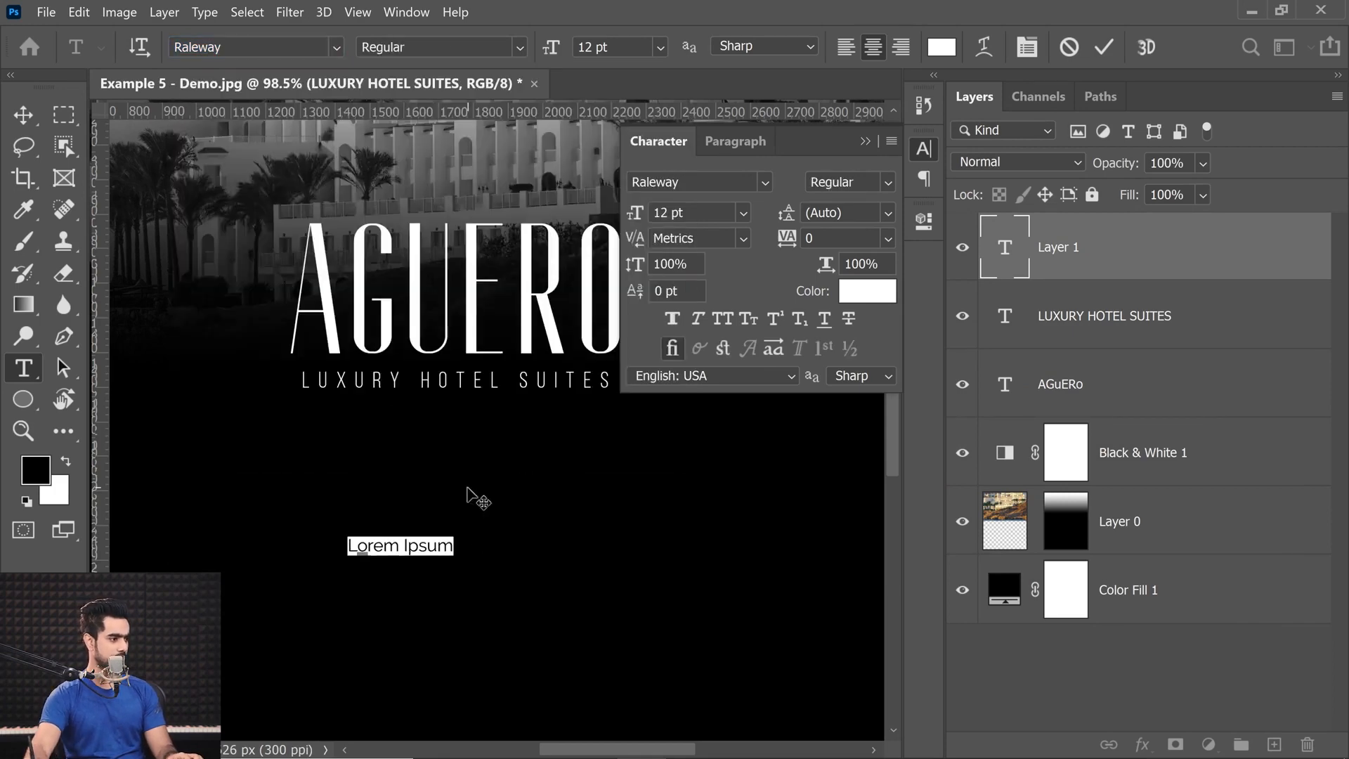
Replace the placeholder with the test text "GTRSTQA NEOFGNOWQTQFGNTR" and commit it.
{"action": "type", "text": "GTR"}
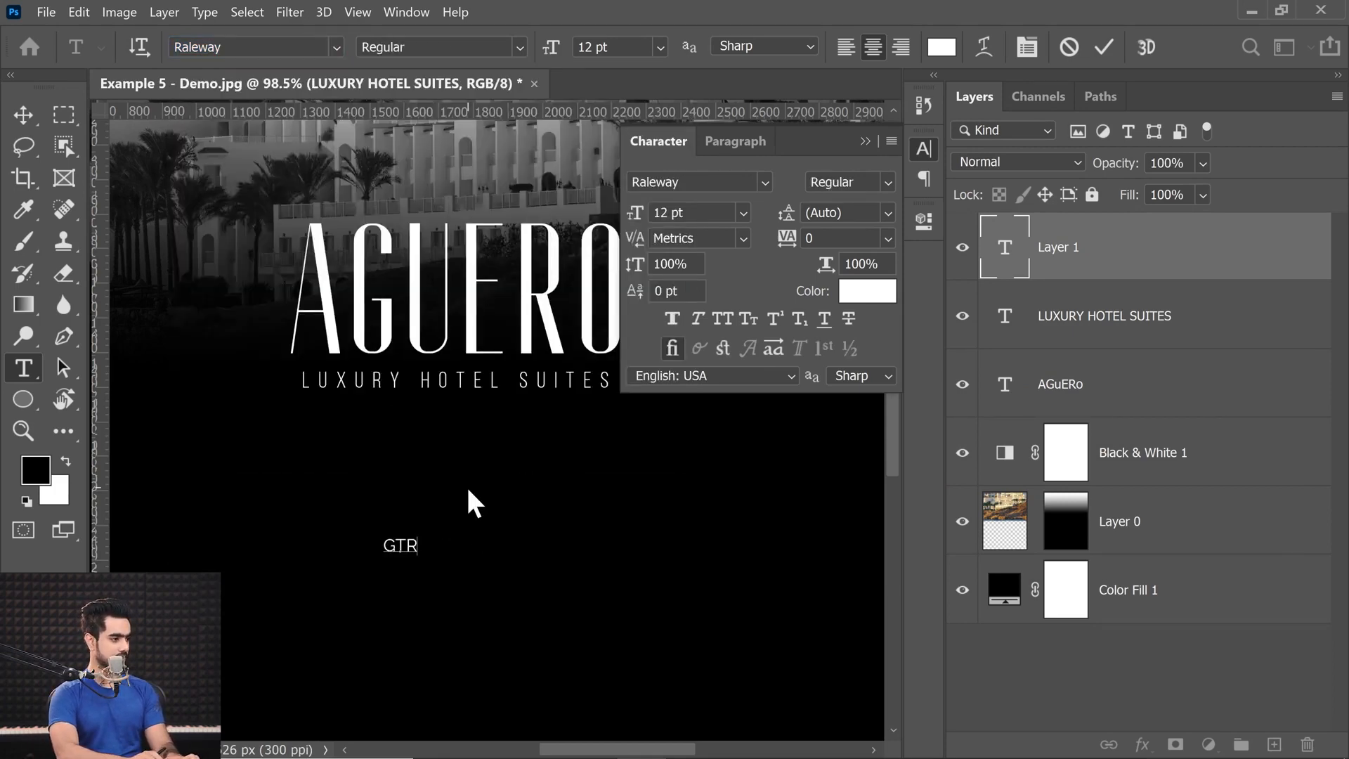
{"action": "type", "text": "STQ"}
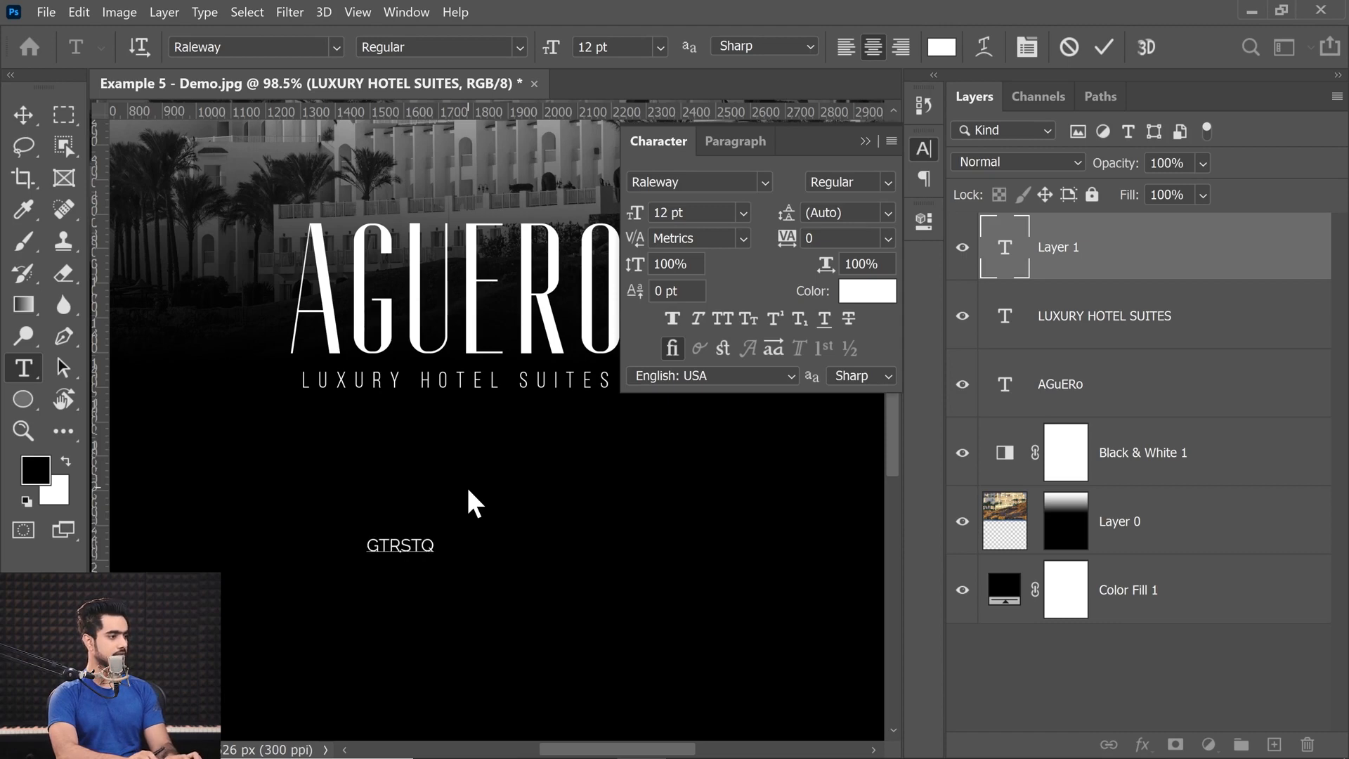
{"action": "type", "text": "A NEOFGNOWQ"}
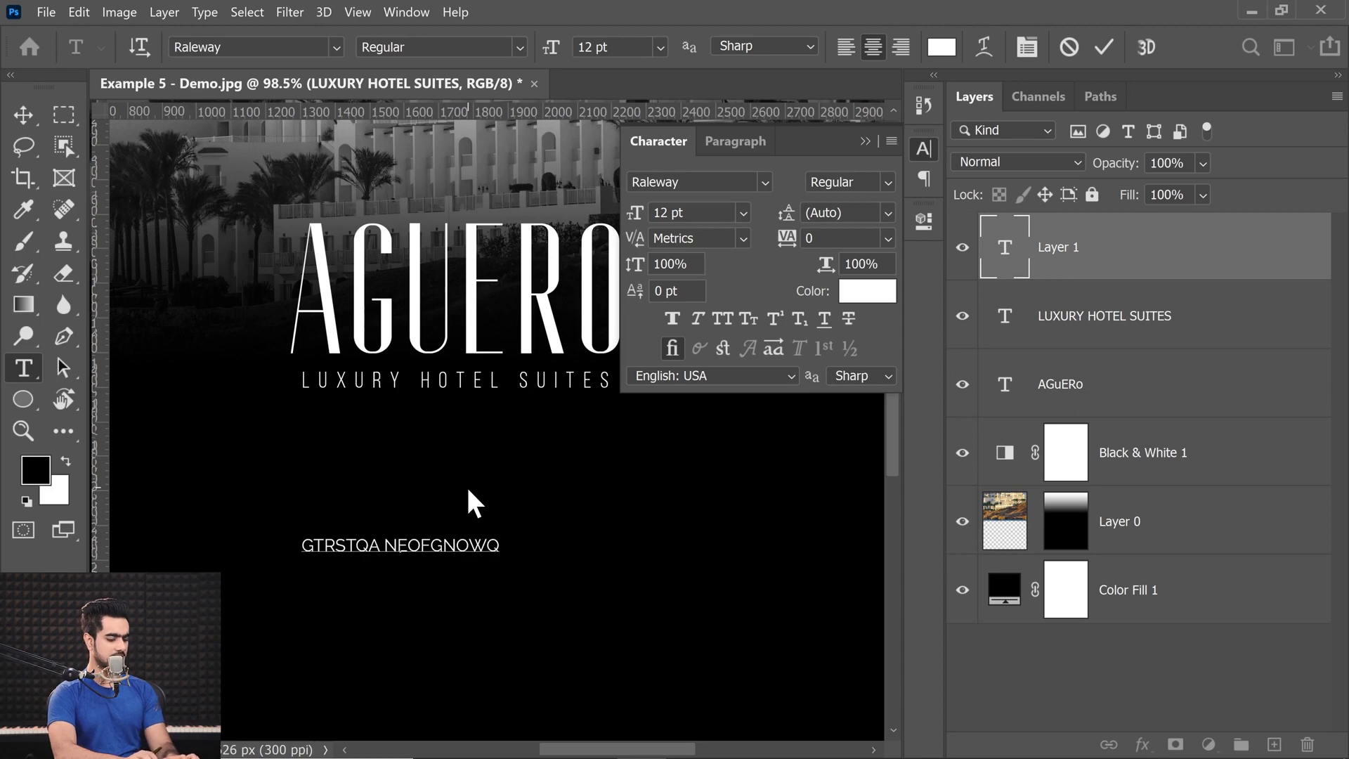
{"action": "type", "text": "TQFGNTR"}
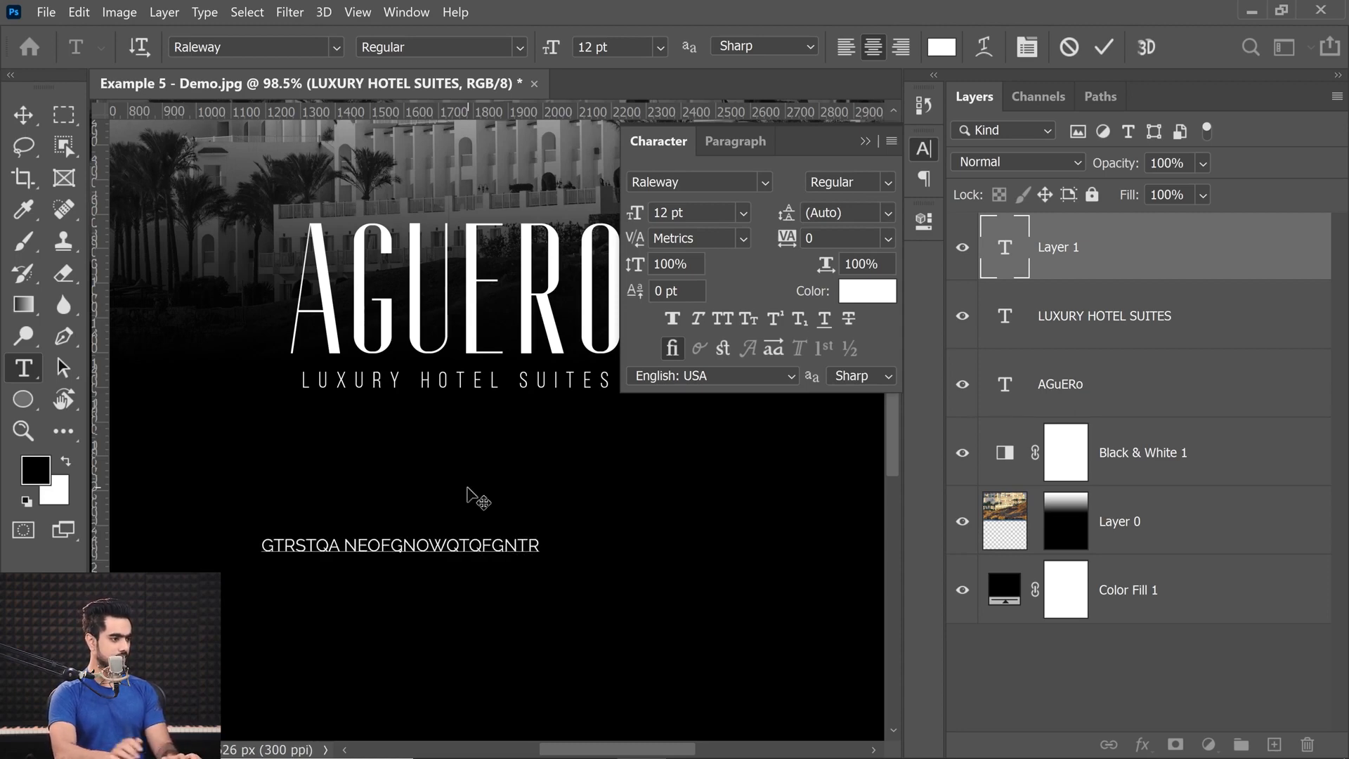
{"action": "key", "text": "ctrl+Return"}
Enlarge the test text line proportionally to about 352% and apply the transform.
{"action": "key", "text": "ctrl+0"}
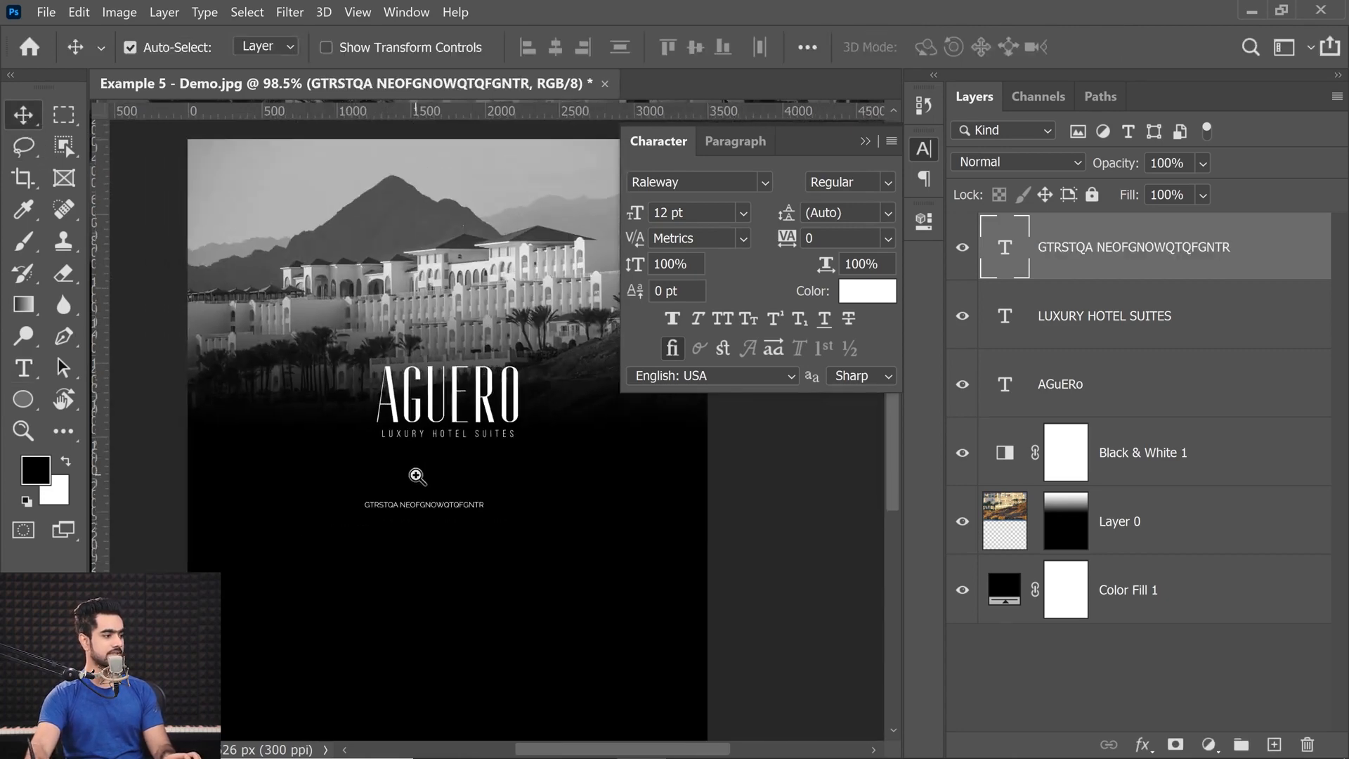
{"action": "key", "text": "ctrl+t"}
{"action": "left_click_drag", "start_coordinate": [483, 510], "coordinate": [632, 582]}
{"action": "key", "text": "Return"}
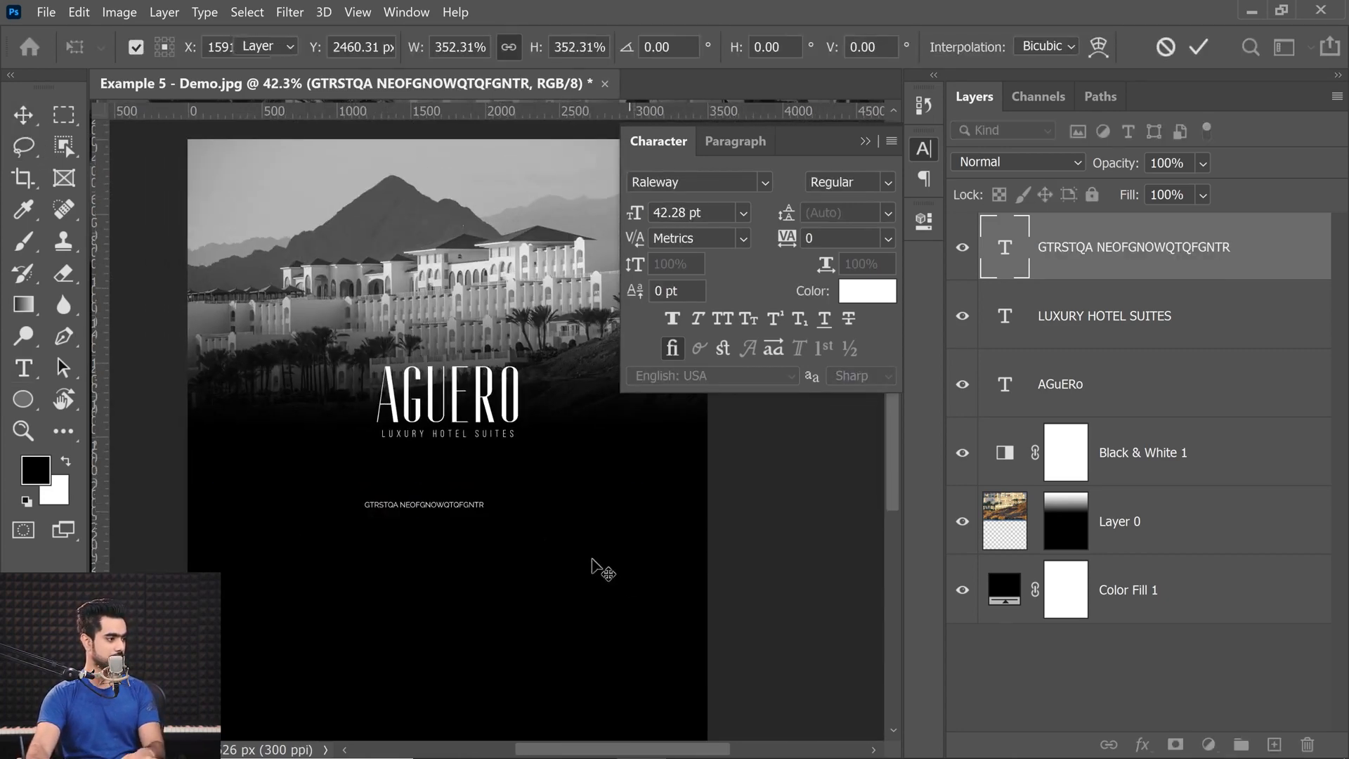
Widen the kerning between the S and T of the test text to 15.
{"action": "scroll", "coordinate": [269, 504], "scroll_direction": "up", "scroll_amount": 6}
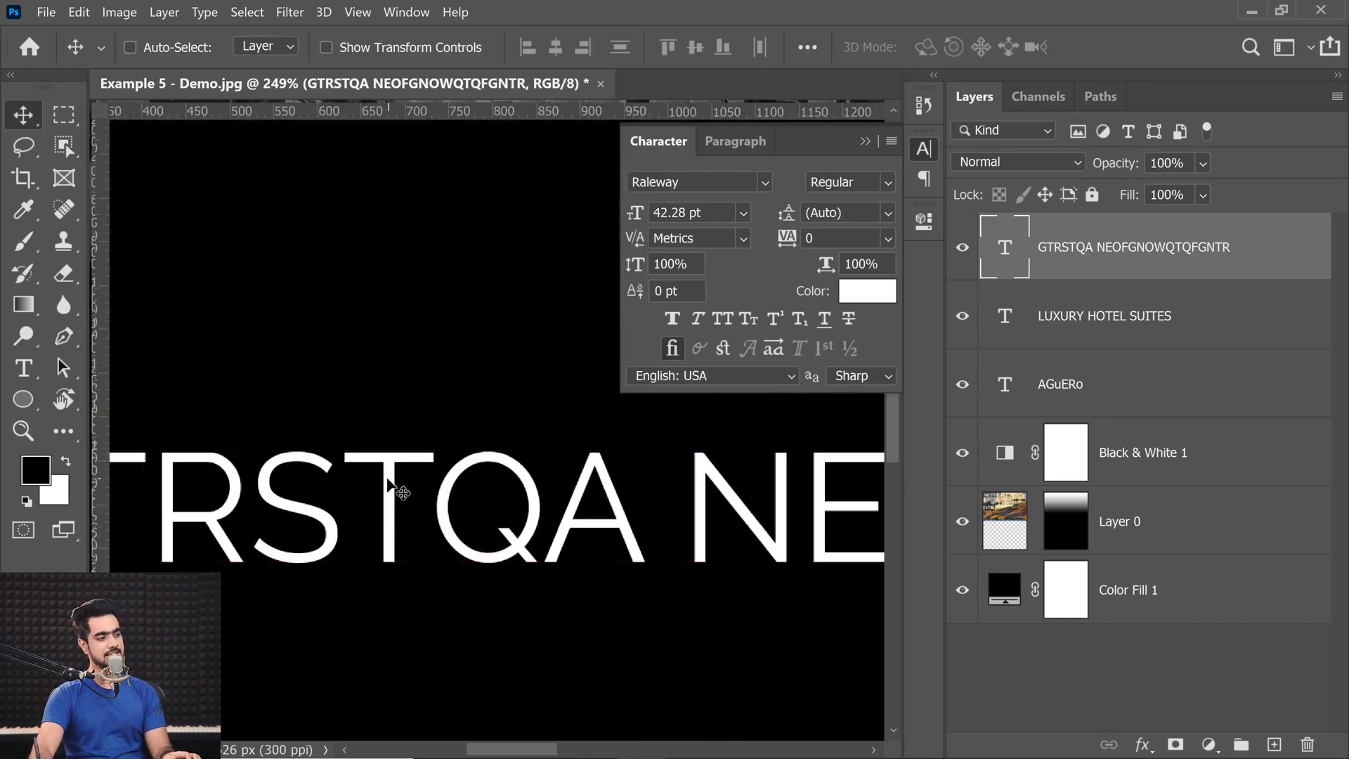
{"action": "double_click", "coordinate": [1002, 246]}
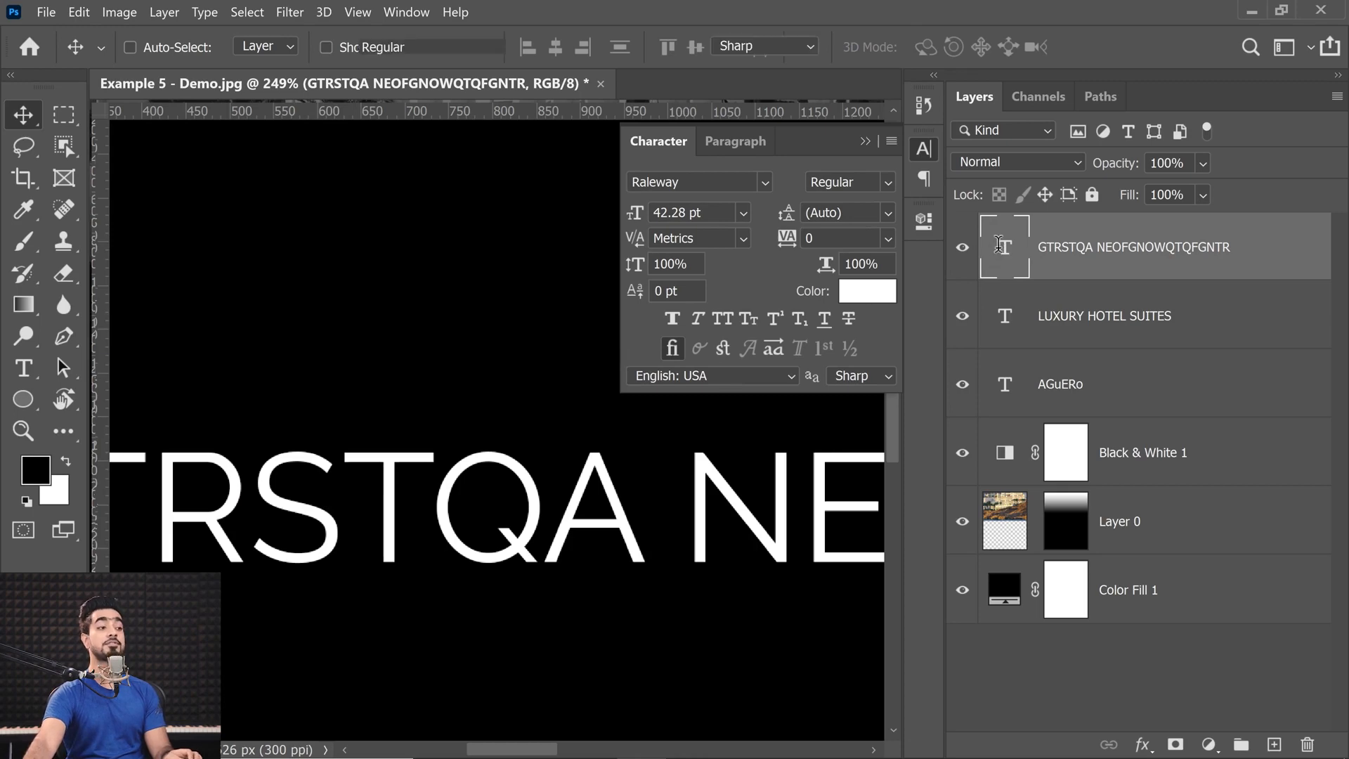
{"action": "left_click", "coordinate": [319, 511]}
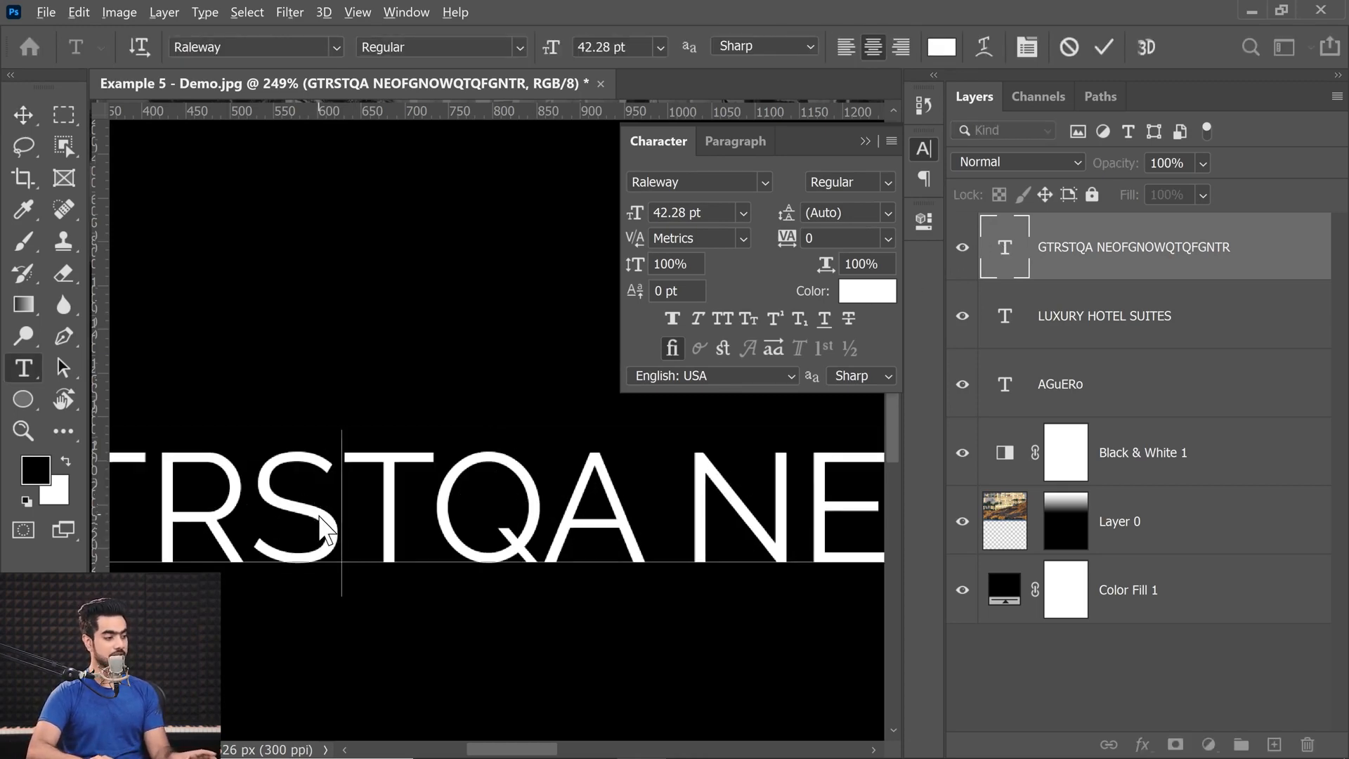
{"action": "key", "text": "alt+Right"}
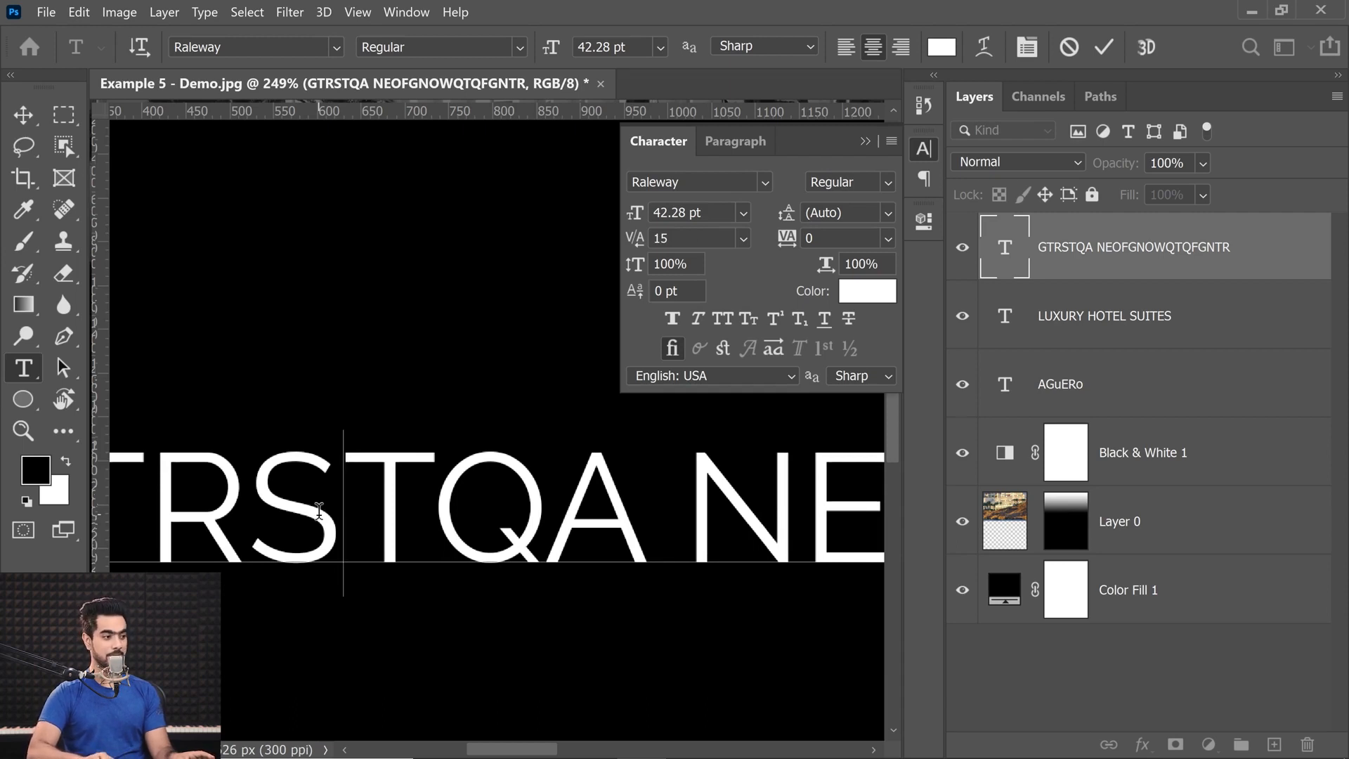
{"action": "key", "text": "Right"}
{"action": "key", "text": "Right"}
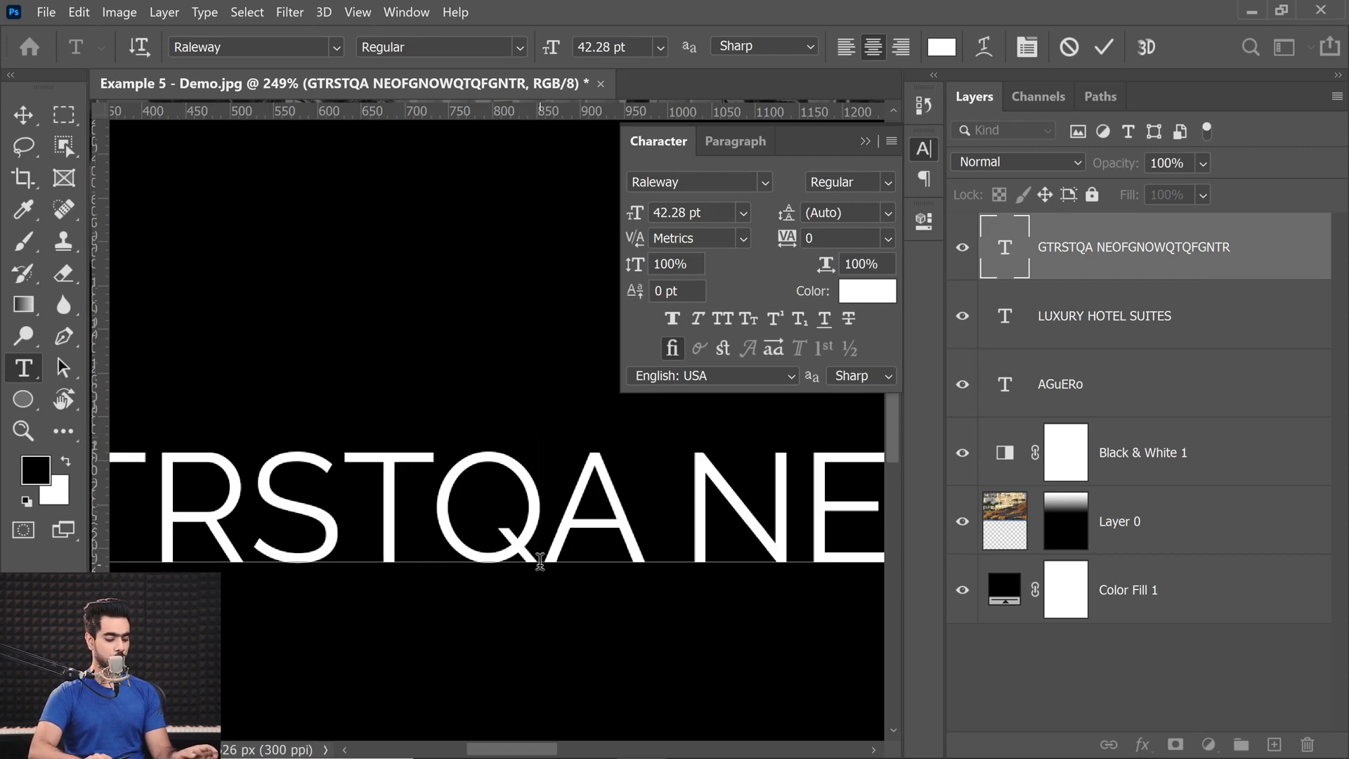
Try wider and tighter kerning around the Q and A of the test text.
{"action": "key", "text": "alt+Right"}
{"action": "key", "text": "alt+Left"}
{"action": "key", "text": "Left"}
{"action": "key", "text": "Right"}
{"action": "key", "text": "Left"}
{"action": "key", "text": "Right"}
{"action": "key", "text": "Right"}
{"action": "key", "text": "Right"}
{"action": "key", "text": "Right"}
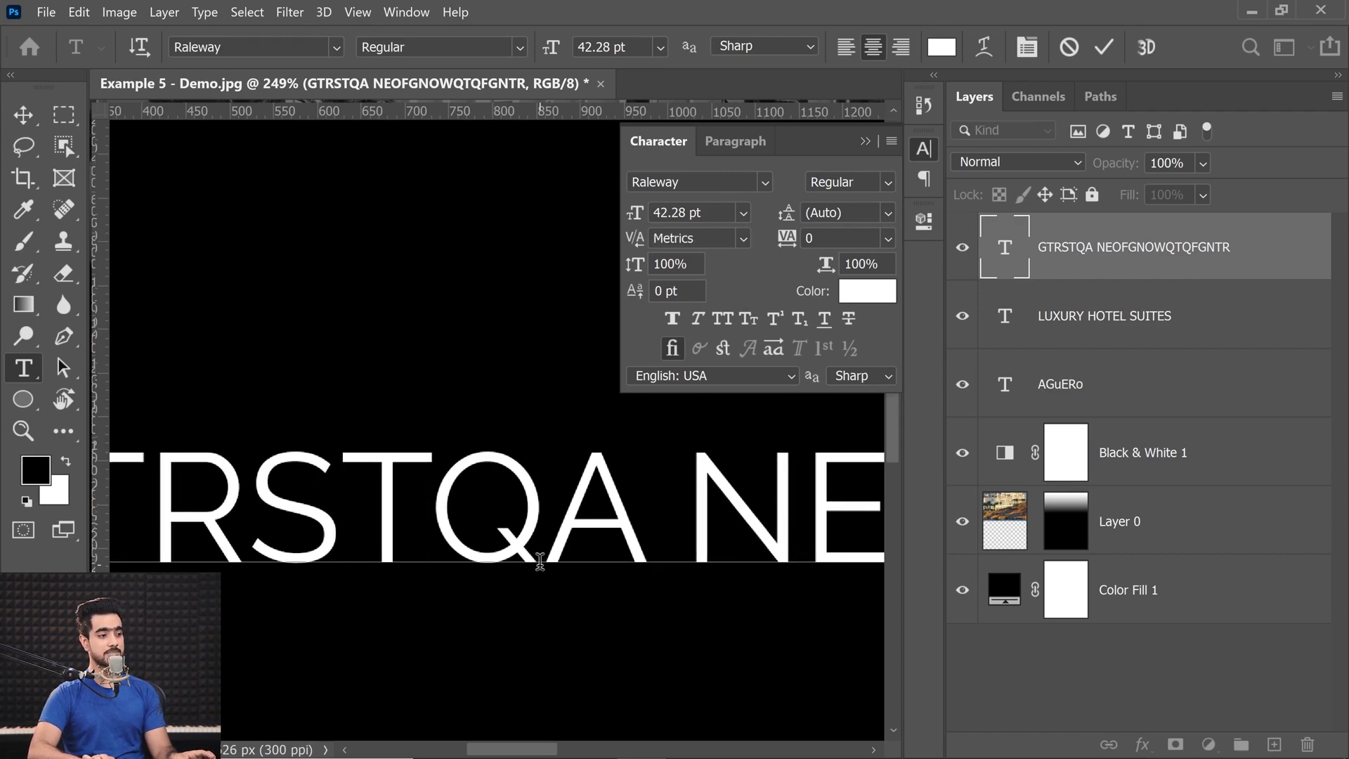
Tighten the kerning between the N and E of the test text to -40 and commit the edit.
{"action": "key", "text": "Left"}
{"action": "key", "text": "Right"}
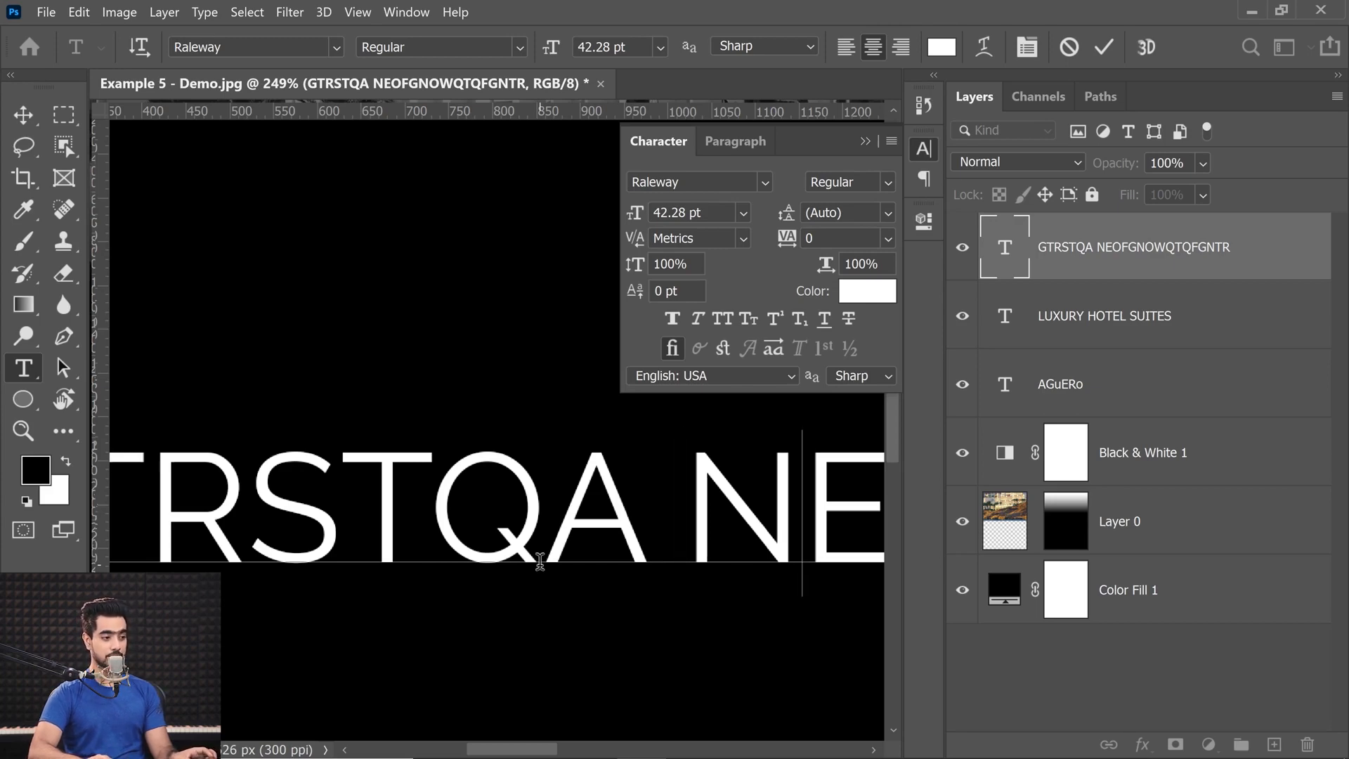
{"action": "key", "text": "alt+Left"}
{"action": "key", "text": "alt+Left"}
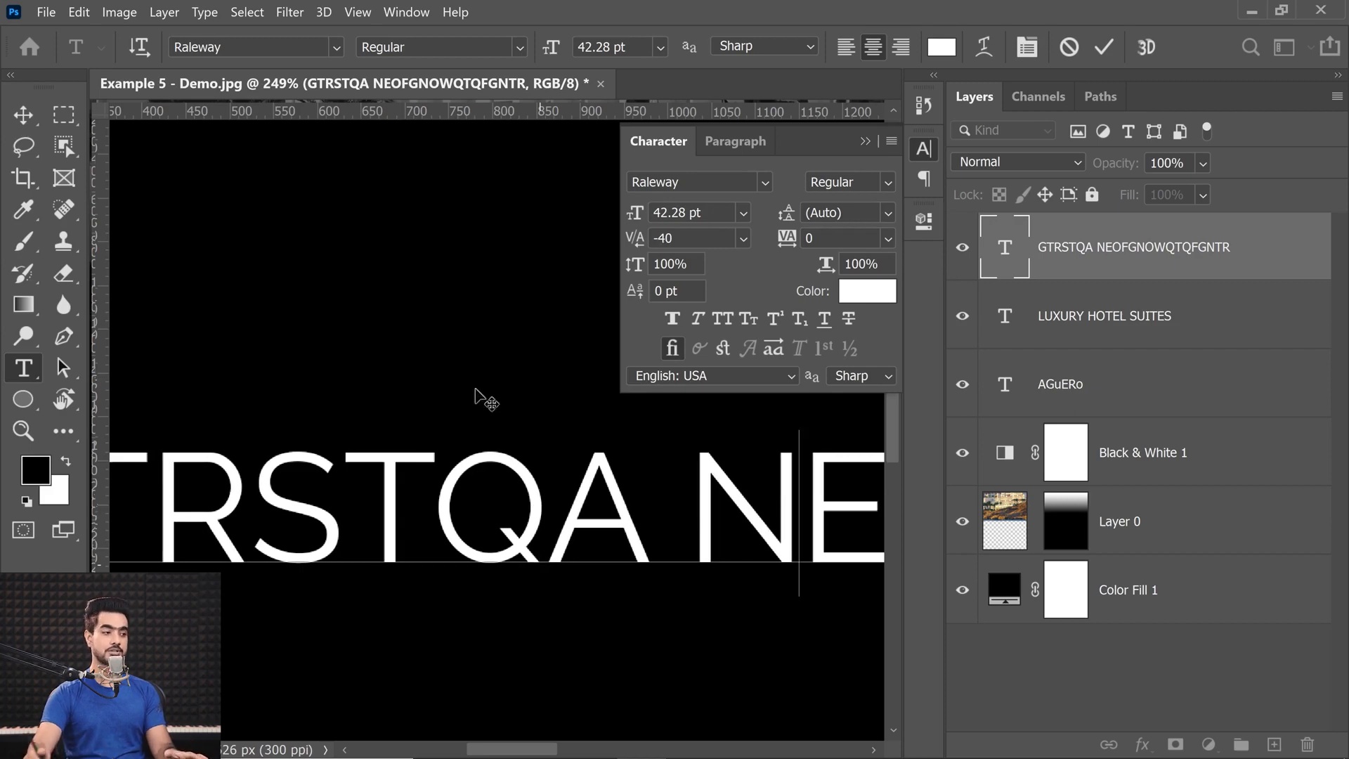
{"action": "left_click", "coordinate": [24, 115]}
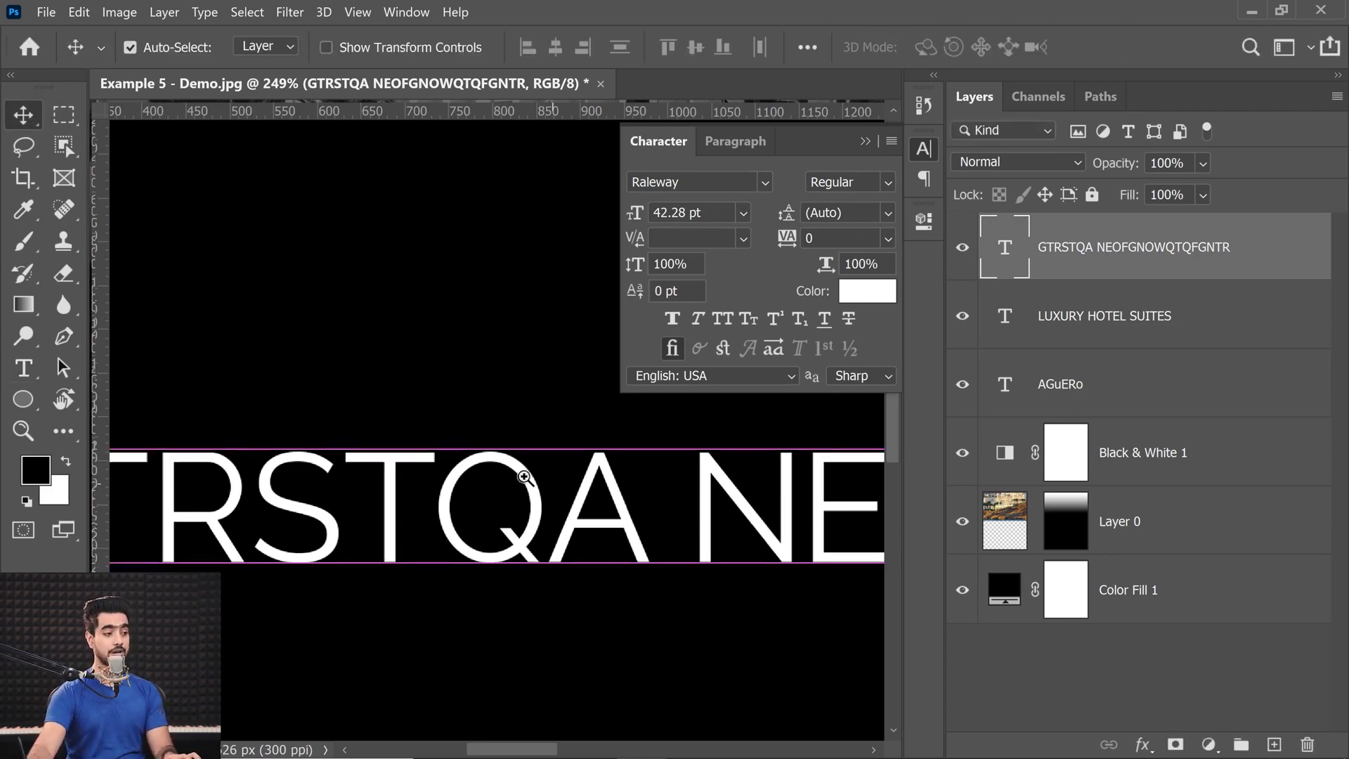
Delete the test text layer and collapse the character settings.
{"action": "scroll", "coordinate": [527, 485], "scroll_direction": "down", "scroll_amount": 5}
{"action": "left_click_drag", "start_coordinate": [1078, 274], "coordinate": [1309, 742]}
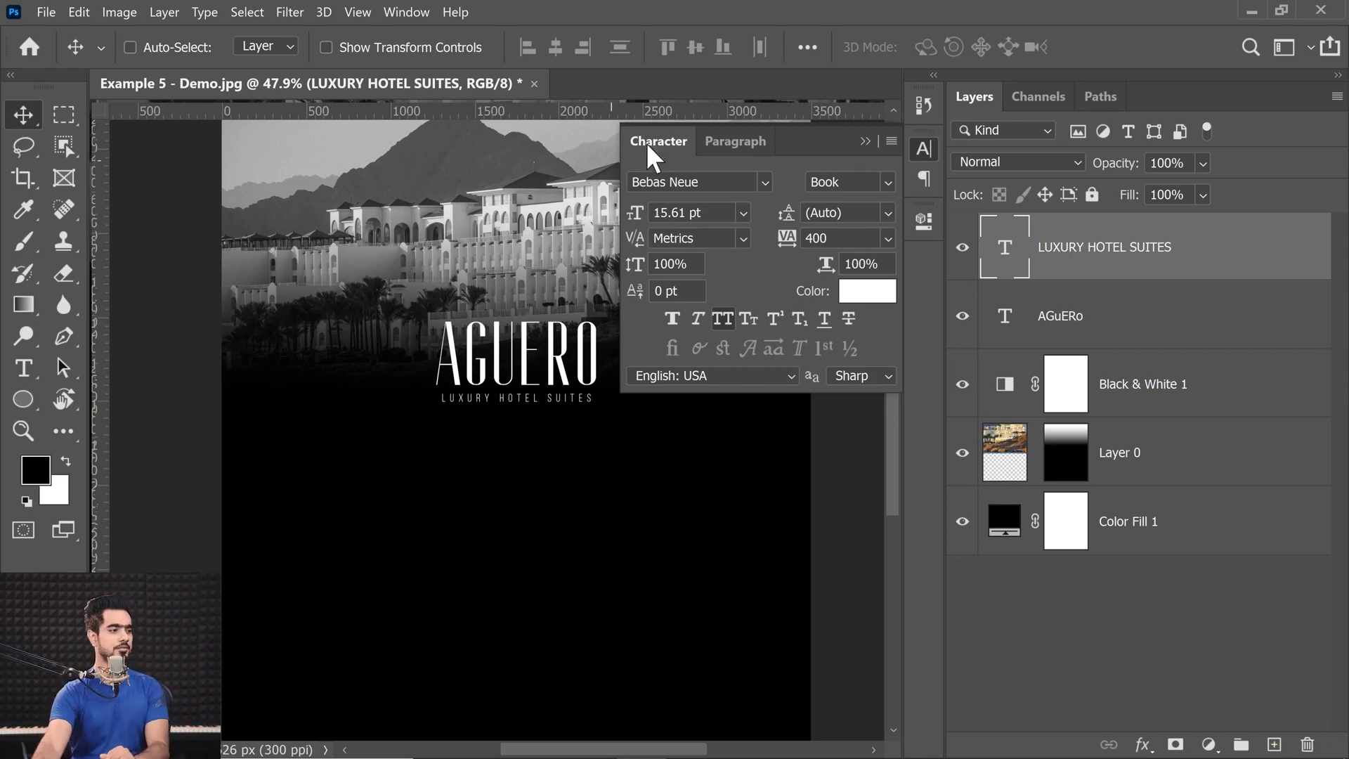
{"action": "left_click", "coordinate": [865, 142]}
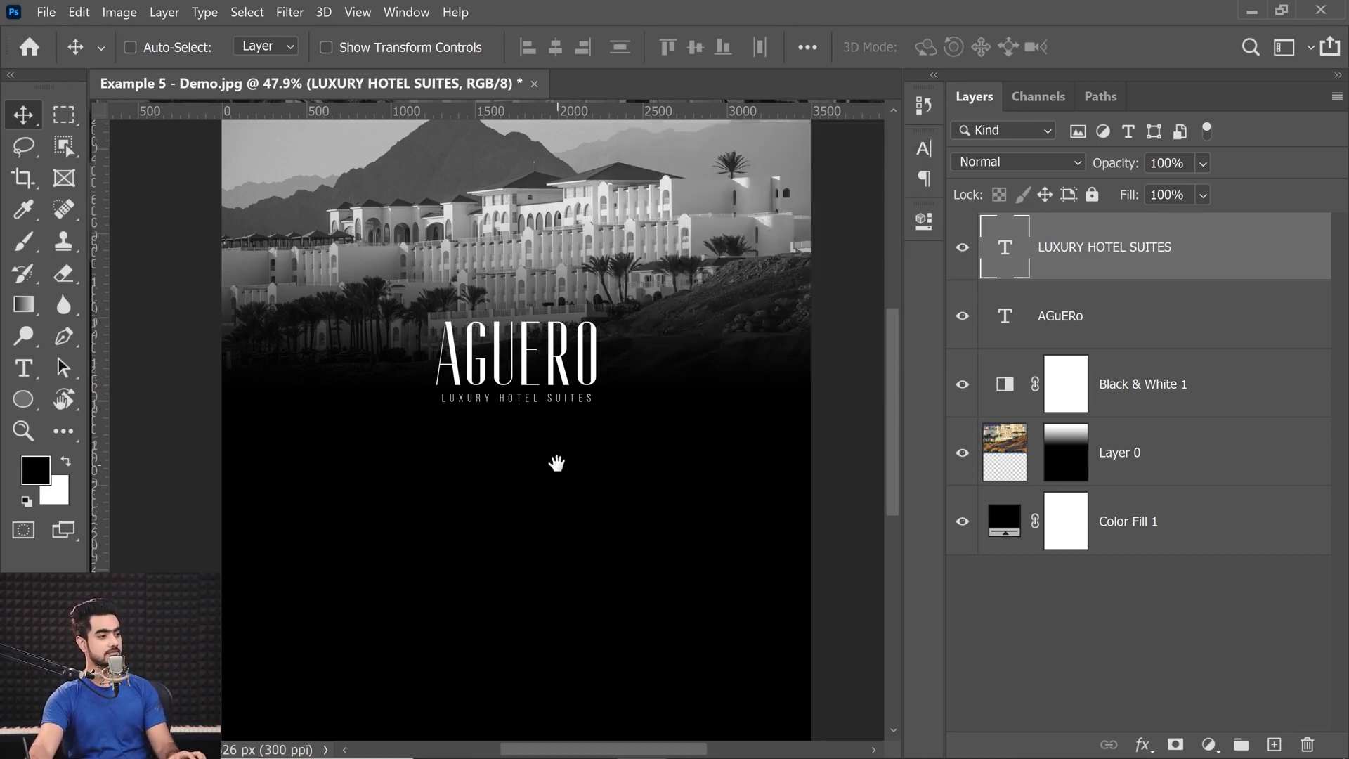
Draw a large paragraph text box across the black area below the LUXURY HOTEL SUITES subtitle.
{"action": "left_click_drag", "start_coordinate": [552, 466], "coordinate": [544, 390]}
{"action": "scroll", "coordinate": [545, 431], "scroll_direction": "down", "scroll_amount": 2}
{"action": "left_click_drag", "start_coordinate": [604, 475], "coordinate": [578, 437]}
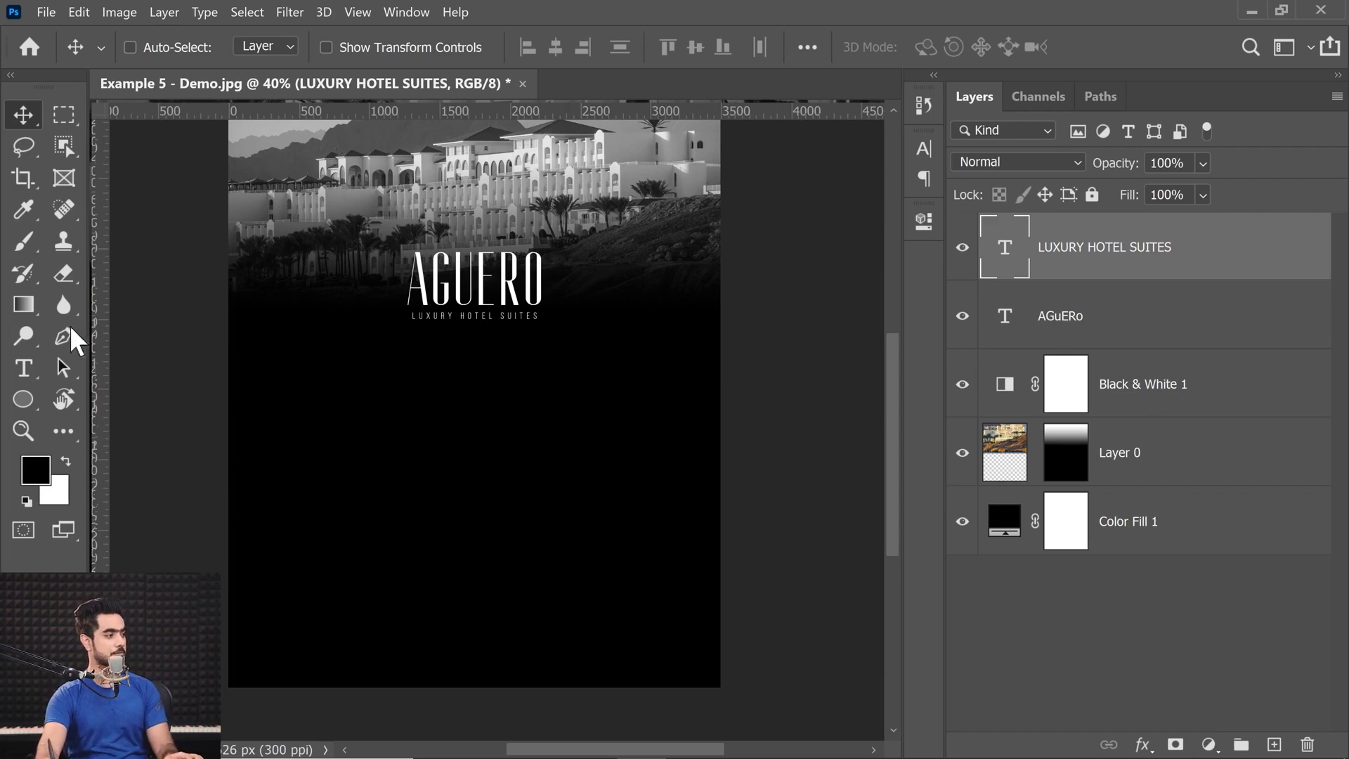
{"action": "left_click", "coordinate": [24, 368]}
{"action": "left_click_drag", "start_coordinate": [285, 346], "coordinate": [677, 652]}
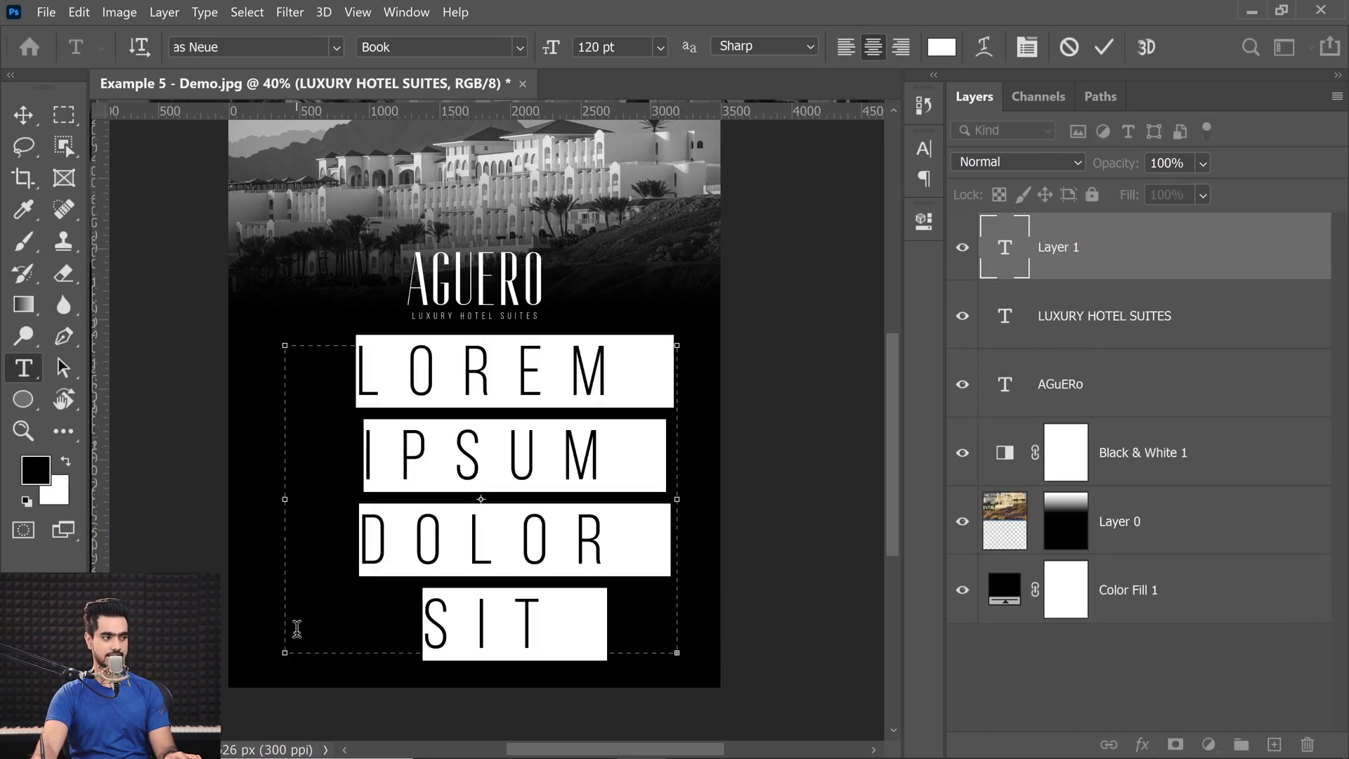
Reset the character formatting of the new paragraph text to the defaults.
{"action": "left_click", "coordinate": [1026, 49]}
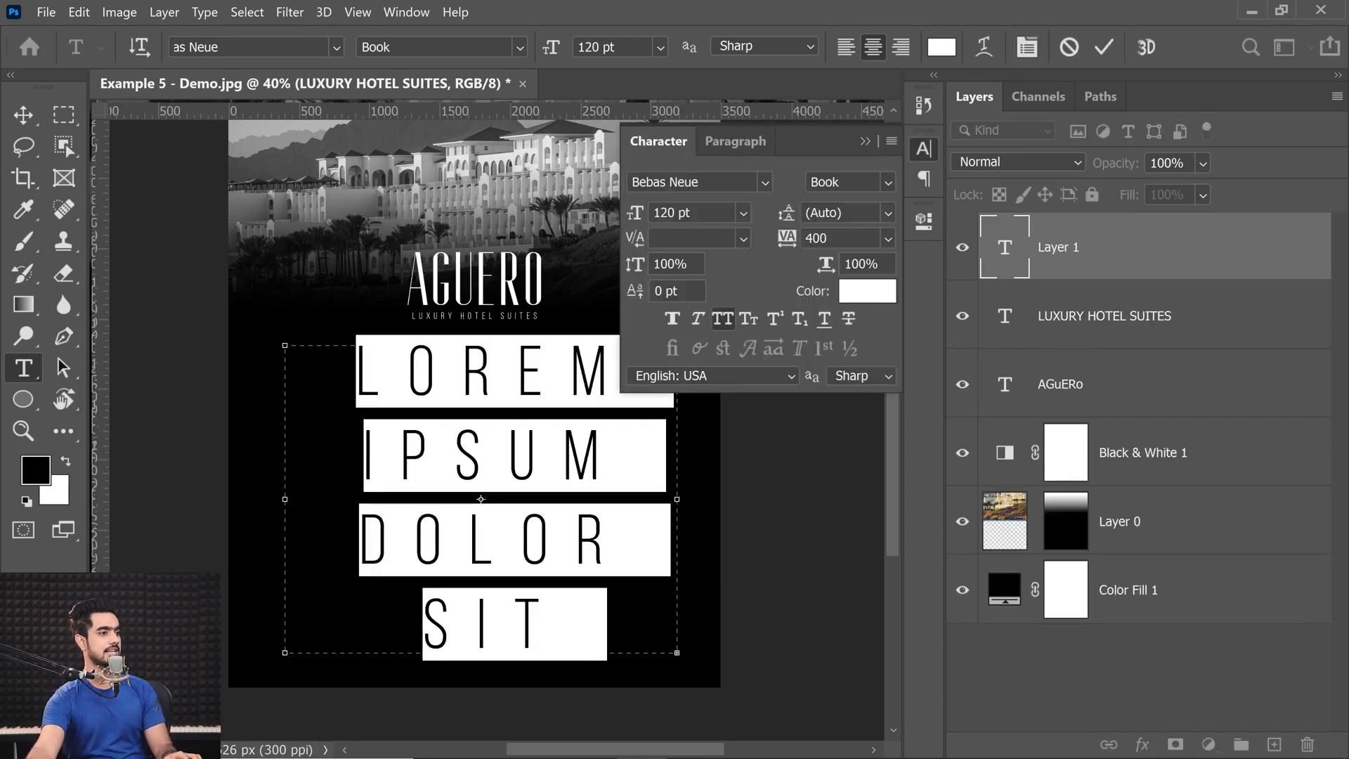
{"action": "left_click", "coordinate": [888, 238]}
{"action": "left_click", "coordinate": [892, 141]}
{"action": "left_click", "coordinate": [892, 141]}
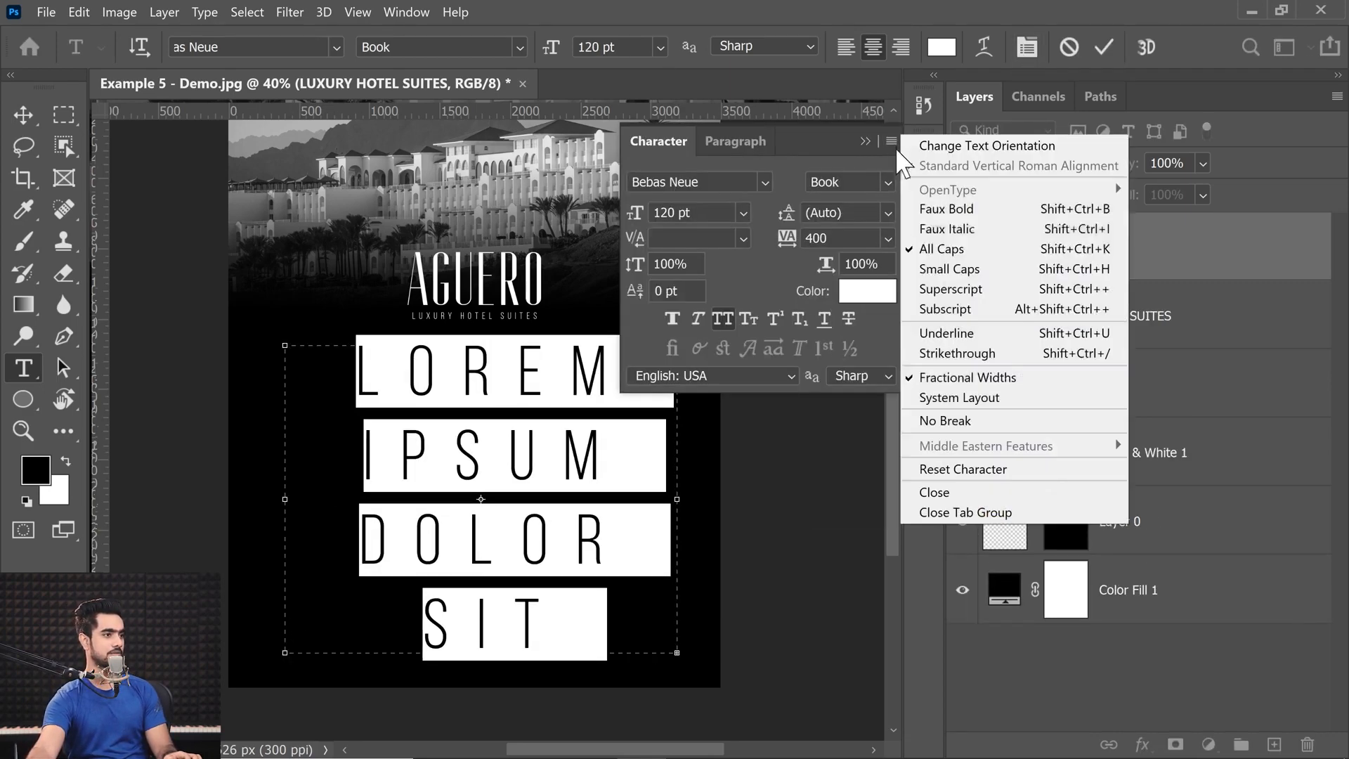
{"action": "left_click", "coordinate": [947, 468]}
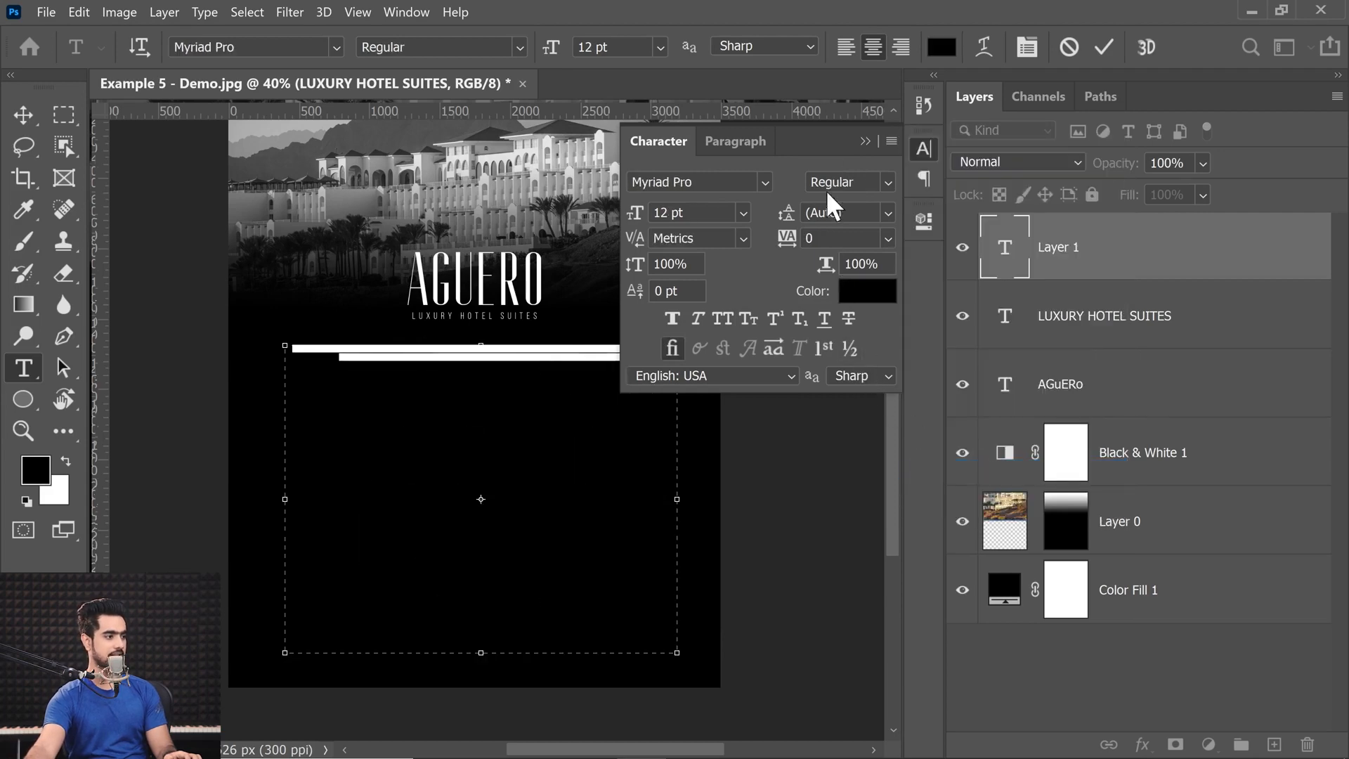
{"action": "left_click", "coordinate": [890, 140]}
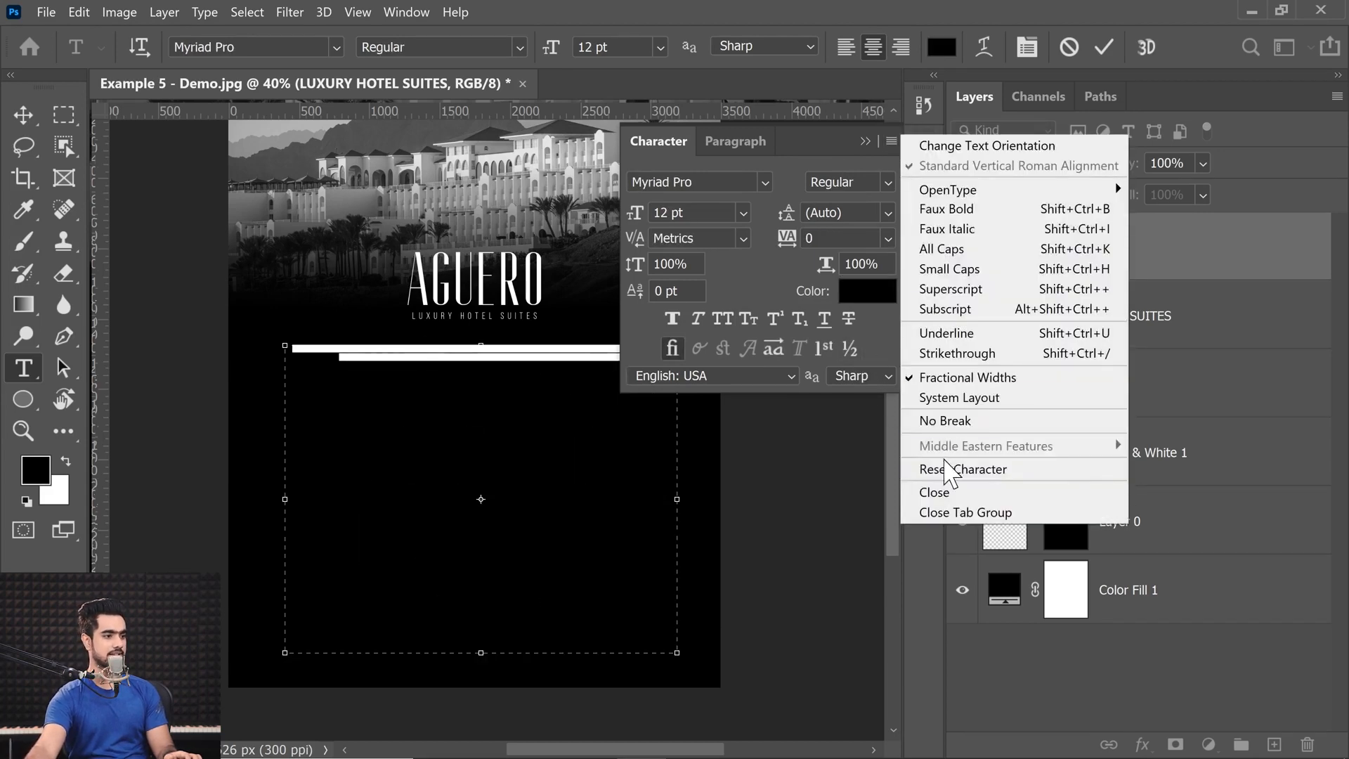
{"action": "left_click", "coordinate": [940, 469]}
Reset the paragraph formatting of the new text box to the defaults.
{"action": "left_click", "coordinate": [737, 141]}
{"action": "left_click", "coordinate": [892, 140]}
{"action": "left_click", "coordinate": [945, 364]}
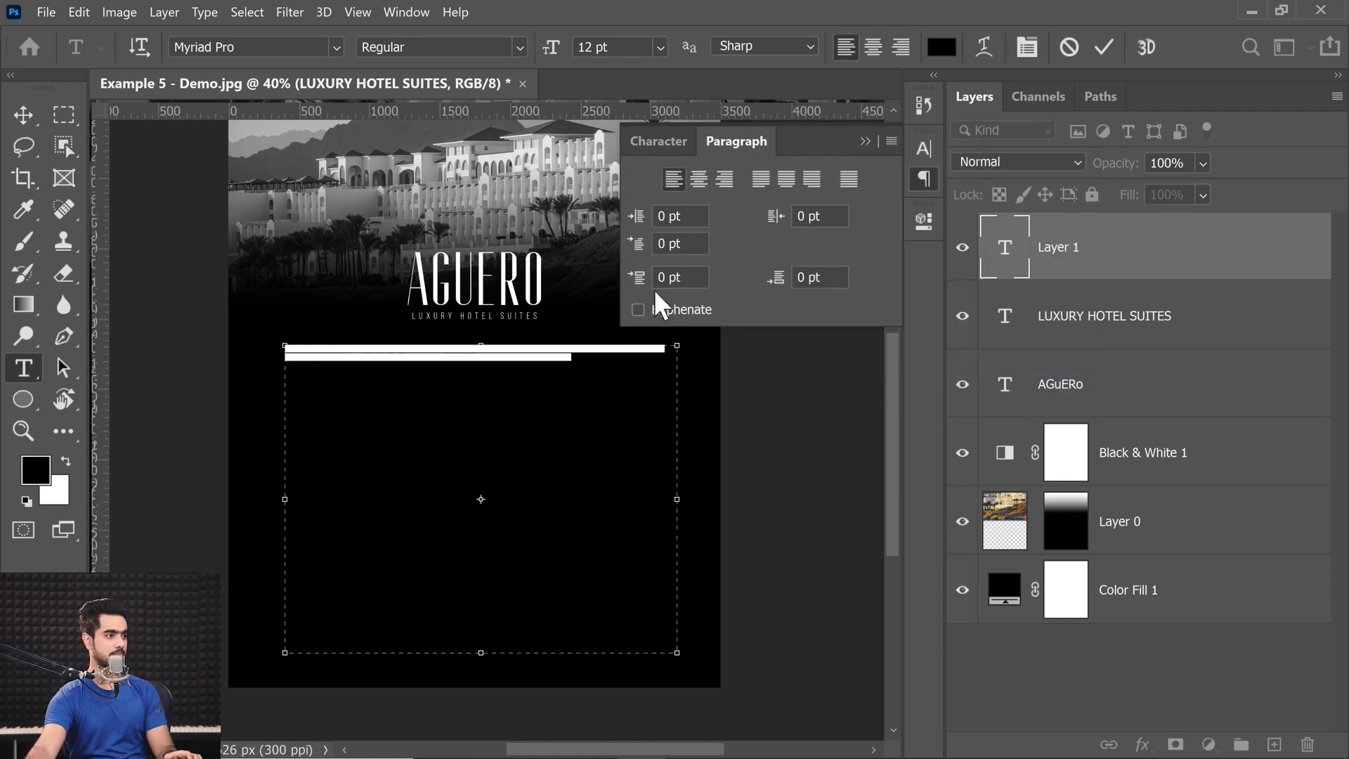
Set the paragraph text's color to white.
{"action": "left_click", "coordinate": [940, 47]}
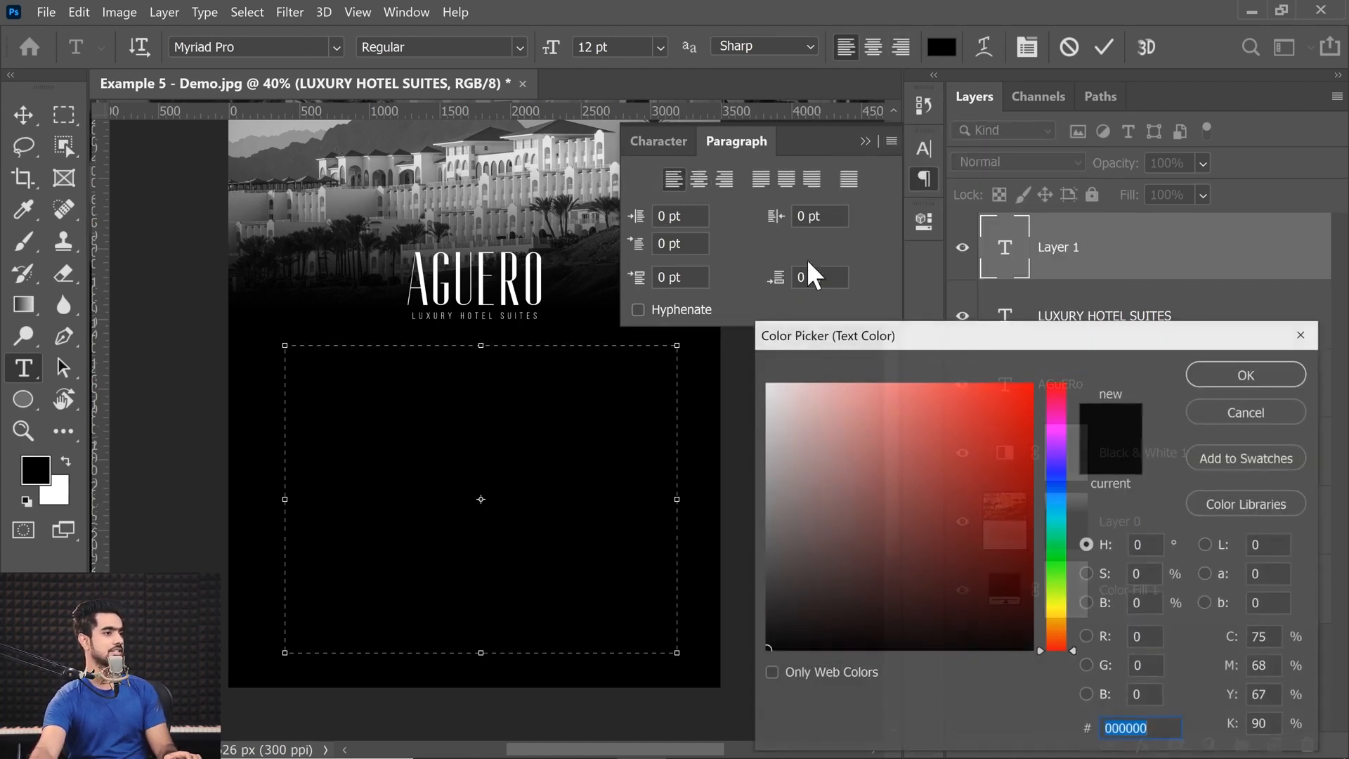
{"action": "left_click", "coordinate": [767, 385]}
{"action": "left_click", "coordinate": [1247, 374]}
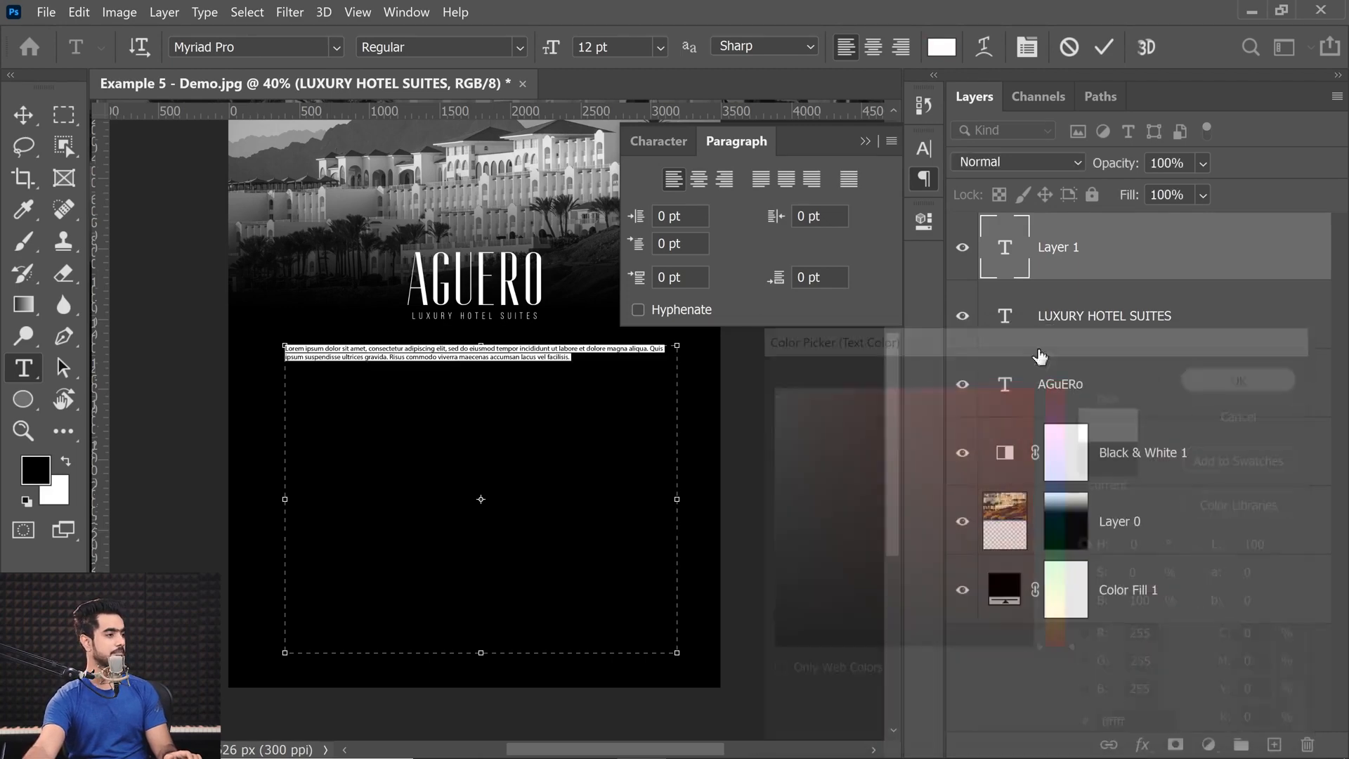
Change the paragraph text's font to Minion Variable Concept Regular and collapse the type properties.
{"action": "left_click", "coordinate": [211, 47]}
{"action": "type", "text": "minion"}
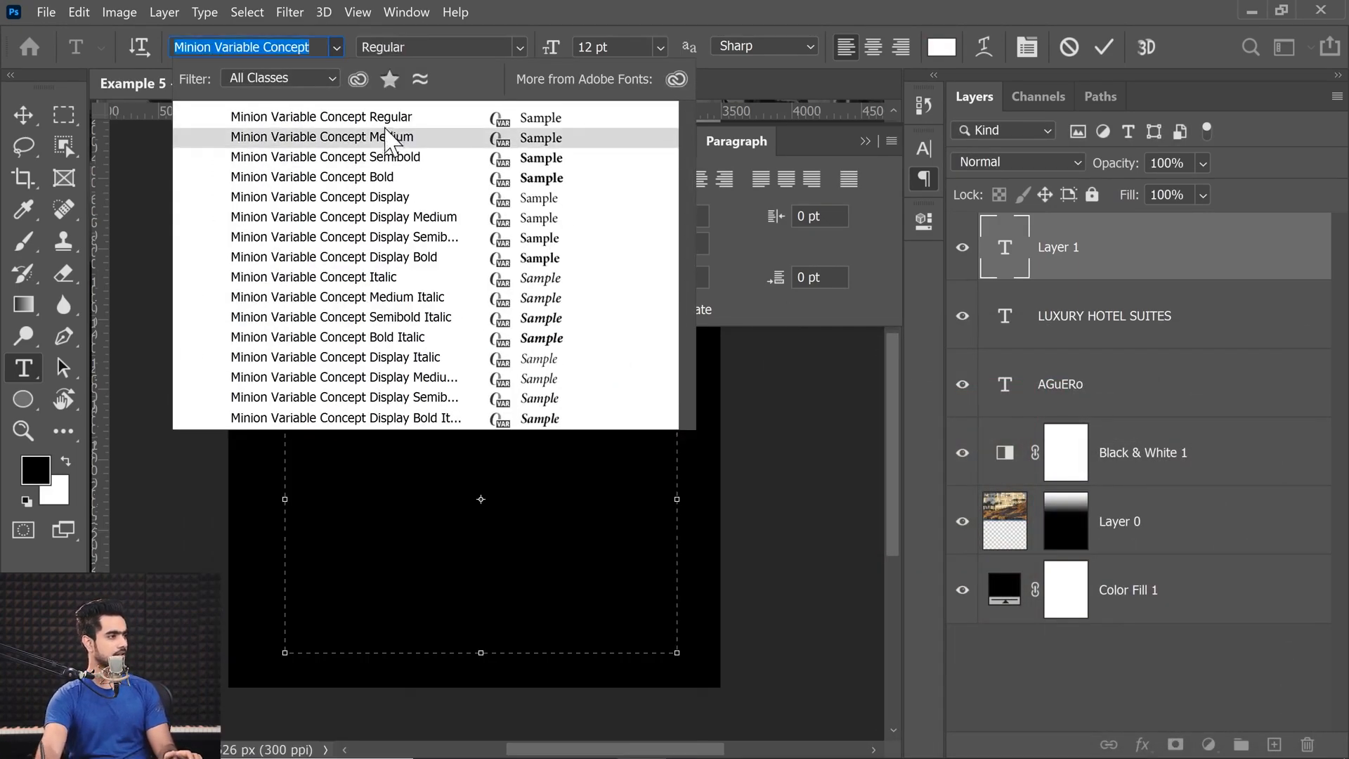
{"action": "key", "text": "Escape"}
{"action": "key", "text": "Return"}
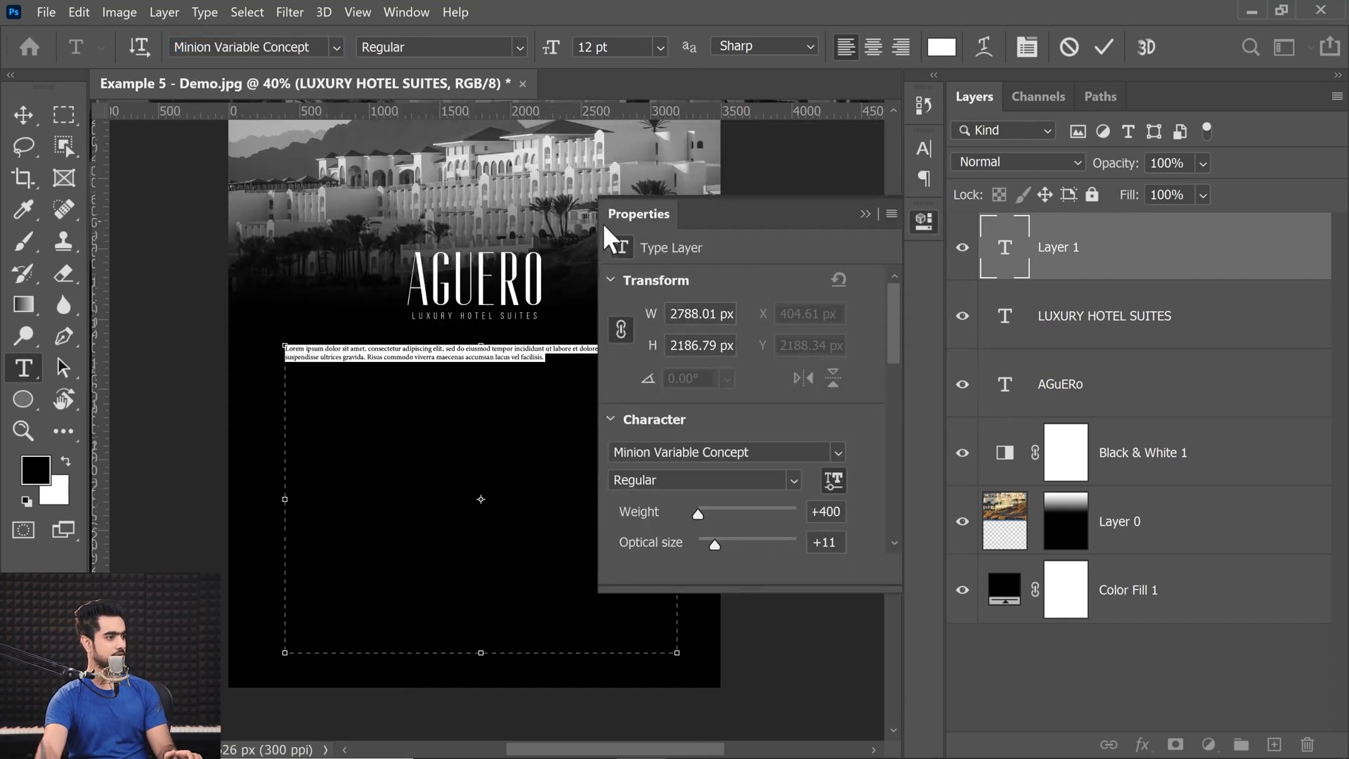
{"action": "left_click", "coordinate": [865, 213]}
{"action": "left_click", "coordinate": [568, 367]}
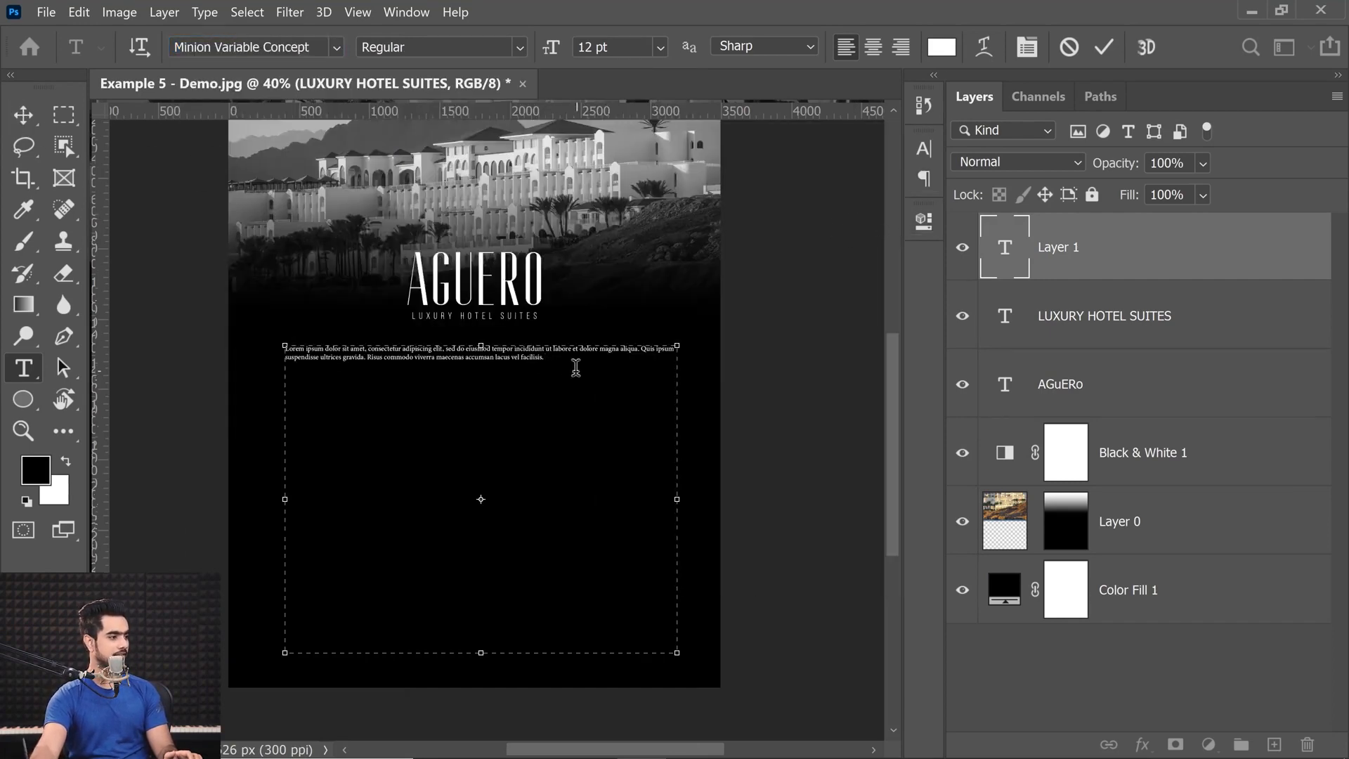
Set the size of all the text in the paragraph box to 14 pt.
{"action": "key", "text": "ctrl+a"}
{"action": "left_click", "coordinate": [660, 47]}
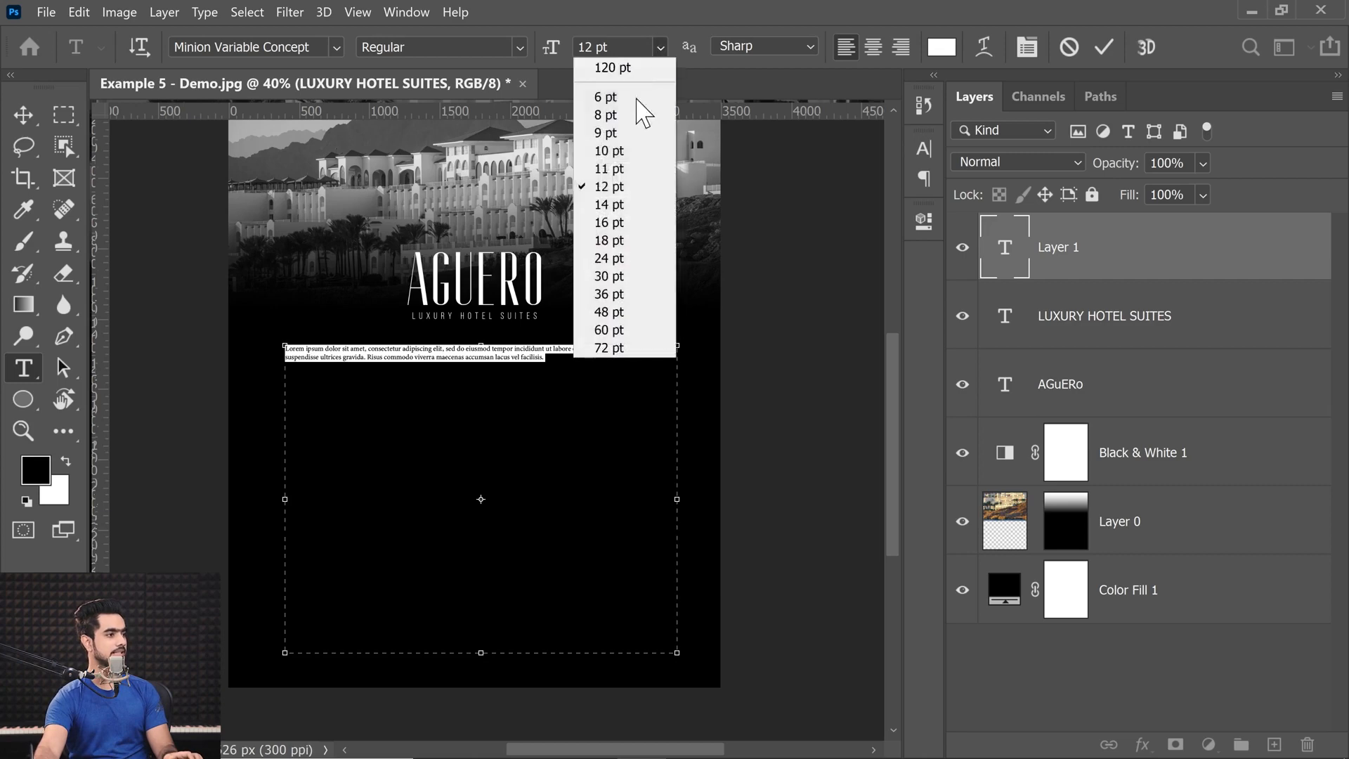
{"action": "left_click", "coordinate": [618, 205]}
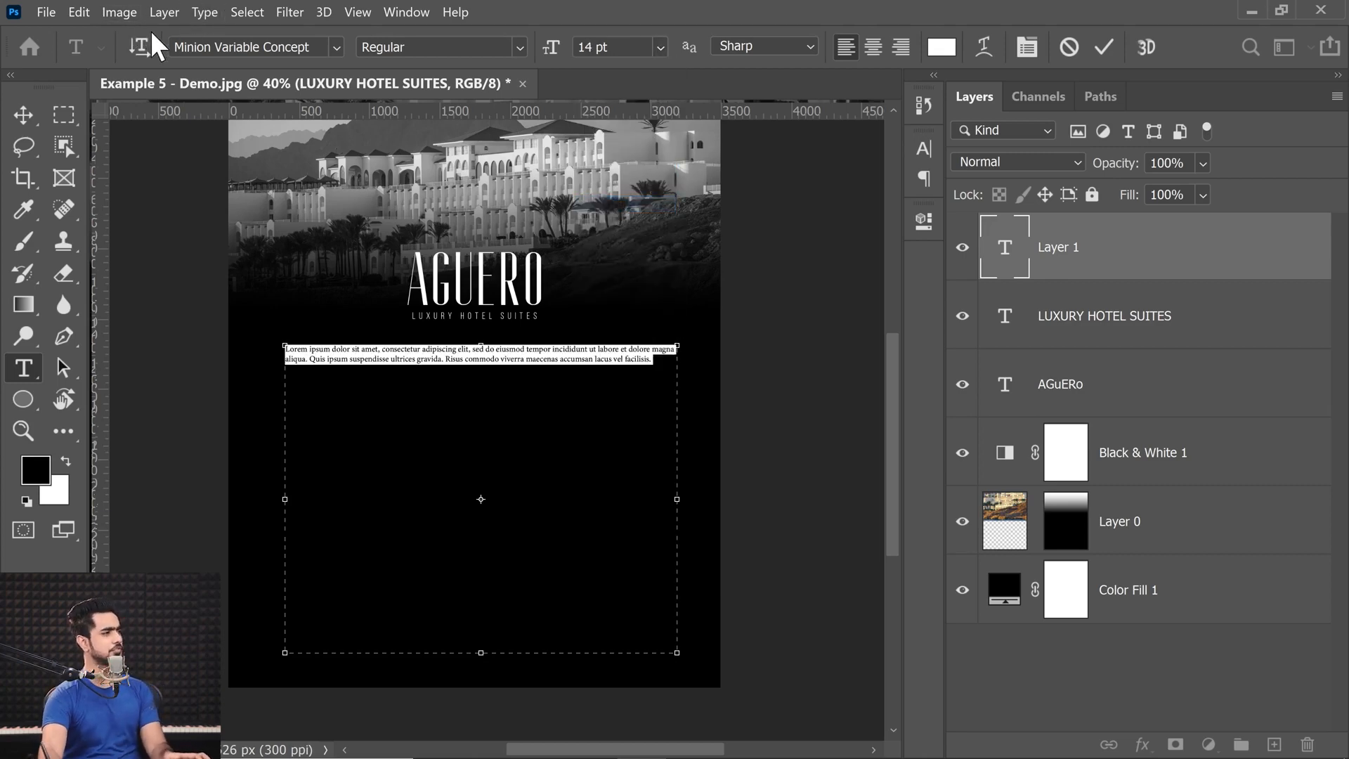
Extend the first paragraph with Lorem Ipsum placeholder text inserted after its last sentence.
{"action": "left_click", "coordinate": [659, 363]}
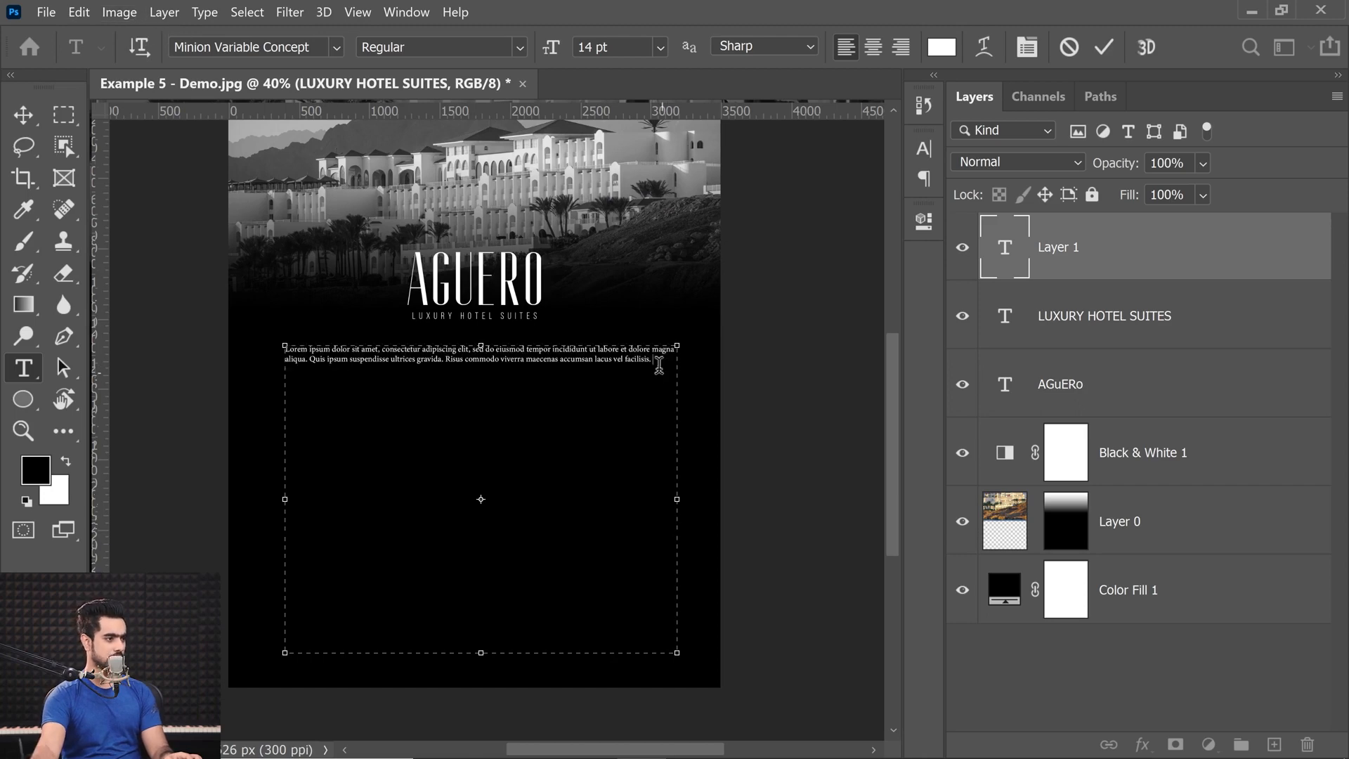
{"action": "left_click", "coordinate": [204, 12]}
{"action": "left_click", "coordinate": [305, 391]}
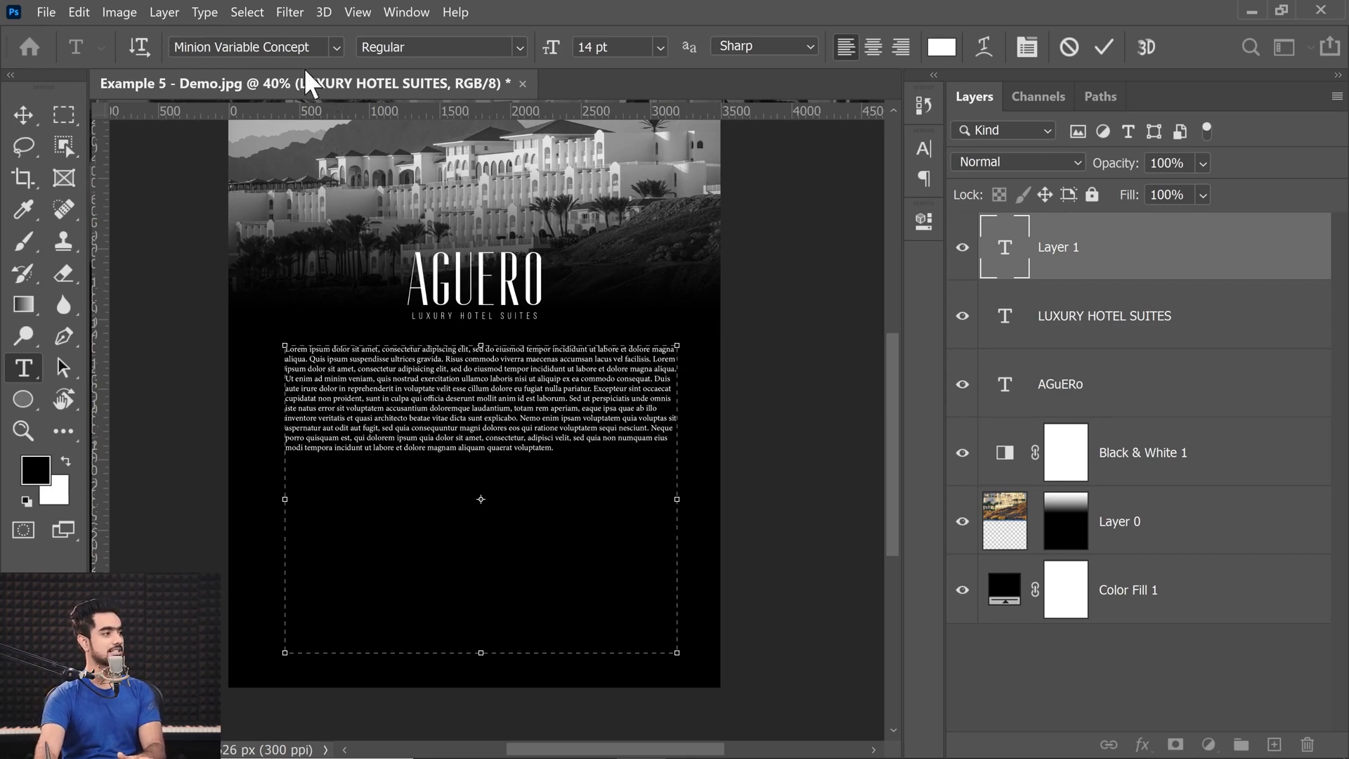
Add a second paragraph of Lorem Ipsum placeholder text and end it with a few random filler words.
{"action": "left_click", "coordinate": [164, 12]}
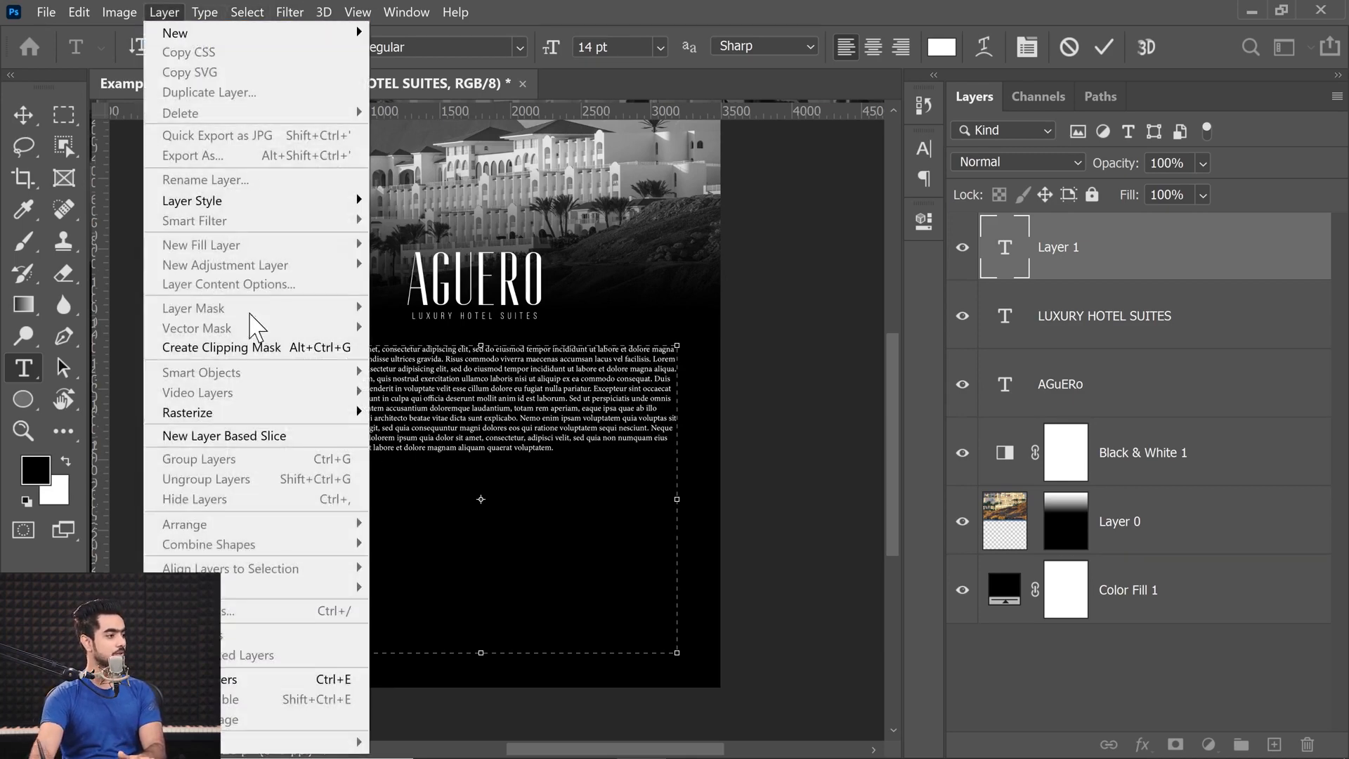
{"action": "left_click", "coordinate": [201, 11]}
{"action": "left_click", "coordinate": [201, 12]}
{"action": "left_click", "coordinate": [275, 385]}
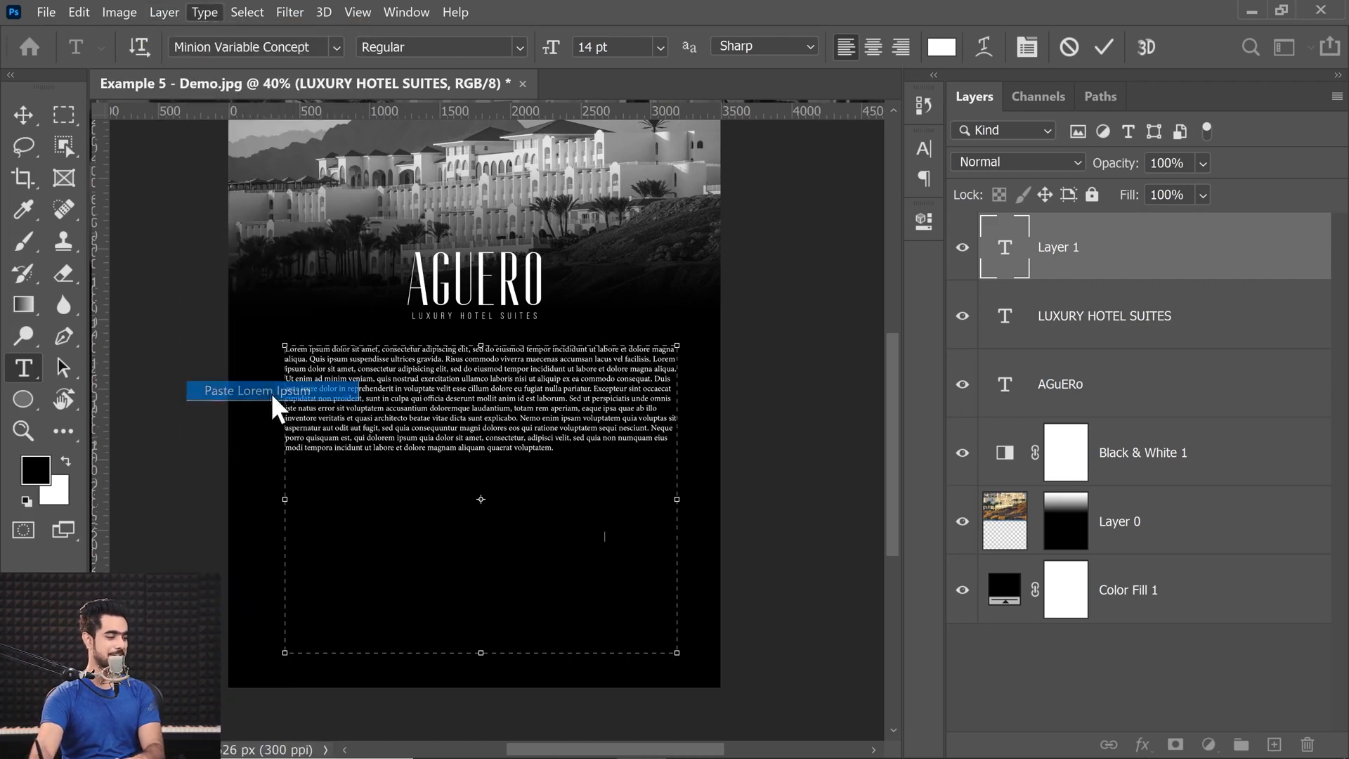
{"action": "type", "text": "fhjdgn"}
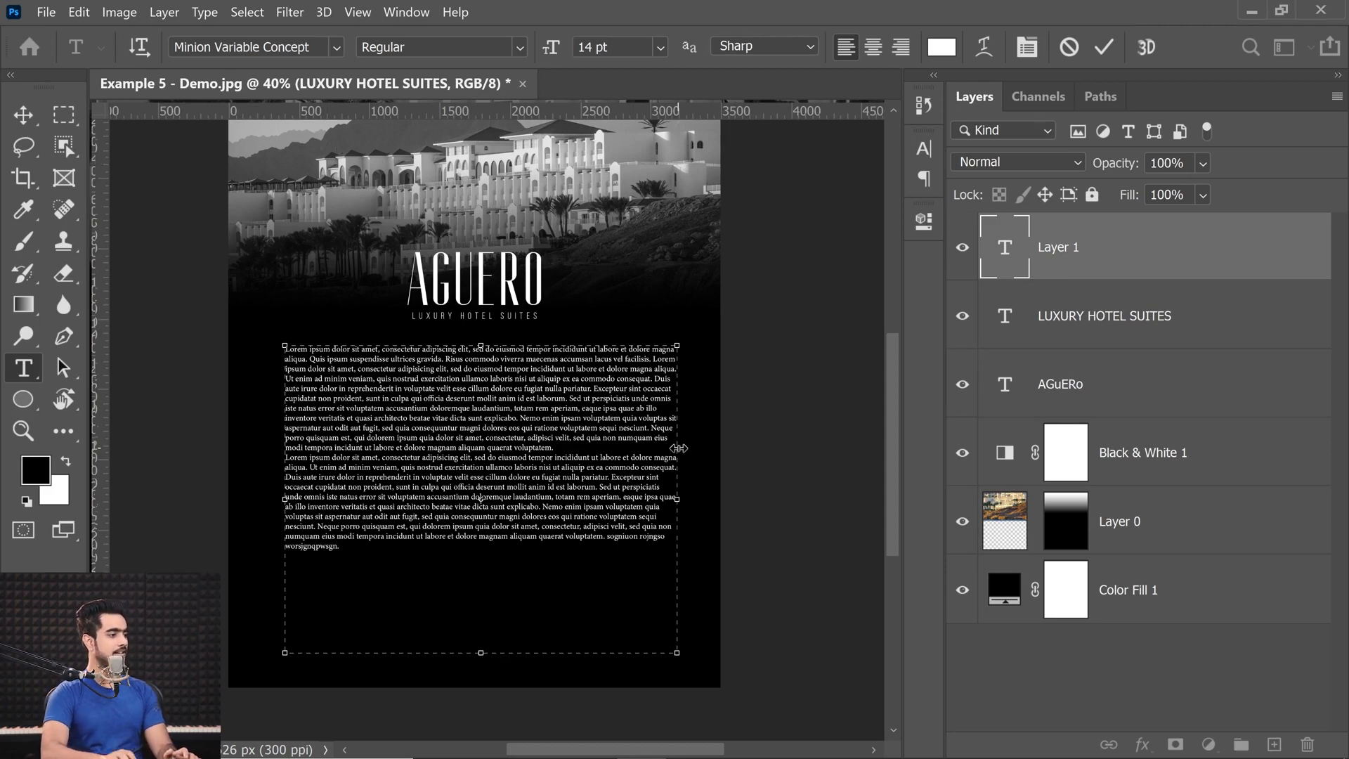
Copy the second half of the second paragraph, paste it as a third paragraph, and commit the text.
{"action": "left_click_drag", "start_coordinate": [343, 497], "coordinate": [398, 548]}
{"action": "key", "text": "ctrl+c"}
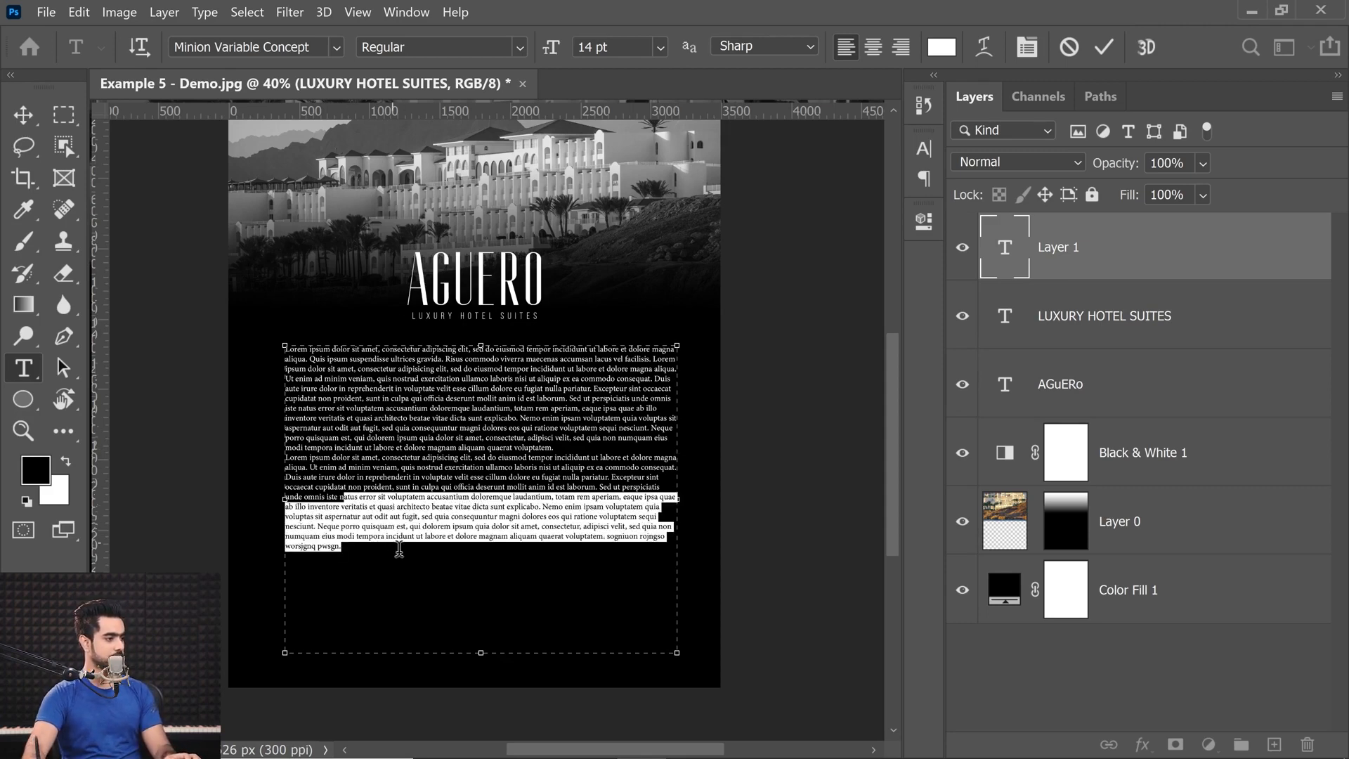
{"action": "left_click", "coordinate": [357, 545]}
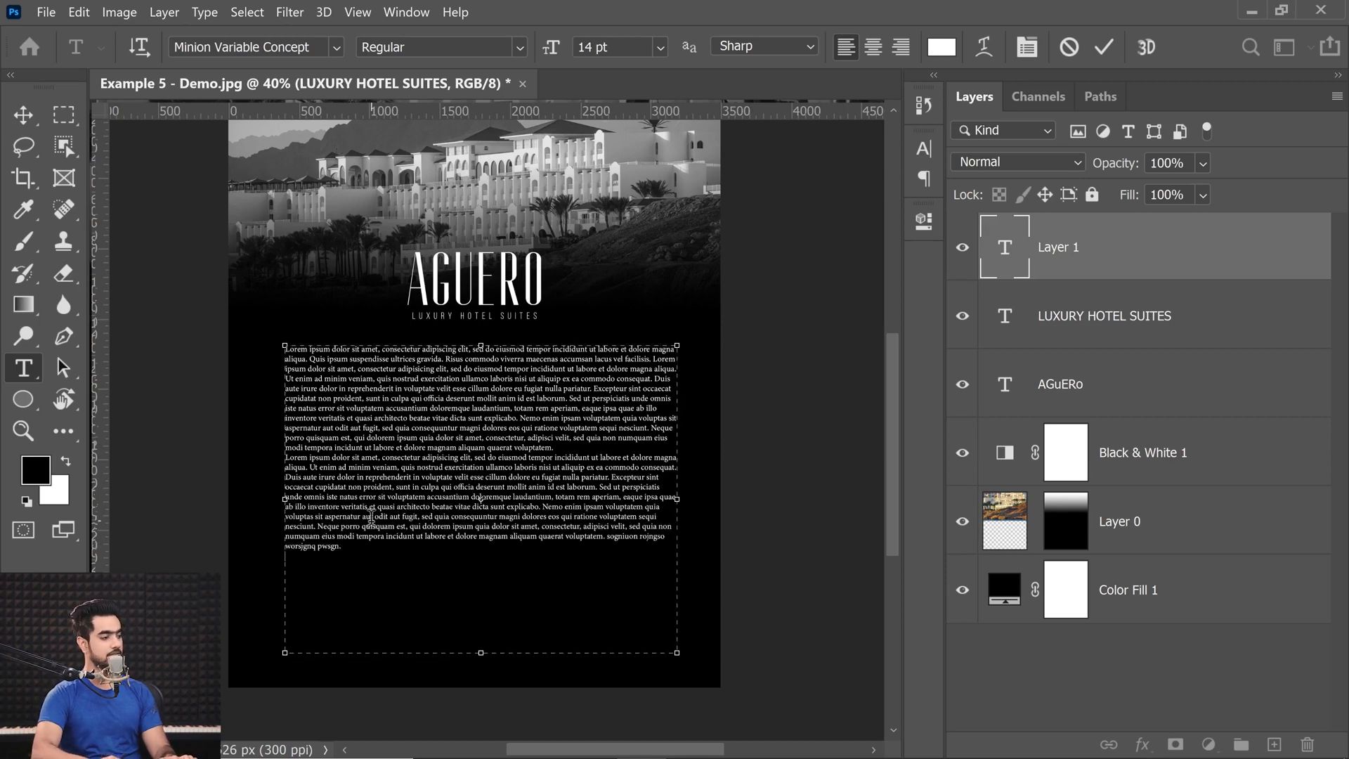
{"action": "key", "text": "ctrl+v"}
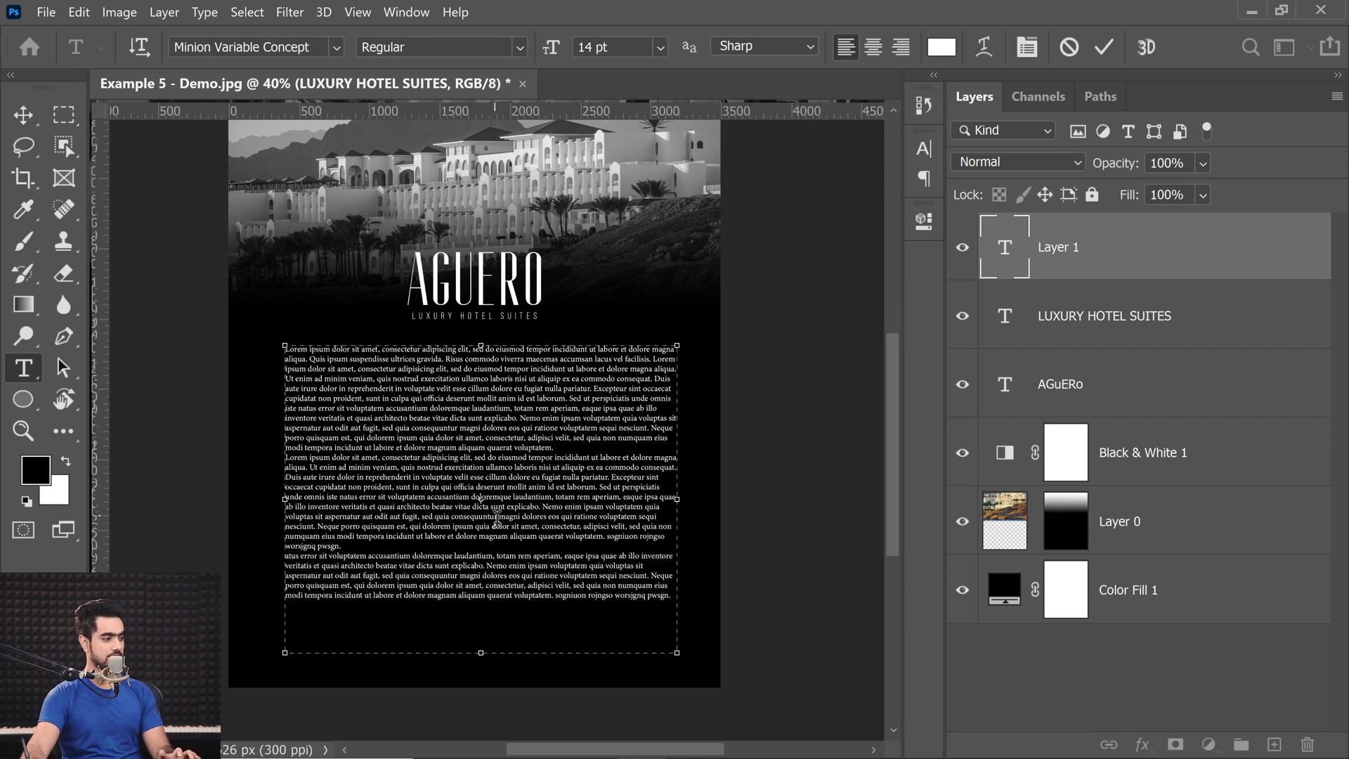
{"action": "left_click", "coordinate": [23, 115]}
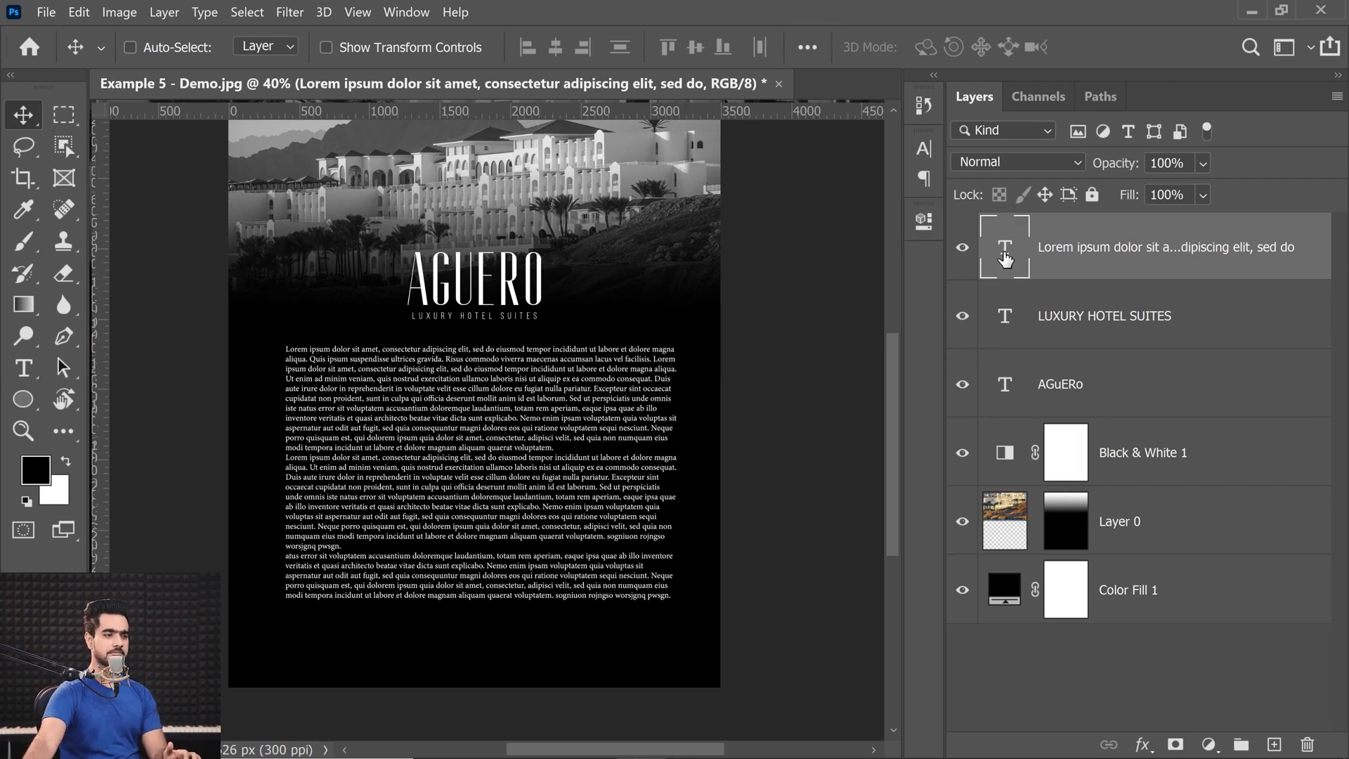
Select all the text in the Lorem ipsum layer and show its paragraph settings.
{"action": "double_click", "coordinate": [995, 269]}
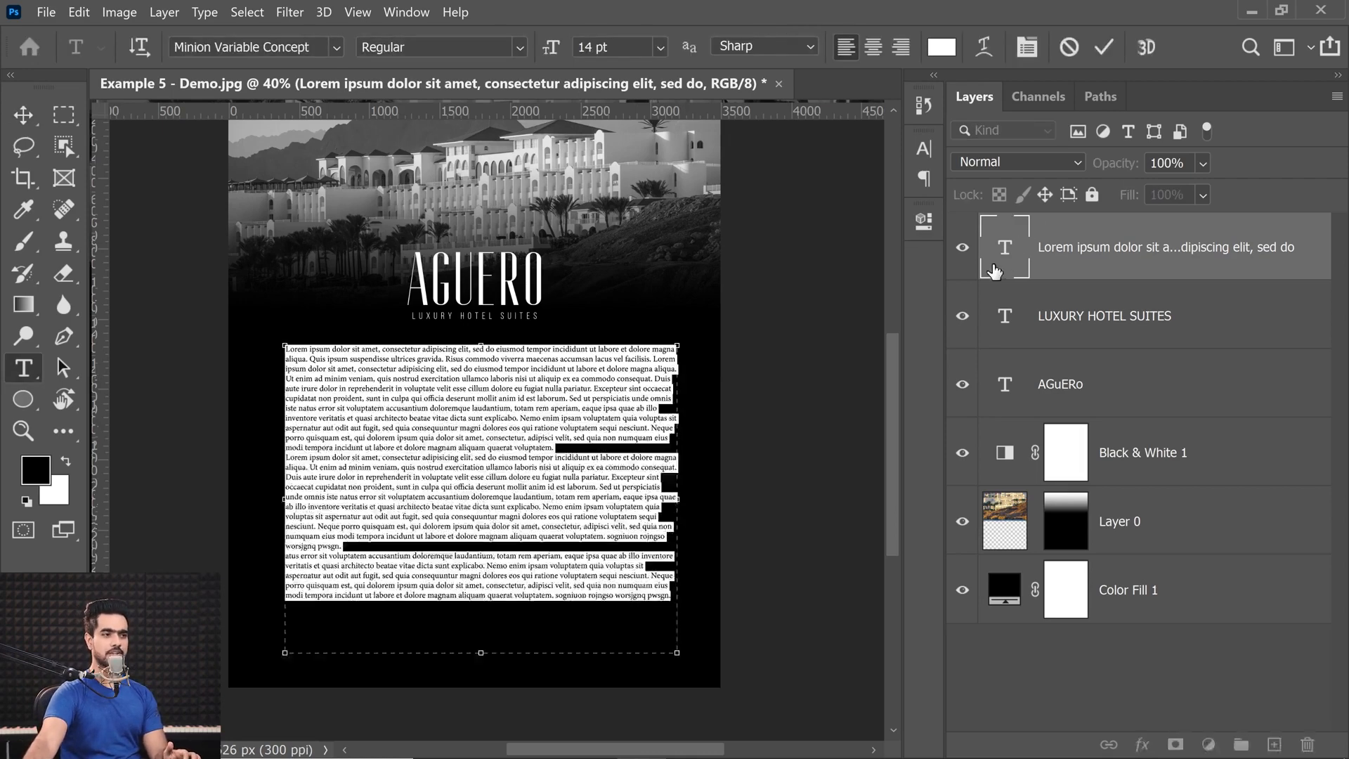
{"action": "left_click", "coordinate": [1028, 47]}
{"action": "left_click", "coordinate": [739, 144]}
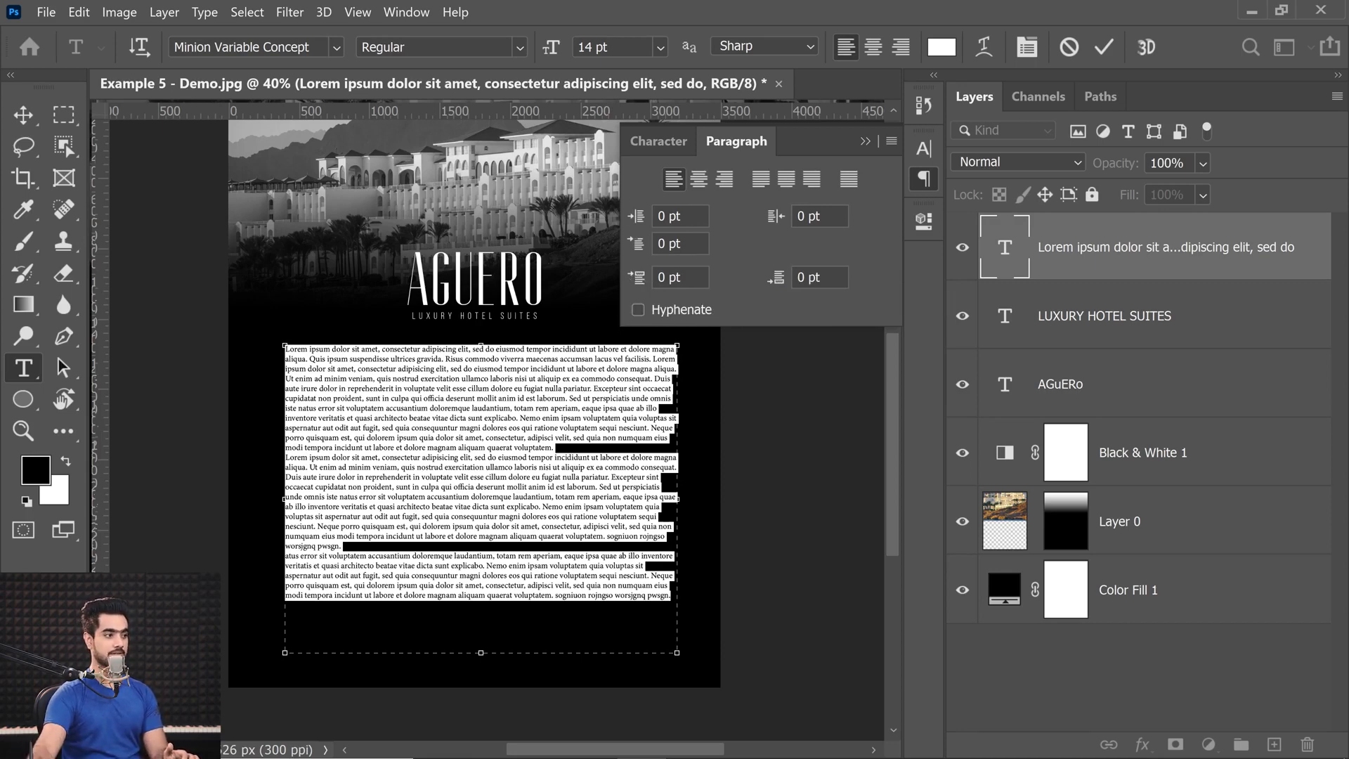
Try a space before the paragraphs of 10 pt, followed by 20 pt.
{"action": "left_click_drag", "start_coordinate": [641, 283], "coordinate": [642, 283]}
{"action": "type", "text": "10"}
{"action": "key", "text": "Return"}
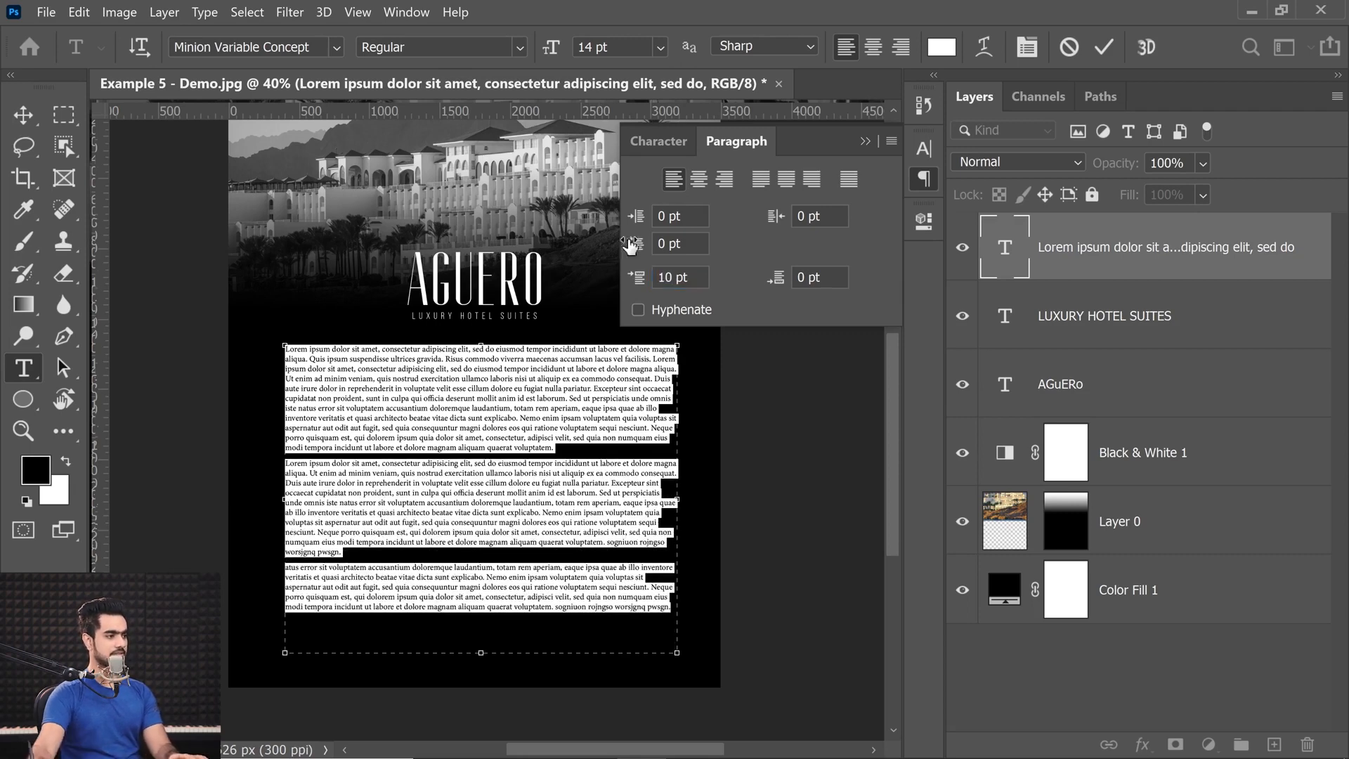
{"action": "type", "text": "20"}
{"action": "key", "text": "Return"}
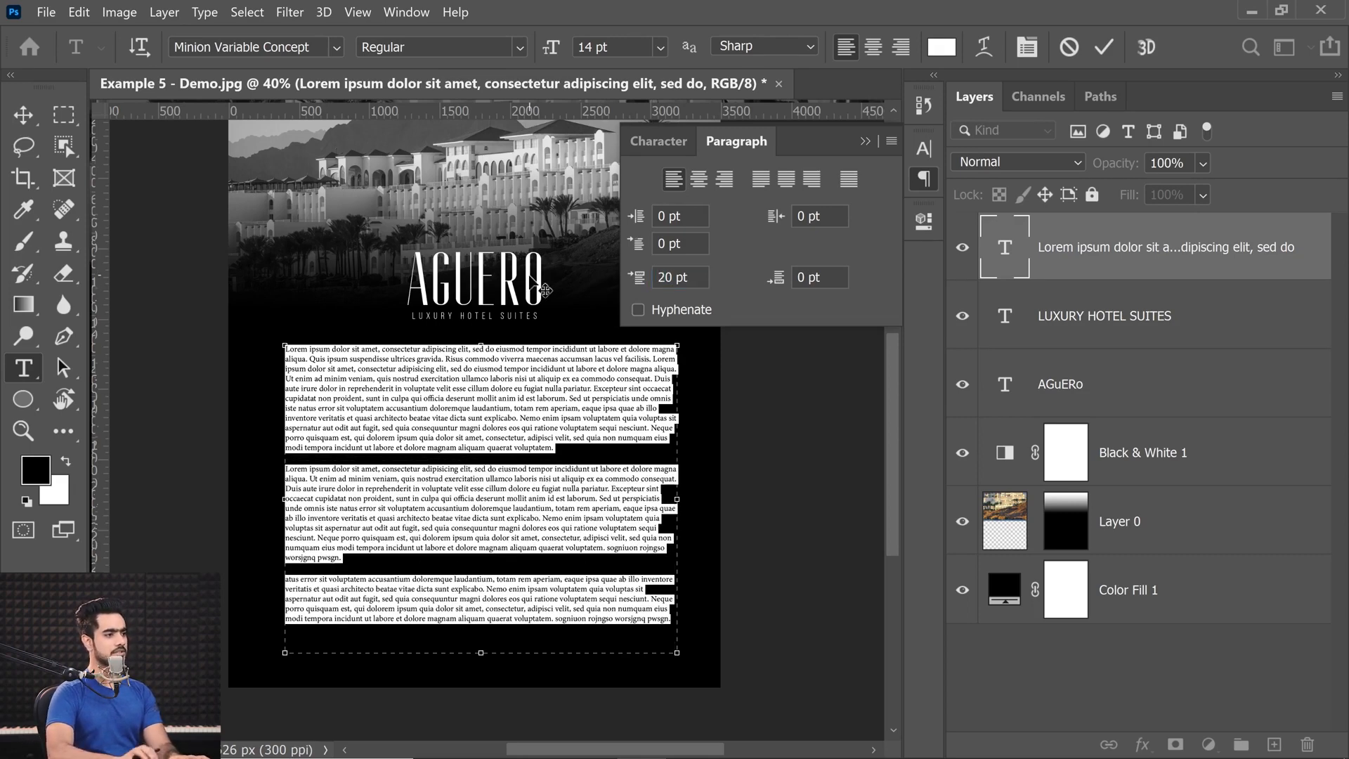
Try several amounts of space before the paragraphs and settle on 29.45 pt.
{"action": "mouse_move", "coordinate": [634, 284]}
{"action": "left_mouse_down"}
{"action": "mouse_move", "coordinate": [651, 296]}
{"action": "mouse_move", "coordinate": [625, 288]}
{"action": "left_mouse_up"}
{"action": "key", "text": "ctrl+z"}
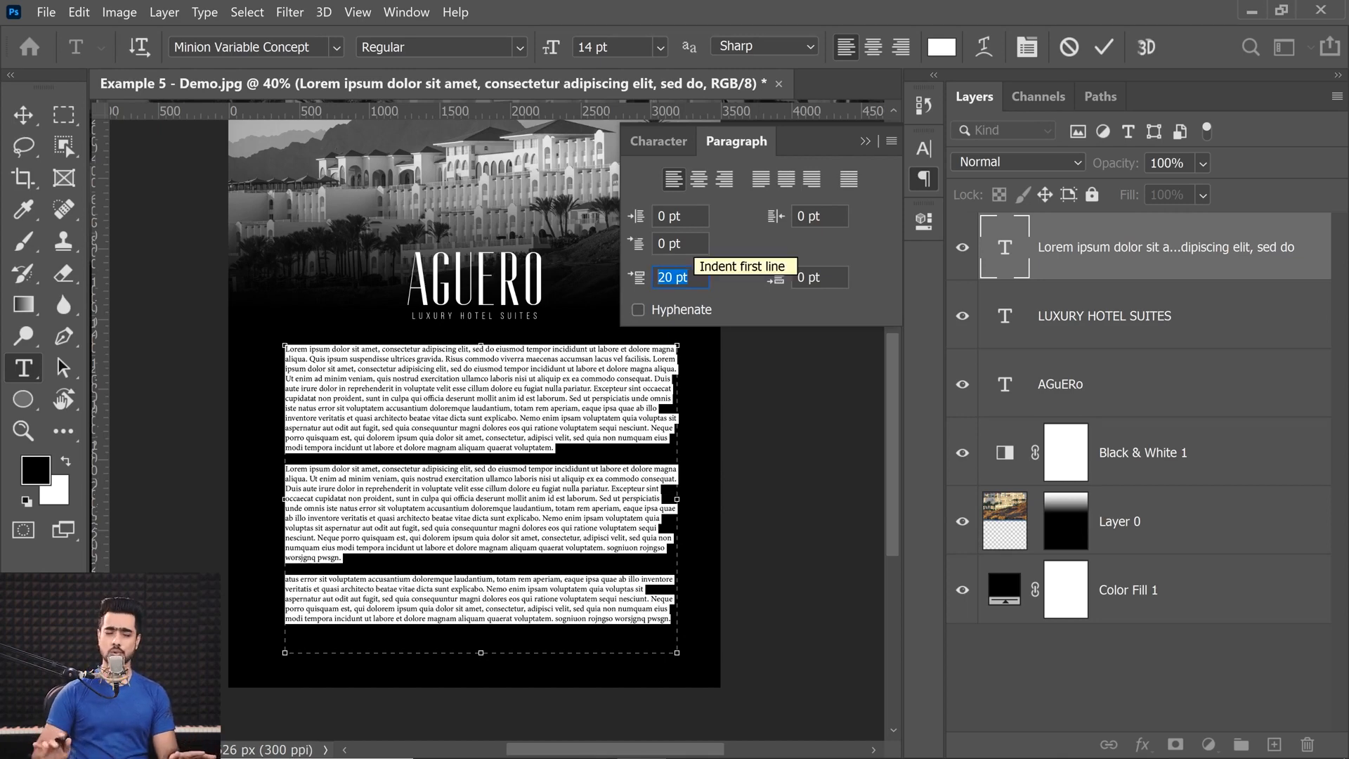
{"action": "mouse_move", "coordinate": [638, 287]}
{"action": "left_mouse_down"}
{"action": "mouse_move", "coordinate": [653, 288]}
{"action": "mouse_move", "coordinate": [642, 290]}
{"action": "left_mouse_up"}
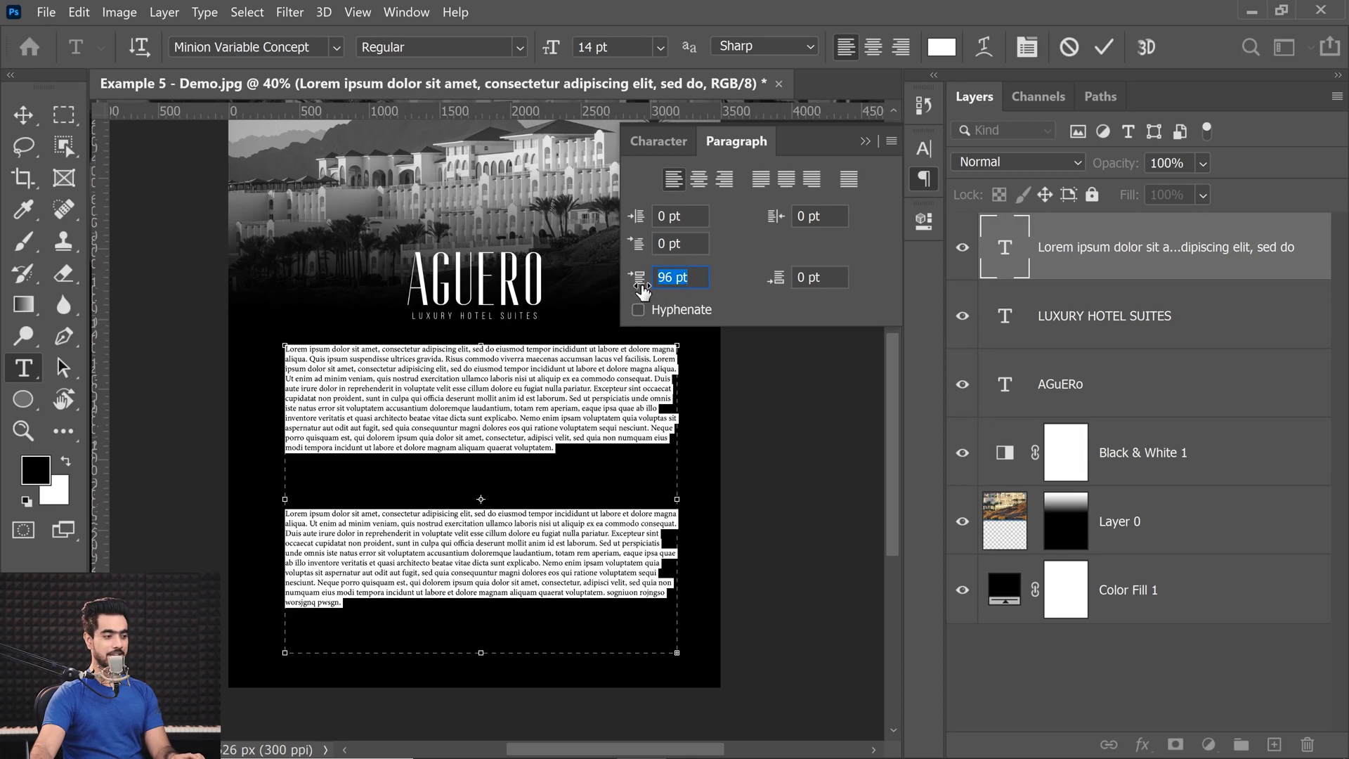
{"action": "left_click_drag", "start_coordinate": [642, 291], "coordinate": [4, 288]}
{"action": "left_click_drag", "start_coordinate": [642, 289], "coordinate": [190, 241]}
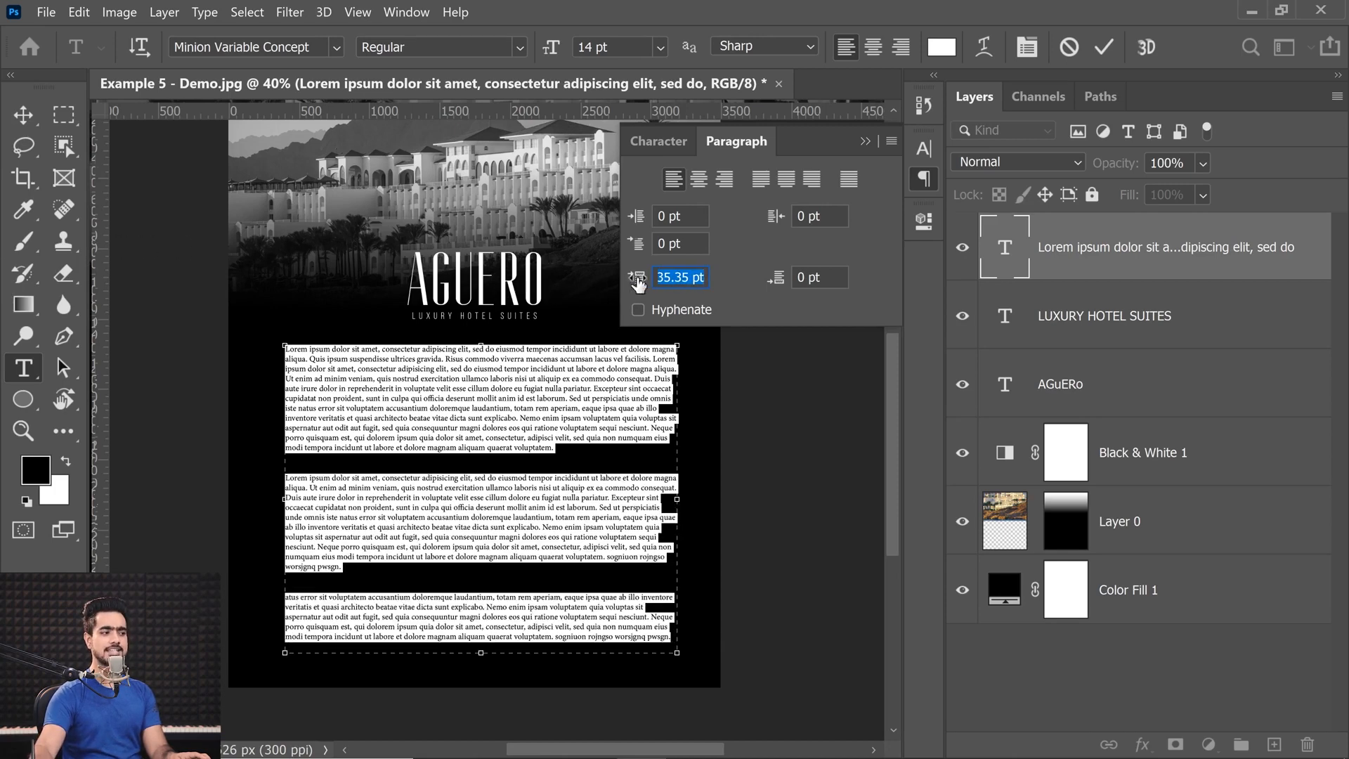
{"action": "left_click_drag", "start_coordinate": [640, 280], "coordinate": [566, 294]}
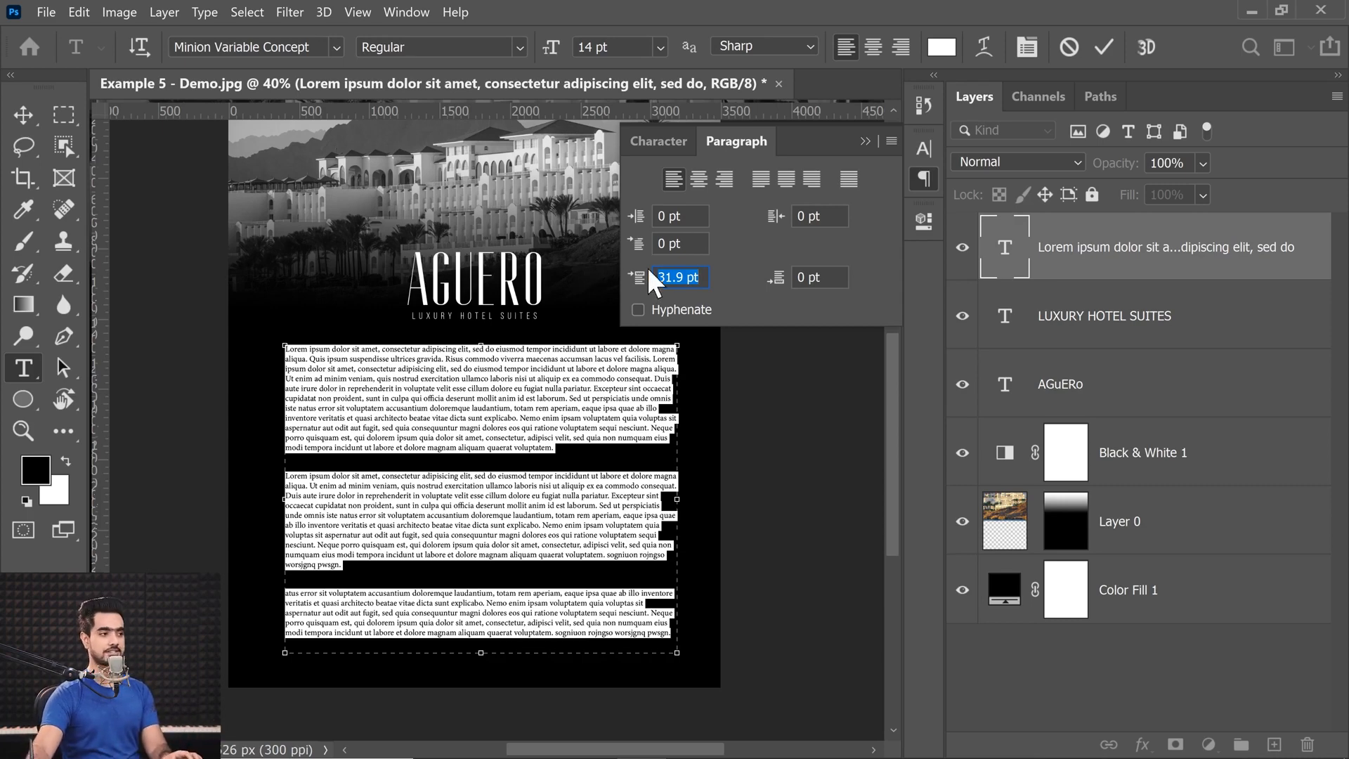
{"action": "left_click_drag", "start_coordinate": [641, 280], "coordinate": [584, 283]}
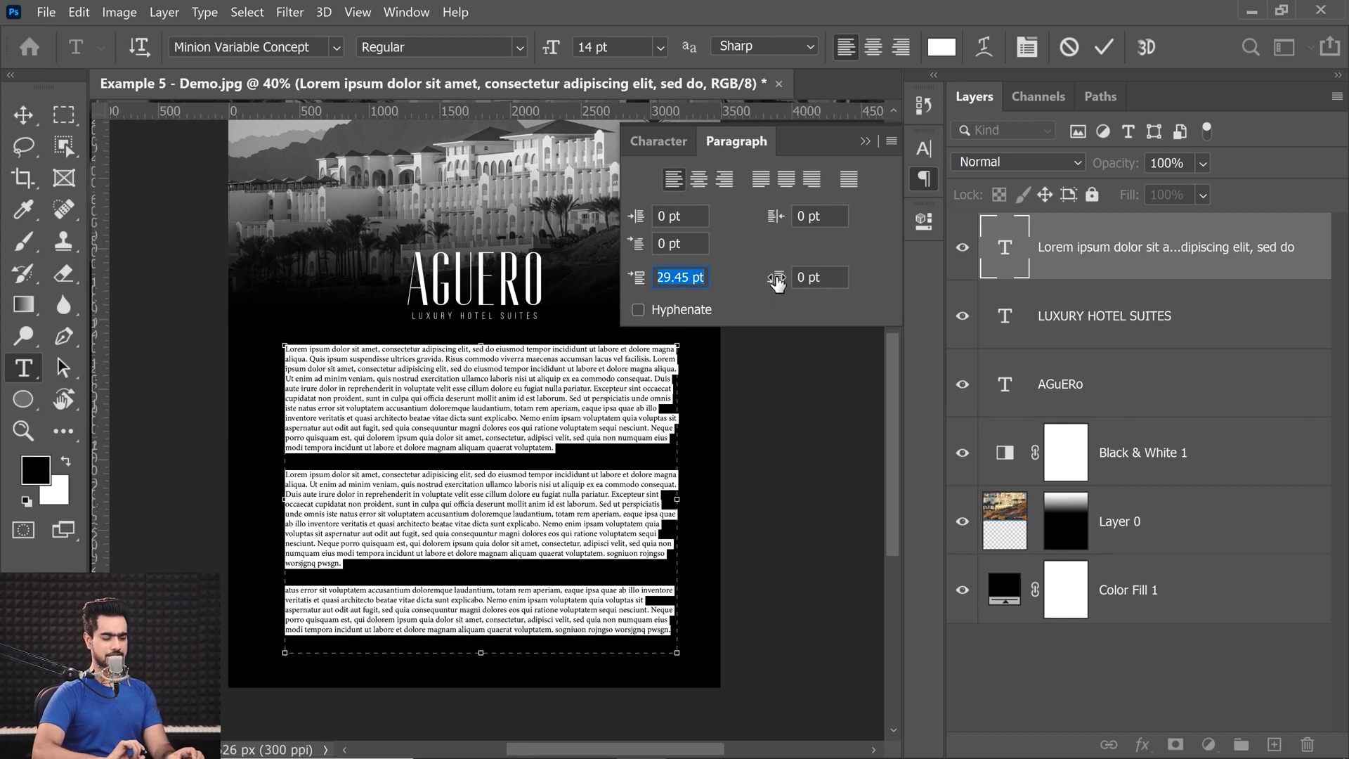
Try different amounts of space after the paragraphs and bring the value back to 0.25 pt.
{"action": "left_click_drag", "start_coordinate": [777, 281], "coordinate": [803, 310]}
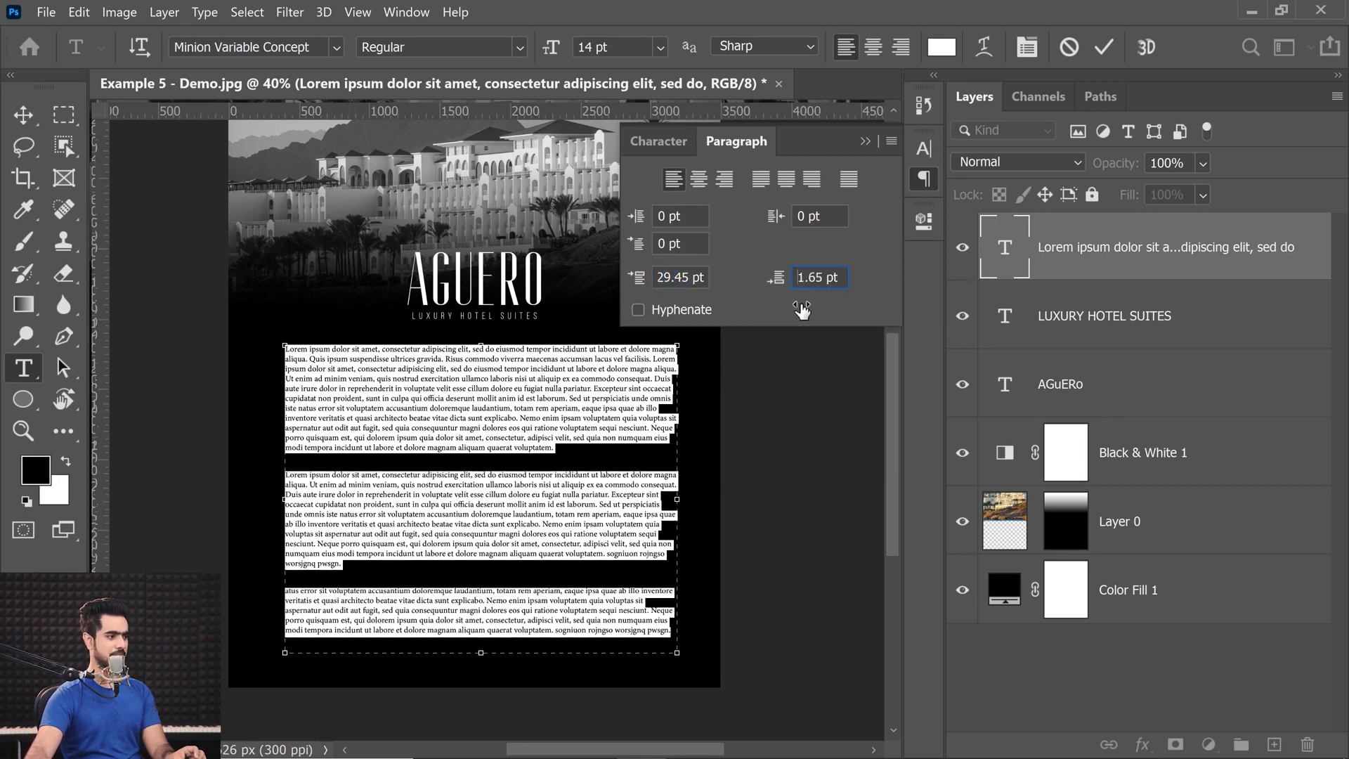
{"action": "key", "text": "ctrl+z"}
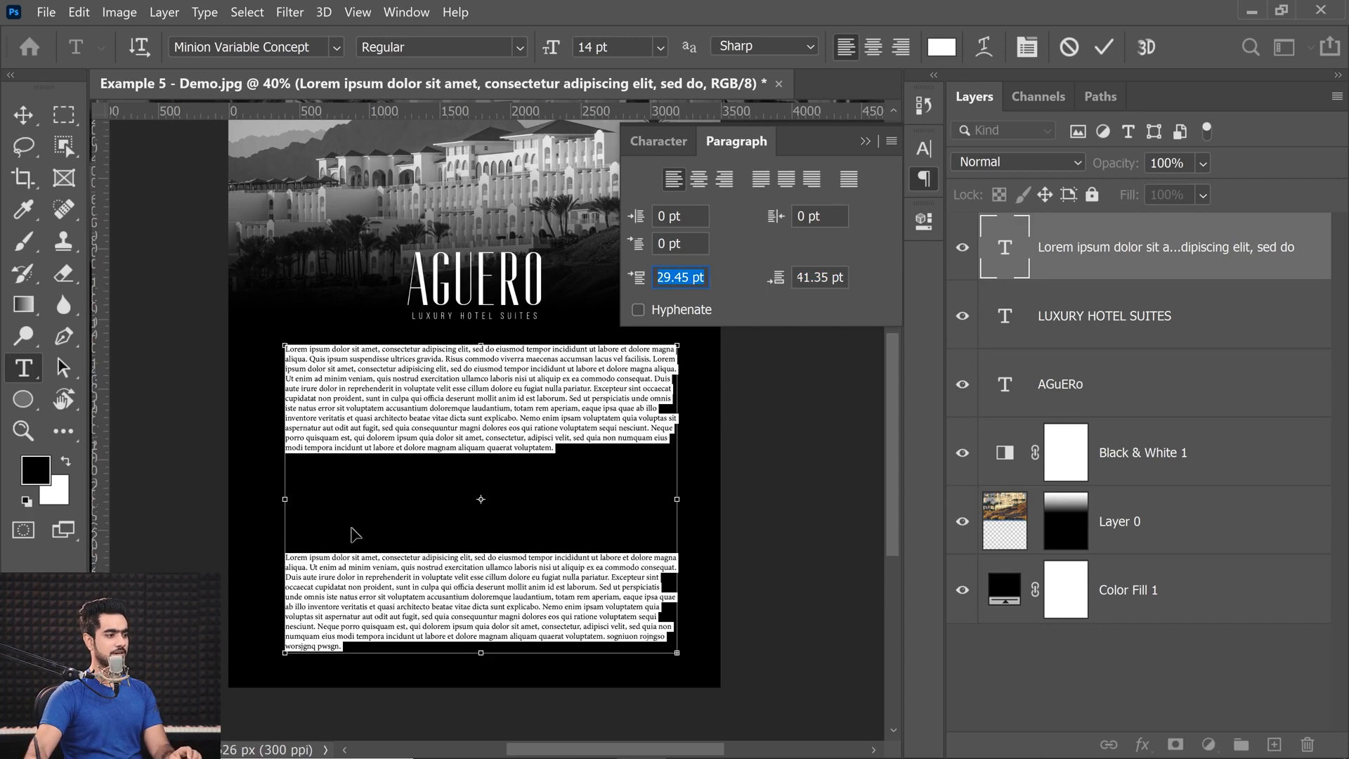
{"action": "key", "text": "ctrl+z"}
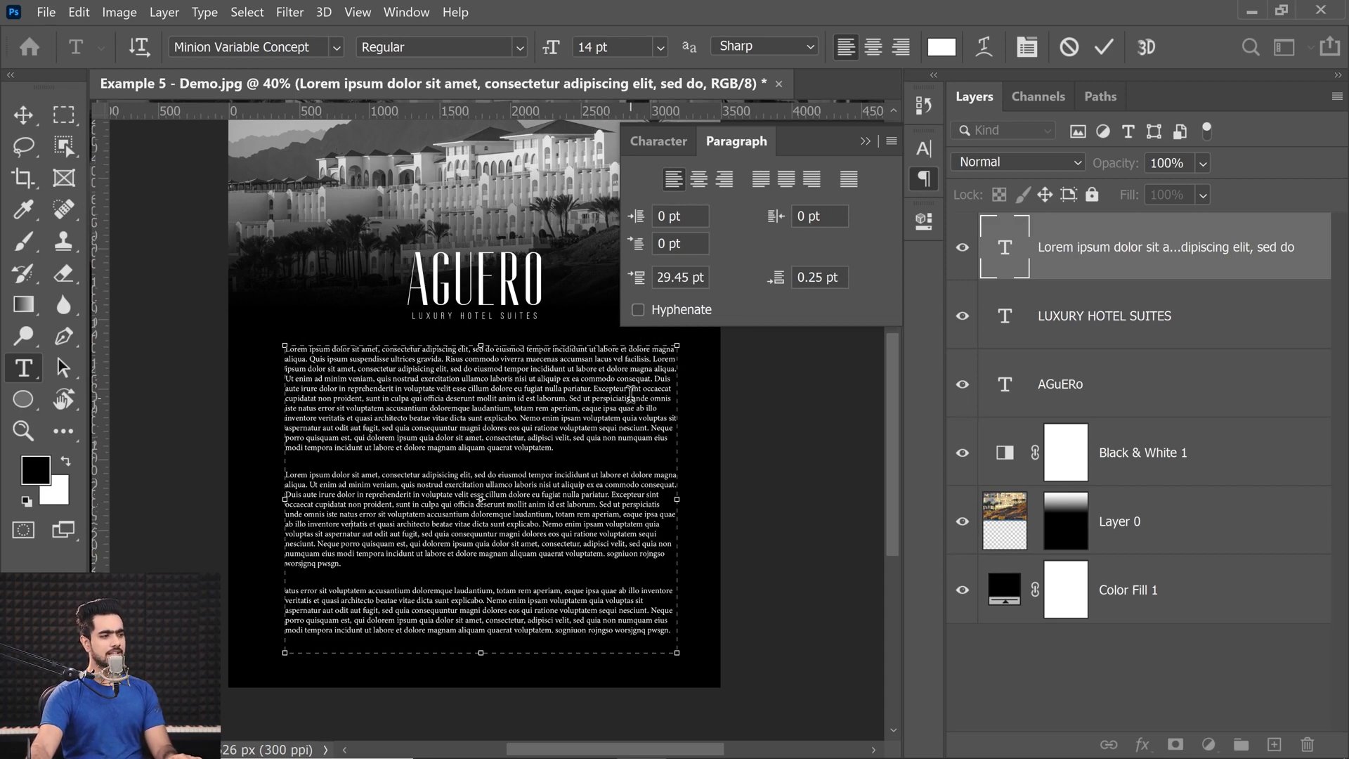
Justify all the paragraph text with the last lines aligned left.
{"action": "key", "text": "ctrl+a"}
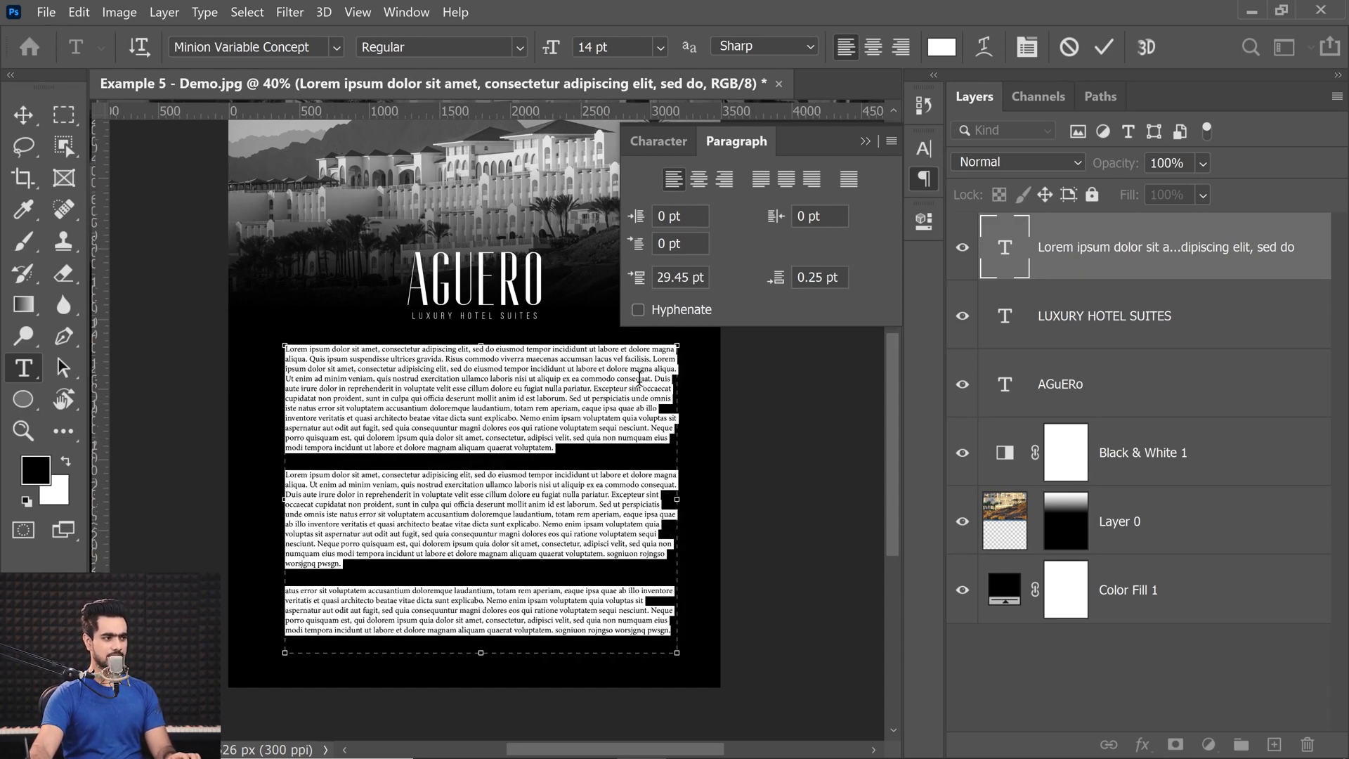
{"action": "left_click", "coordinate": [761, 177]}
{"action": "left_click", "coordinate": [508, 455]}
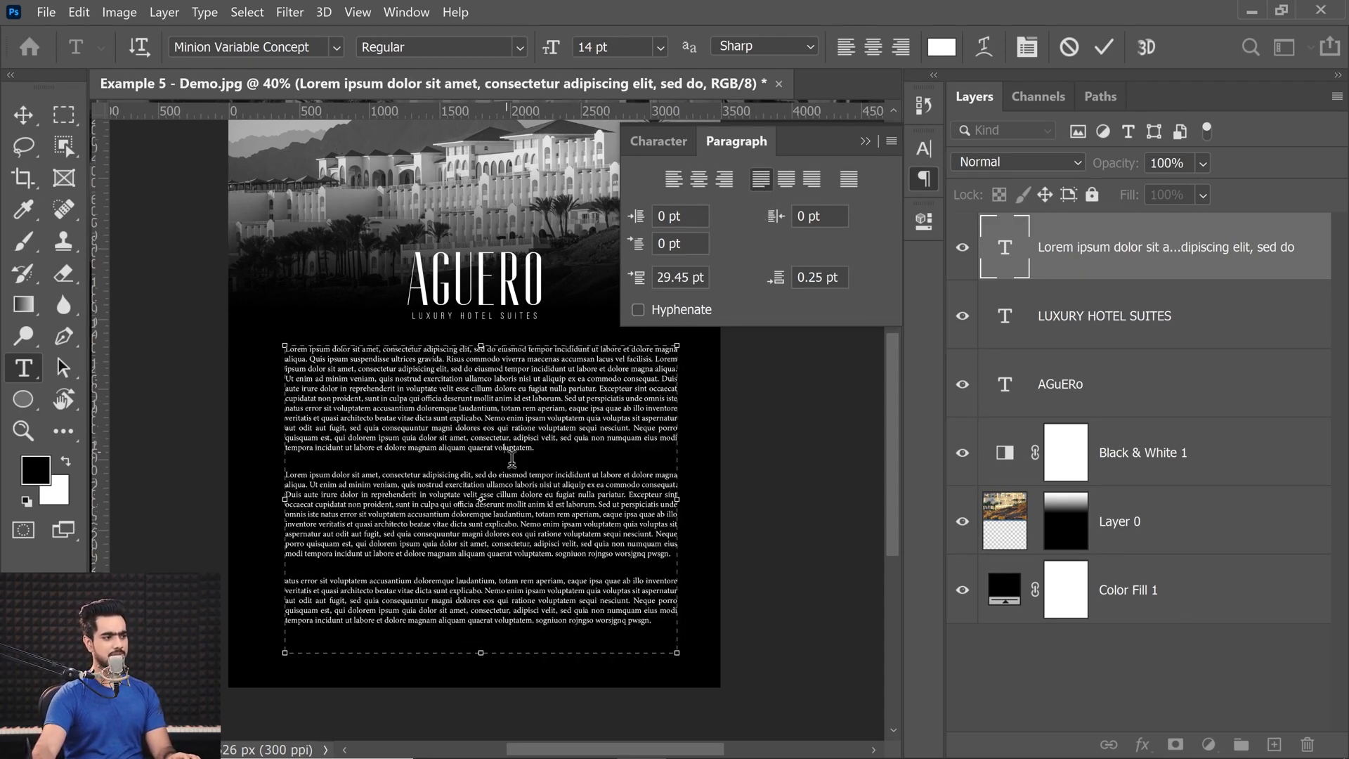
Left-align all the paragraph text, turn on hyphenation, and collapse the paragraph settings.
{"action": "key", "text": "ctrl+a"}
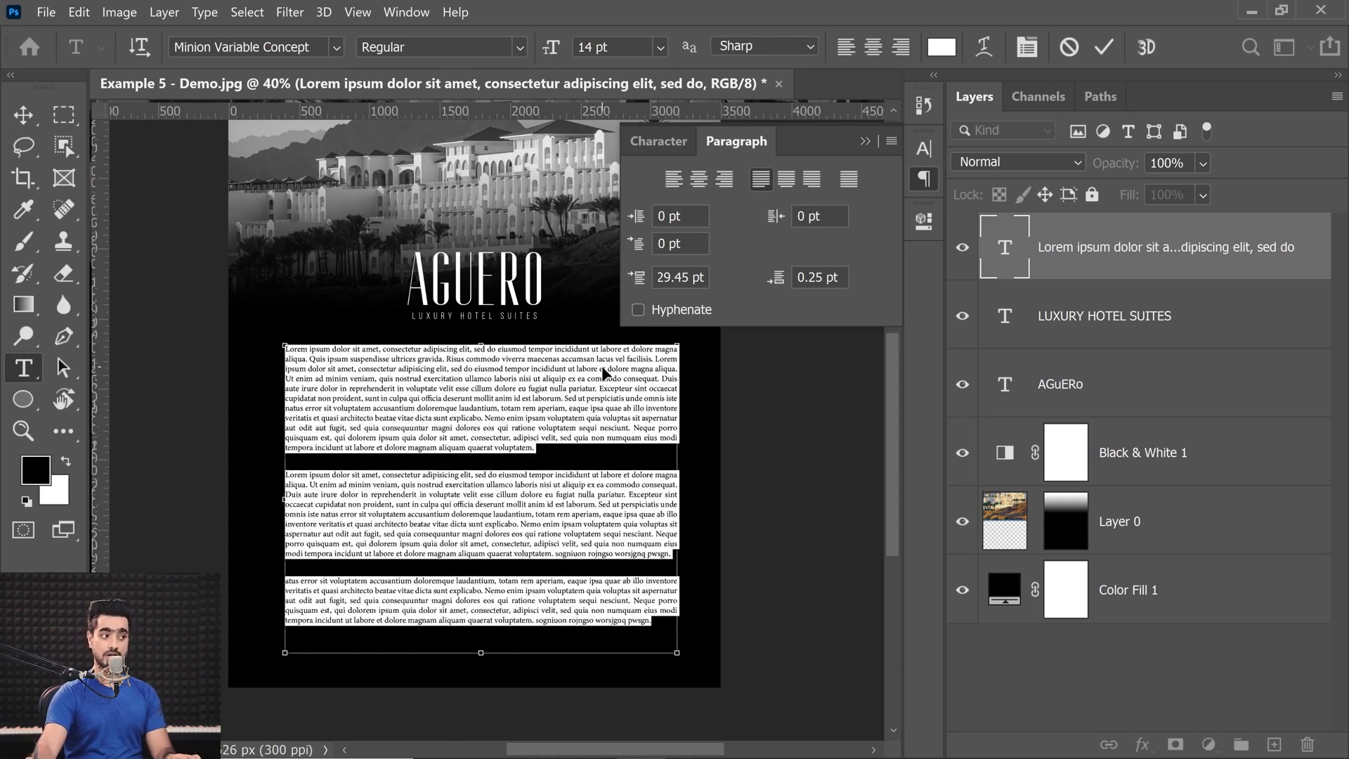
{"action": "left_click", "coordinate": [672, 180]}
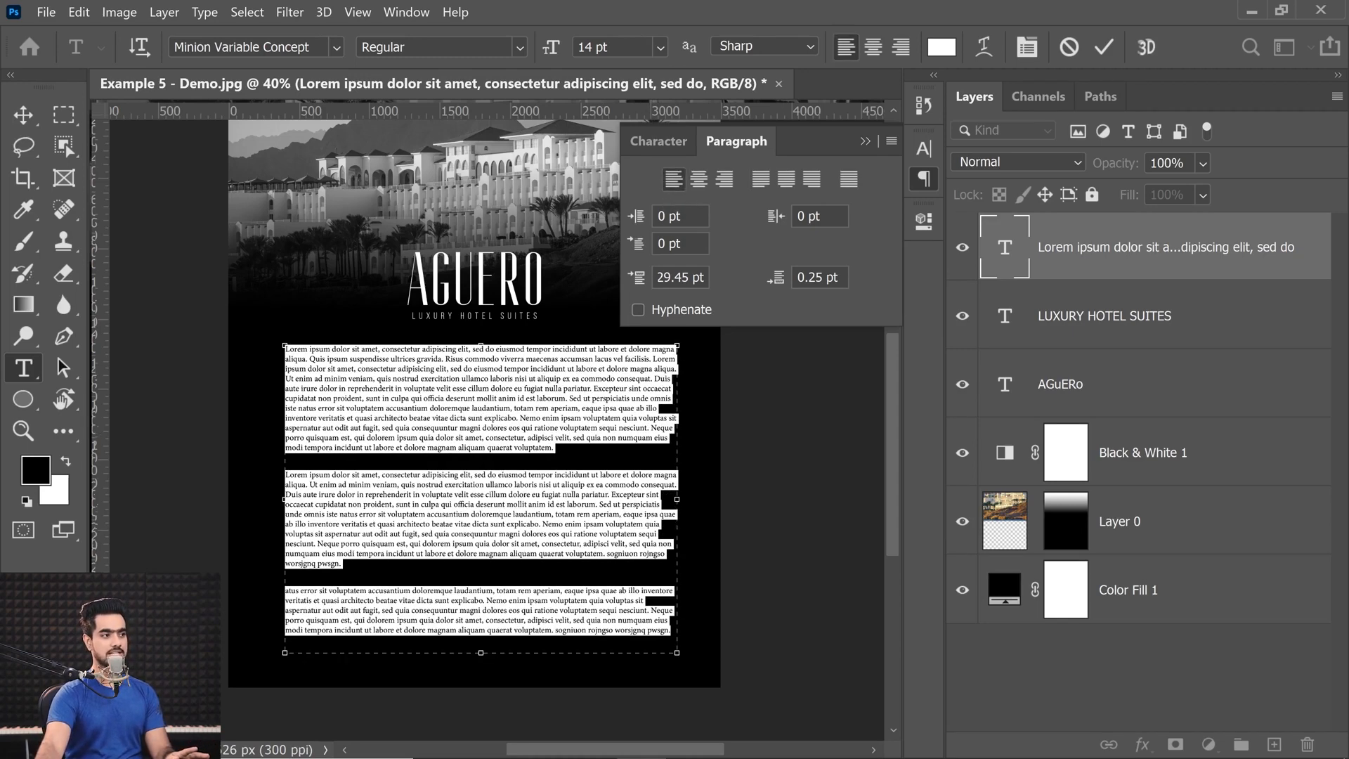
{"action": "left_click", "coordinate": [638, 309]}
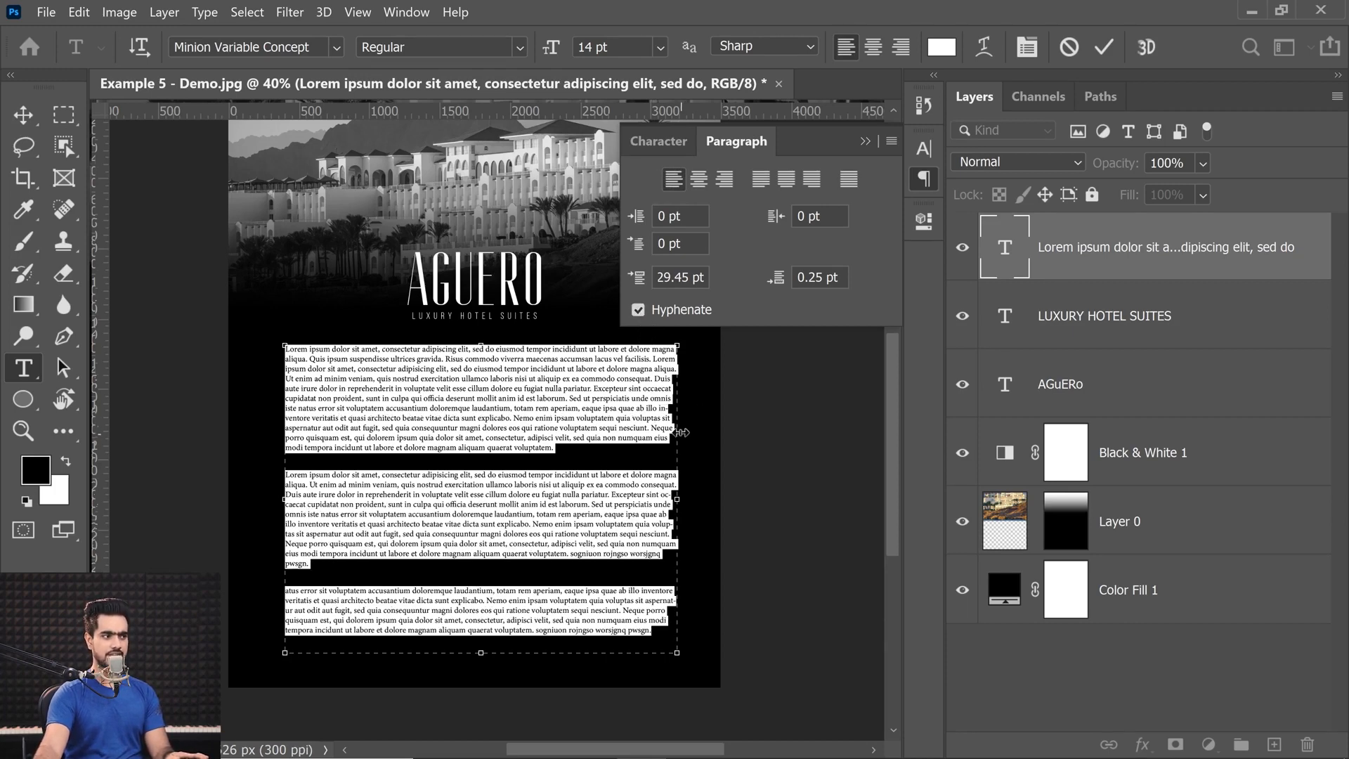
{"action": "left_click", "coordinate": [661, 406]}
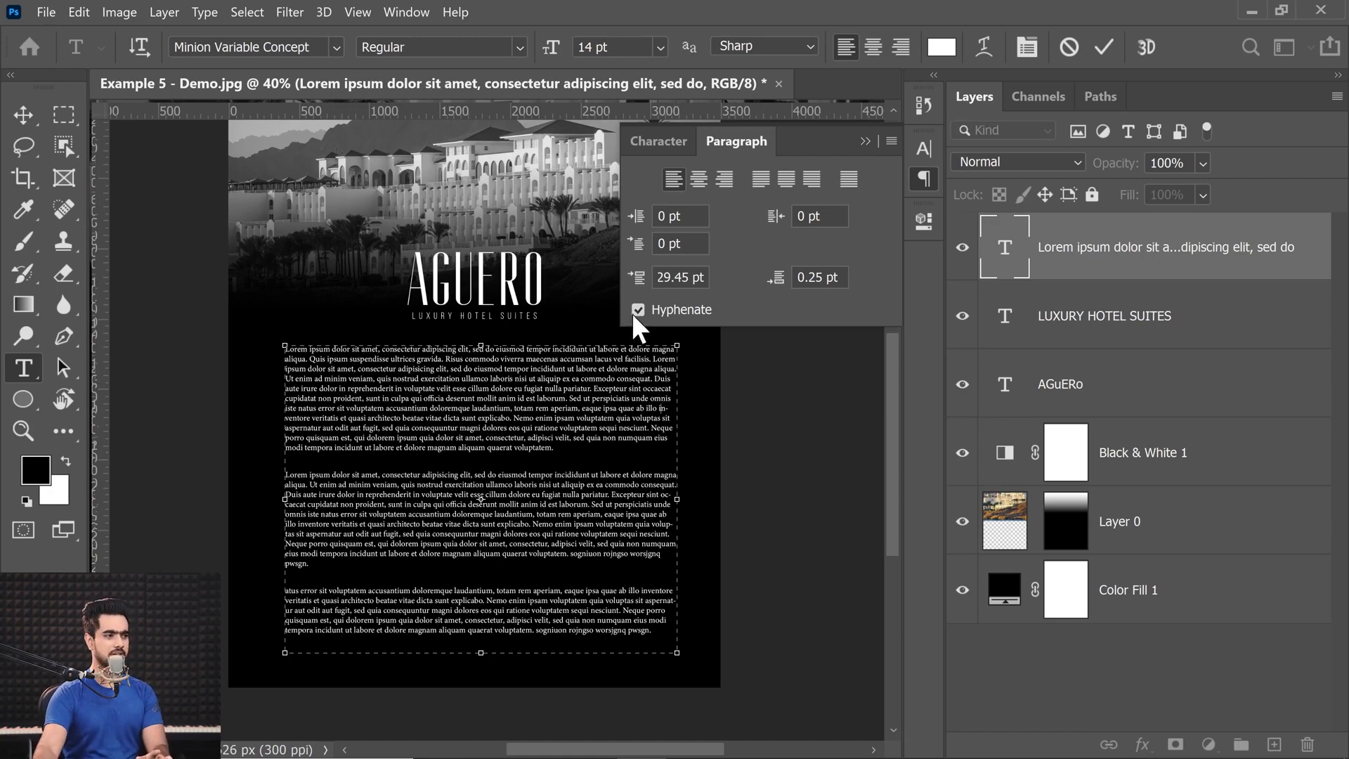
{"action": "left_click", "coordinate": [865, 141]}
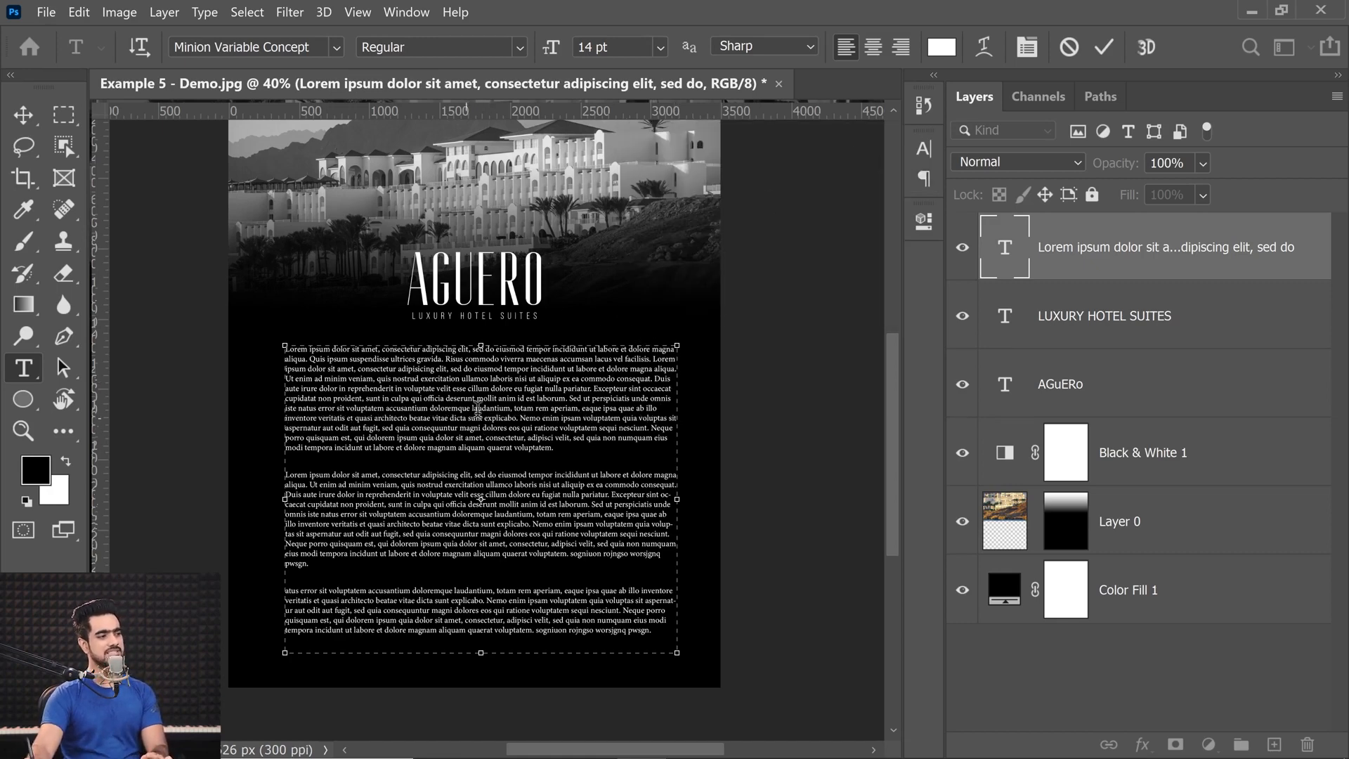
Try looser tracking on all the paragraph text and bring it back.
{"action": "left_click_drag", "start_coordinate": [515, 377], "coordinate": [497, 377]}
{"action": "left_click_drag", "start_coordinate": [495, 310], "coordinate": [515, 377]}
{"action": "left_click_drag", "start_coordinate": [493, 494], "coordinate": [465, 460]}
{"action": "left_click", "coordinate": [466, 462]}
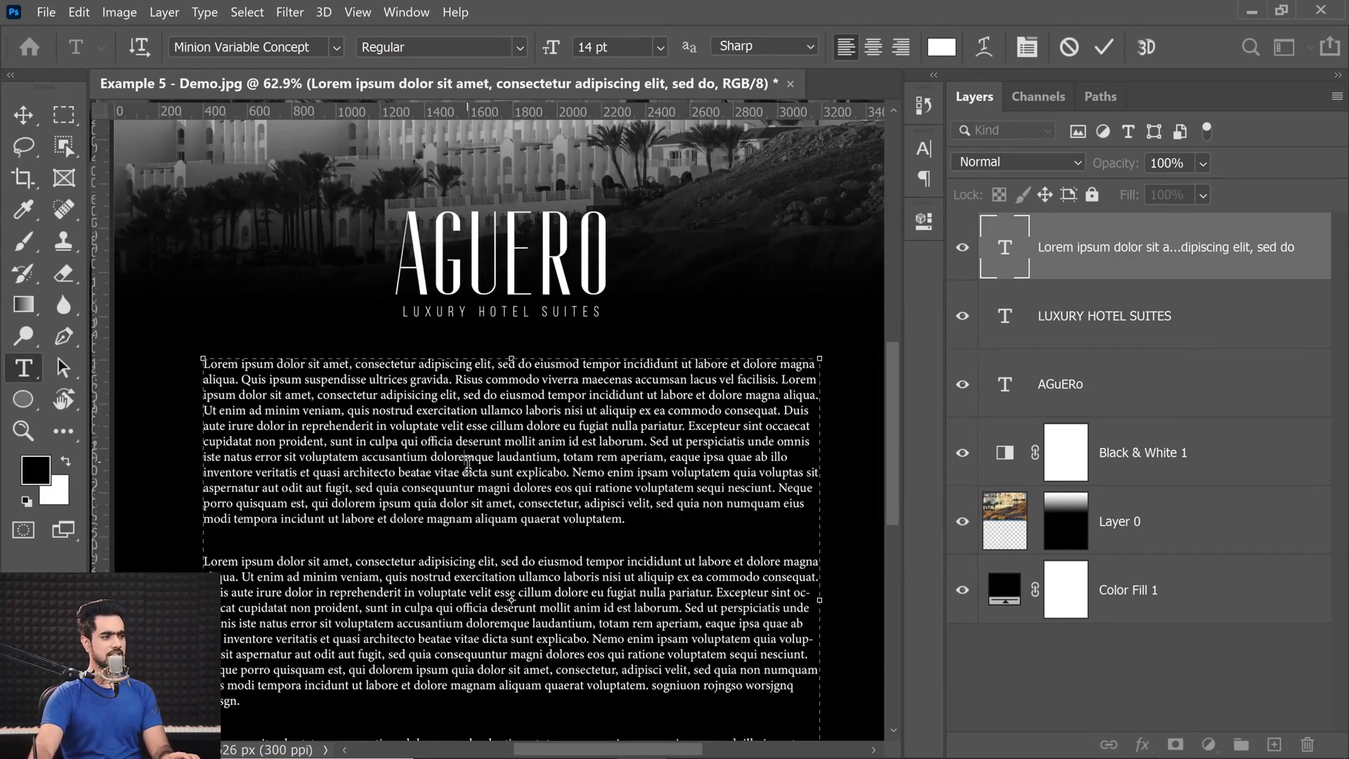
{"action": "left_click_drag", "start_coordinate": [894, 365], "coordinate": [886, 422]}
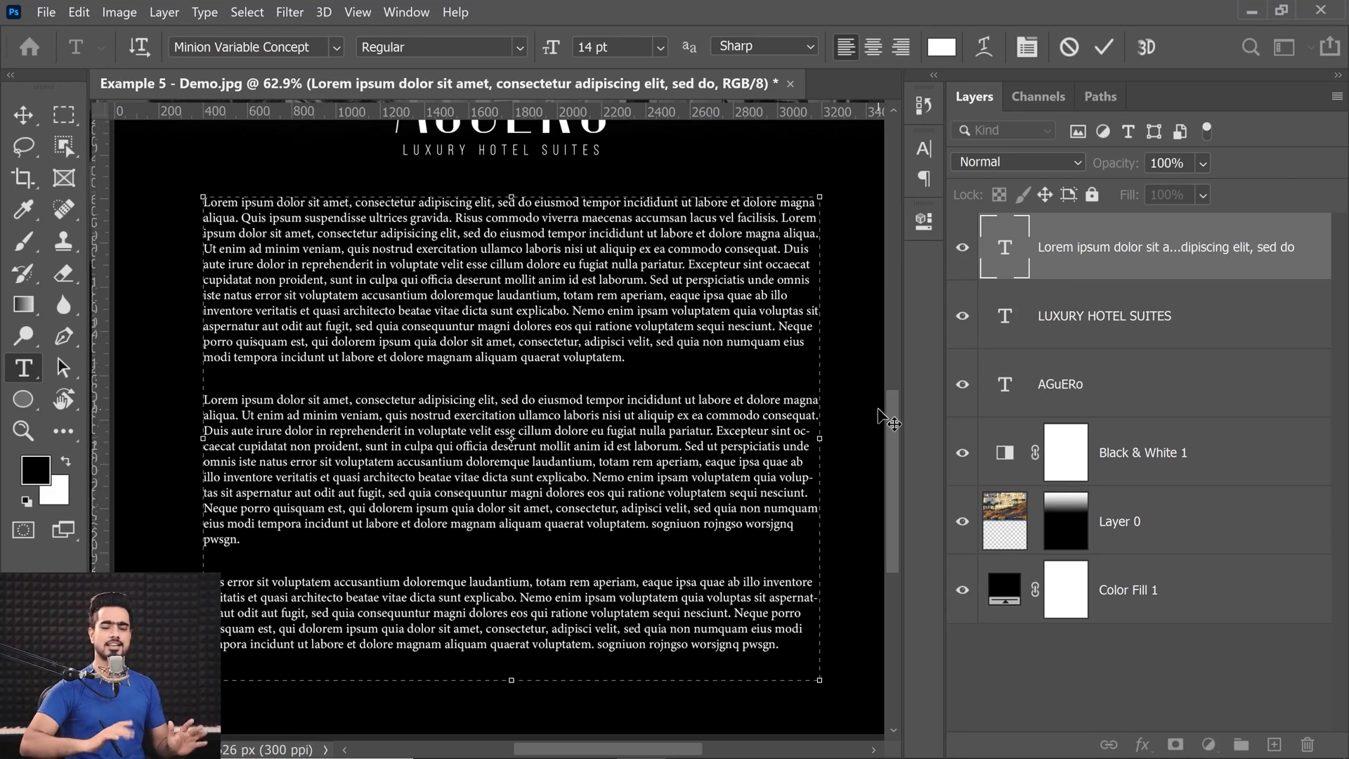
{"action": "key", "text": "ctrl+a"}
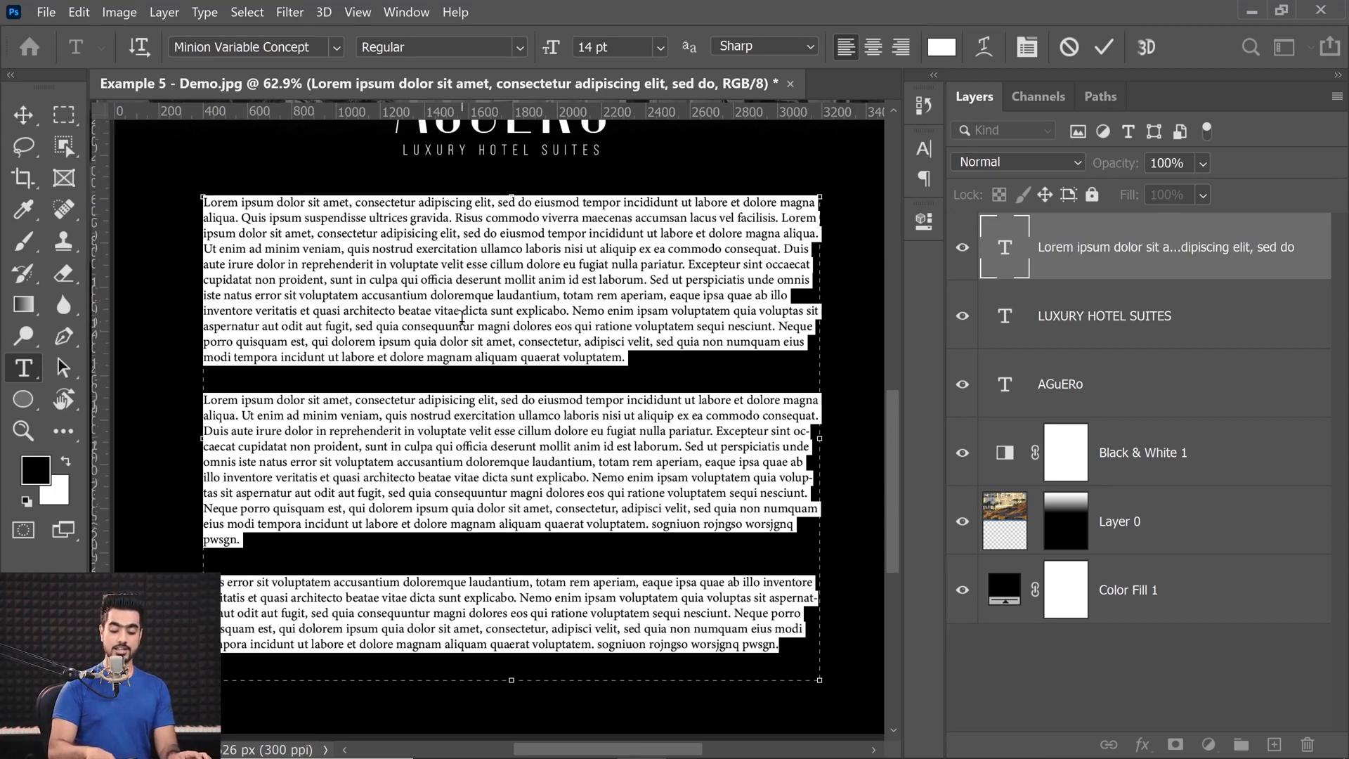
{"action": "key", "text": "alt+Right"}
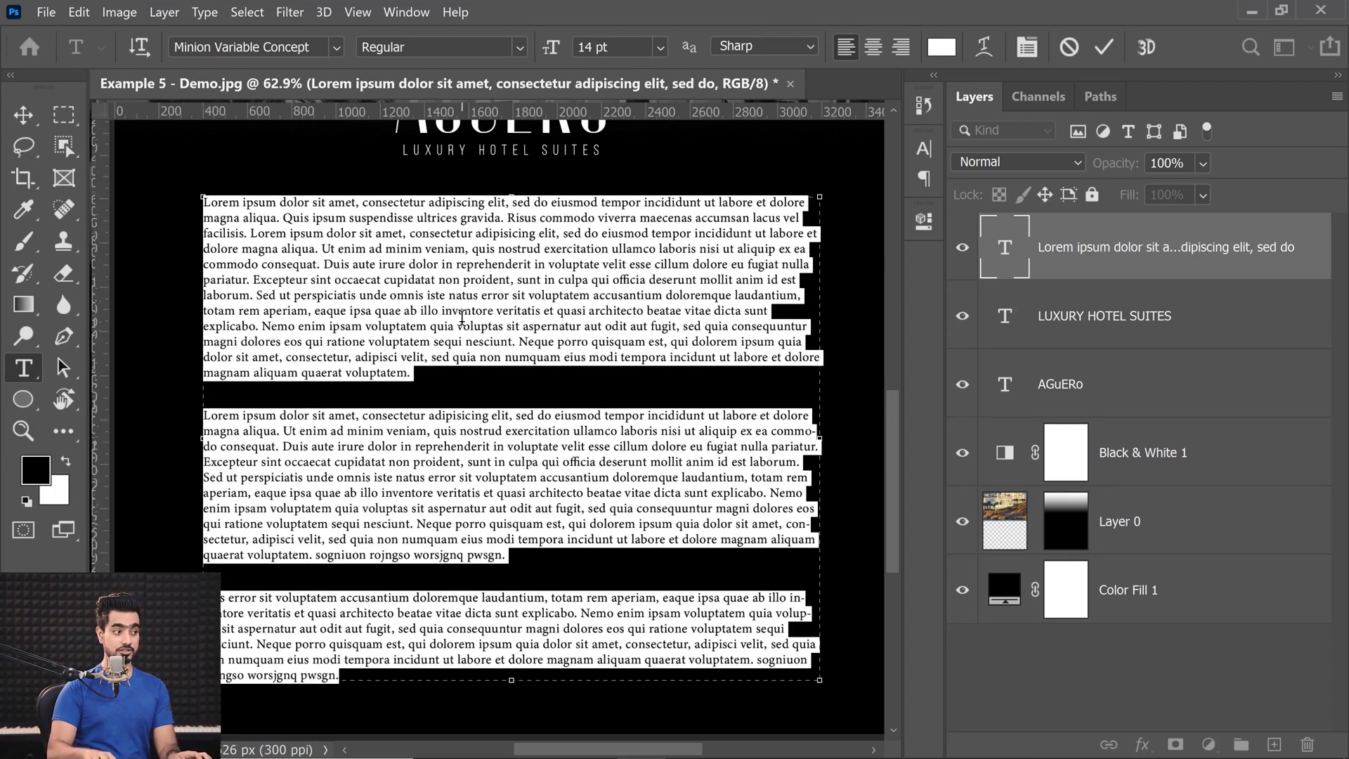
{"action": "key", "text": "alt+Left"}
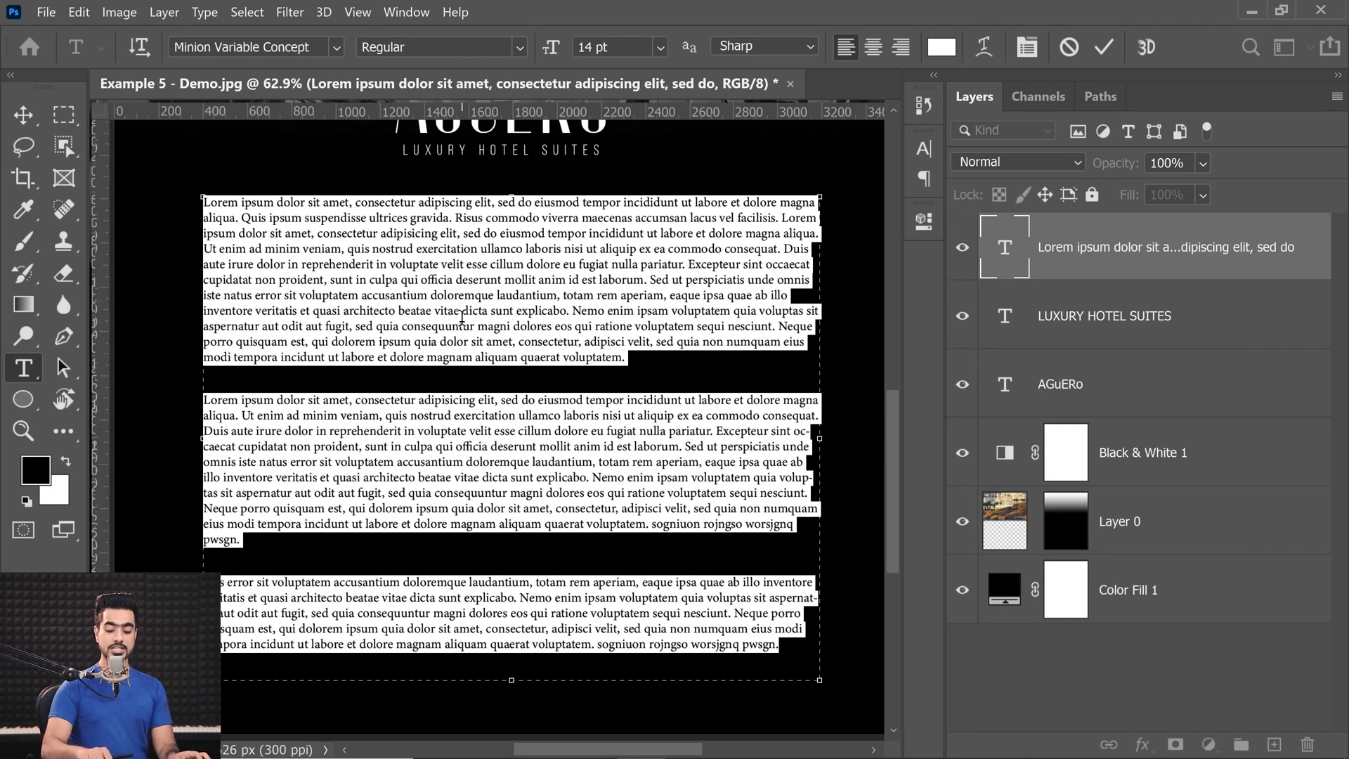
Try tighter and looser leading on all the paragraph text and settle on 23 pt.
{"action": "key", "text": "alt+Up"}
{"action": "key", "text": "alt+Up"}
{"action": "key", "text": "alt+Up"}
{"action": "key", "text": "alt+Up"}
{"action": "key", "text": "alt+Up"}
{"action": "key", "text": "alt+Up"}
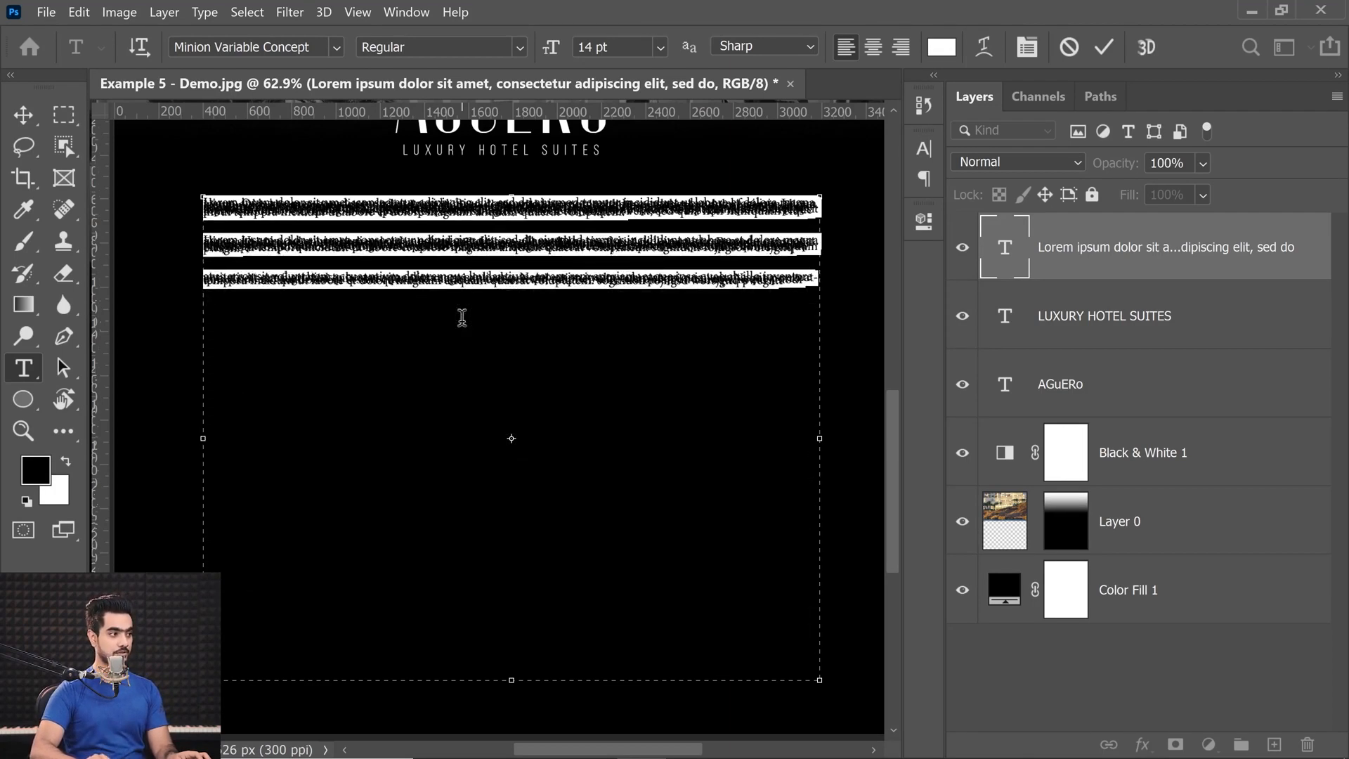
{"action": "key", "text": "alt+Down"}
{"action": "key", "text": "alt+Down"}
{"action": "key", "text": "alt+Down"}
{"action": "key", "text": "alt+Down"}
{"action": "key", "text": "alt+Down"}
{"action": "key", "text": "alt+Down"}
{"action": "key", "text": "alt+Down"}
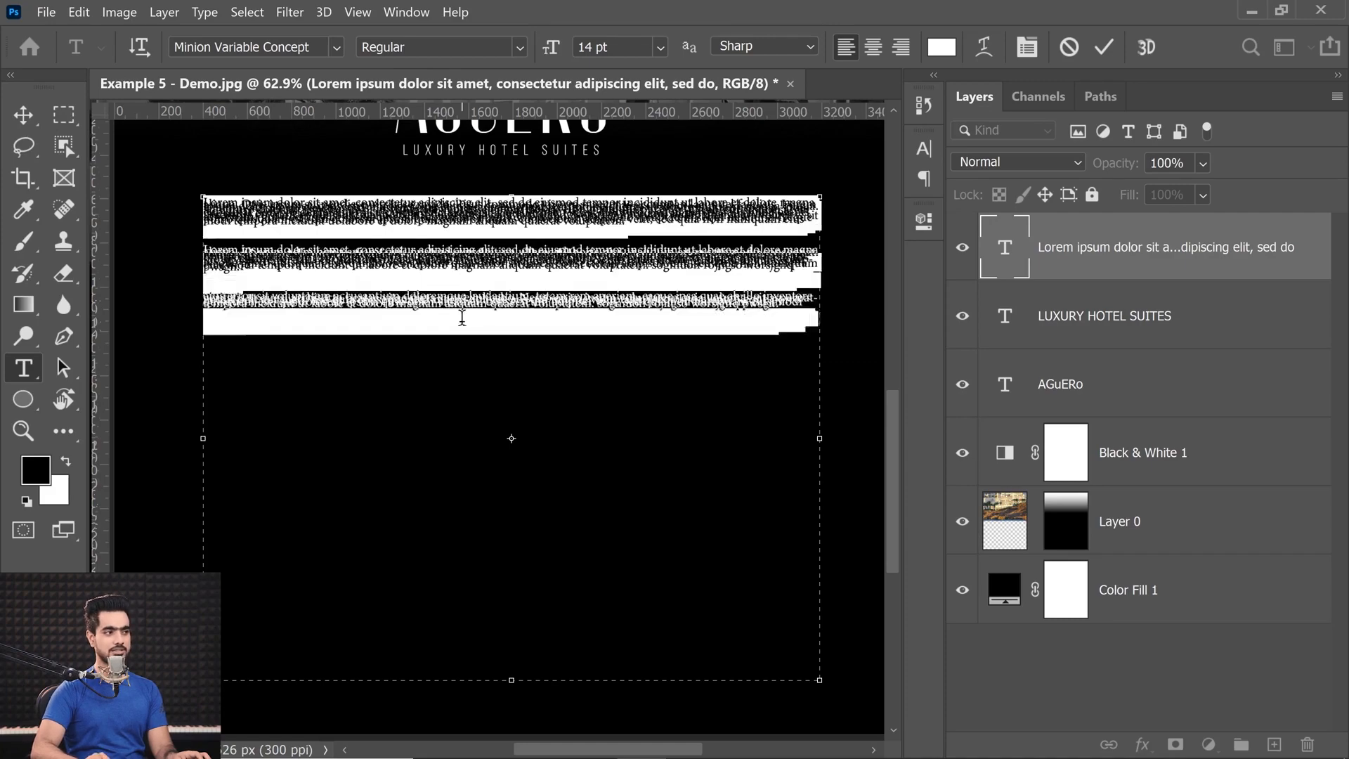
{"action": "key", "text": "alt+Down"}
{"action": "key", "text": "alt+Down"}
{"action": "key", "text": "alt+Down"}
{"action": "key", "text": "alt+Down"}
{"action": "key", "text": "alt+Down"}
{"action": "key", "text": "alt+Down"}
{"action": "key", "text": "alt+Down"}
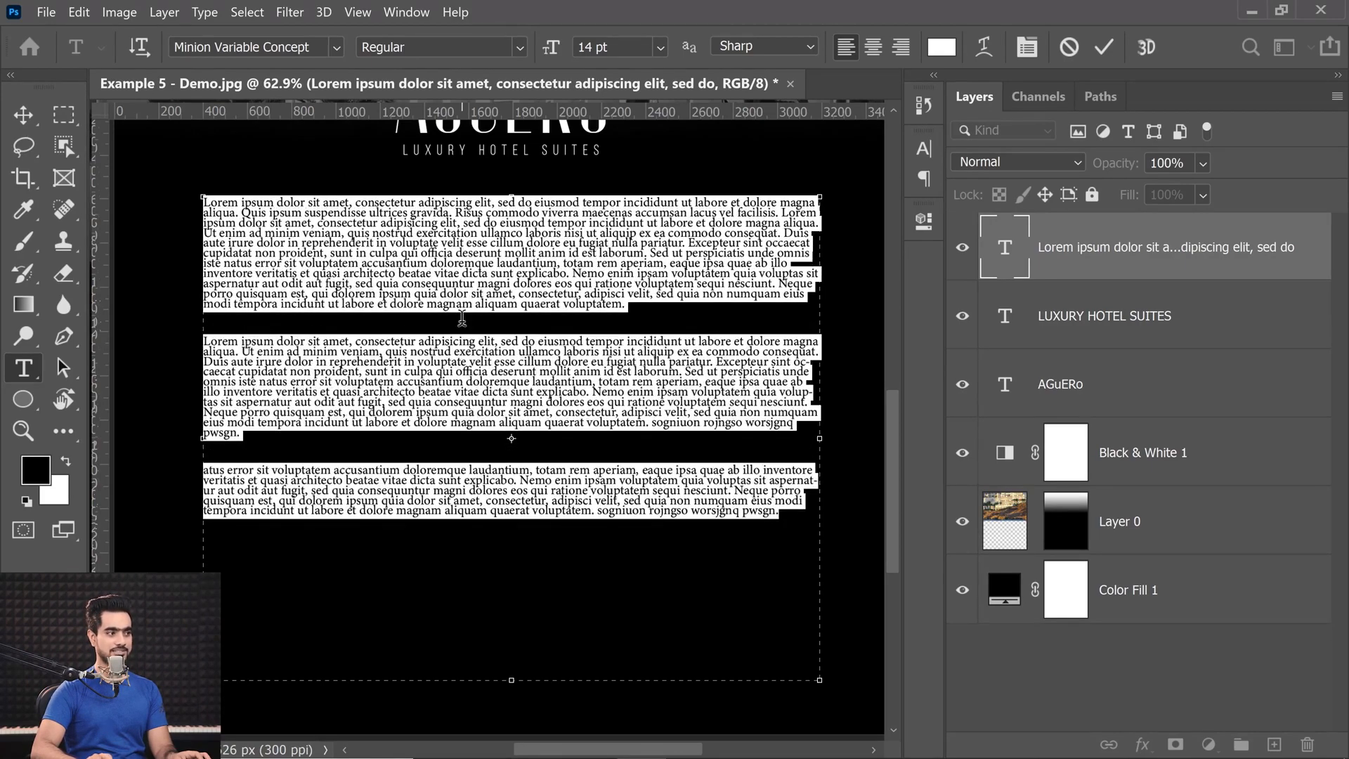
{"action": "key", "text": "alt+Up"}
{"action": "key", "text": "alt+Up"}
{"action": "key", "text": "alt+Up"}
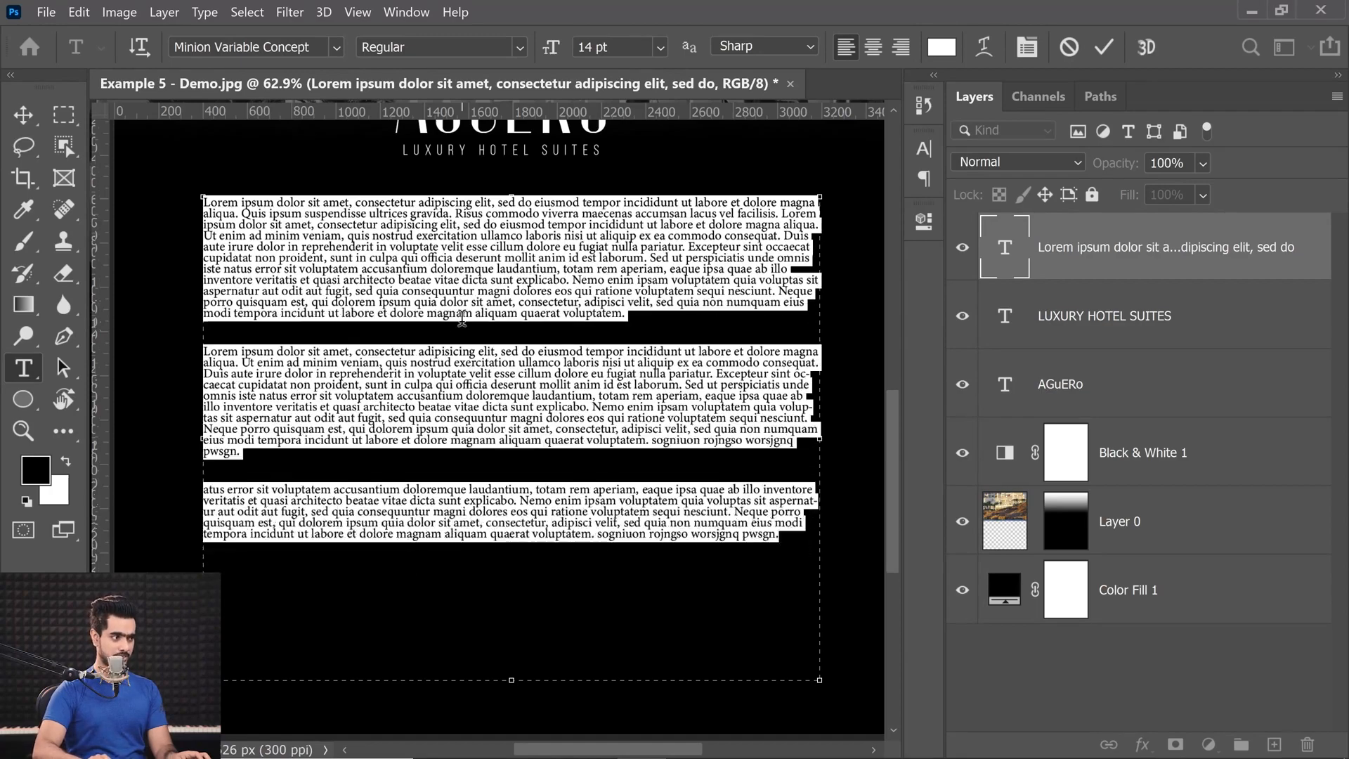
{"action": "key", "text": "alt+Down"}
{"action": "key", "text": "alt+Down"}
{"action": "key", "text": "alt+Down"}
{"action": "key", "text": "alt+Down"}
{"action": "key", "text": "alt+Down"}
{"action": "key", "text": "alt+Down"}
{"action": "key", "text": "alt+Down"}
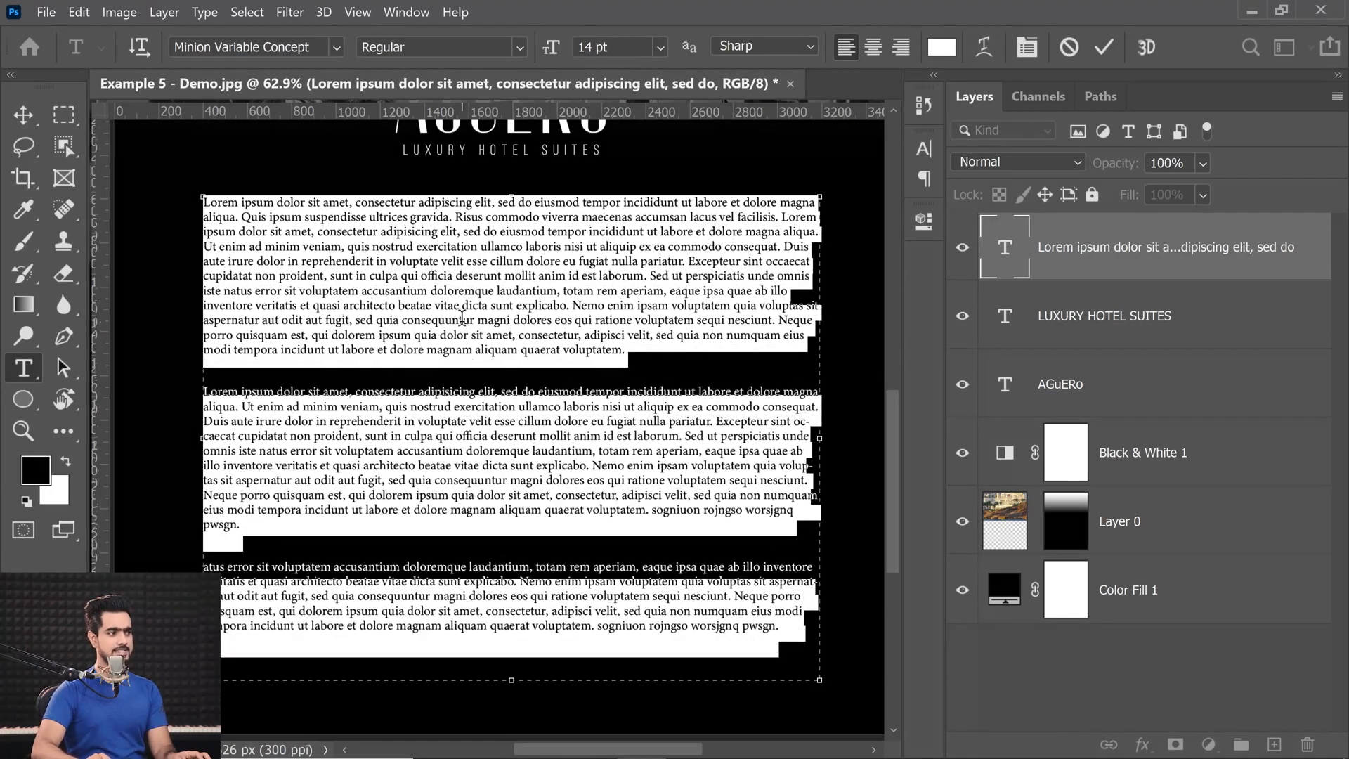
{"action": "key", "text": "alt+Down"}
{"action": "key", "text": "alt+Down"}
{"action": "key", "text": "alt+Down"}
{"action": "key", "text": "alt+Down"}
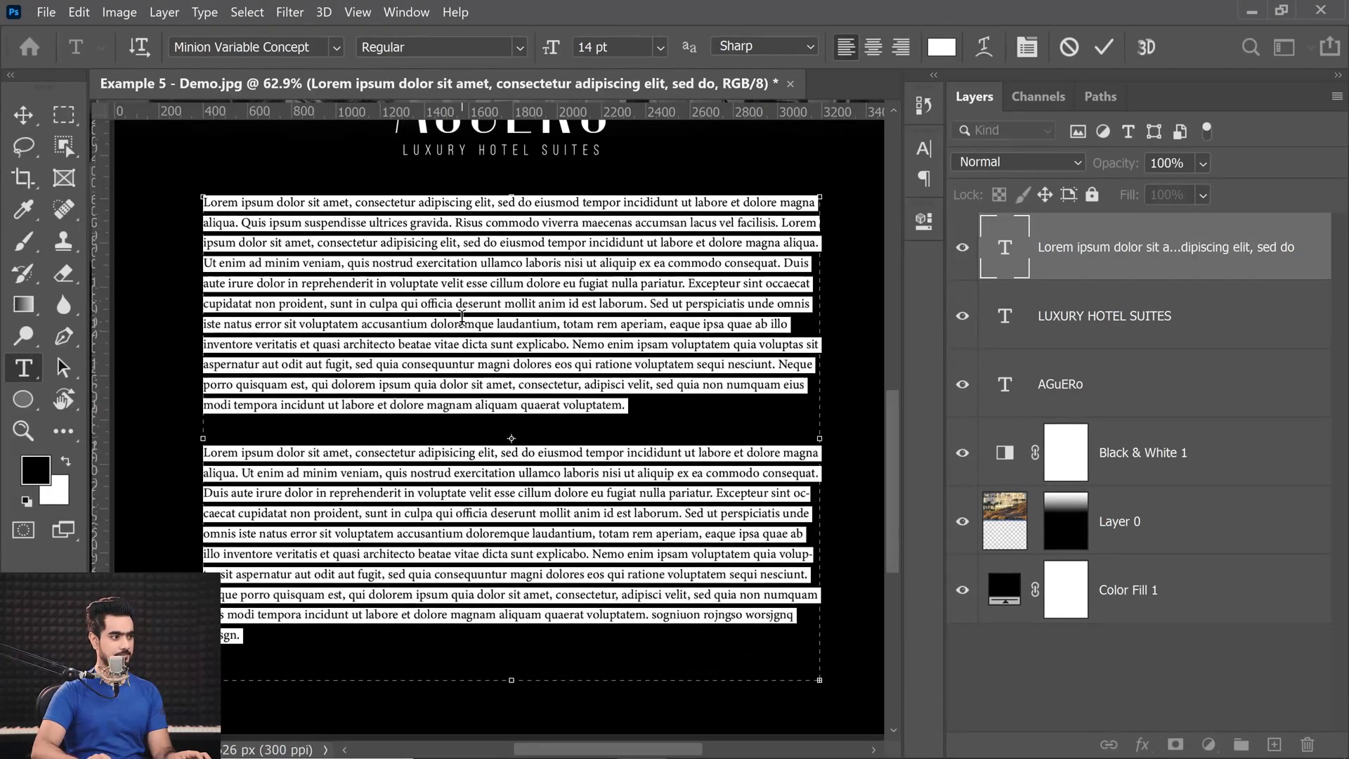
{"action": "key", "text": "alt+Down"}
{"action": "key", "text": "alt+Up"}
{"action": "key", "text": "alt+Up"}
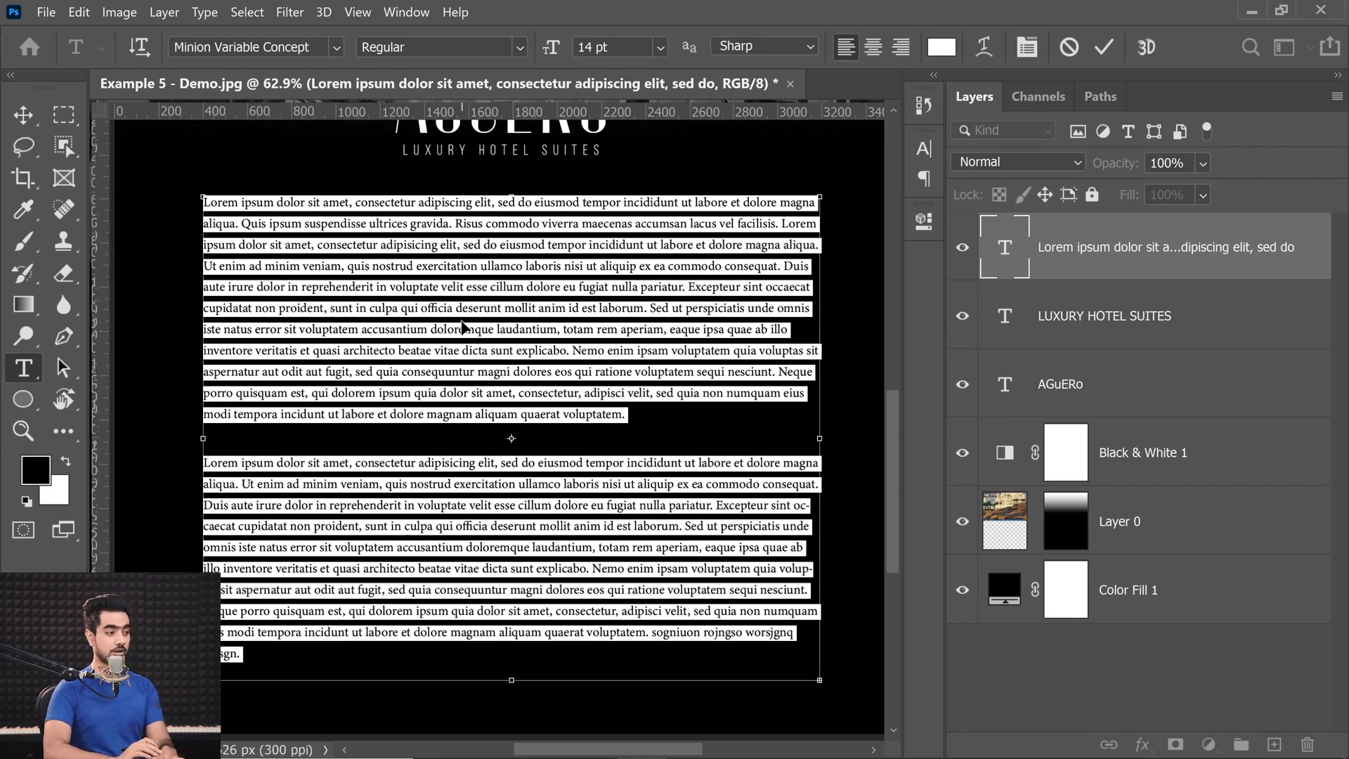
{"action": "left_click", "coordinate": [463, 316]}
{"action": "key", "text": "alt+Up"}
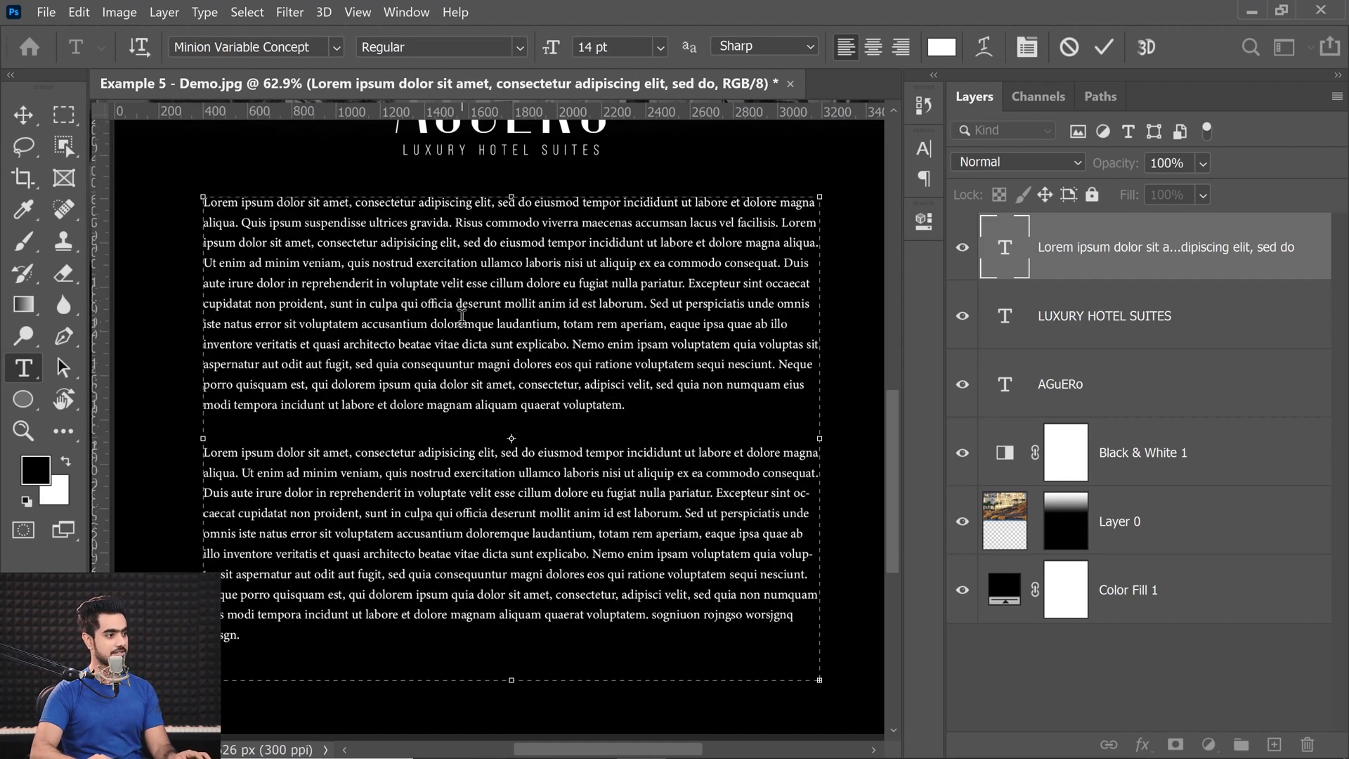
{"action": "key", "text": "alt+Up"}
{"action": "key", "text": "alt+Down"}
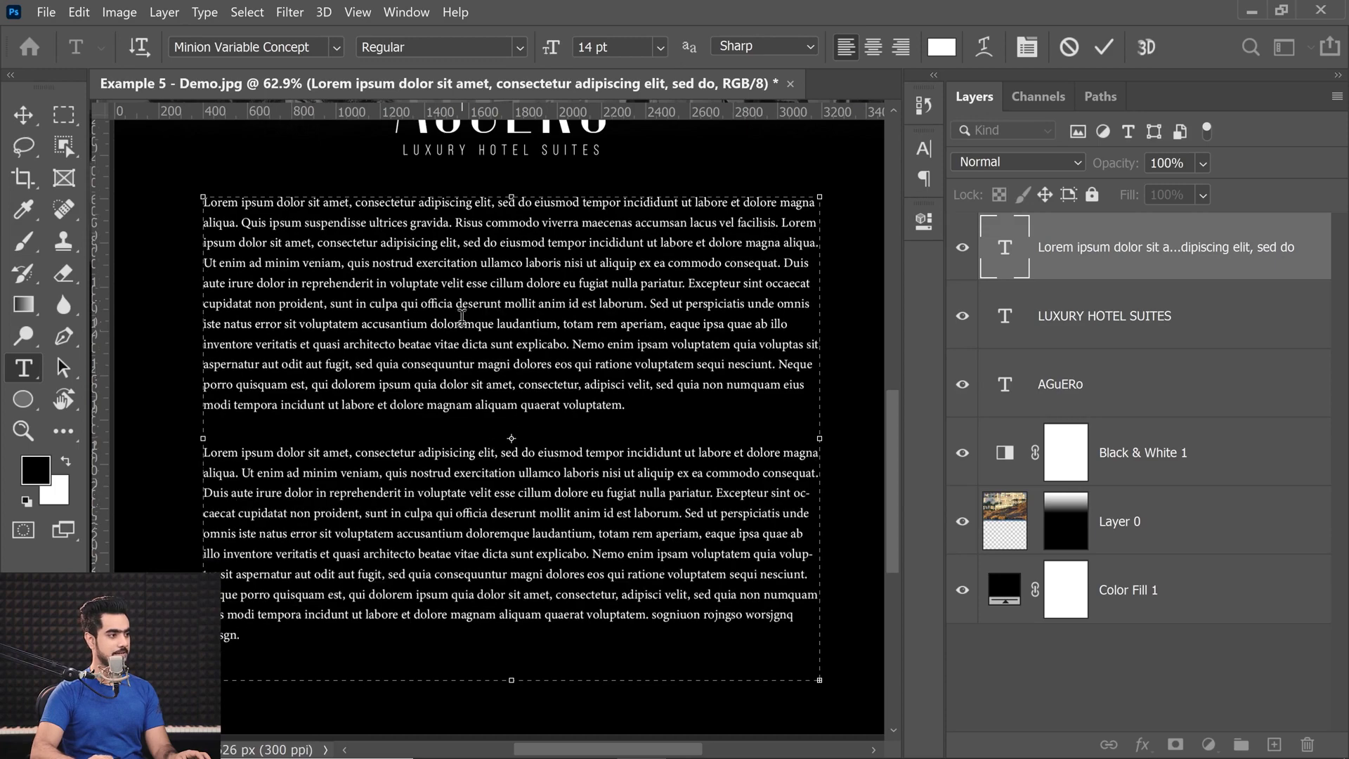
{"action": "key", "text": "alt+Down"}
{"action": "left_click", "coordinate": [37, 116]}
{"action": "left_click_drag", "start_coordinate": [508, 347], "coordinate": [458, 410]}
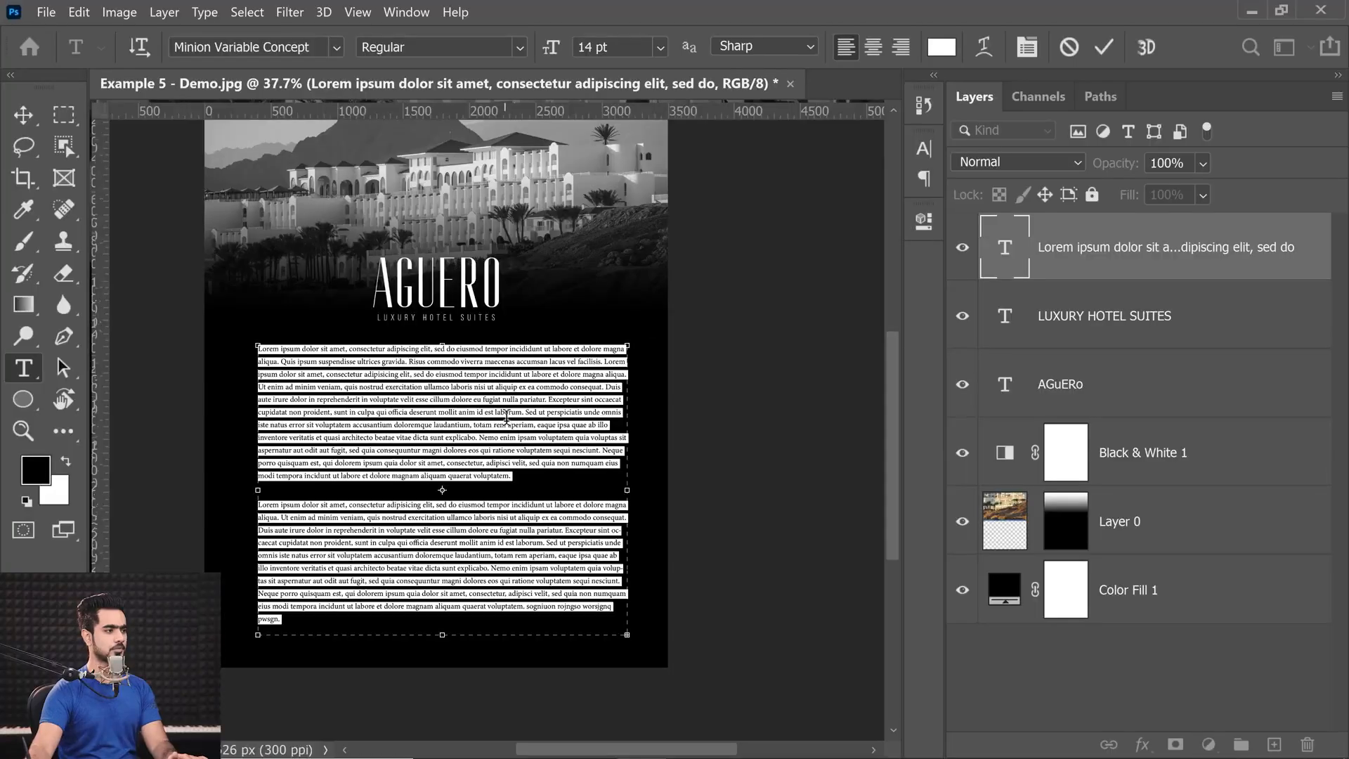
Try stretching the AGUERO title to a horizontal scale of 460% and undo it.
{"action": "left_click", "coordinate": [1027, 46]}
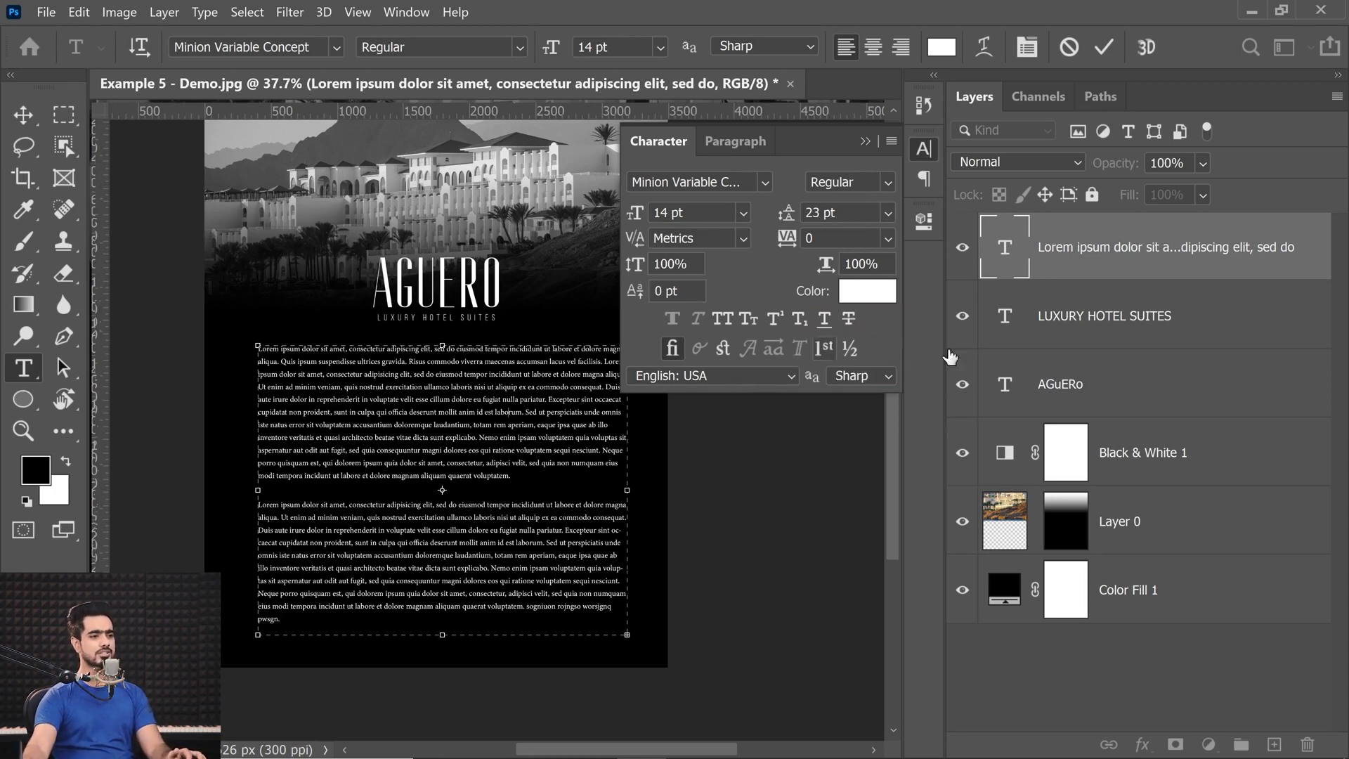
{"action": "double_click", "coordinate": [997, 391]}
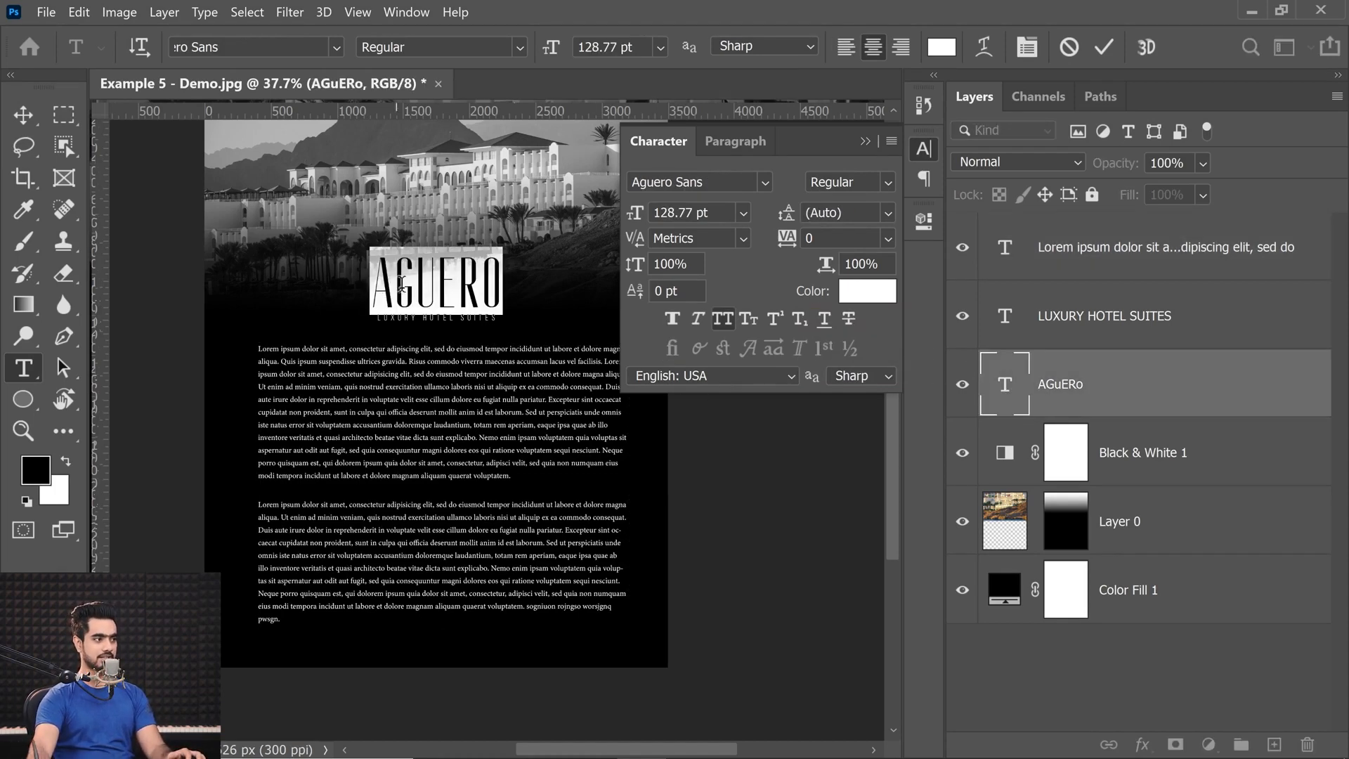
{"action": "left_click", "coordinate": [722, 318]}
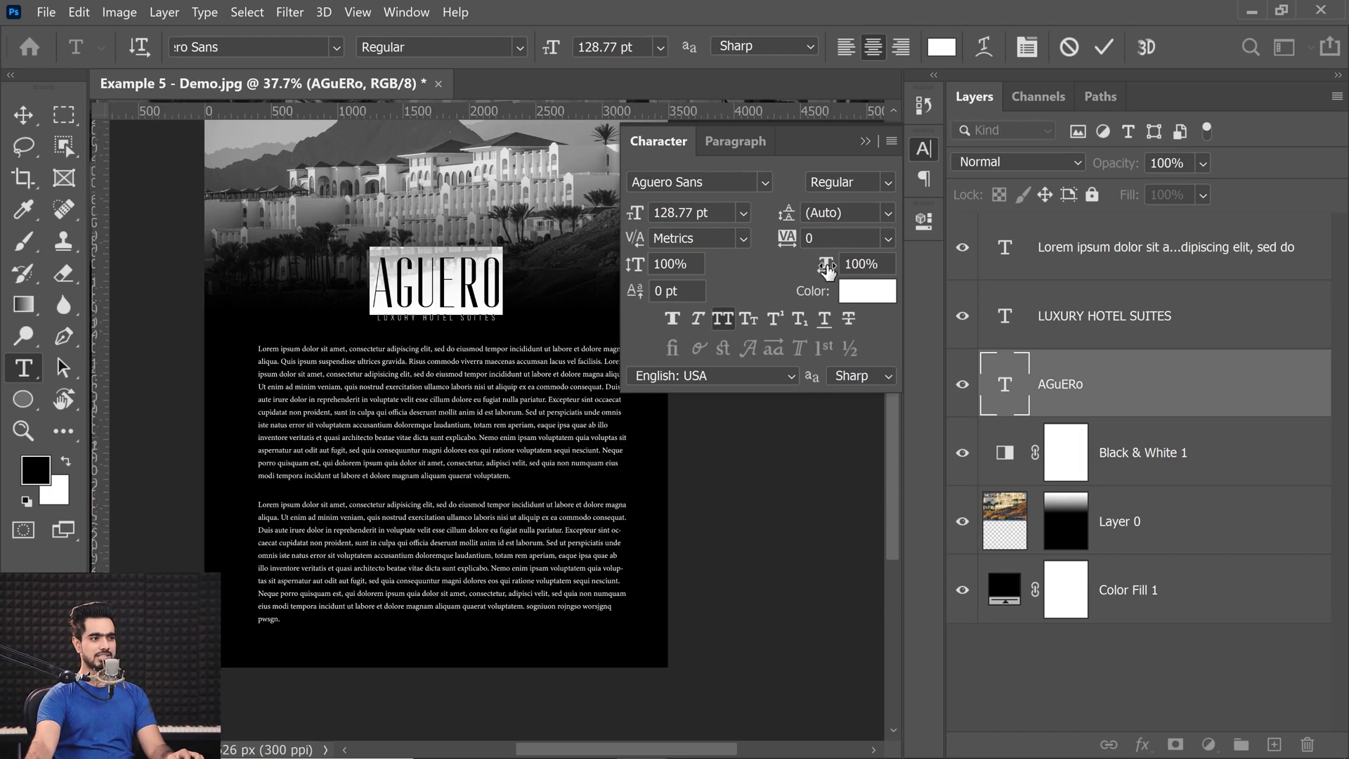
{"action": "left_click_drag", "start_coordinate": [825, 269], "coordinate": [846, 291]}
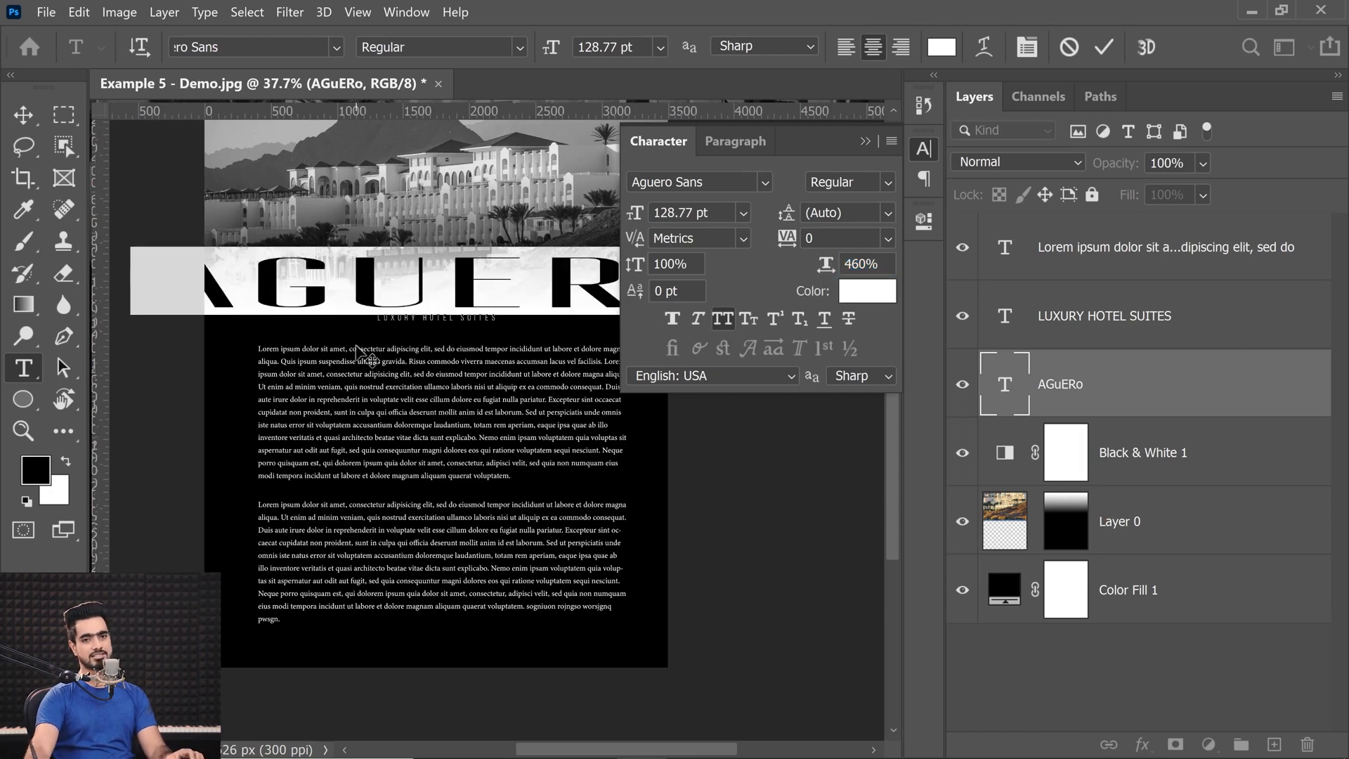
{"action": "key", "text": "ctrl+z"}
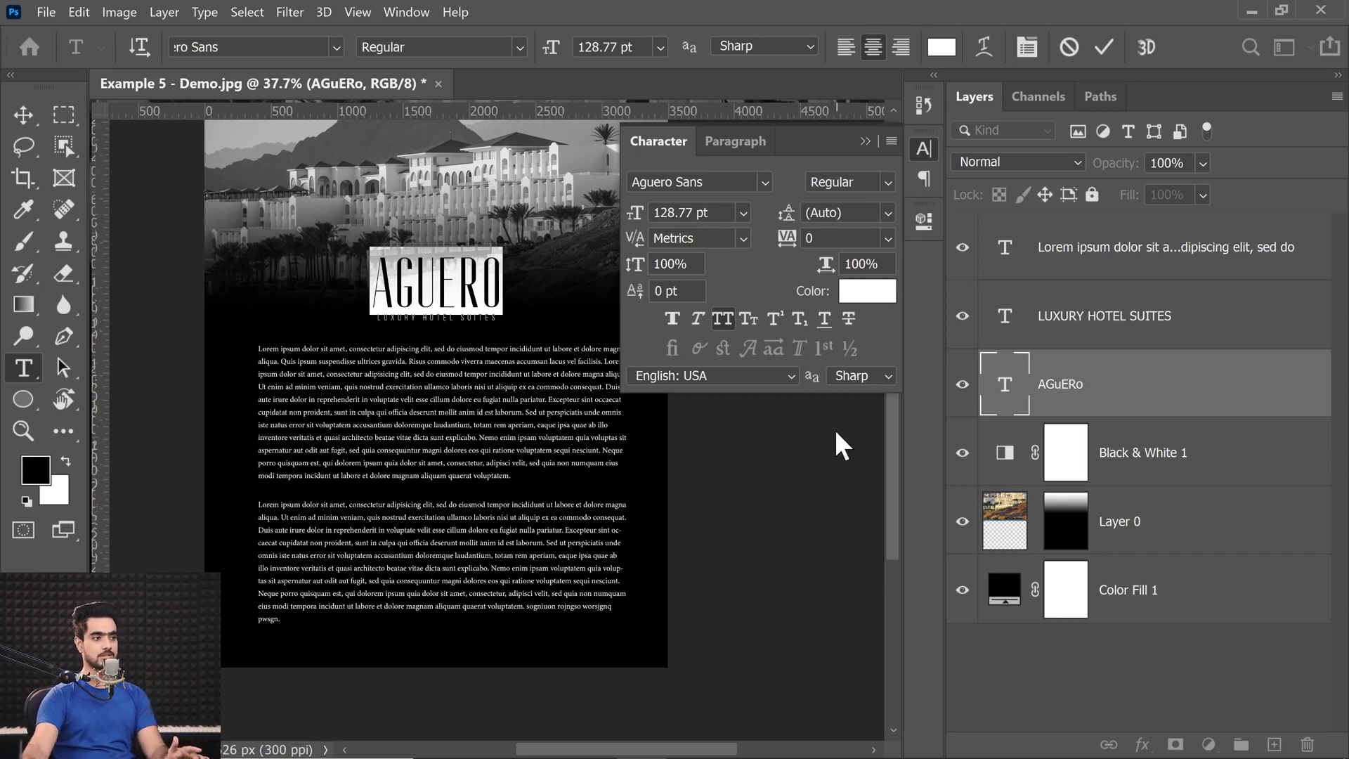
Indent all the paragraph text, trying 10 pt and settling on 20 pt for the left margin, and set the right margin indent to 30 pt.
{"action": "double_click", "coordinate": [1004, 251]}
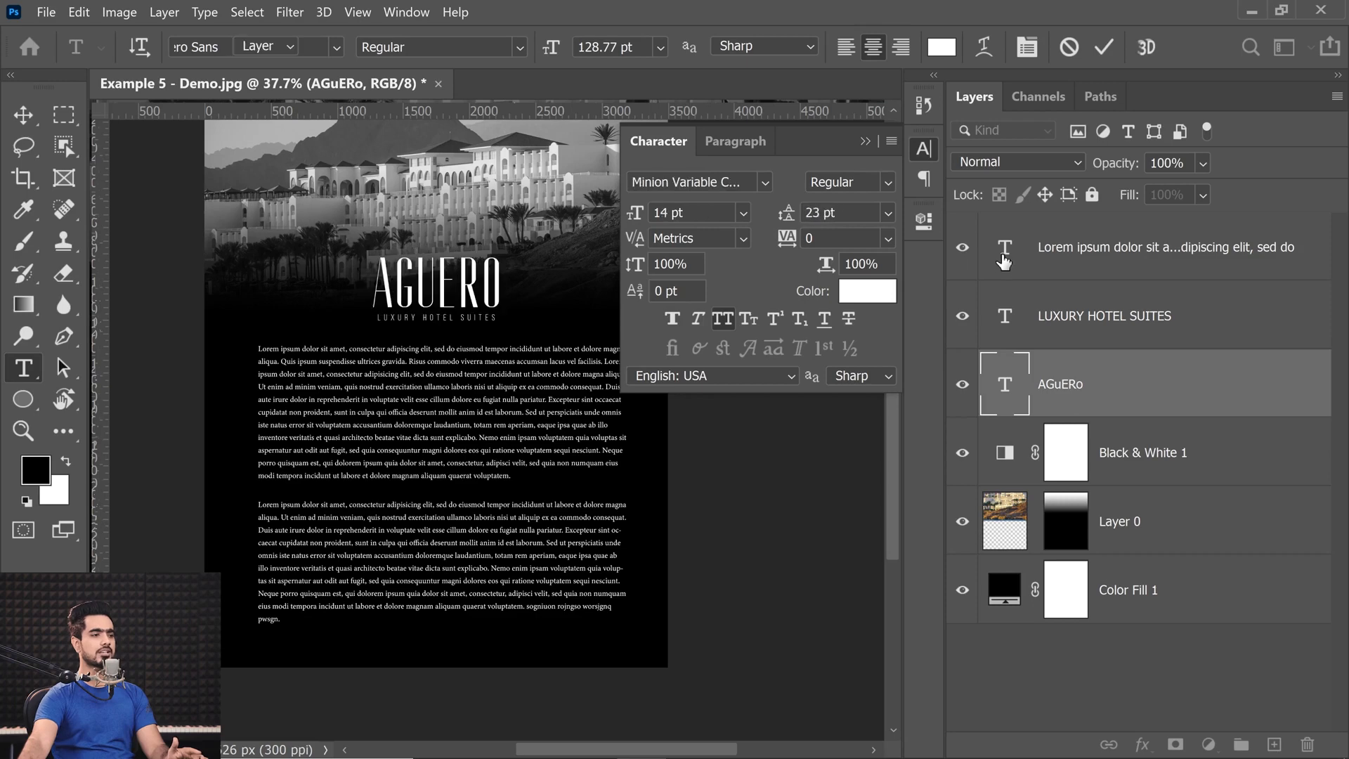
{"action": "left_click", "coordinate": [730, 143]}
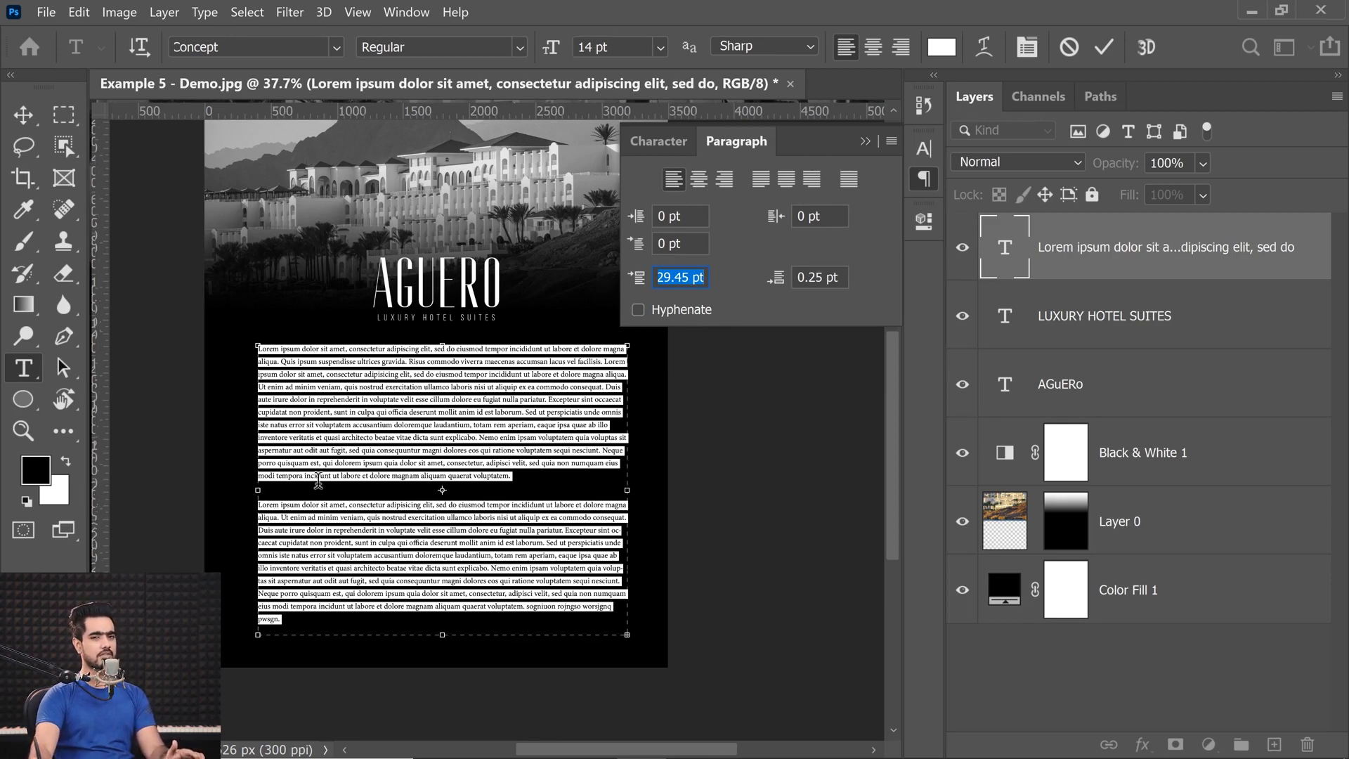
{"action": "left_click", "coordinate": [636, 220]}
{"action": "type", "text": "10"}
{"action": "key", "text": "Return"}
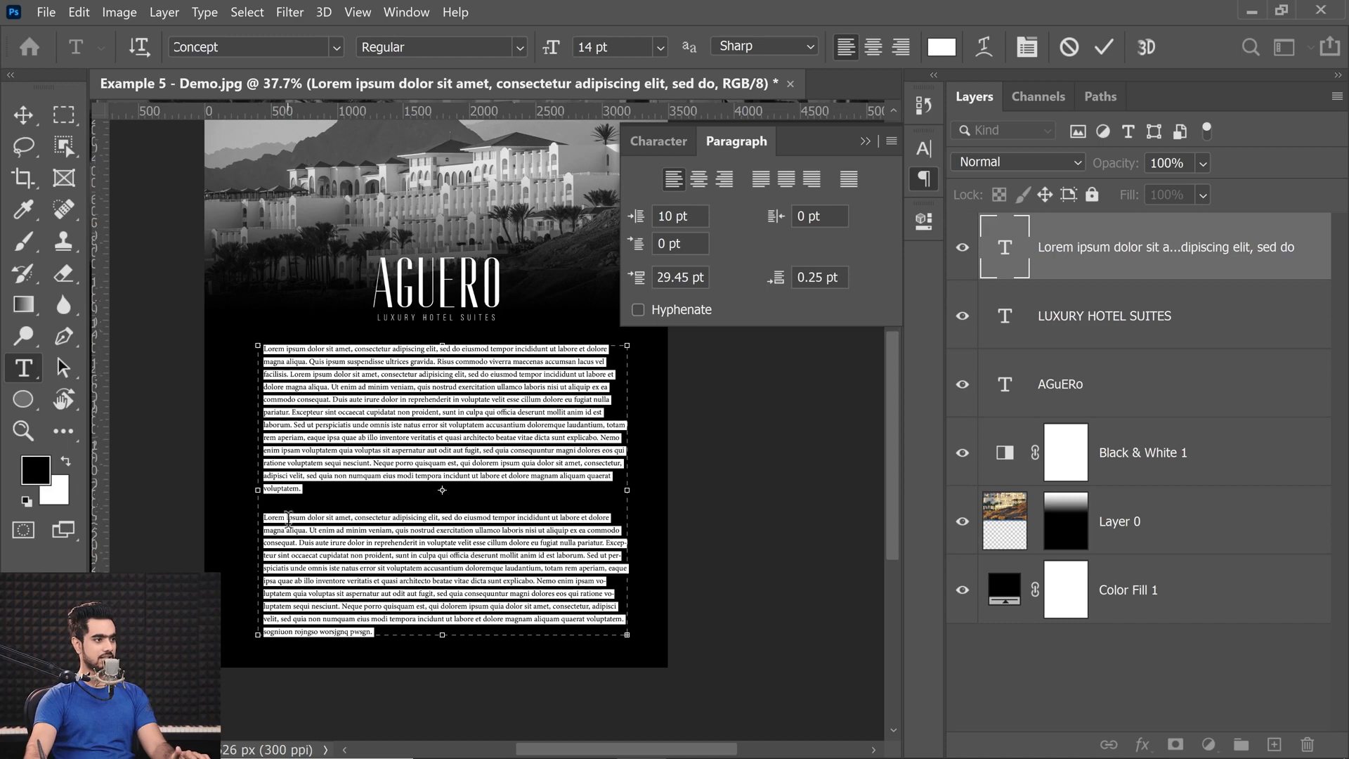
{"action": "left_click", "coordinate": [636, 221]}
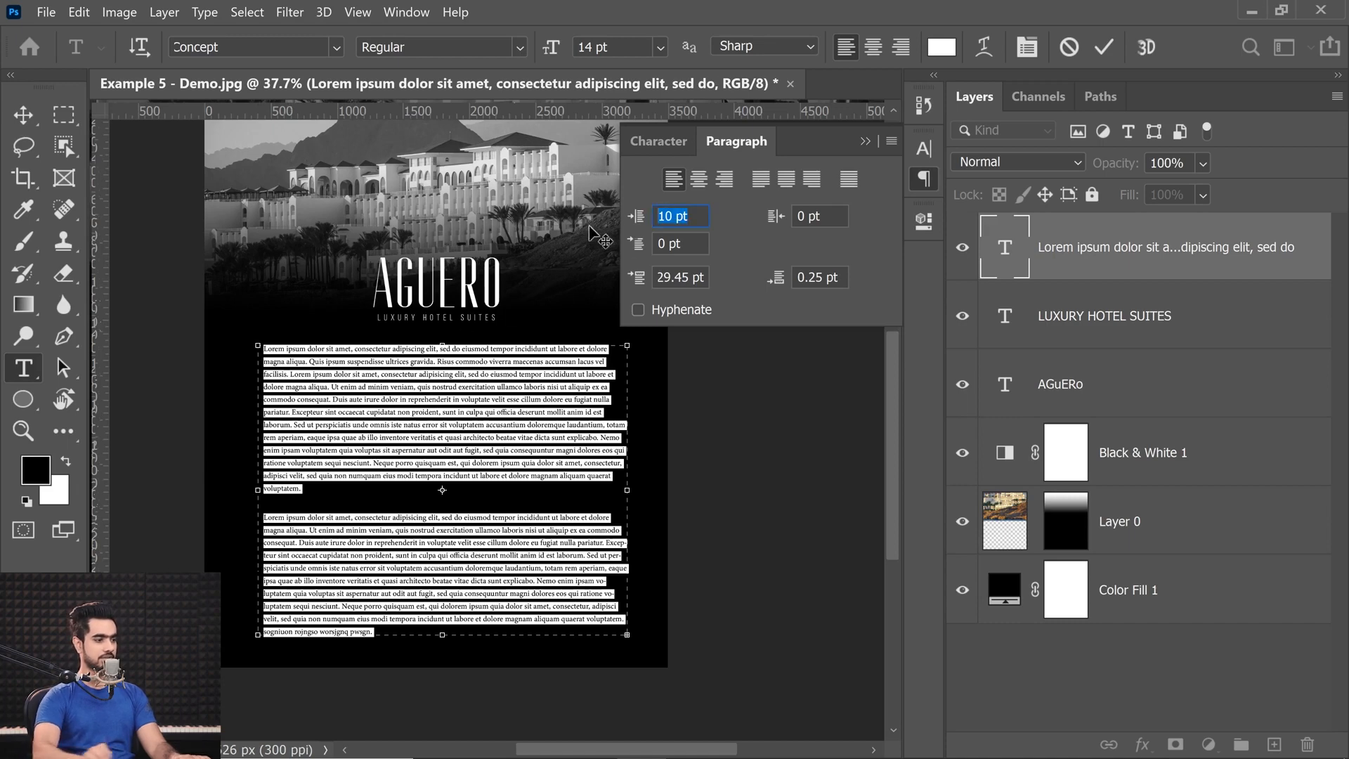
{"action": "type", "text": "20"}
{"action": "key", "text": "Return"}
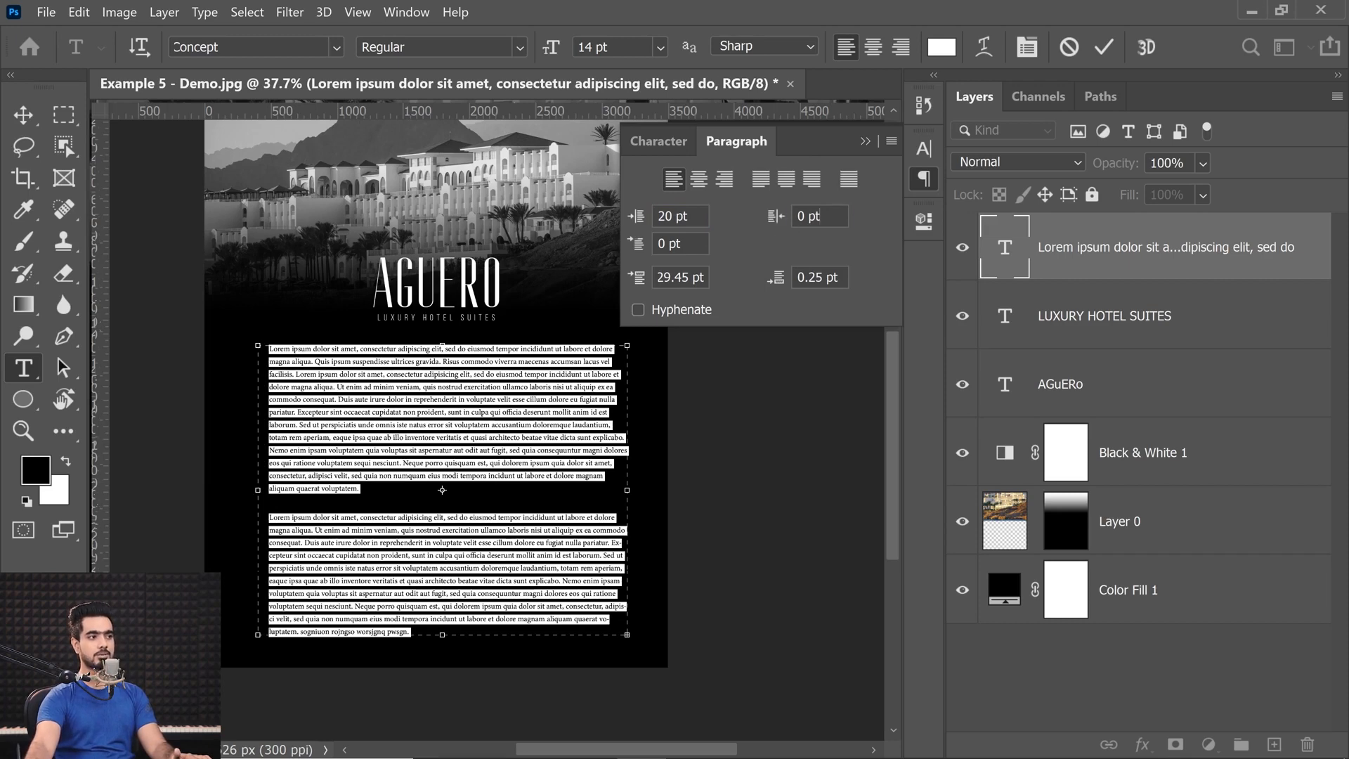
{"action": "type", "text": "30"}
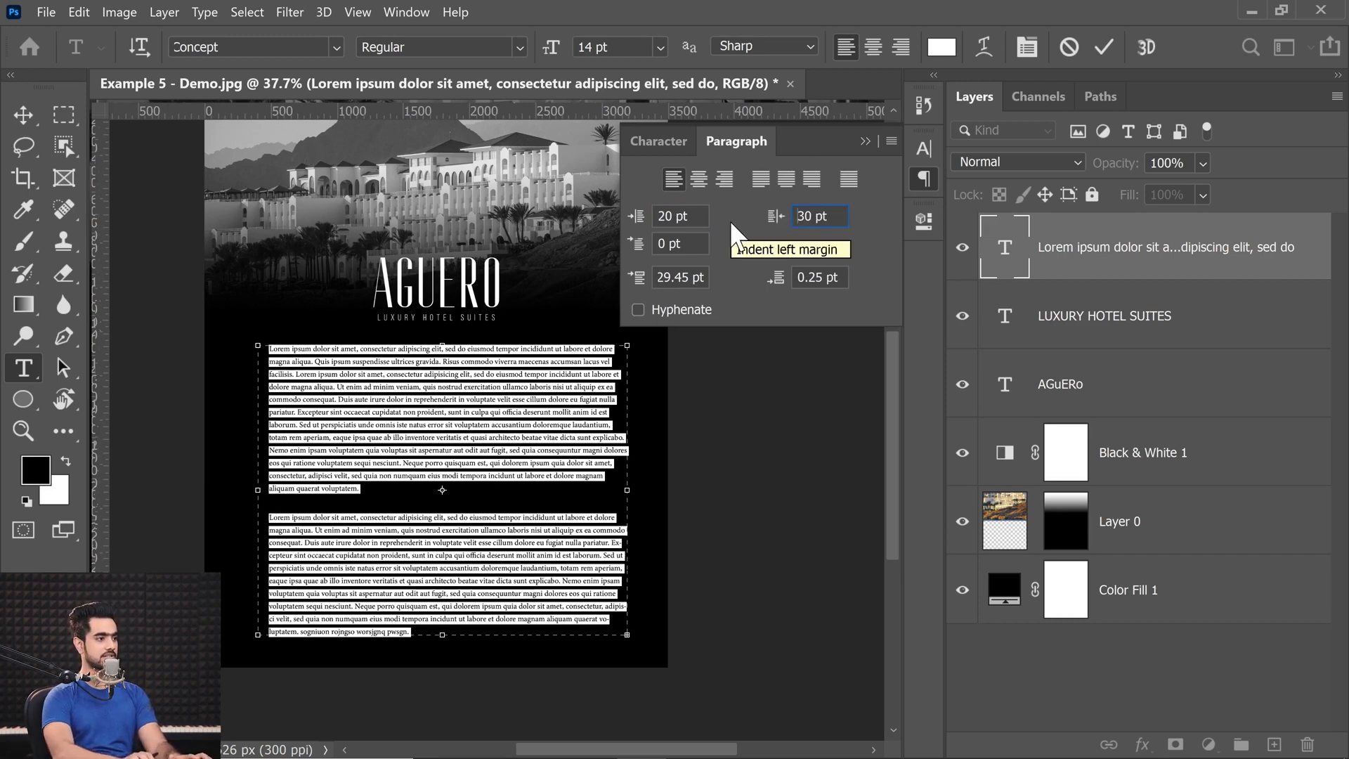
{"action": "key", "text": "Return"}
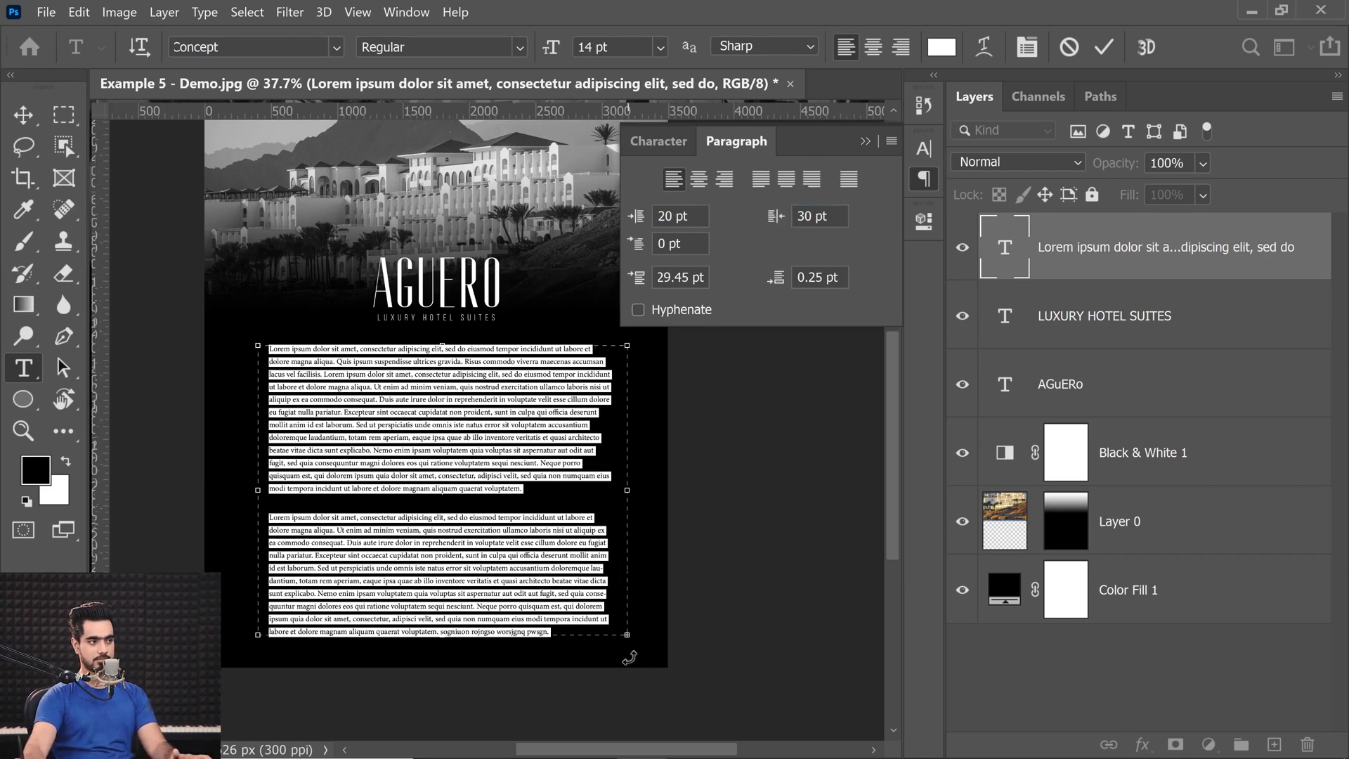
Try first-line indents of -20 pt and 120 pt on all the paragraph text and undo the last change.
{"action": "left_click", "coordinate": [636, 245]}
{"action": "type", "text": "-20"}
{"action": "key", "text": "Return"}
{"action": "left_click", "coordinate": [637, 246]}
{"action": "type", "text": "120"}
{"action": "key", "text": "Return"}
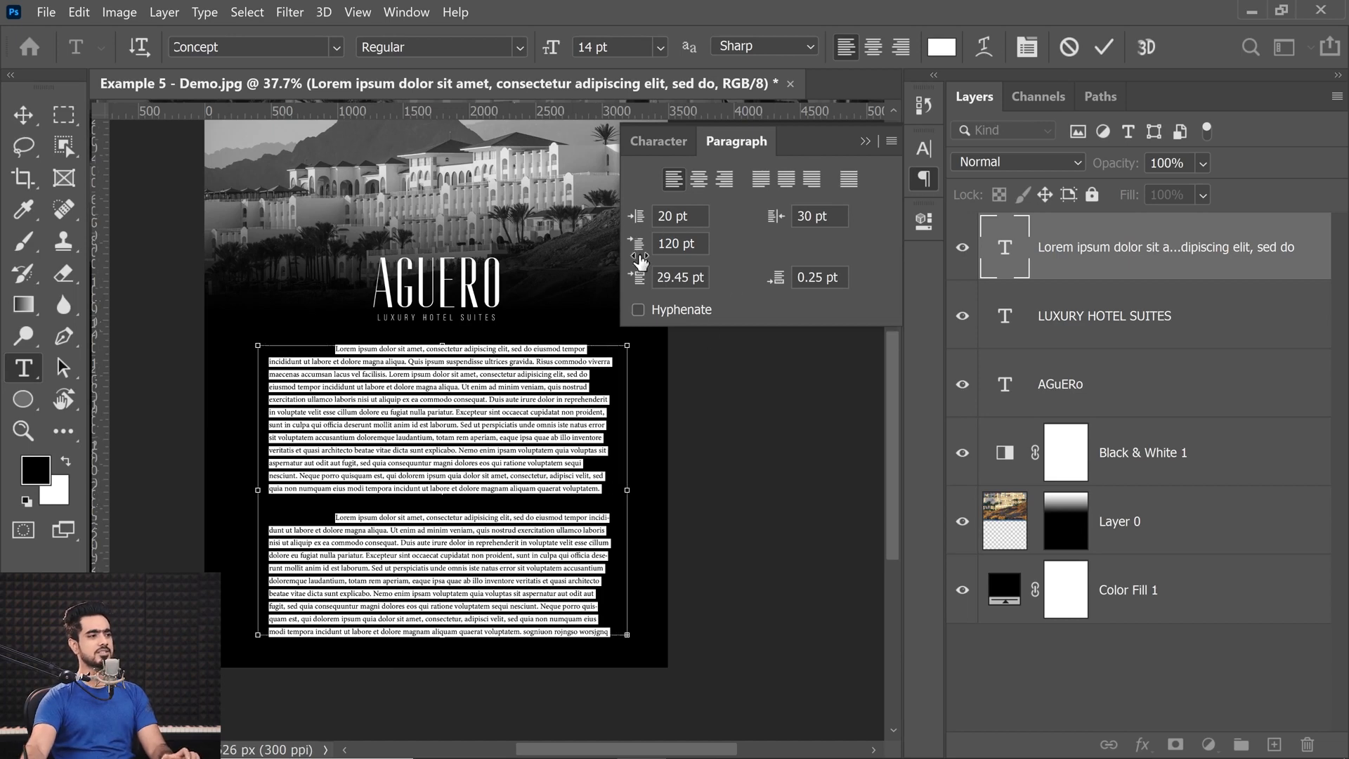
{"action": "key", "text": "ctrl+z"}
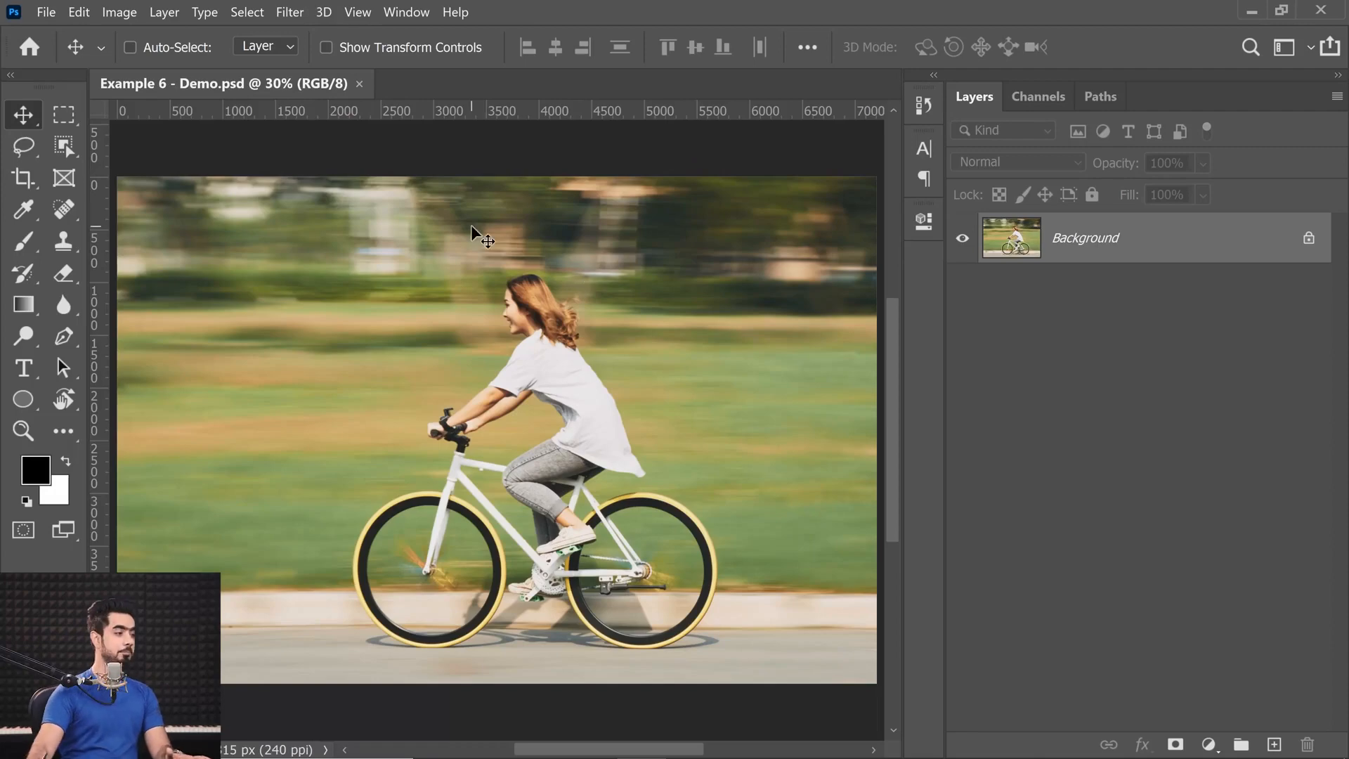
Add the text SPEED to the cyclist photo, in front of the rider.
{"action": "left_click", "coordinate": [25, 368]}
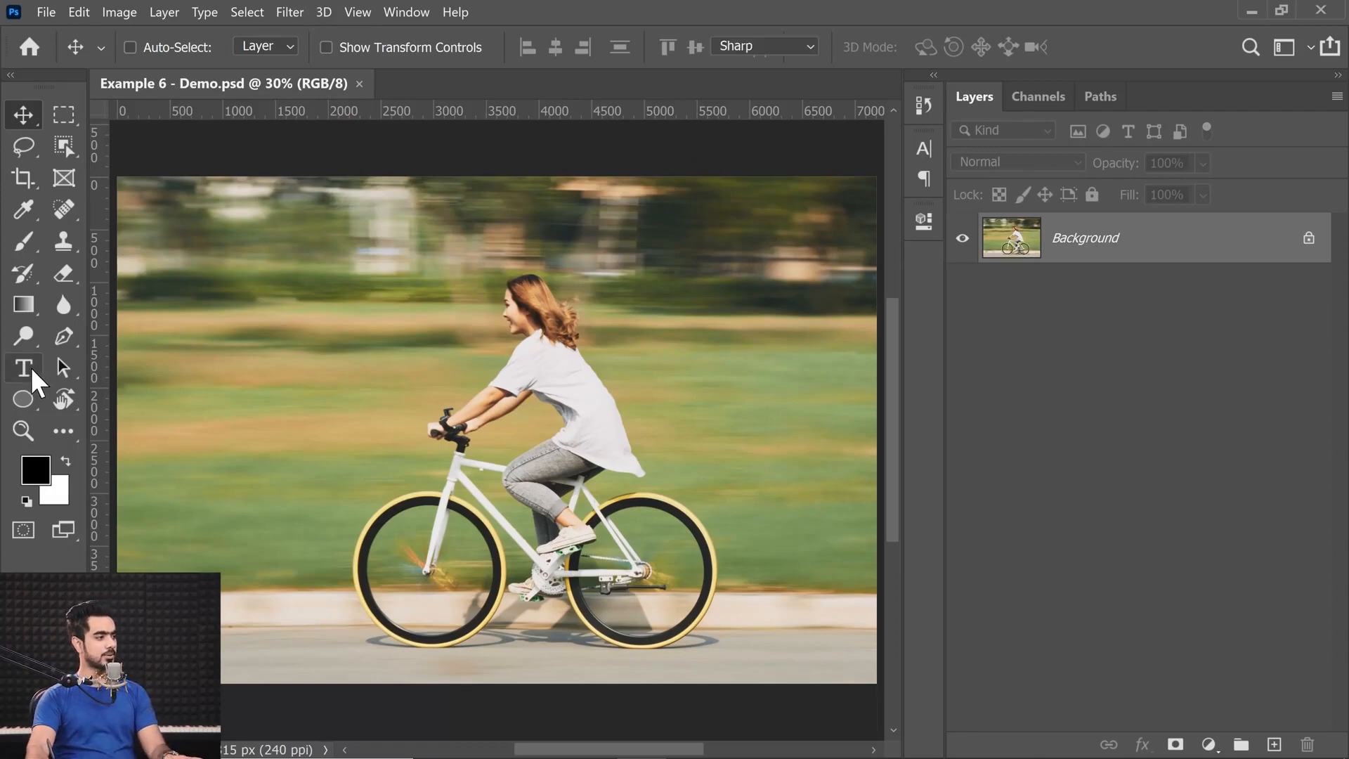
{"action": "left_click", "coordinate": [371, 353]}
{"action": "type", "text": "S"}
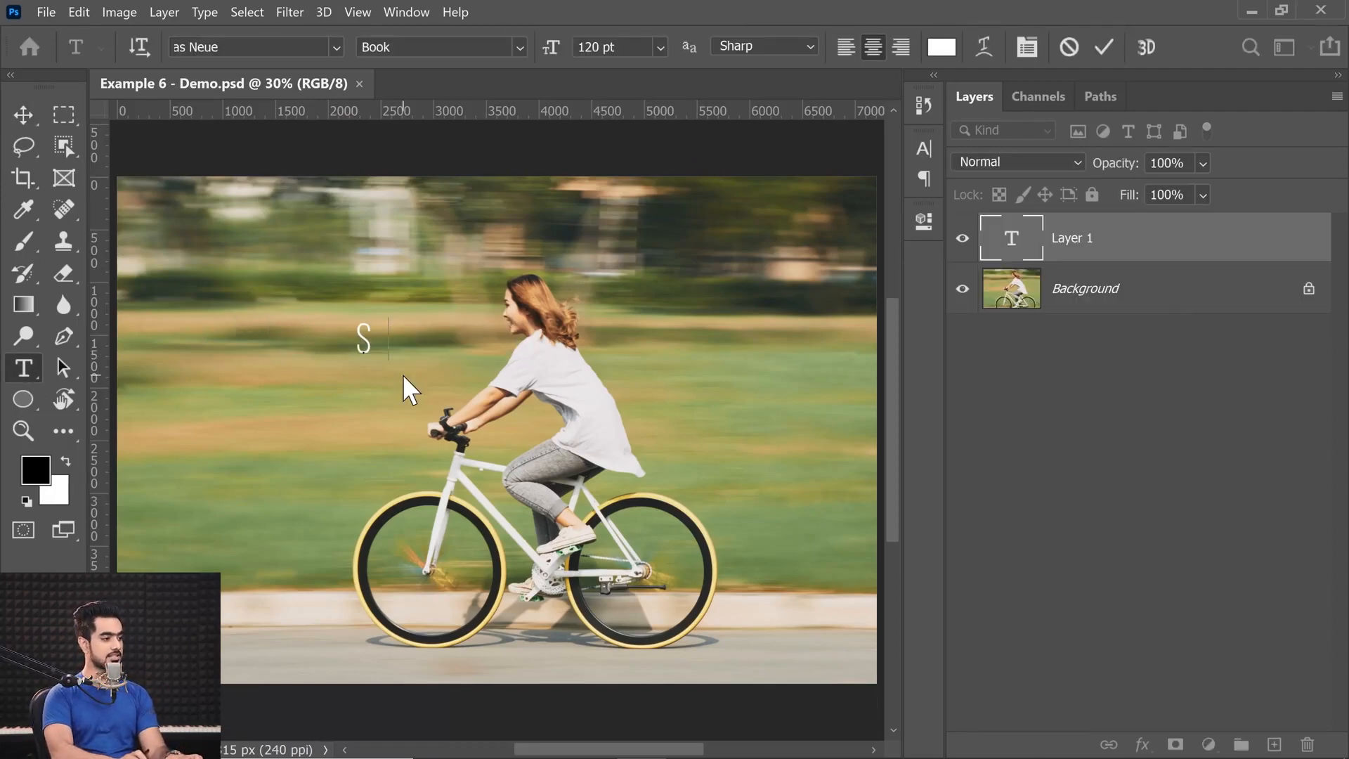
{"action": "type", "text": "PEED"}
Set the tracking of the whole SPEED text to 0 and collapse the character settings.
{"action": "key", "text": "ctrl+a"}
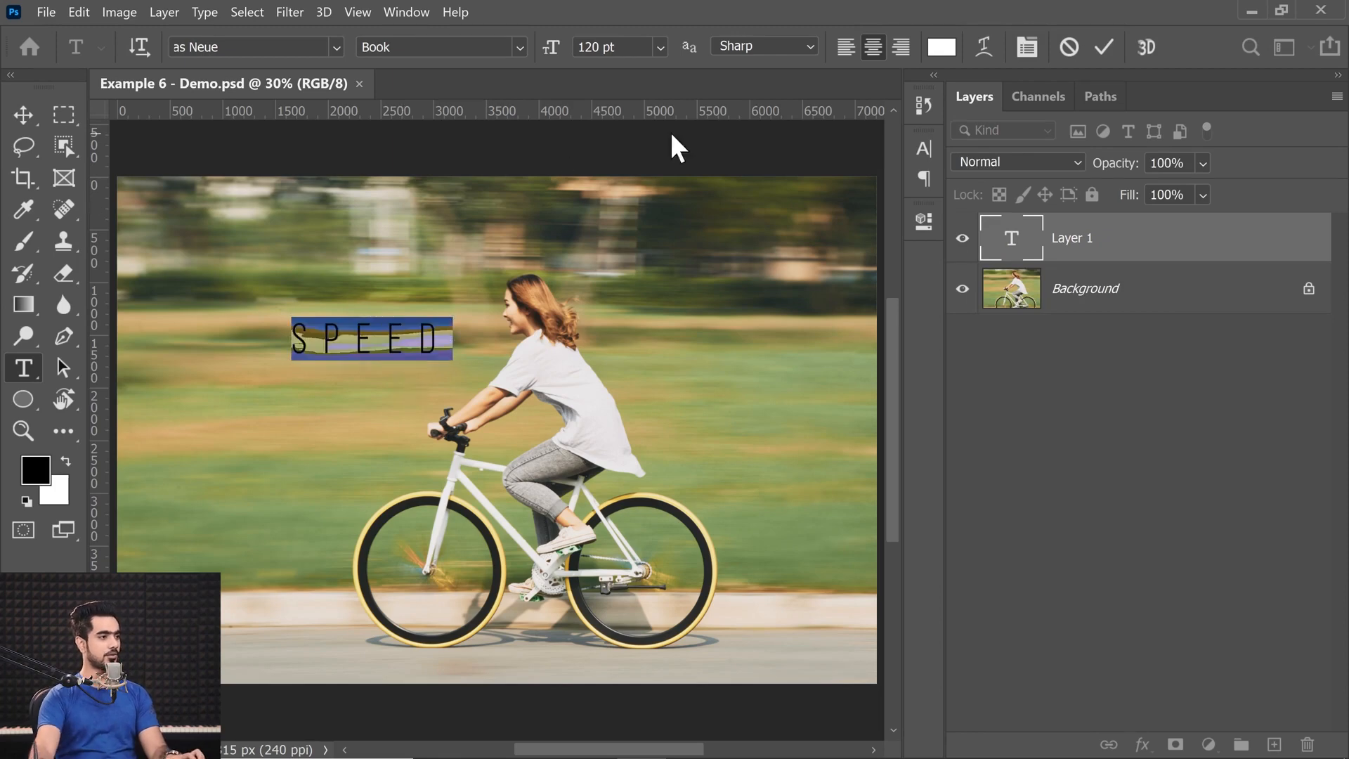
{"action": "left_click", "coordinate": [1027, 46]}
{"action": "left_click", "coordinate": [829, 238]}
{"action": "type", "text": "0"}
{"action": "key", "text": "Return"}
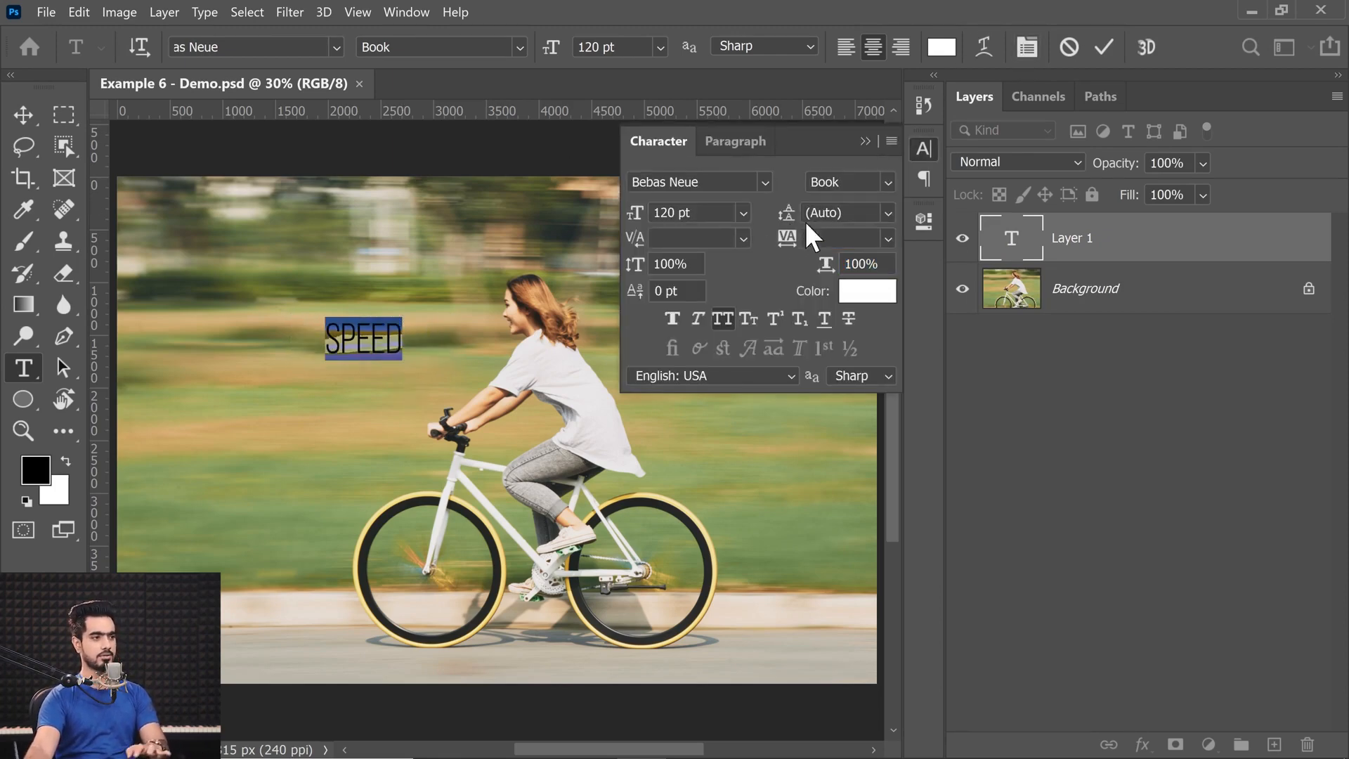
{"action": "left_click", "coordinate": [863, 140]}
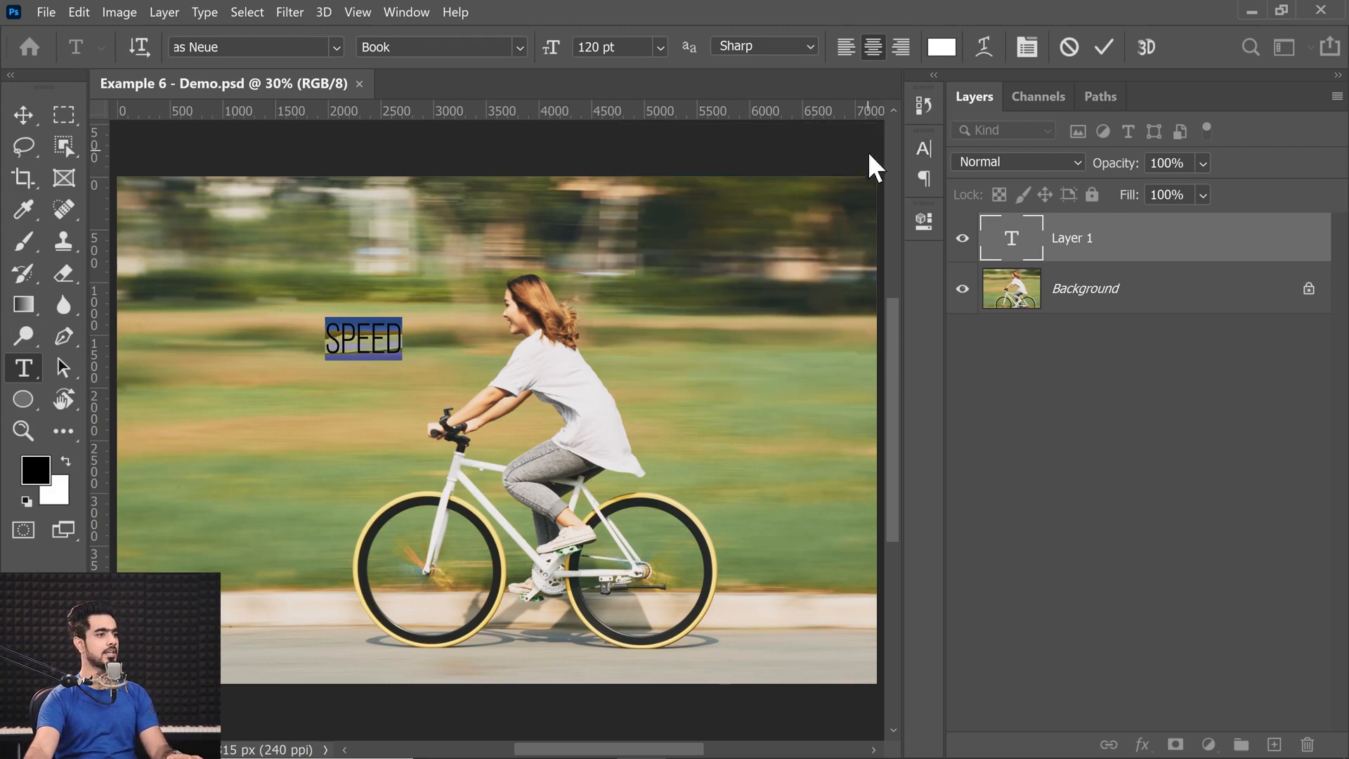
Set the SPEED text's Bebas Neue style to Regular and commit the text.
{"action": "left_click", "coordinate": [275, 55]}
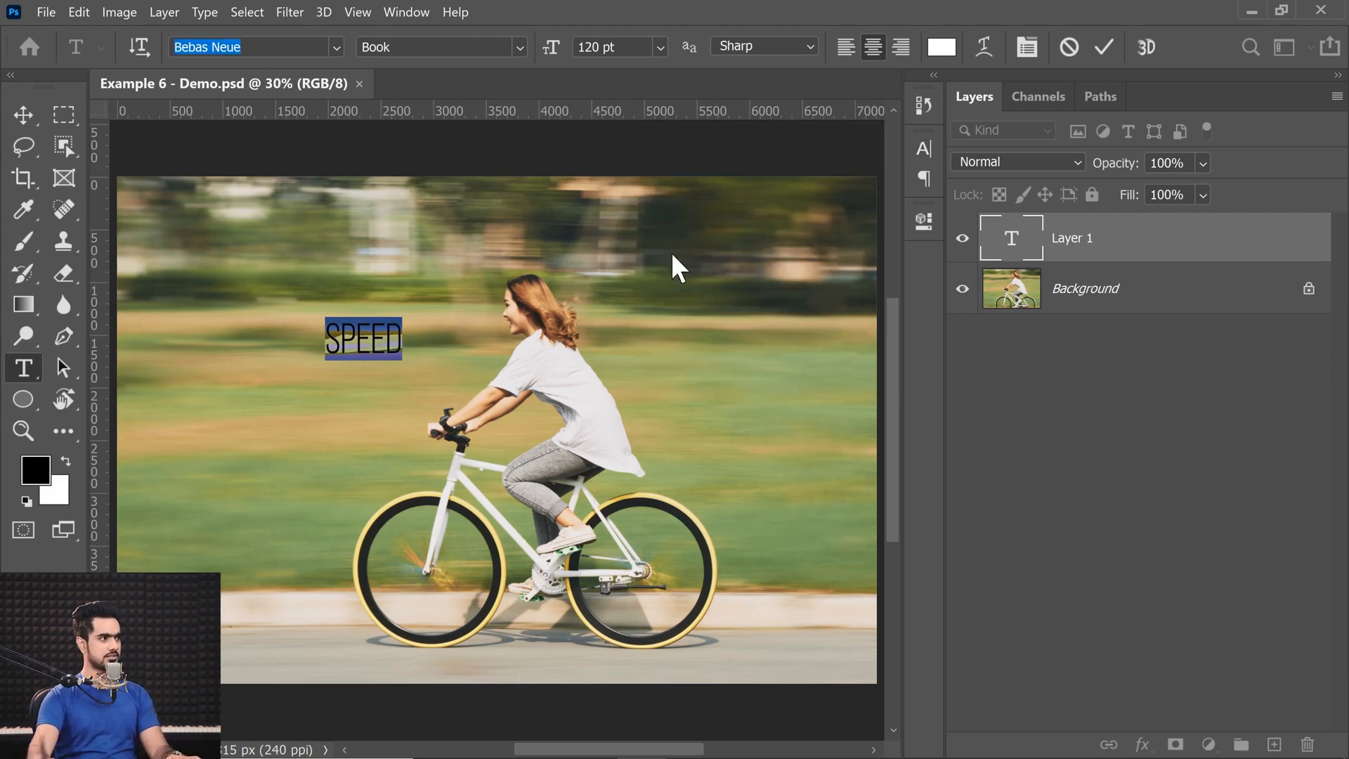
{"action": "left_click", "coordinate": [520, 47]}
{"action": "left_click", "coordinate": [450, 129]}
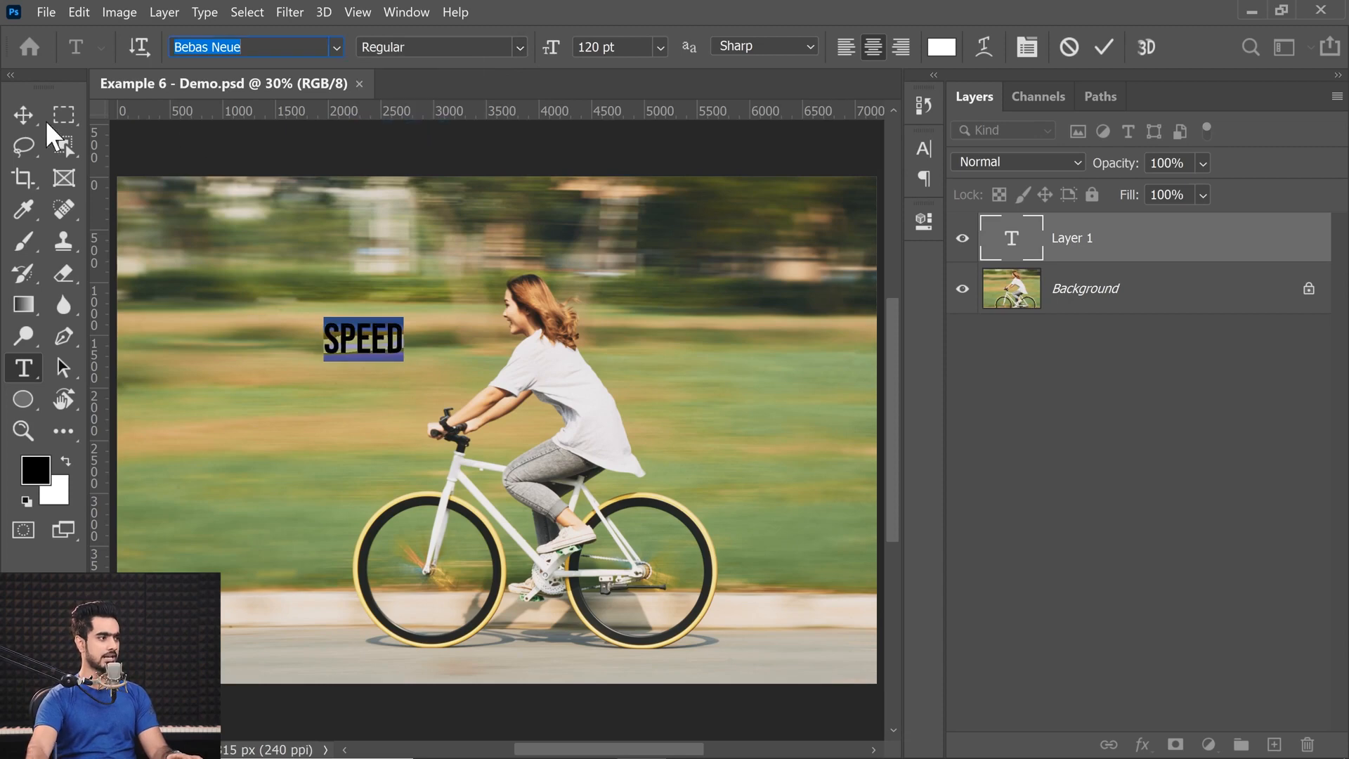
{"action": "left_click", "coordinate": [508, 45]}
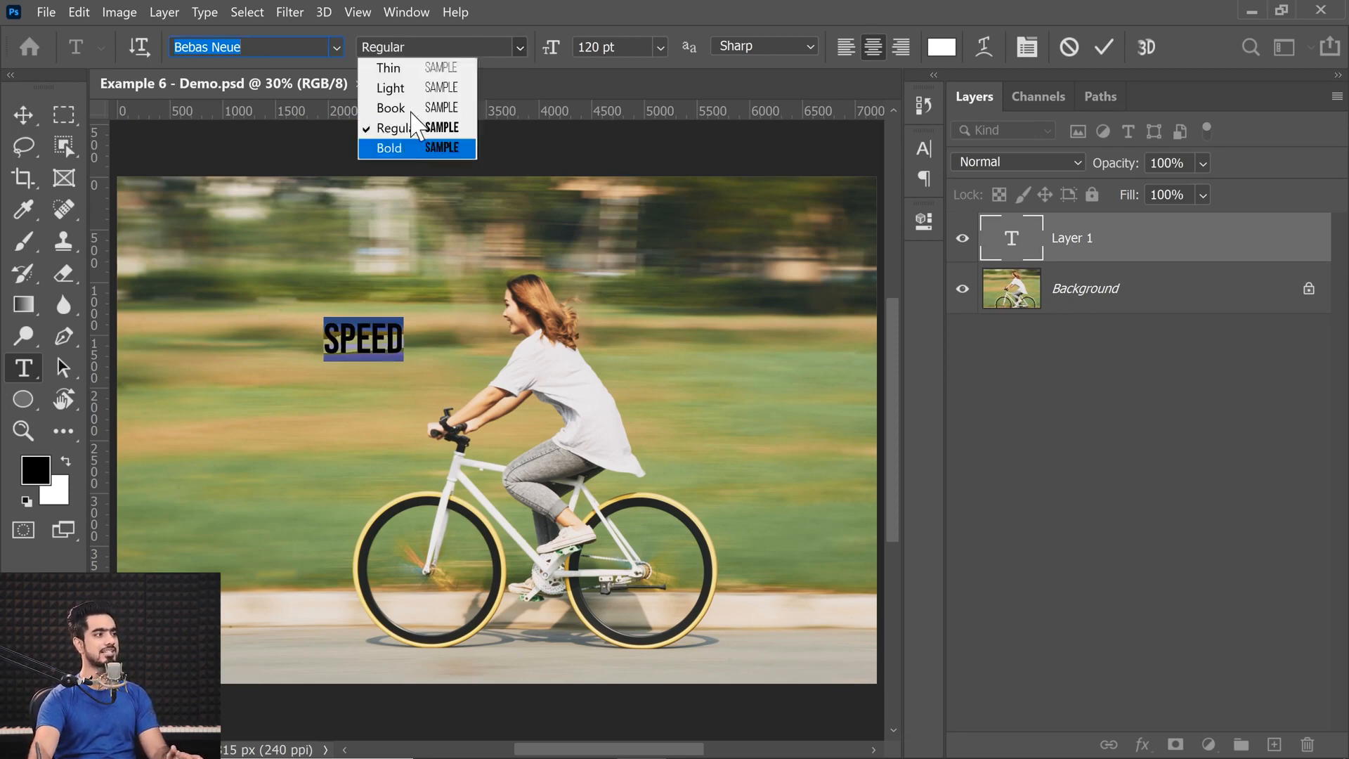
{"action": "left_click", "coordinate": [571, 14]}
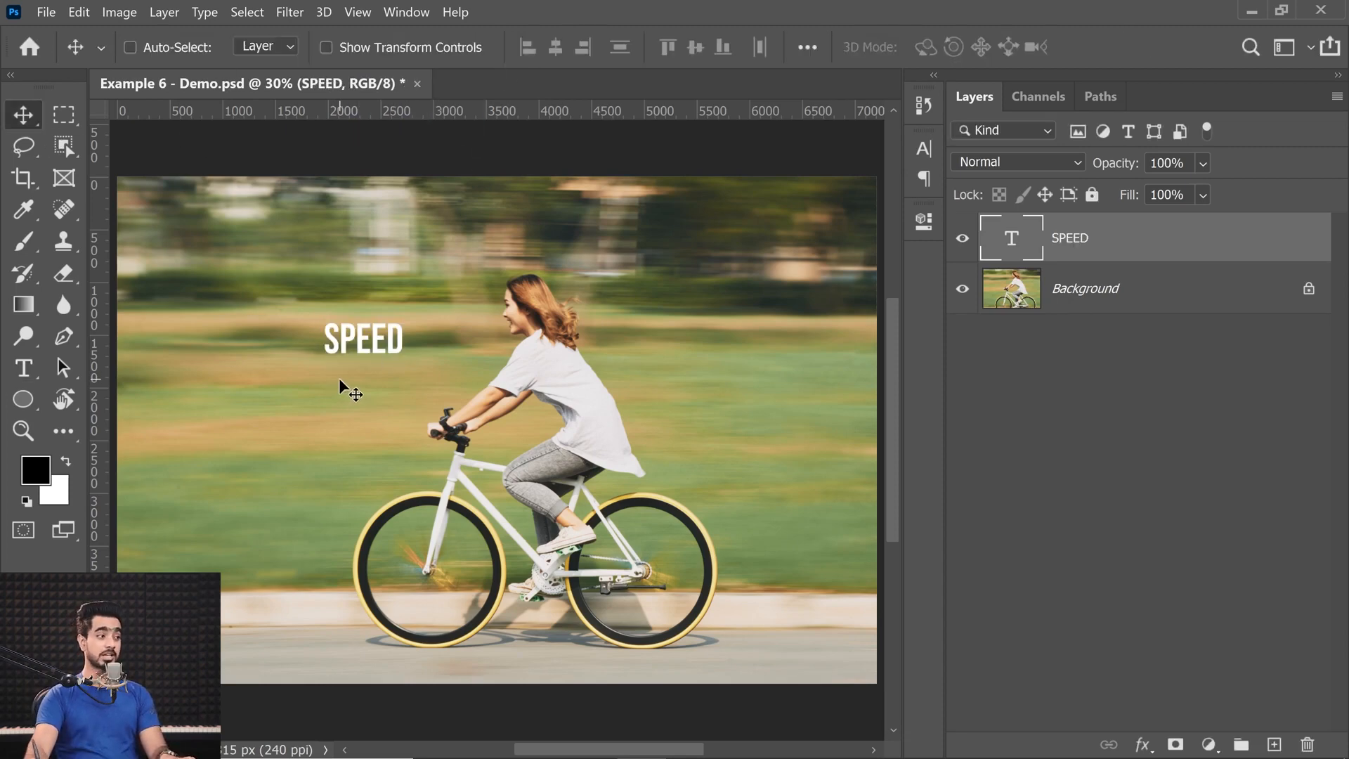
Hide the rulers, scale the SPEED text up to about 563%, and place it across the rider's head and upper body.
{"action": "key", "text": "ctrl+r"}
{"action": "key", "text": "ctrl+t"}
{"action": "left_click_drag", "start_coordinate": [392, 350], "coordinate": [675, 532]}
{"action": "left_click_drag", "start_coordinate": [591, 403], "coordinate": [615, 316]}
{"action": "left_click_drag", "start_coordinate": [684, 422], "coordinate": [767, 477]}
{"action": "left_click_drag", "start_coordinate": [684, 351], "coordinate": [644, 331]}
{"action": "key", "text": "Up"}
{"action": "key", "text": "Up"}
{"action": "key", "text": "Up"}
{"action": "key", "text": "Return"}
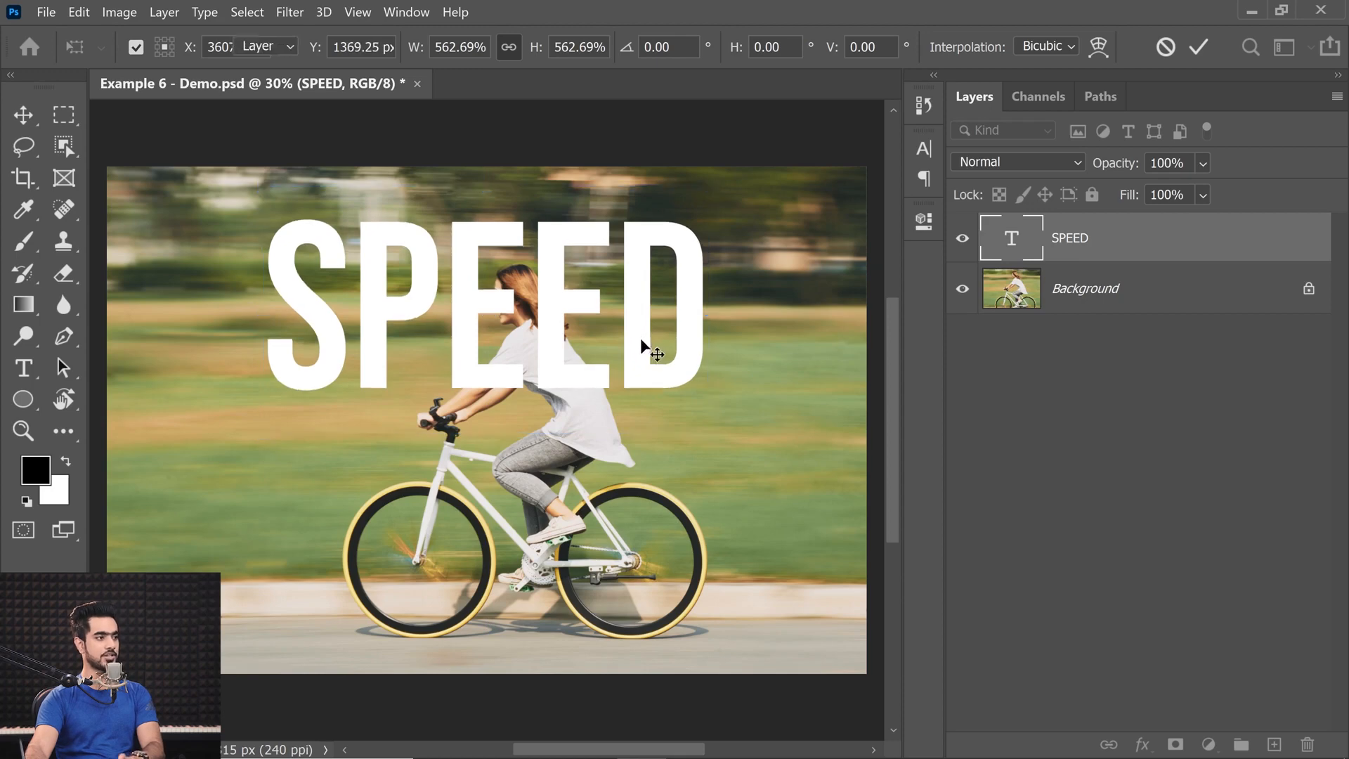
Select the whole SPEED text and apply Faux Italic to it.
{"action": "double_click", "coordinate": [1009, 243]}
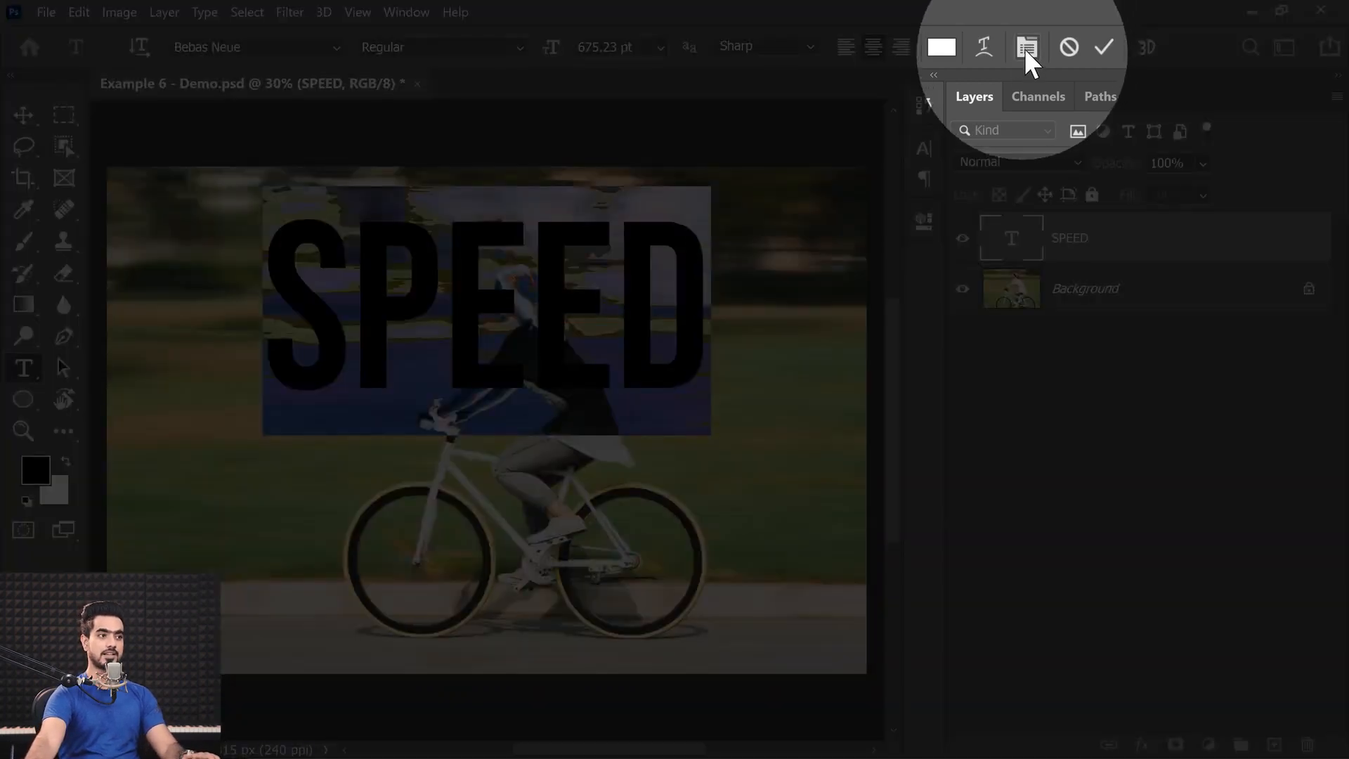
{"action": "left_click", "coordinate": [1026, 46]}
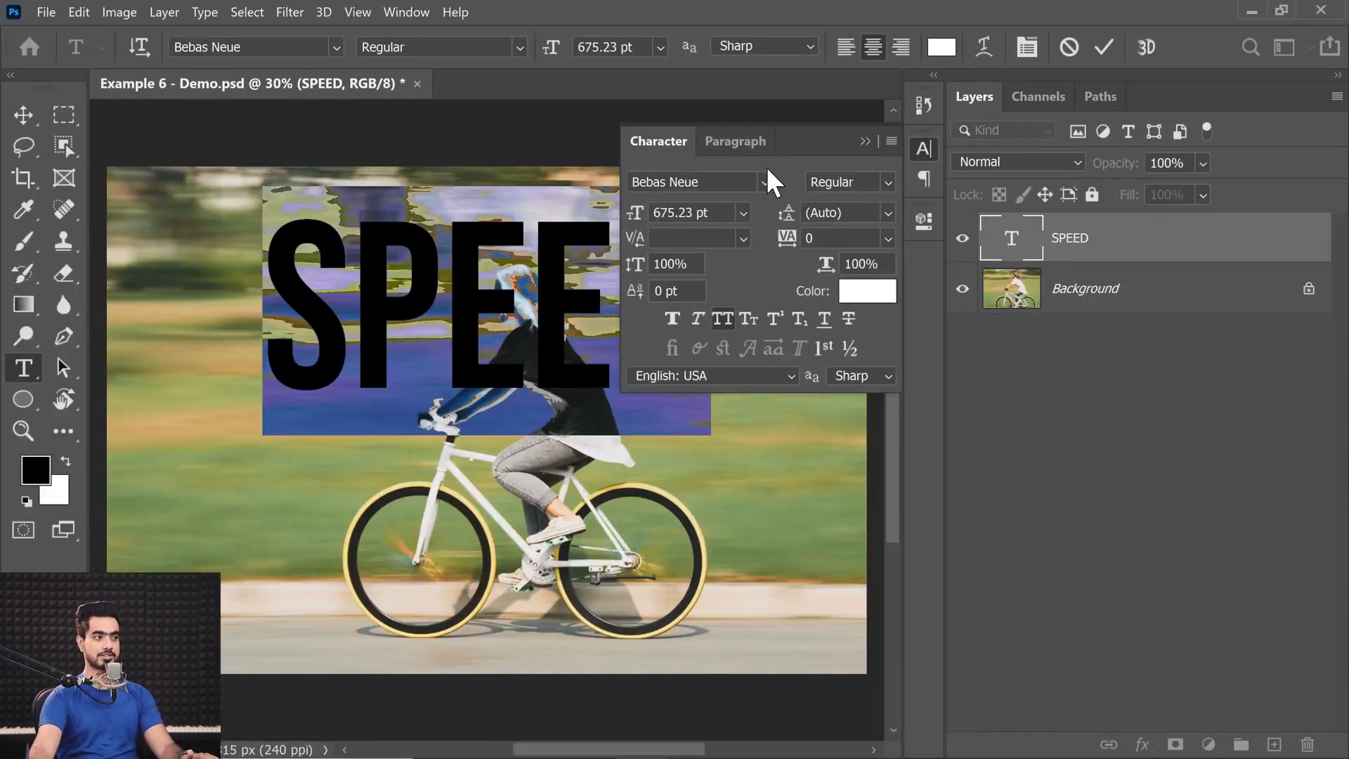
{"action": "left_click", "coordinate": [892, 143]}
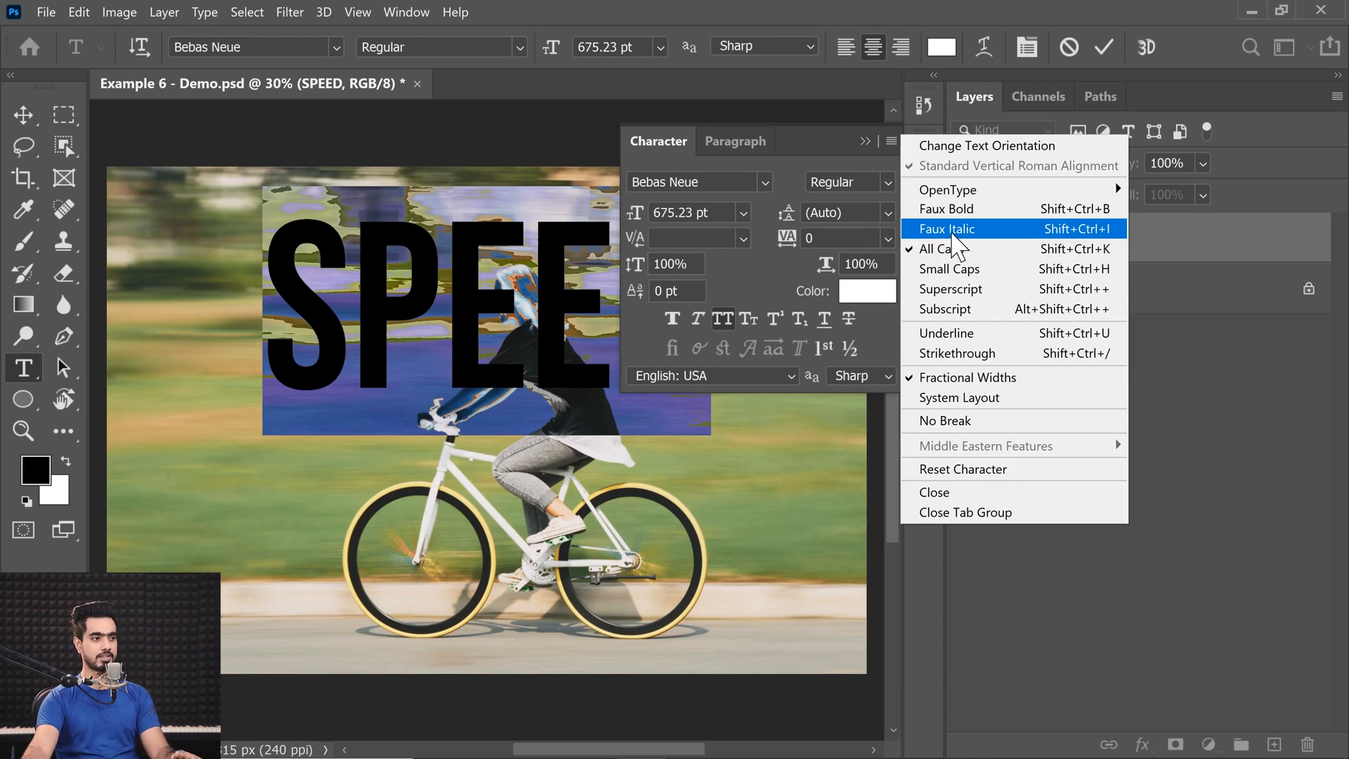
{"action": "left_click", "coordinate": [947, 231]}
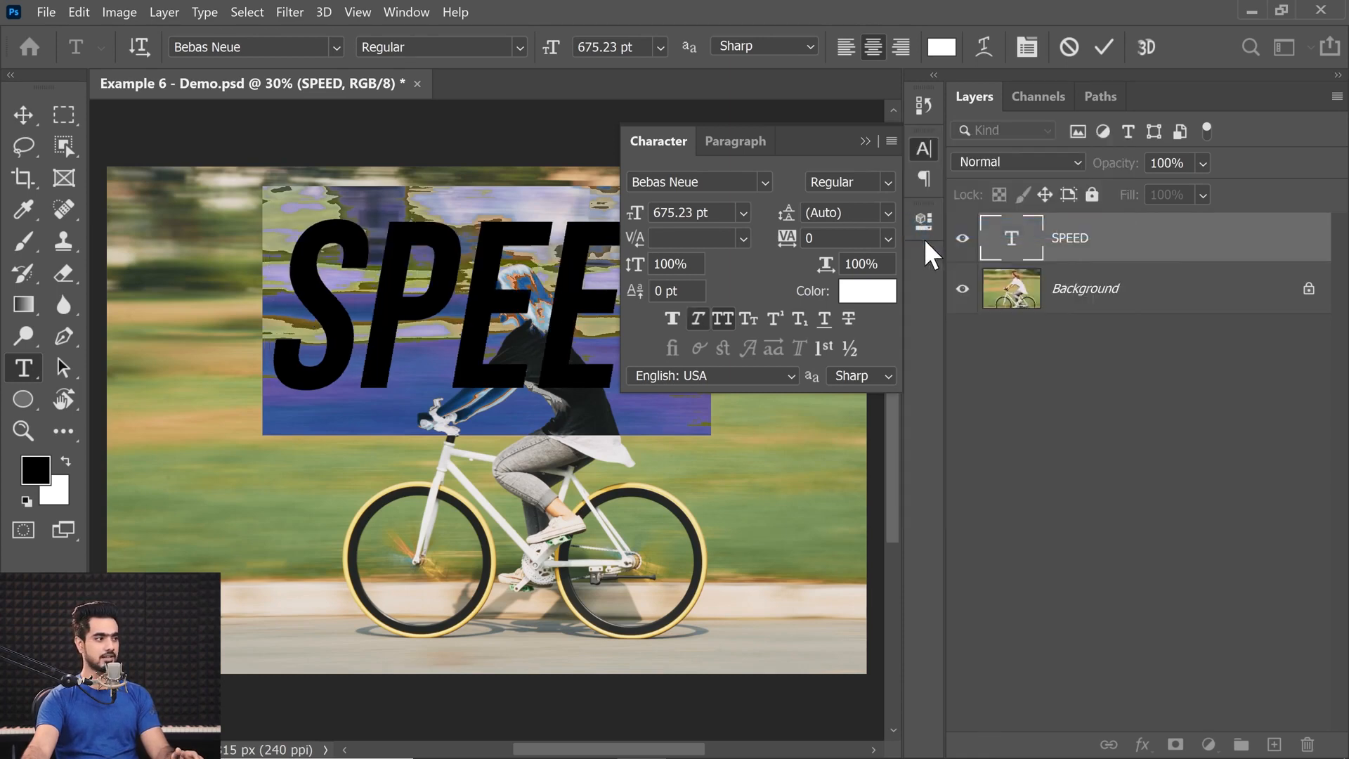
Try Faux Bold on the slanted SPEED text and switch it off again.
{"action": "left_click", "coordinate": [891, 142]}
{"action": "left_click", "coordinate": [949, 207]}
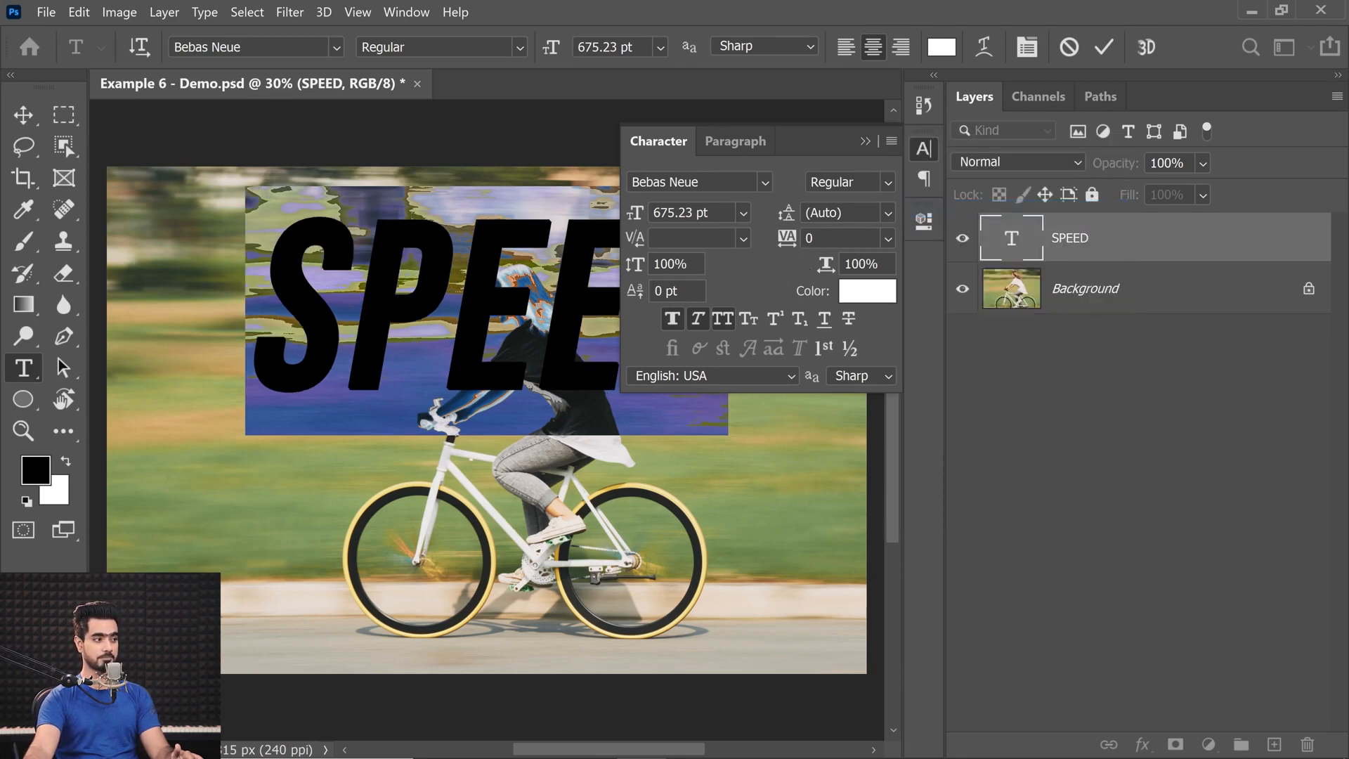
{"action": "left_click", "coordinate": [891, 141]}
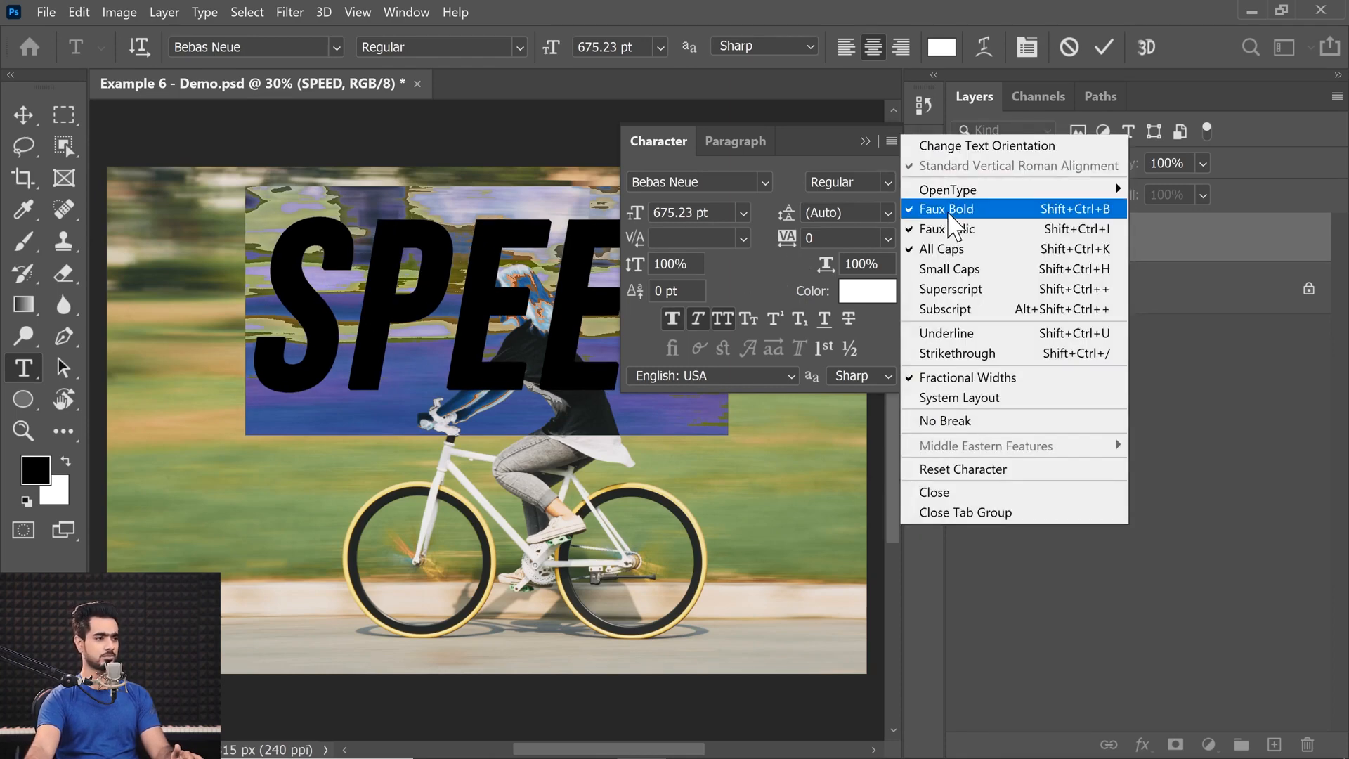
{"action": "left_click", "coordinate": [949, 213]}
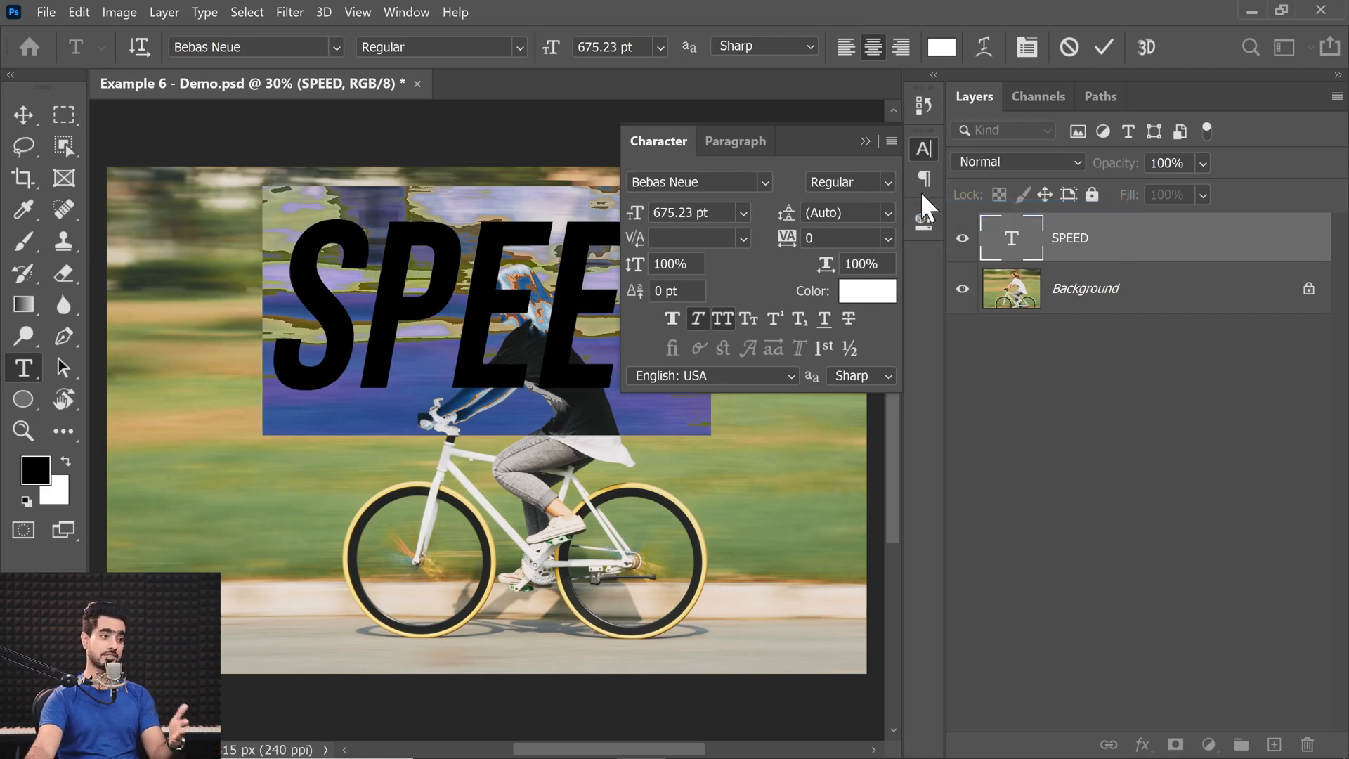
Collapse the character settings, commit the text, and shift SPEED slightly left to about X 1355 px.
{"action": "left_click", "coordinate": [866, 142]}
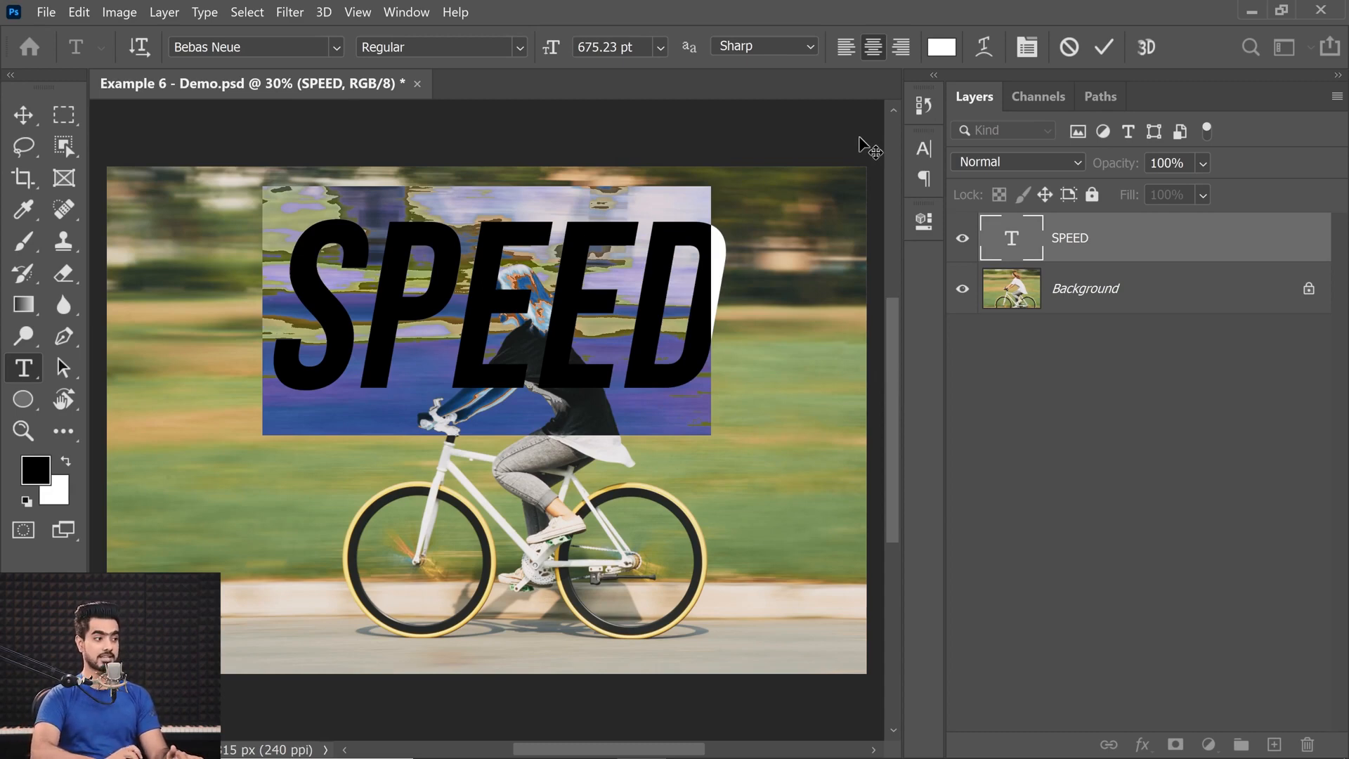
{"action": "left_click", "coordinate": [24, 114]}
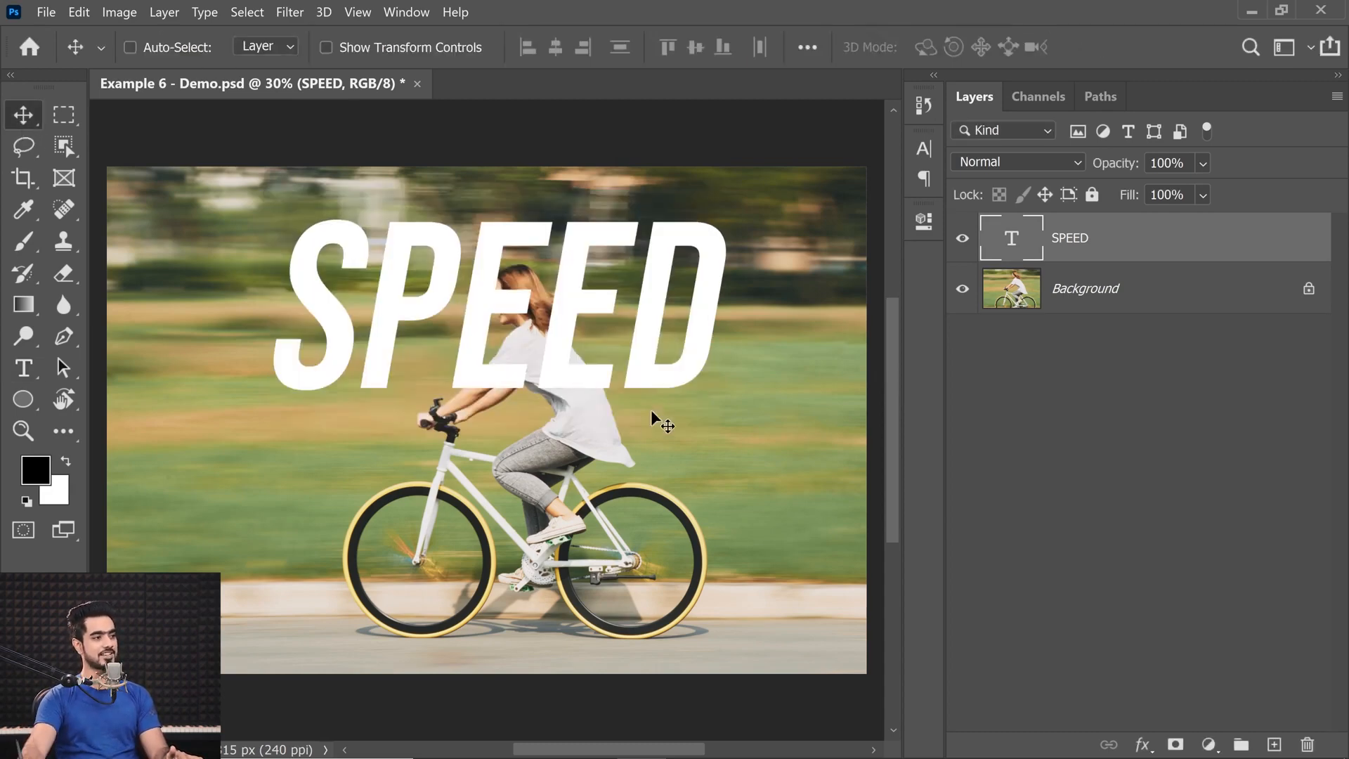
{"action": "left_click_drag", "start_coordinate": [711, 339], "coordinate": [618, 387]}
{"action": "left_click_drag", "start_coordinate": [738, 355], "coordinate": [470, 359]}
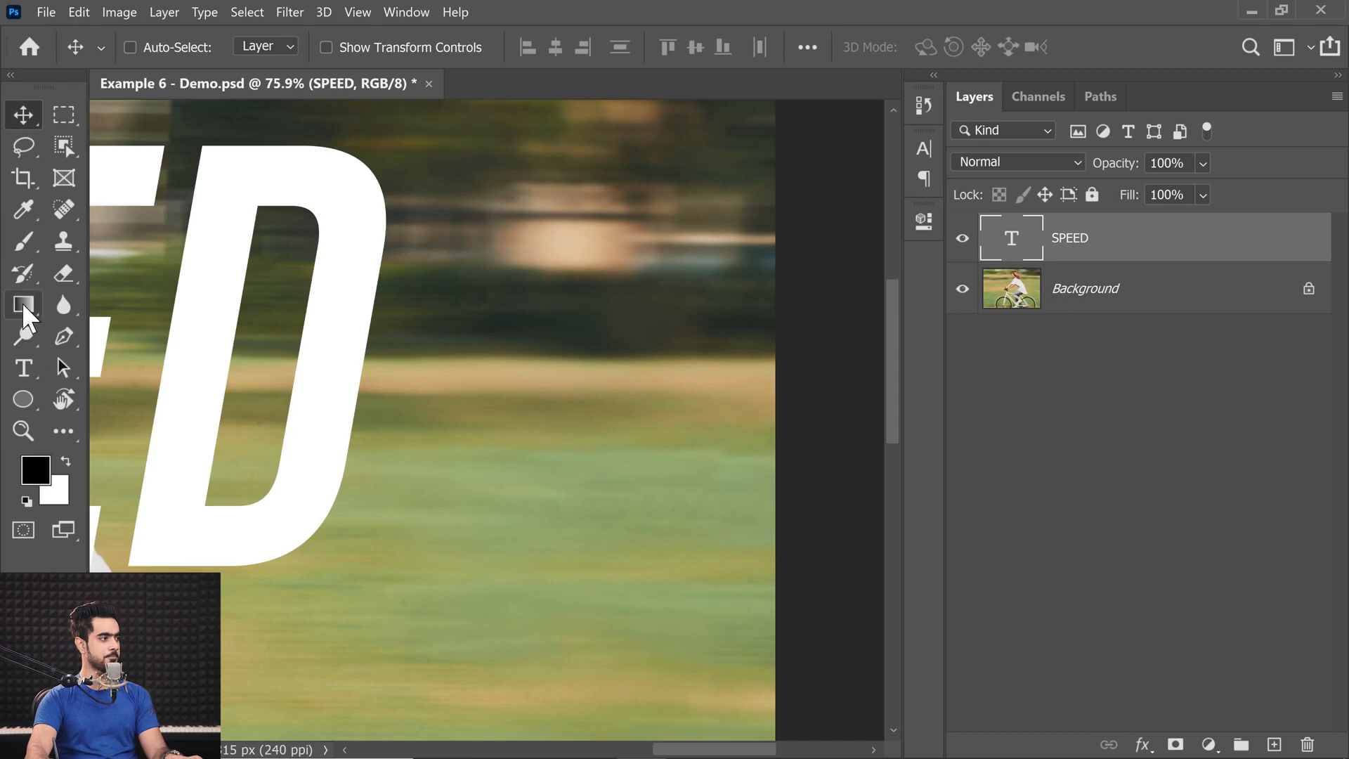
{"action": "left_click", "coordinate": [23, 398]}
{"action": "left_click", "coordinate": [127, 395]}
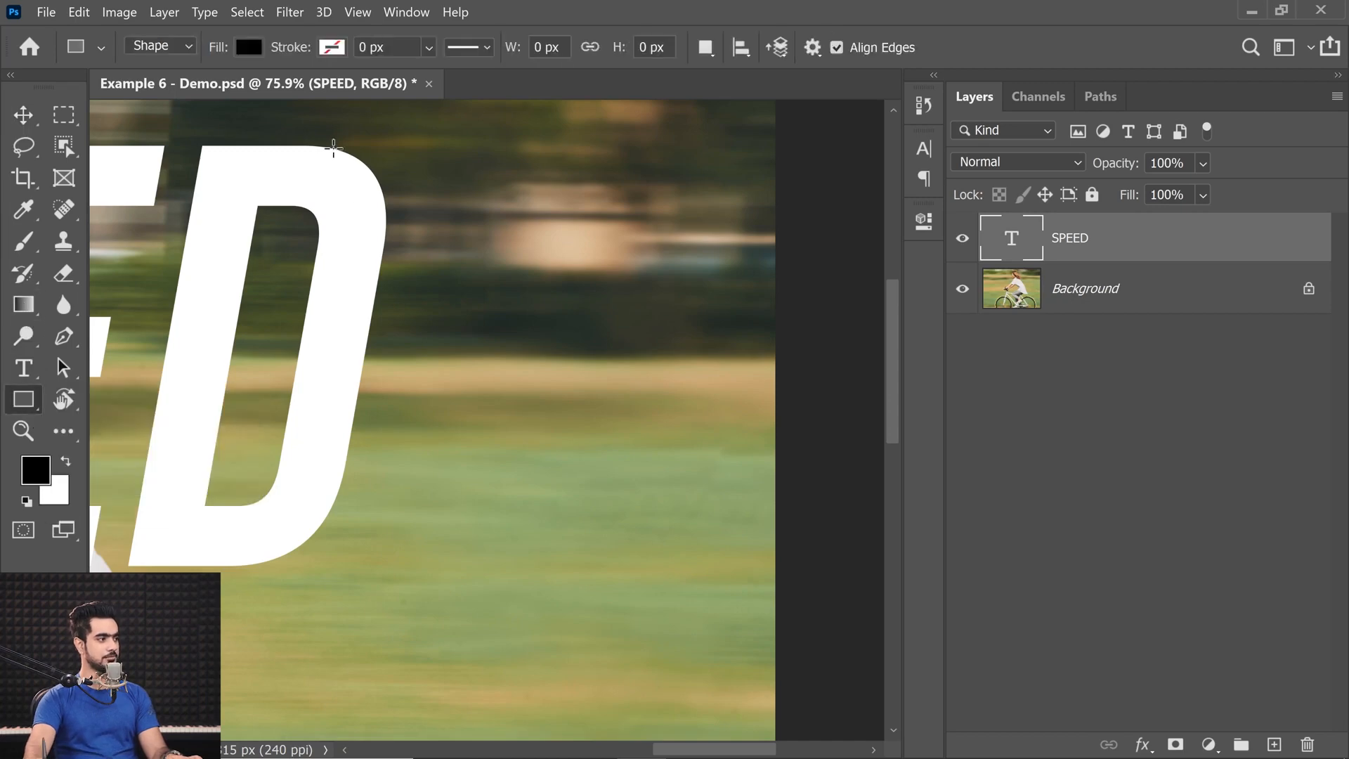
{"action": "left_click_drag", "start_coordinate": [254, 146], "coordinate": [365, 211]}
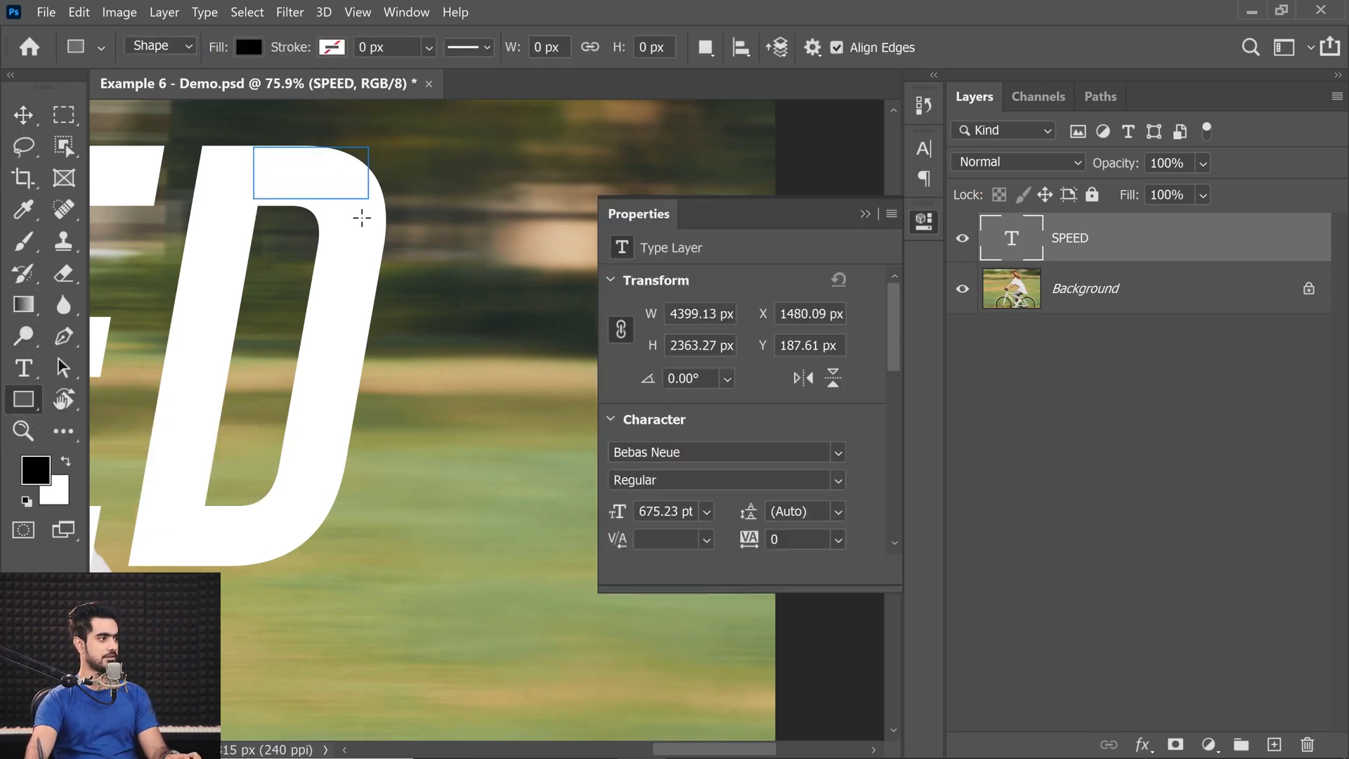
{"action": "key", "text": "ctrl+z"}
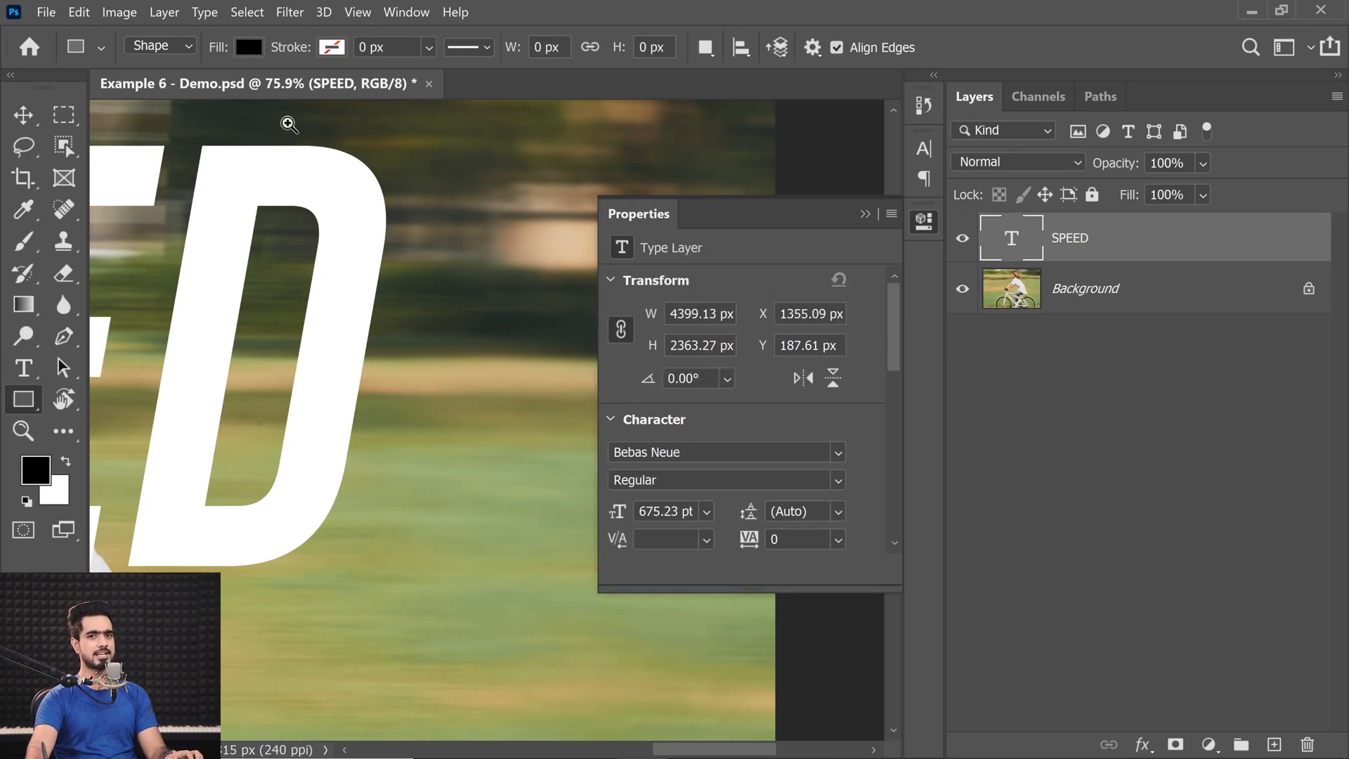
Show the rulers and place horizontal guides along the upper and lower edges of the letter D.
{"action": "left_click", "coordinate": [284, 127], "text": "ctrl"}
{"action": "left_click_drag", "start_coordinate": [306, 161], "coordinate": [359, 246]}
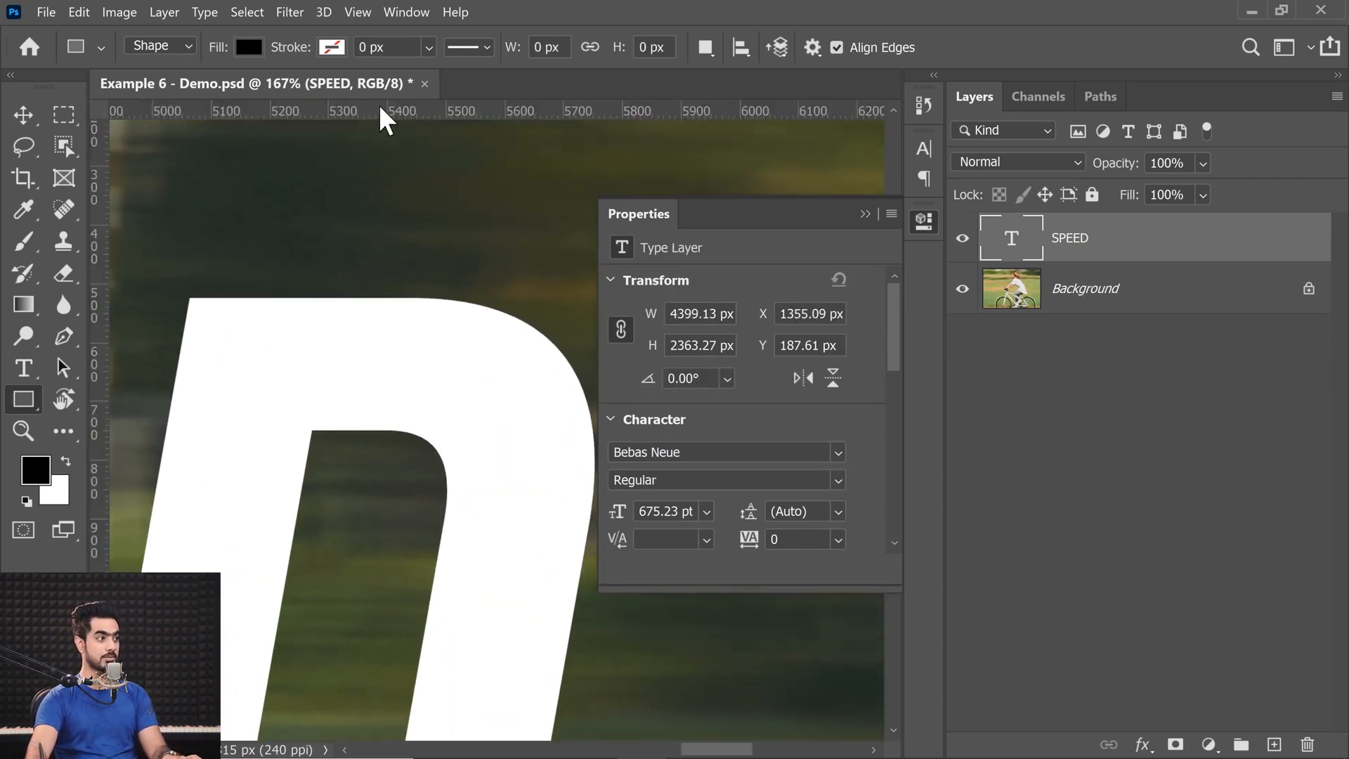
{"action": "left_click_drag", "start_coordinate": [389, 112], "coordinate": [410, 314]}
{"action": "left_click_drag", "start_coordinate": [467, 396], "coordinate": [359, 277]}
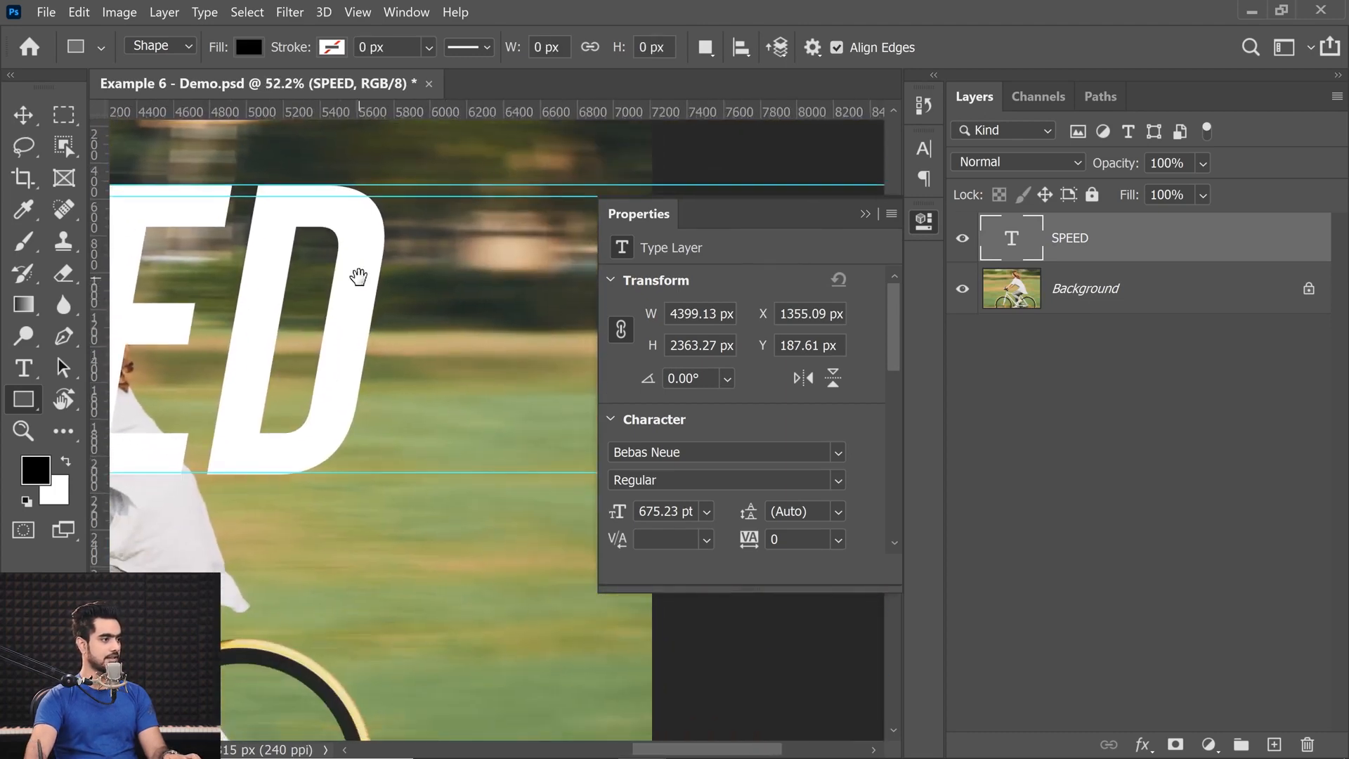
{"action": "scroll", "coordinate": [295, 475], "scroll_direction": "up", "scroll_amount": 5}
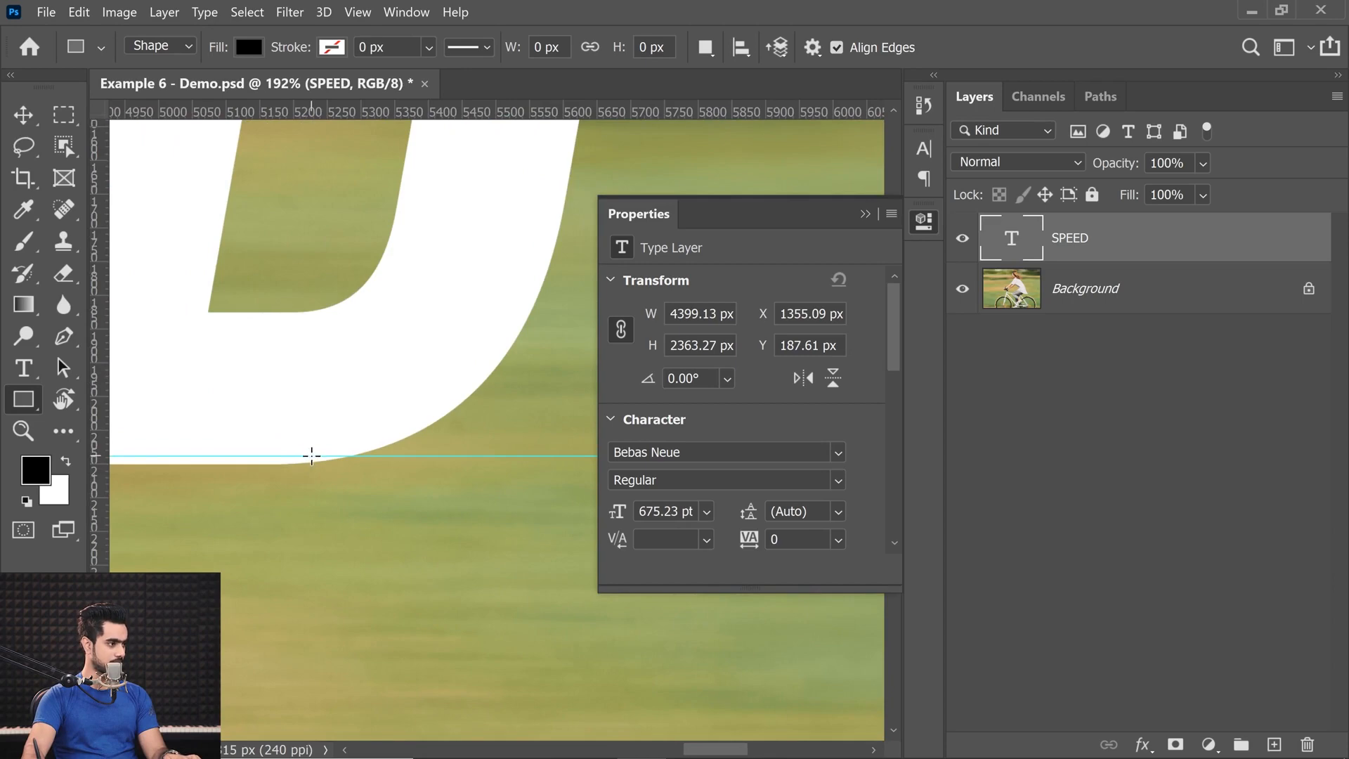
{"action": "mouse_move", "coordinate": [373, 458]}
{"action": "left_mouse_down"}
{"action": "mouse_move", "coordinate": [370, 120]}
{"action": "mouse_move", "coordinate": [354, 472]}
{"action": "left_mouse_up"}
{"action": "scroll", "coordinate": [401, 317], "scroll_direction": "down", "scroll_amount": 5}
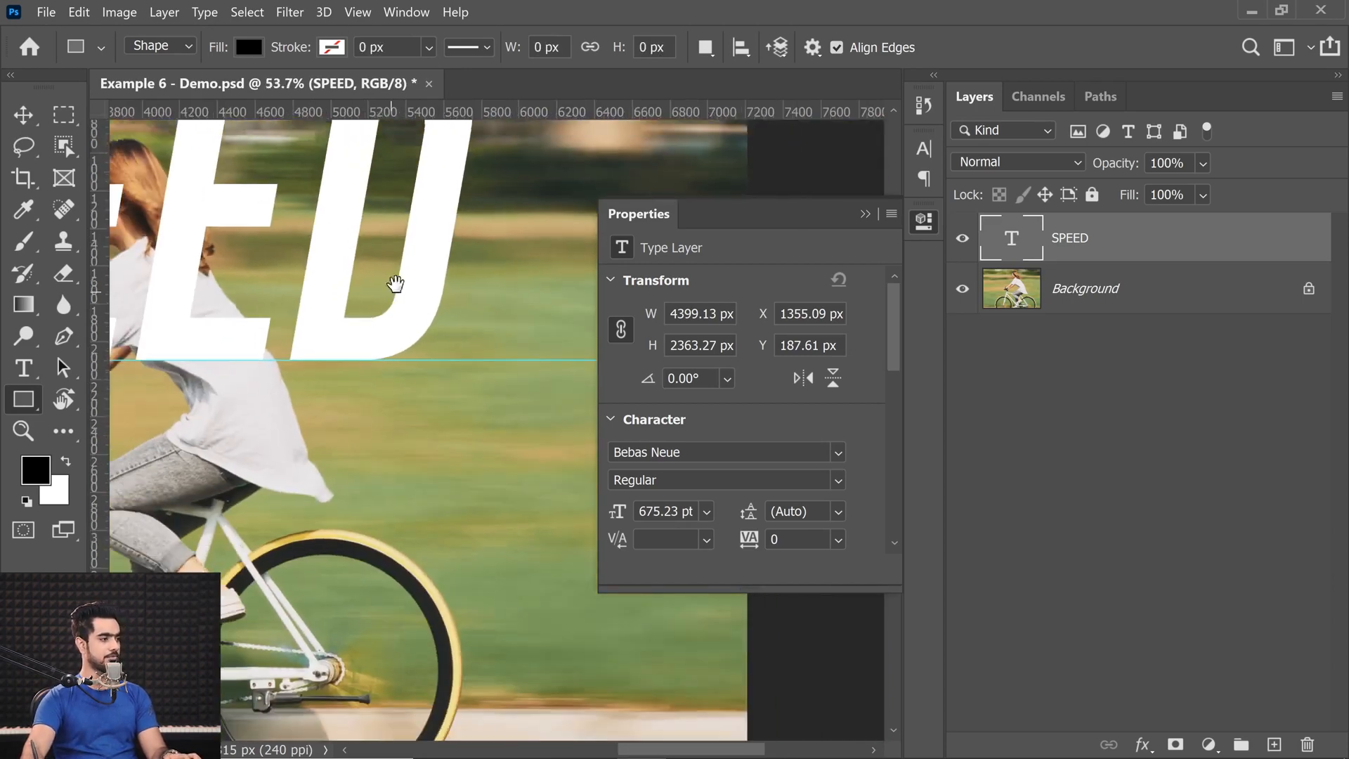
{"action": "left_click_drag", "start_coordinate": [373, 304], "coordinate": [308, 467]}
{"action": "left_click_drag", "start_coordinate": [415, 289], "coordinate": [432, 14]}
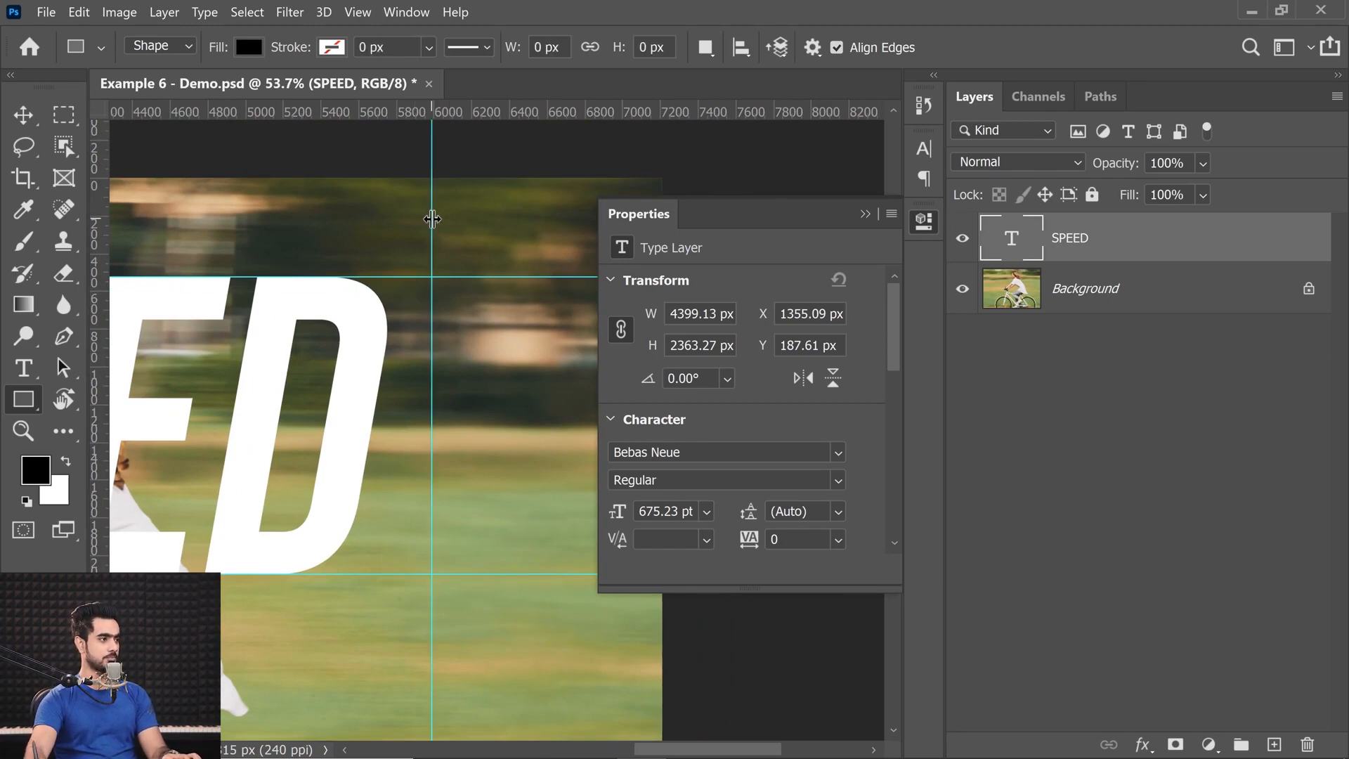
{"action": "left_click_drag", "start_coordinate": [432, 219], "coordinate": [825, 234]}
{"action": "left_click", "coordinate": [865, 214]}
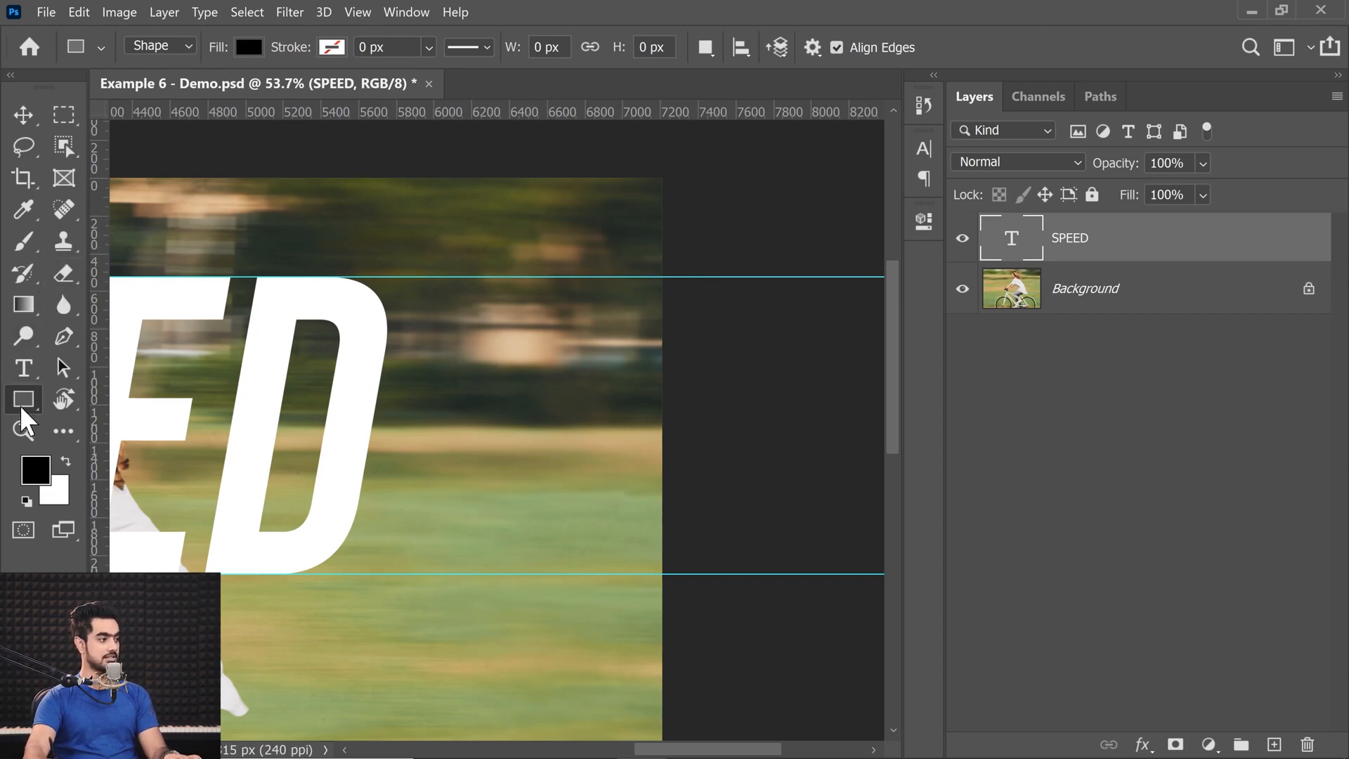
Draw a black rectangle between the guides from the D past the photo's right edge, then widen it leftward to about 2378 px.
{"action": "left_click_drag", "start_coordinate": [310, 278], "coordinate": [735, 576]}
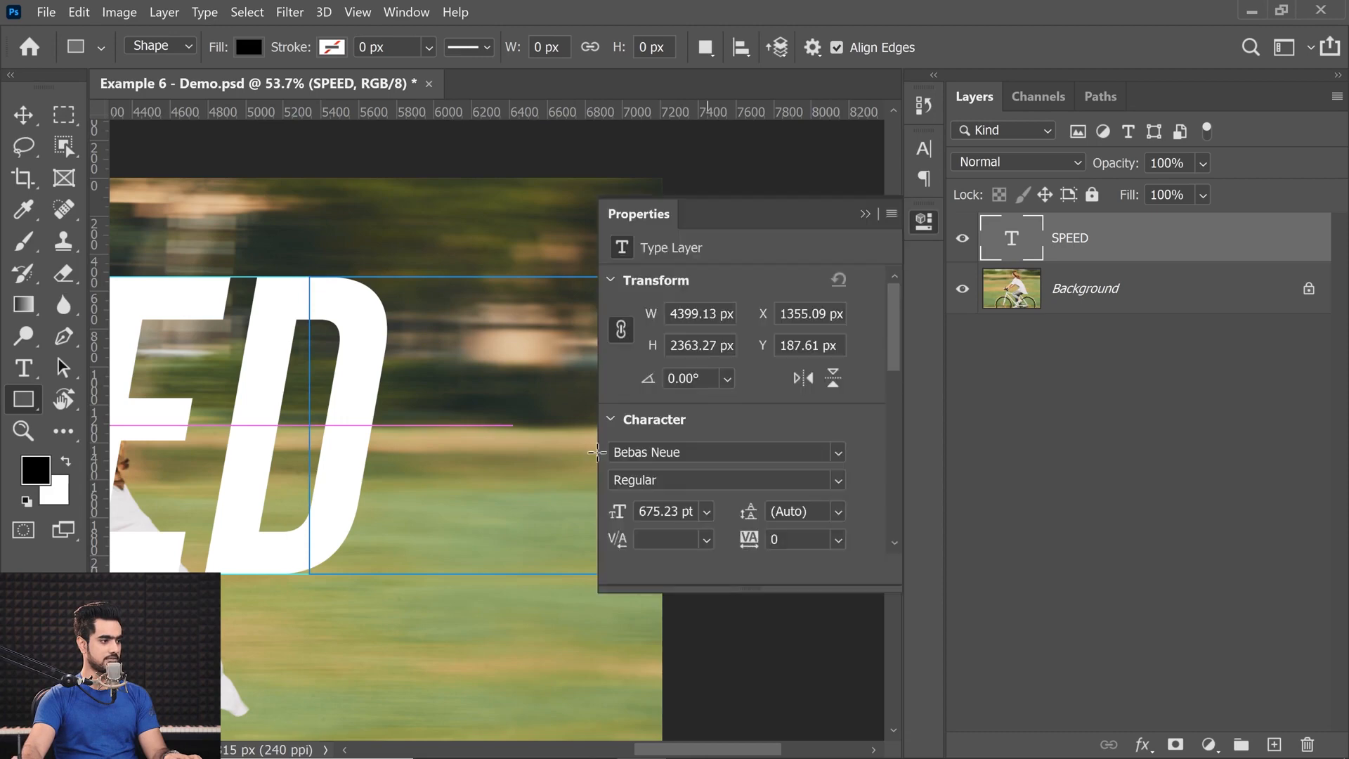
{"action": "key", "text": "ctrl+t"}
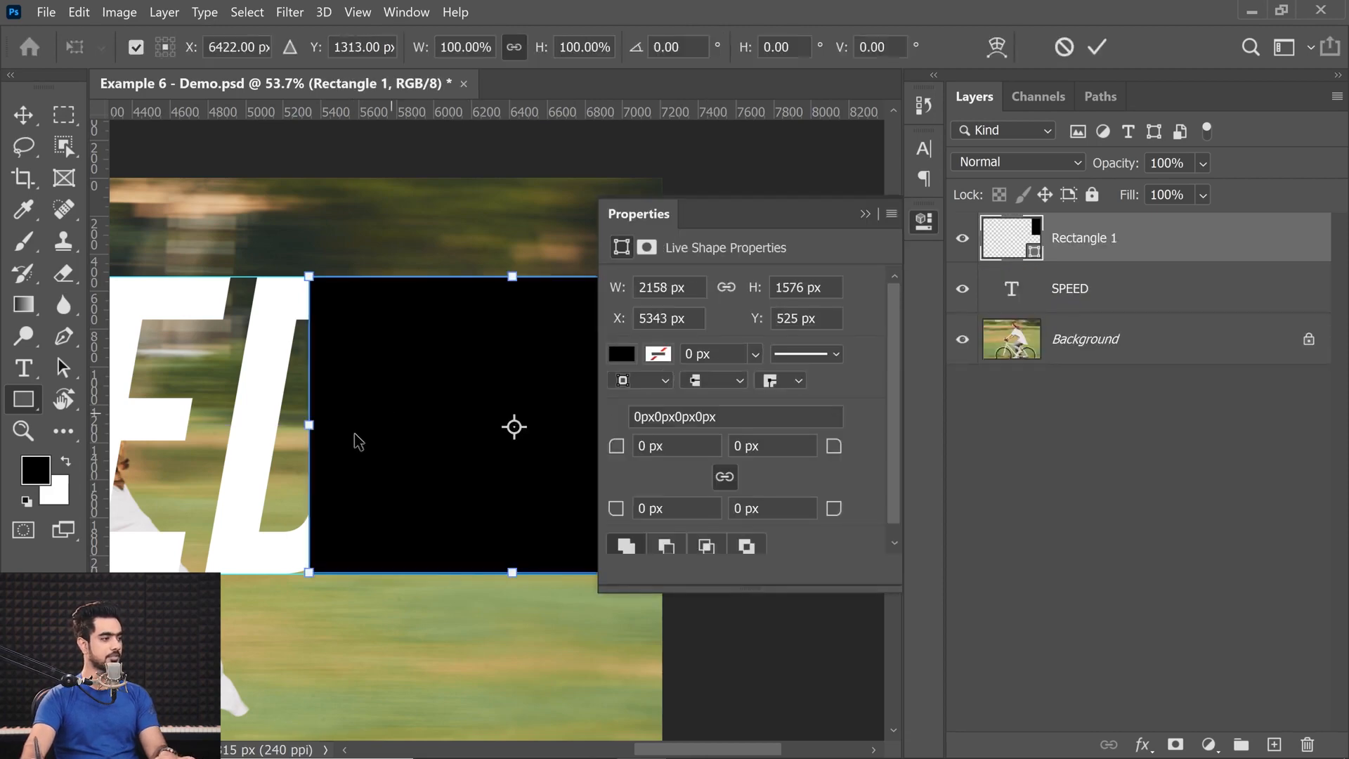
{"action": "left_click_drag", "start_coordinate": [310, 425], "coordinate": [268, 425]}
Fine-tune the rectangle's upper edge to match the D at about Y 525.4 px and apply the transform.
{"action": "left_click_drag", "start_coordinate": [491, 278], "coordinate": [265, 344]}
{"action": "left_click_drag", "start_coordinate": [406, 348], "coordinate": [397, 349]}
{"action": "left_click_drag", "start_coordinate": [282, 364], "coordinate": [497, 374]}
{"action": "left_click_drag", "start_coordinate": [236, 246], "coordinate": [298, 369]}
{"action": "left_click_drag", "start_coordinate": [265, 319], "coordinate": [286, 320]}
{"action": "left_click_drag", "start_coordinate": [147, 267], "coordinate": [294, 322]}
{"action": "left_click_drag", "start_coordinate": [407, 337], "coordinate": [362, 347]}
{"action": "left_click_drag", "start_coordinate": [412, 348], "coordinate": [186, 385]}
{"action": "left_click_drag", "start_coordinate": [443, 389], "coordinate": [186, 378]}
{"action": "left_click_drag", "start_coordinate": [458, 422], "coordinate": [465, 389]}
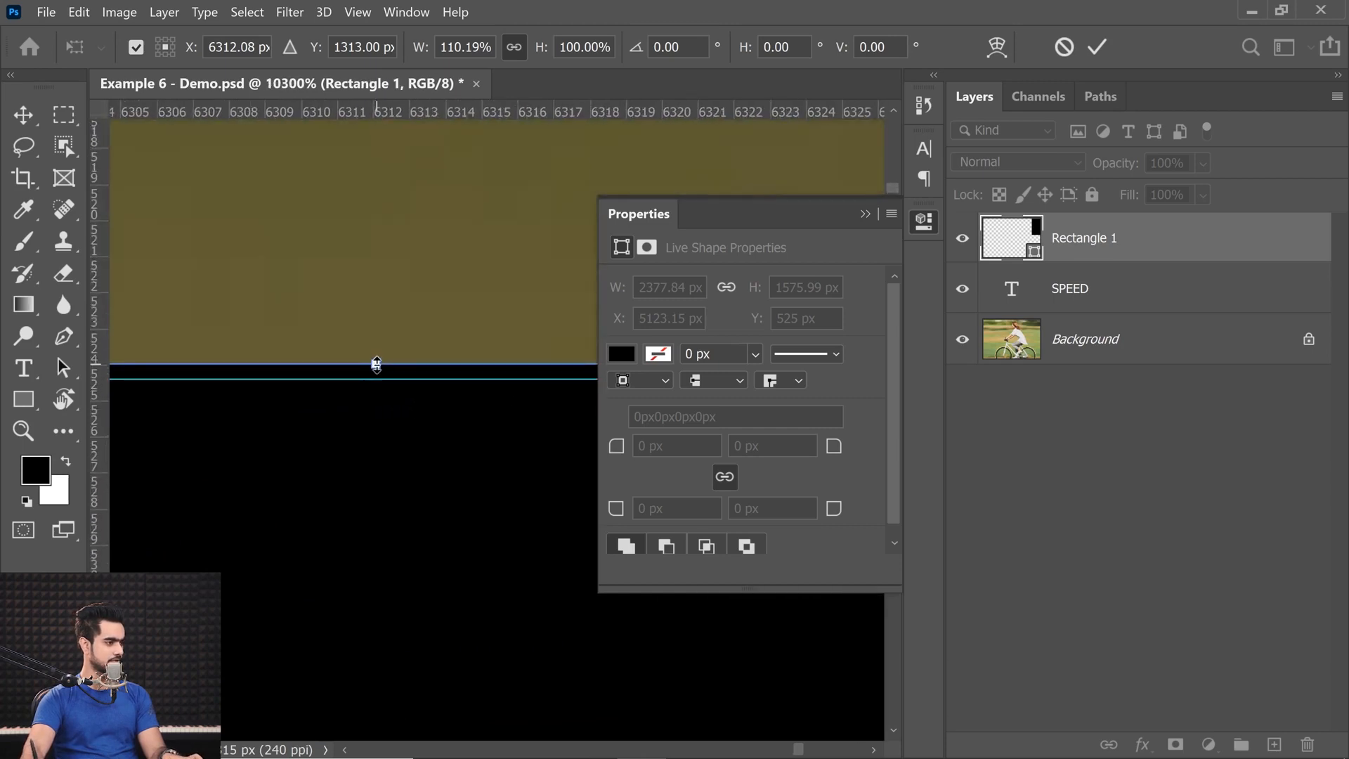
{"action": "left_click_drag", "start_coordinate": [377, 372], "coordinate": [383, 383]}
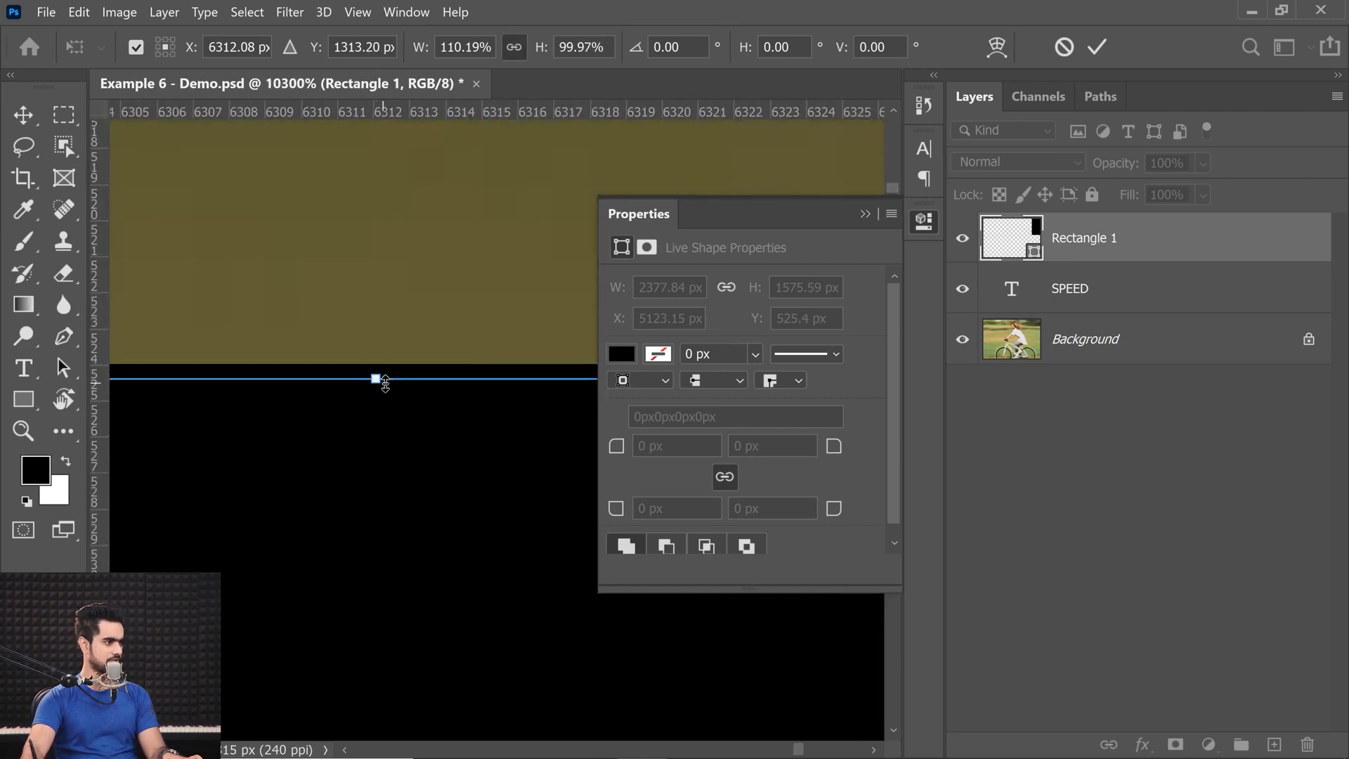
{"action": "key", "text": "Return"}
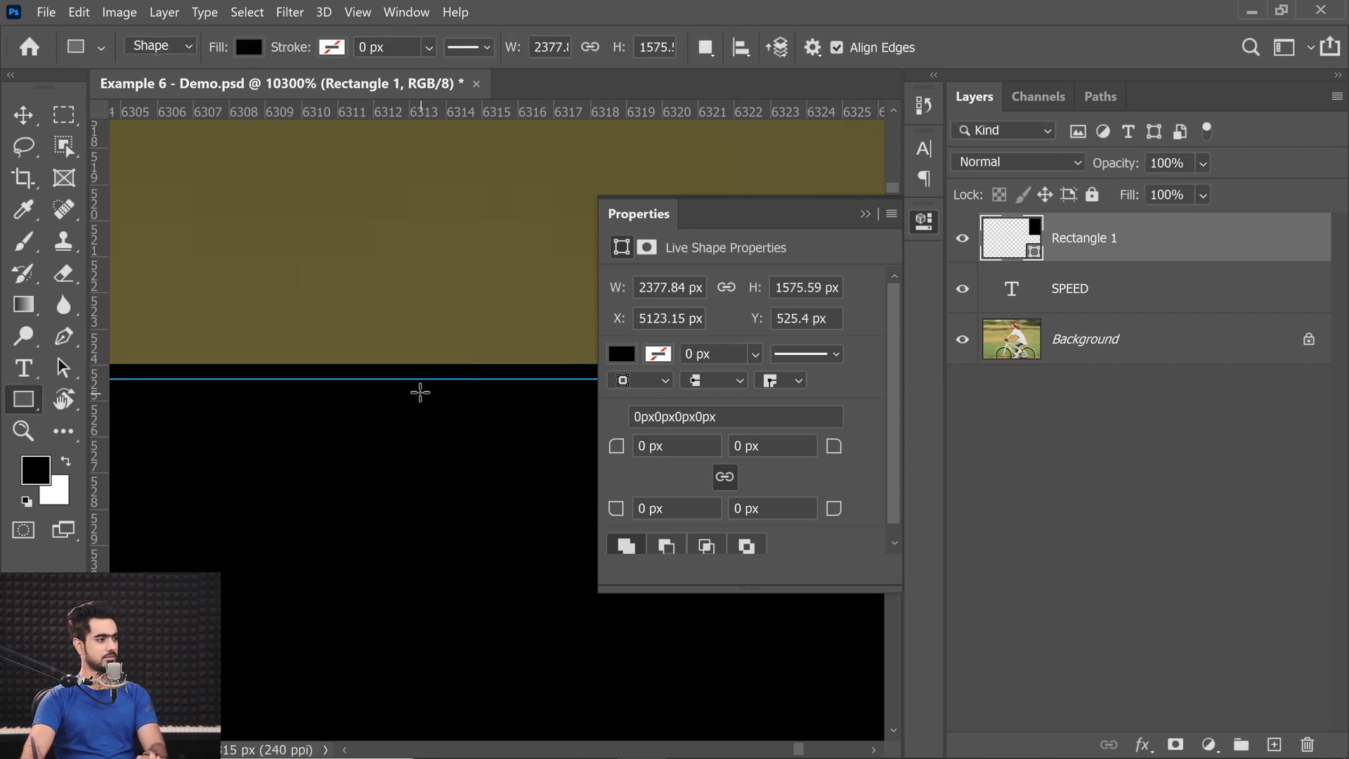
{"action": "left_click_drag", "start_coordinate": [431, 374], "coordinate": [385, 413]}
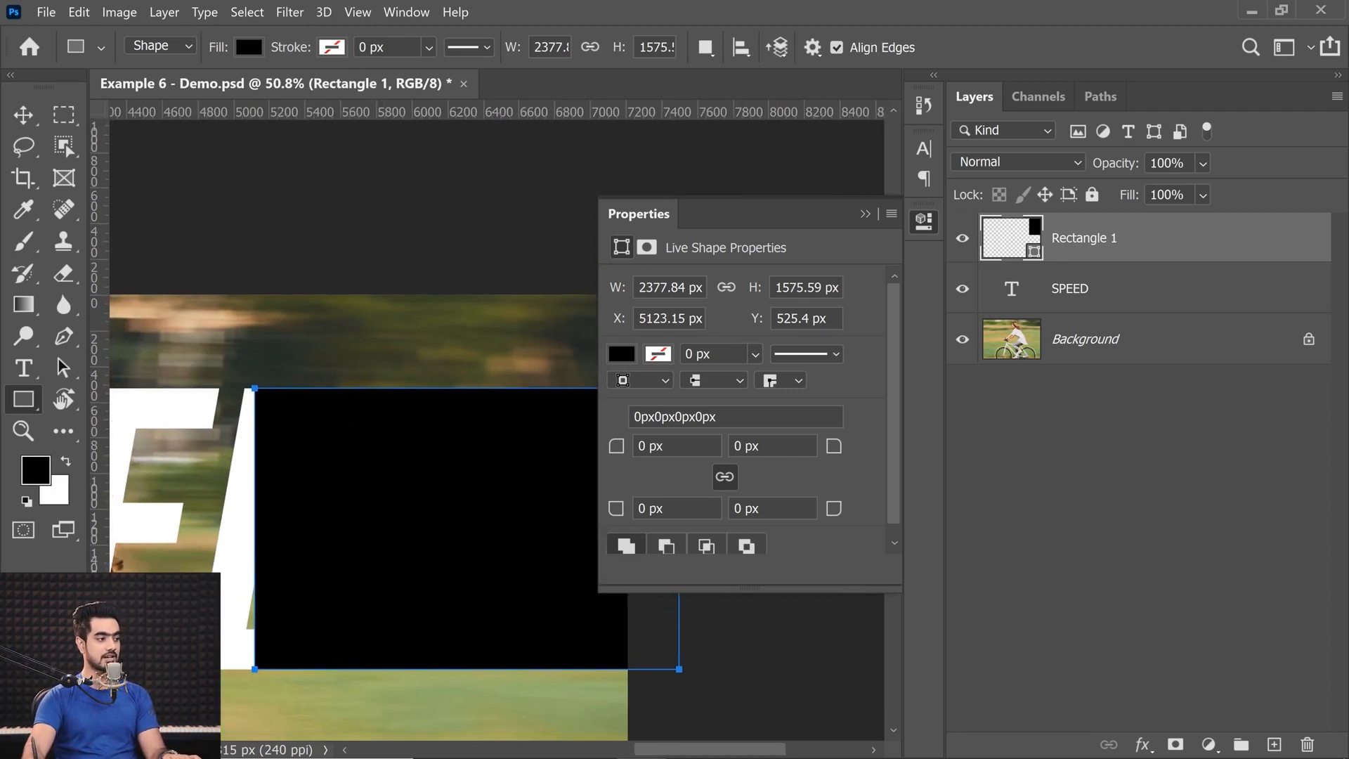
Change the rectangle's fill colour to white, ffffff.
{"action": "double_click", "coordinate": [1023, 244]}
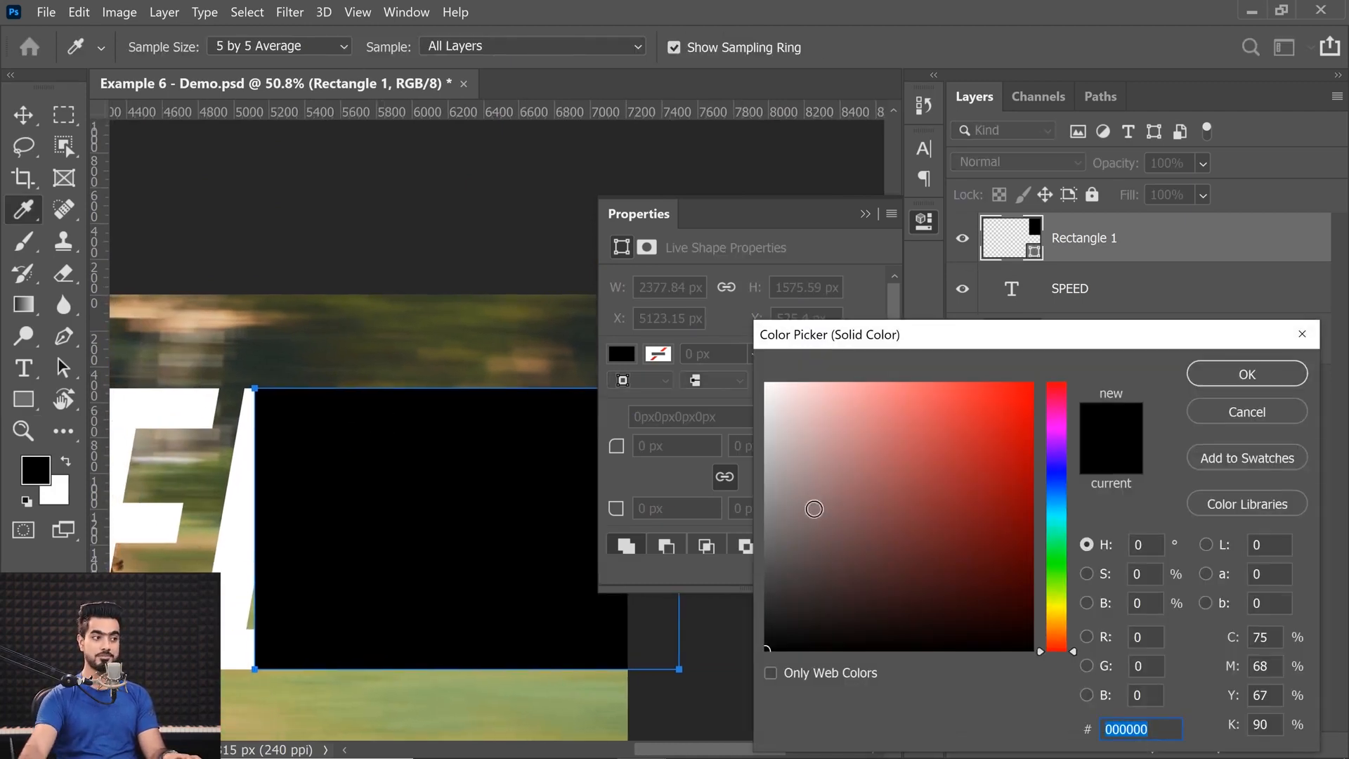
{"action": "type", "text": "ffffff"}
{"action": "left_click", "coordinate": [1248, 374]}
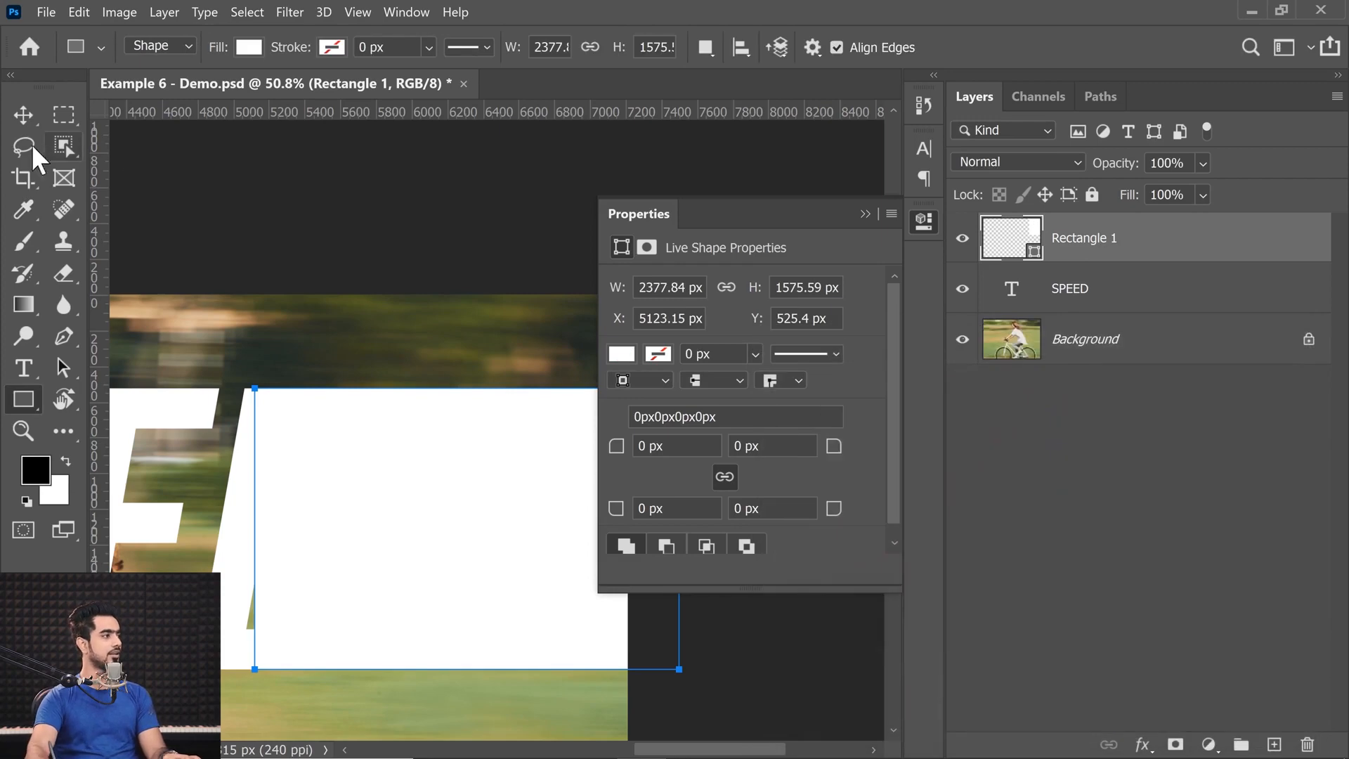
Choose the Brush tool and add a layer mask to the white rectangle layer.
{"action": "left_click", "coordinate": [23, 241]}
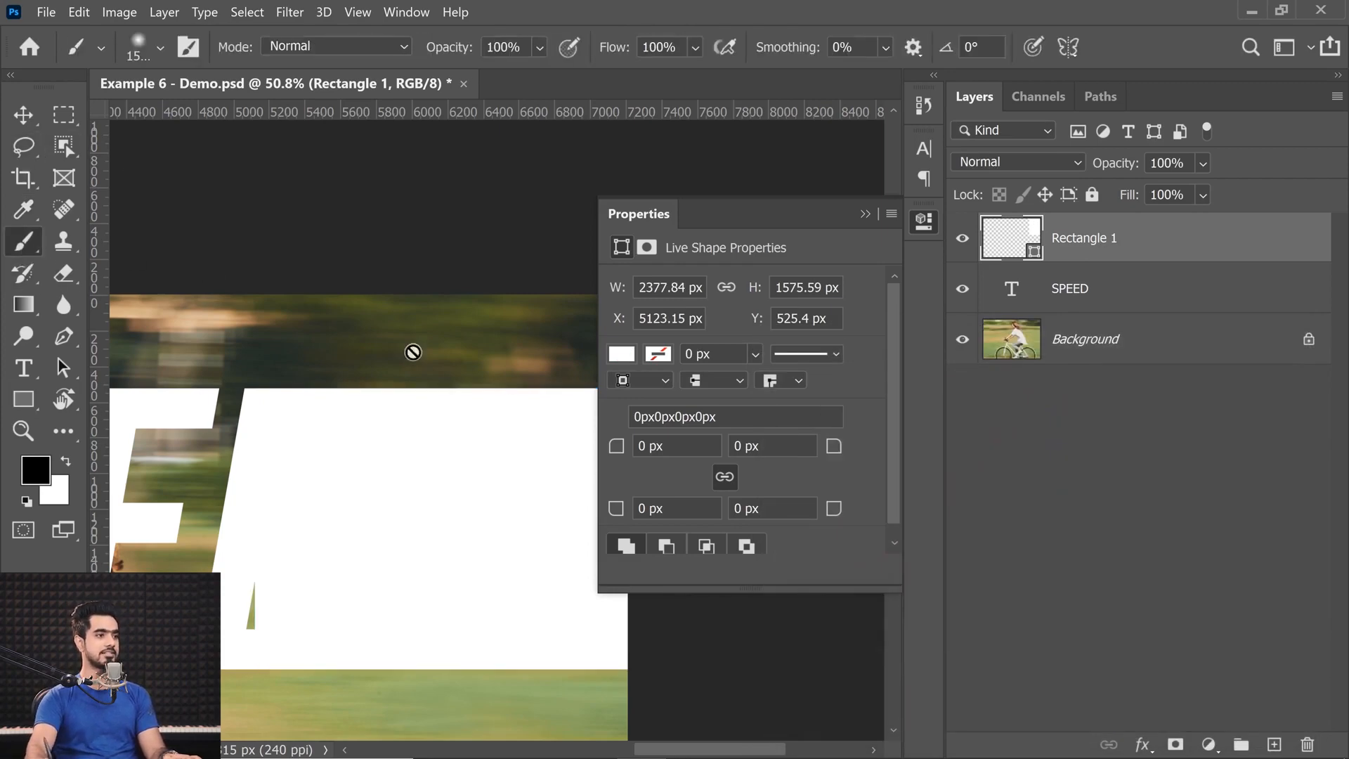
{"action": "scroll", "coordinate": [295, 483], "scroll_direction": "up", "scroll_amount": 3}
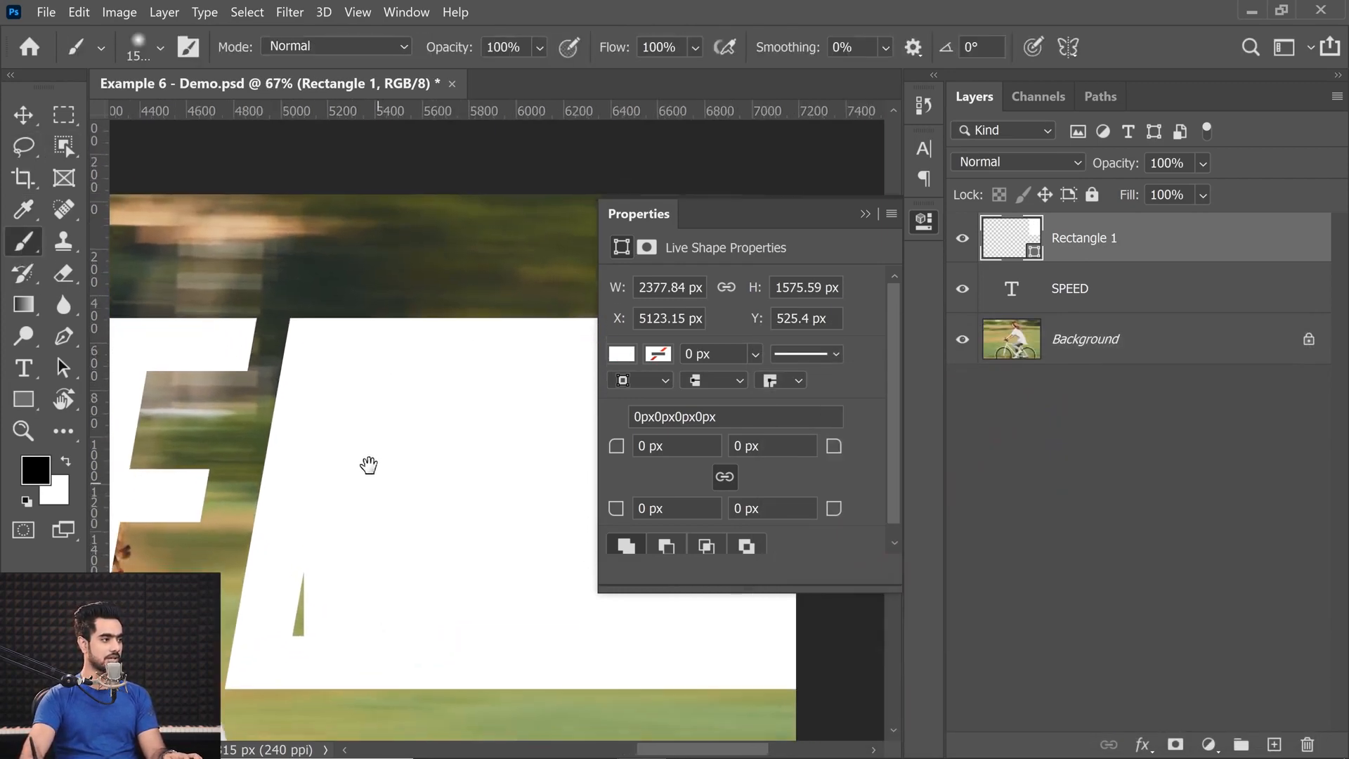
{"action": "left_click", "coordinate": [1175, 745]}
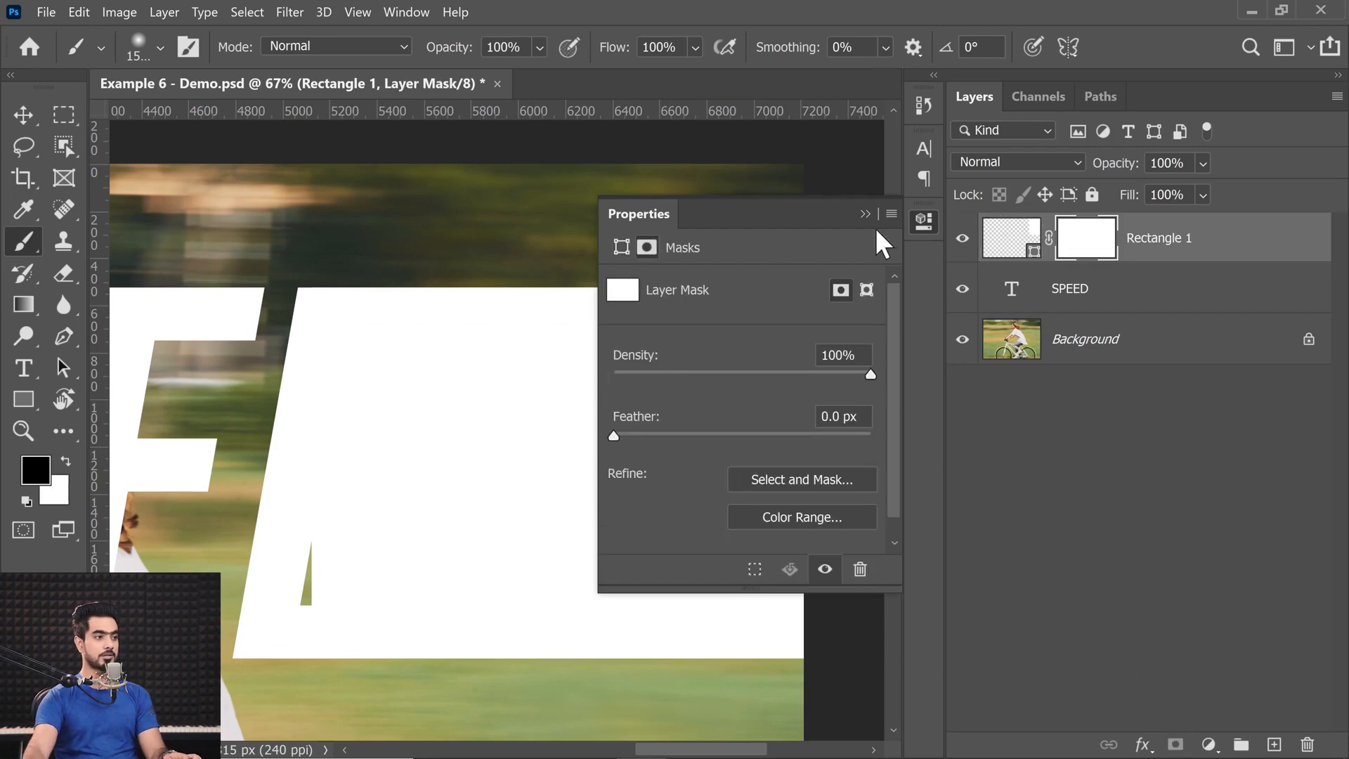
Paint black with a round brush on the white rectangle's layer mask to uncover the inner opening of the D.
{"action": "left_click", "coordinate": [867, 215]}
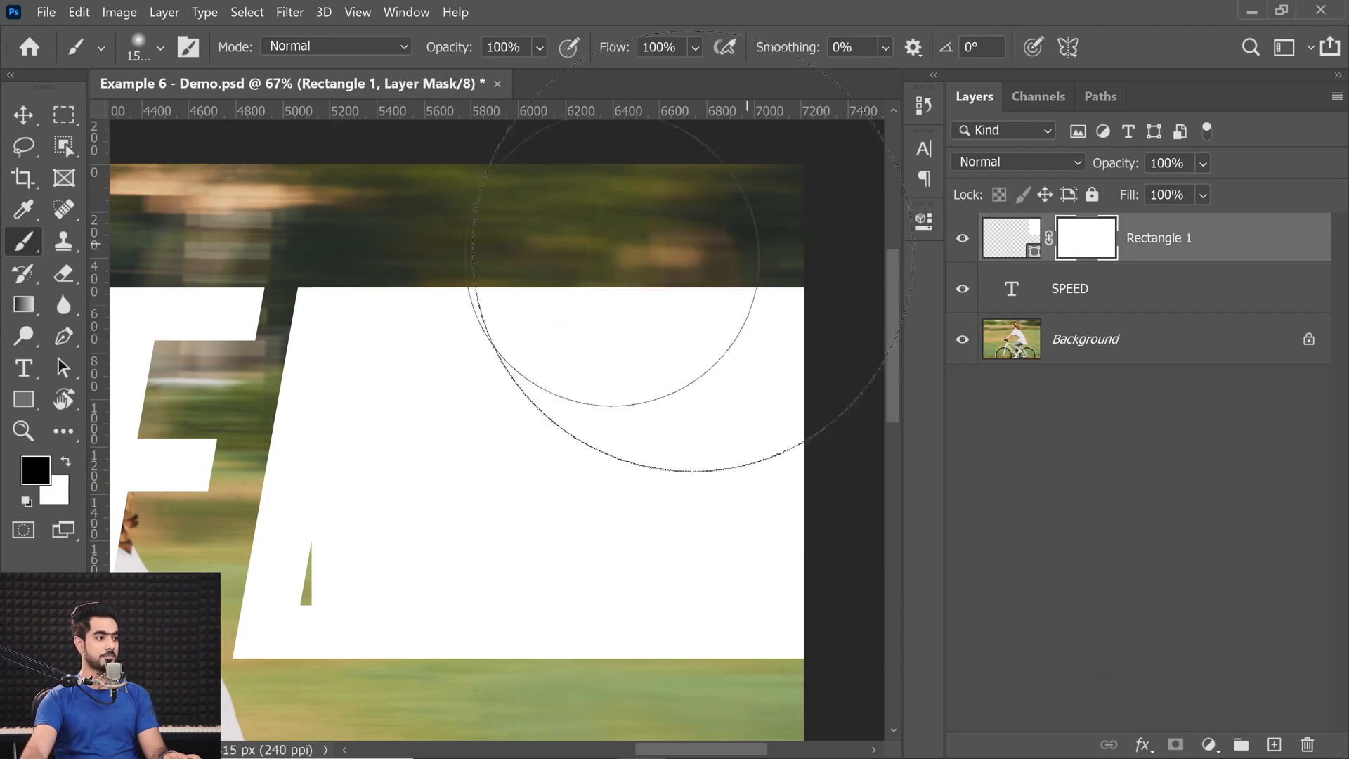
{"action": "left_click", "coordinate": [153, 56]}
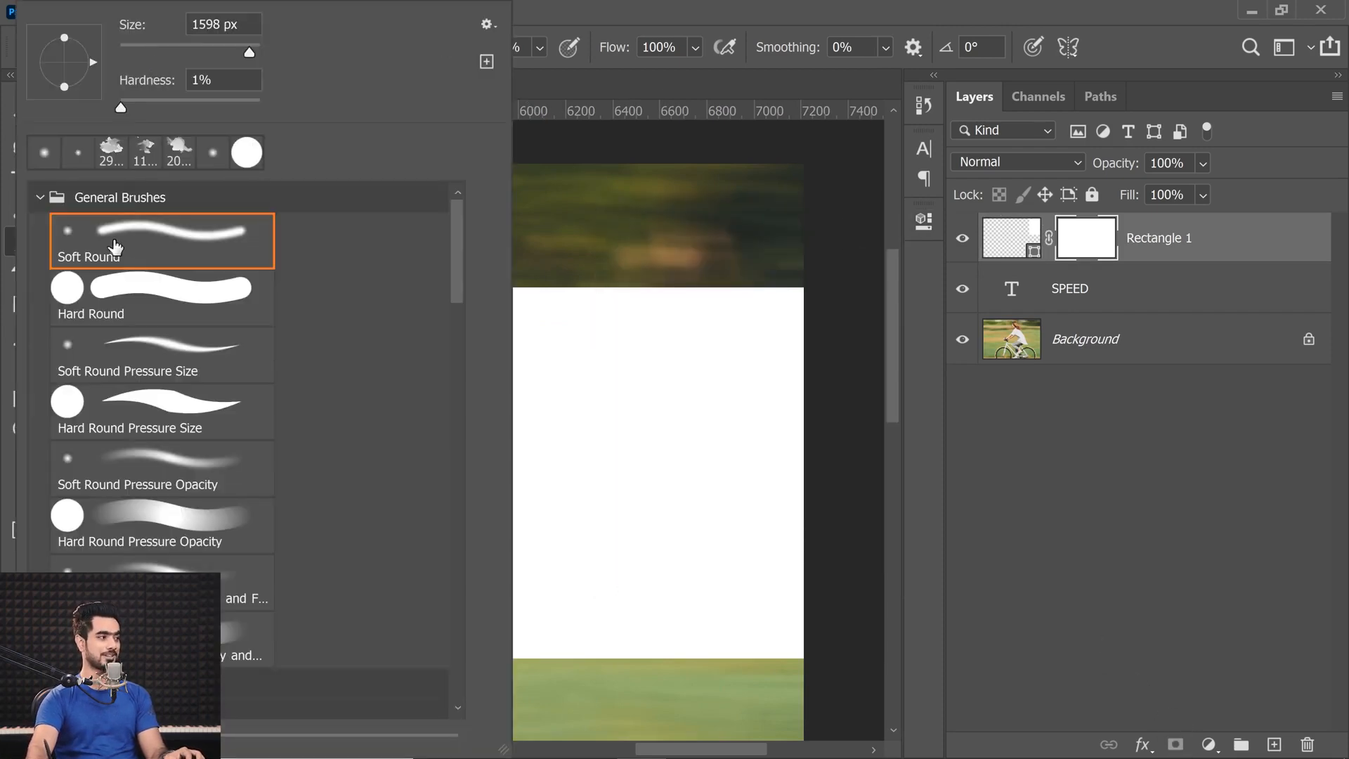
{"action": "left_click", "coordinate": [237, 317]}
{"action": "left_click", "coordinate": [221, 260]}
{"action": "left_click", "coordinate": [1119, 484]}
{"action": "left_click_drag", "start_coordinate": [391, 367], "coordinate": [111, 362]}
{"action": "left_click", "coordinate": [1088, 239]}
{"action": "left_click_drag", "start_coordinate": [357, 385], "coordinate": [256, 401]}
{"action": "mouse_move", "coordinate": [355, 330]}
{"action": "left_mouse_down"}
{"action": "mouse_move", "coordinate": [326, 482]}
{"action": "mouse_move", "coordinate": [355, 325]}
{"action": "mouse_move", "coordinate": [403, 442]}
{"action": "mouse_move", "coordinate": [316, 612]}
{"action": "mouse_move", "coordinate": [352, 361]}
{"action": "mouse_move", "coordinate": [316, 476]}
{"action": "mouse_move", "coordinate": [303, 476]}
{"action": "left_mouse_up"}
{"action": "mouse_move", "coordinate": [358, 603]}
{"action": "left_mouse_down"}
{"action": "mouse_move", "coordinate": [386, 602]}
{"action": "mouse_move", "coordinate": [443, 371]}
{"action": "left_mouse_up"}
Paint white on the rectangle's mask to restore the solid white area around the D's lower corner.
{"action": "key", "text": "x"}
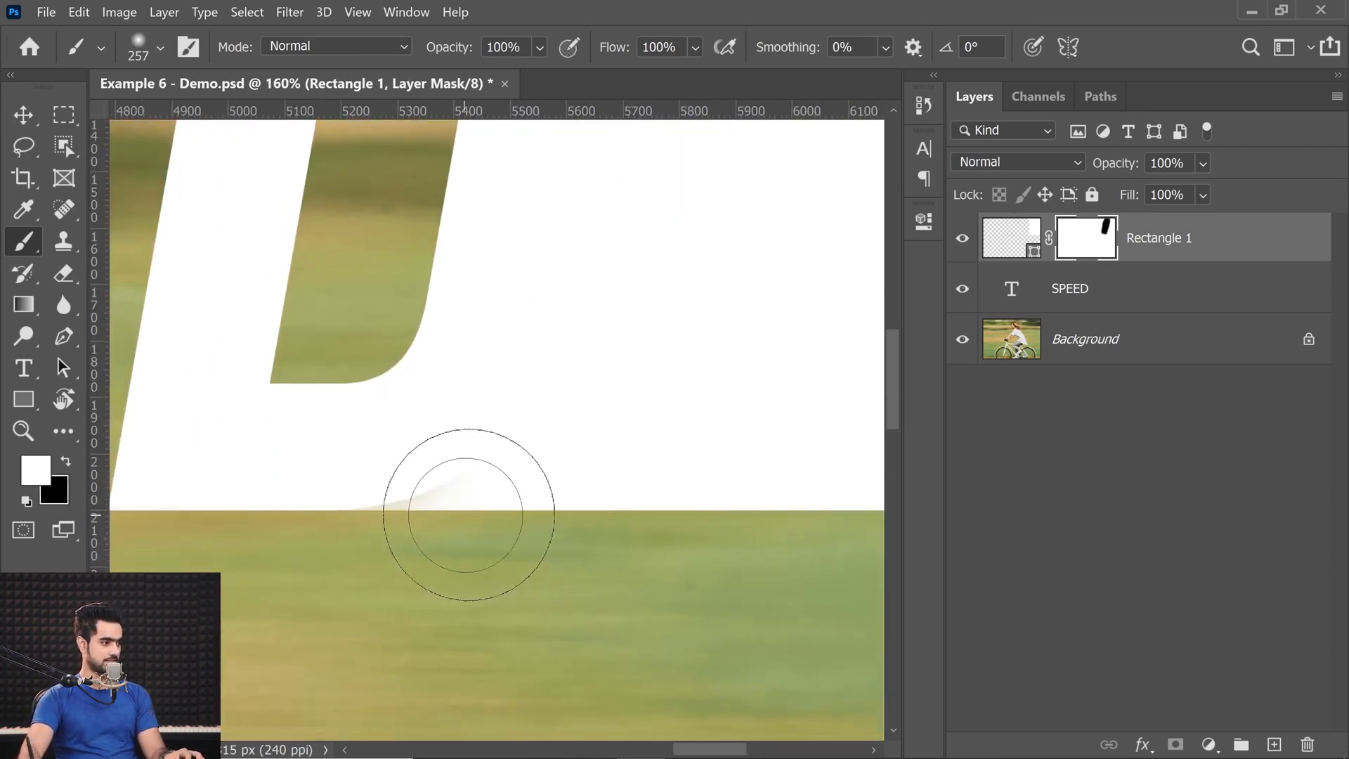
{"action": "mouse_move", "coordinate": [499, 461]}
{"action": "left_mouse_down"}
{"action": "mouse_move", "coordinate": [437, 461]}
{"action": "mouse_move", "coordinate": [473, 461]}
{"action": "left_mouse_up"}
{"action": "left_click_drag", "start_coordinate": [473, 461], "coordinate": [600, 480]}
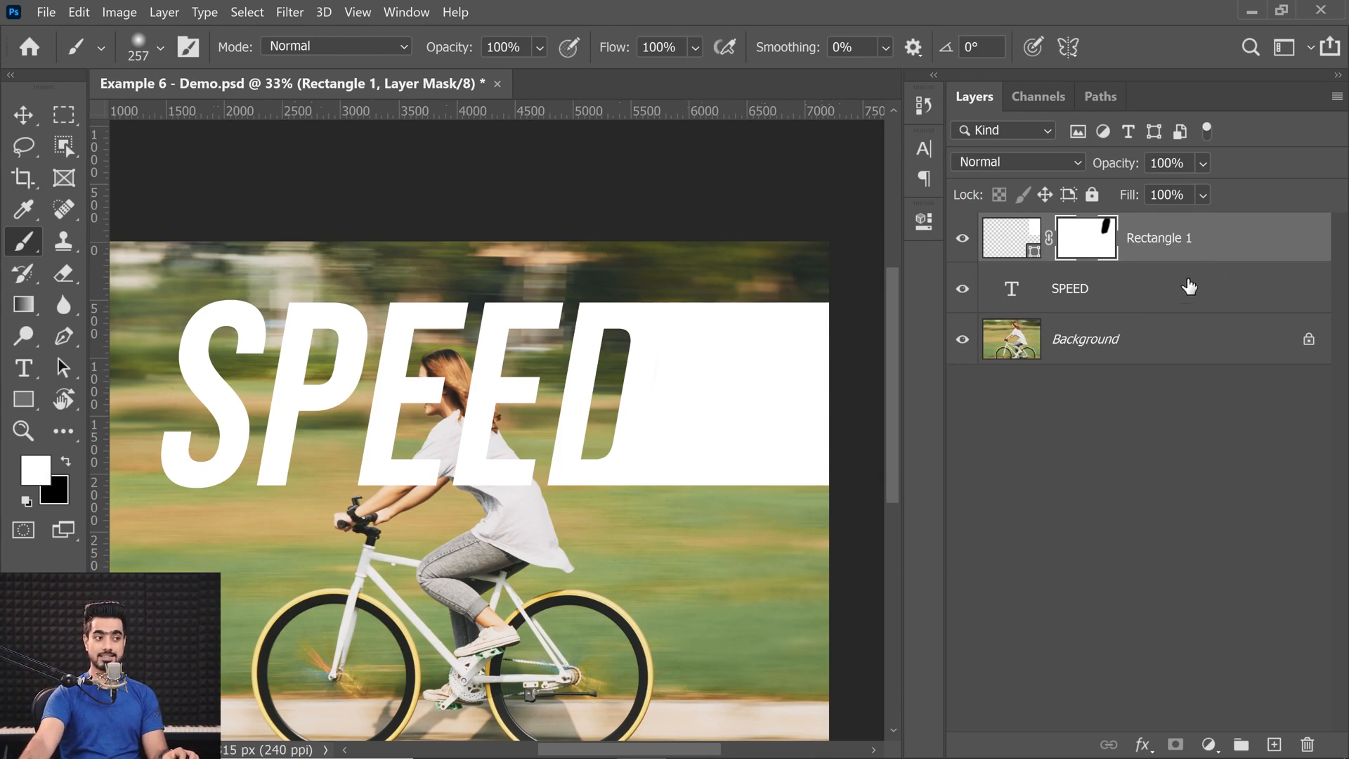
Group the SPEED text layer and the Rectangle 1 layer together.
{"action": "left_click", "coordinate": [1135, 298]}
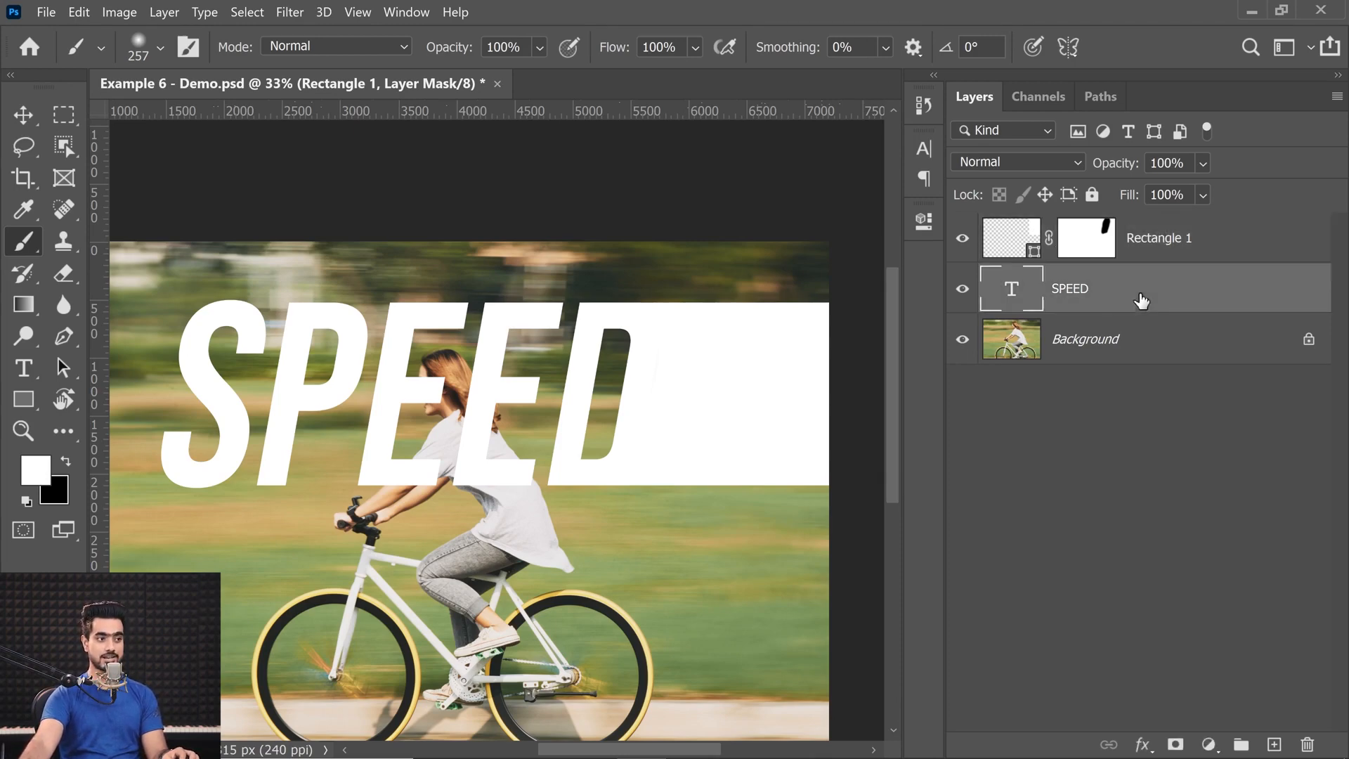
{"action": "left_click", "coordinate": [1228, 259], "text": "shift"}
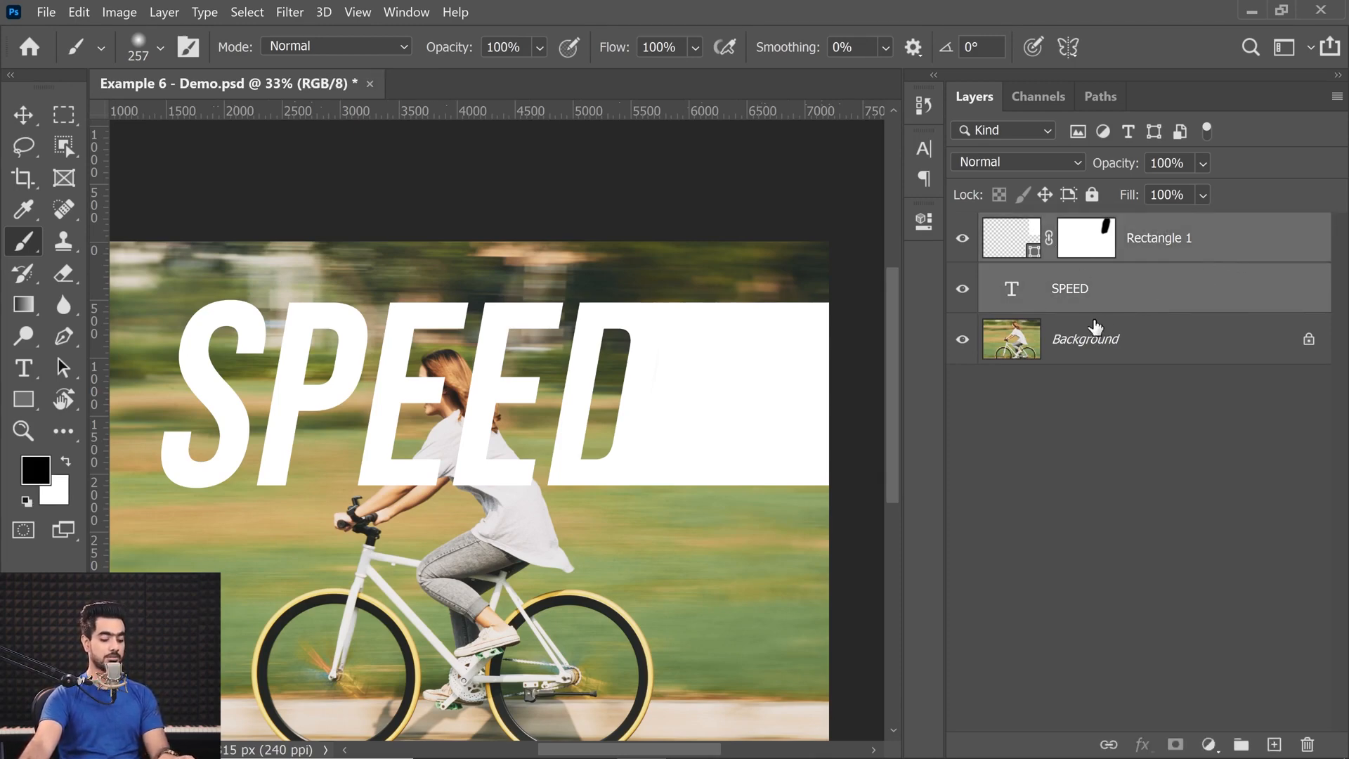
{"action": "key", "text": "ctrl+g"}
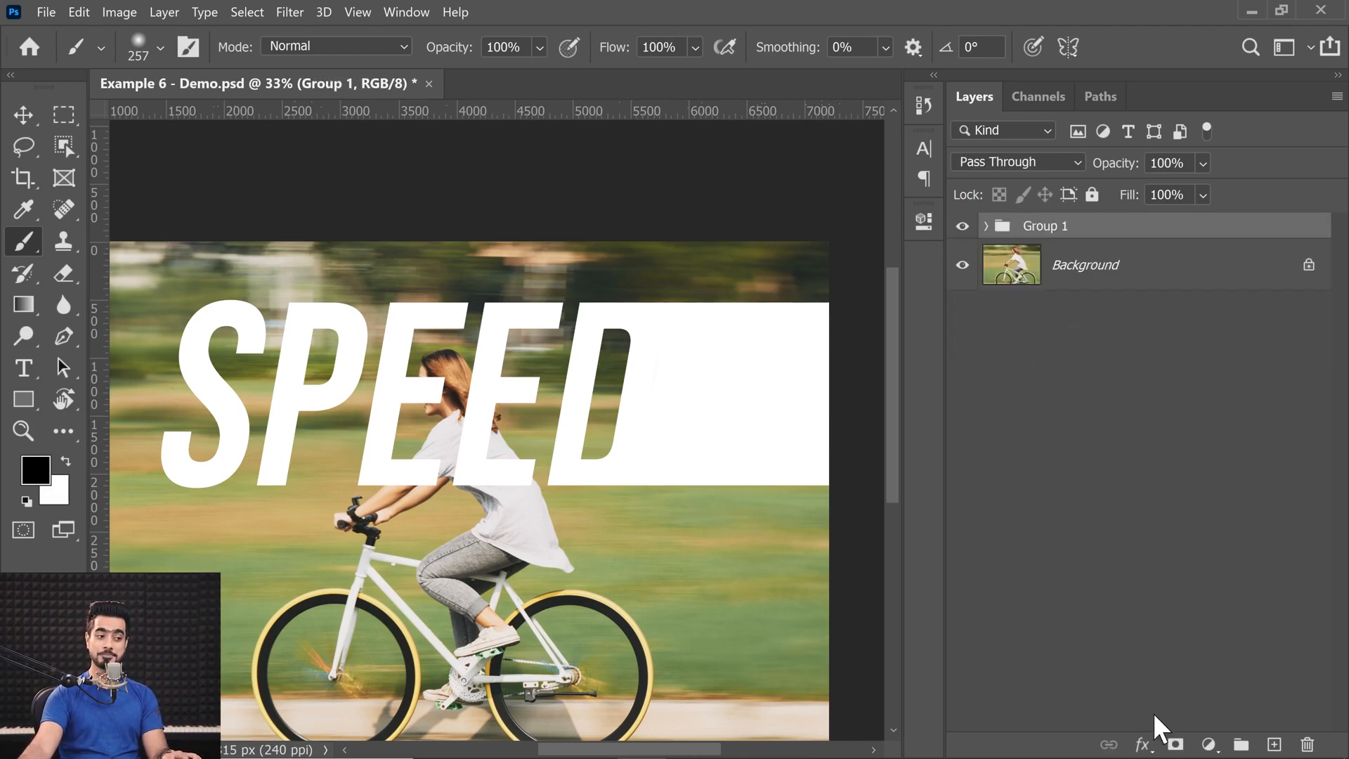
Add a layer mask to the group and draw a linear white-to-black gradient fading the D's extension toward the photo's right edge.
{"action": "left_click", "coordinate": [1176, 744]}
{"action": "left_click", "coordinate": [26, 304]}
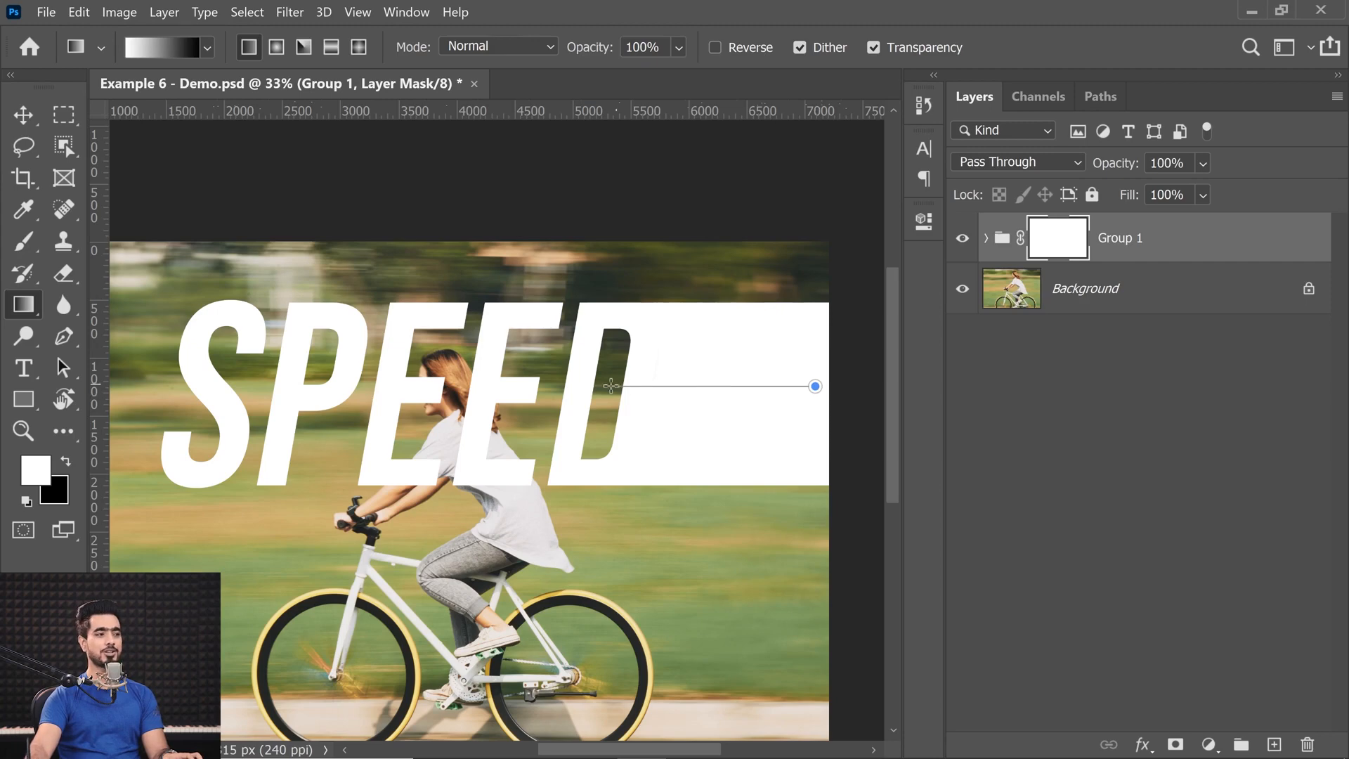
{"action": "left_click_drag", "start_coordinate": [624, 389], "coordinate": [625, 388]}
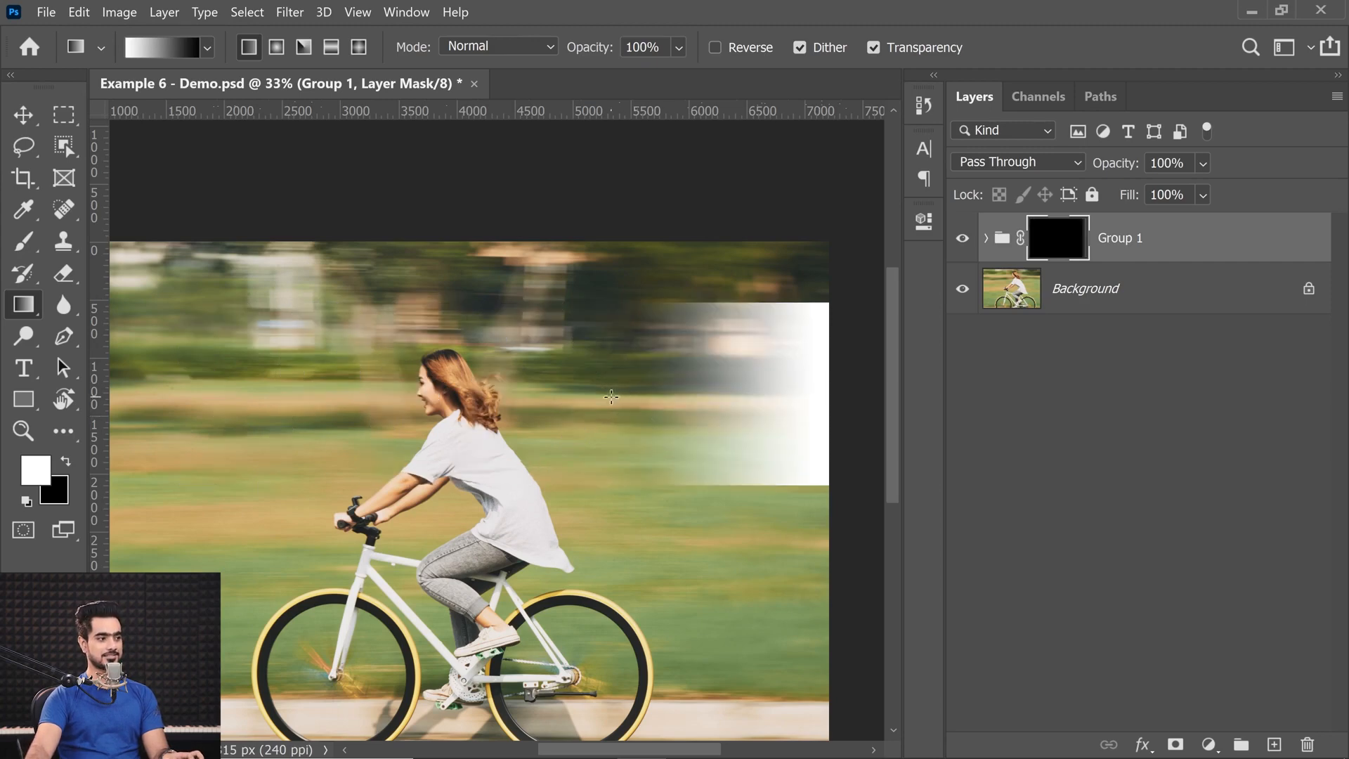
{"action": "key", "text": "ctrl+z"}
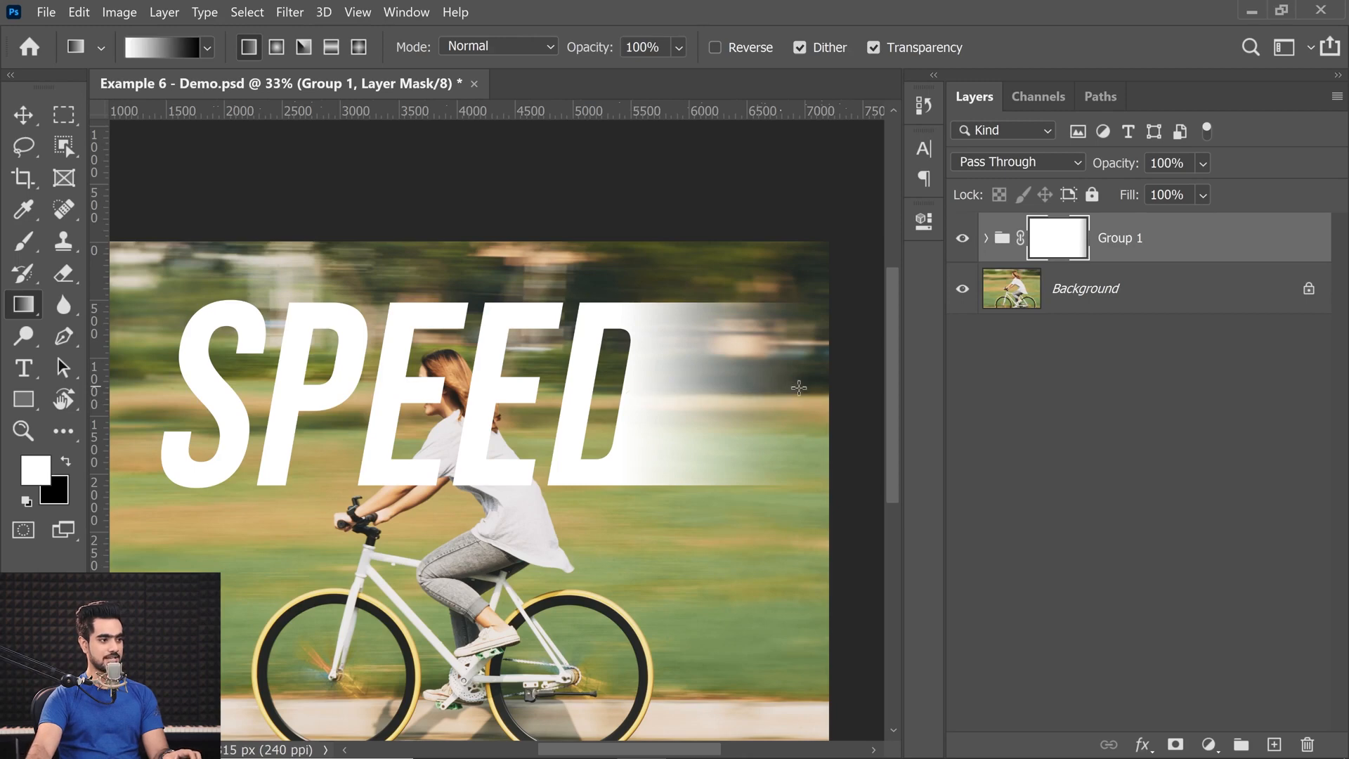
{"action": "left_click_drag", "start_coordinate": [616, 421], "coordinate": [510, 461]}
{"action": "left_click_drag", "start_coordinate": [509, 462], "coordinate": [546, 455]}
{"action": "scroll", "coordinate": [534, 444], "scroll_direction": "up", "scroll_amount": 5}
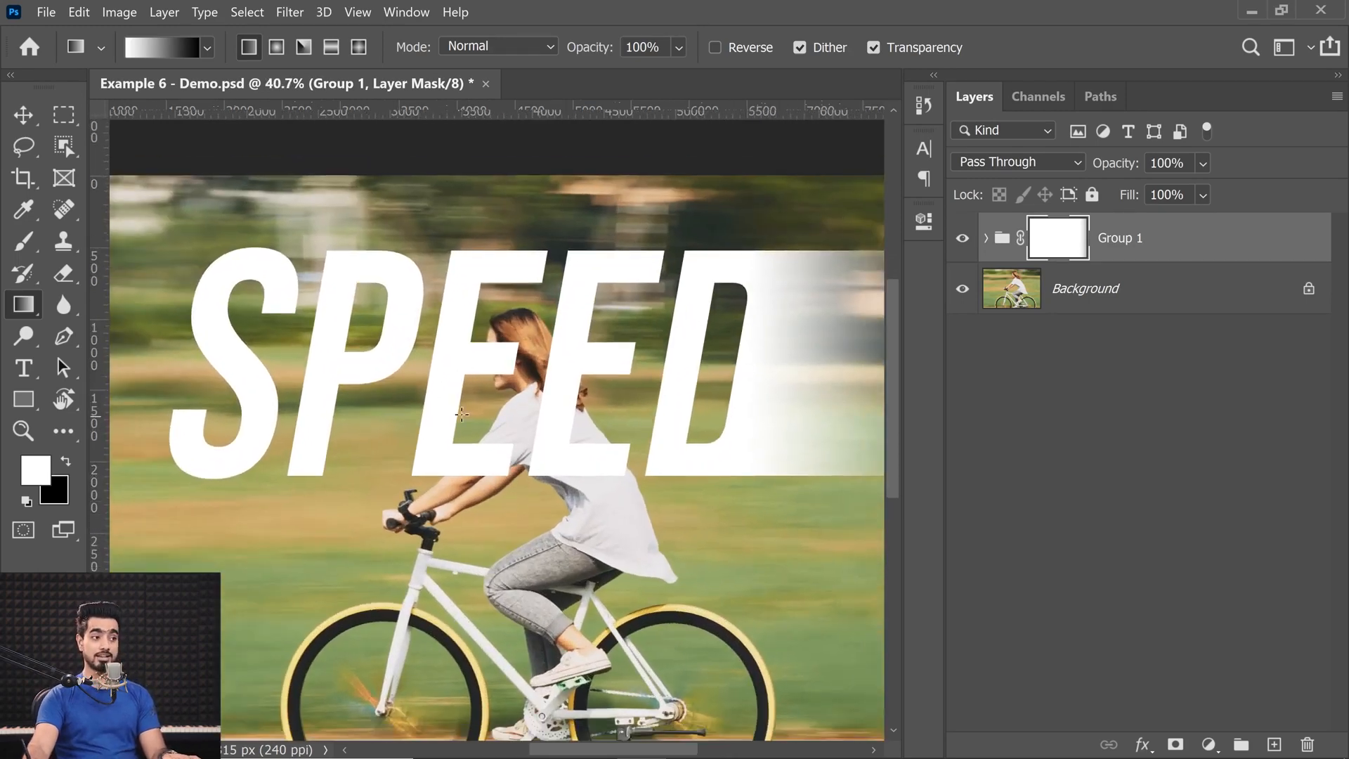
Hide Group 1 and select the cyclist on the Background layer with the Quick Selection tool's Select Subject.
{"action": "left_click", "coordinate": [962, 239]}
{"action": "left_click", "coordinate": [1014, 308]}
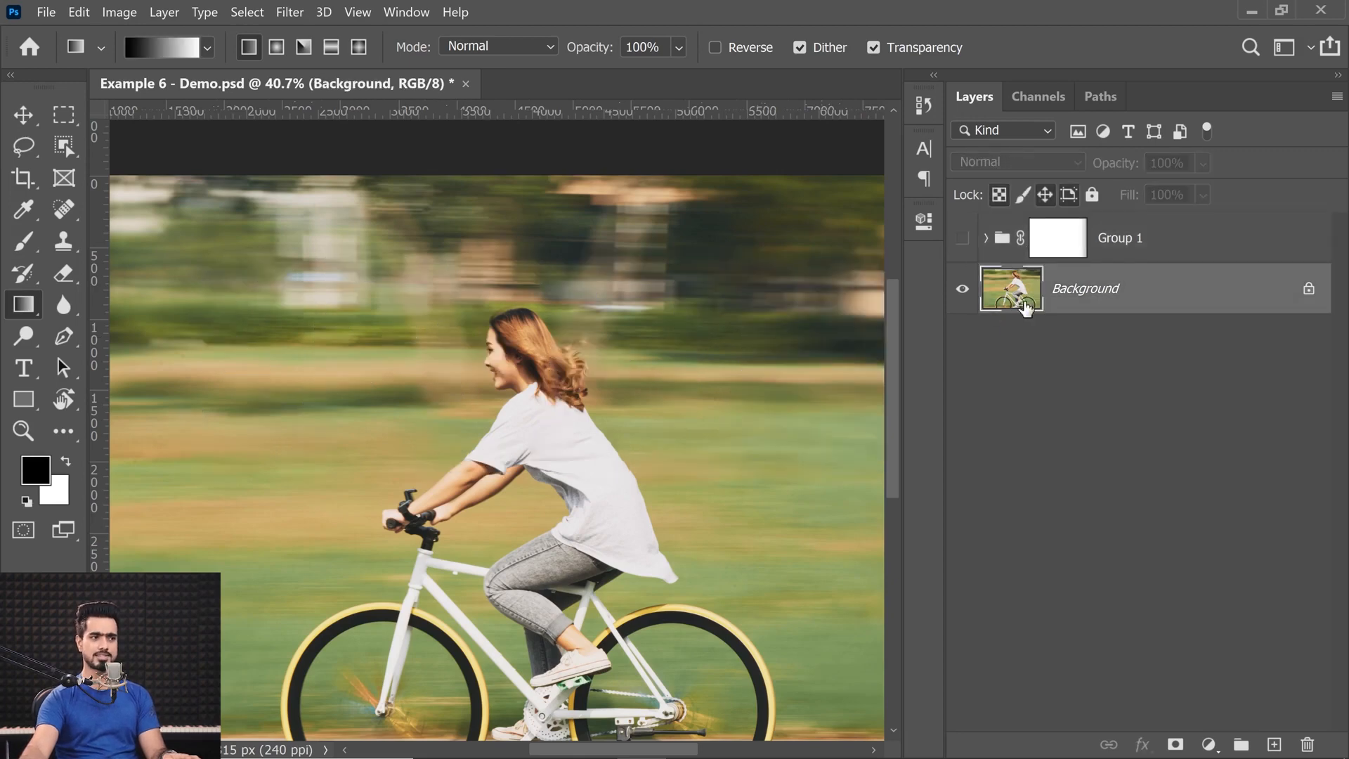
{"action": "key", "text": "ctrl+0"}
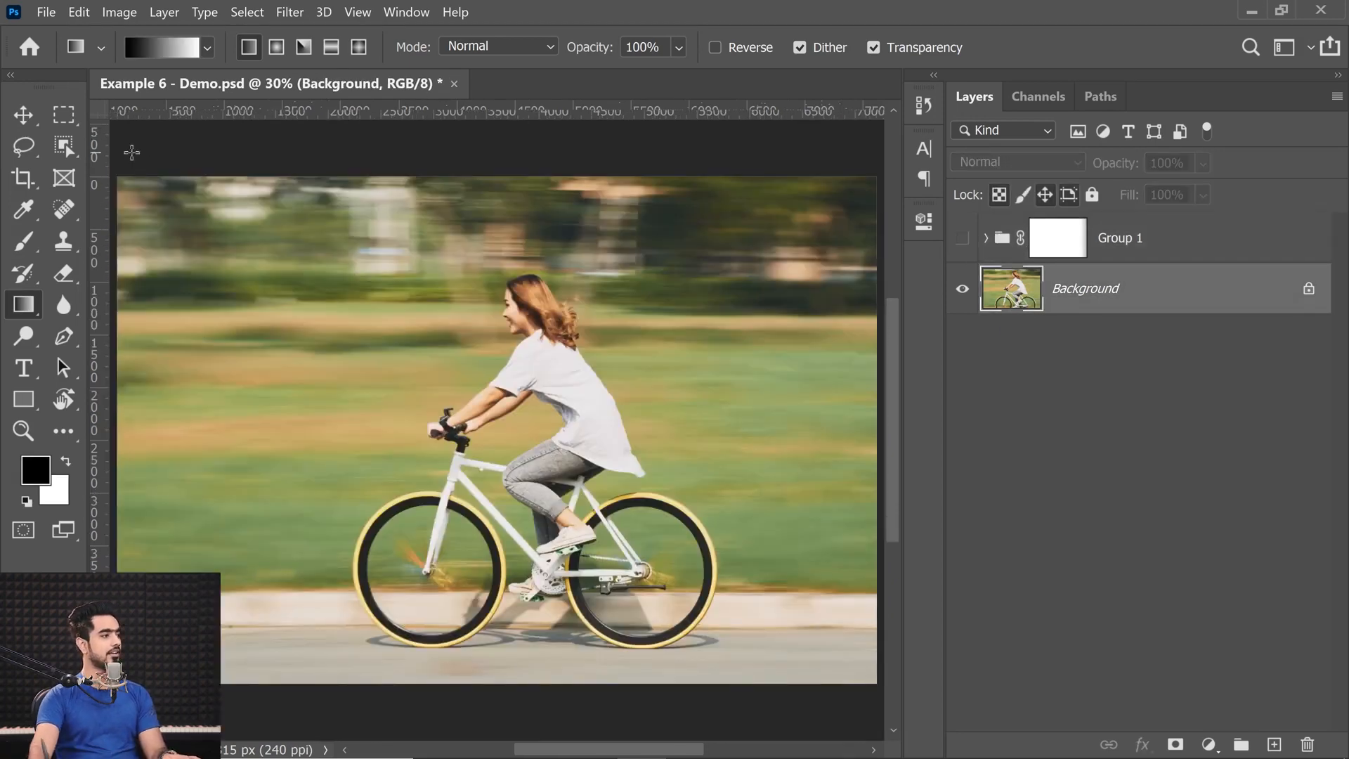
{"action": "left_click", "coordinate": [65, 145]}
{"action": "right_click", "coordinate": [66, 144]}
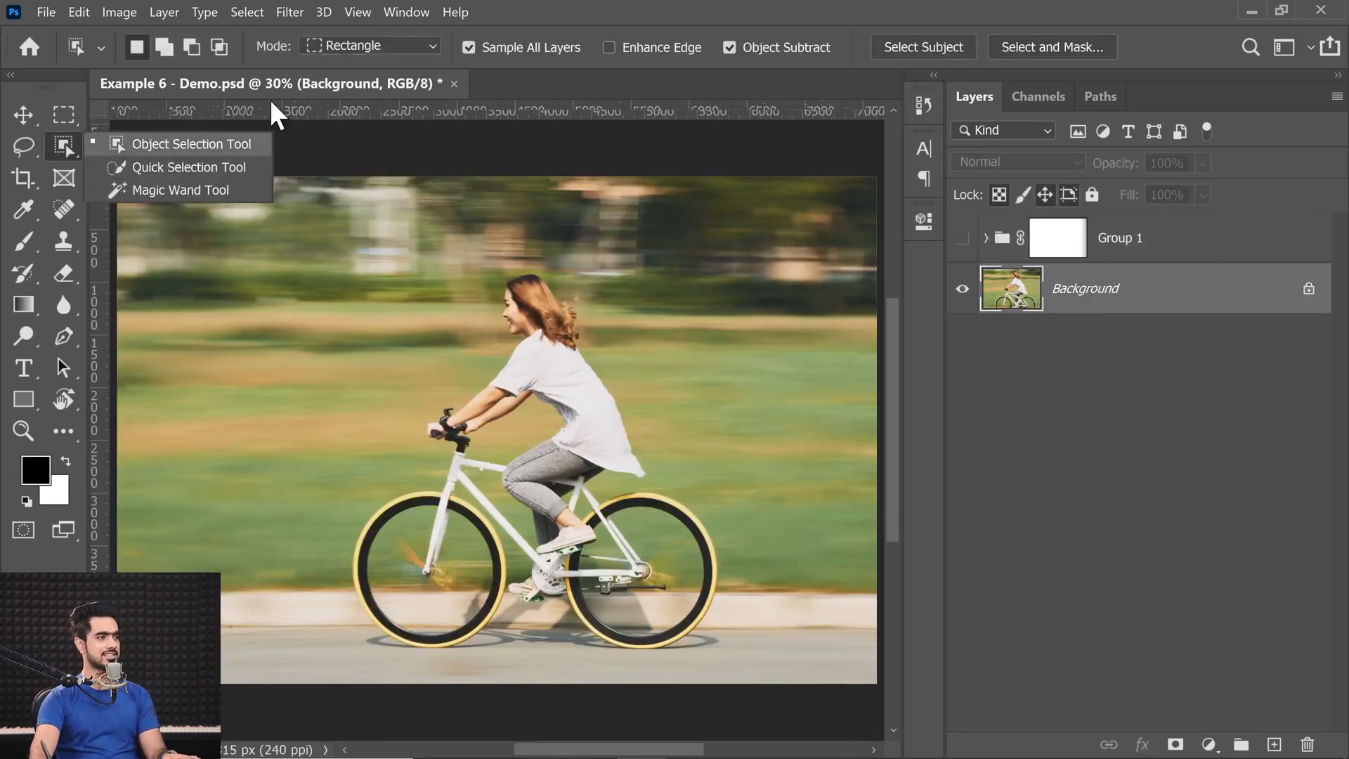
{"action": "left_click", "coordinate": [144, 169]}
{"action": "left_click", "coordinate": [687, 47]}
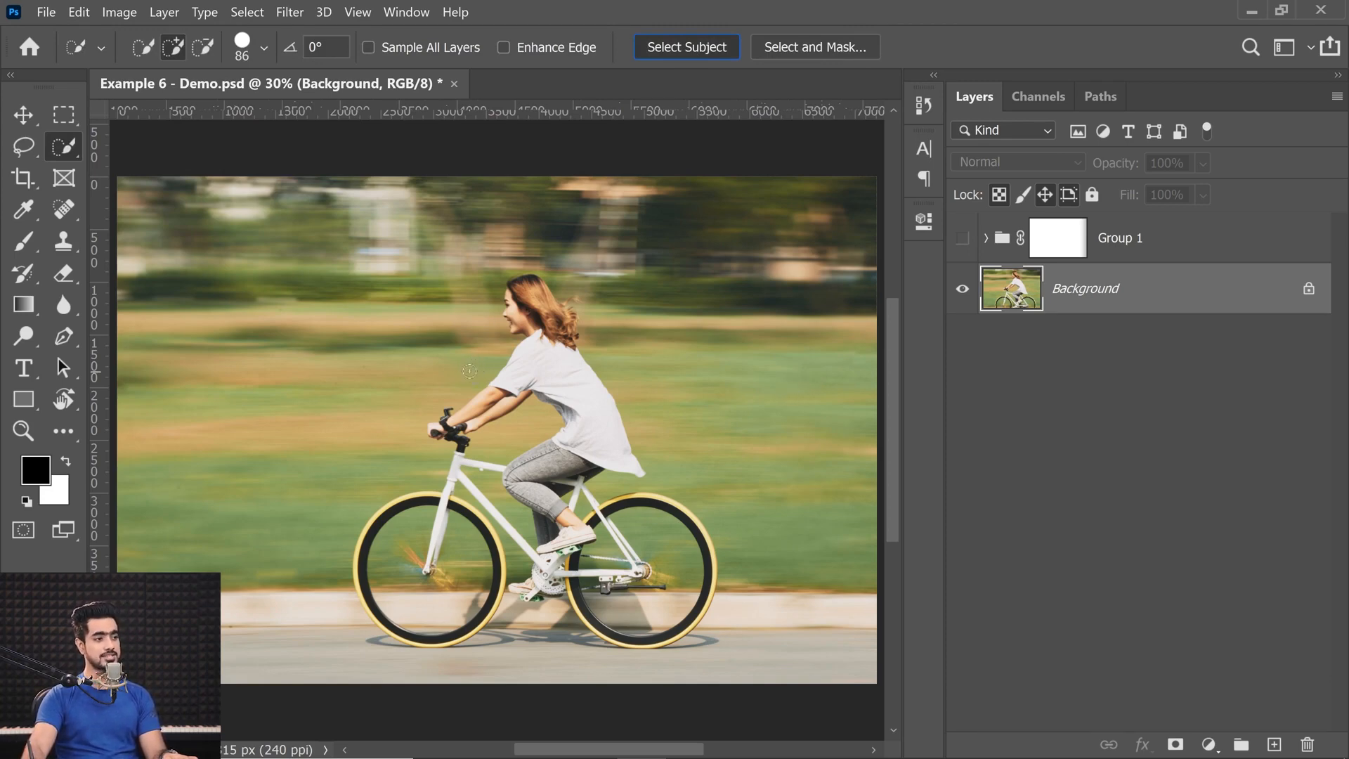
Show Group 1 again, place it inside a new group and mask the selected cyclist out of that outer group.
{"action": "left_click", "coordinate": [959, 239]}
{"action": "left_click", "coordinate": [1122, 254]}
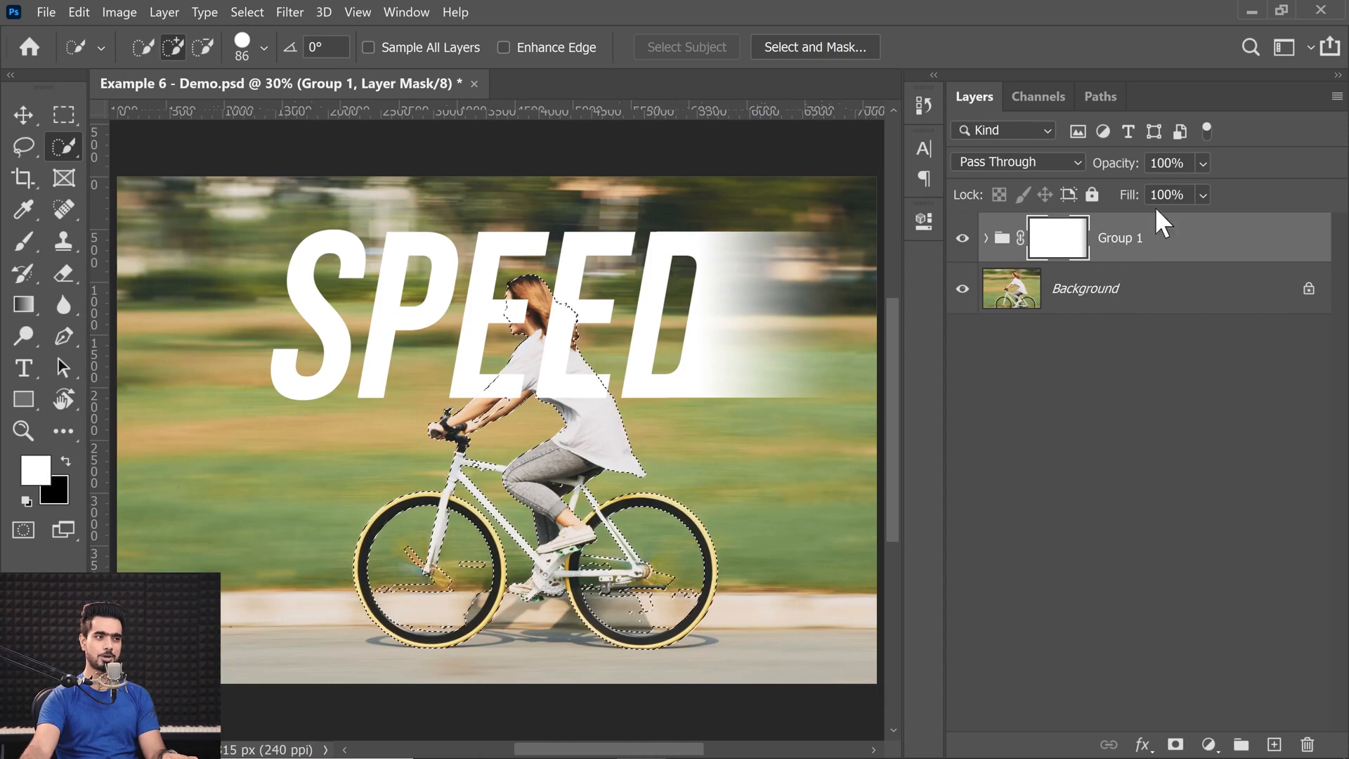
{"action": "key", "text": "ctrl+g"}
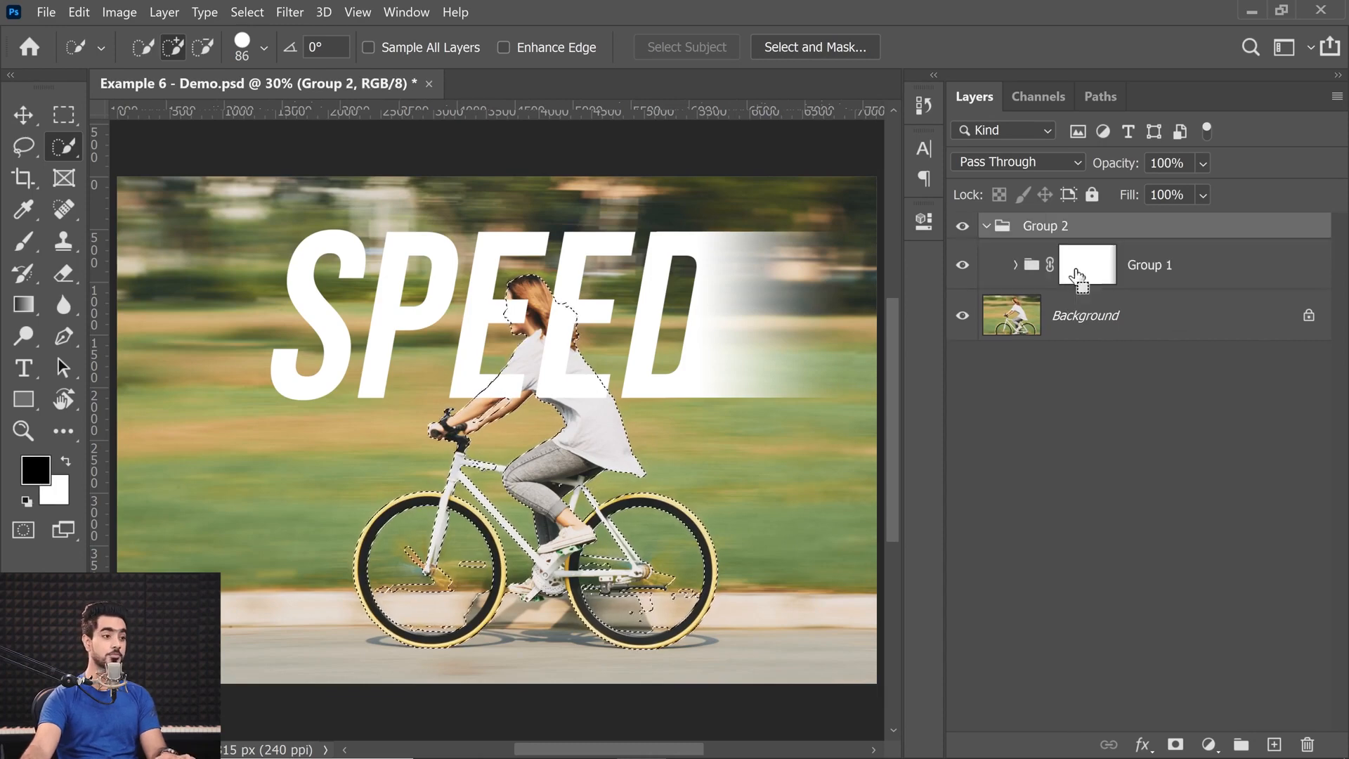
{"action": "left_click", "coordinate": [987, 228]}
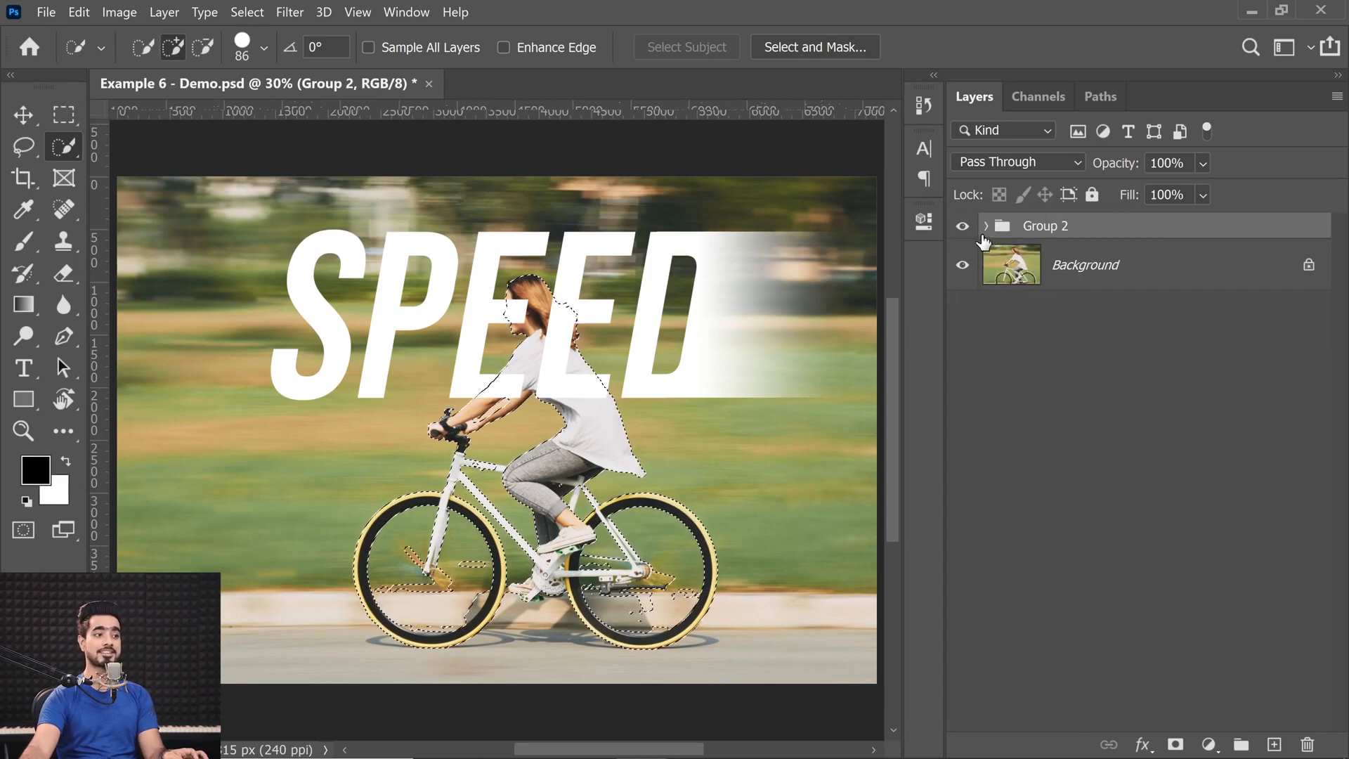
{"action": "left_click", "coordinate": [1176, 744]}
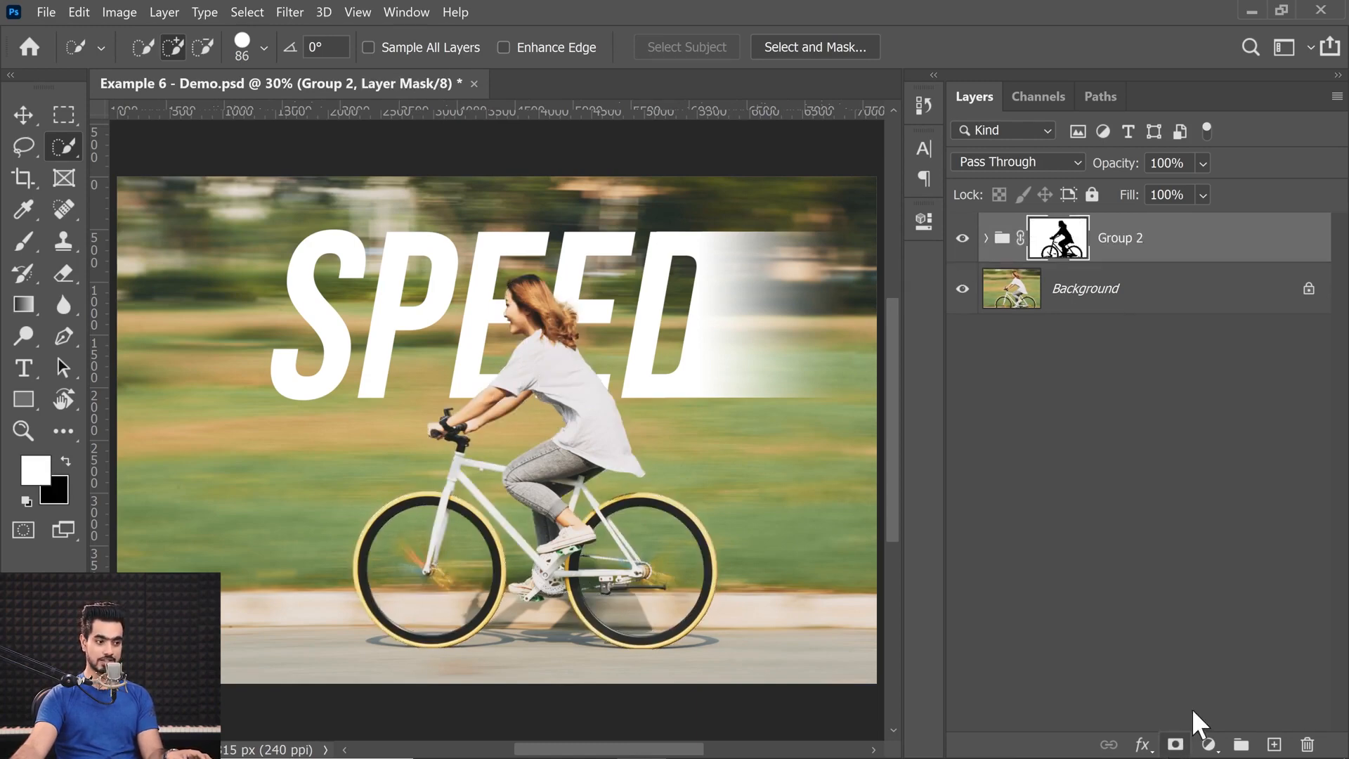
Redraw the linear gradient on Group 1's mask so the fade runs from the D toward the photo's right edge.
{"action": "left_click", "coordinate": [983, 239]}
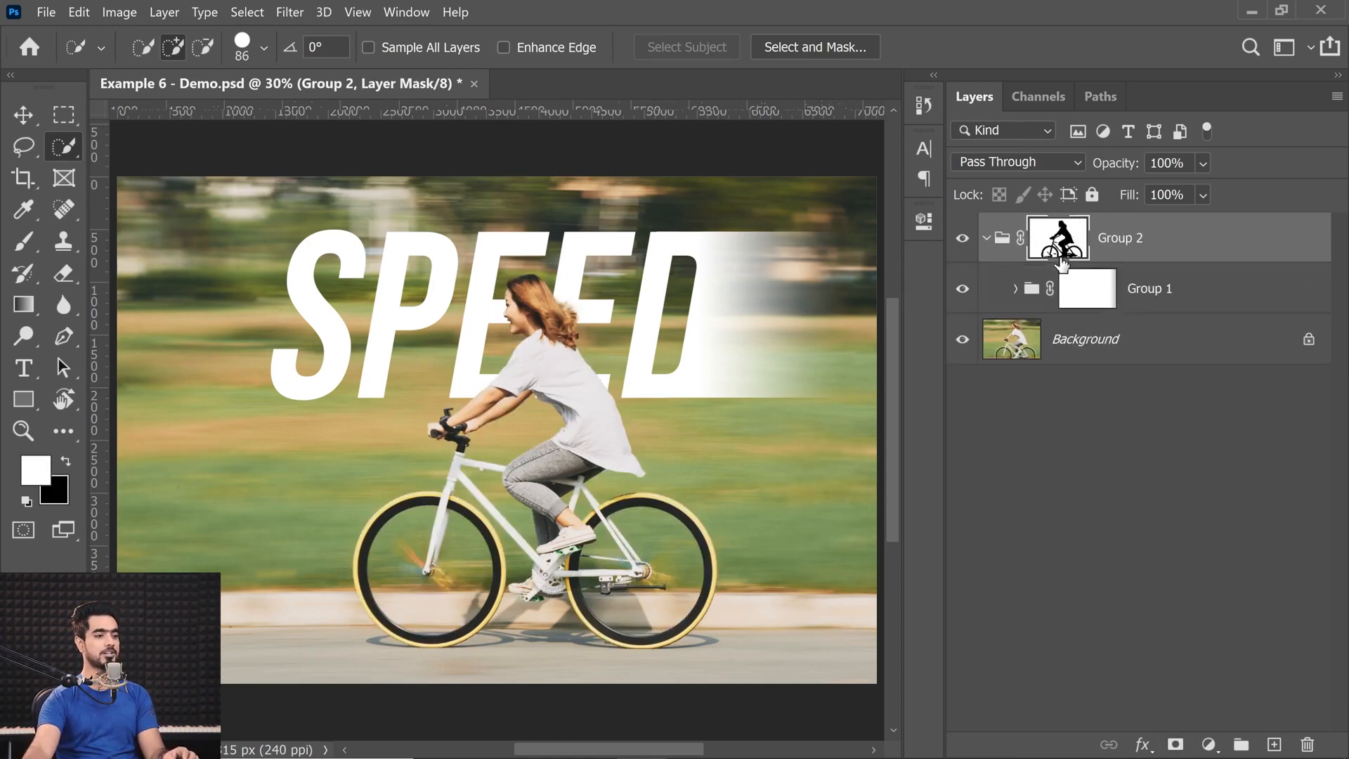
{"action": "left_click", "coordinate": [1090, 293]}
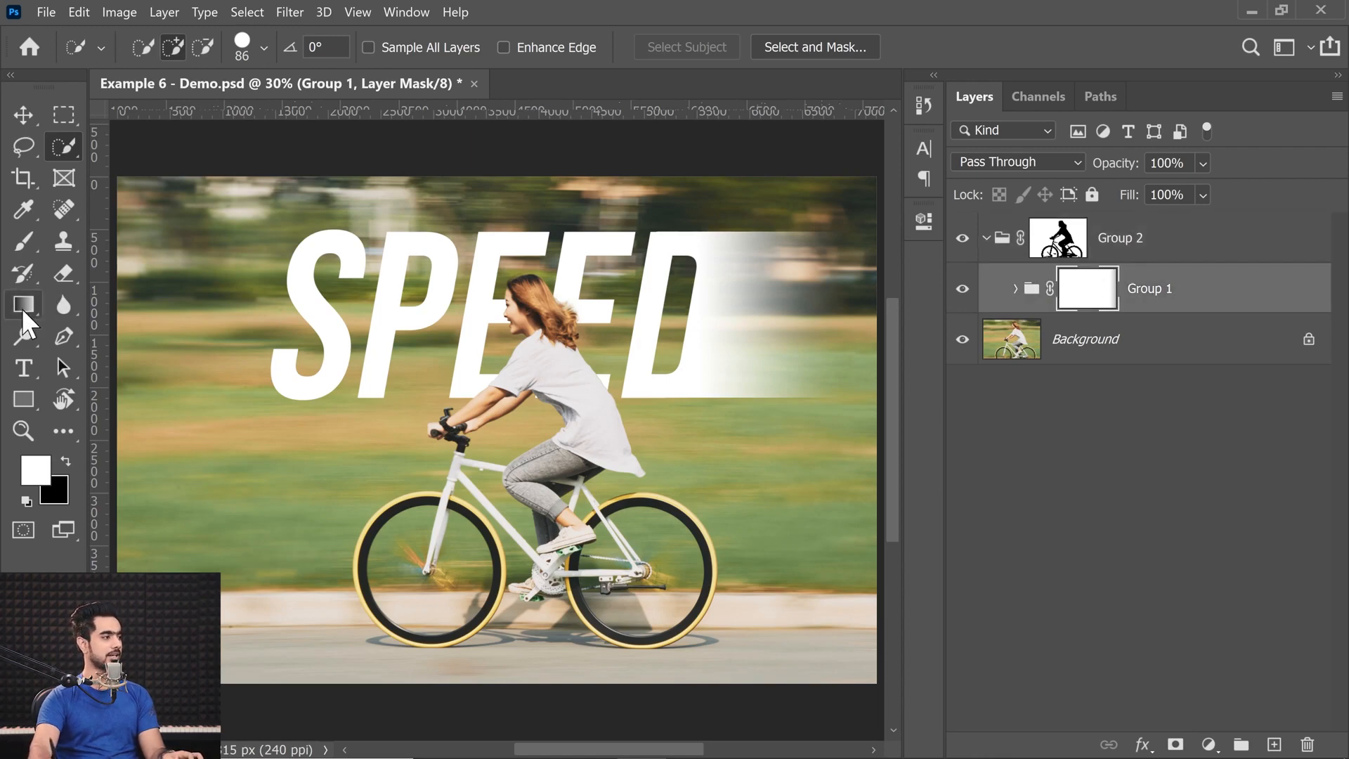
{"action": "left_click", "coordinate": [23, 305]}
{"action": "left_click_drag", "start_coordinate": [613, 340], "coordinate": [780, 313]}
{"action": "key", "text": "x"}
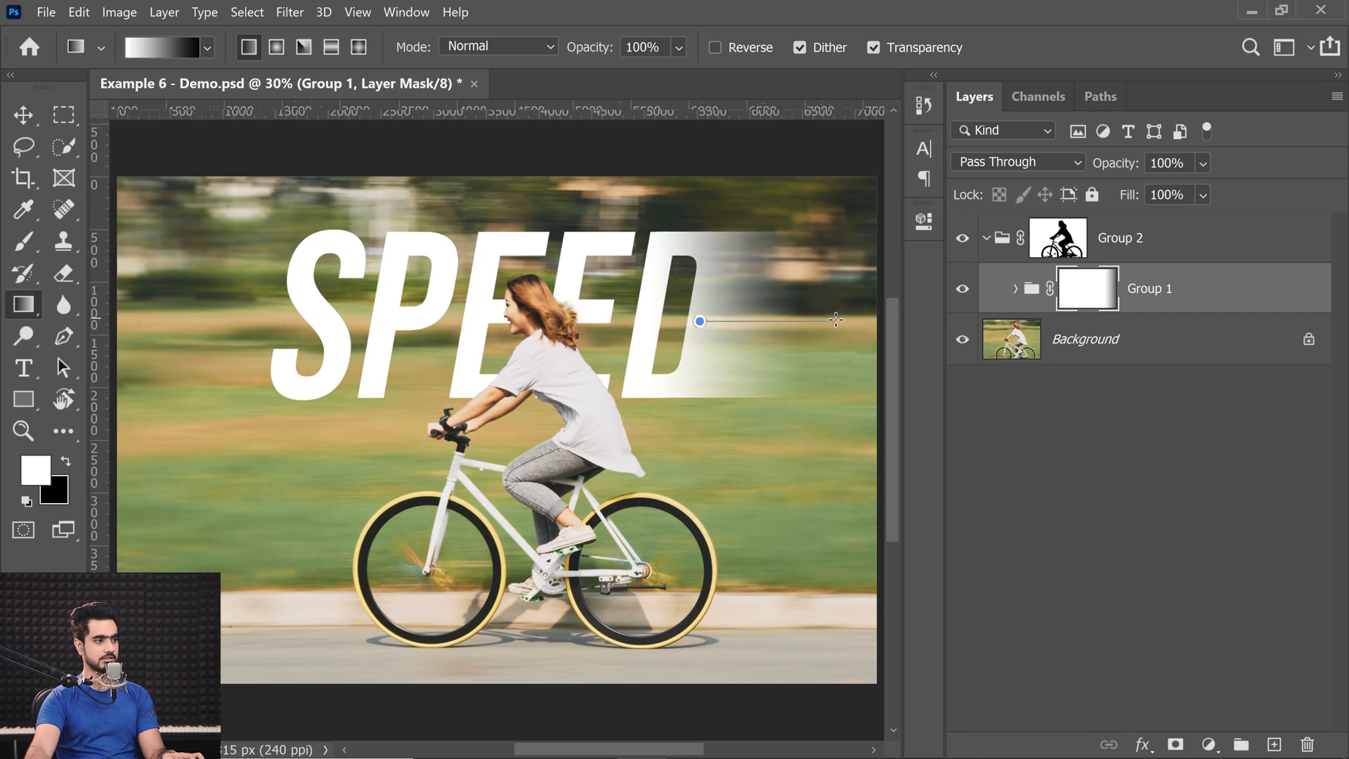
{"action": "left_click_drag", "start_coordinate": [850, 322], "coordinate": [850, 322]}
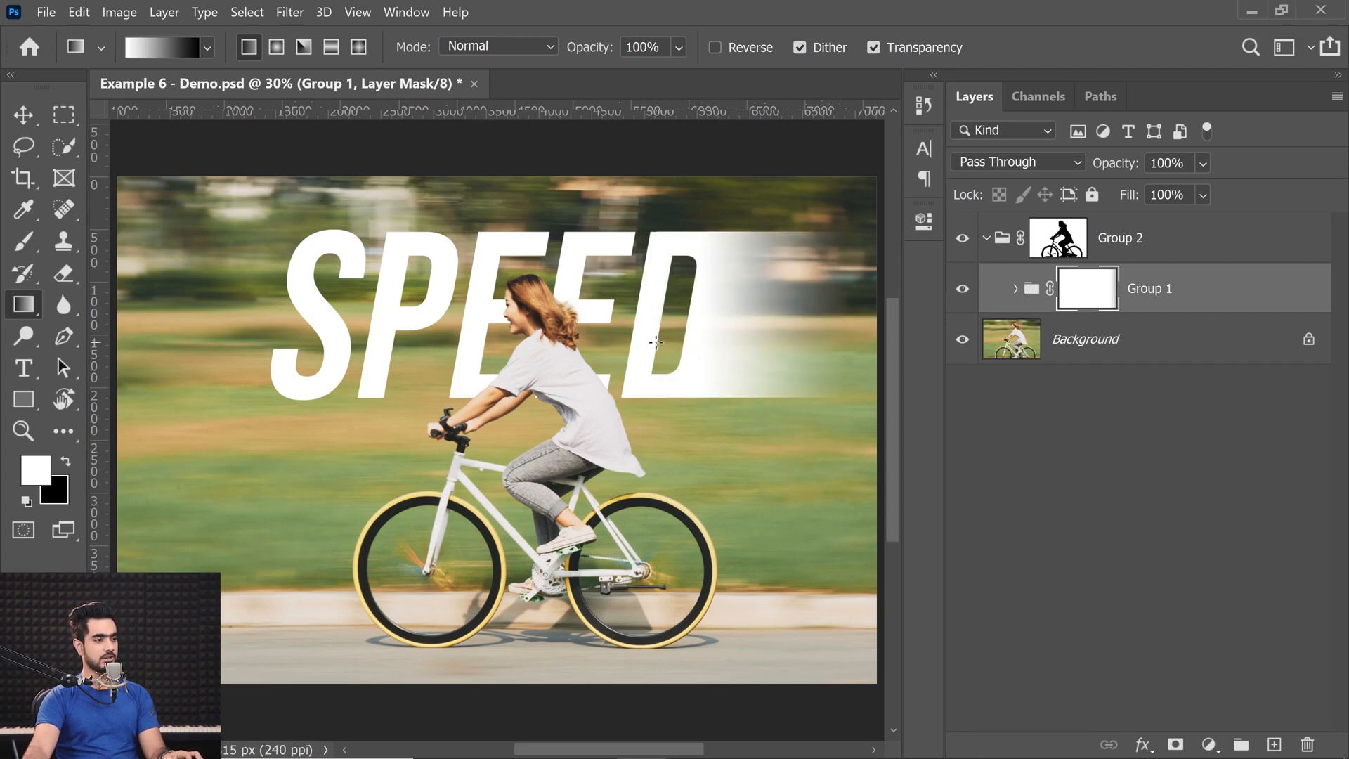
Hide the rulers around the document.
{"action": "scroll", "coordinate": [659, 336], "scroll_direction": "down", "scroll_amount": 3}
{"action": "scroll", "coordinate": [668, 345], "scroll_direction": "up", "scroll_amount": 3}
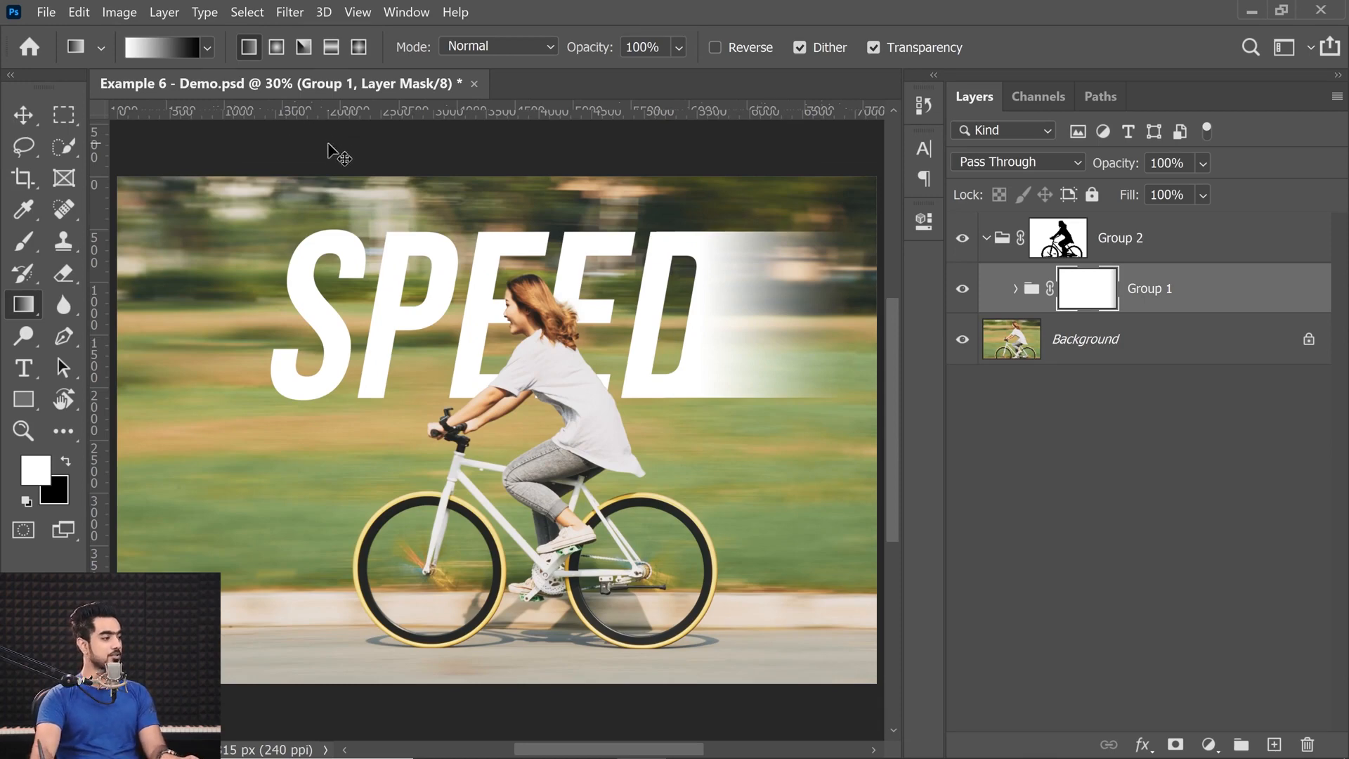
{"action": "key", "text": "ctrl+r"}
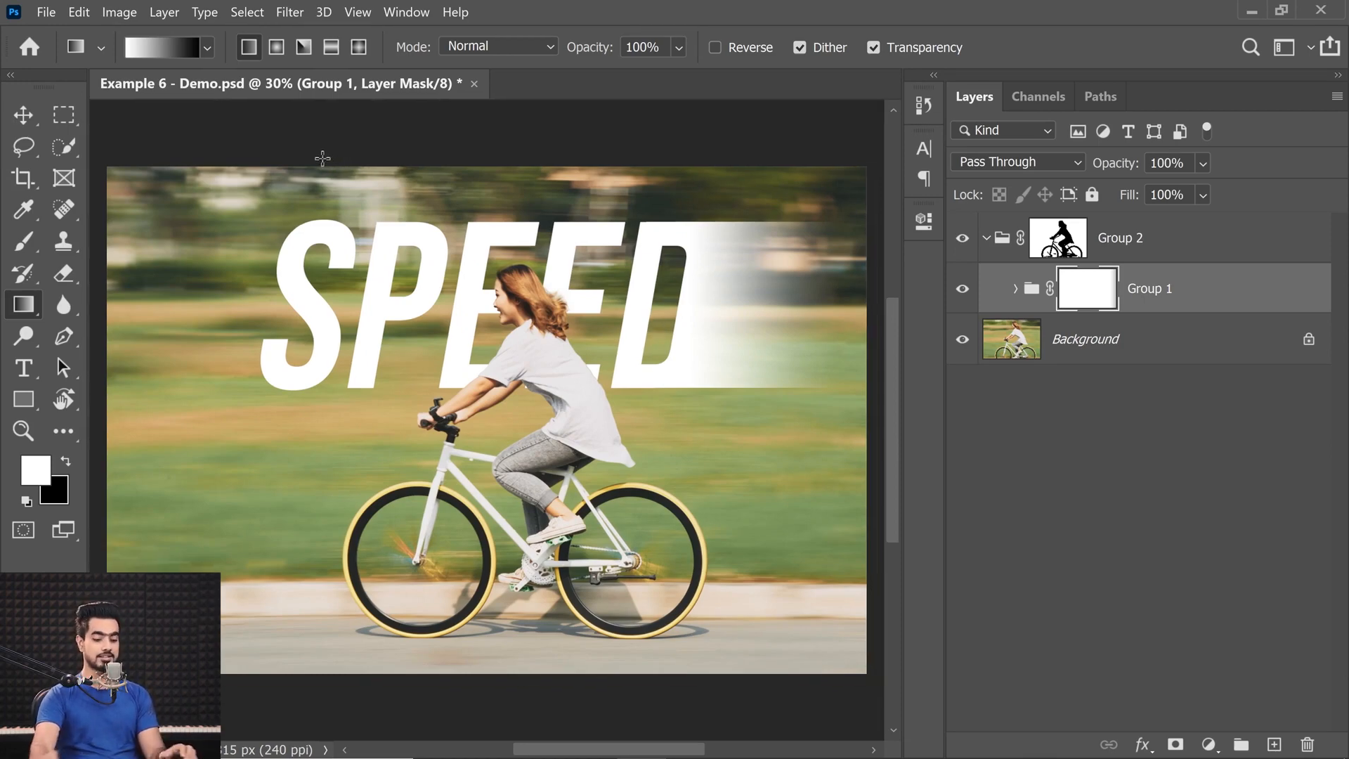
{"action": "key", "text": "ctrl+0"}
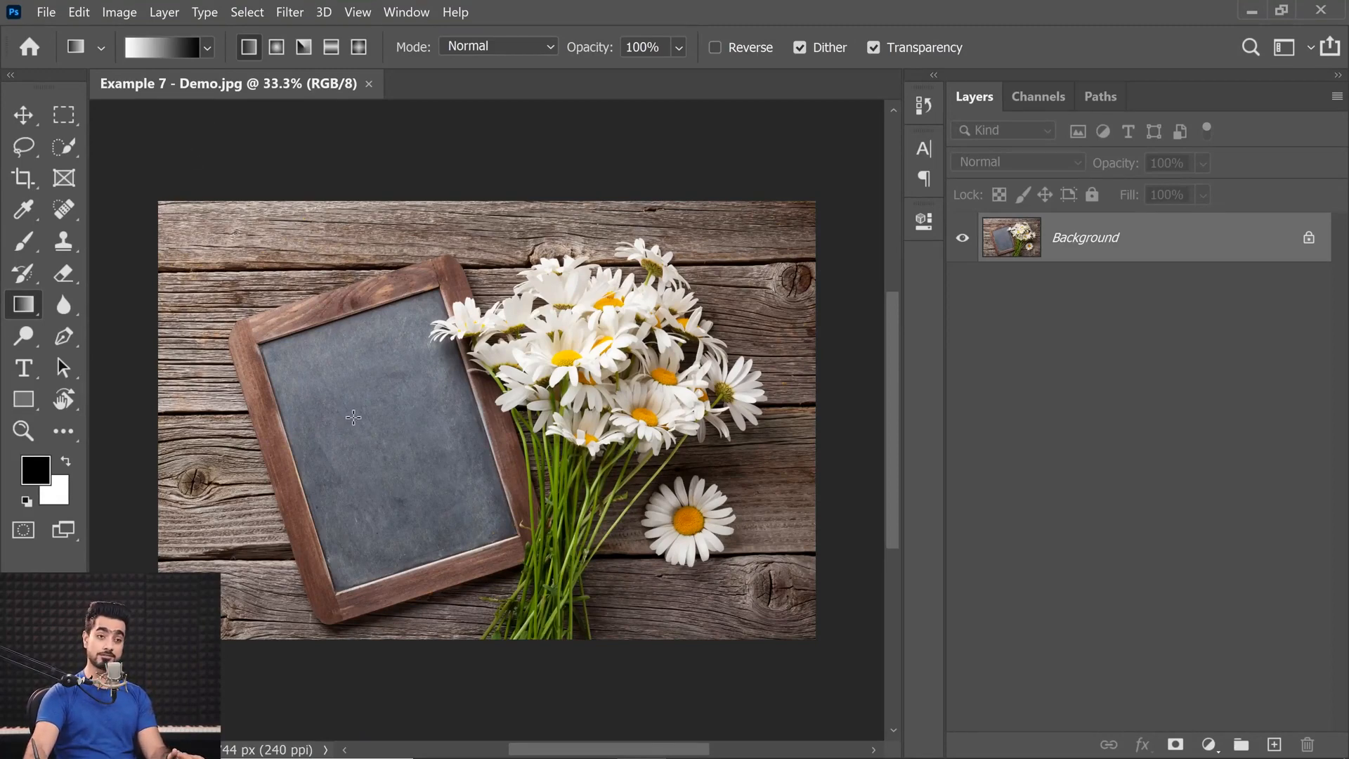
Create a text-shaped selection reading SDFSD on the chalkboard with the Horizontal Type Mask tool, then deselect it.
{"action": "left_click", "coordinate": [22, 368]}
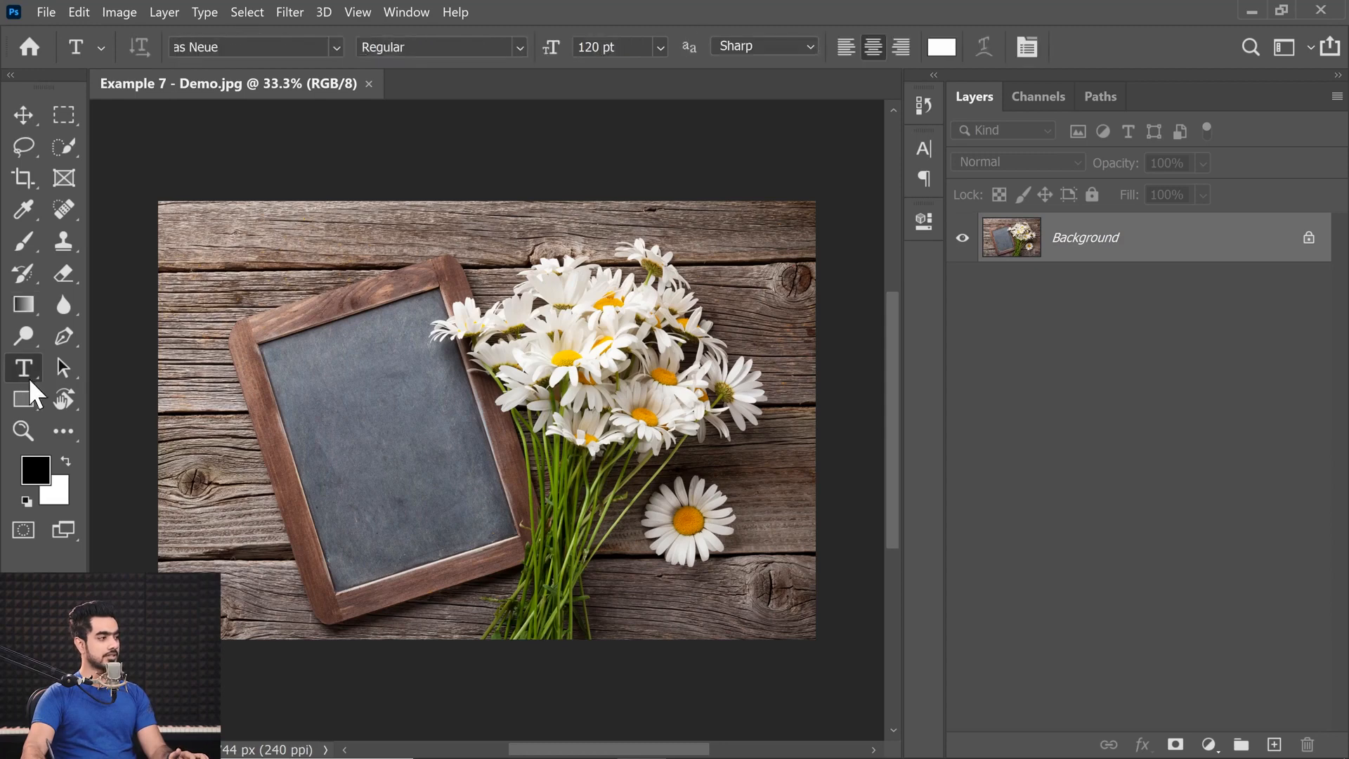
{"action": "right_click", "coordinate": [24, 372]}
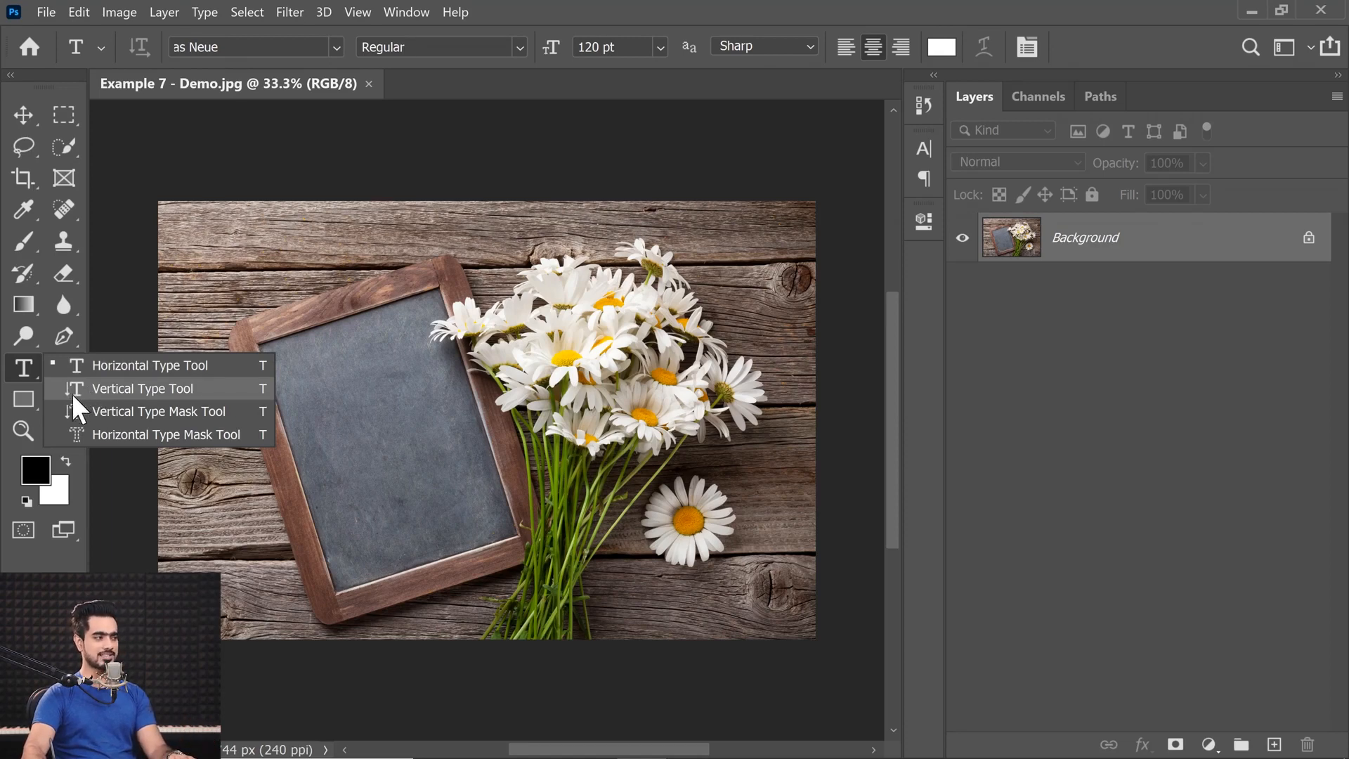
{"action": "left_click", "coordinate": [110, 433]}
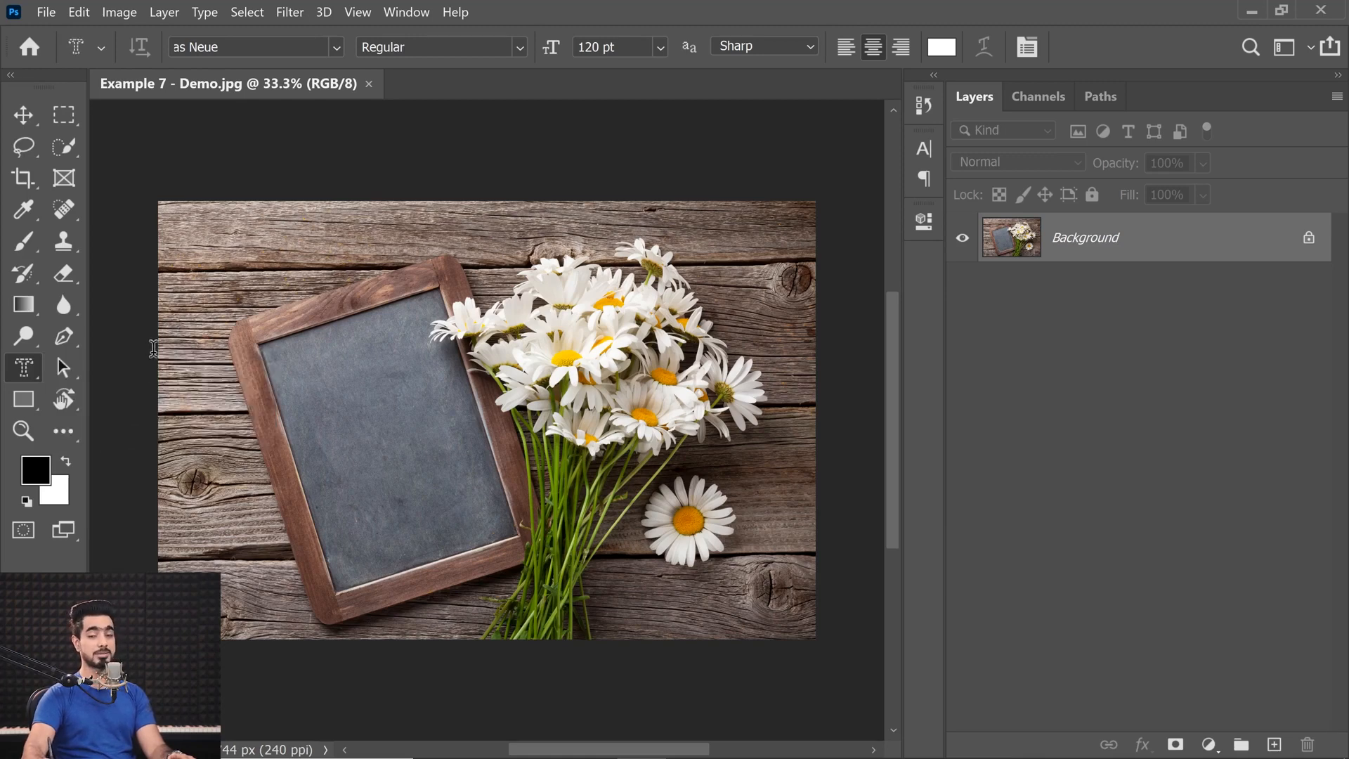
{"action": "left_click", "coordinate": [330, 390]}
{"action": "type", "text": "SDFSD"}
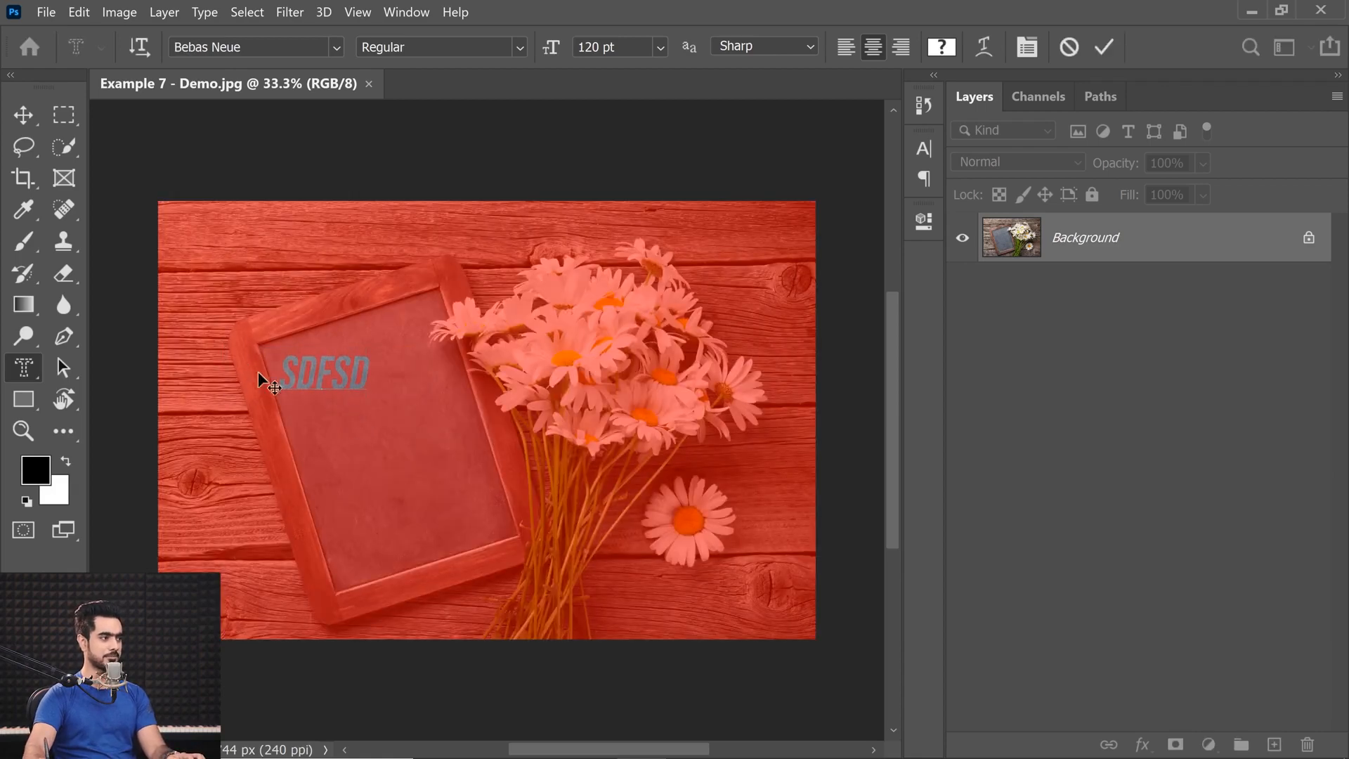
{"action": "left_click", "coordinate": [23, 115]}
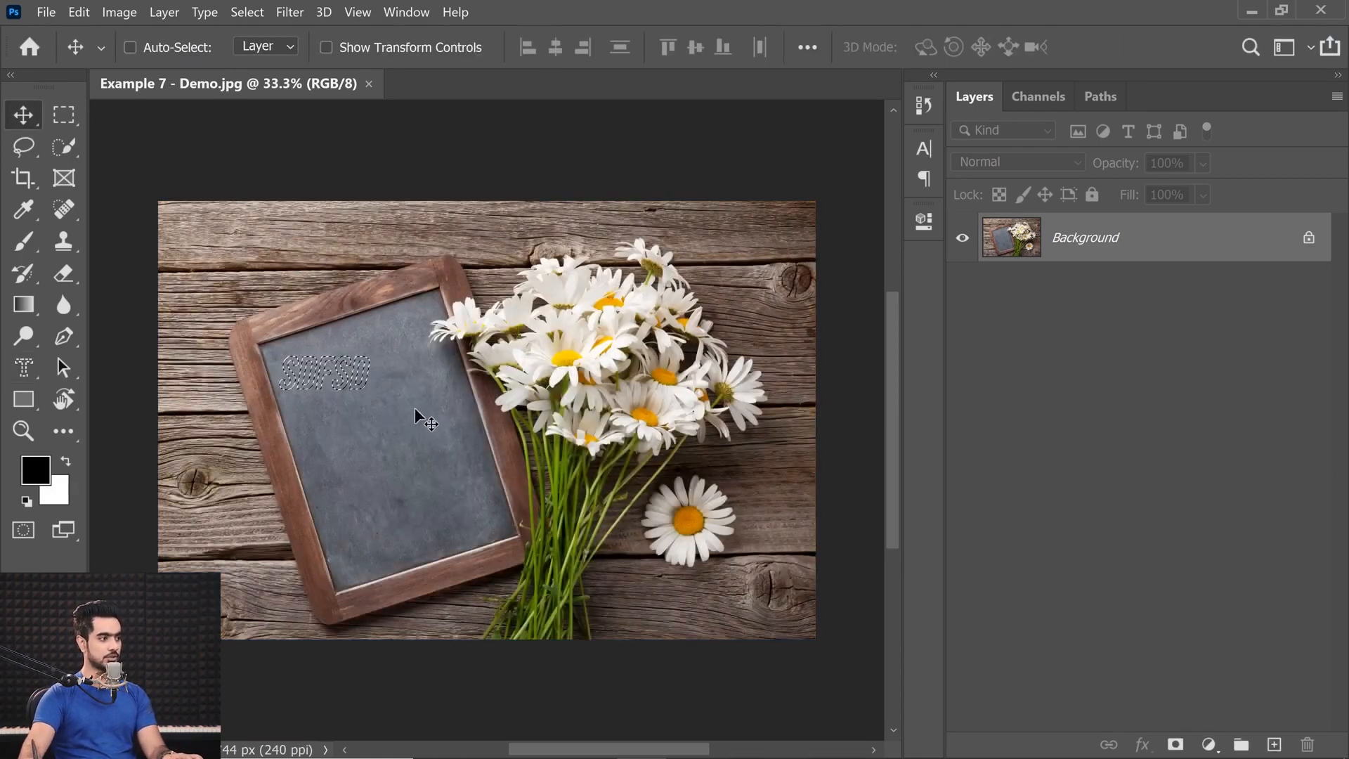
{"action": "scroll", "coordinate": [337, 392], "scroll_direction": "up", "scroll_amount": 8, "text": "alt"}
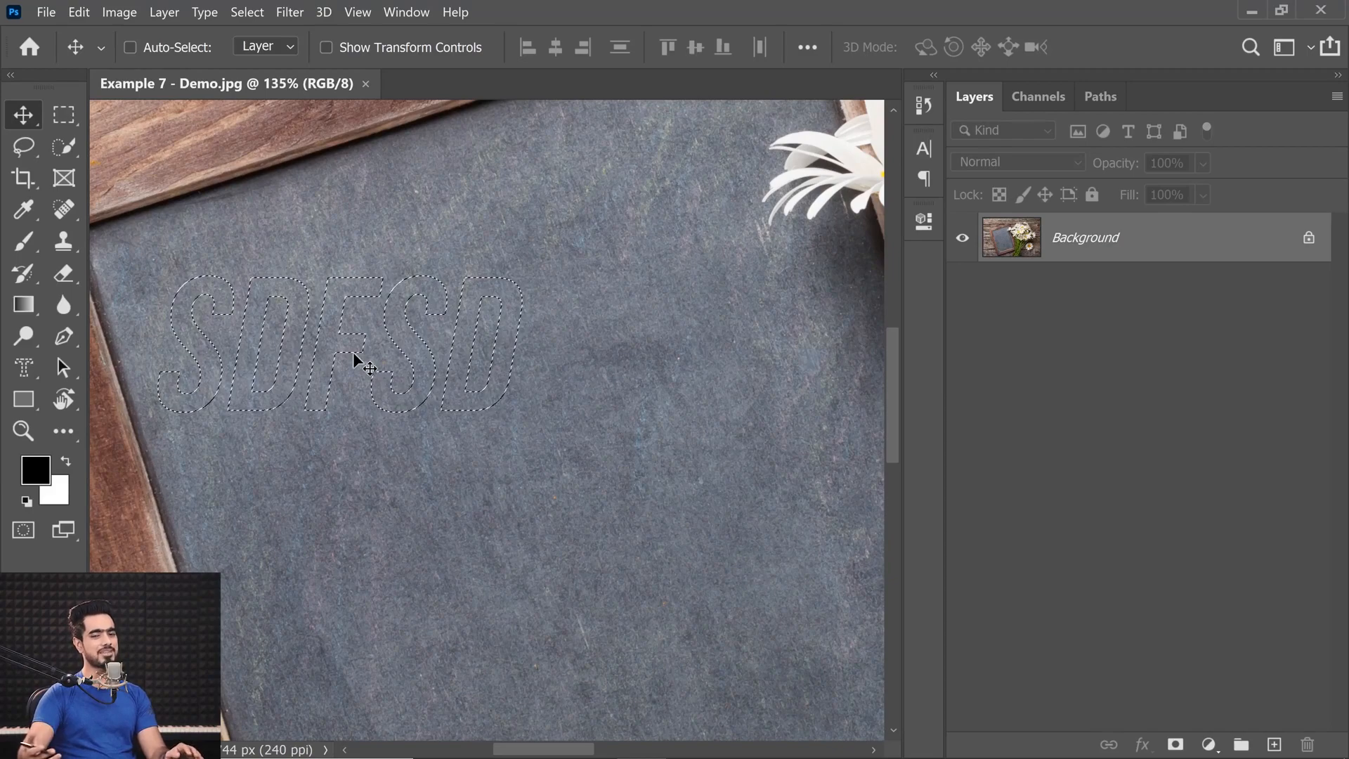
{"action": "key", "text": "ctrl+d"}
Start a vertical text line near the chalkboard's upper left with the Vertical Type tool.
{"action": "left_click", "coordinate": [19, 374]}
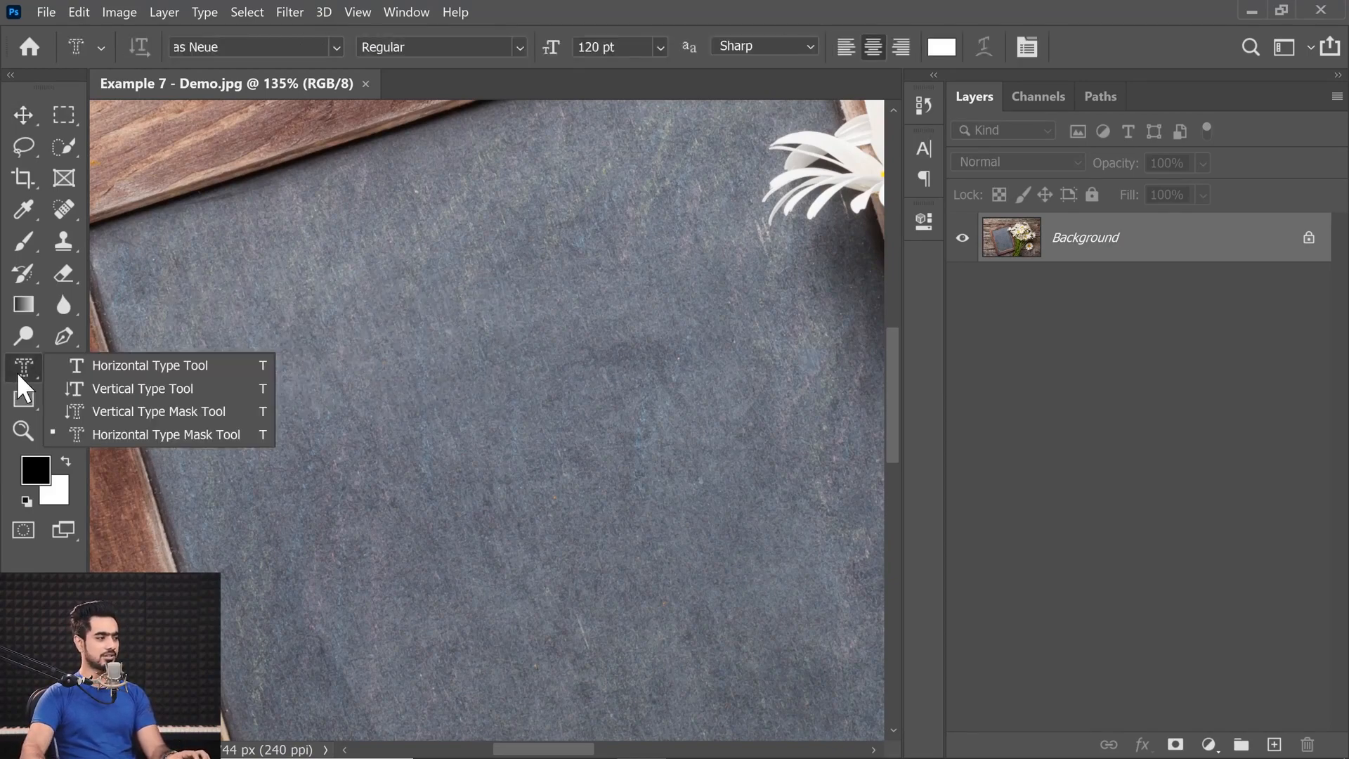
{"action": "left_click", "coordinate": [115, 390]}
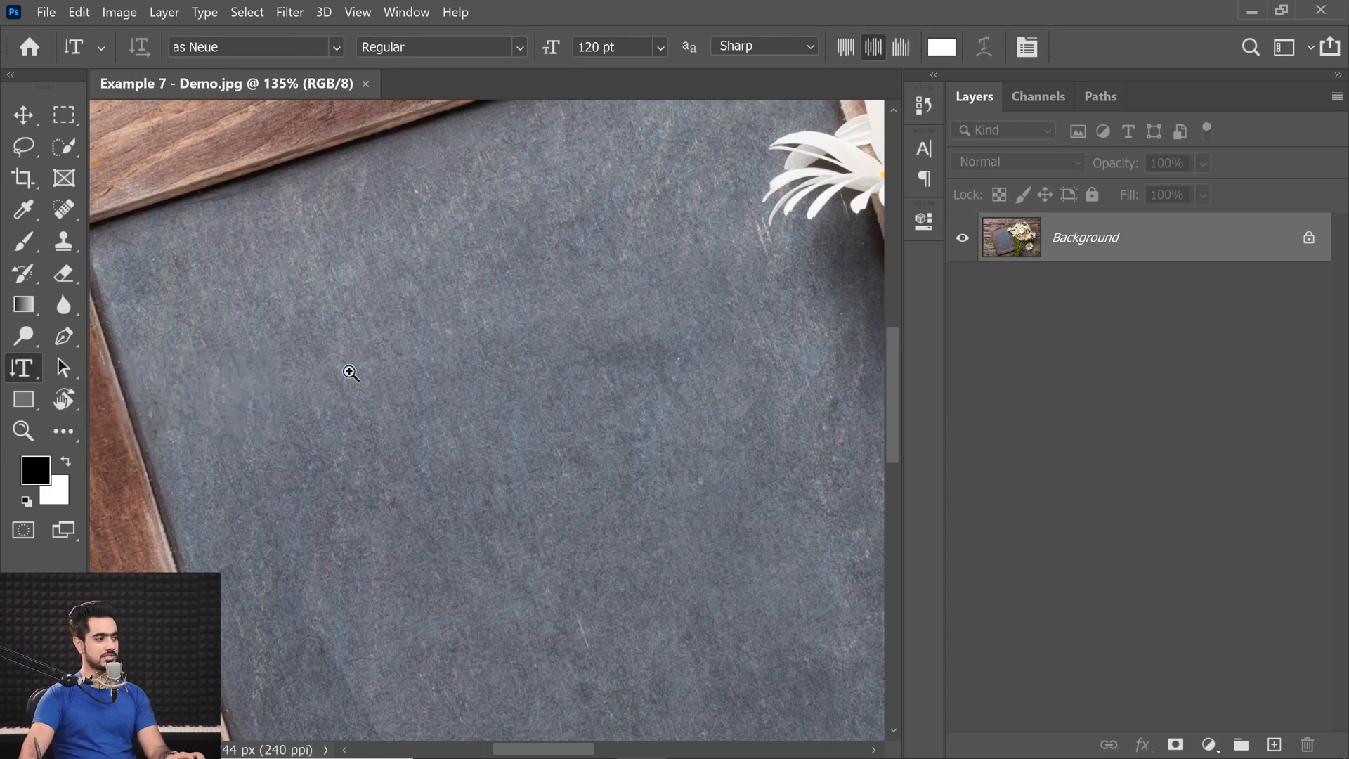
{"action": "key", "text": "ctrl+0"}
{"action": "left_click", "coordinate": [353, 362]}
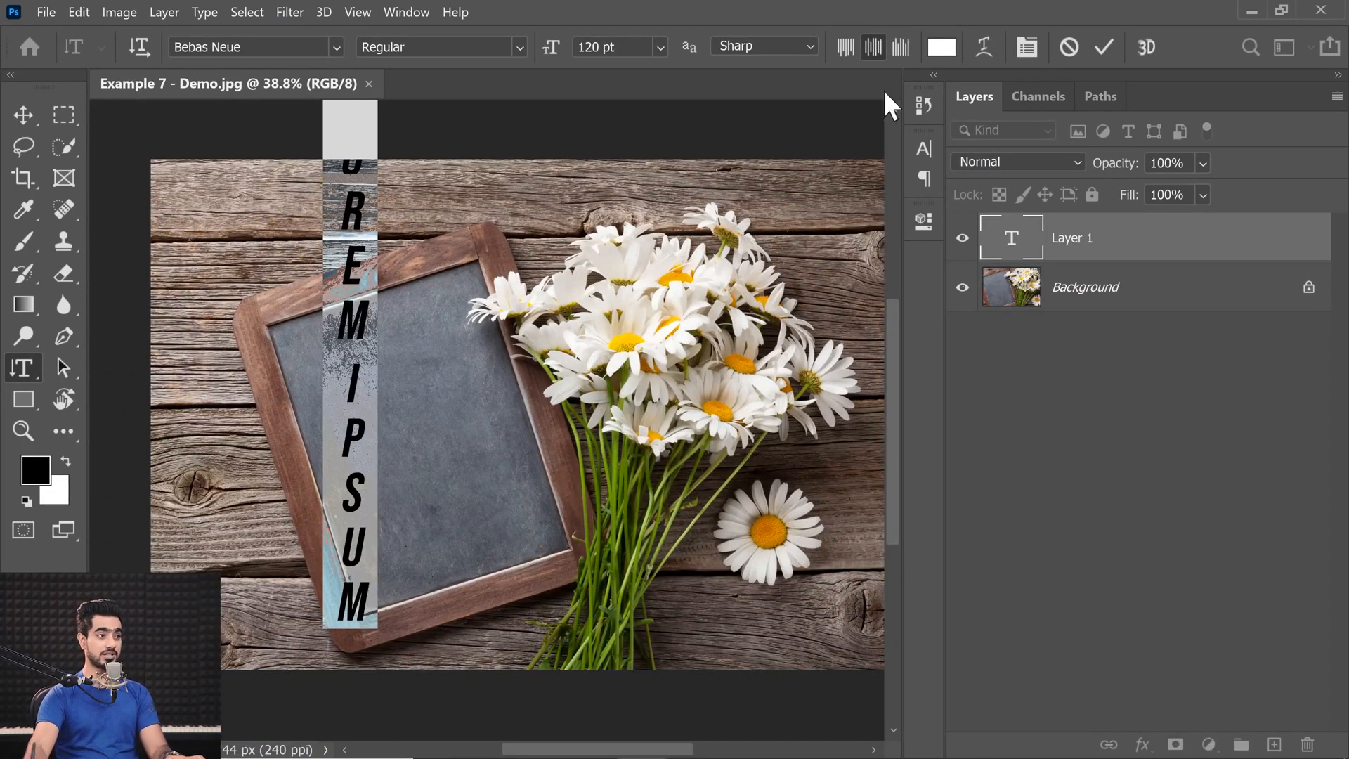
Reset the new text's character formatting to the defaults and look over the paragraph settings.
{"action": "left_click", "coordinate": [1027, 48]}
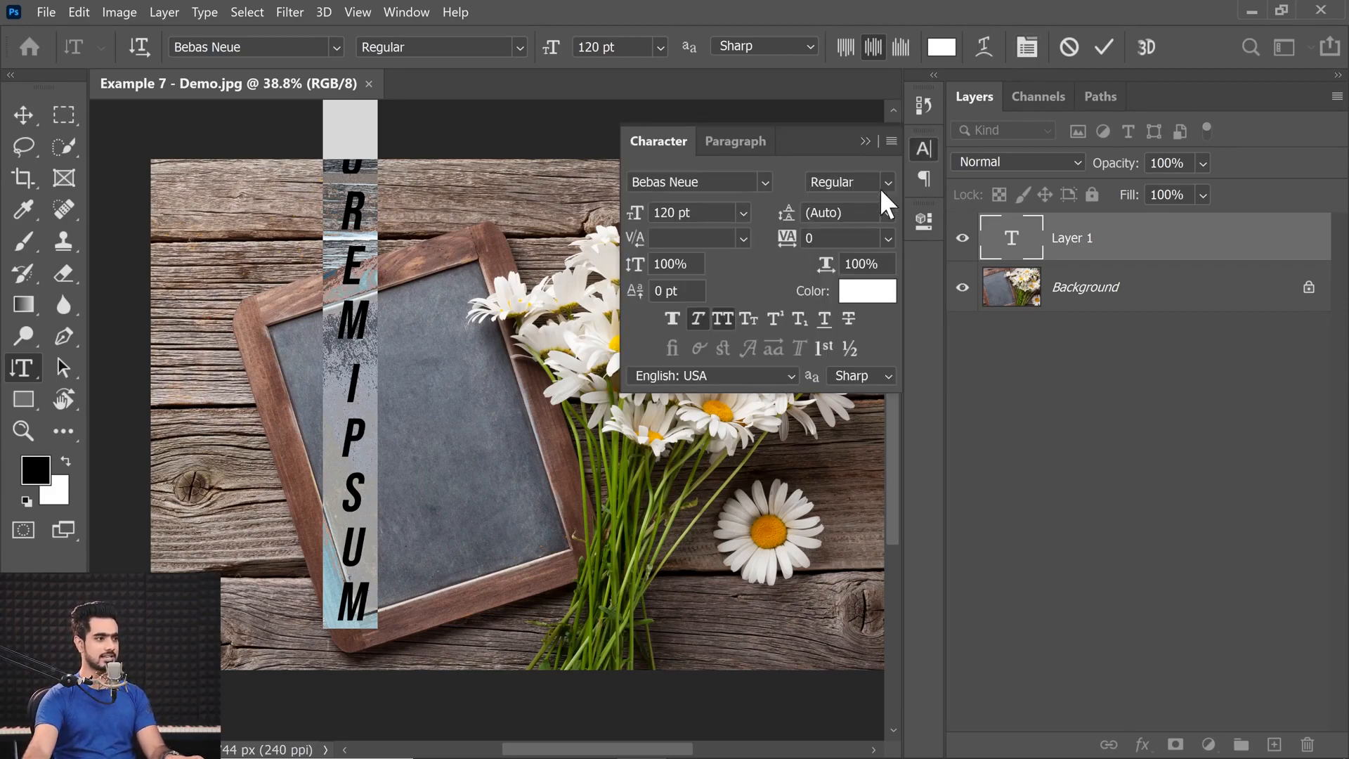
{"action": "left_click", "coordinate": [892, 141]}
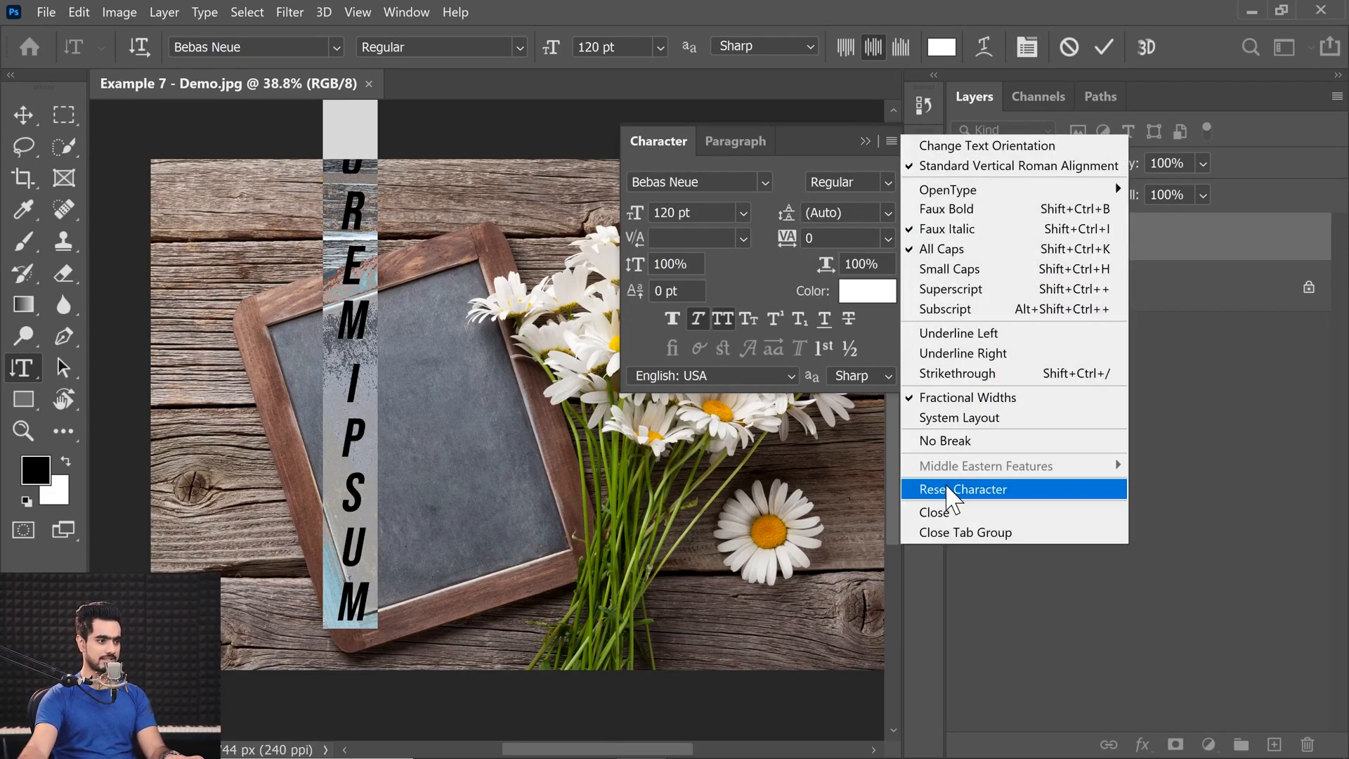
{"action": "left_click", "coordinate": [1012, 569]}
{"action": "left_click", "coordinate": [735, 141]}
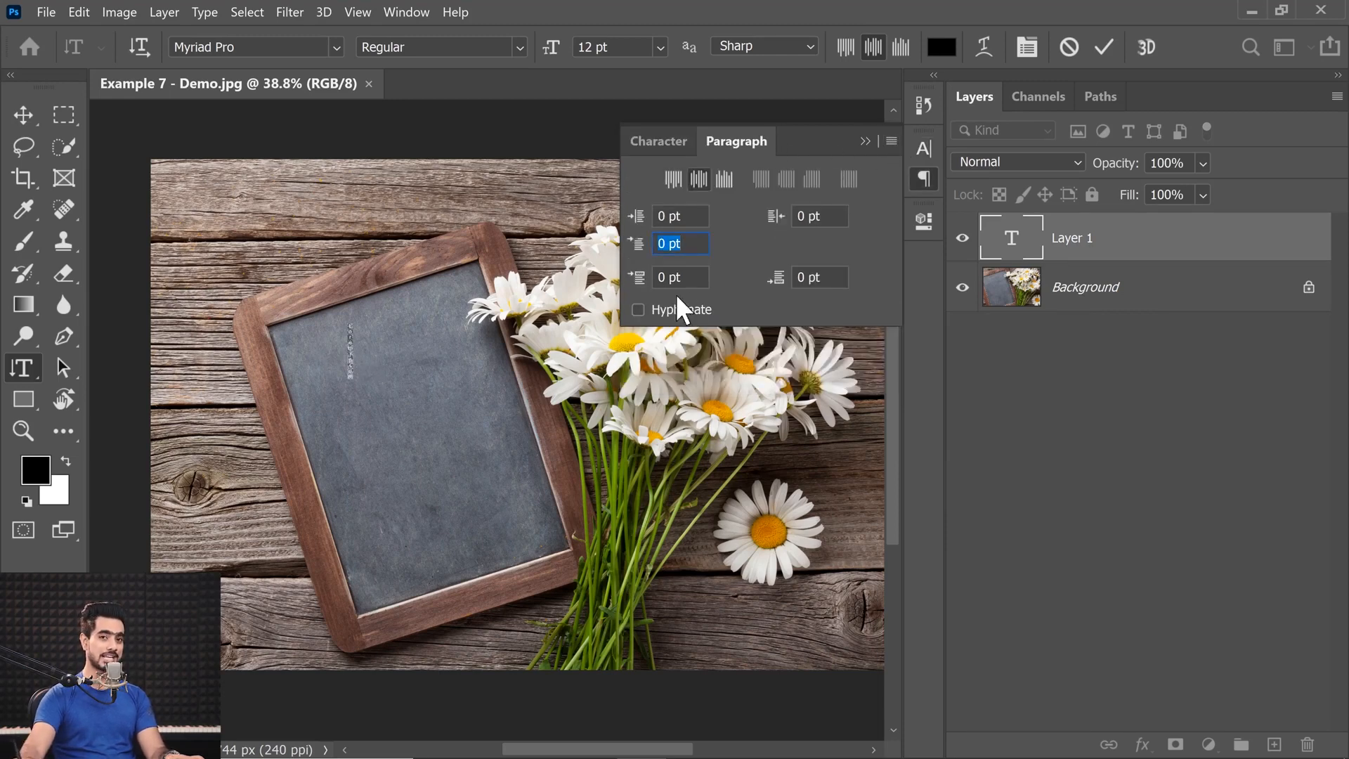
{"action": "left_click", "coordinate": [675, 141]}
{"action": "left_click", "coordinate": [892, 140]}
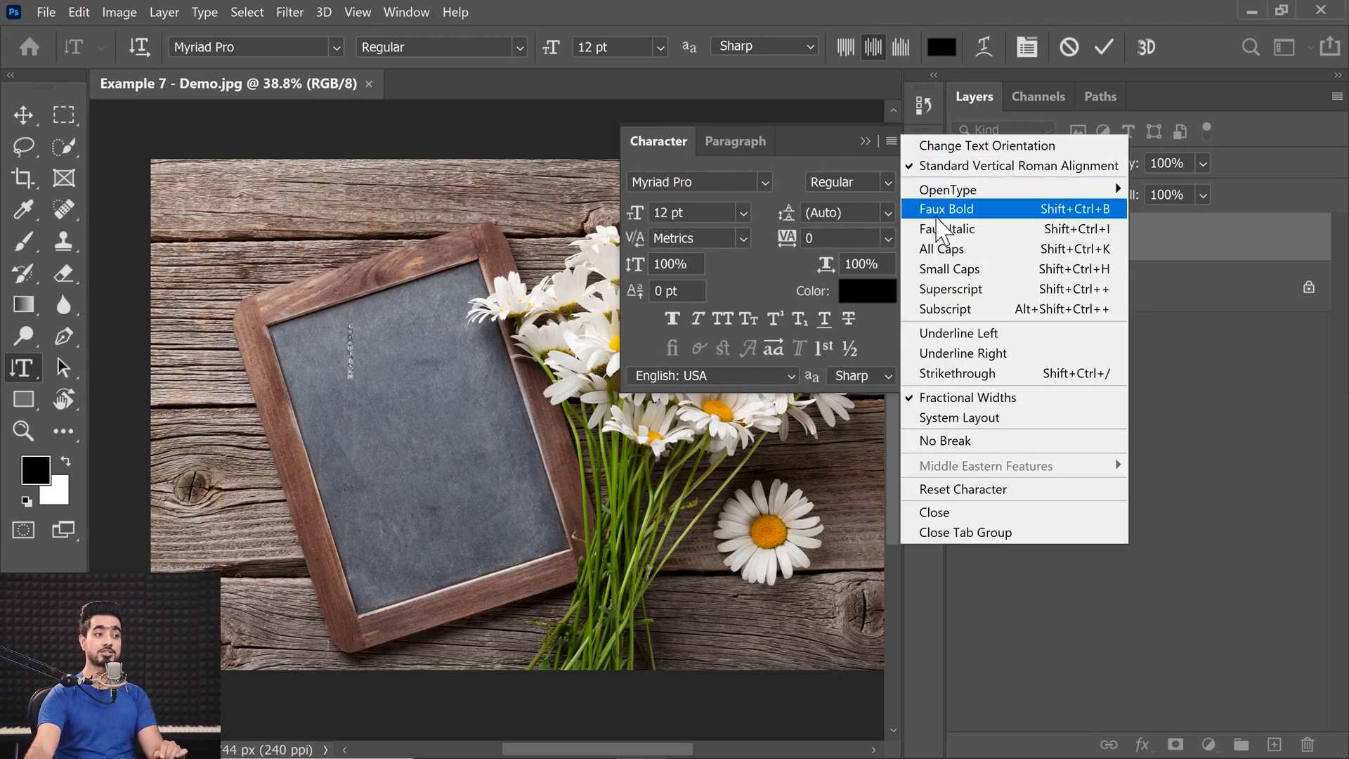
{"action": "left_click", "coordinate": [801, 188]}
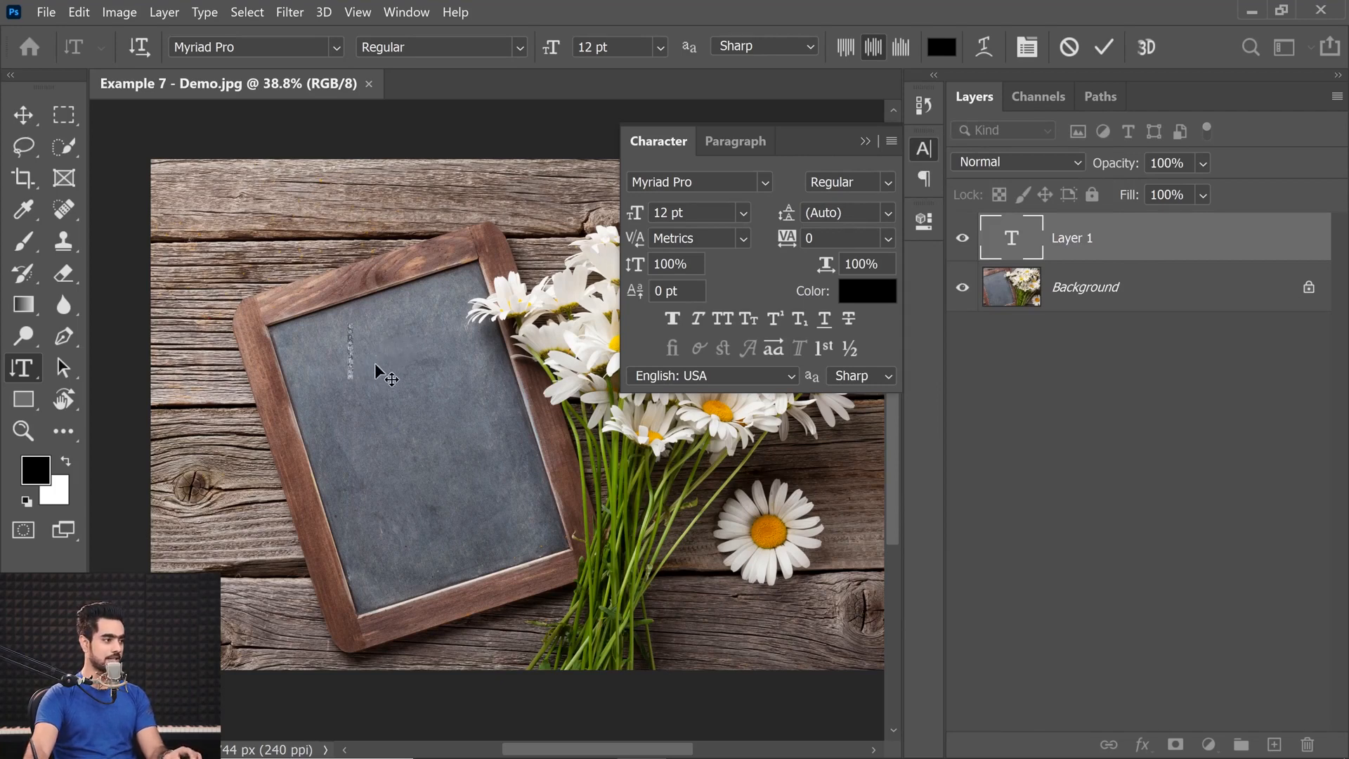
Enter LOVE as the vertical text and set all its letters to 72 pt.
{"action": "type", "text": "LOVE"}
{"action": "left_click", "coordinate": [658, 46]}
{"action": "left_click", "coordinate": [628, 347]}
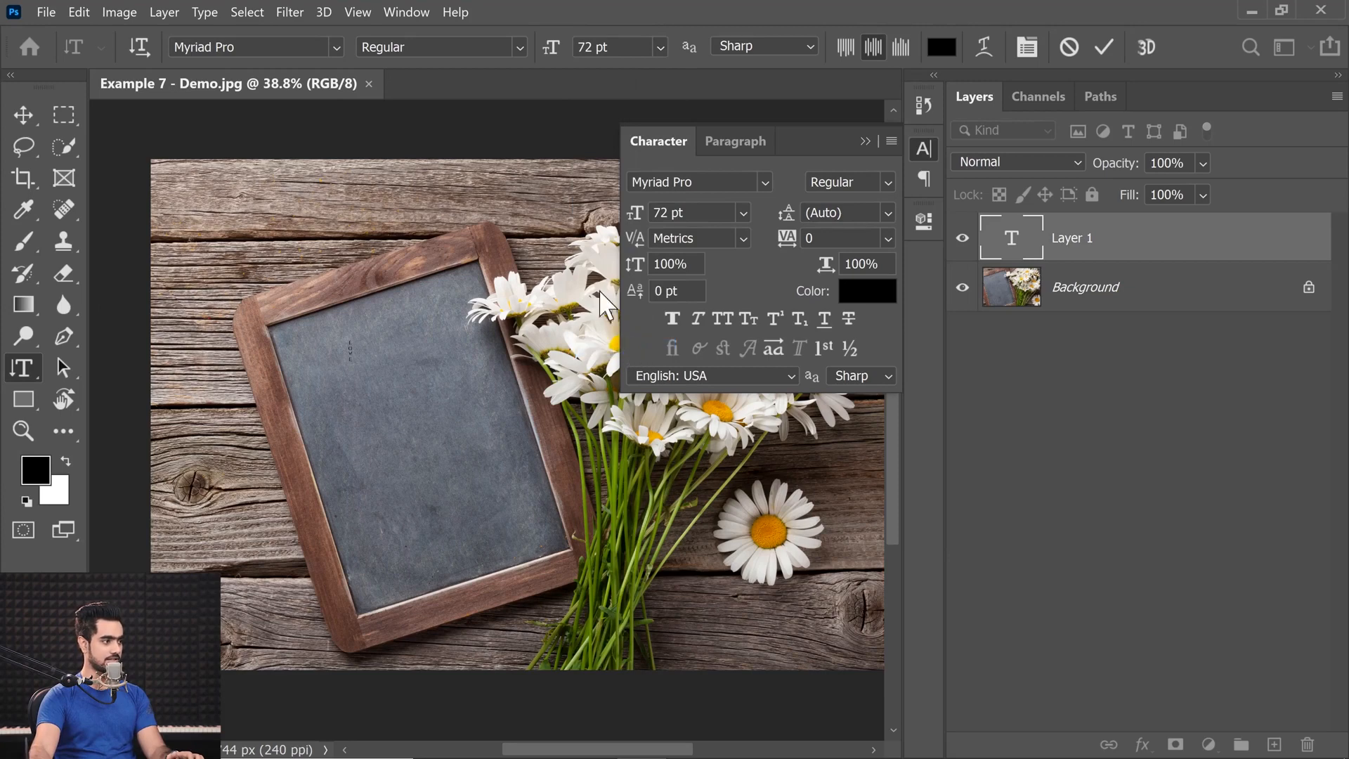
{"action": "key", "text": "ctrl+a"}
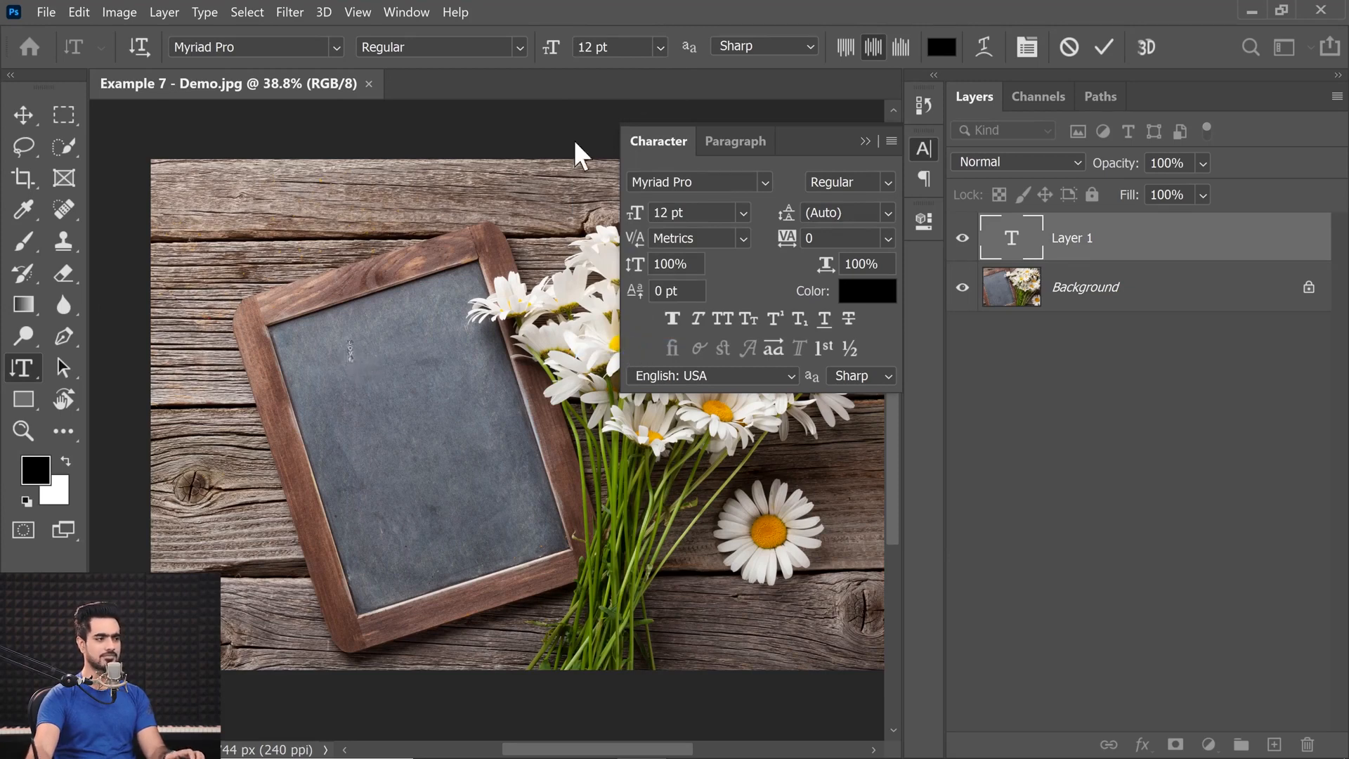
{"action": "left_click", "coordinate": [658, 46]}
{"action": "left_click", "coordinate": [613, 347]}
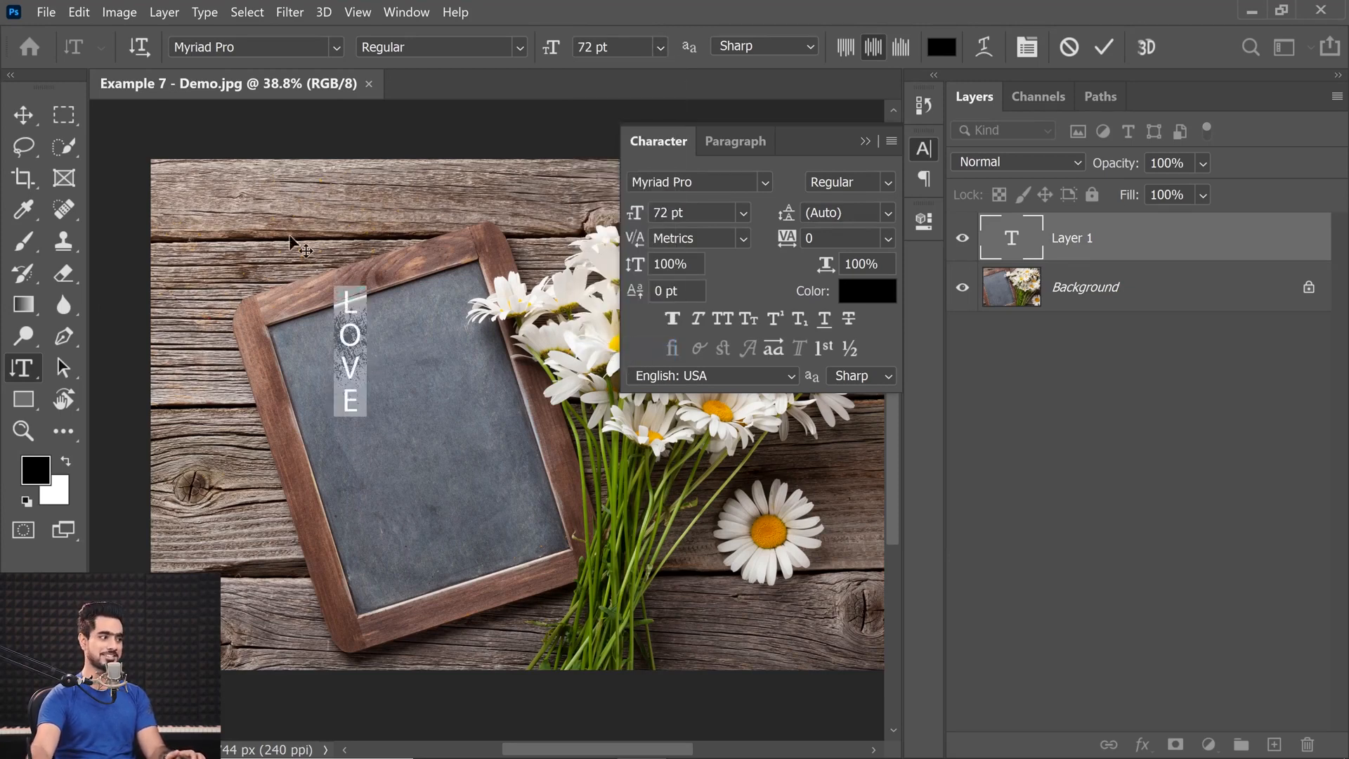
Set the LOVE text's font to Bite Chalk Regular.
{"action": "left_click", "coordinate": [230, 46]}
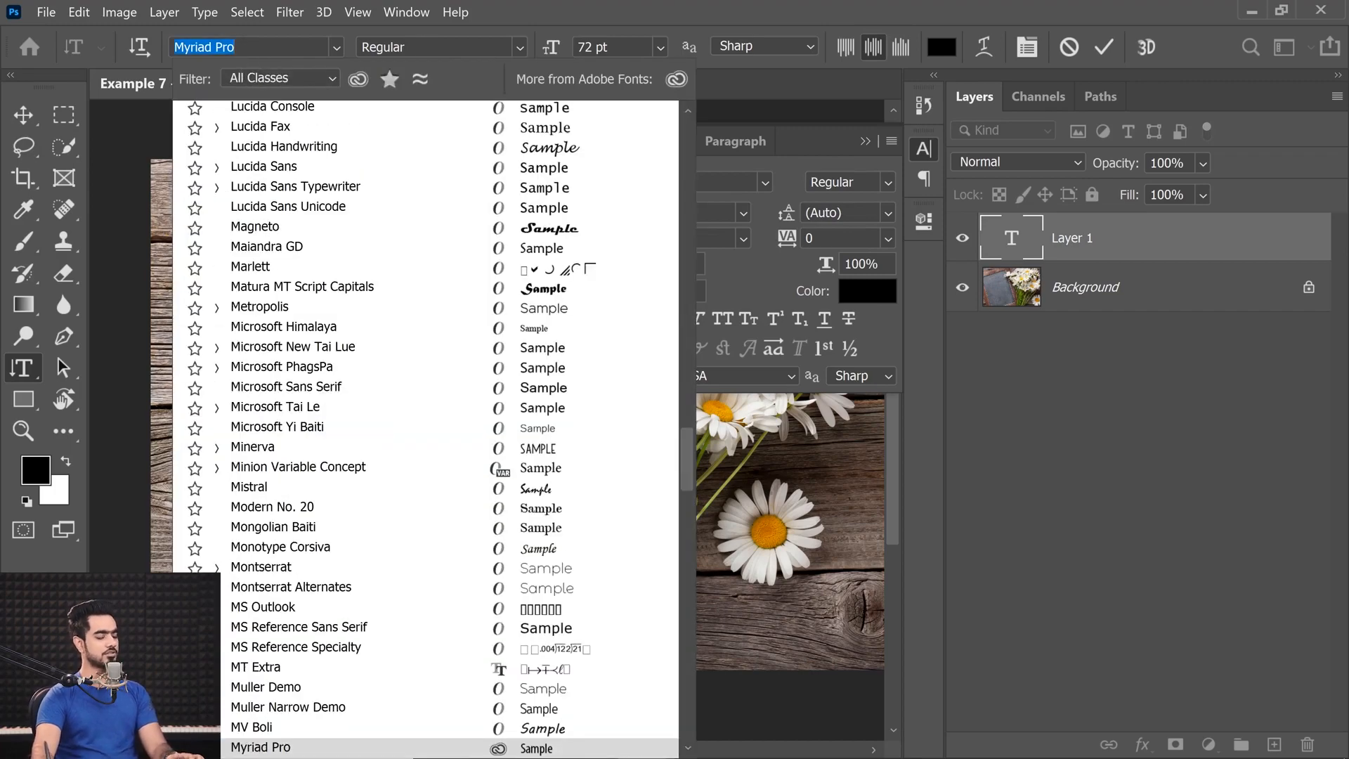
{"action": "type", "text": "b"}
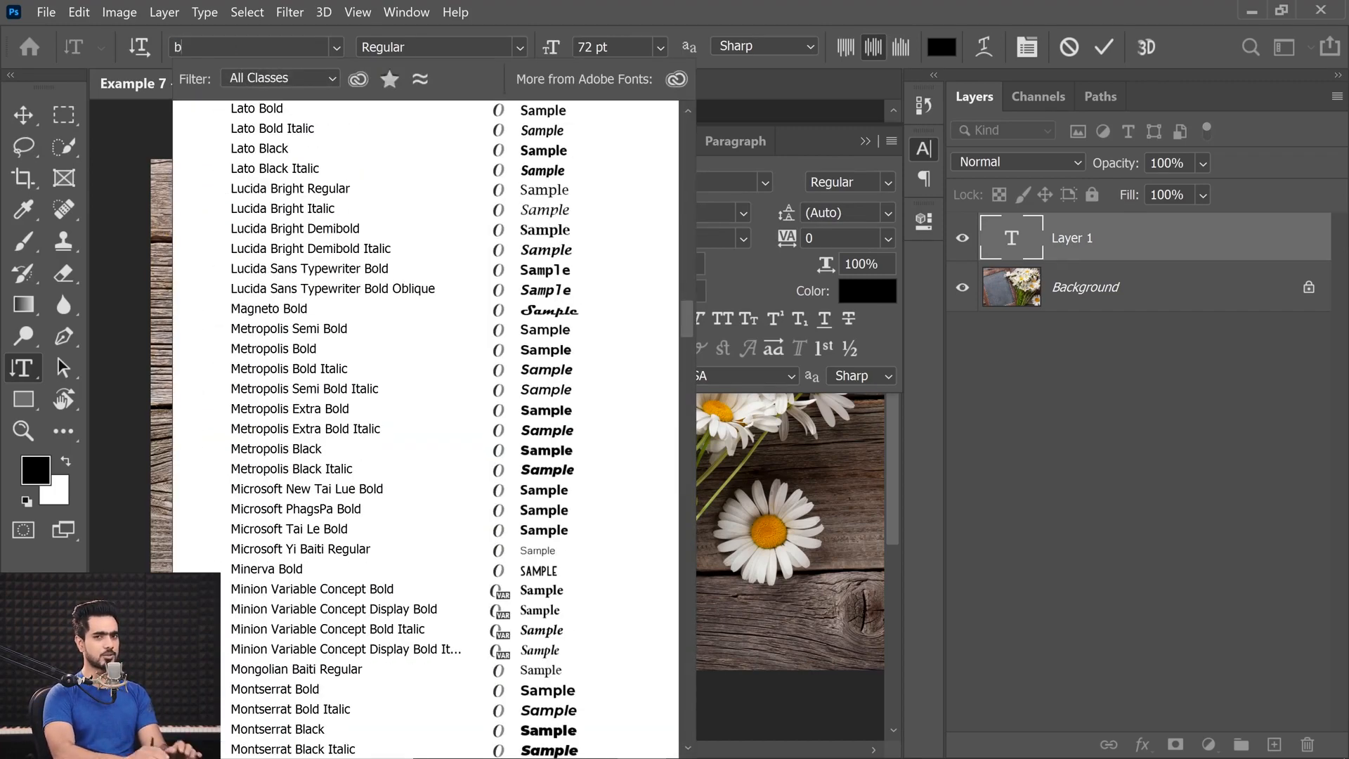
{"action": "type", "text": "ite Chalk"}
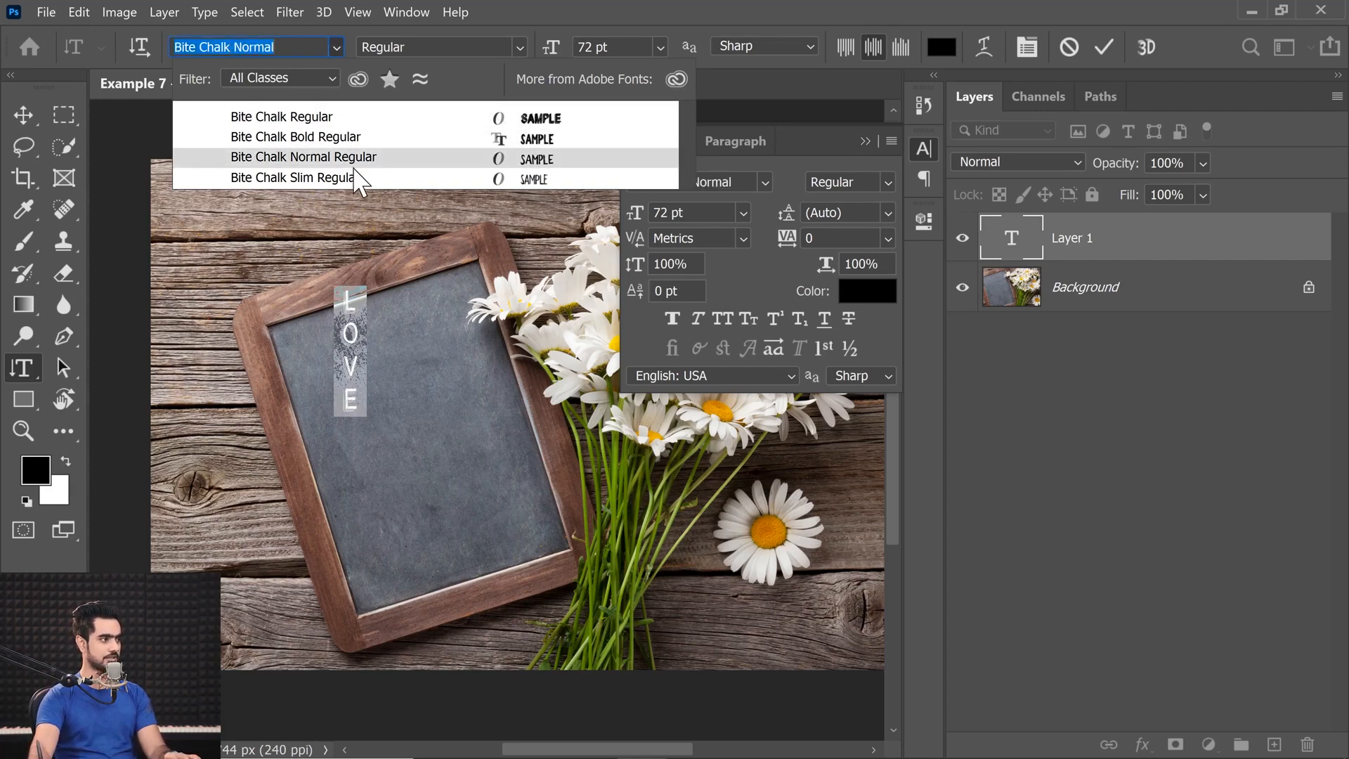
{"action": "left_click", "coordinate": [339, 119]}
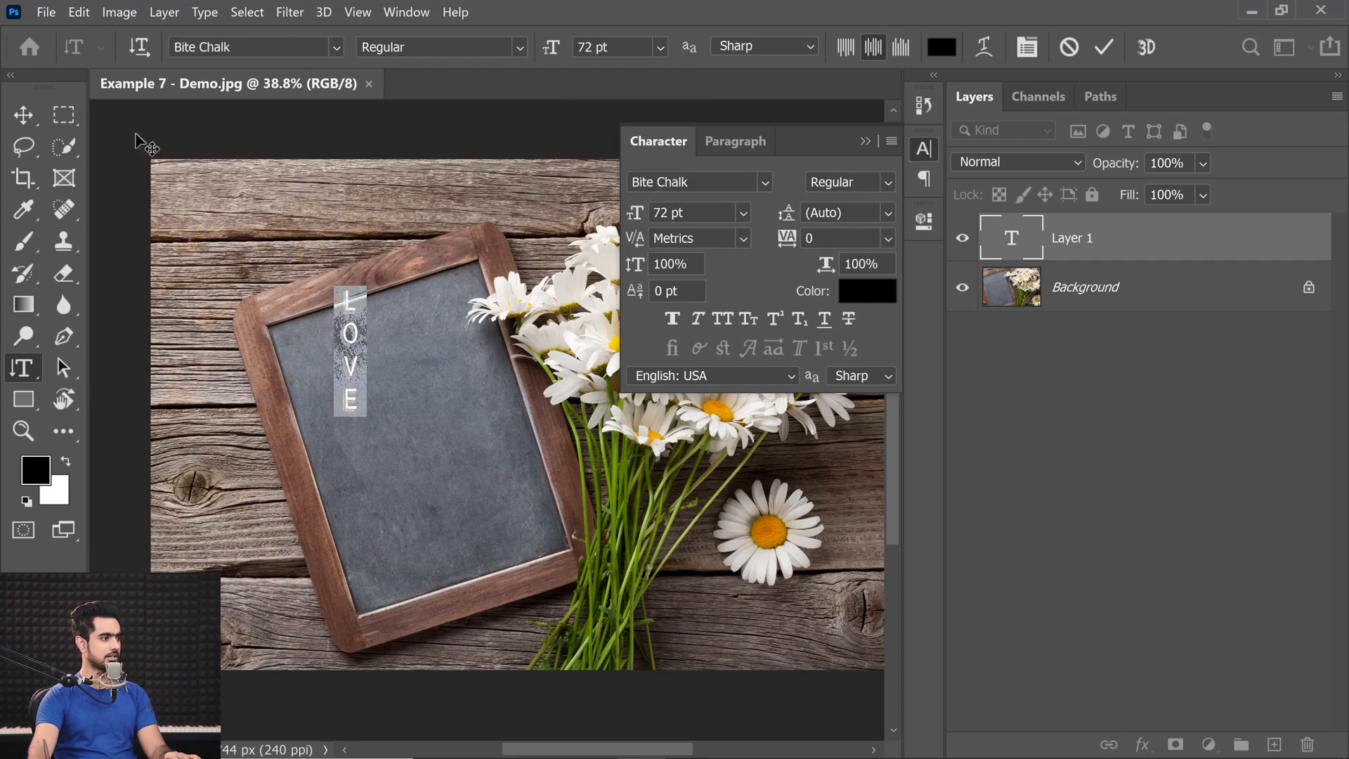
Commit the LOVE text, shift it slightly on the chalkboard and recolor it white (ffffff).
{"action": "left_click", "coordinate": [23, 114]}
{"action": "left_click", "coordinate": [404, 379], "text": "ctrl"}
{"action": "left_click_drag", "start_coordinate": [362, 384], "coordinate": [394, 407]}
{"action": "double_click", "coordinate": [1024, 243]}
{"action": "left_click", "coordinate": [867, 290]}
{"action": "left_click_drag", "start_coordinate": [824, 409], "coordinate": [764, 382]}
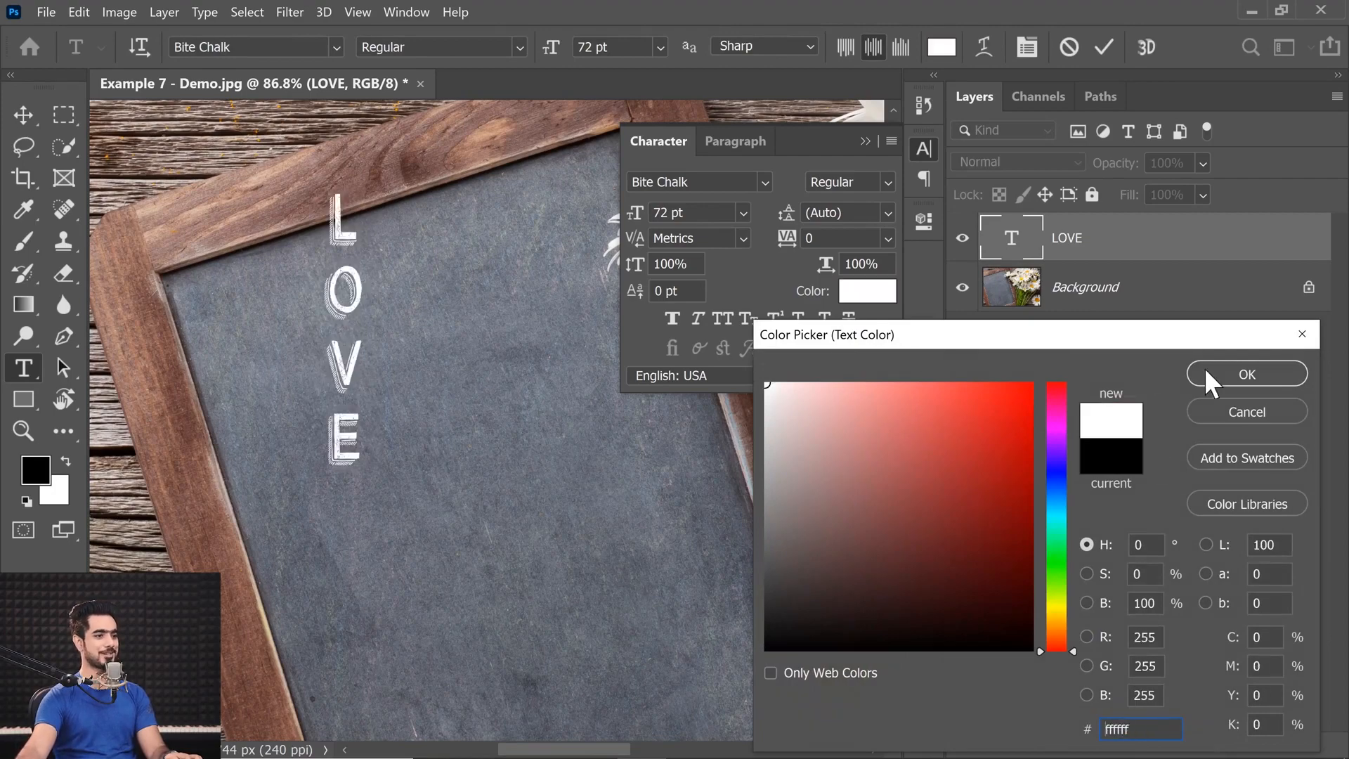
{"action": "left_click", "coordinate": [1200, 367]}
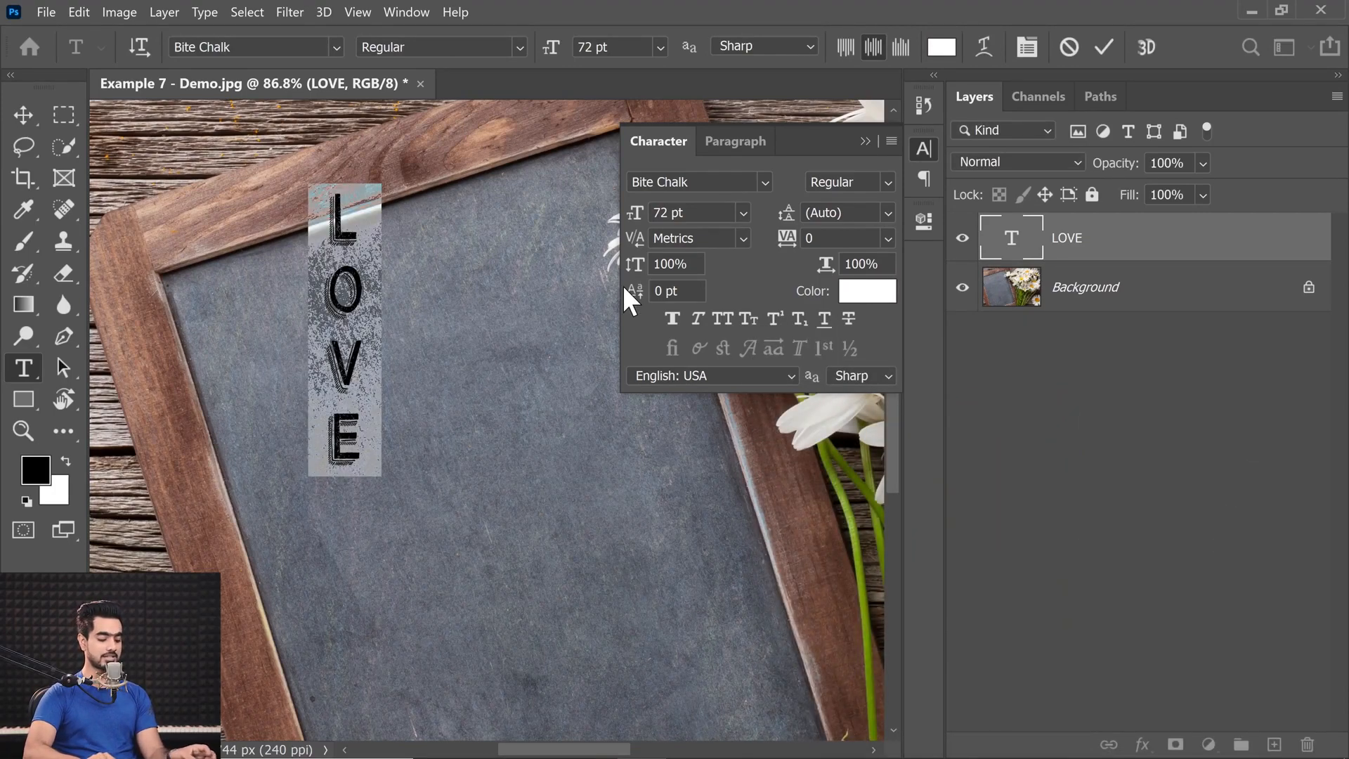
Tighten the tracking of the whole LOVE text to -120.
{"action": "key", "text": "alt+Left"}
{"action": "key", "text": "alt+Left"}
{"action": "key", "text": "alt+Left"}
{"action": "key", "text": "alt+Left"}
{"action": "key", "text": "alt+Left"}
{"action": "key", "text": "alt+Left"}
{"action": "key", "text": "alt+Left"}
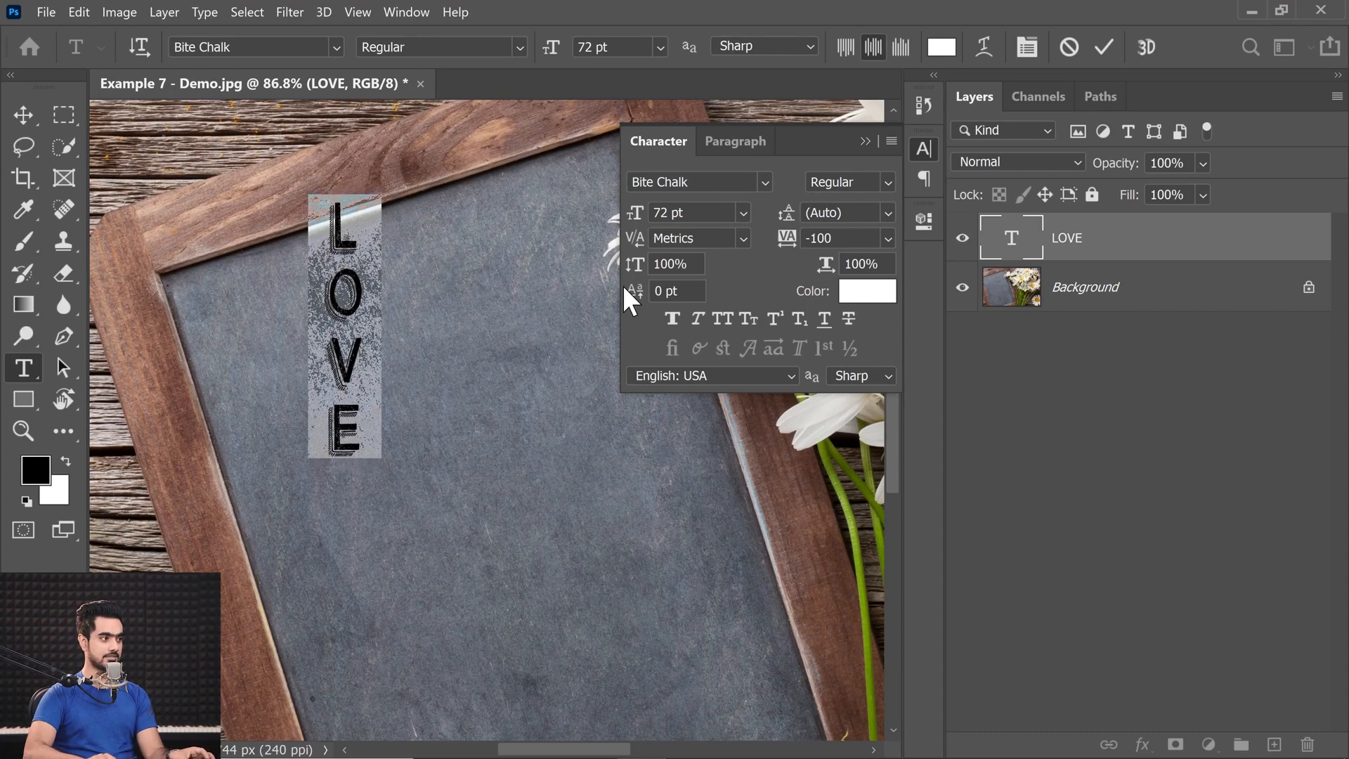
{"action": "key", "text": "alt+Right"}
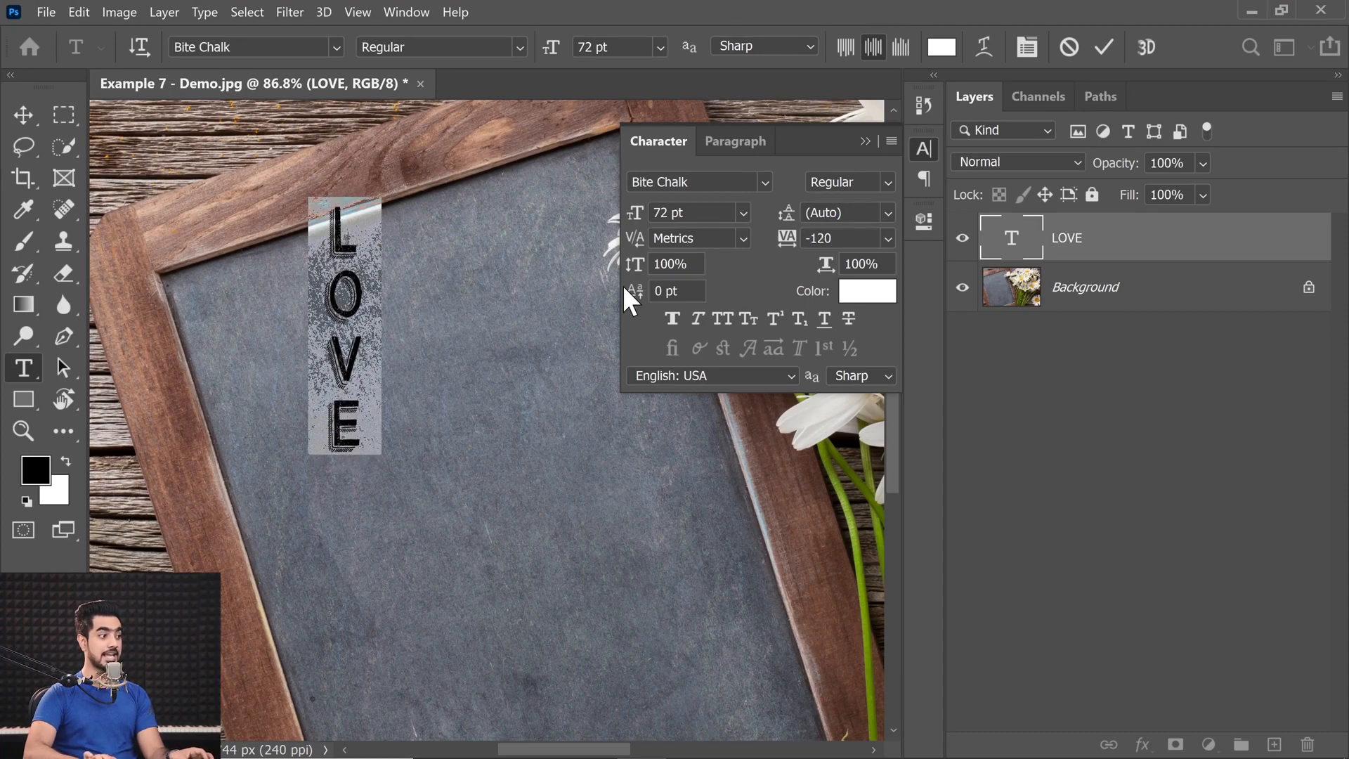
Fine-tune the kerning between individual letters of LOVE, using 40 for one pair and 20 for another.
{"action": "key", "text": "ctrl+h"}
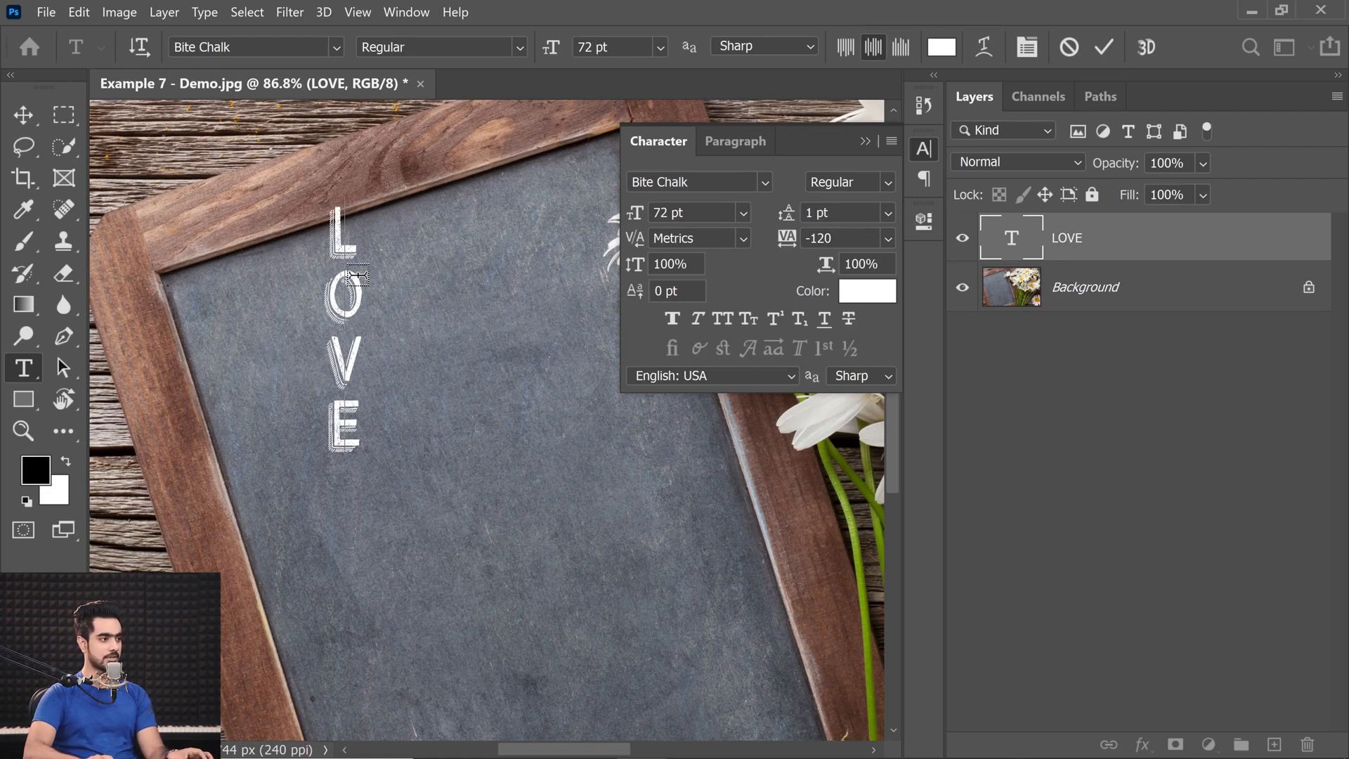
{"action": "key", "text": "alt+Right"}
{"action": "key", "text": "alt+Right"}
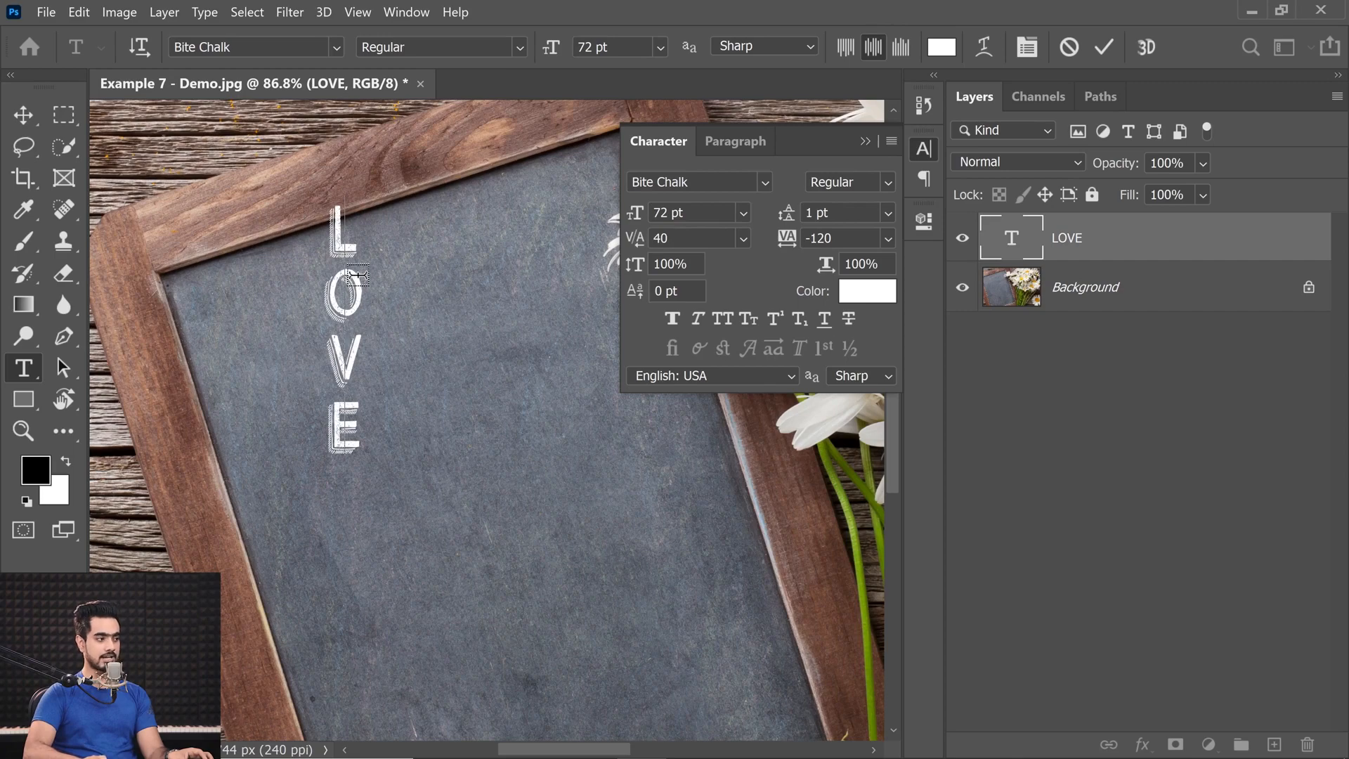
{"action": "key", "text": "alt+Down"}
{"action": "key", "text": "alt+Down"}
{"action": "key", "text": "alt+Up"}
{"action": "key", "text": "Down"}
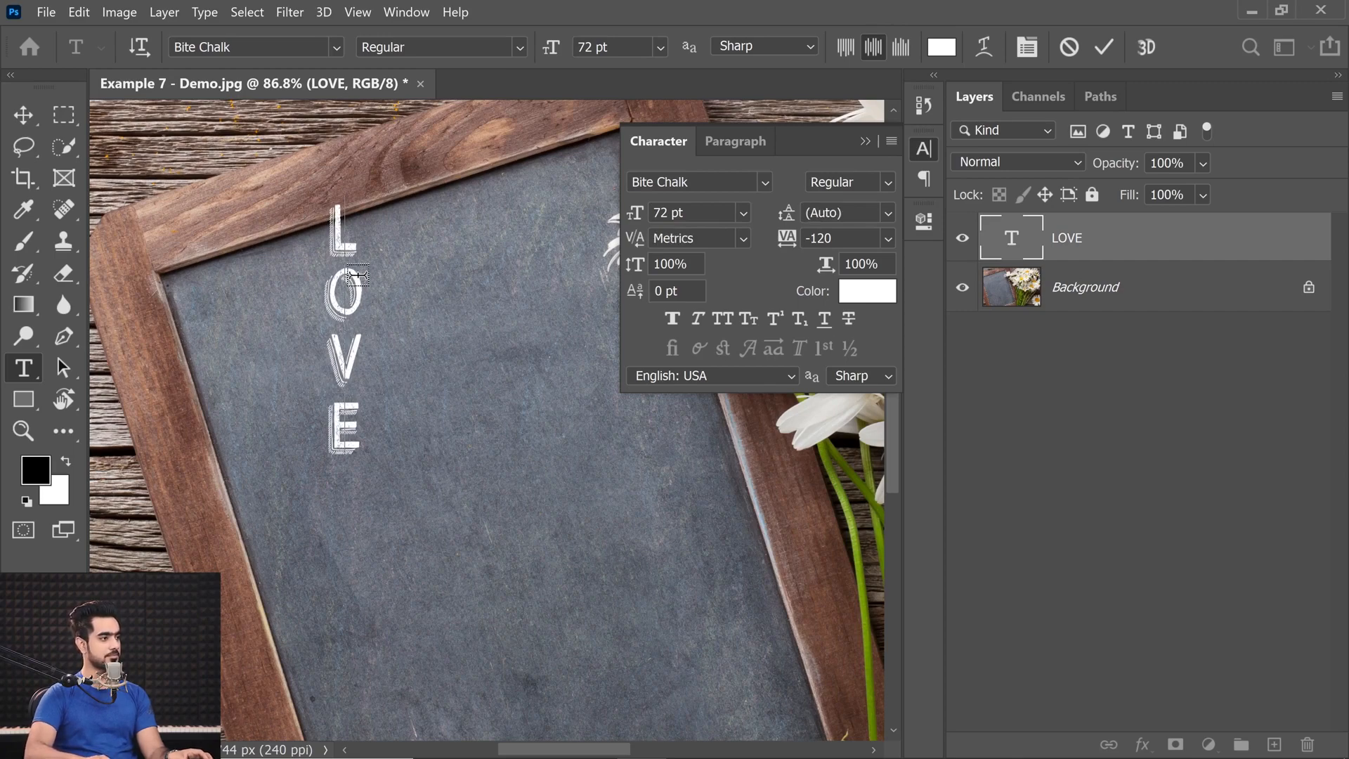
{"action": "key", "text": "alt+Right"}
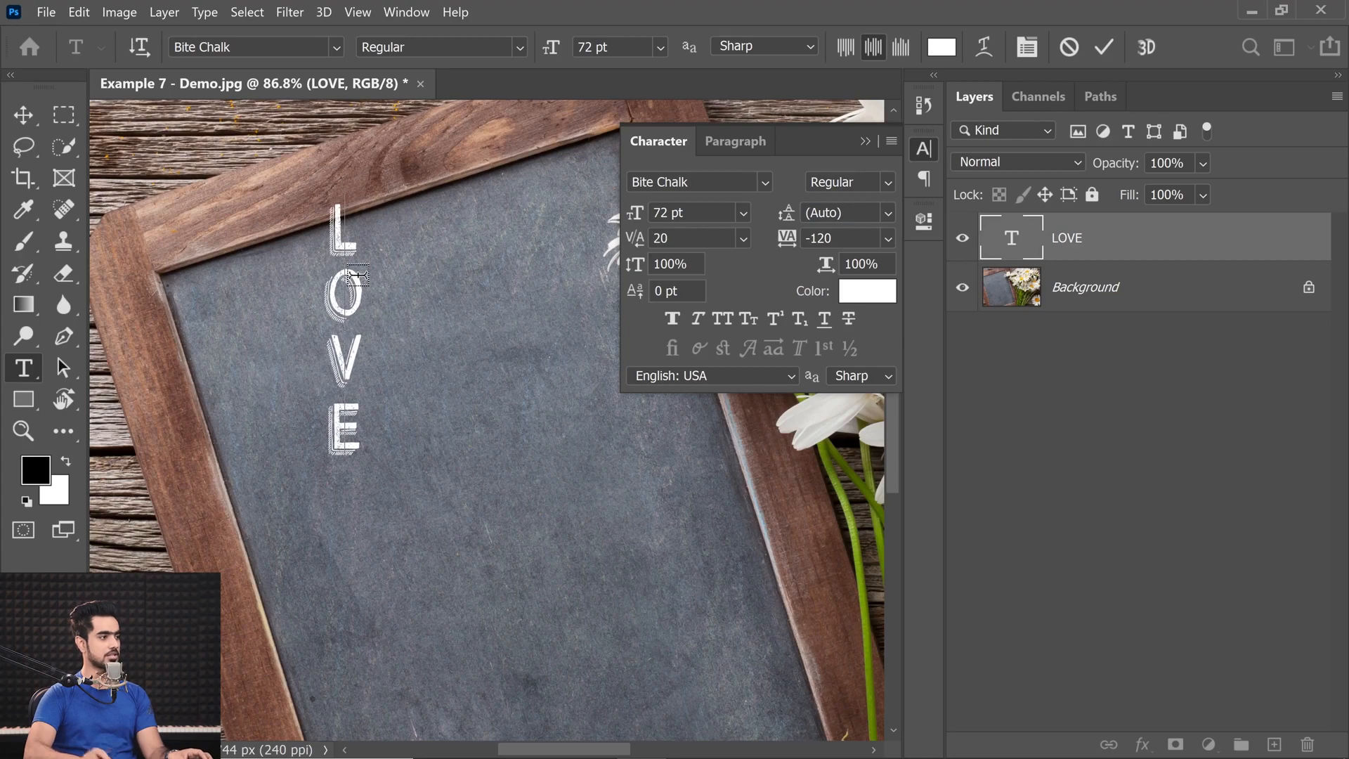
Finish editing the LOVE text, reposition it on the chalkboard and collapse the character settings.
{"action": "left_click", "coordinate": [24, 123]}
{"action": "left_click_drag", "start_coordinate": [371, 342], "coordinate": [340, 341]}
{"action": "mouse_move", "coordinate": [340, 341]}
{"action": "left_mouse_down"}
{"action": "mouse_move", "coordinate": [245, 319]}
{"action": "mouse_move", "coordinate": [360, 333]}
{"action": "left_mouse_up"}
{"action": "left_click", "coordinate": [865, 142]}
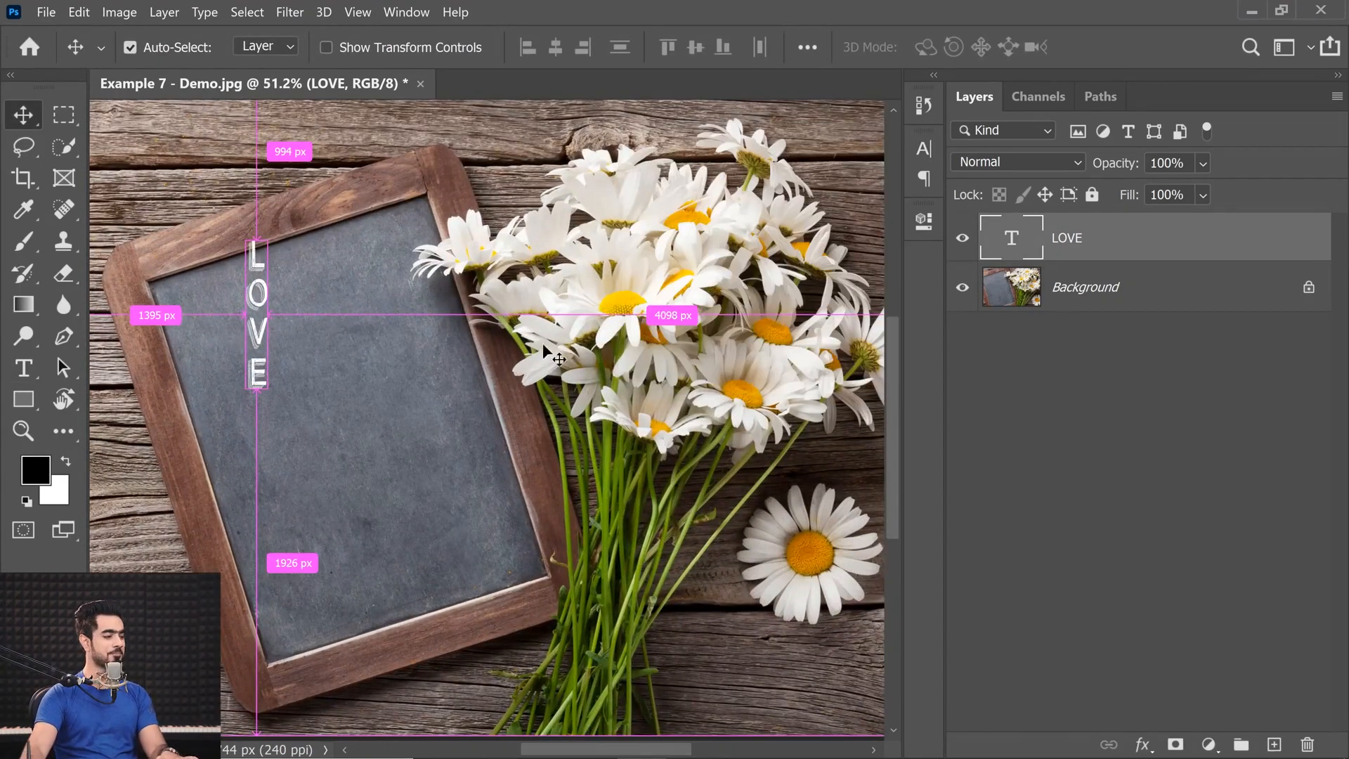
Free-transform the LOVE text to 228.65% scale and rotate it -16.67° to match the chalkboard's tilt.
{"action": "key", "text": "ctrl+t"}
{"action": "left_click_drag", "start_coordinate": [289, 415], "coordinate": [405, 531]}
{"action": "left_click_drag", "start_coordinate": [305, 251], "coordinate": [282, 386]}
{"action": "left_click_drag", "start_coordinate": [292, 294], "coordinate": [316, 310]}
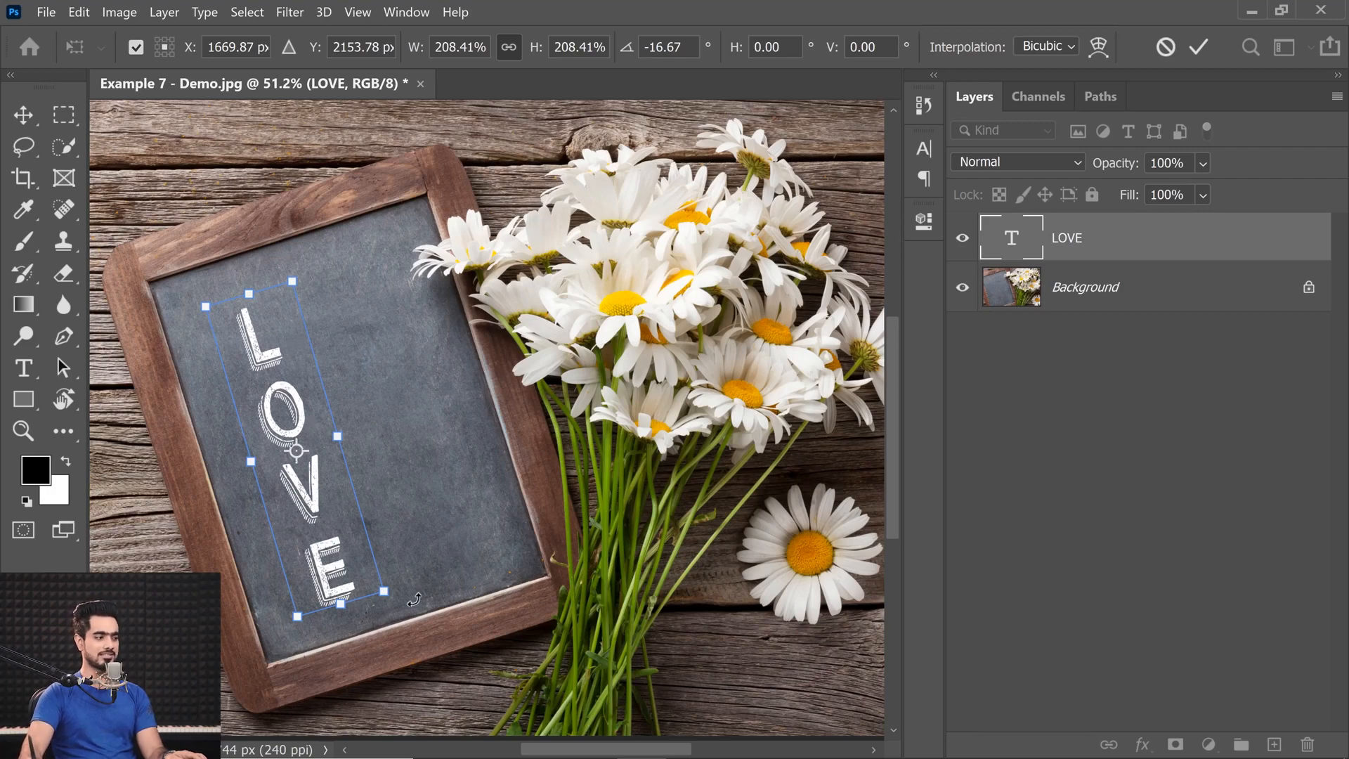
{"action": "left_click_drag", "start_coordinate": [390, 594], "coordinate": [399, 608]}
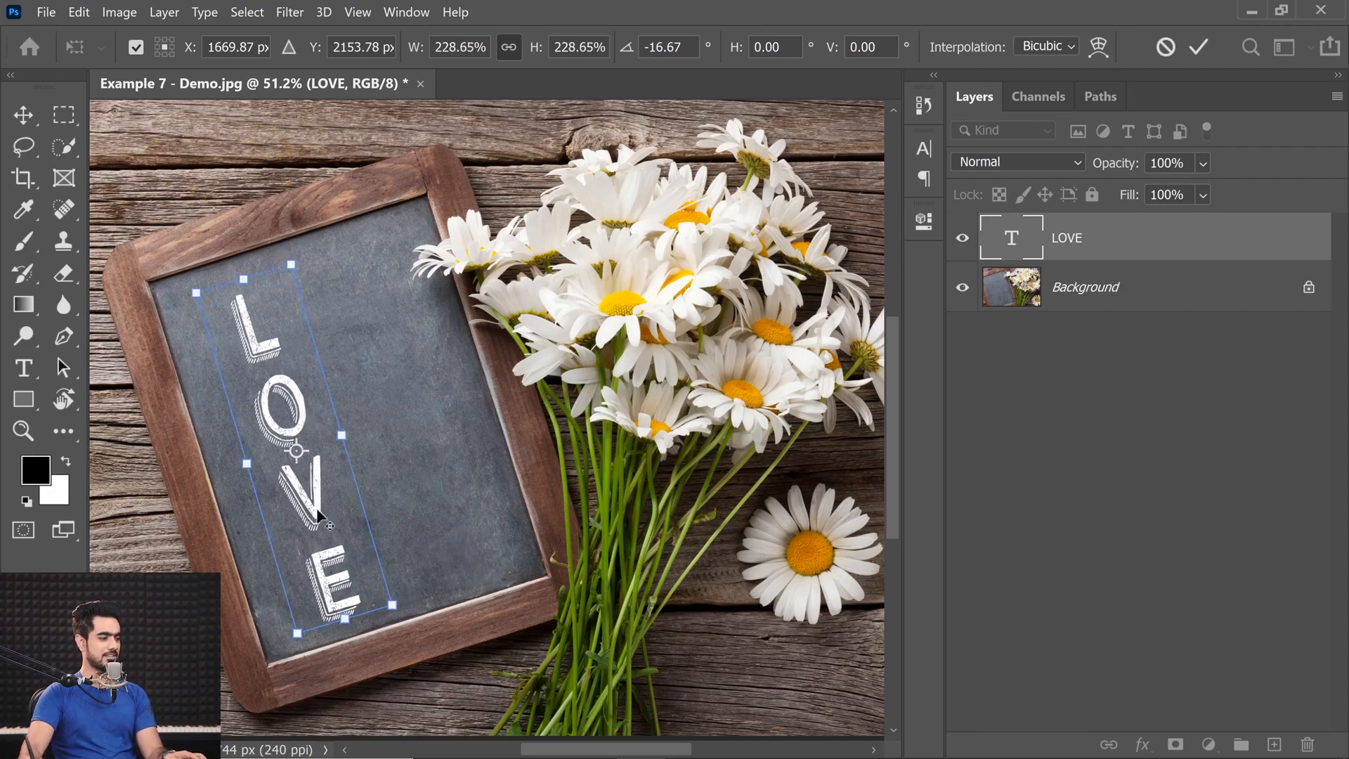
Shift the LOVE text toward the chalkboard's left edge, to about X 1574 px and Y 2160 px, and commit the transform.
{"action": "left_click_drag", "start_coordinate": [281, 337], "coordinate": [268, 334]}
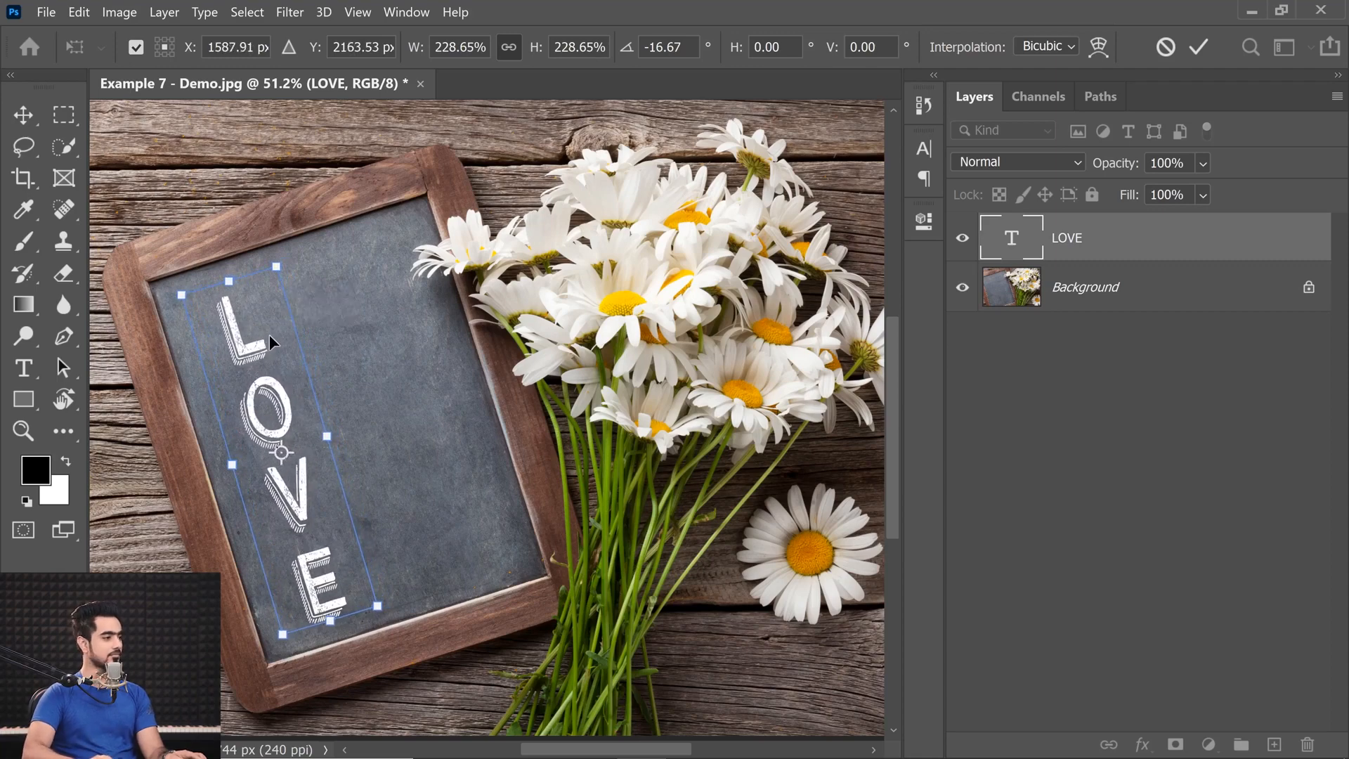
{"action": "key", "text": "Left"}
{"action": "key", "text": "Left"}
{"action": "key", "text": "Left"}
{"action": "key", "text": "Left"}
{"action": "key", "text": "Left"}
{"action": "key", "text": "Up"}
{"action": "key", "text": "Up"}
{"action": "key", "text": "Up"}
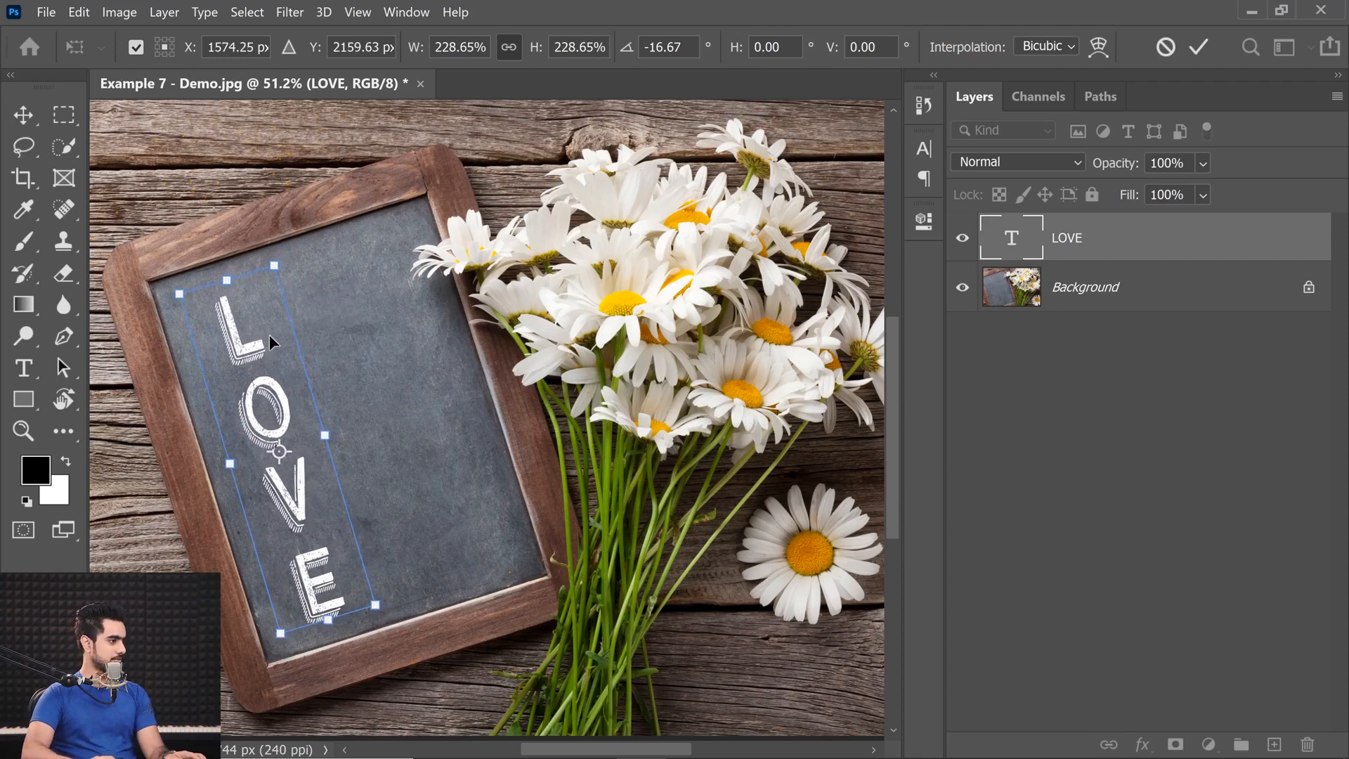
{"action": "key", "text": "Return"}
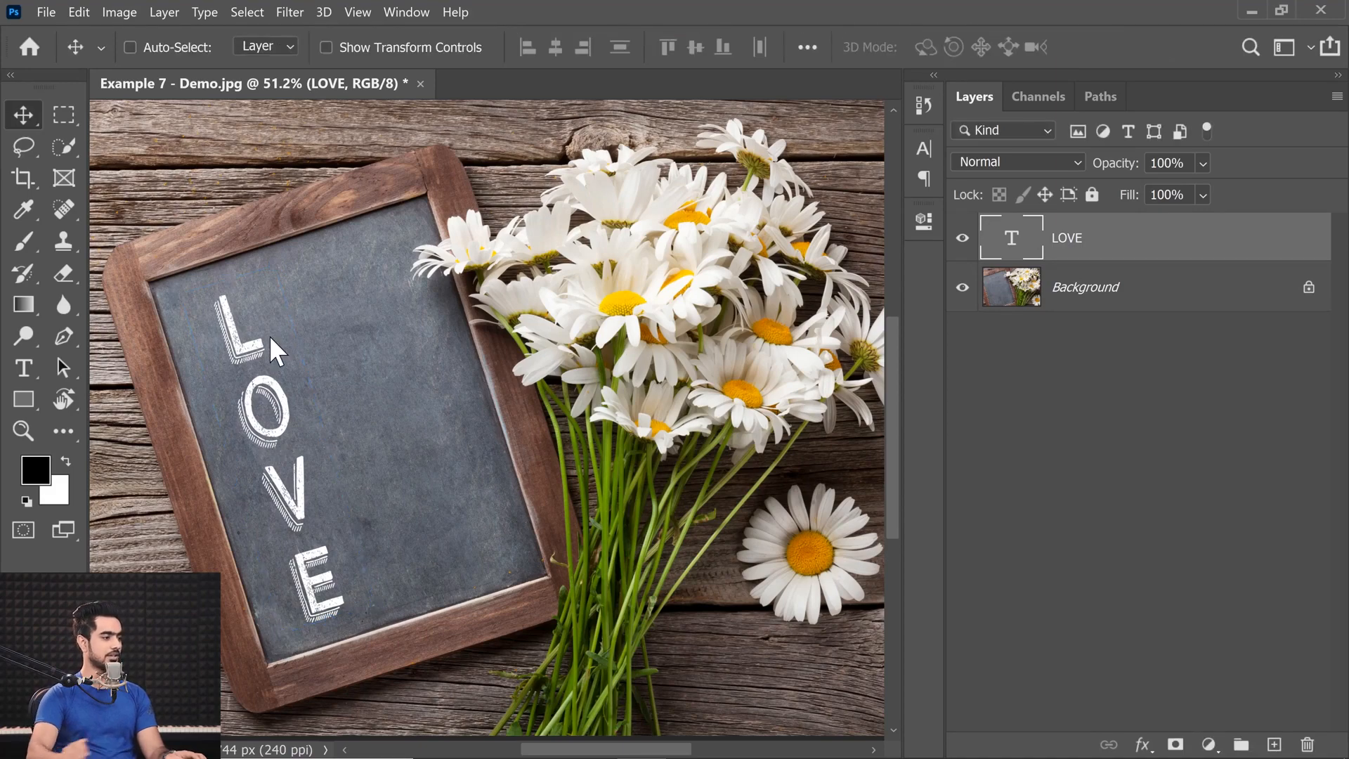
Blend the LOVE layer into the chalkboard texture with Blend If, splitting the Underlying Layer values to 59/129 and 130/176.
{"action": "key", "text": "ctrl+0"}
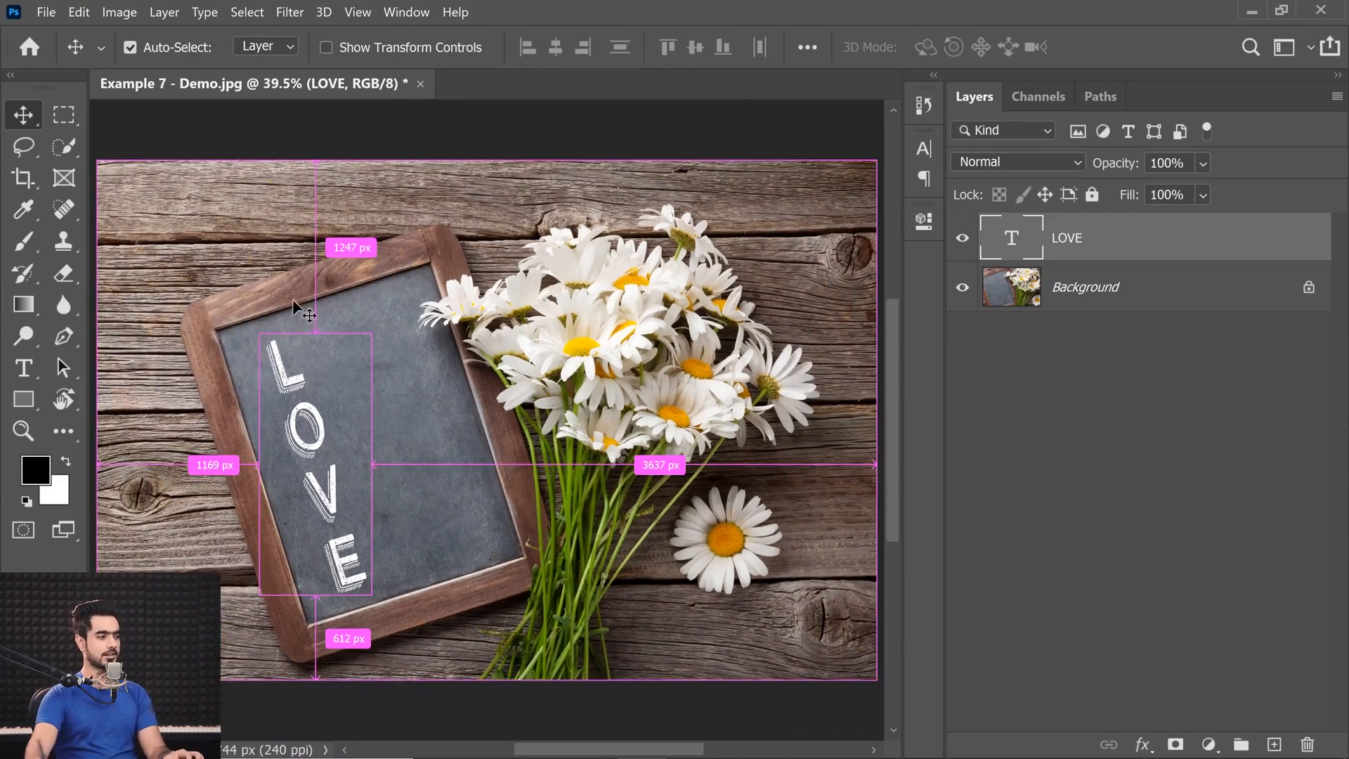
{"action": "left_click_drag", "start_coordinate": [327, 407], "coordinate": [326, 325]}
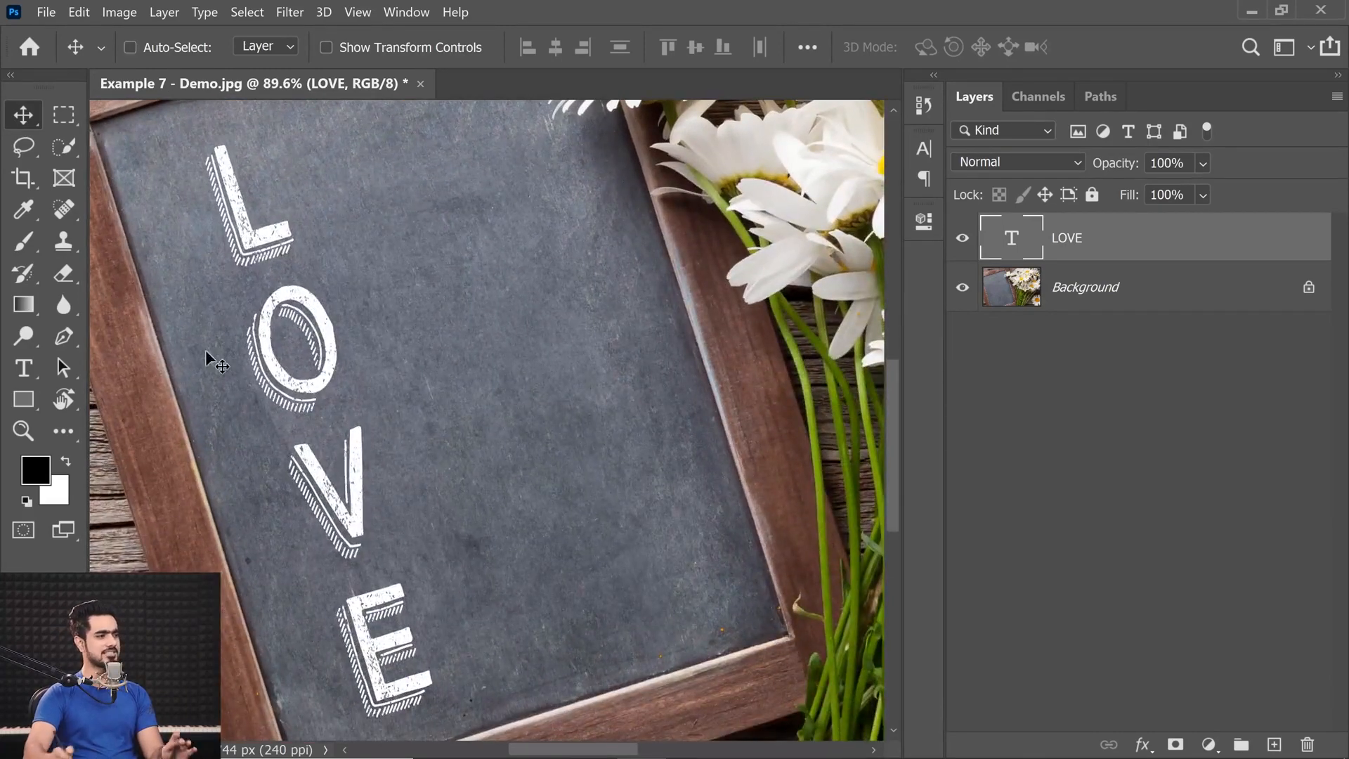
{"action": "double_click", "coordinate": [1260, 253]}
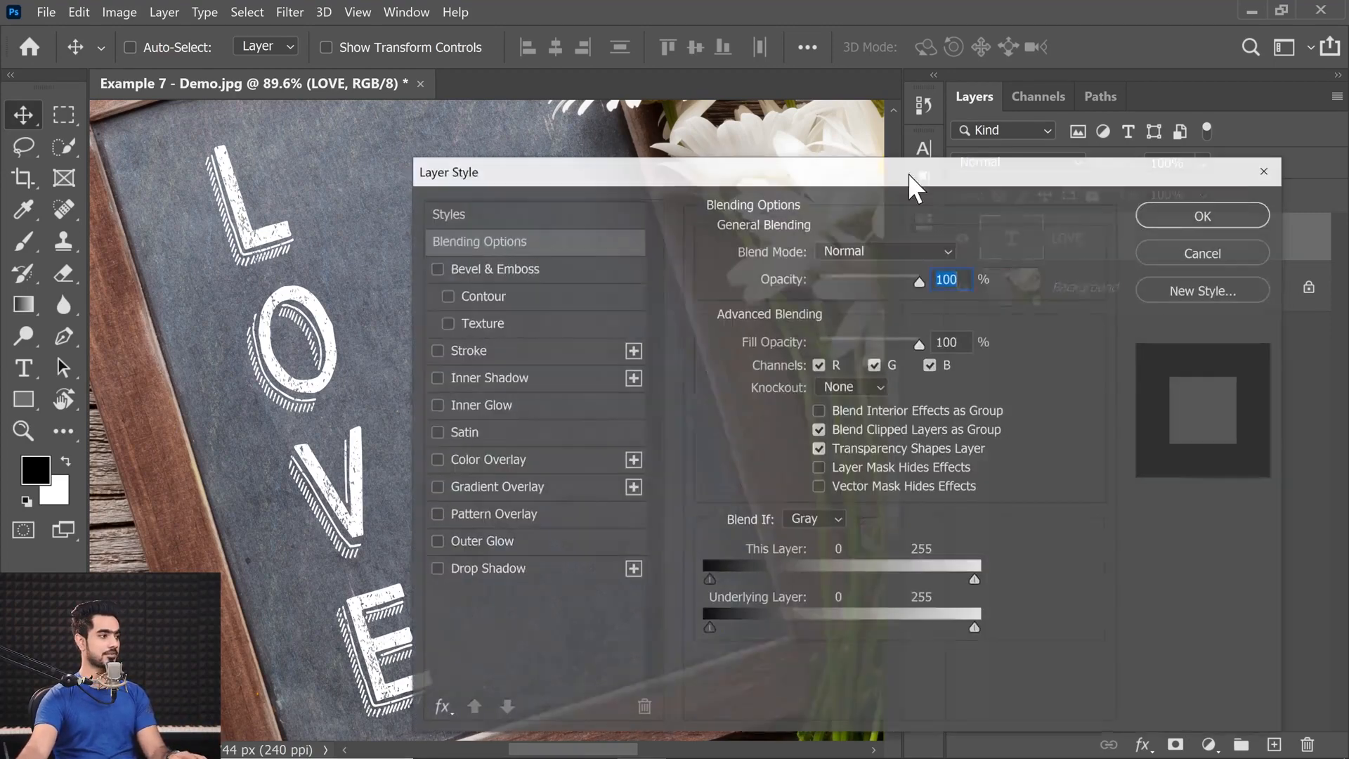
{"action": "left_click_drag", "start_coordinate": [685, 172], "coordinate": [790, 144]}
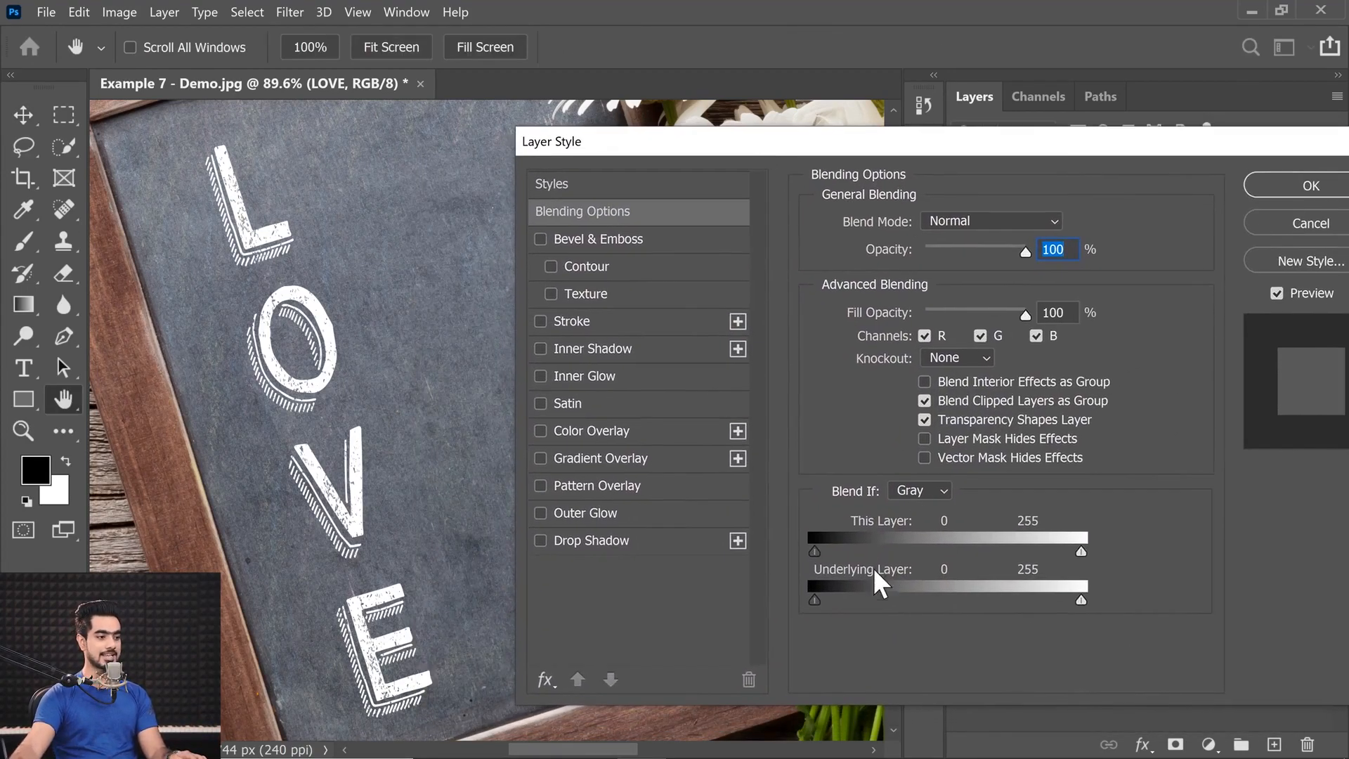
{"action": "left_click_drag", "start_coordinate": [816, 600], "coordinate": [870, 599]}
{"action": "left_click_drag", "start_coordinate": [962, 597], "coordinate": [875, 603]}
{"action": "left_click_drag", "start_coordinate": [1074, 599], "coordinate": [1000, 602]}
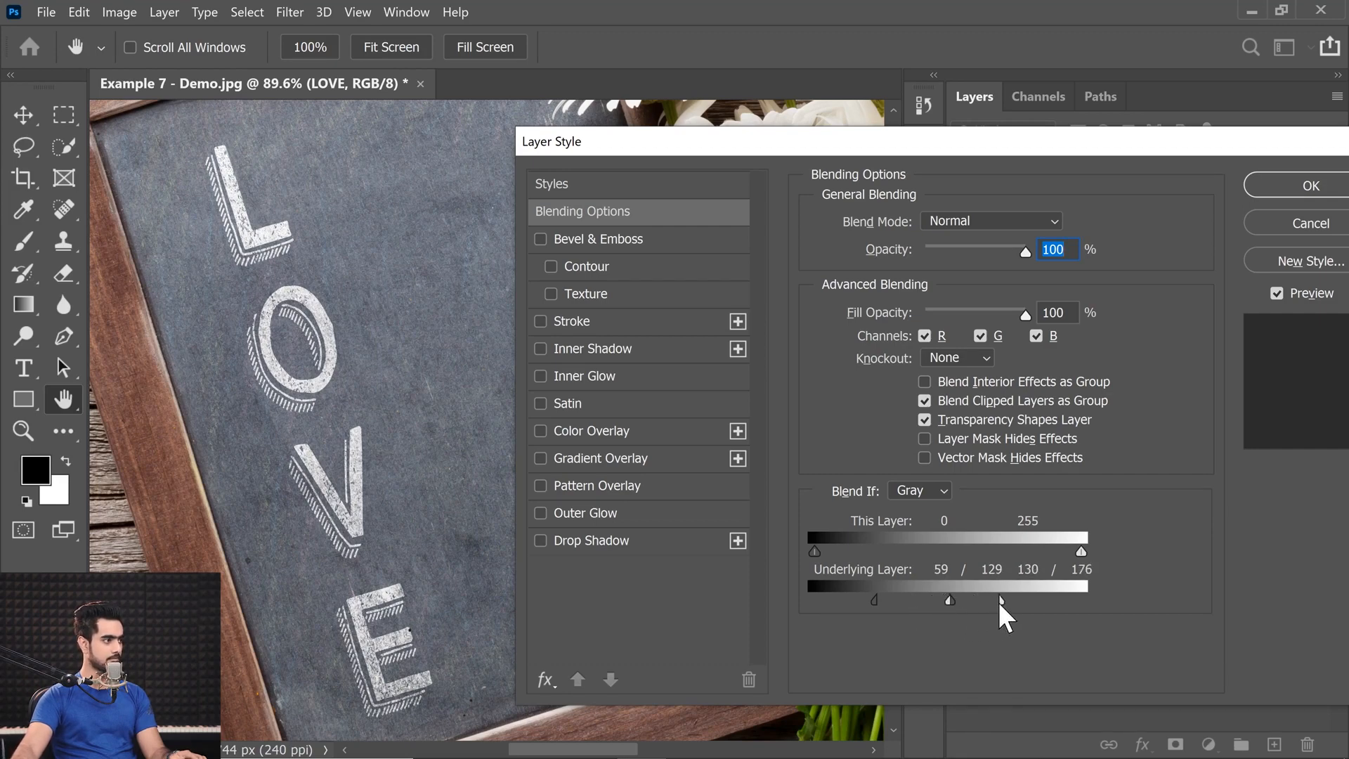
{"action": "left_click", "coordinate": [1247, 181]}
{"action": "key", "text": "v"}
{"action": "key", "text": "ctrl+0"}
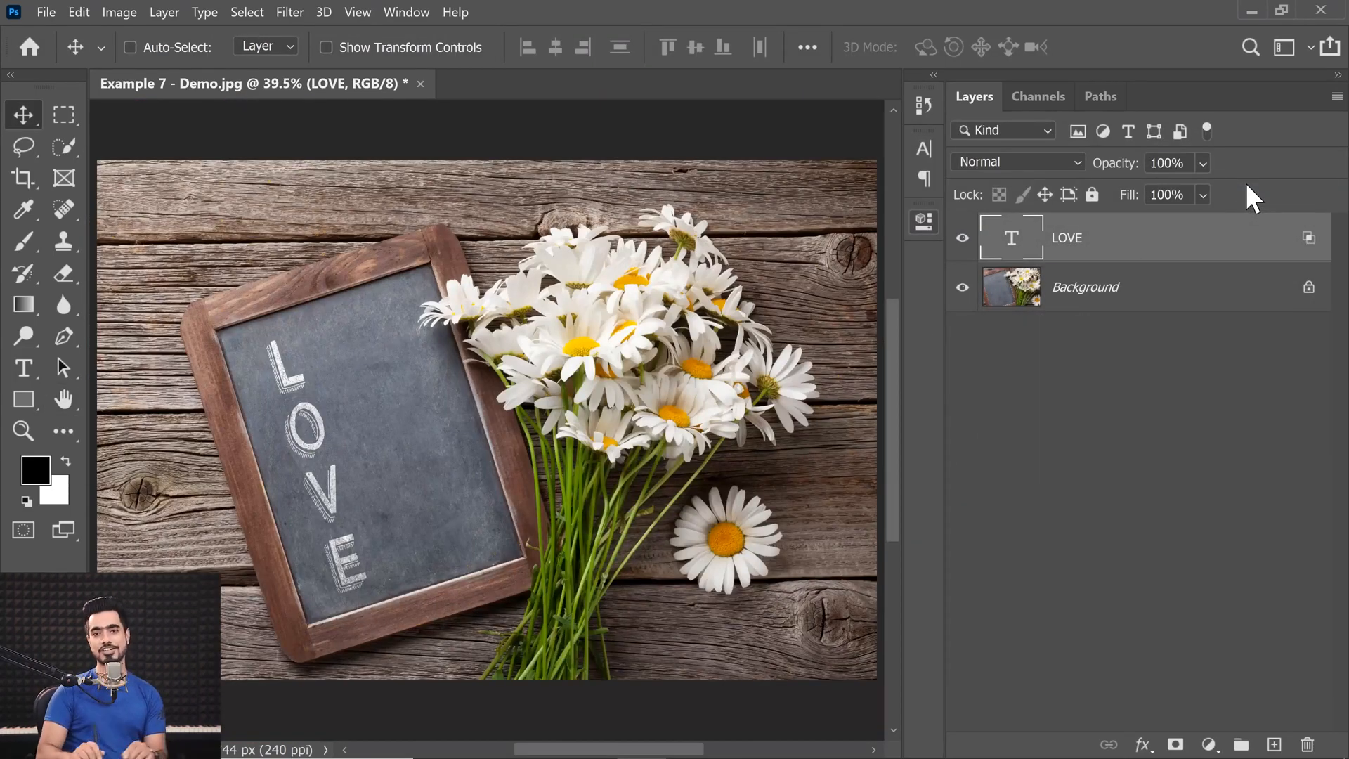